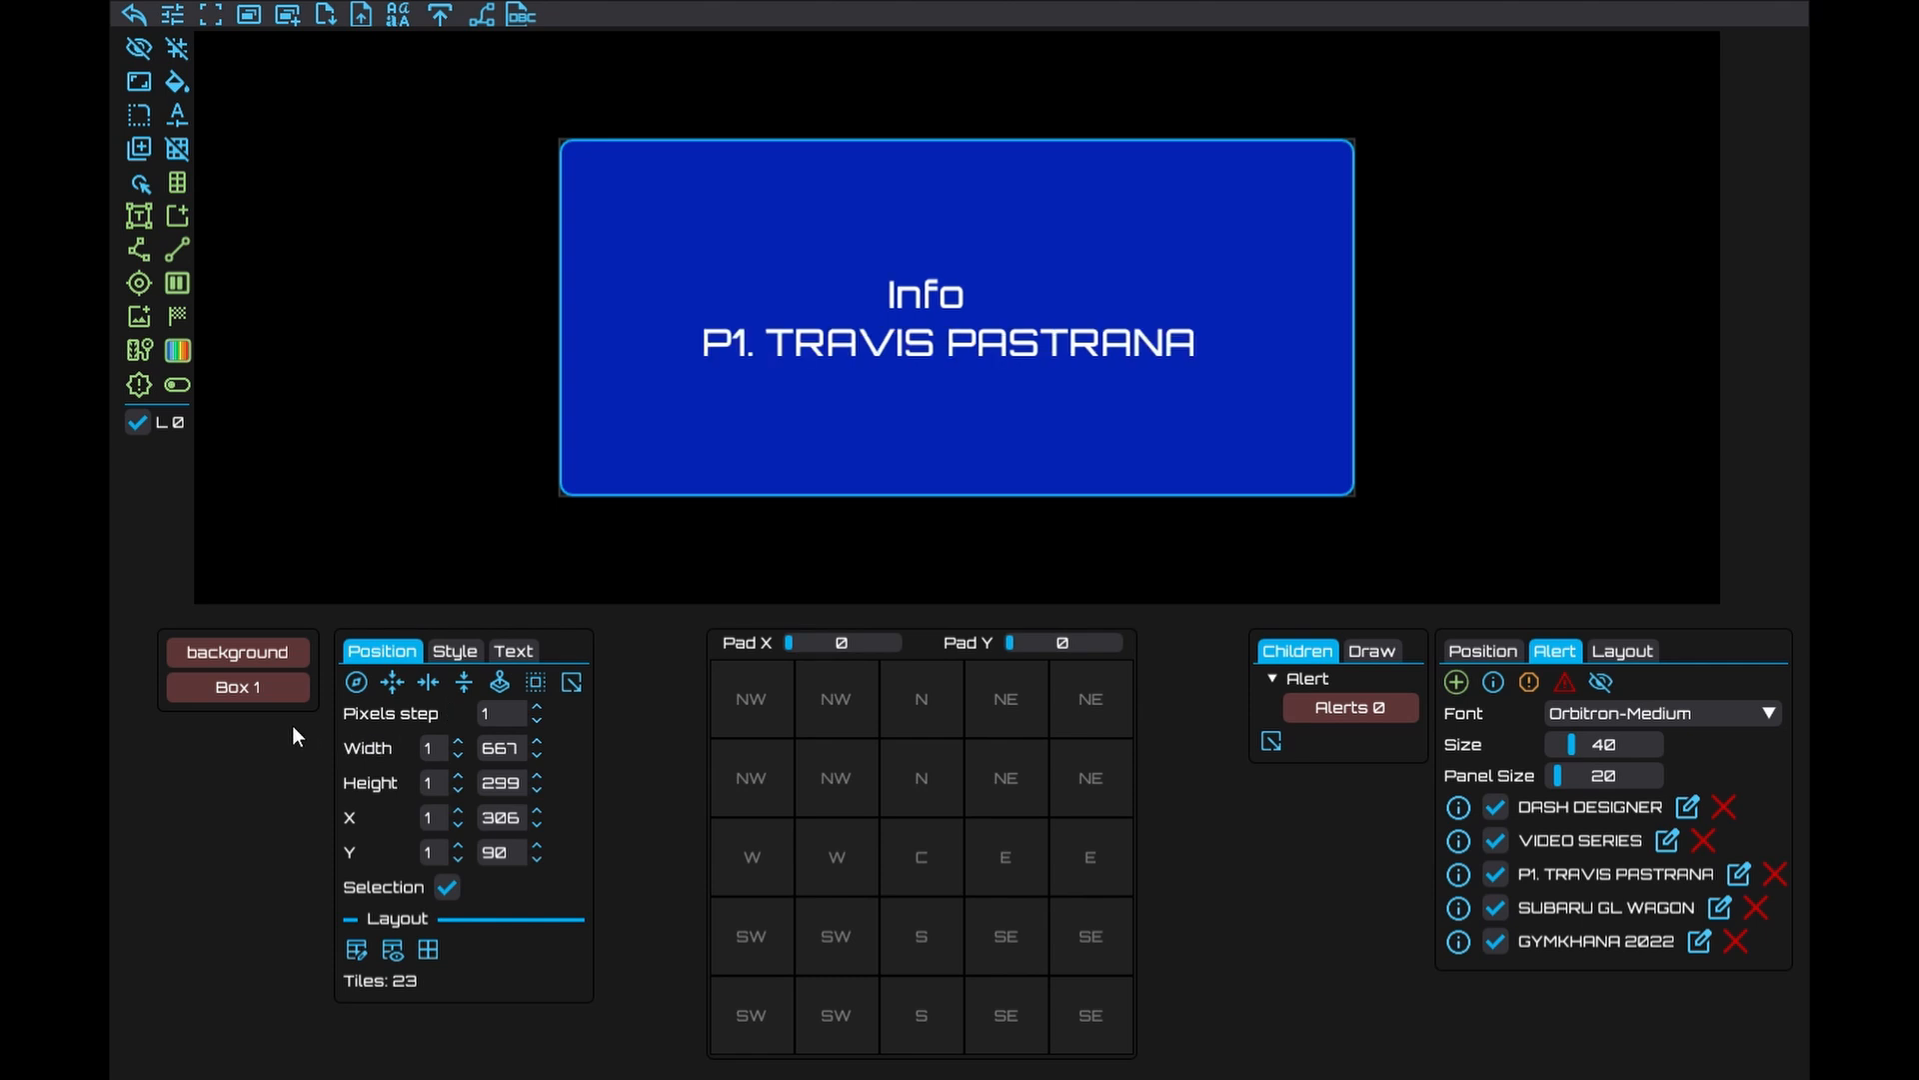
Delete the alert box and insert the Subaru dashboard picture as a reference image in the background
left_click(267, 693, "ctrl")
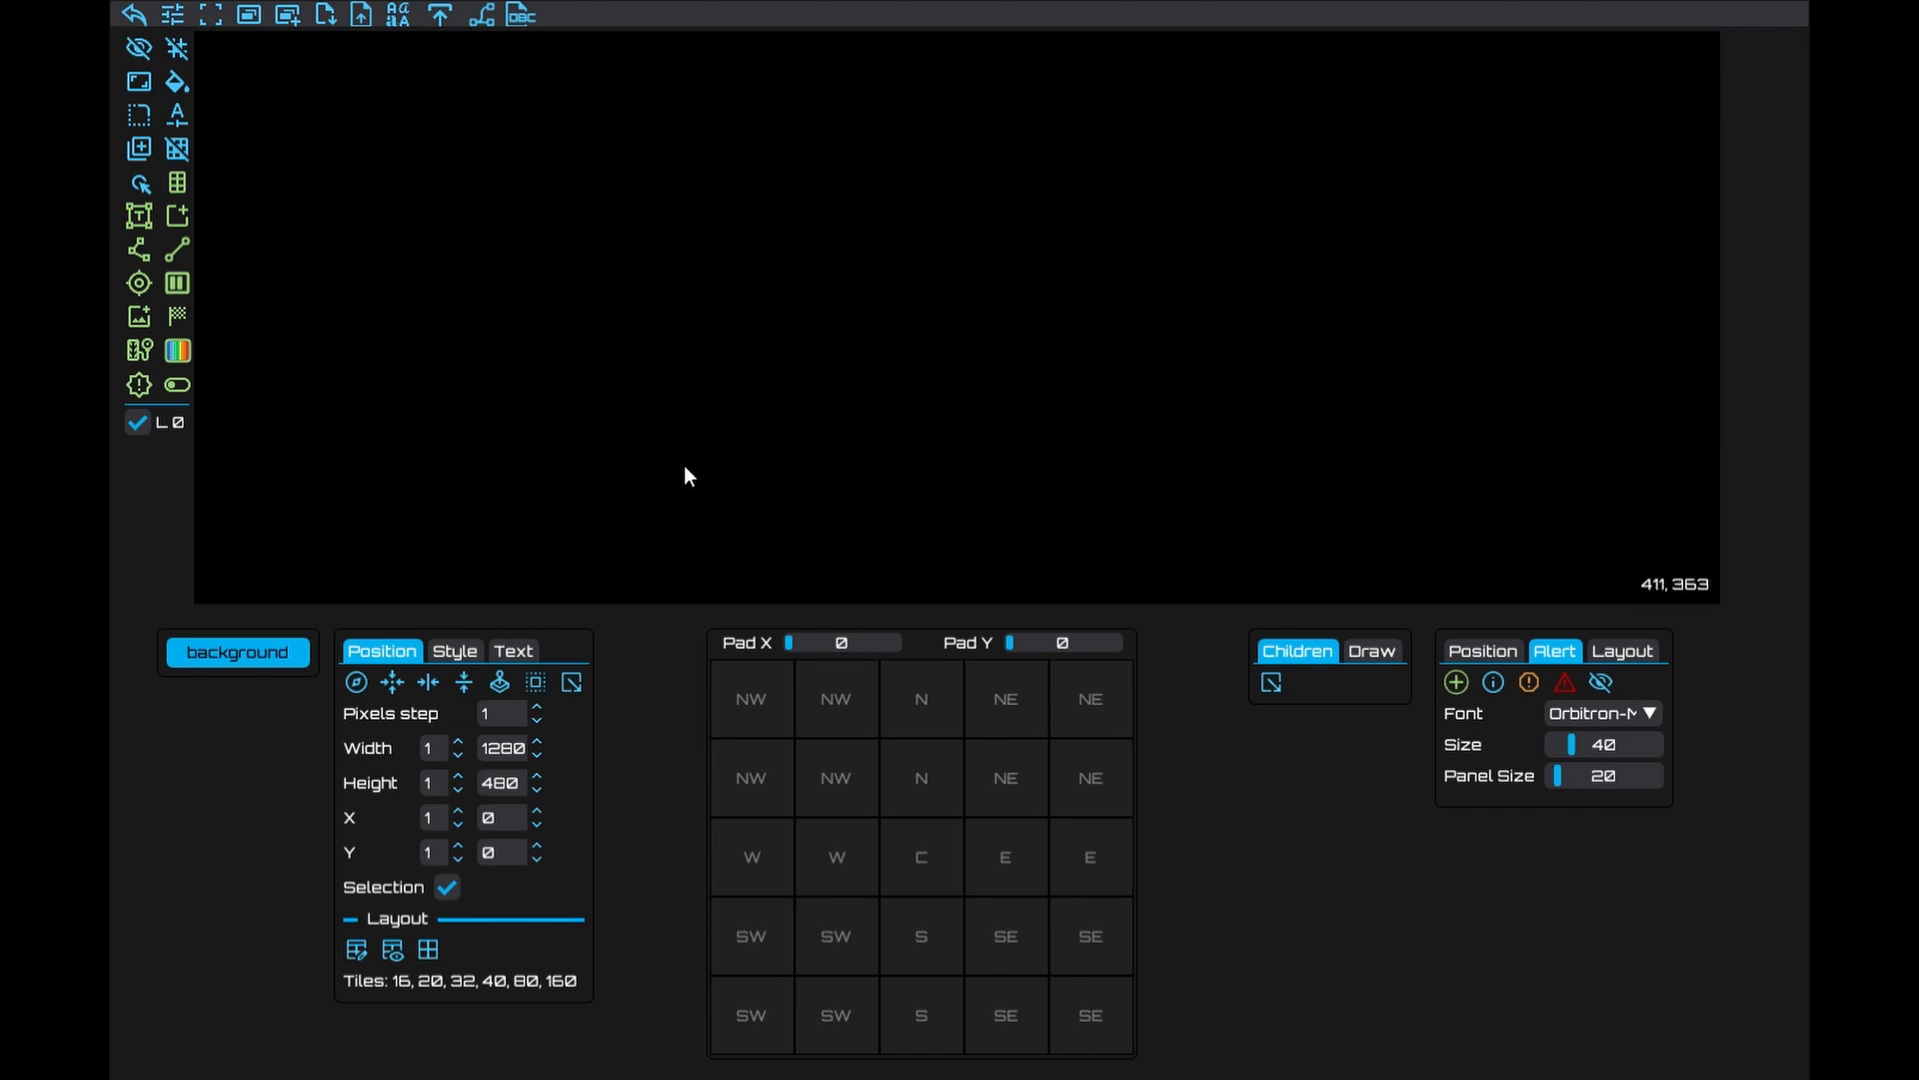
left_click(137, 314)
left_click(869, 505)
left_click(684, 756)
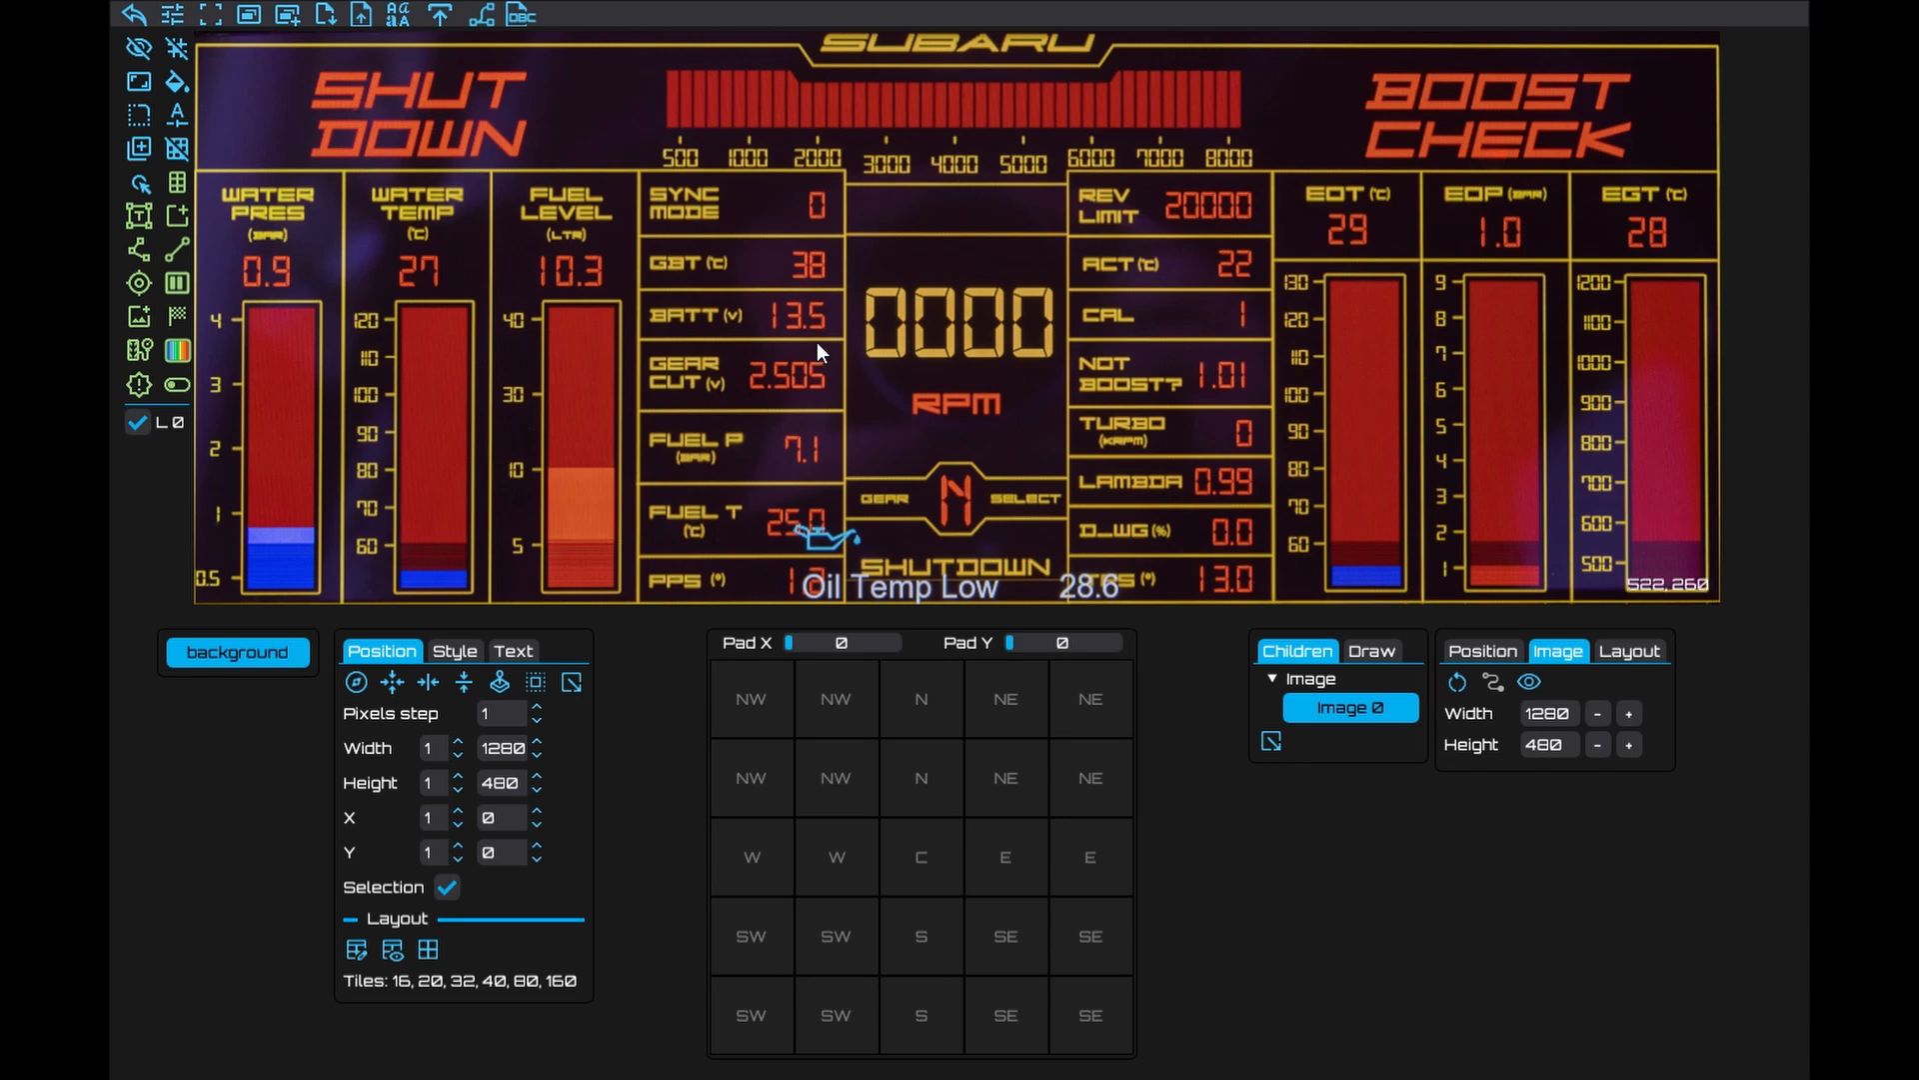
Show the layout grid and set both its tile width and tile height to 16
left_click(176, 150)
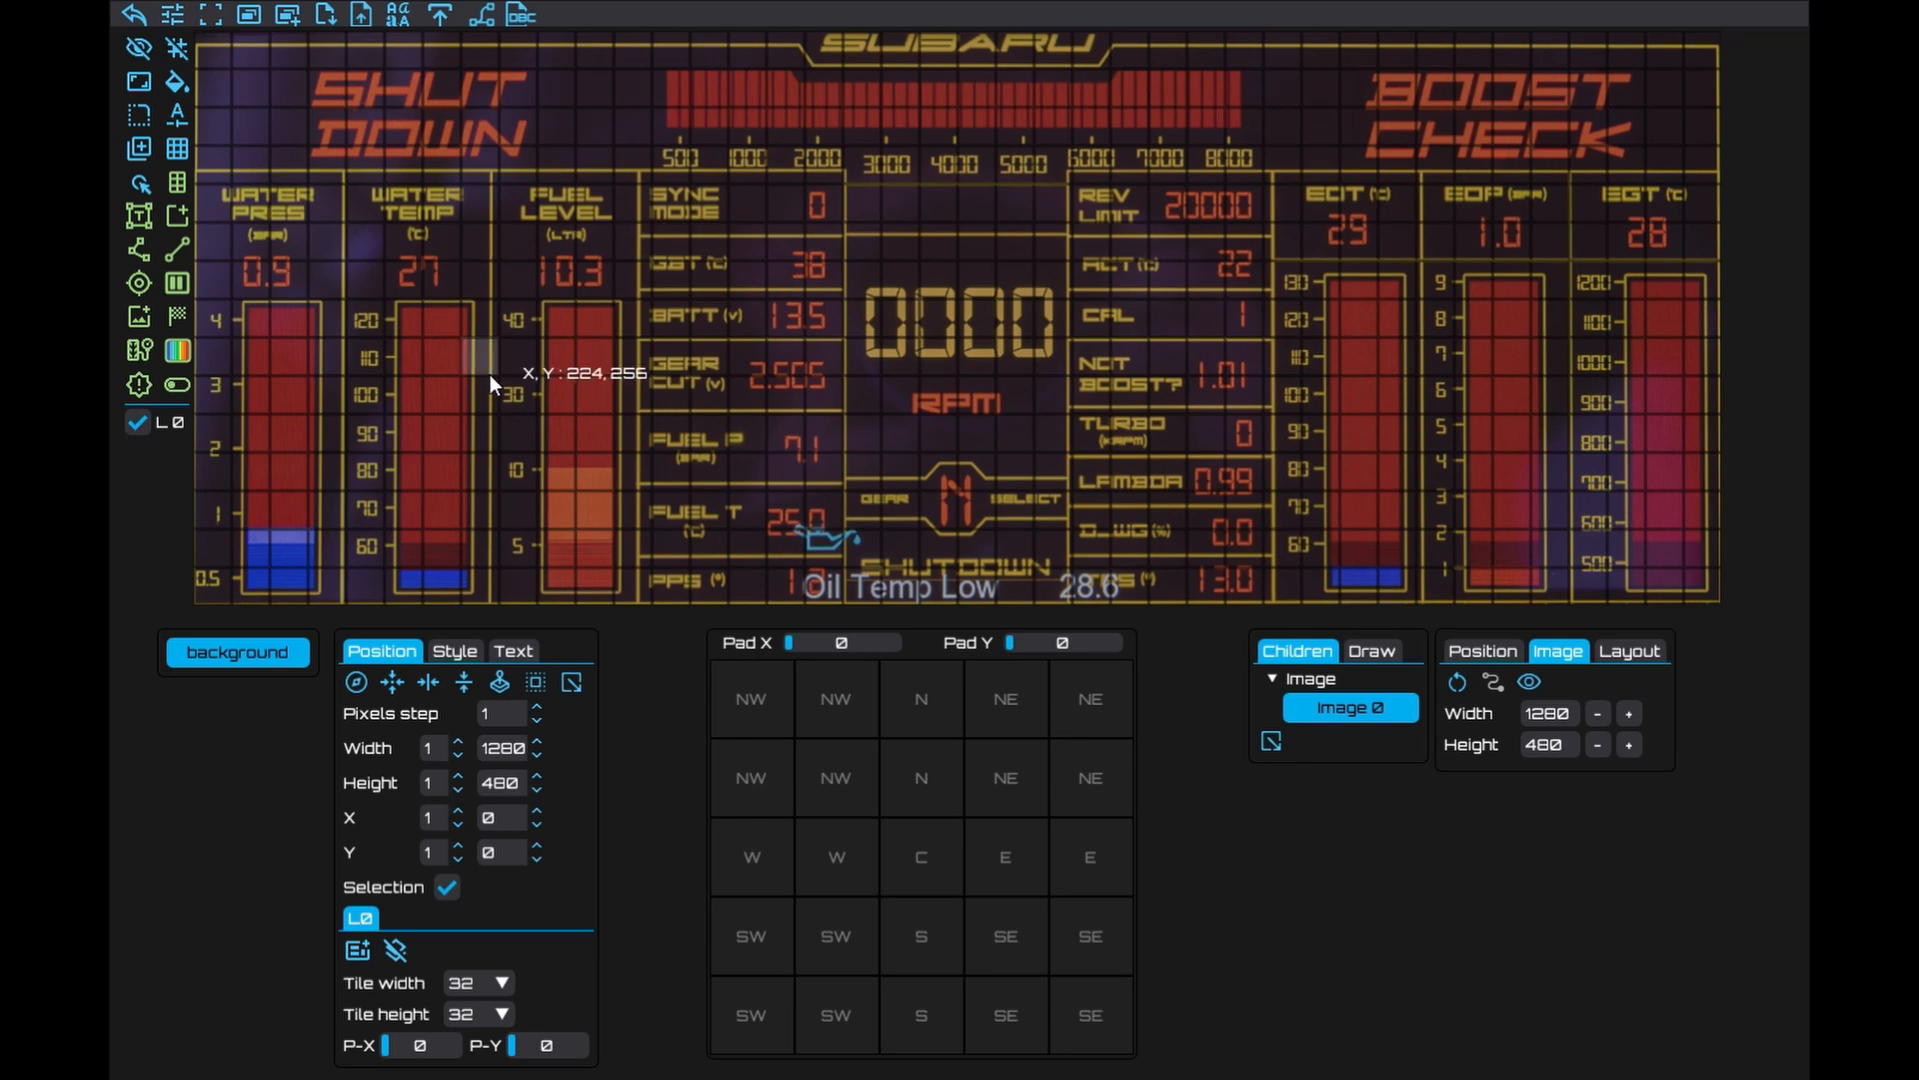
left_click(471, 981)
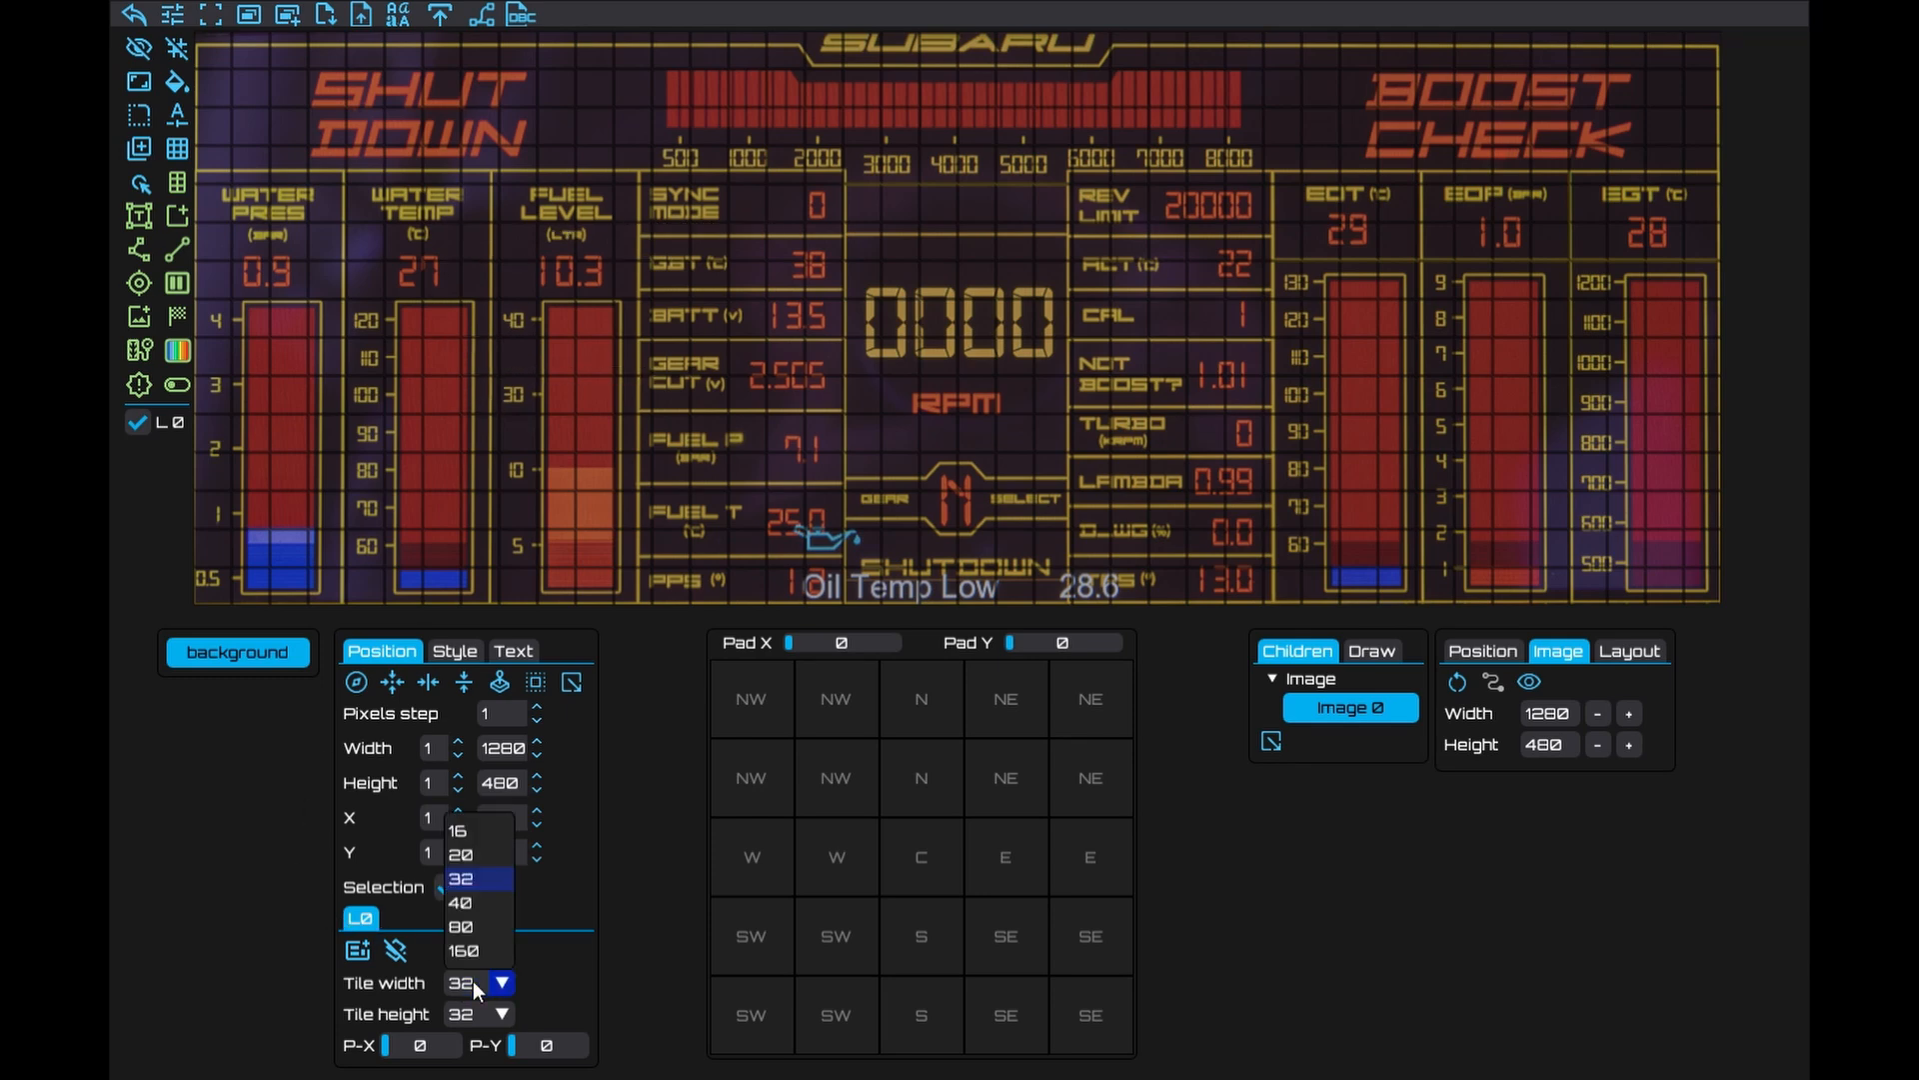
left_click(459, 846)
left_click(470, 1016)
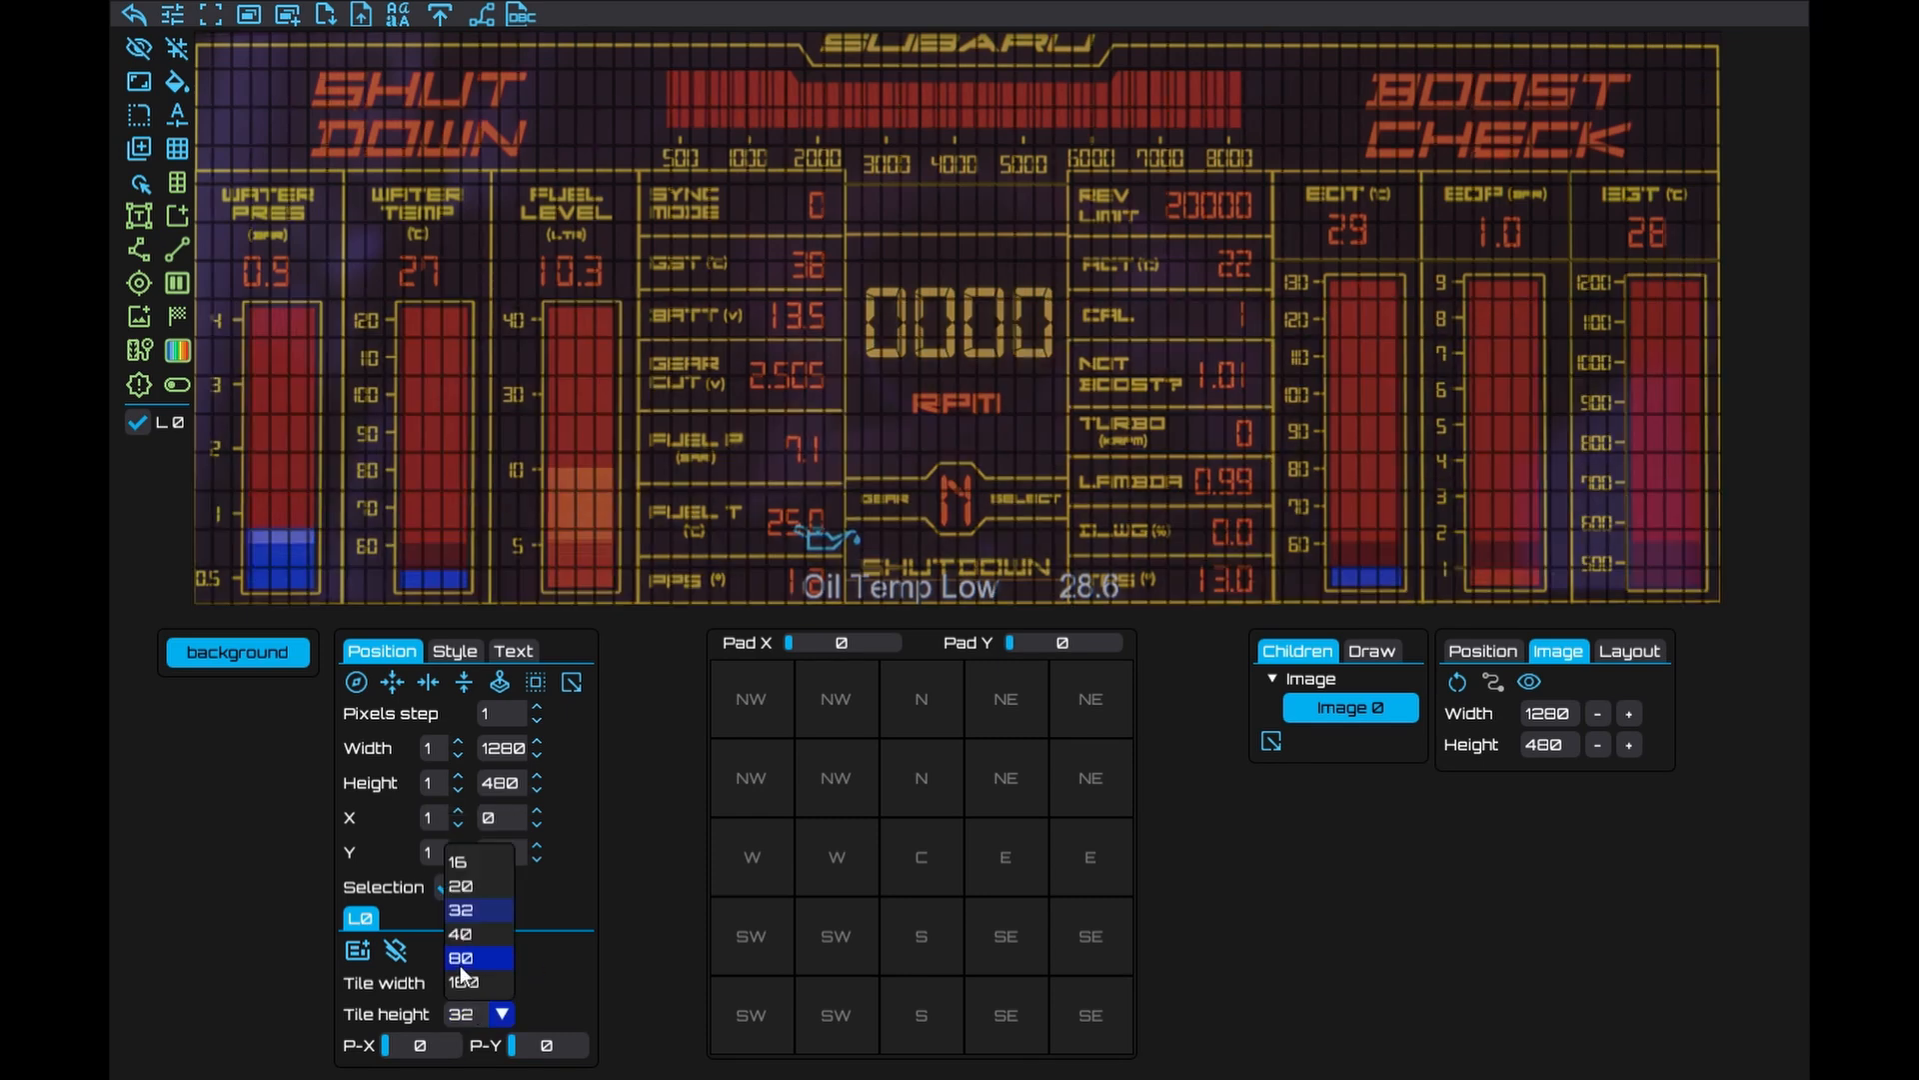
left_click(459, 860)
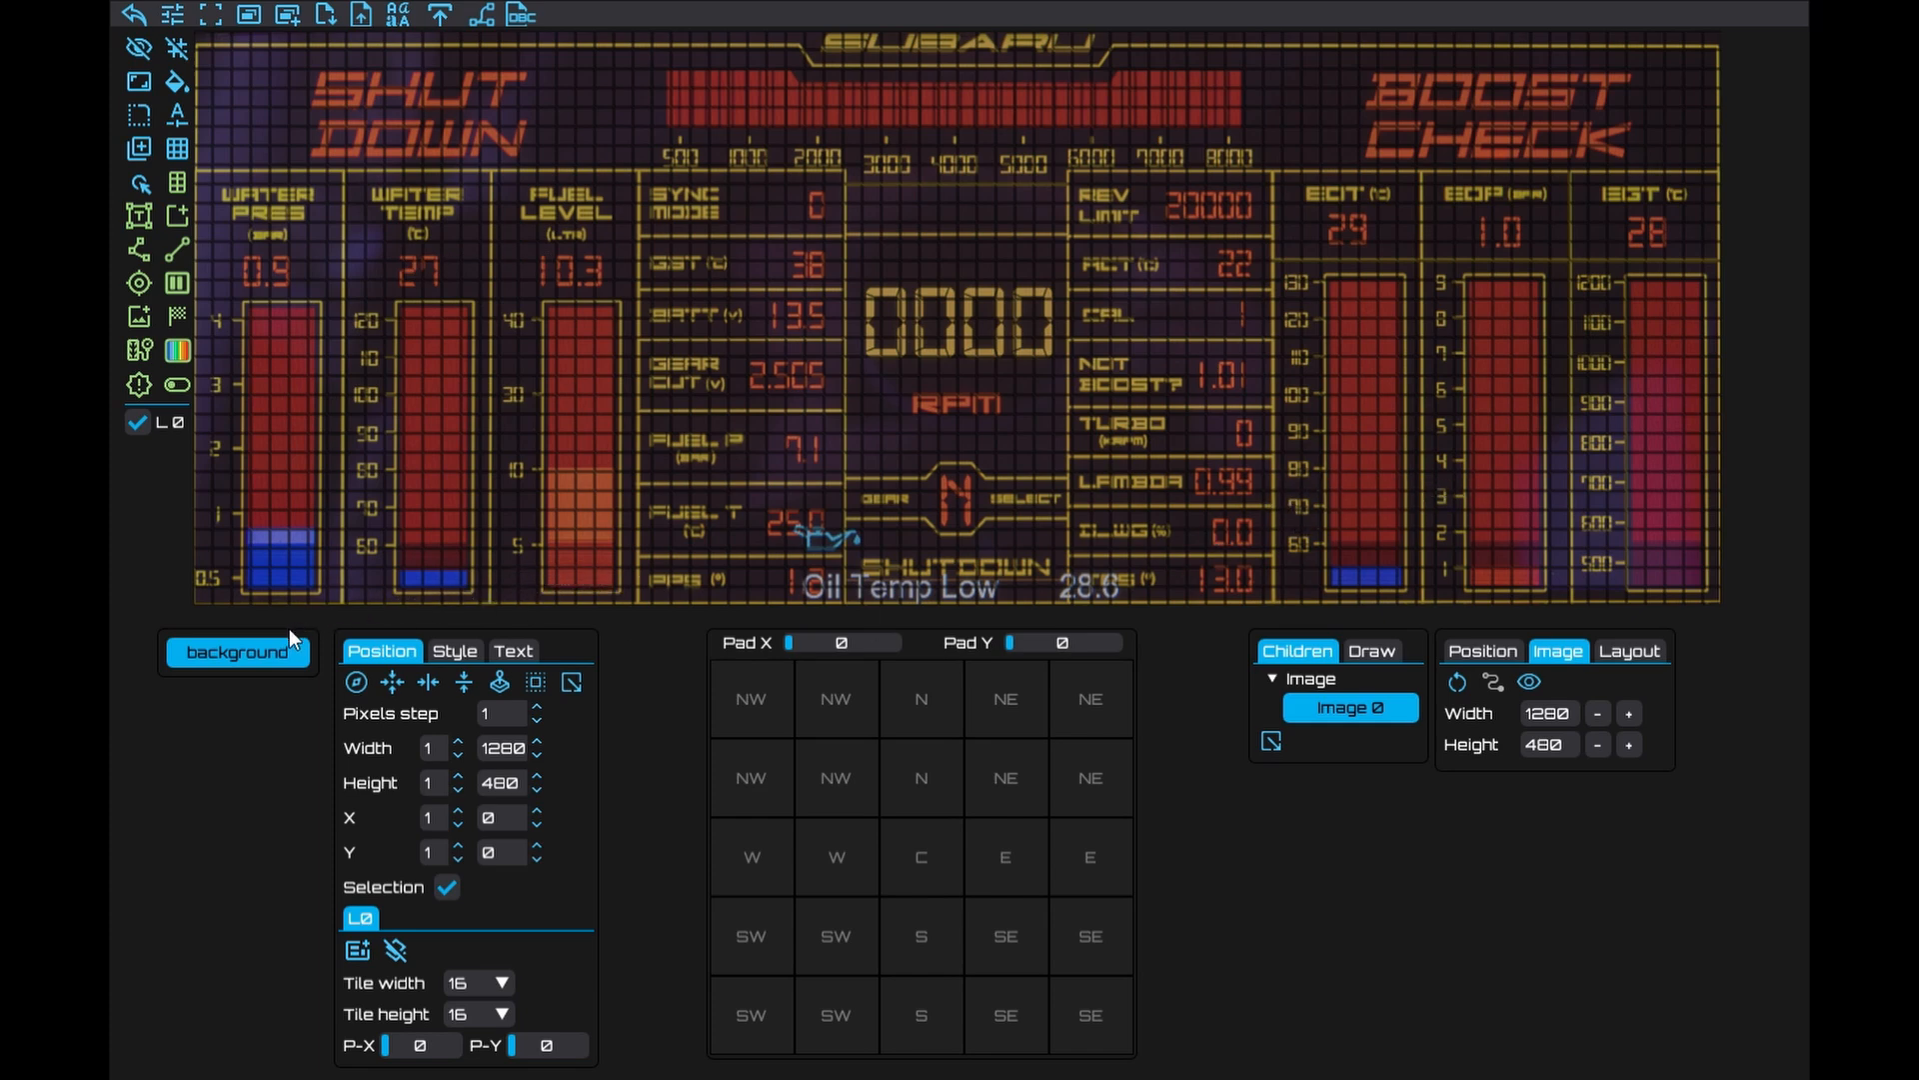
Draw full-height layout tiles over the WATER PRES, WATER TEMP and FUEL LEVEL gauges, redrawing the WATER TEMP tile once
left_click_drag(202, 604, 333, 183)
left_click_drag(355, 597, 481, 177)
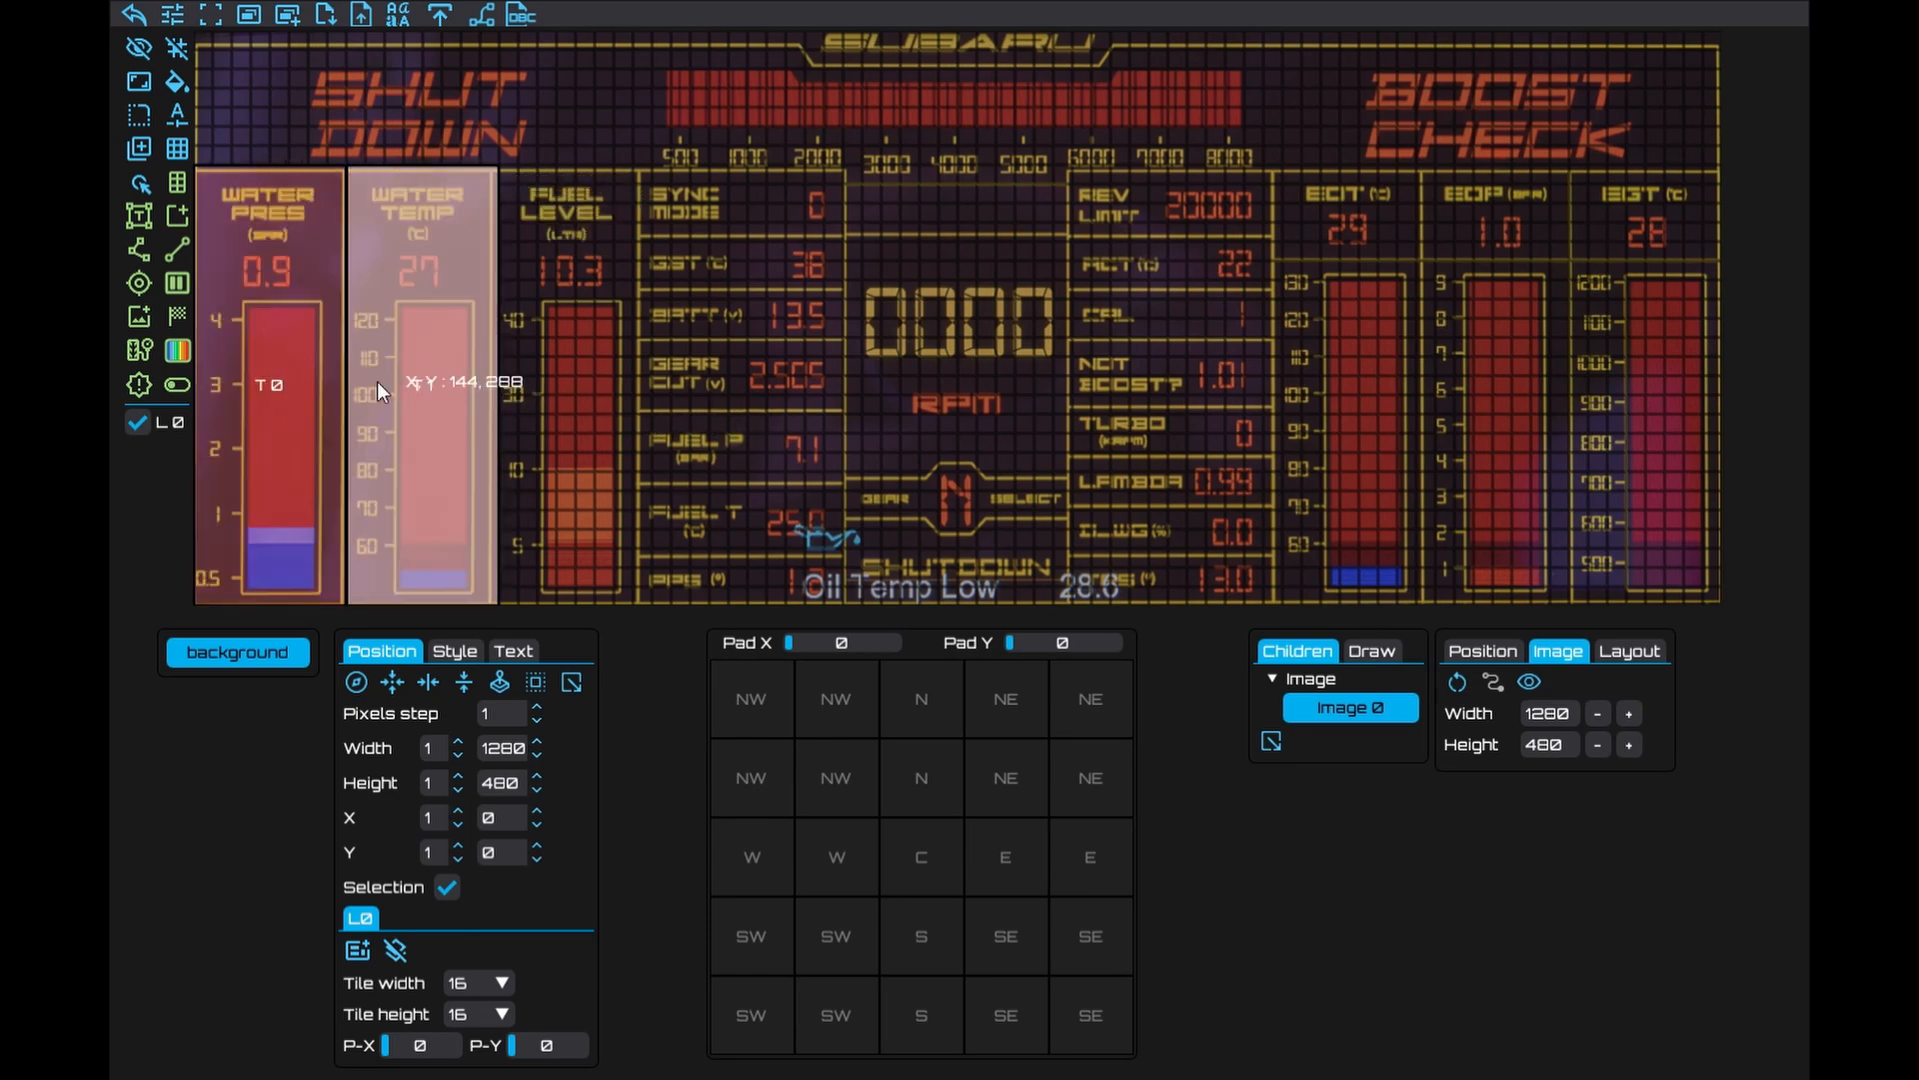
key("Delete")
left_click_drag(351, 594, 482, 180)
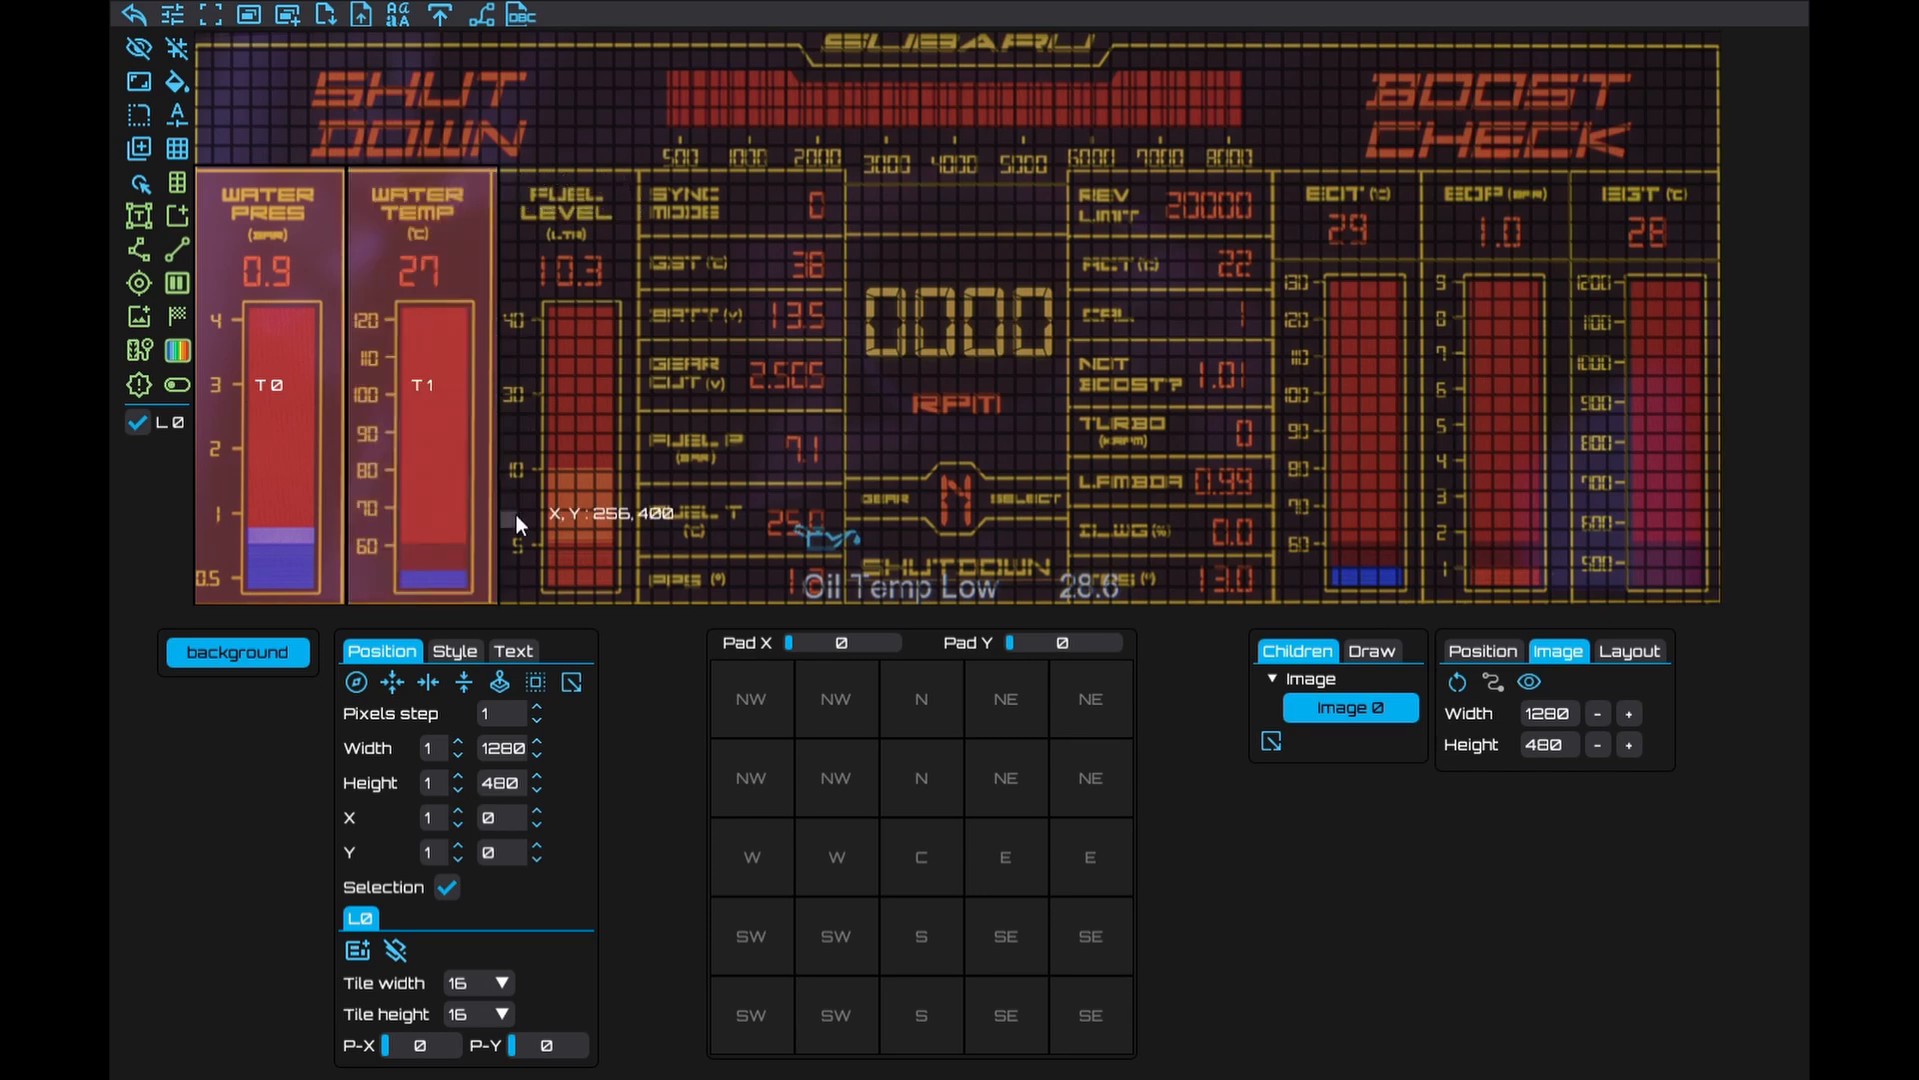
left_click_drag(512, 590, 640, 182)
Draw layout tiles over the EGT, EOP and EOT gauge bars and separate tiles over their three header cells
left_click_drag(1705, 602, 1581, 267)
left_click_drag(1568, 590, 1430, 272)
left_click_drag(1420, 602, 1275, 272)
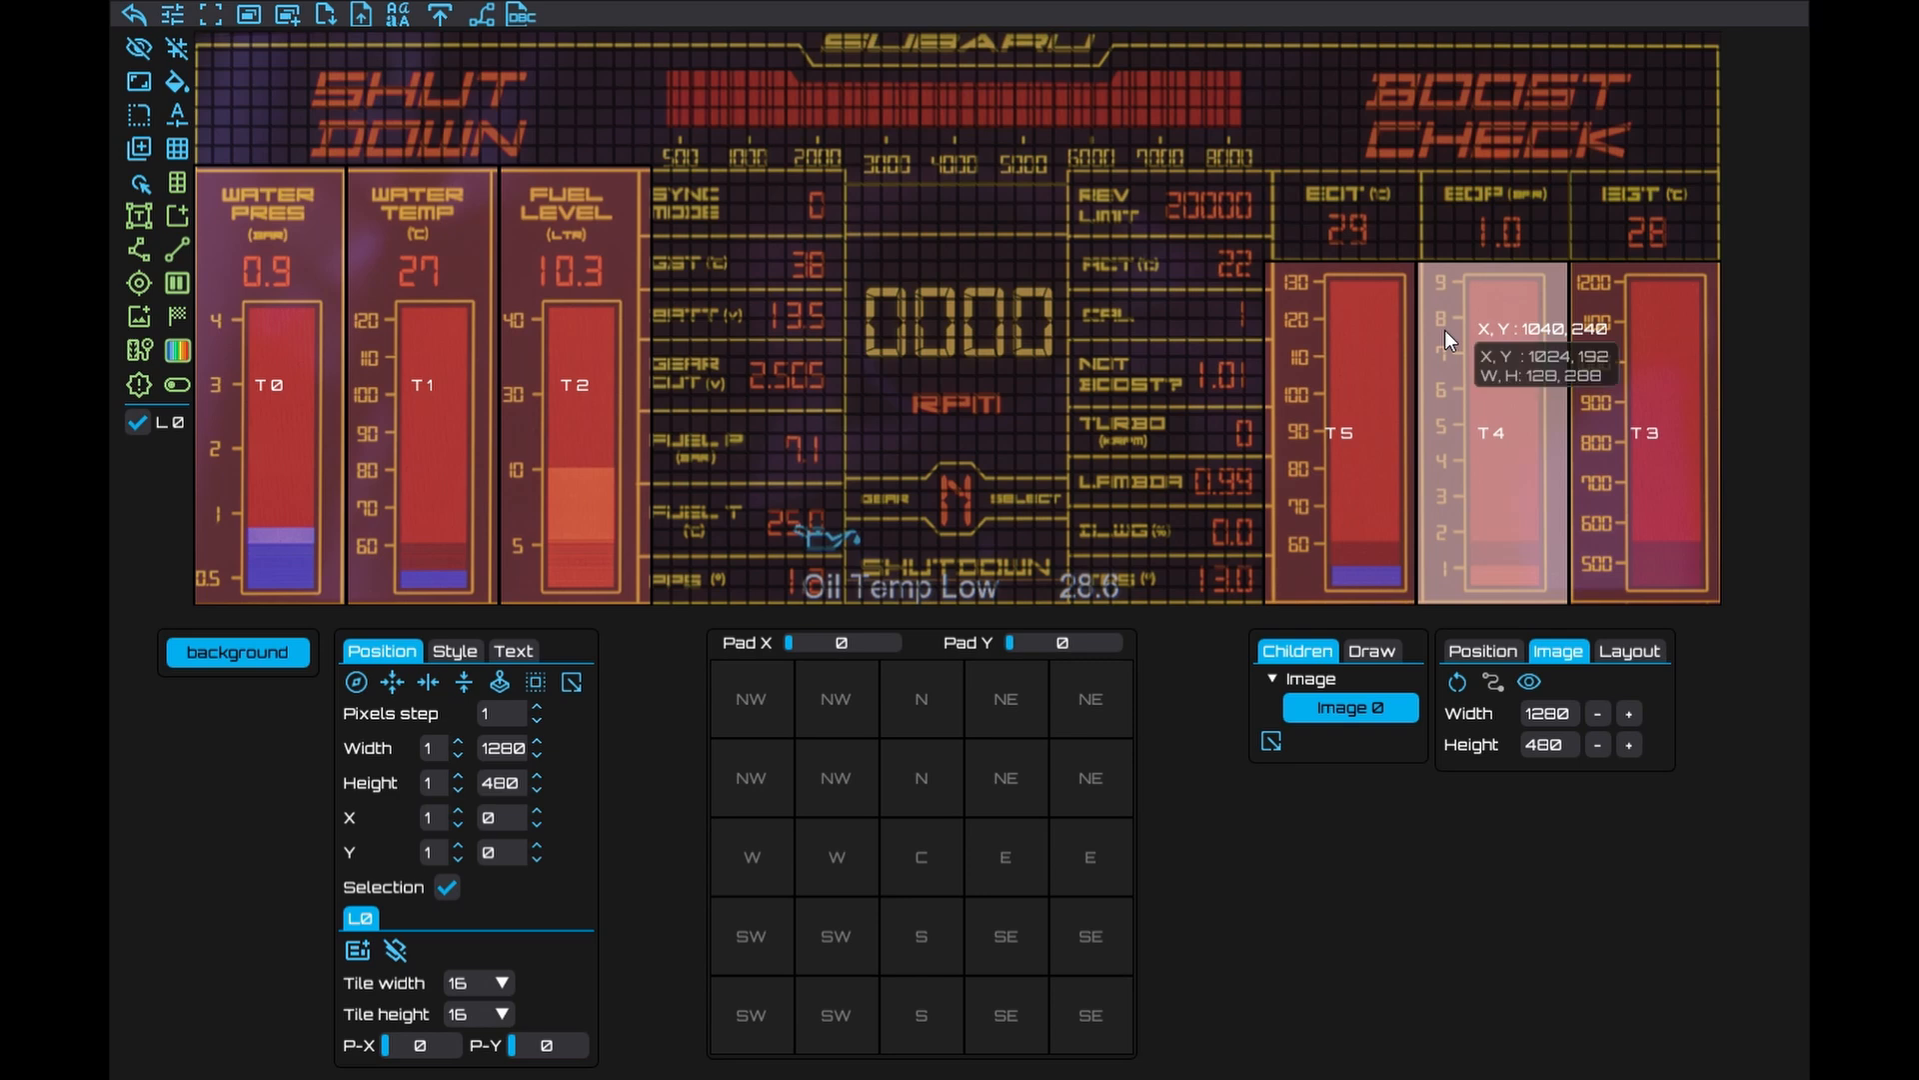
left_click_drag(1279, 247, 1411, 183)
left_click_drag(1419, 249, 1565, 172)
left_click_drag(1575, 254, 1718, 178)
Draw layout tiles over the REV LIMIT column, the central RPM area and the SYNC MODE column
left_click_drag(1254, 591, 1076, 174)
left_click_drag(1070, 603, 849, 192)
left_click_drag(843, 603, 662, 176)
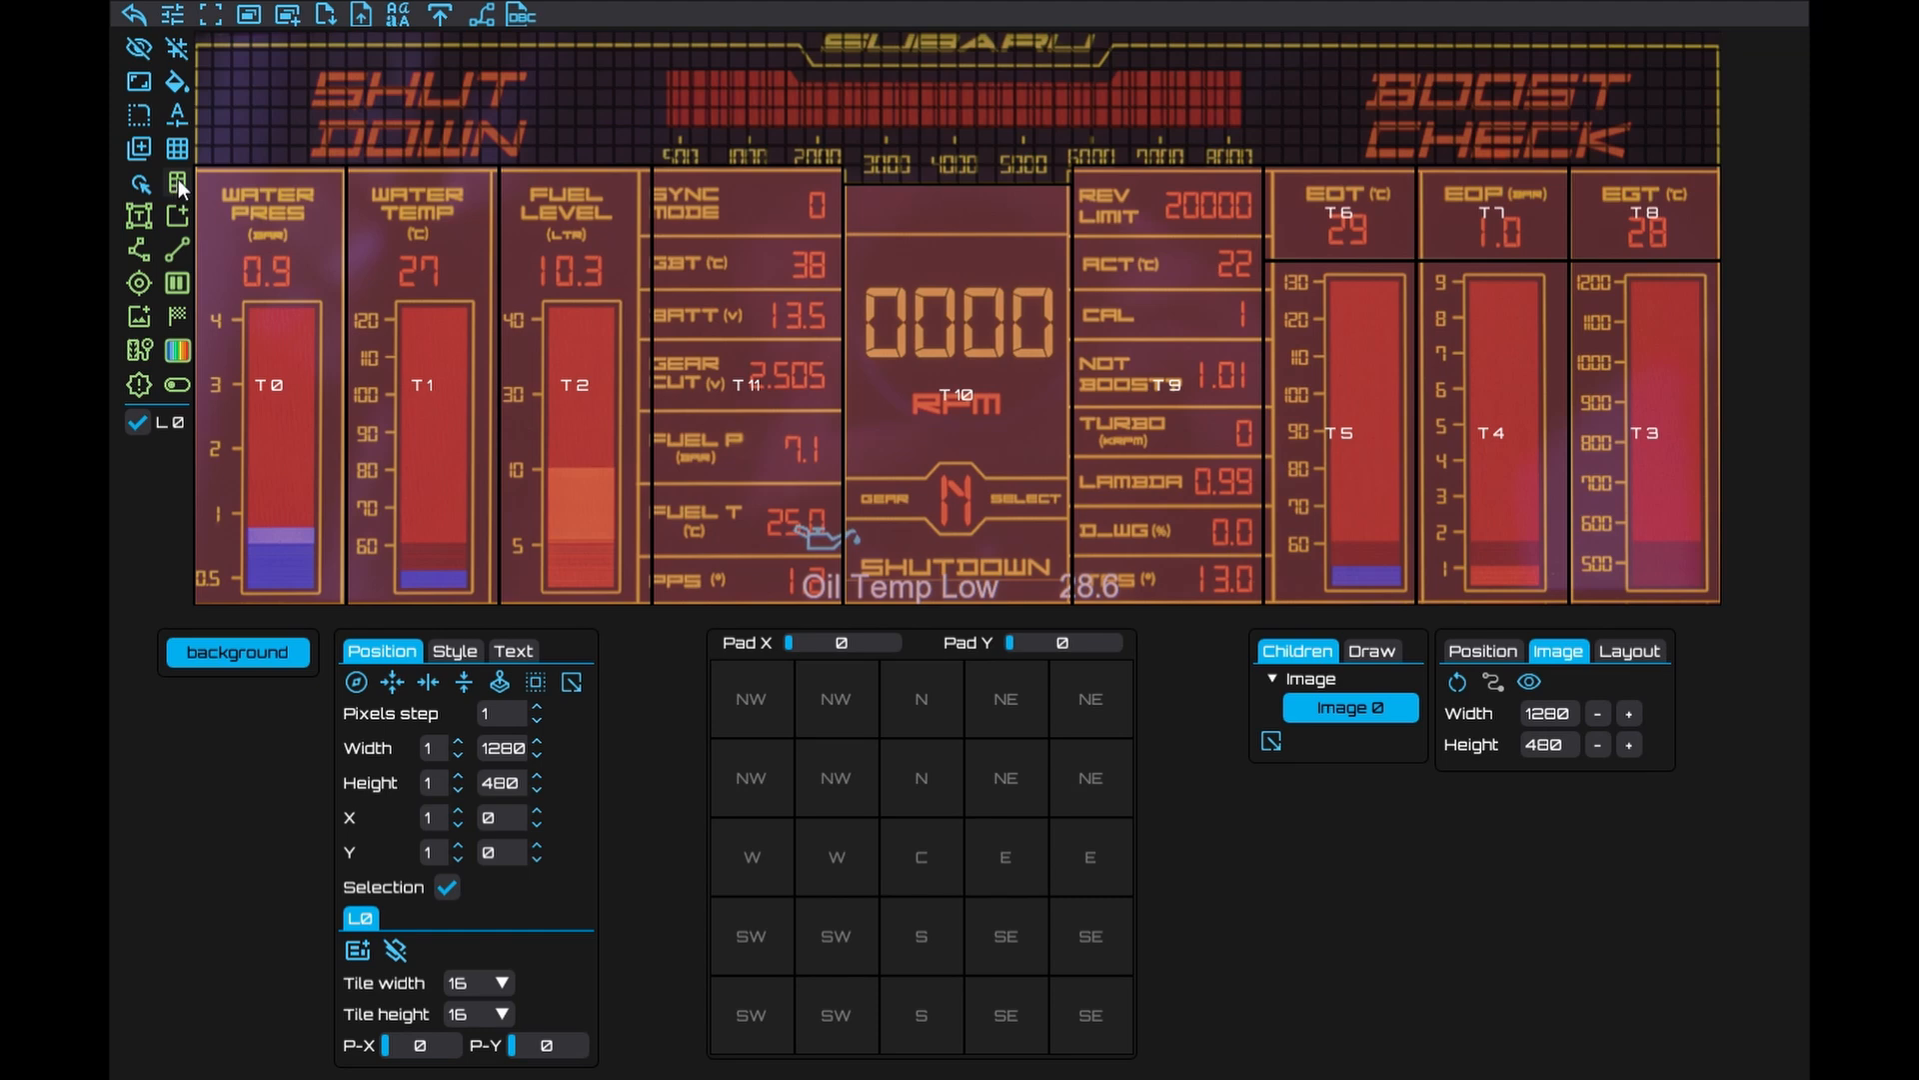
Create a box on the WATER PRES tile and hide the layout grid
left_click(177, 216)
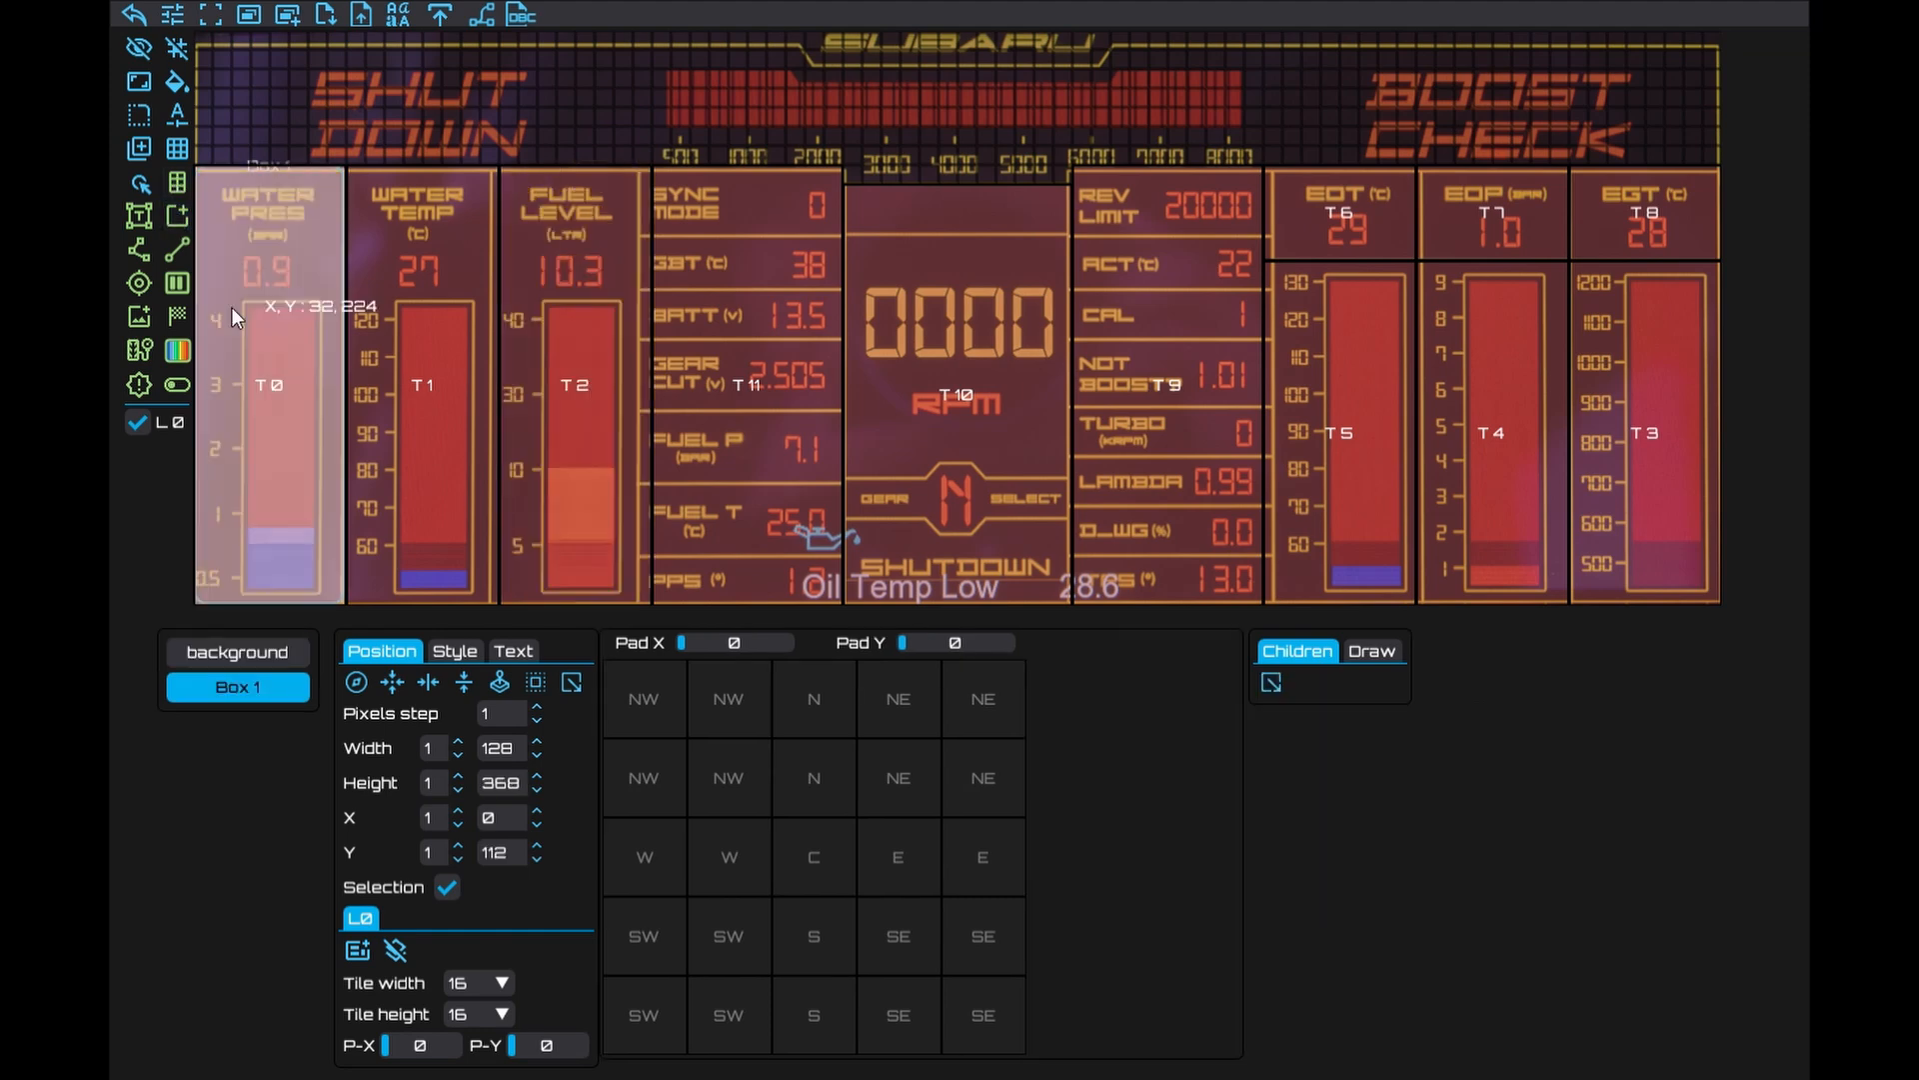
left_click(175, 151)
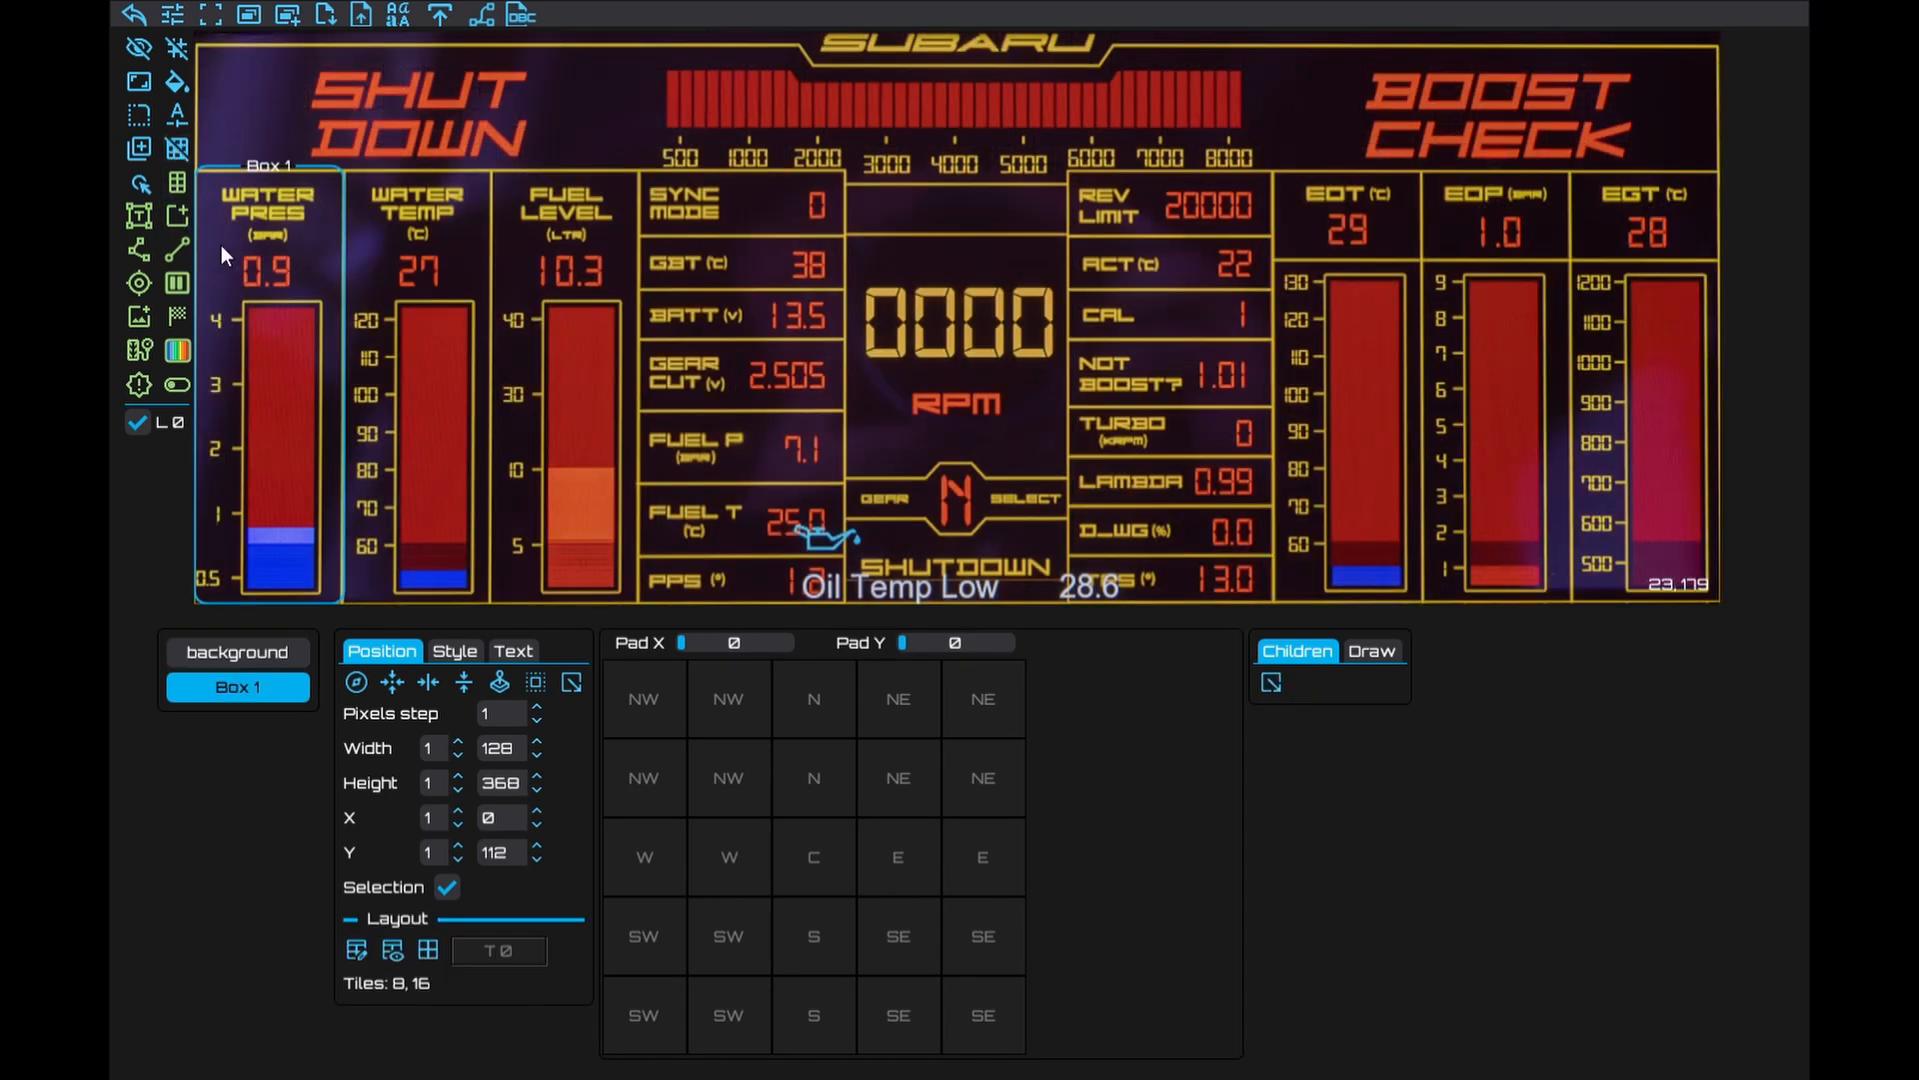
Set the new box's corner type to None, trying Beveled first
left_click(454, 651)
left_click(345, 681)
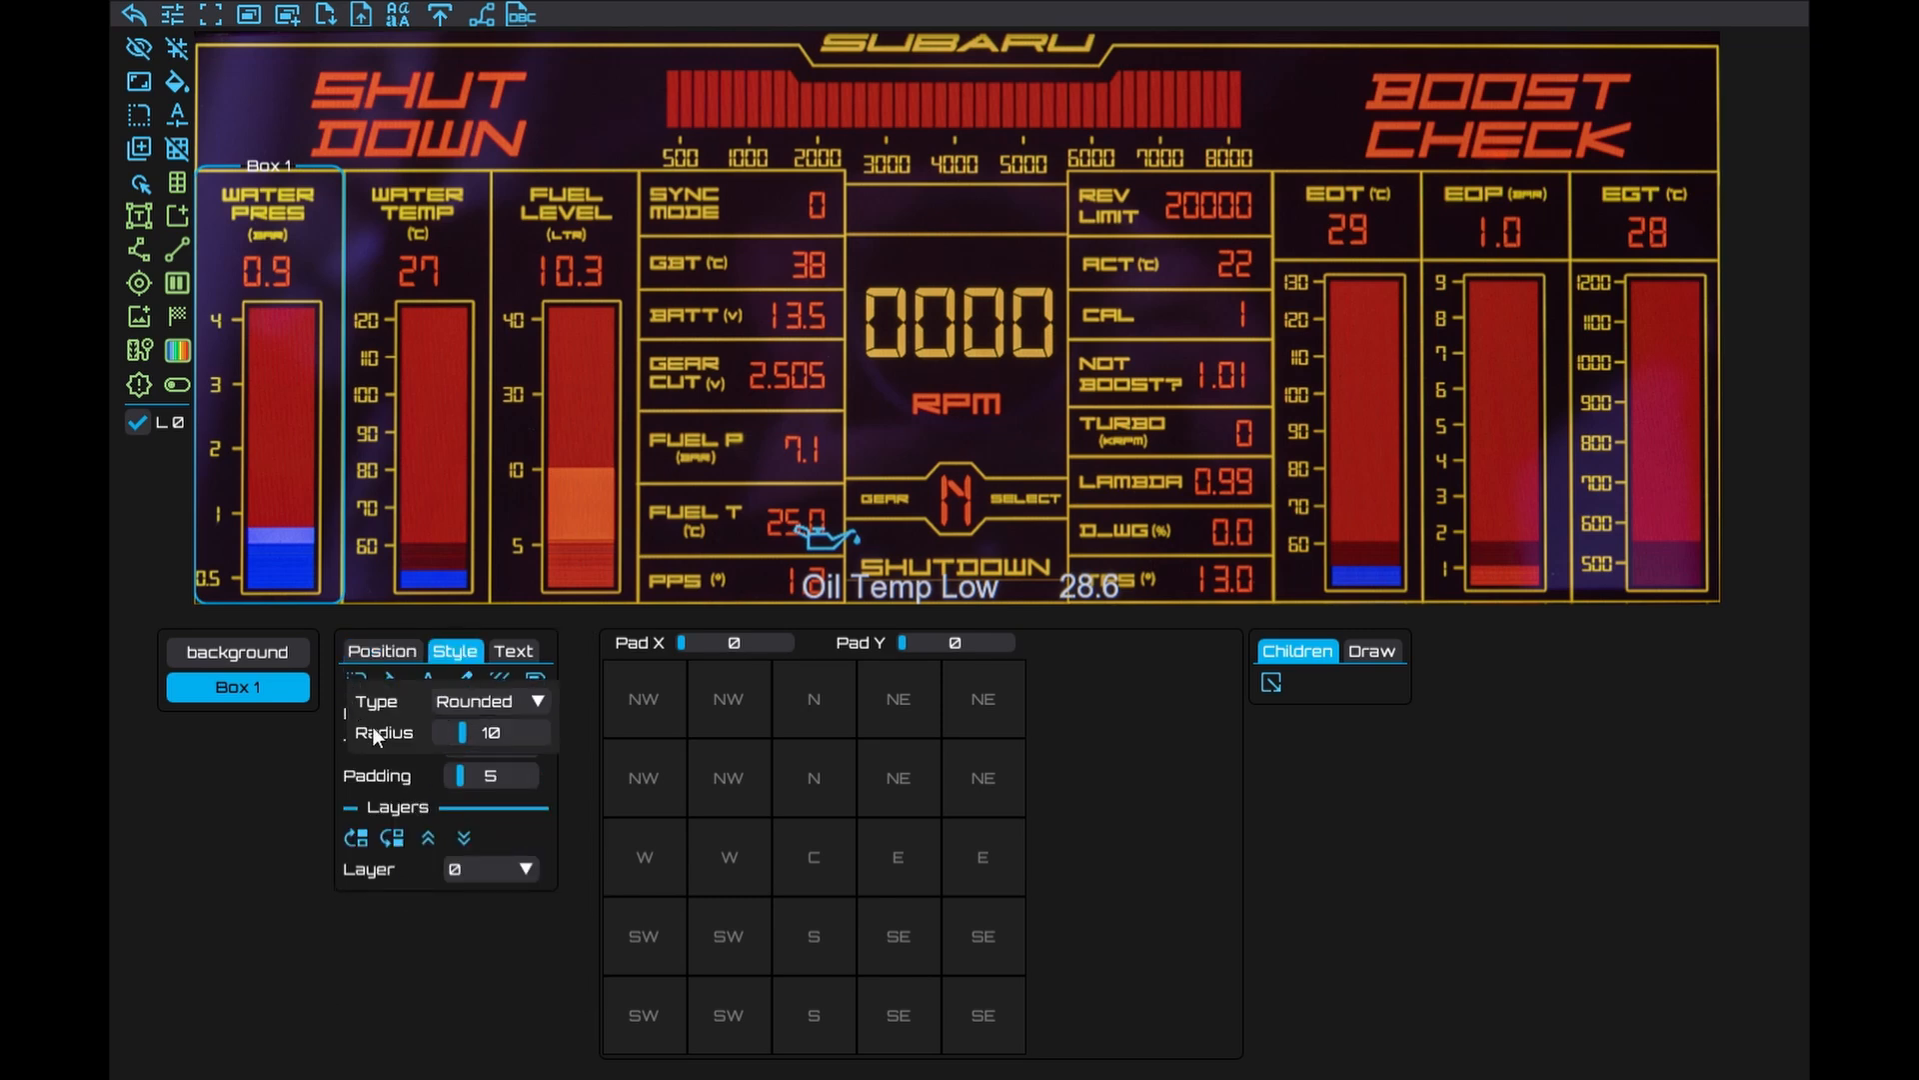
left_click_drag(519, 736, 464, 726)
left_click(471, 704)
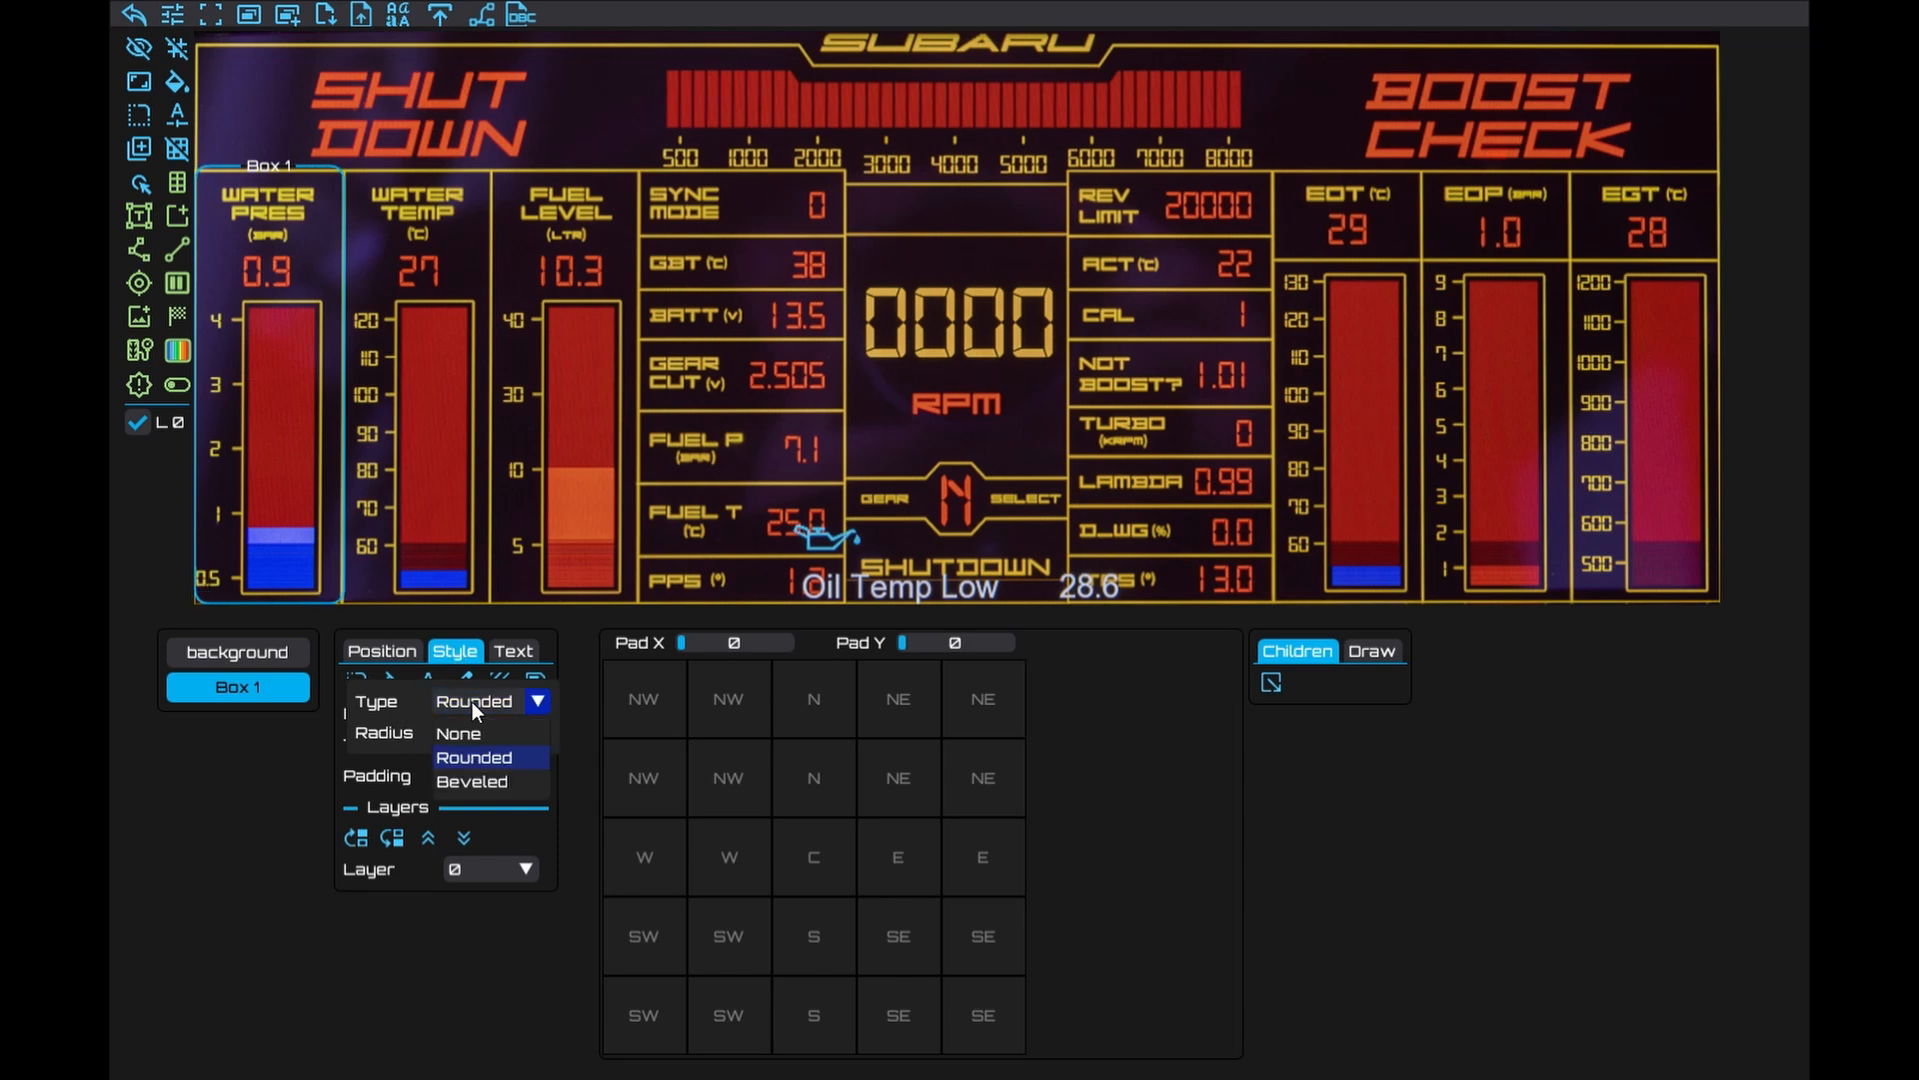
left_click(460, 782)
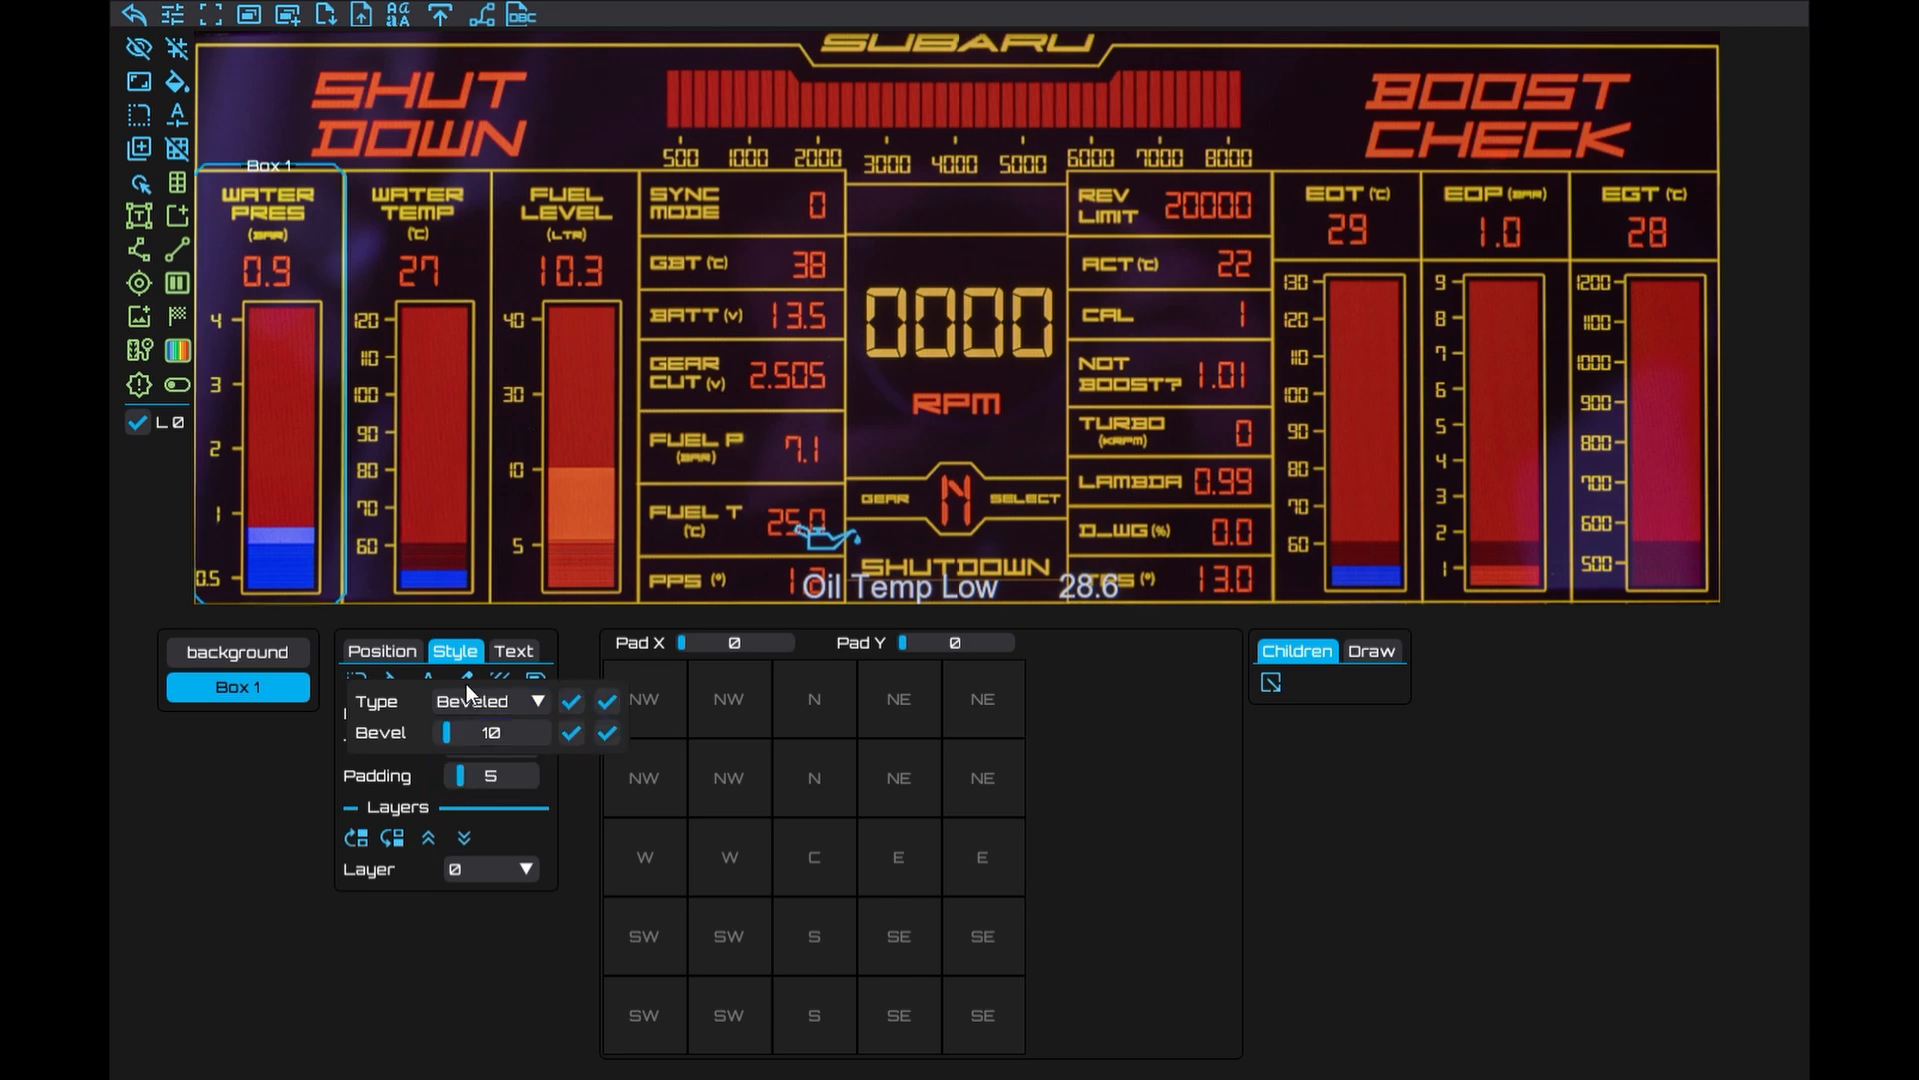
left_click(489, 701)
left_click(476, 734)
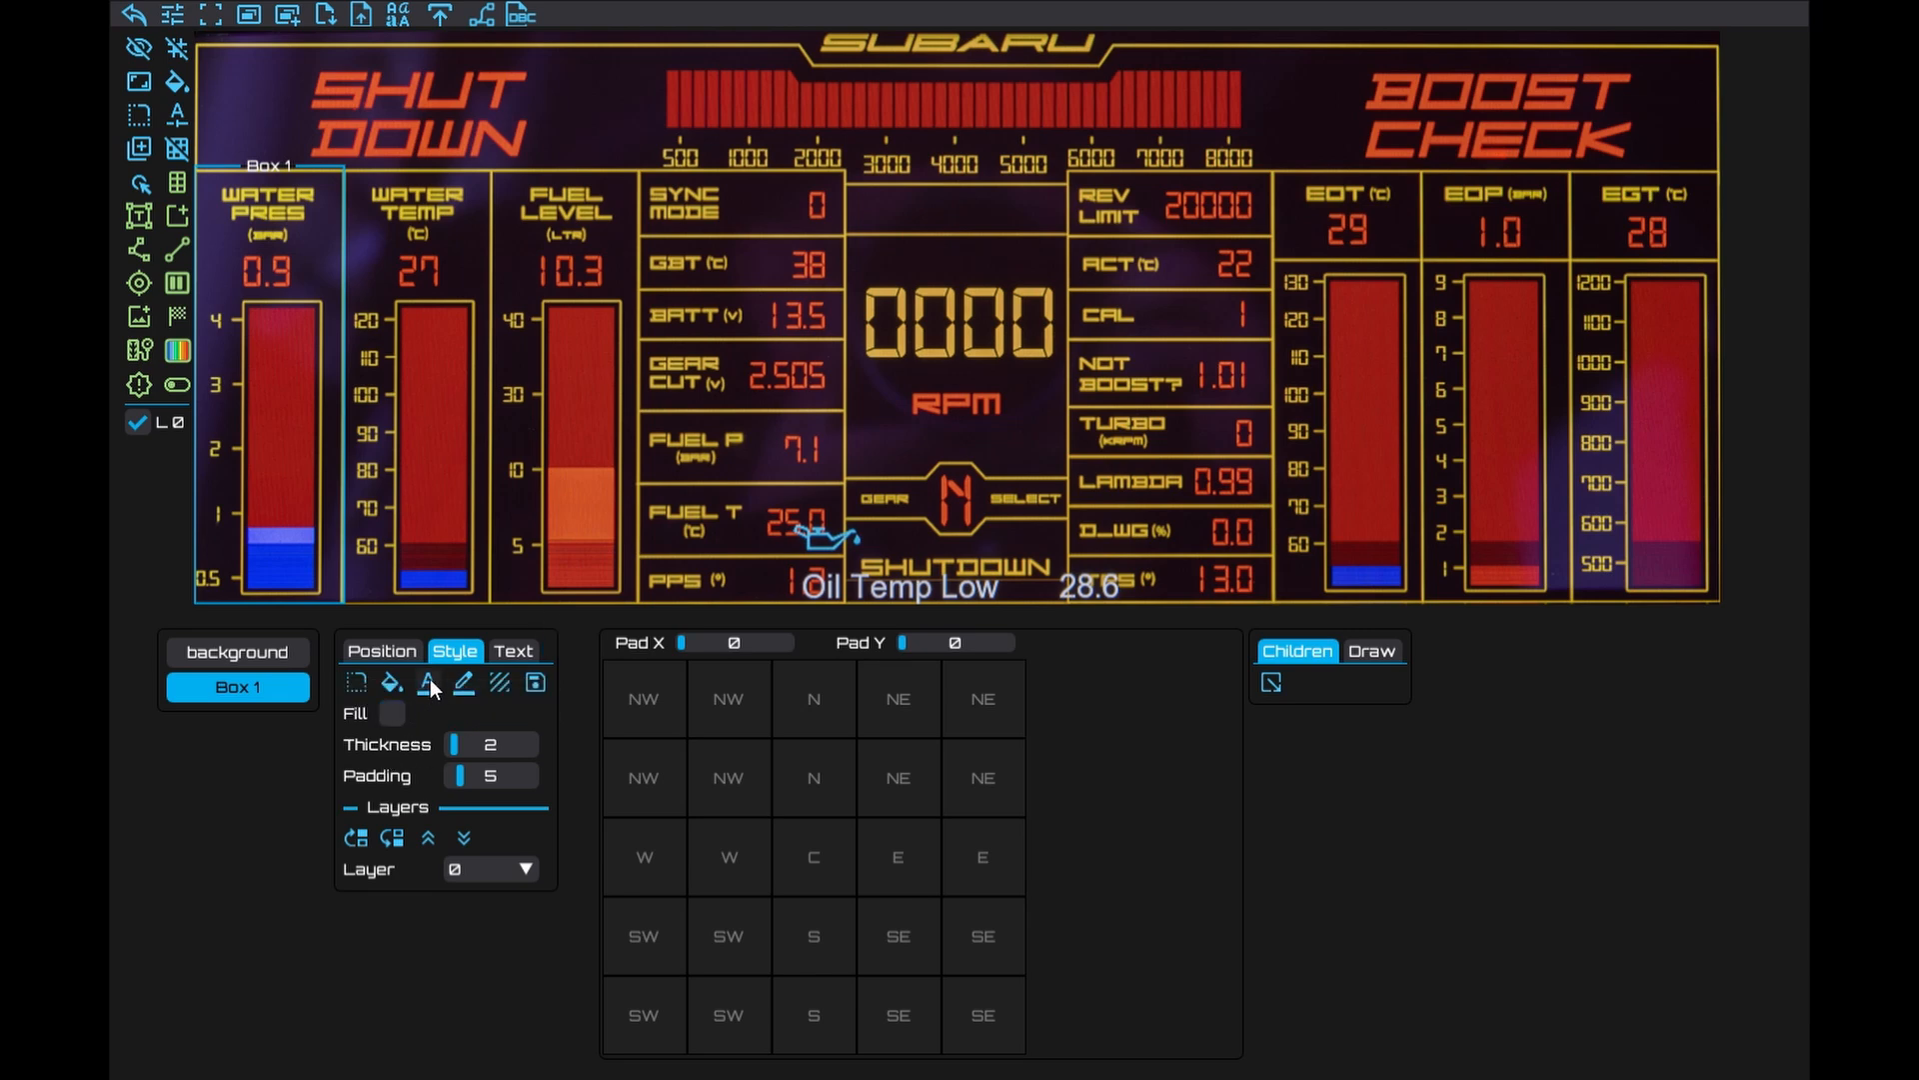
Set both the text colour and the outline colour of the box to #E5D745
left_click(429, 682)
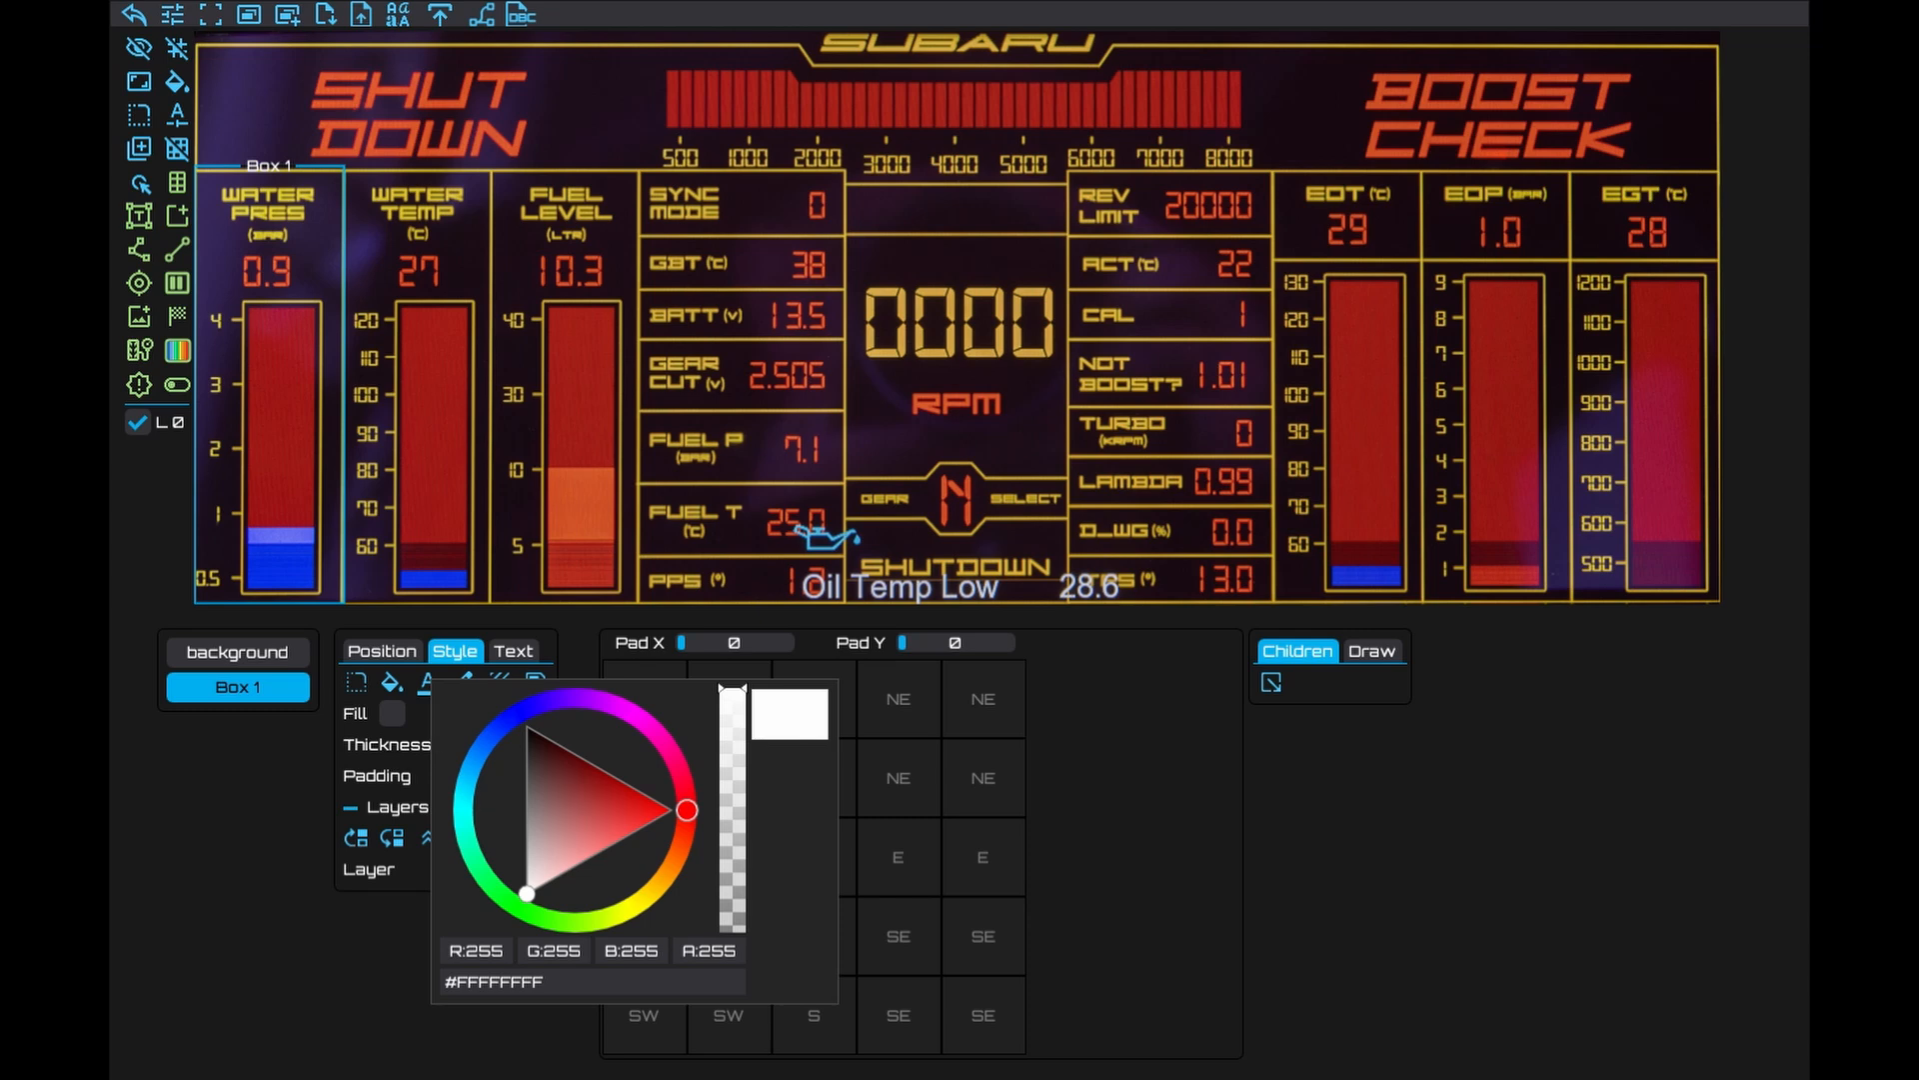
left_click_drag(540, 982, 428, 975)
type("#E5D745")
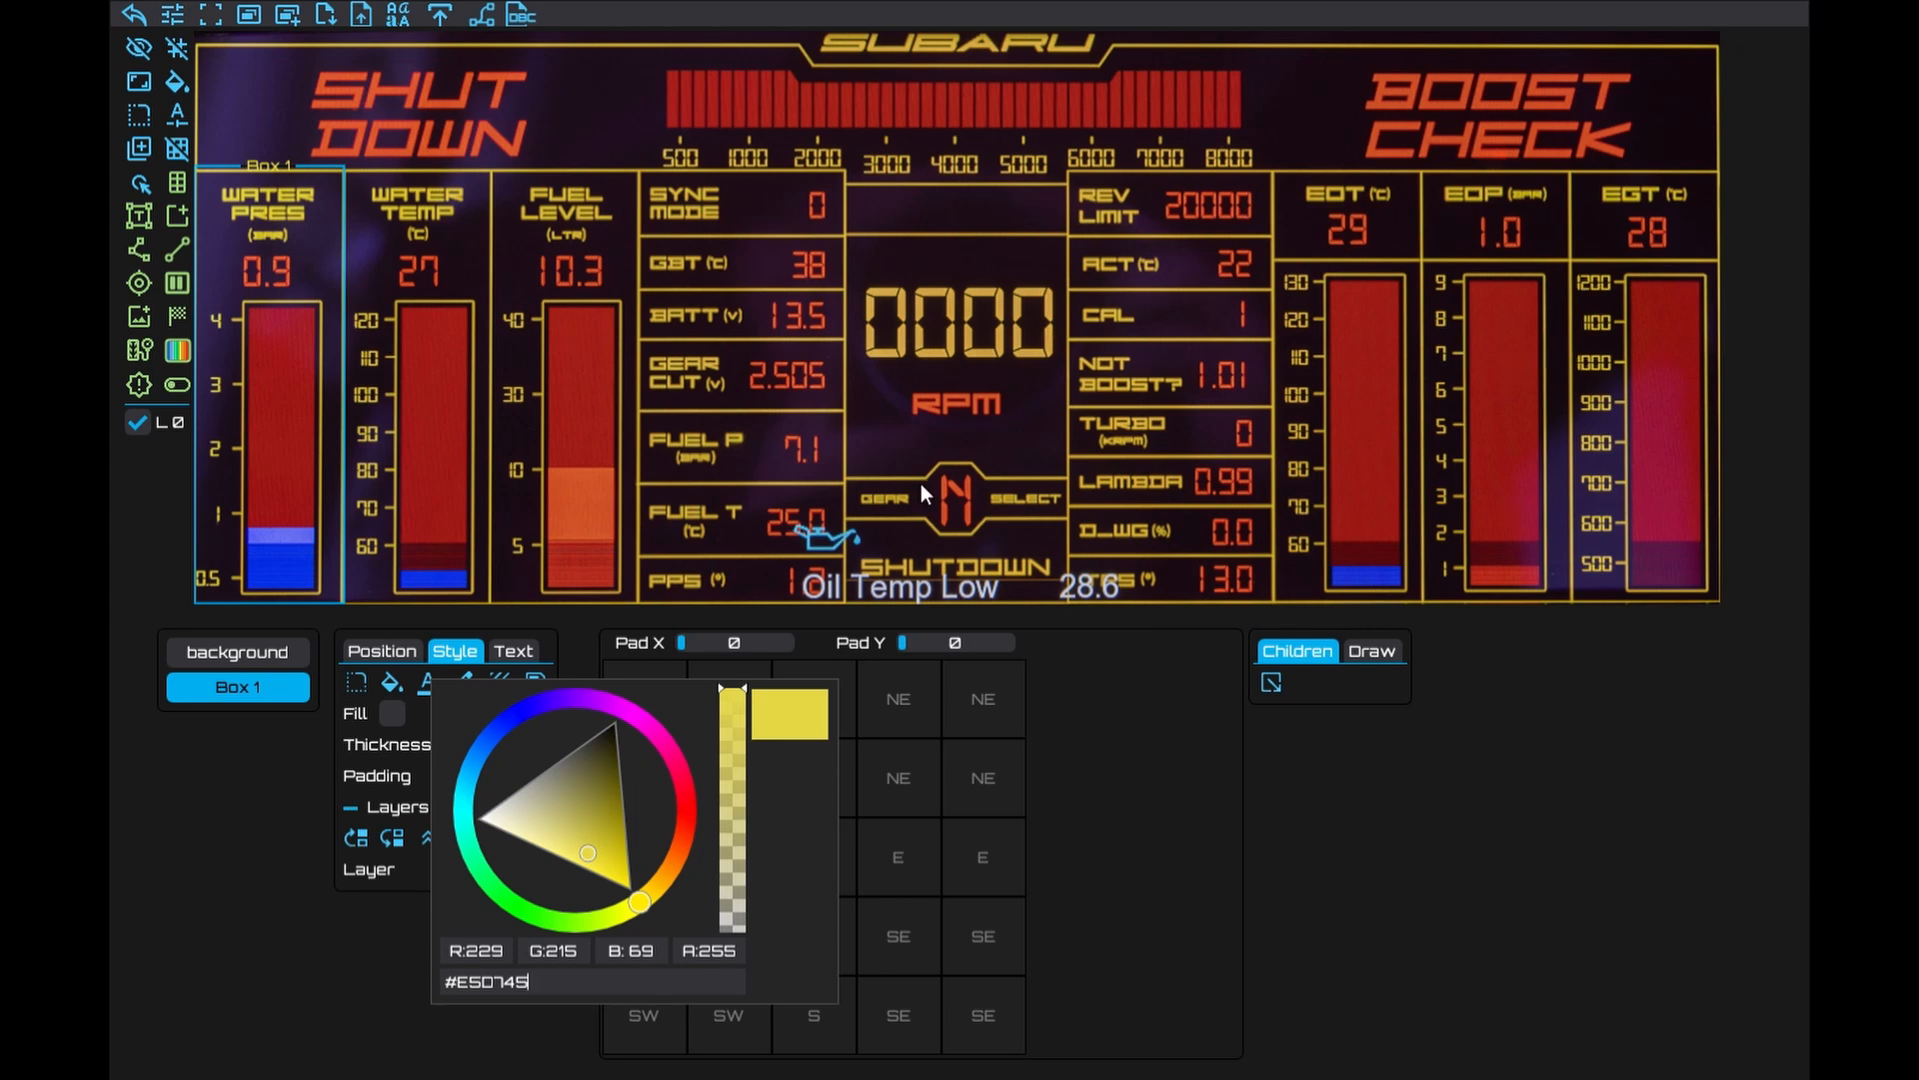
left_click(909, 784)
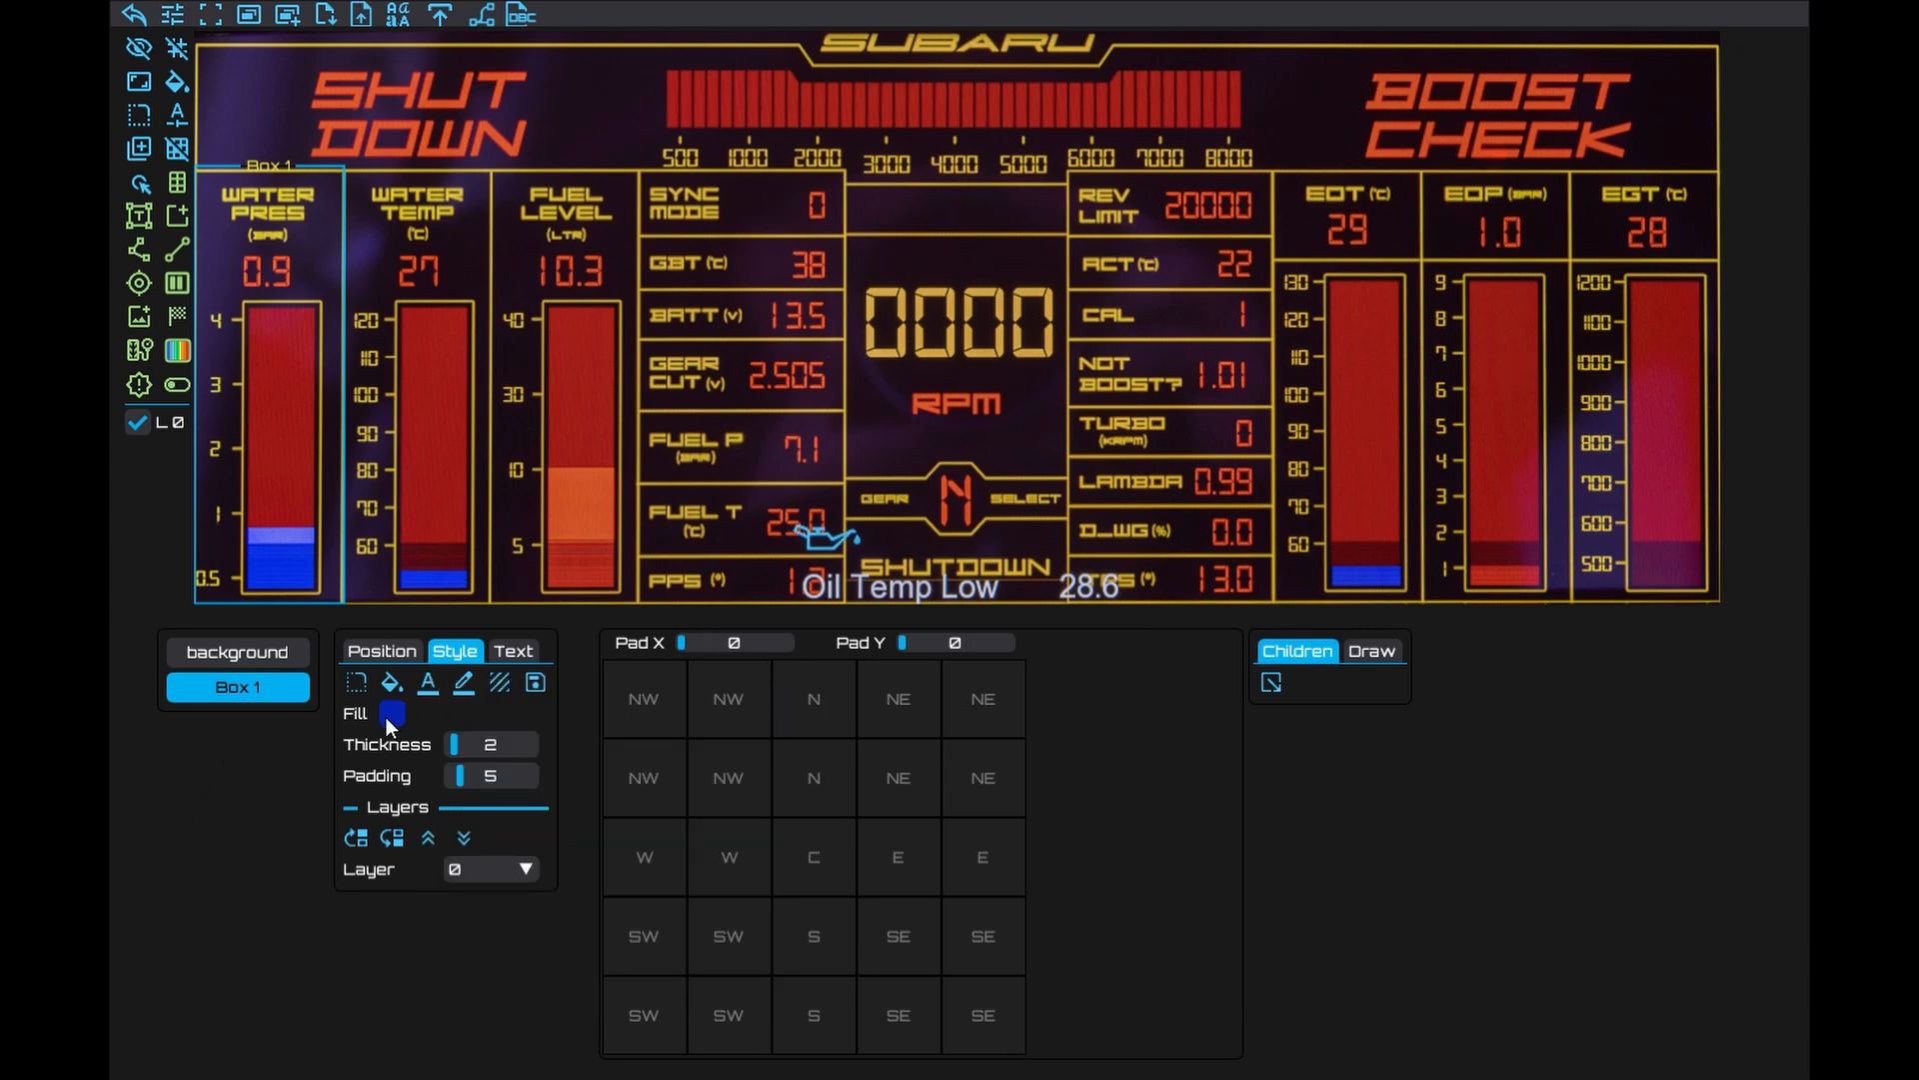
left_click(454, 683)
left_click_drag(643, 989, 394, 990)
type("#E5D745")
left_click(291, 910)
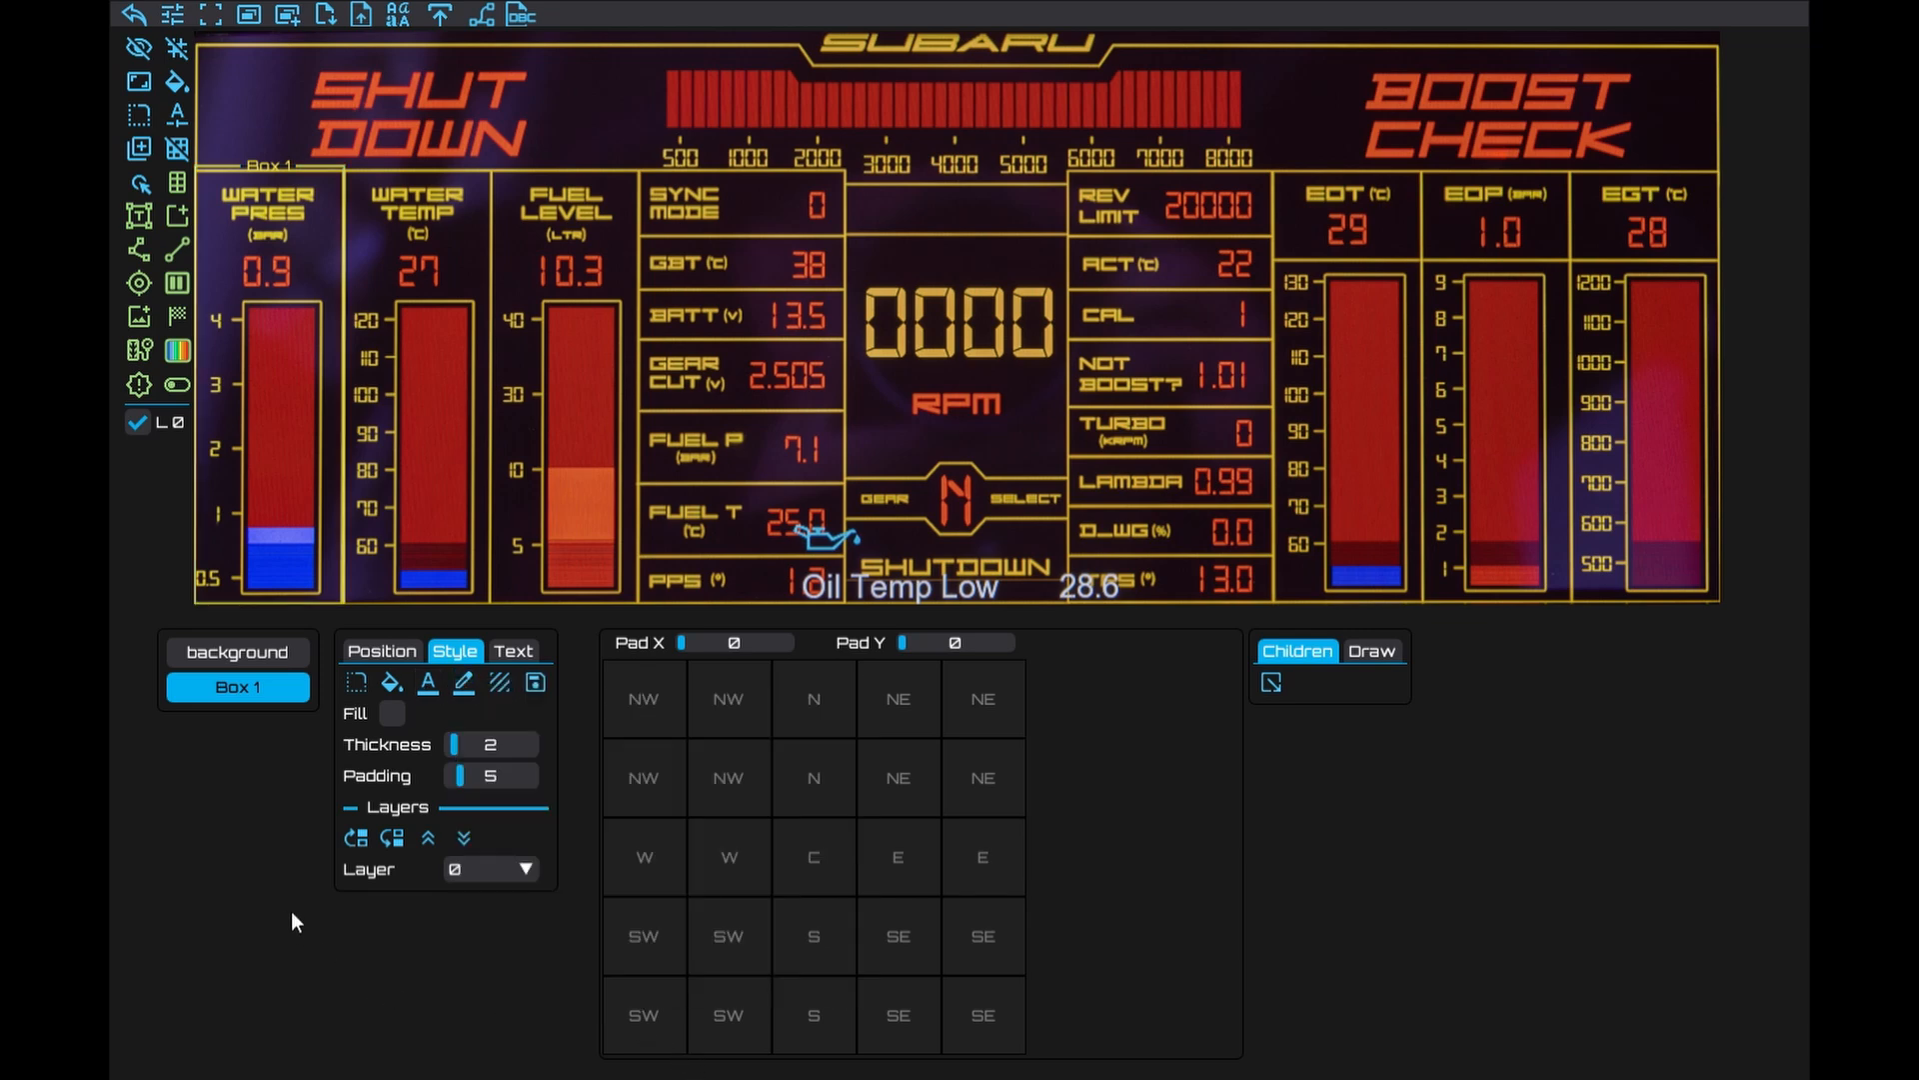
Move the box title down inside the top border and set its text size to 22
left_click(513, 651)
left_click(436, 690)
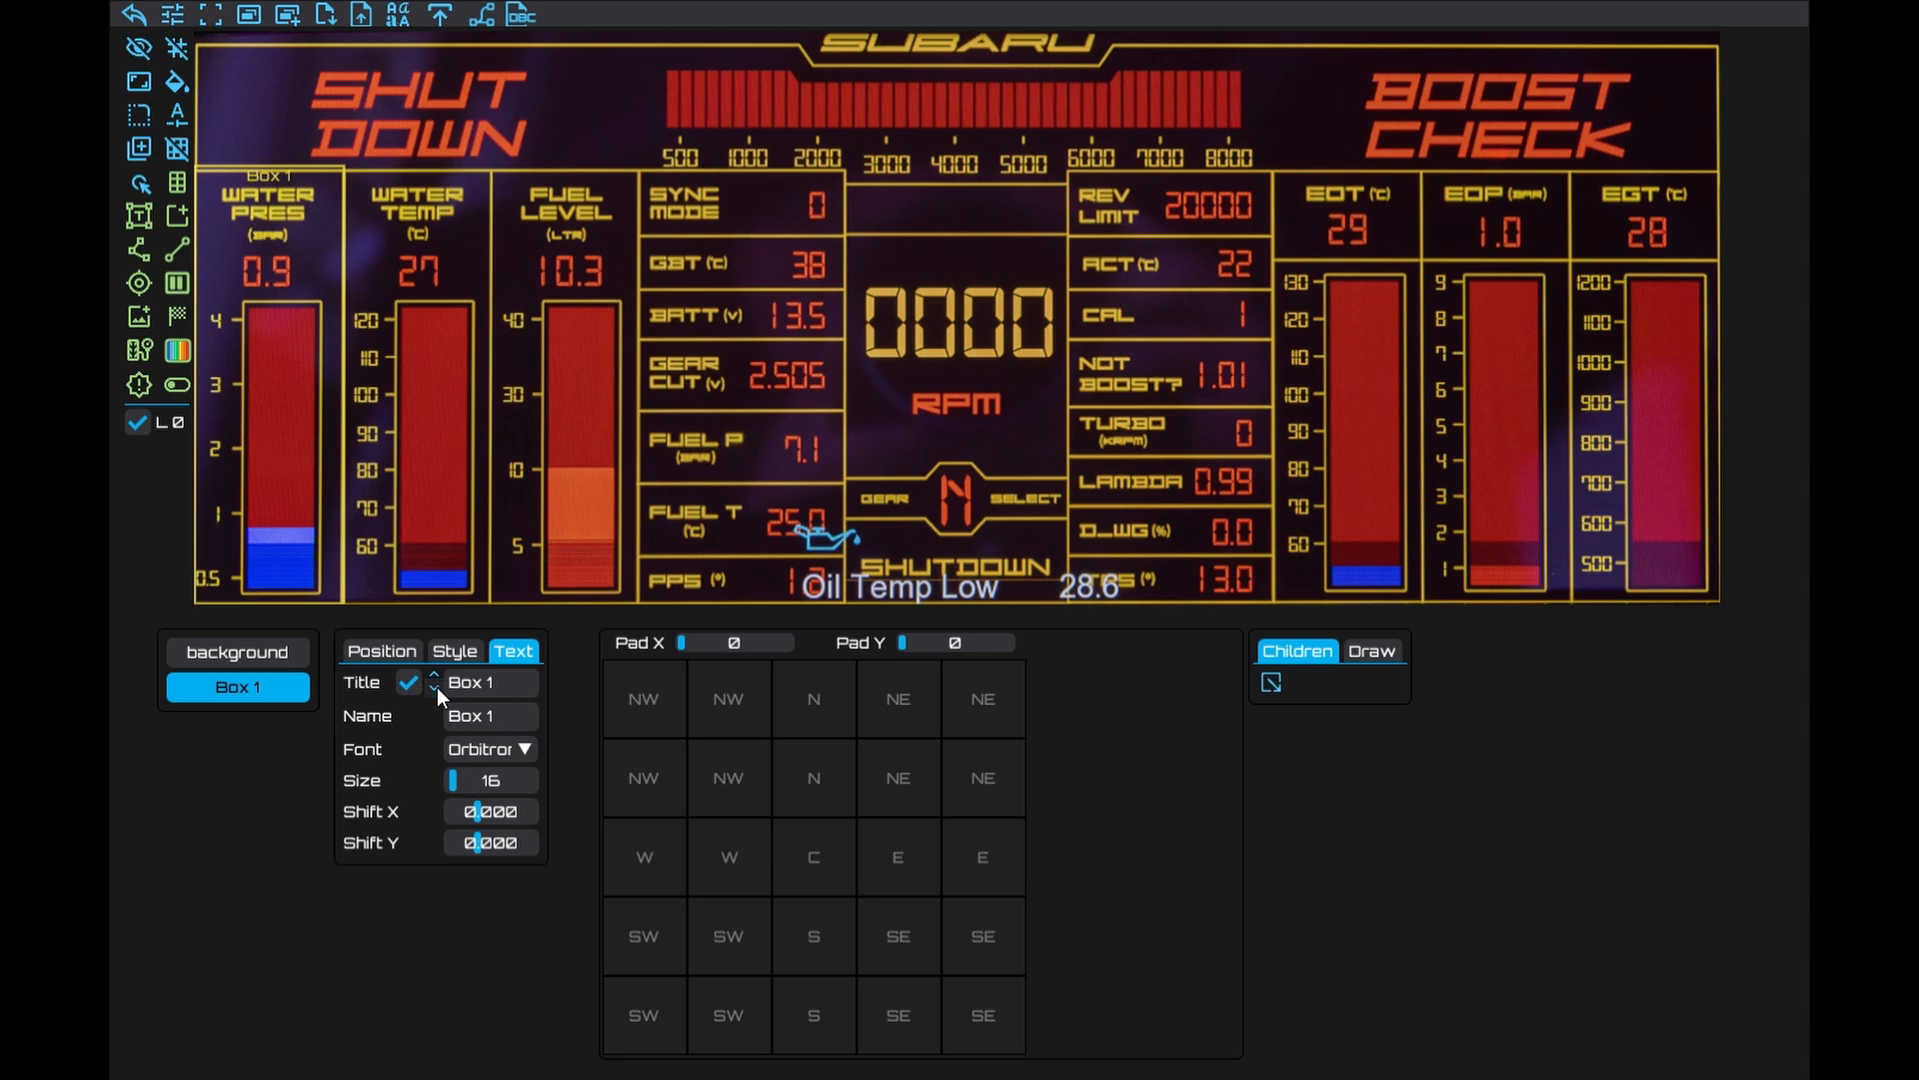
left_click(466, 783)
left_click_drag(466, 784, 466, 784)
left_click(466, 783, "ctrl")
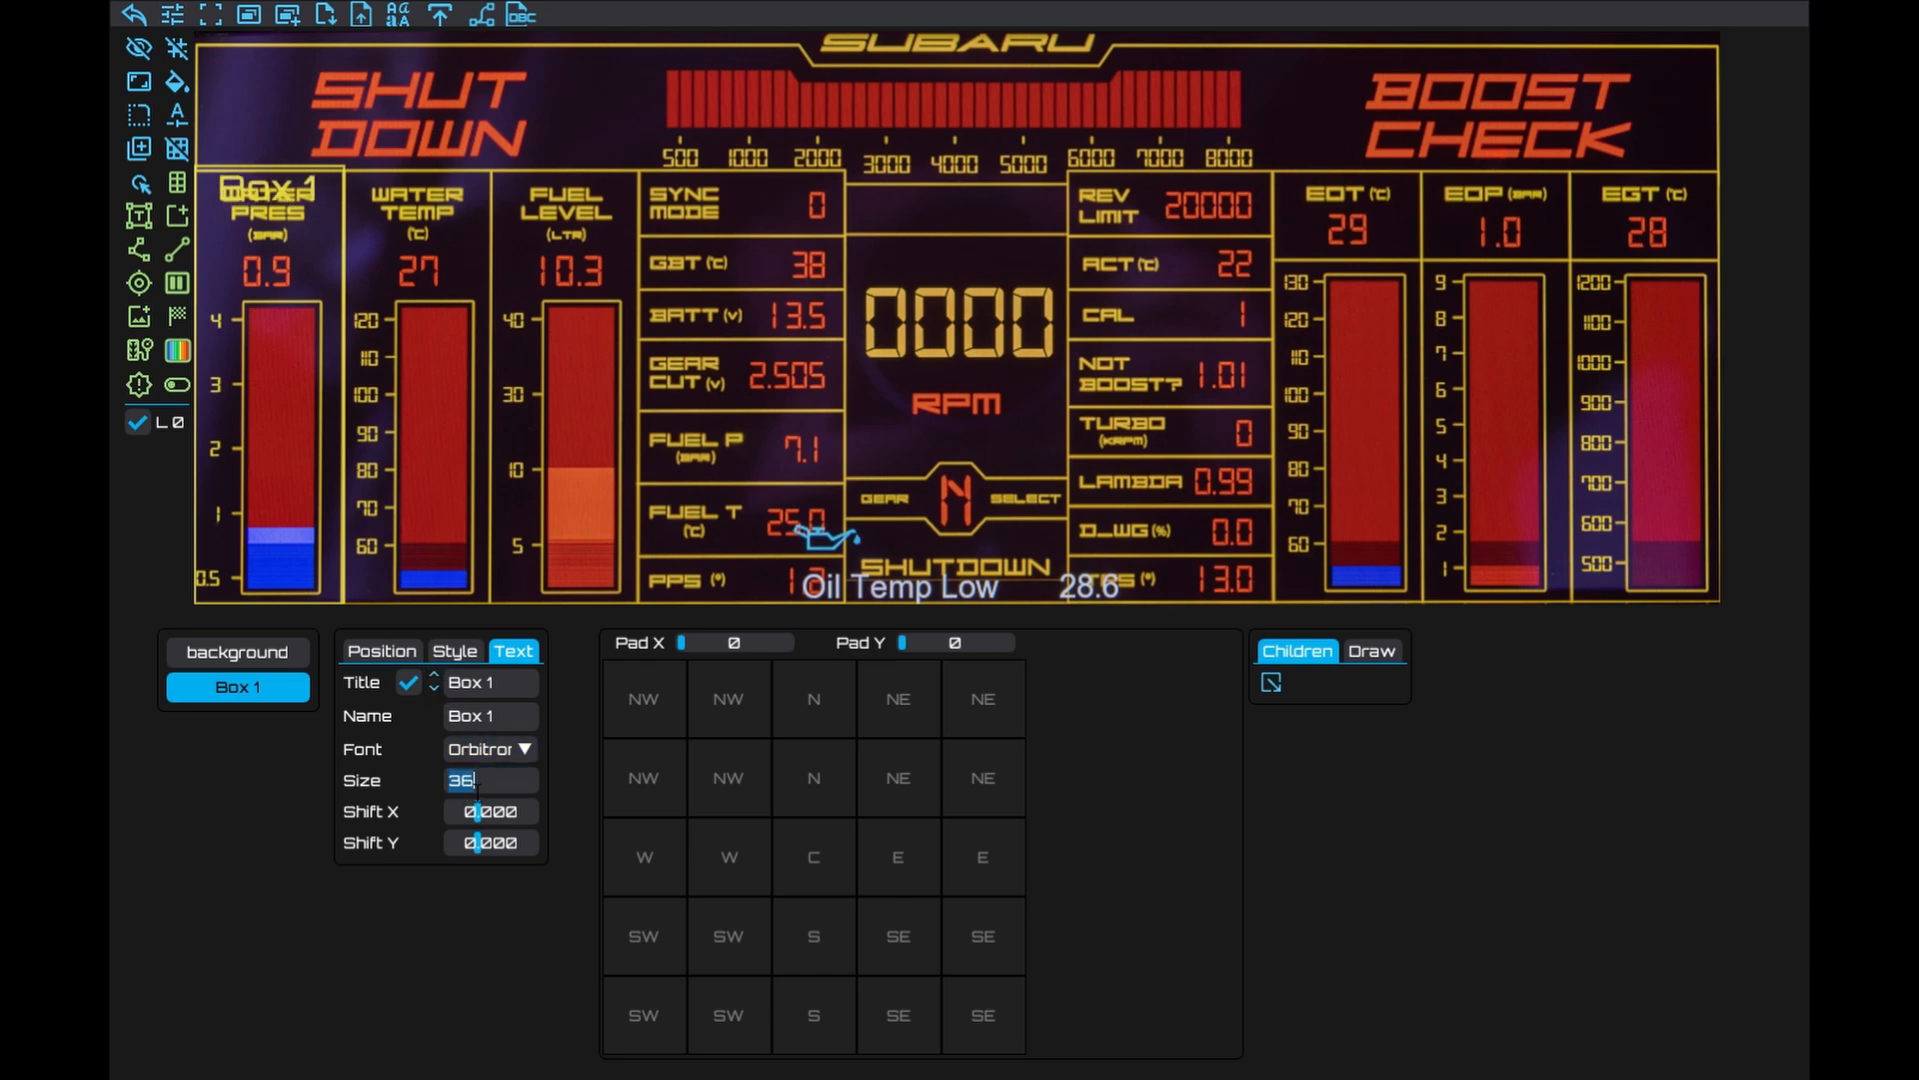
type("20")
key("BackSpace")
type("2")
left_click(296, 790)
Title the box "WATER PRES" on two lines and shift the title vertically by about 10.7
left_click_drag(507, 685, 409, 677)
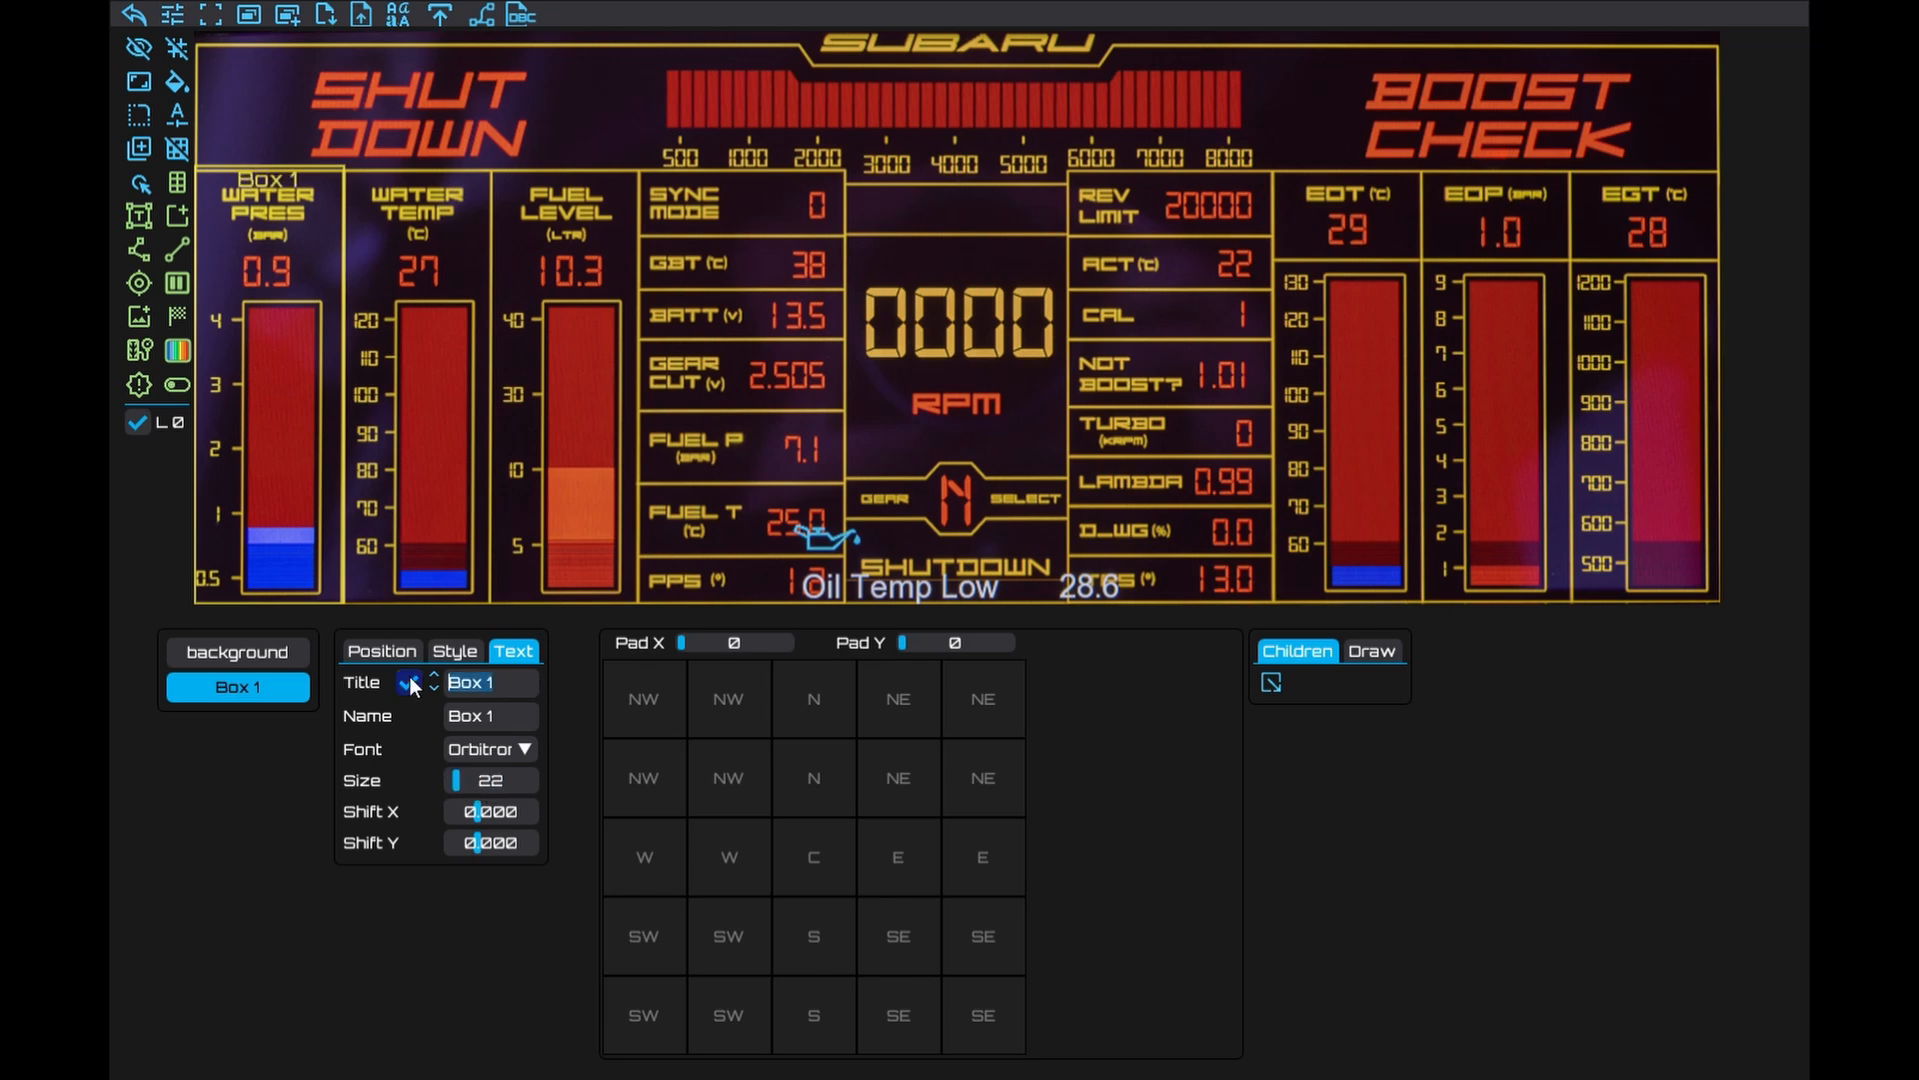
type("WATER")
key("Return")
type("PRES")
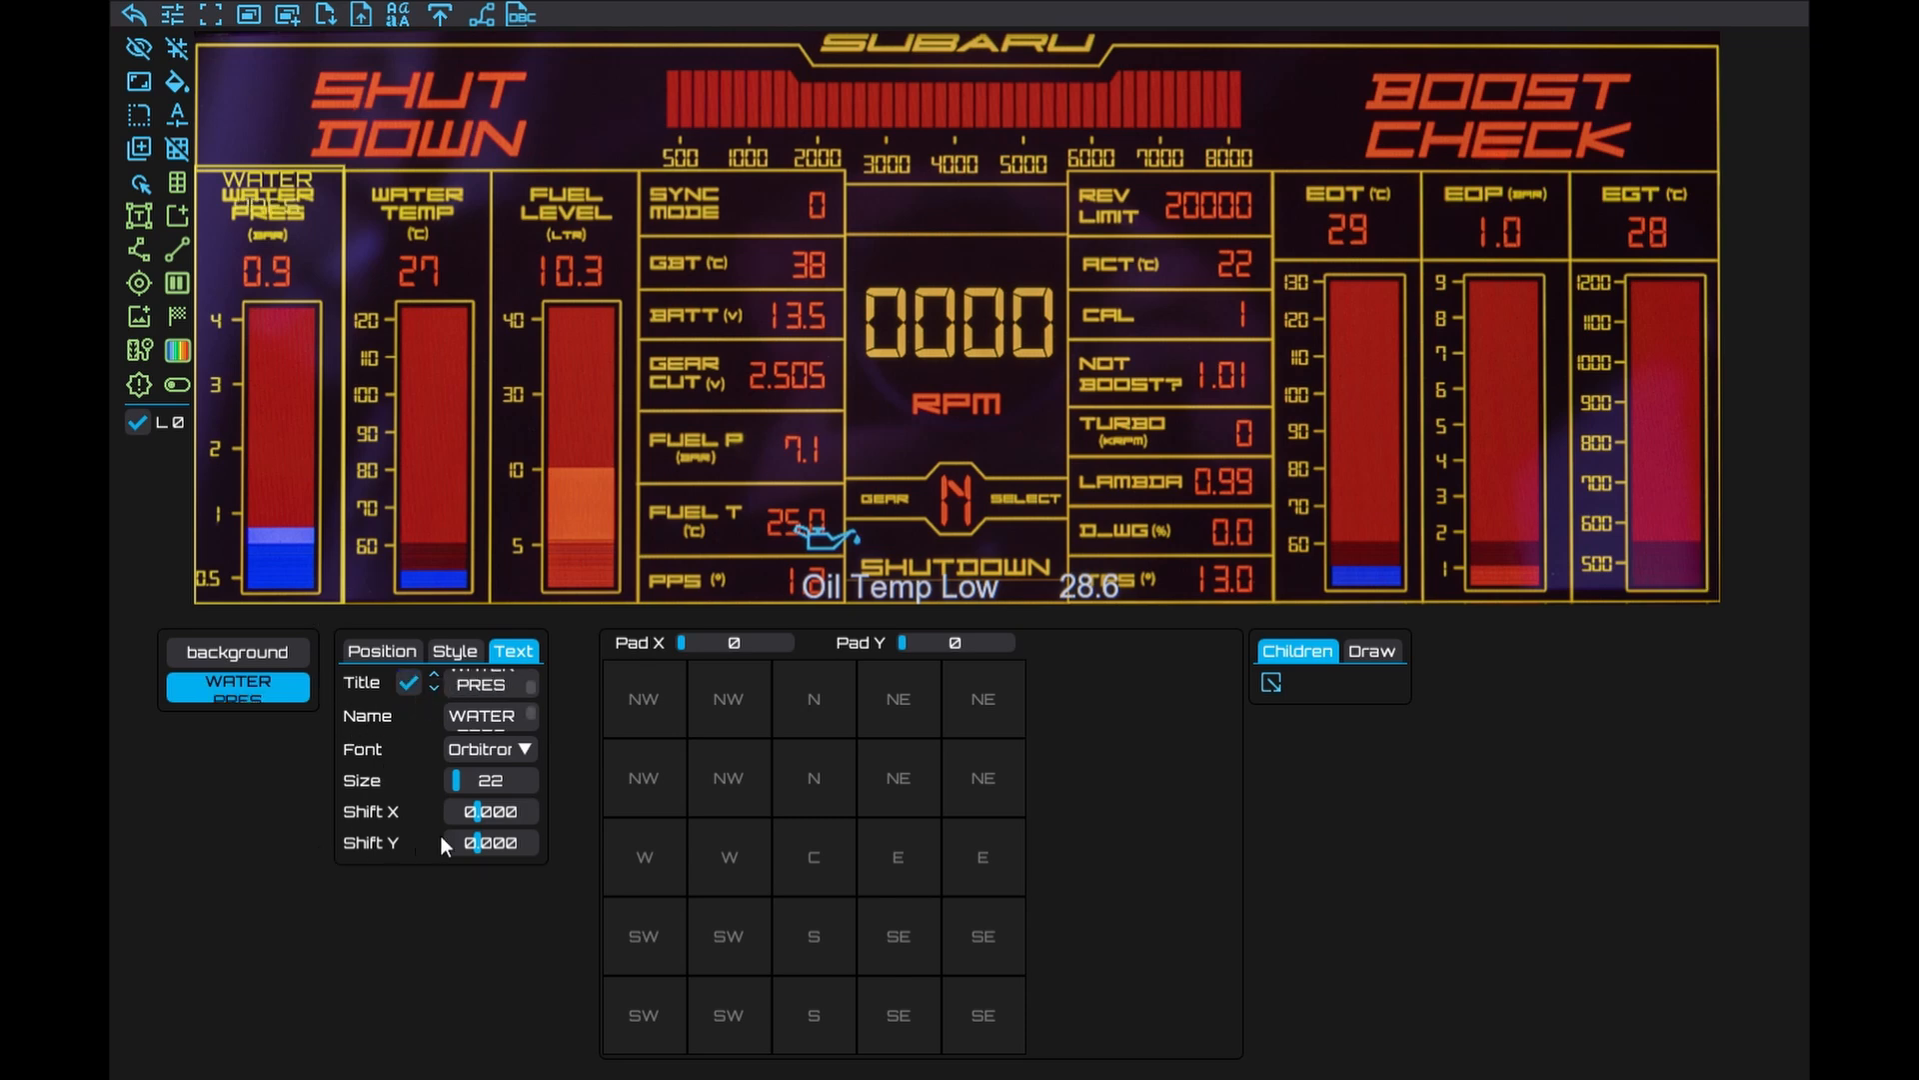
left_click_drag(480, 848, 486, 848)
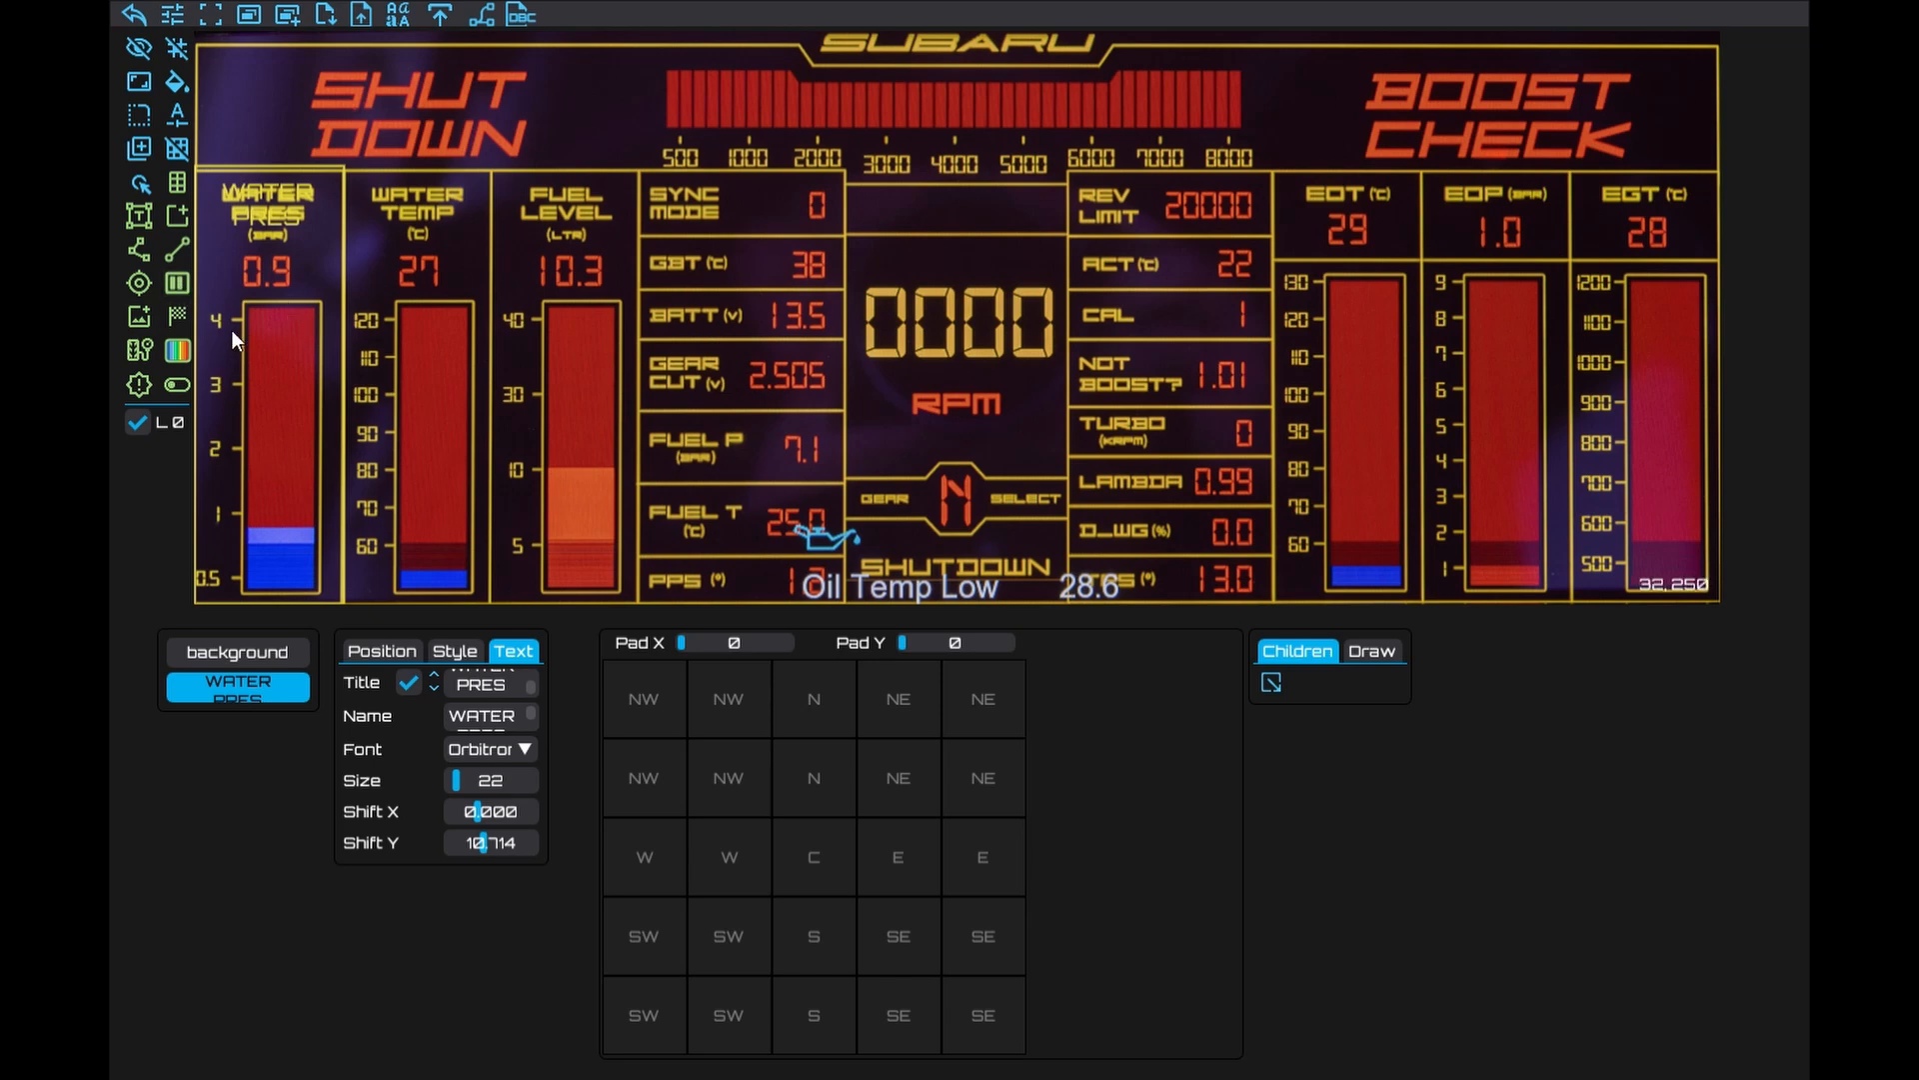
Add a bar about 65 by 243 pixels over the water pressure gauge and switch its tick labels to the left side
left_click(177, 283)
left_click_drag(249, 388, 314, 532)
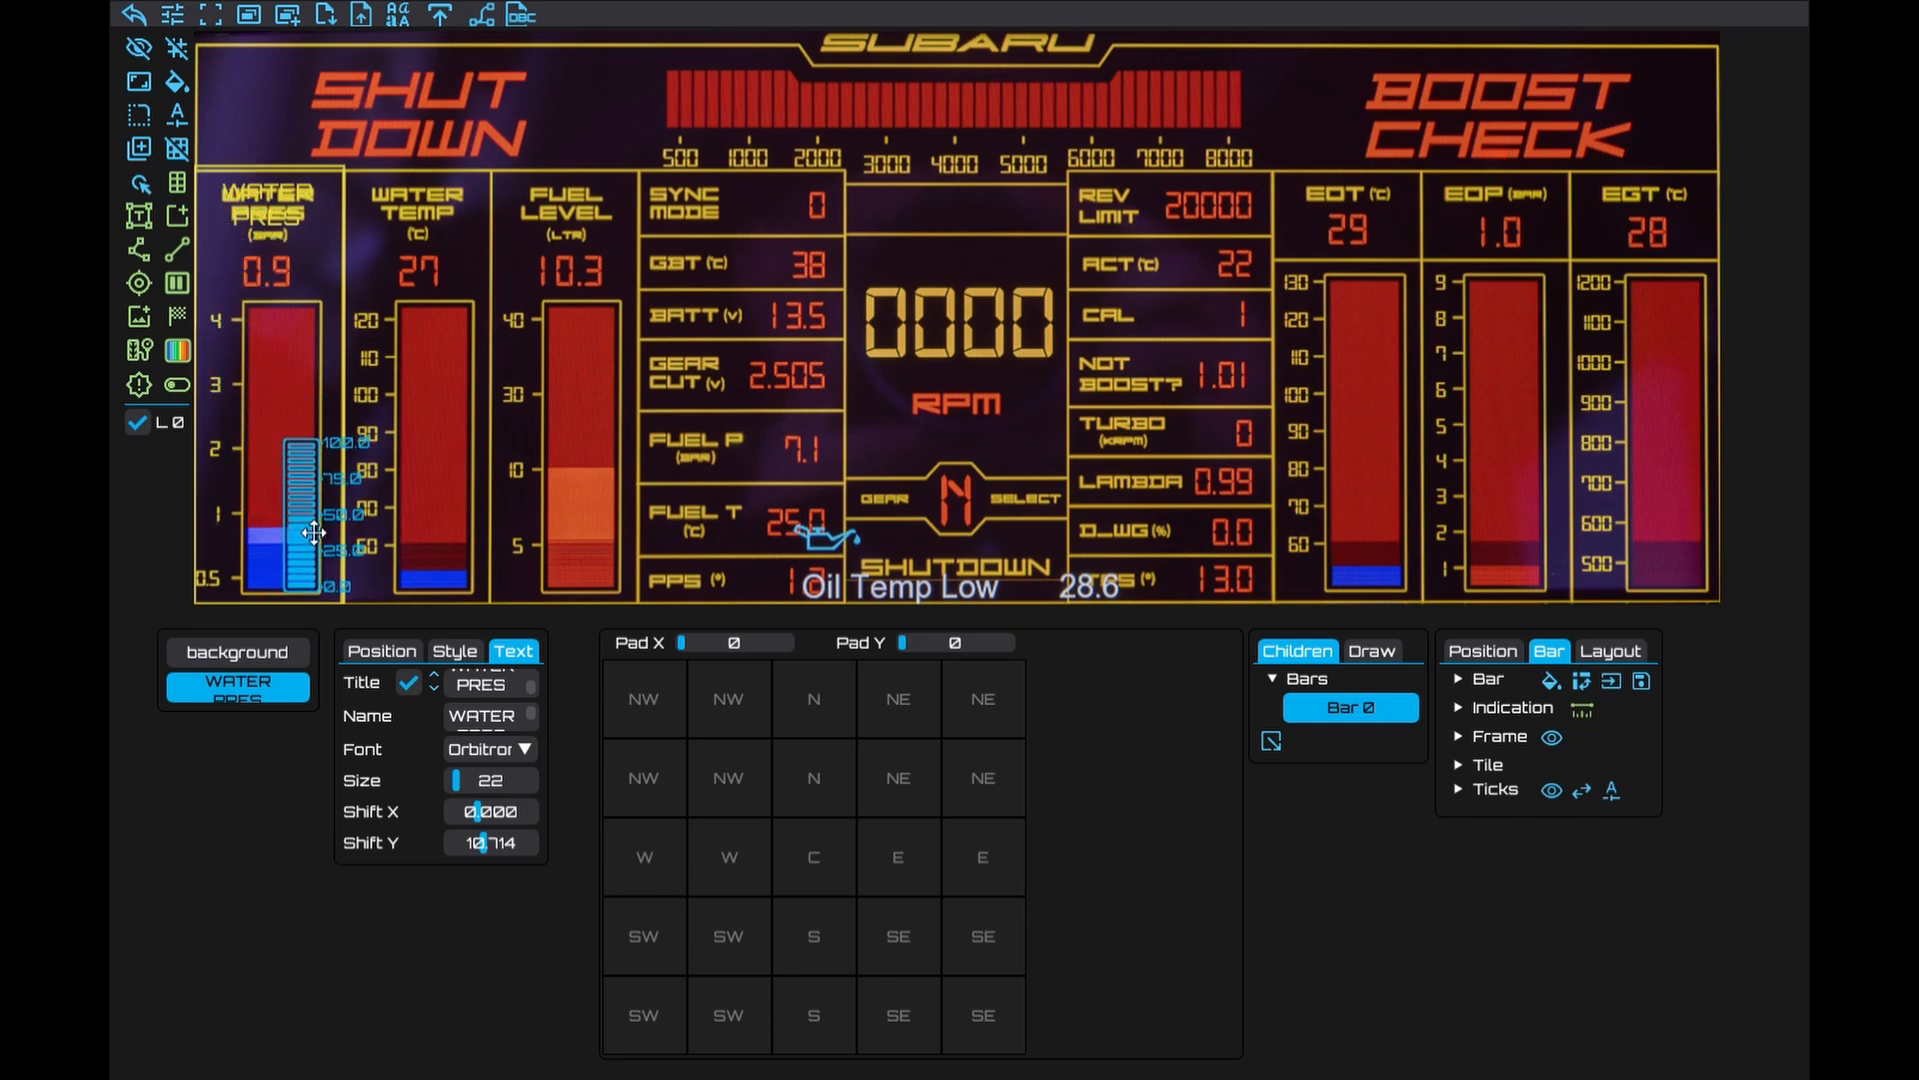
left_click_drag(291, 445, 248, 316)
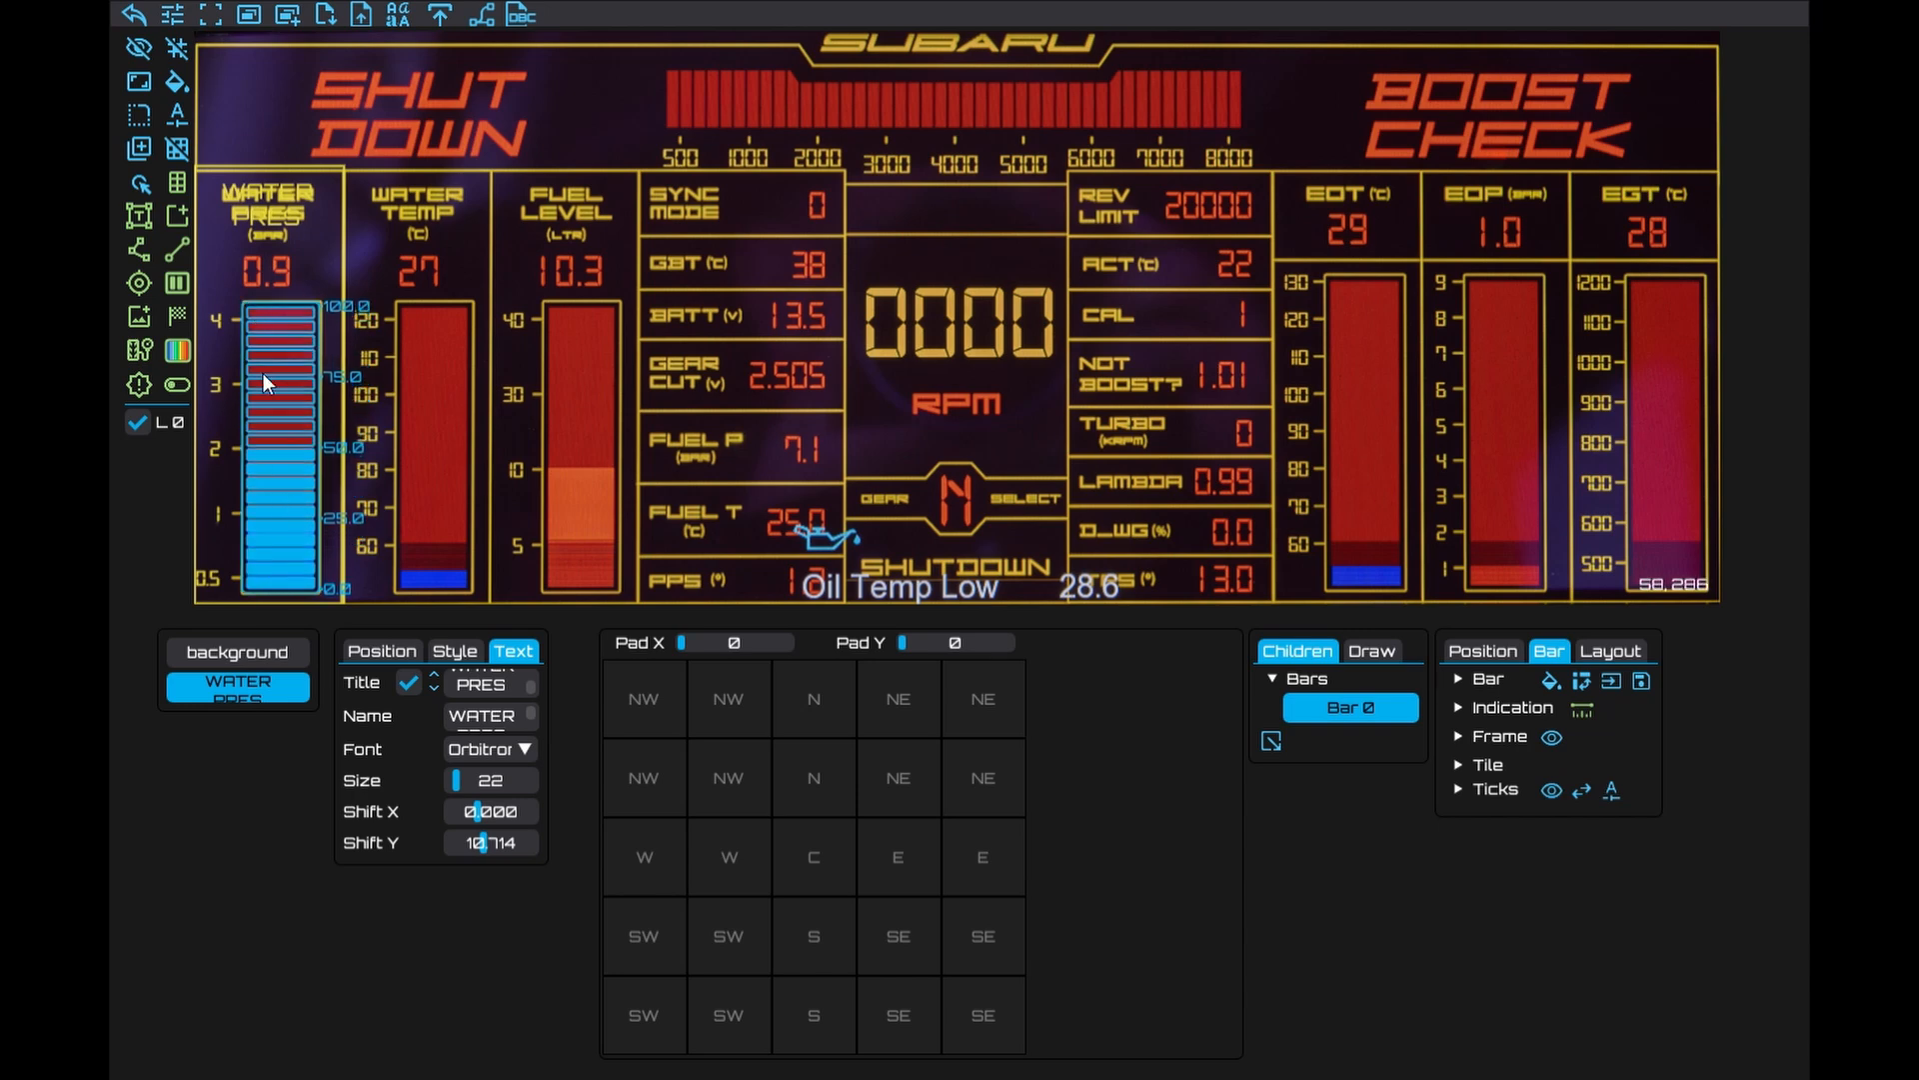
left_click(1579, 791)
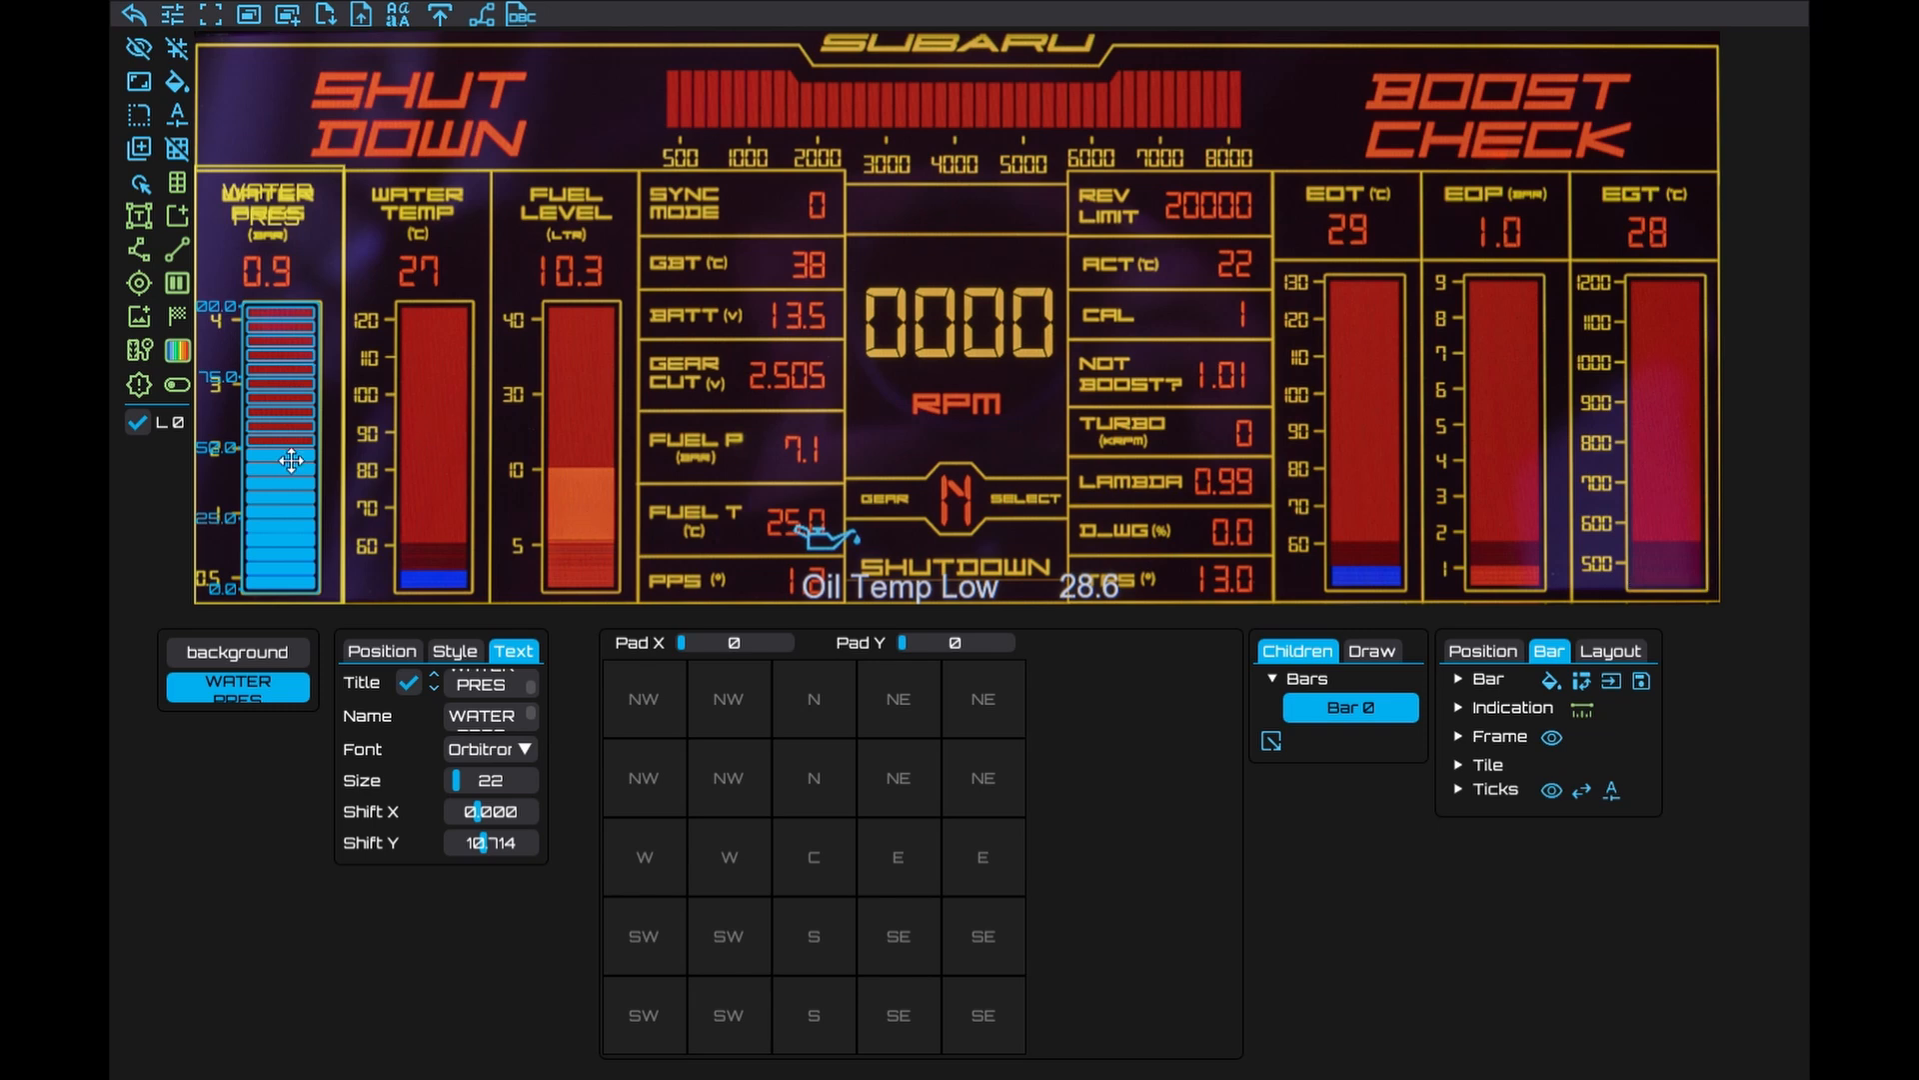
Change the water pressure bar's style to Full and set its preview value to about 55.6
left_click(1502, 708)
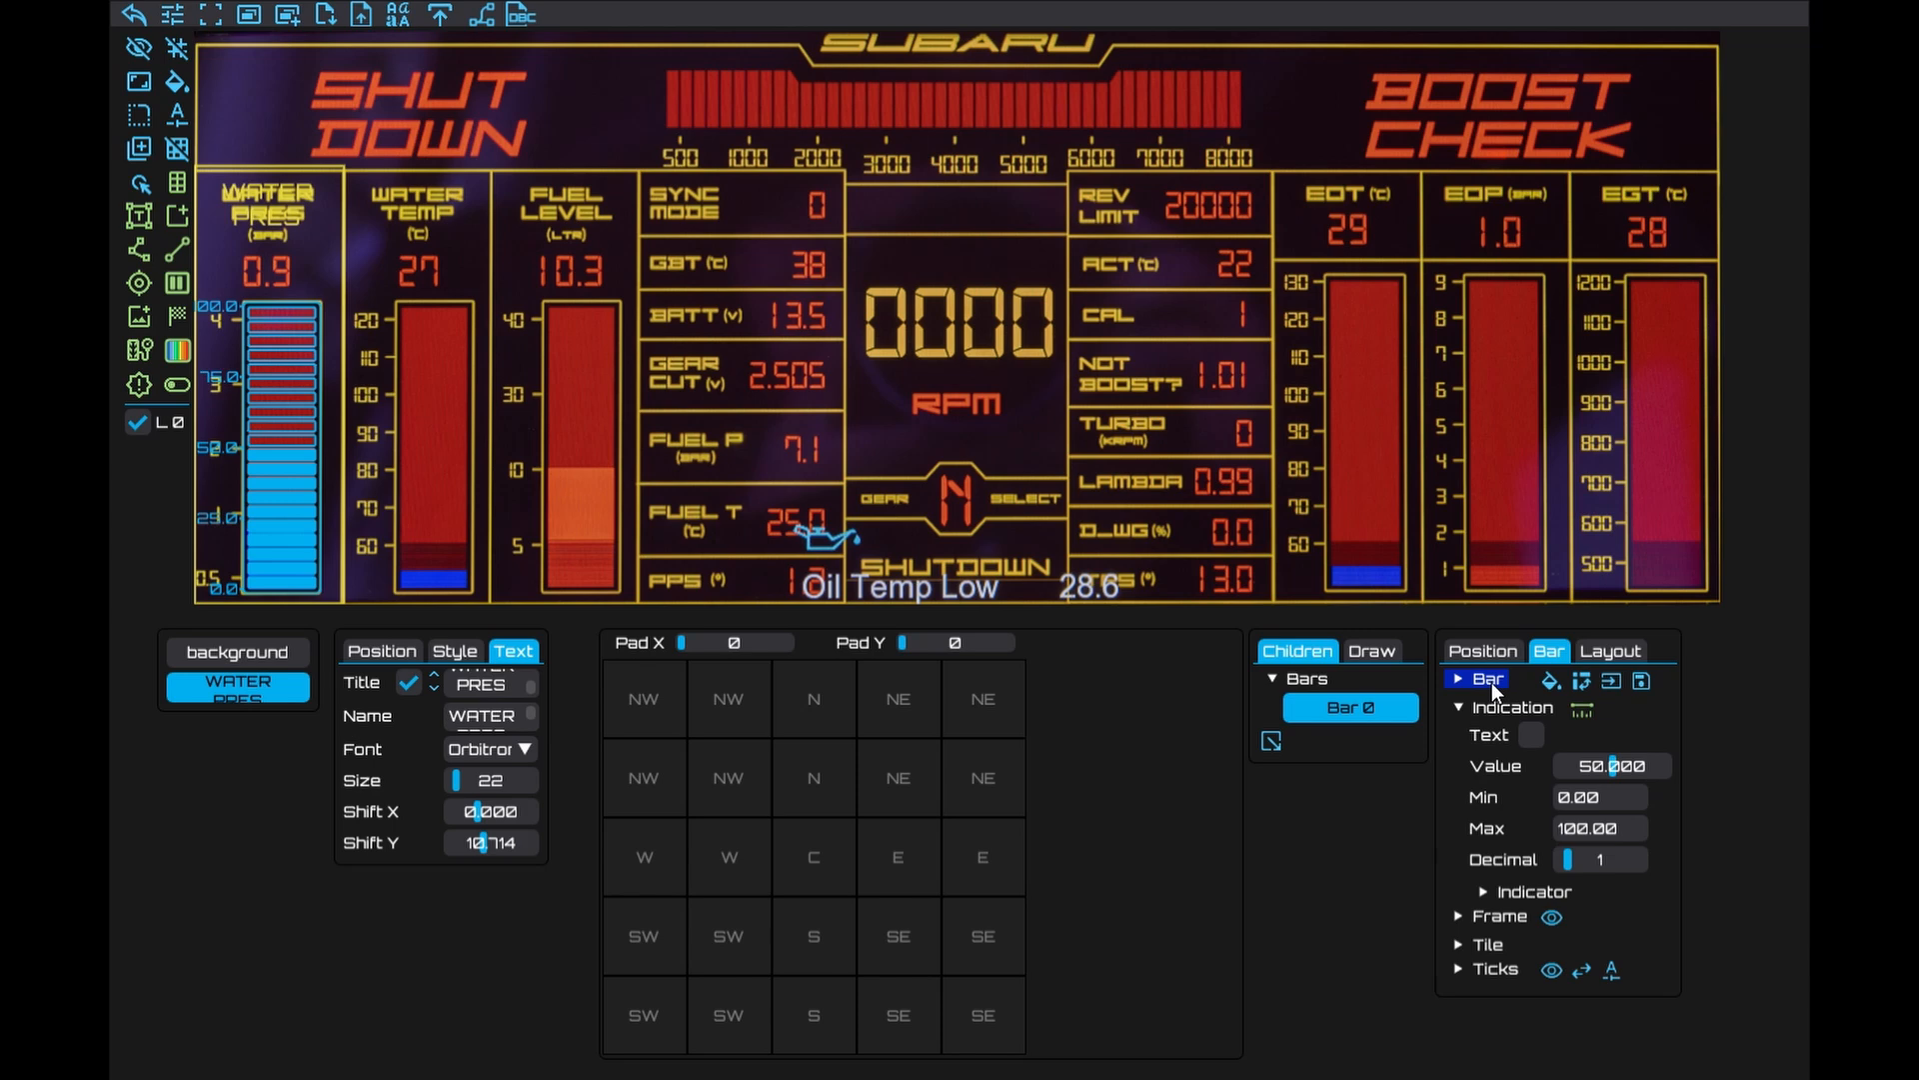
left_click(1489, 682)
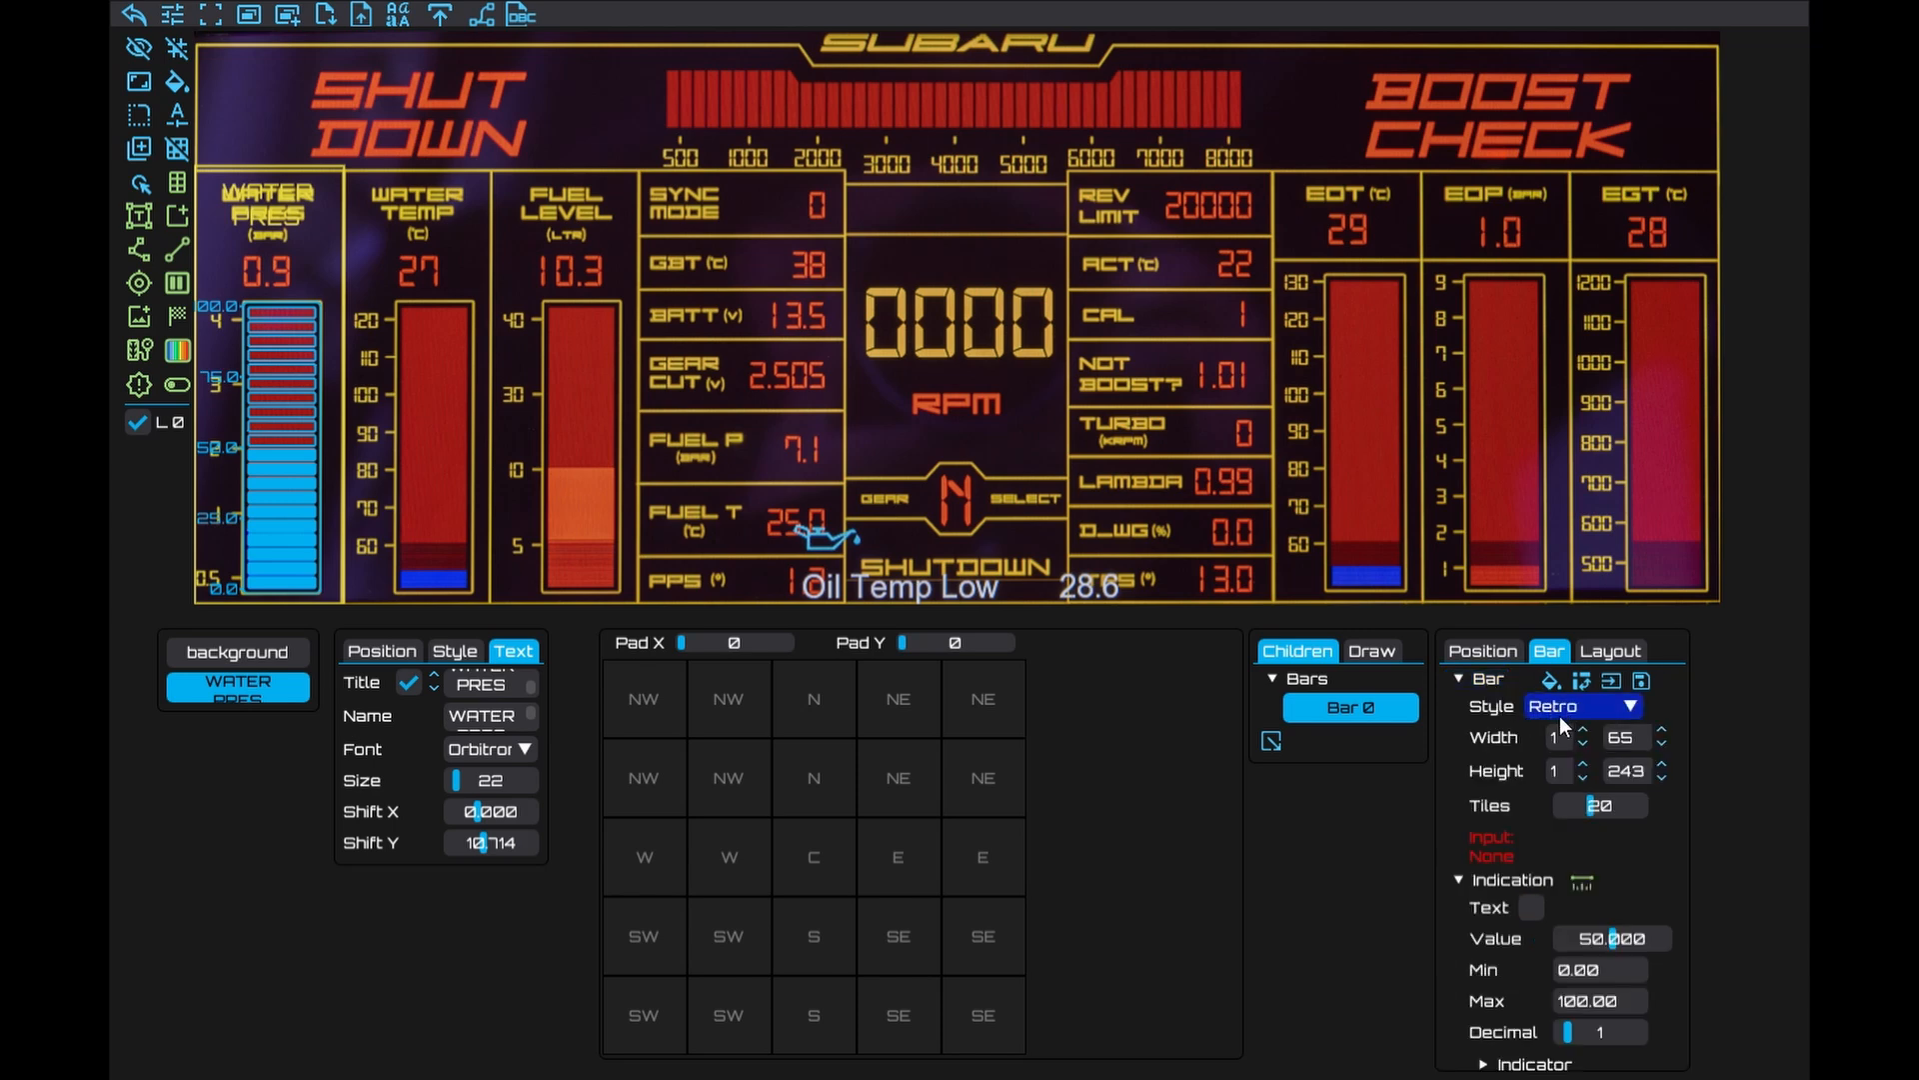
left_click(1564, 708)
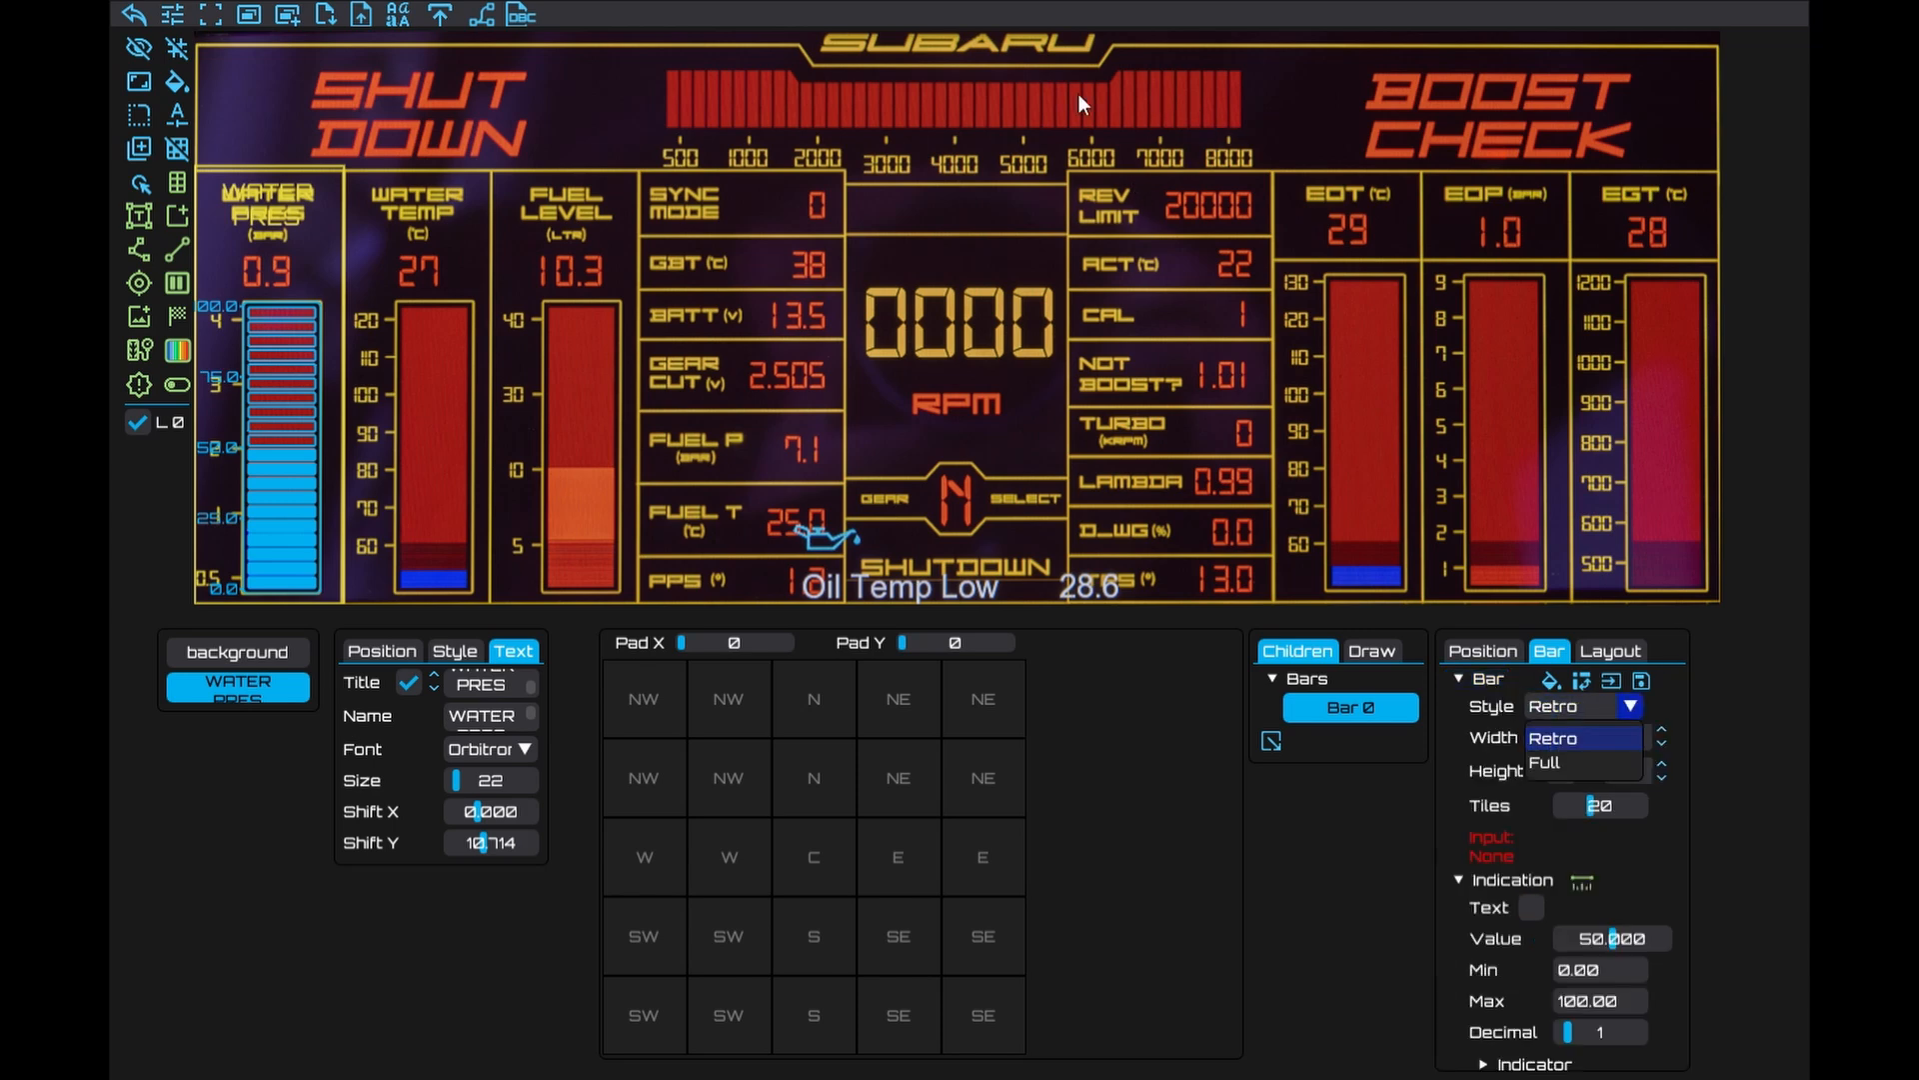
left_click(1578, 765)
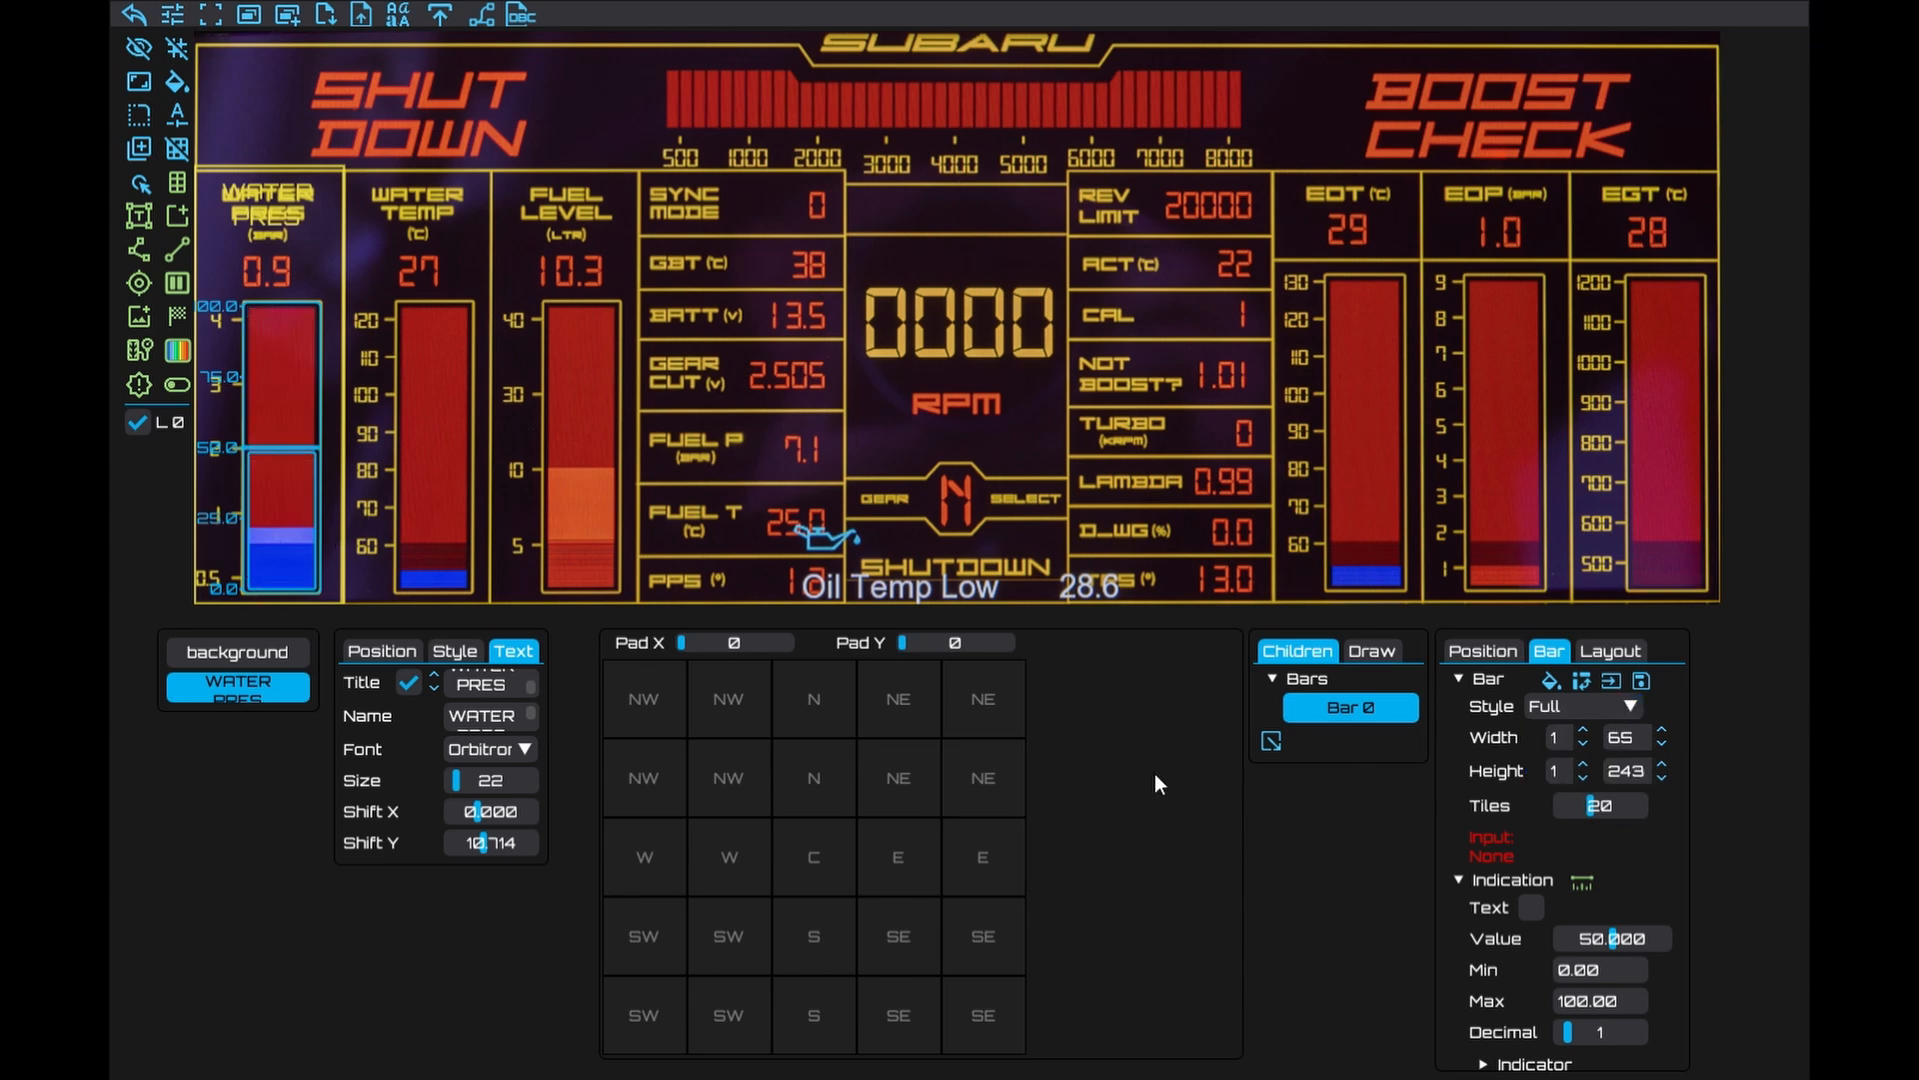
left_click_drag(1599, 944, 1618, 940)
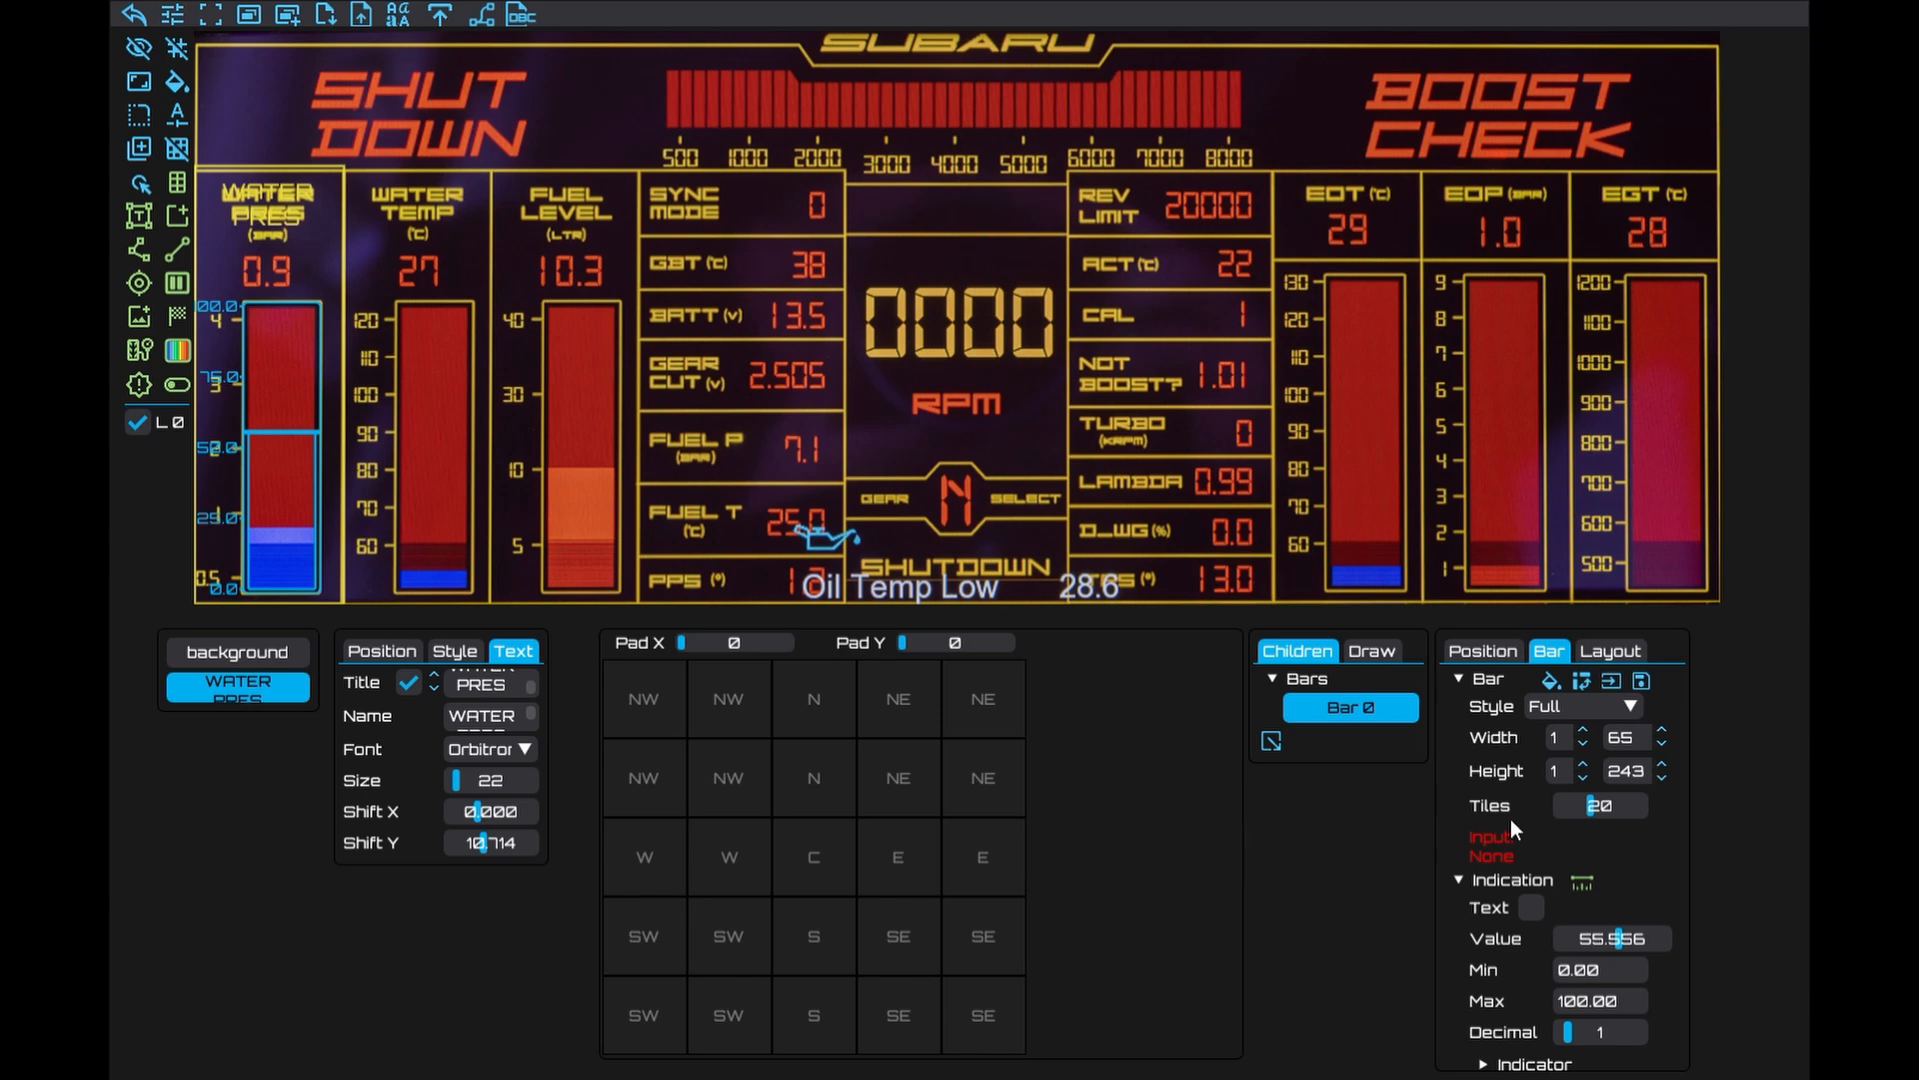
Look through the list of input channels available for the water pressure bar and leave it without choosing one
left_click(1611, 681)
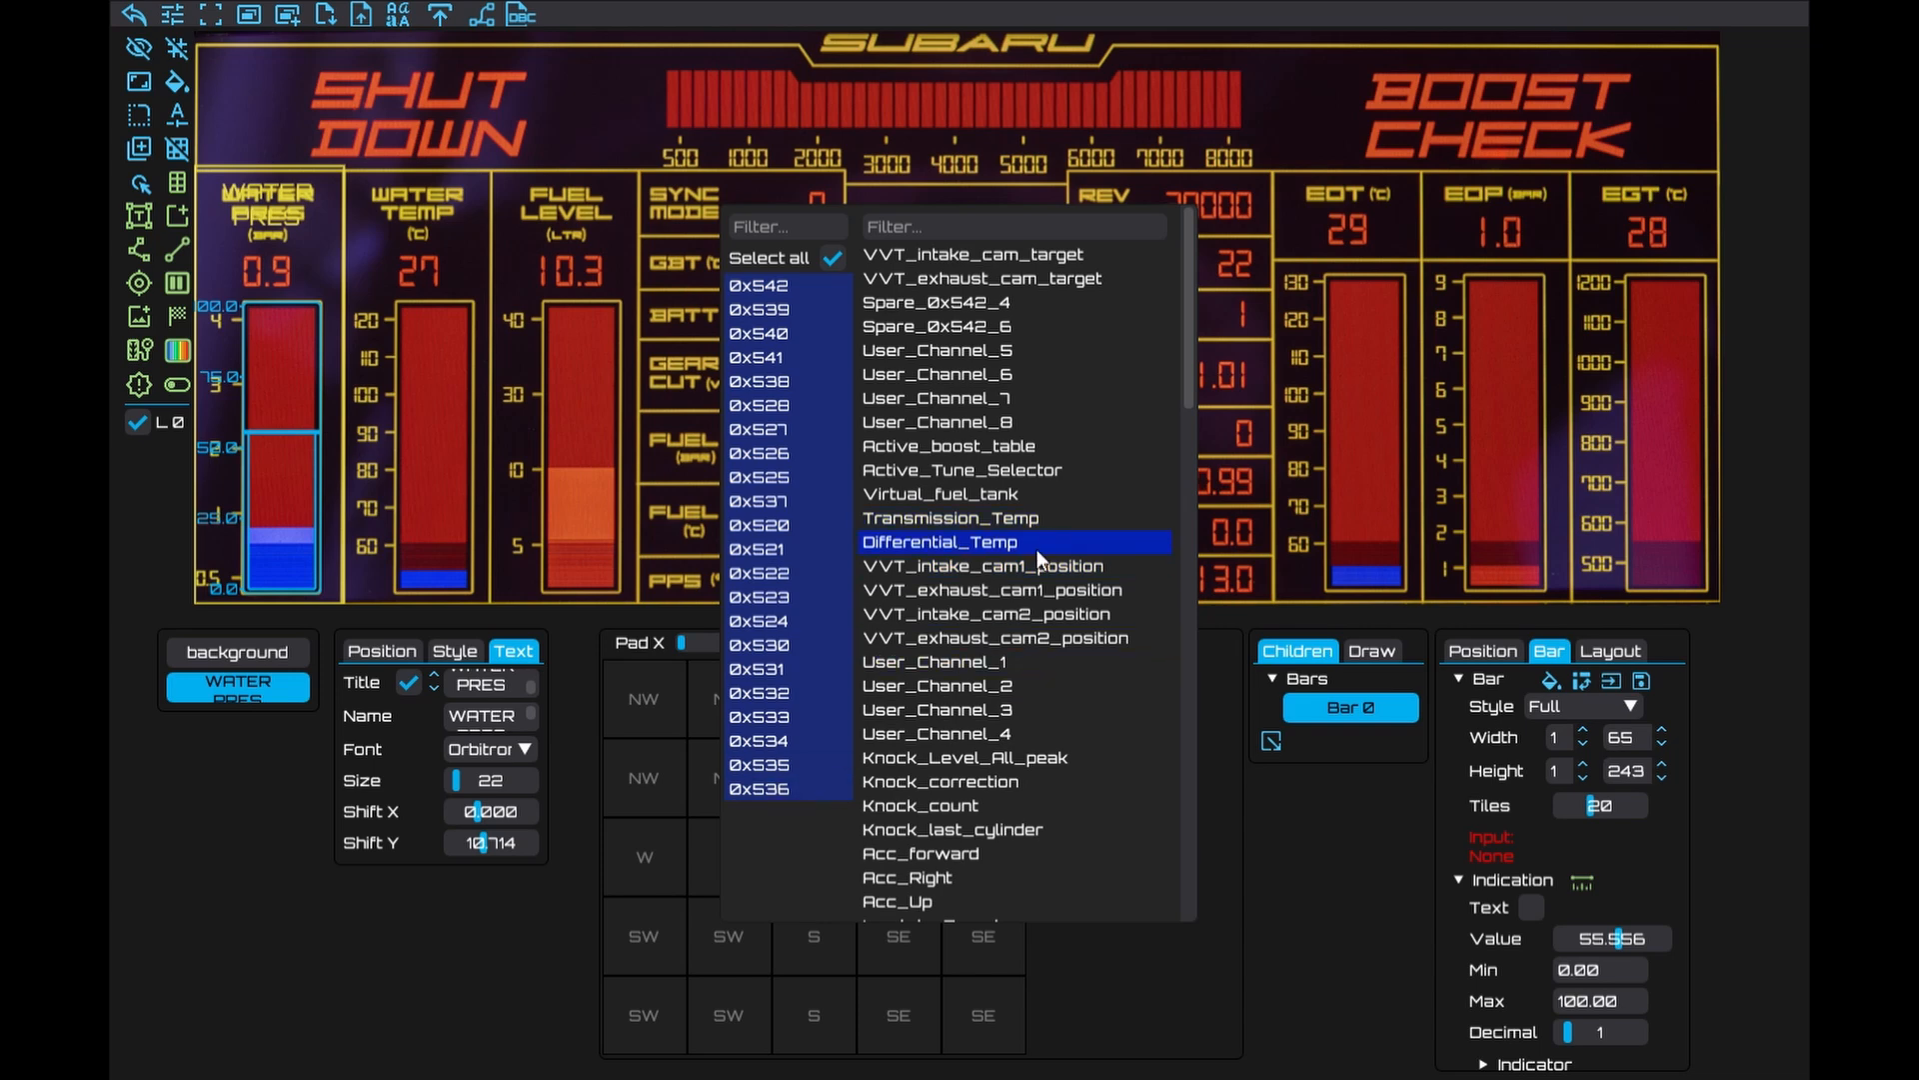
scroll(924, 612, "down", 5)
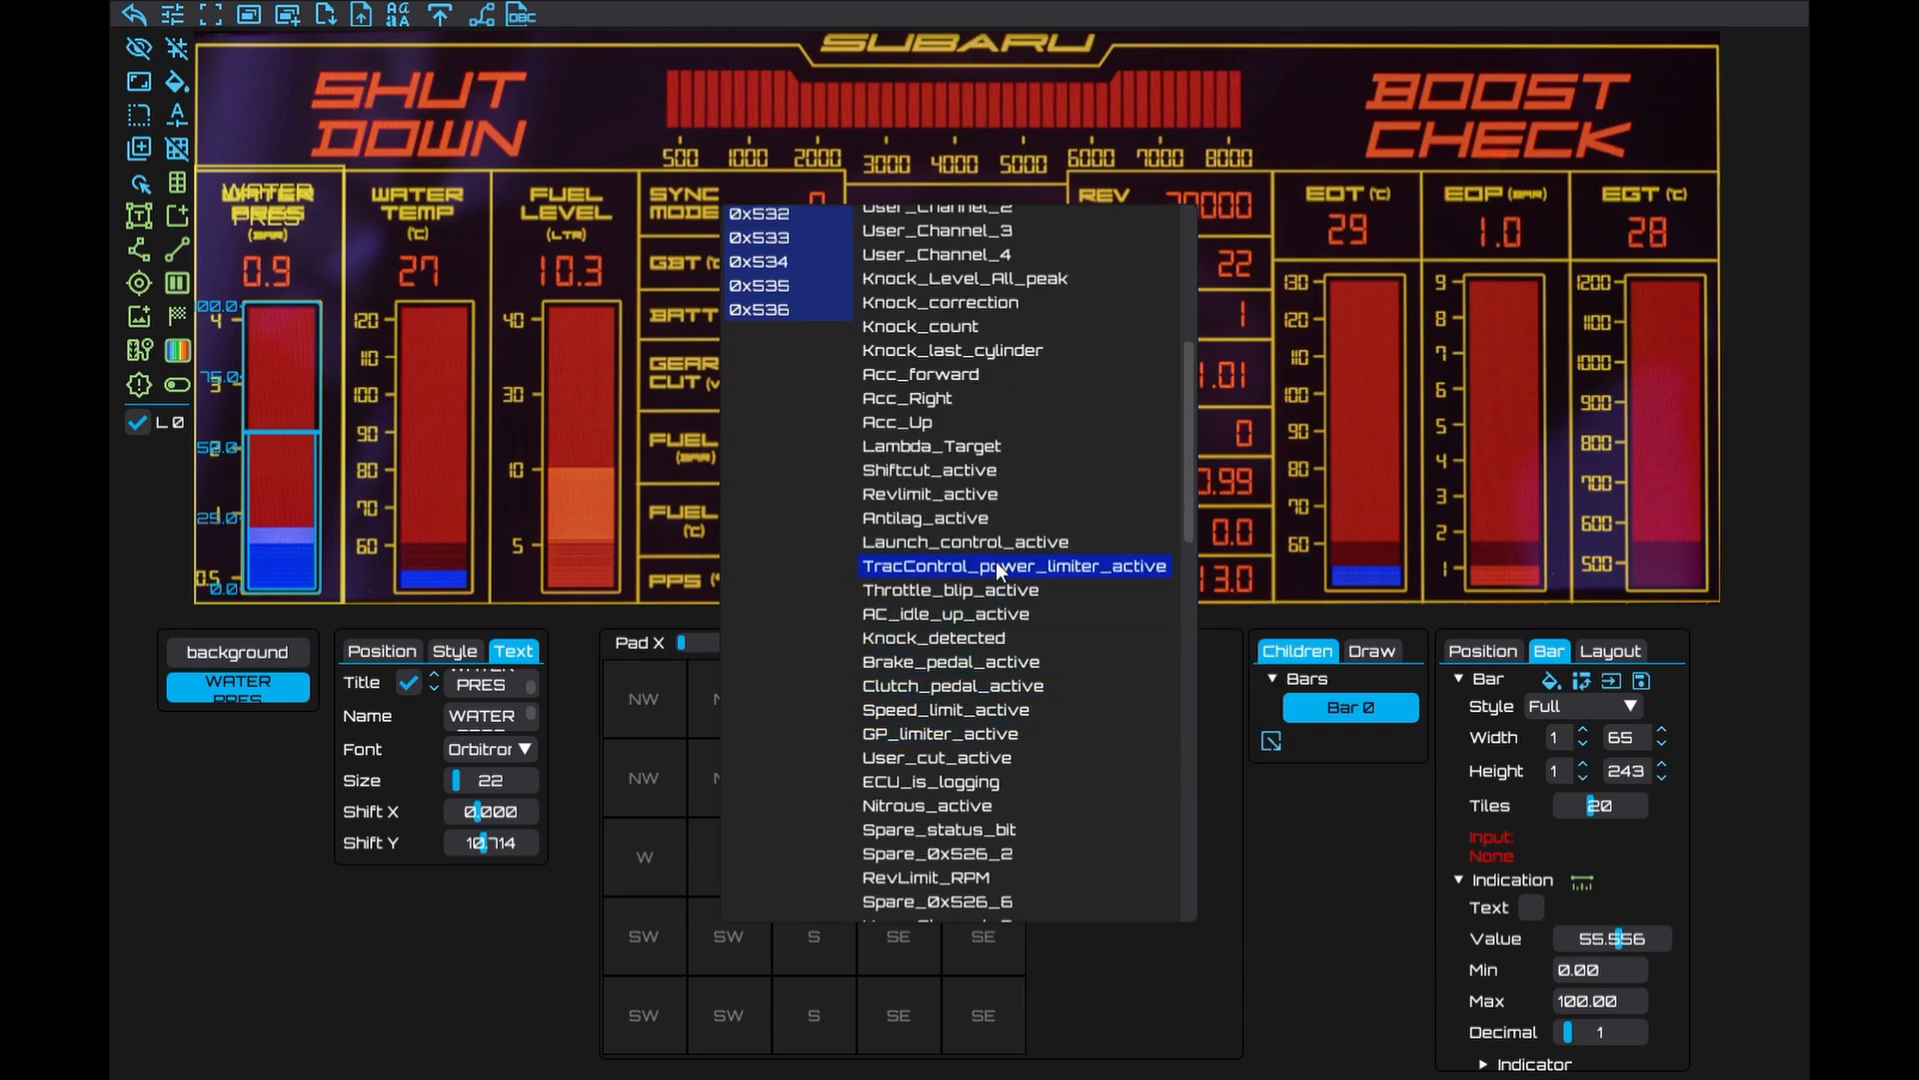
mouse_move(1081, 640)
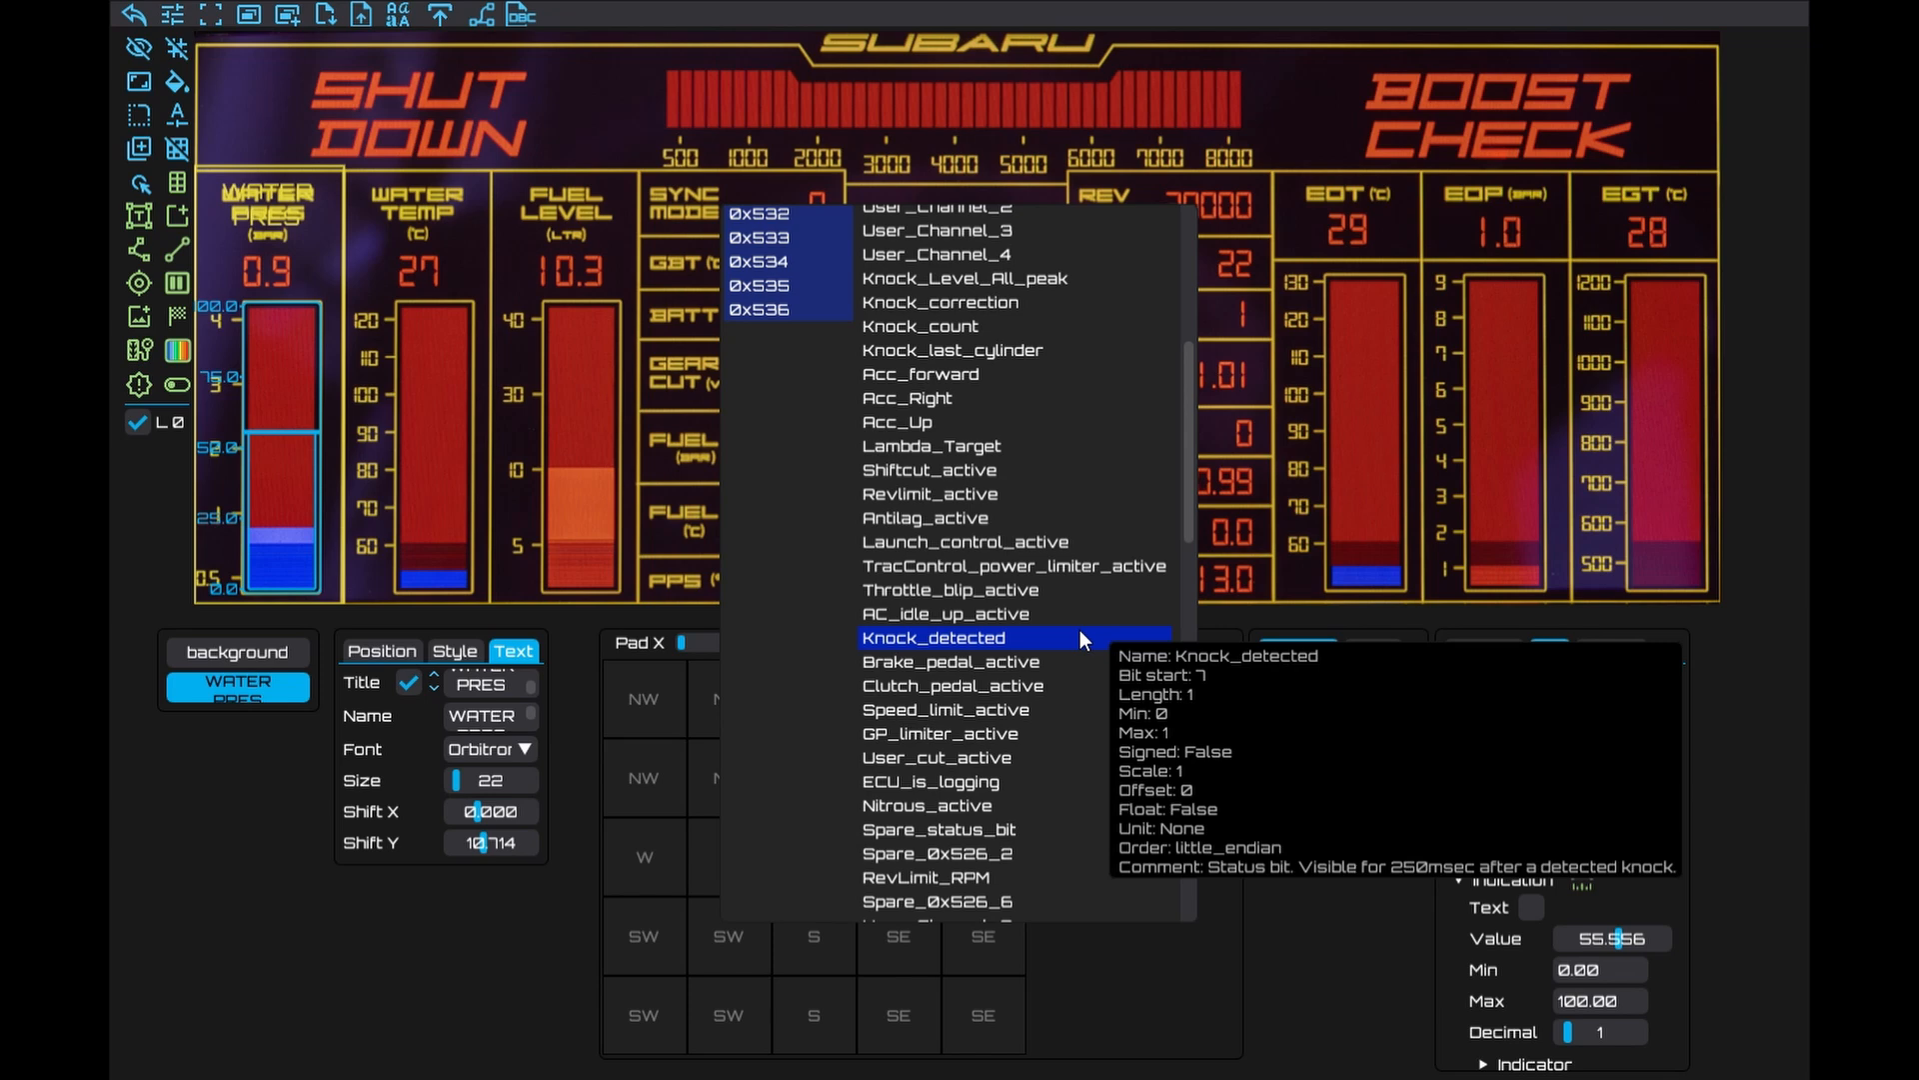
scroll(1080, 629, "up", 5)
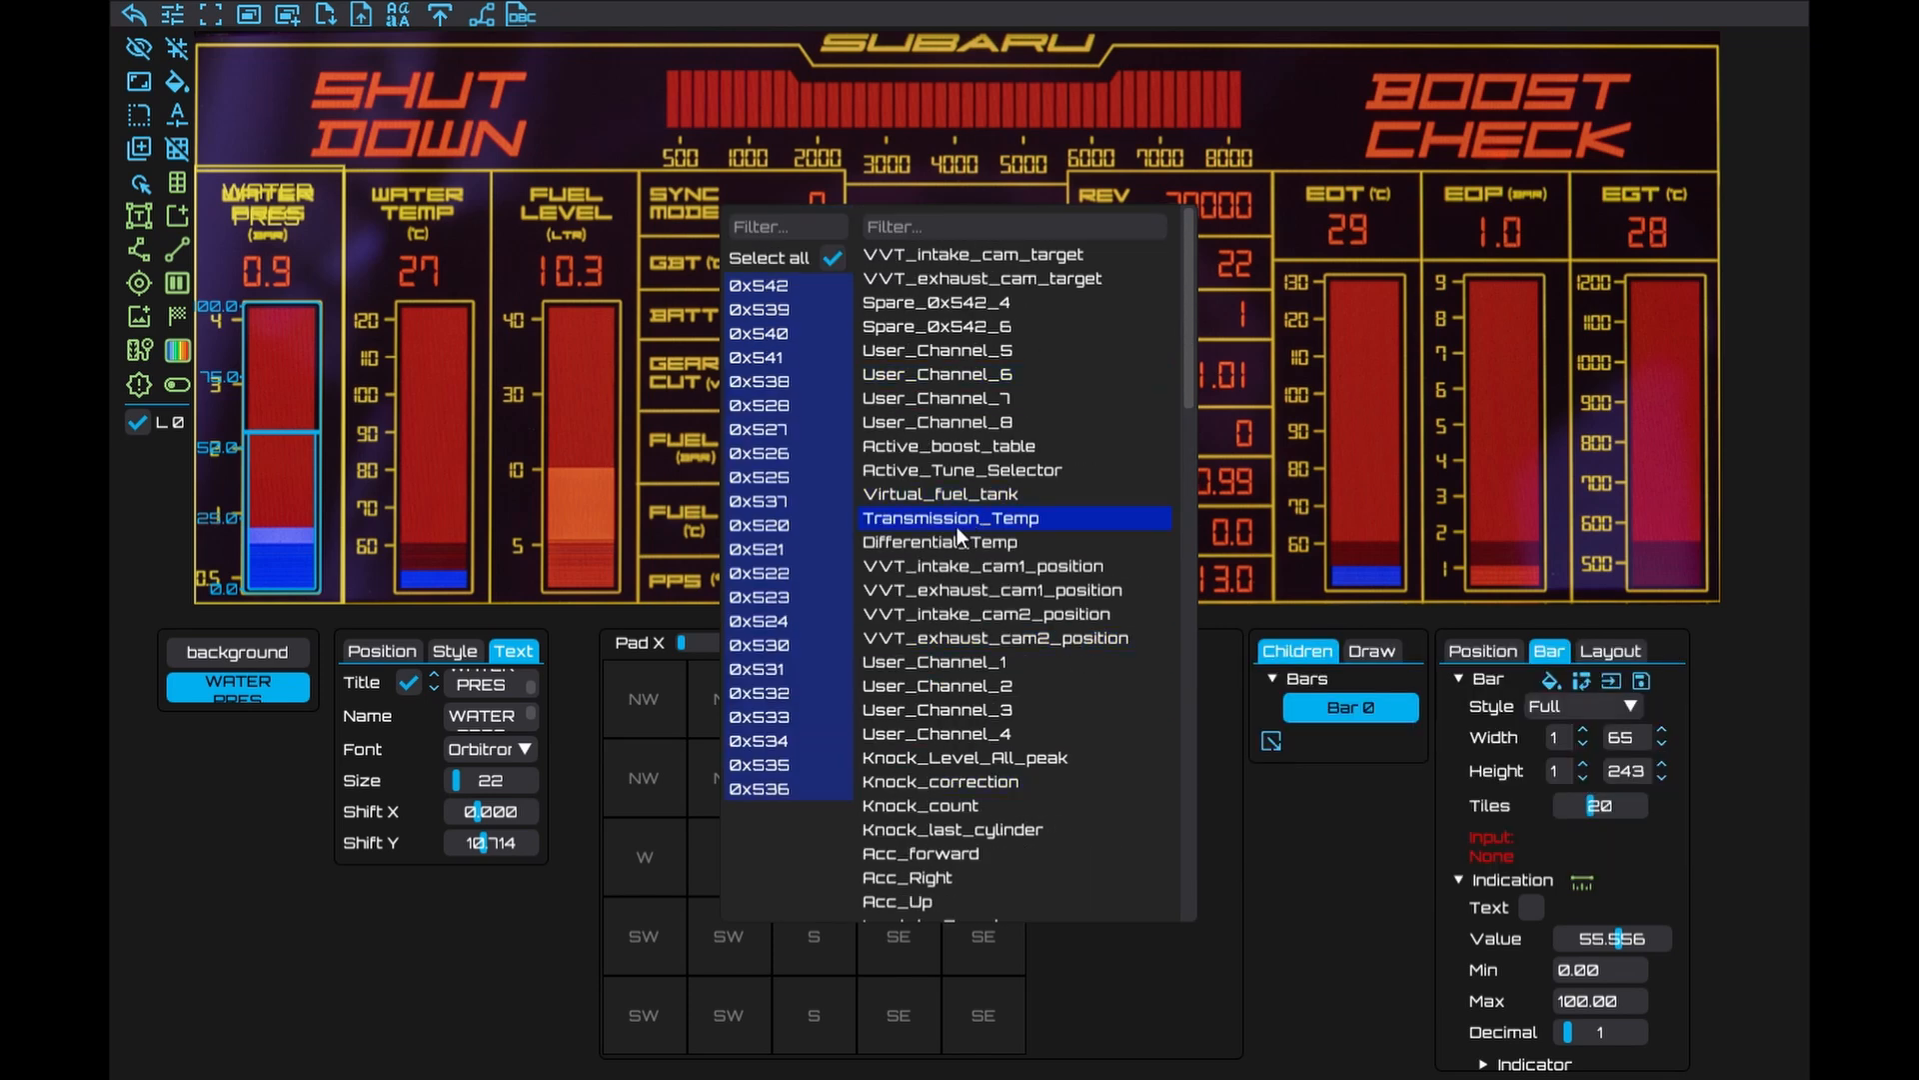
mouse_move(957, 533)
scroll(957, 650, "down", 2)
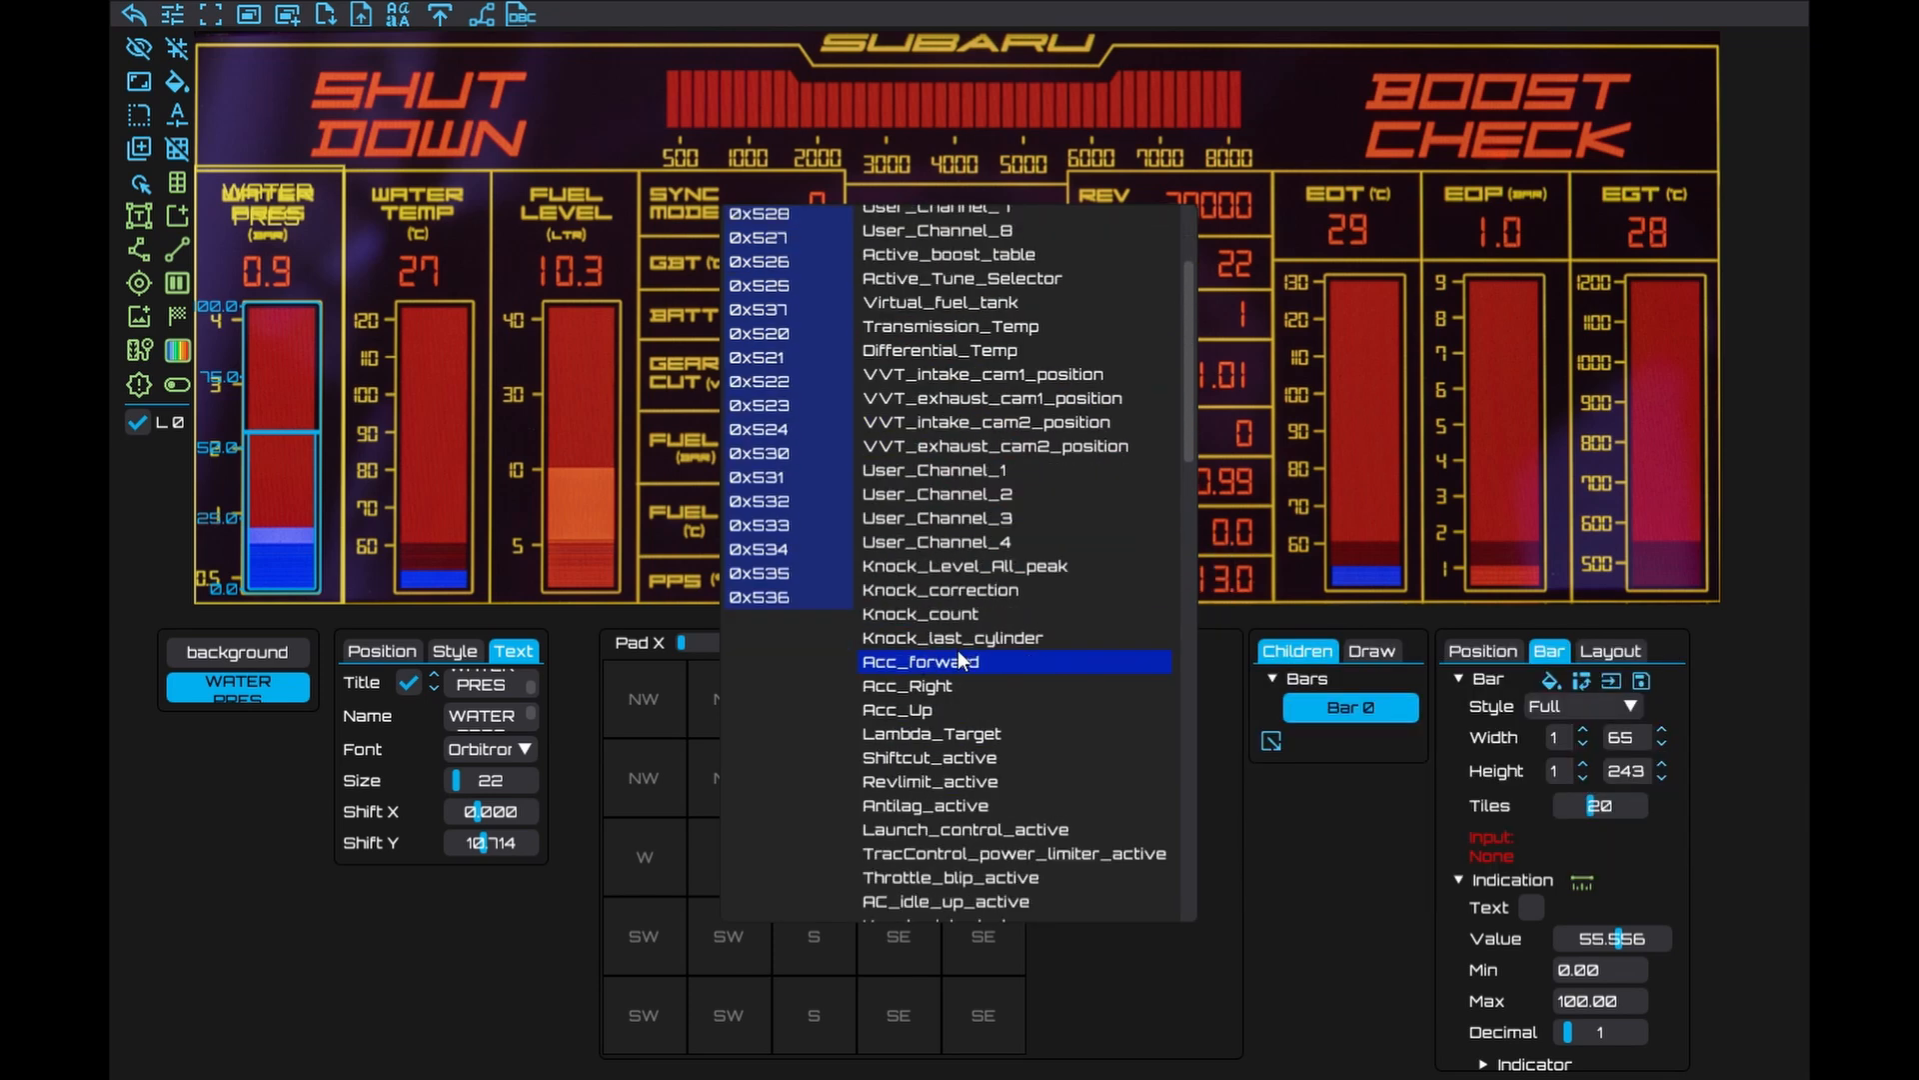
mouse_move(957, 650)
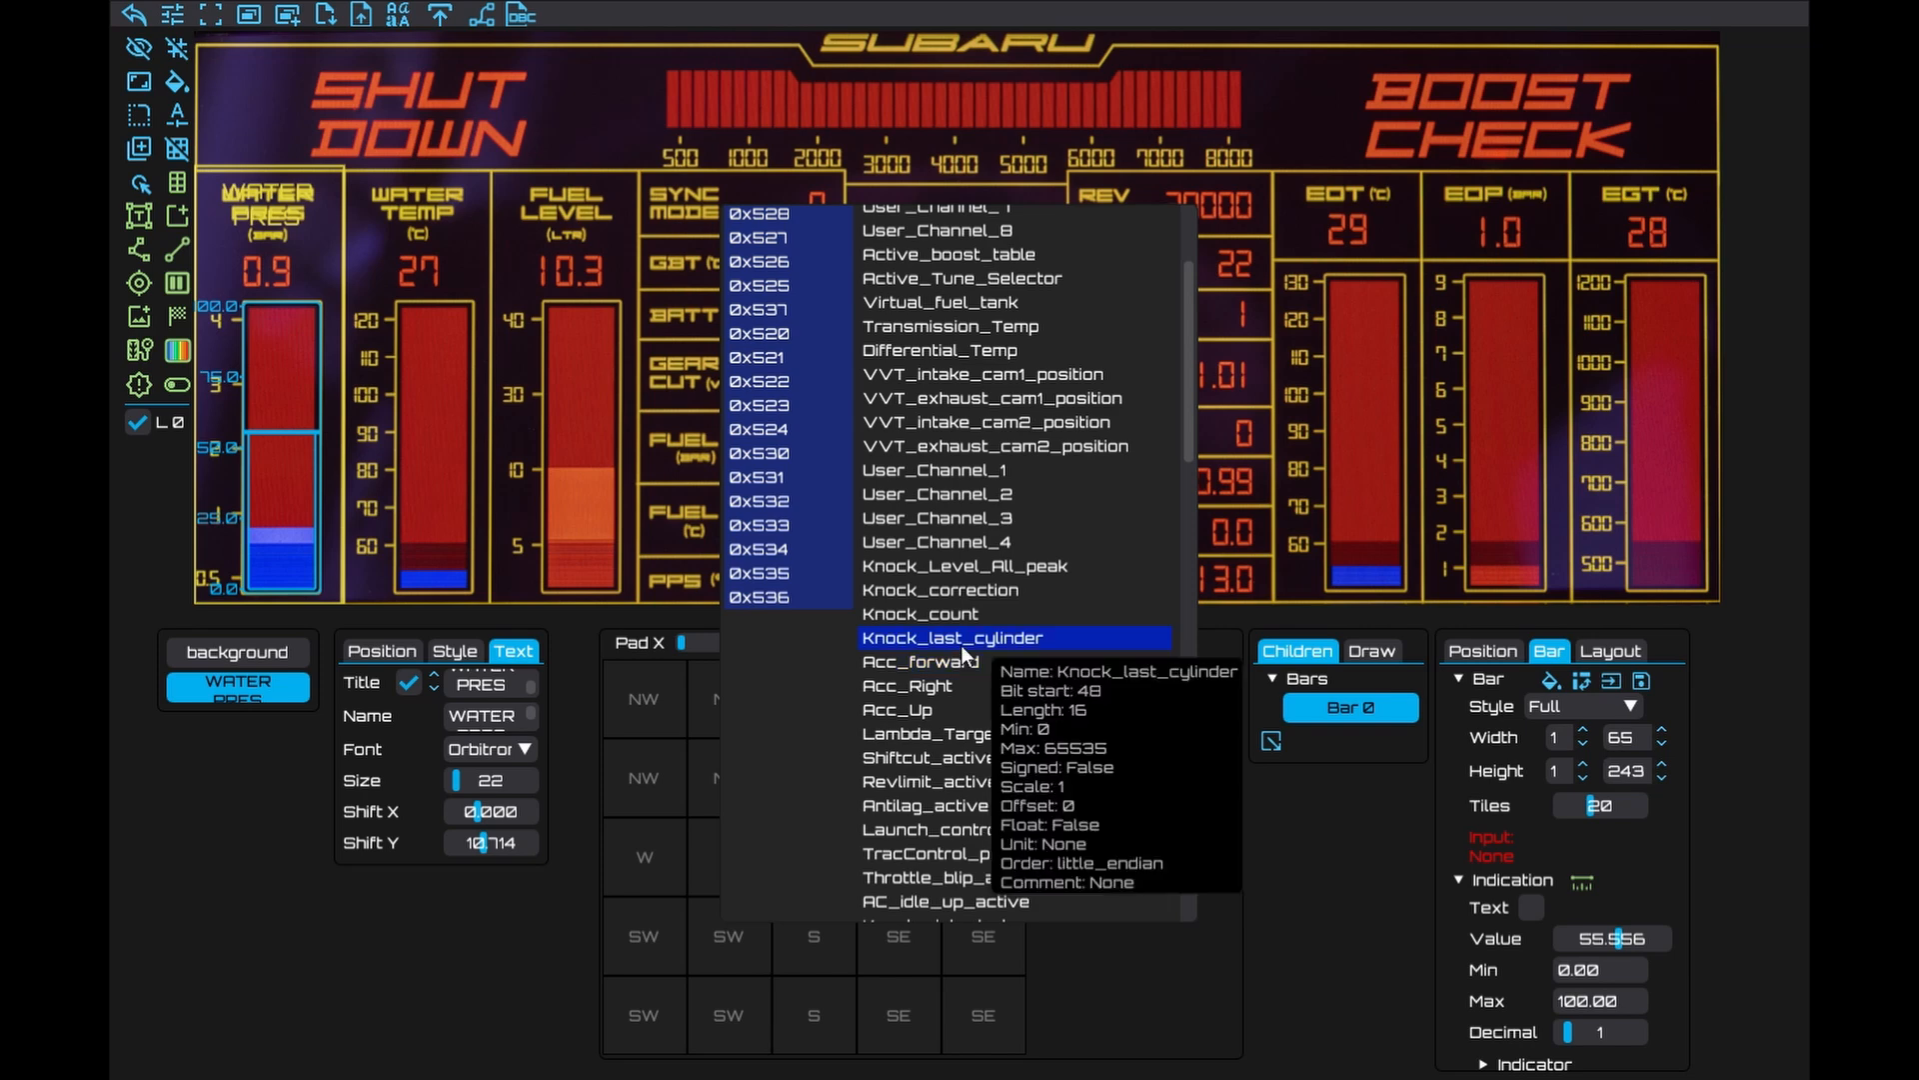
scroll(962, 645, "down", 3)
scroll(962, 645, "down", 5)
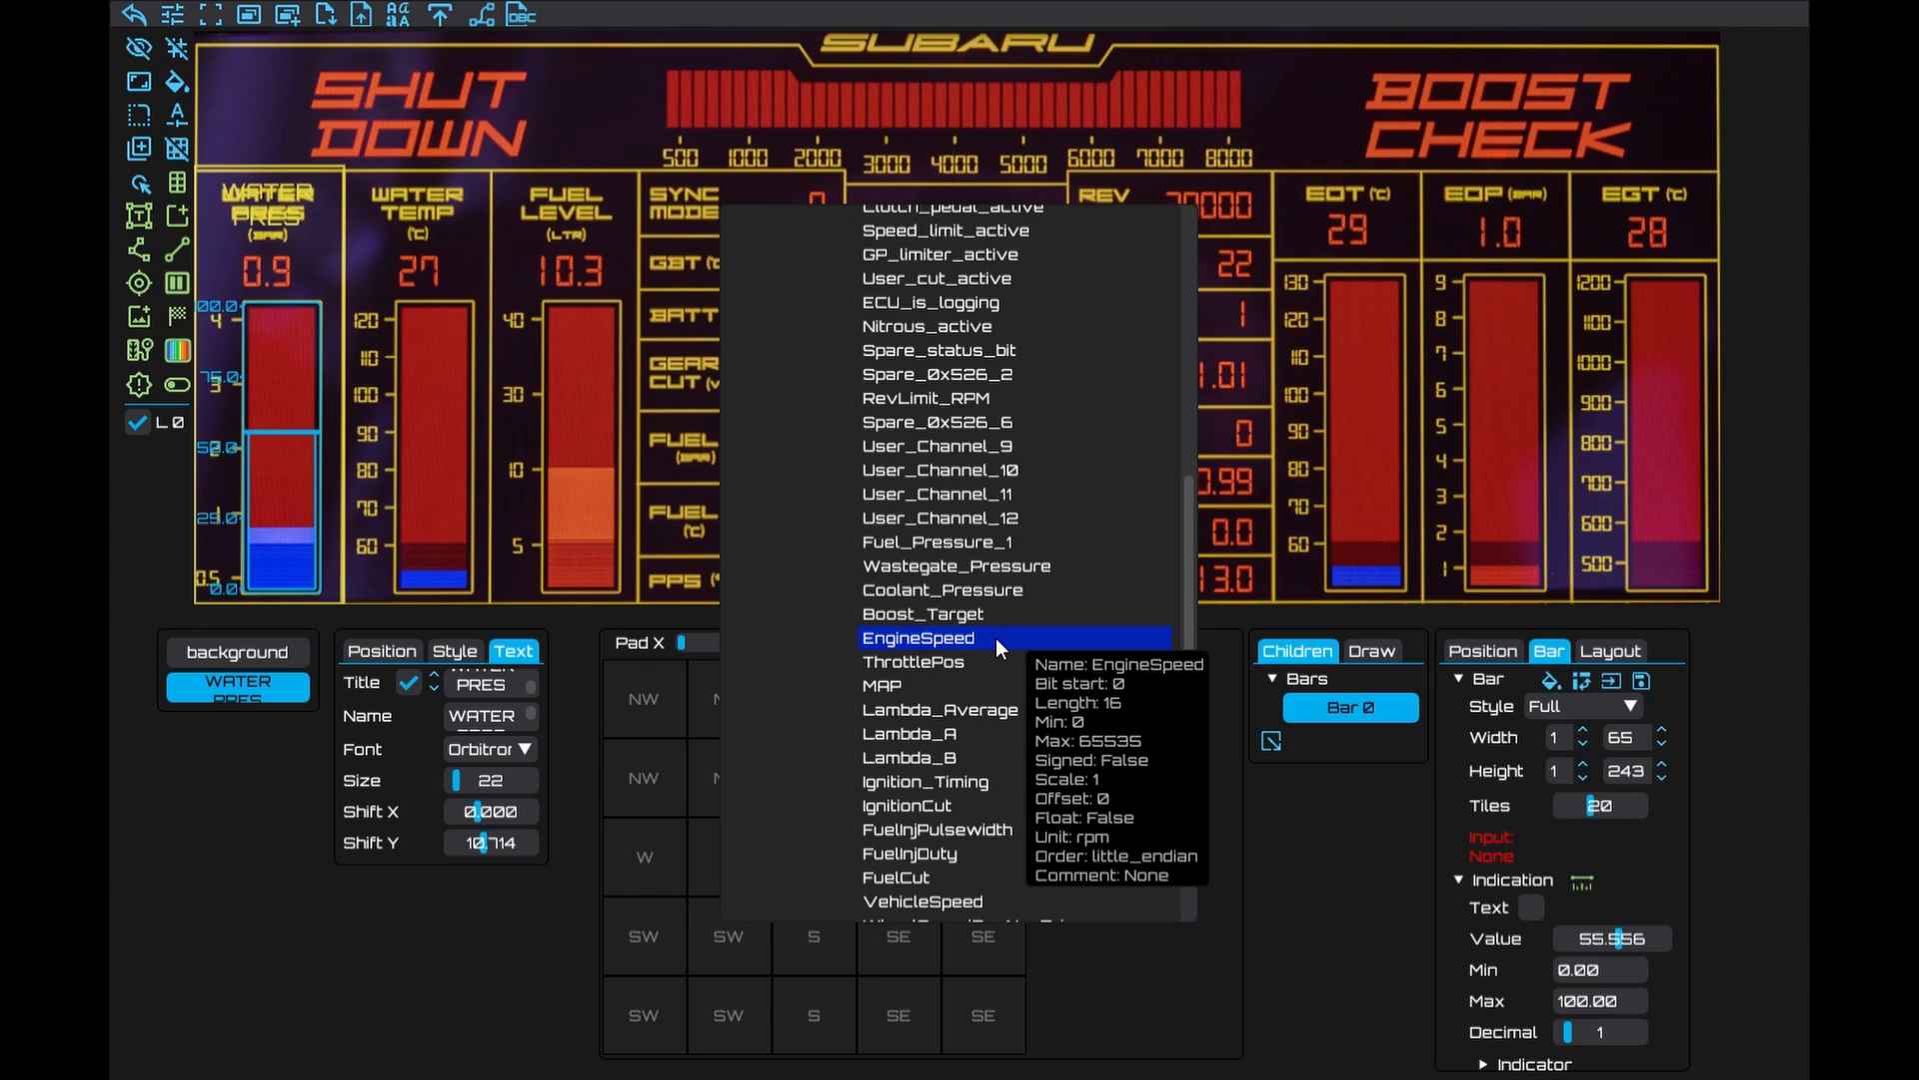
left_click(1352, 844)
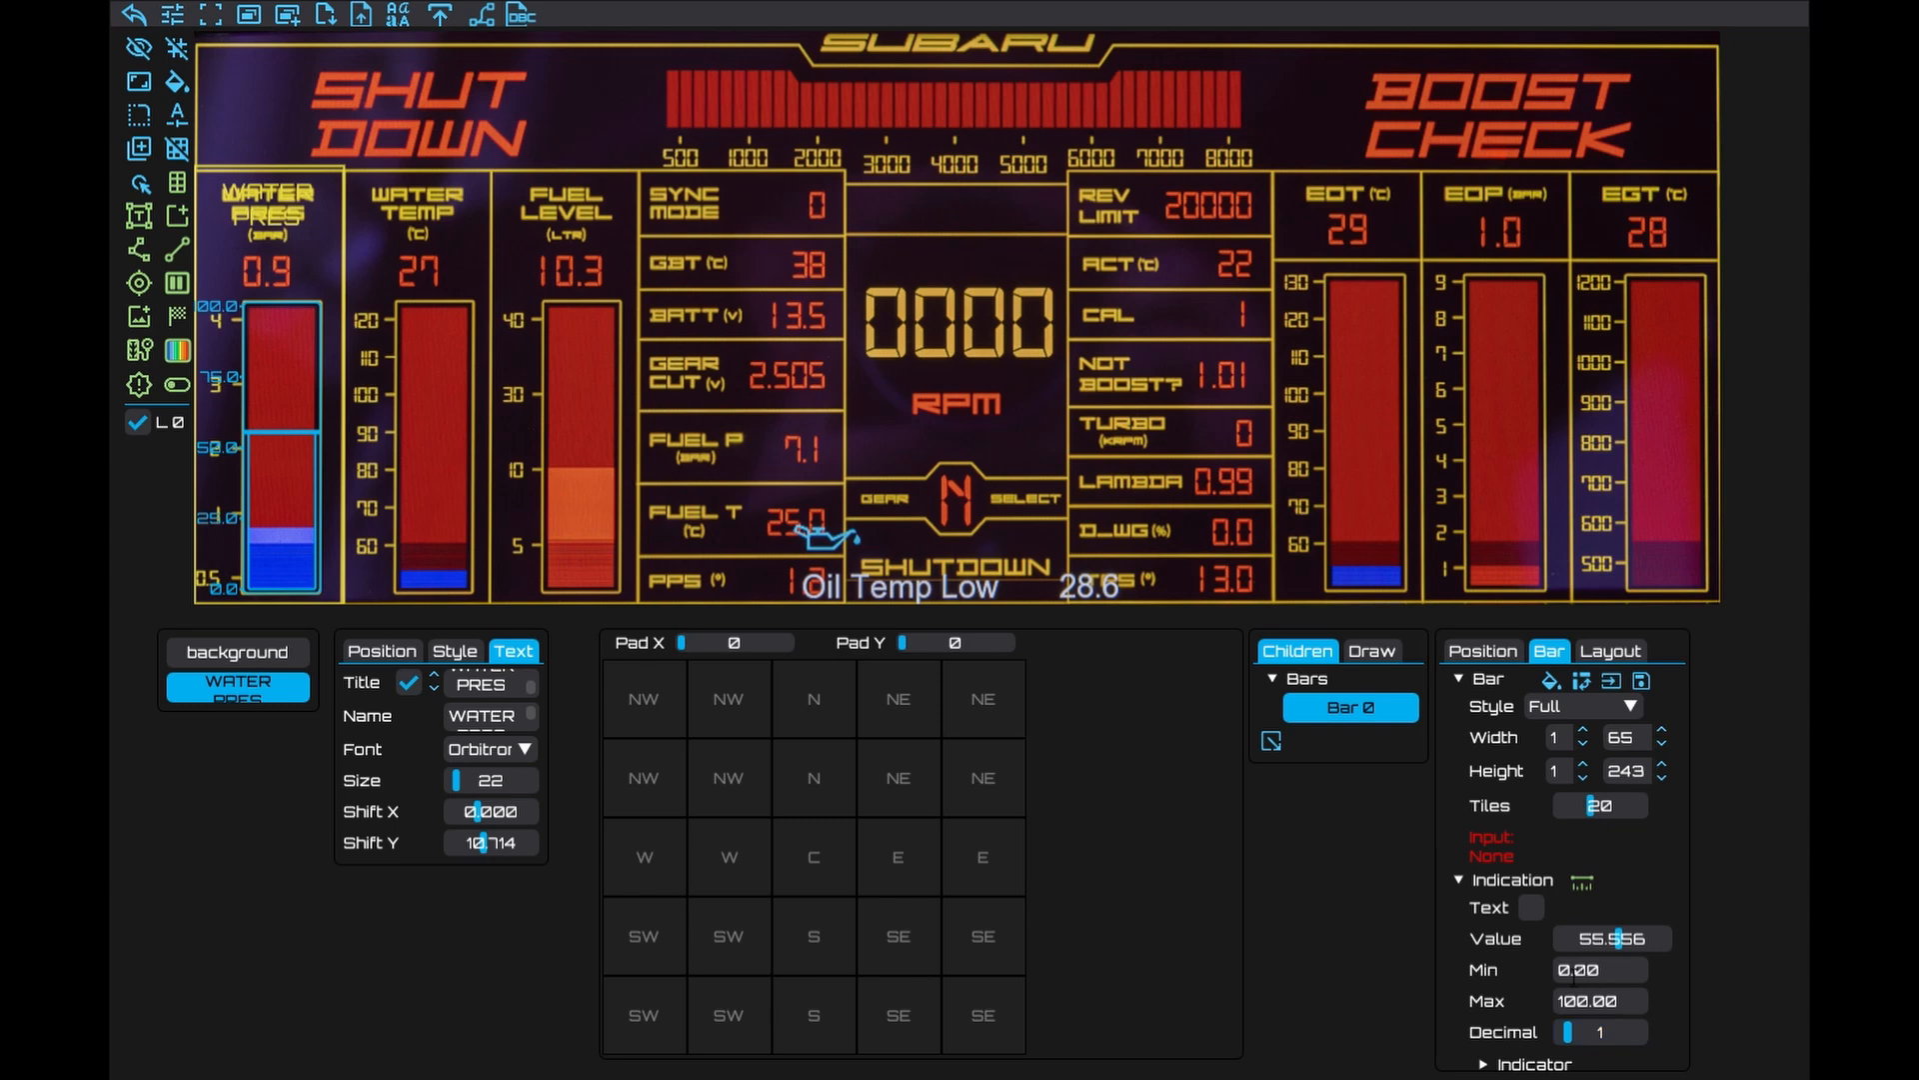
Give the water pressure bar a 0 to 4 range with zero decimals
left_click_drag(1566, 1032, 1513, 1006)
type("4")
key("Return")
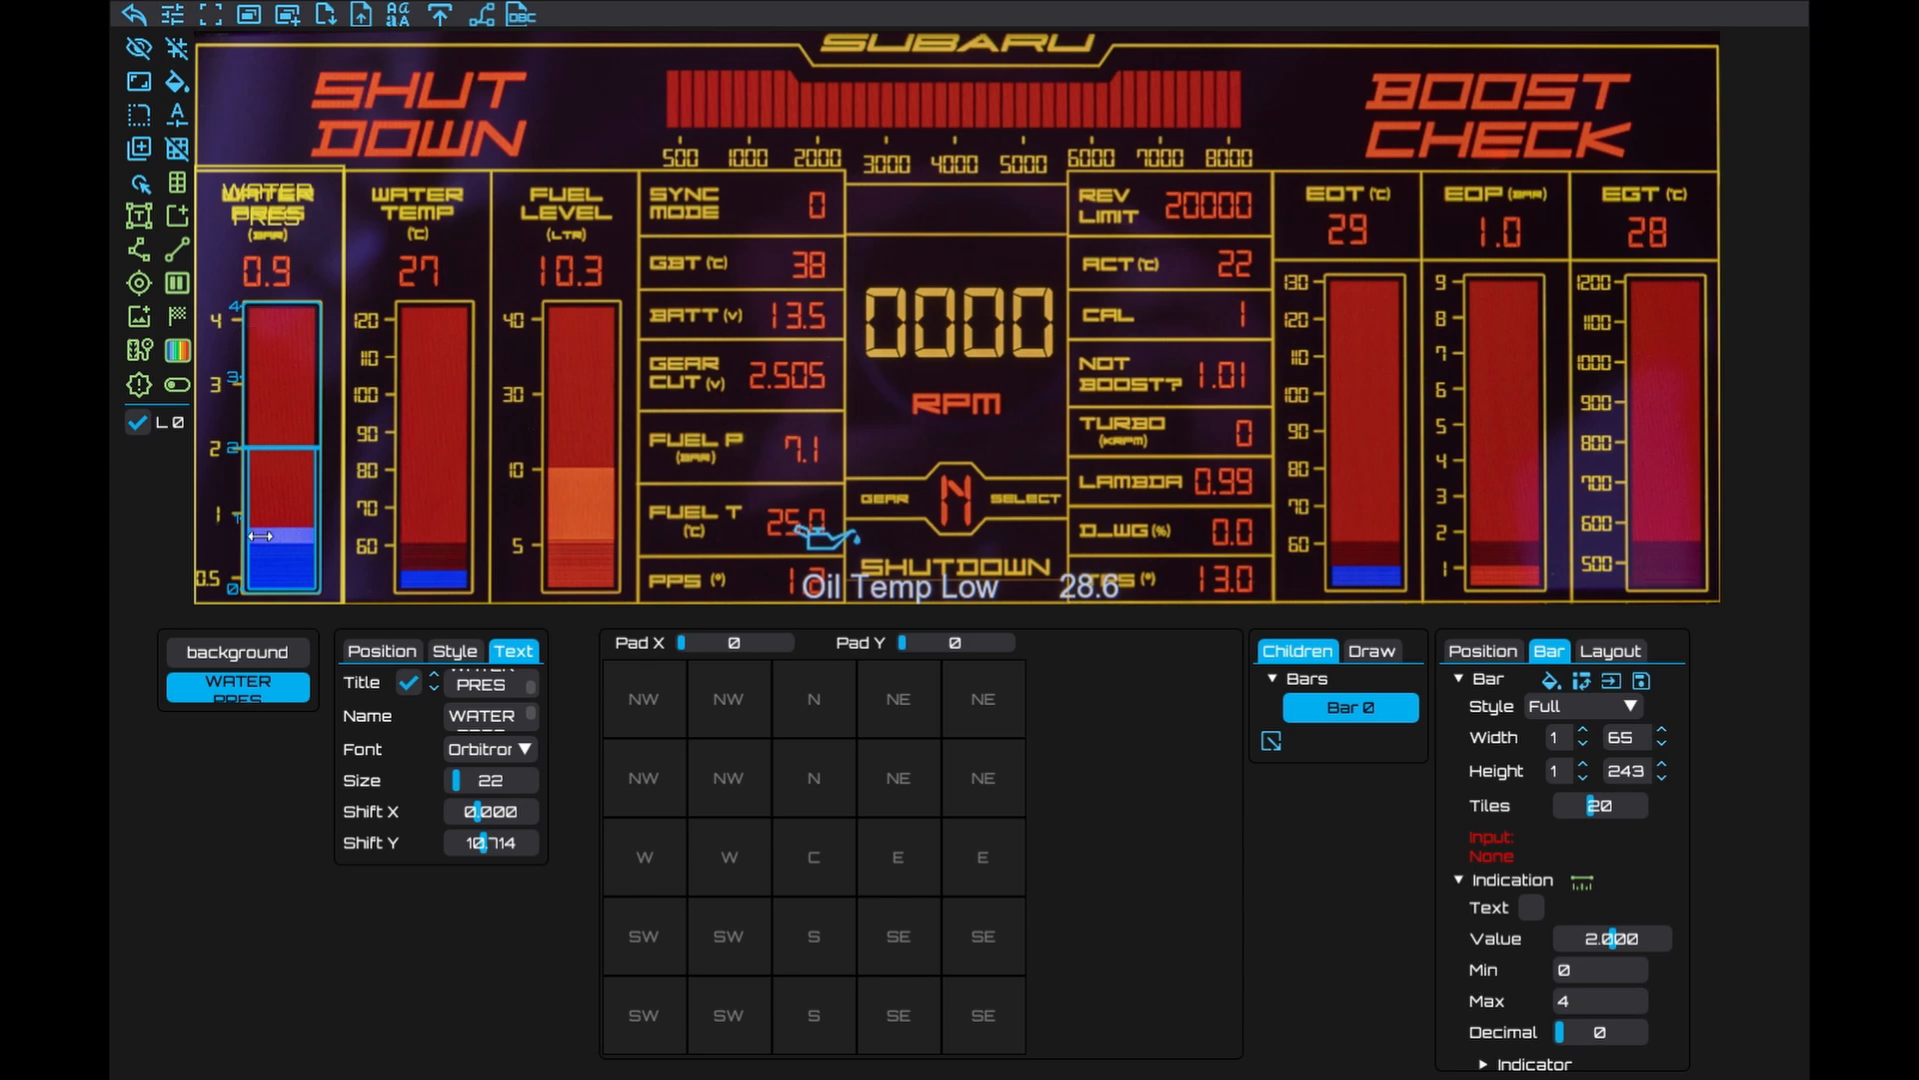
Change the bar's tick label font to DSEG7Modern-Bold and set the tick length to 5
scroll(1664, 928, "down", 2)
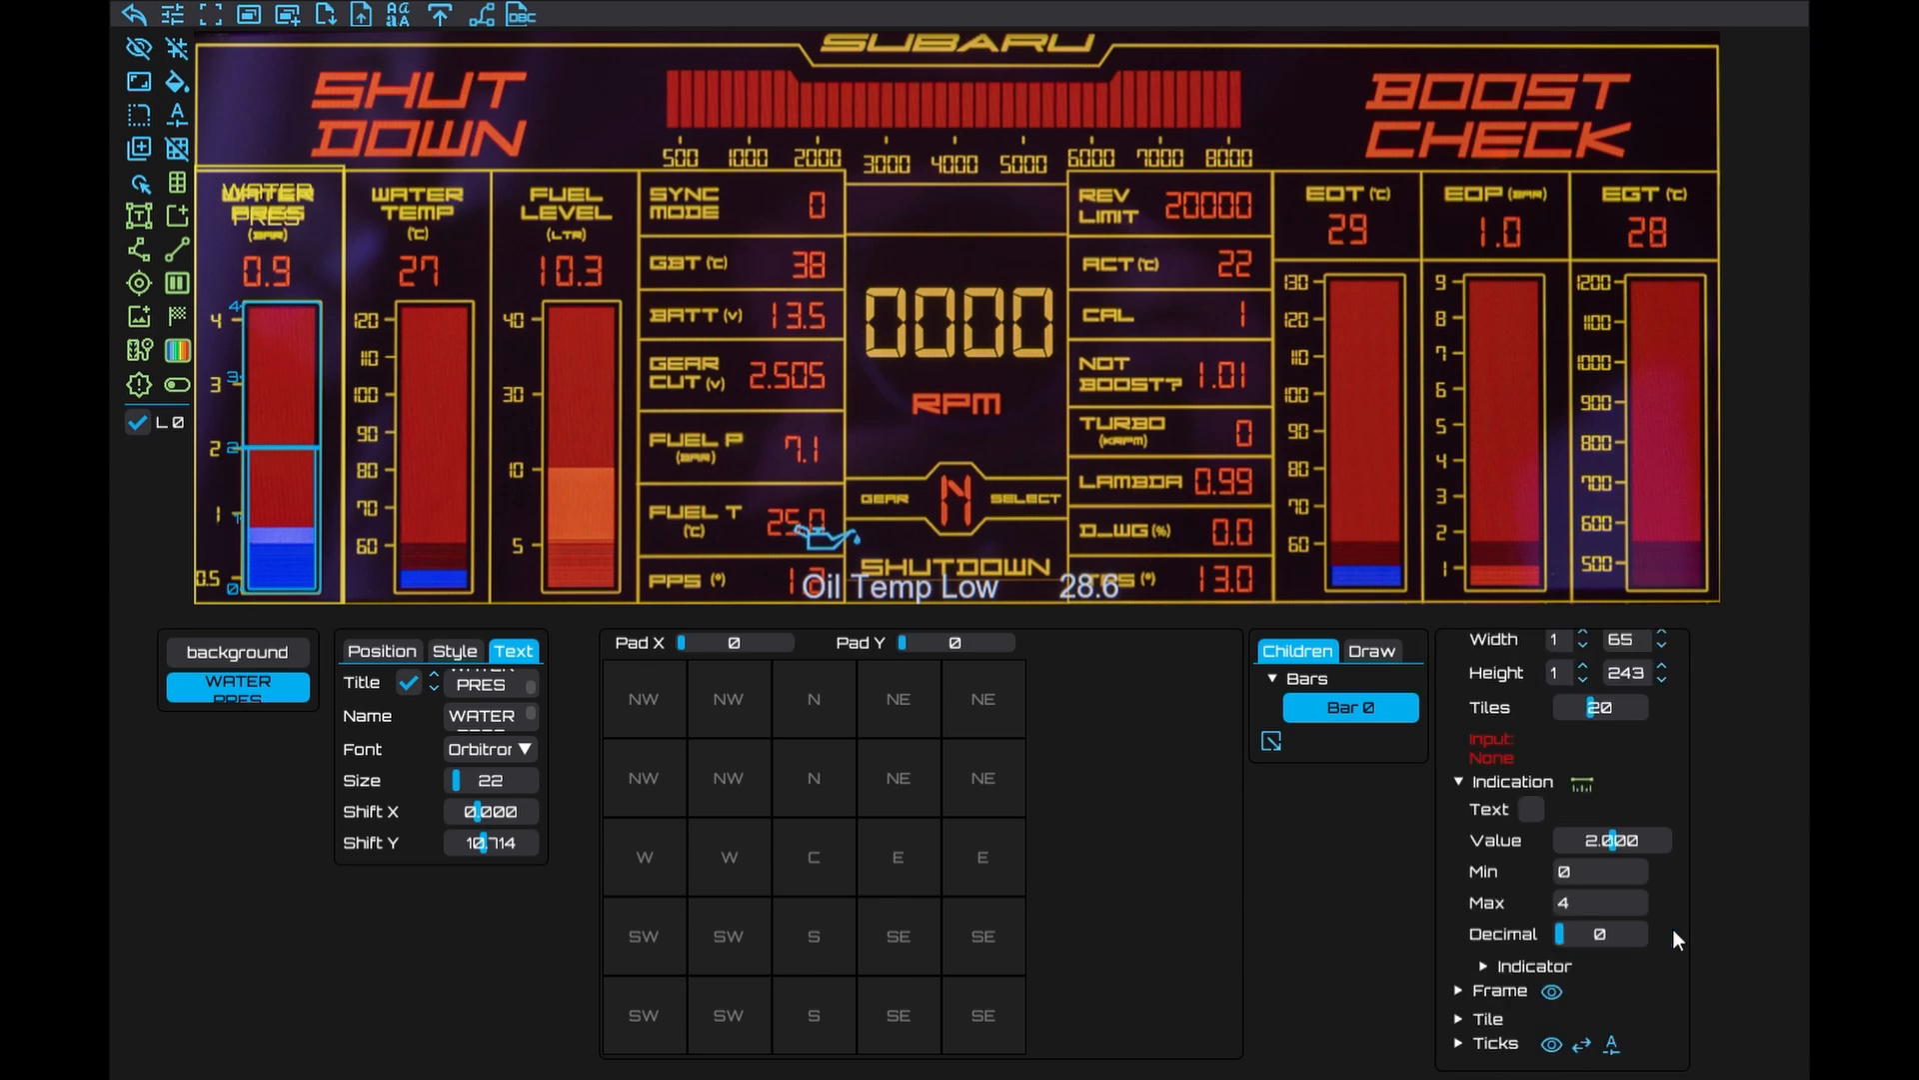
scroll(1491, 1014, "down", 7)
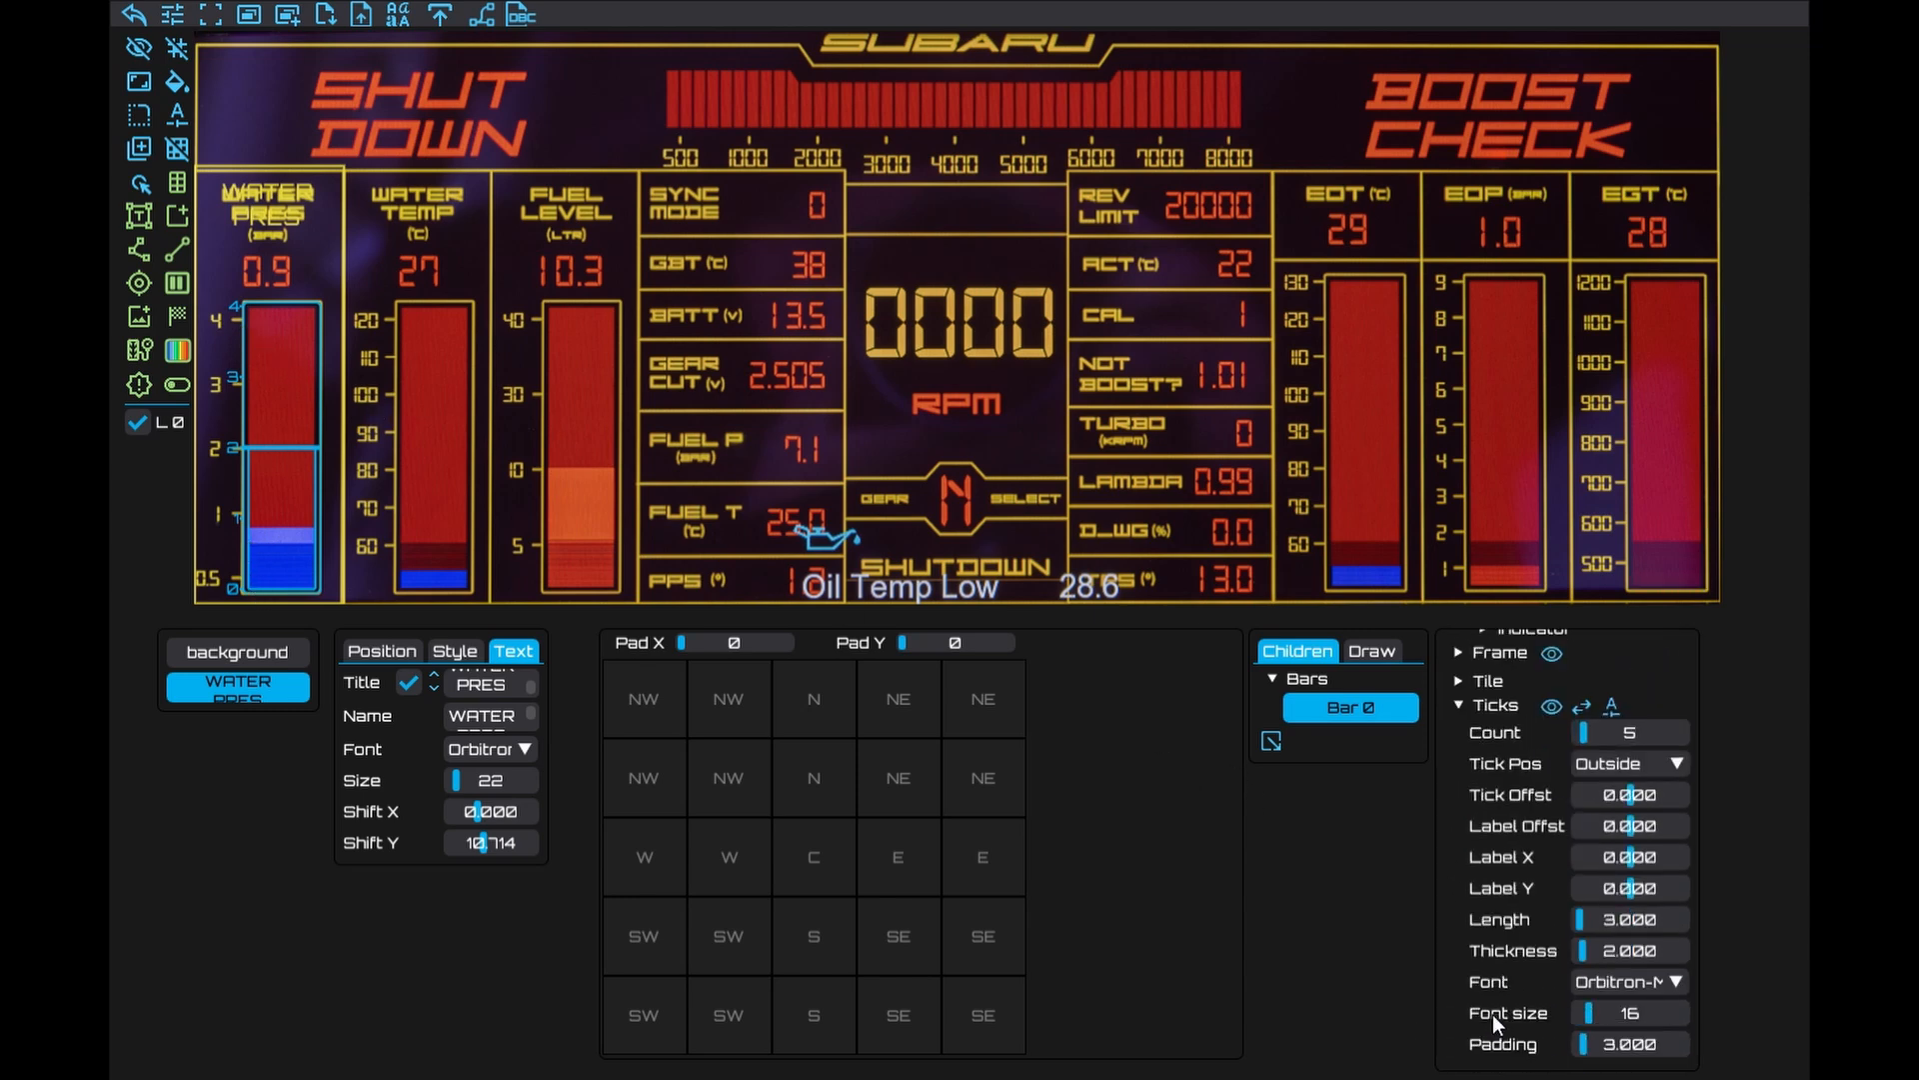
left_click(1610, 979)
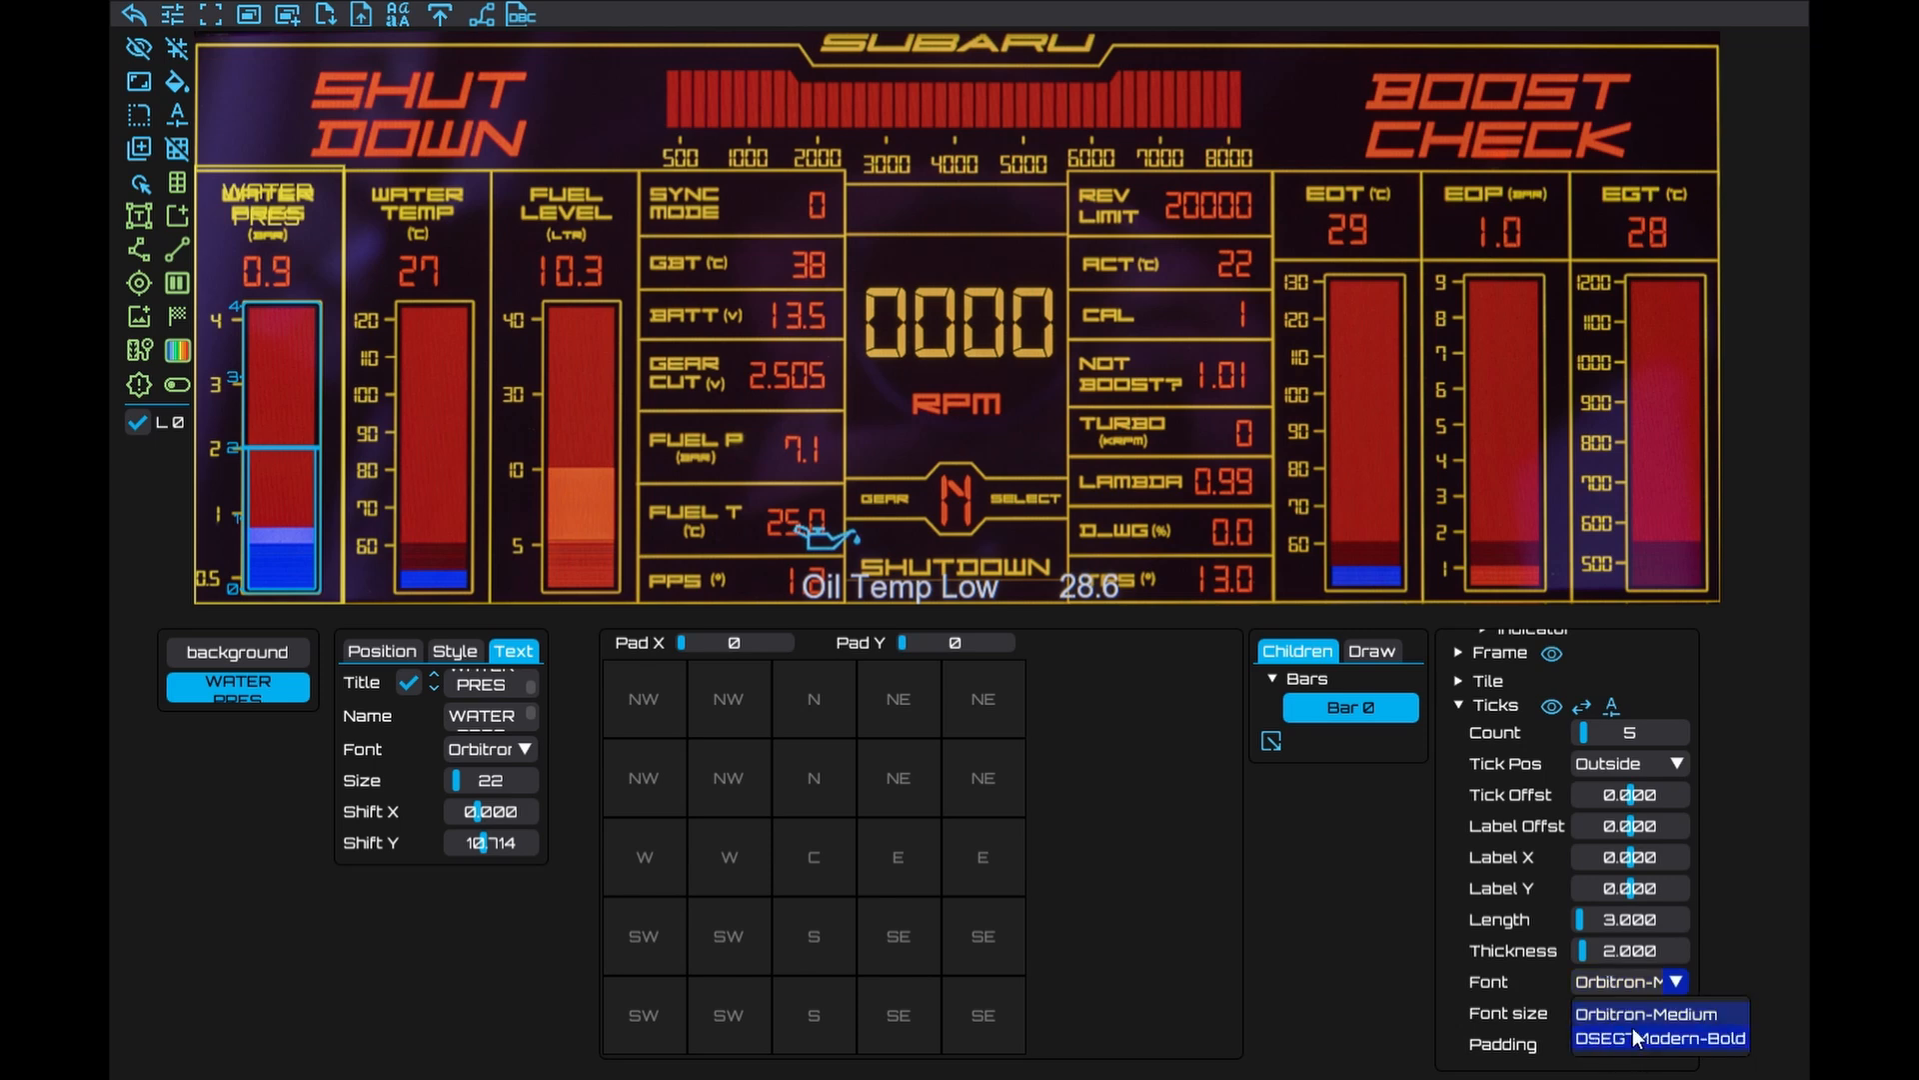
left_click(1639, 1040)
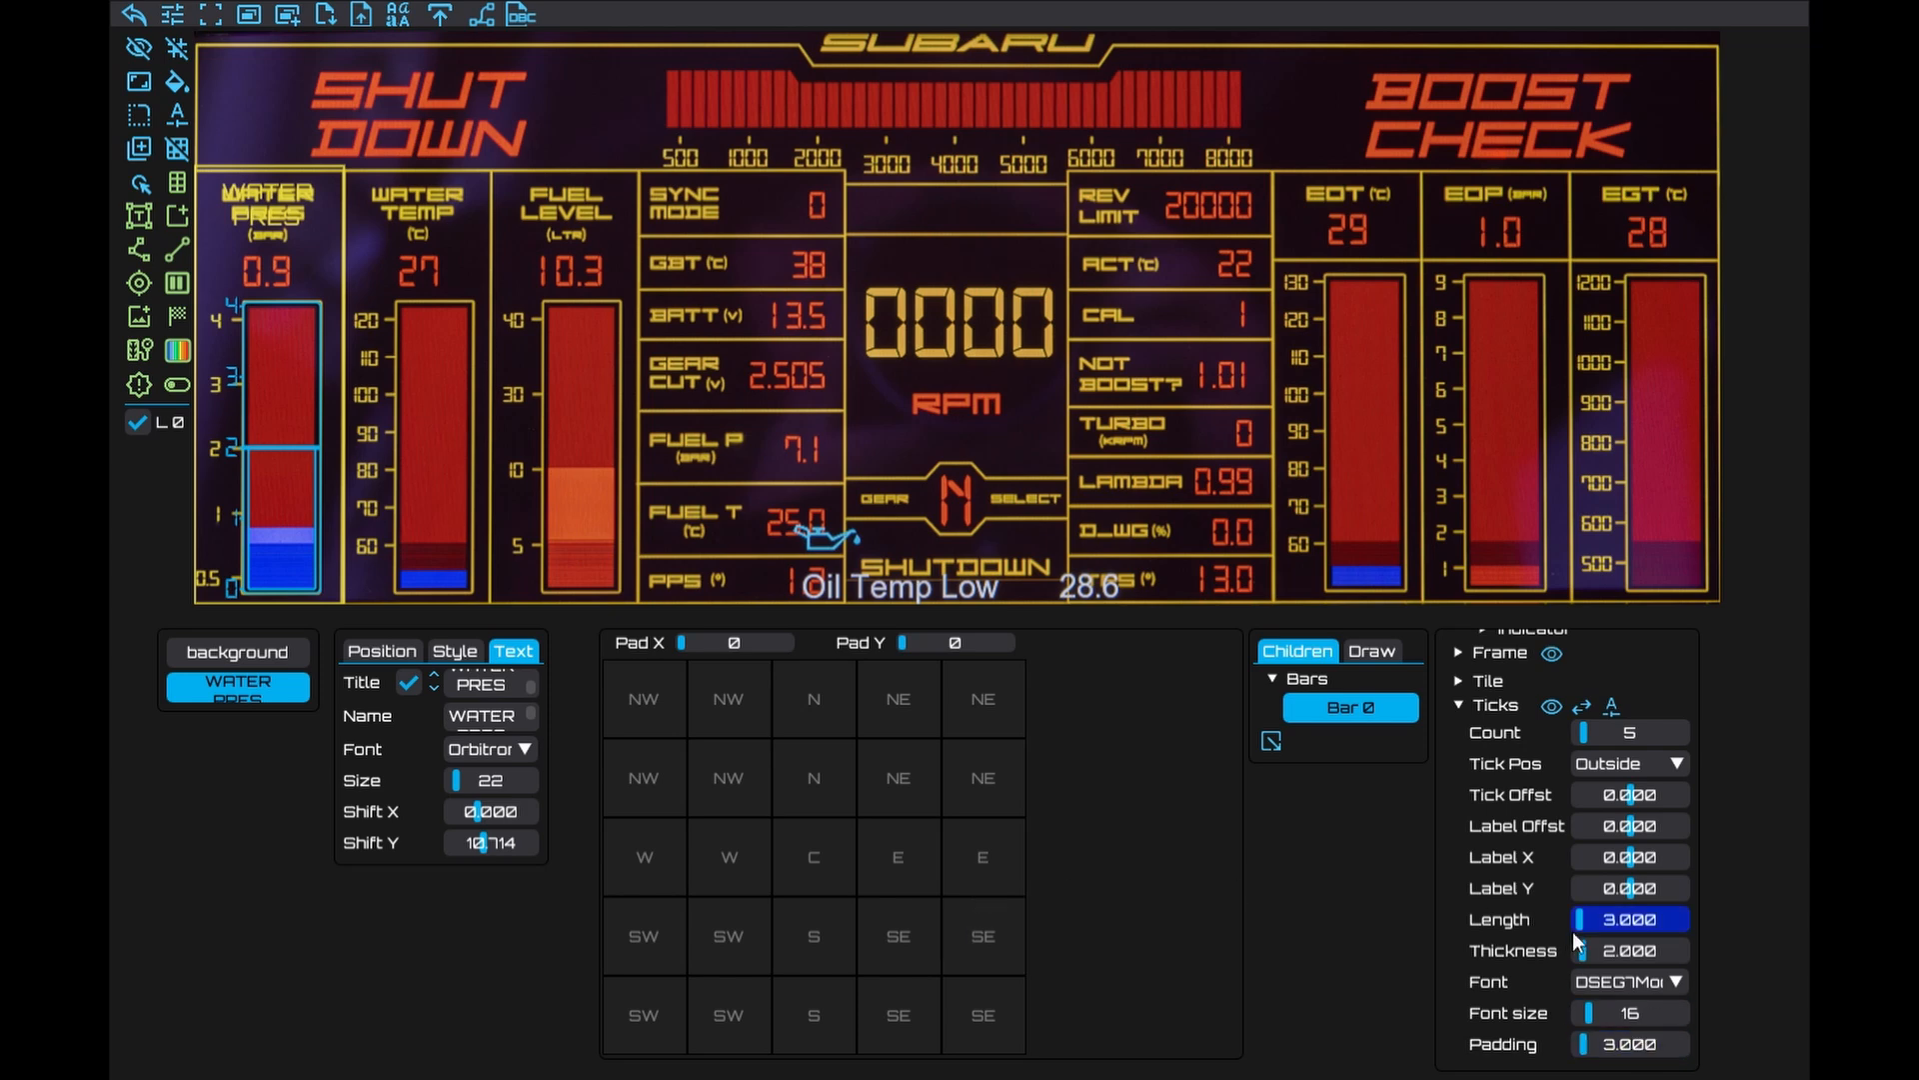
double_click(1599, 926)
type("5")
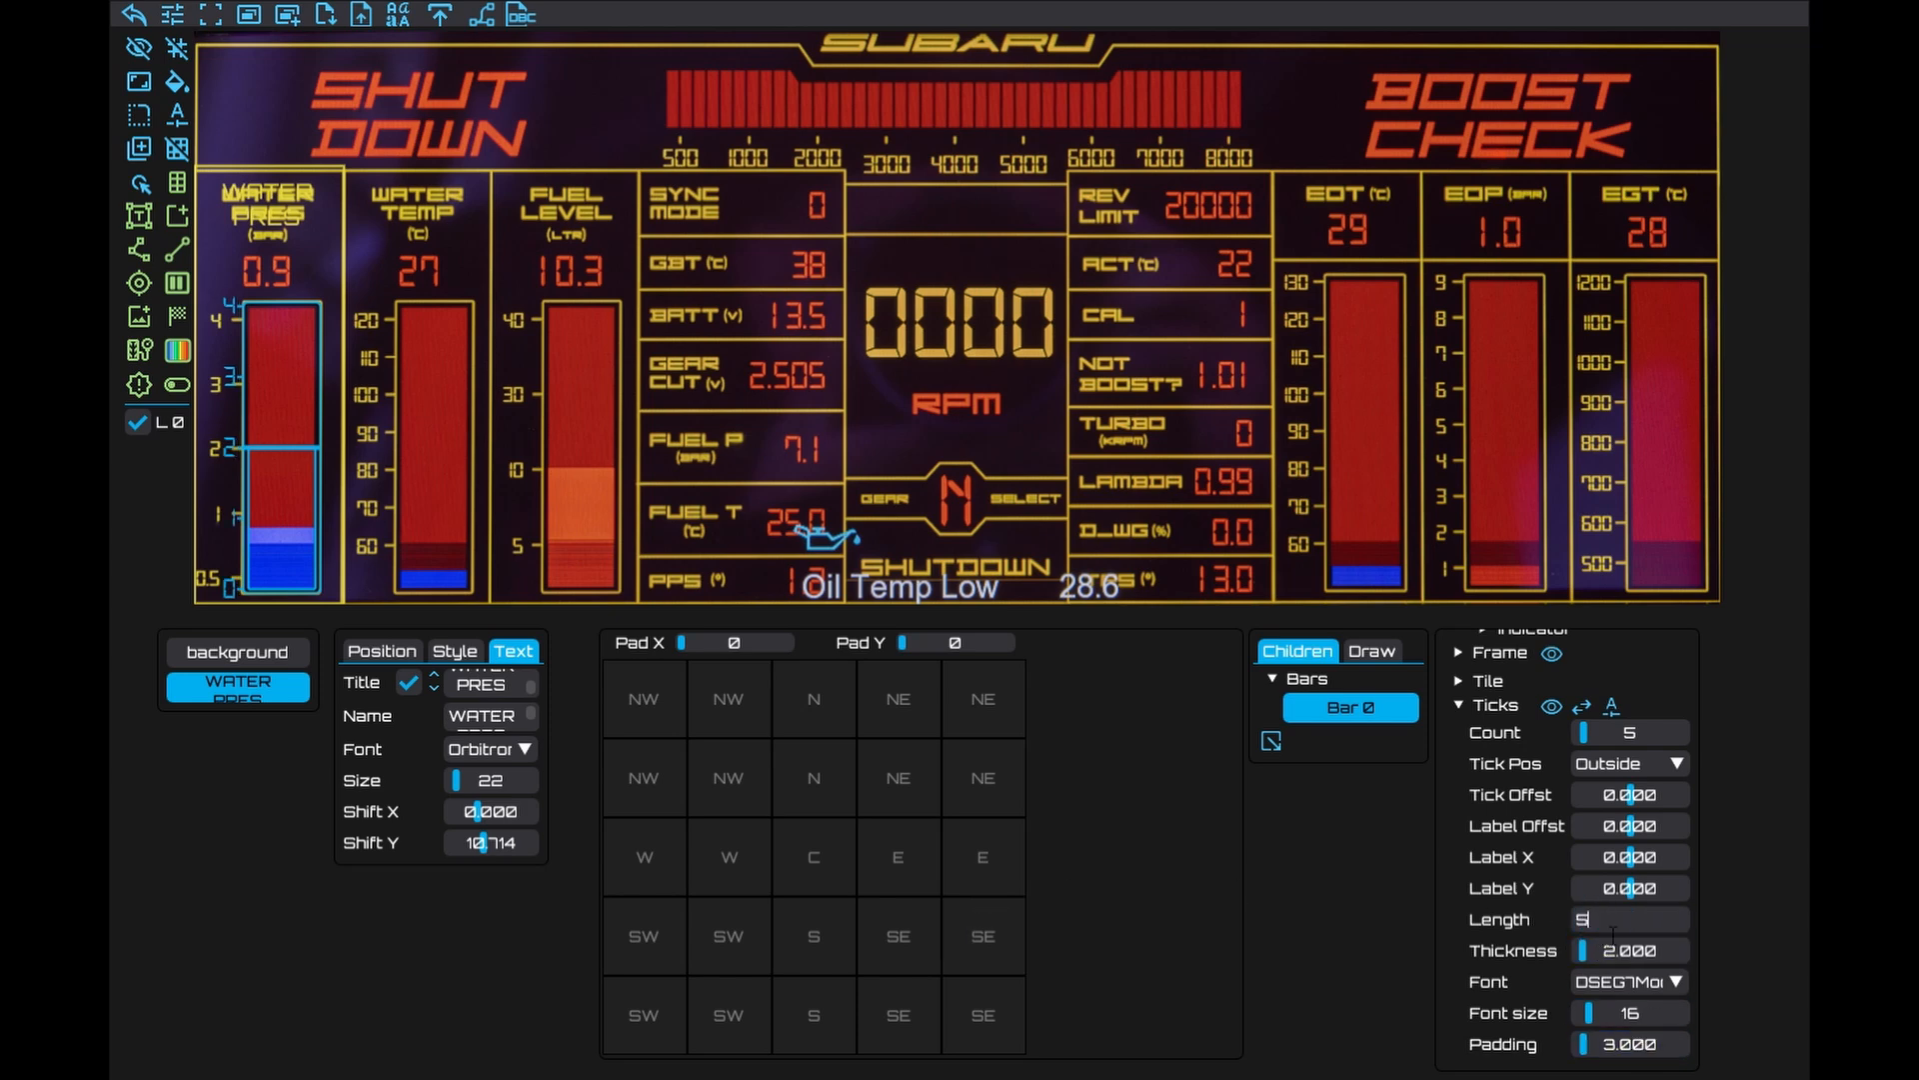
Reduce the tick label font size to 14 and set the labels' X shift to 5
left_click_drag(1592, 1018, 1585, 1018)
left_click_drag(1621, 861, 1647, 861)
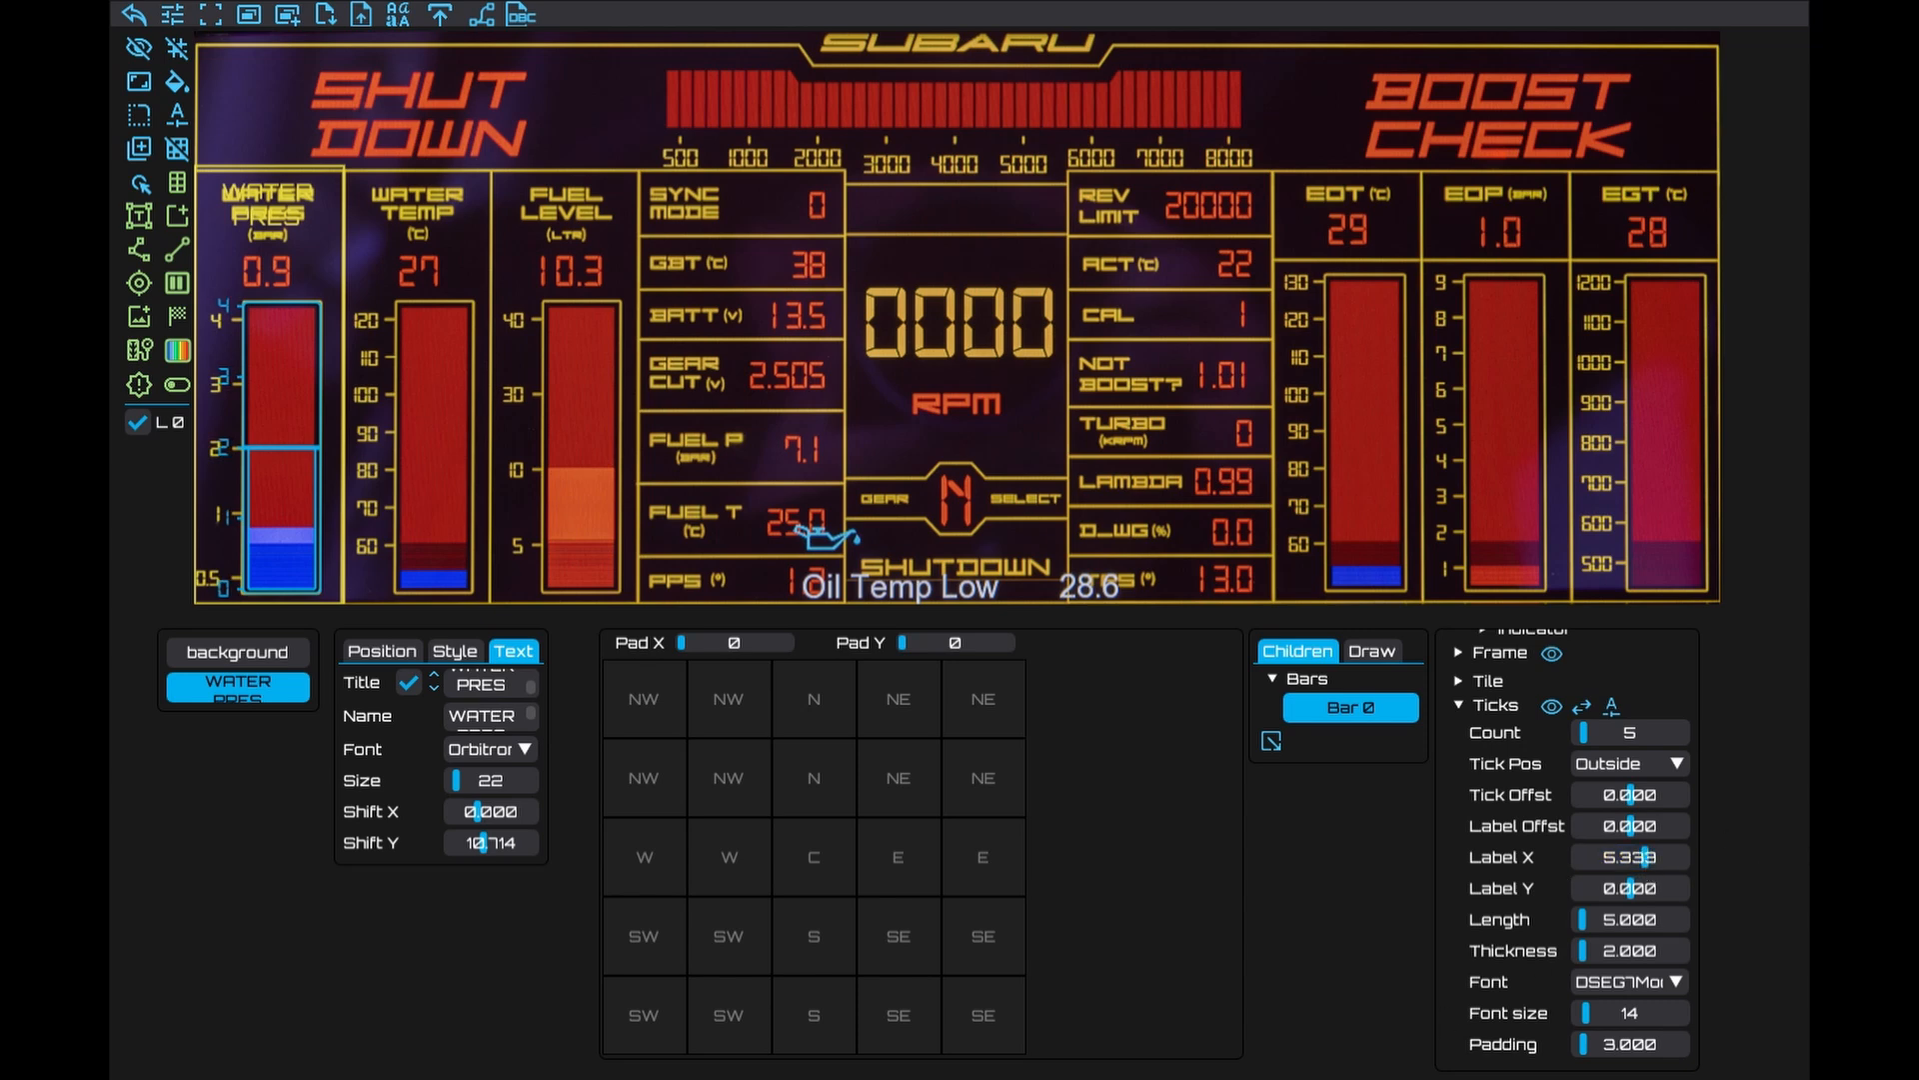
left_click(1623, 857, "ctrl")
type("5")
key("Return")
Color the bar frame's border yellow with #E5D745
scroll(1586, 779, "up", 5)
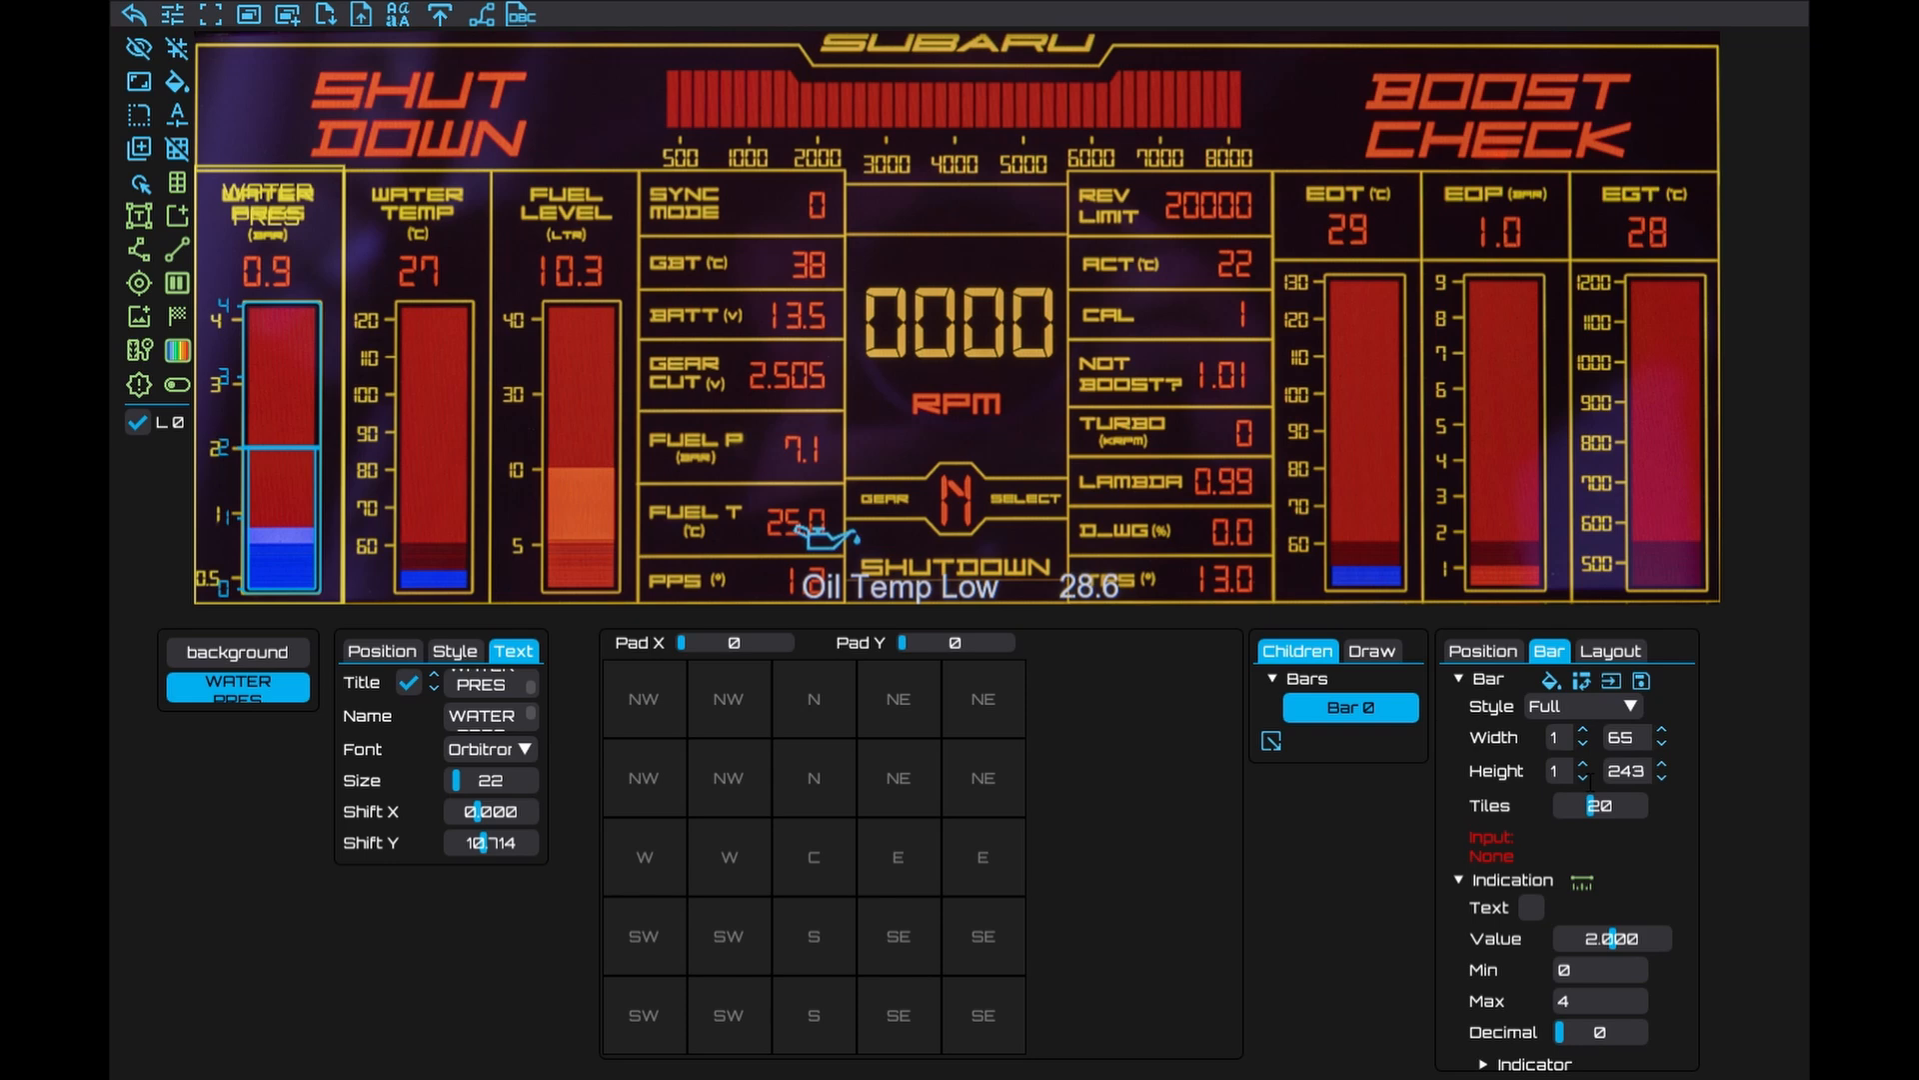
left_click(1551, 680)
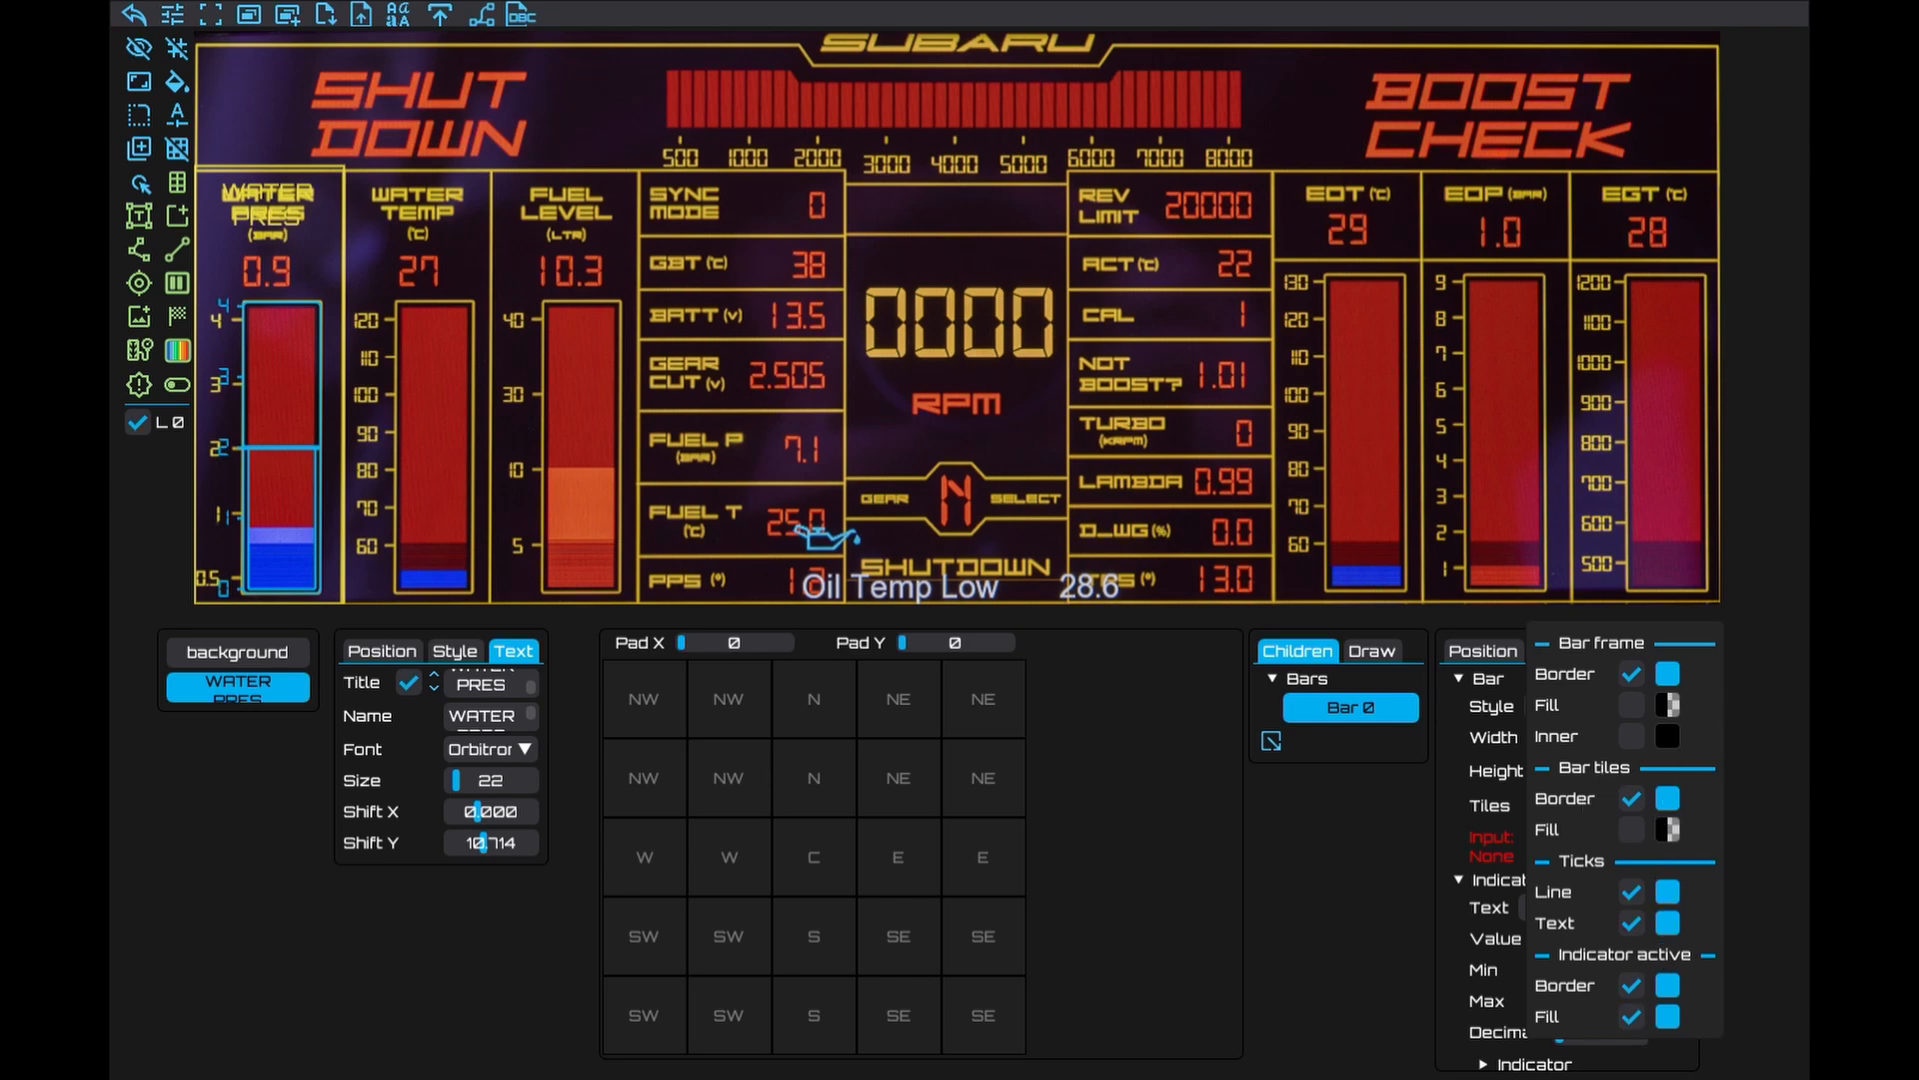
left_click(1666, 798)
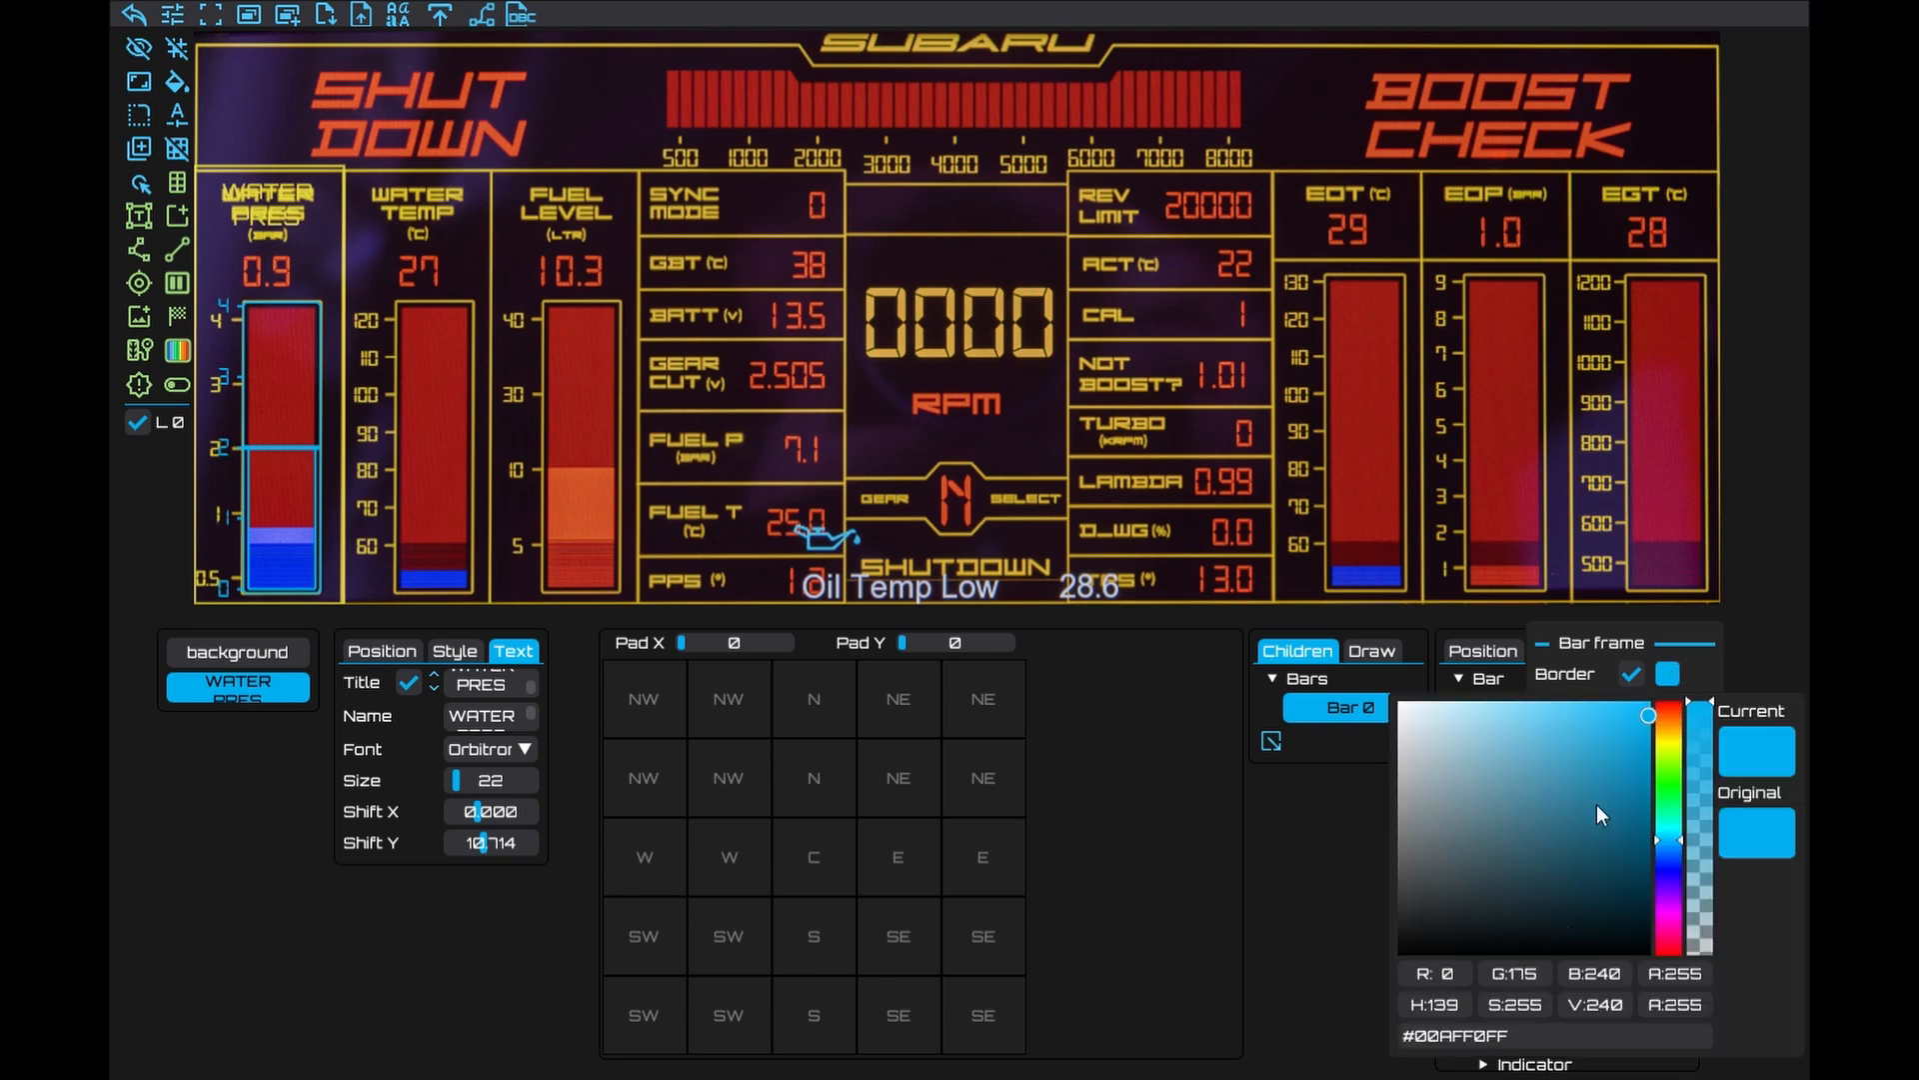
left_click(1530, 1039)
type("#E5D745")
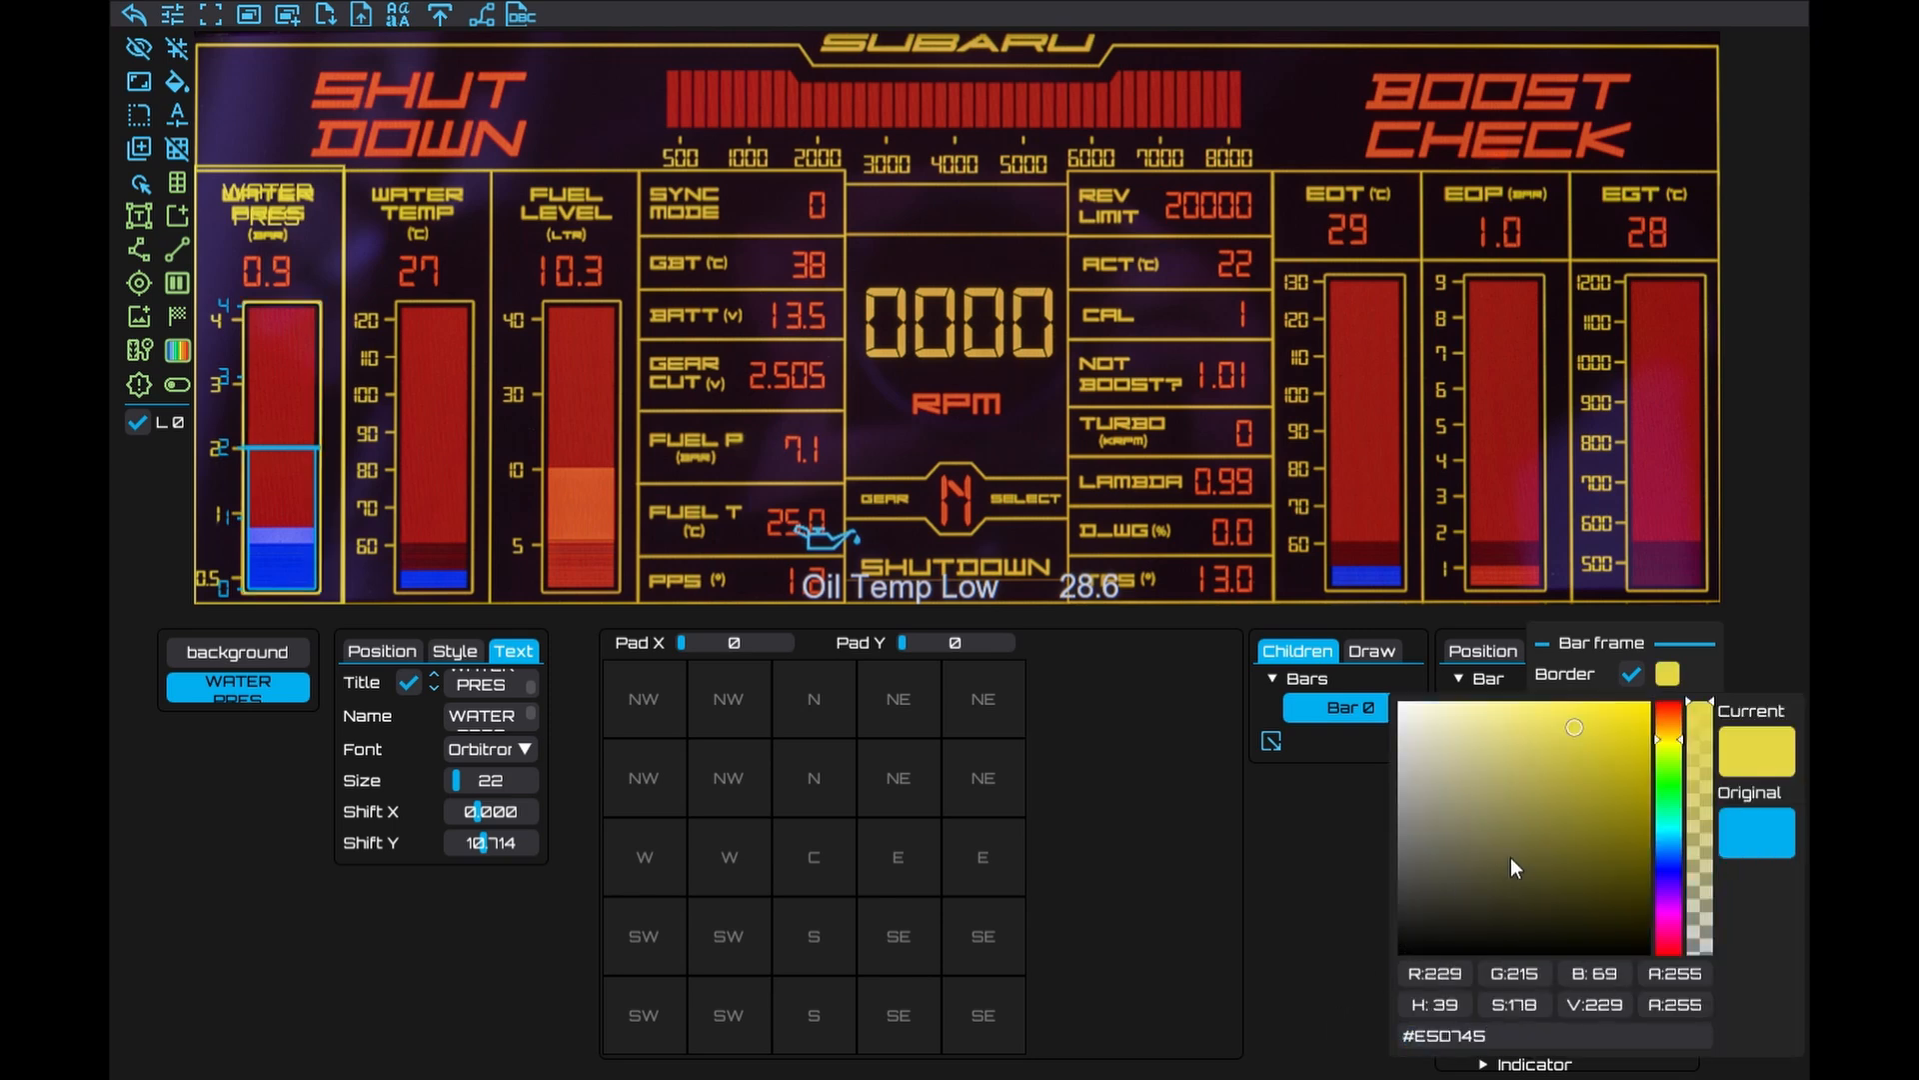
left_click(1775, 955)
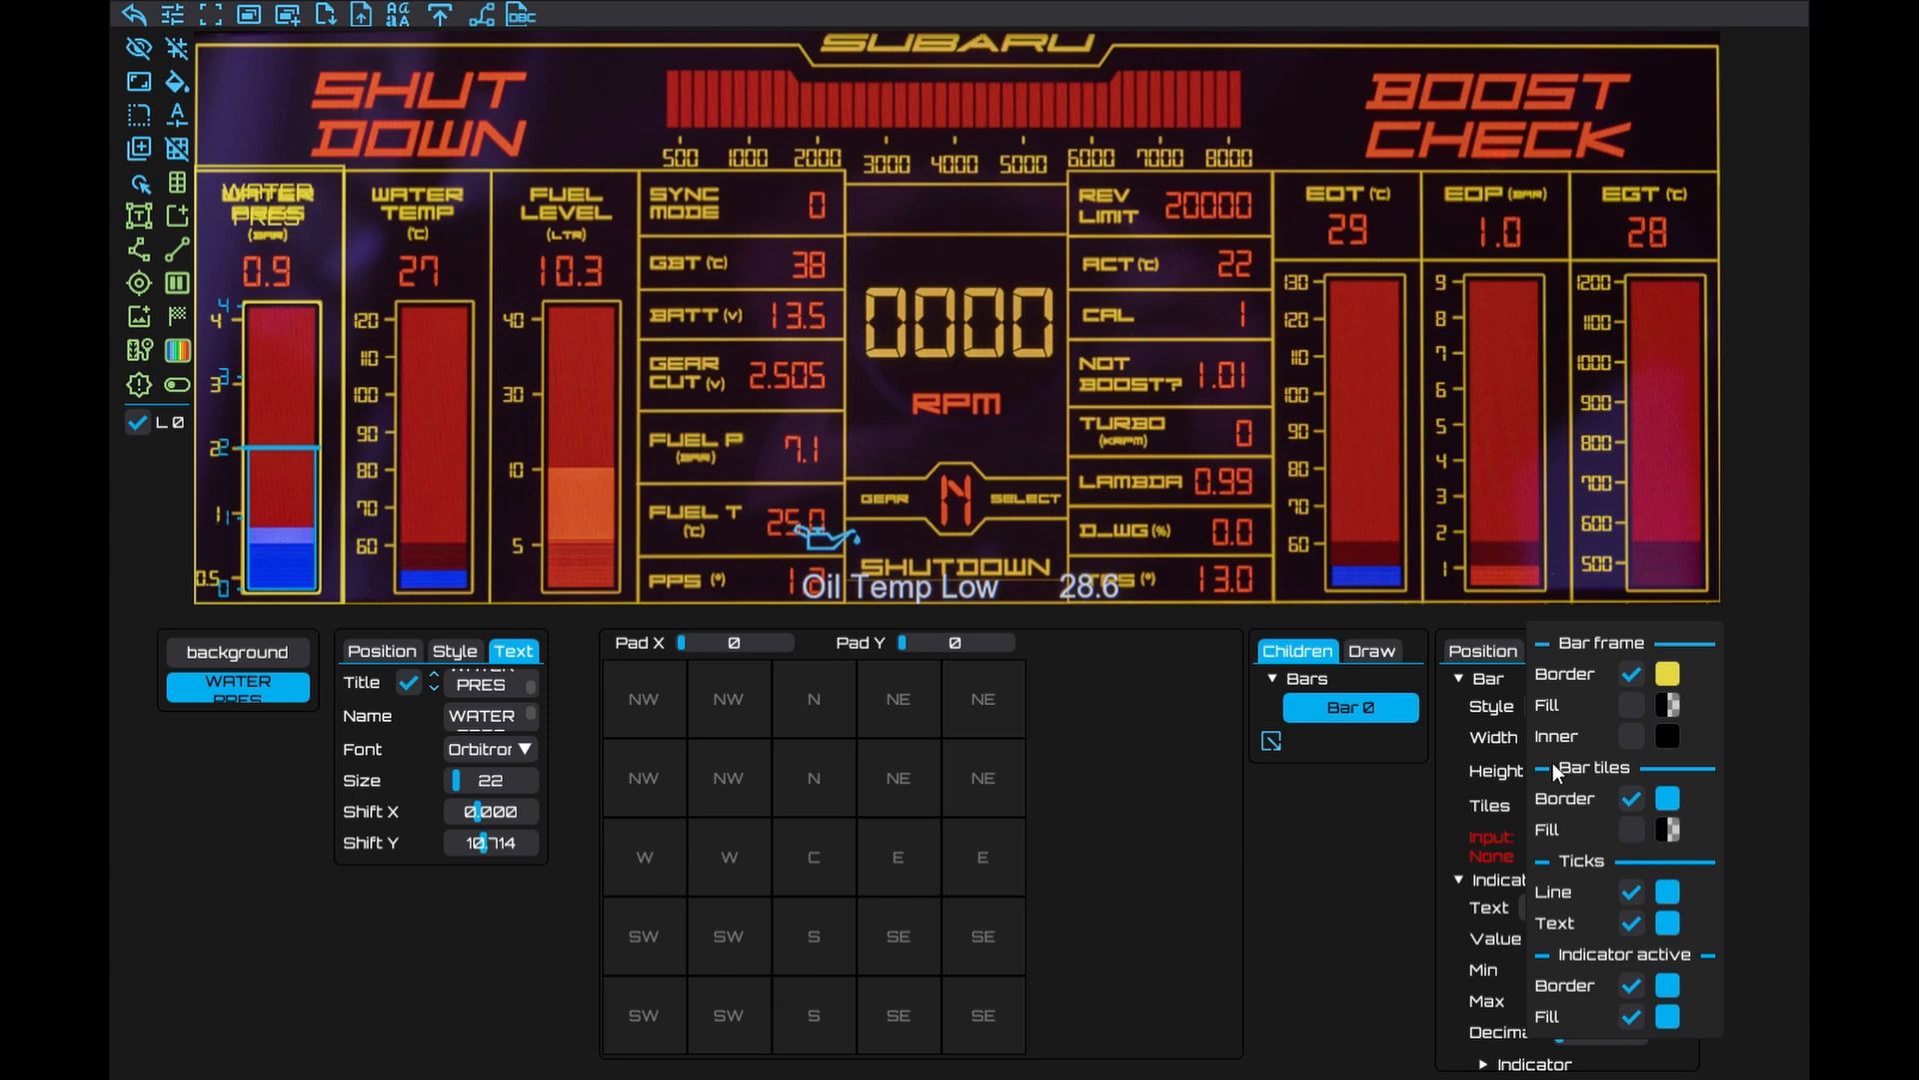
Enable the bar frame's fill and color it dark red with #A41C16
left_click(1631, 705)
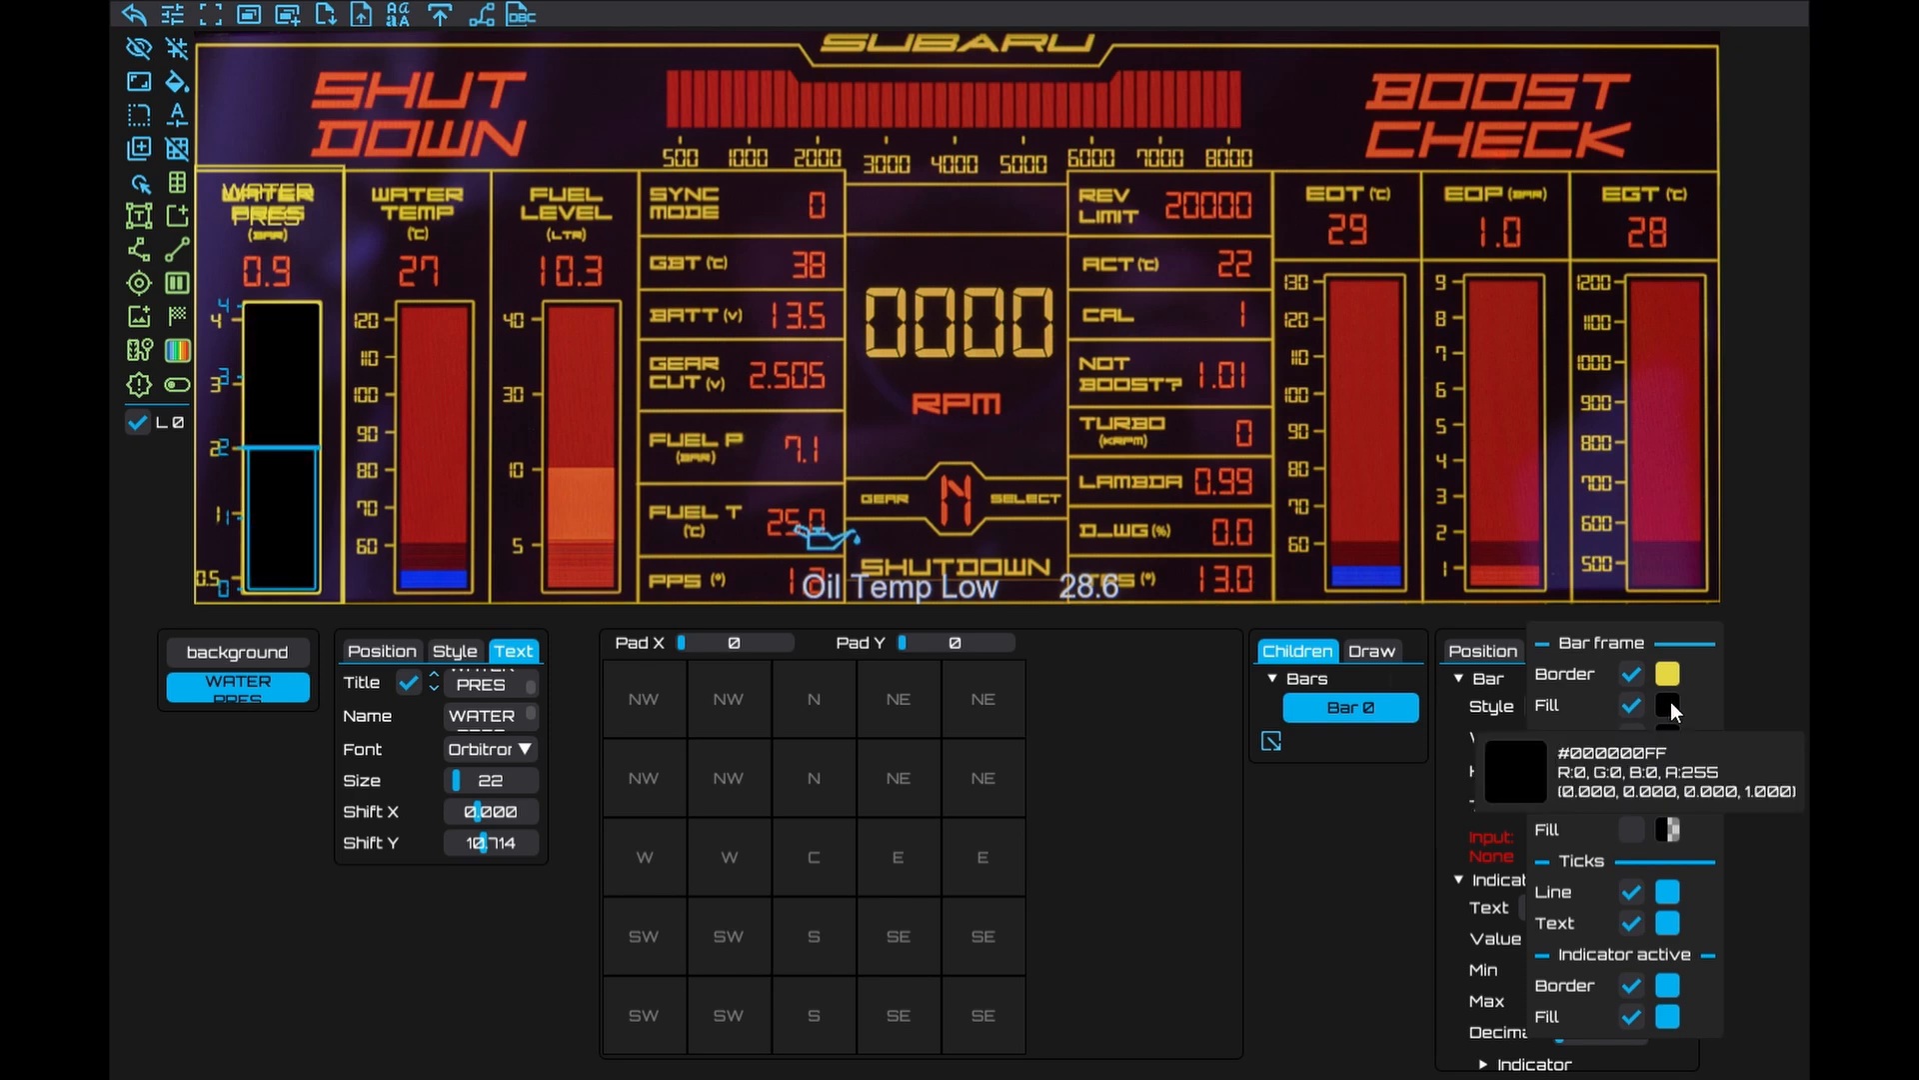
left_click(1668, 704)
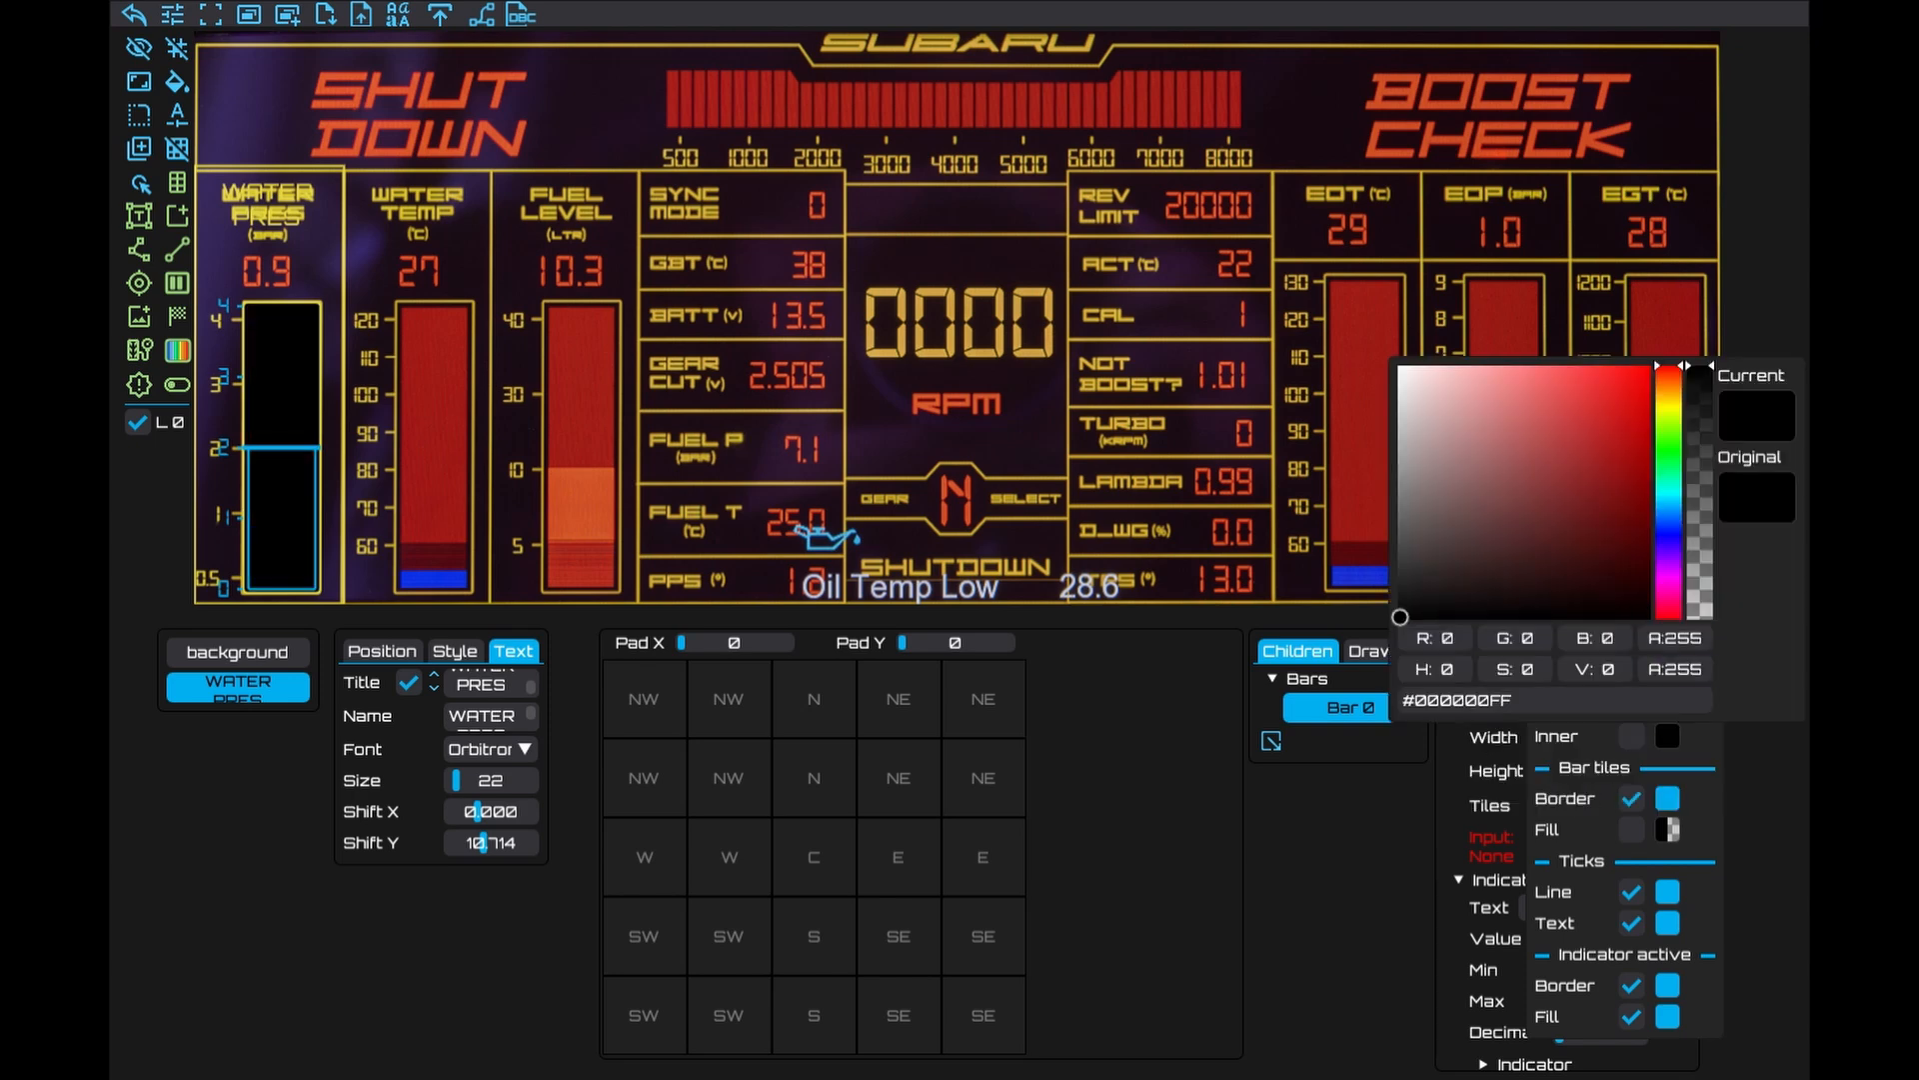
left_click_drag(1544, 703, 1290, 703)
type("#A41C16")
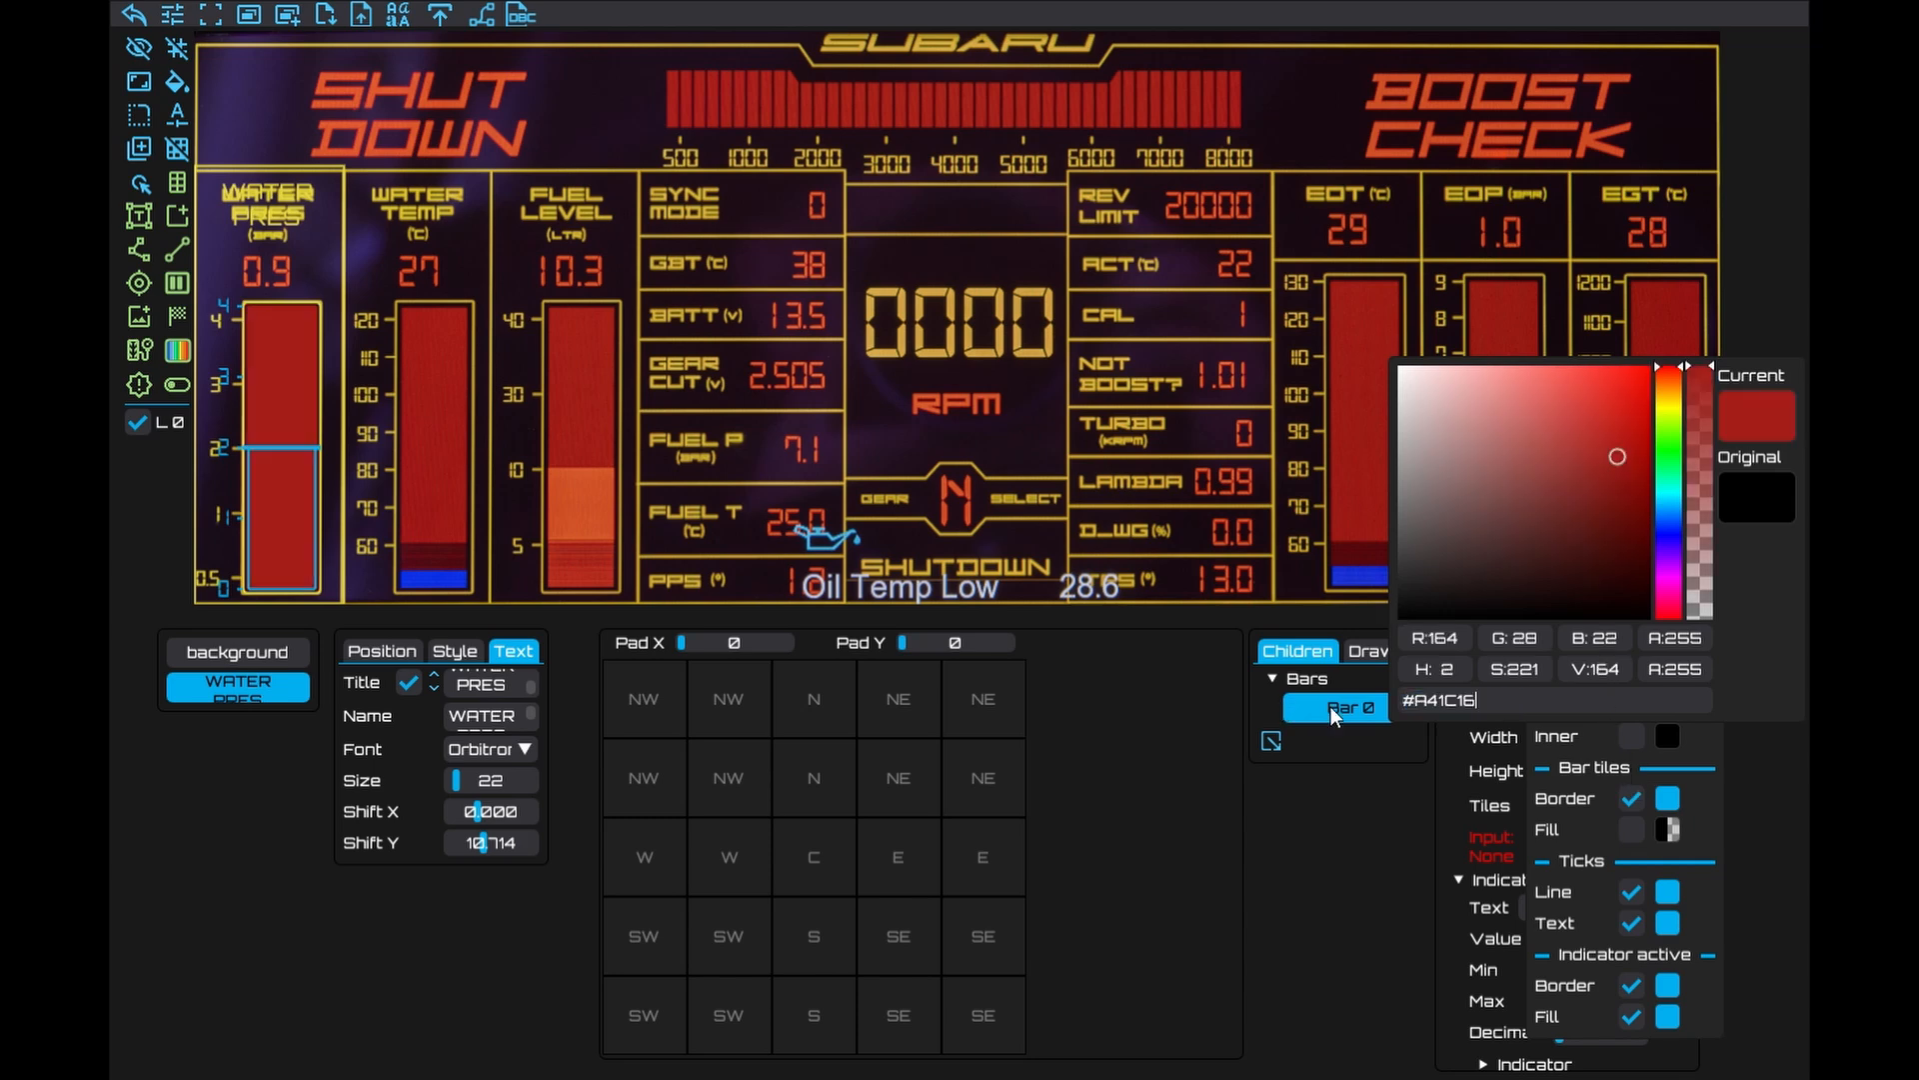
left_click(1580, 778)
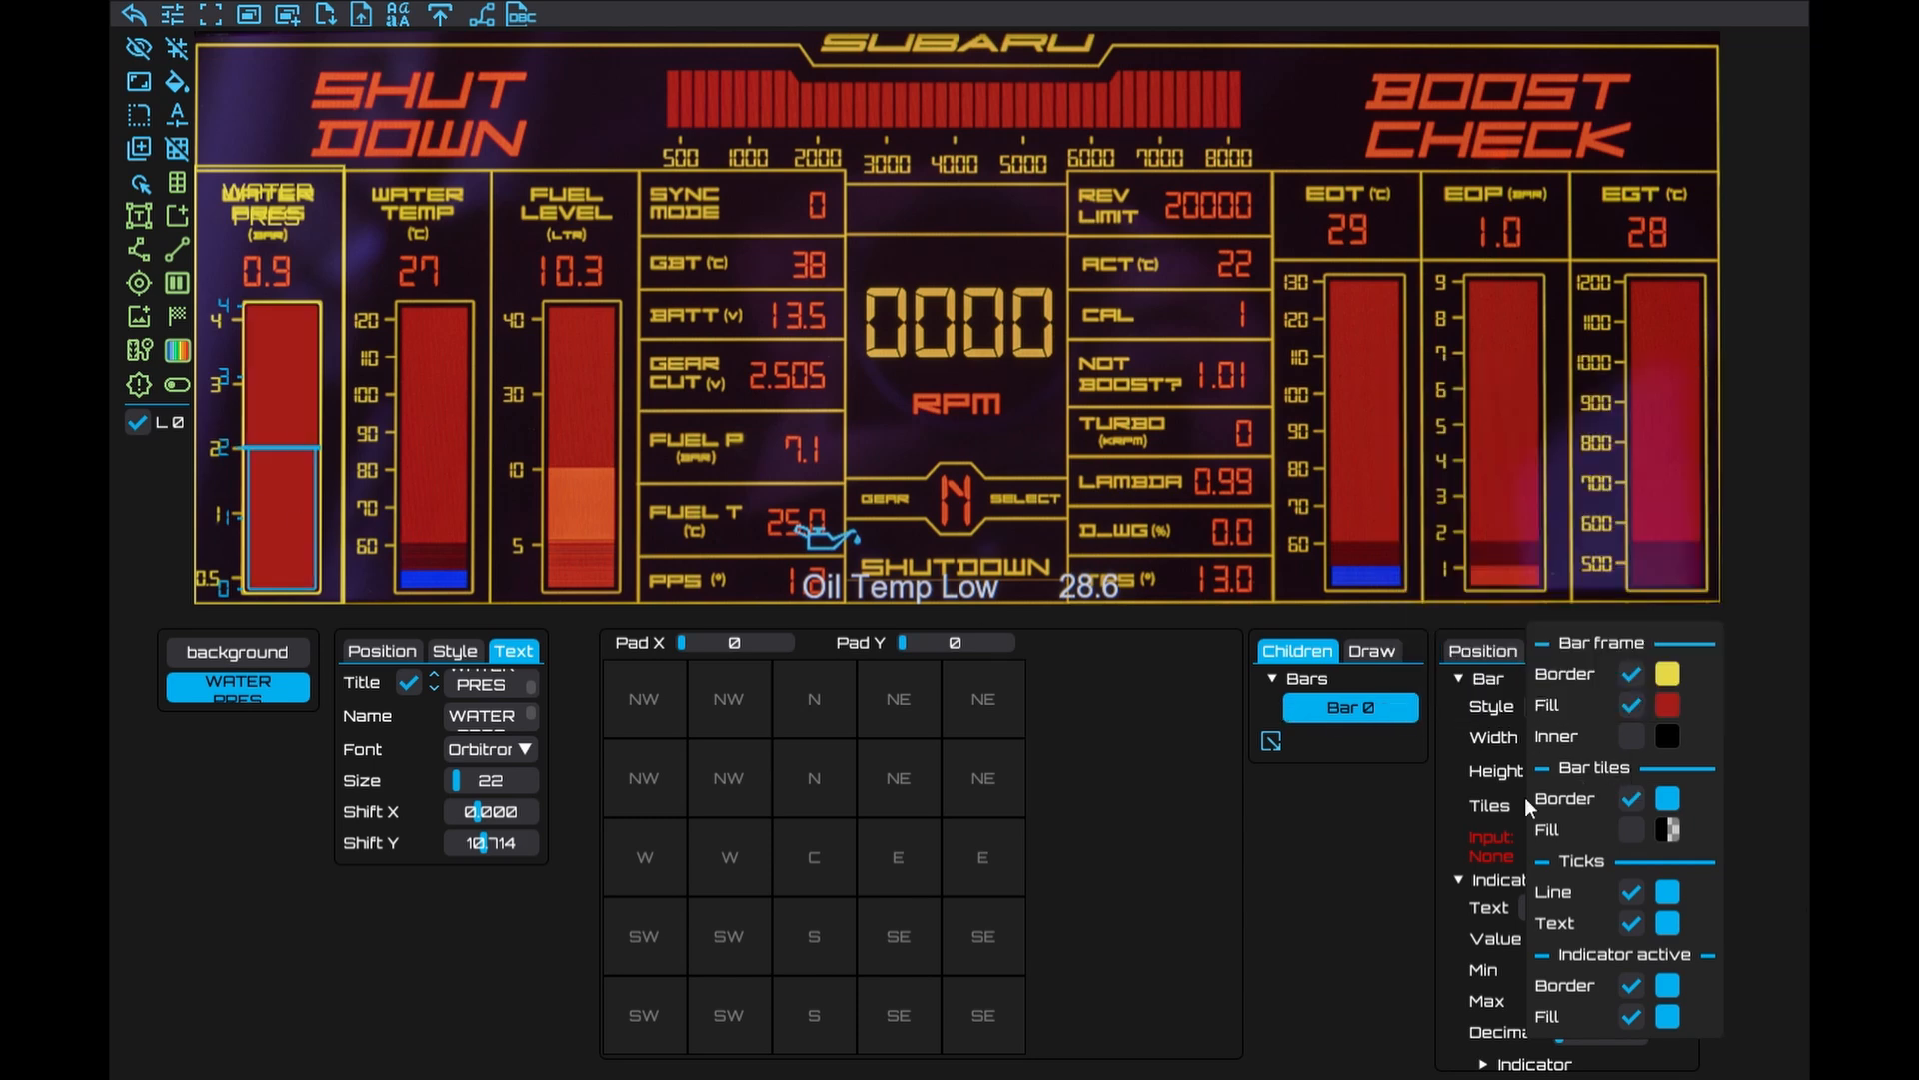
Color the bar tiles' border blue (#0012F0) and give the tiles a blue fill (#2600FB)
left_click(1667, 799)
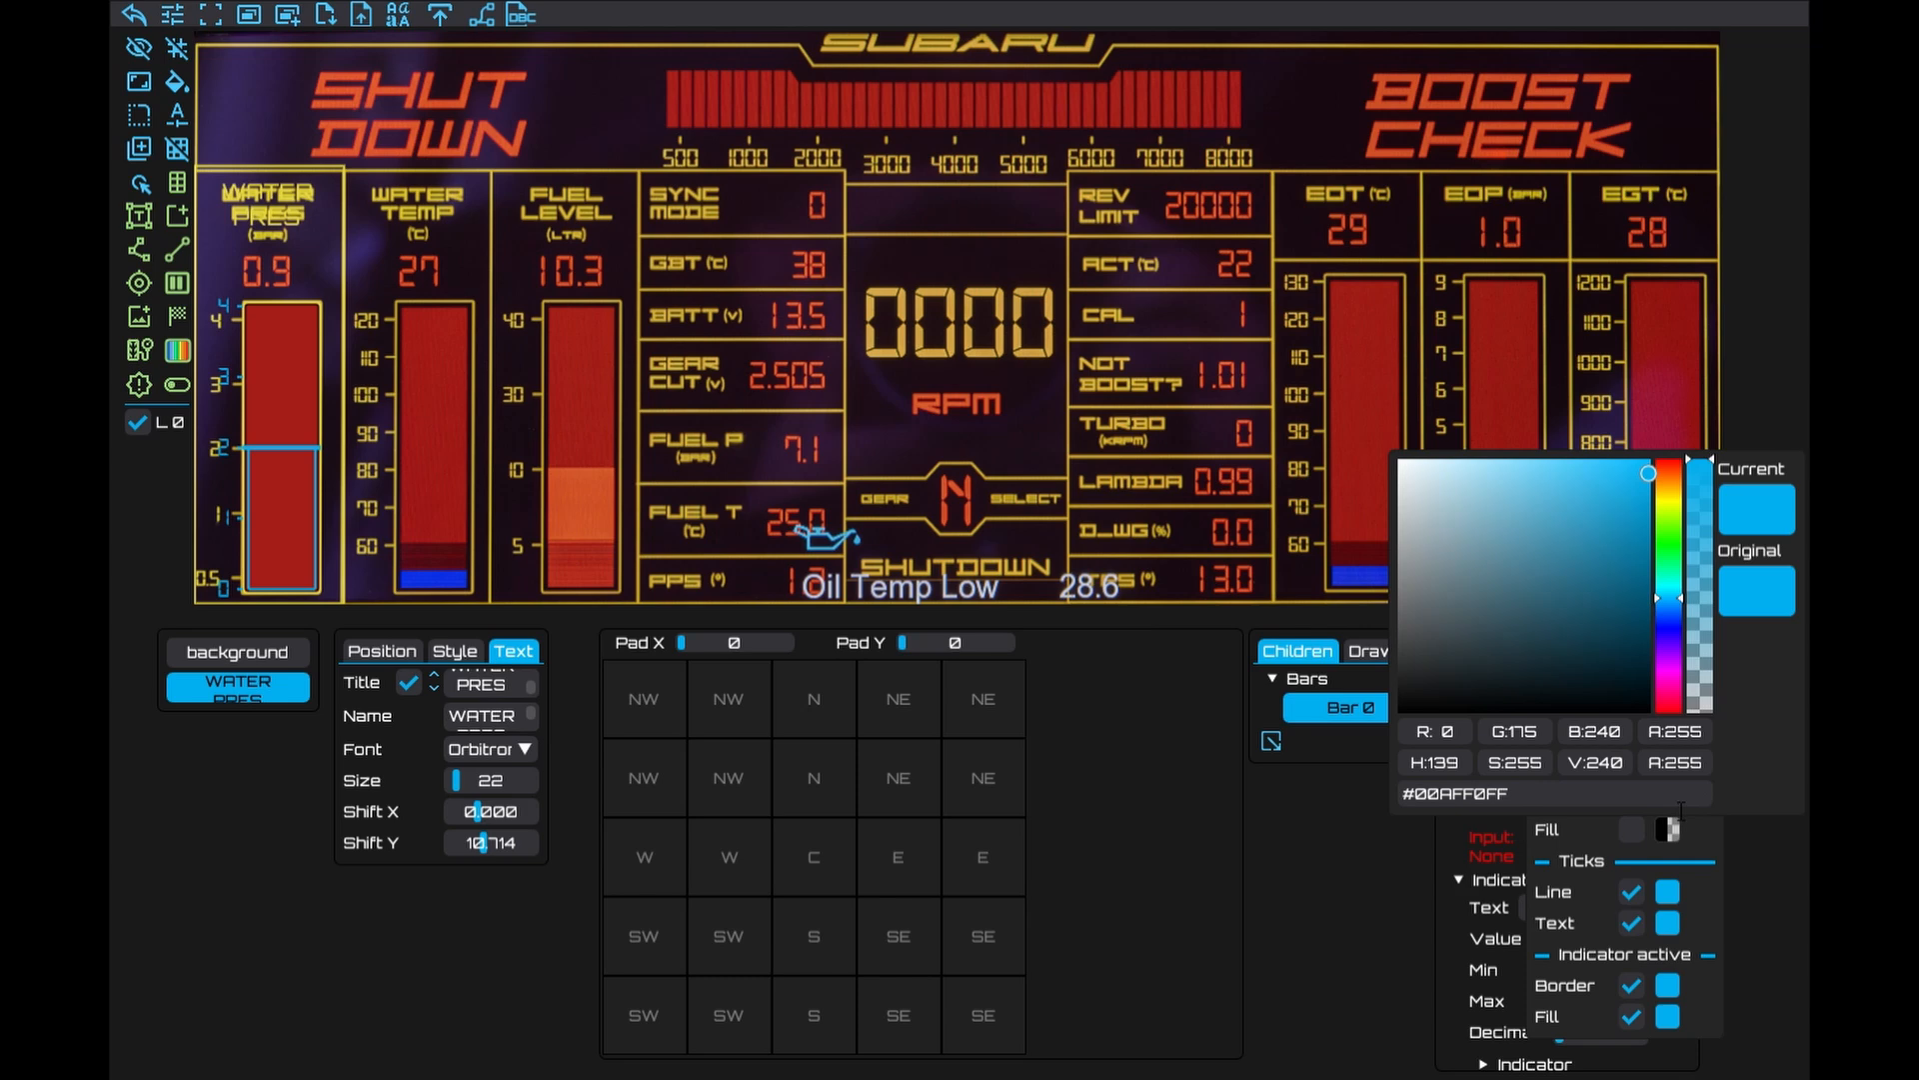
left_click_drag(1663, 619, 1669, 626)
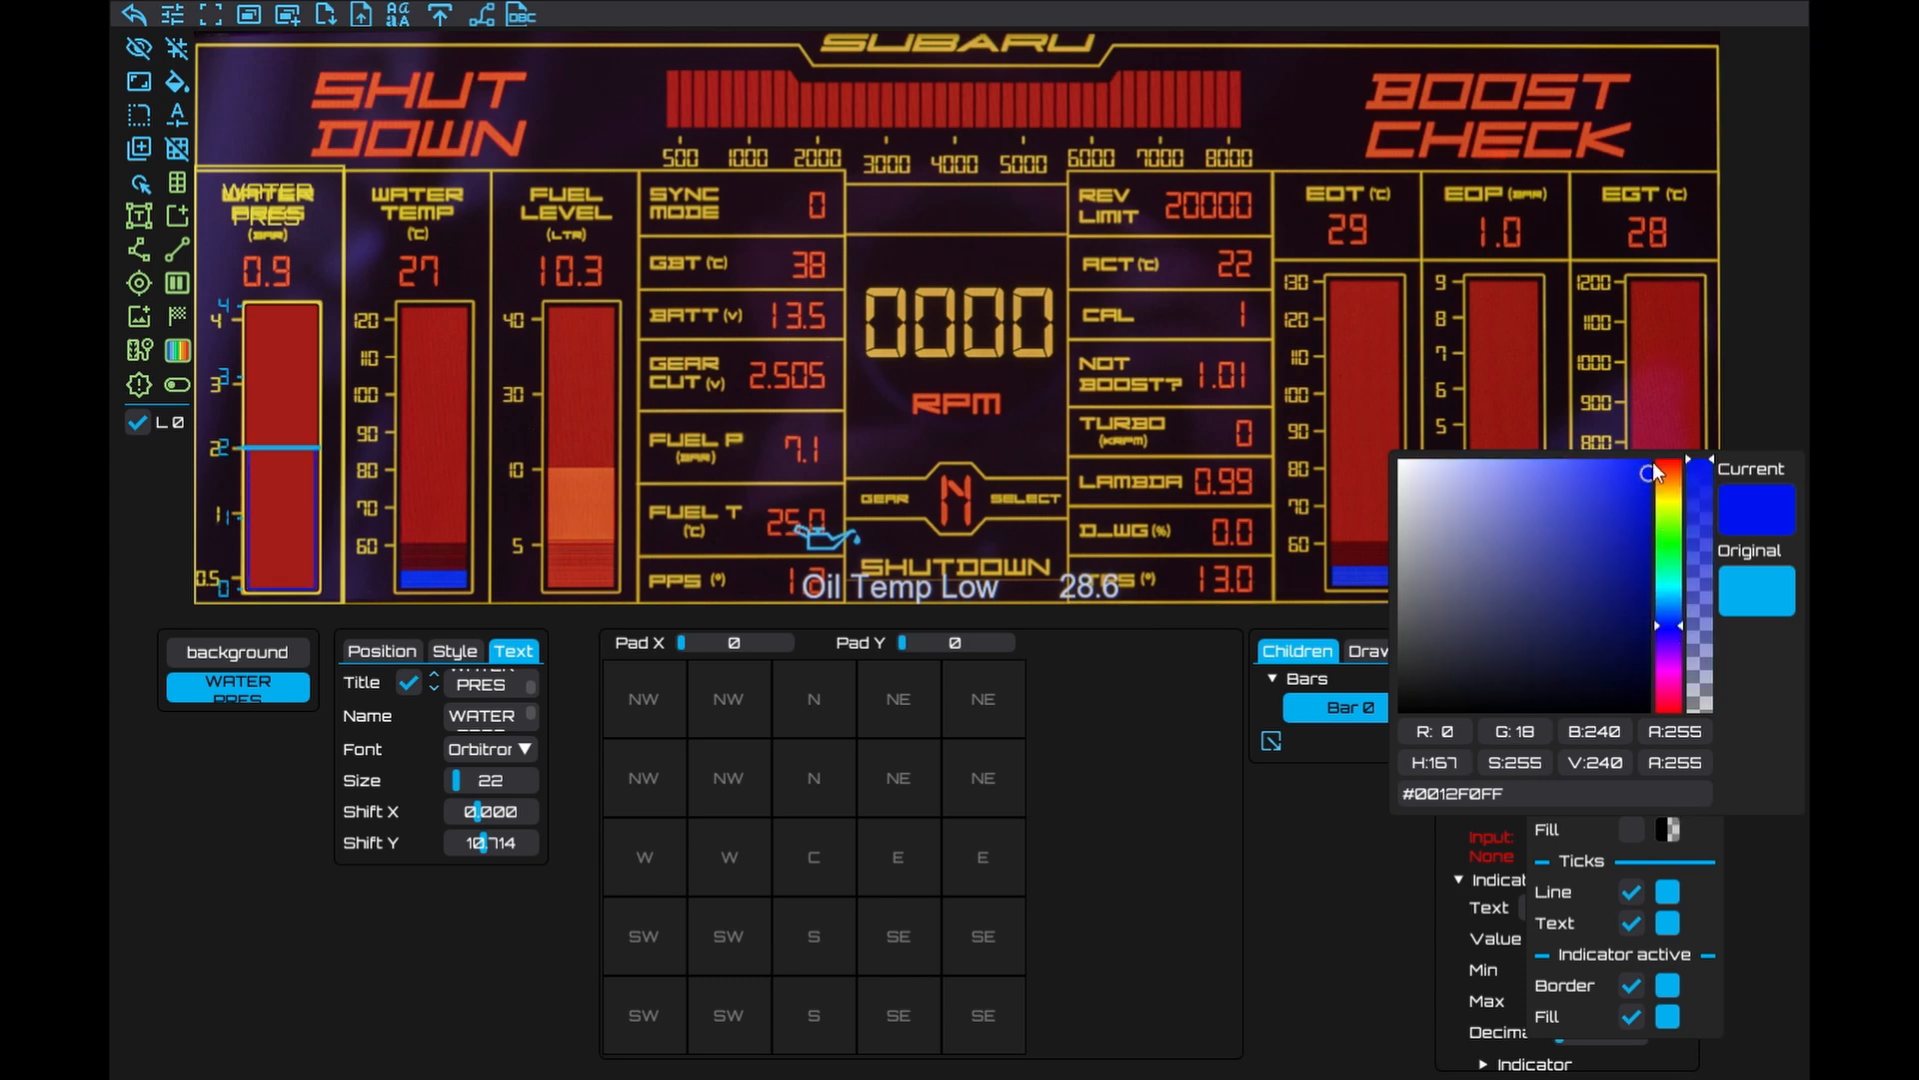
left_click(1593, 853)
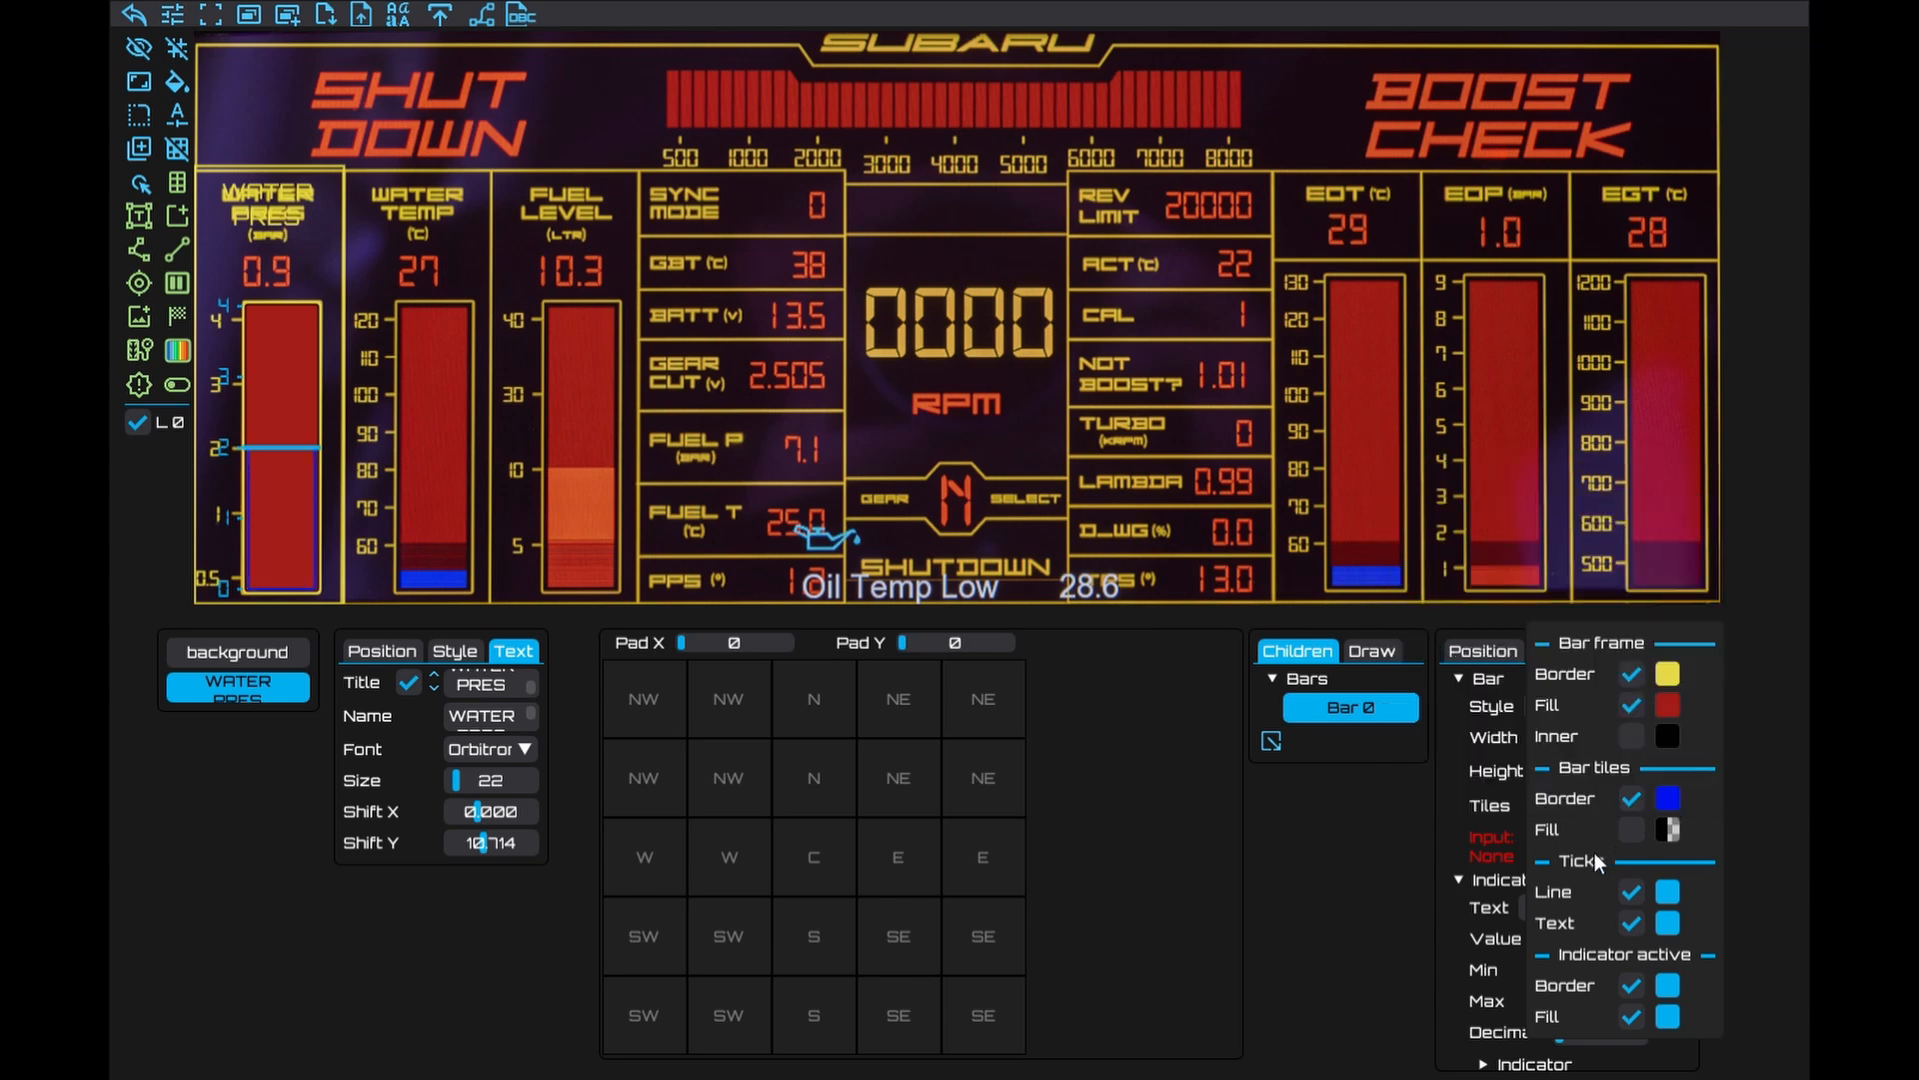
left_click(1666, 830)
left_click_drag(1668, 649, 1668, 664)
left_click_drag(1634, 564, 1648, 493)
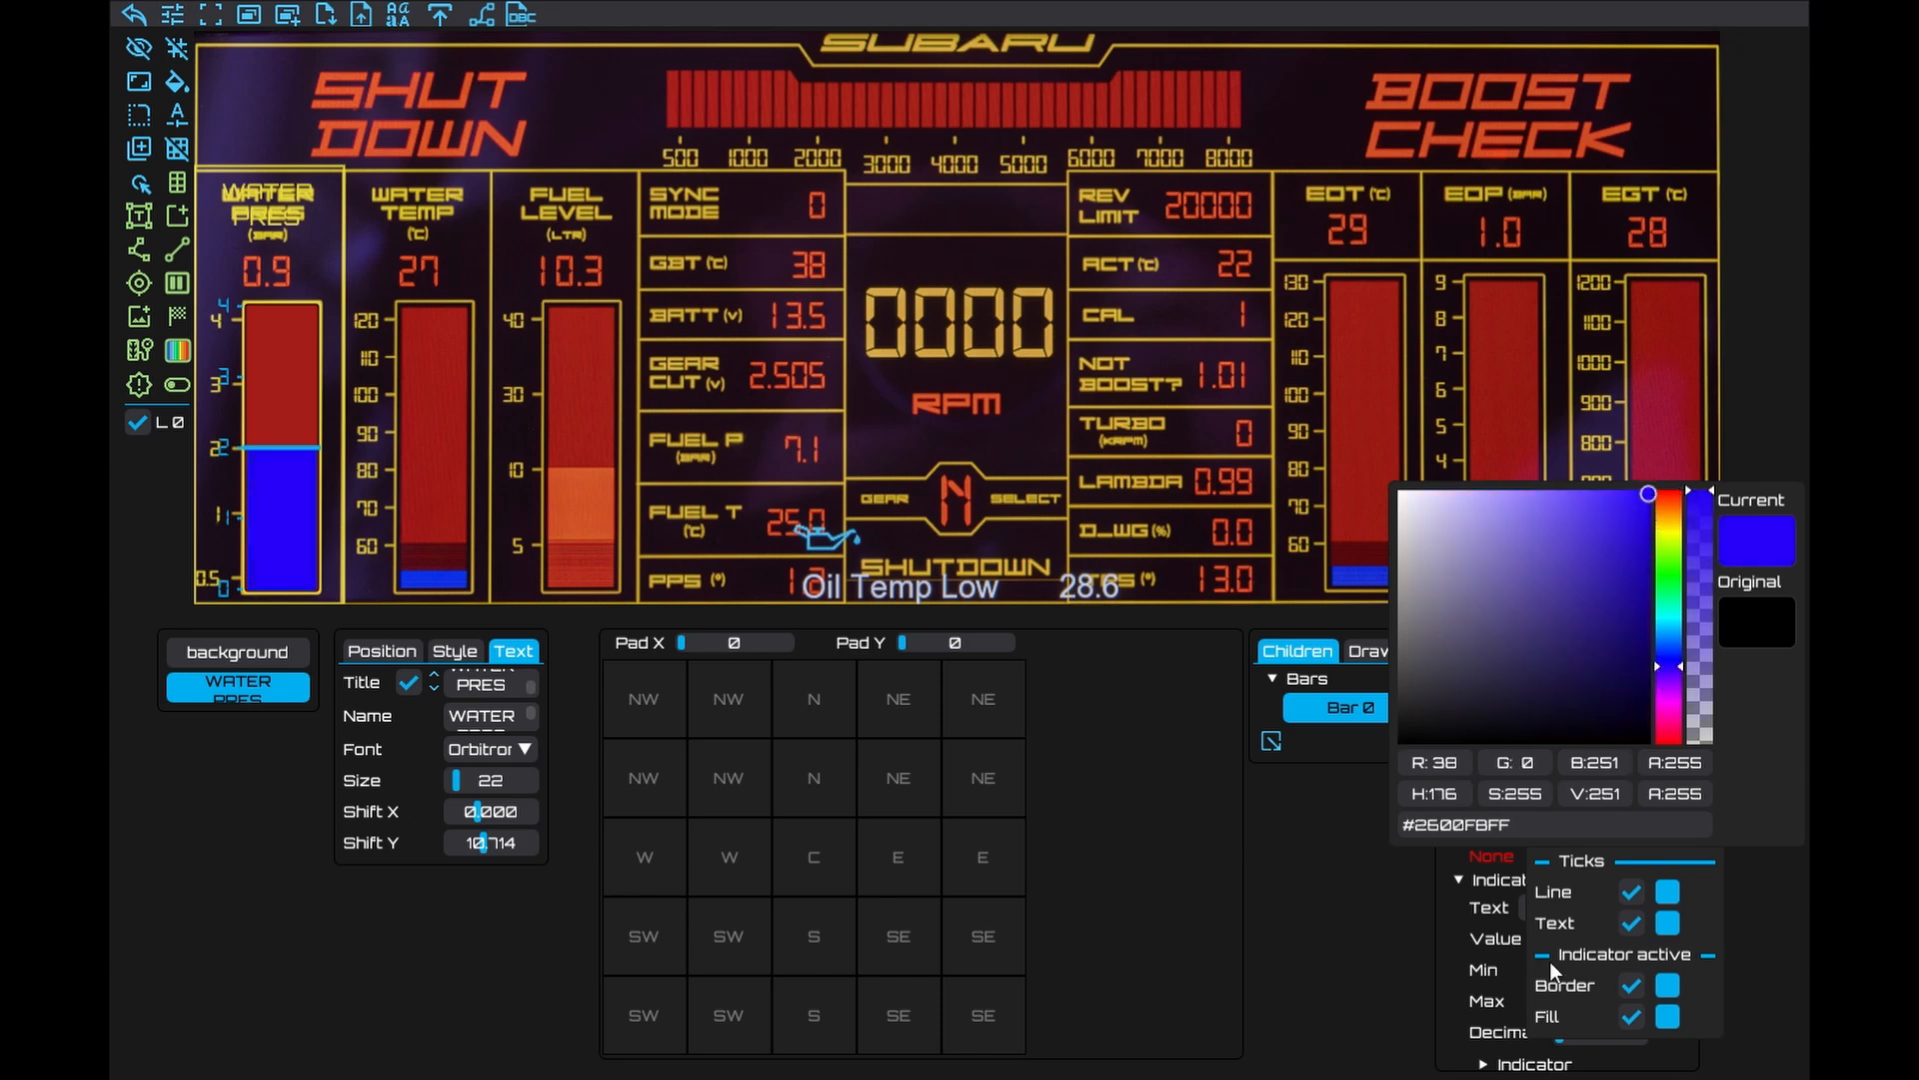
left_click(1550, 978)
Color both the tick lines and the tick text yellow with #E5D745
left_click(1665, 893)
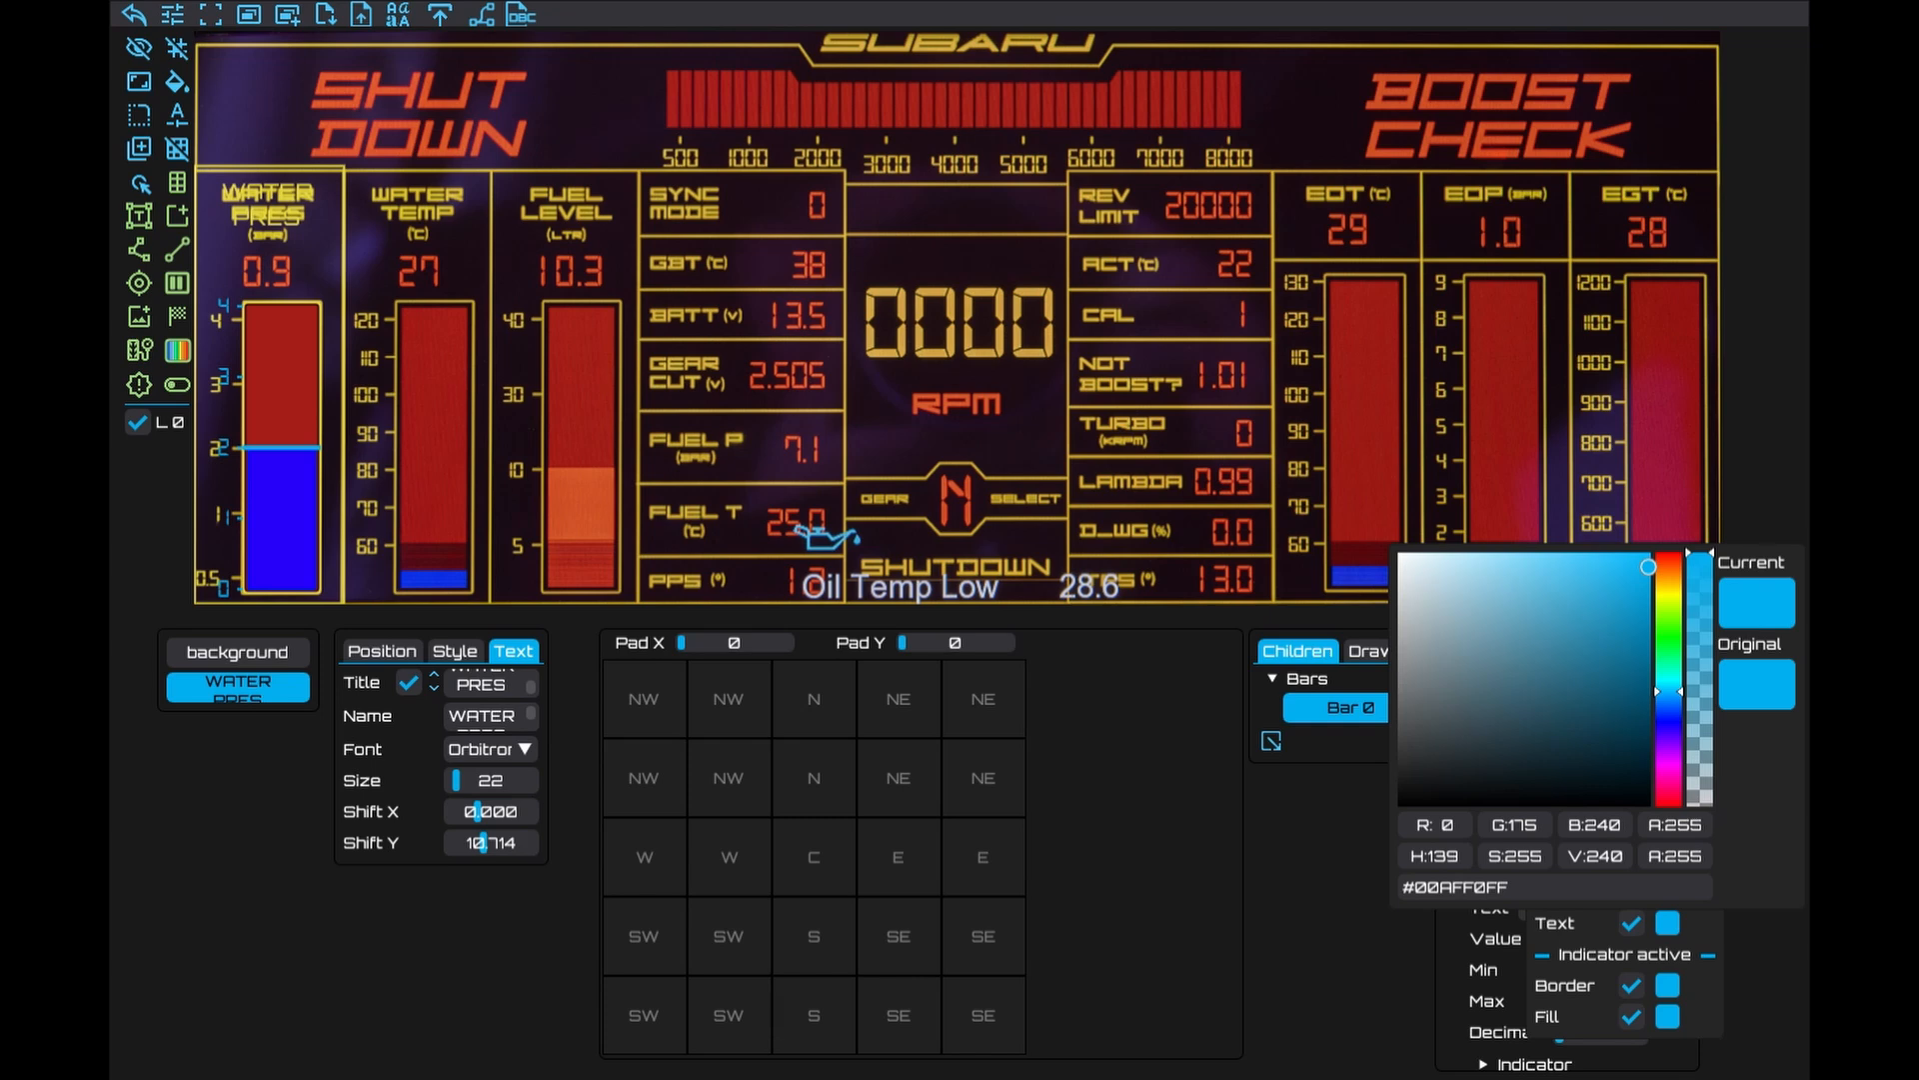
left_click_drag(1558, 895, 1403, 901)
type("#E5D745")
left_click(1599, 938)
left_click(1664, 925)
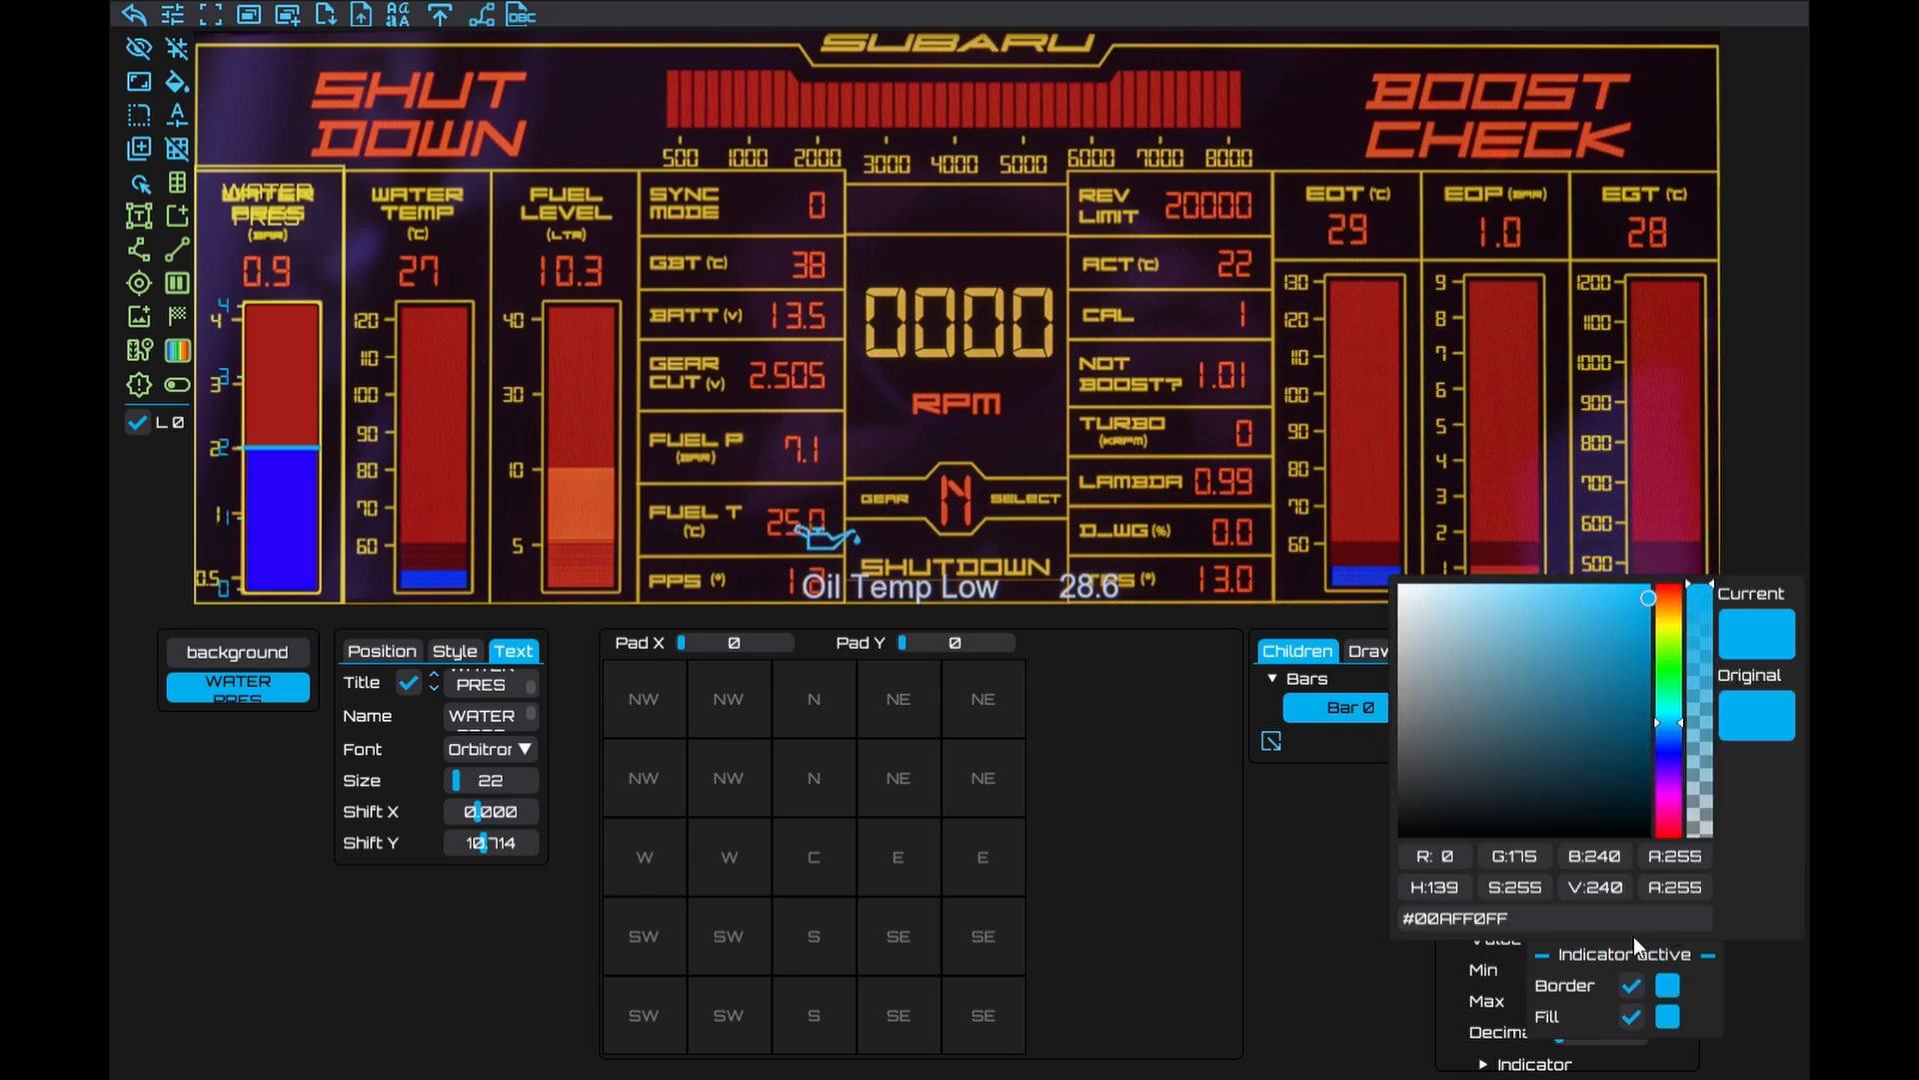
left_click_drag(1567, 928, 1349, 921)
type("#E5D745")
left_click(1551, 964)
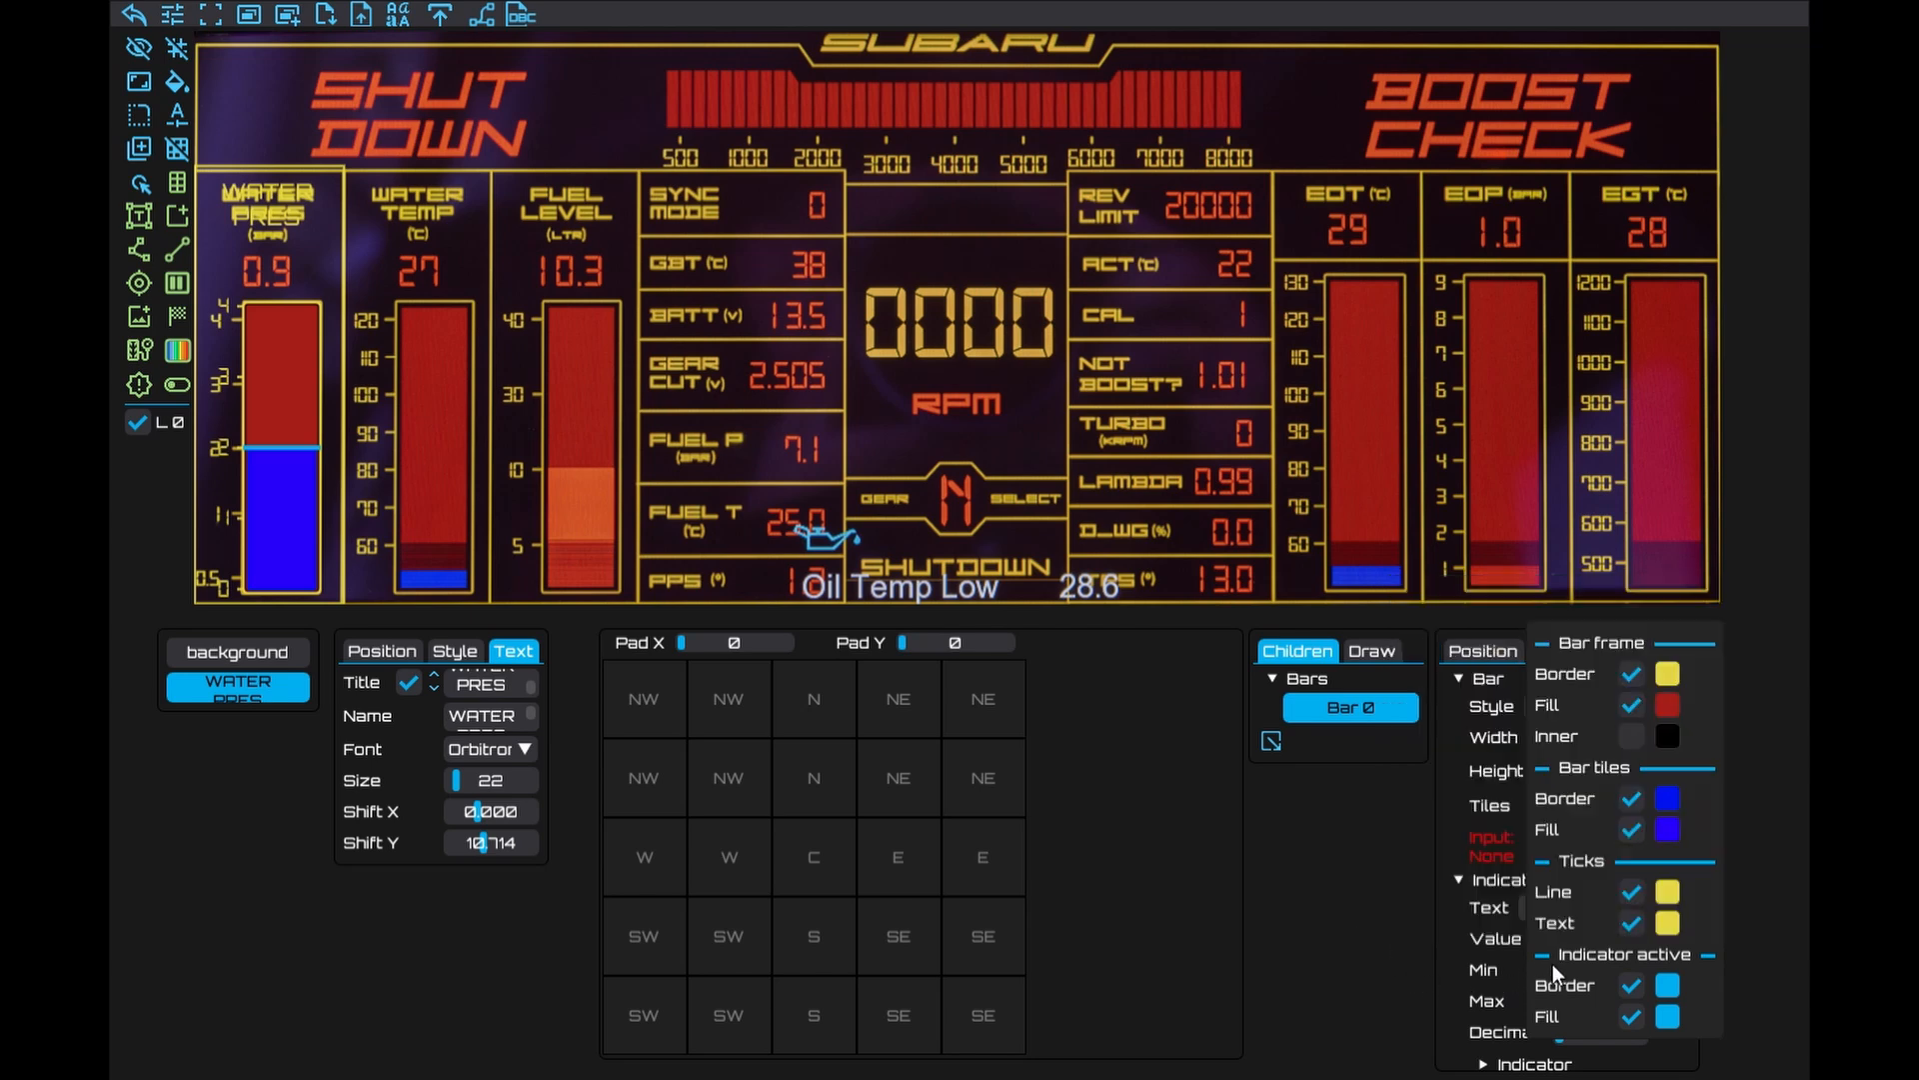
left_click(1347, 926)
Lower the bar's preview value to about 1.02 and set its slider indicator's thickness to 10
scroll(1444, 836, "down", 2)
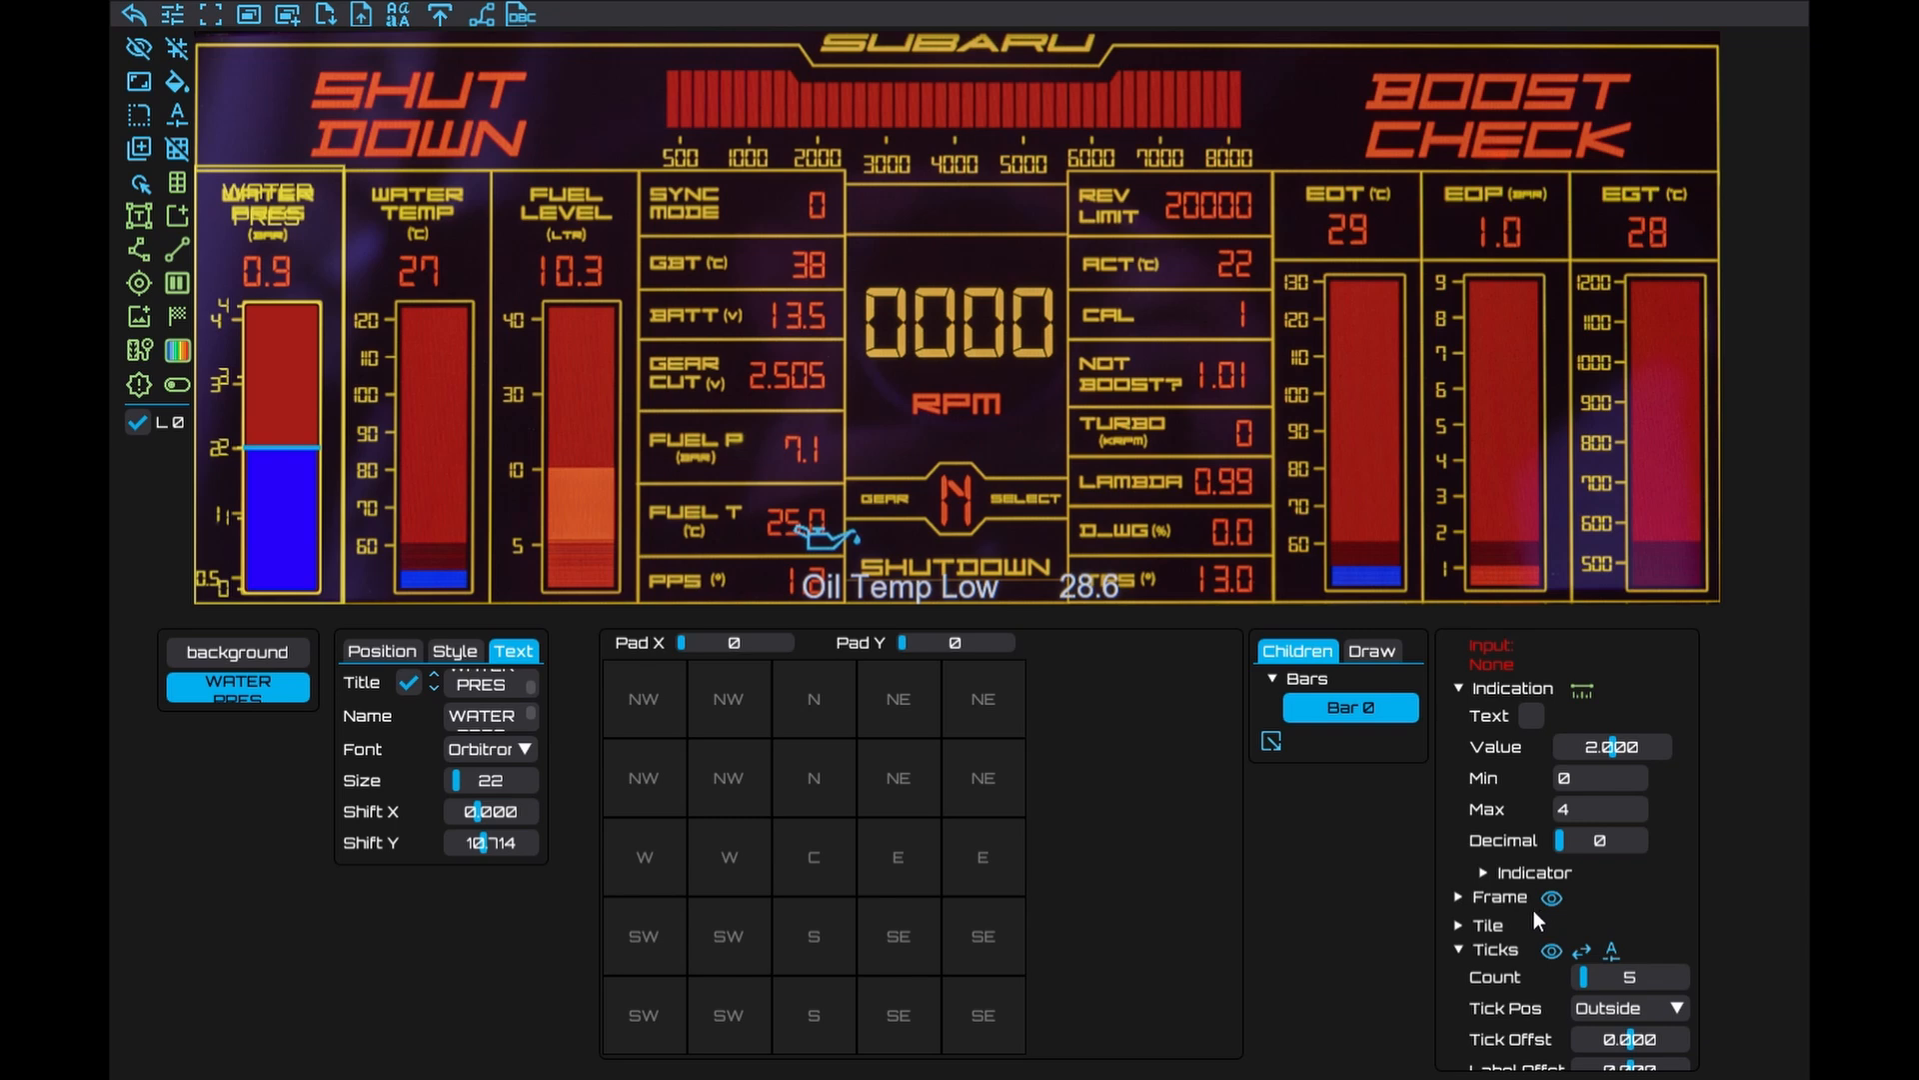
left_click(1533, 872)
left_click_drag(1635, 752, 1556, 757)
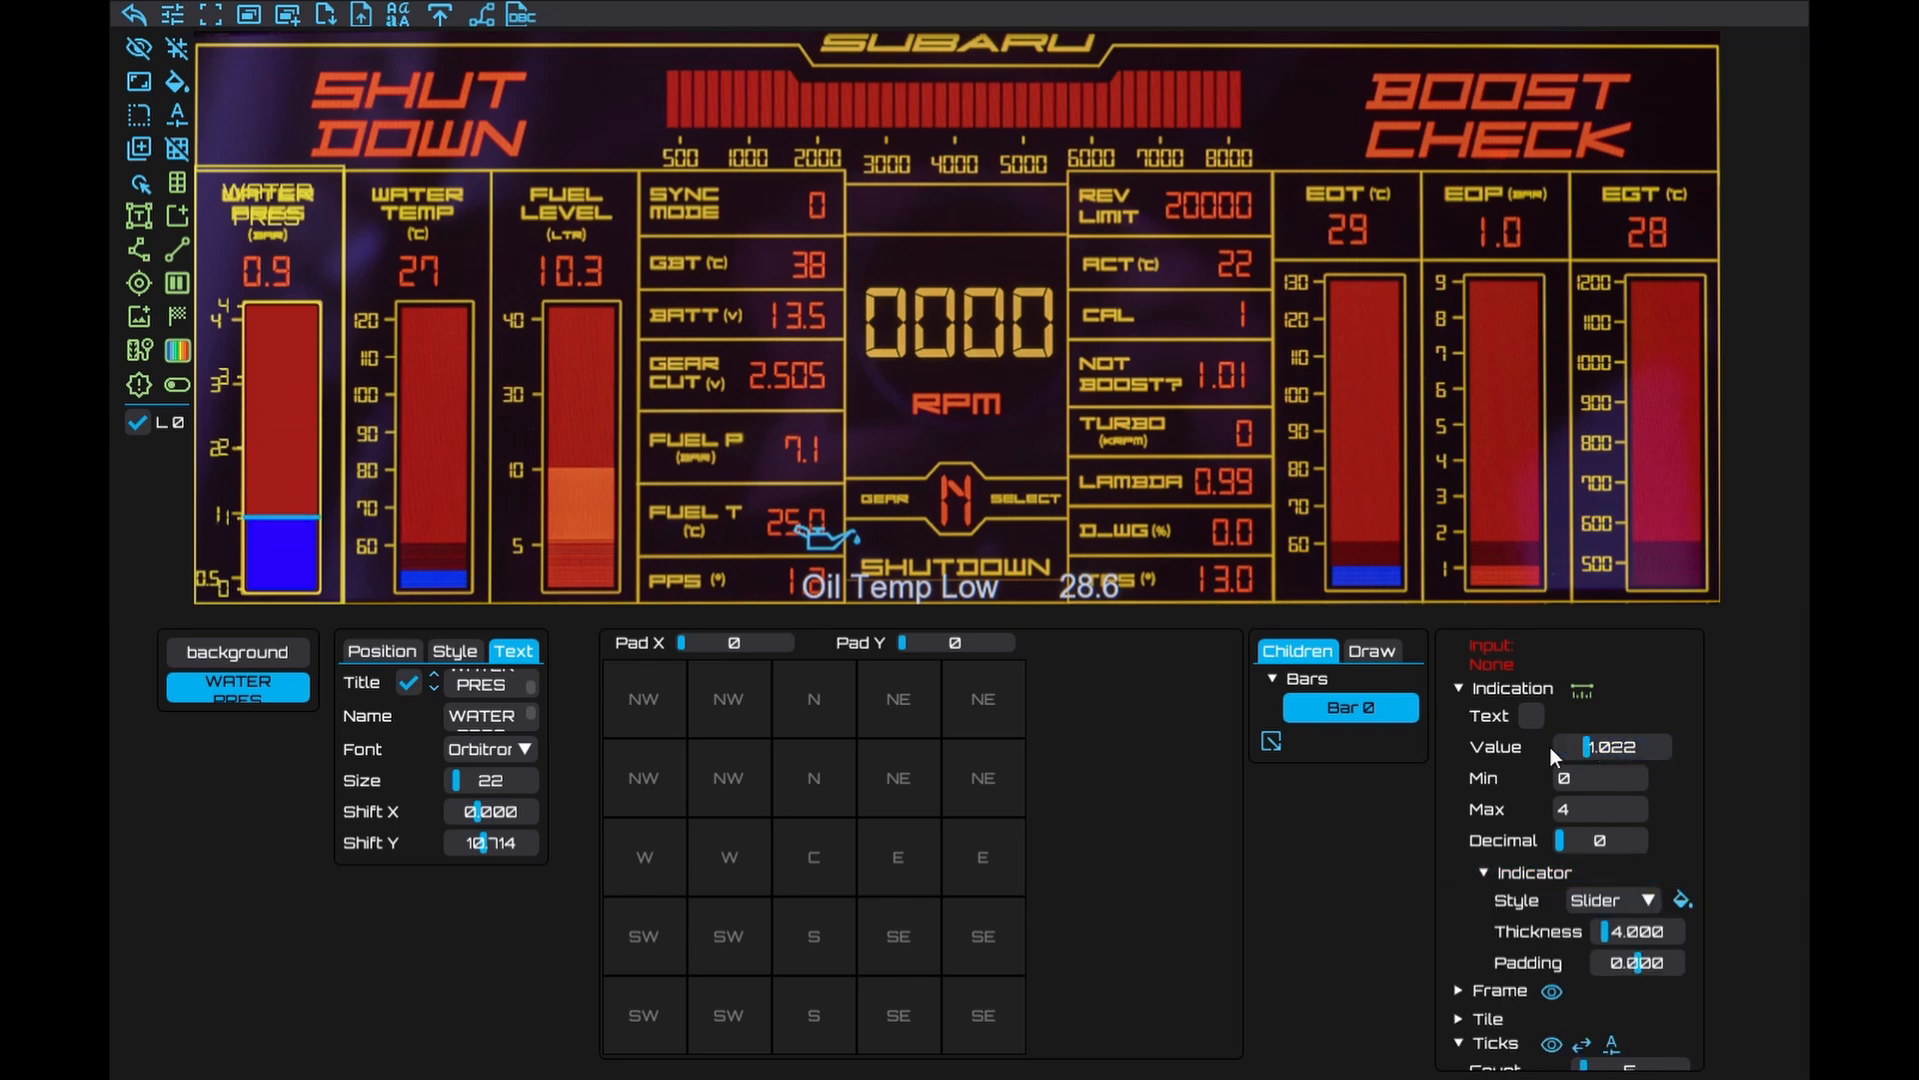
double_click(1625, 933)
type("10")
left_click(1635, 970)
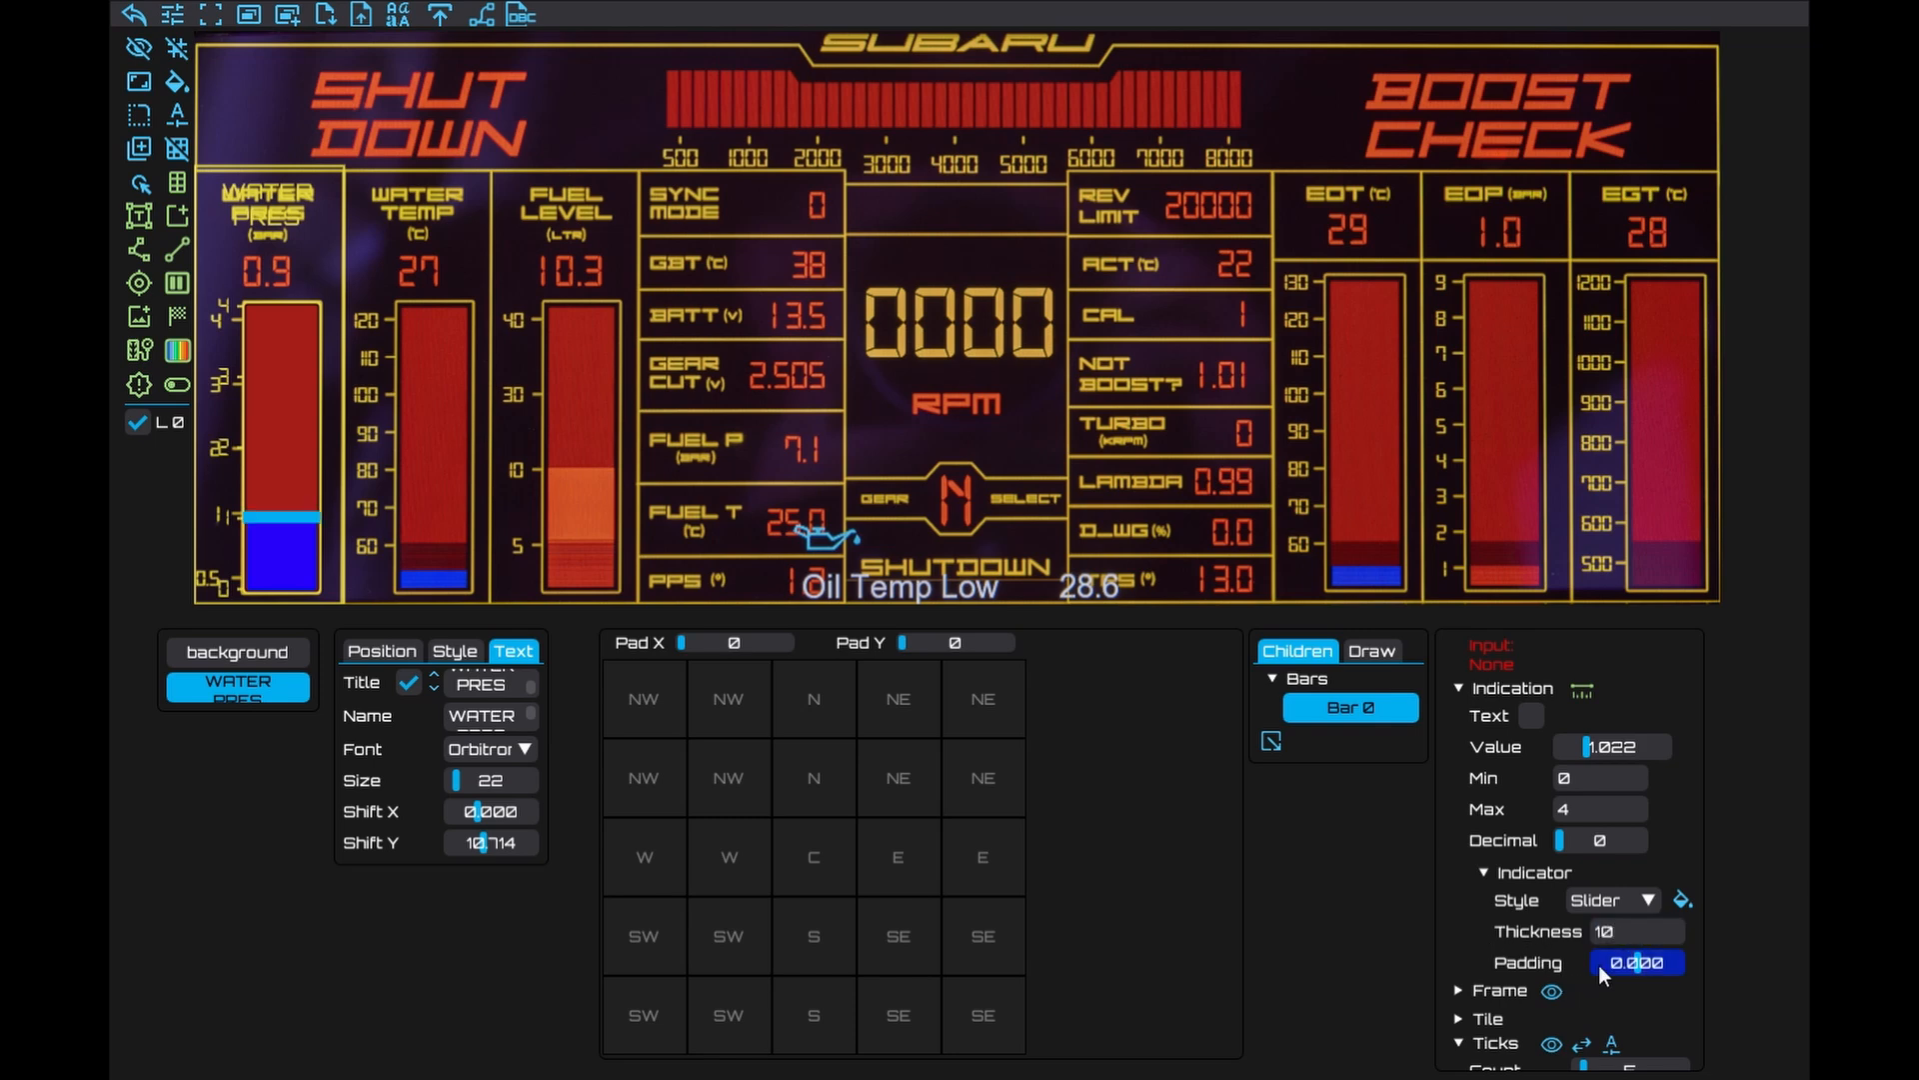
Set the slider indicator's padding to 3
left_click_drag(1640, 977, 1645, 980)
double_click(1661, 976)
type("3")
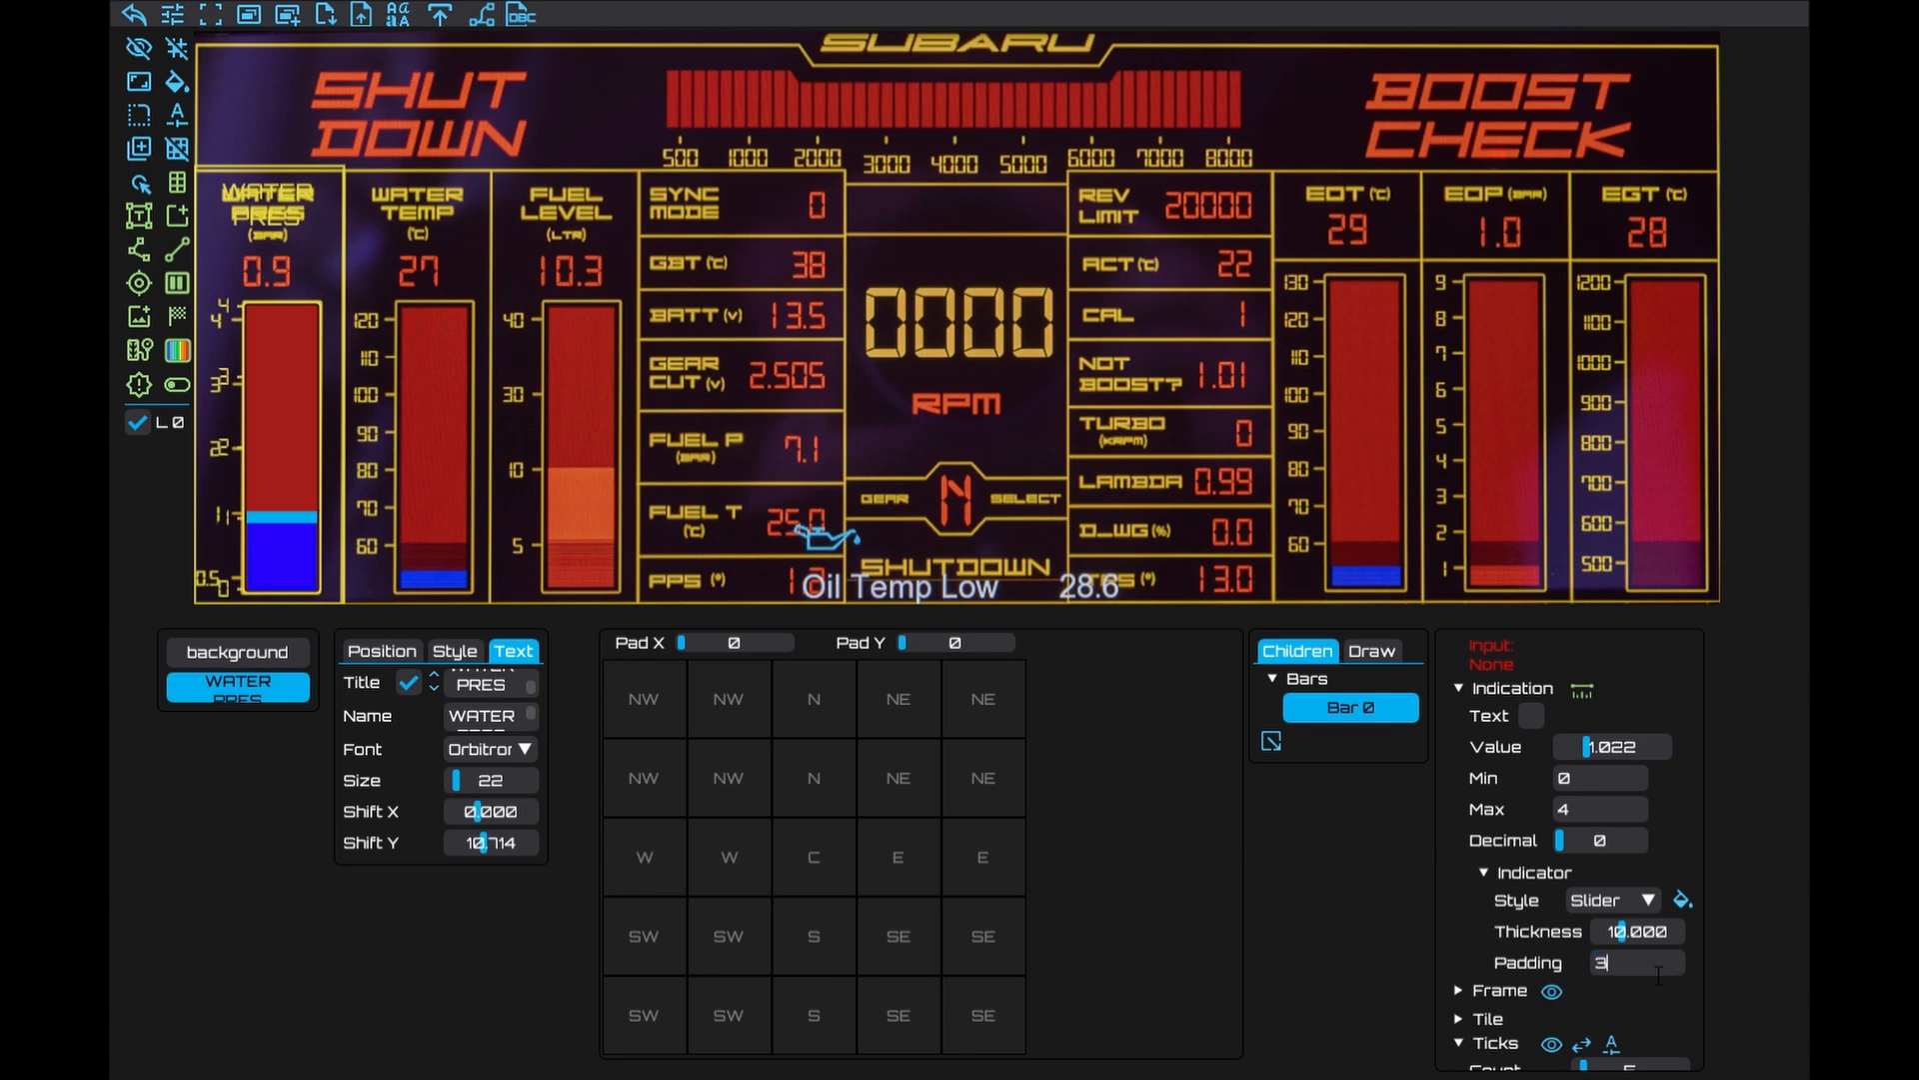
Set the thickness of the WATER PRES bar's inner frame to 2
key("Return")
left_click(1536, 690)
left_click(1495, 718)
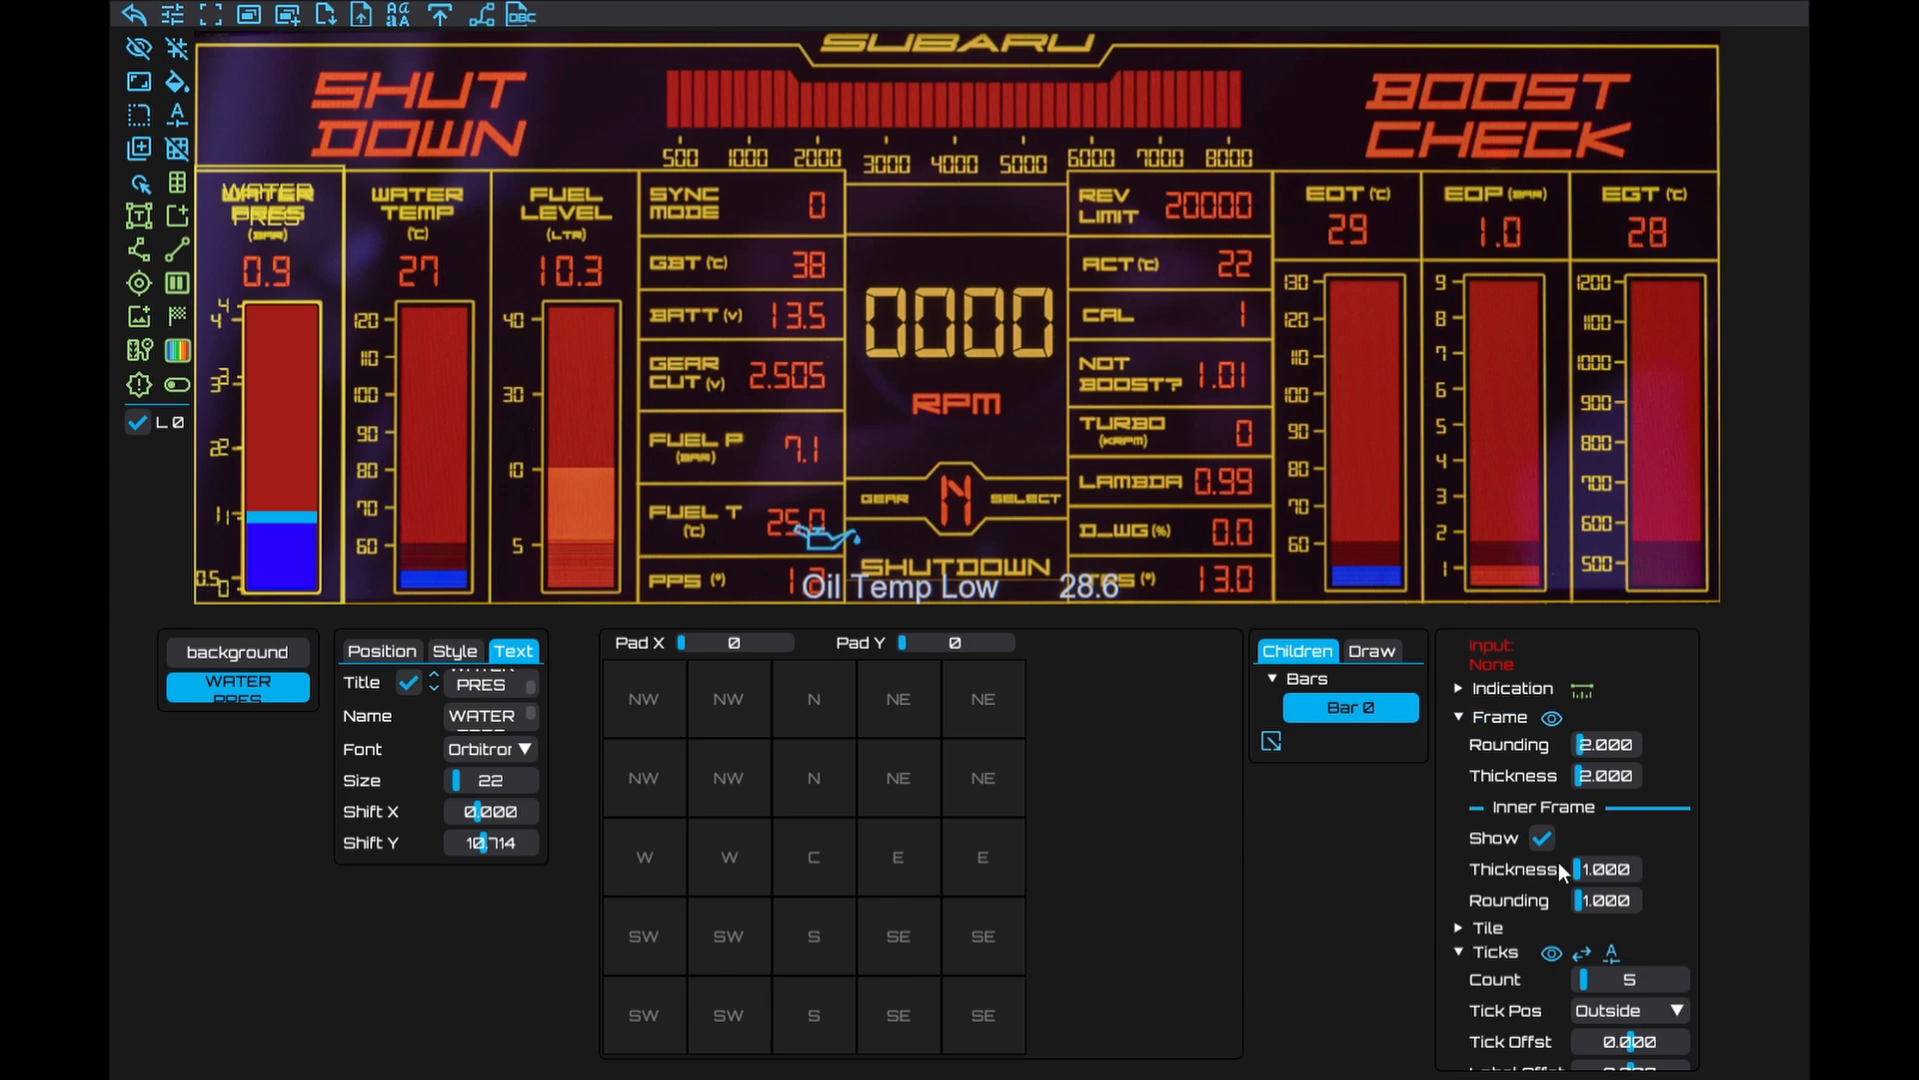
double_click(1601, 872)
type("3")
left_click_drag(1617, 877, 1551, 876)
type("2")
key("Return")
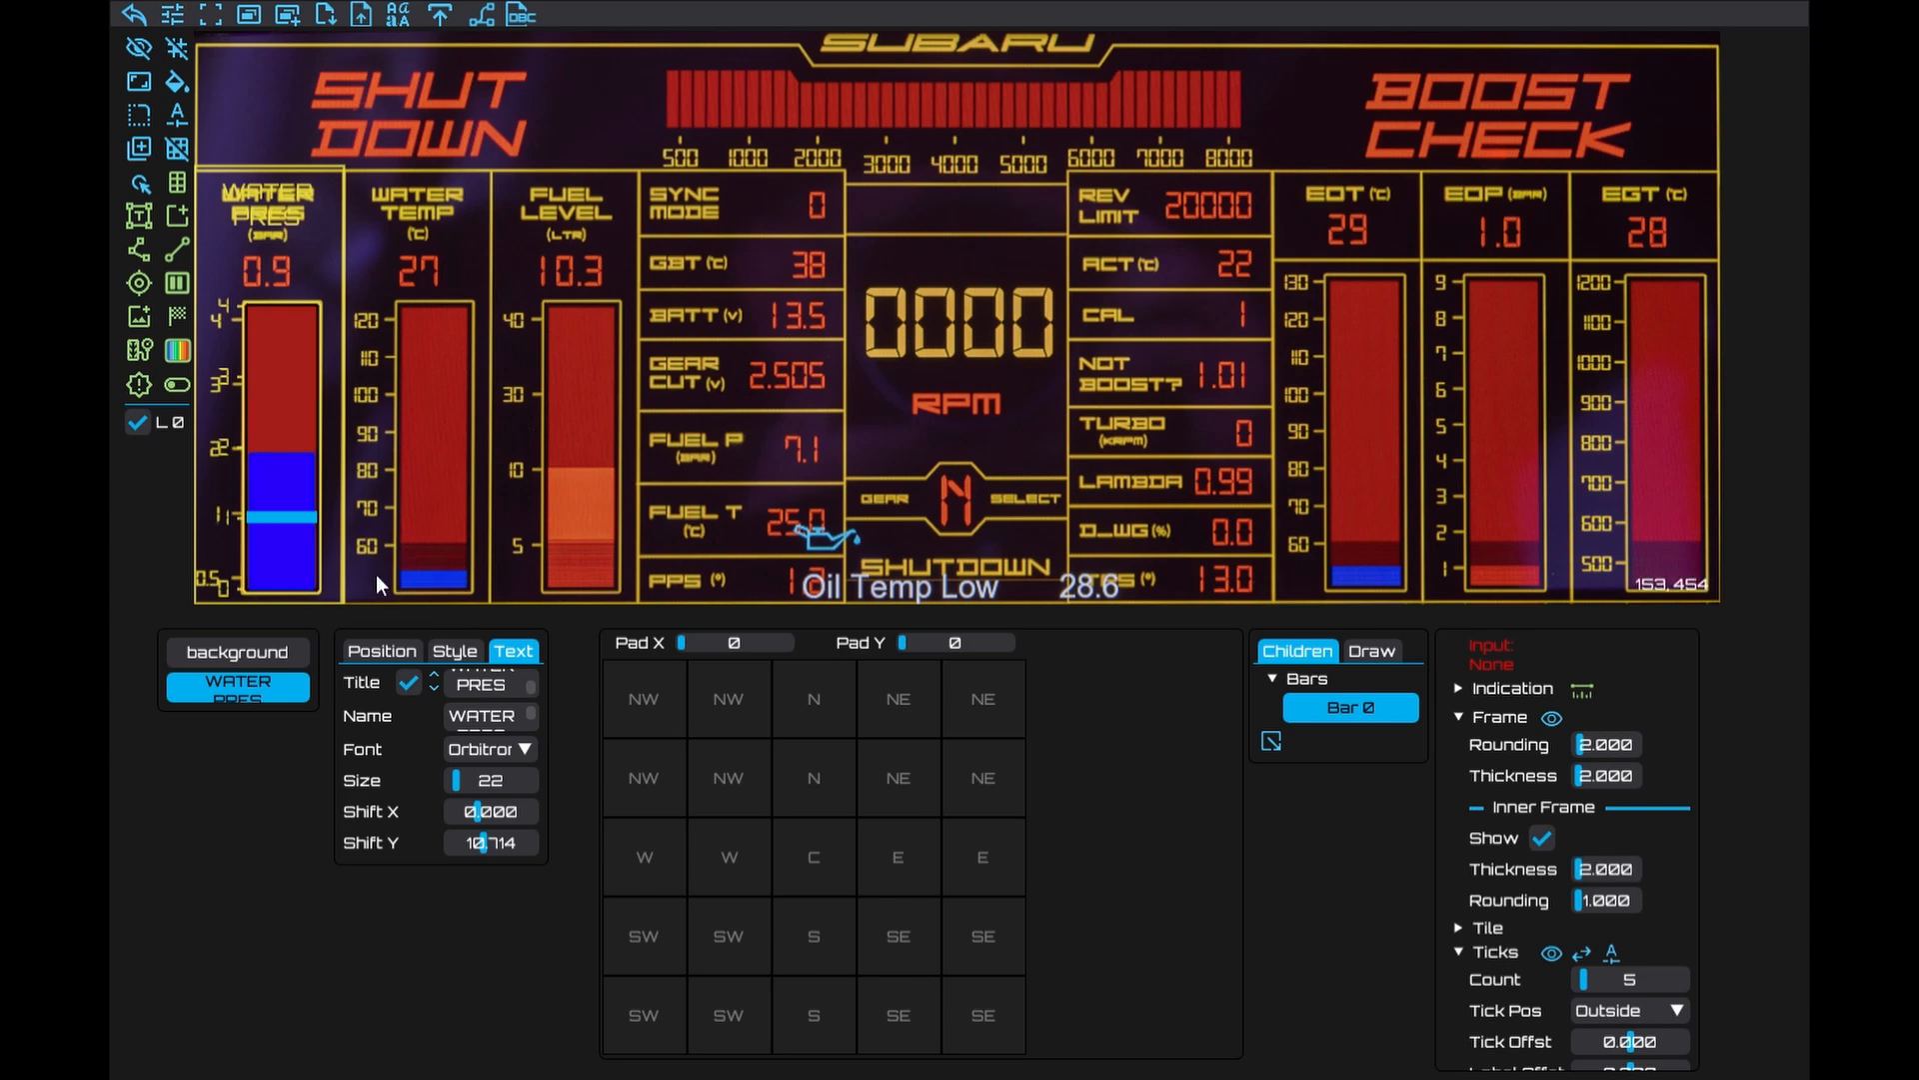
Set the slider indicator's padding to 4 and raise the bar's preview value to about 2.44
scroll(1579, 886, "up", 3)
double_click(1593, 961)
left_click(1515, 880)
scroll(1537, 911, "down", 3)
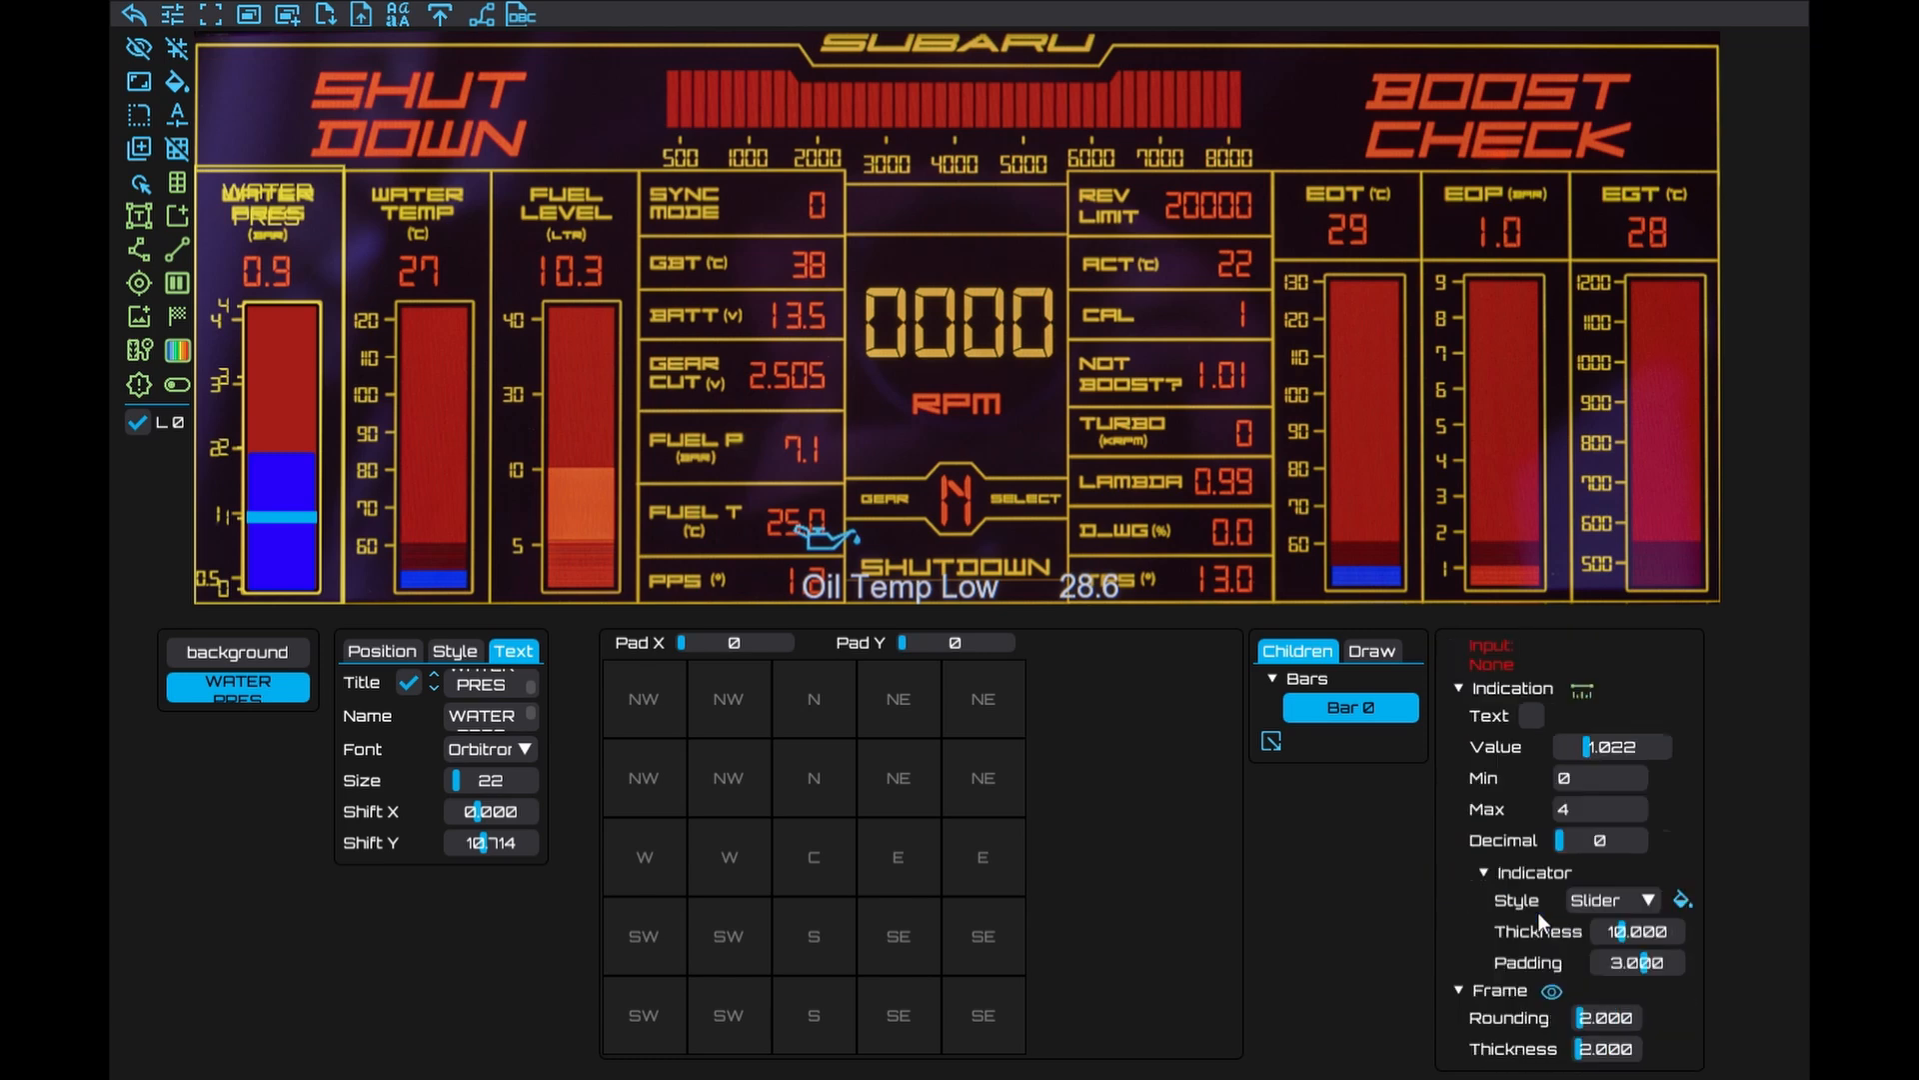
type("4")
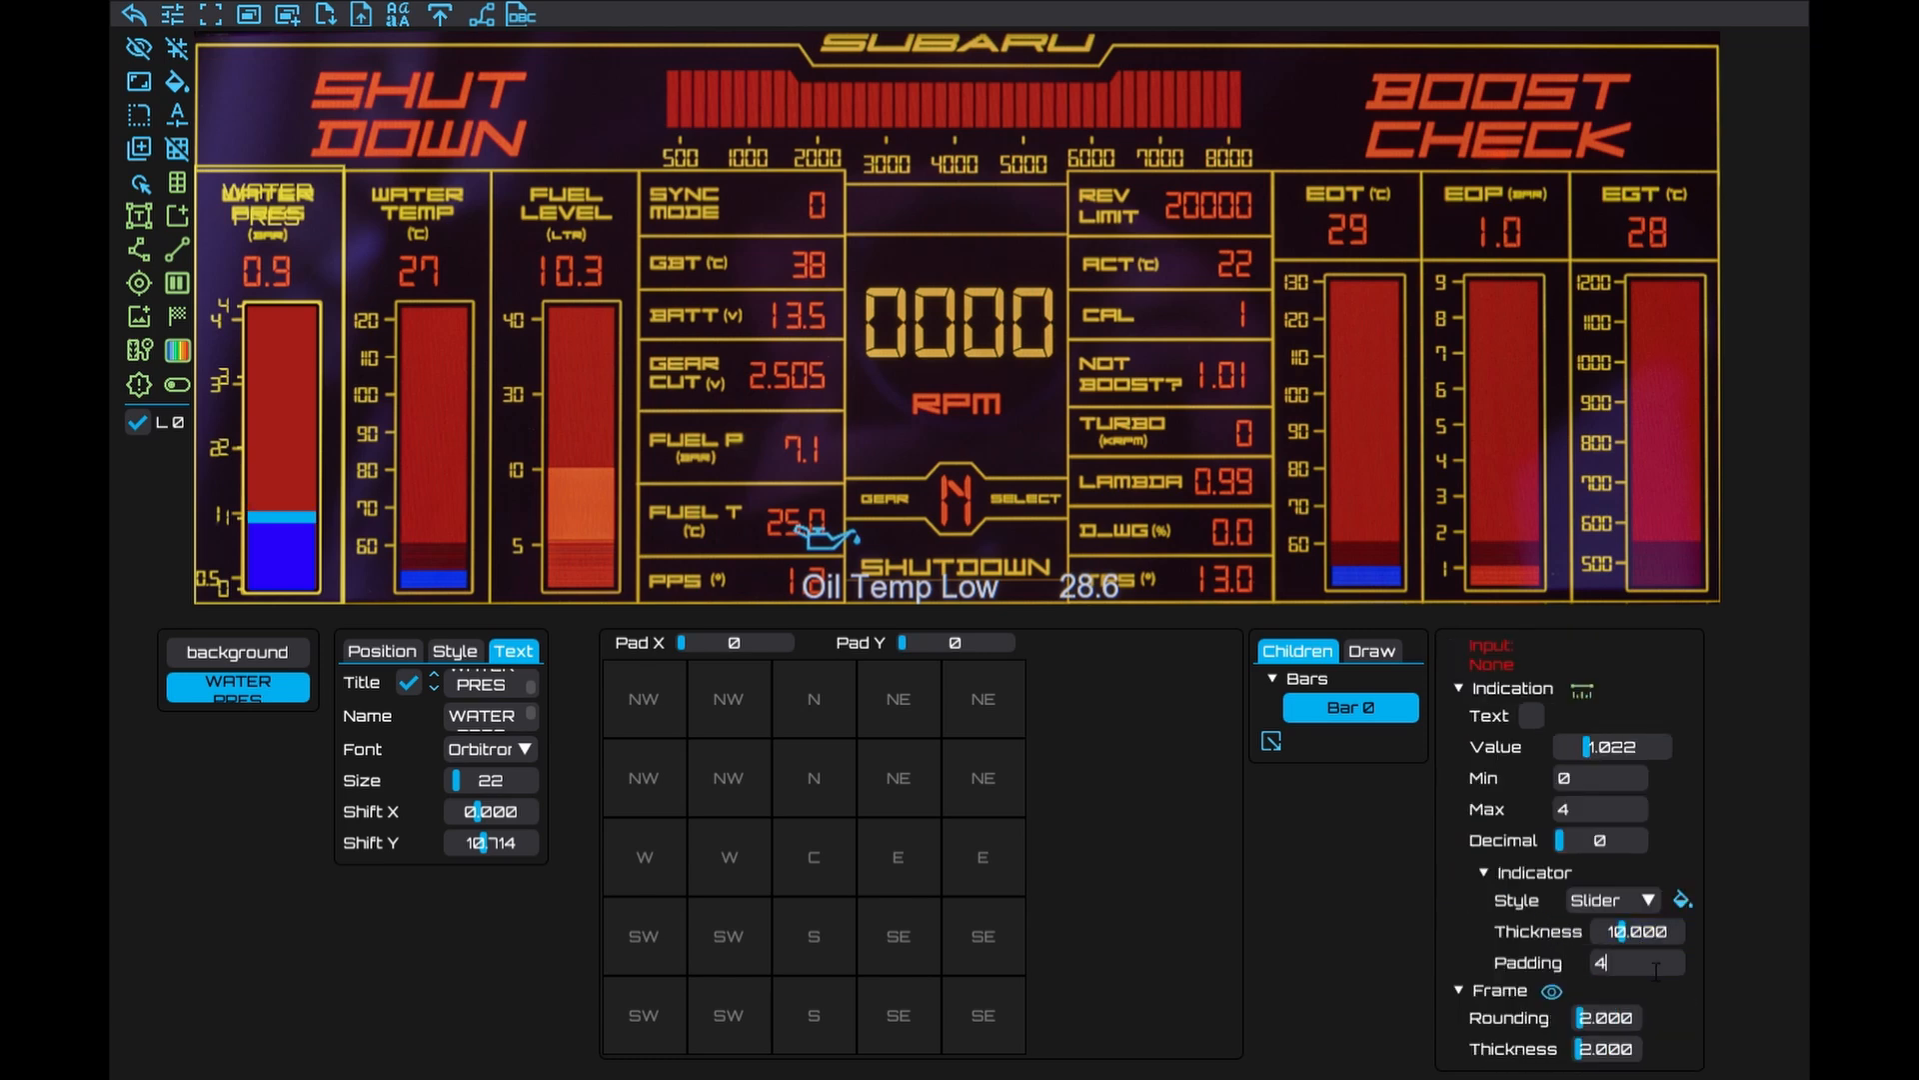
left_click_drag(1587, 747, 1625, 724)
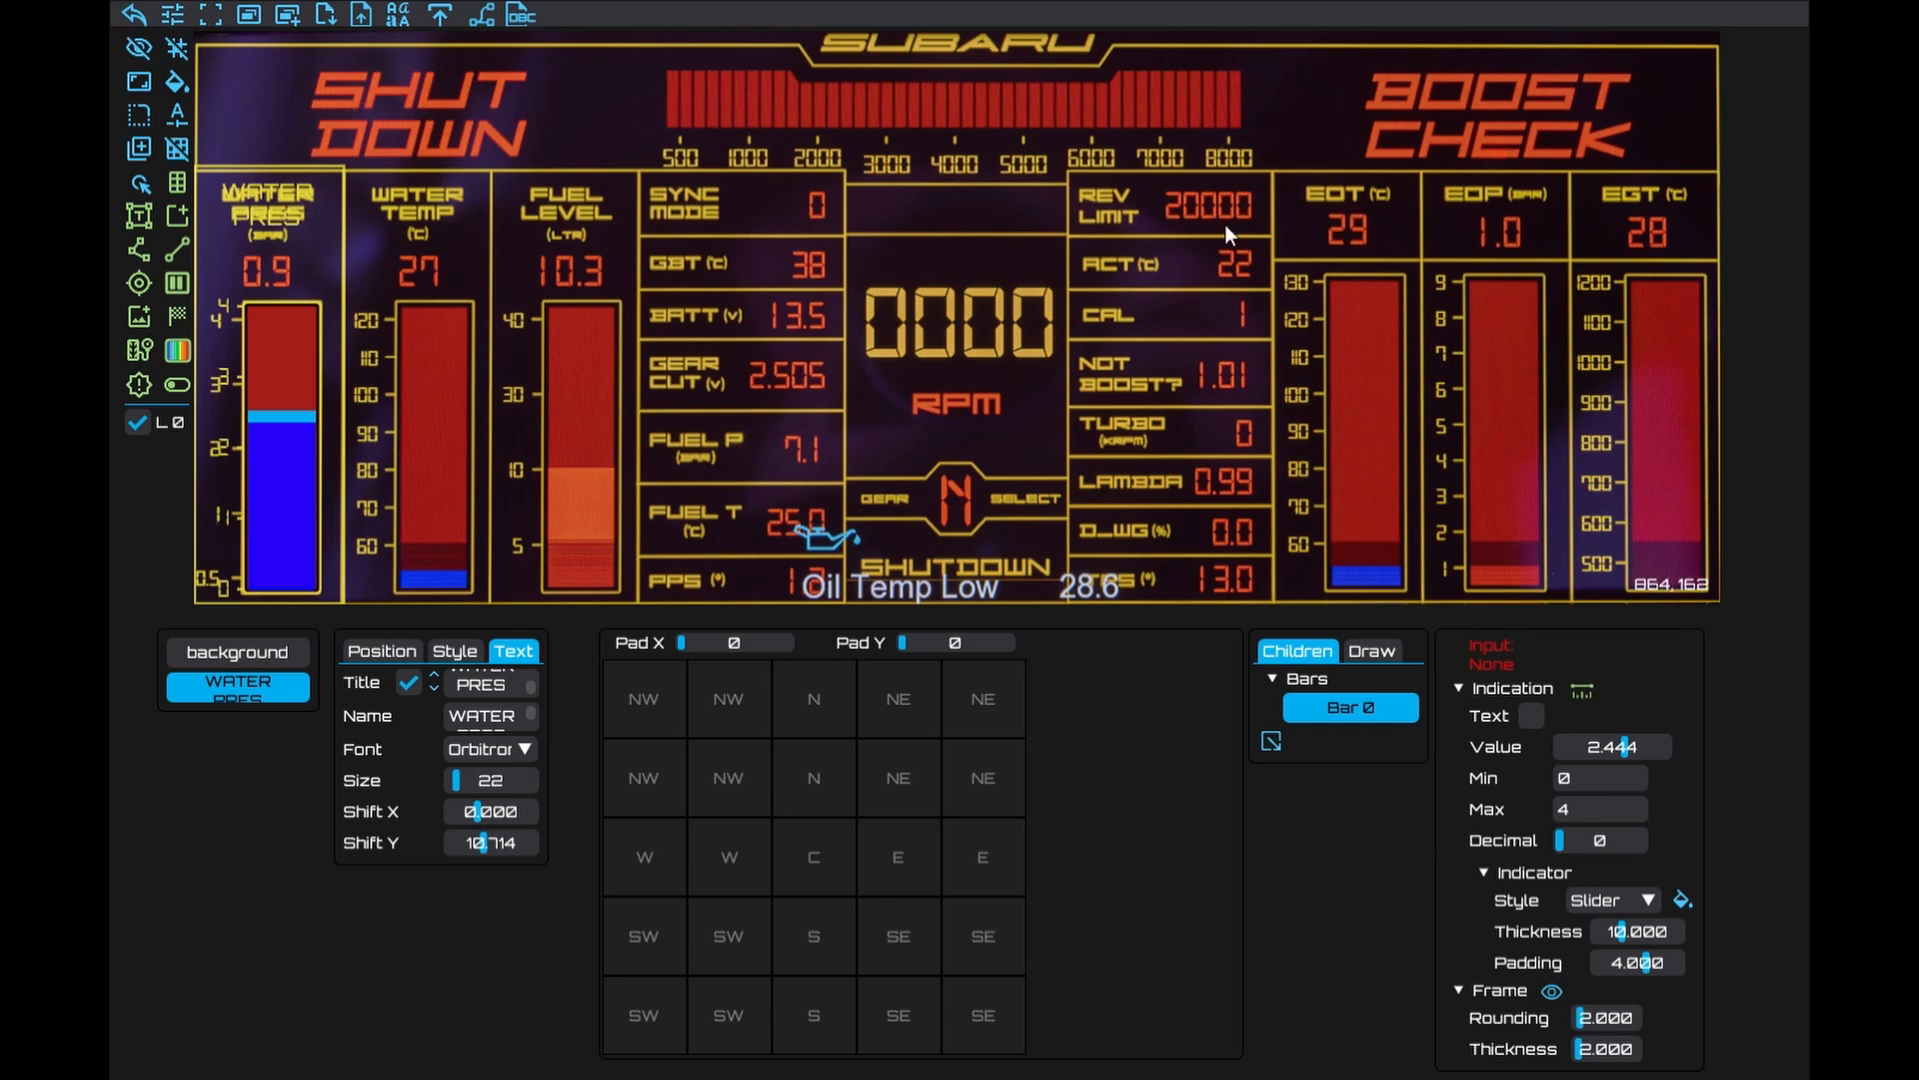
Hide the background reference image and paste two copies of the WATER PRES gauge box
left_click(230, 652)
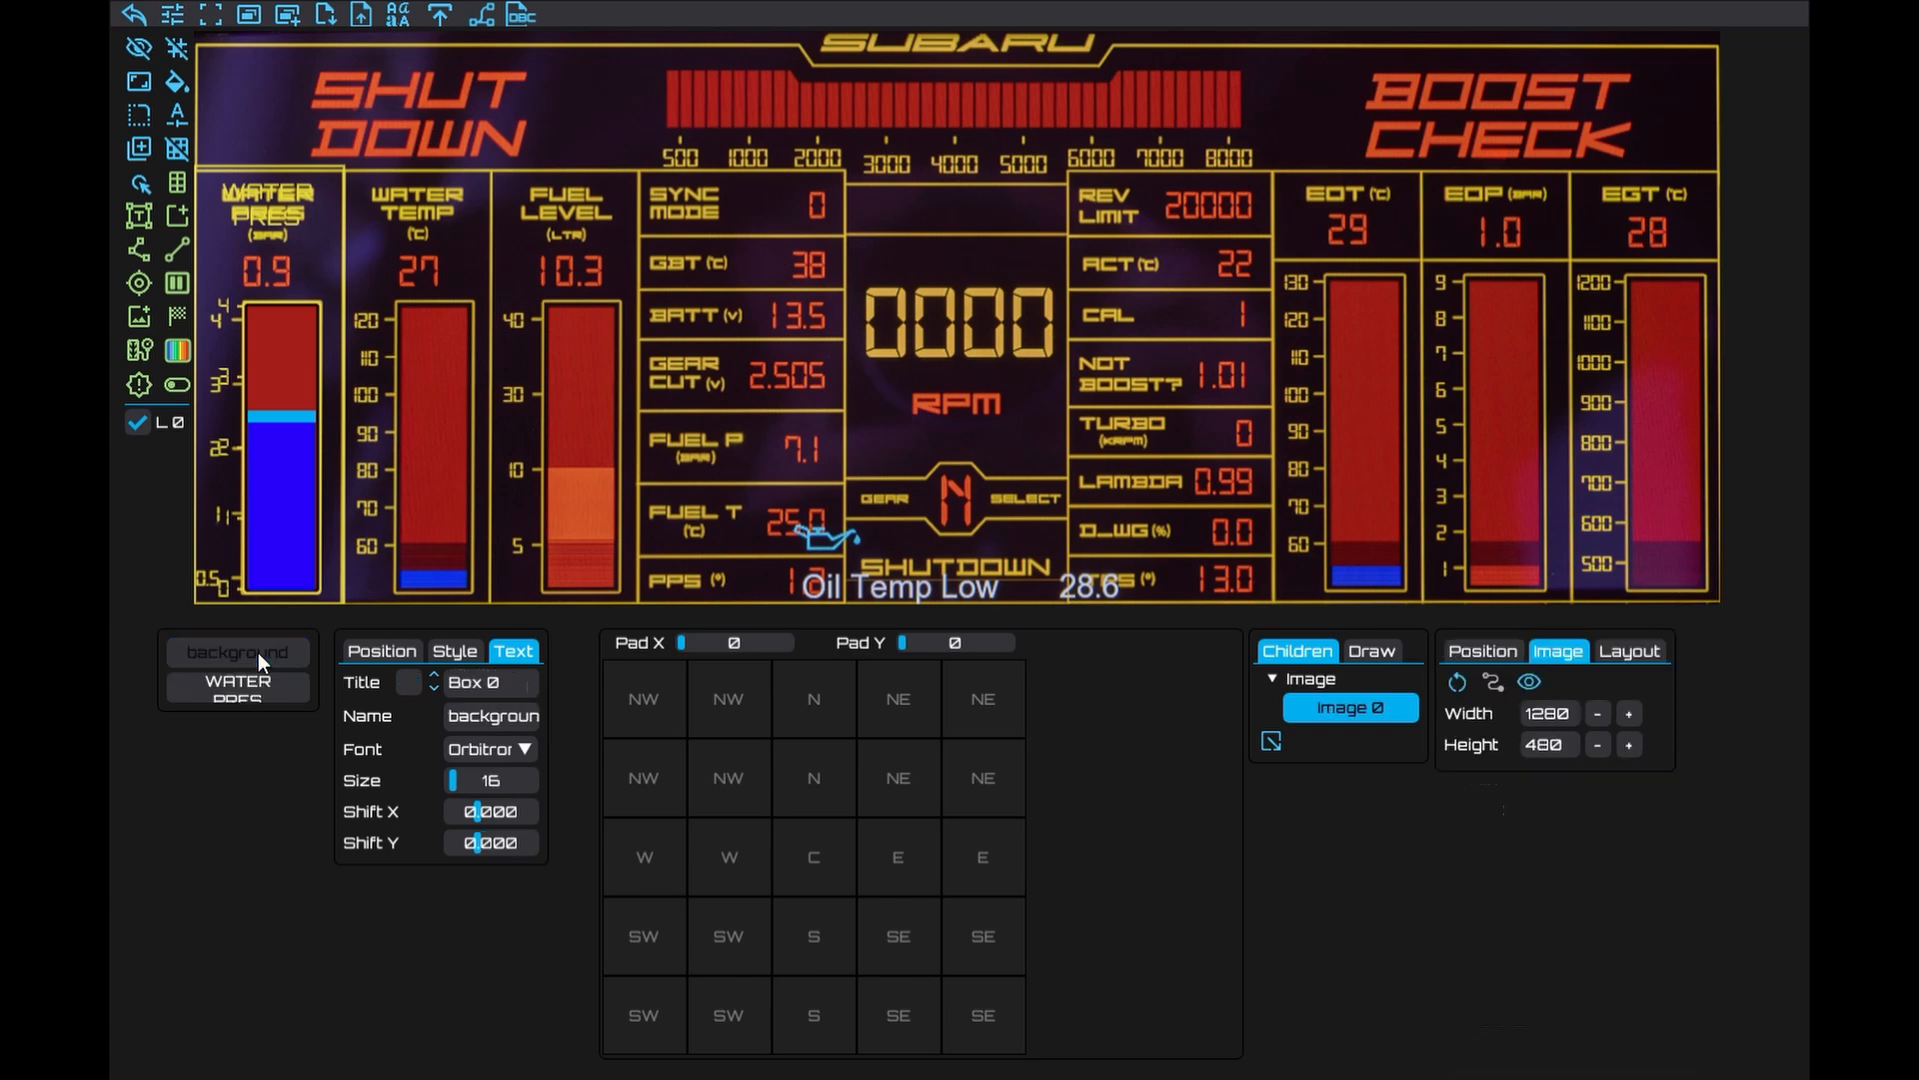
left_click(1528, 682)
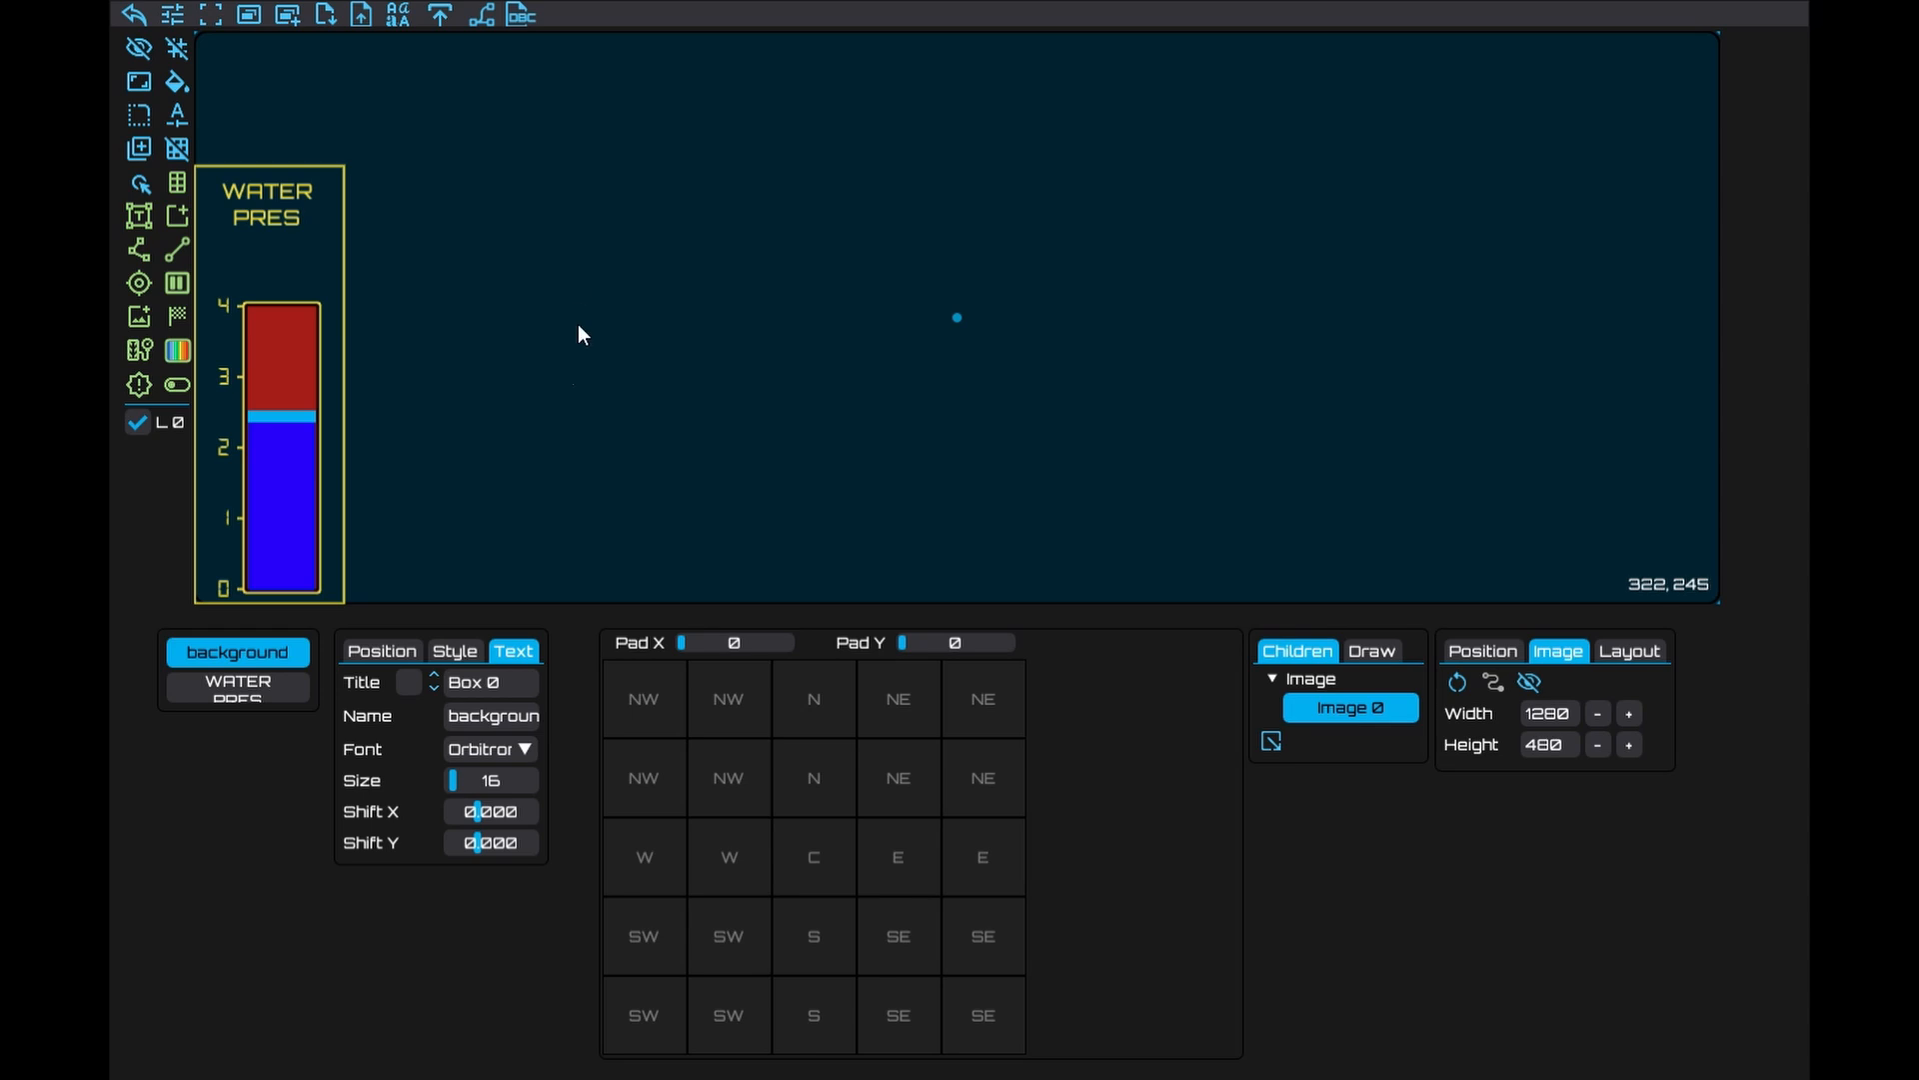
left_click(312, 264)
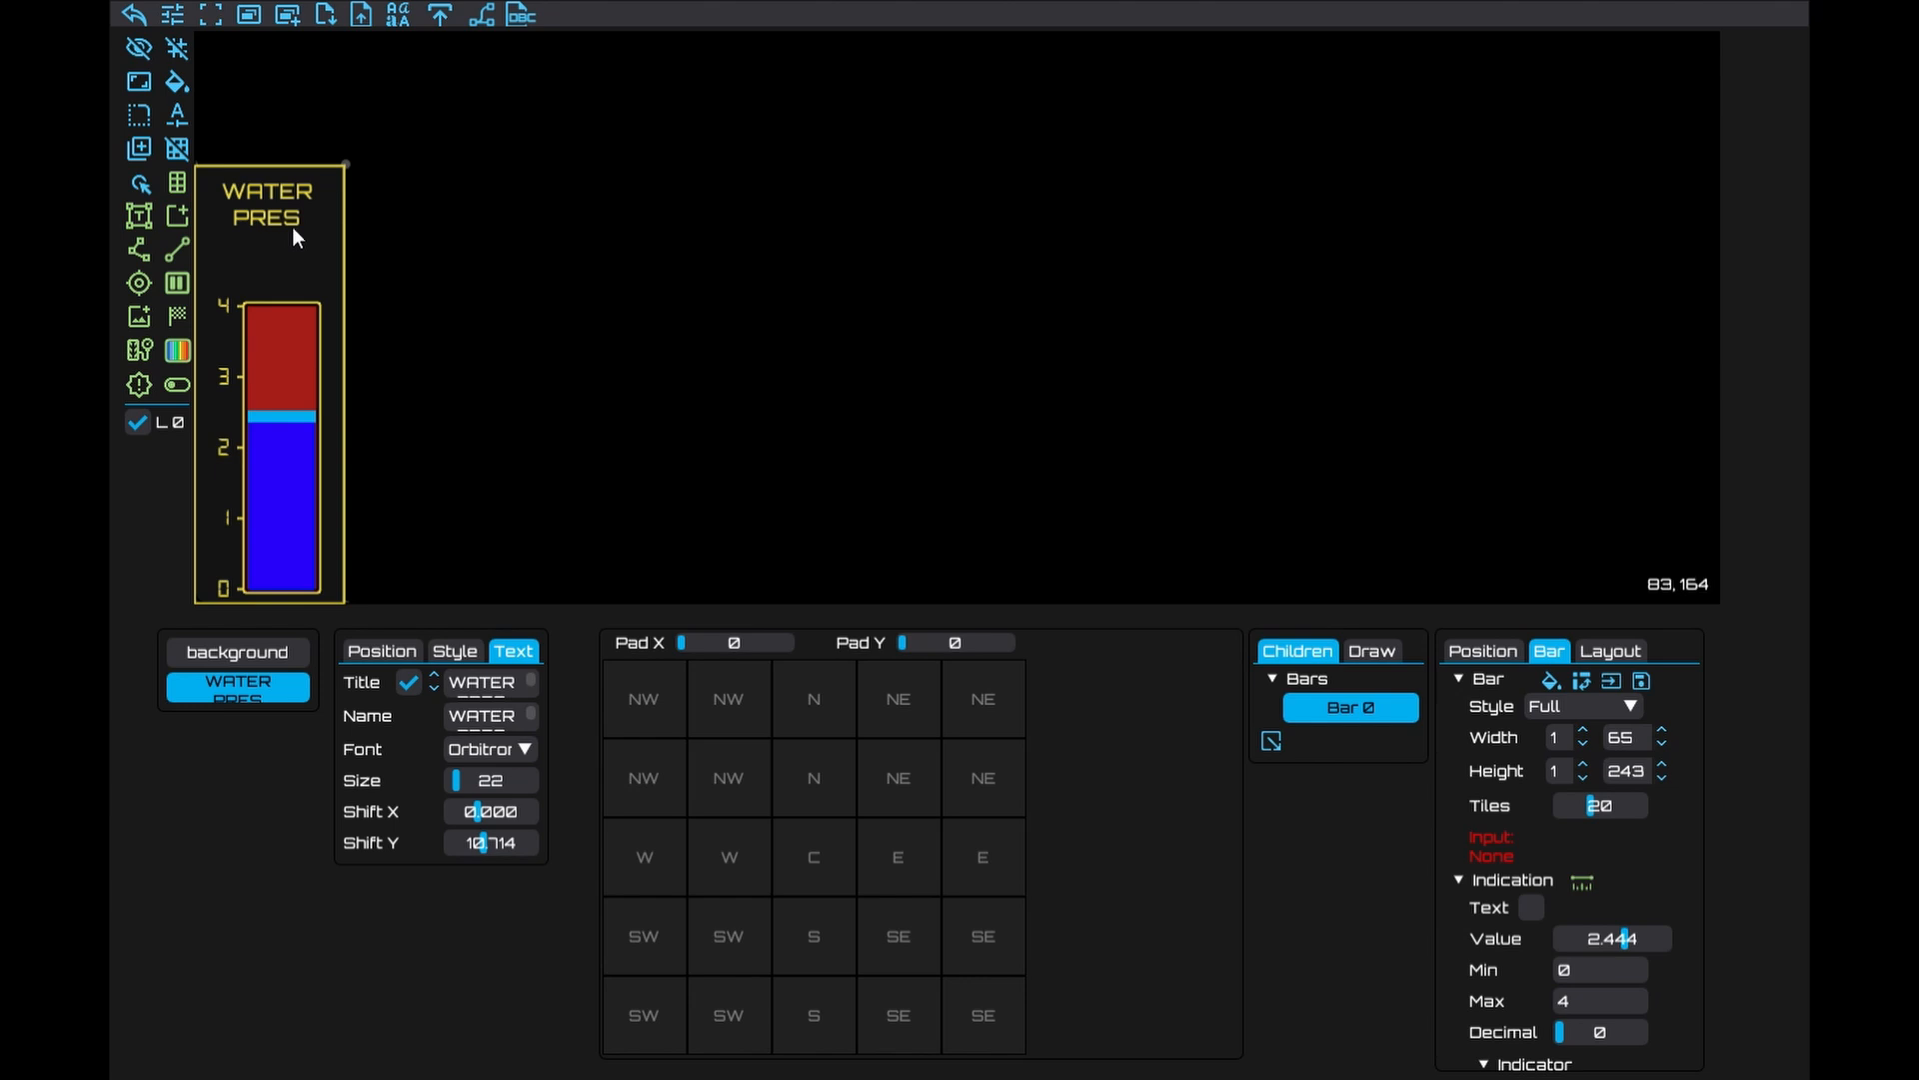
key("ctrl+v")
key("ctrl+v")
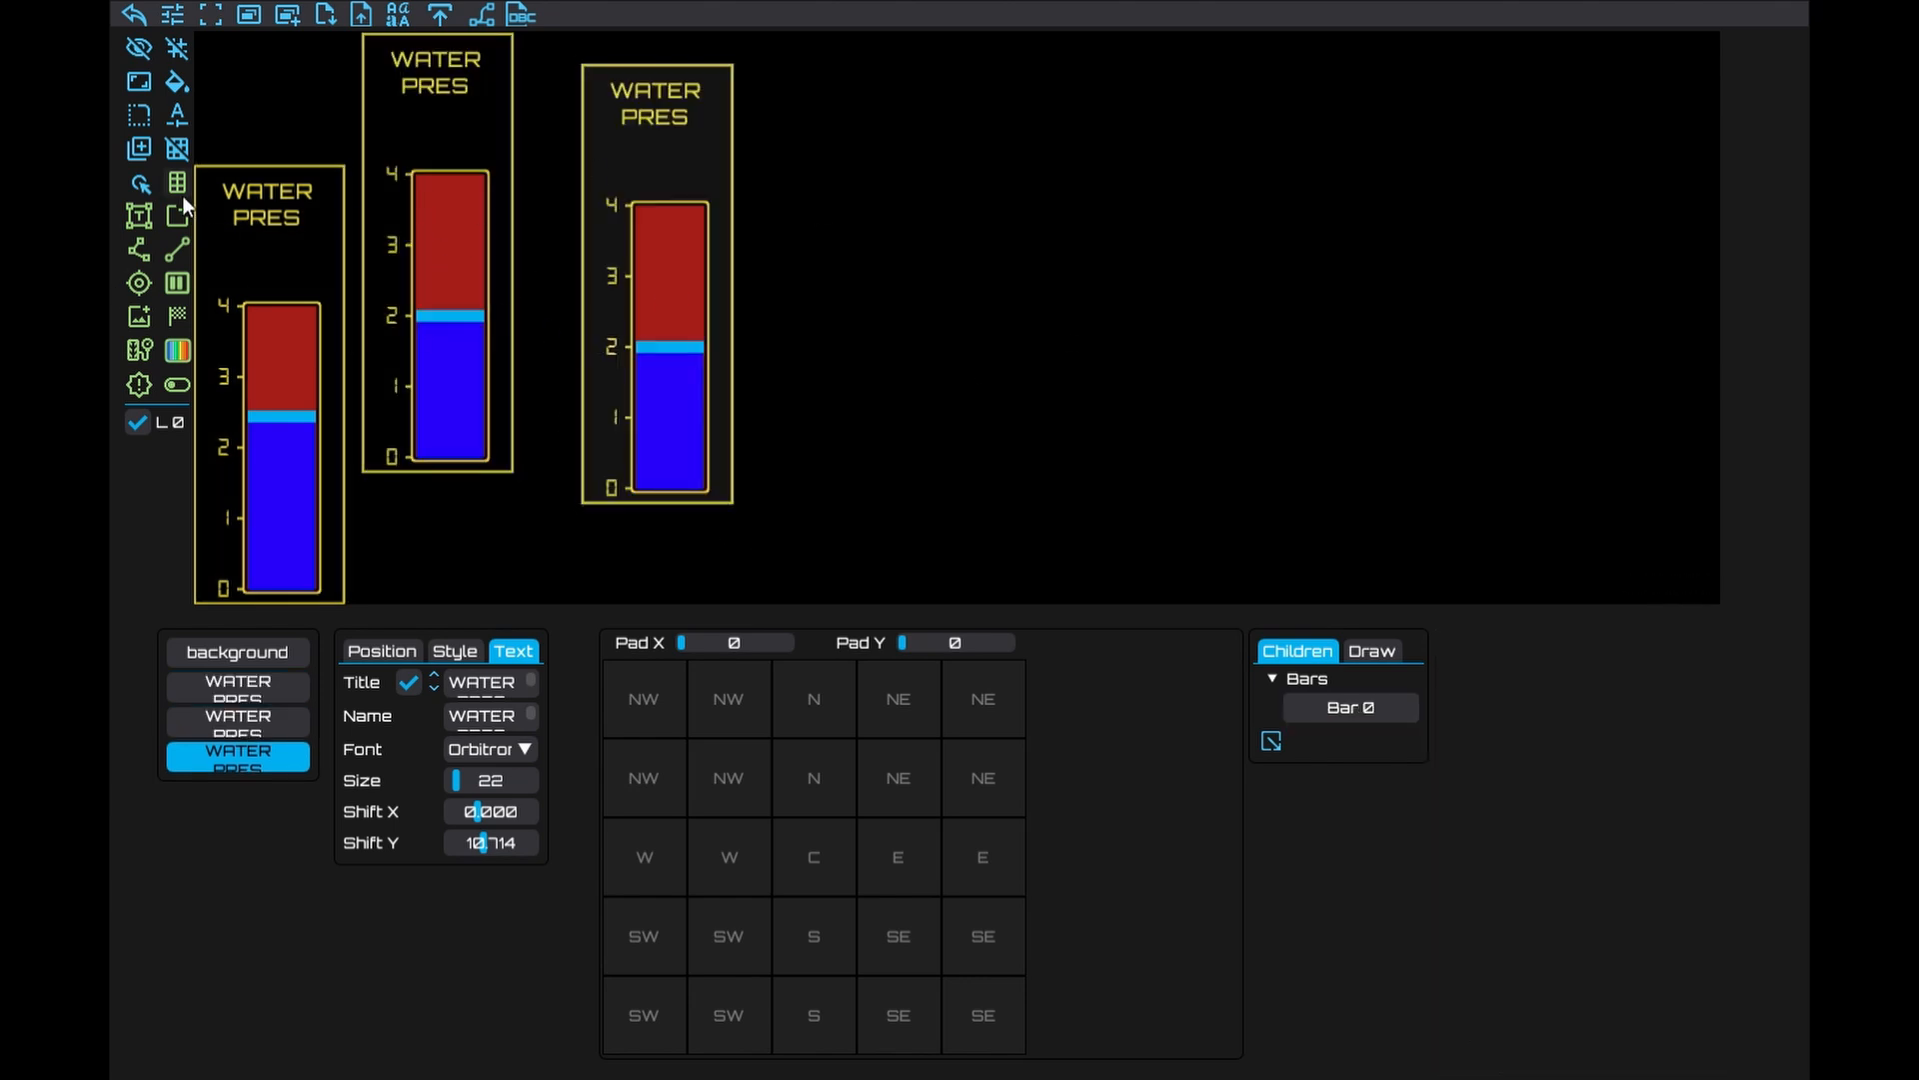
Place the two copied gauge boxes in layout grid cells T1 and T2, with the grid hidden again when finished
left_click(177, 150)
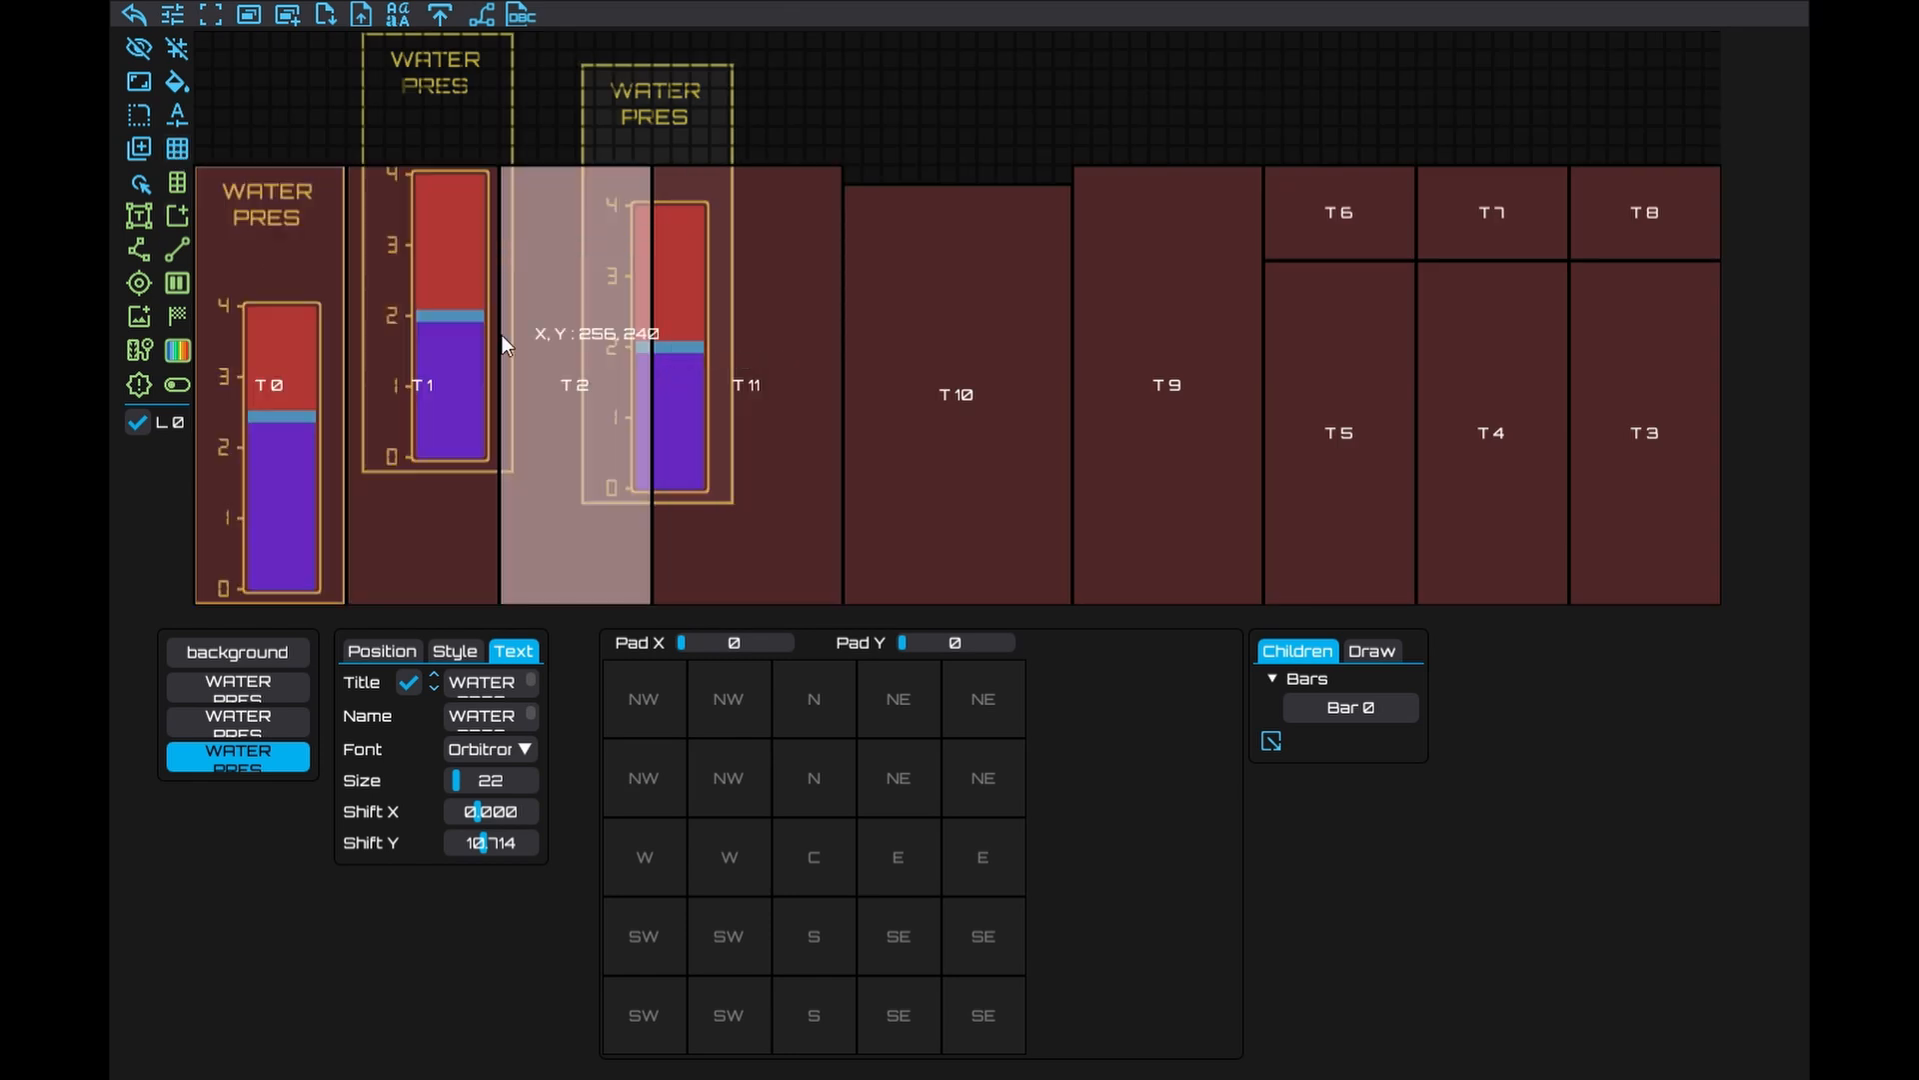
left_click_drag(265, 715, 415, 570)
left_click_drag(252, 757, 521, 588)
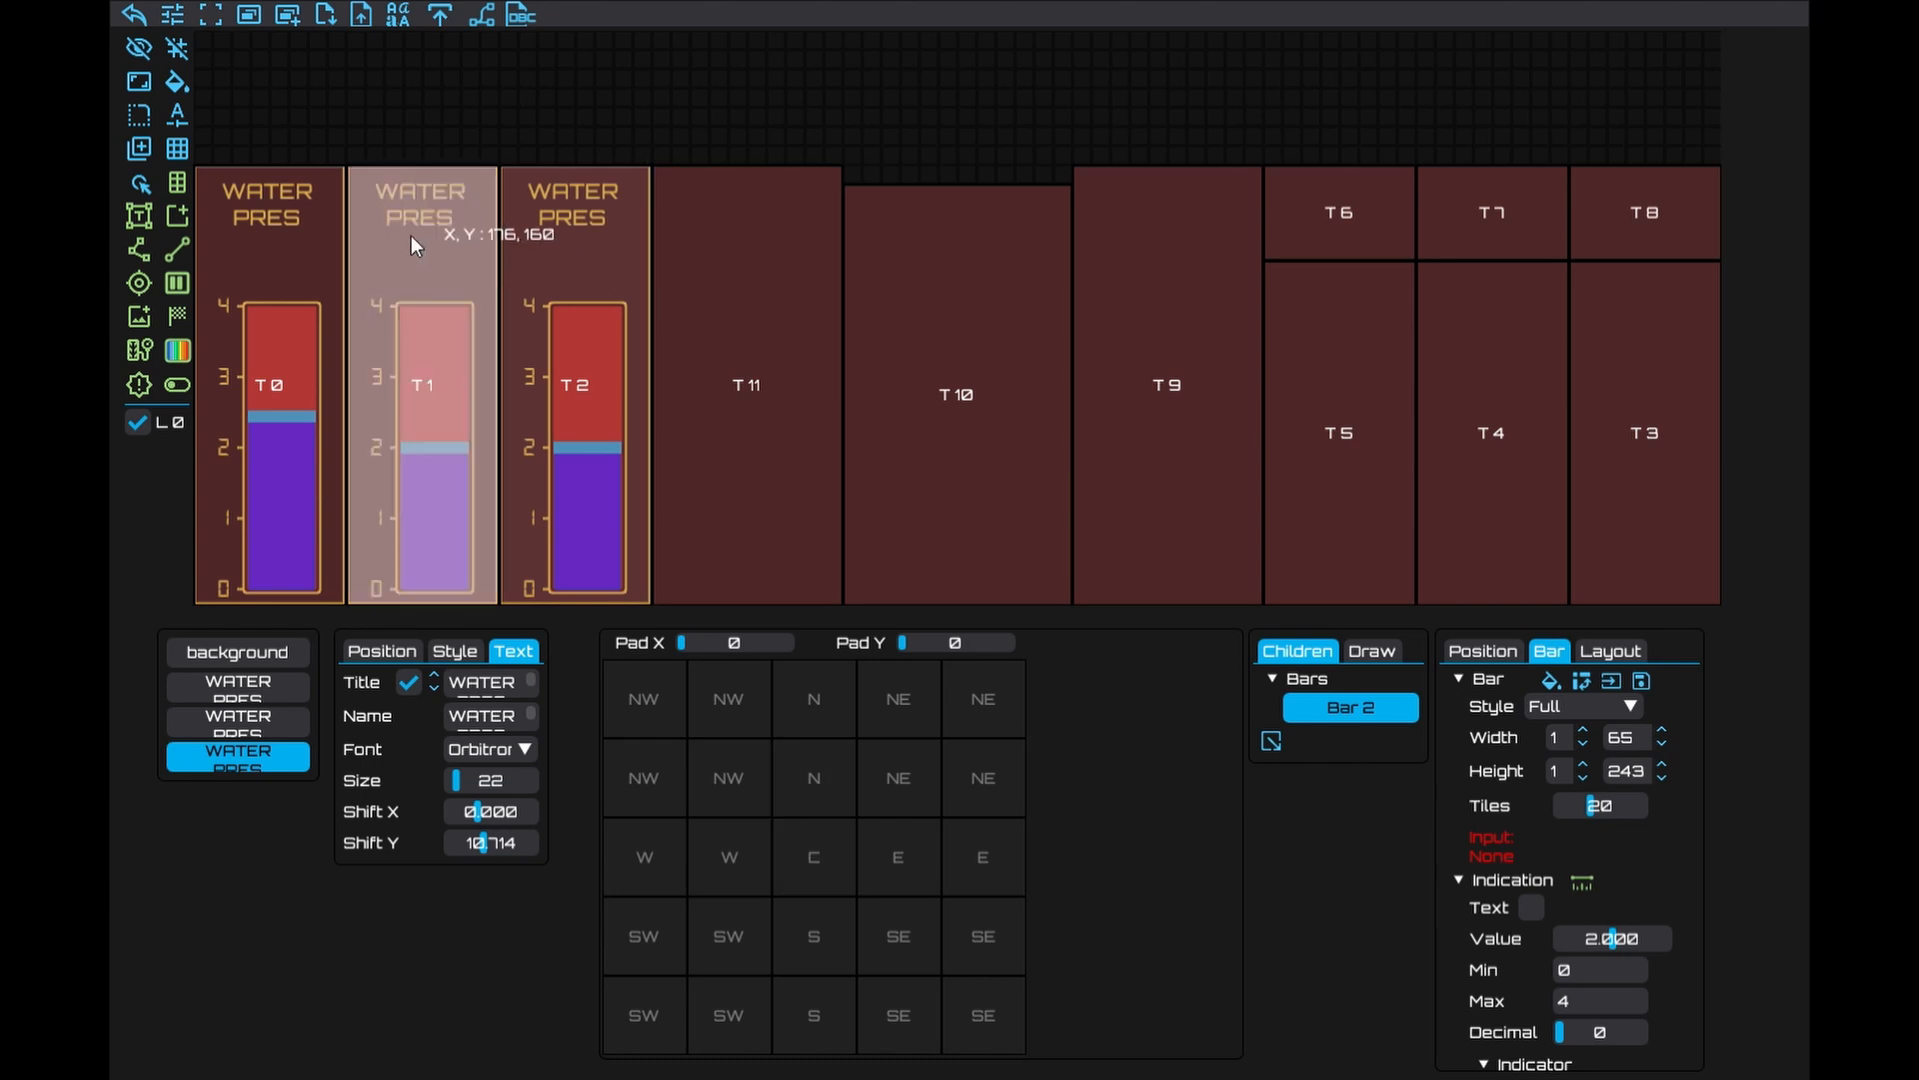
left_click(176, 156)
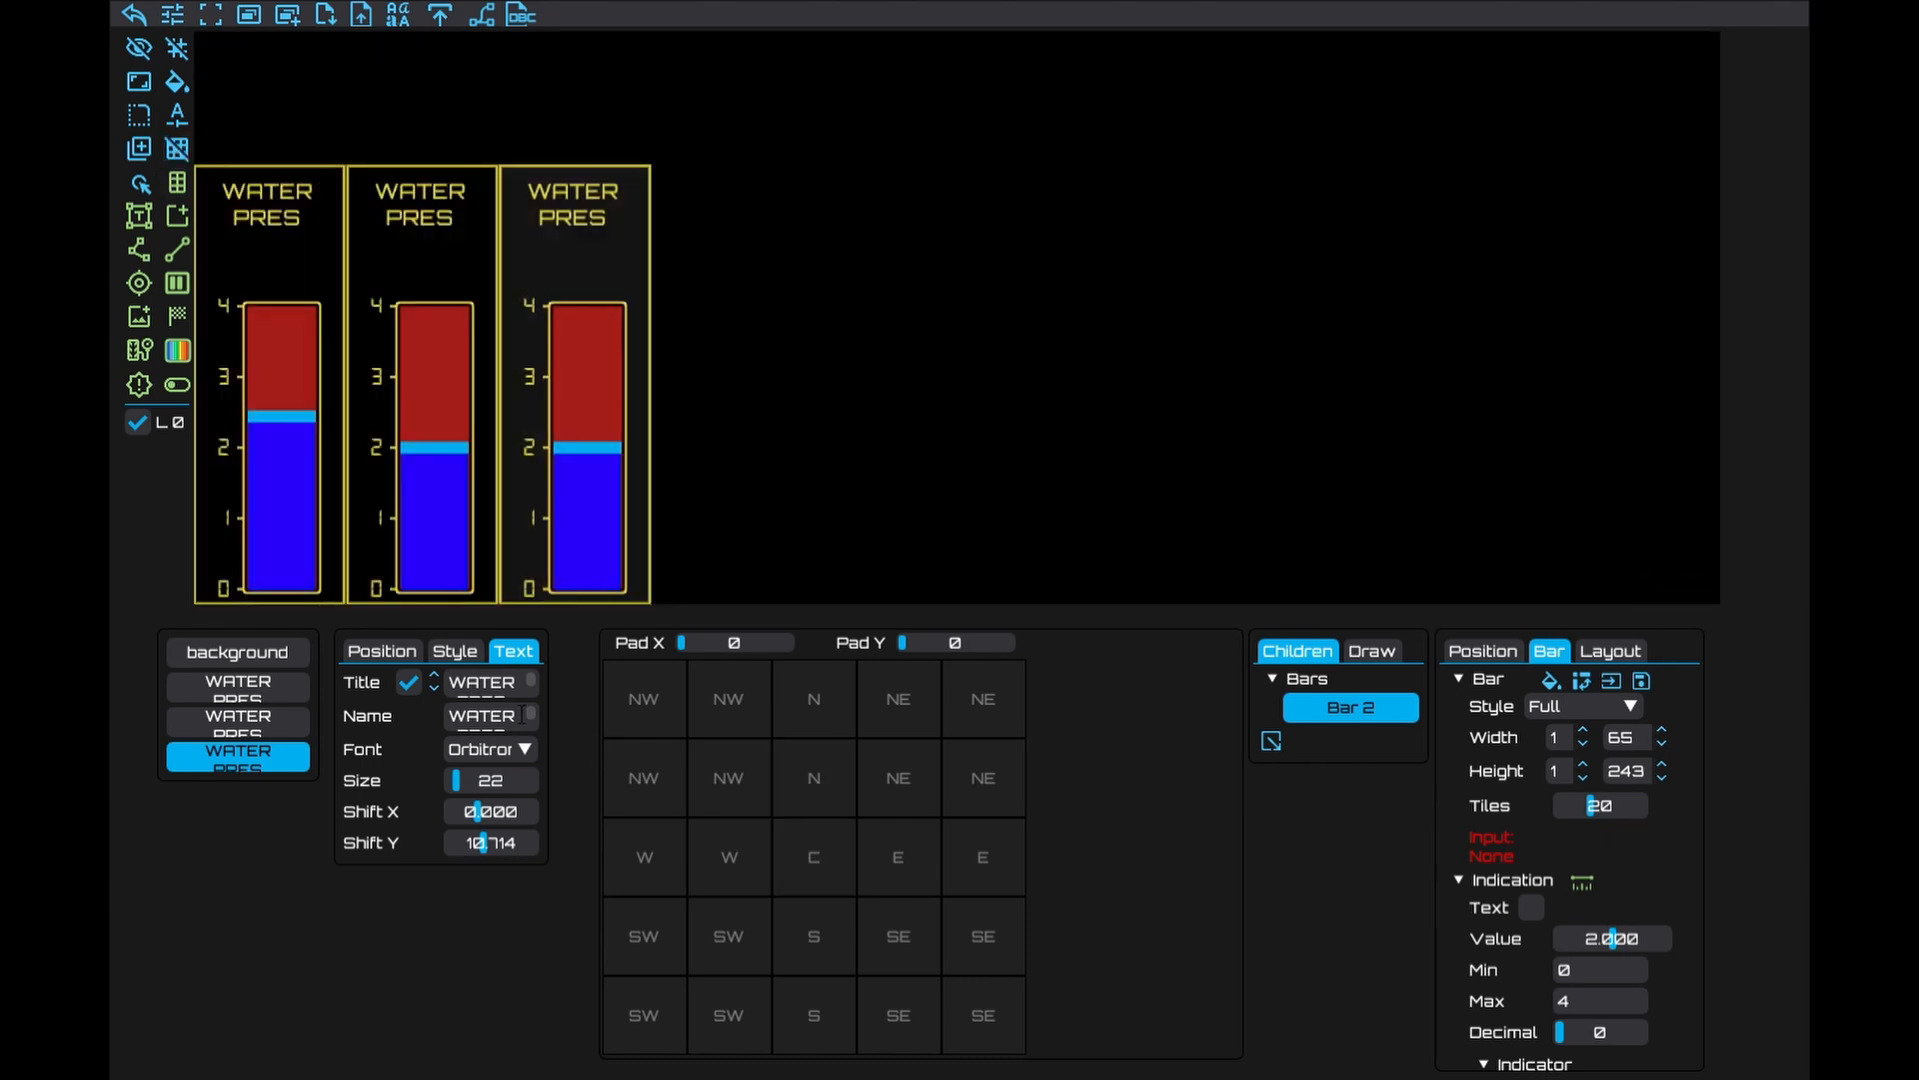
Retitle the gauge box in the second column as WATER TEMP
left_click(417, 248)
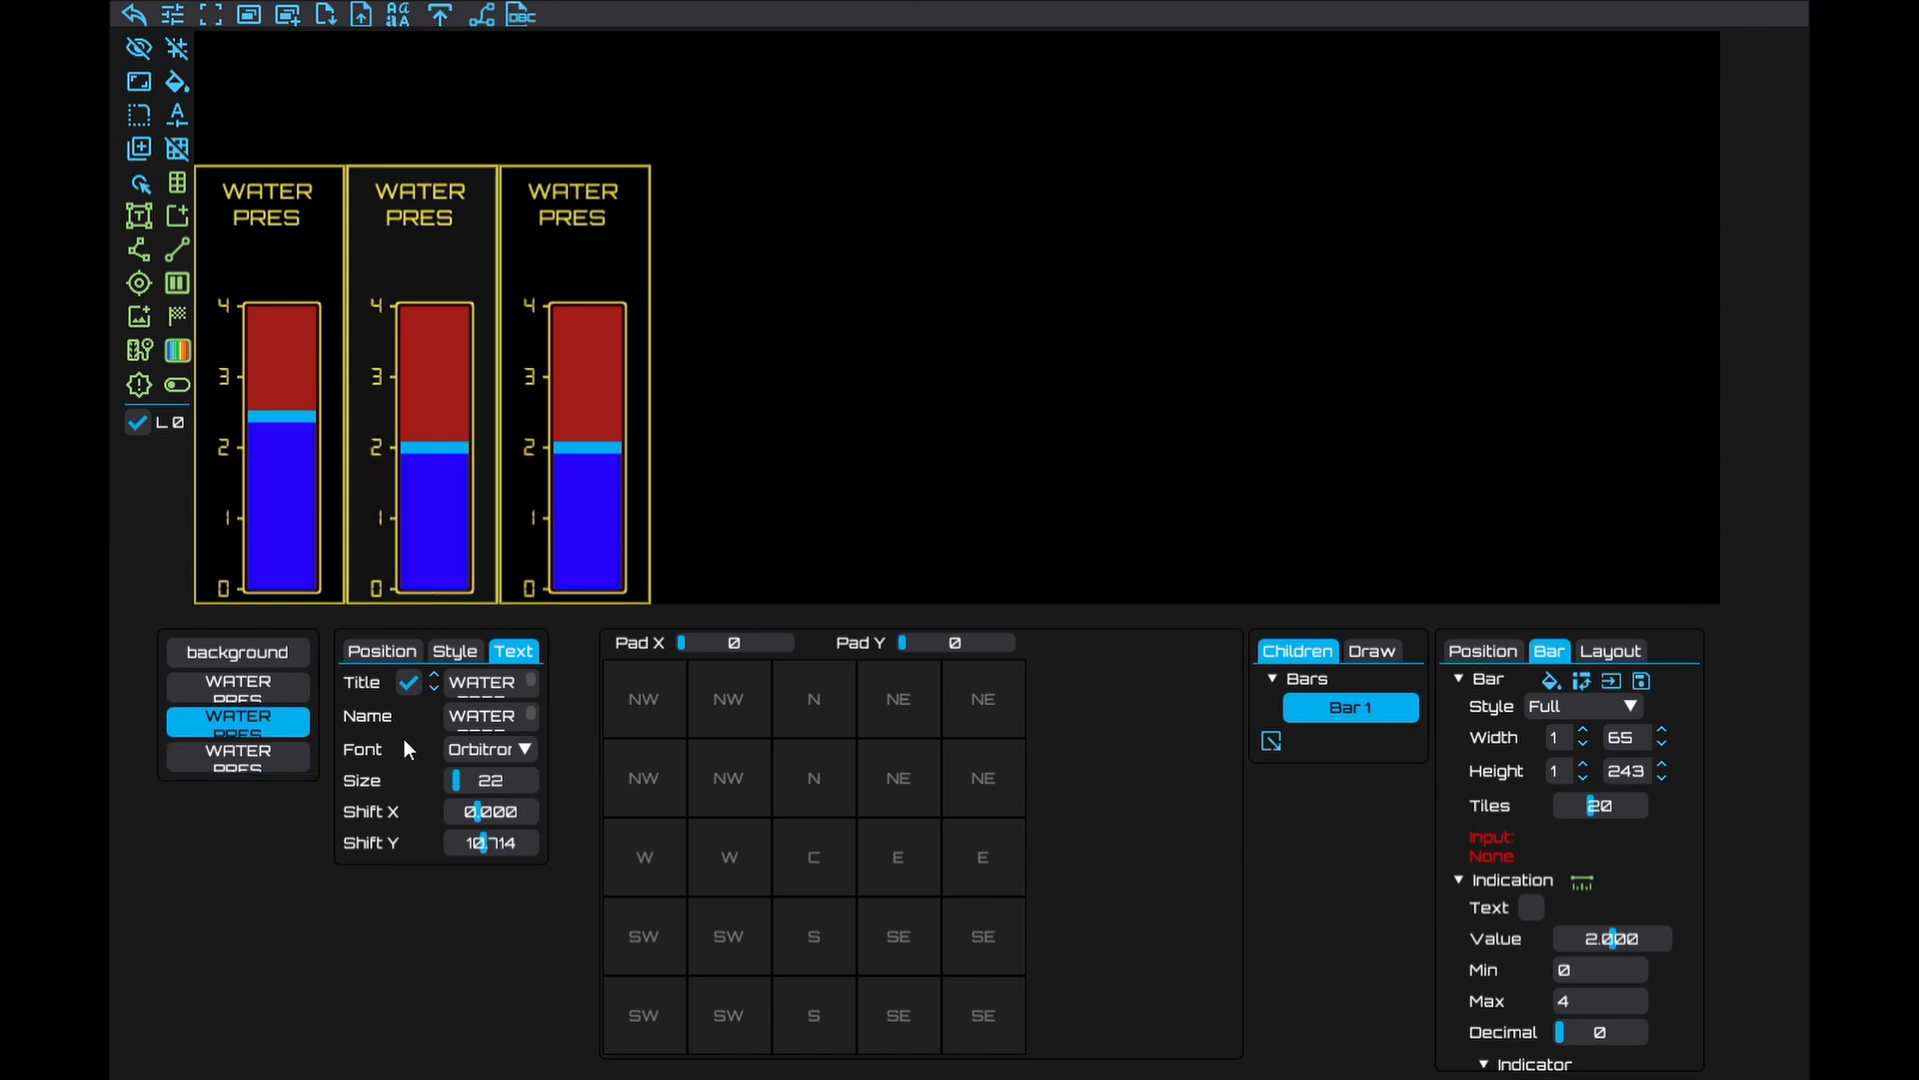
scroll(510, 706, "down", 1)
type("TEMP")
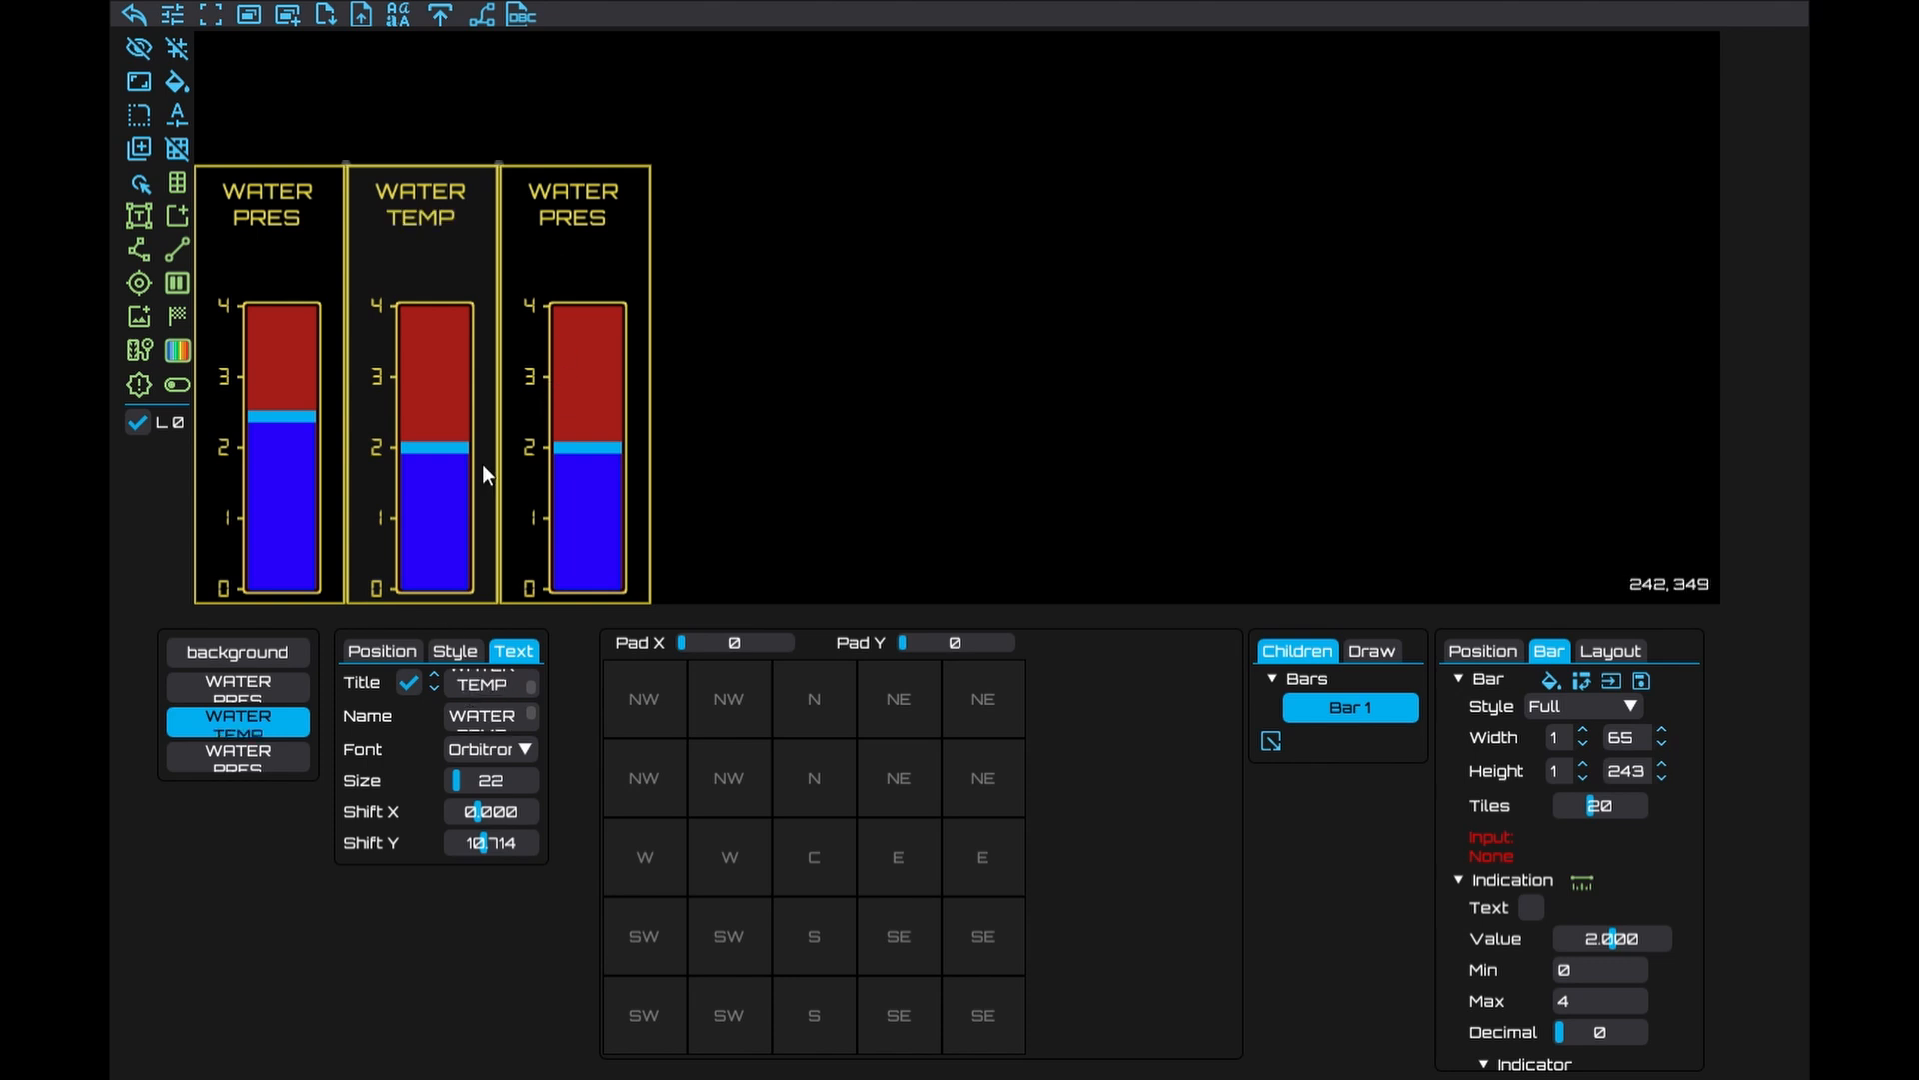
Retitle the third gauge box as FUEL LEVEL, with the words on two lines
left_click(240, 770)
left_click(508, 699)
key("ctrl+a")
type("FUEL")
key("Return")
type("LEVEL")
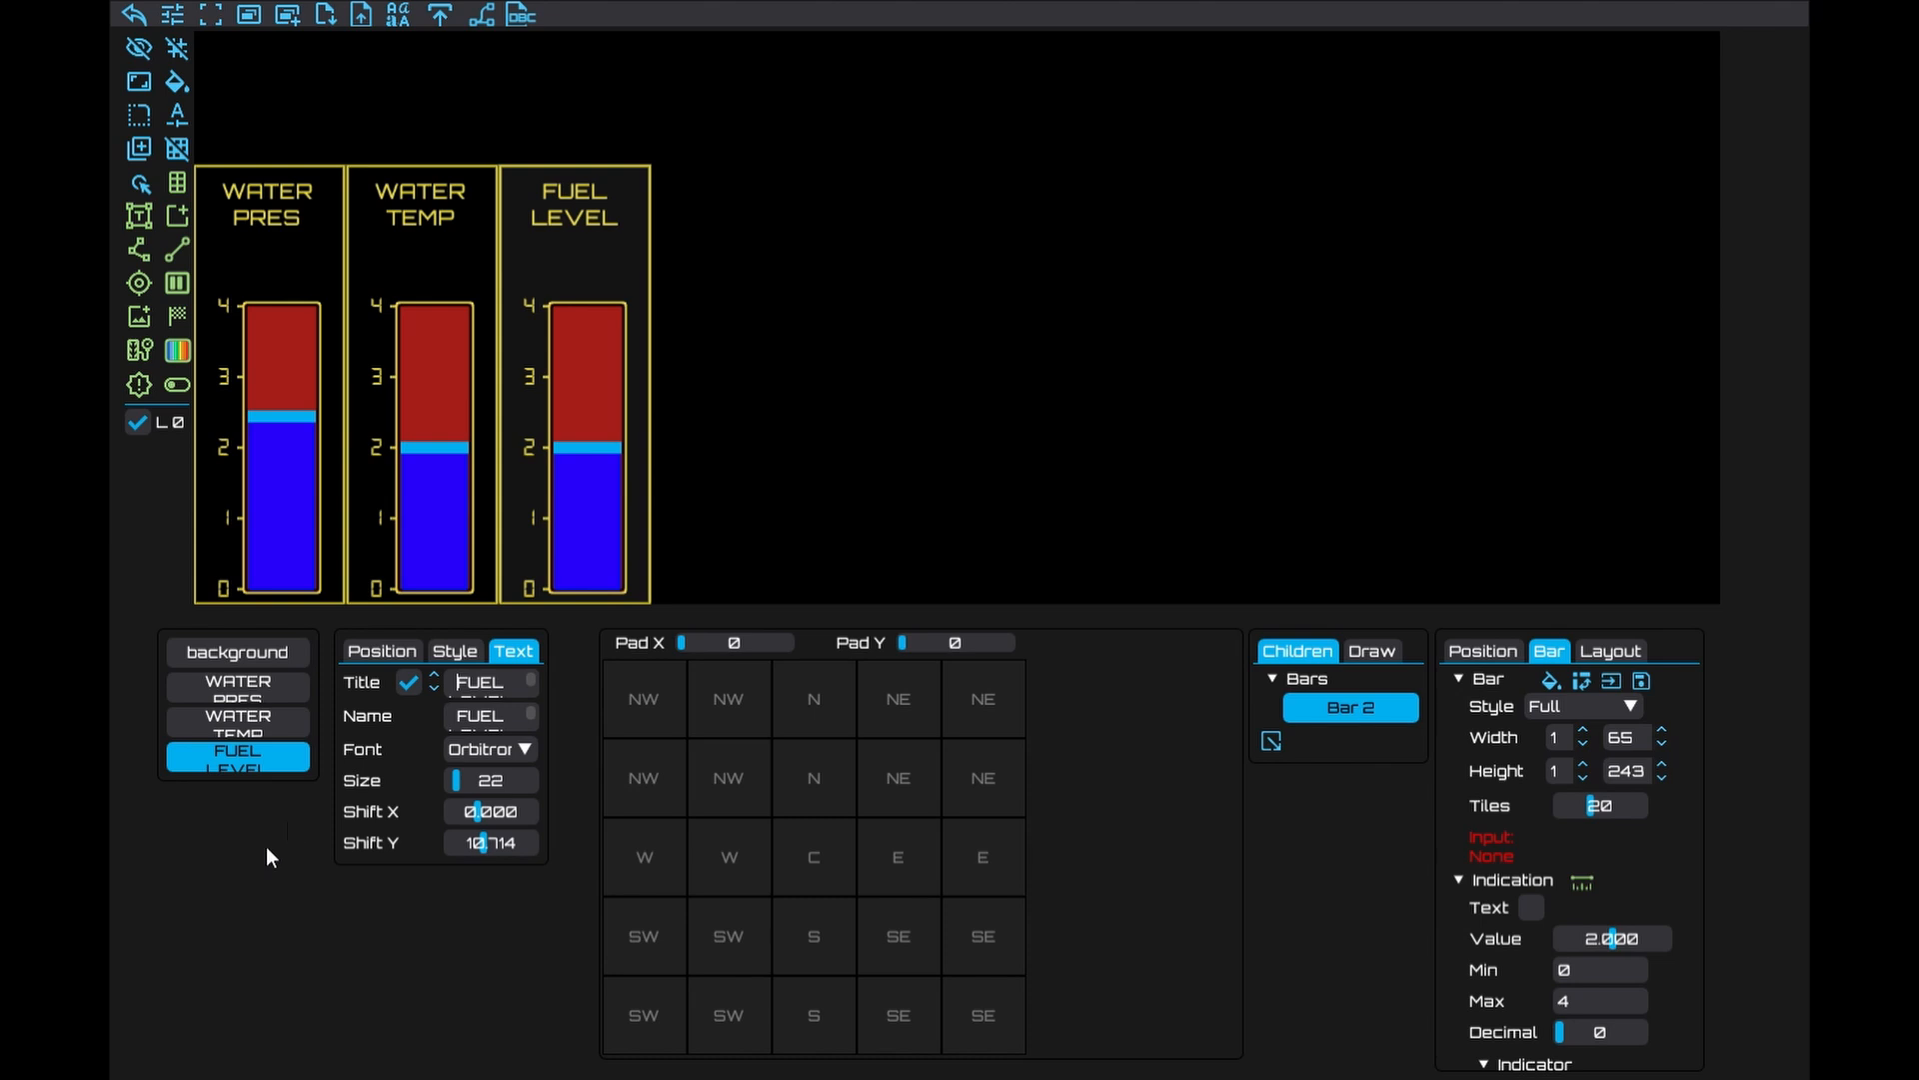
Set the WATER TEMP bar's range to a minimum of 60 and a maximum of 120
left_click(450, 476)
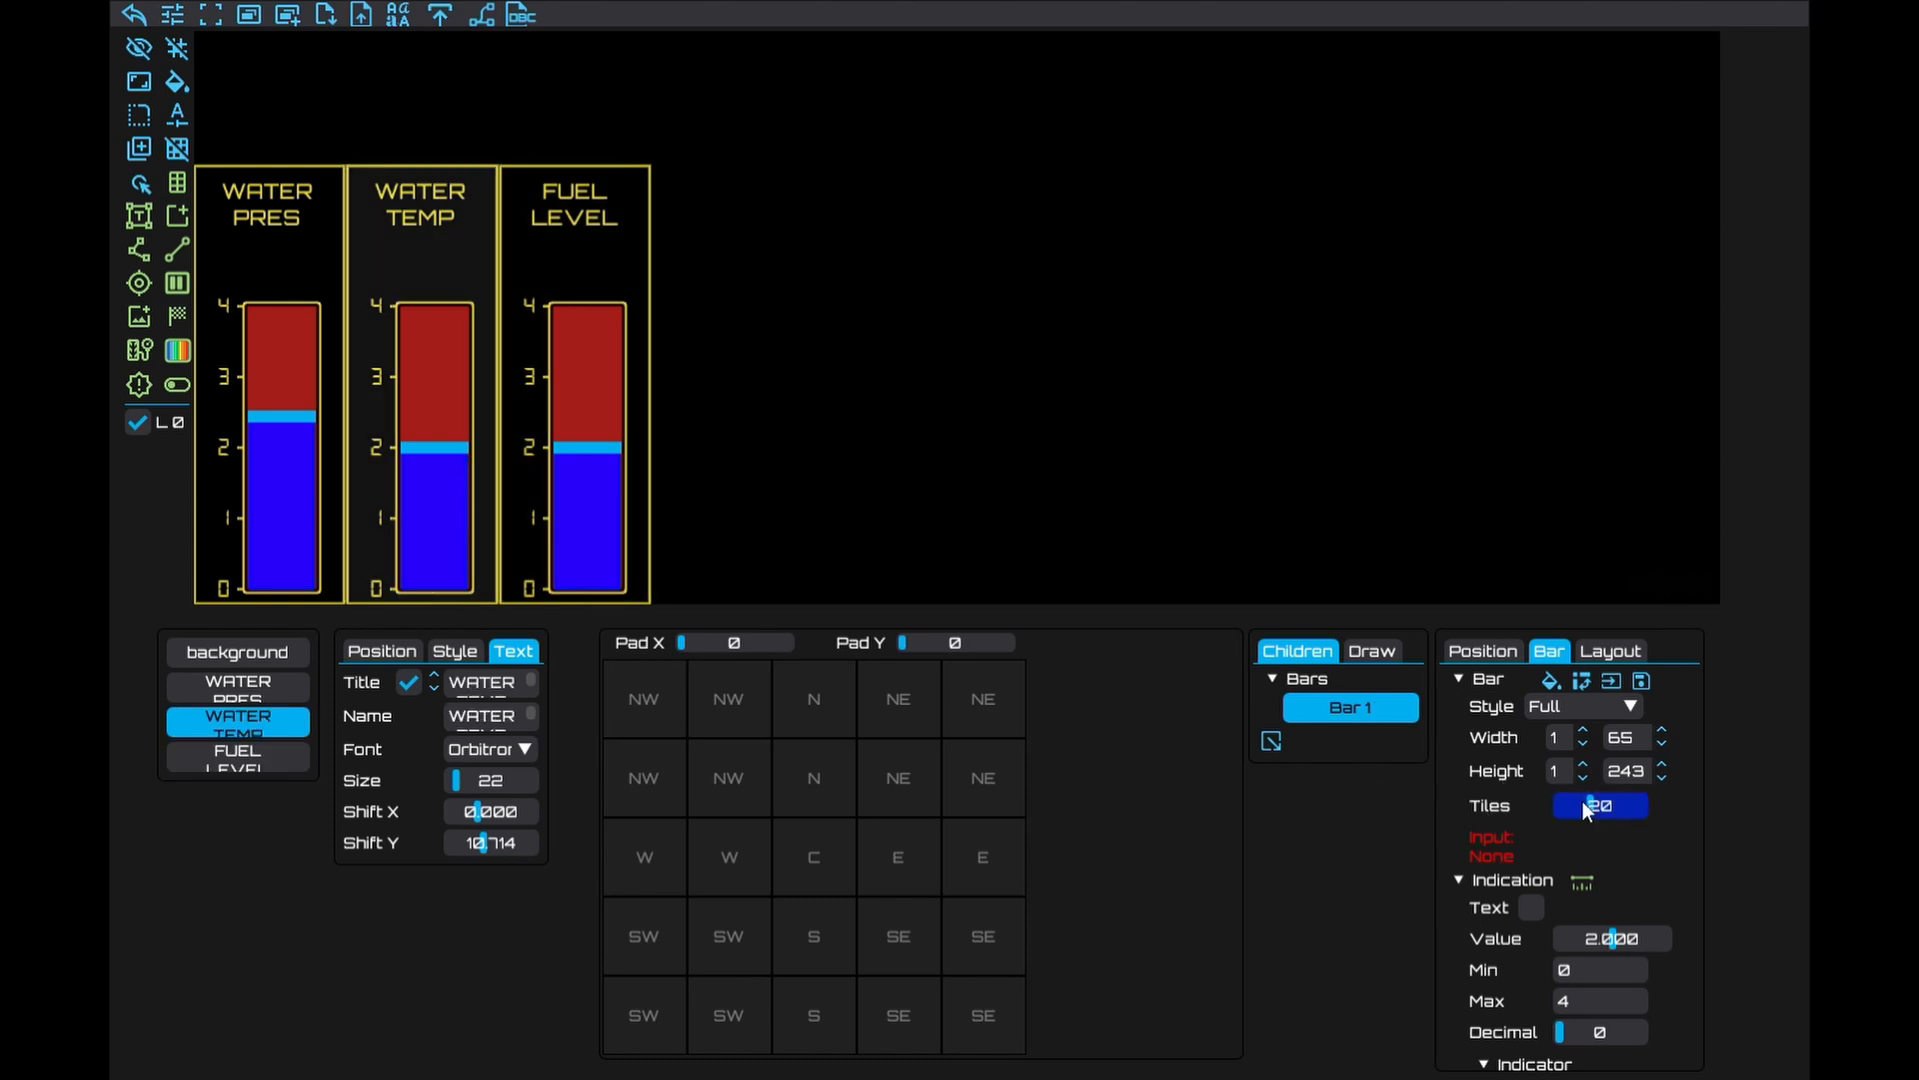
scroll(1538, 884, "down", 2)
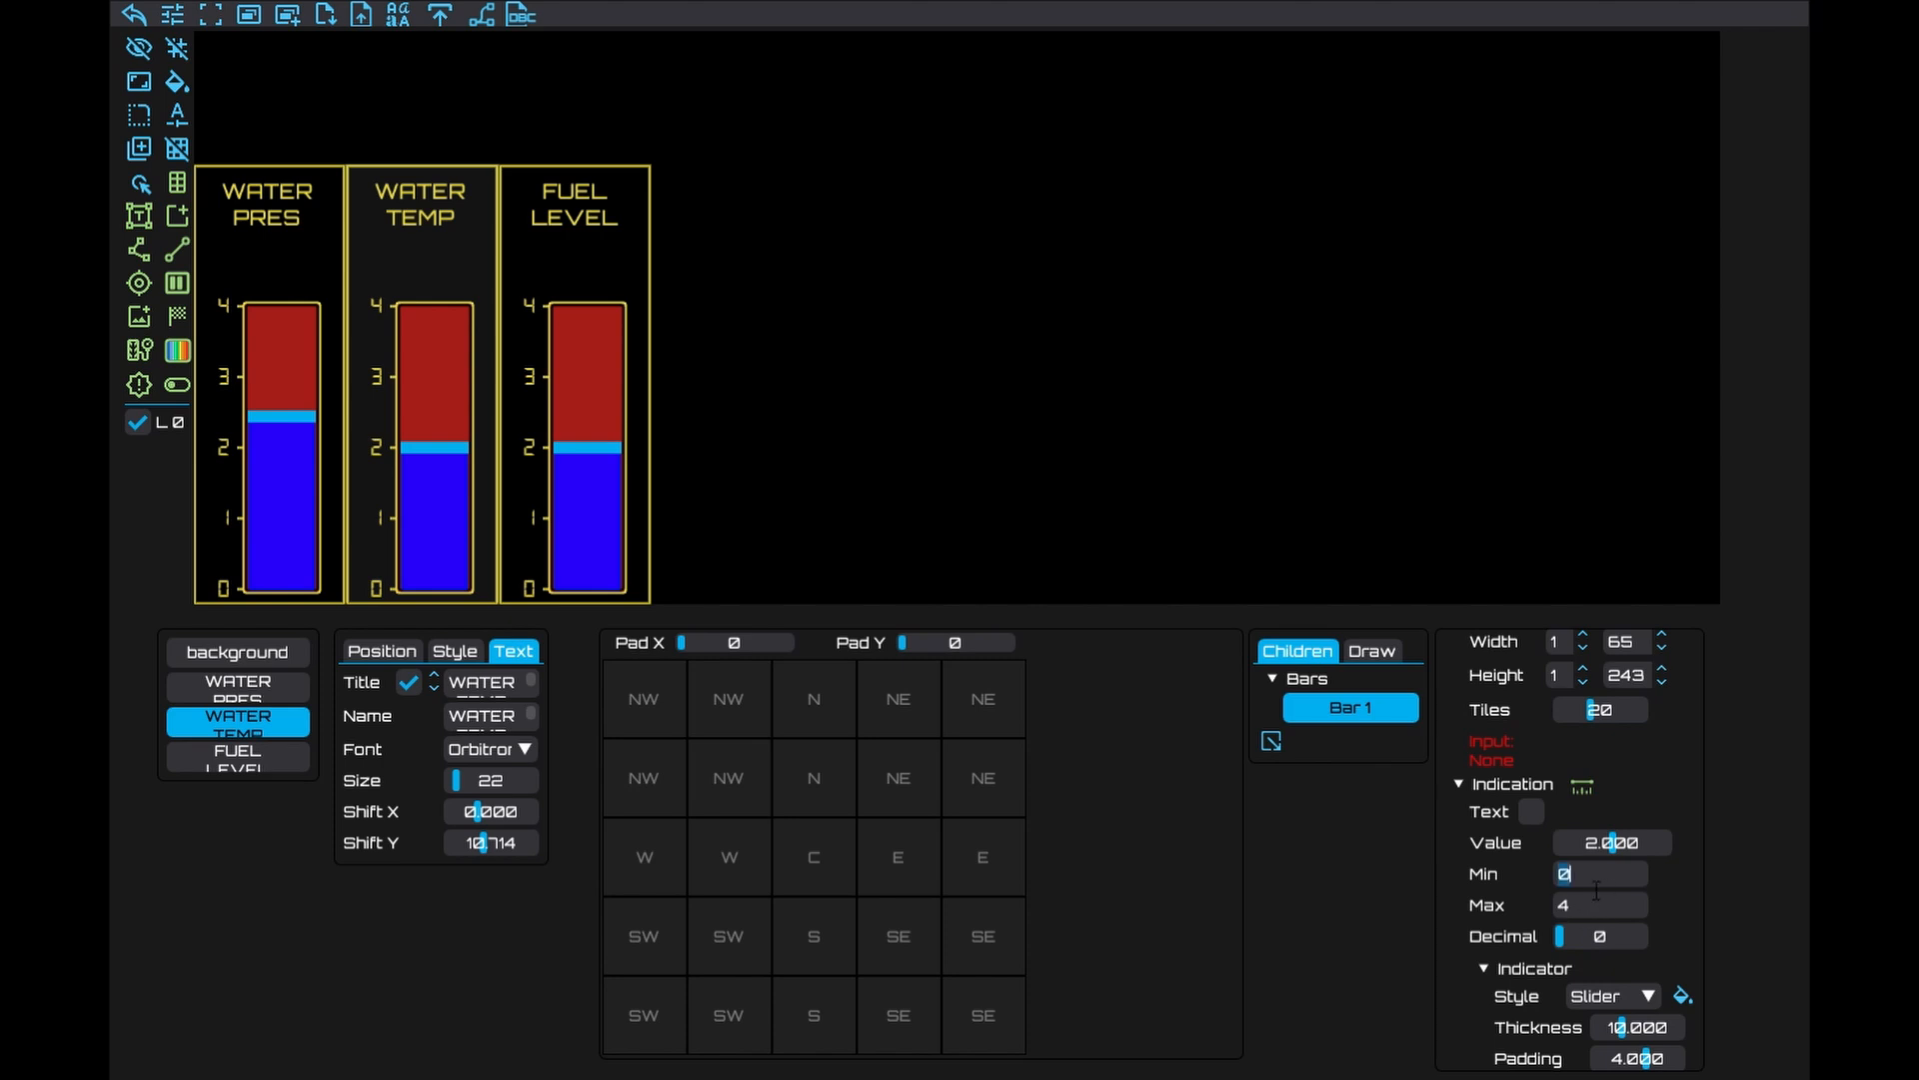
type("120")
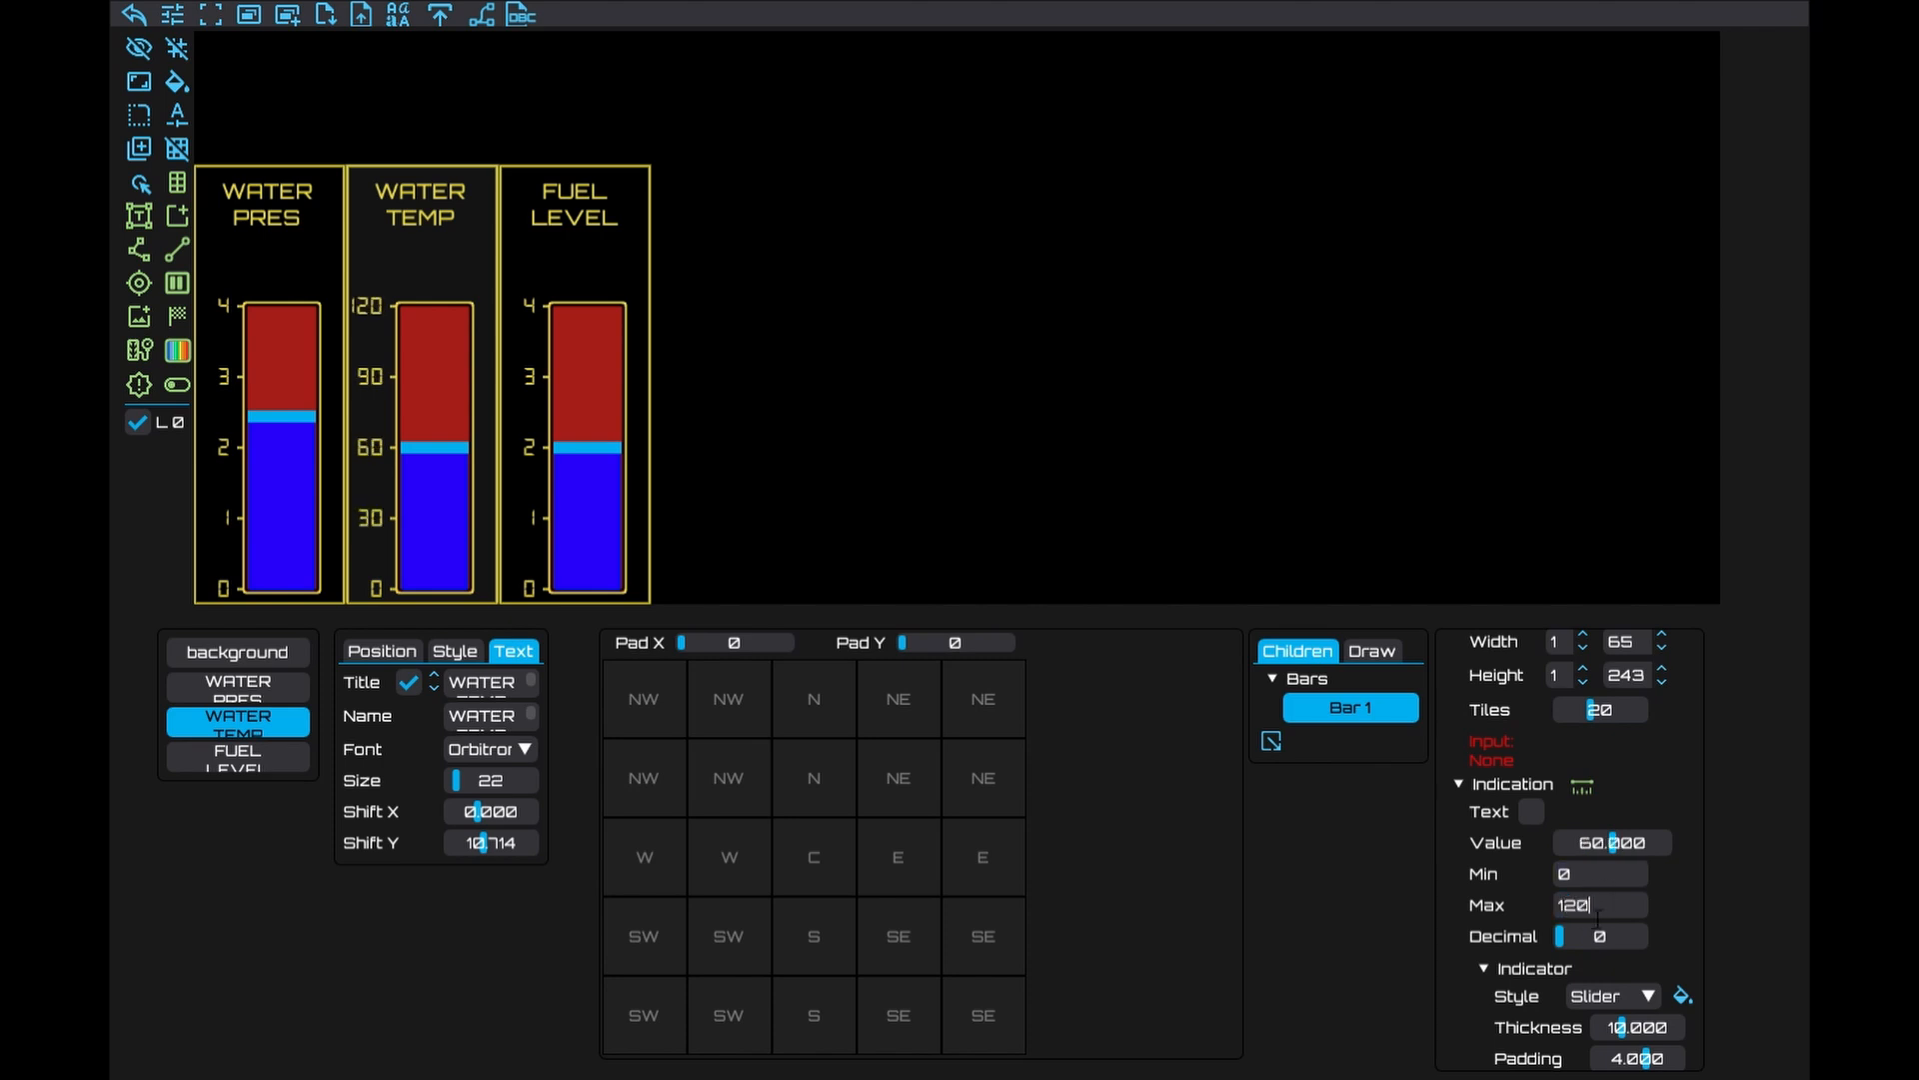
type("60")
Set the WATER TEMP bar's tick count to 7 and shift the bar slightly right to make room for its labels
scroll(1591, 875, "down", 13)
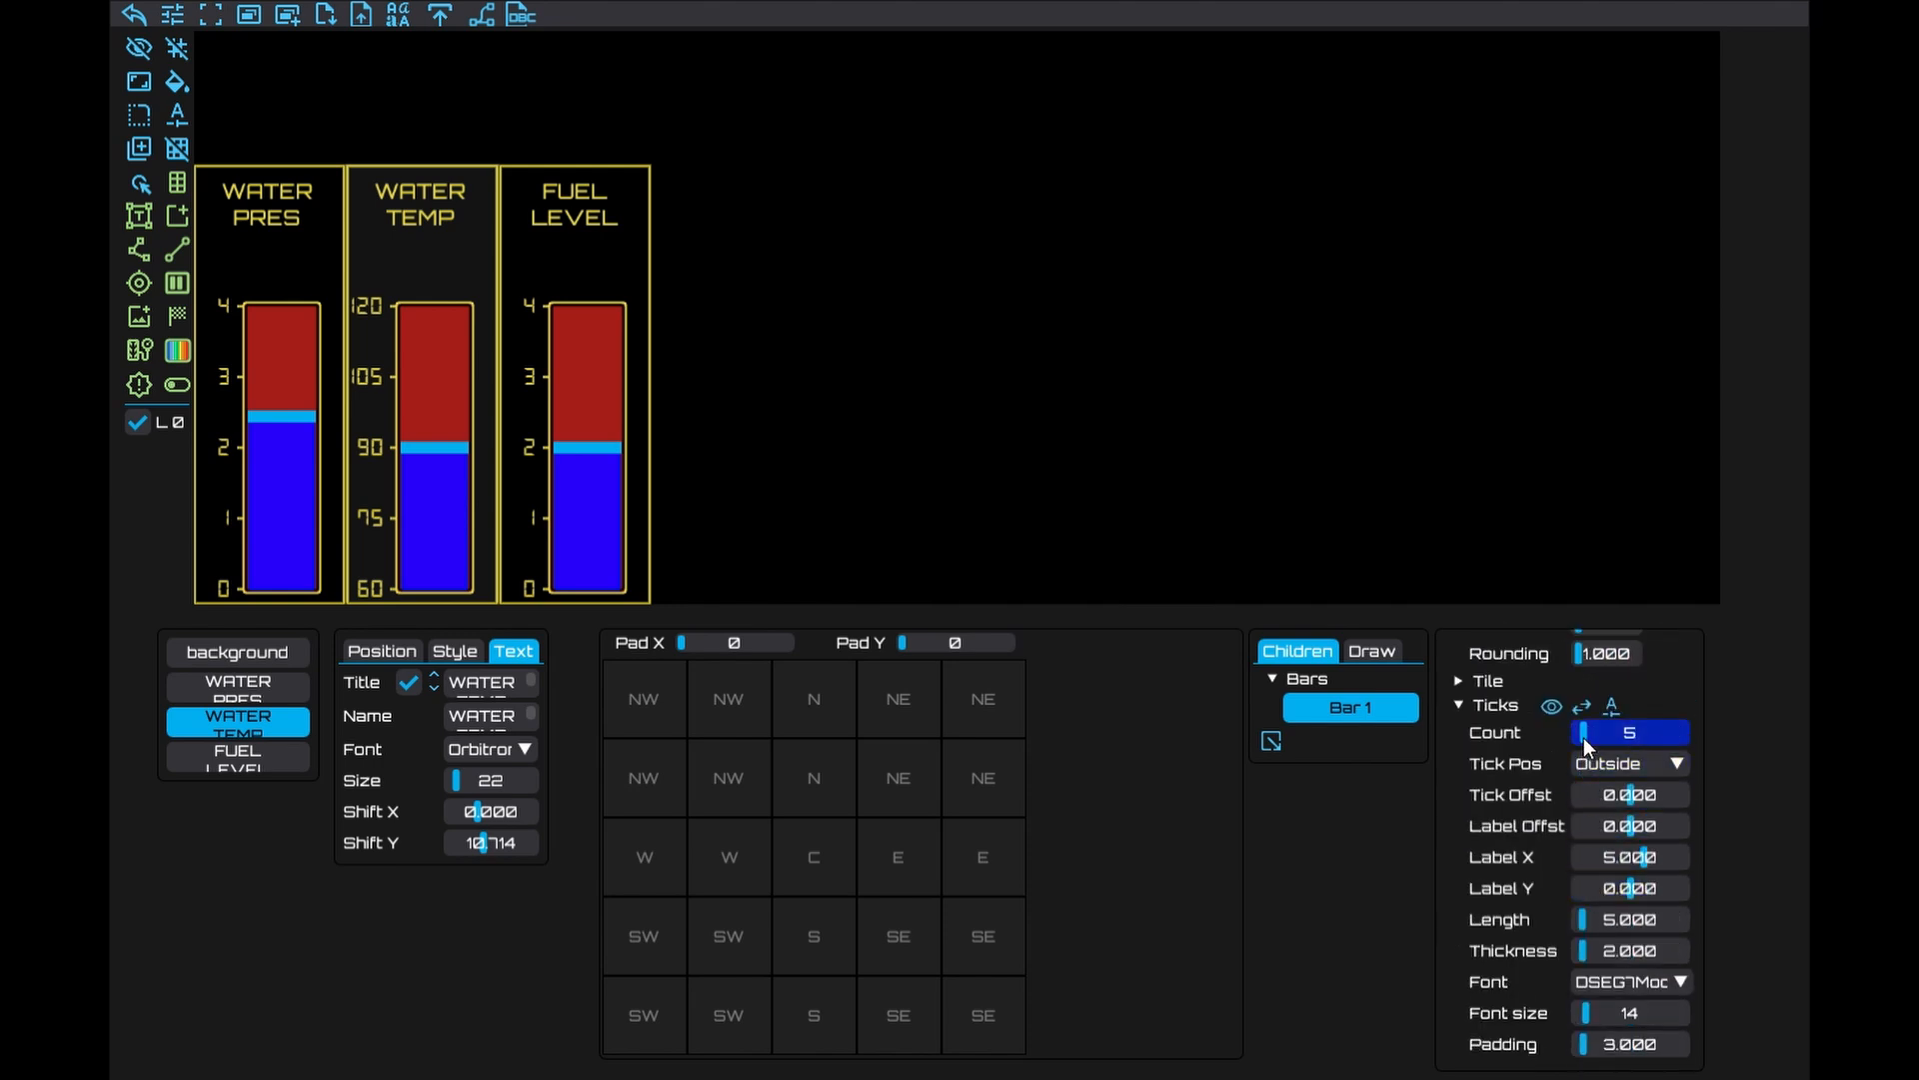
left_click_drag(1584, 736, 1589, 739)
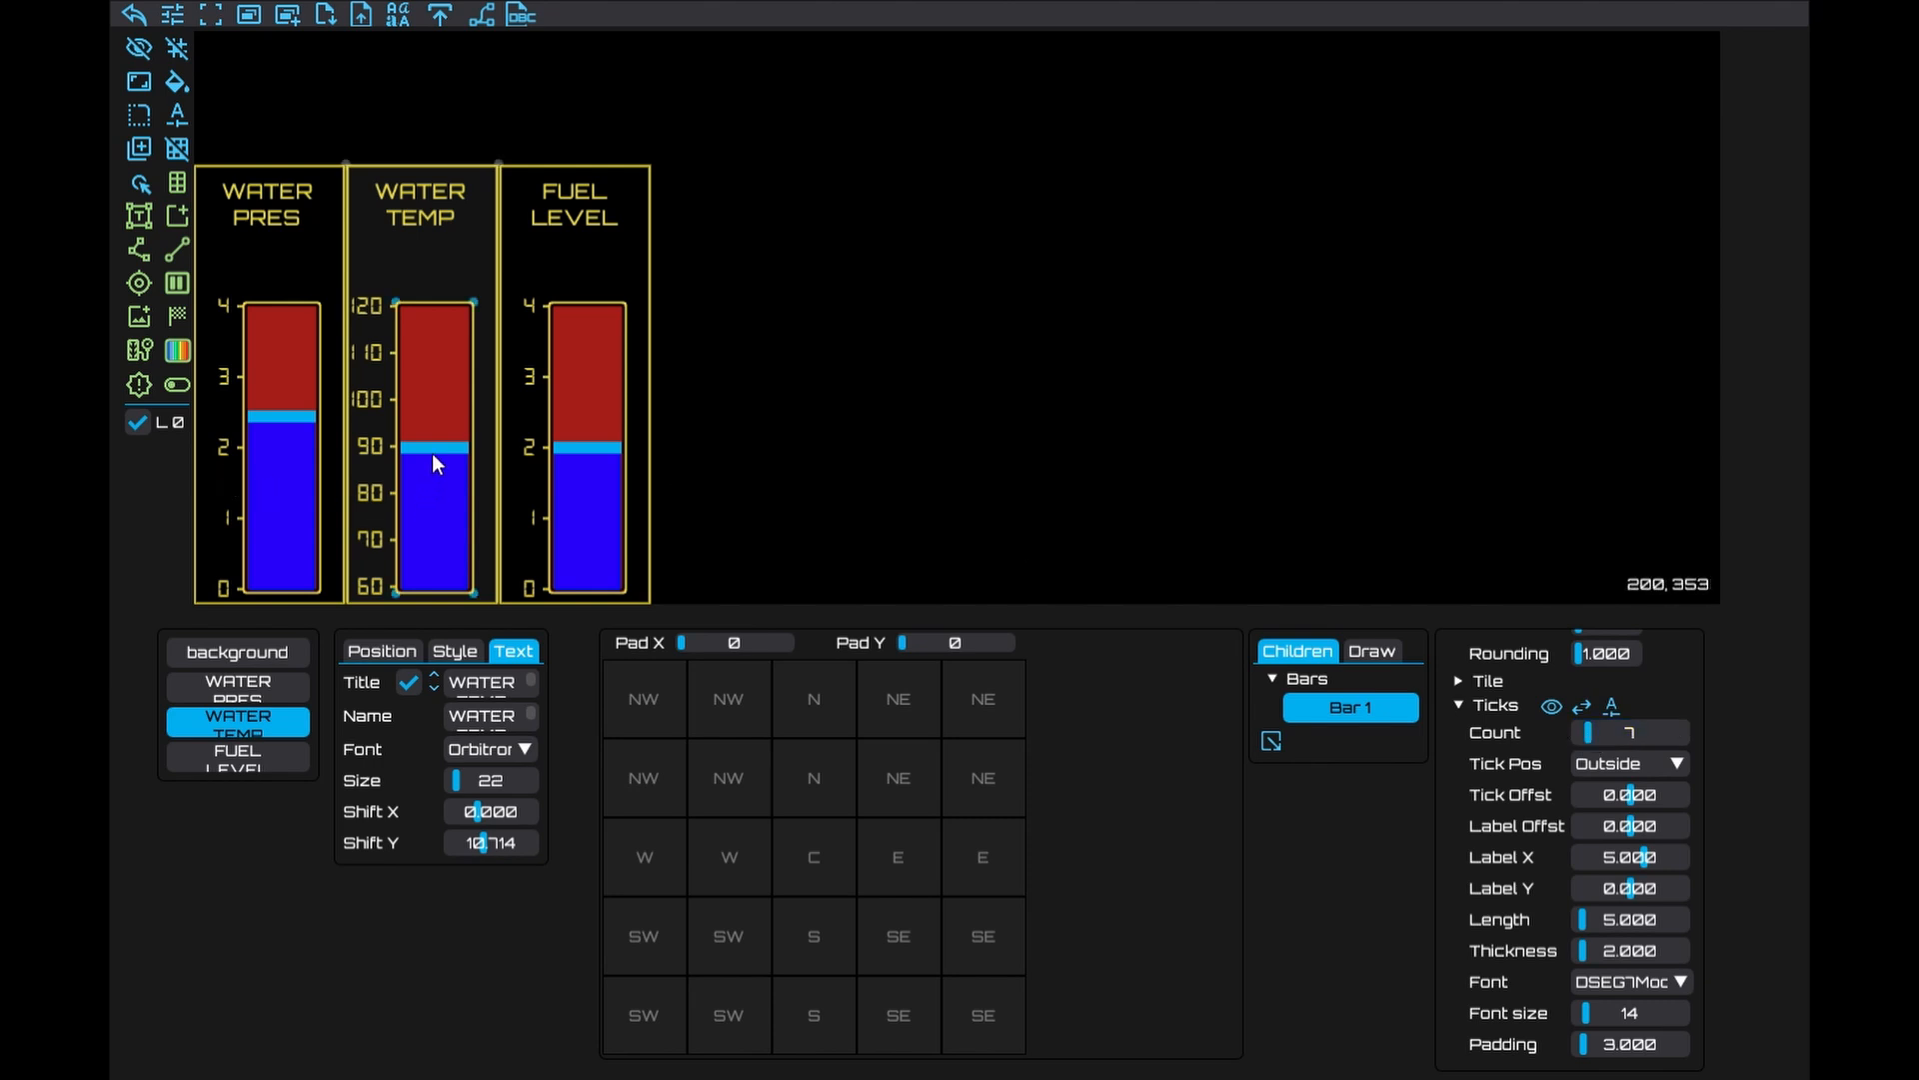
left_click_drag(452, 459, 459, 459)
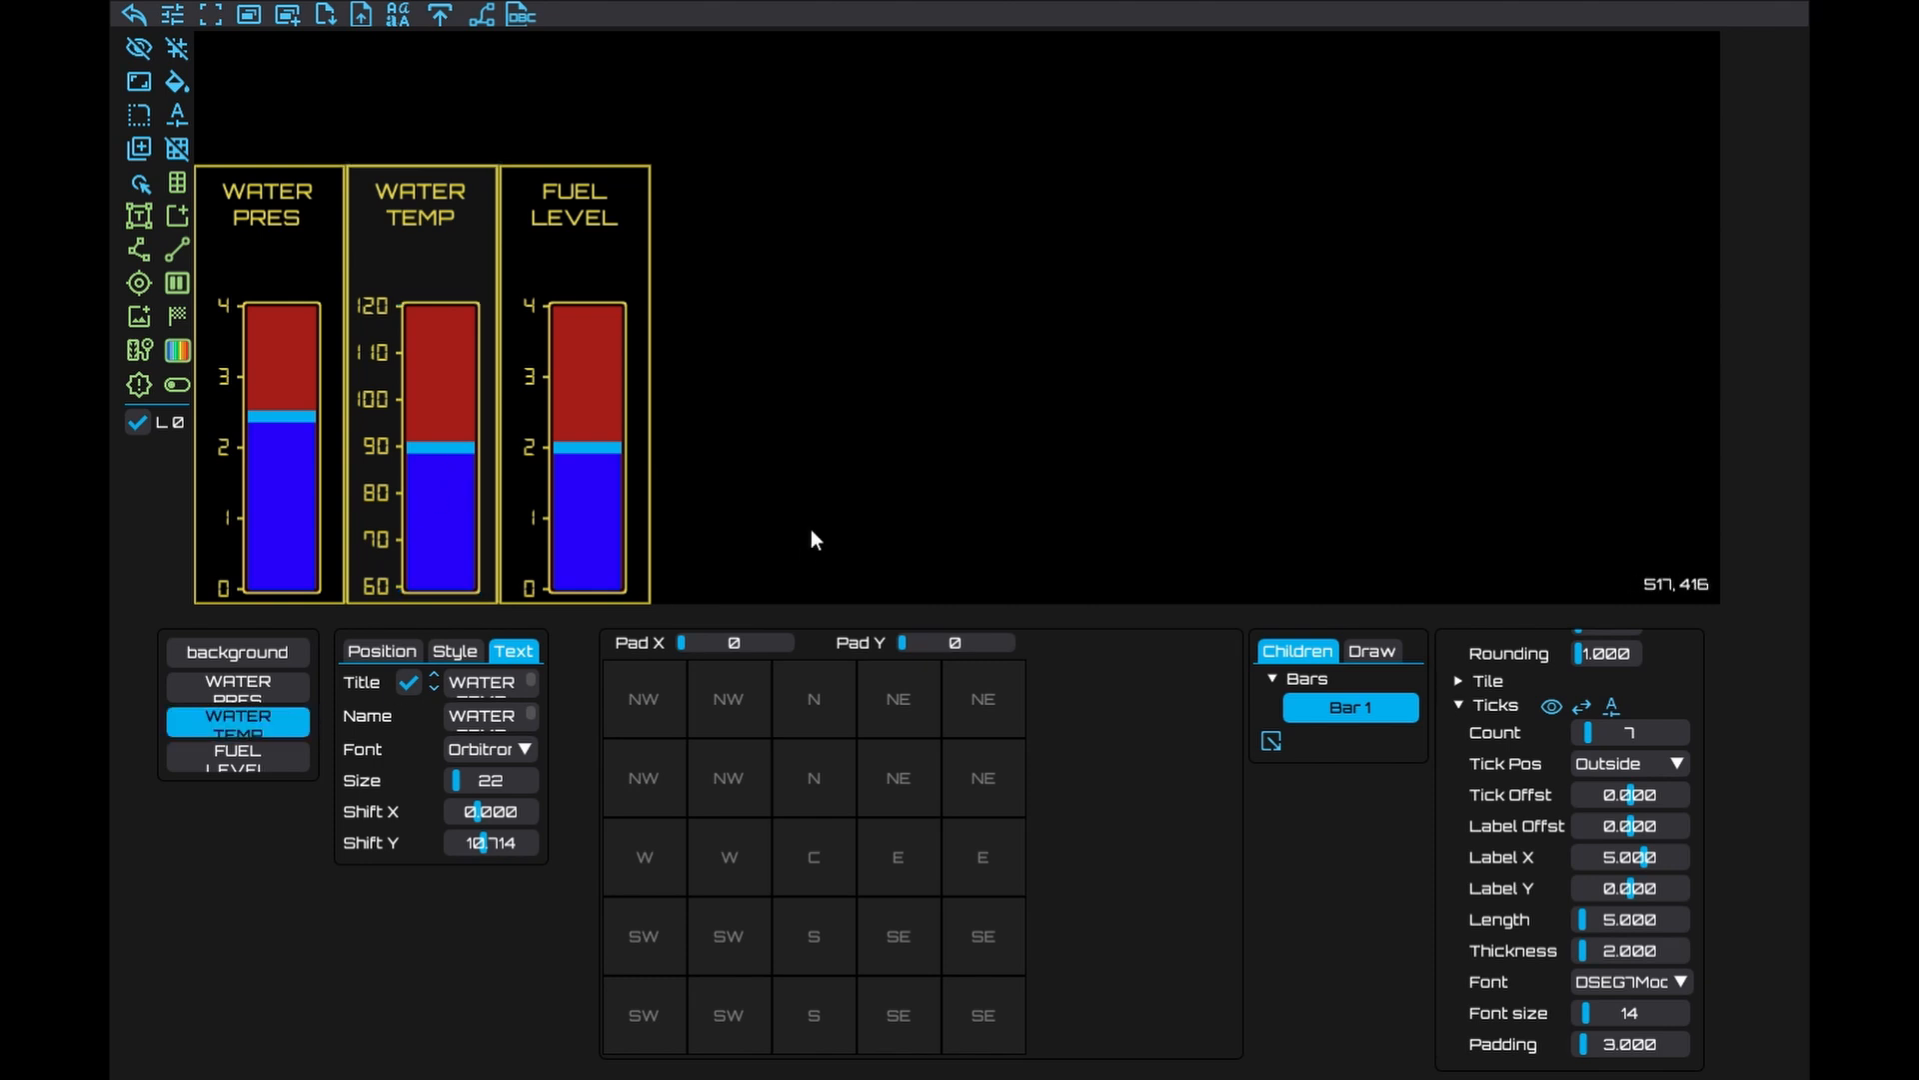
Set the FUEL LEVEL bar's maximum to 40
left_click(569, 358)
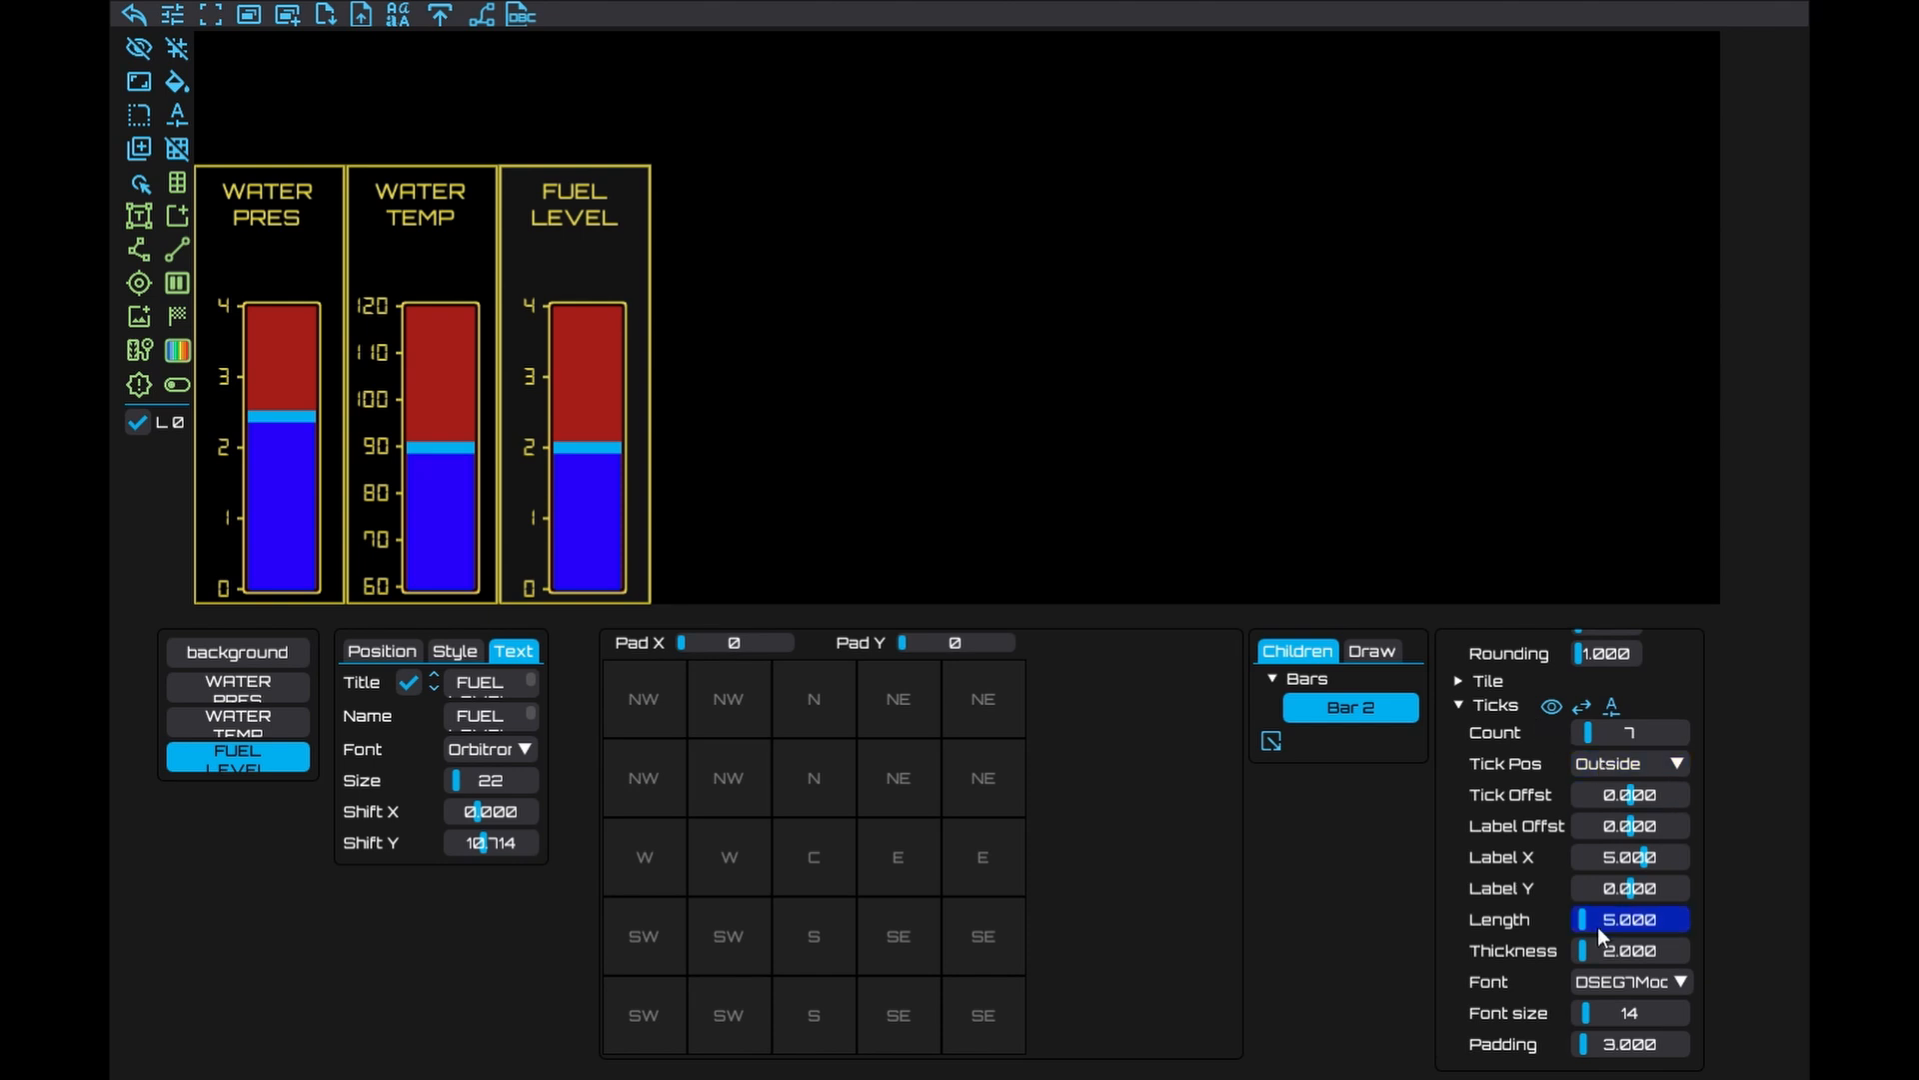
scroll(1594, 899, "up", 4)
scroll(1590, 804, "up", 1)
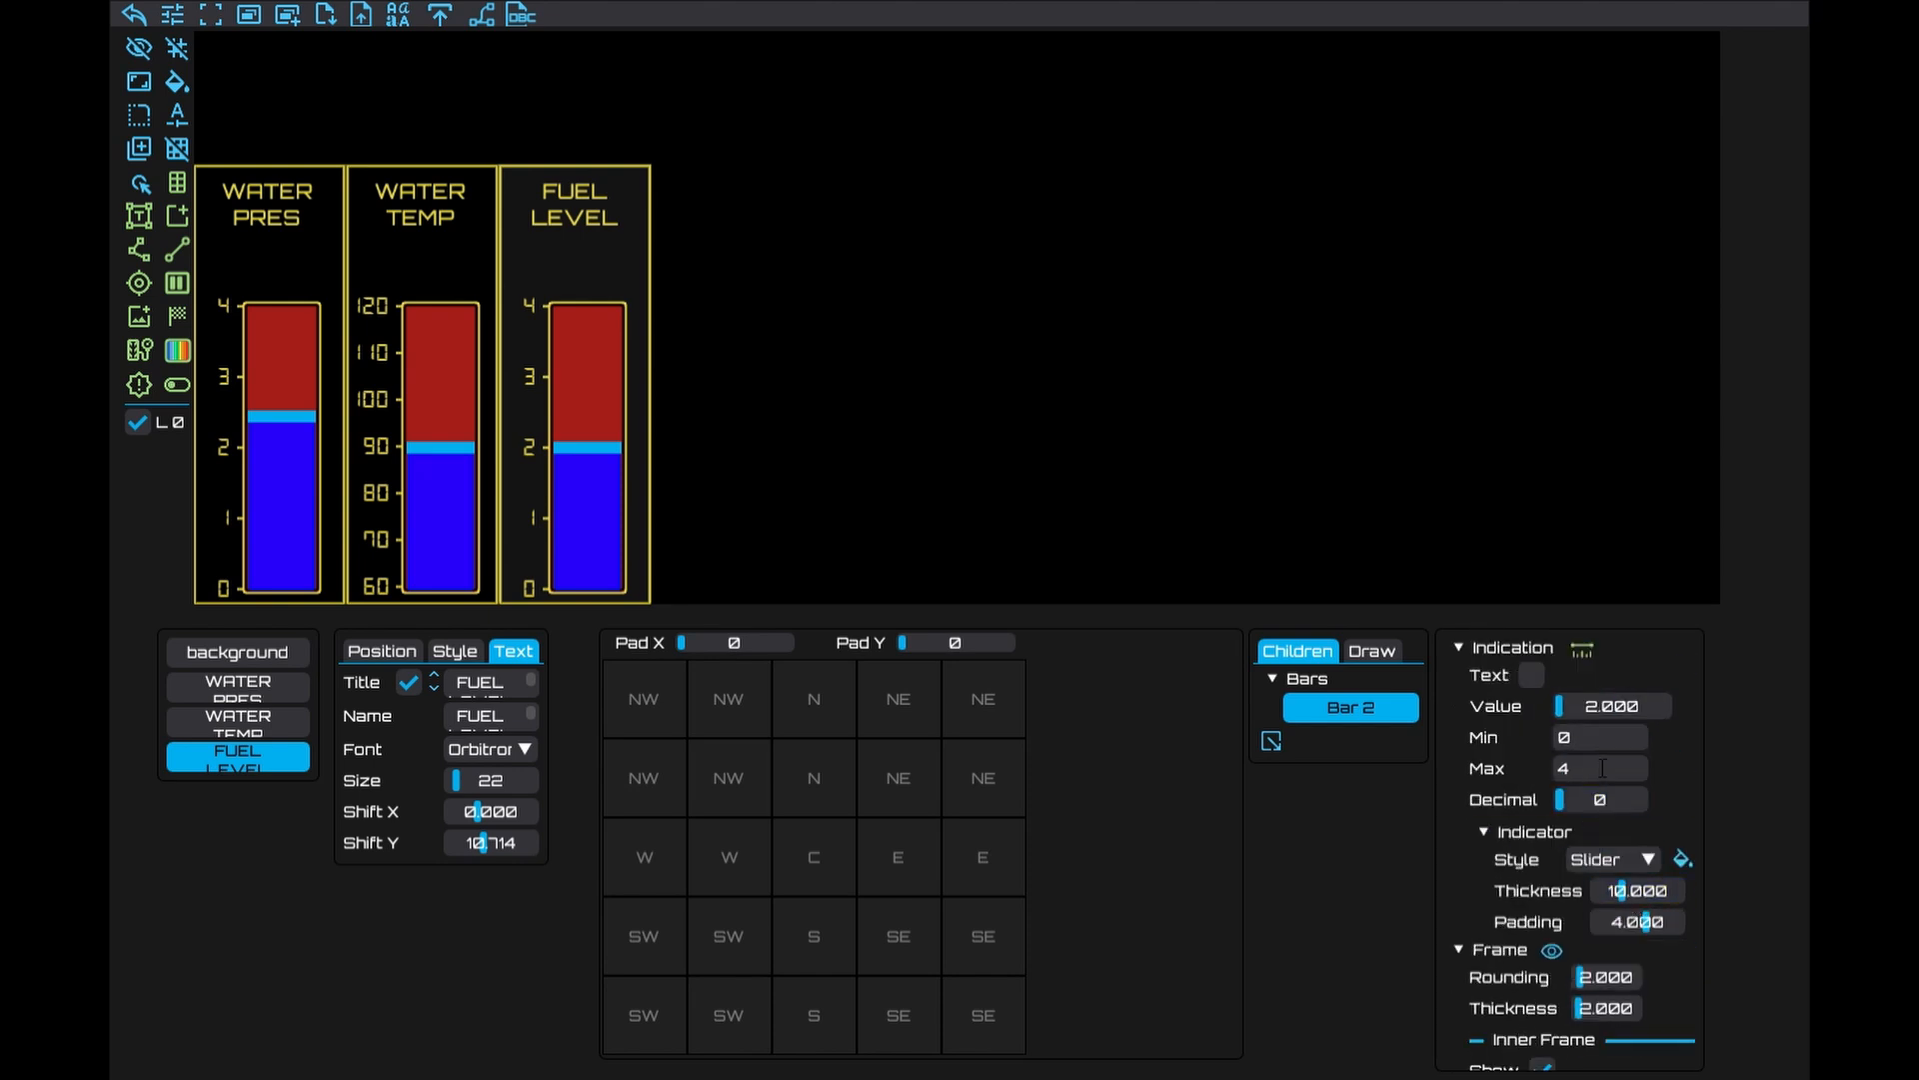
type("0")
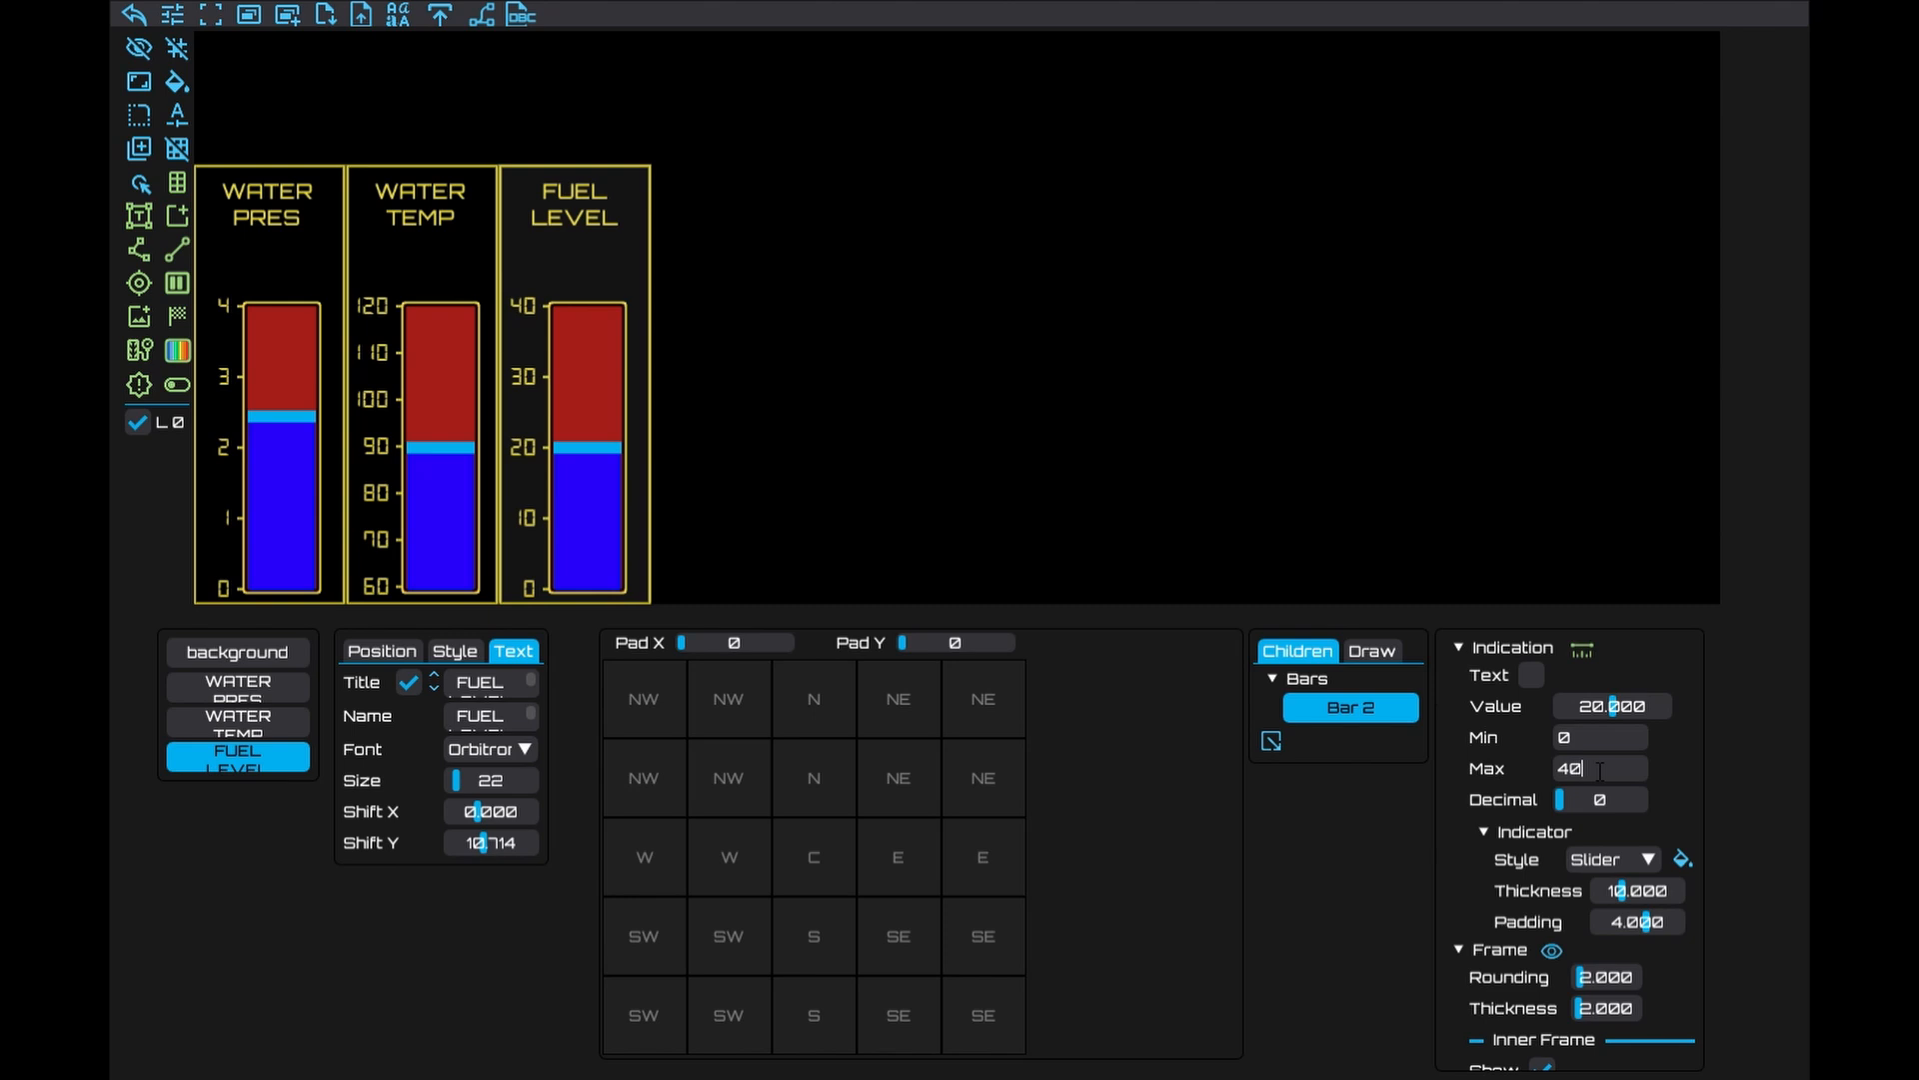
Enable the text value readout for the WATER PRES bar
left_click(251, 432)
scroll(1639, 845, "up", 3)
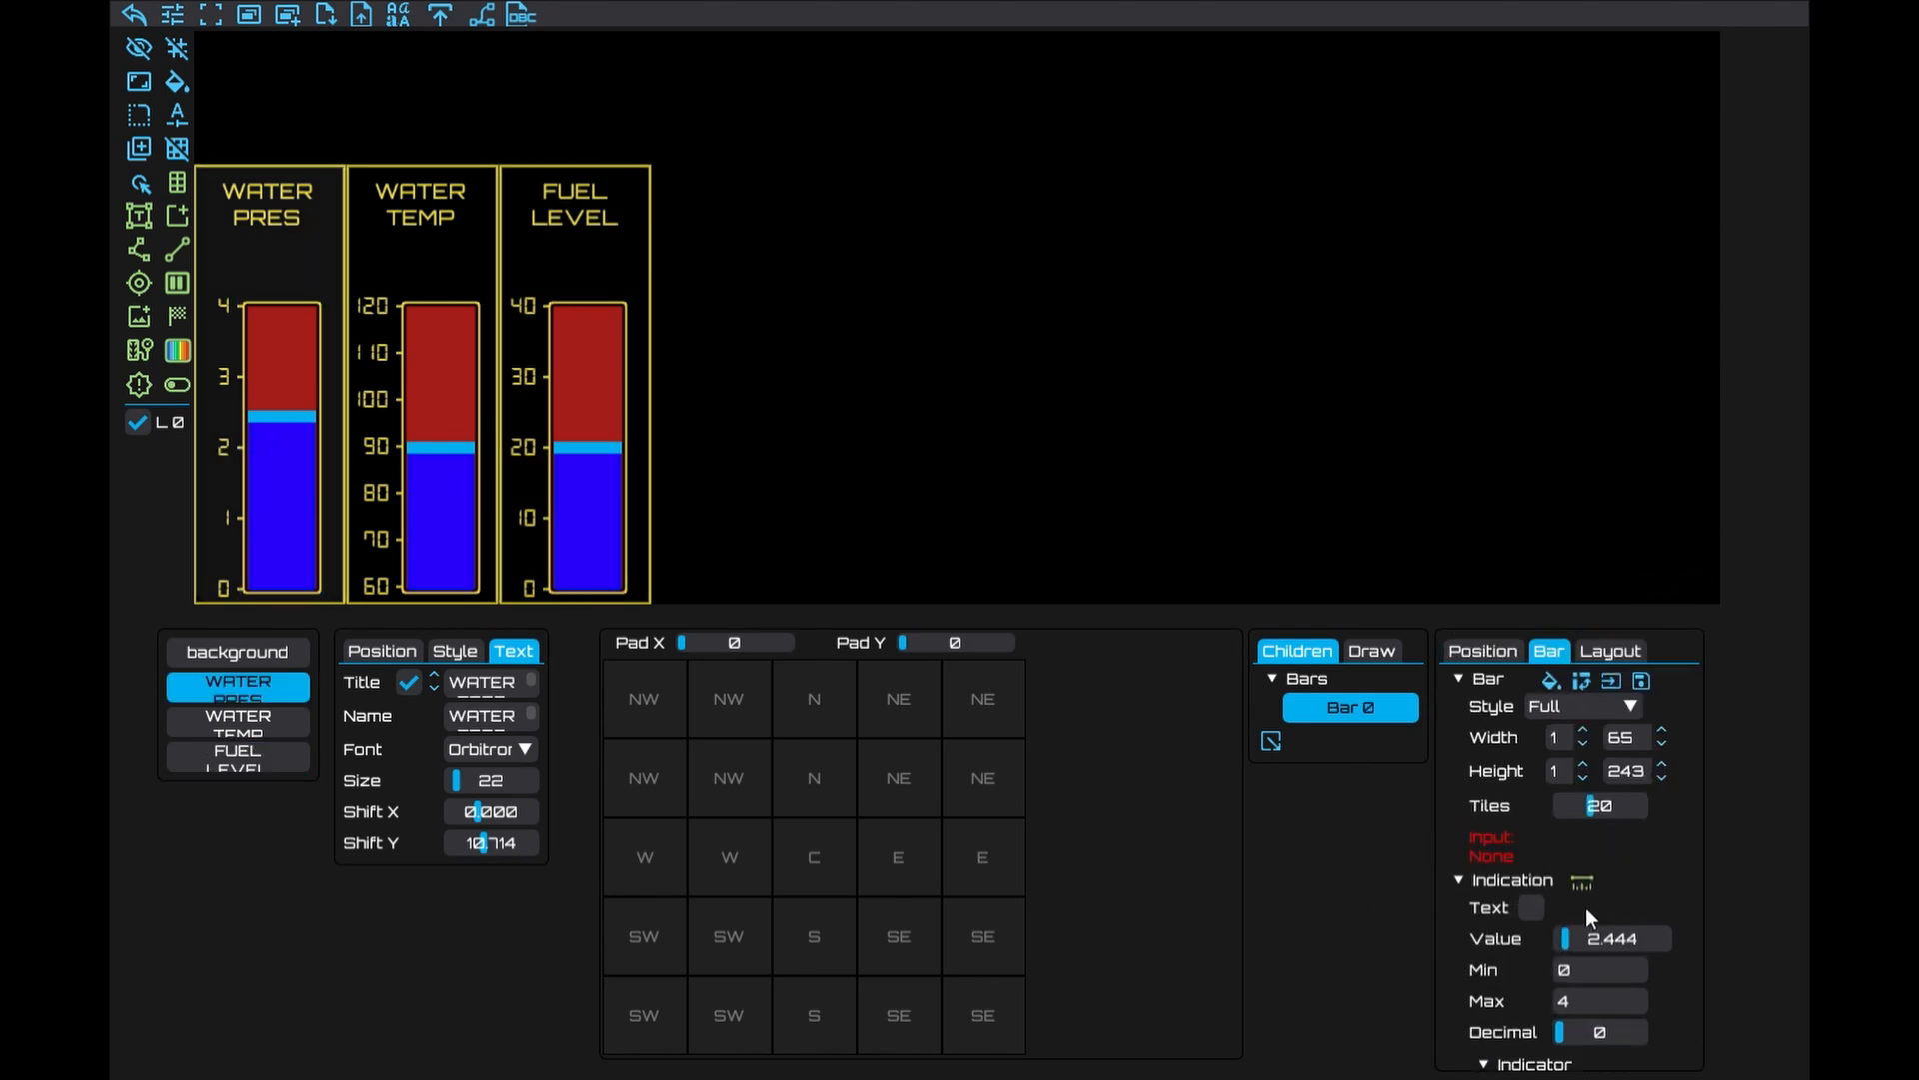
left_click(1530, 906)
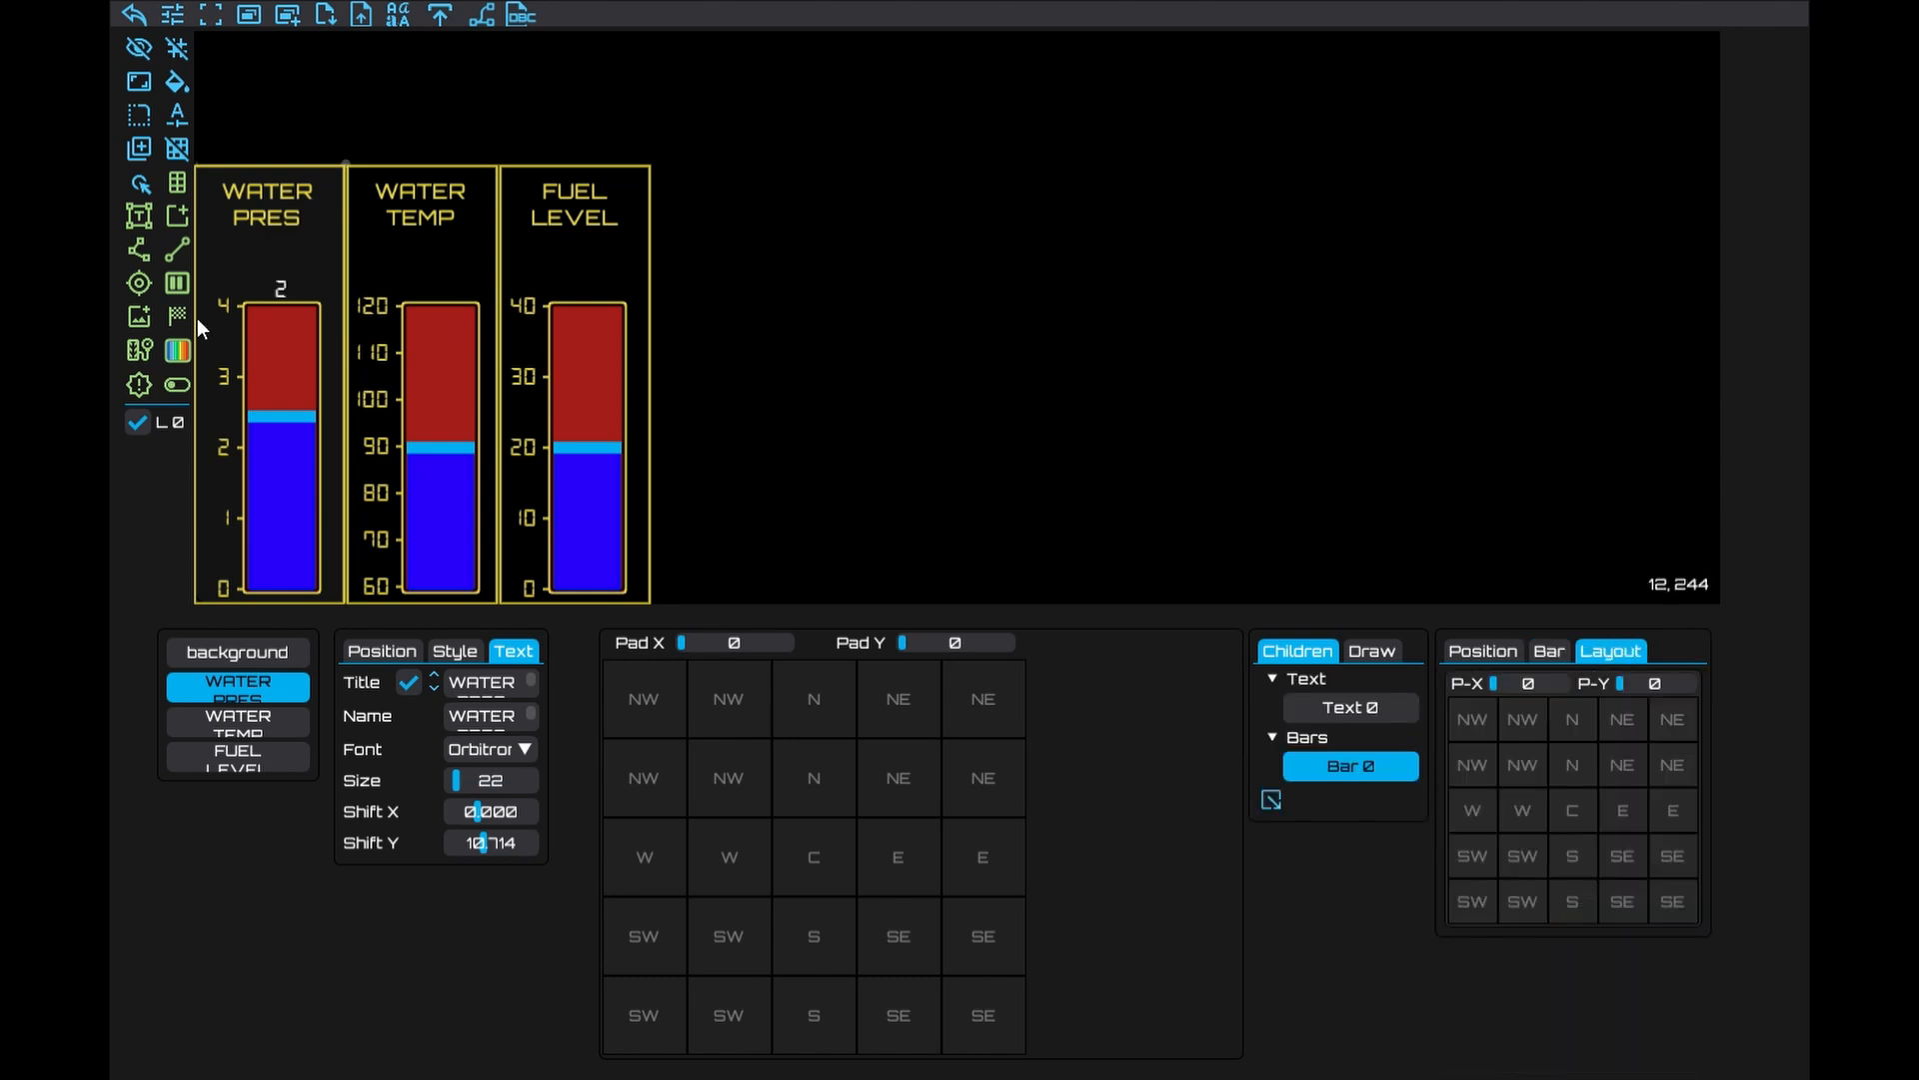
left_click(1547, 651)
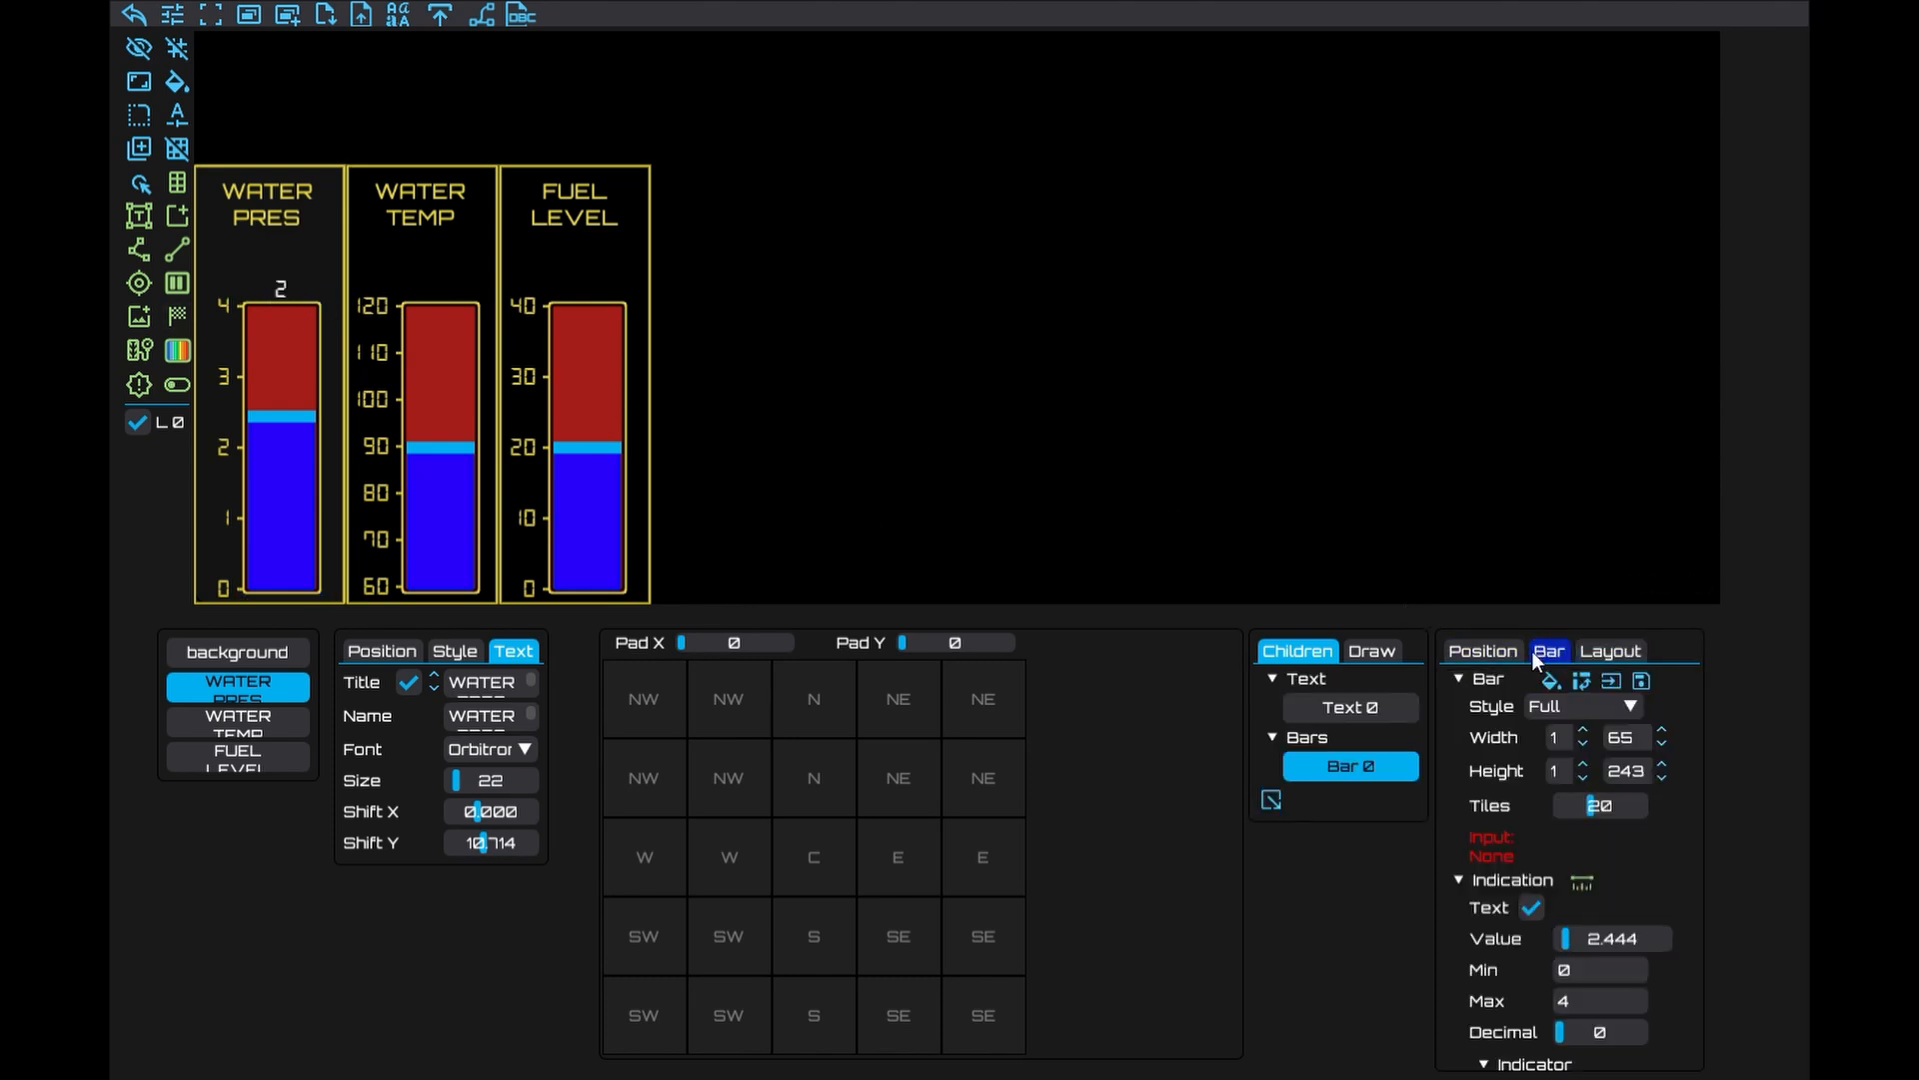
Set the WATER PRES readout's font size to 30 with one decimal and center it above the bar
left_click(1333, 712)
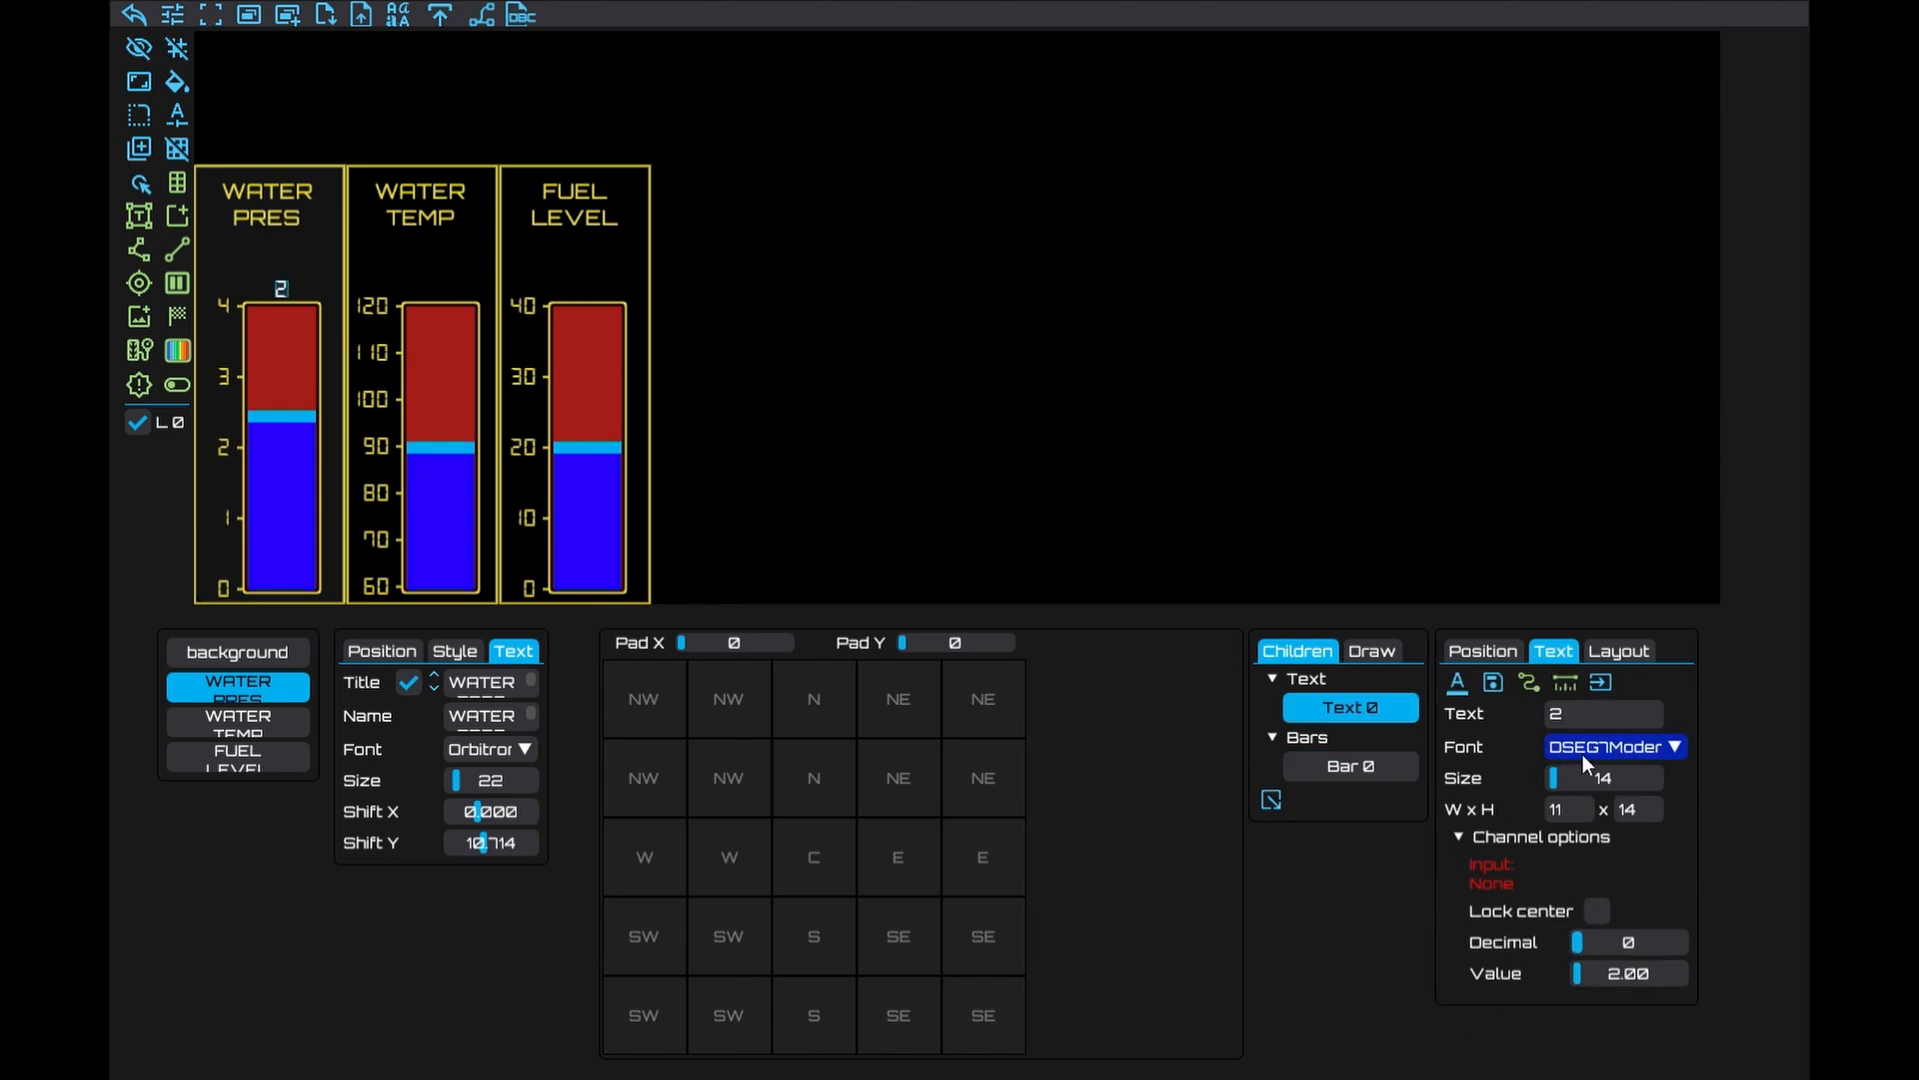
left_click_drag(1554, 778, 1561, 778)
left_click(1592, 782, "ctrl")
type("30")
left_click_drag(300, 305, 293, 287)
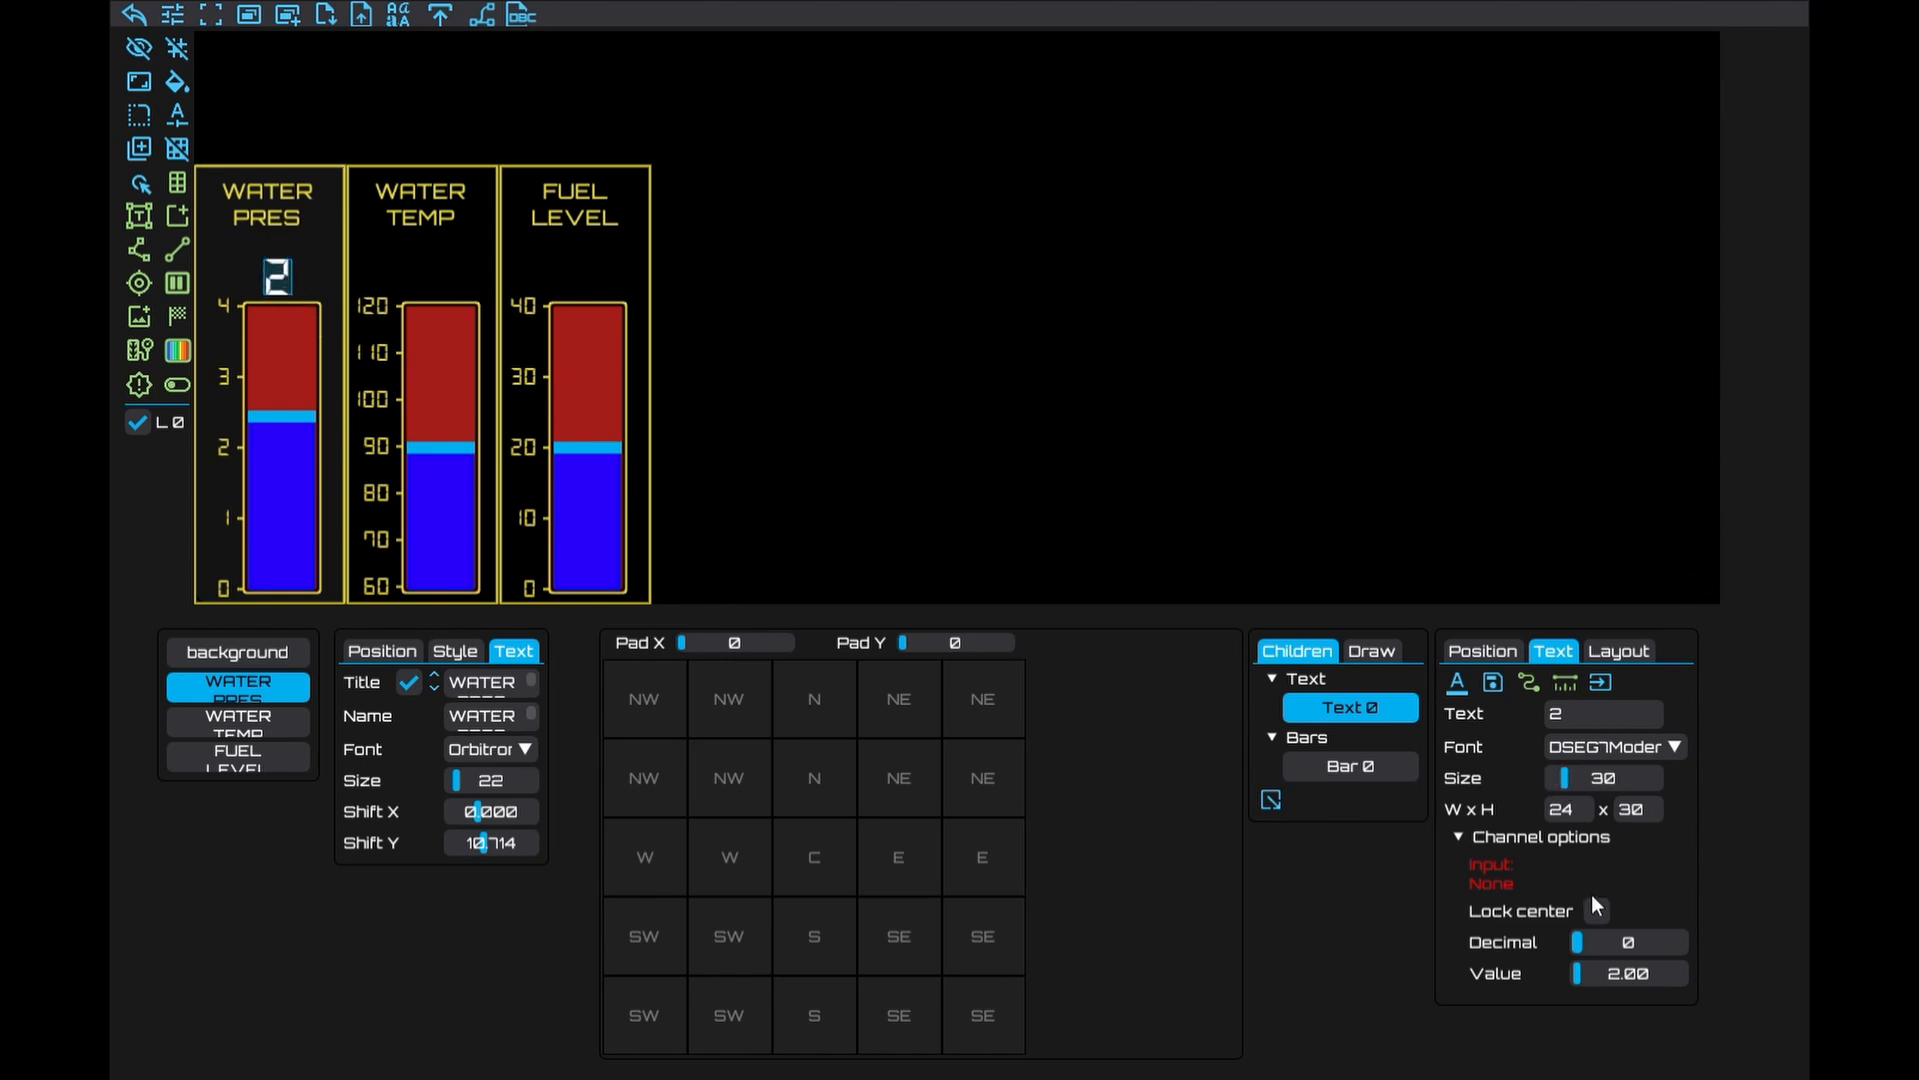
left_click_drag(1586, 940, 1587, 939)
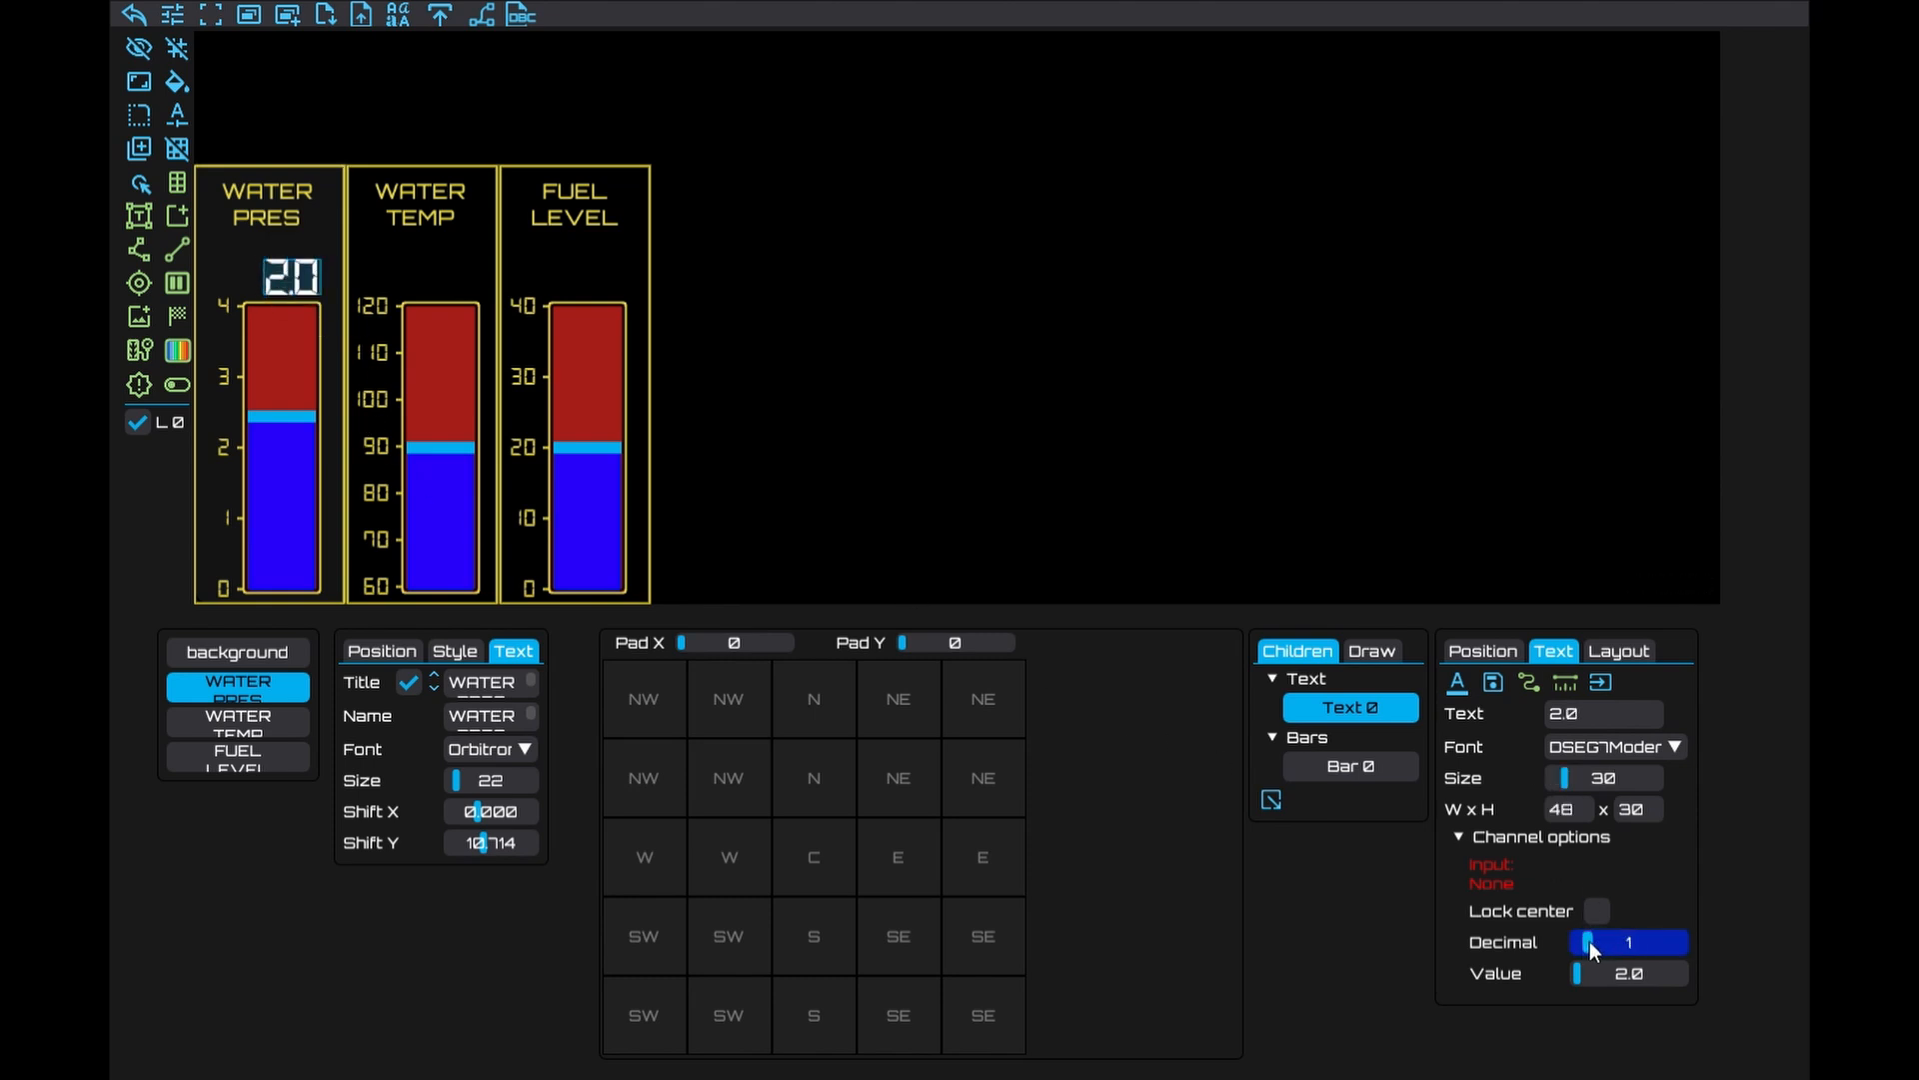
left_click_drag(306, 290, 299, 289)
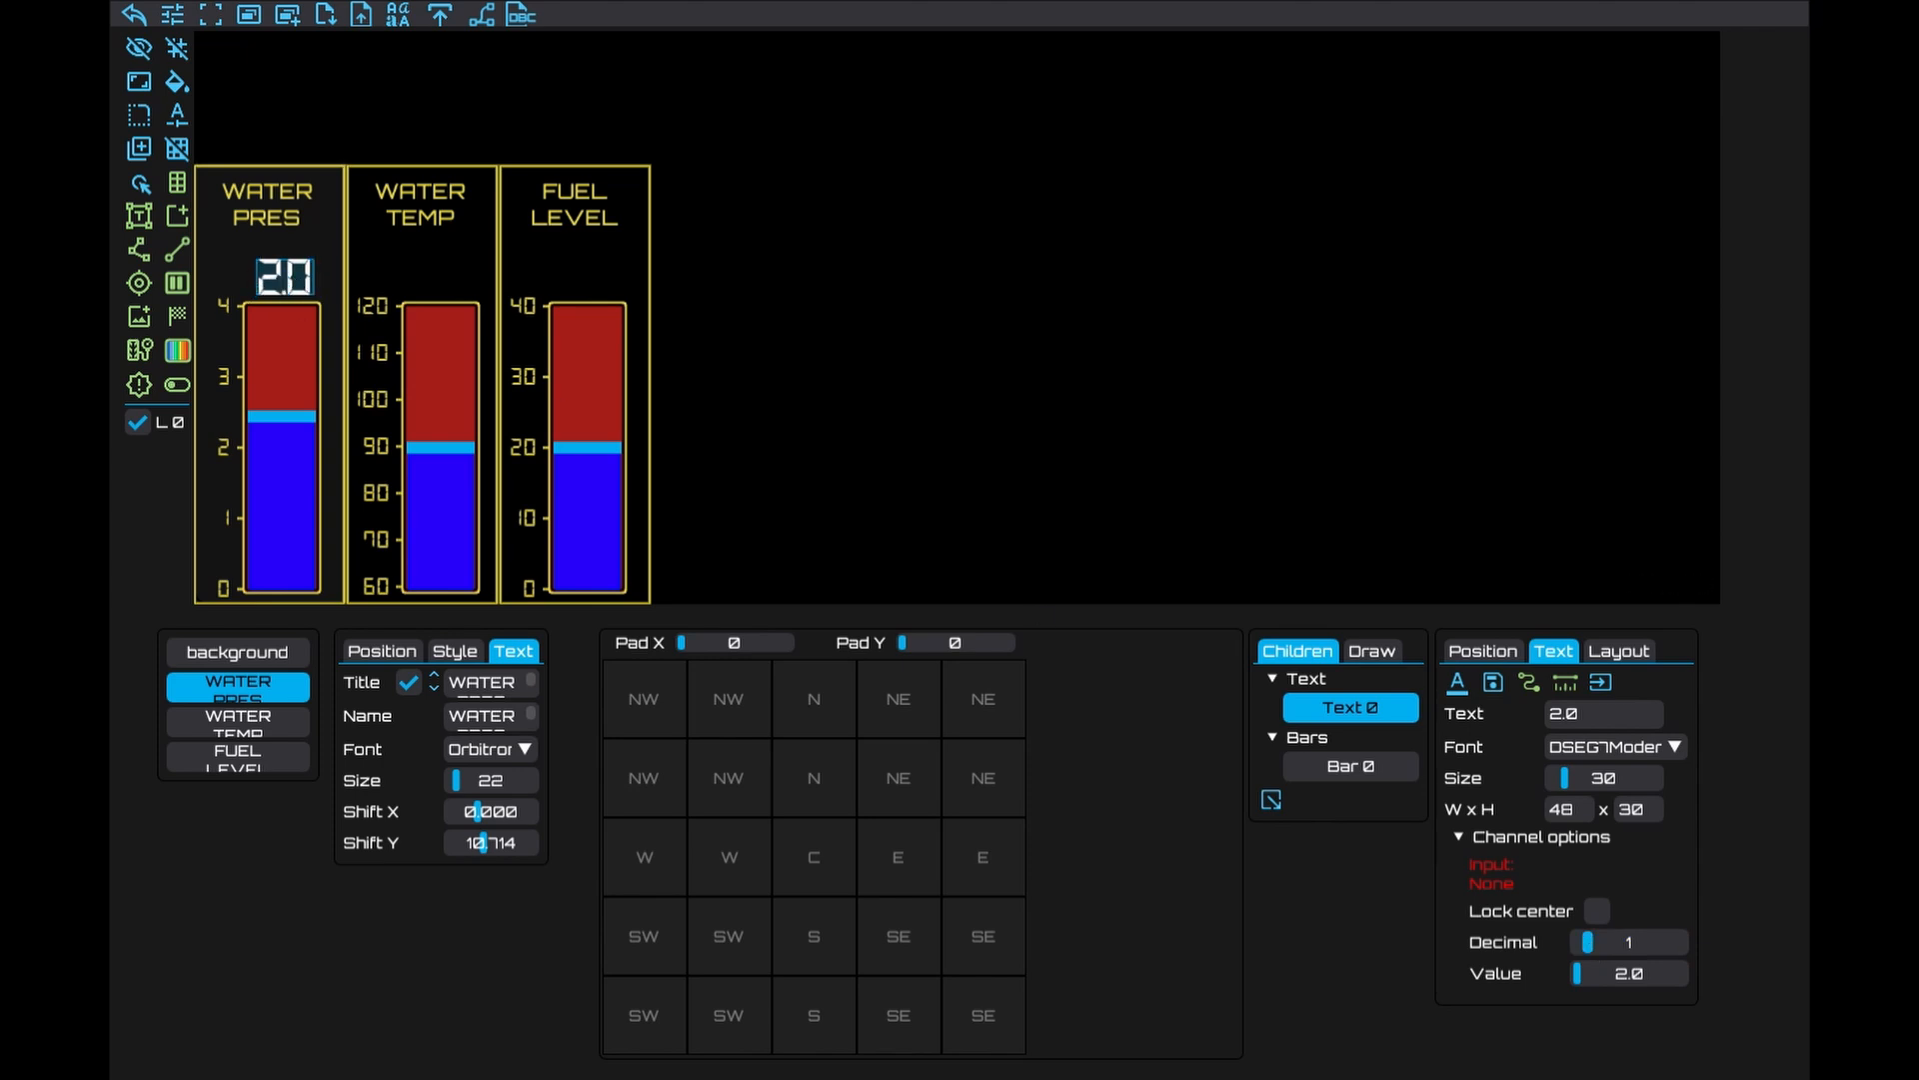
Recolor the WATER PRES readout orange-red using the copied color code
left_click(1456, 683)
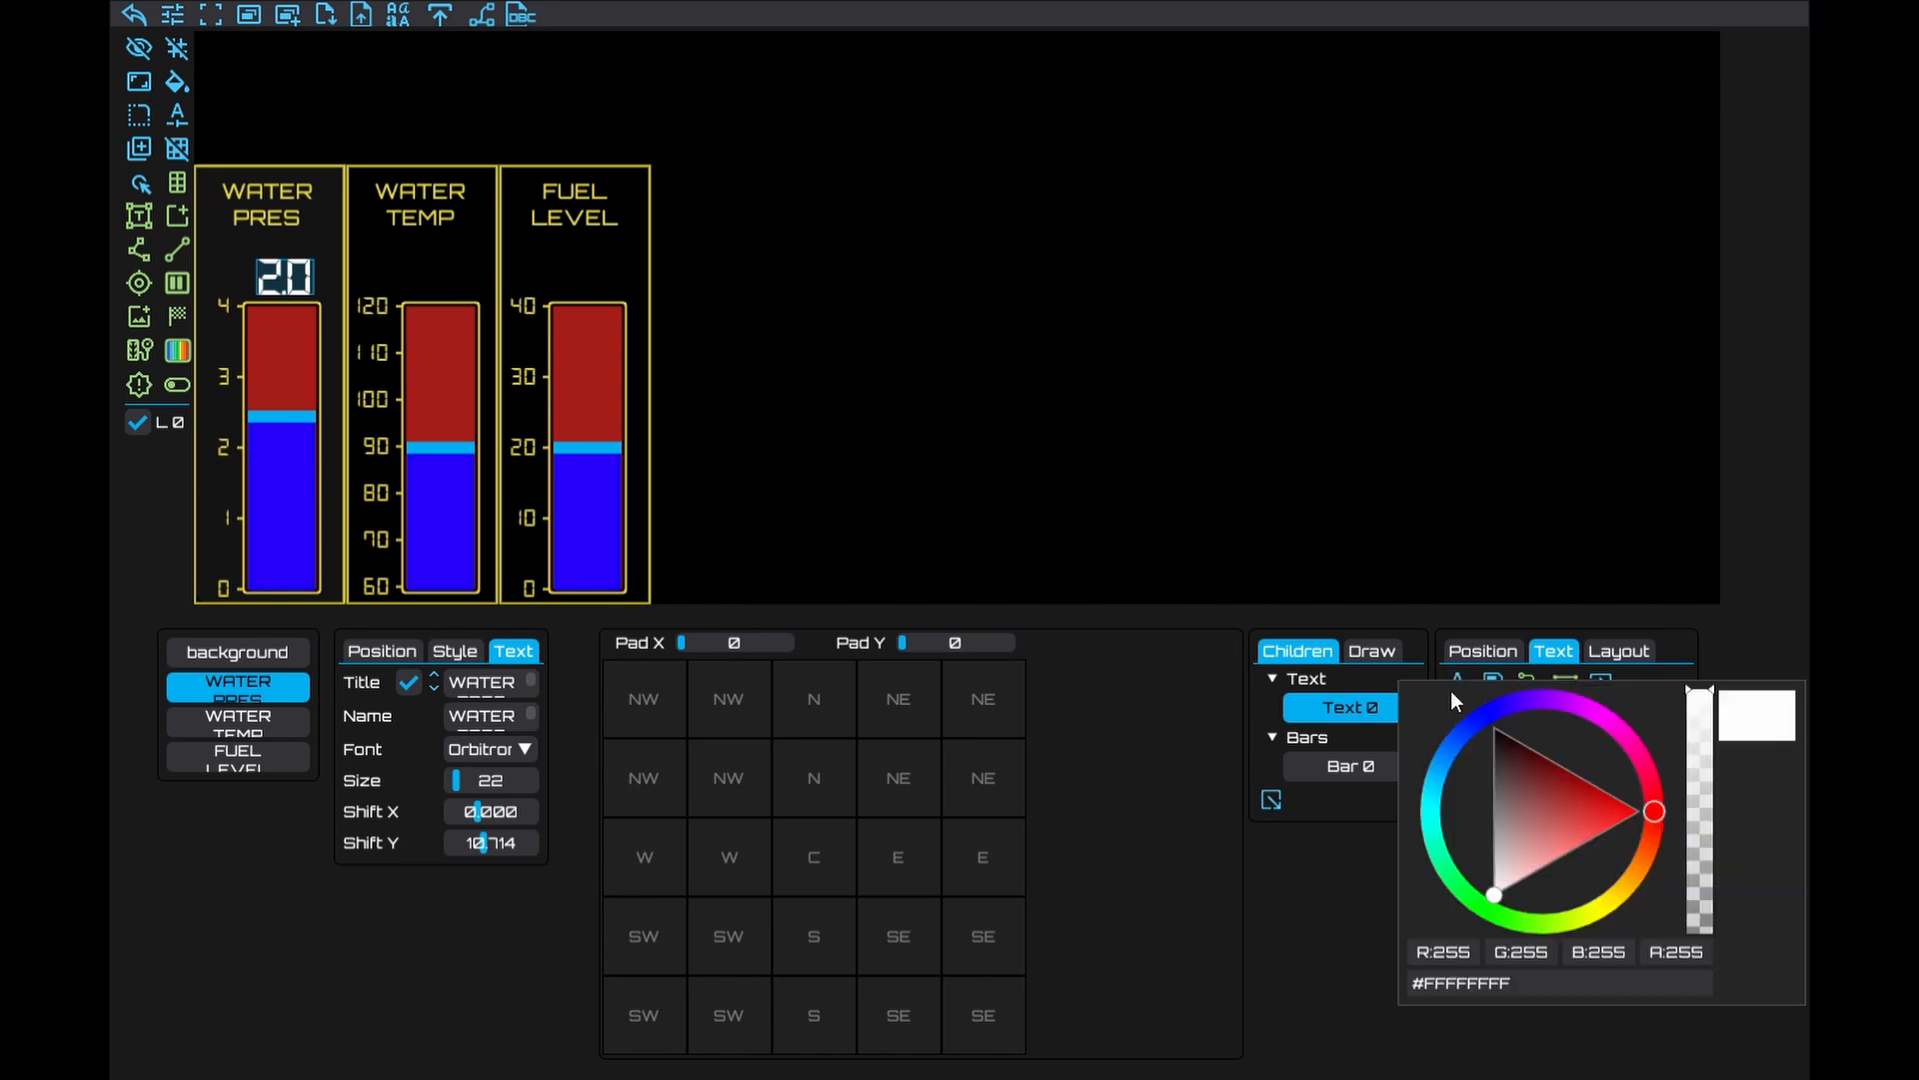
left_click_drag(1576, 990, 1400, 975)
key("ctrl+v")
left_click(1341, 897)
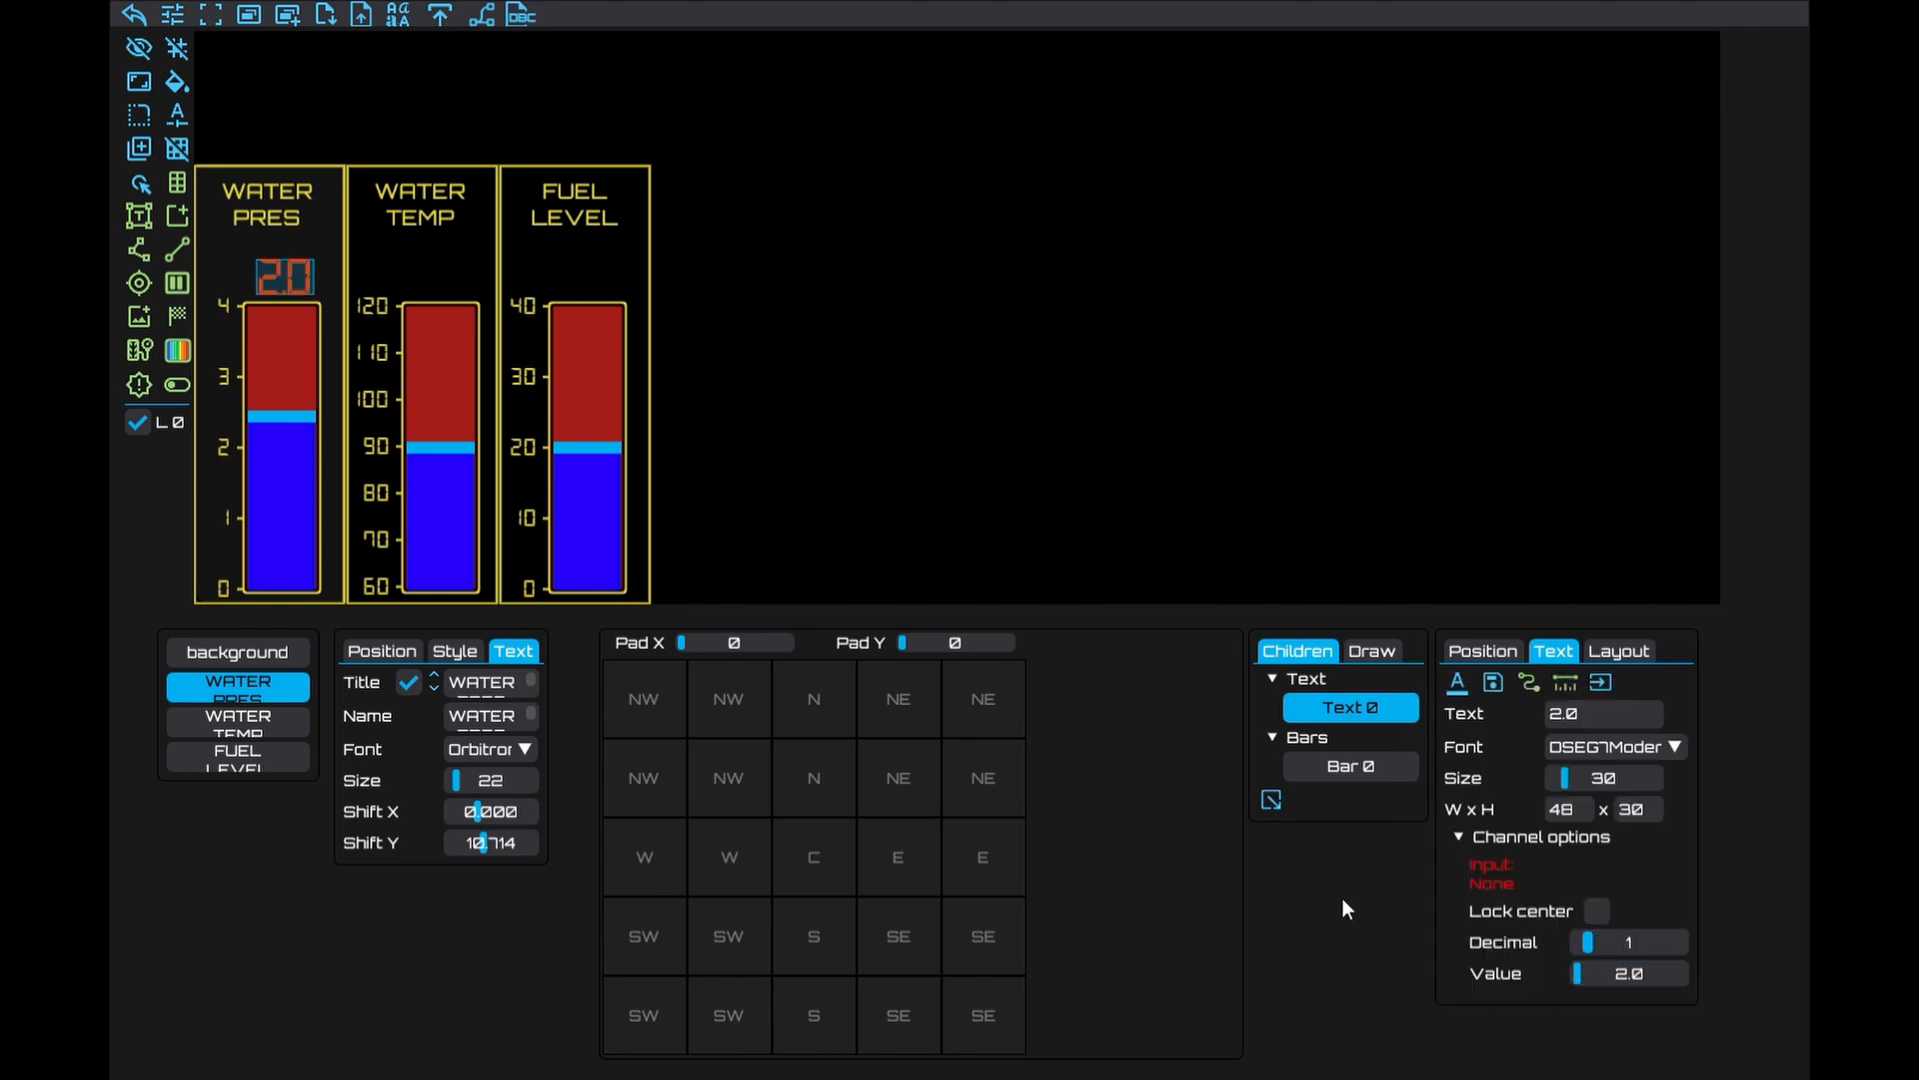
Lower the WATER PRES bar's preview value to about 1.78 and select its text readout
left_click(287, 483)
left_click_drag(1568, 938, 1533, 1002)
type("24")
mouse_move(1599, 938)
left_mouse_down()
mouse_move(1669, 937)
mouse_move(1602, 935)
mouse_move(1624, 919)
mouse_move(1601, 918)
mouse_move(1642, 917)
mouse_move(1576, 904)
mouse_move(1605, 901)
left_mouse_up()
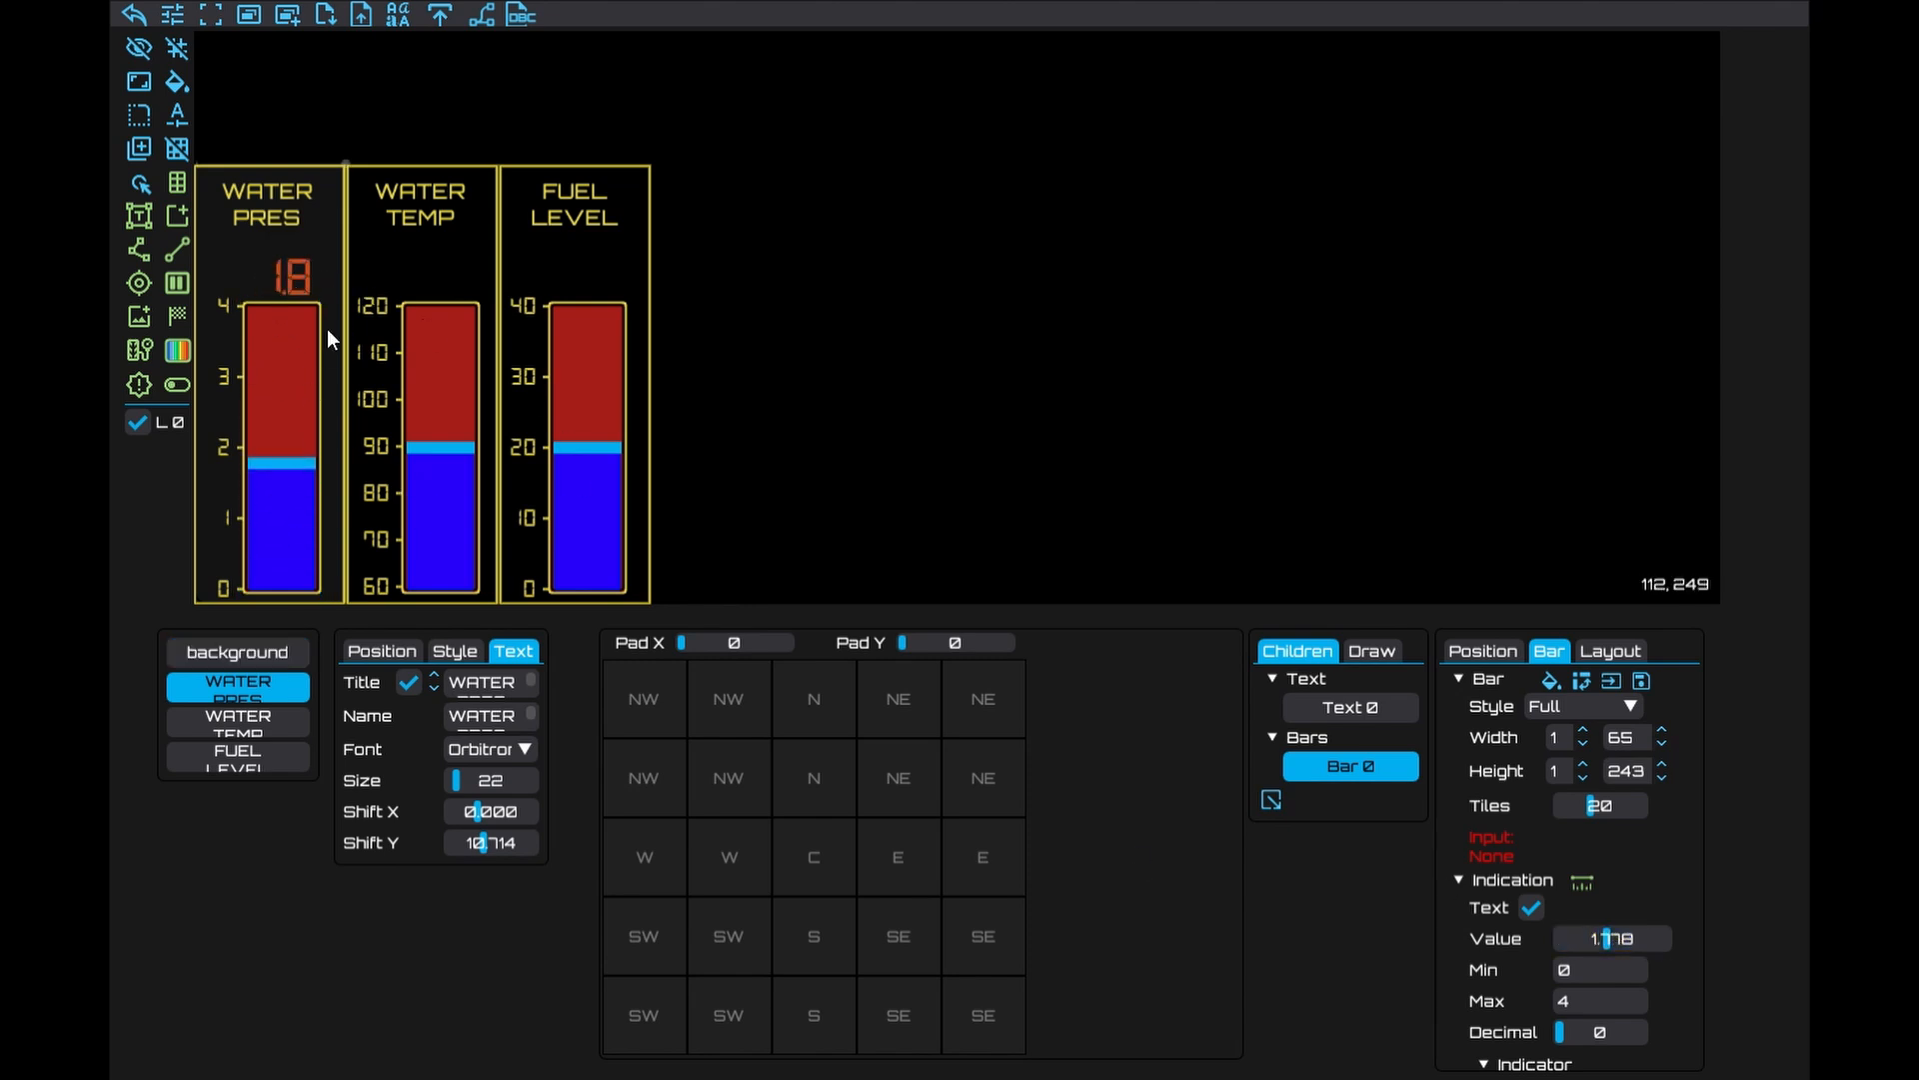
left_click(285, 278)
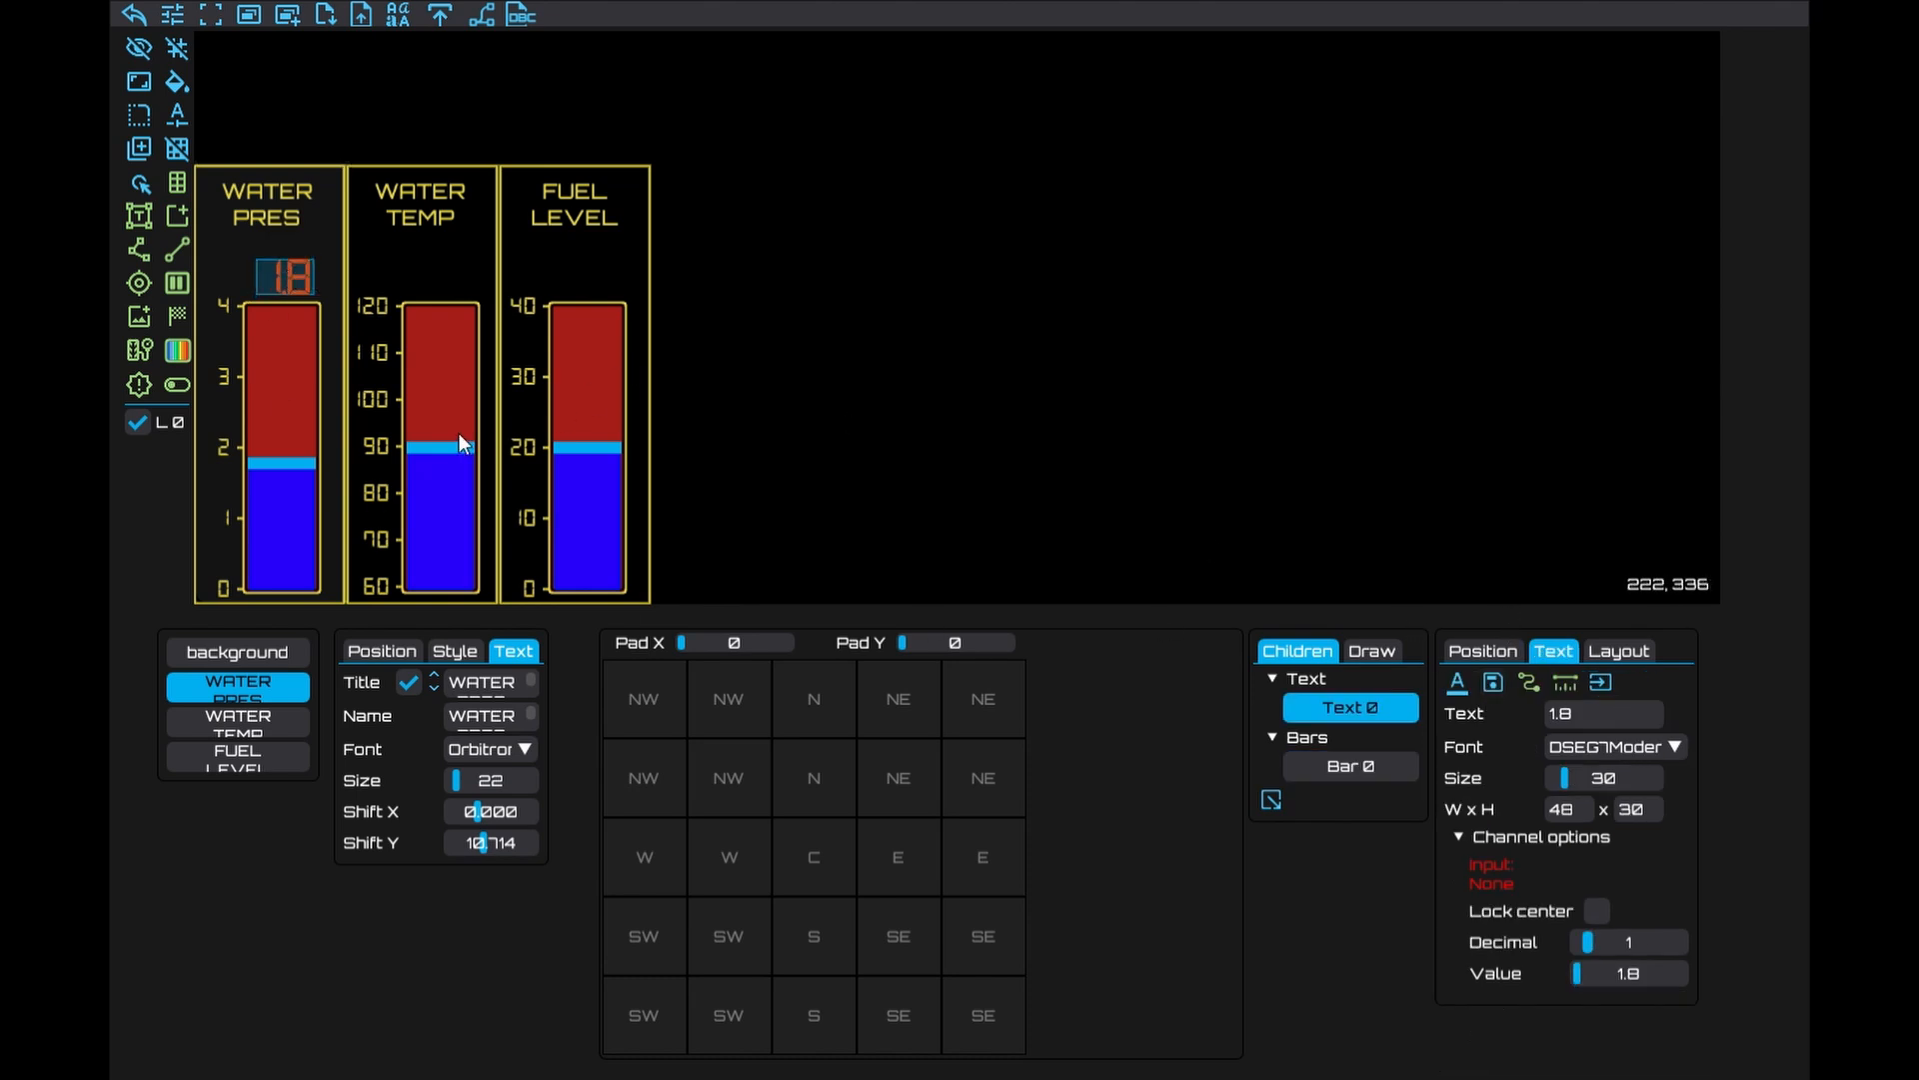
Enable the WATER TEMP bar's text readout, set its font size to 30 and center it above the bar
left_click(448, 396)
left_click(1531, 907)
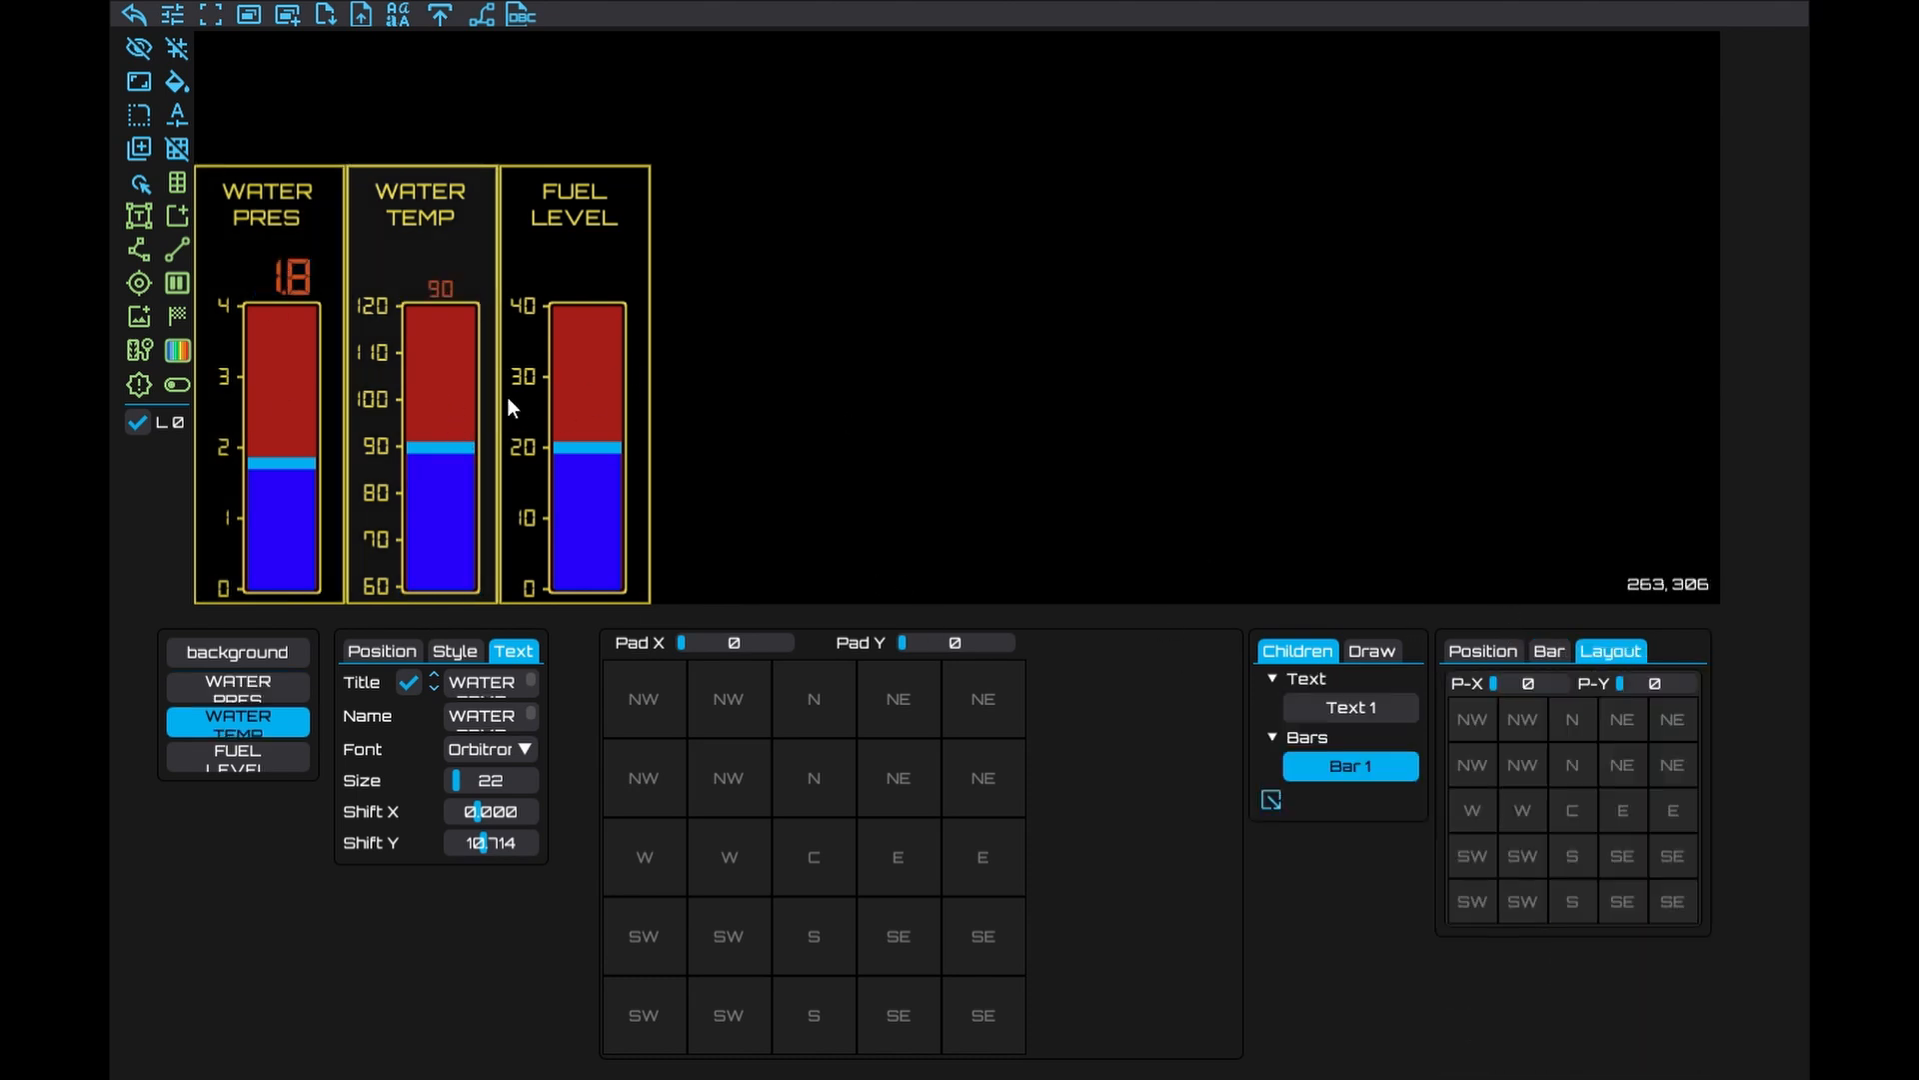
left_click(296, 276)
left_click(444, 287)
left_click(1553, 651)
left_click(1595, 783)
type("30")
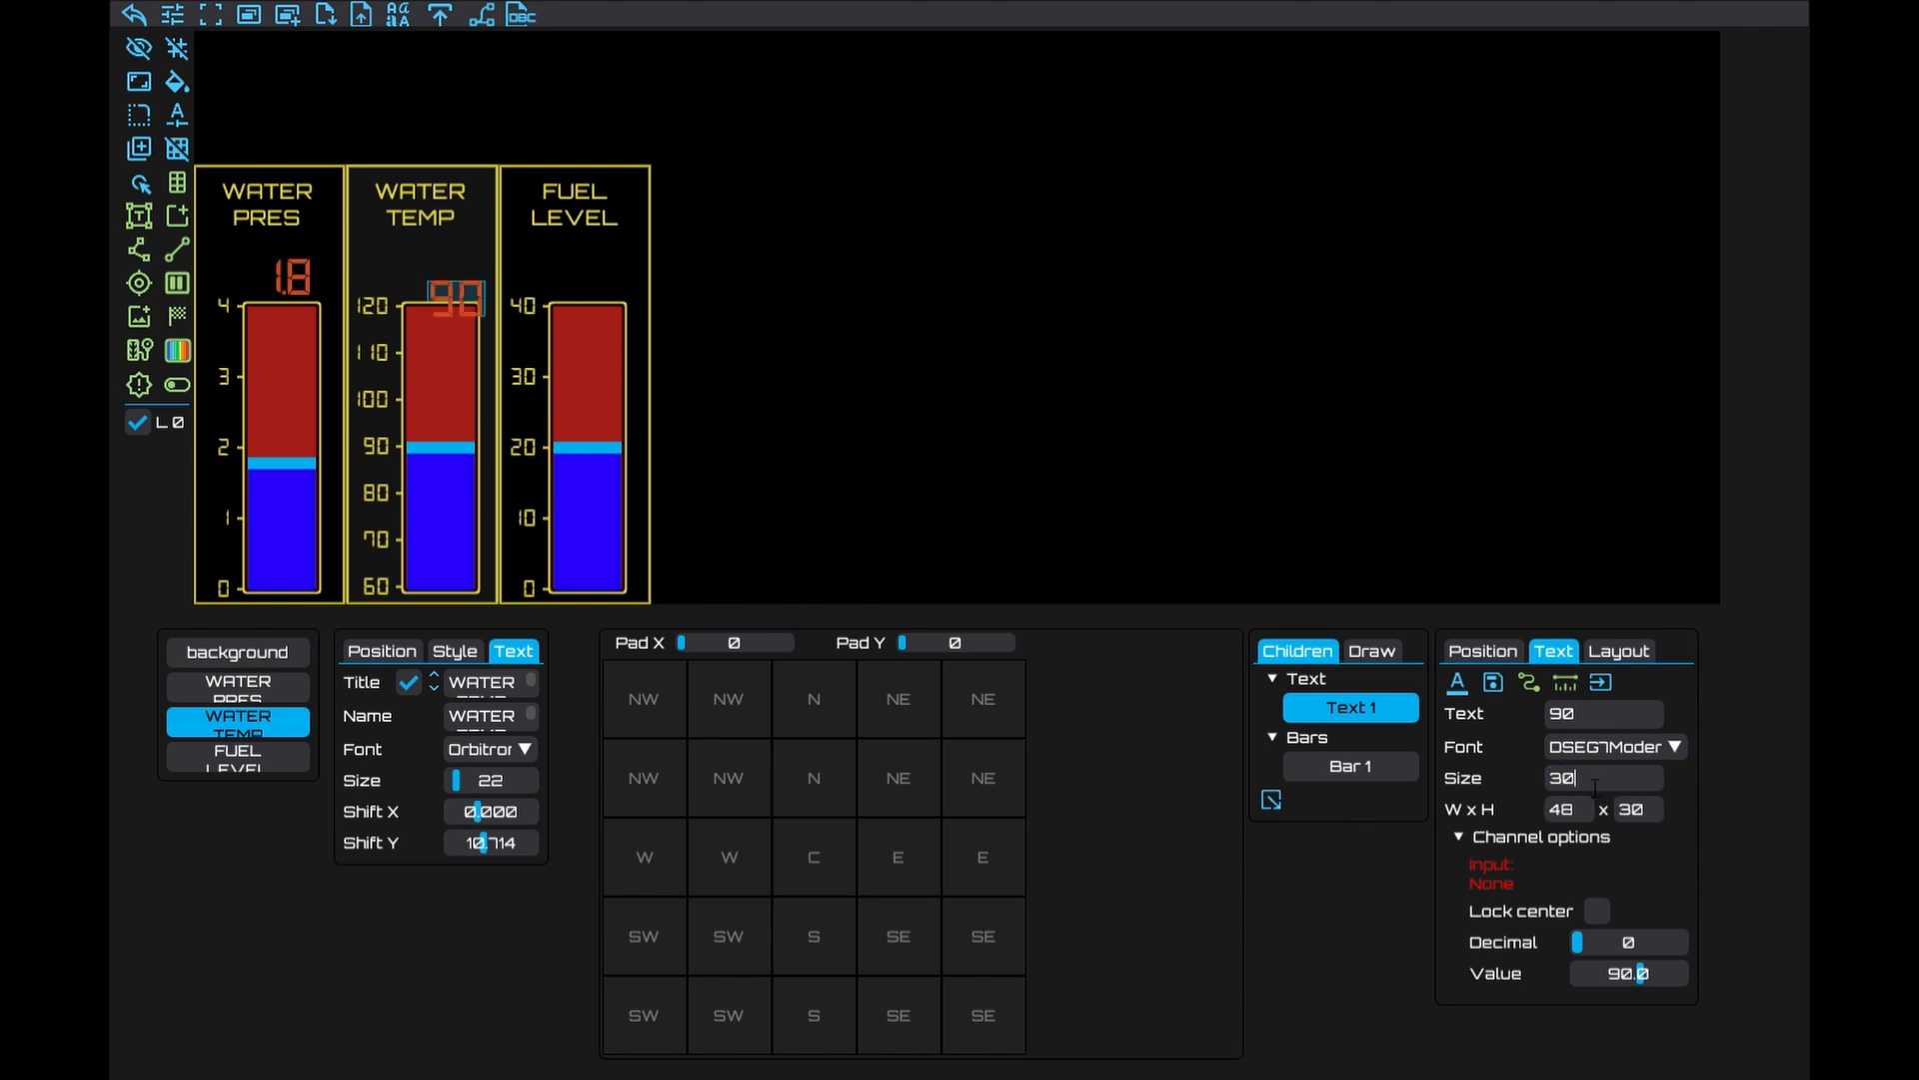
left_click_drag(470, 312, 452, 290)
Enable the FUEL LEVEL bar's text readout above the bar, with font size 30 and one decimal
left_click(574, 380)
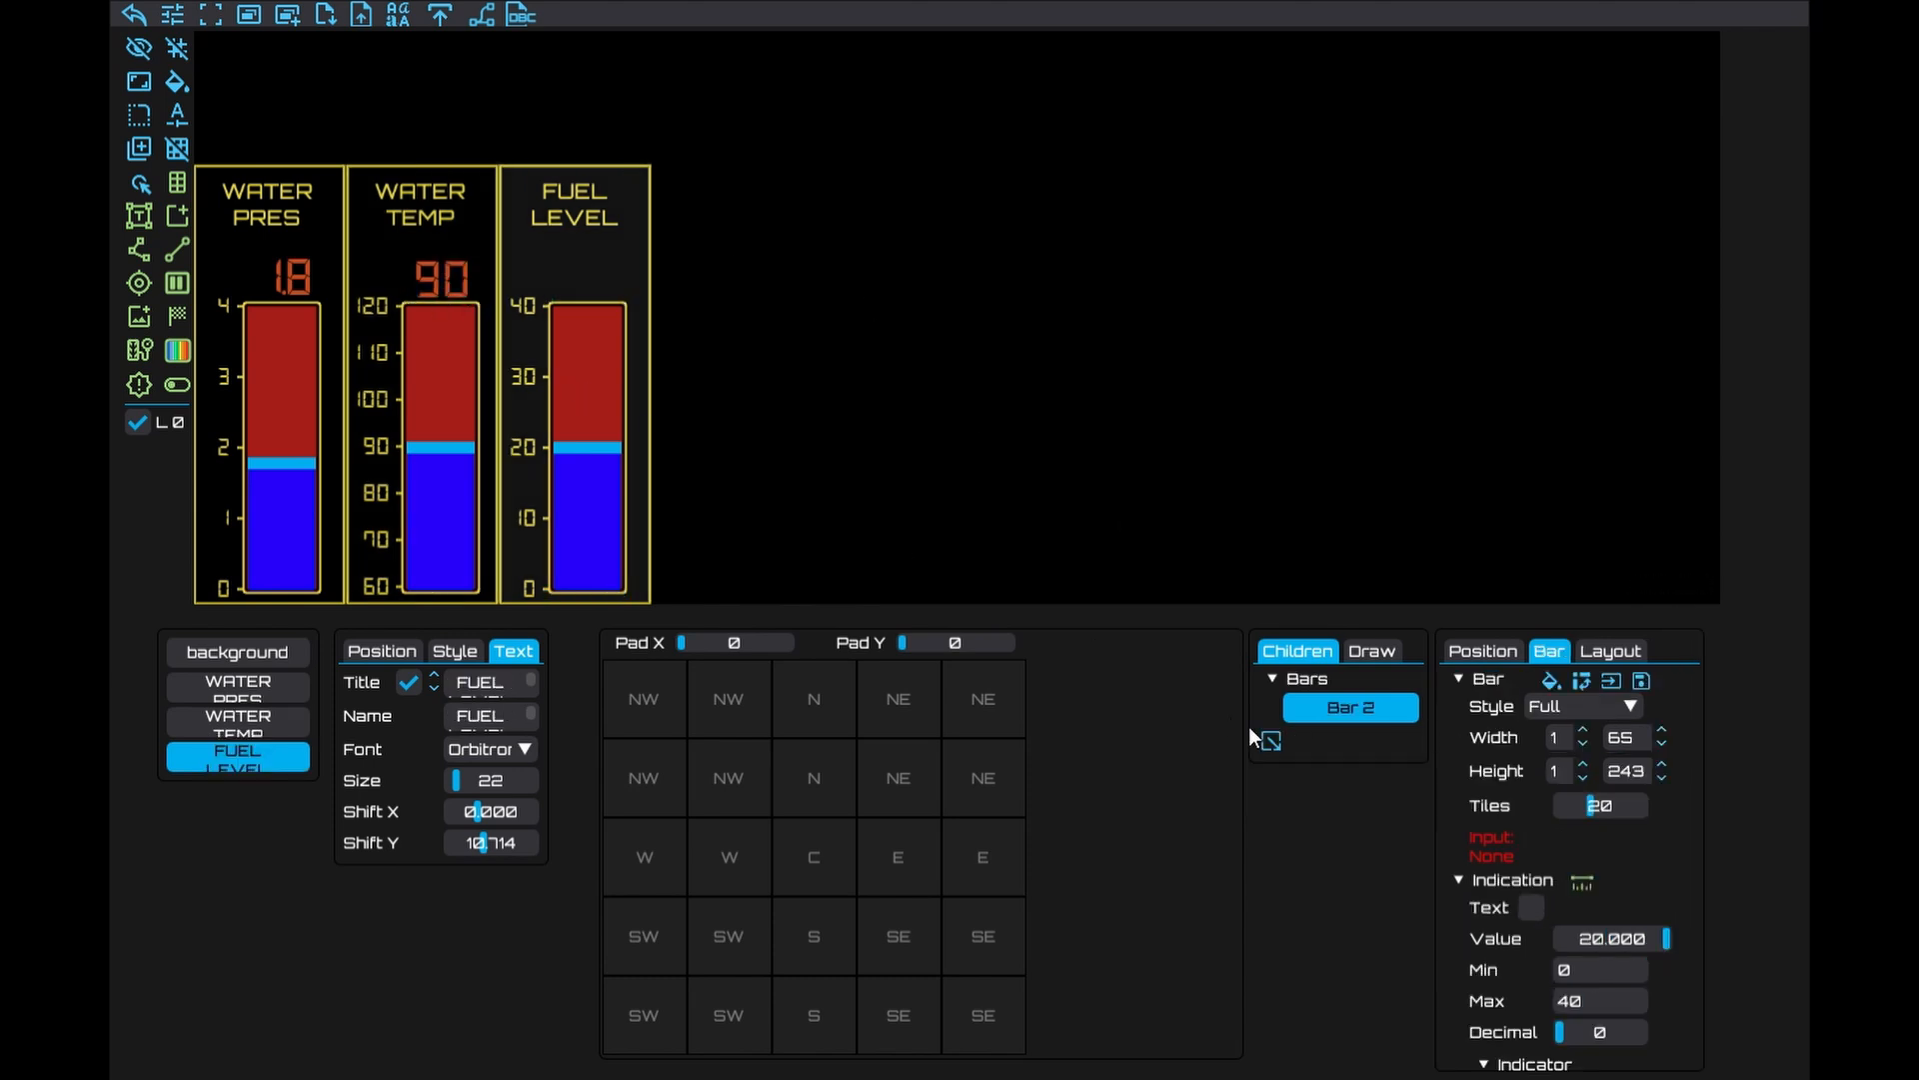
left_click(1535, 905)
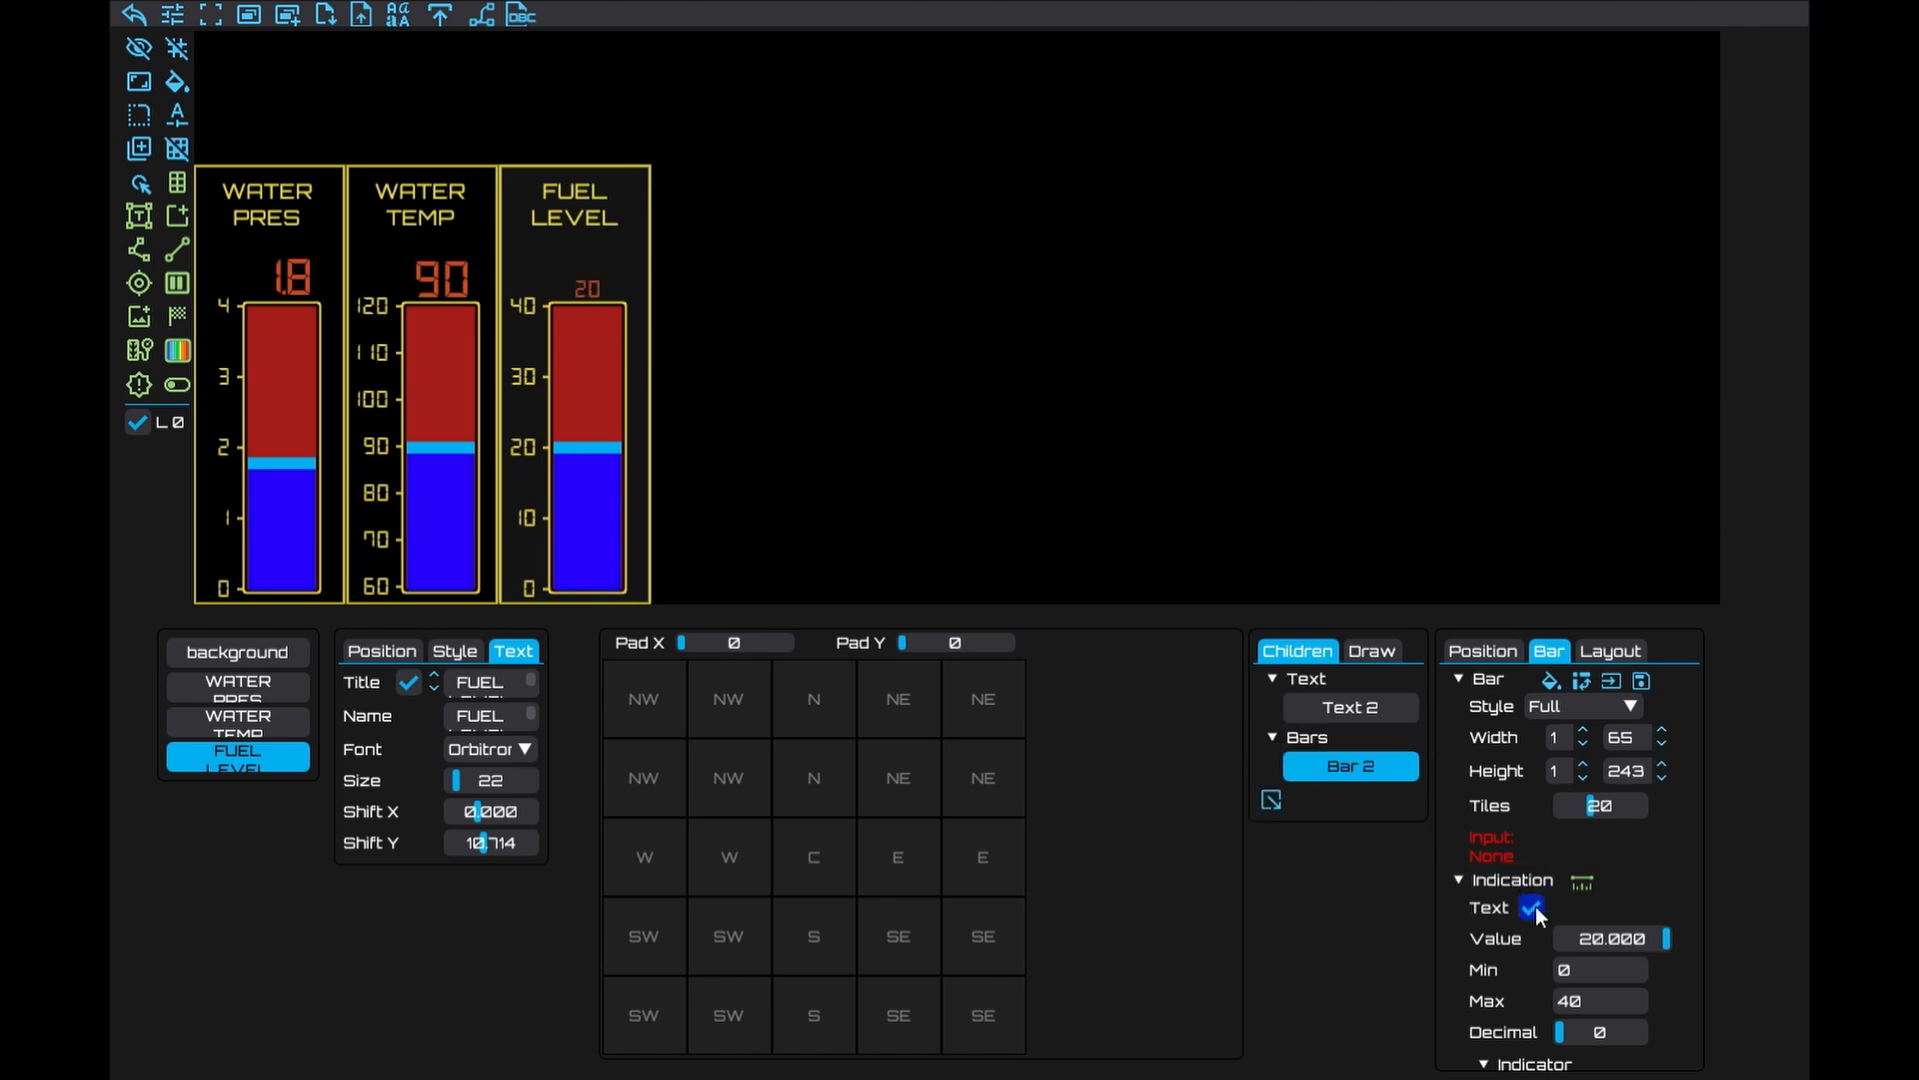
left_click(592, 291)
left_click(1650, 786)
type("30")
left_click(595, 297)
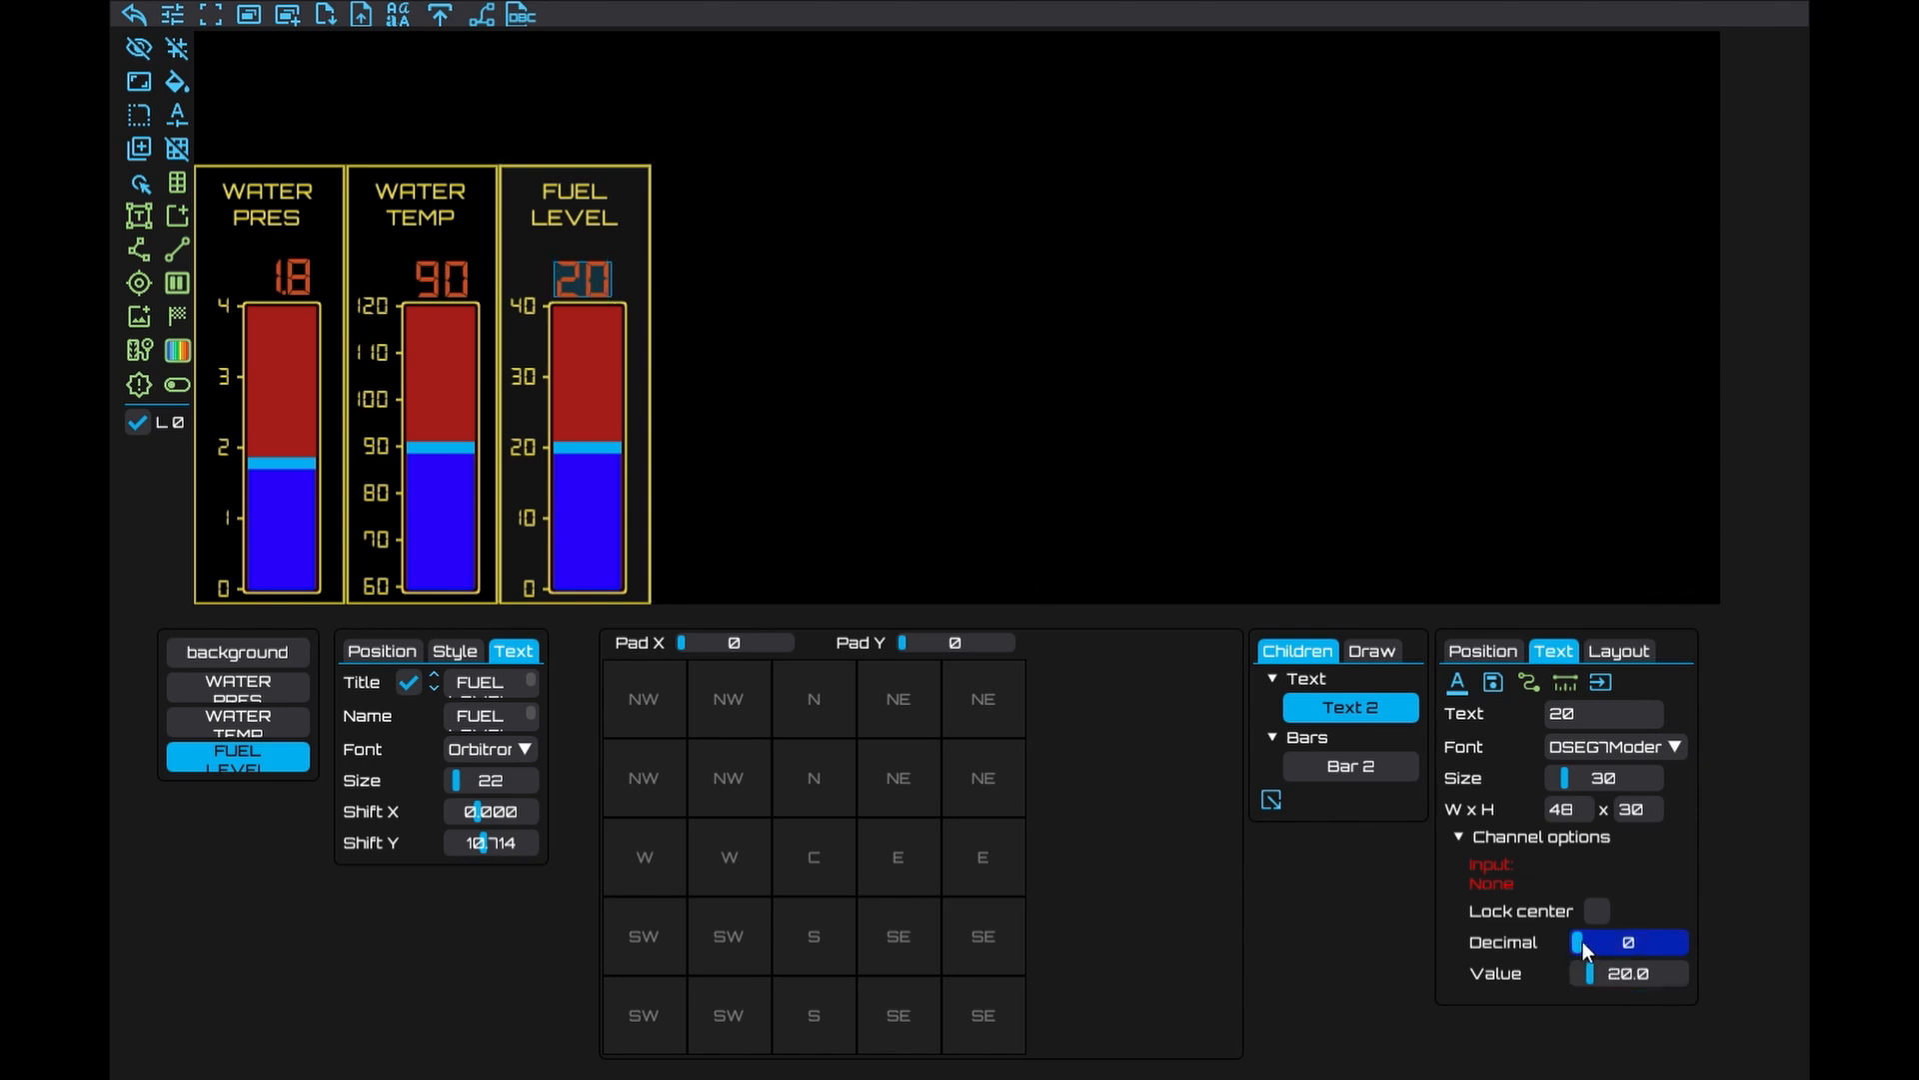
left_click_drag(1582, 939, 1587, 939)
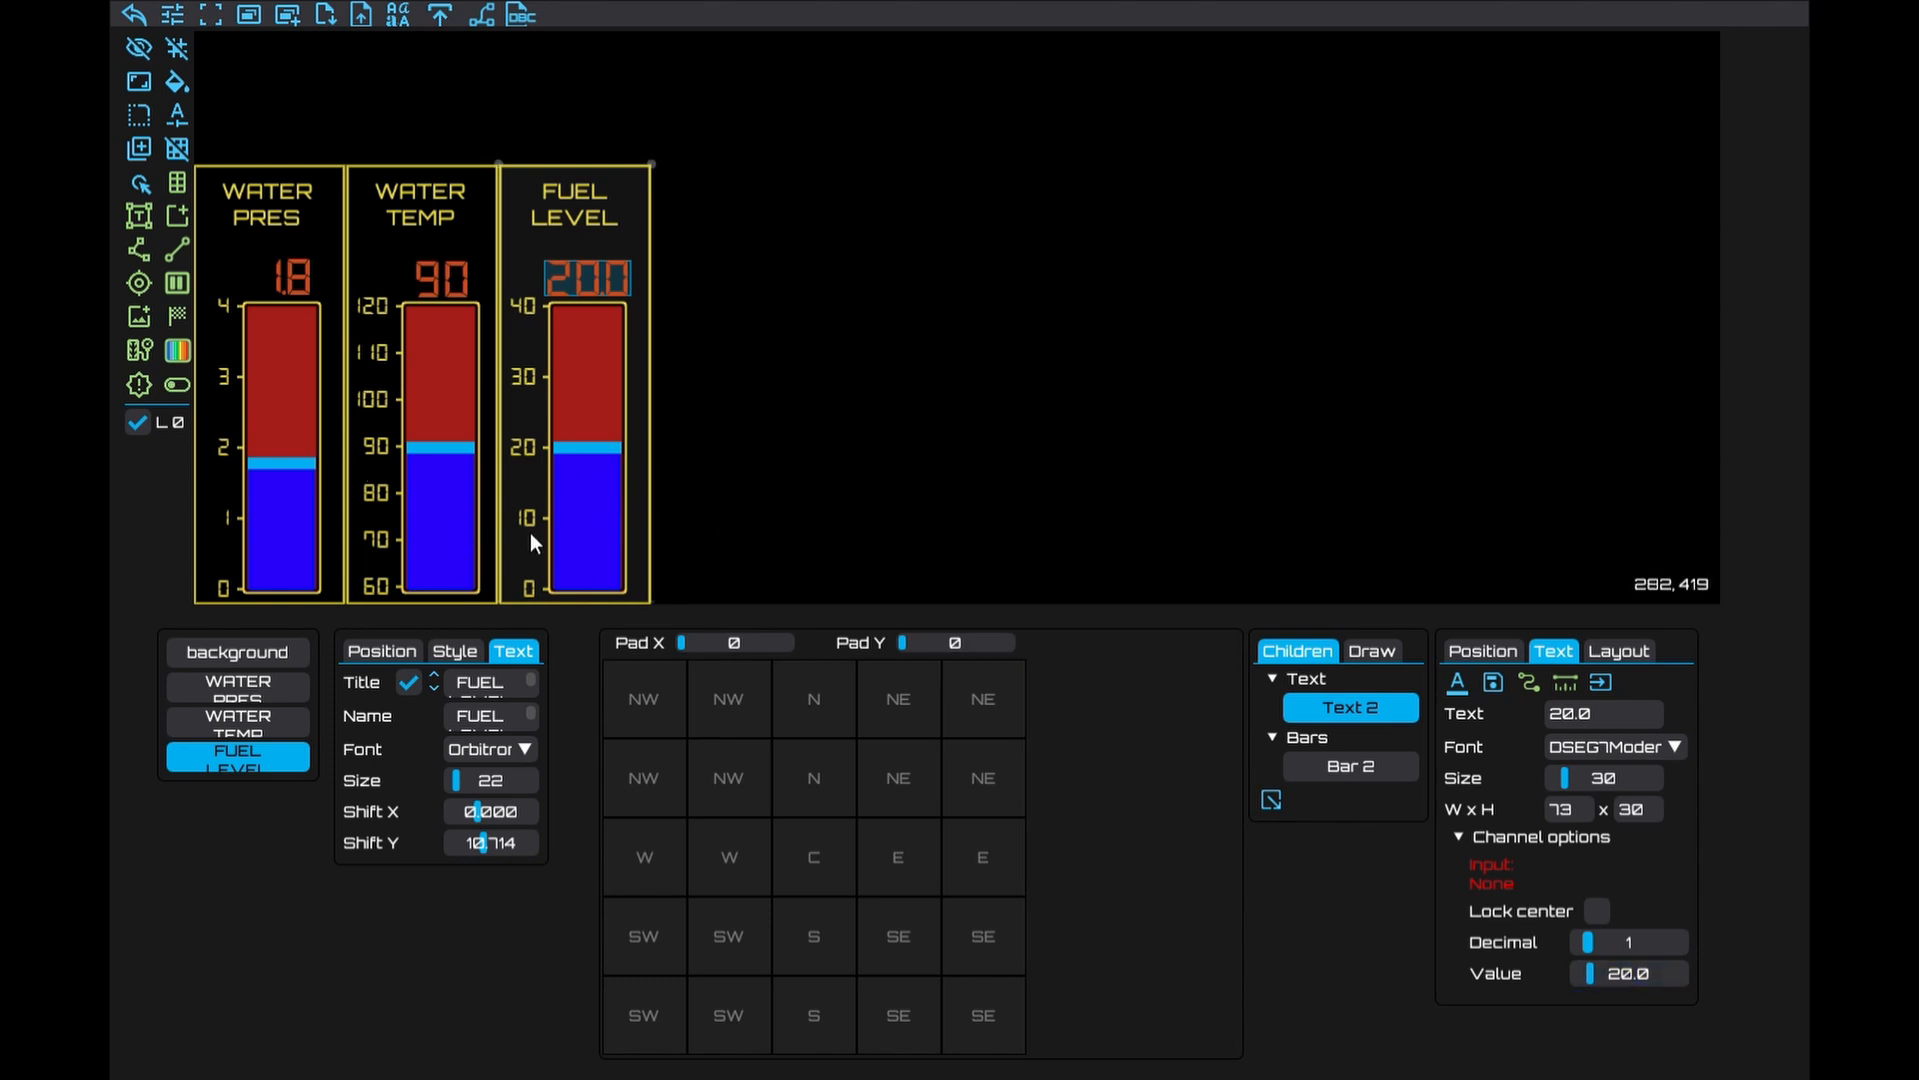
Set the FUEL LEVEL bar's preview value to about 15.6
left_click(557, 514)
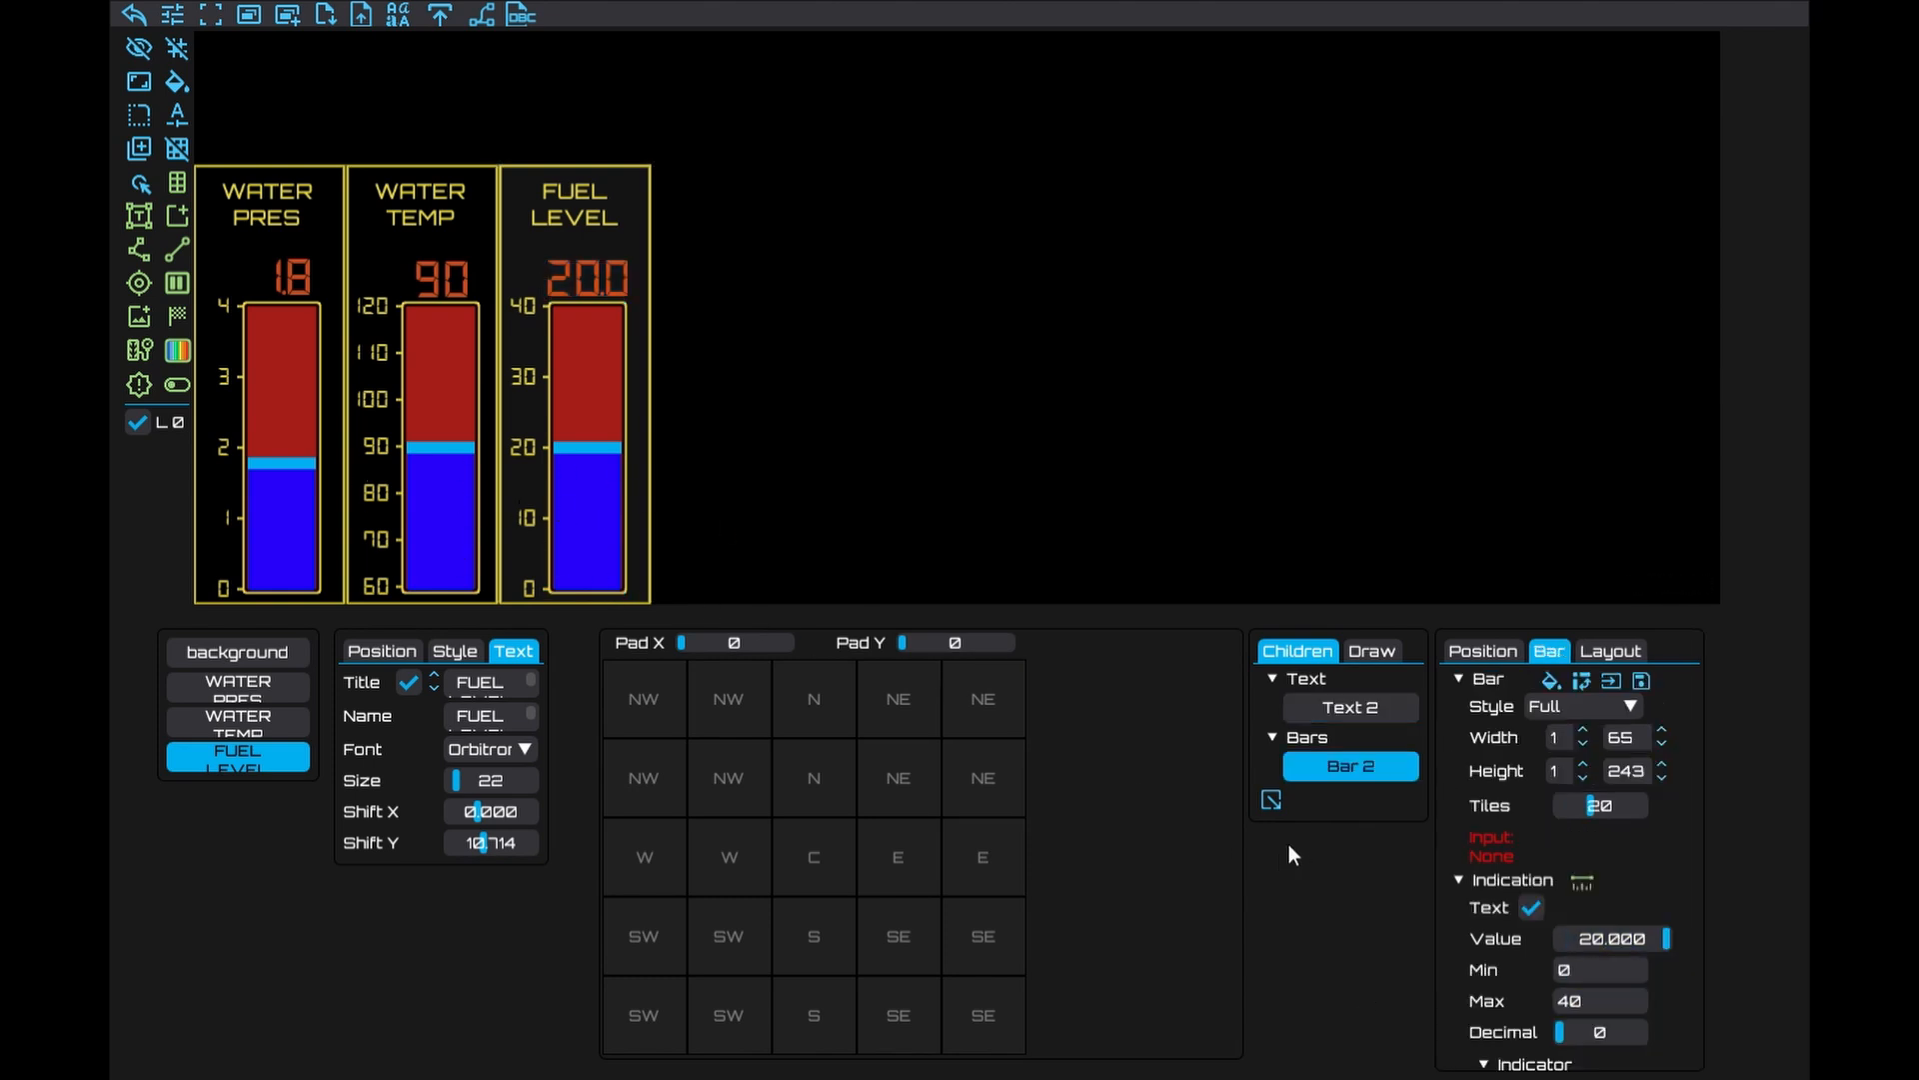
left_click_drag(1603, 938, 1669, 938)
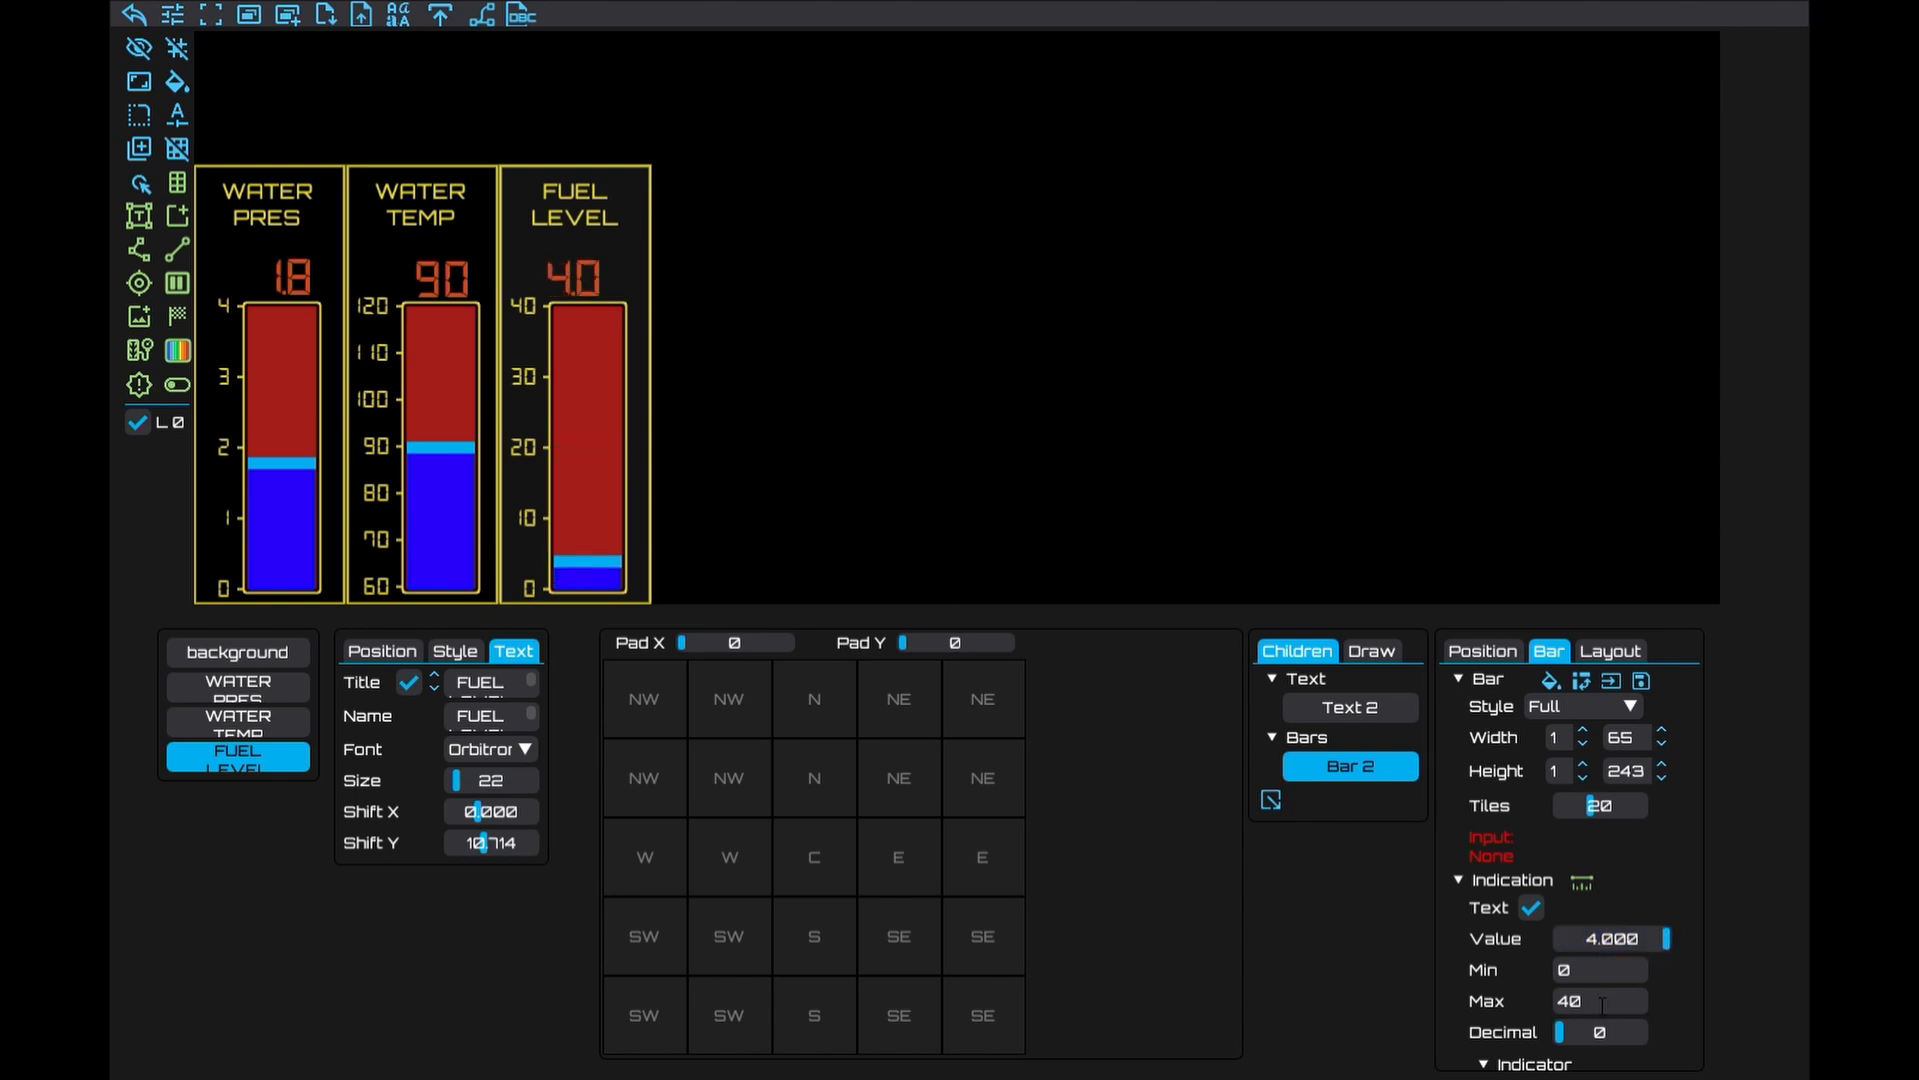
key("Return")
mouse_move(1600, 938)
left_mouse_down()
mouse_move(1579, 947)
mouse_move(1665, 945)
mouse_move(1573, 933)
mouse_move(1600, 930)
left_mouse_up()
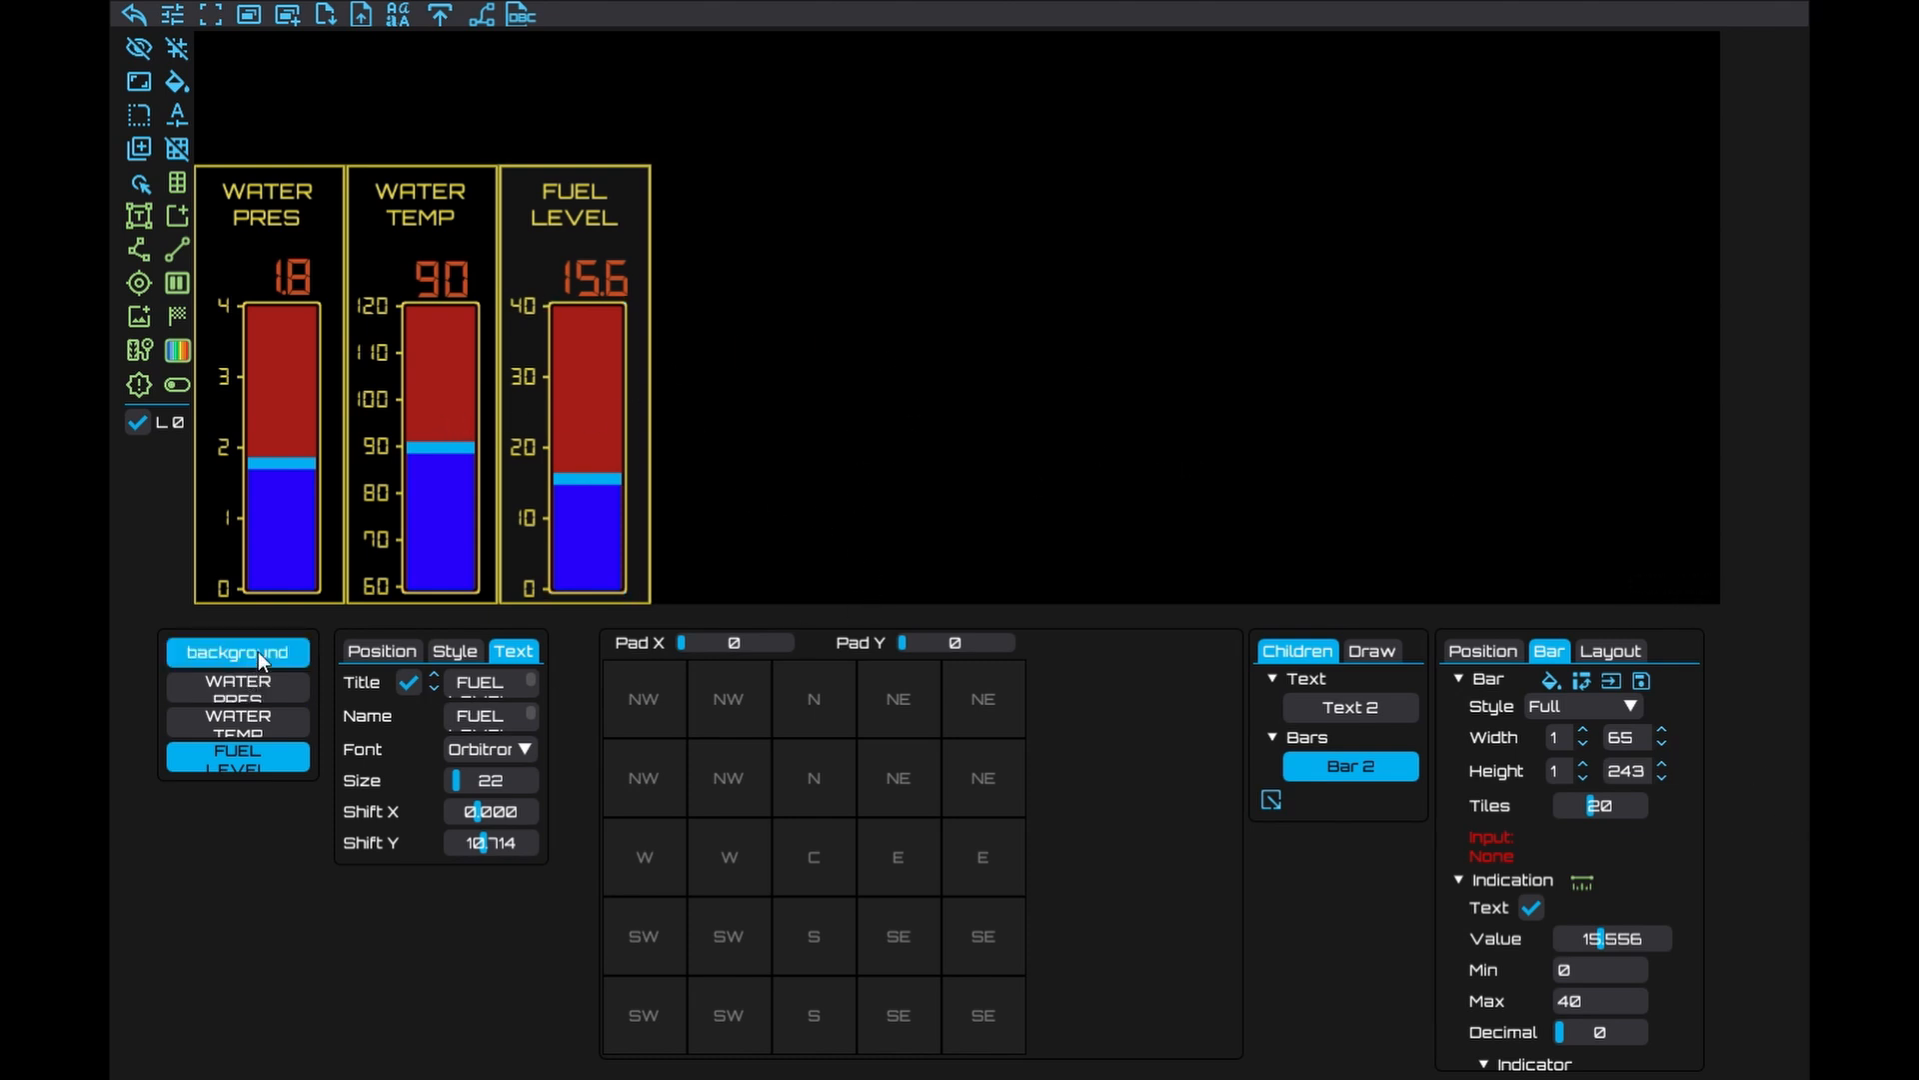
Set the layout's horizontal and vertical tile padding to -1
left_click(176, 150)
left_click(381, 651)
type("-1")
left_click(566, 1055)
type("-1")
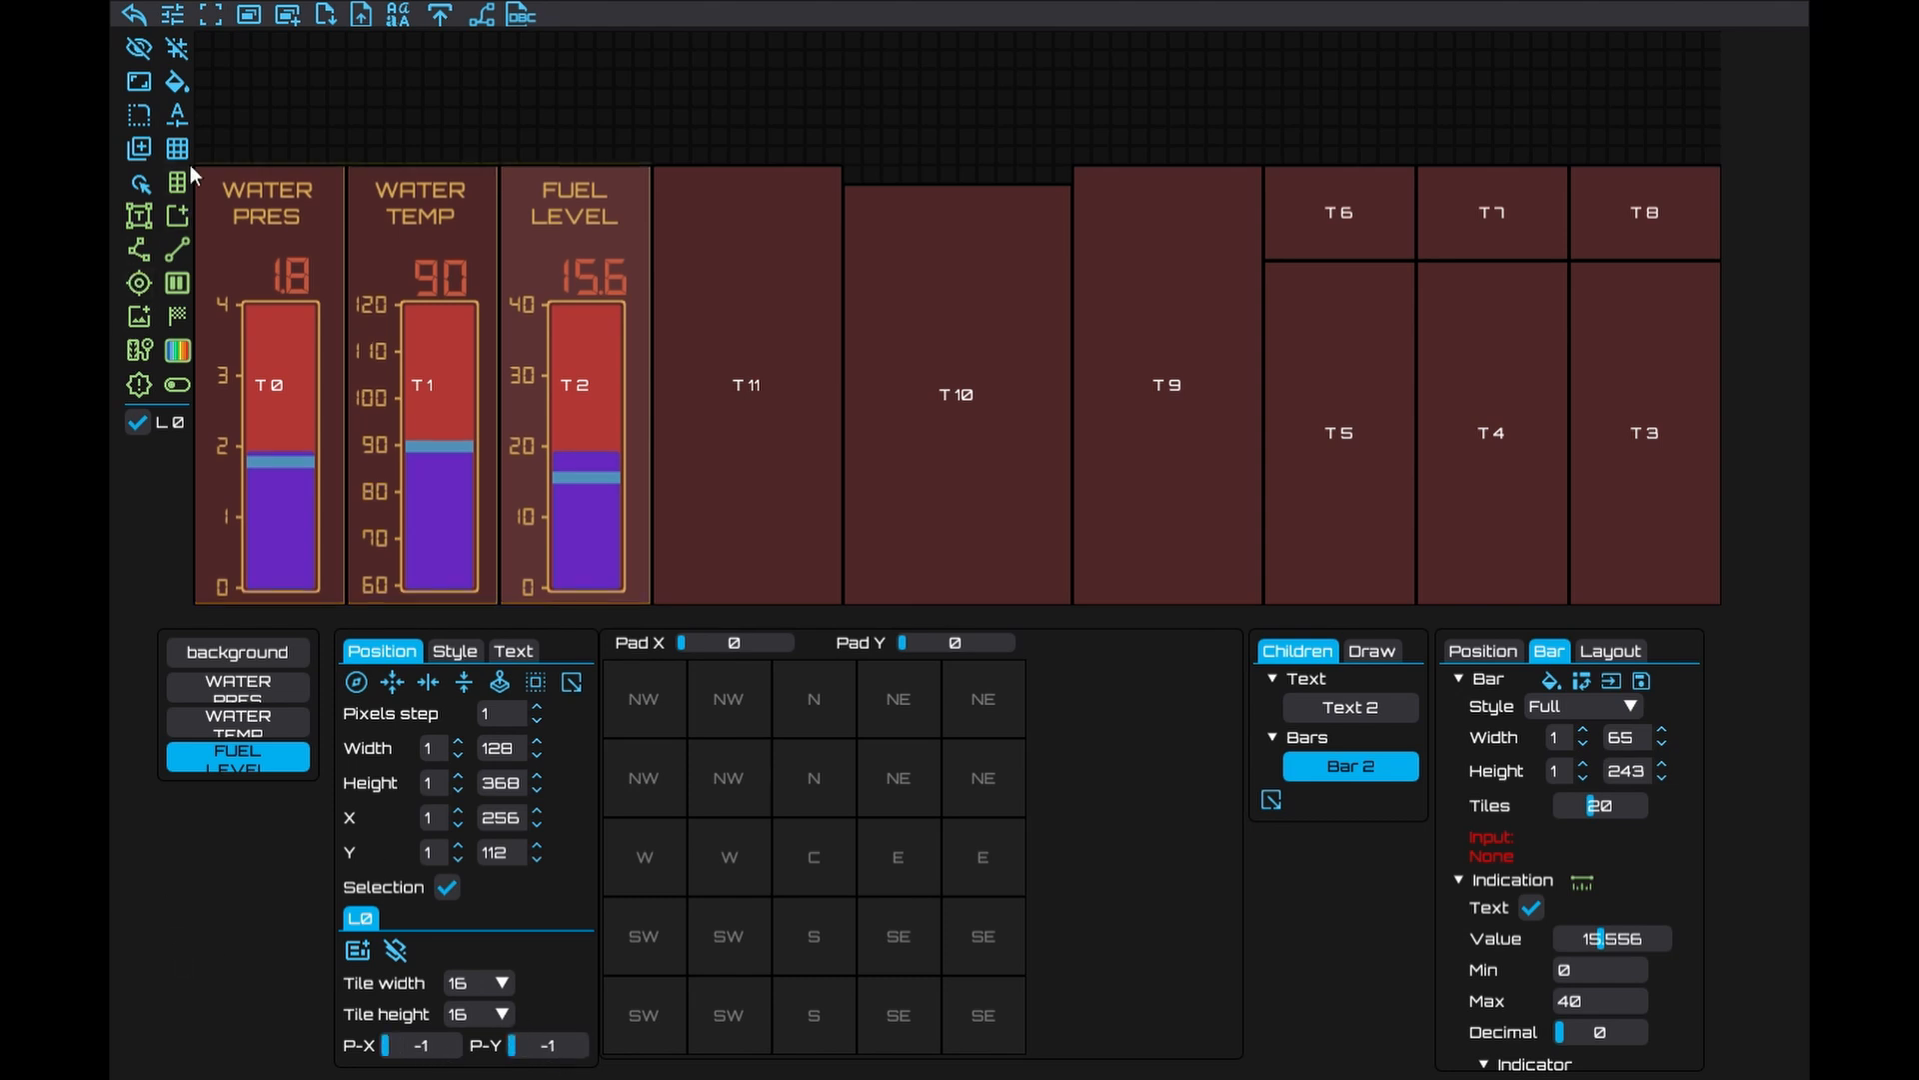
left_click(177, 150)
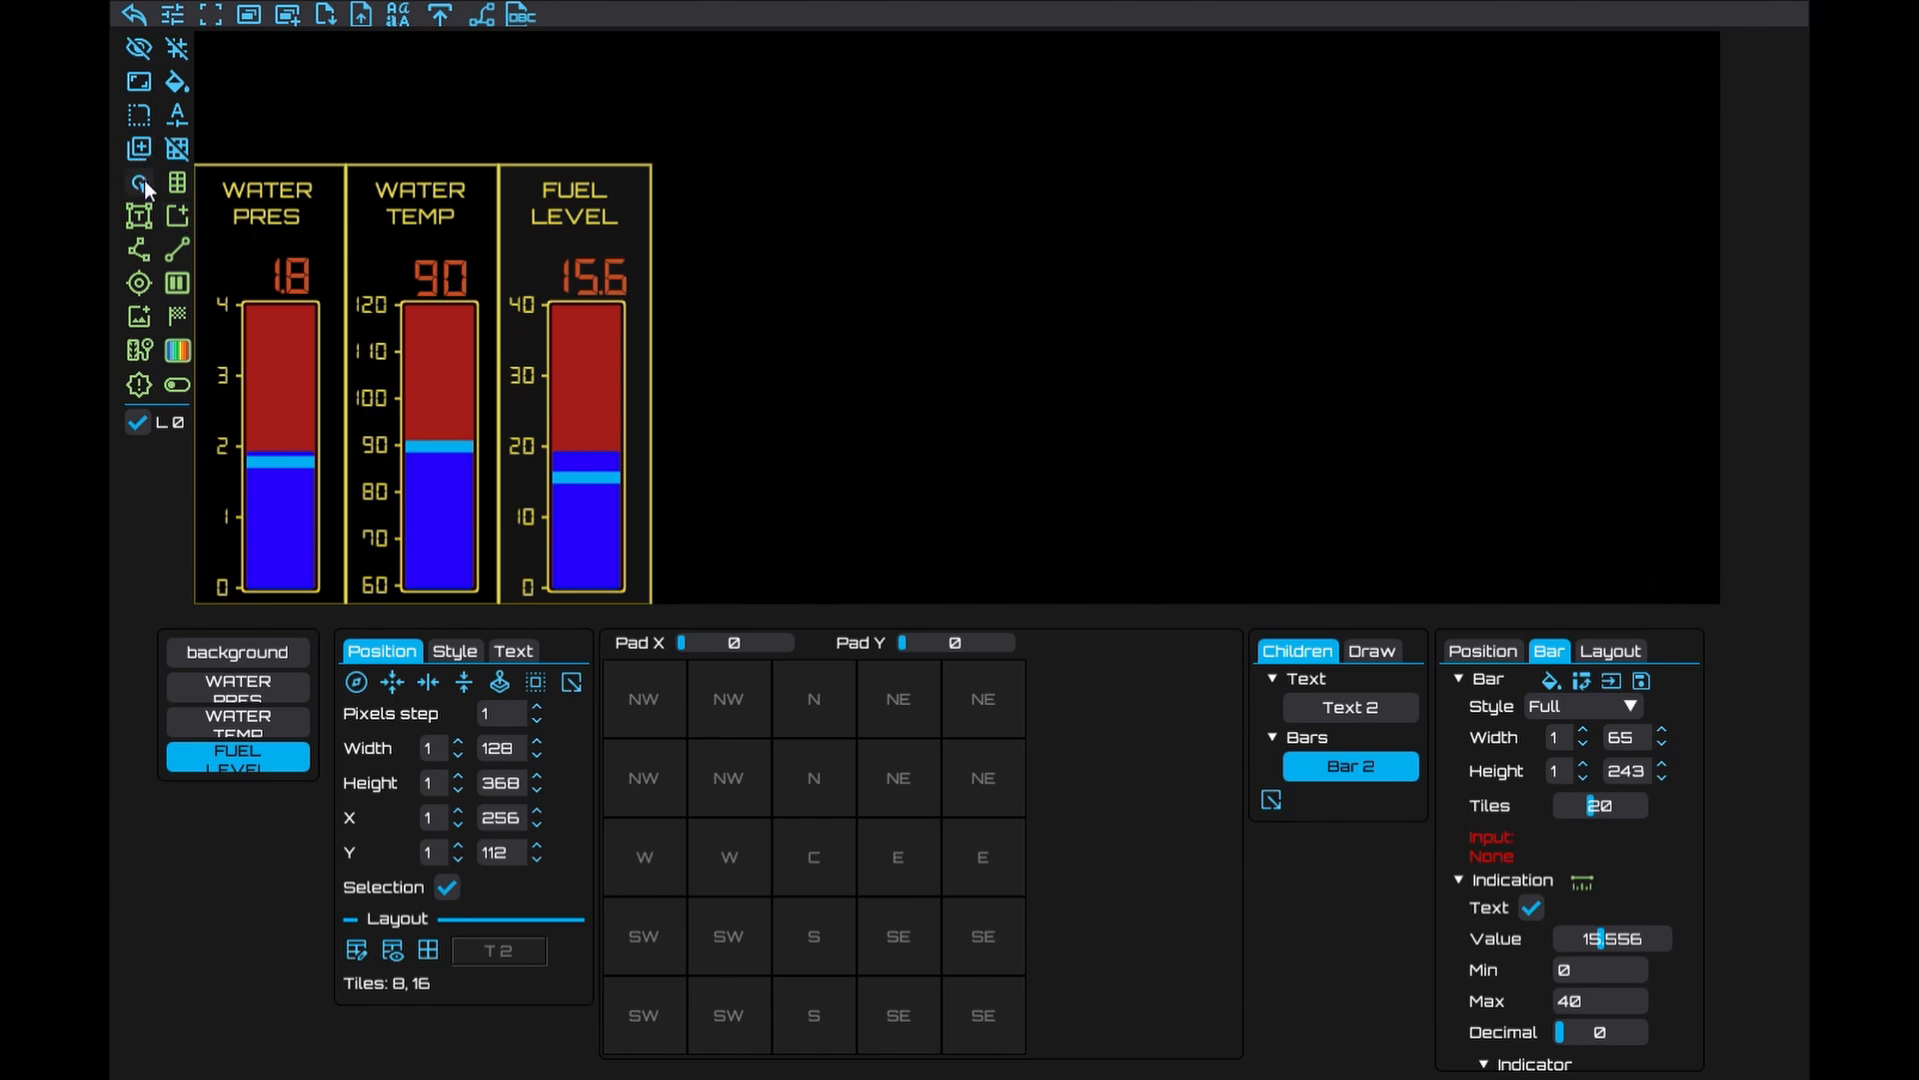
Save the FUEL LEVEL box's style as the default and add a new box that uses it
left_click(177, 218)
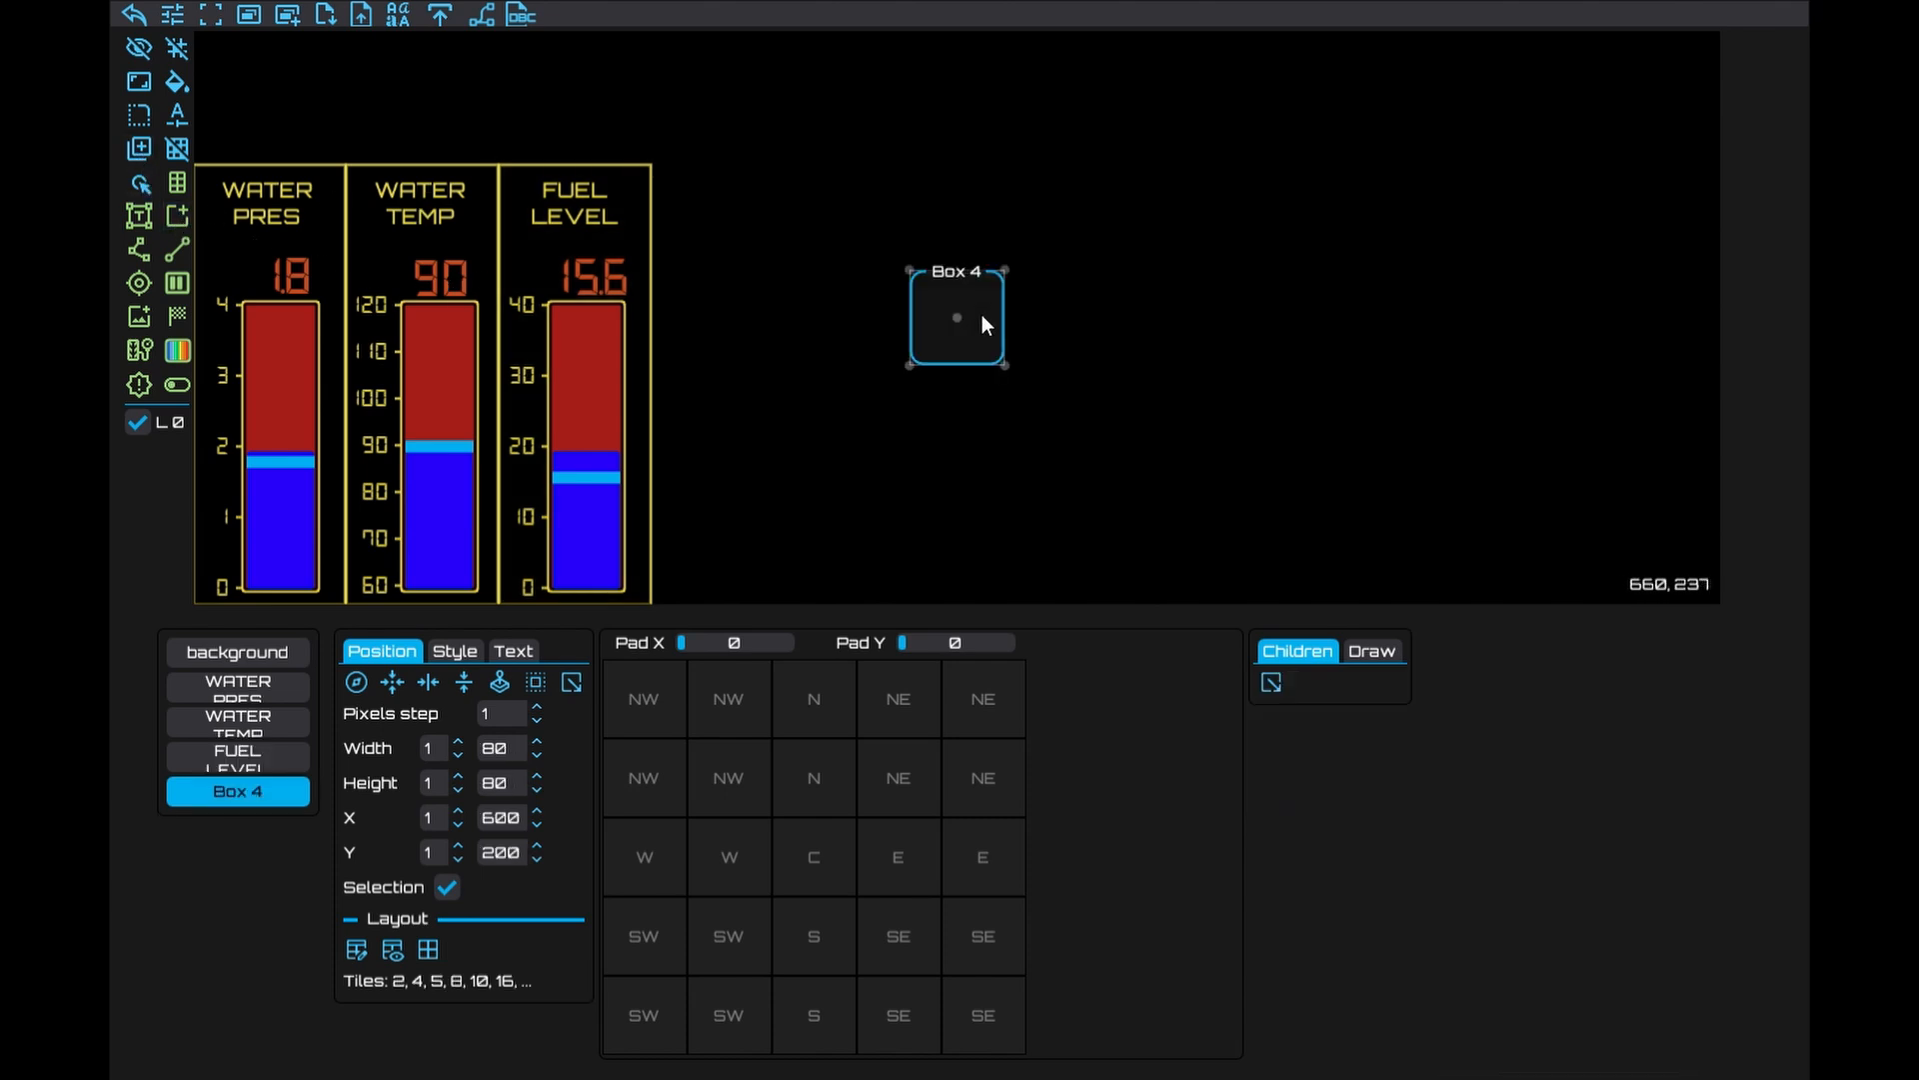
key("ctrl+z")
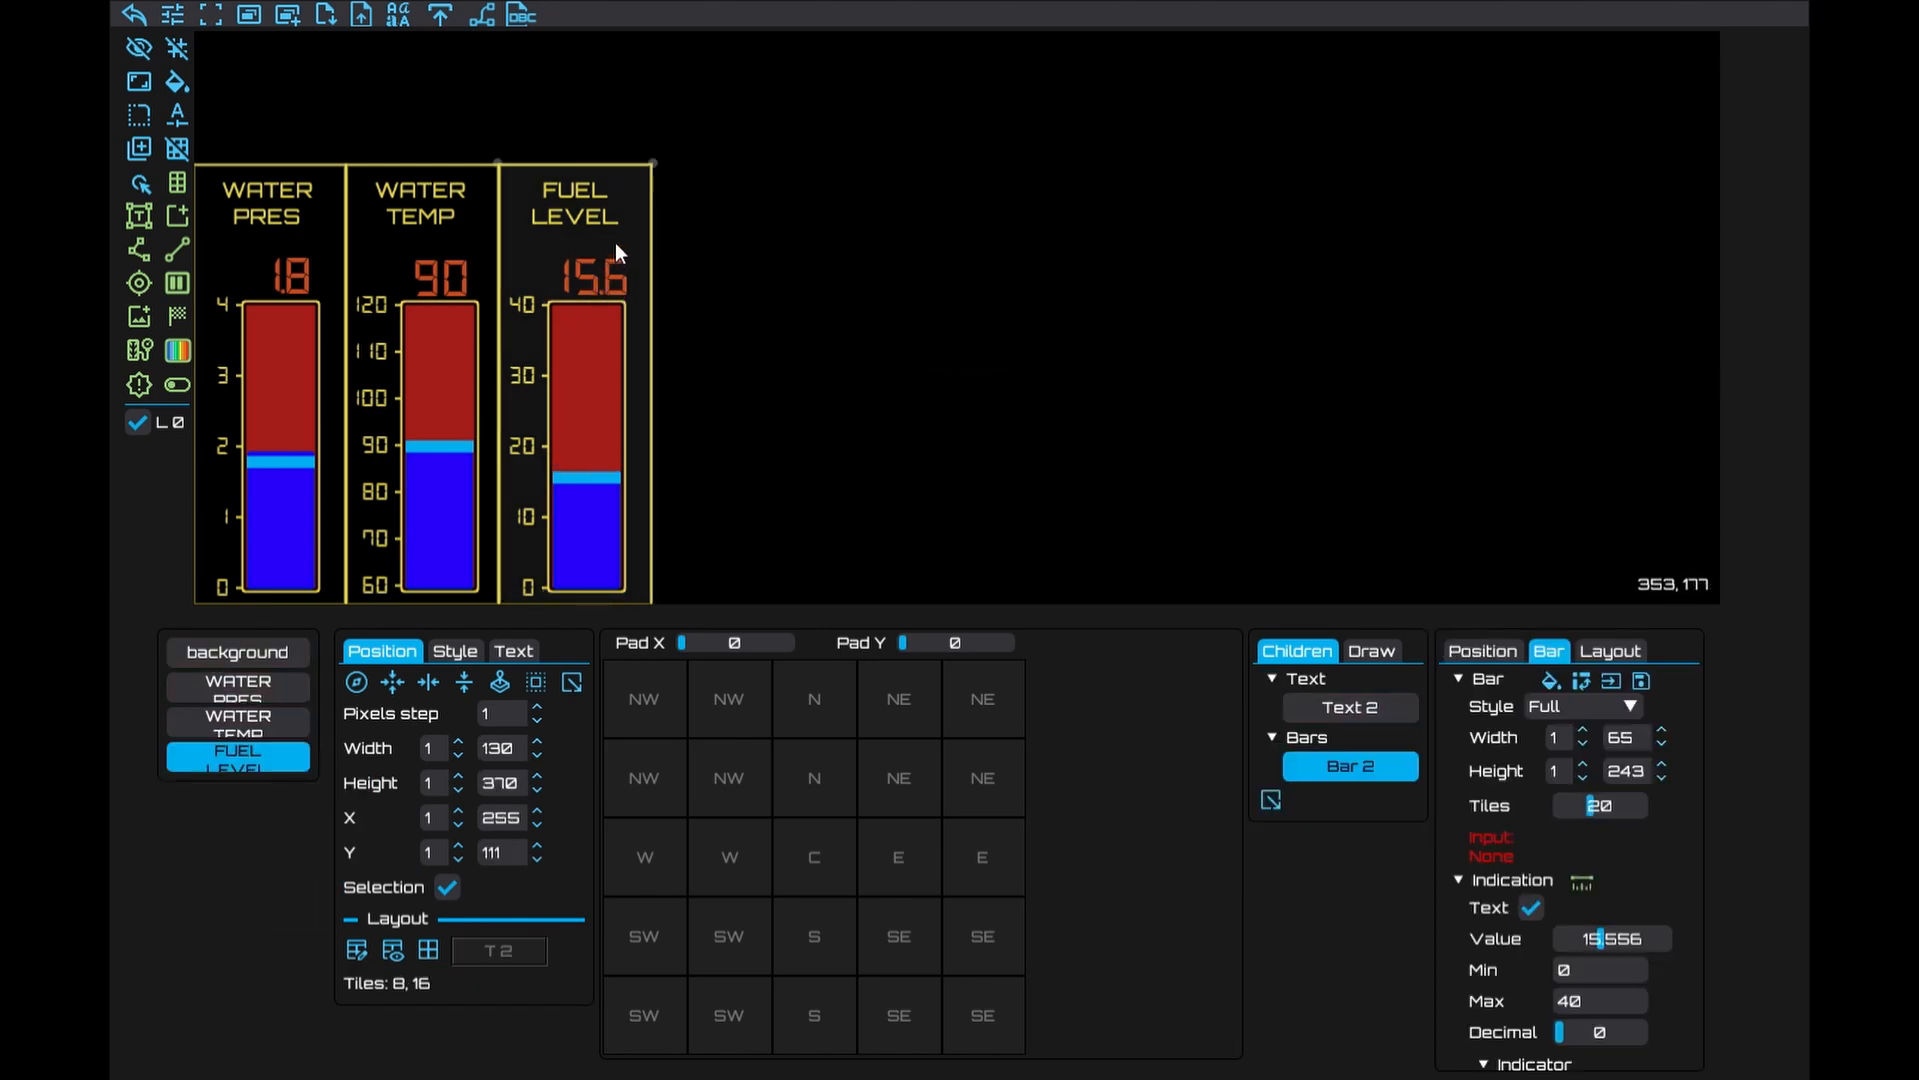
left_click(506, 657)
left_click(452, 654)
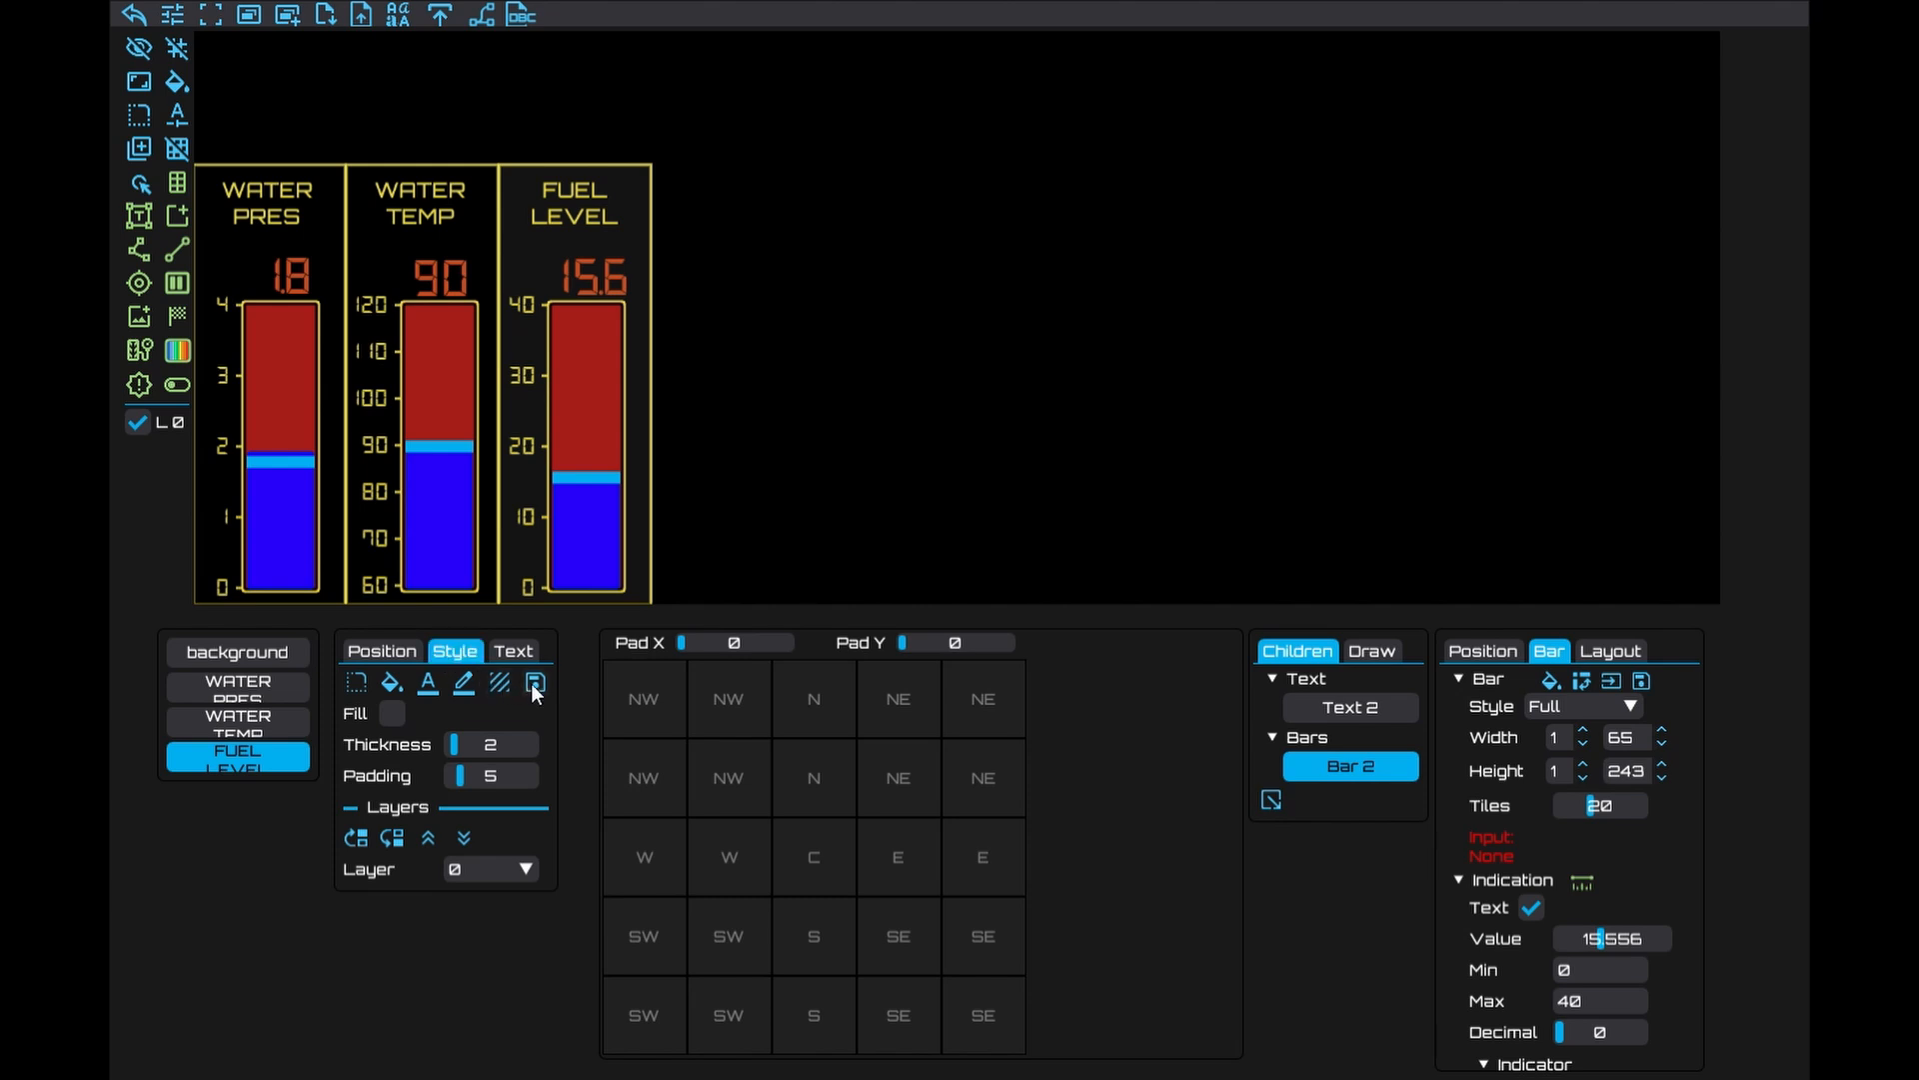
left_click(178, 215)
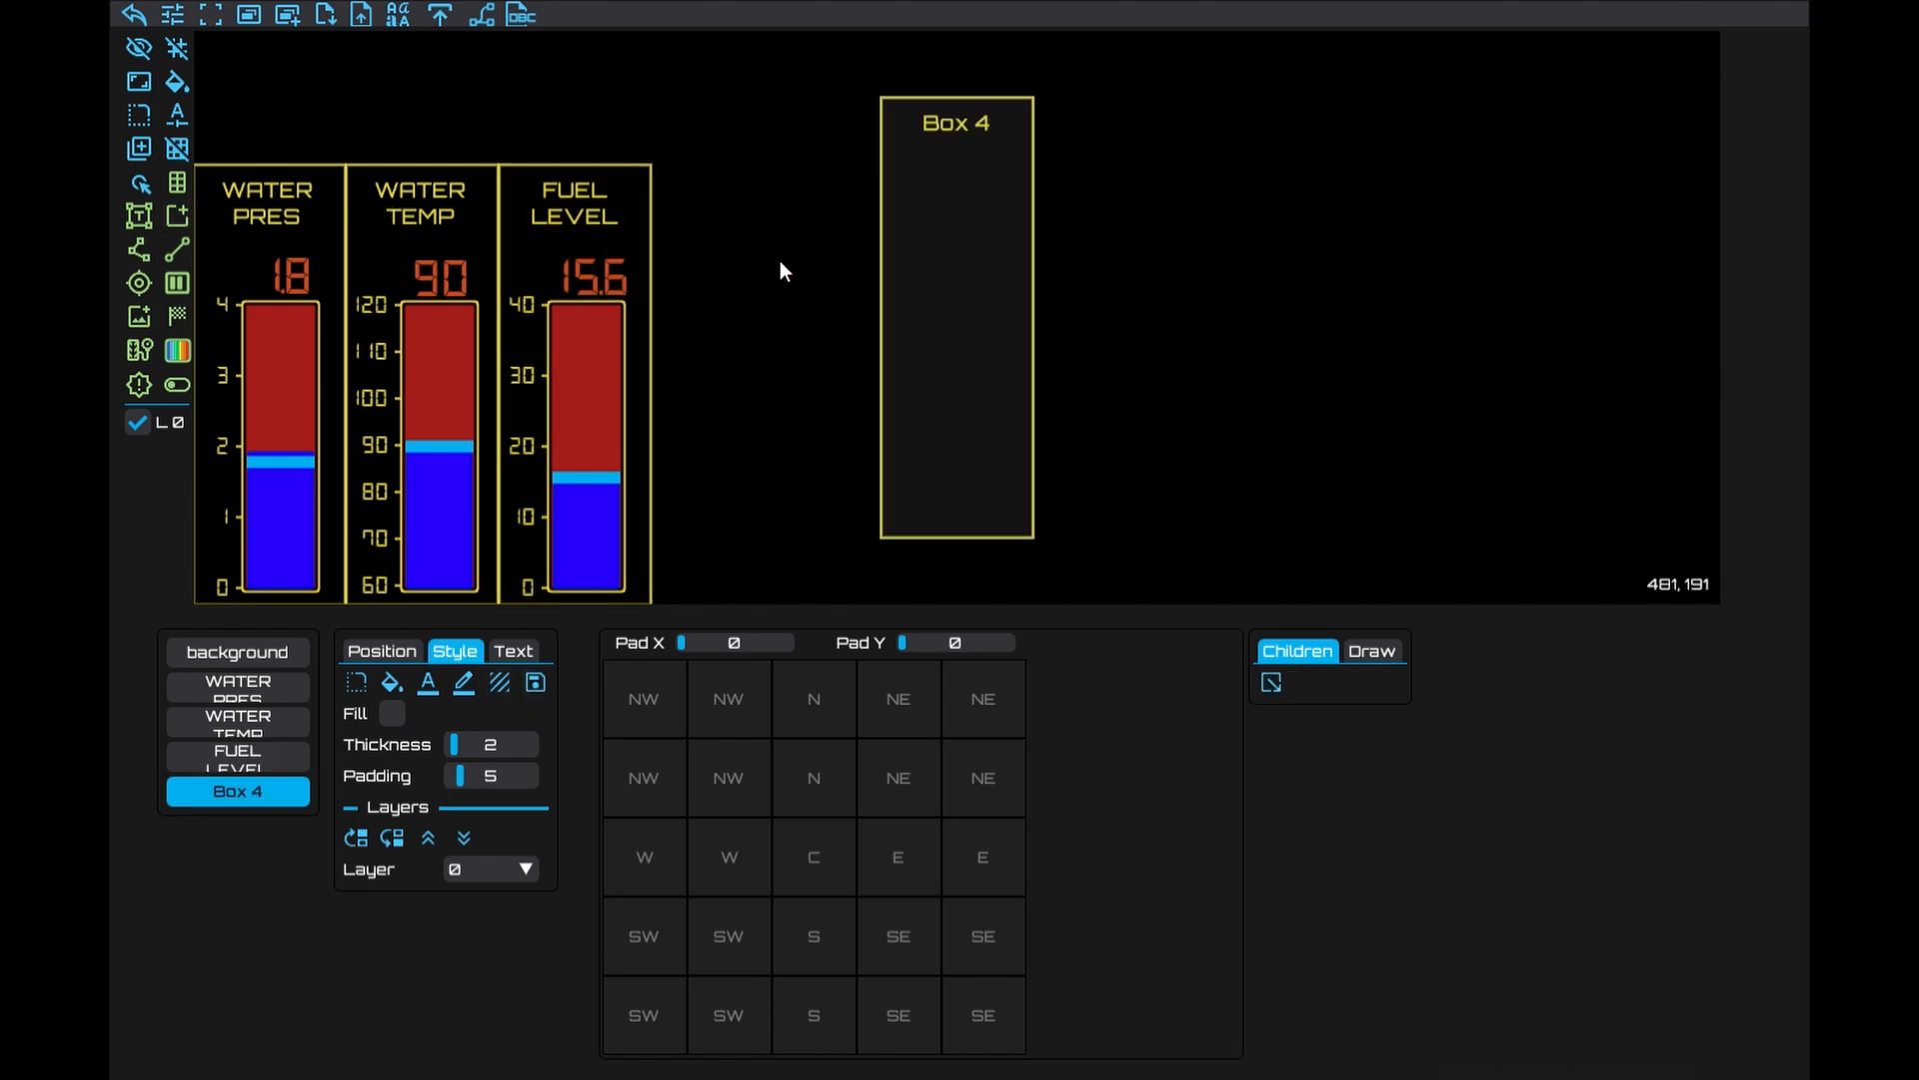
Fit the new box into layout tile T6
left_click_drag(941, 318, 1102, 351)
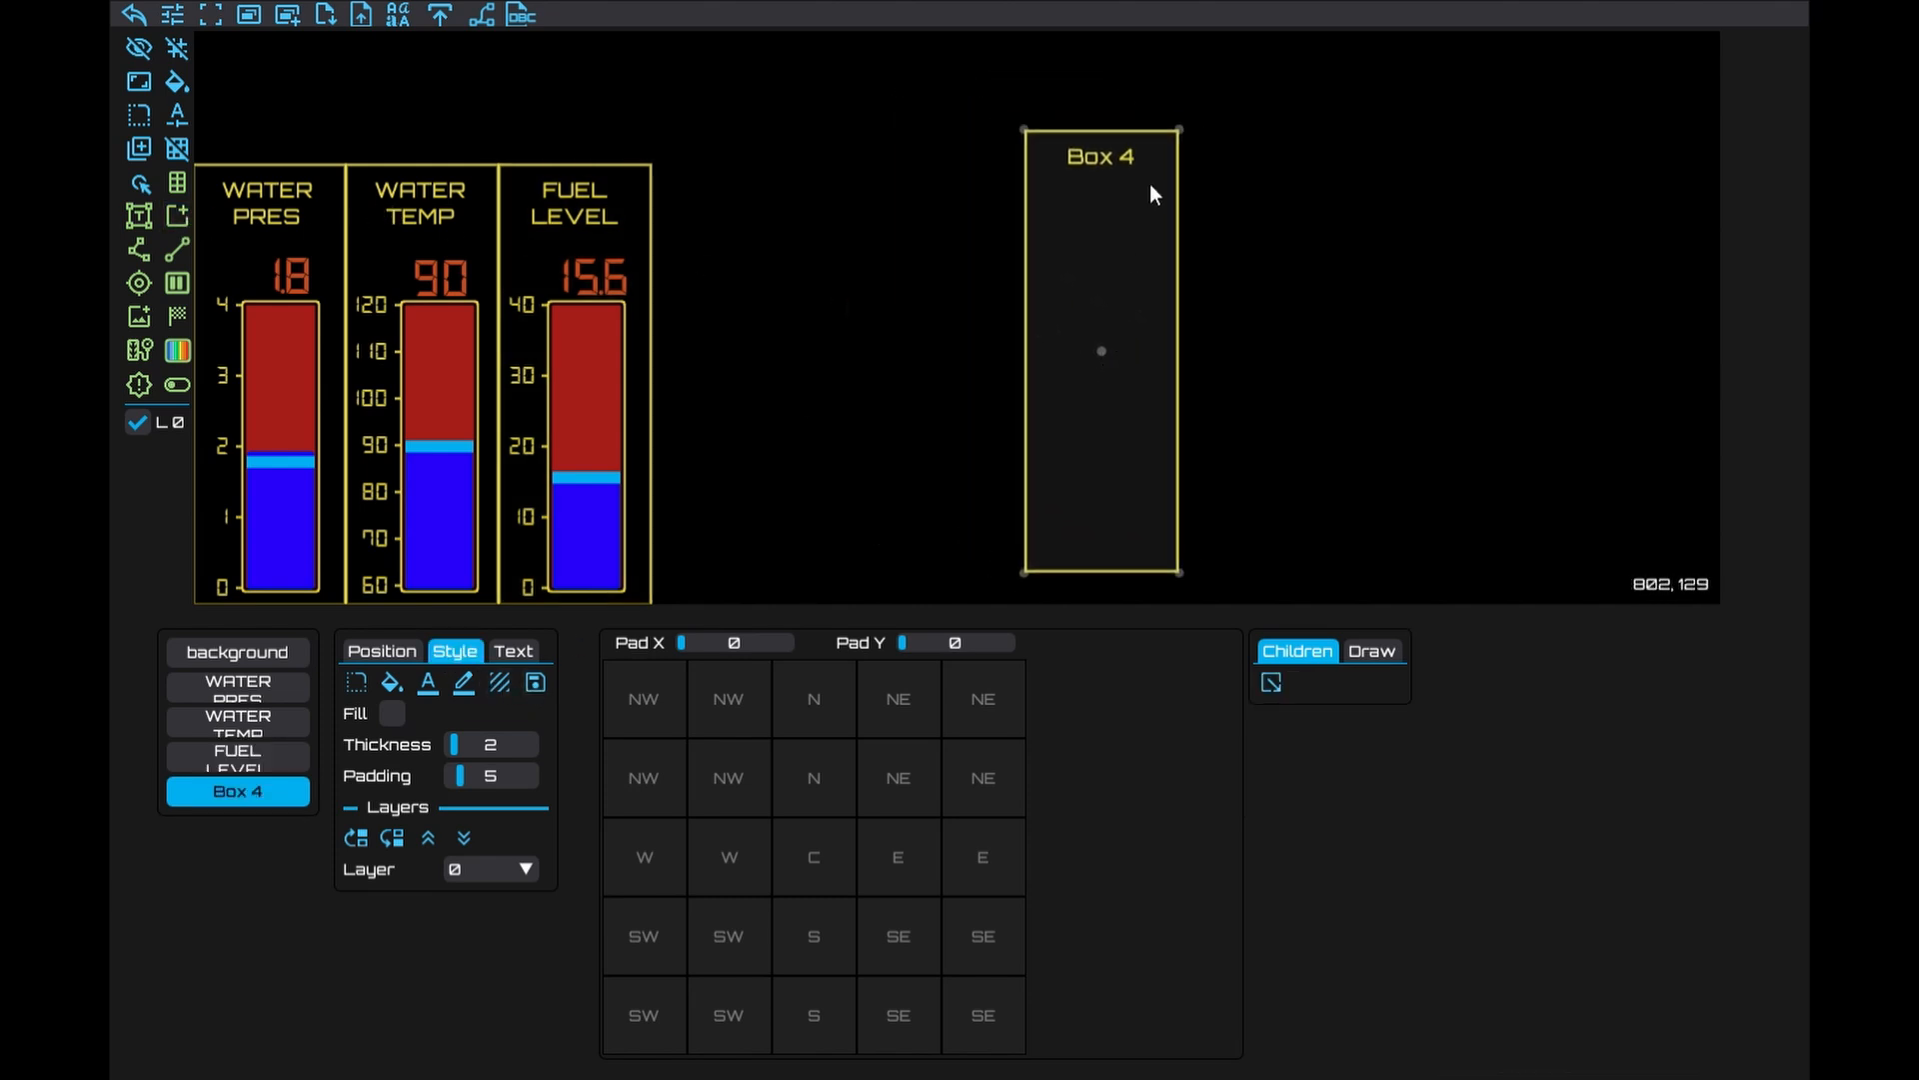
left_click(177, 148)
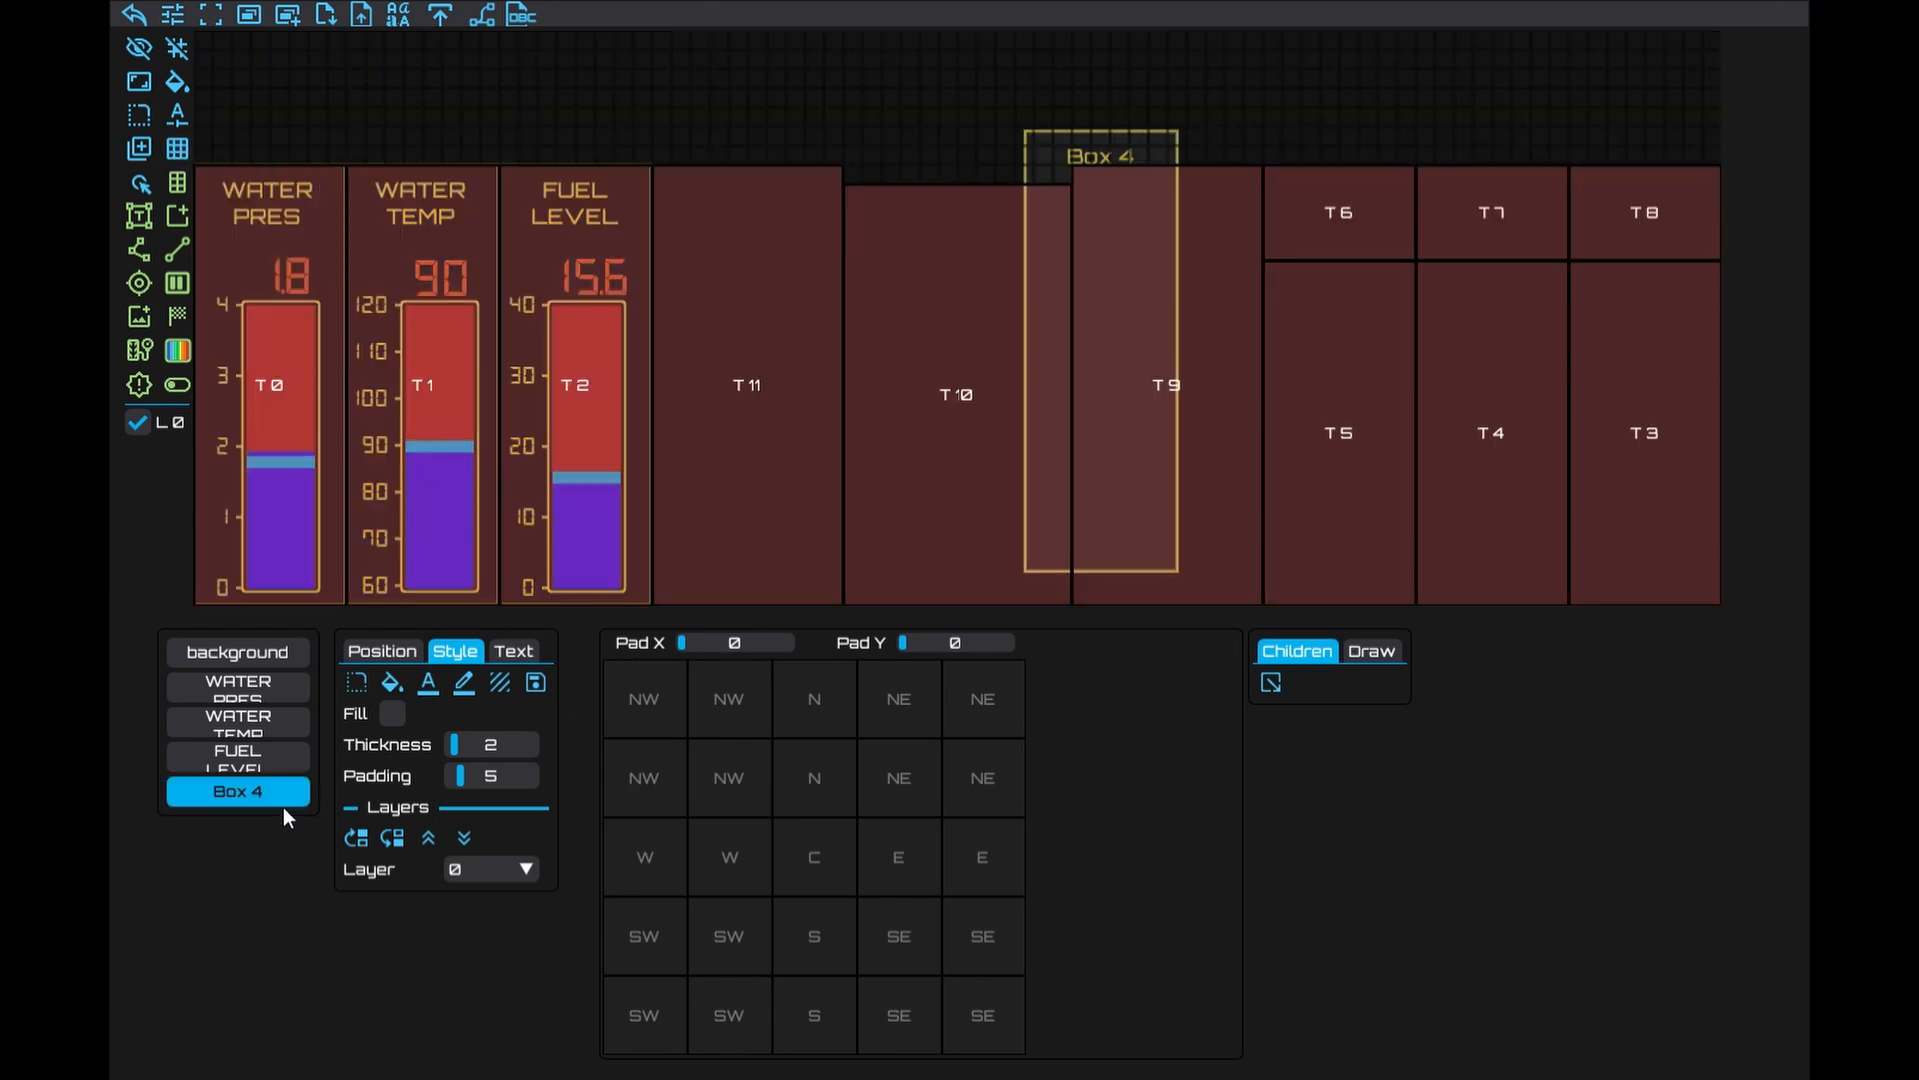
left_click(1355, 213)
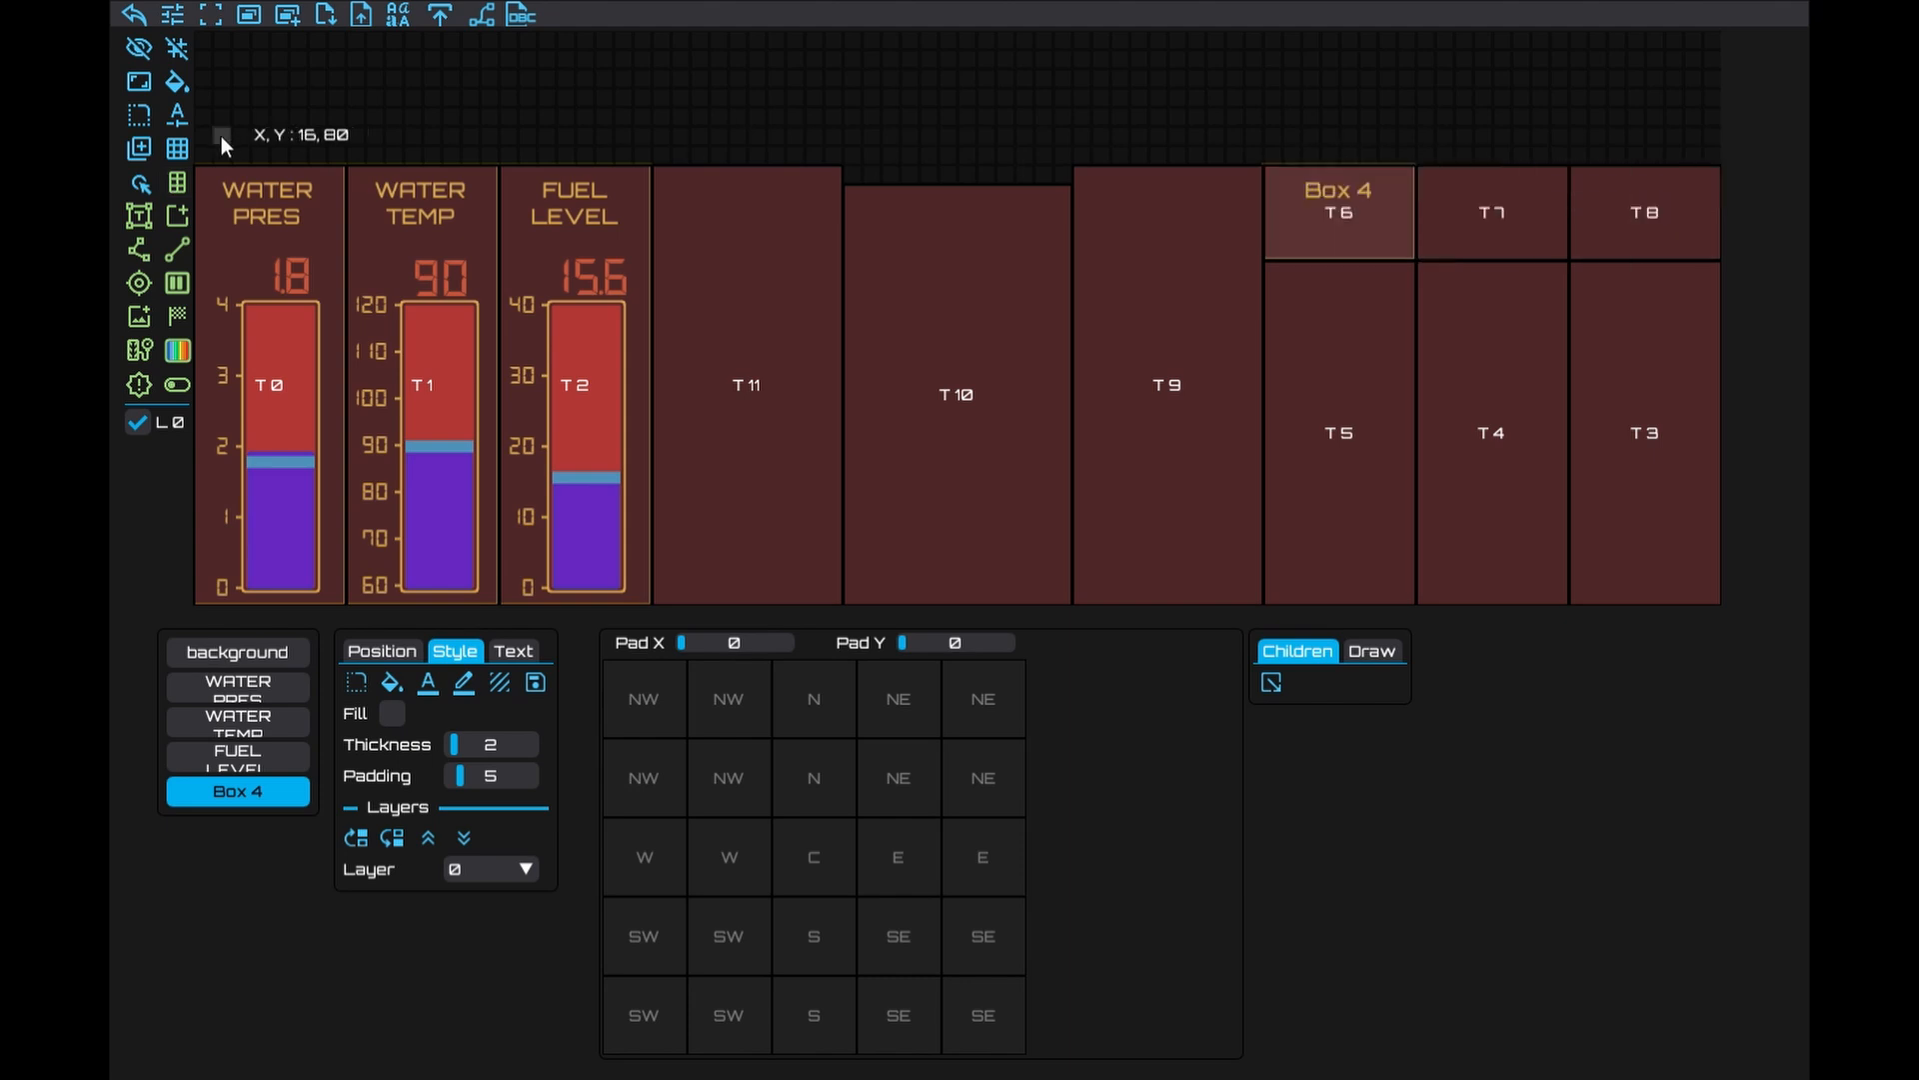
left_click(179, 150)
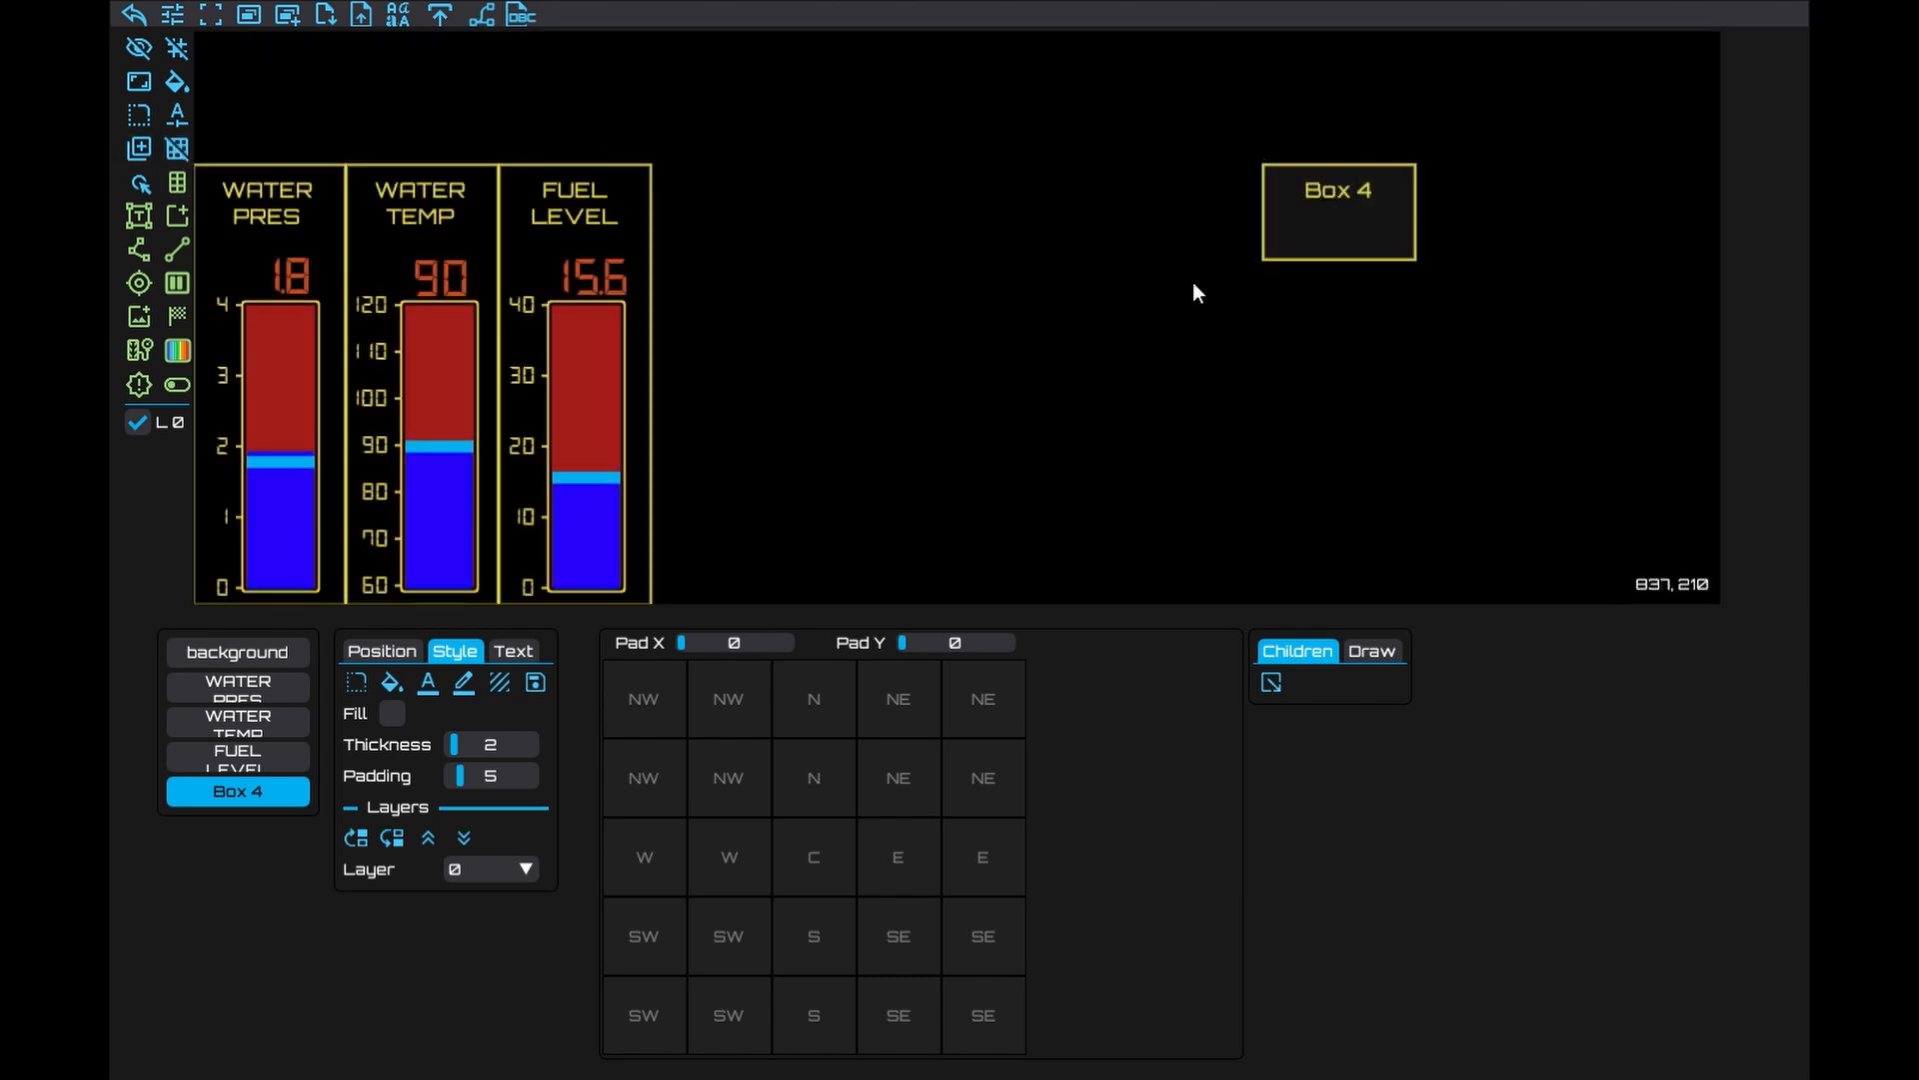
Title the new box "EOT (°)"
left_click(514, 651)
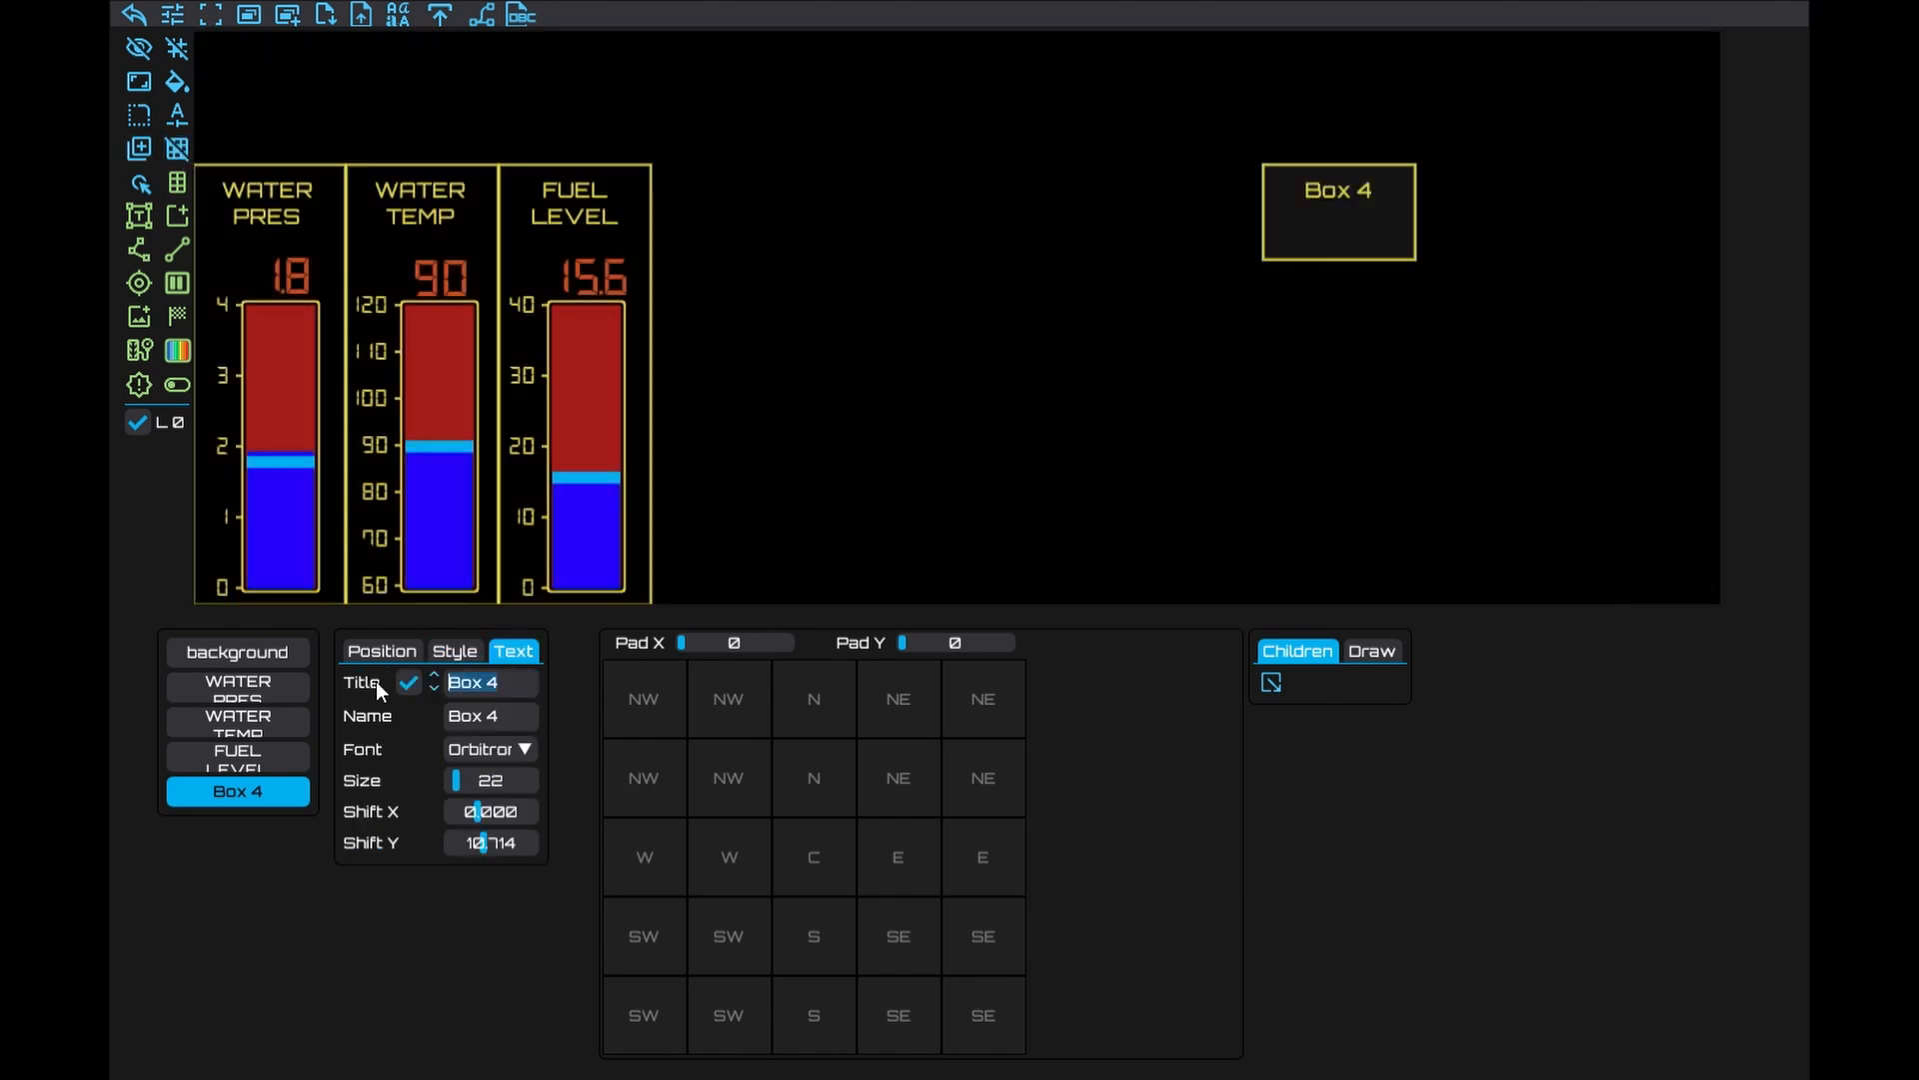
type("EOT ()")
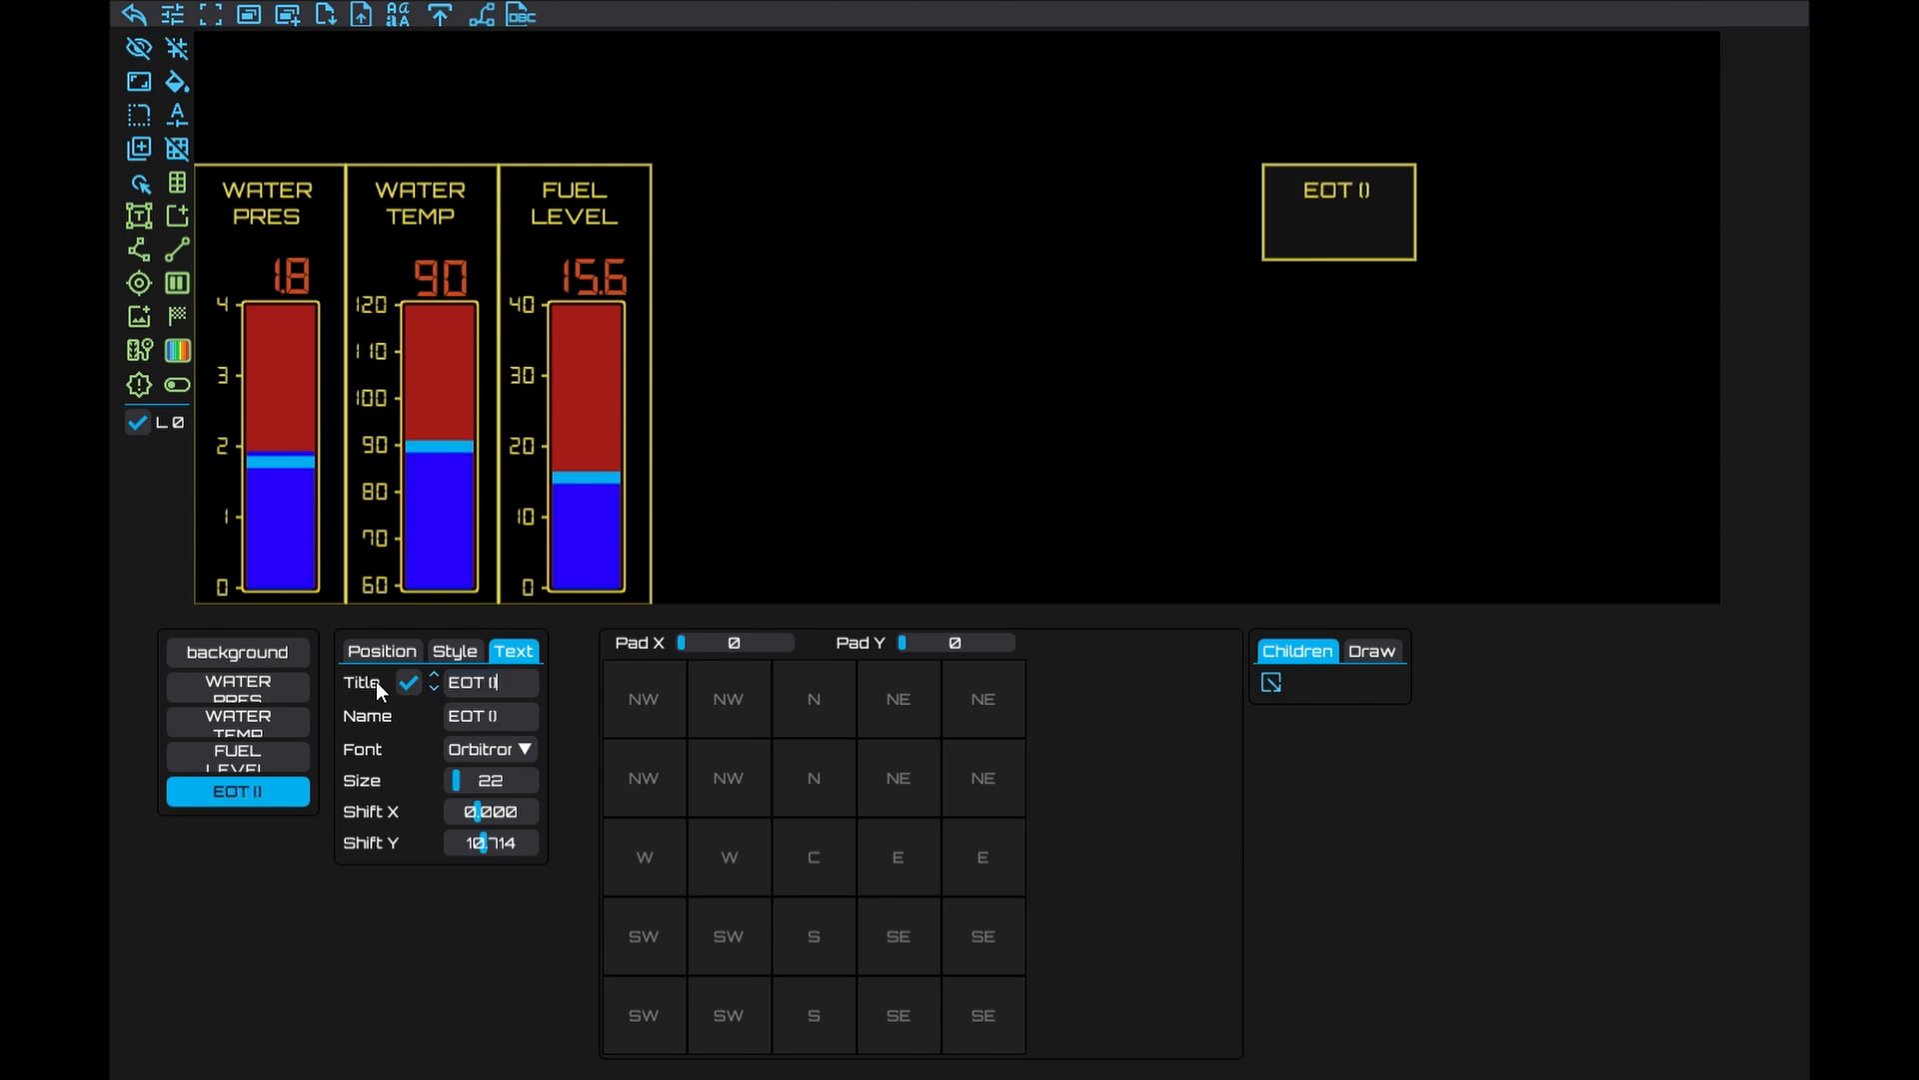
key("BackSpace")
type("°)")
Add a text to the EOT (°) box, convert it to a channel value and align it at the lower center
left_click(140, 212)
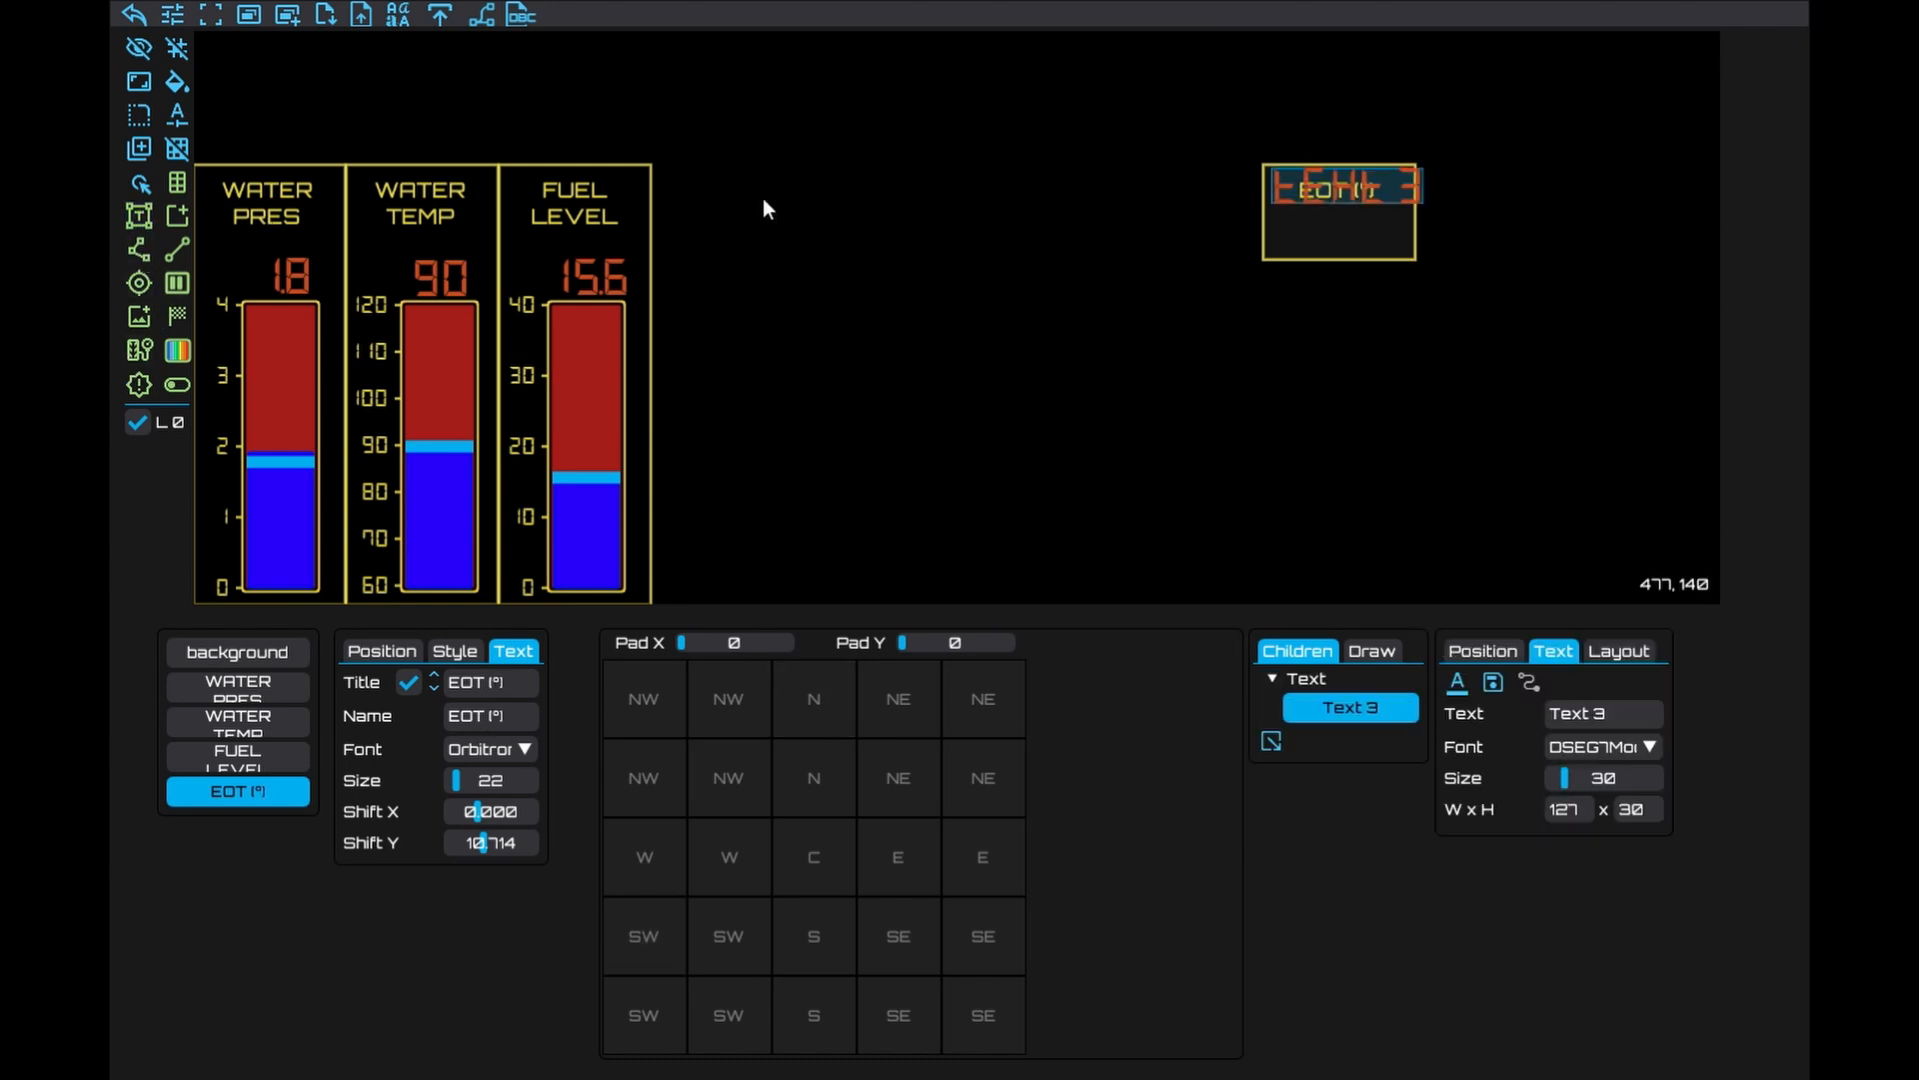
left_click(1528, 684)
left_click(1613, 651)
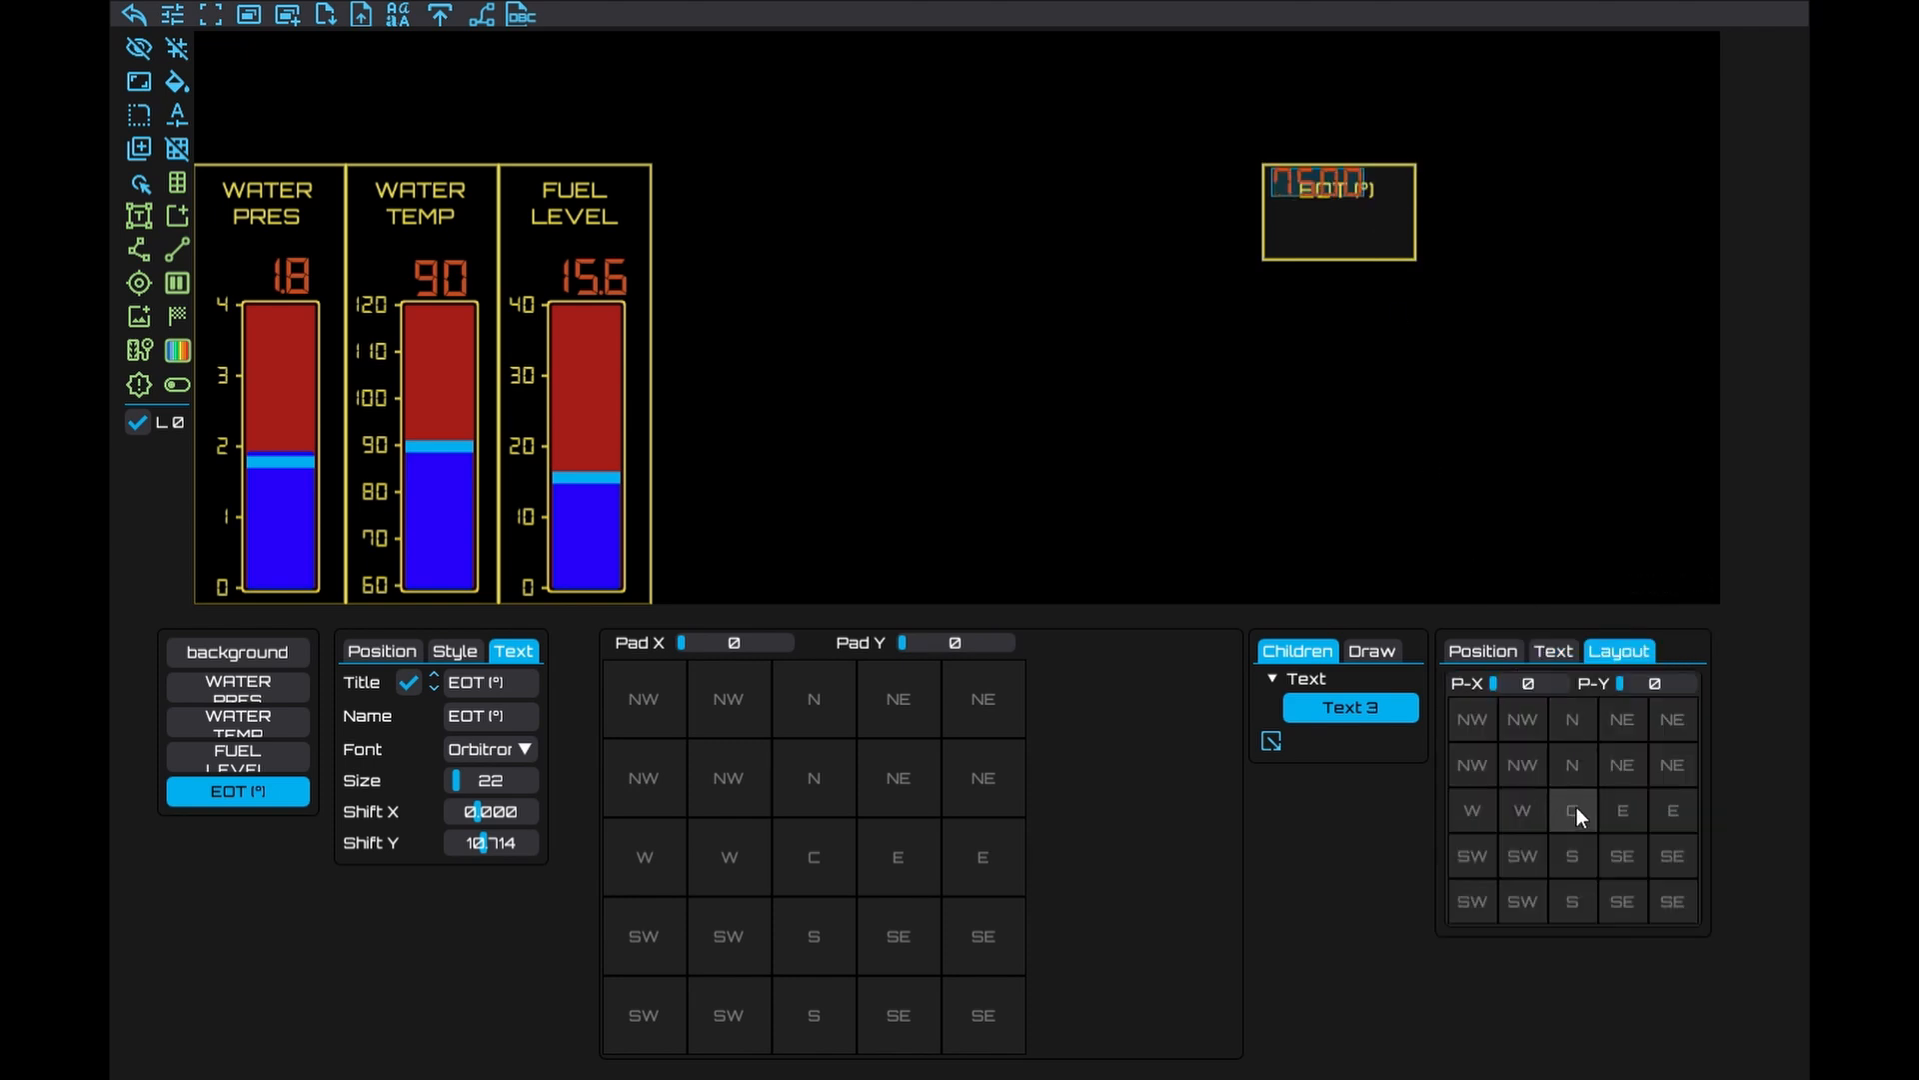
left_click(1573, 893)
left_click(1572, 860)
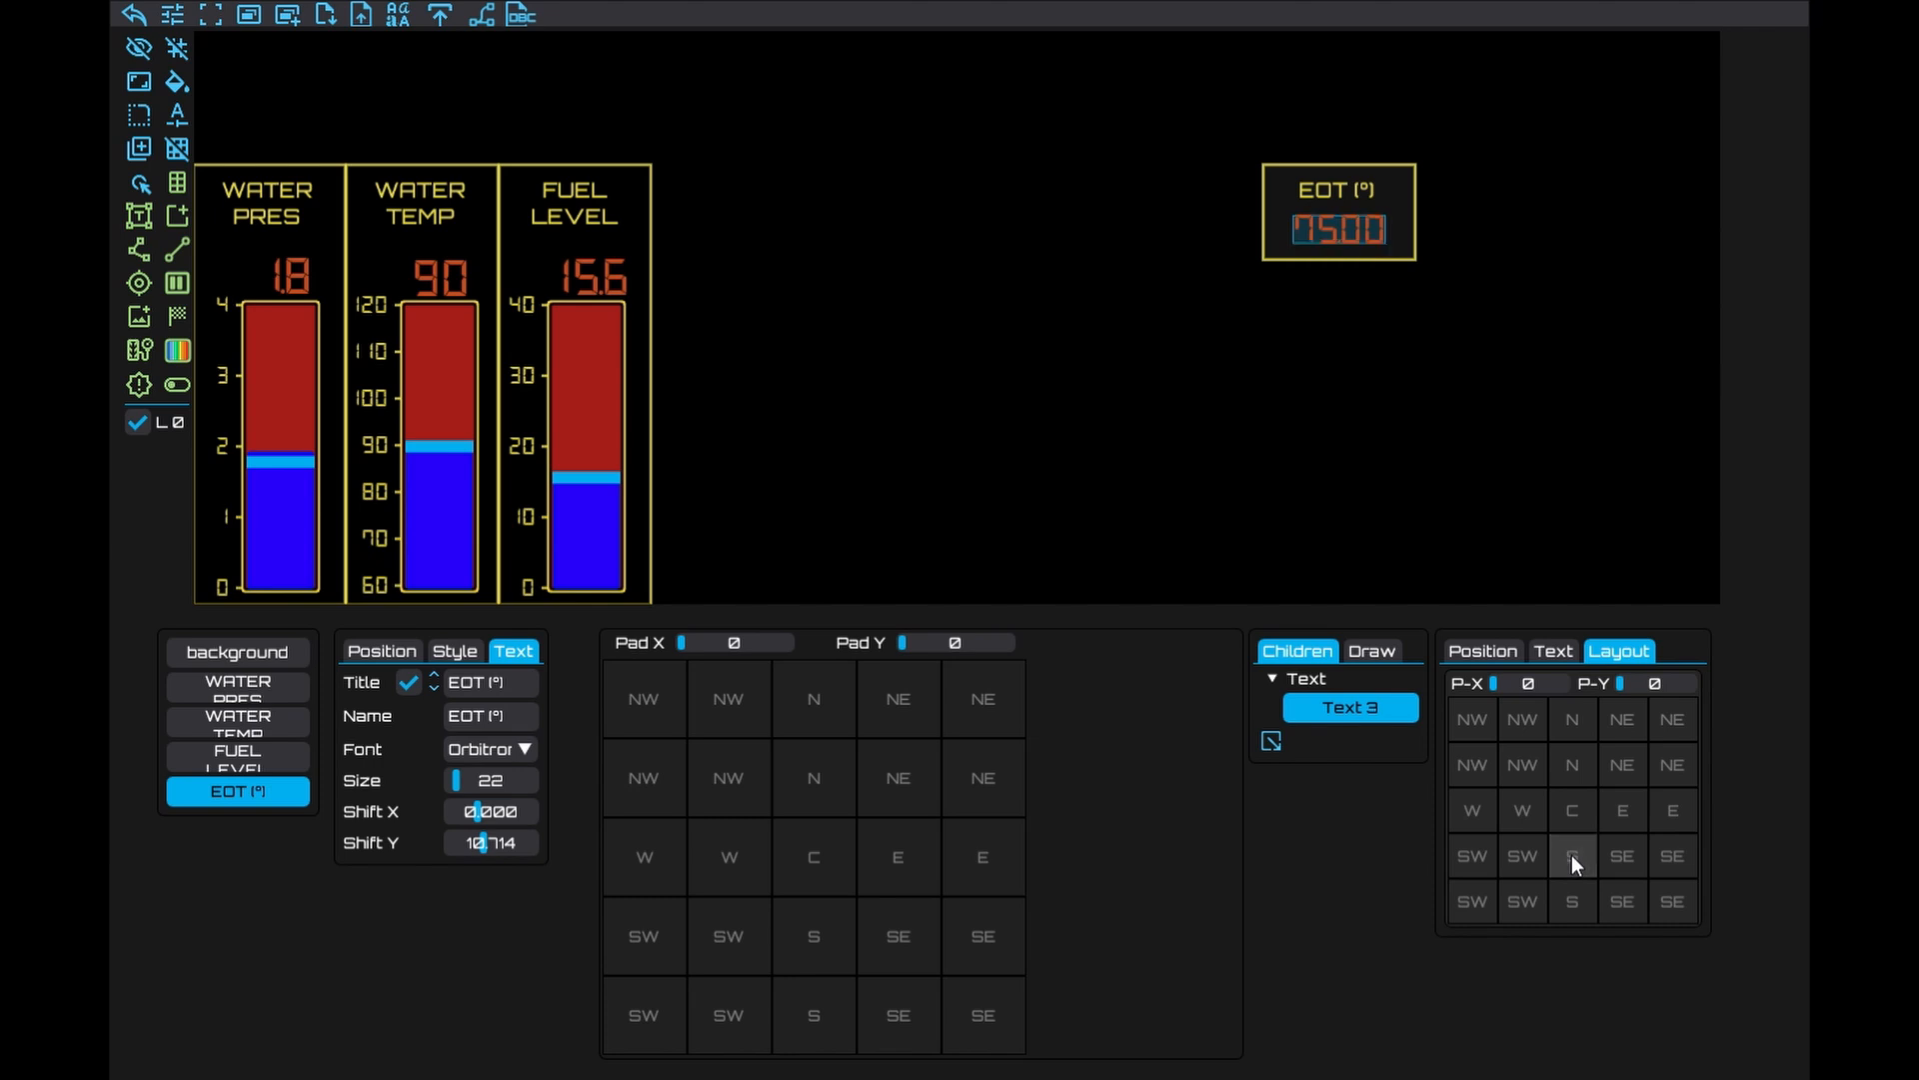
Set the EOT (°) readout to 0 decimals and realign it at the box's lower center
left_click(1554, 651)
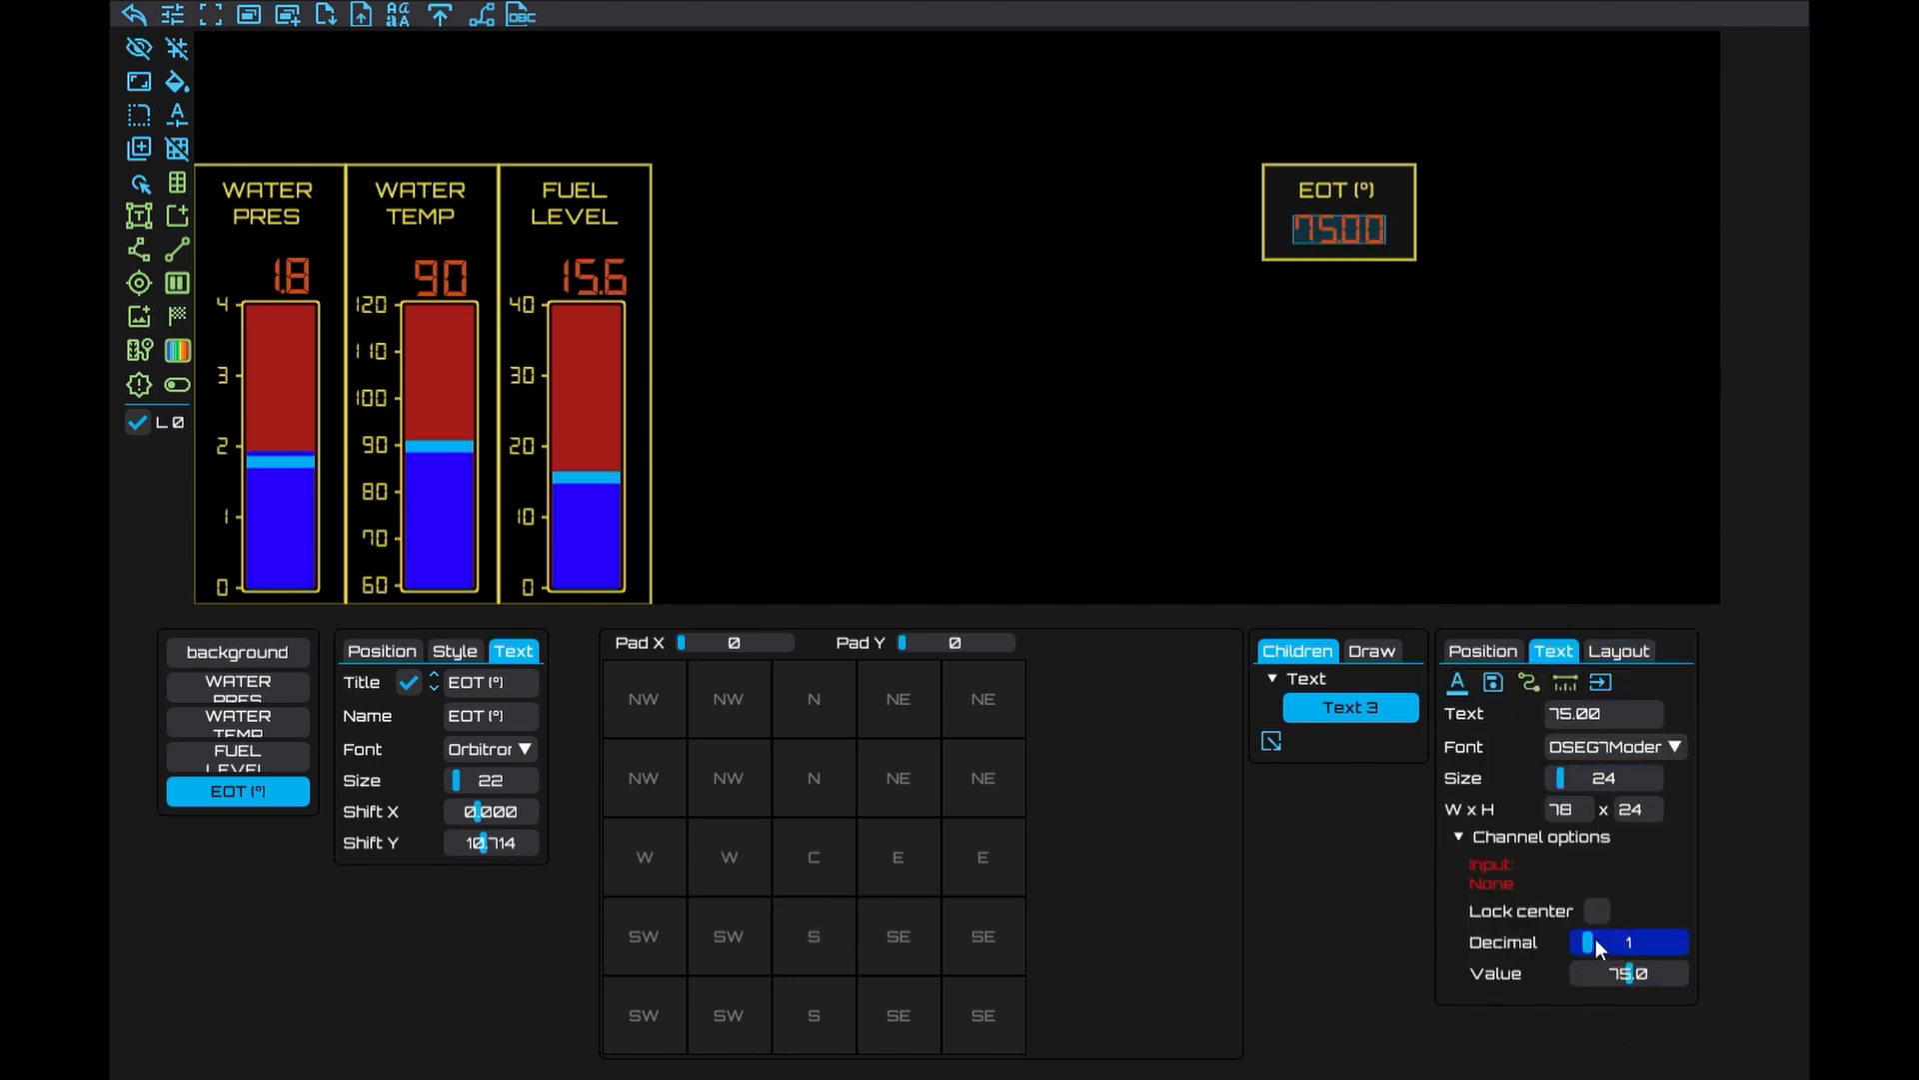
left_click_drag(1597, 939, 1569, 940)
left_click(1610, 651)
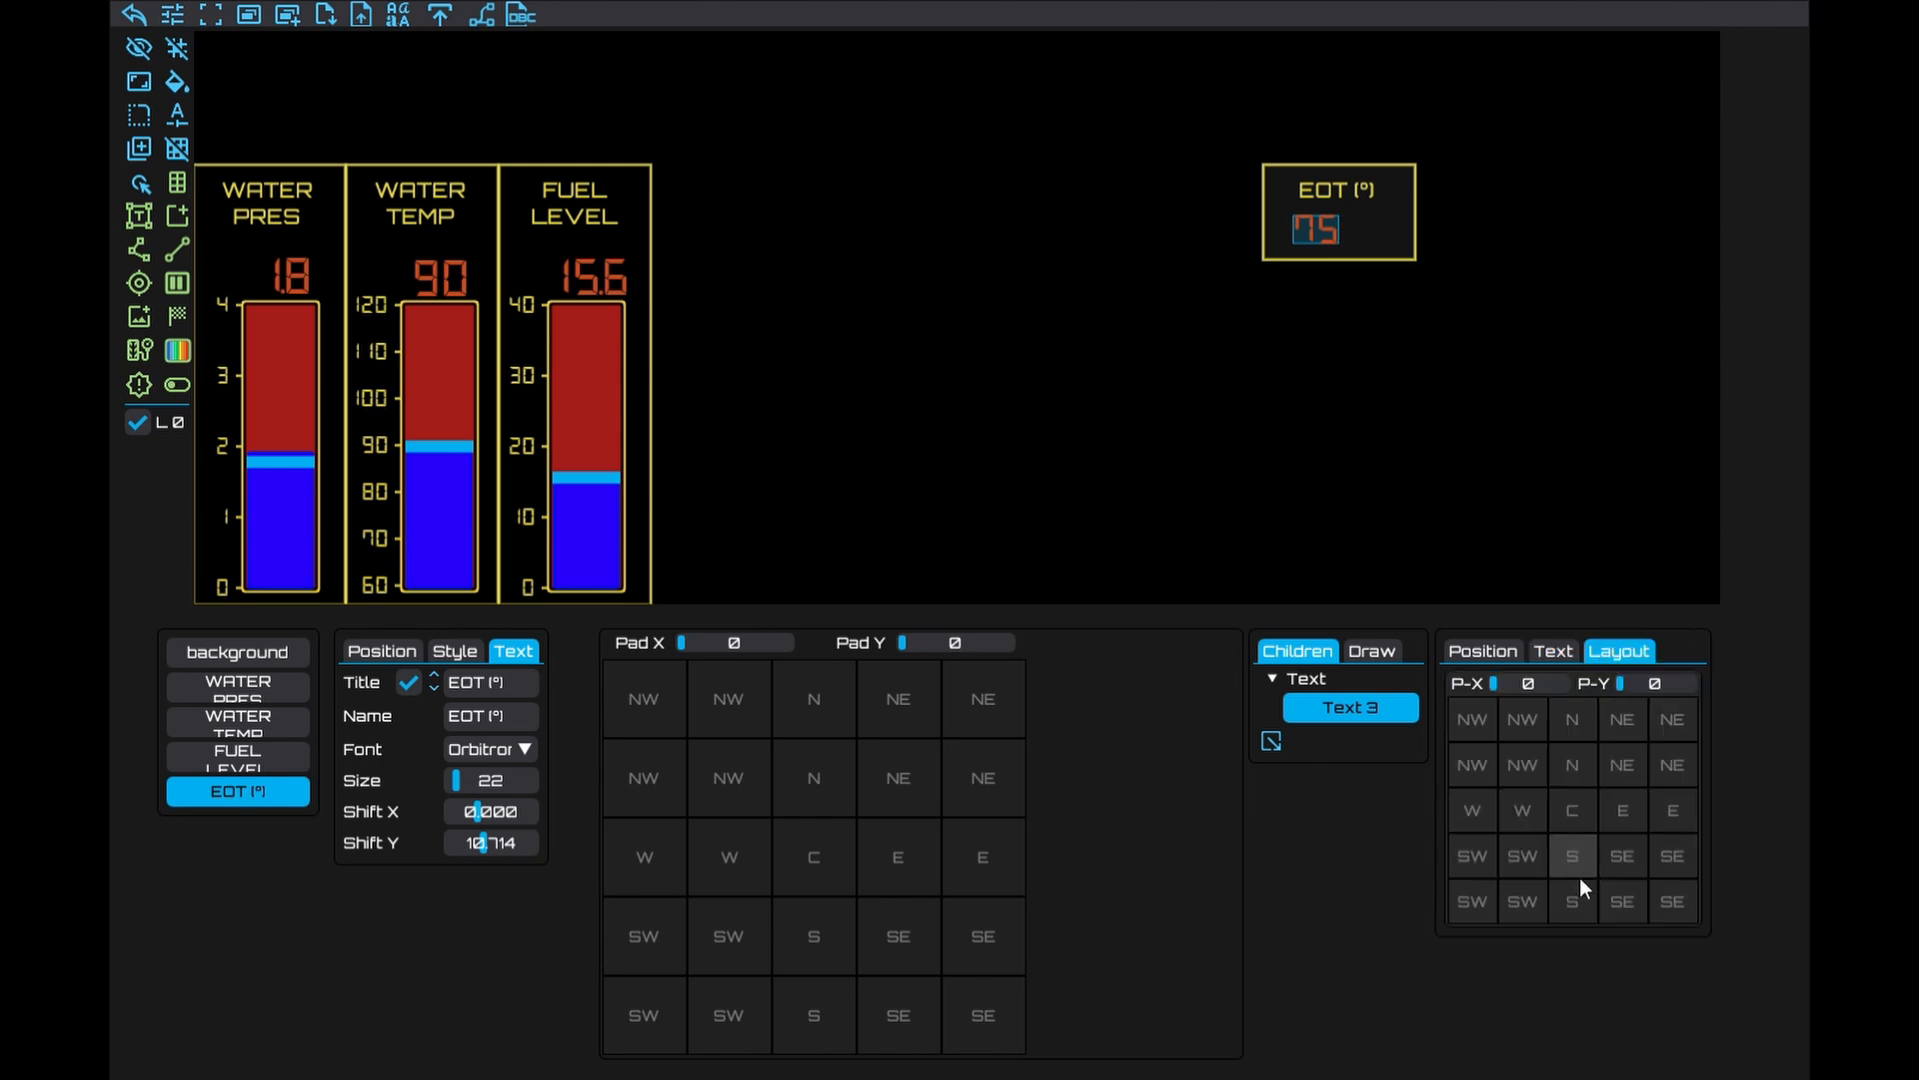
left_click(1579, 862)
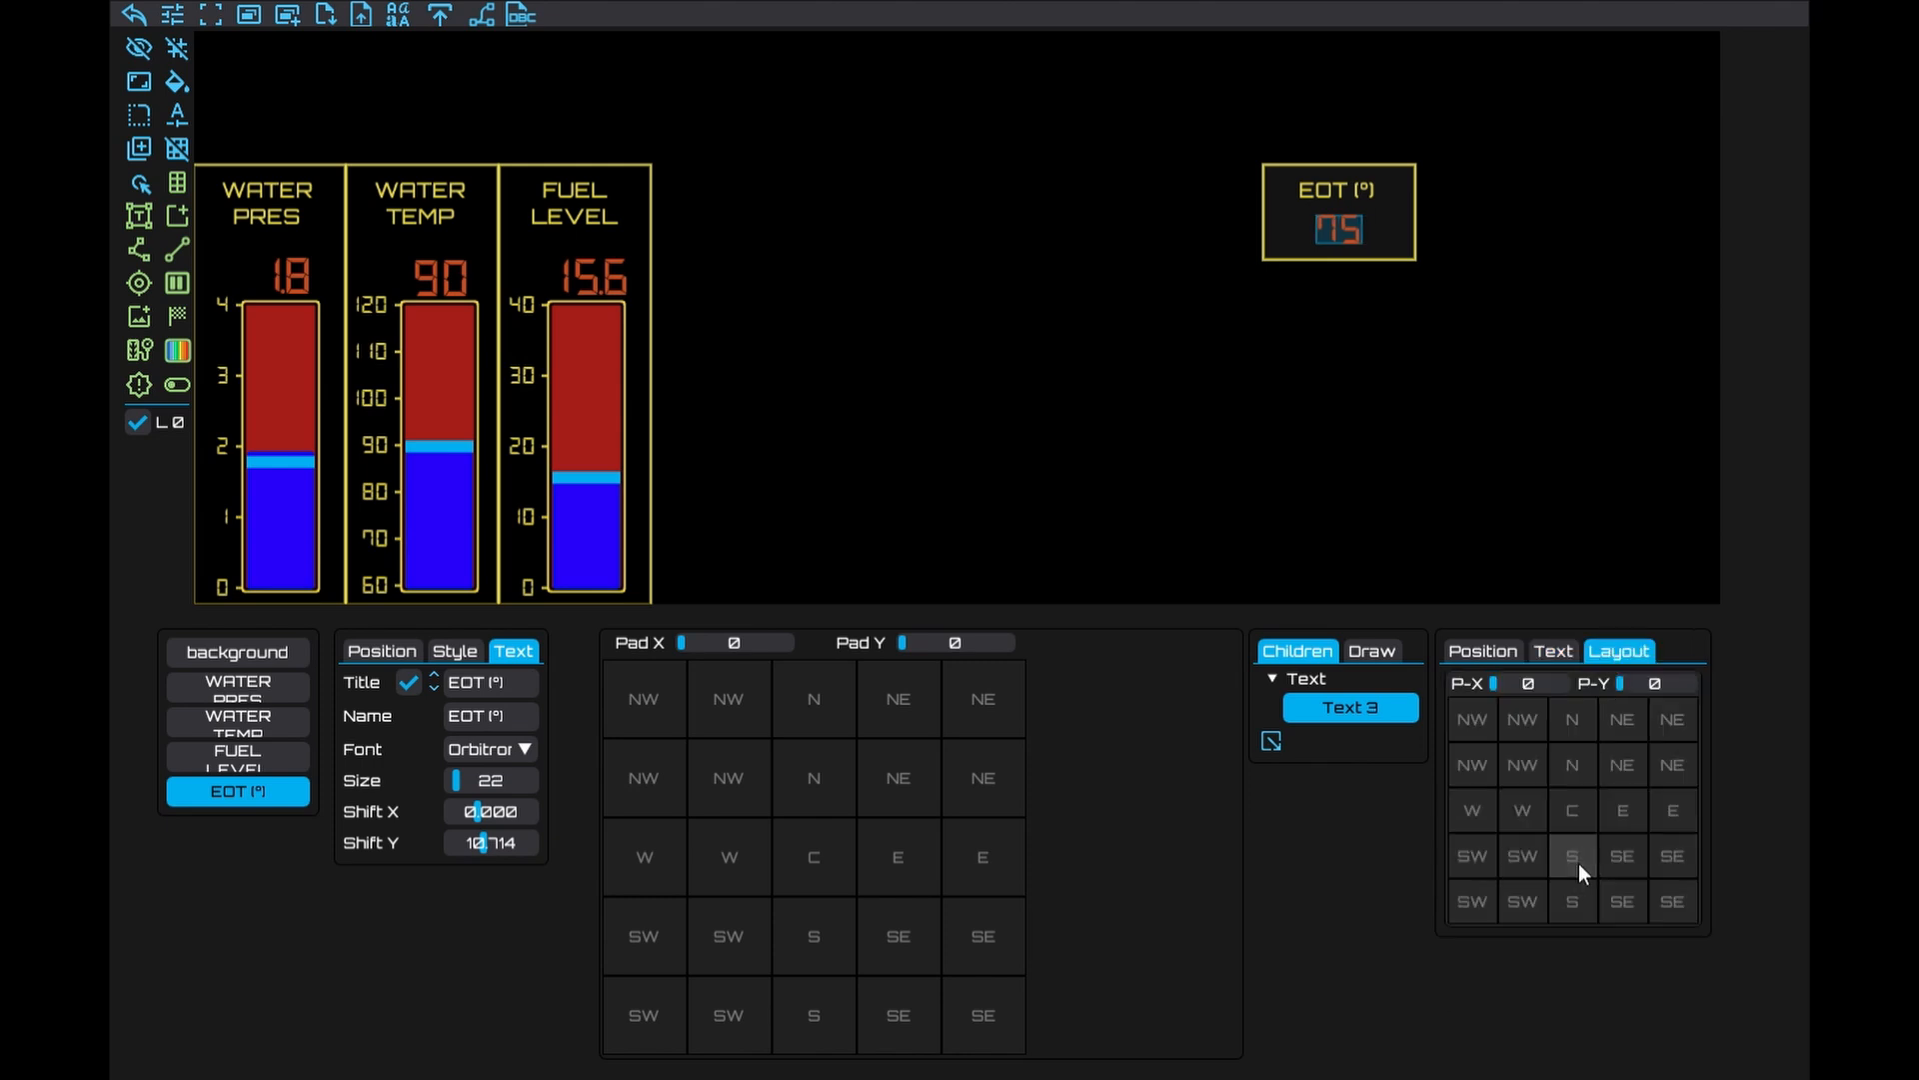
Set the EOT (°) readout's preview value to 52
left_click(1552, 656)
left_click(1631, 650)
left_click(1550, 651)
left_click_drag(1619, 974, 1612, 967)
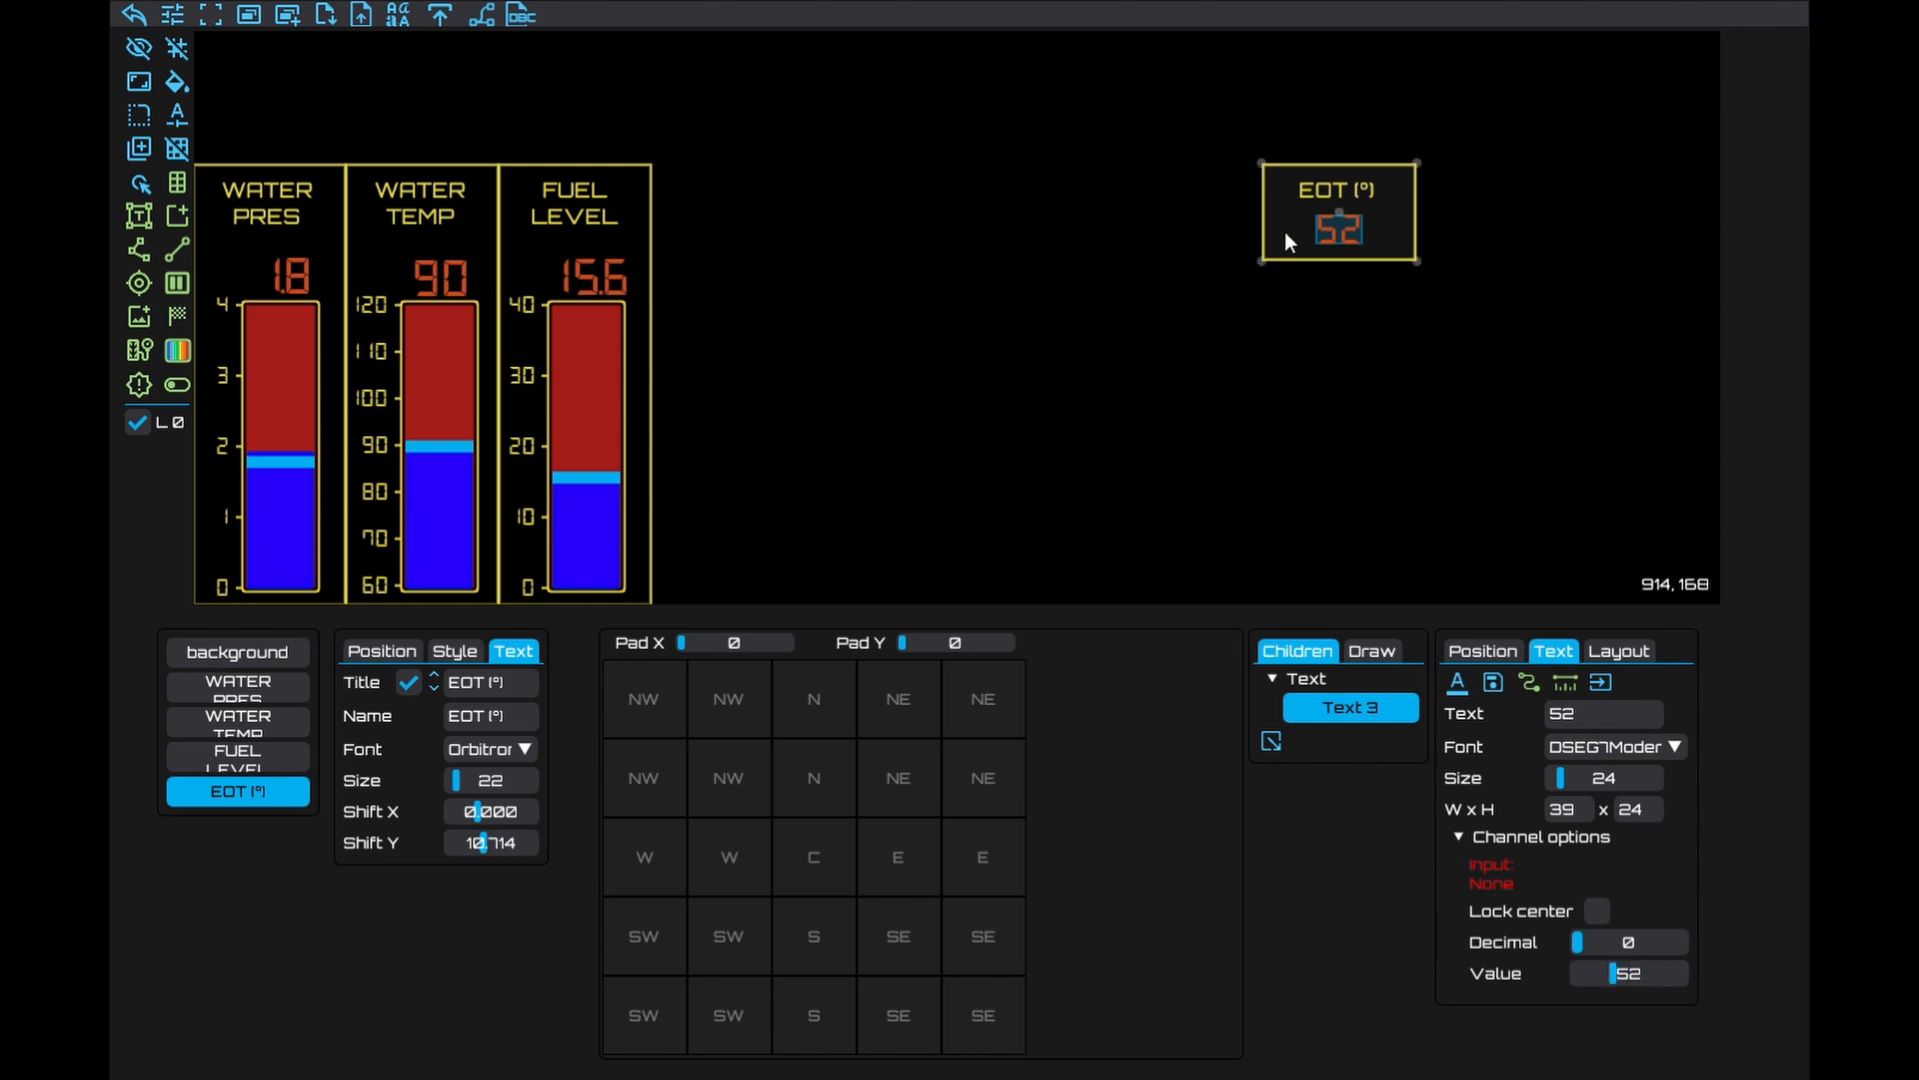
Paste two copies of the EOT (°) box and fit them into layout tiles T7 and T8
key("ctrl+v")
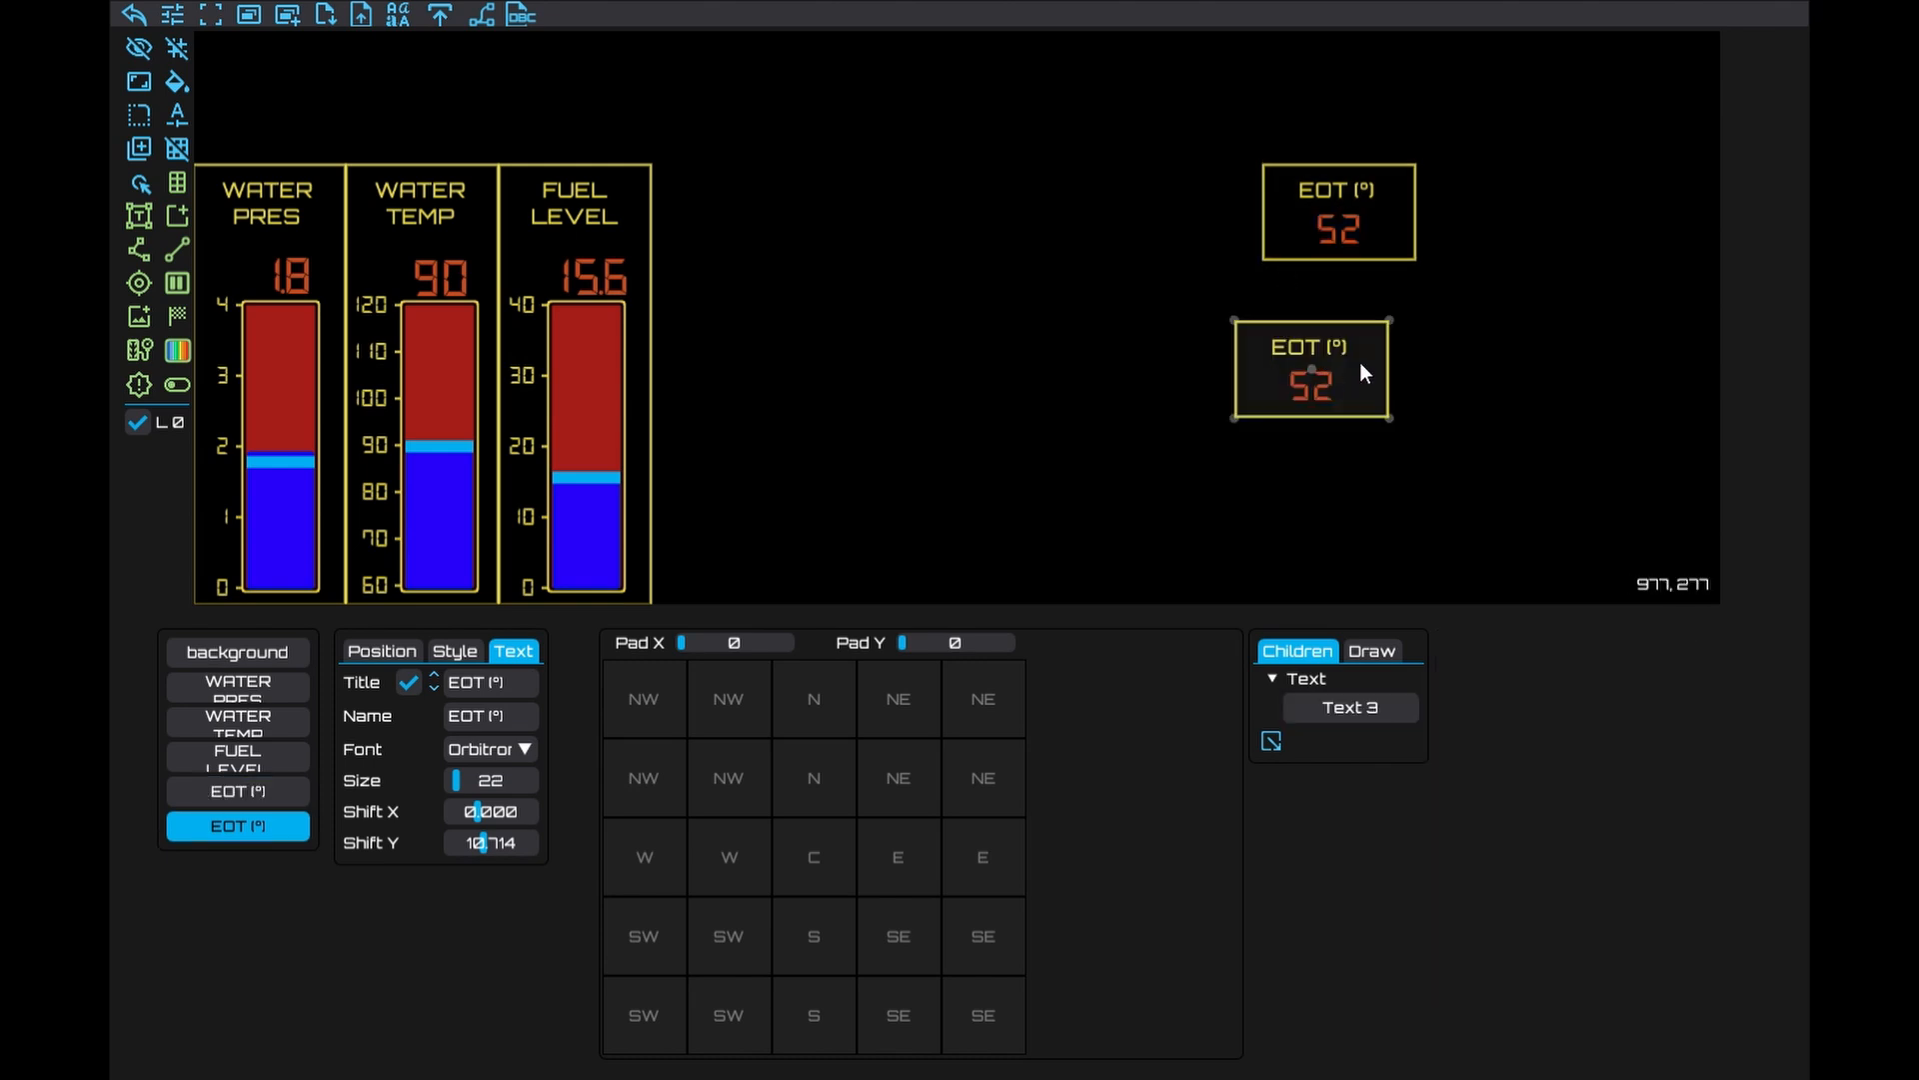
key("ctrl+v")
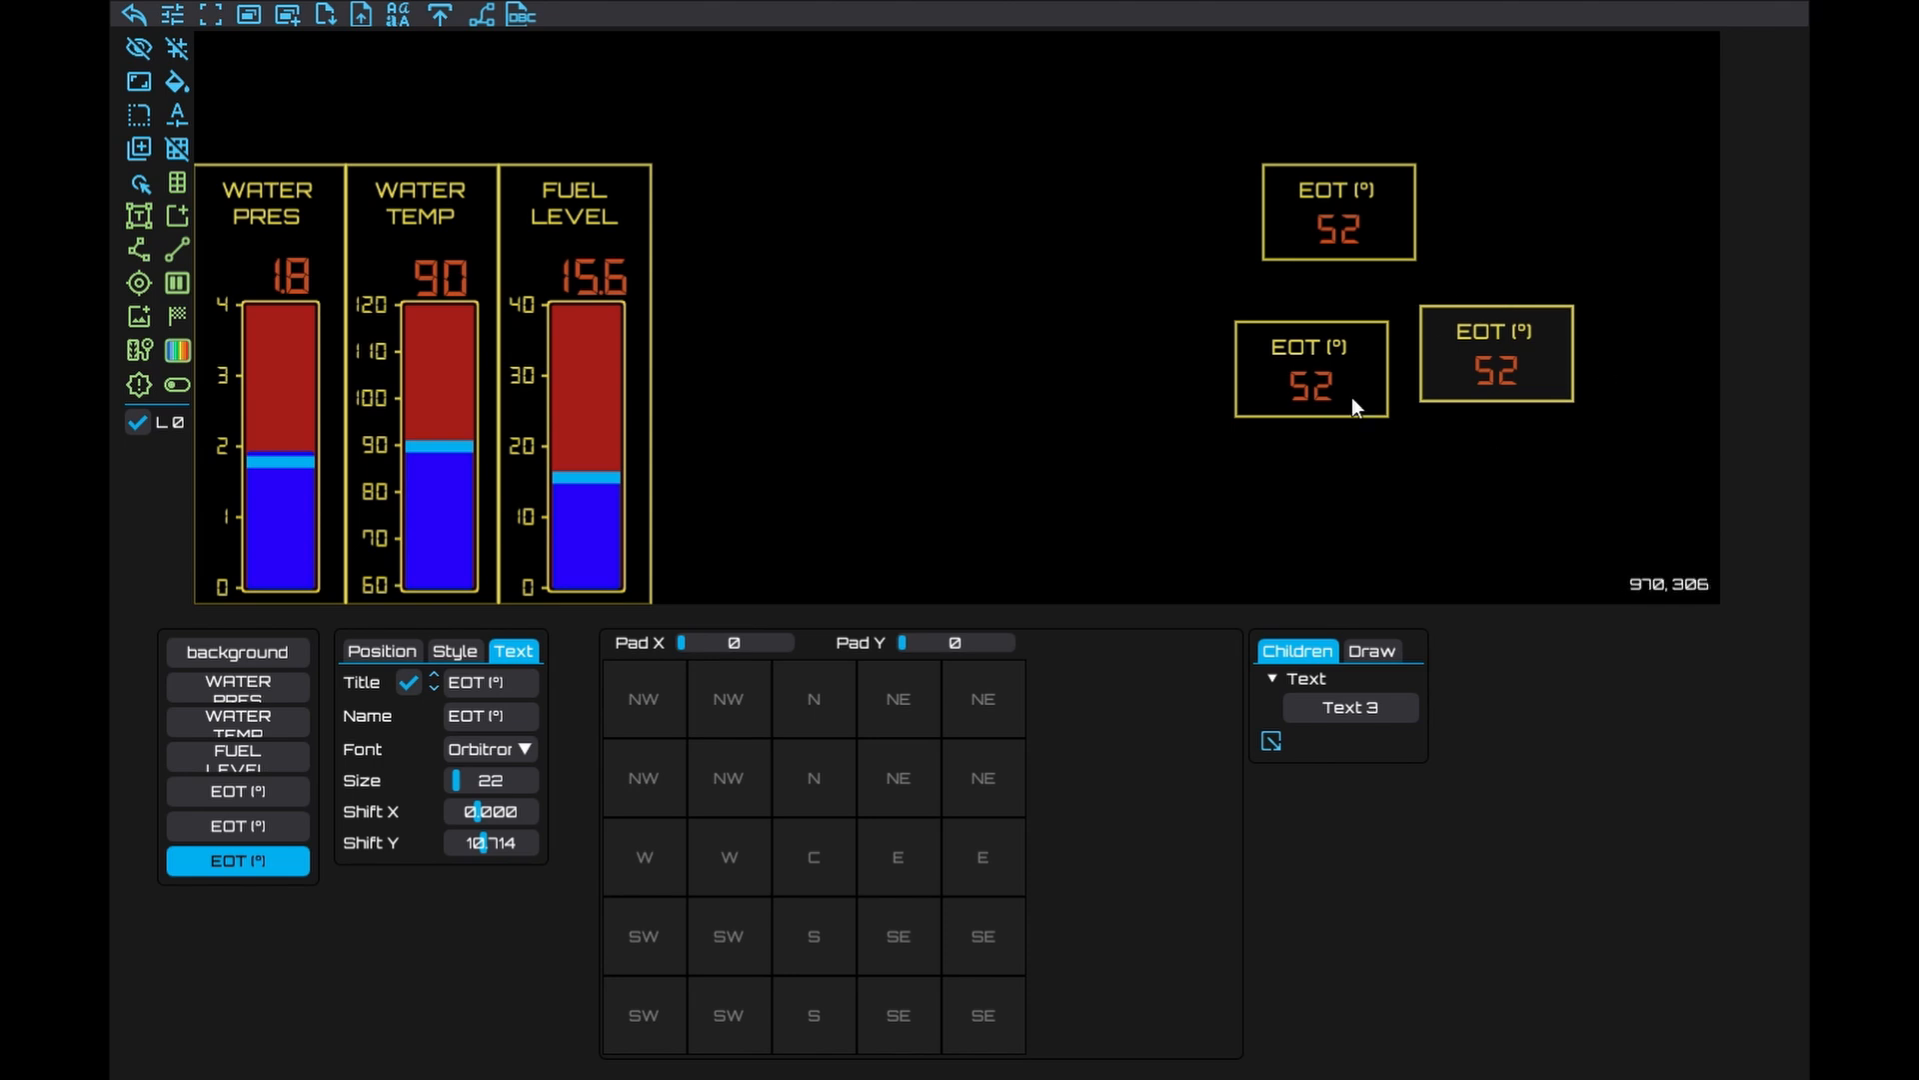
left_click(178, 150)
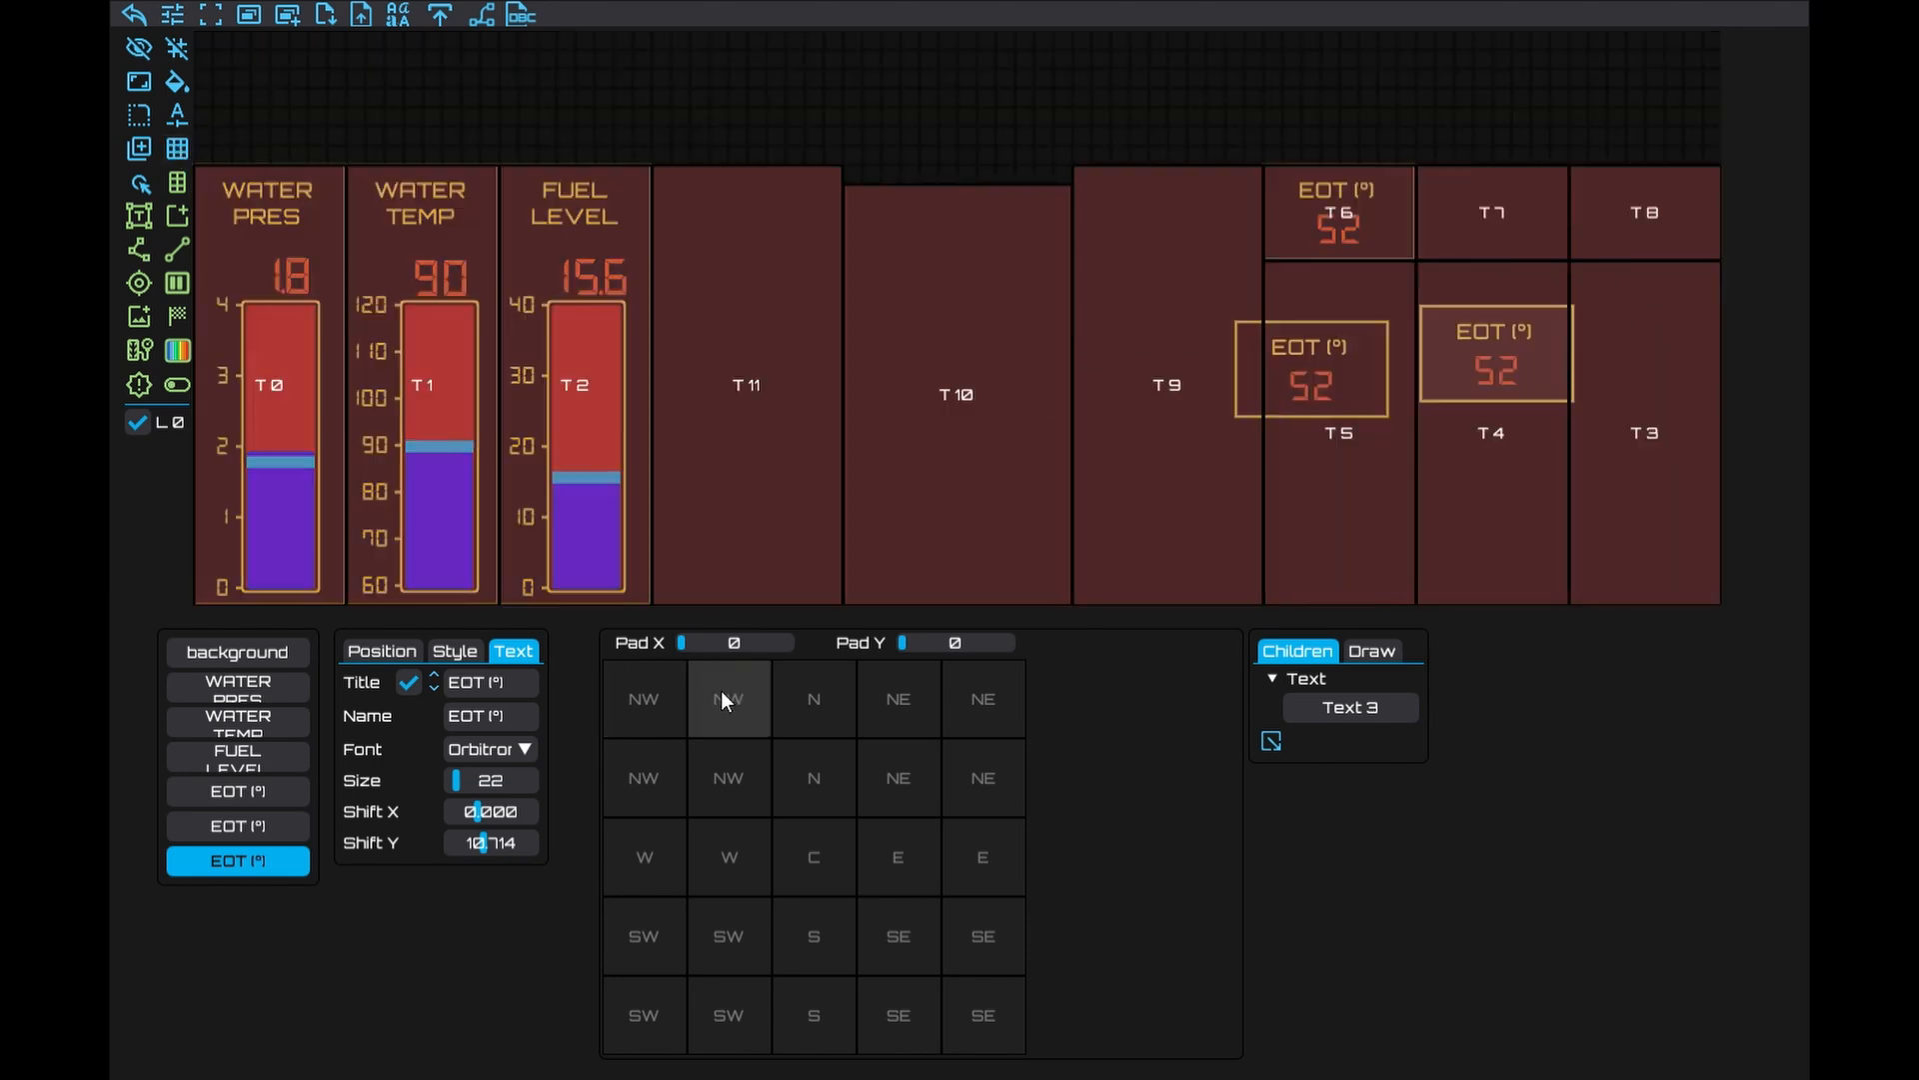
left_click_drag(238, 826, 1472, 225)
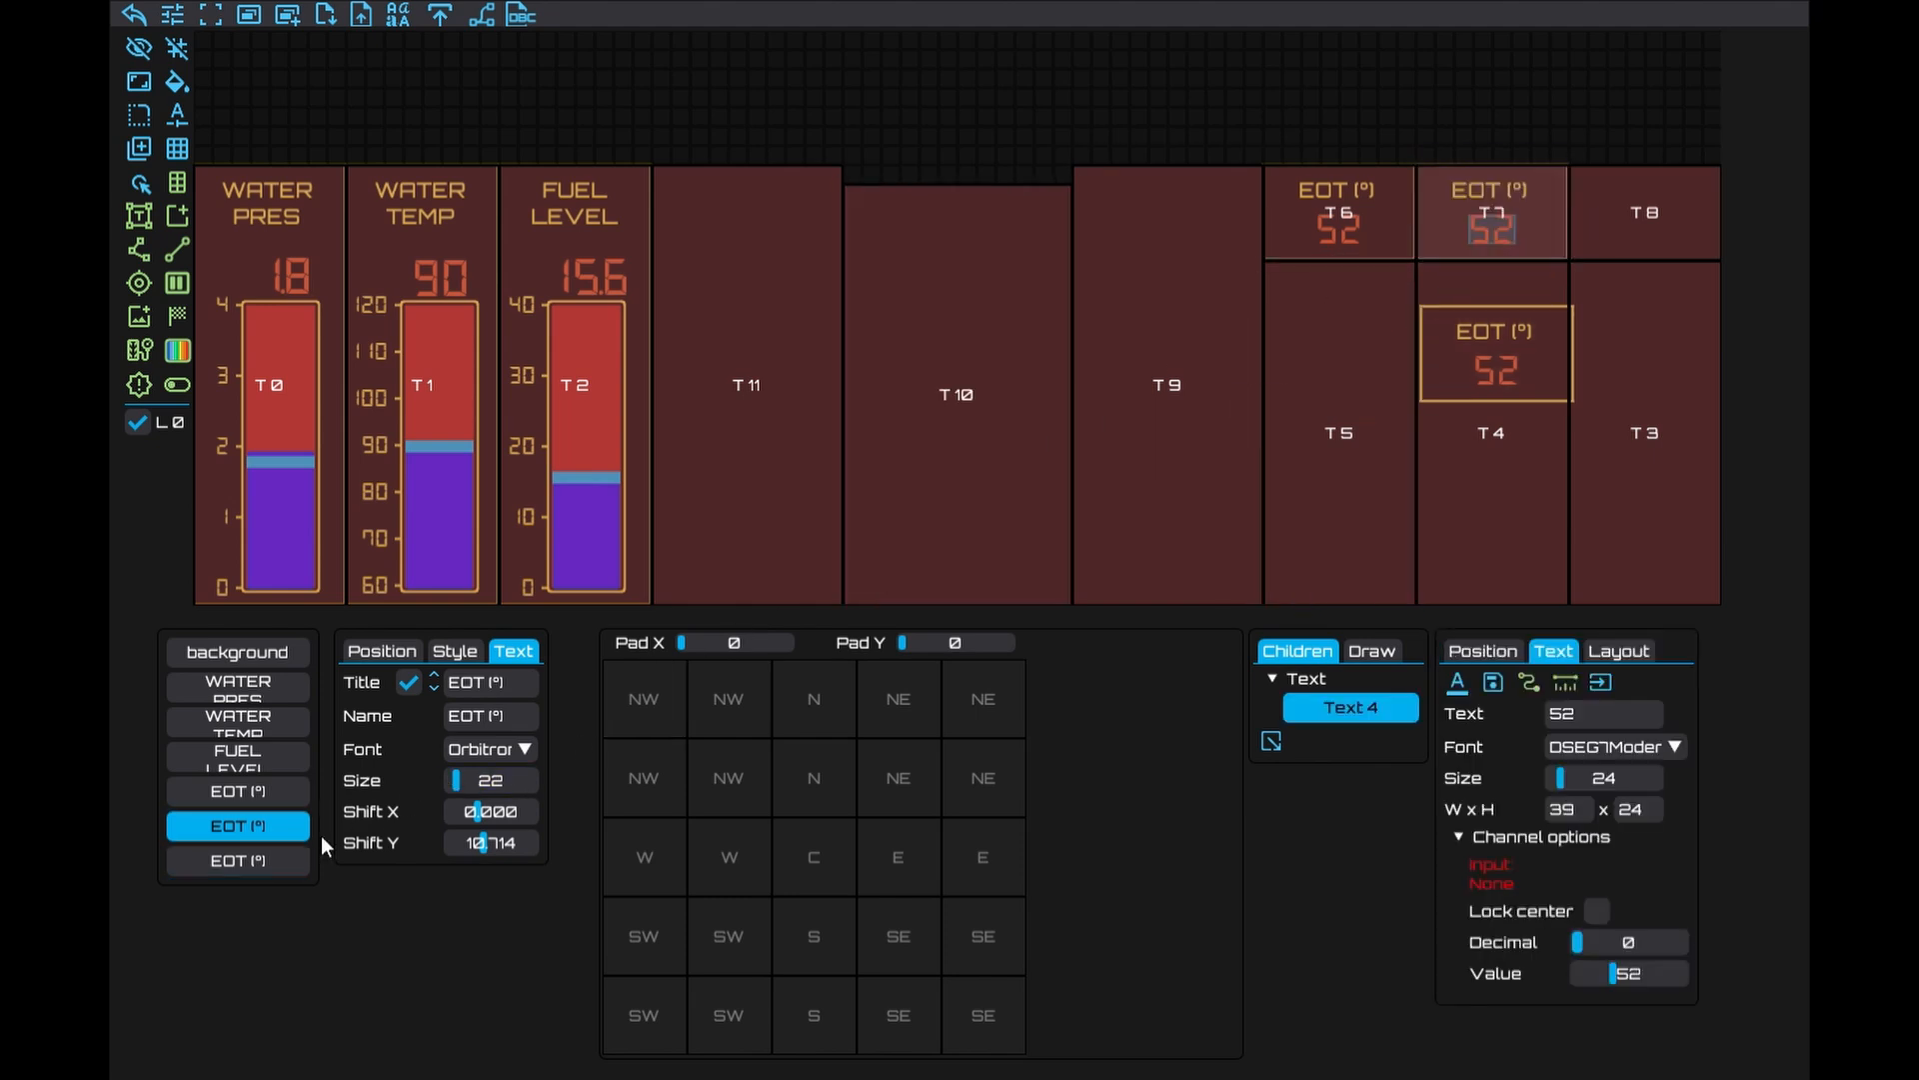
left_click_drag(178, 860, 1610, 200)
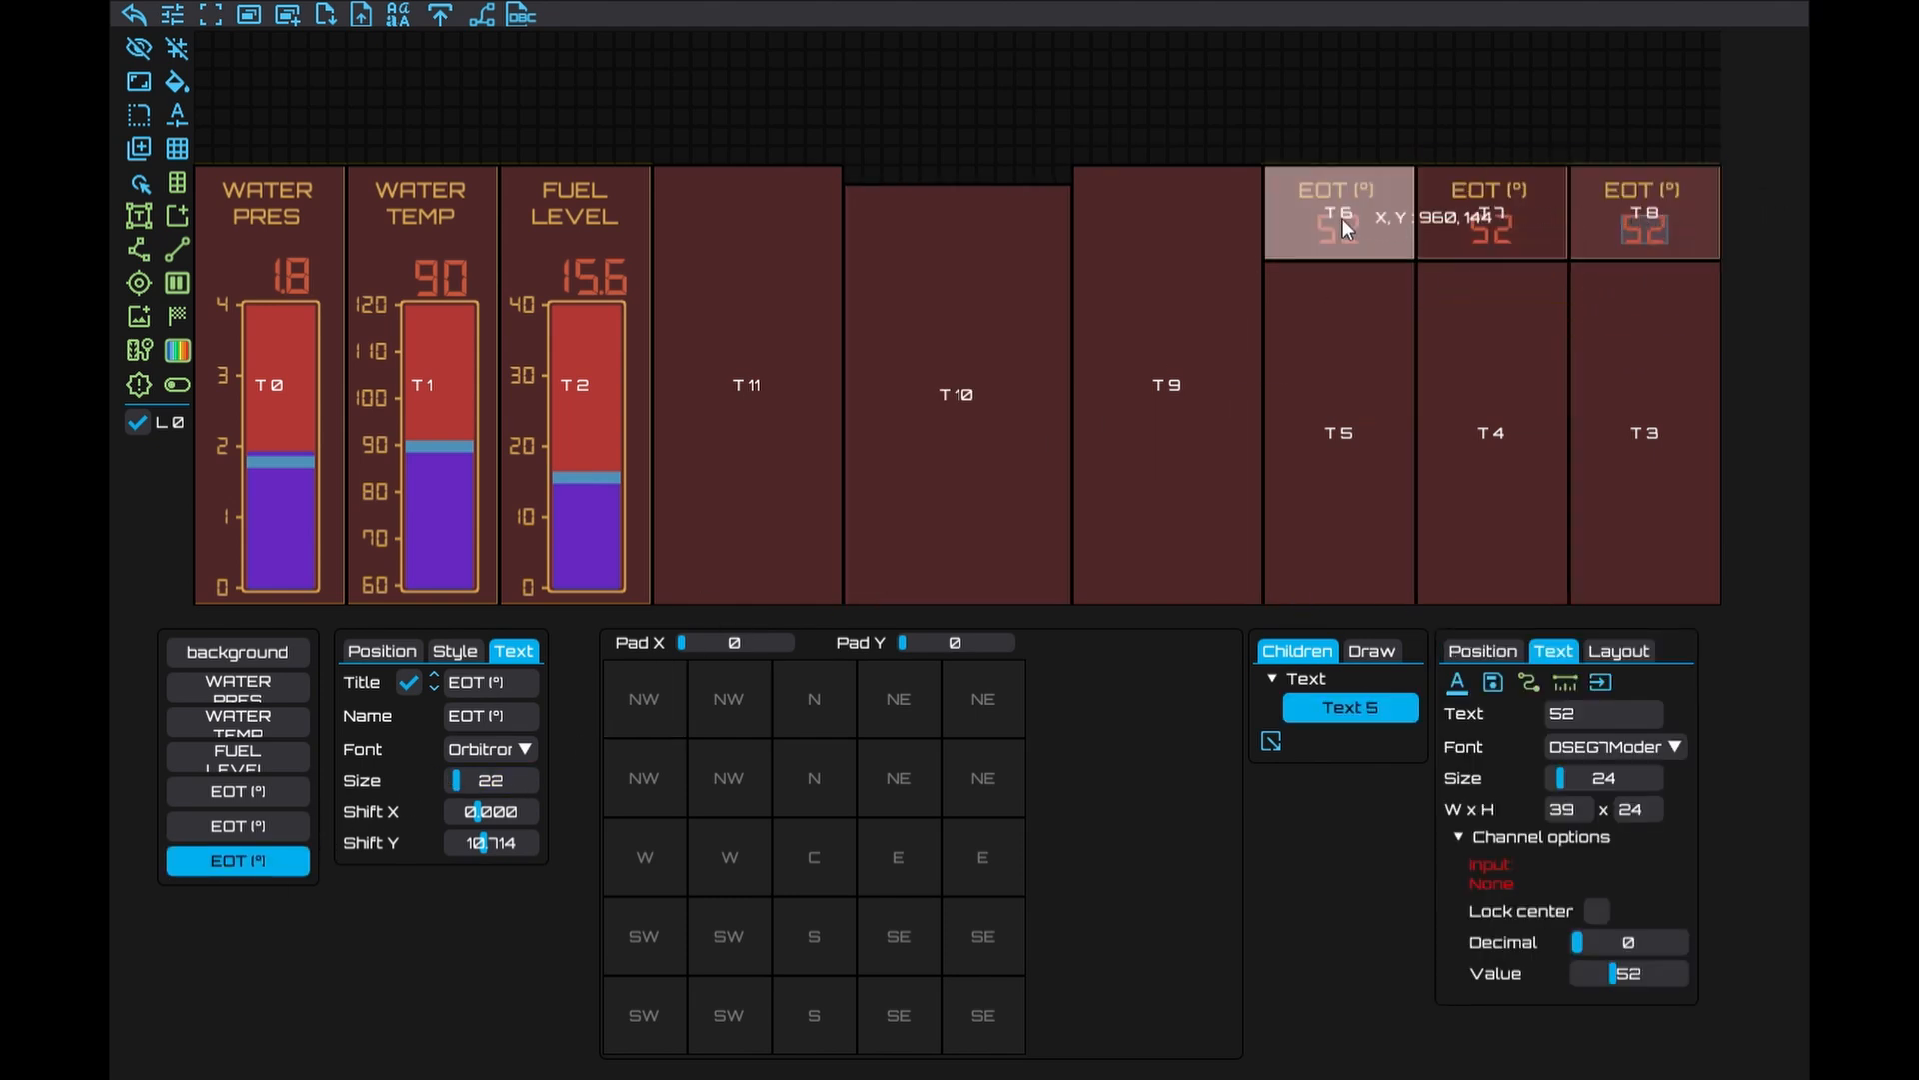
left_click(178, 149)
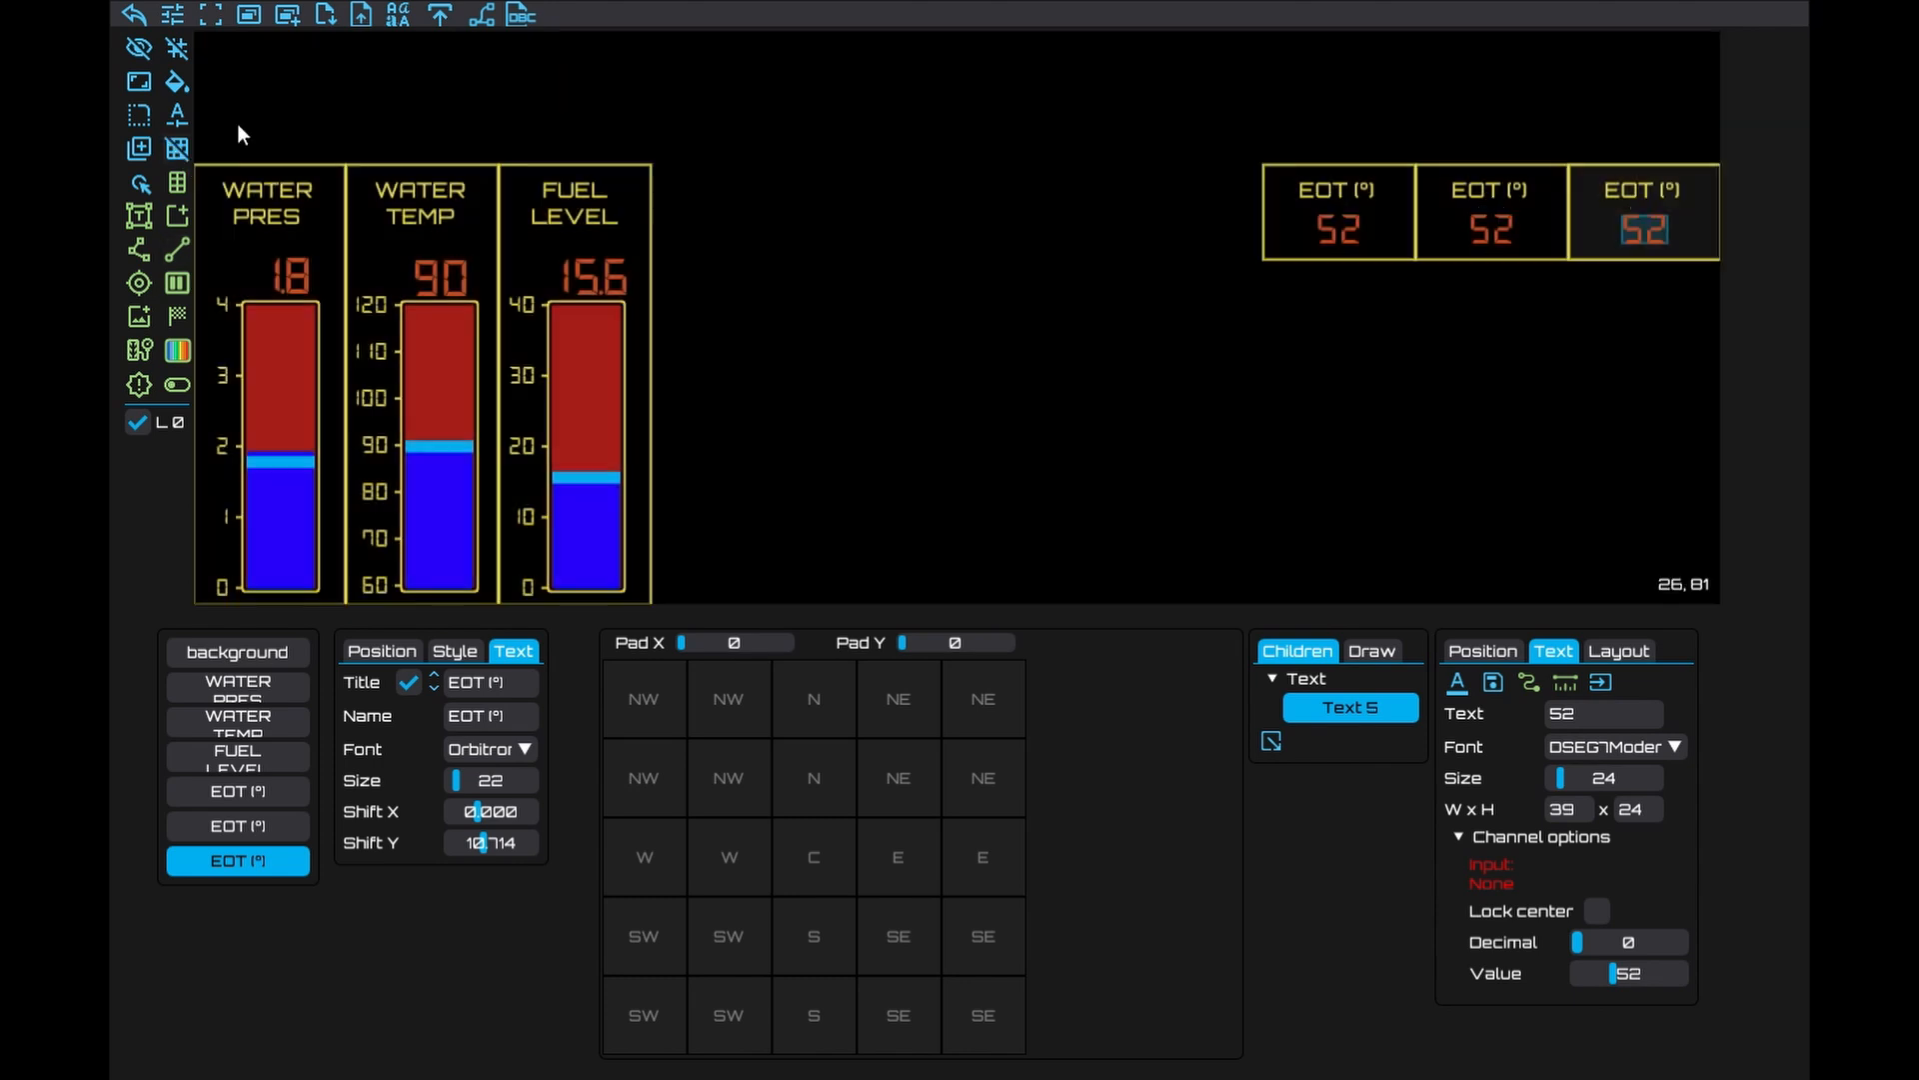
Retitle the middle EOT (°) box as EOP (bar) and set its readout to 1 decimal with a preview value of 1.0
left_click(1539, 202)
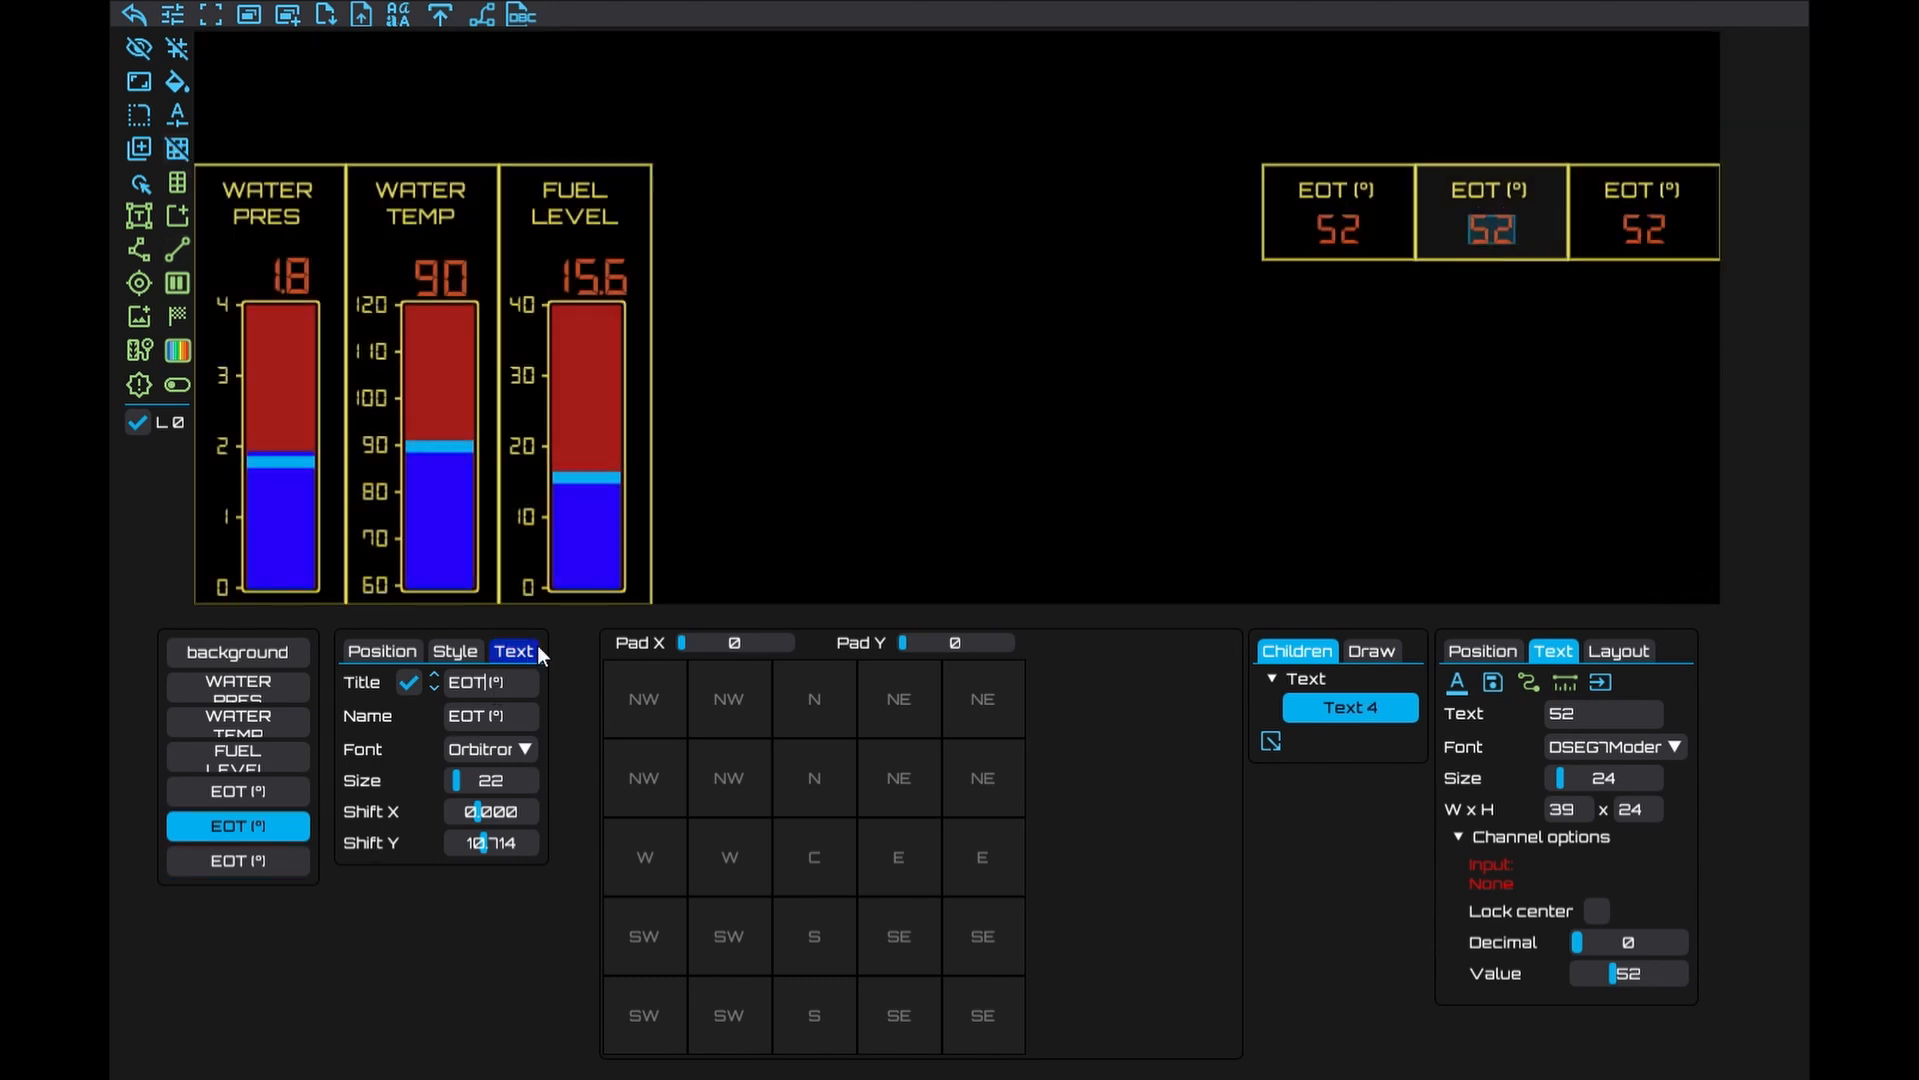
key("BackSpace")
type("P")
key("Right")
key("Right")
key("Delete")
type("bar")
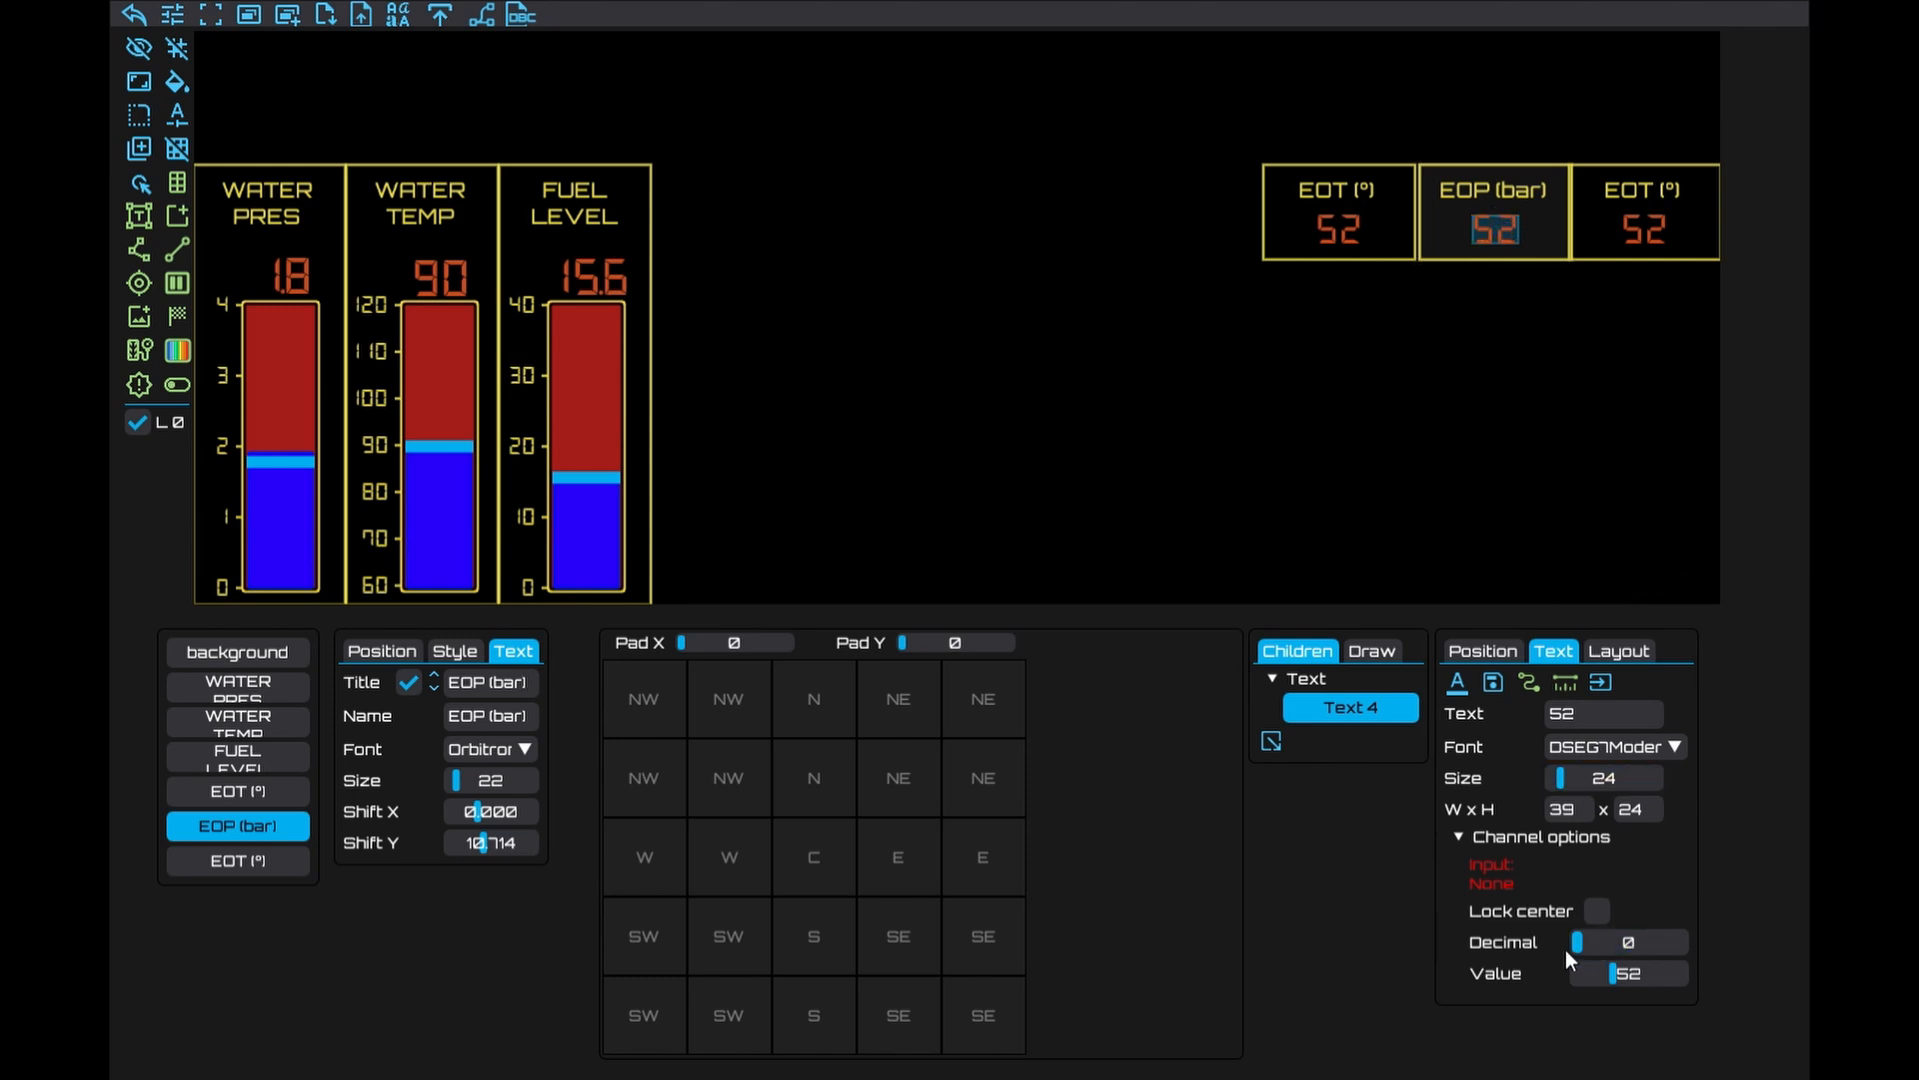
left_click_drag(1576, 949, 1581, 974)
Retitle the EOT (°) box in tile T8 as EGT (°)
left_click(1671, 190)
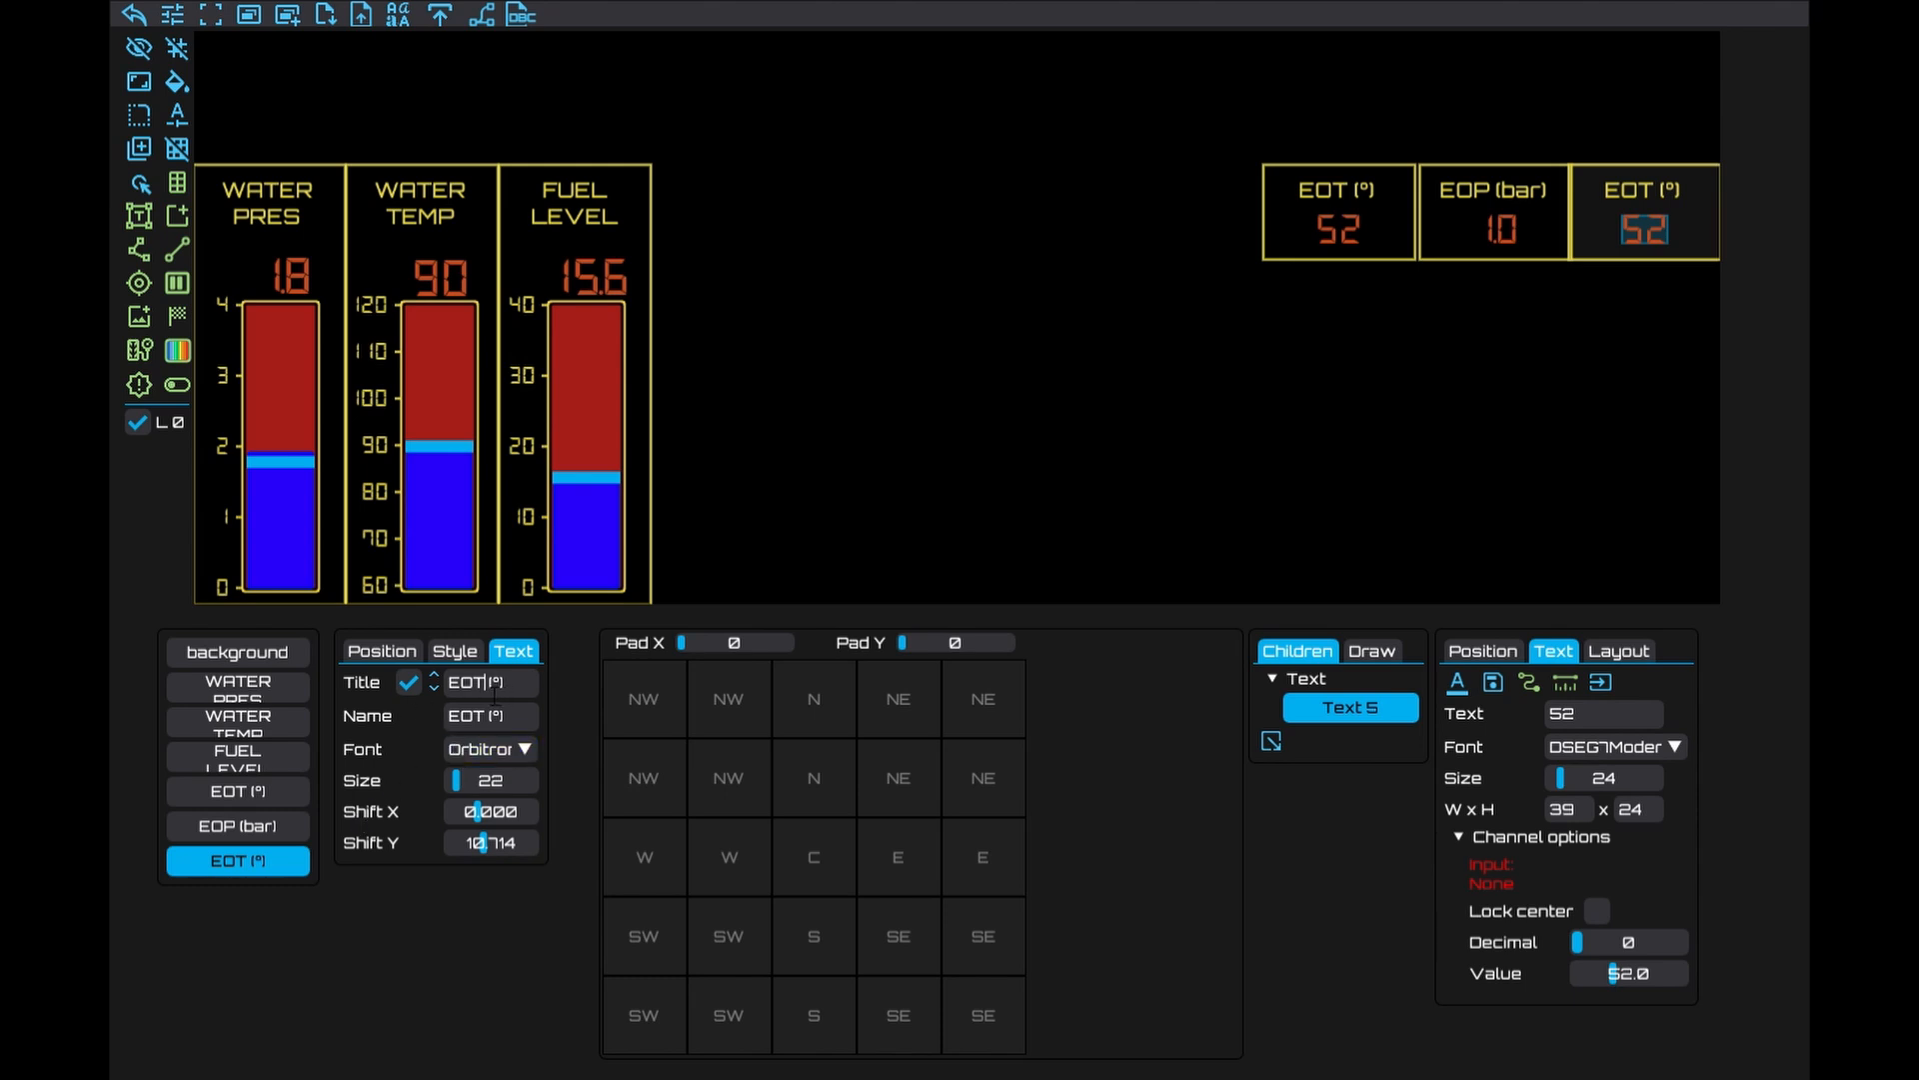
key("BackSpace")
key("BackSpace")
key("BackSpace")
type("EGT")
Show the layout tiles, add three boxes filling tiles T3, T4 and T5, and hide the tiles again
left_click(1389, 228)
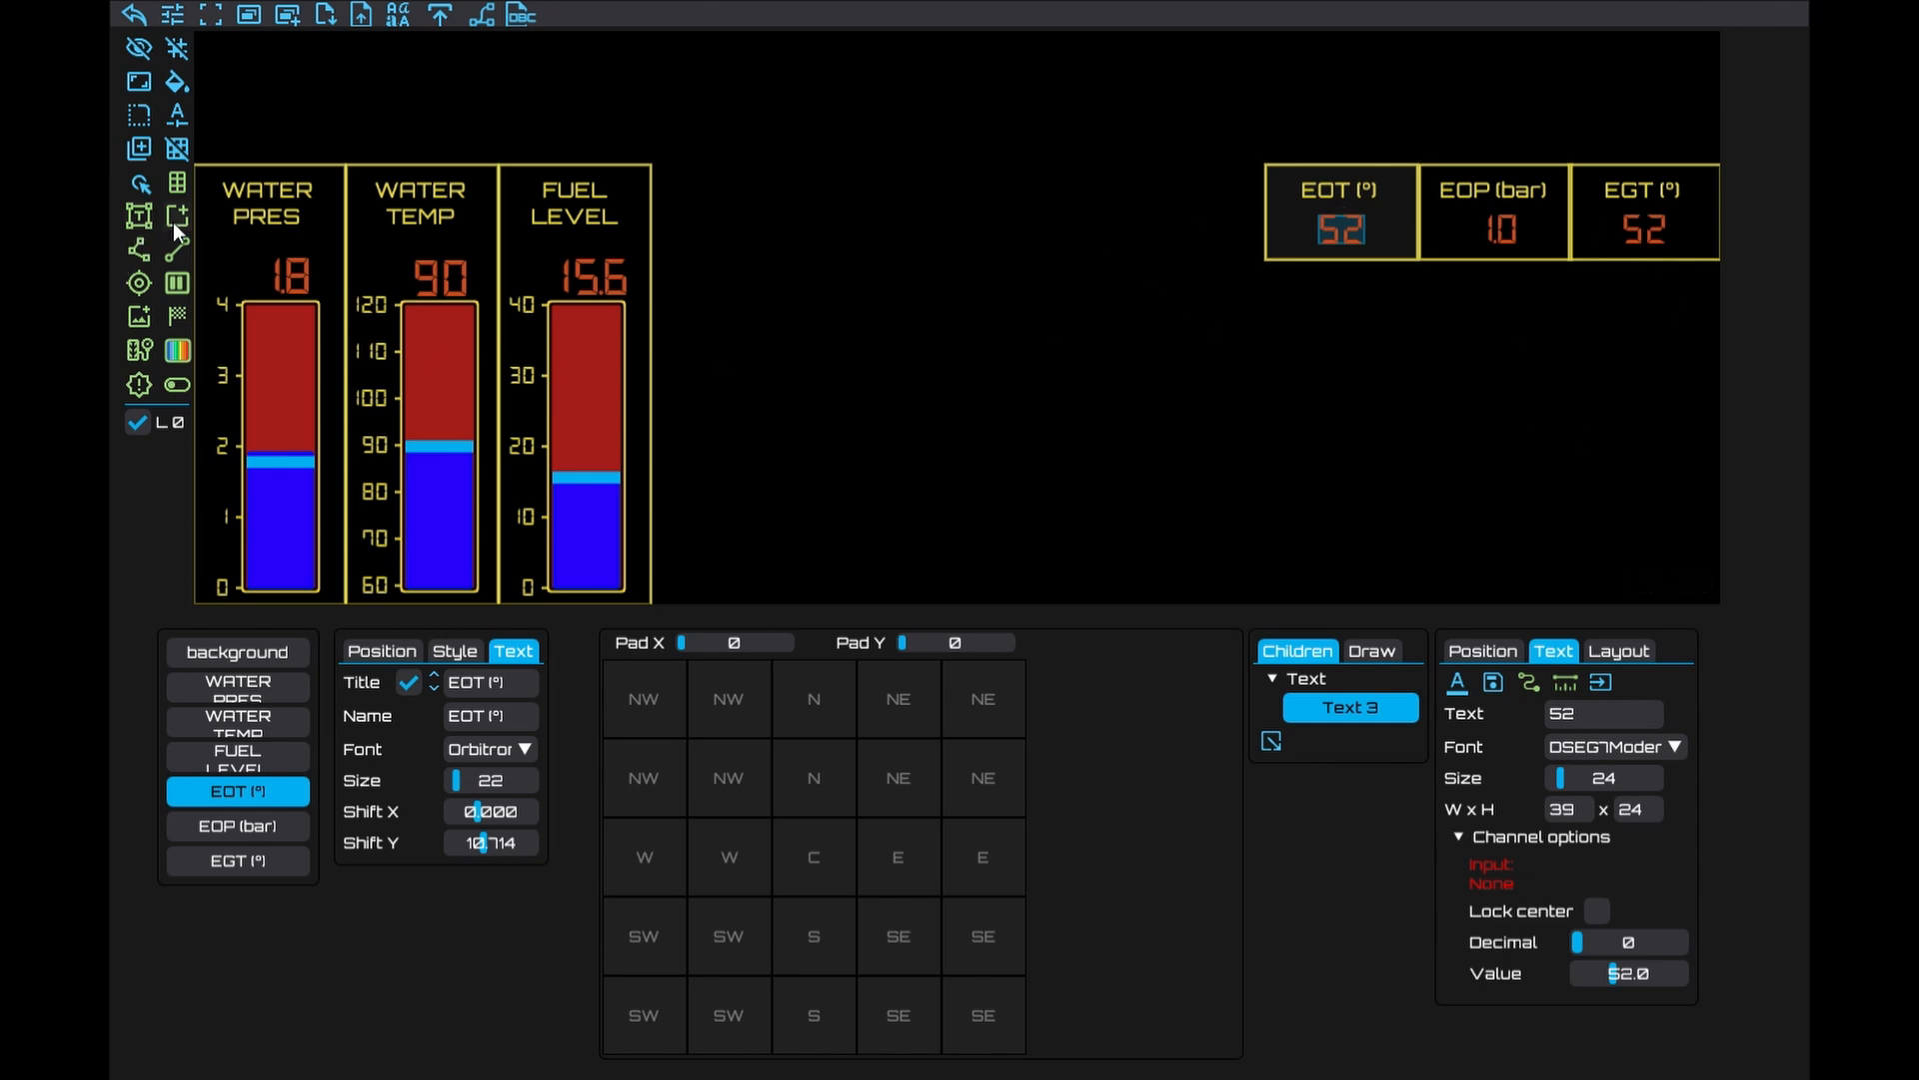
left_click(176, 148)
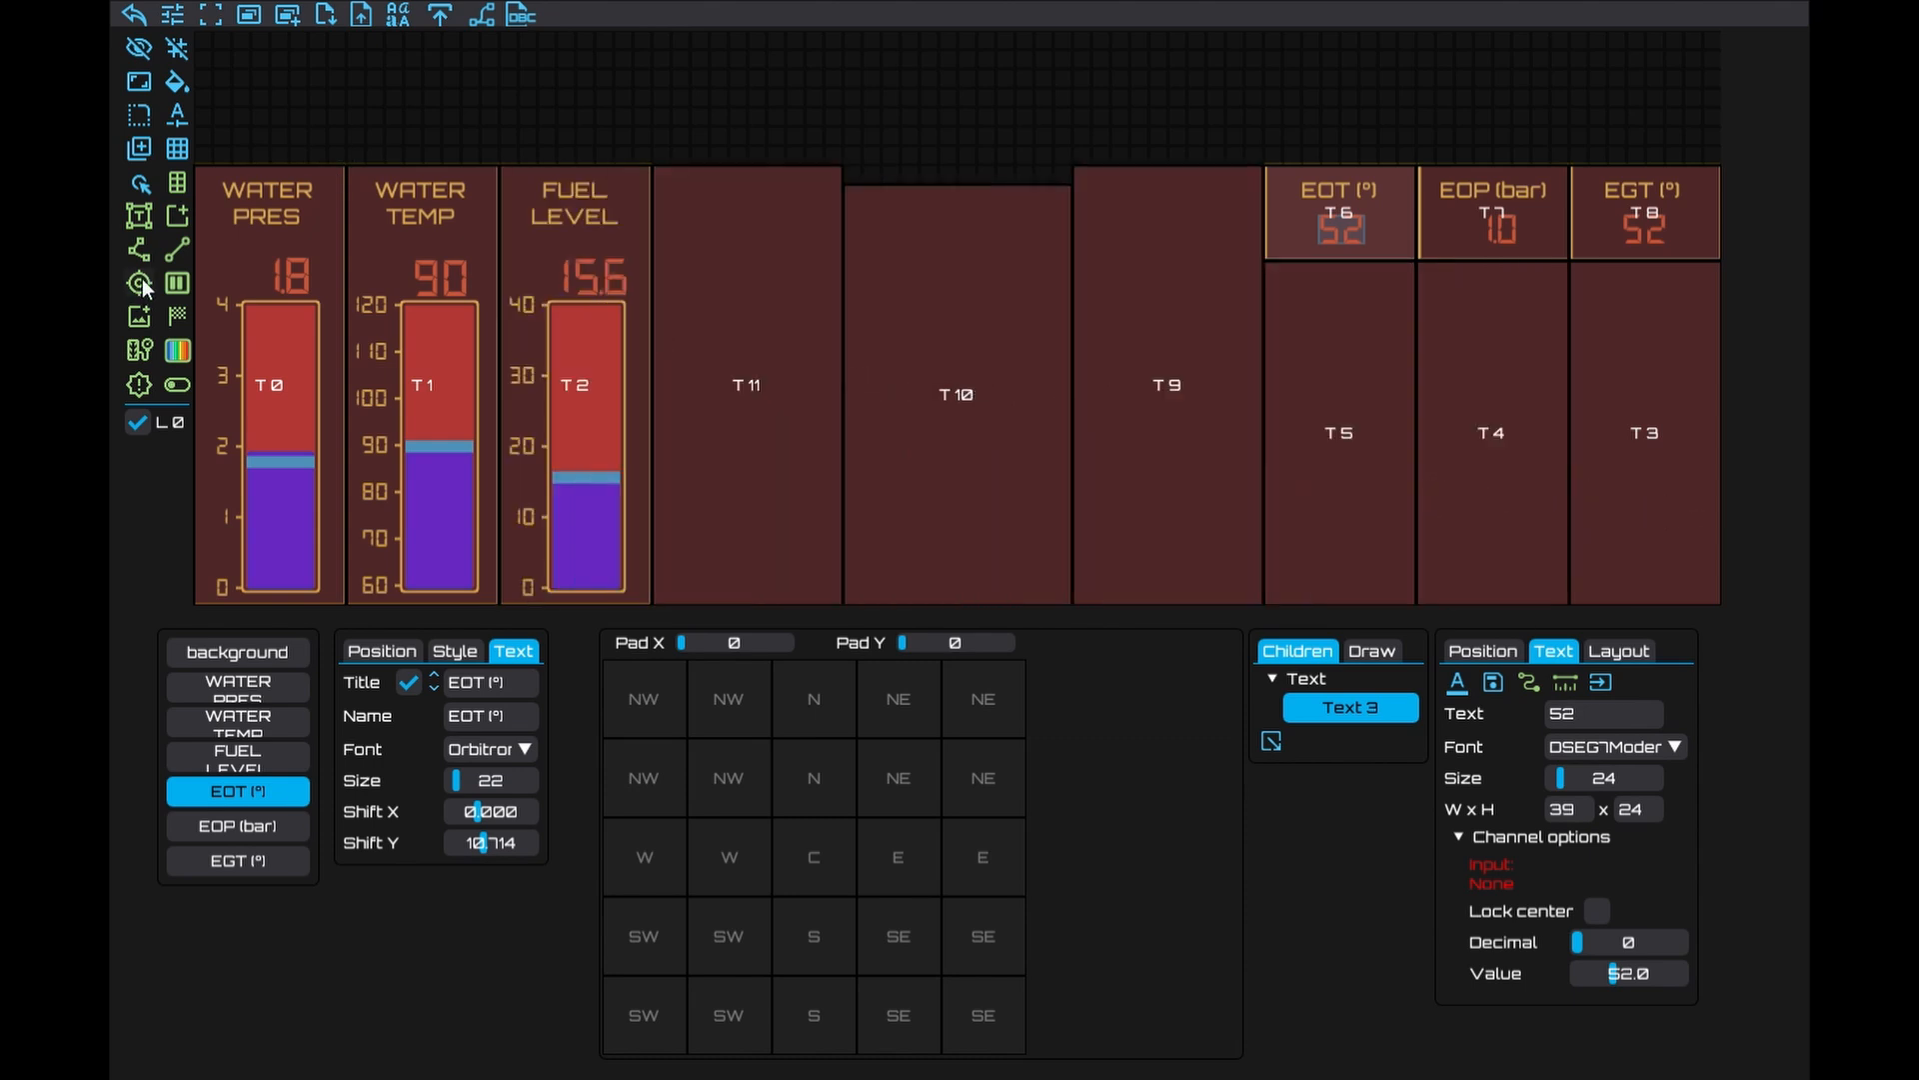
left_click(174, 217)
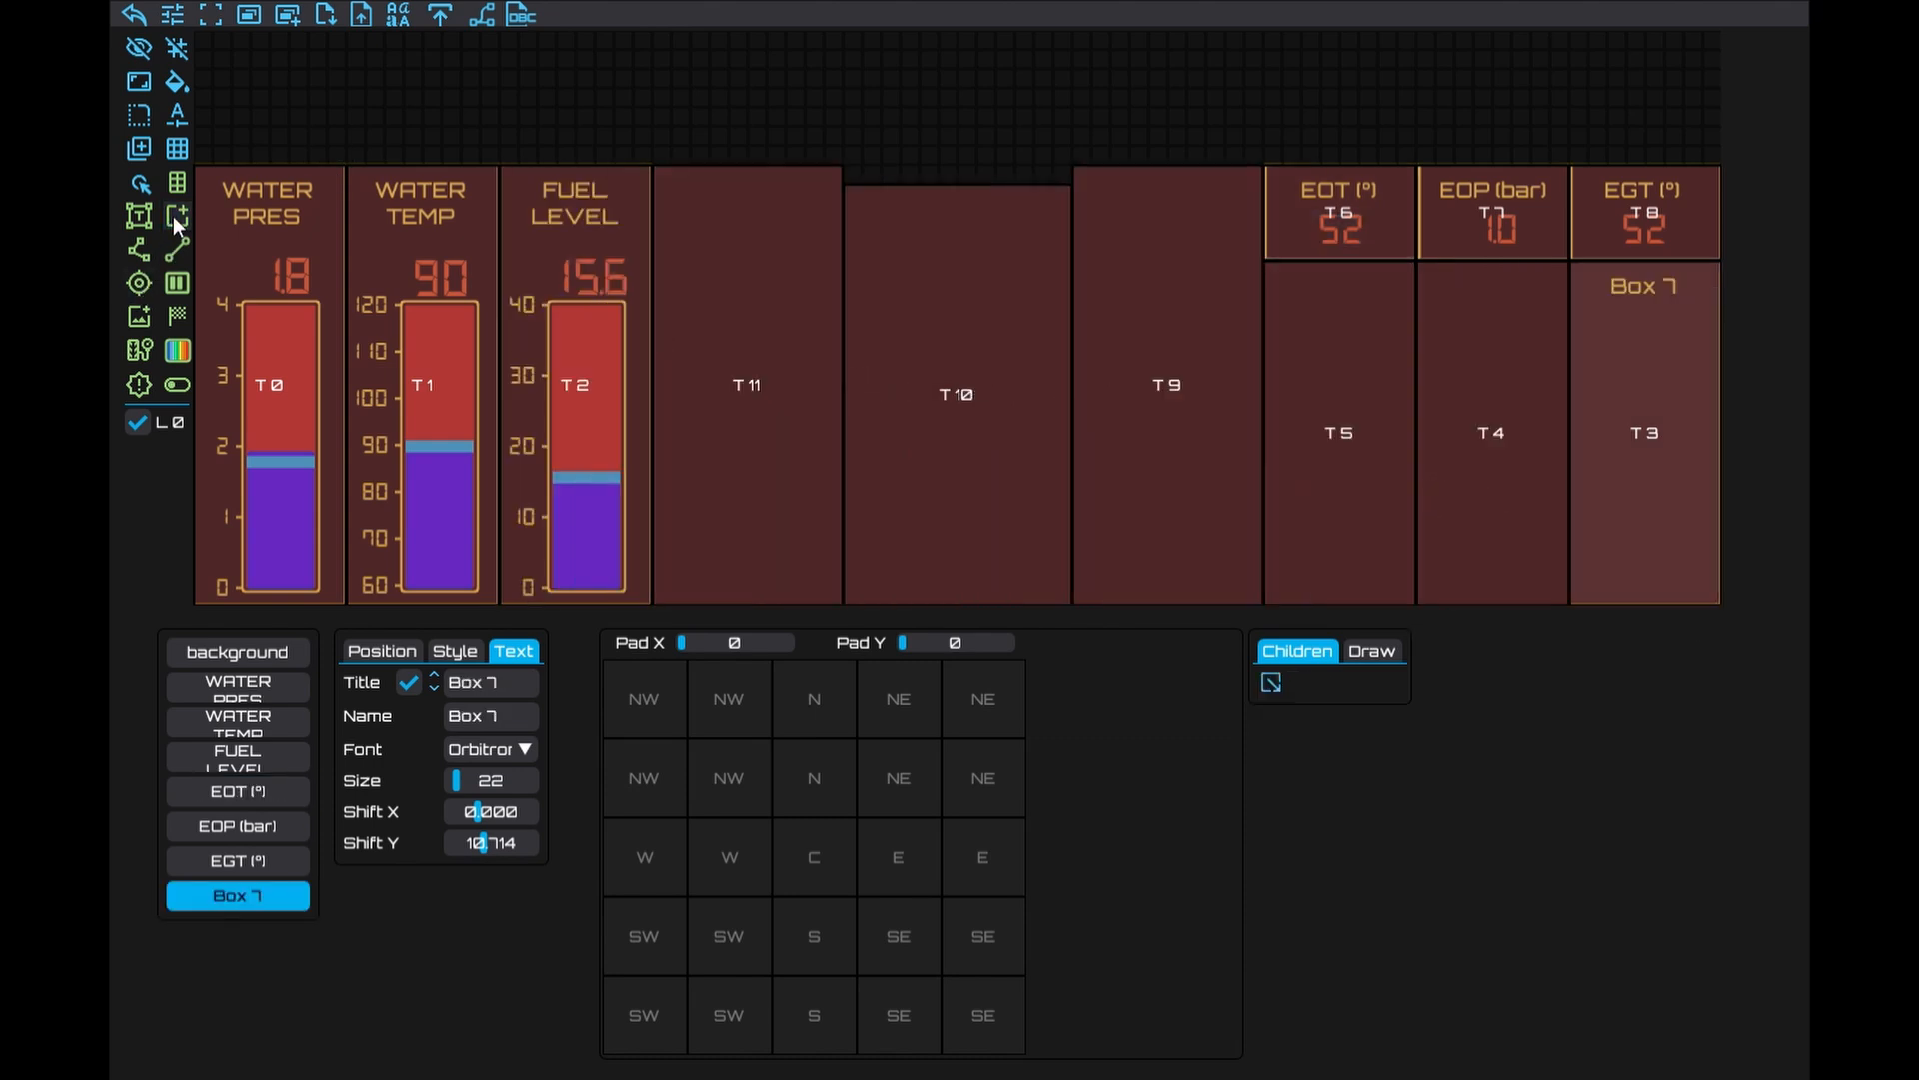
left_click(172, 216)
left_click(172, 215)
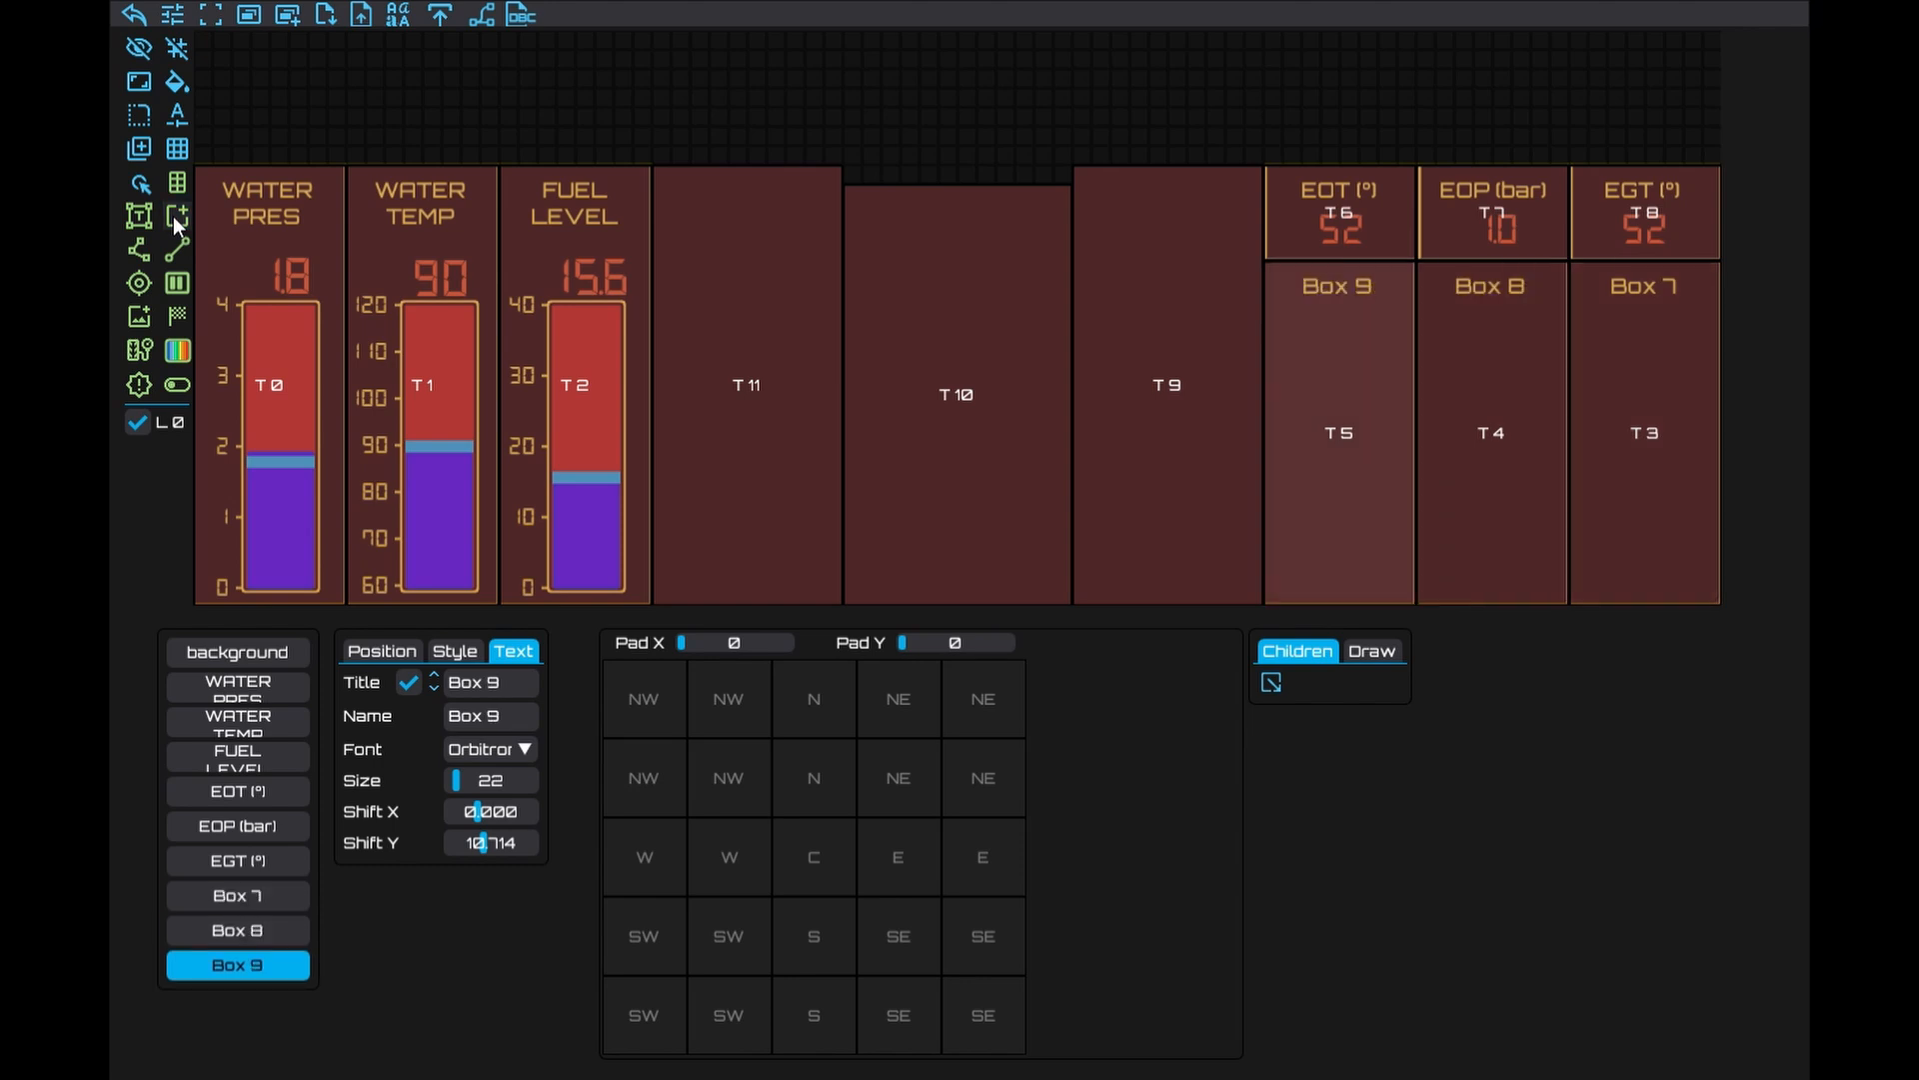
left_click(177, 149)
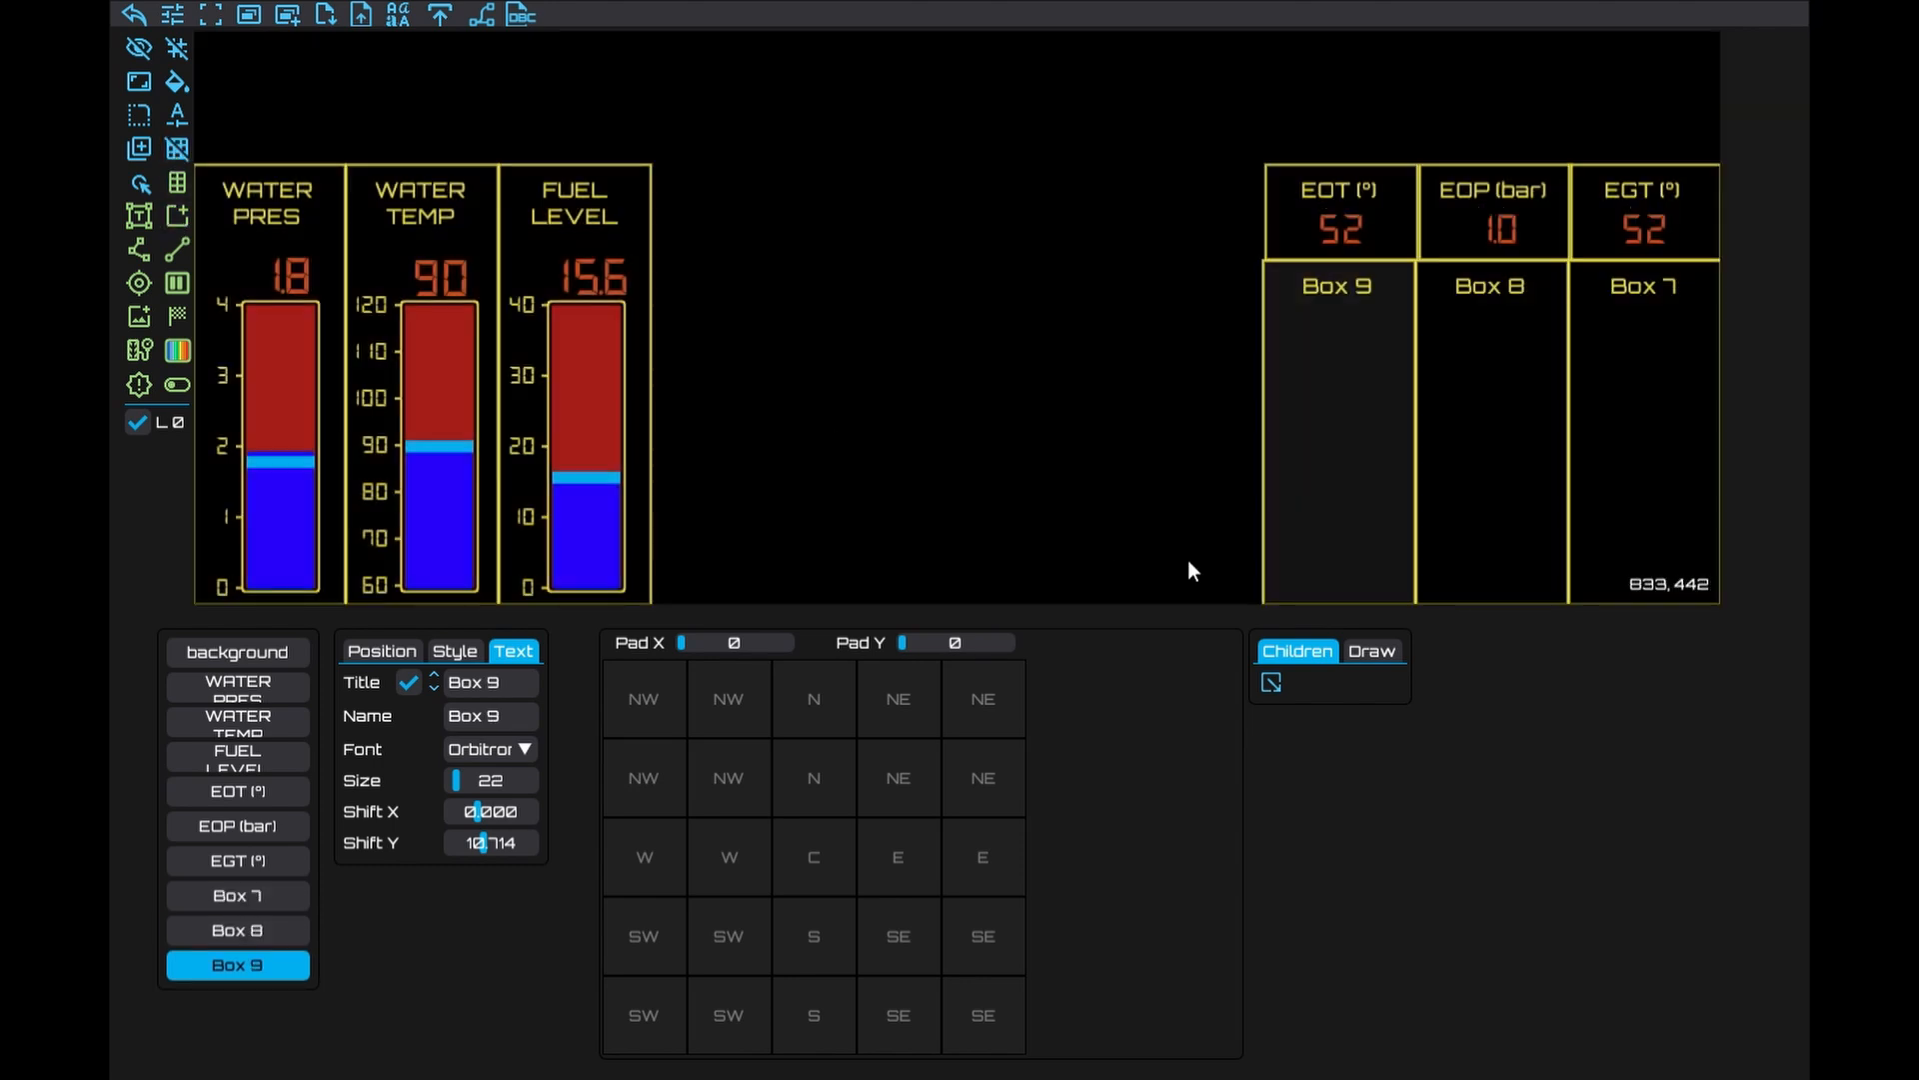
Turn off the titles of Box 7, Box 8 and Box 9
left_click(1640, 429)
left_click(407, 682)
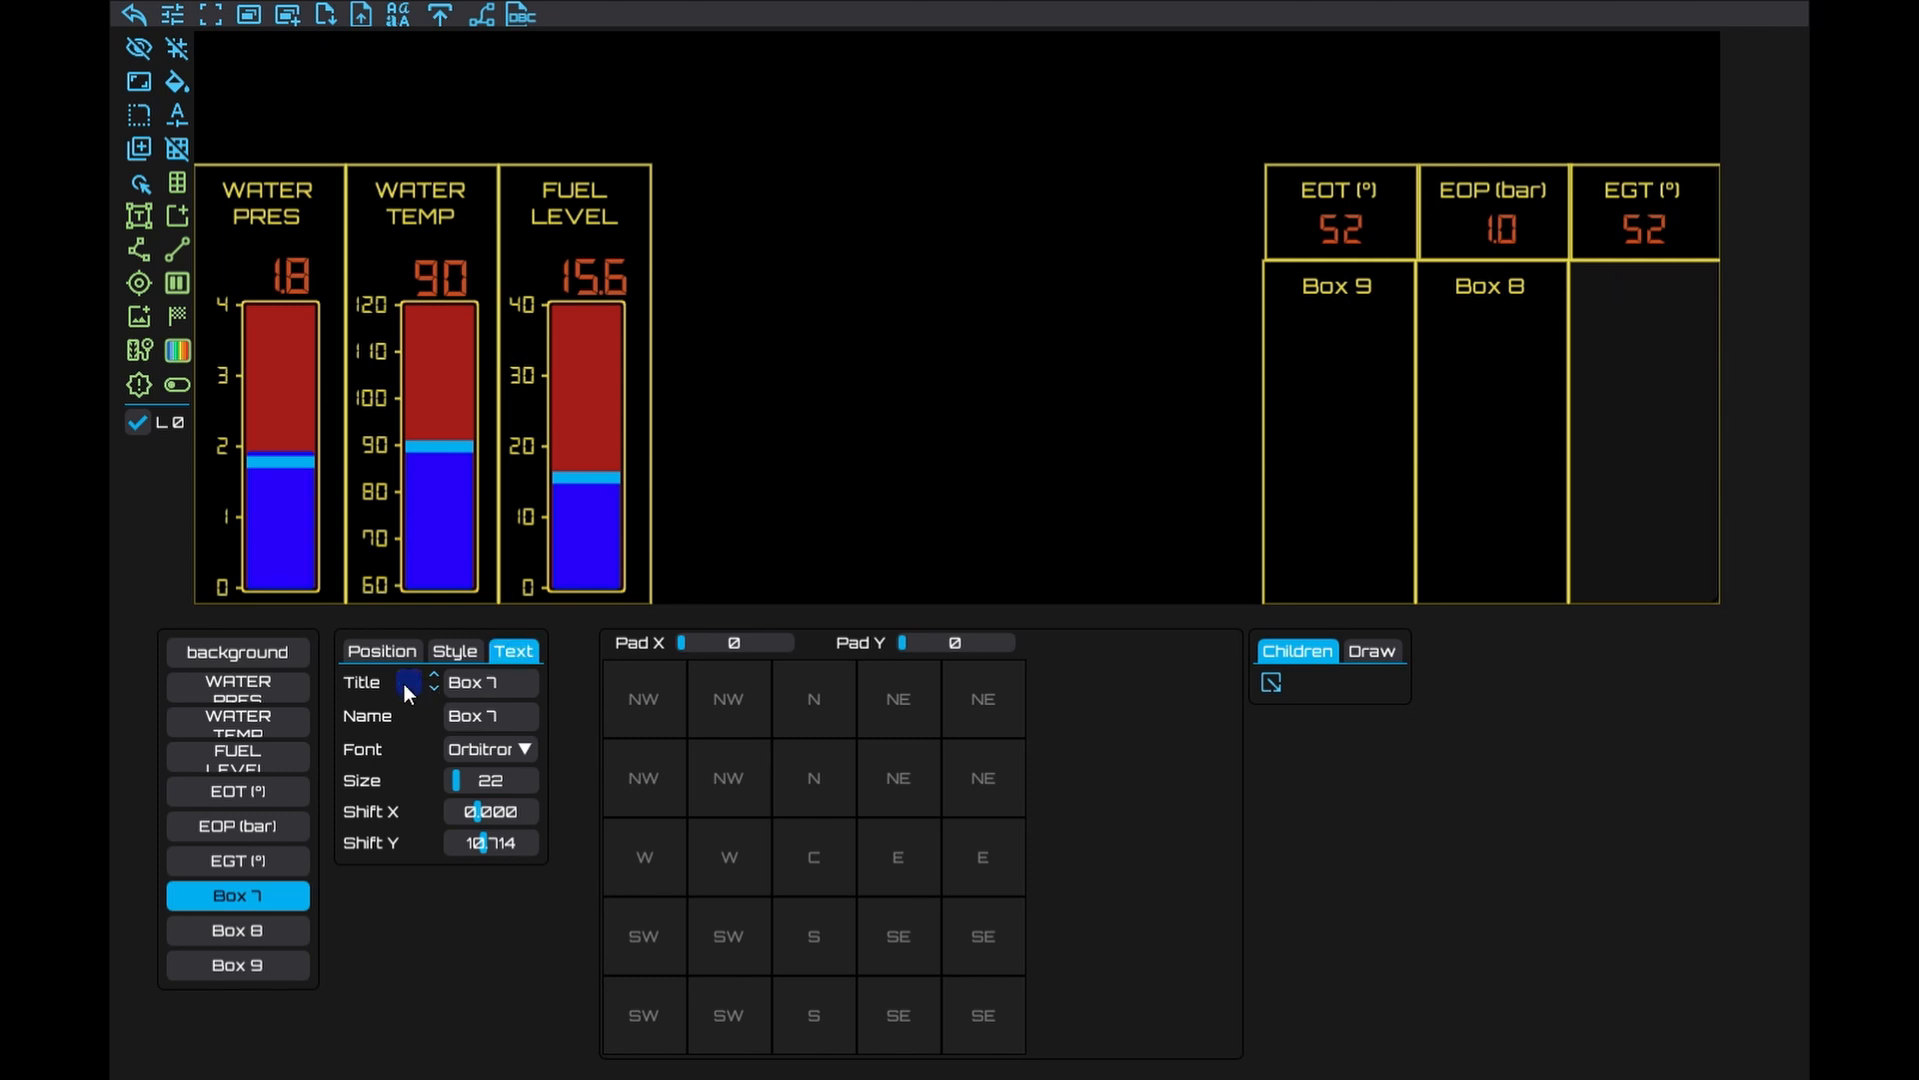
left_click(1476, 409)
left_click(404, 682)
left_click(1293, 452)
left_click(441, 651)
left_click(526, 651)
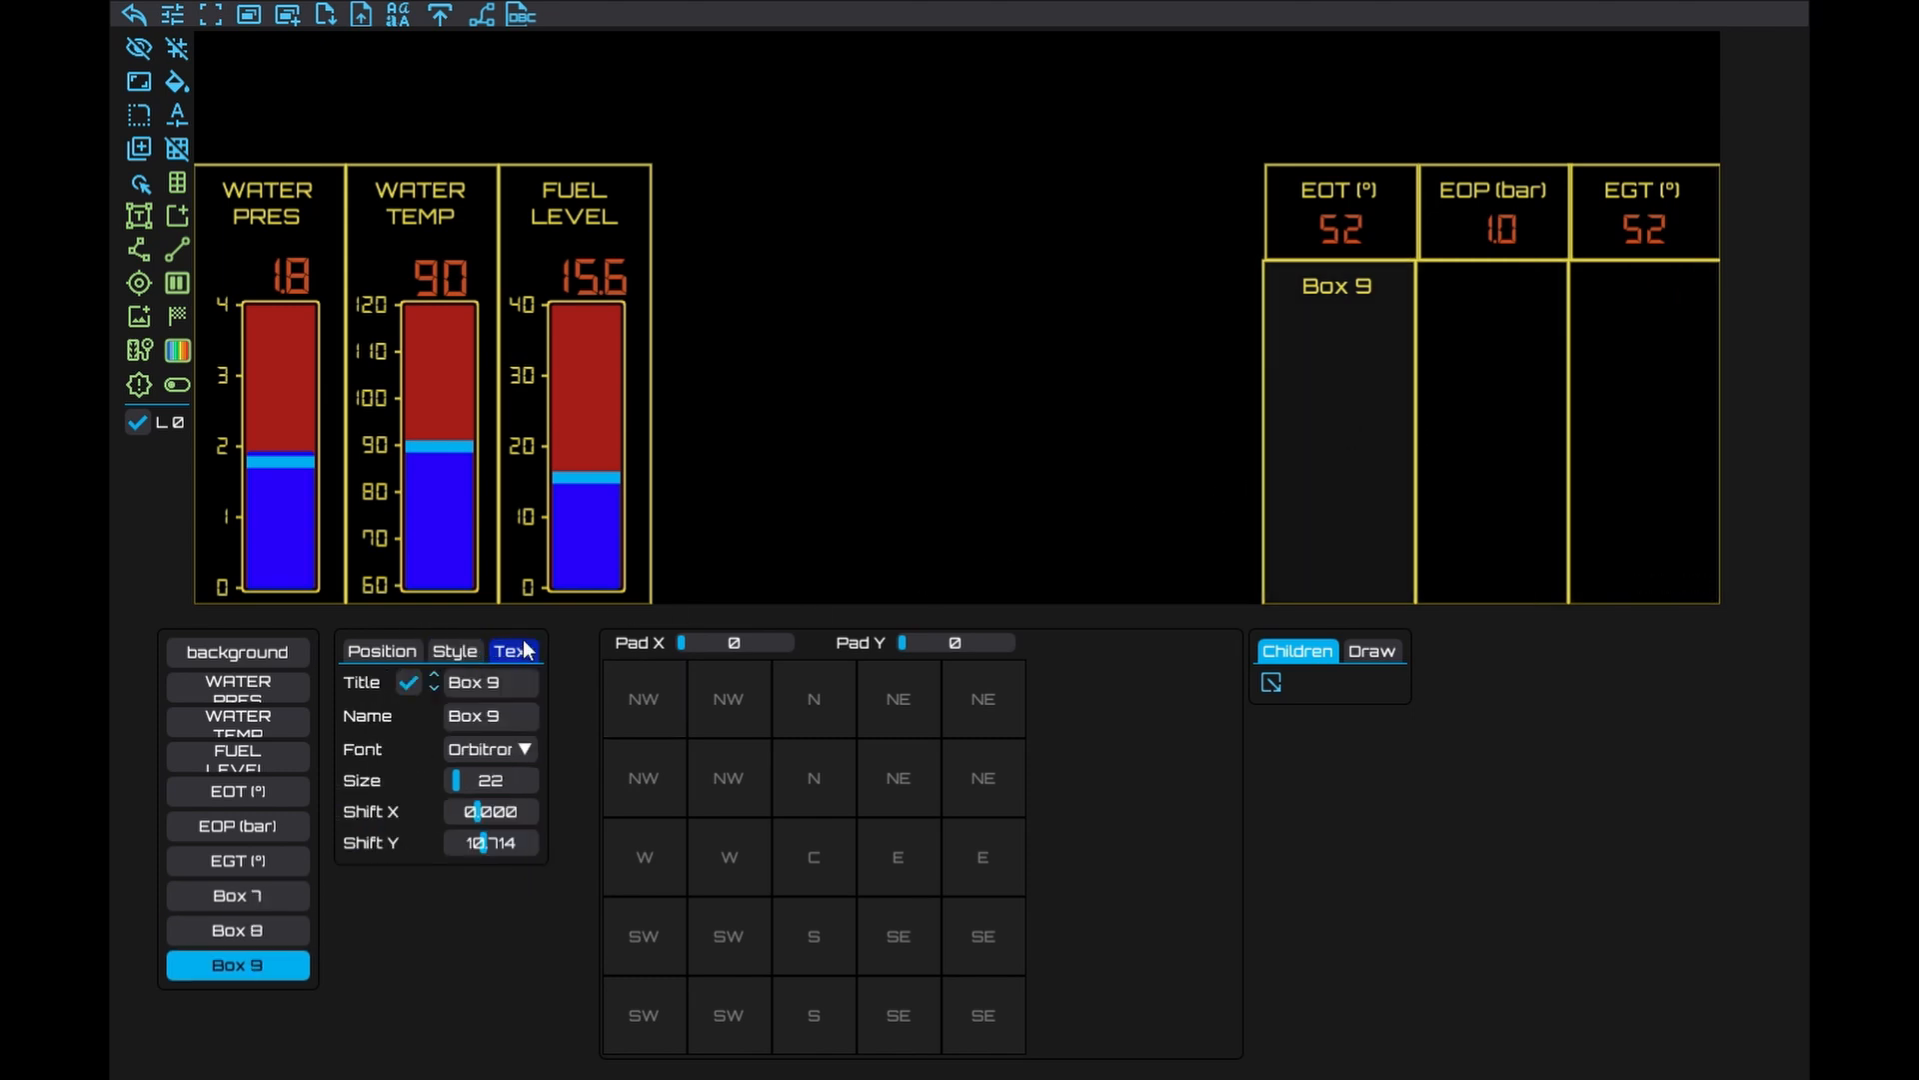
left_click(408, 683)
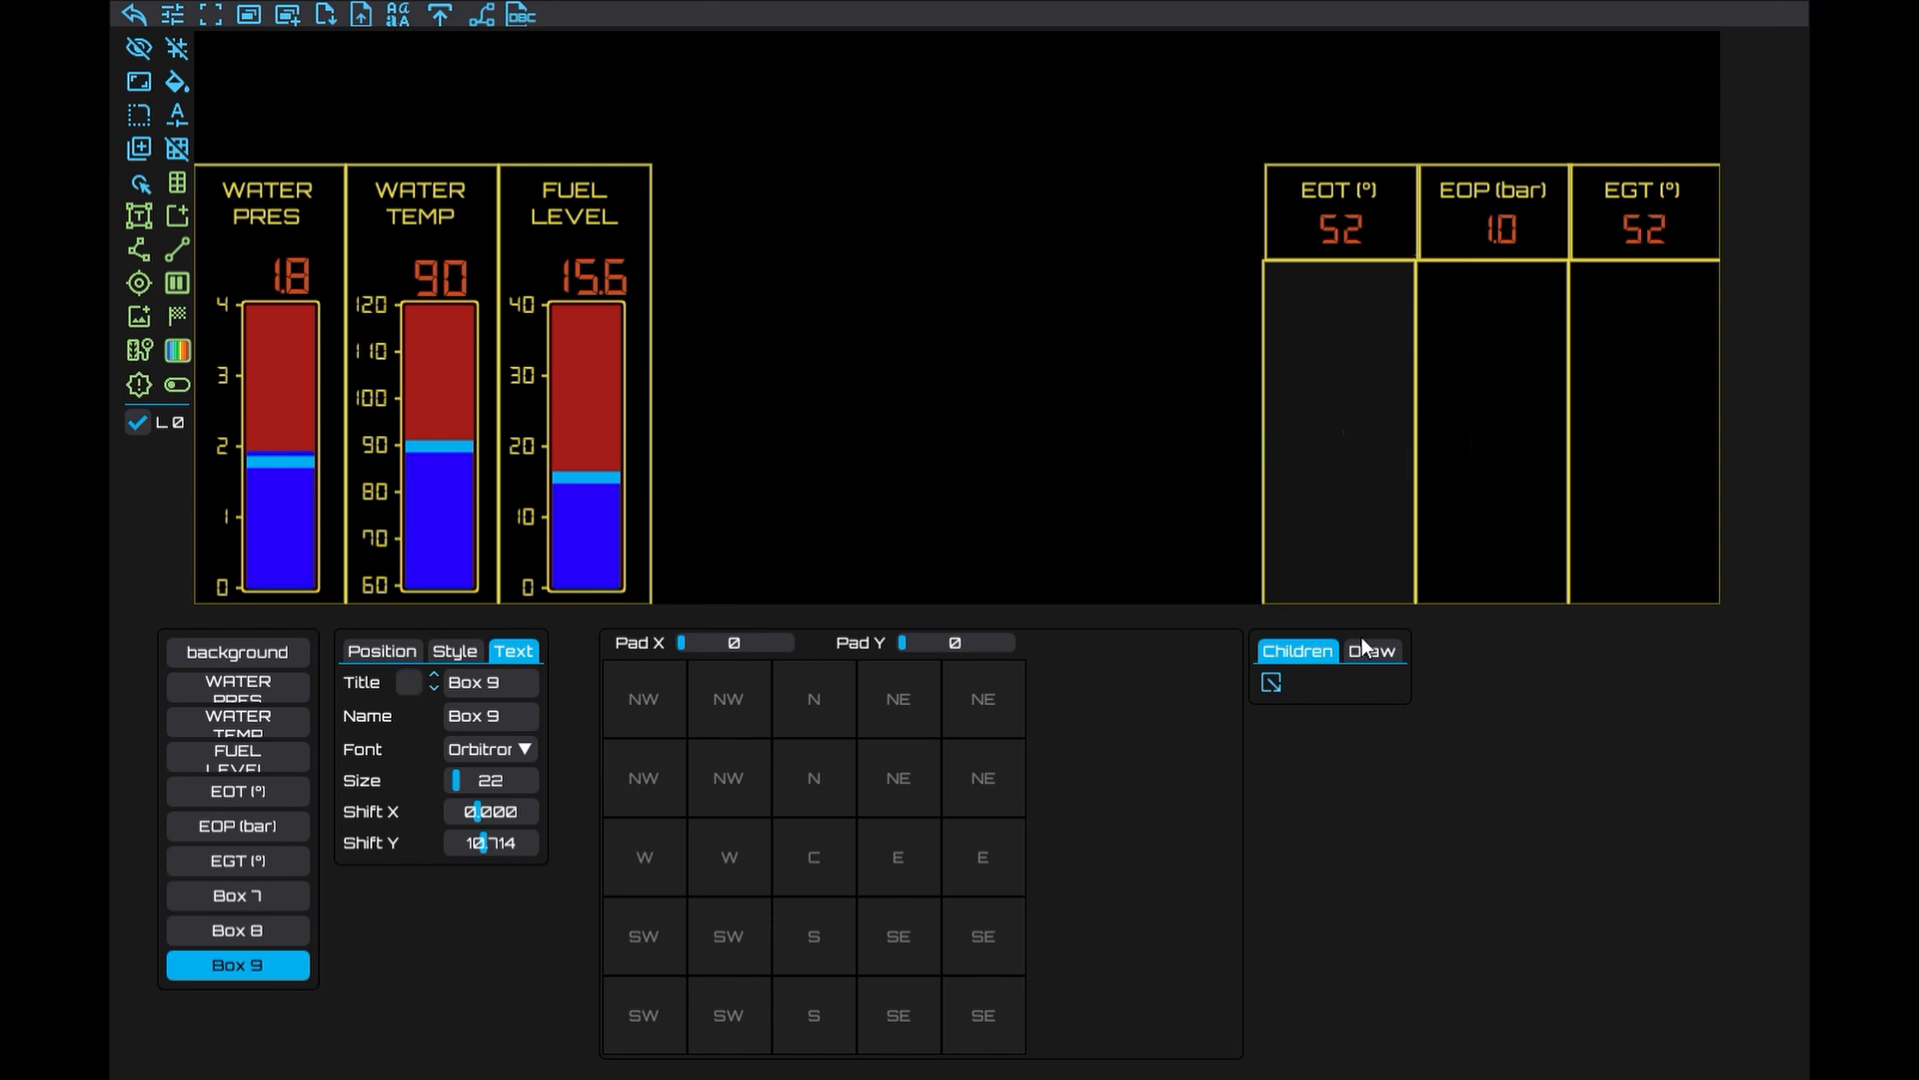
Show the layout tiles, add three untitled boxes filling tiles T9, T10 and T11, and hide the tiles again
left_click(457, 652)
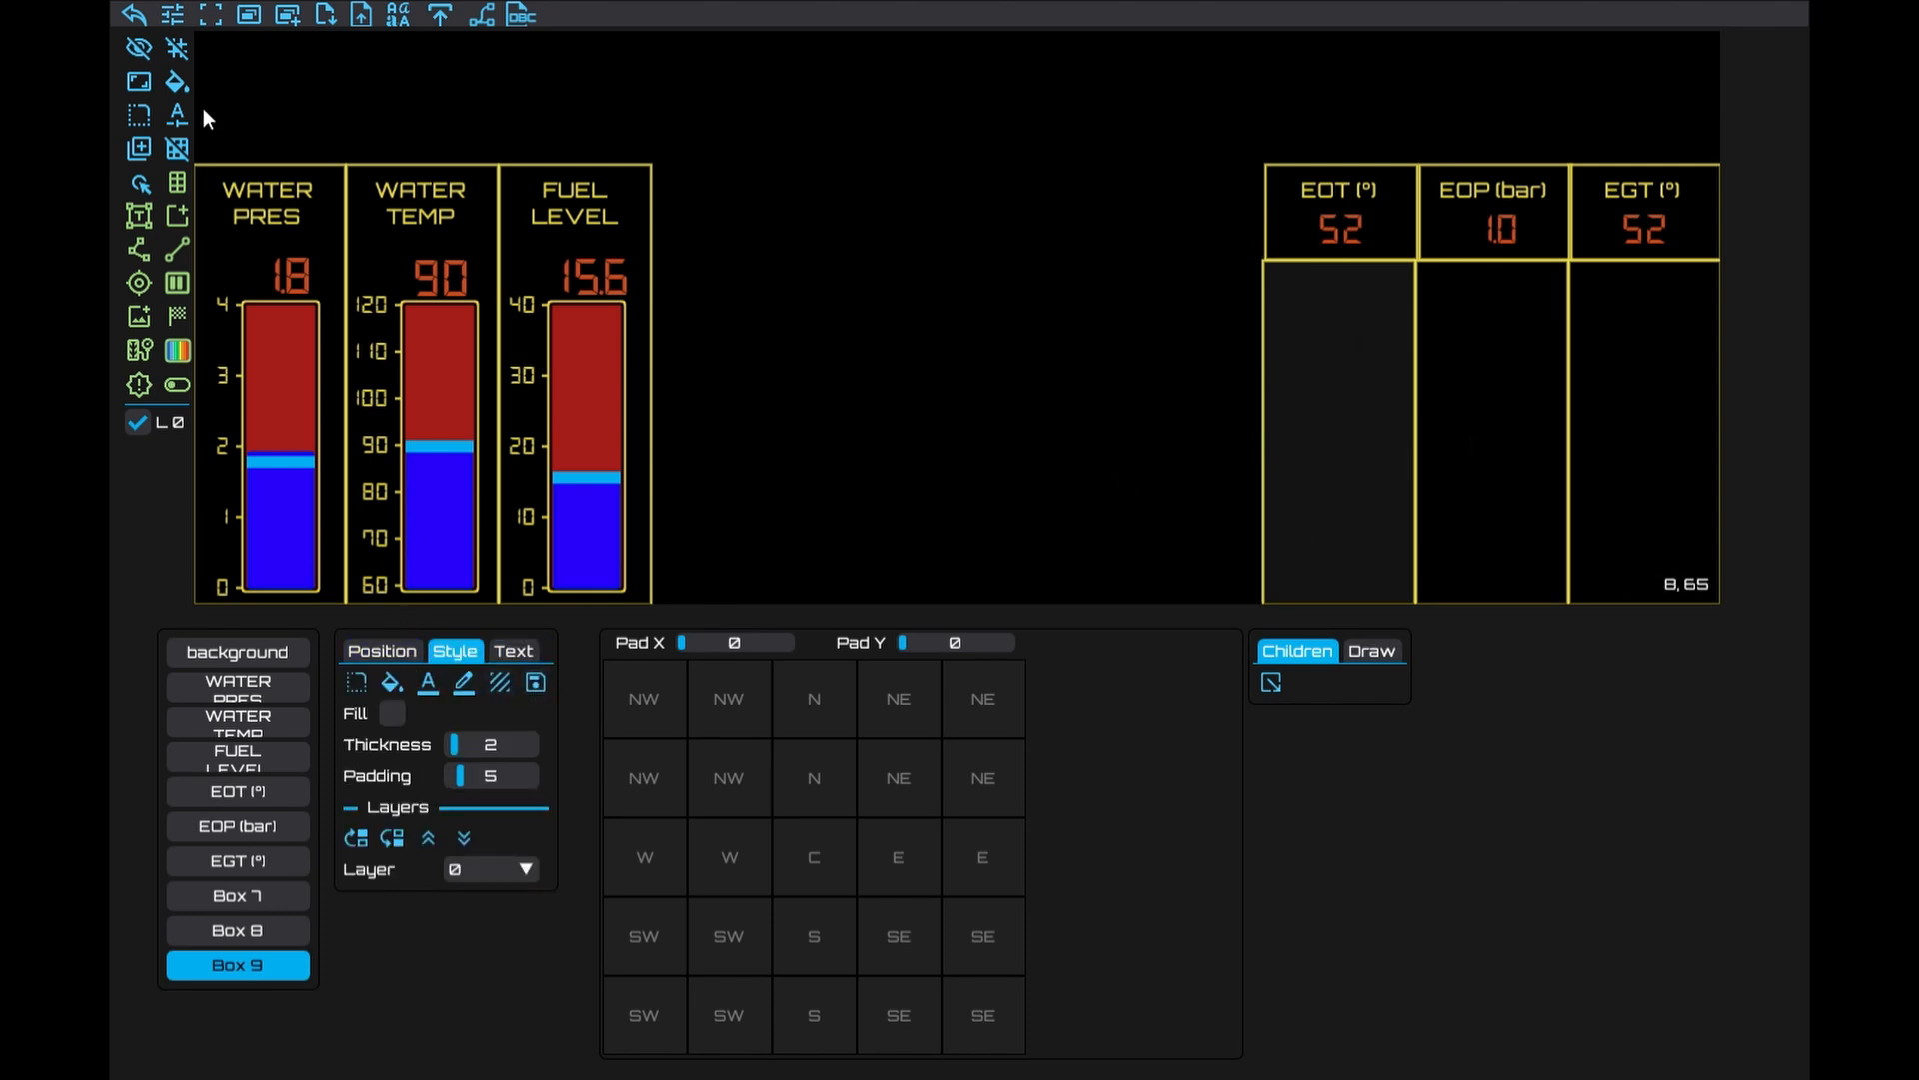
left_click(178, 148)
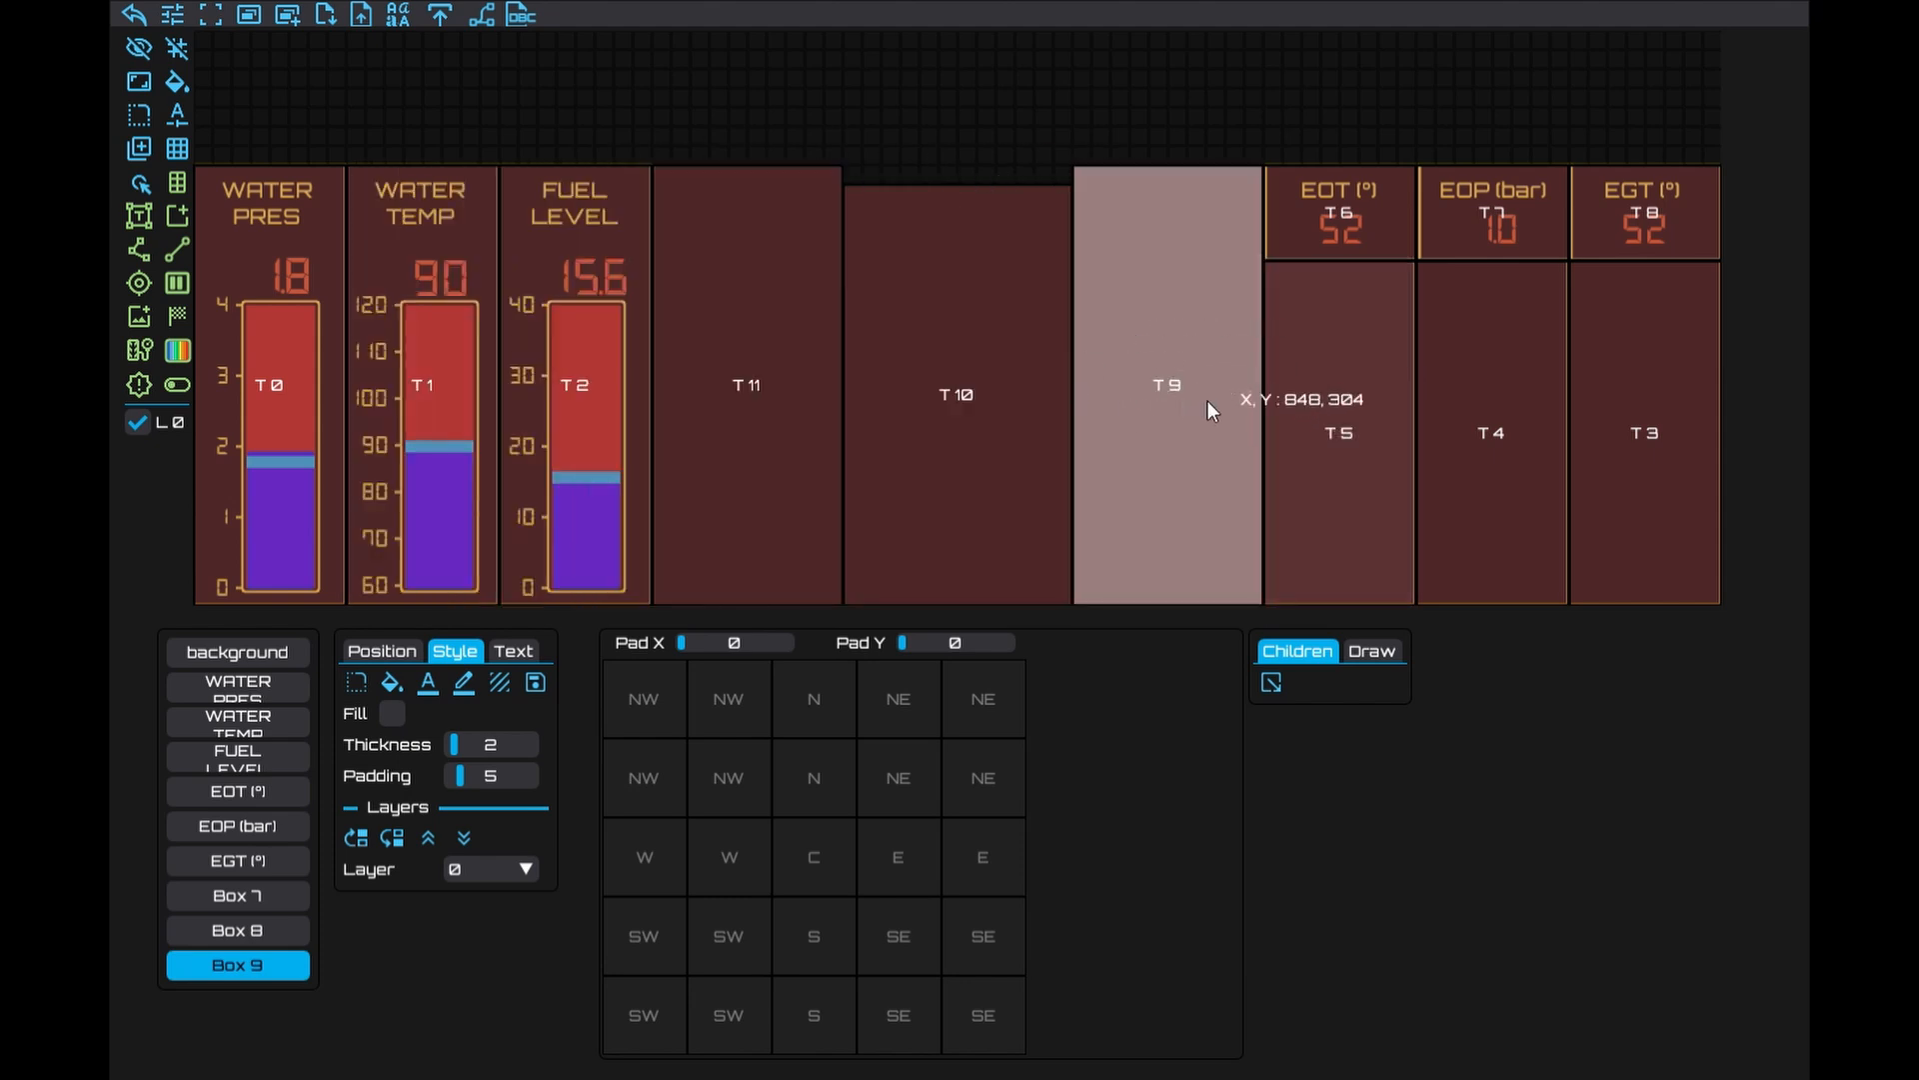
left_click(175, 216)
left_click(175, 215)
left_click(175, 216)
left_click(182, 149)
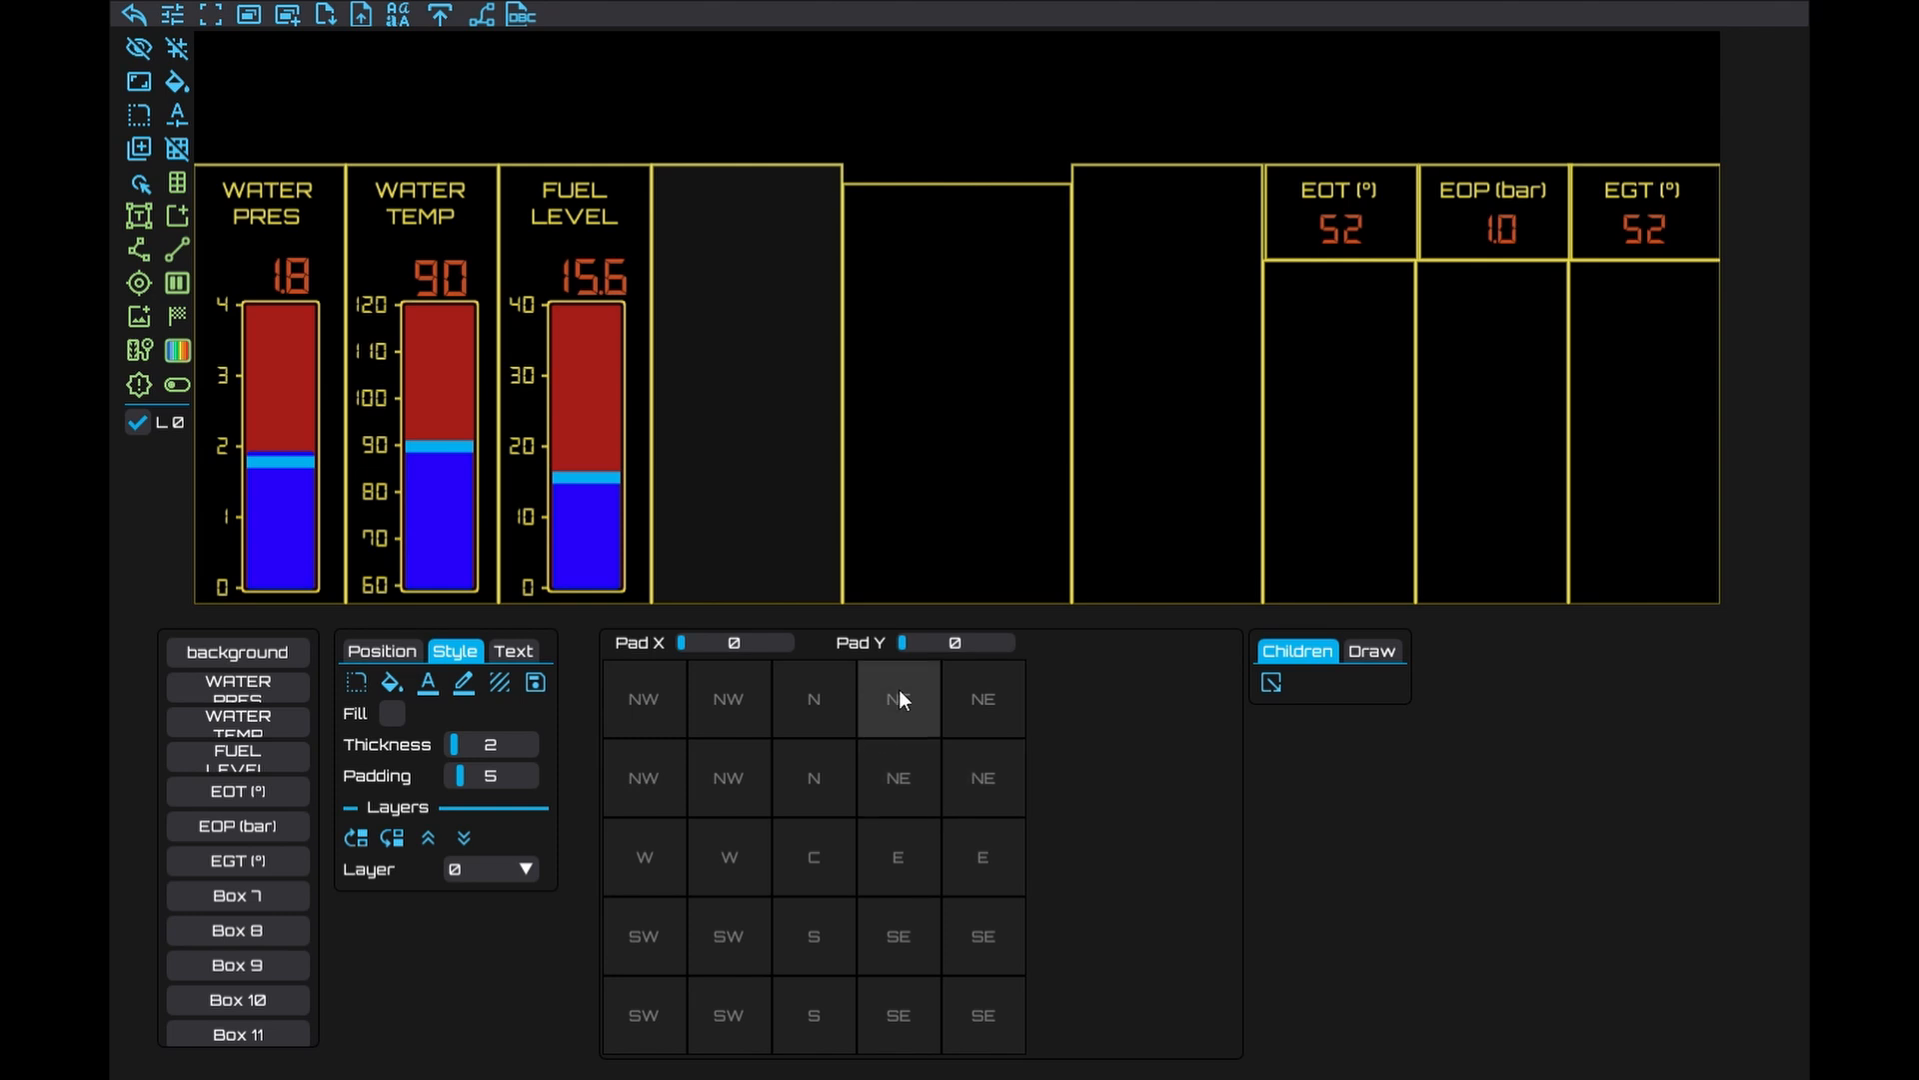
left_click(1170, 455)
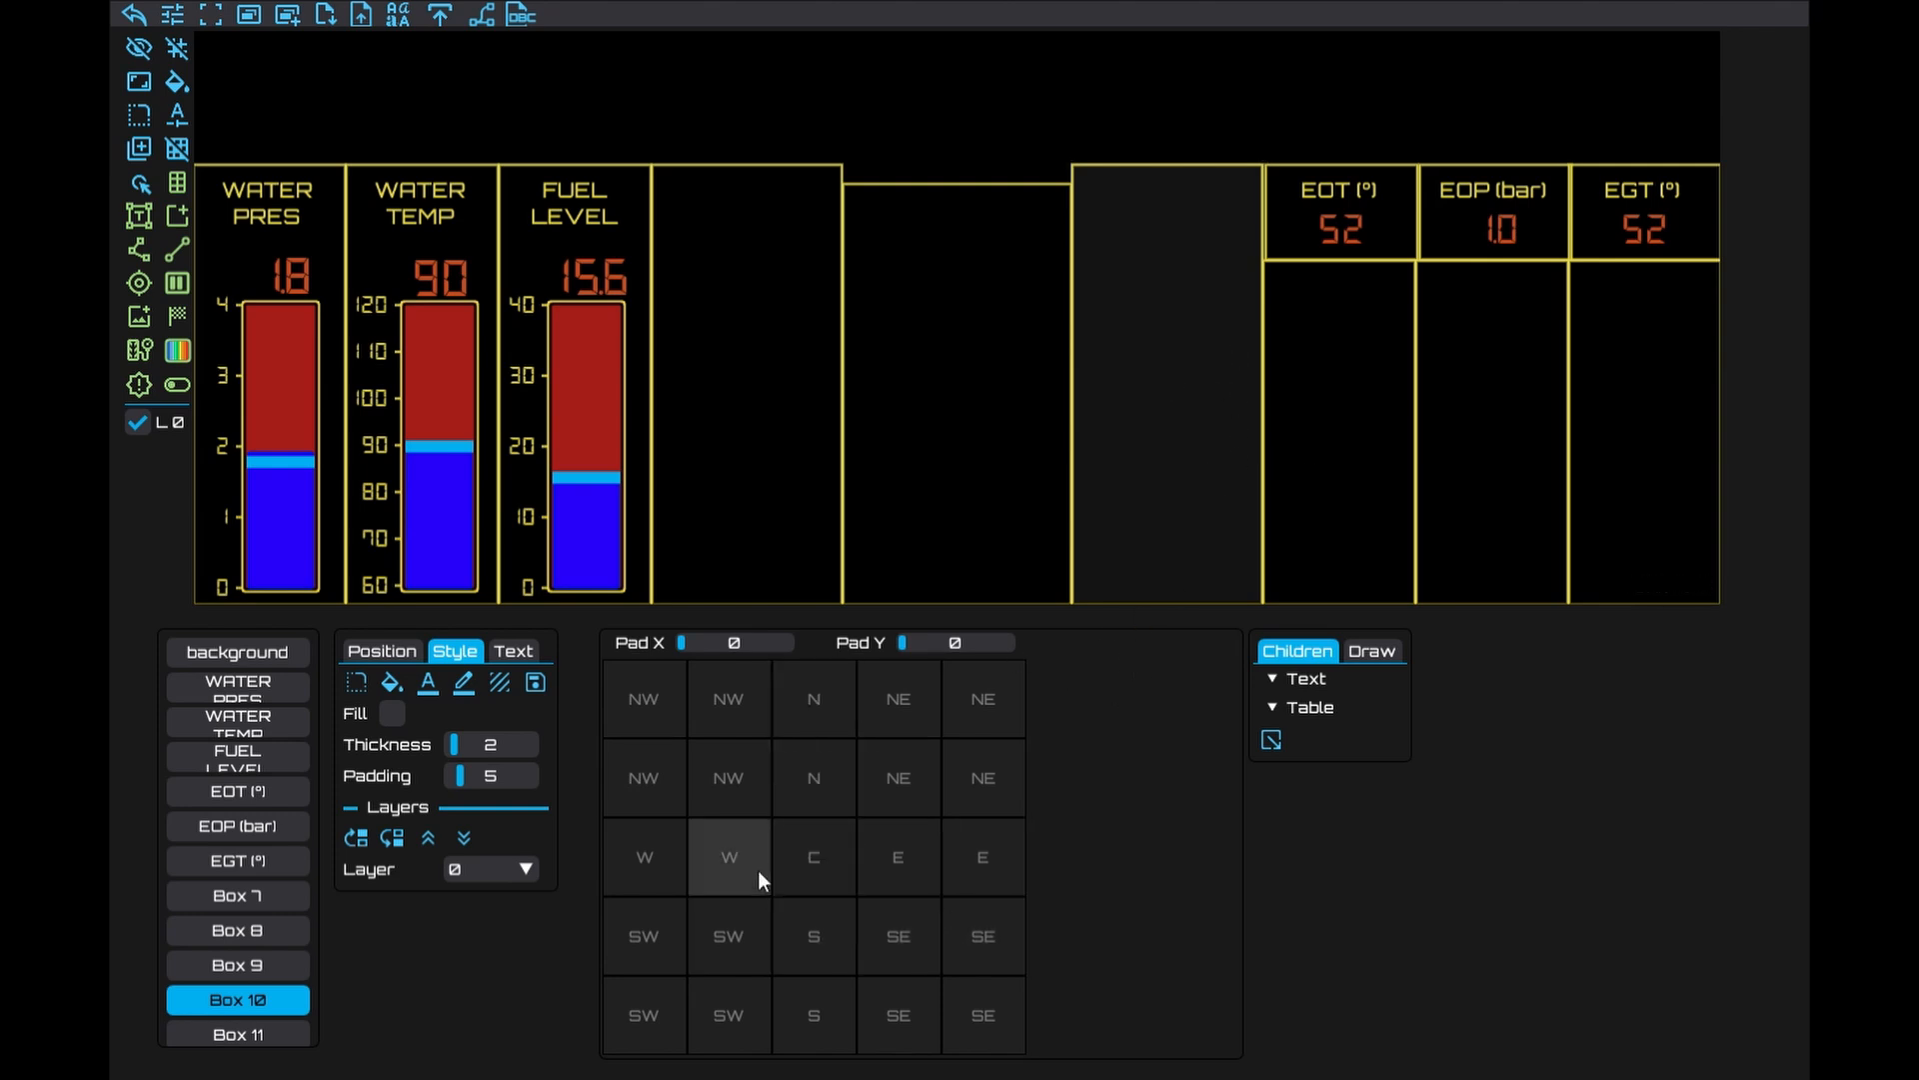
left_click(388, 653)
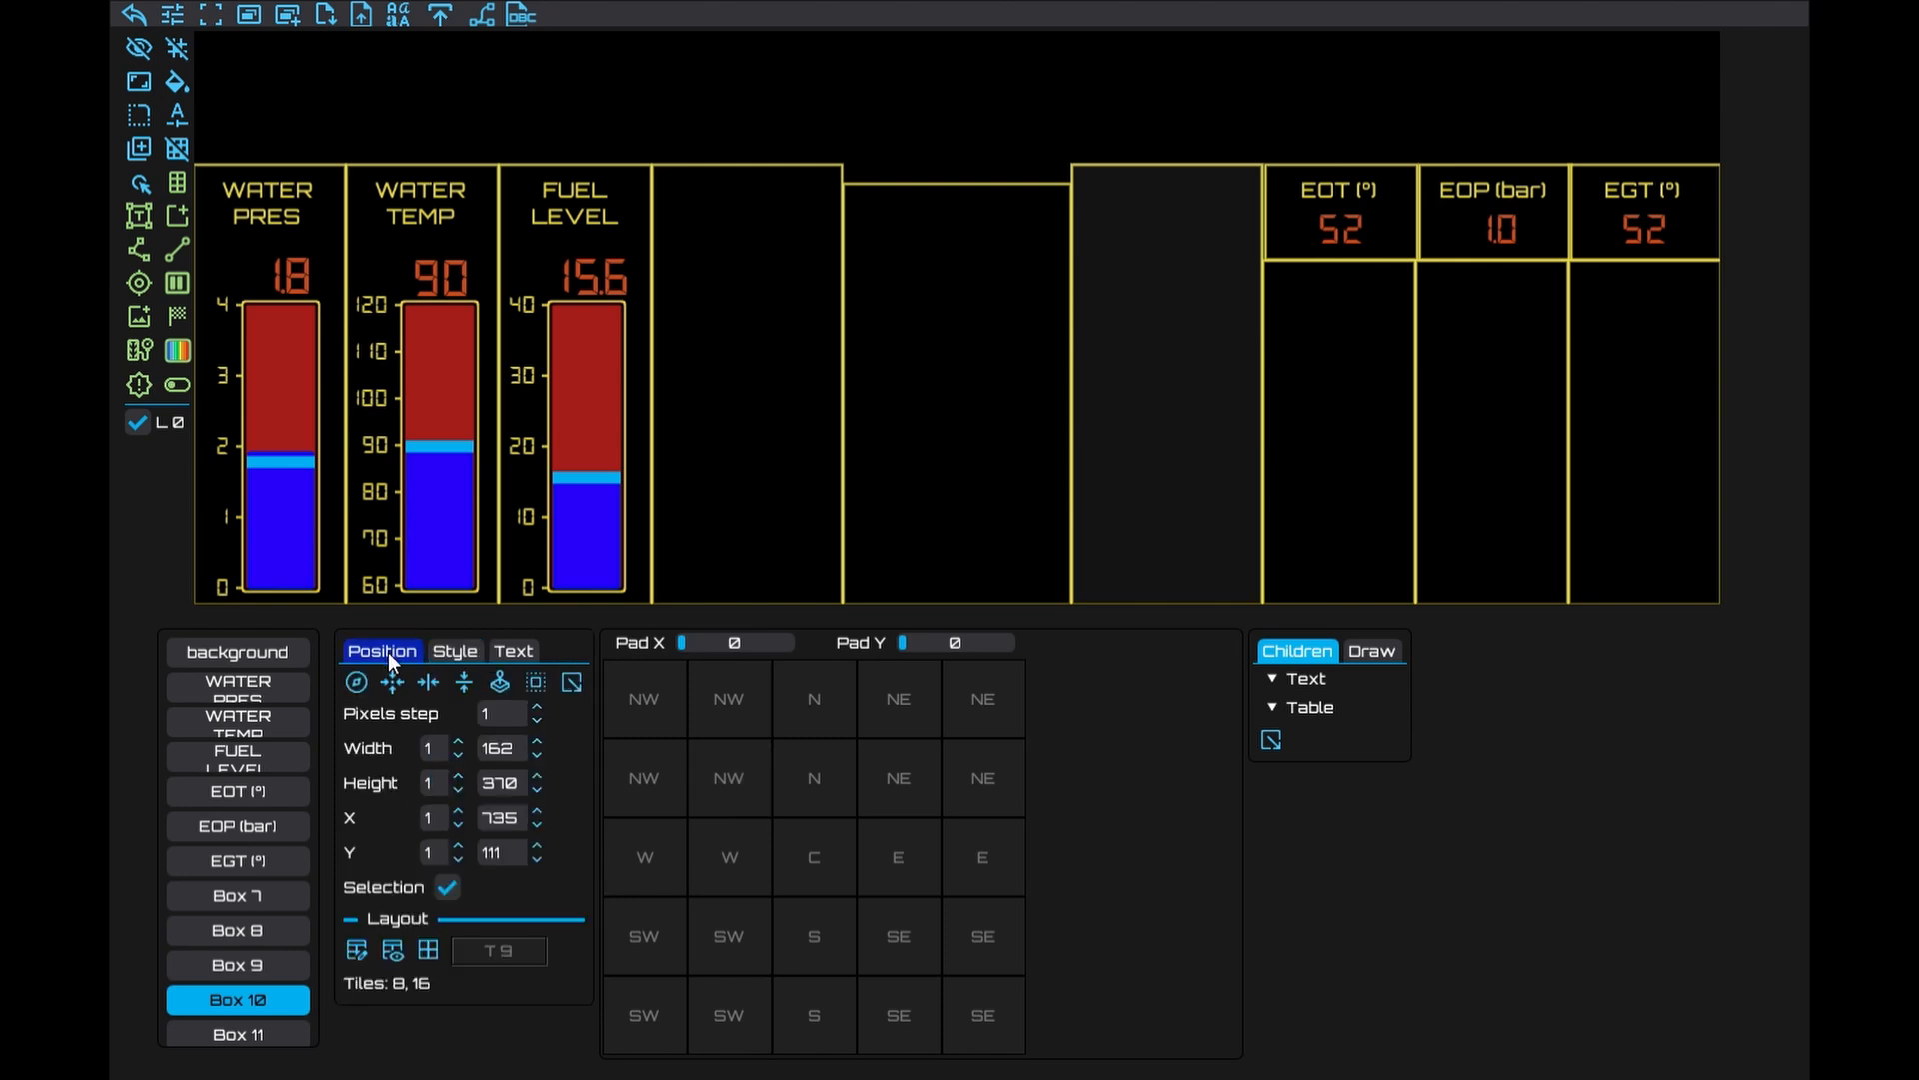
left_click(356, 683)
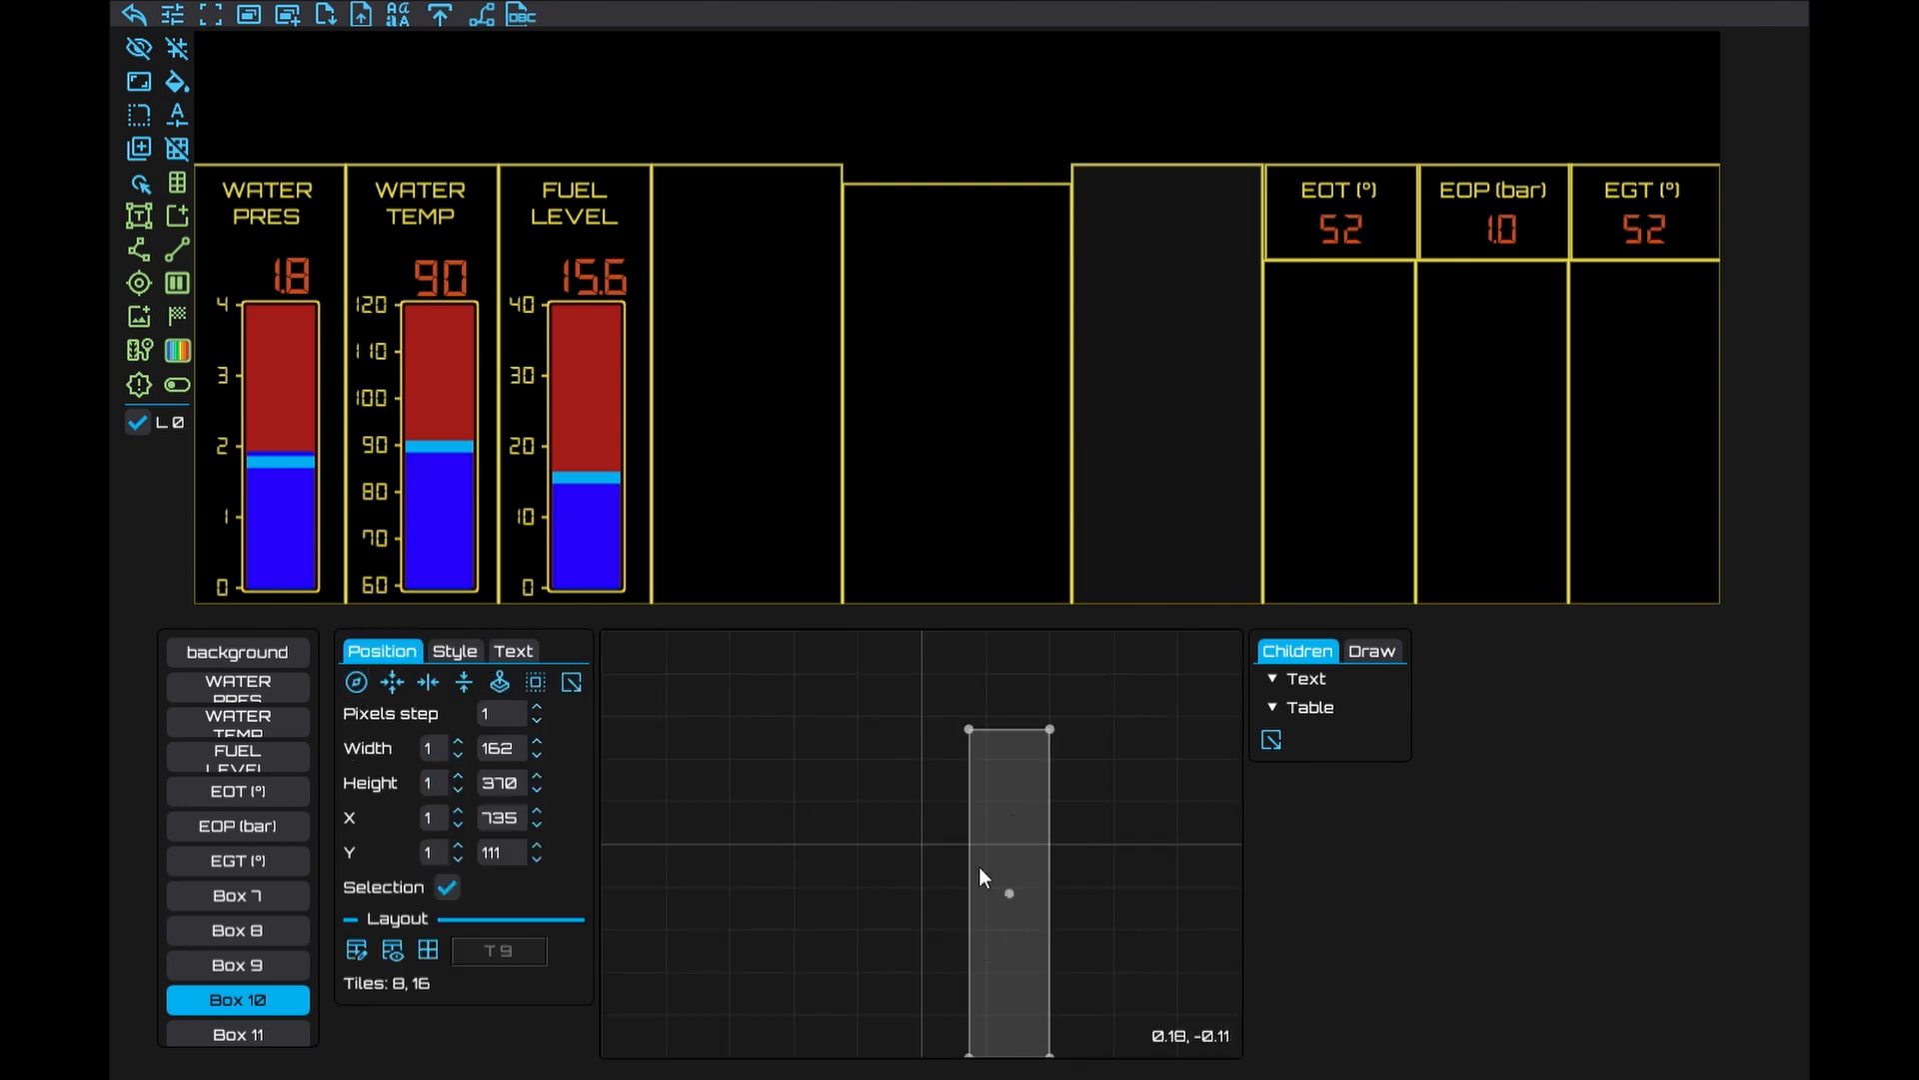
left_click(860, 498)
left_click(799, 468)
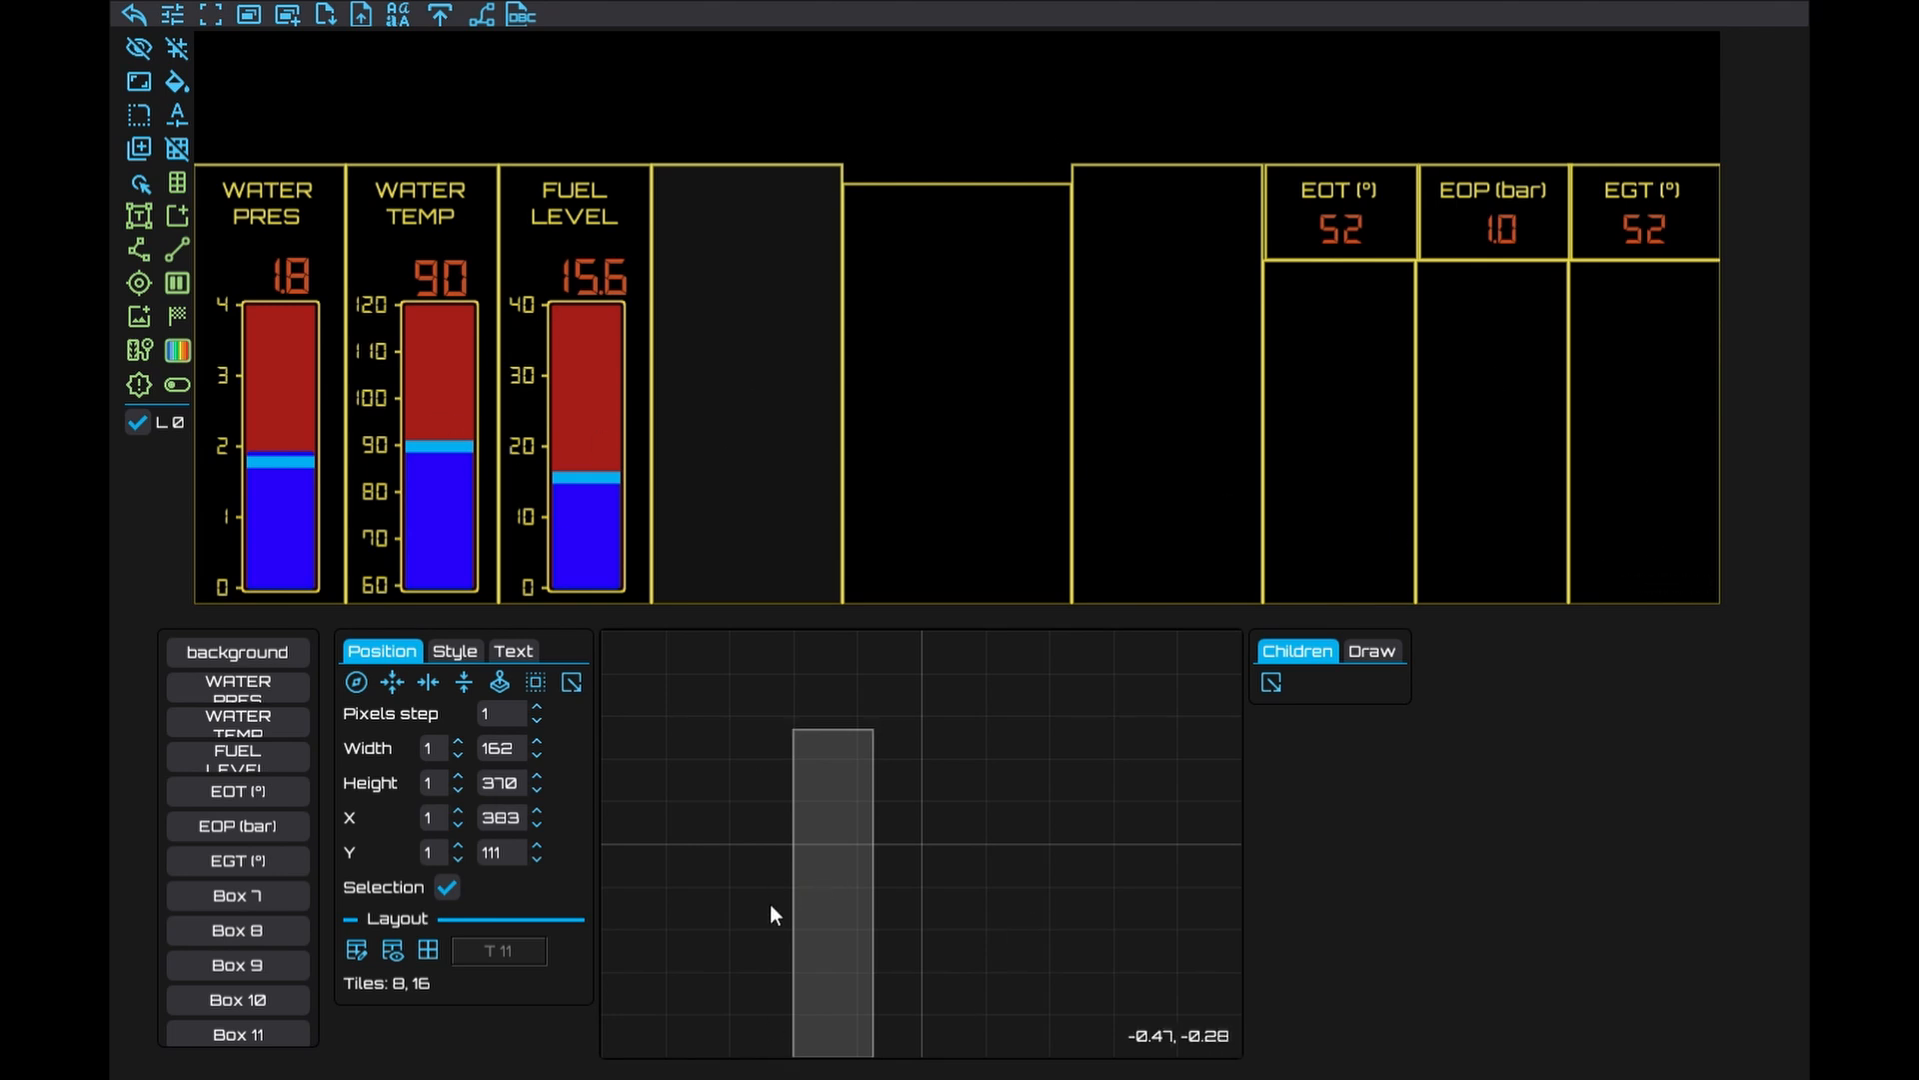
left_click(1469, 438)
Insert a table in Box 10 (tile T9) with 8 rows and 2 columns, and turn off its vertical lines
left_click(1172, 486)
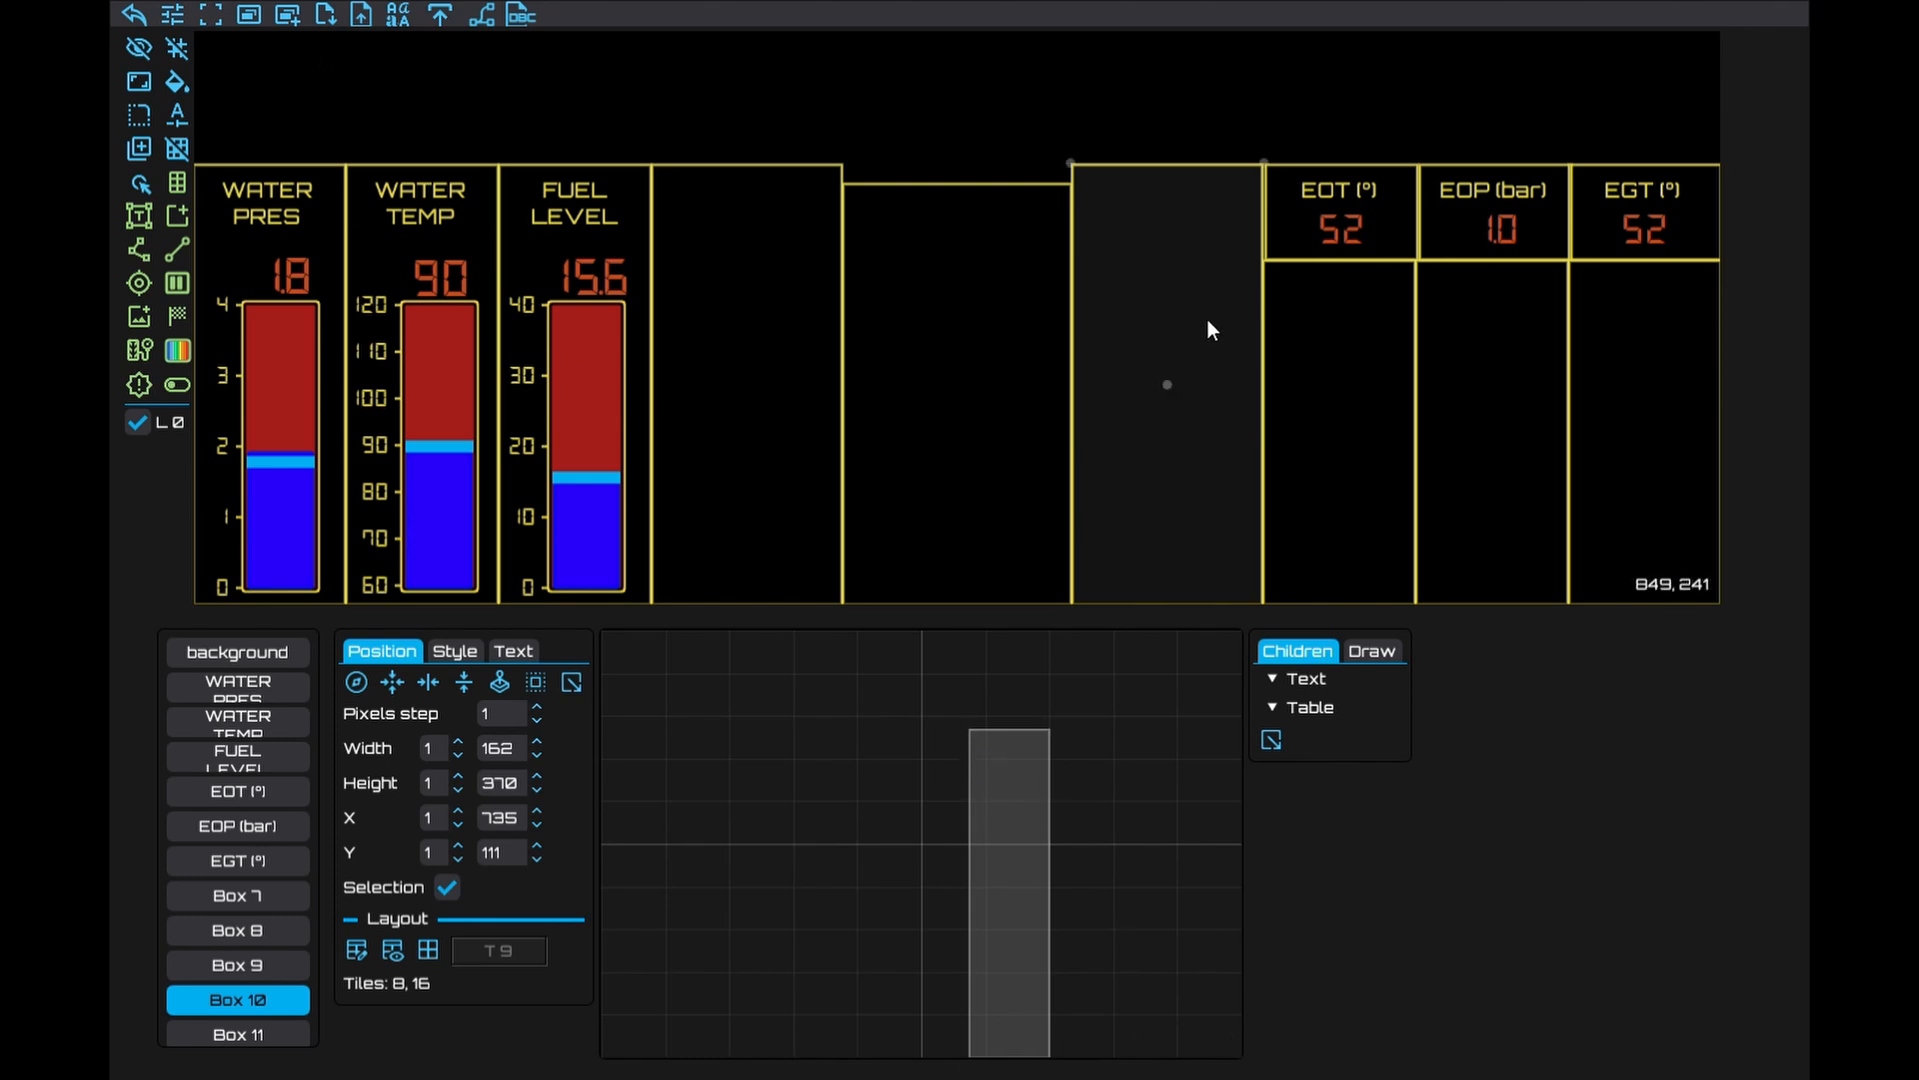
left_click(177, 182)
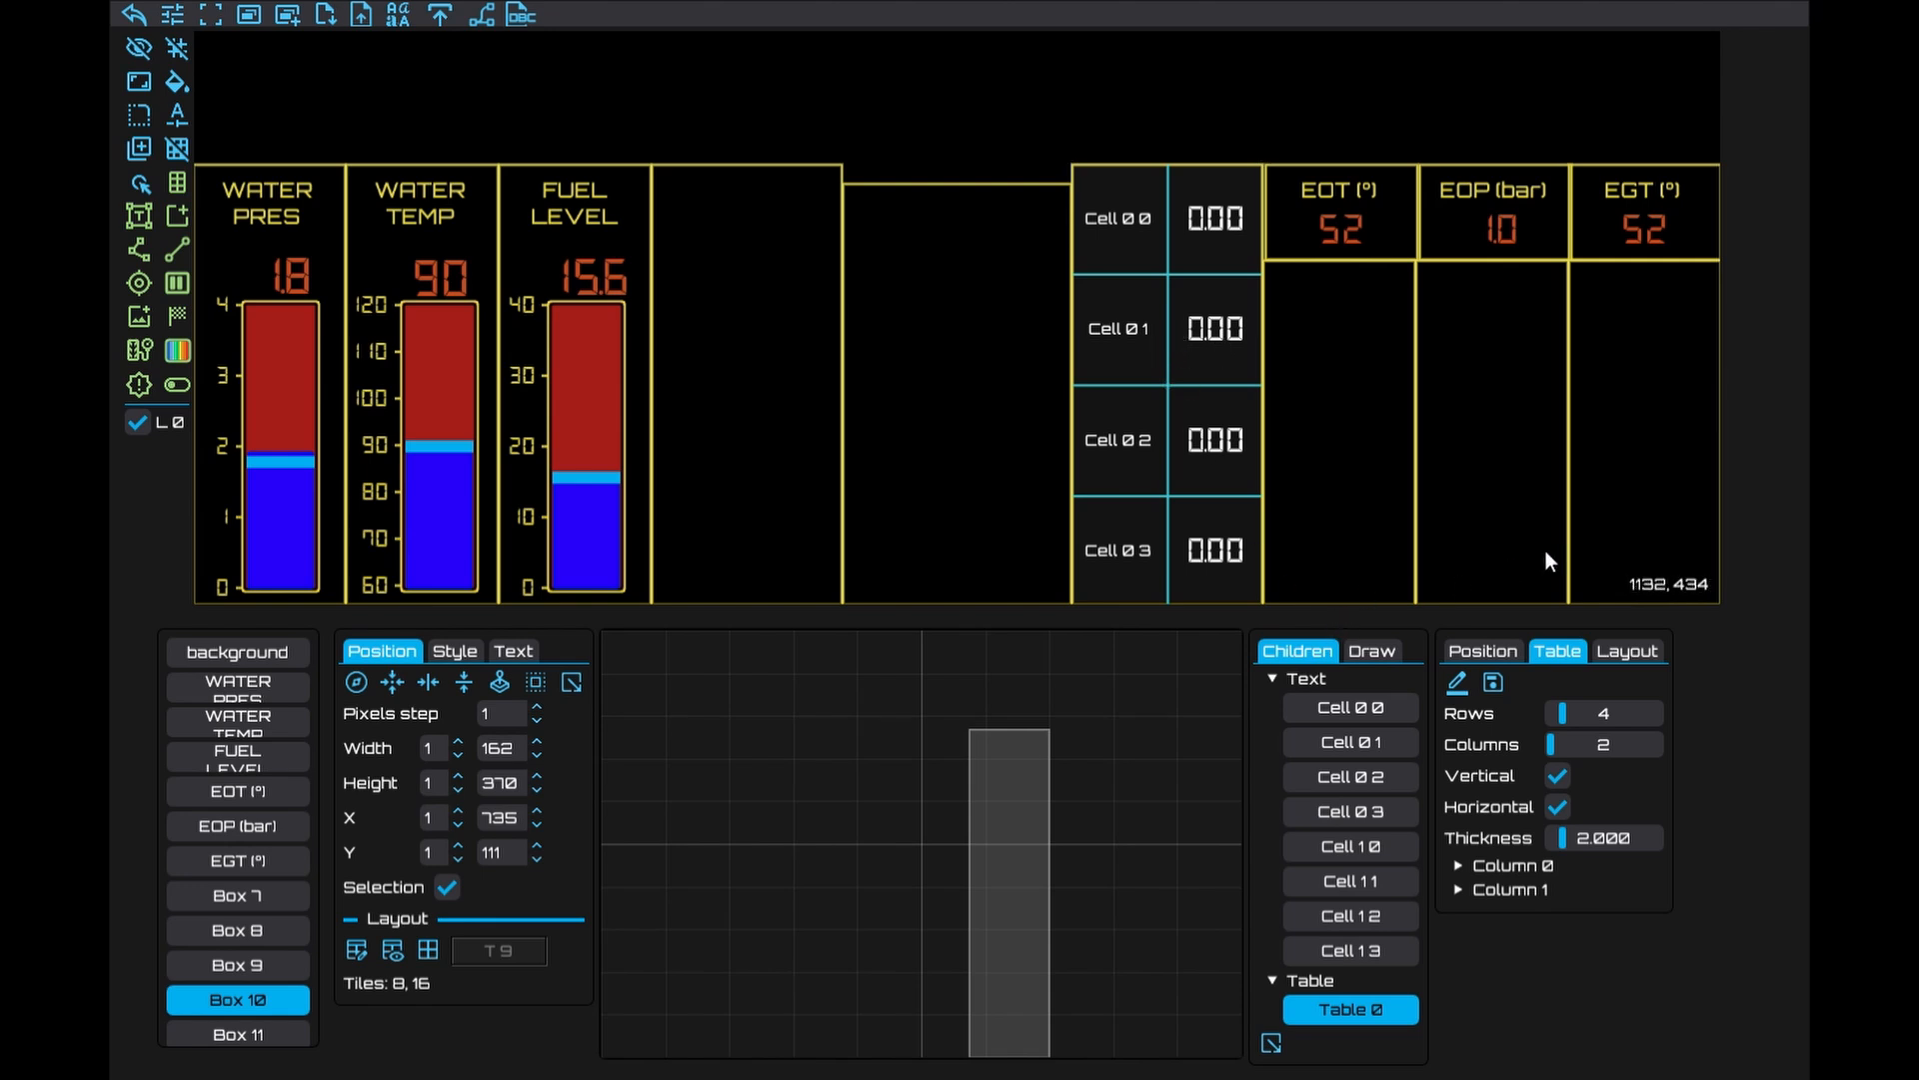
left_click_drag(1564, 718, 1587, 716)
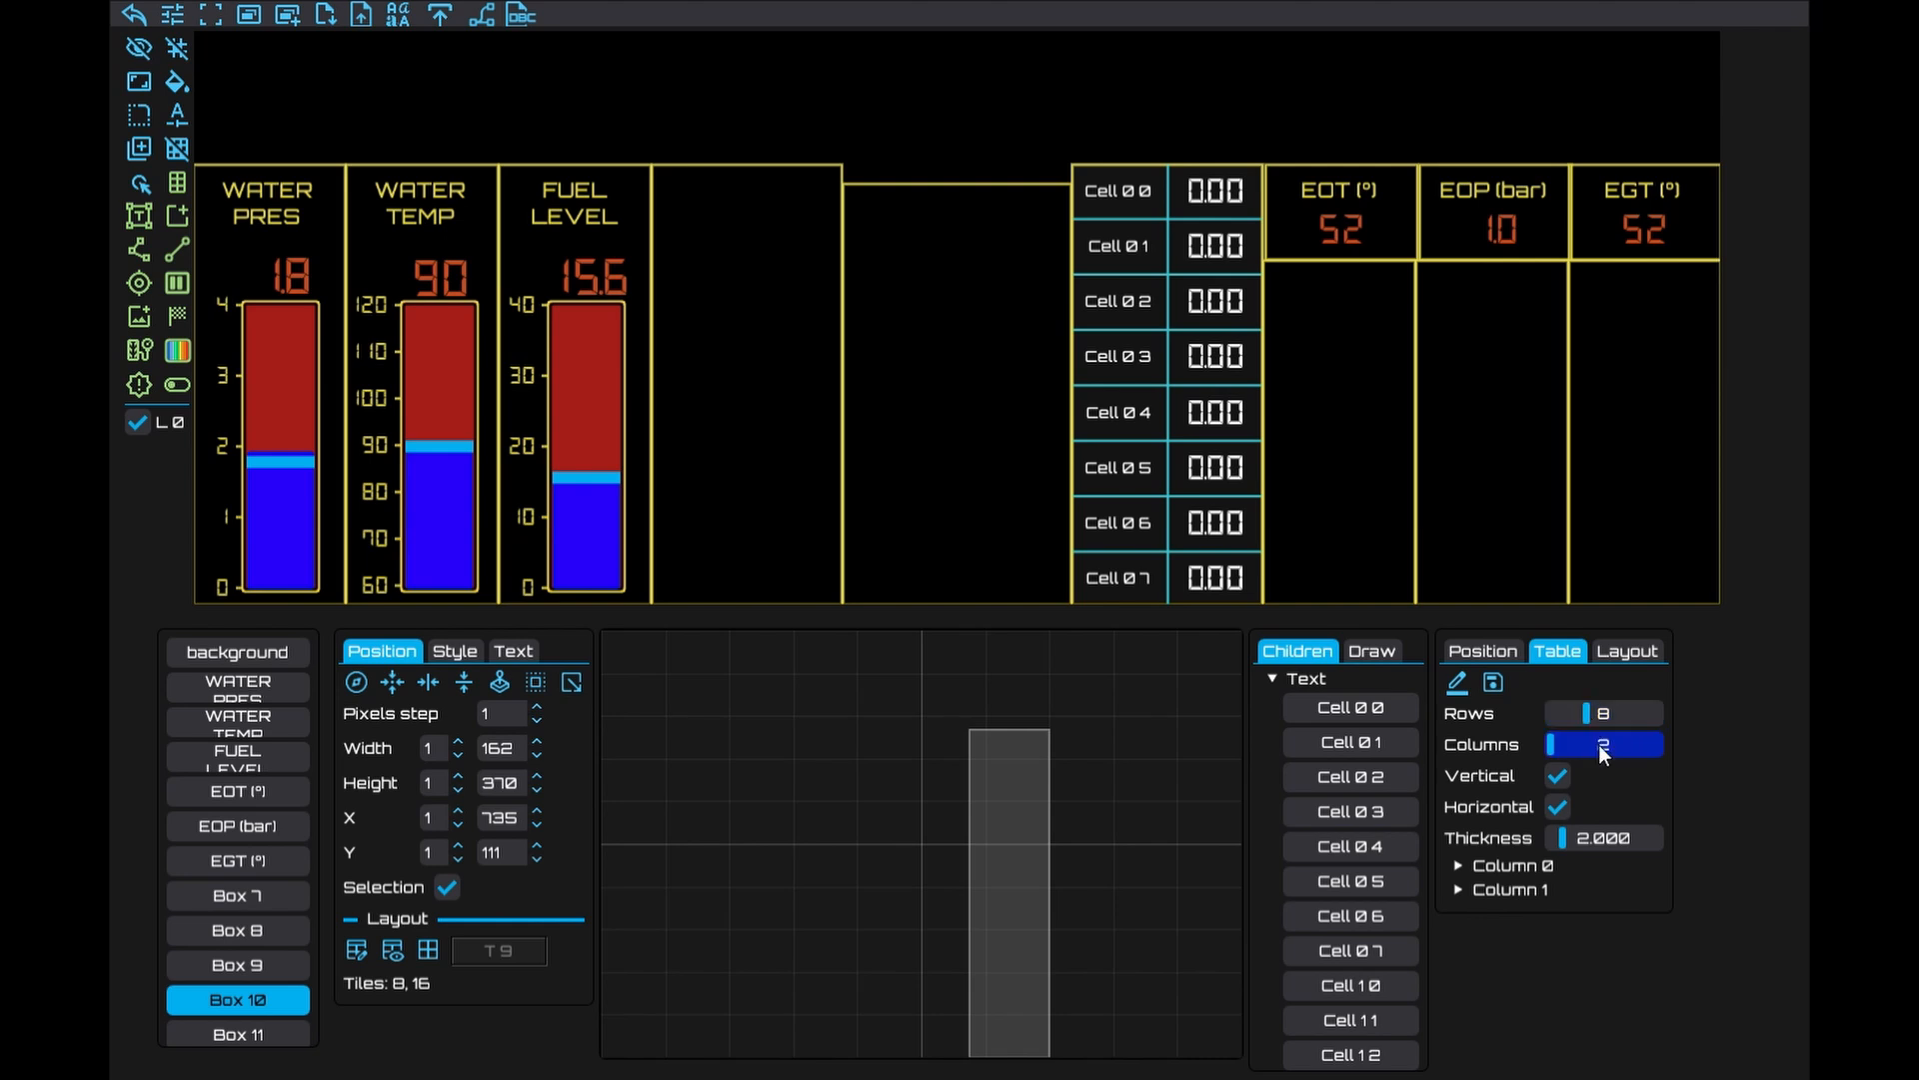
left_click(1558, 775)
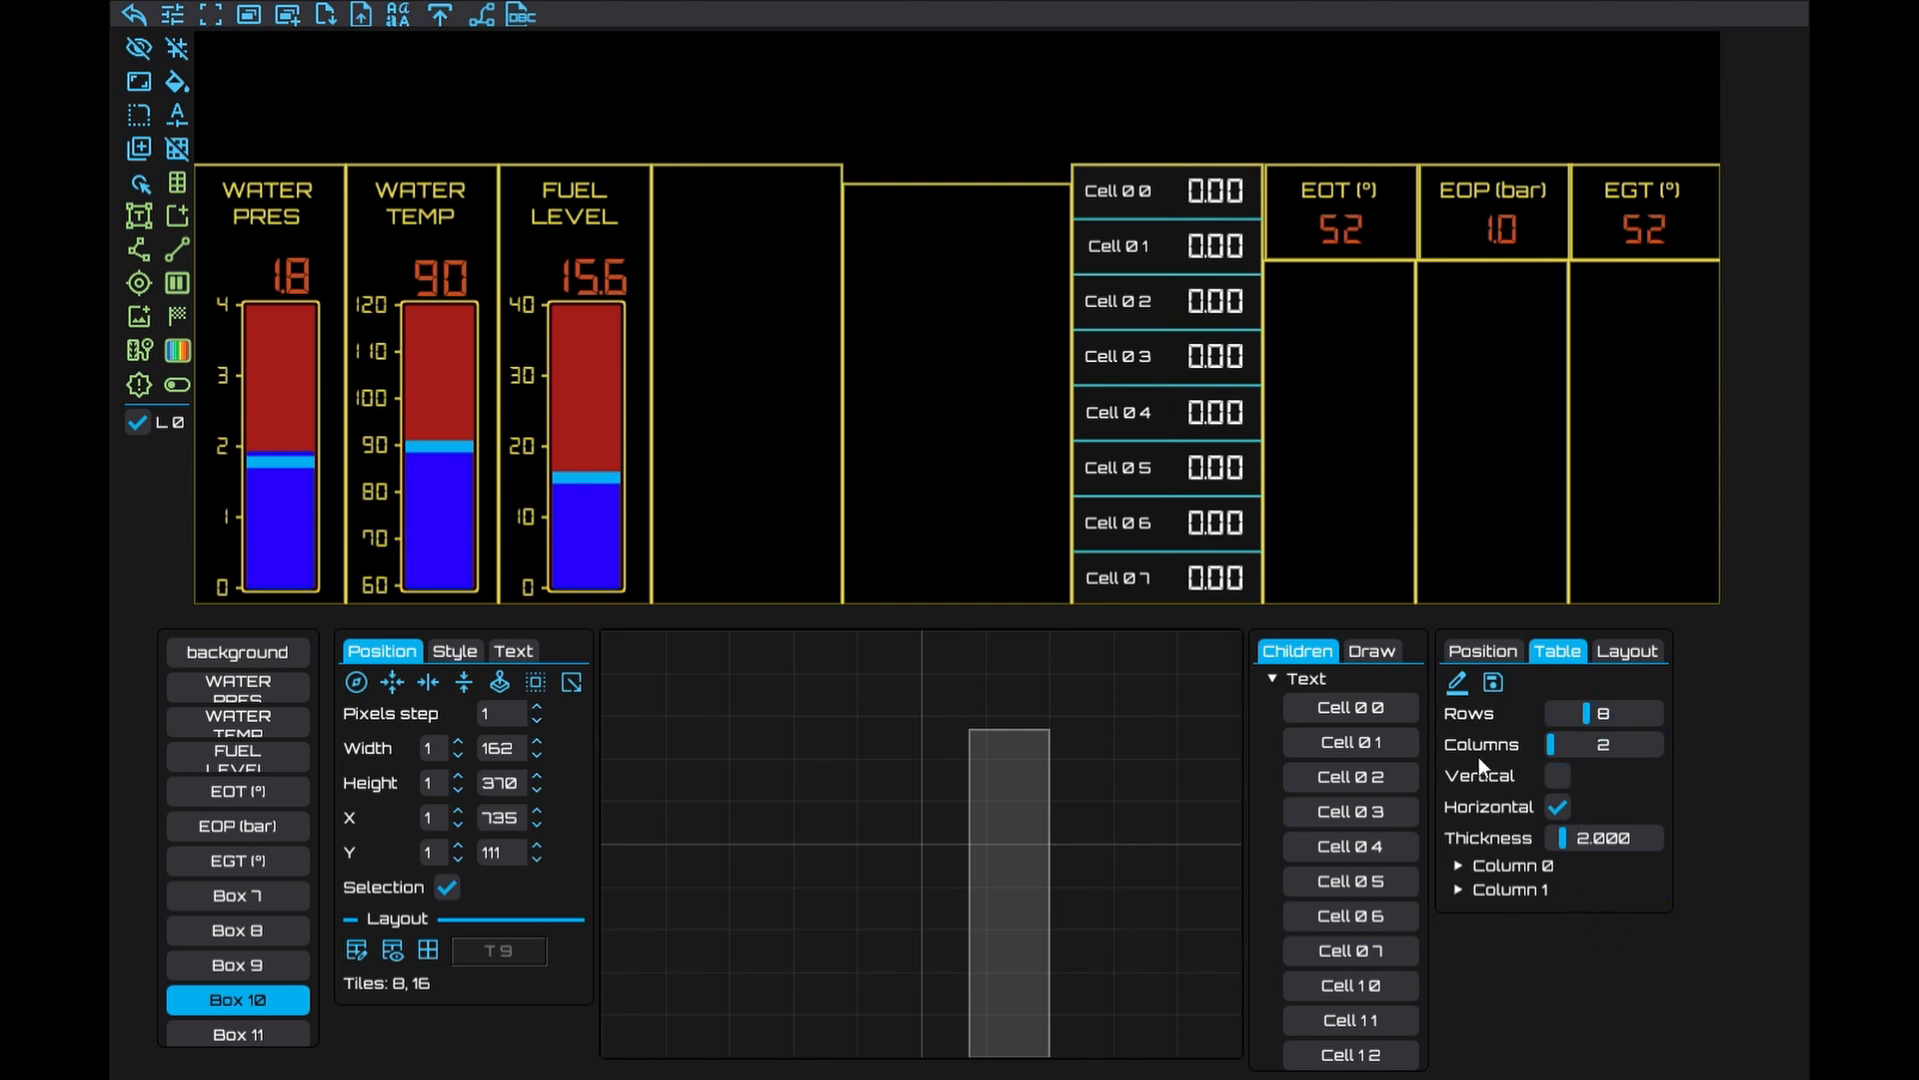
Paste the yellow border colour code as the colour of the table's grid lines
left_click(1458, 682)
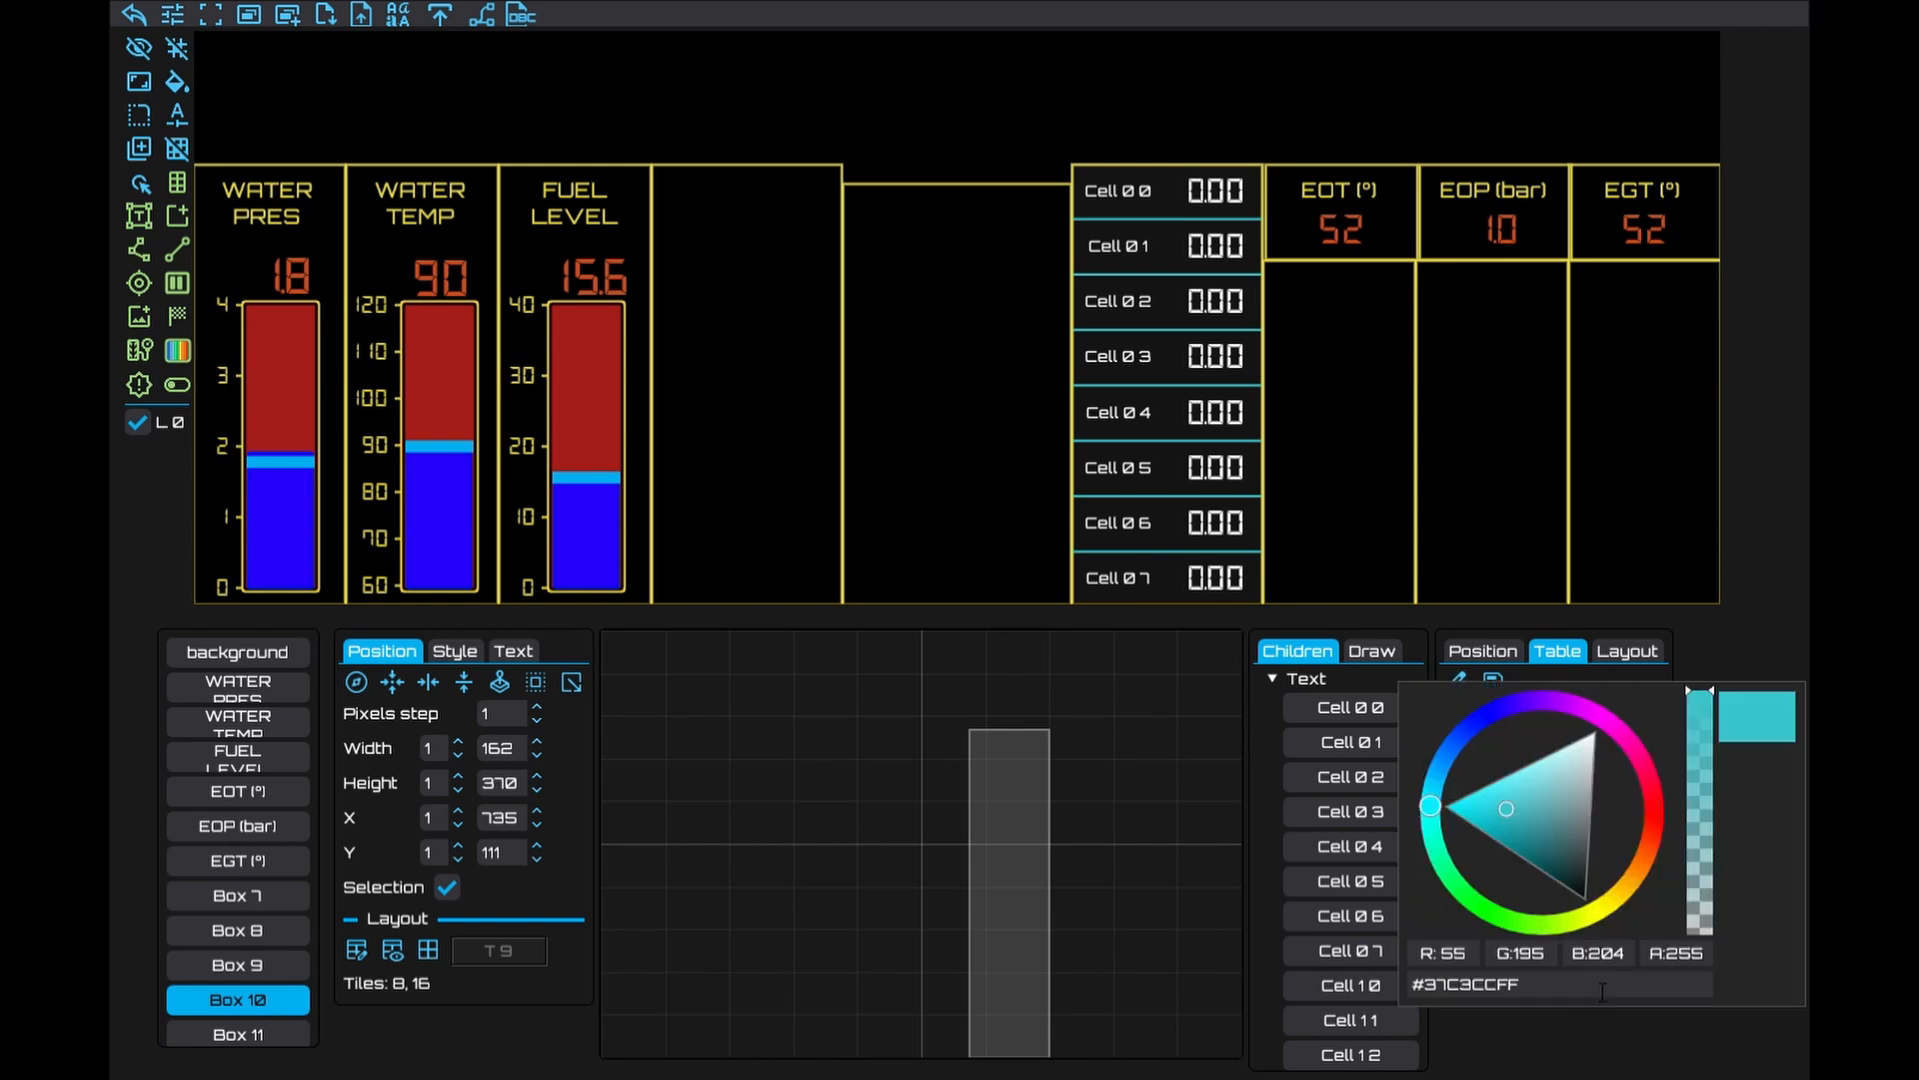
left_click_drag(1603, 992, 1336, 963)
key("ctrl+v")
left_click(1601, 1031)
Set the text colour of the table's Column 1 values to #CD4E21
left_click(1511, 888)
left_click(1518, 865)
scroll(1518, 915, "down", 3)
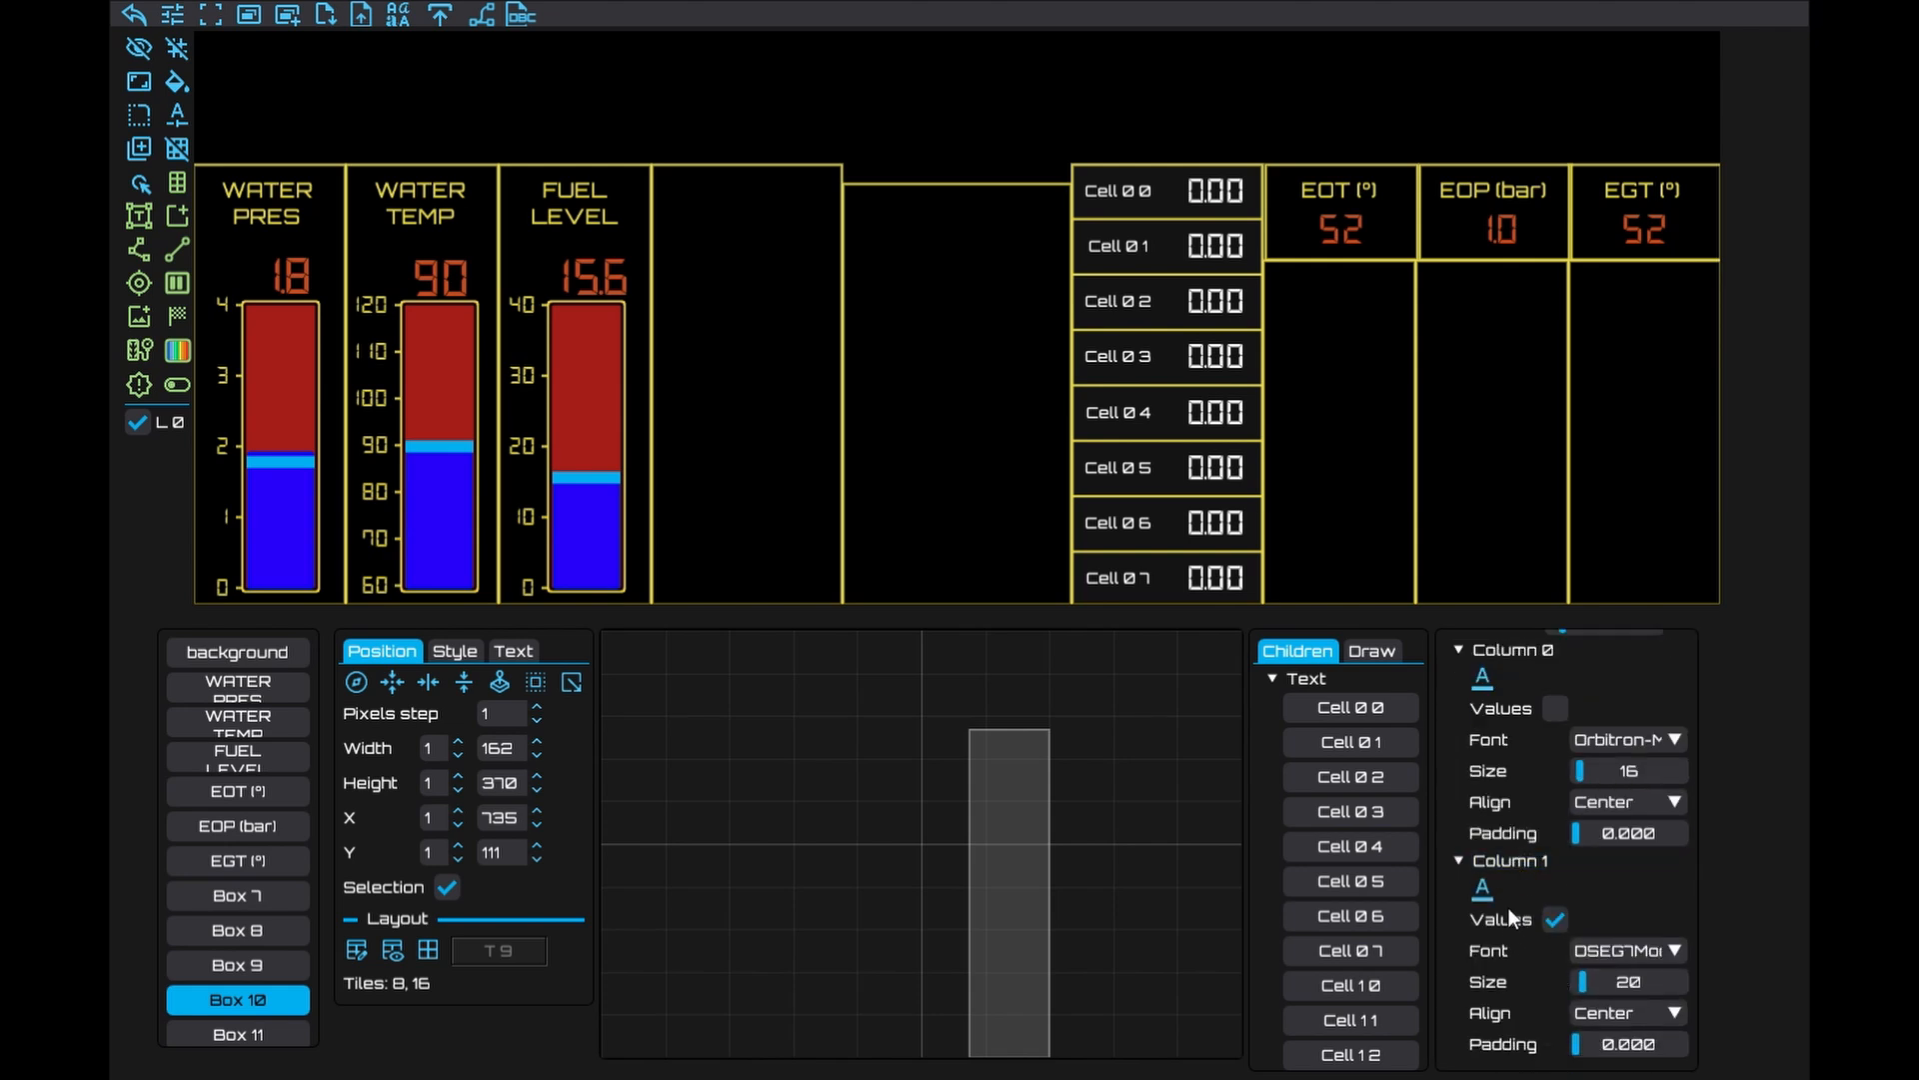
left_click(1485, 885)
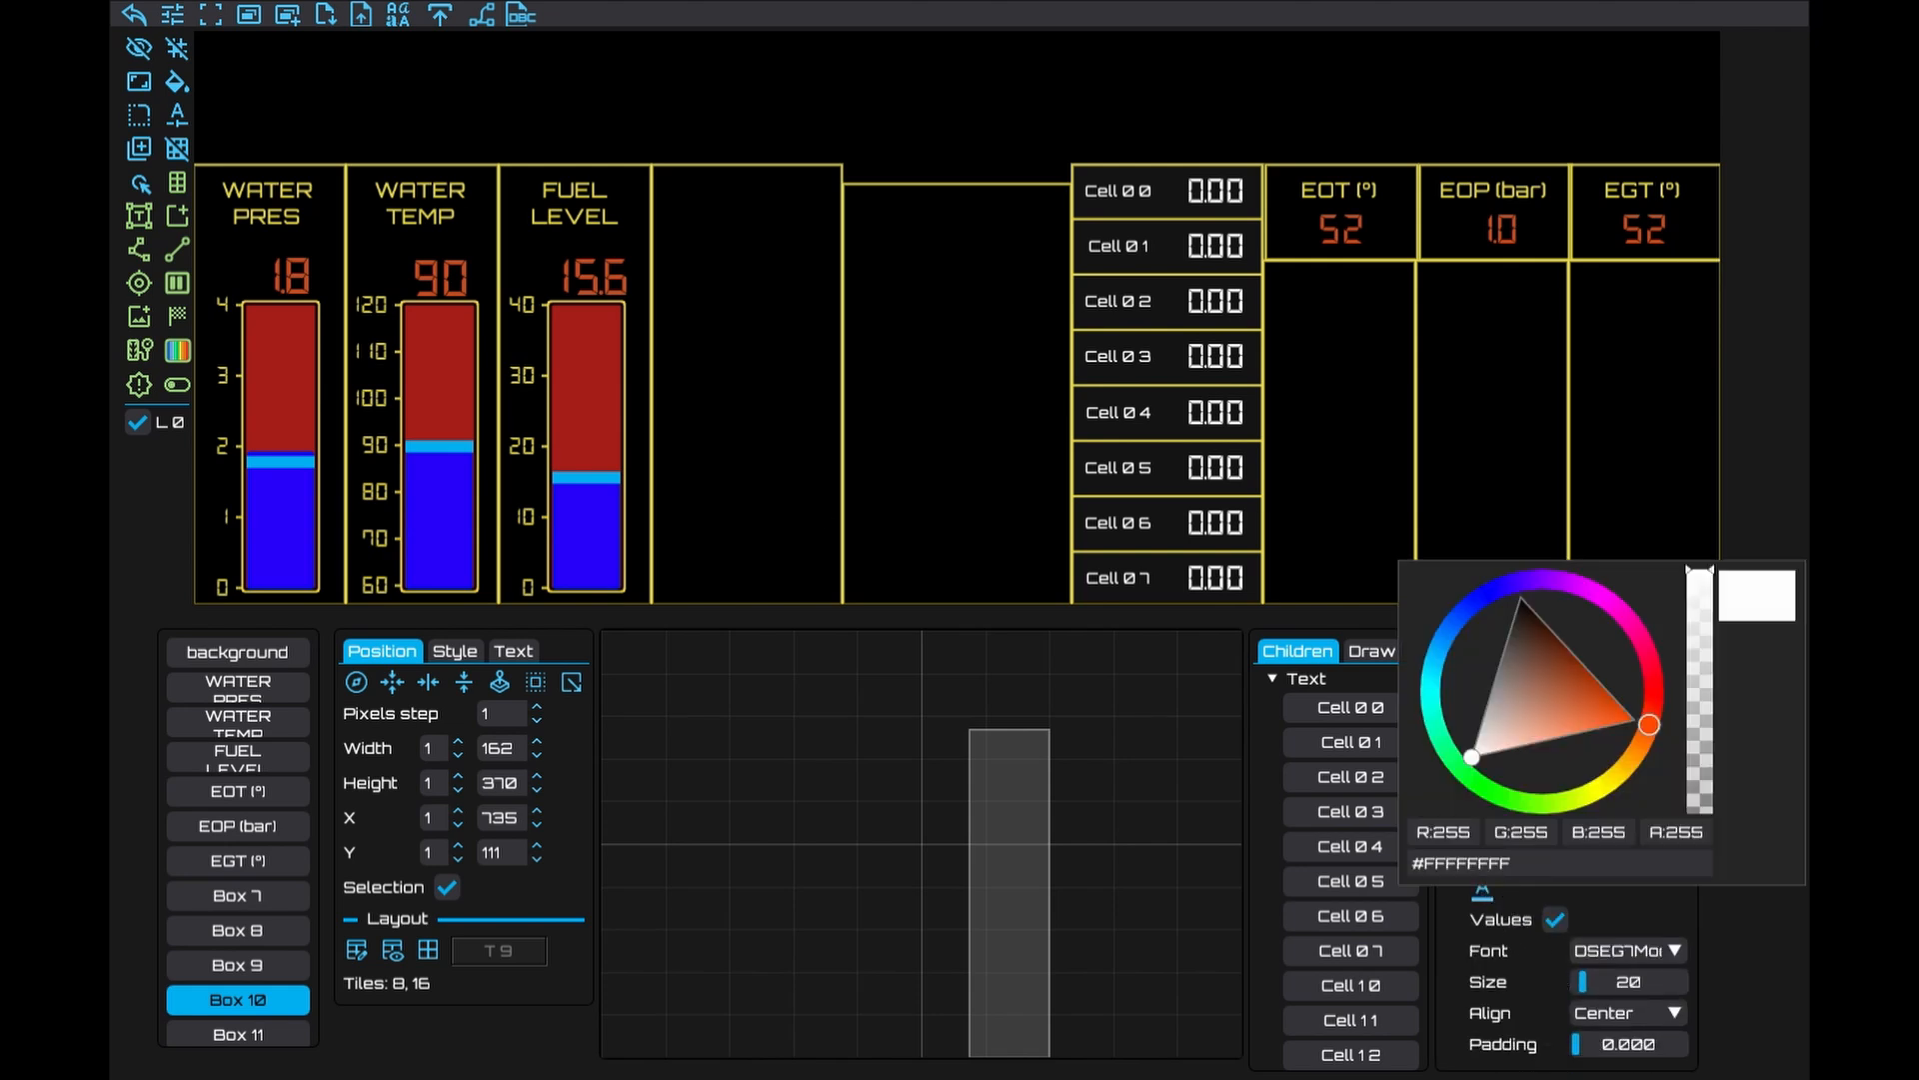
left_click_drag(1521, 862, 1320, 870)
type("#CD4E21")
left_click(1499, 1030)
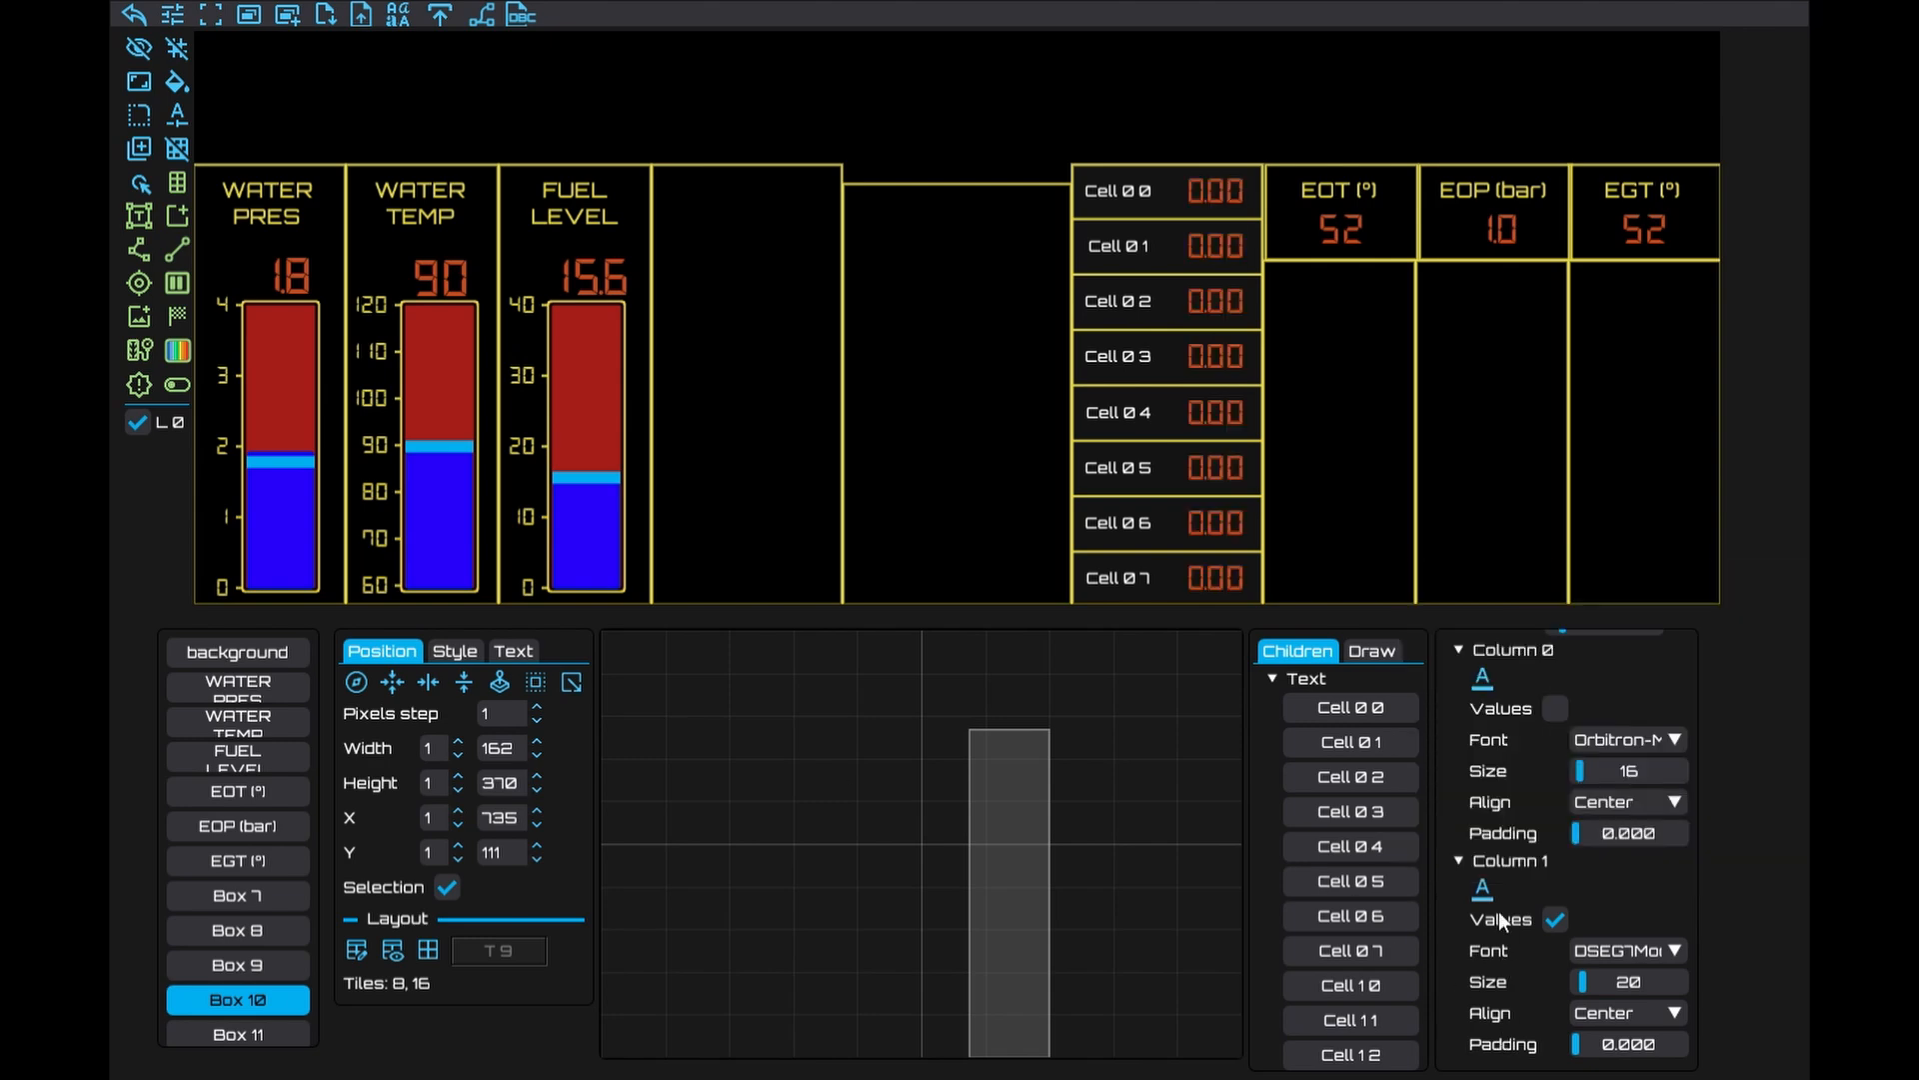
Set the text colour of the table's Column 0 labels to #E5D745
scroll(1489, 880, "up", 2)
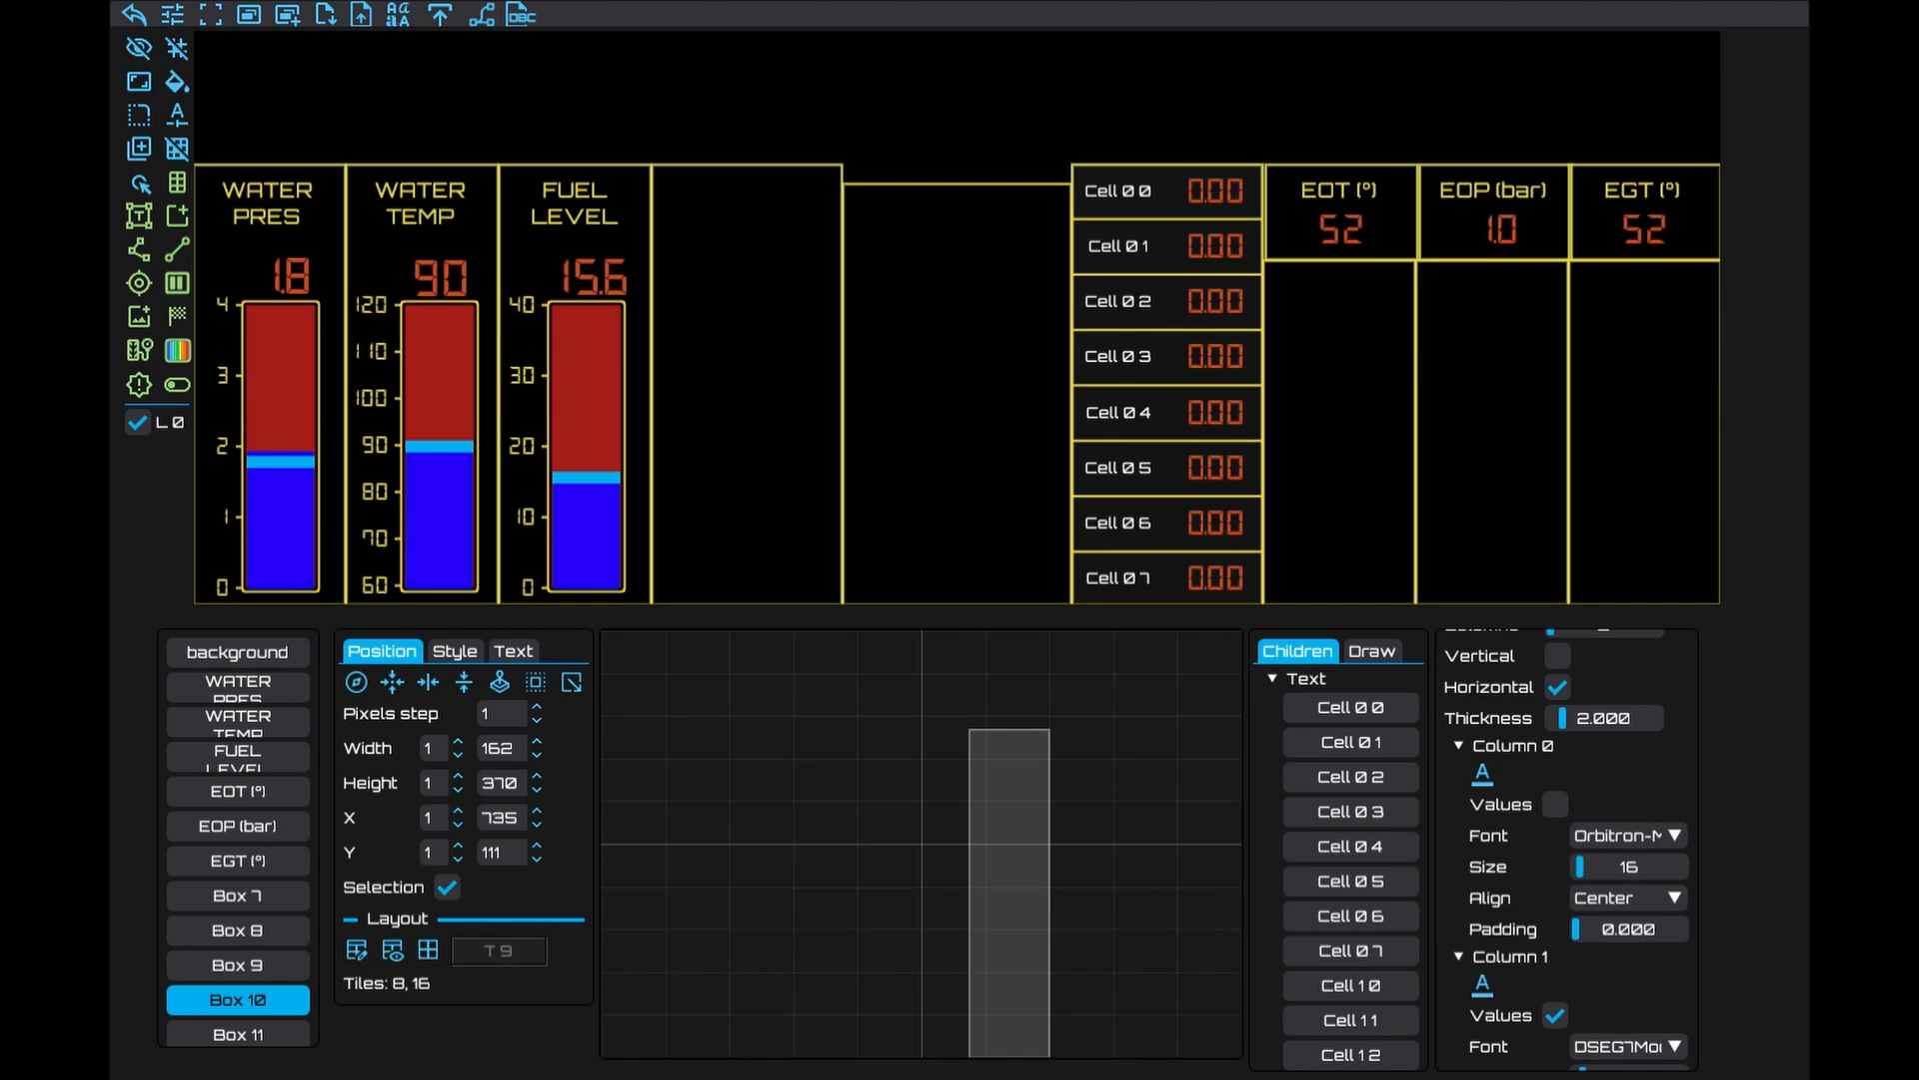
scroll(1568, 852, "down", 2)
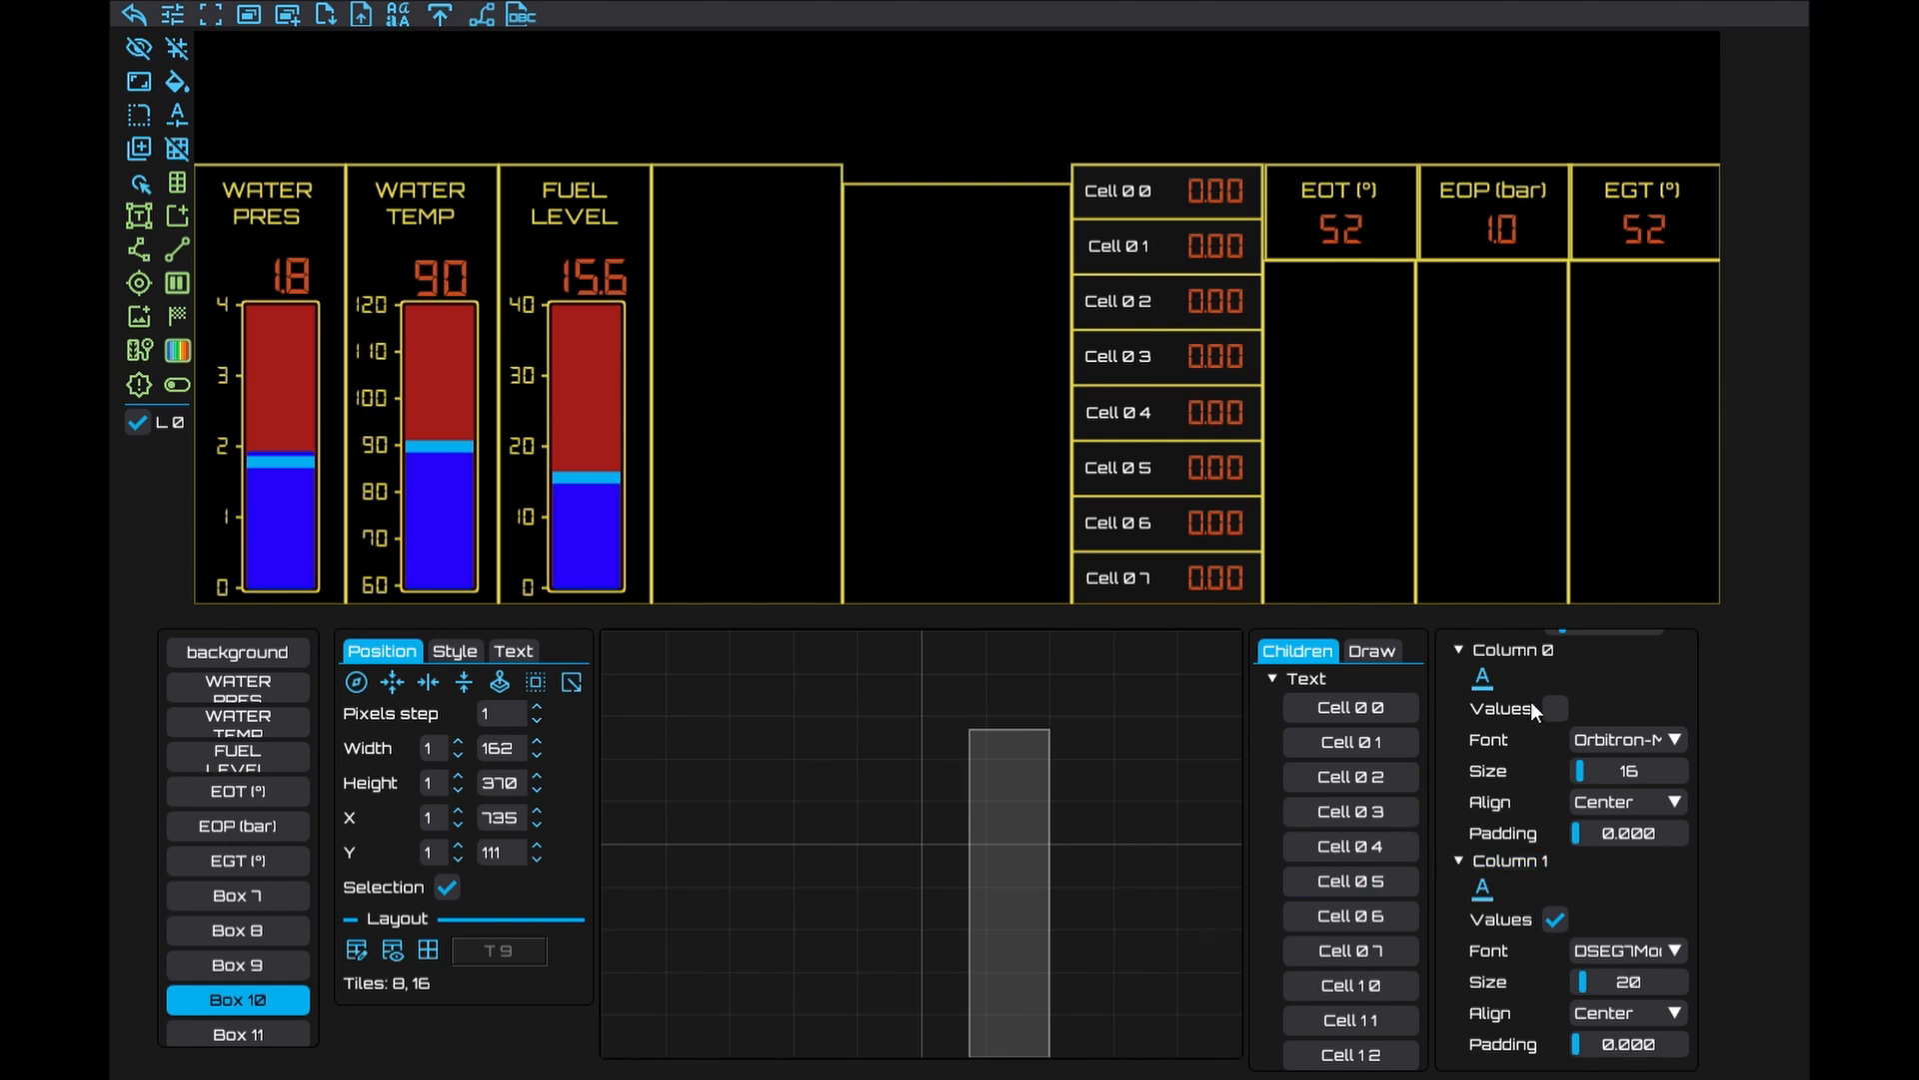
left_click(1484, 673)
type("#E5D745")
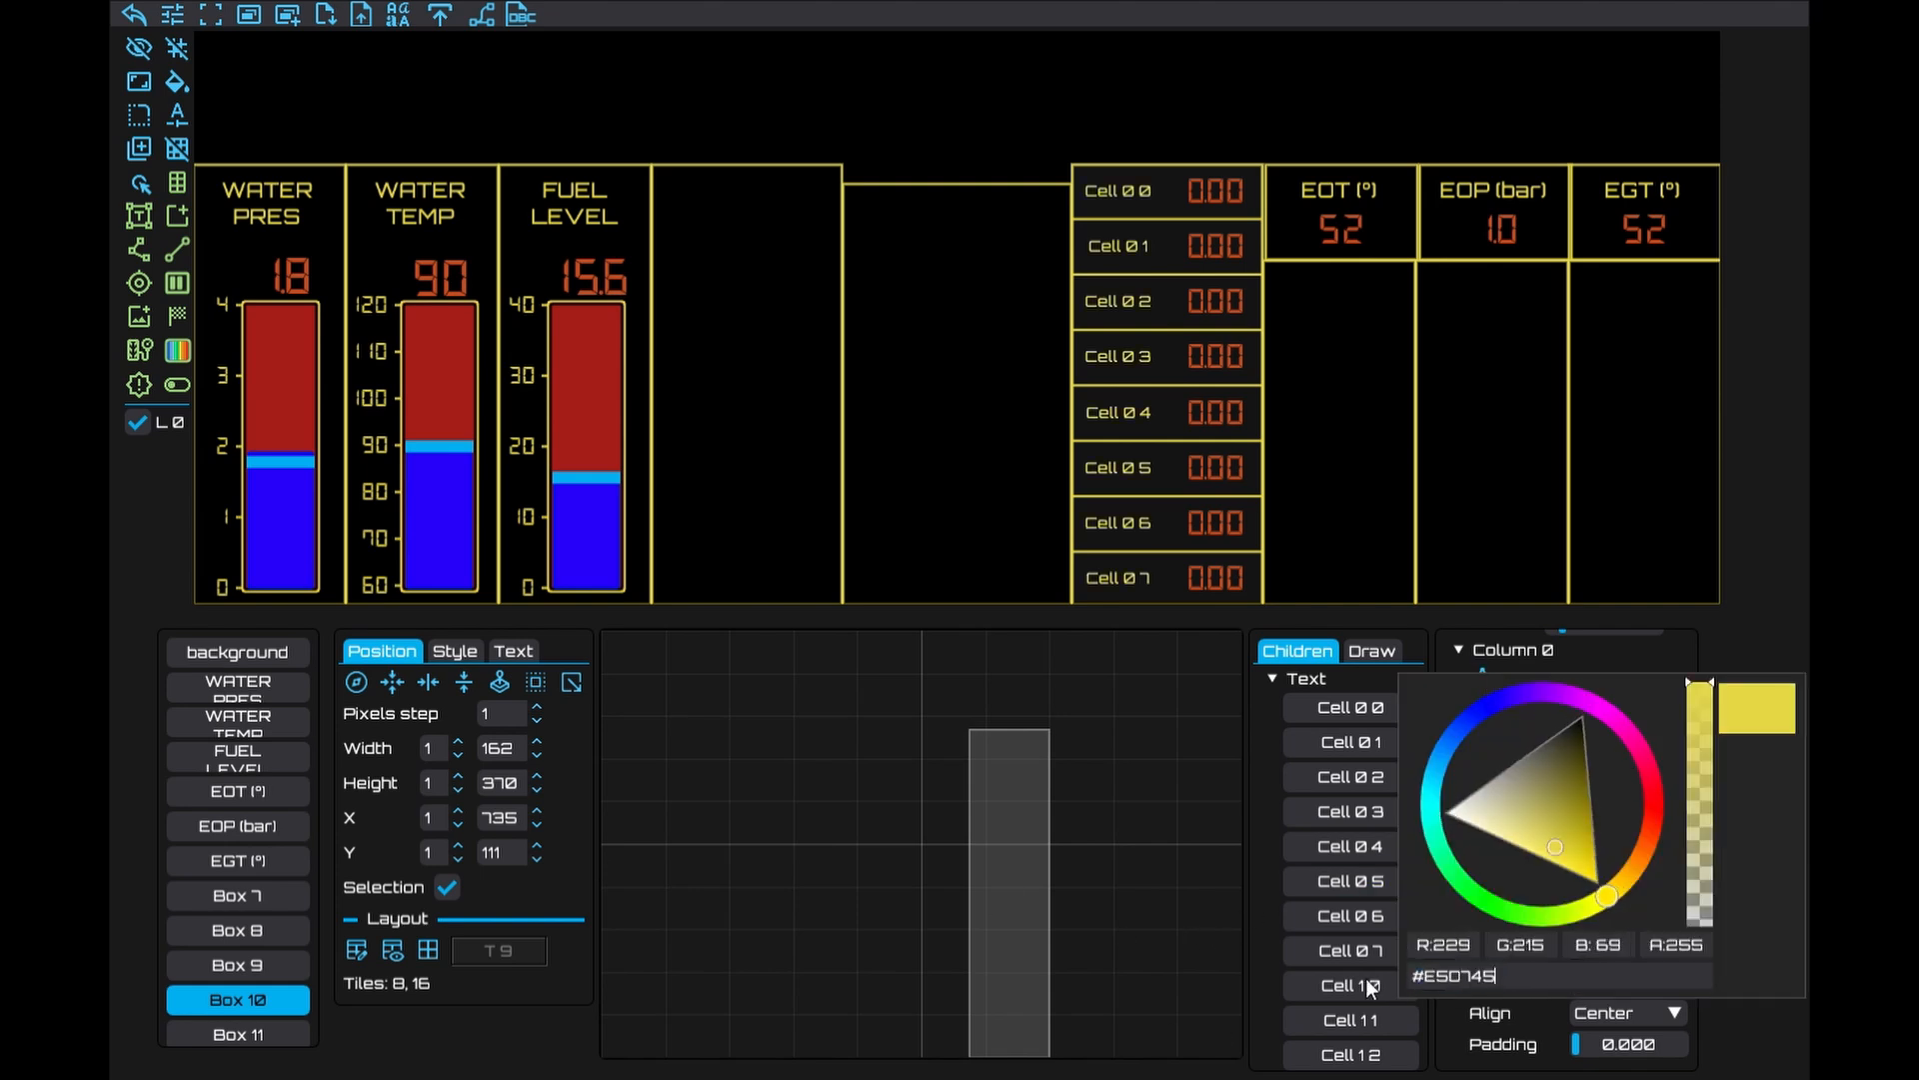
left_click(1481, 1051)
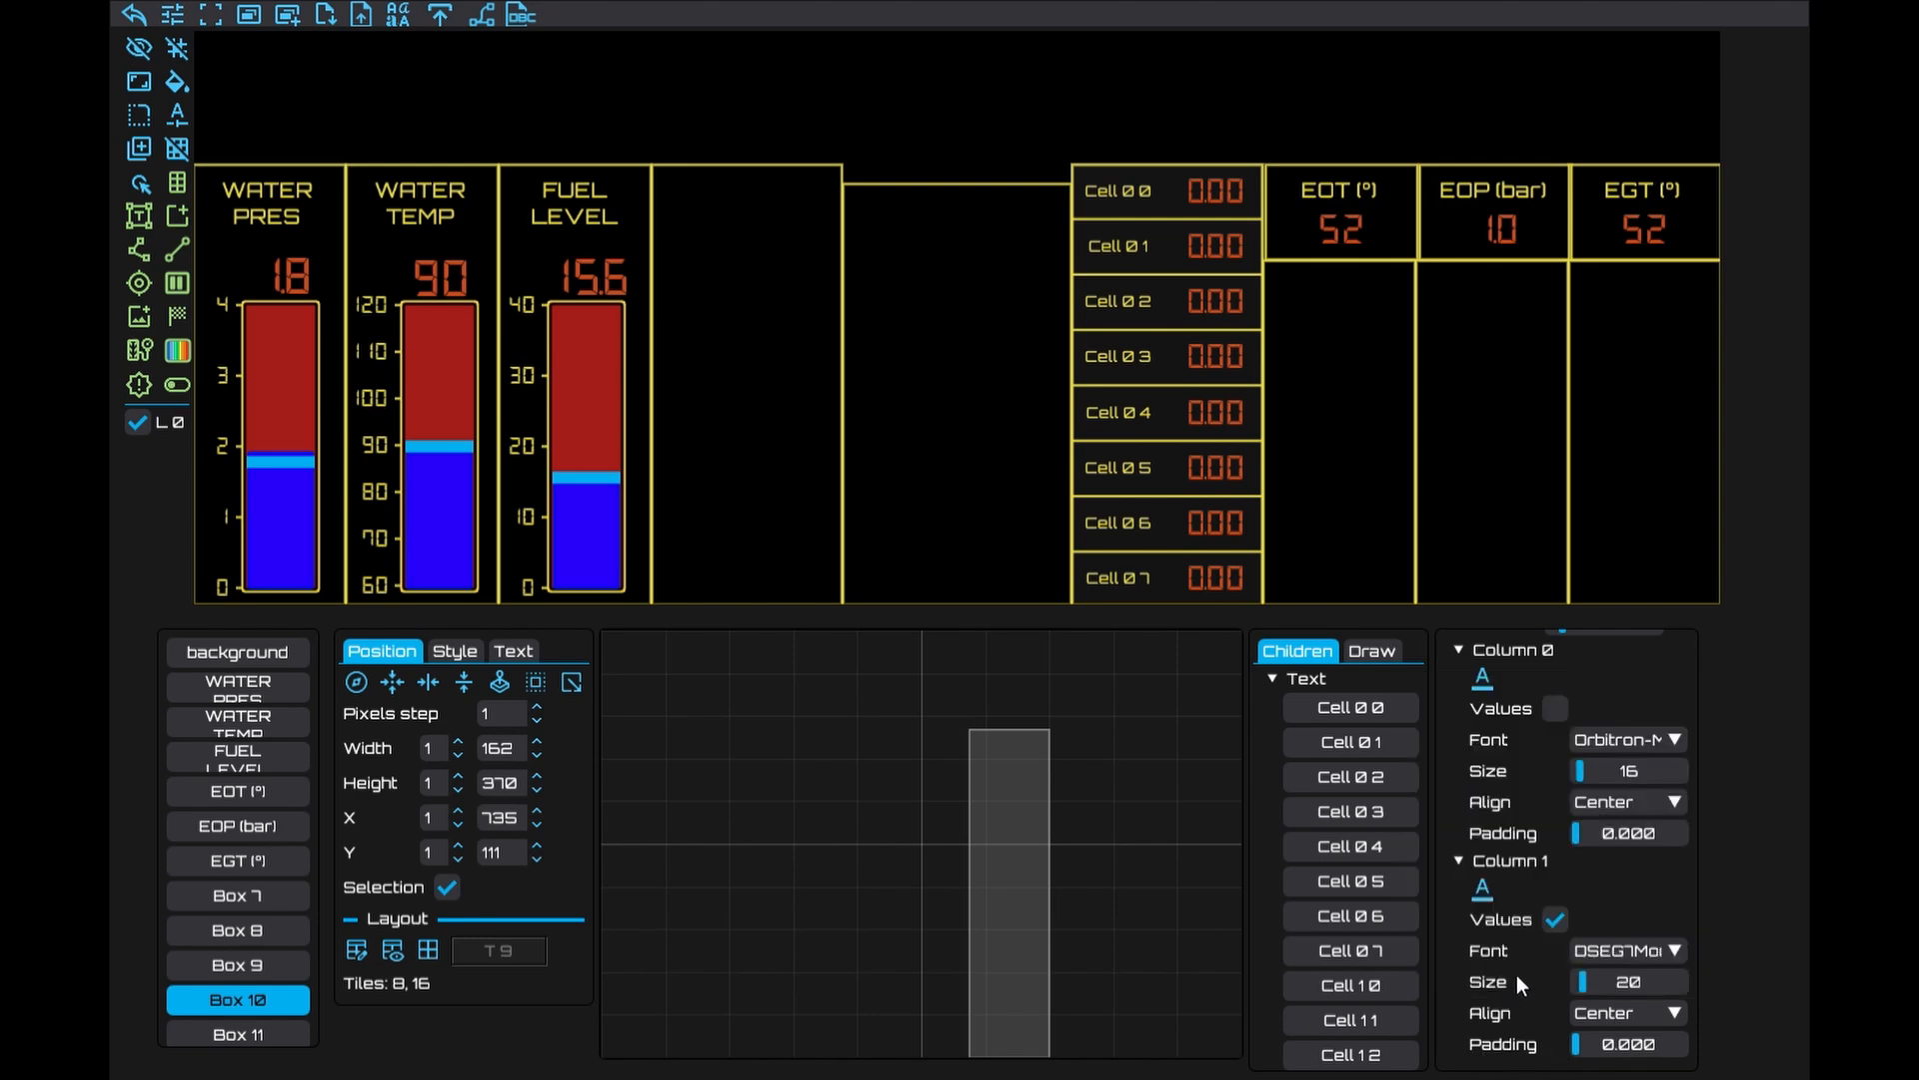
Left-align the table's Column 0 with padding 11.111 and right-align Column 1 with a small padding
left_click(1587, 800)
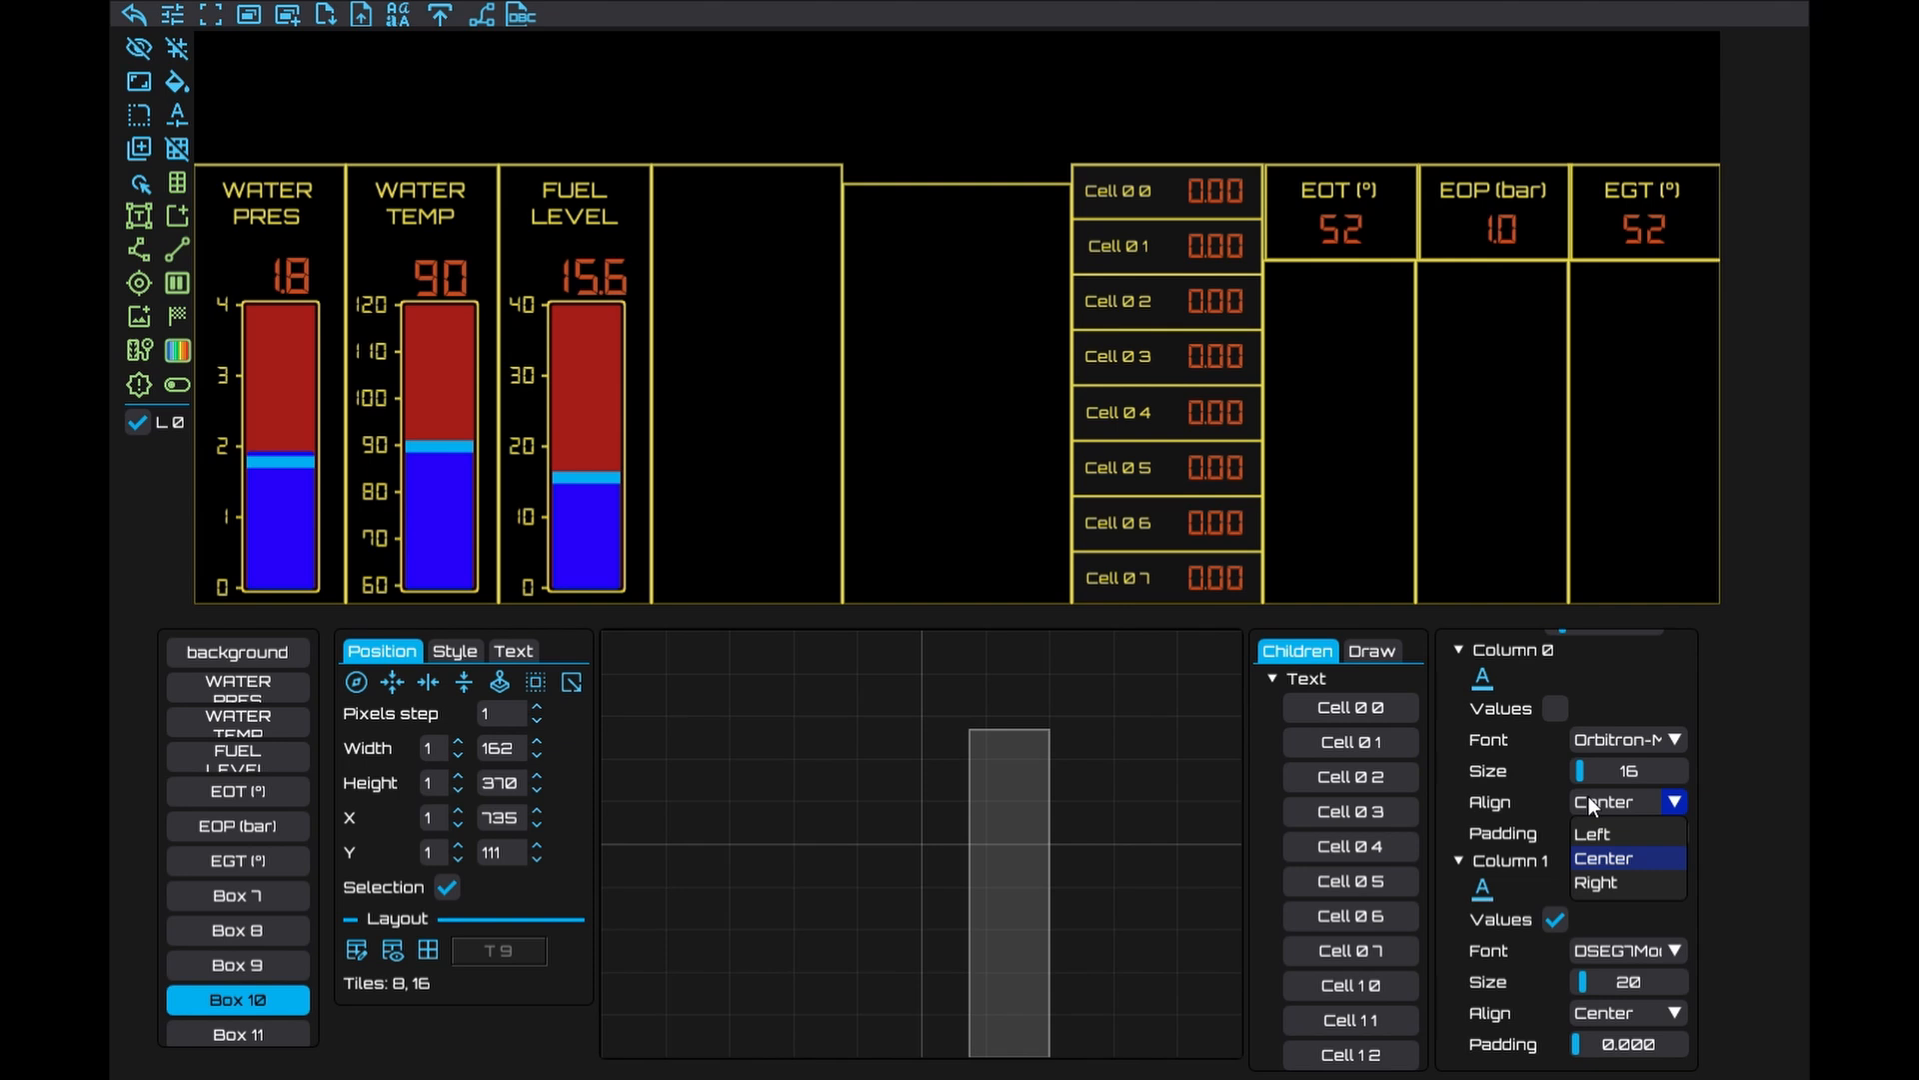
left_click(1634, 834)
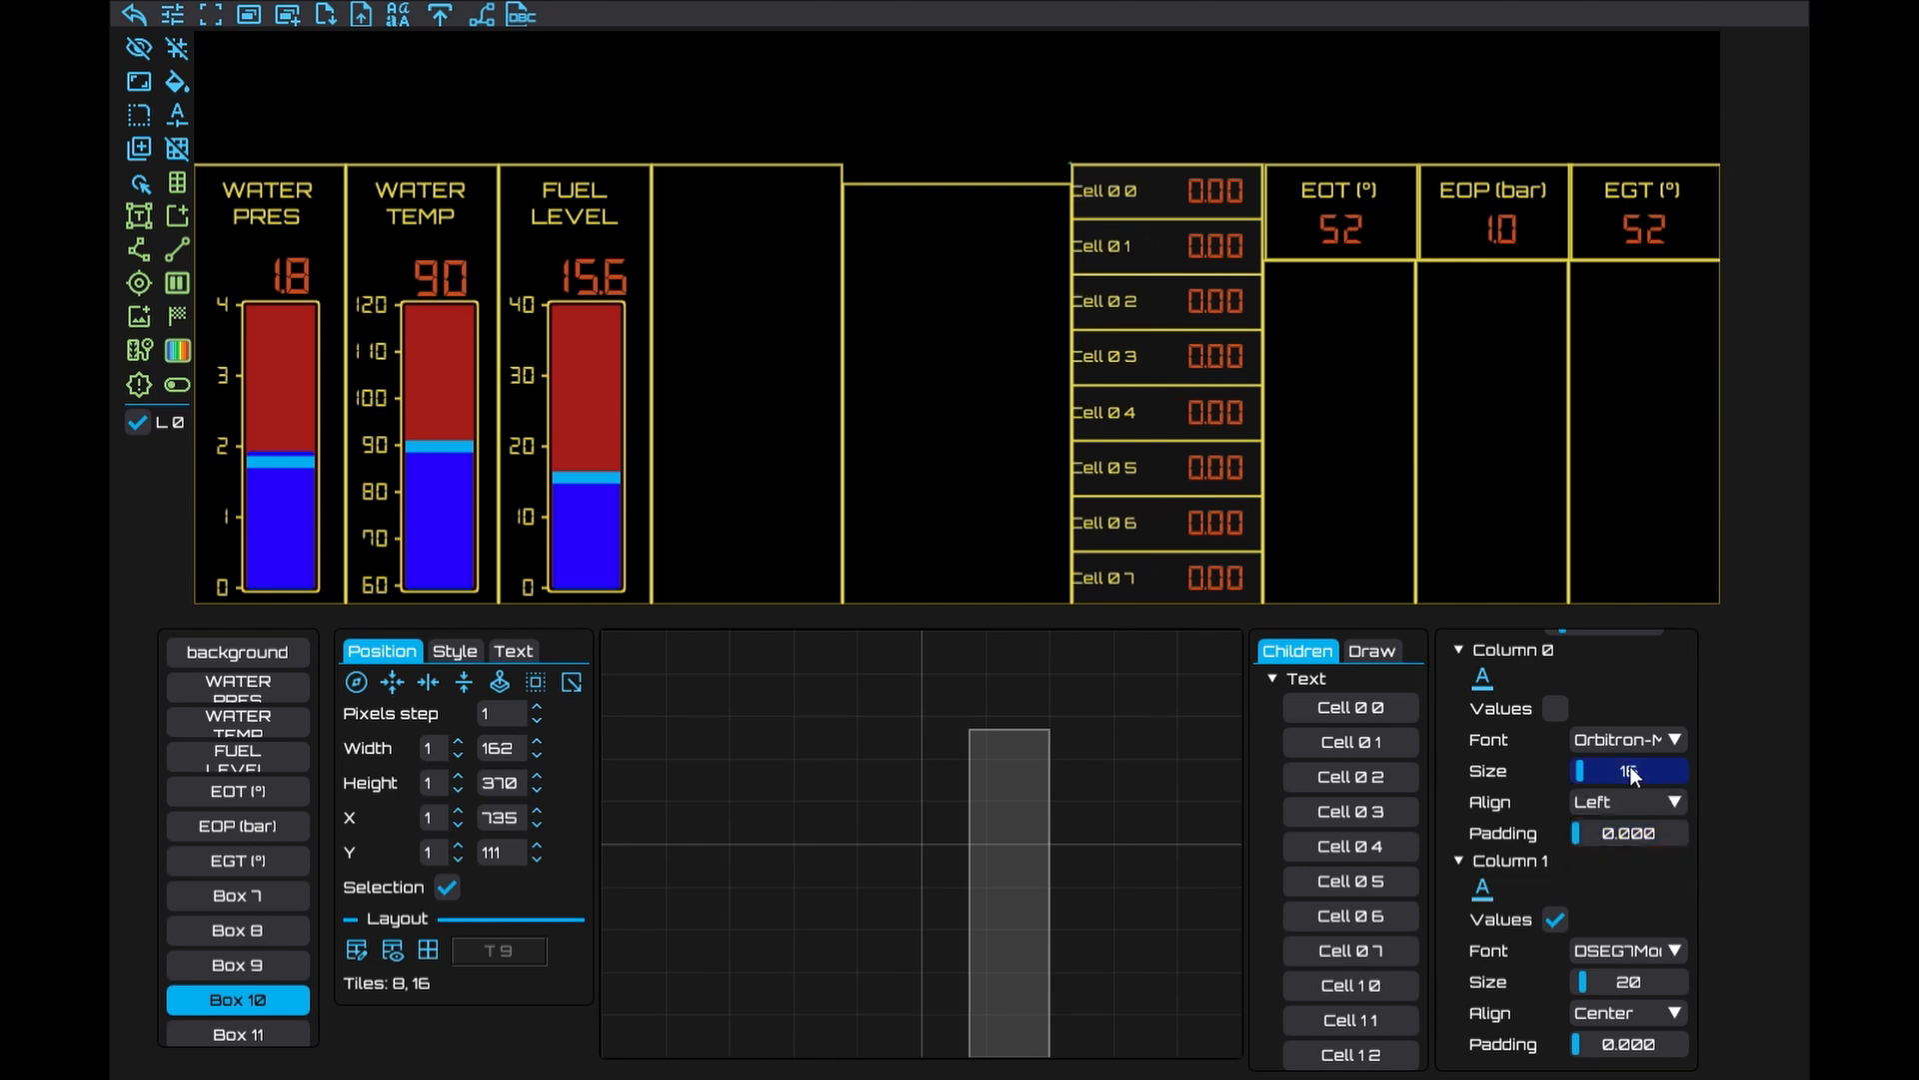
left_click_drag(1567, 834, 1591, 837)
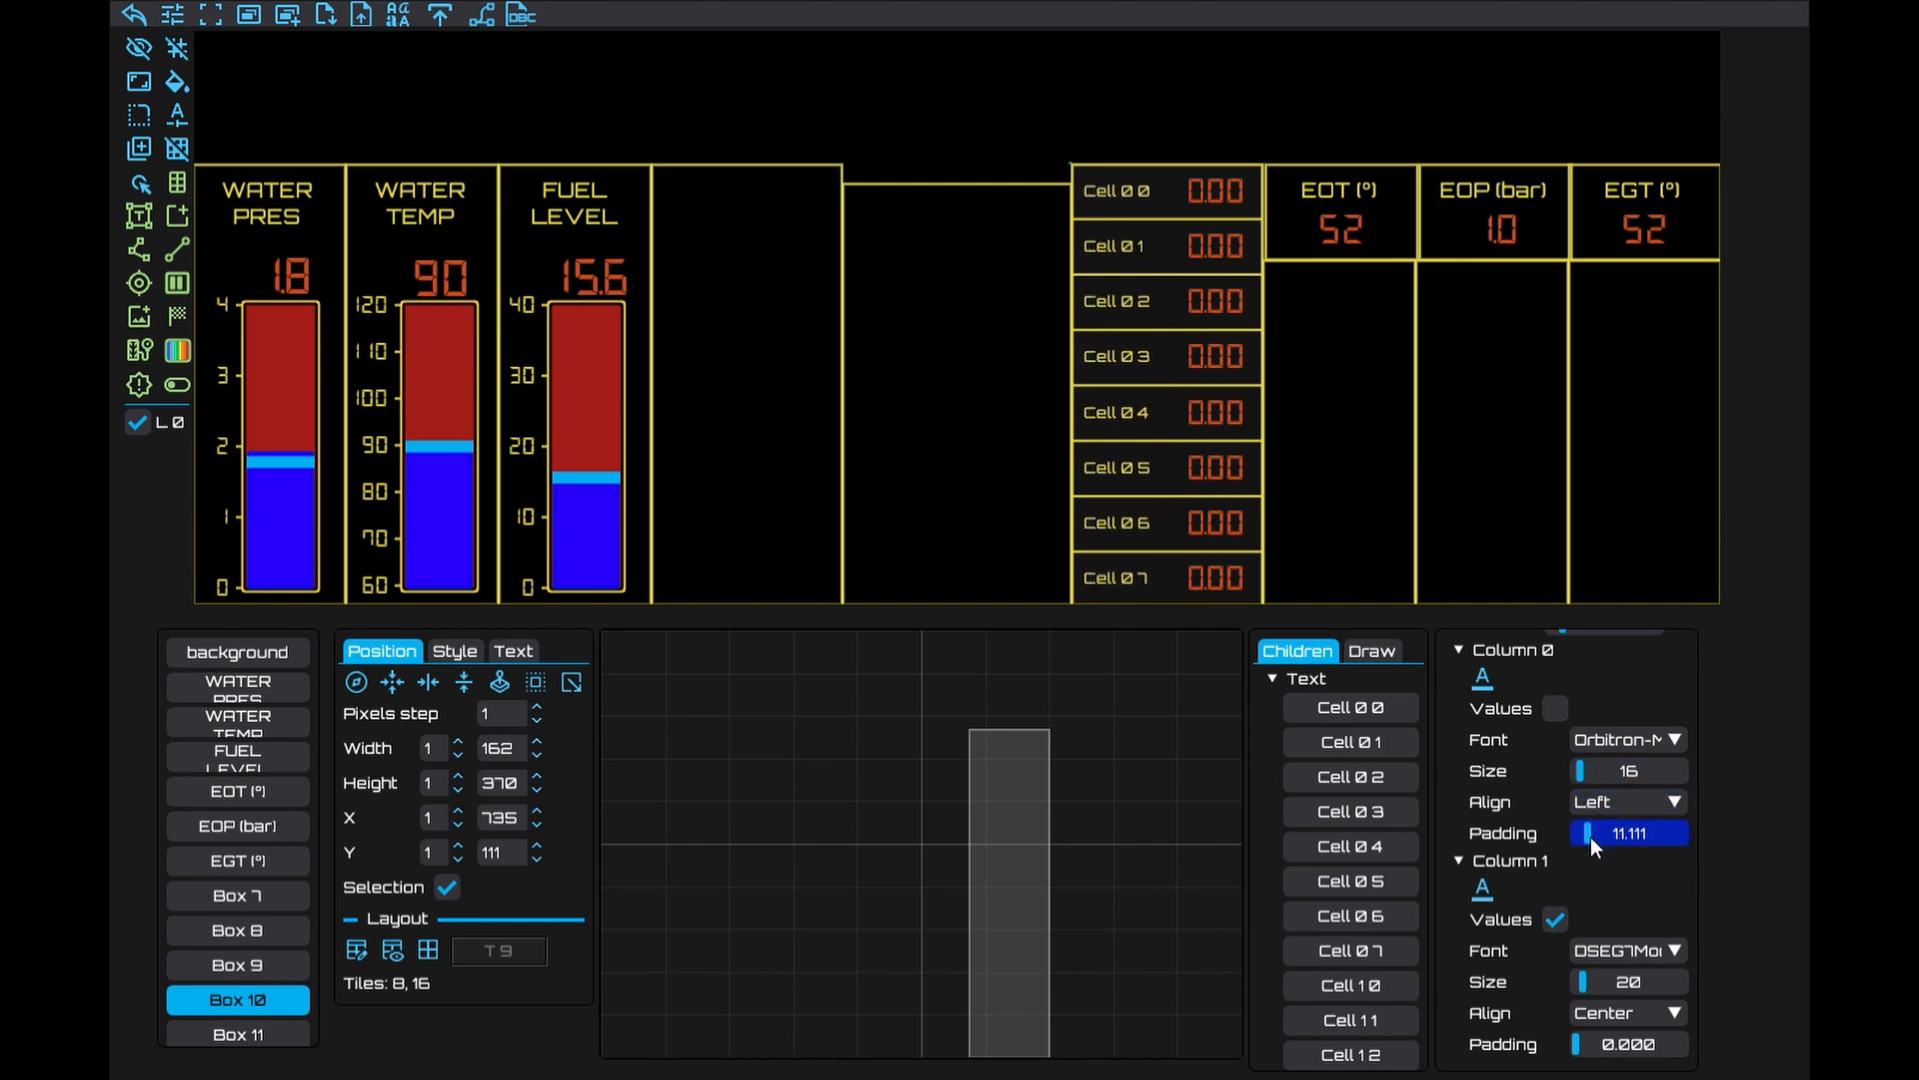
left_click(1605, 1010)
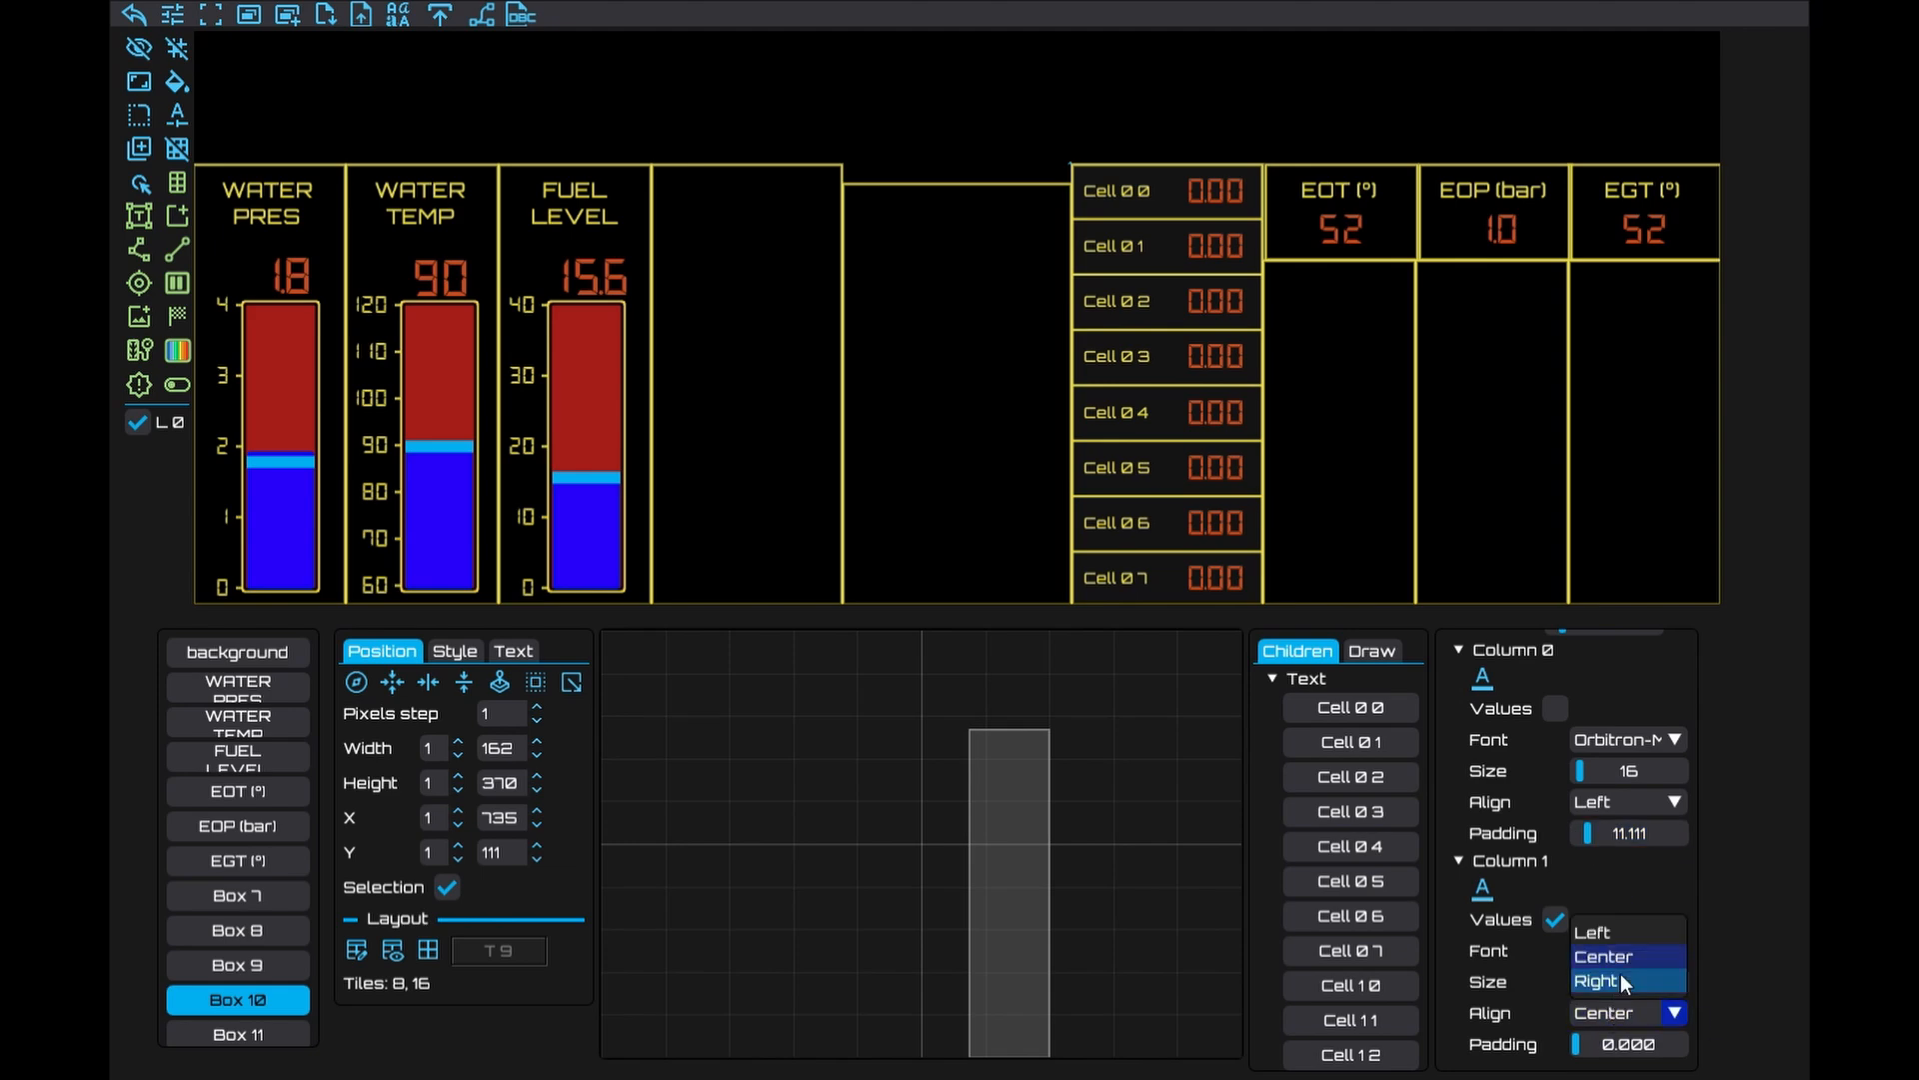
left_click(1621, 979)
left_click_drag(1578, 1044, 1594, 1050)
Label the table's first row REV LIMIT, split over two lines
left_click(1109, 196)
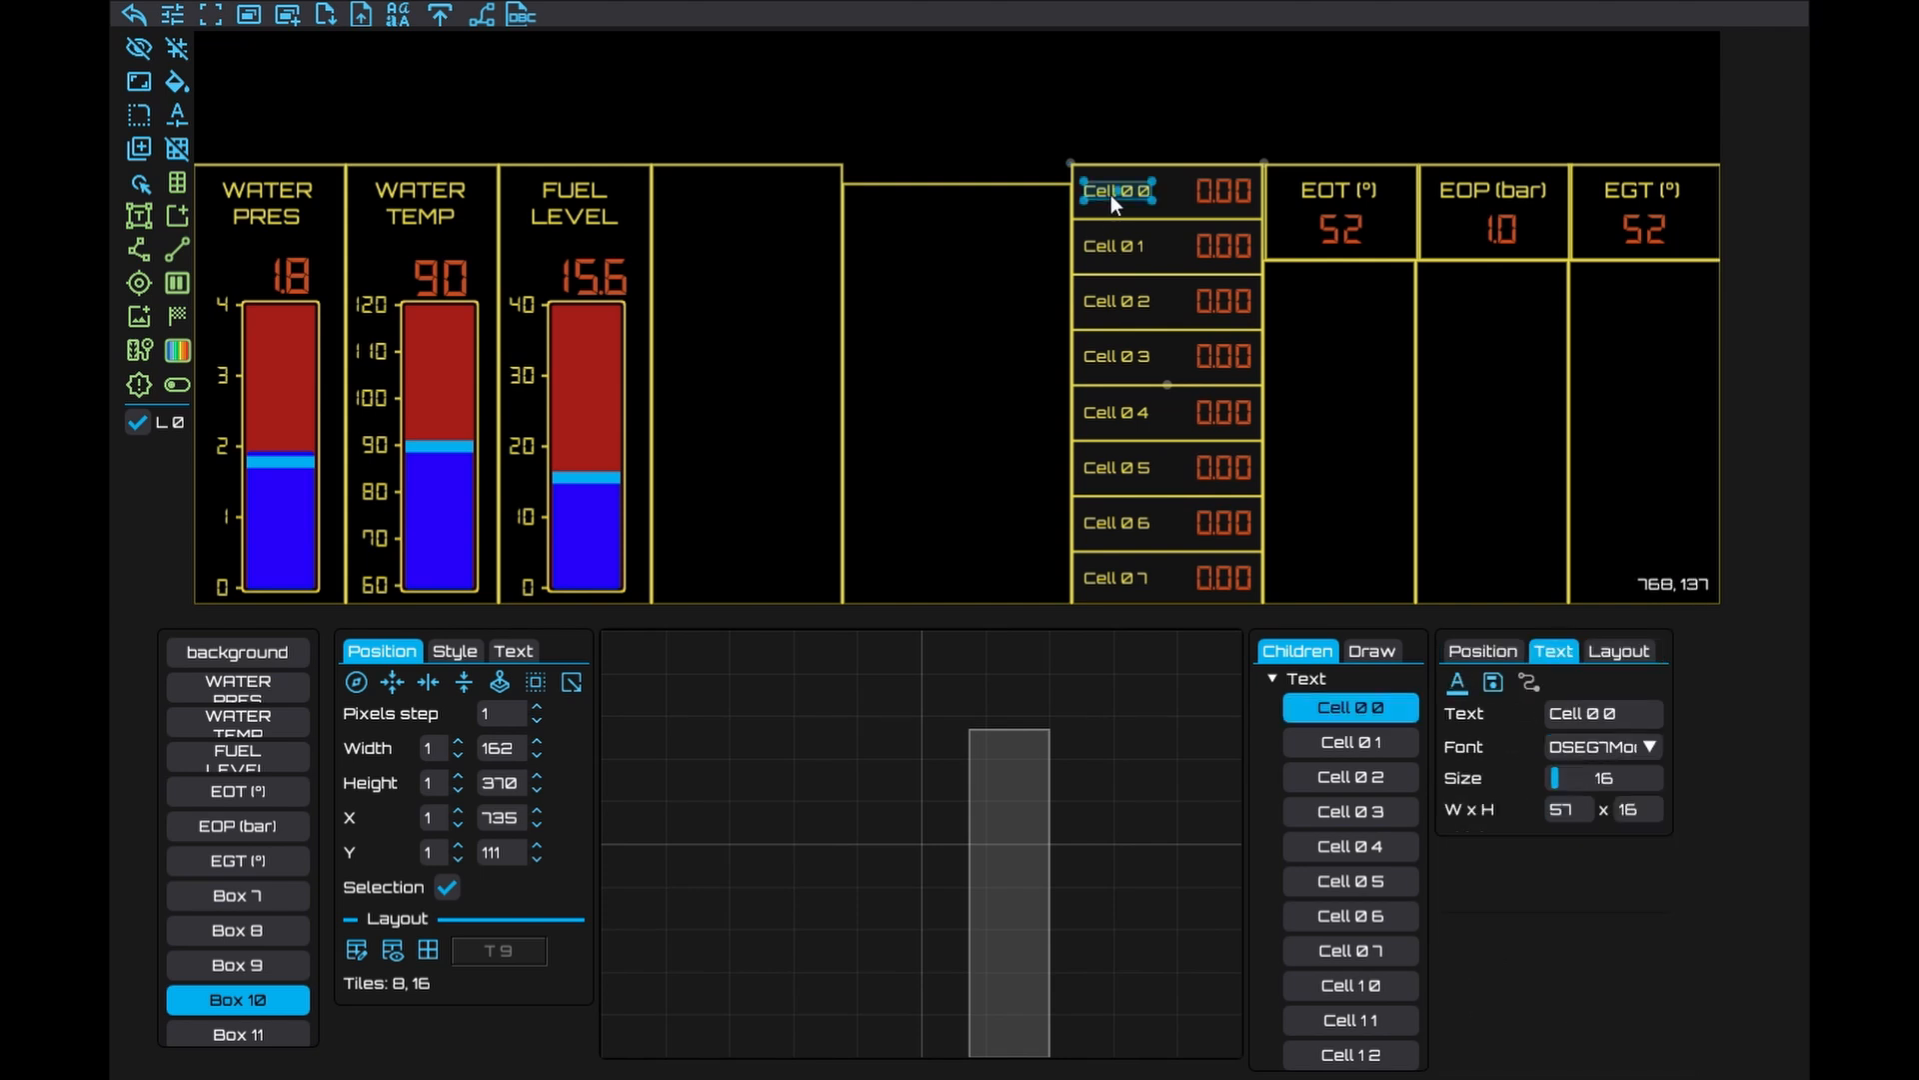
left_click_drag(1631, 715, 1441, 708)
type("REV")
key("Return")
type("LIMIT")
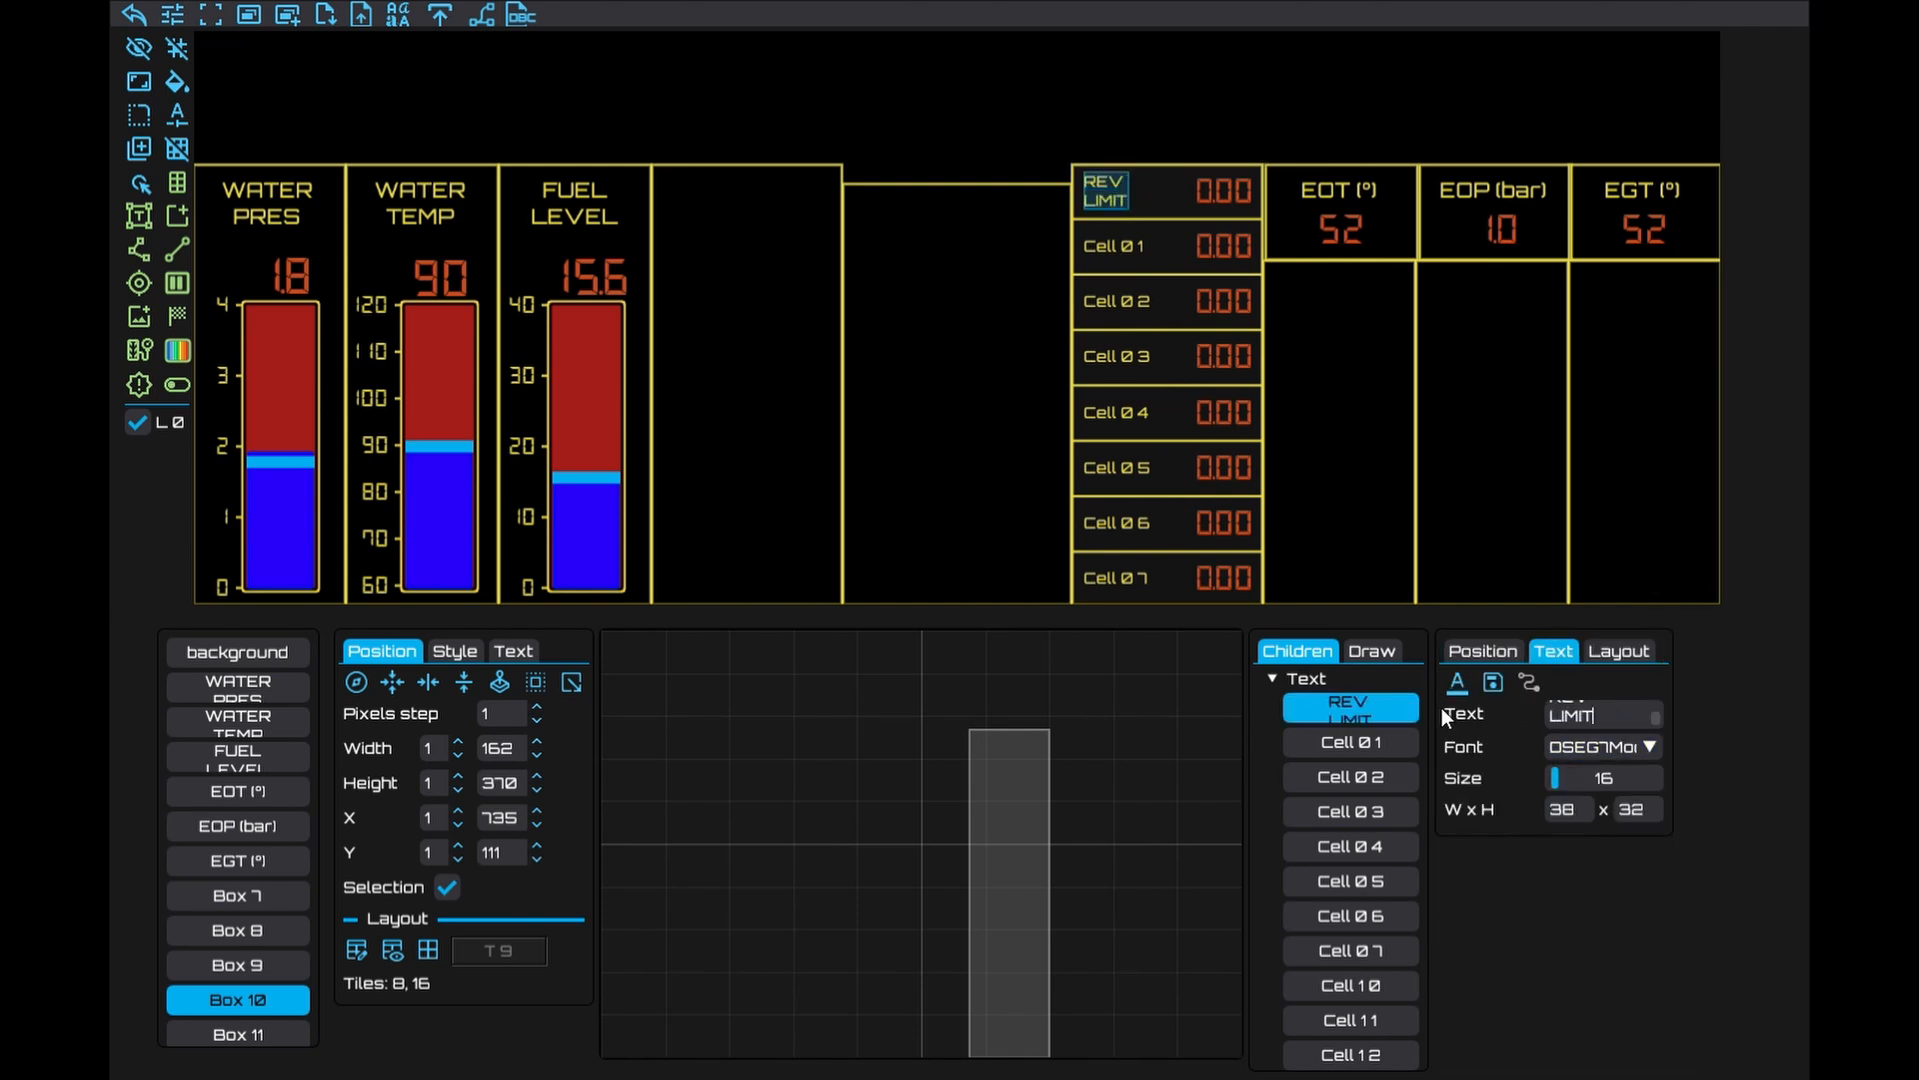
Label the table's second row ACT (°C)
left_click(1114, 246)
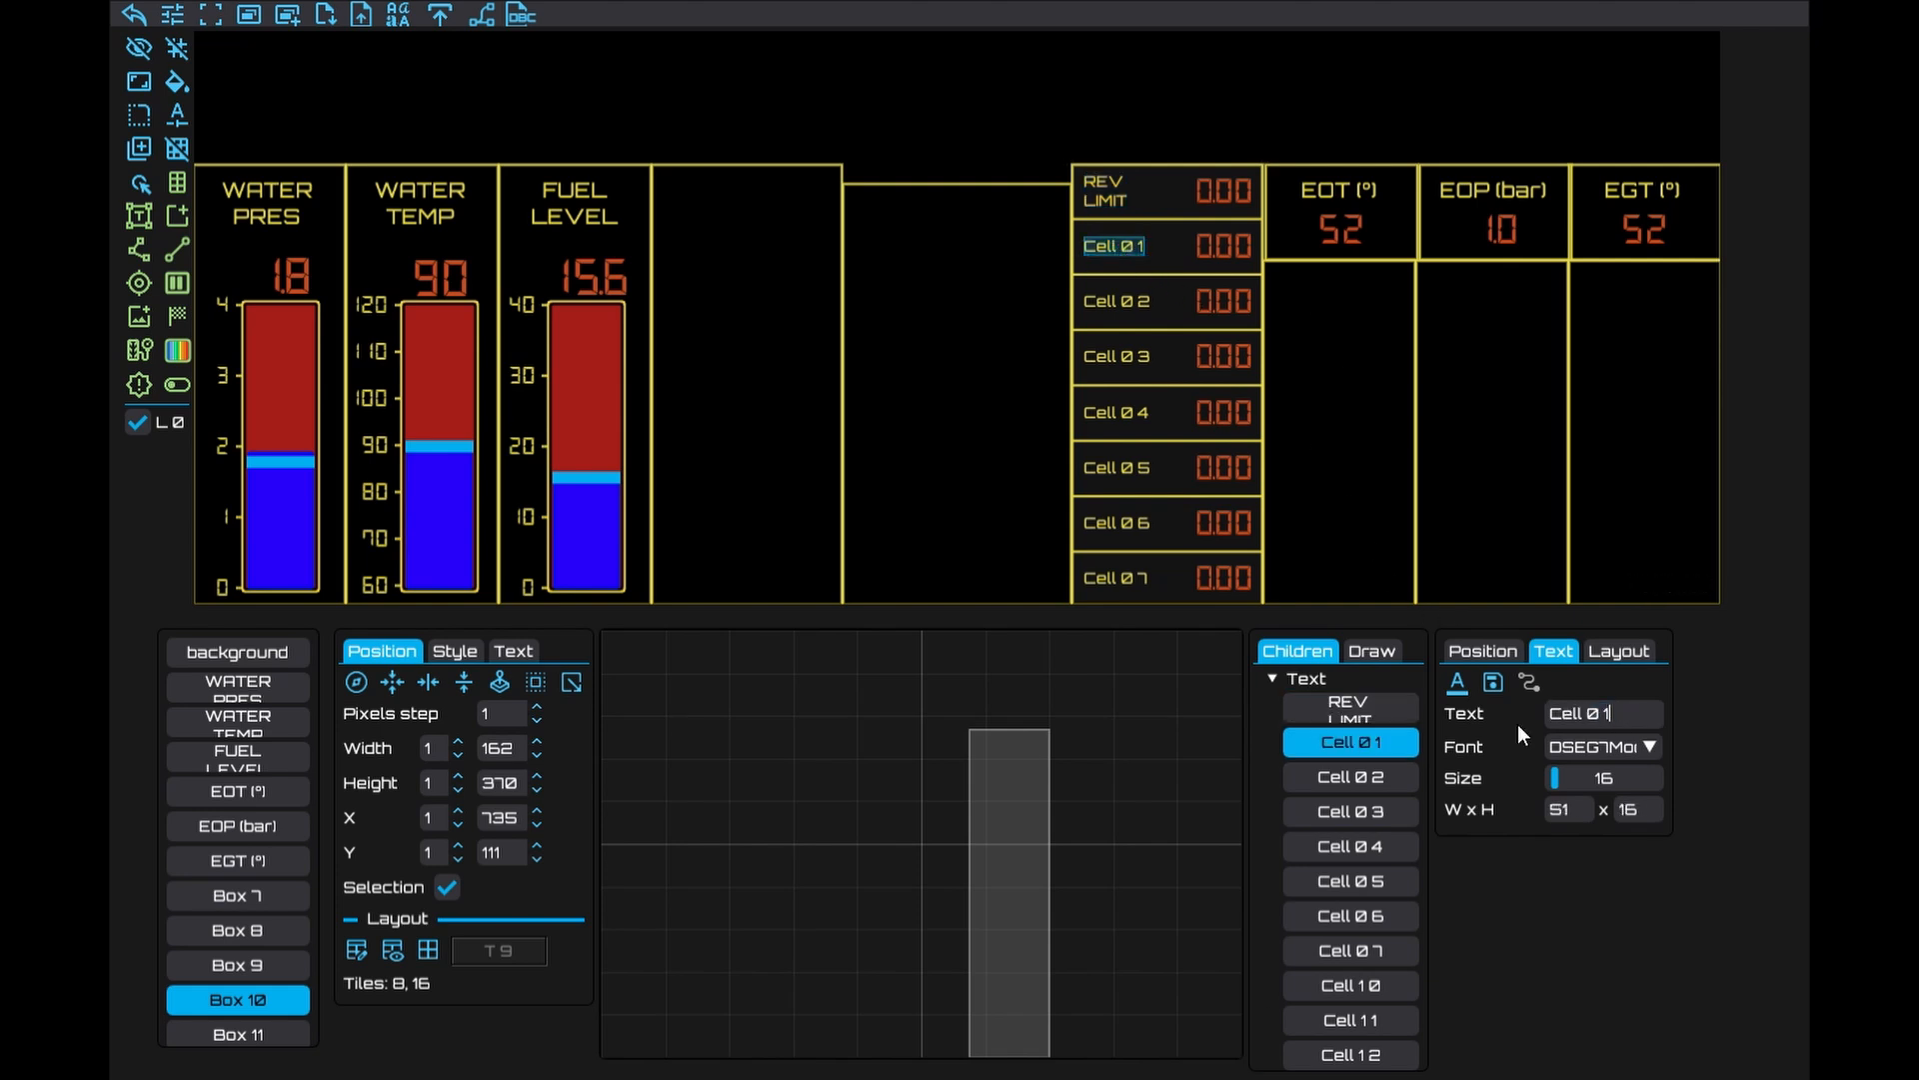
left_click_drag(1626, 714, 1486, 705)
type("AC")
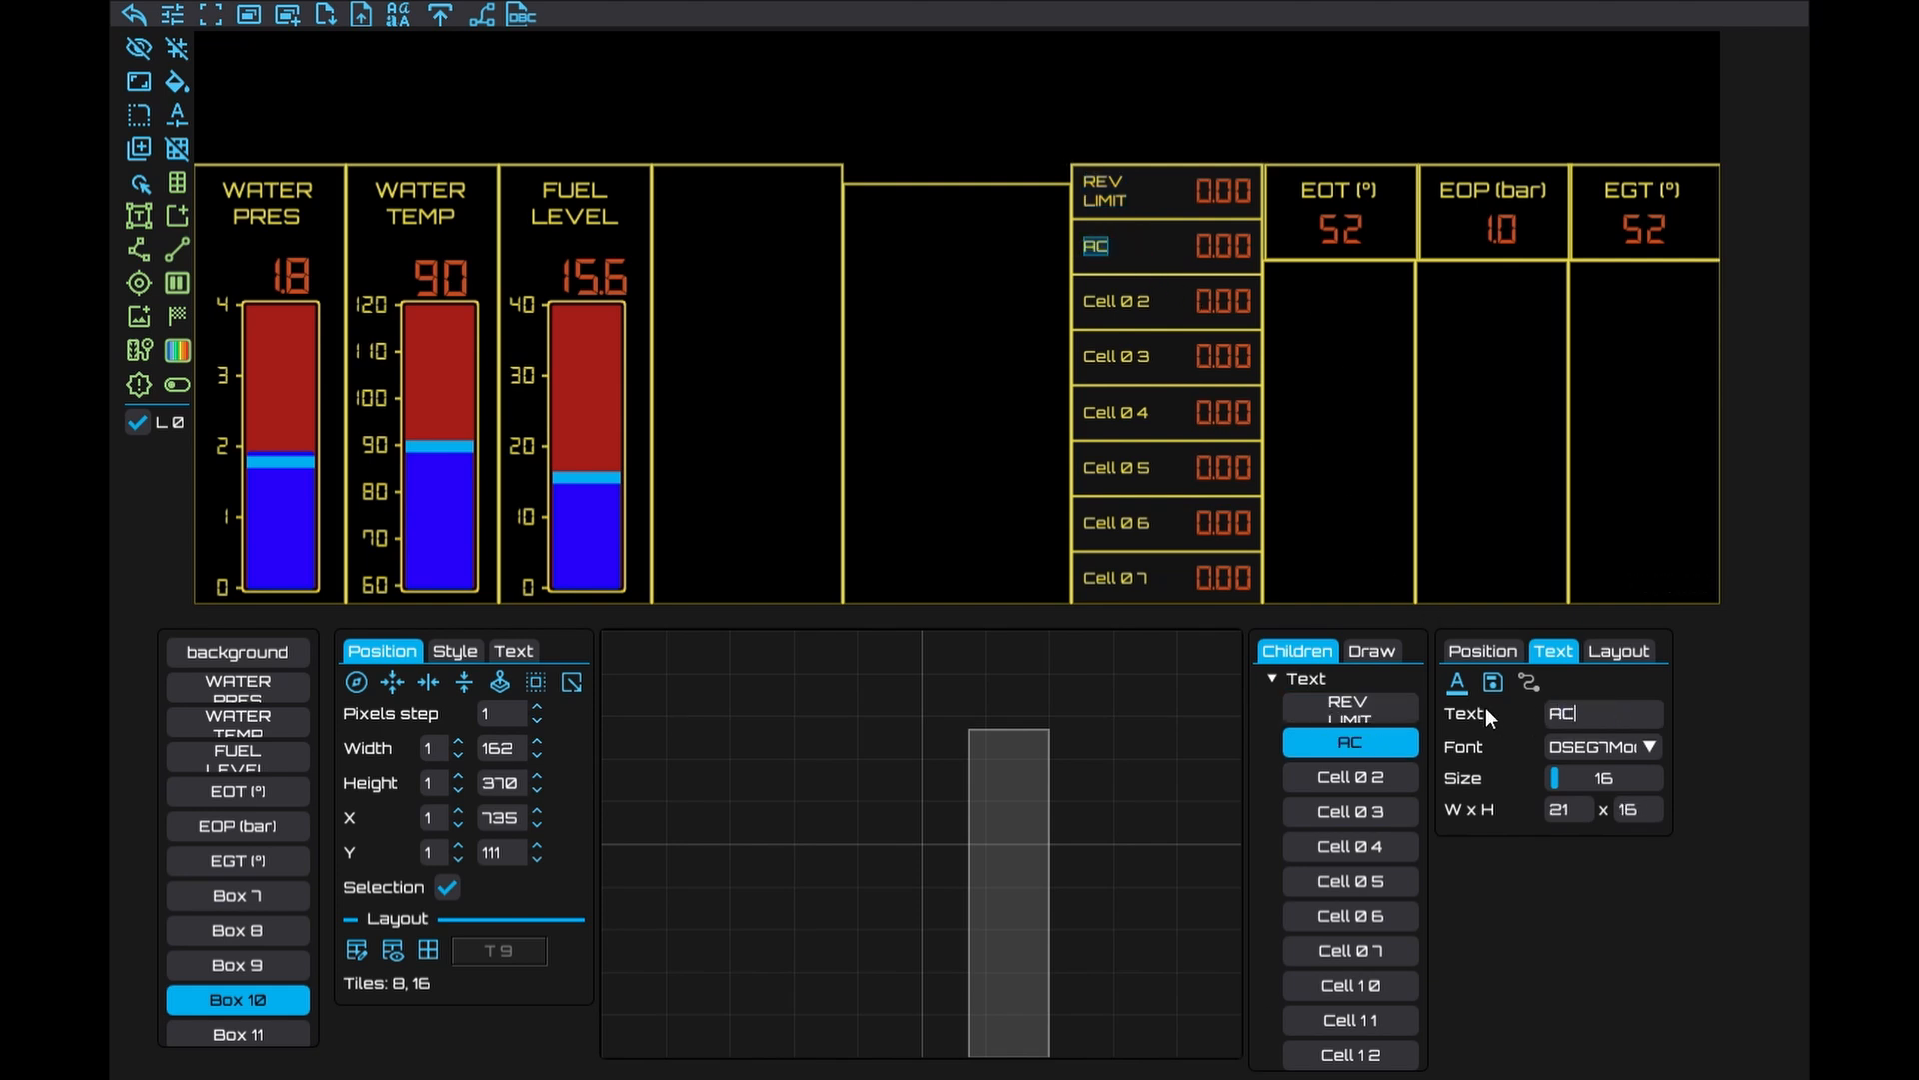
type("T (°C")
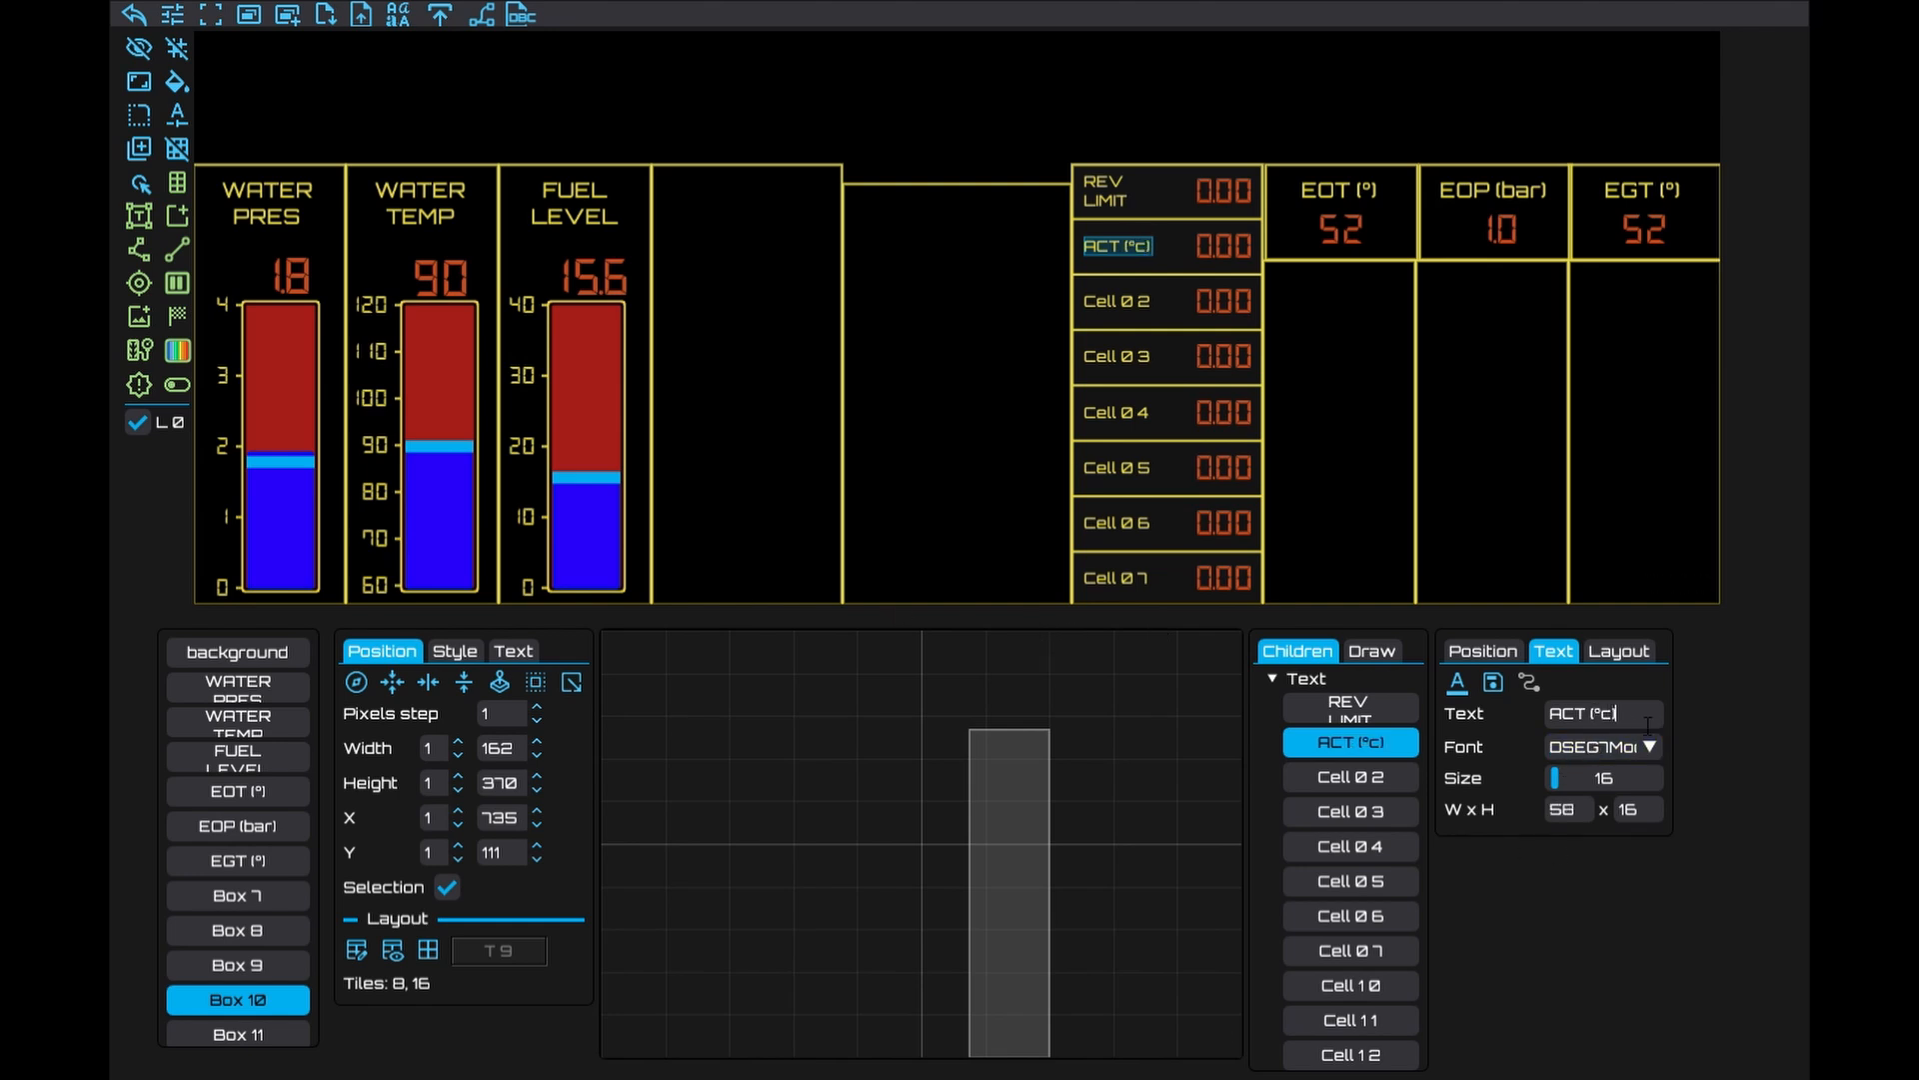
type(")")
Label the table's third row CAL and its fourth row NOT BOOST?, the latter split over two lines
left_click(1100, 295)
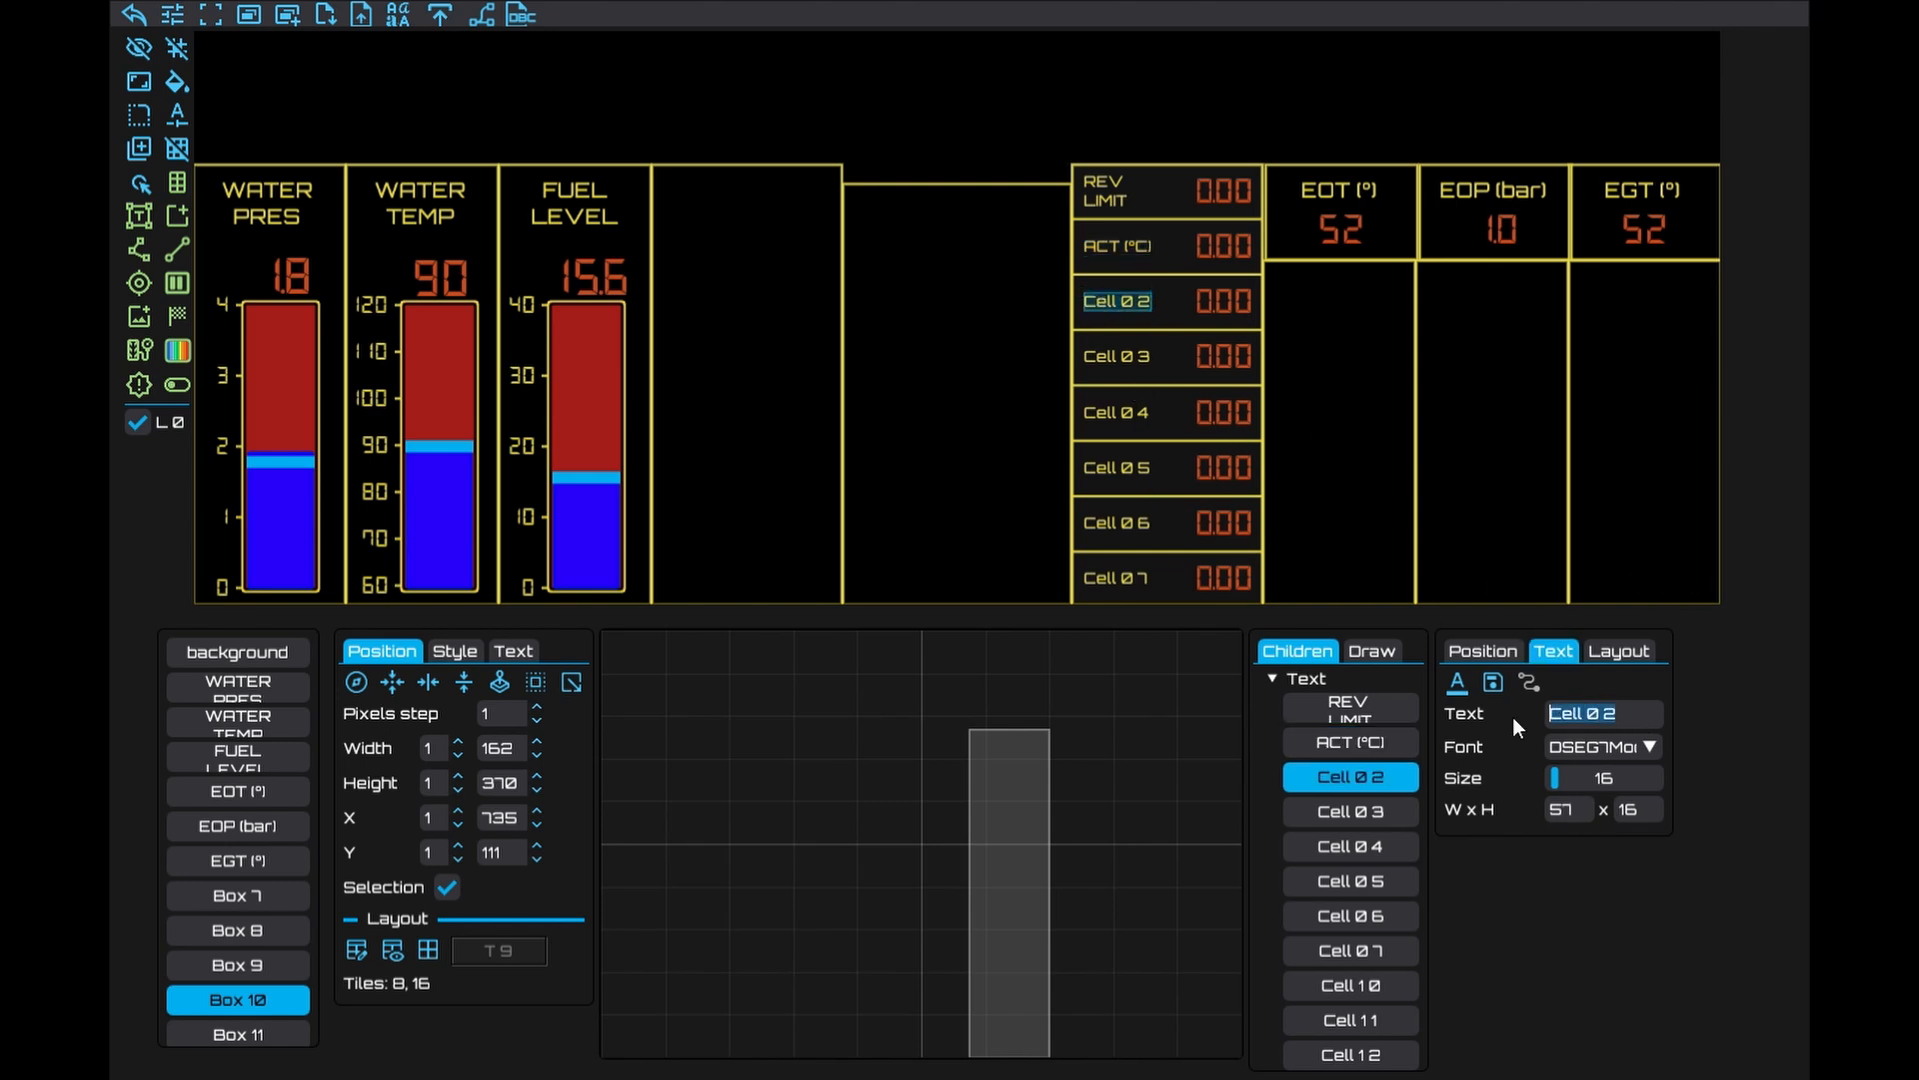
type("CAL")
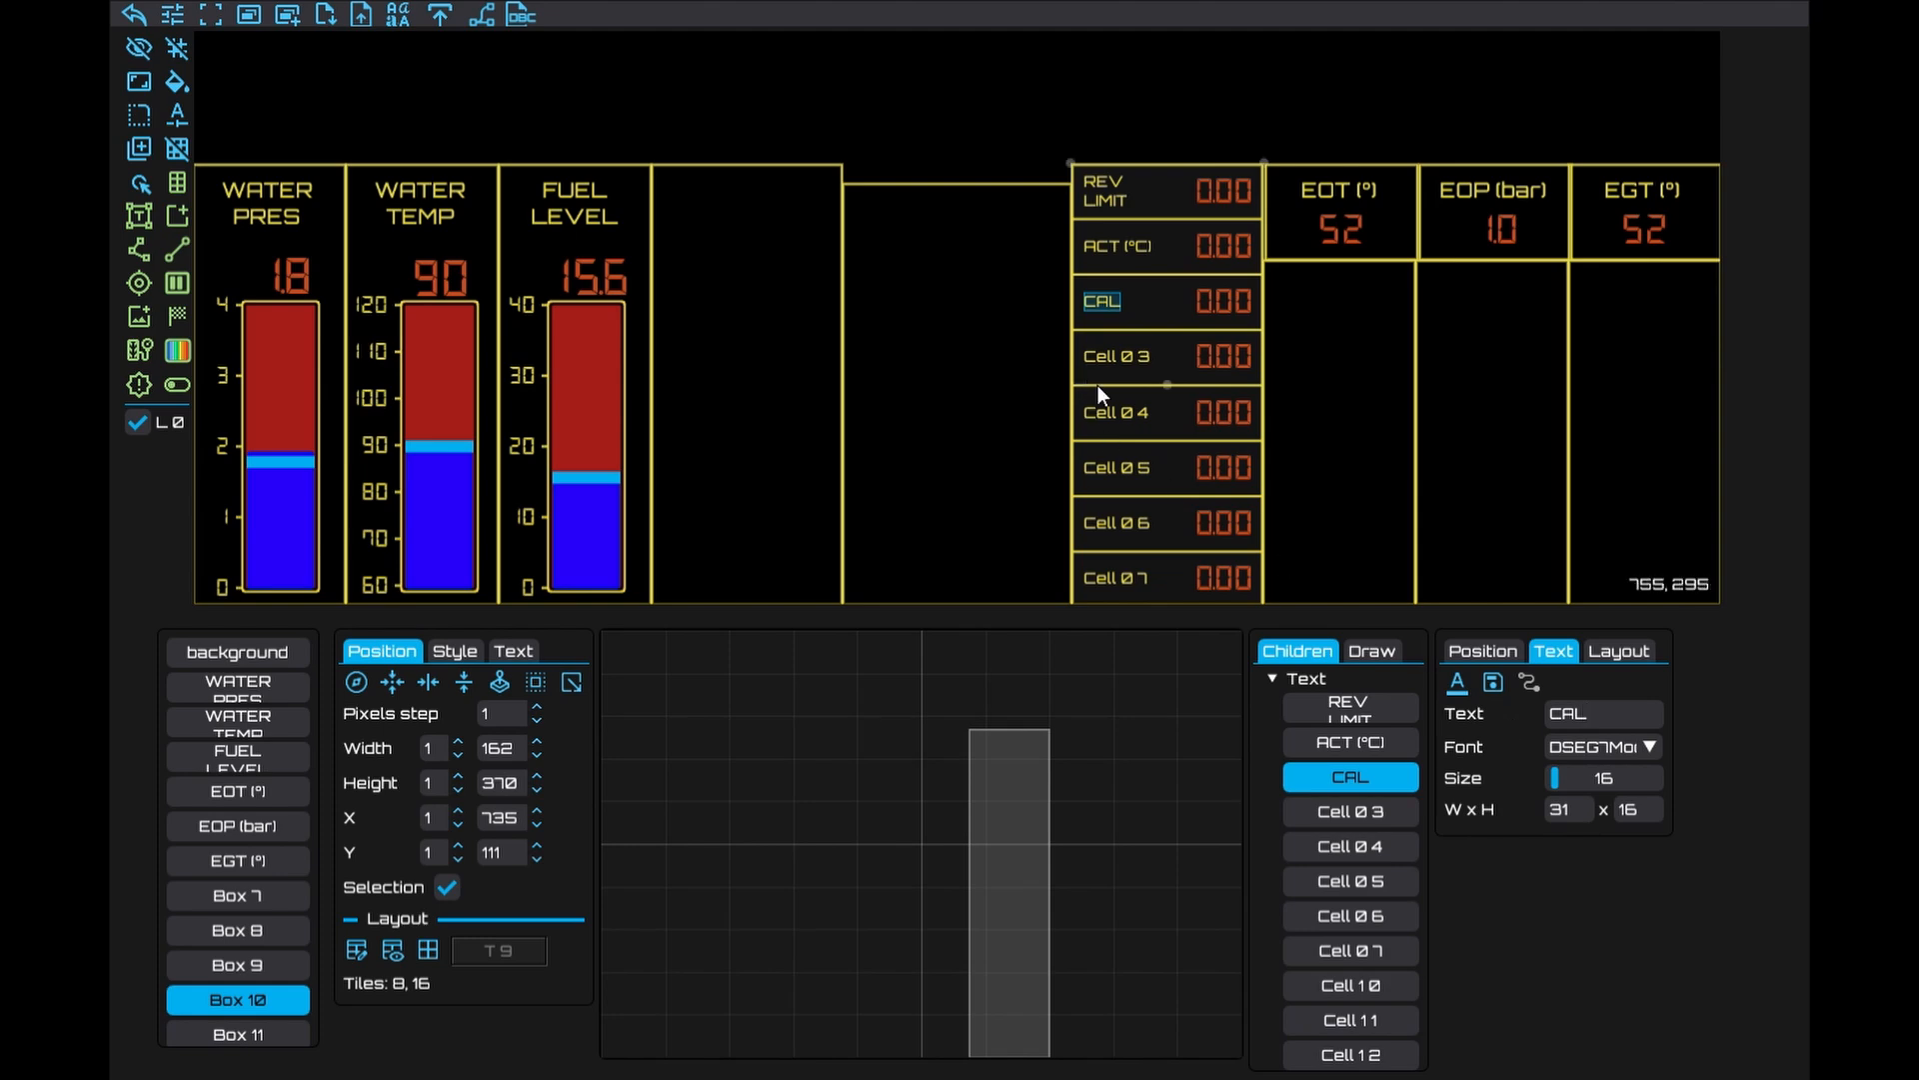
left_click(1121, 358)
left_click(1454, 720)
type("NOT")
key("Return")
type("BOOST?")
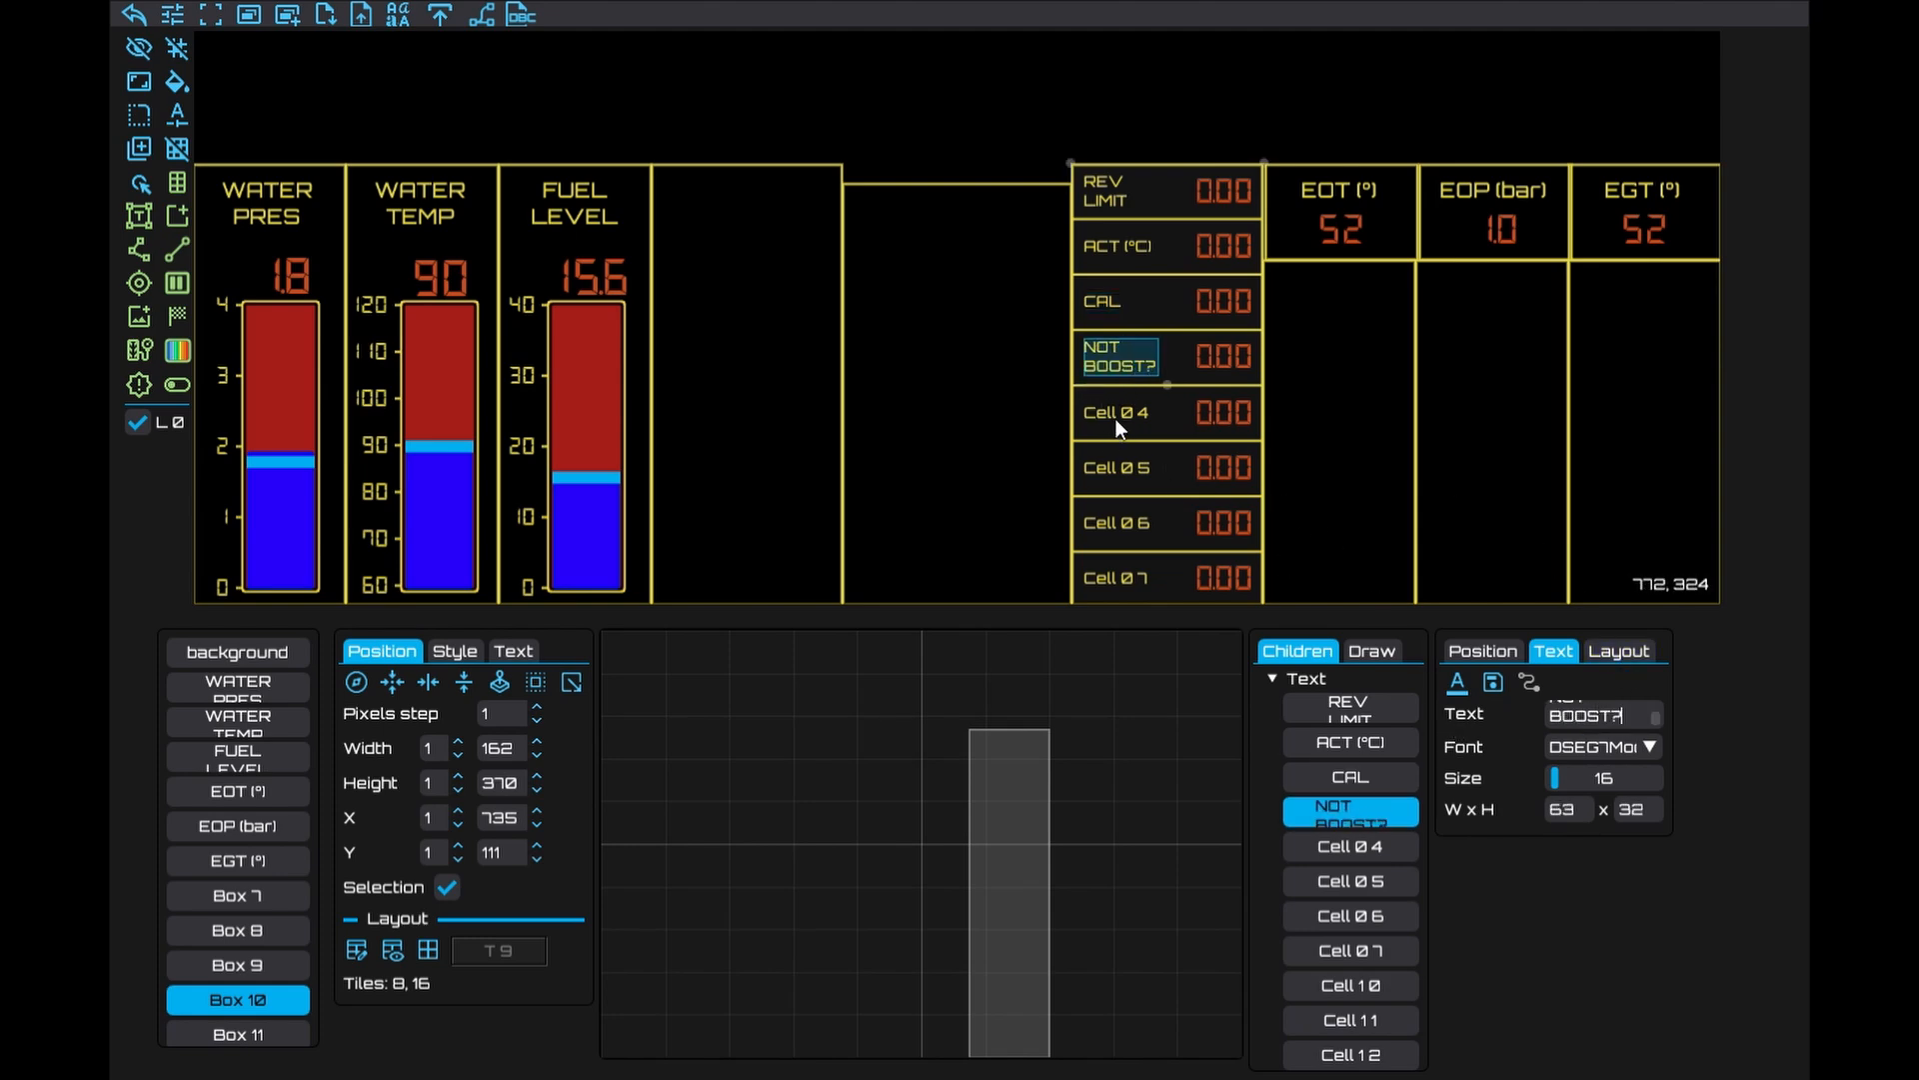
Label the table's fifth row TURBO (KRPM), with the unit on a second line
left_click(1115, 418)
left_click(1566, 656)
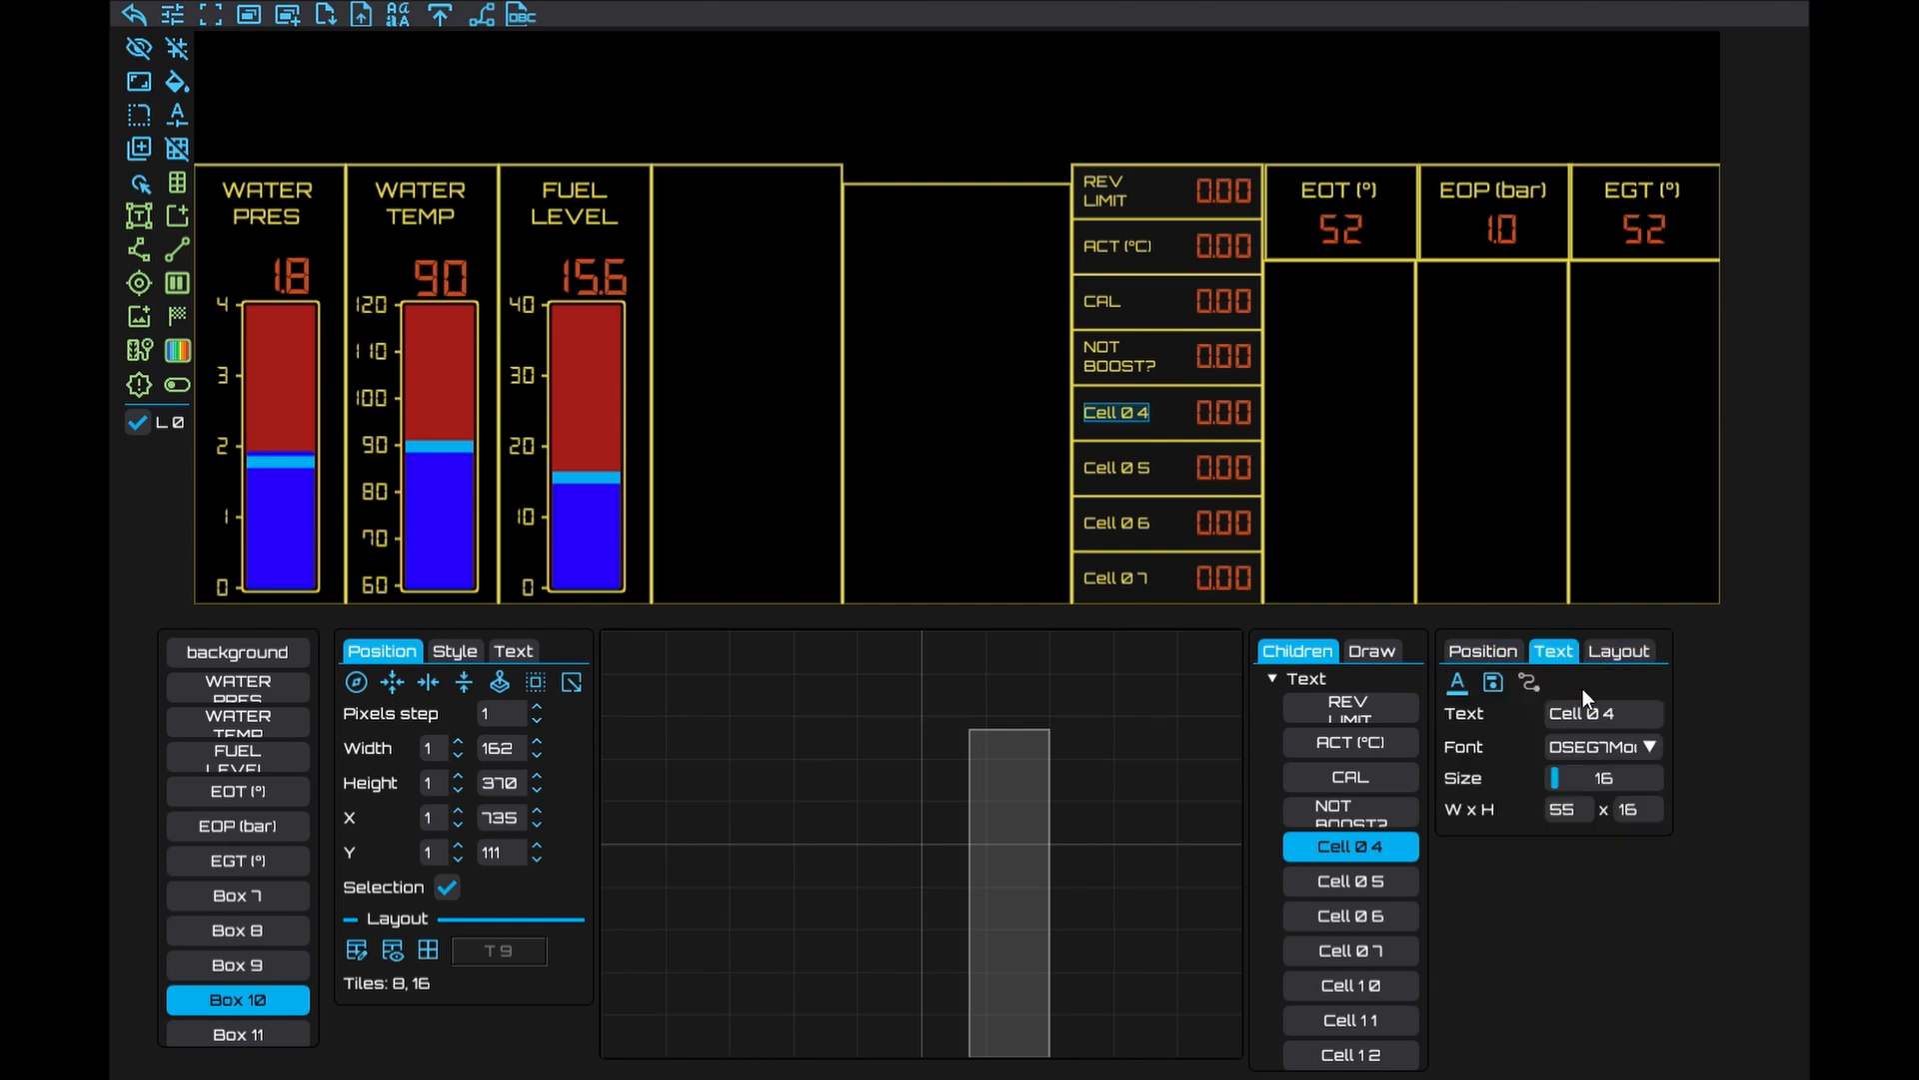
double_click(1584, 728)
type("TURBO")
key("Return")
type("(KRPM)")
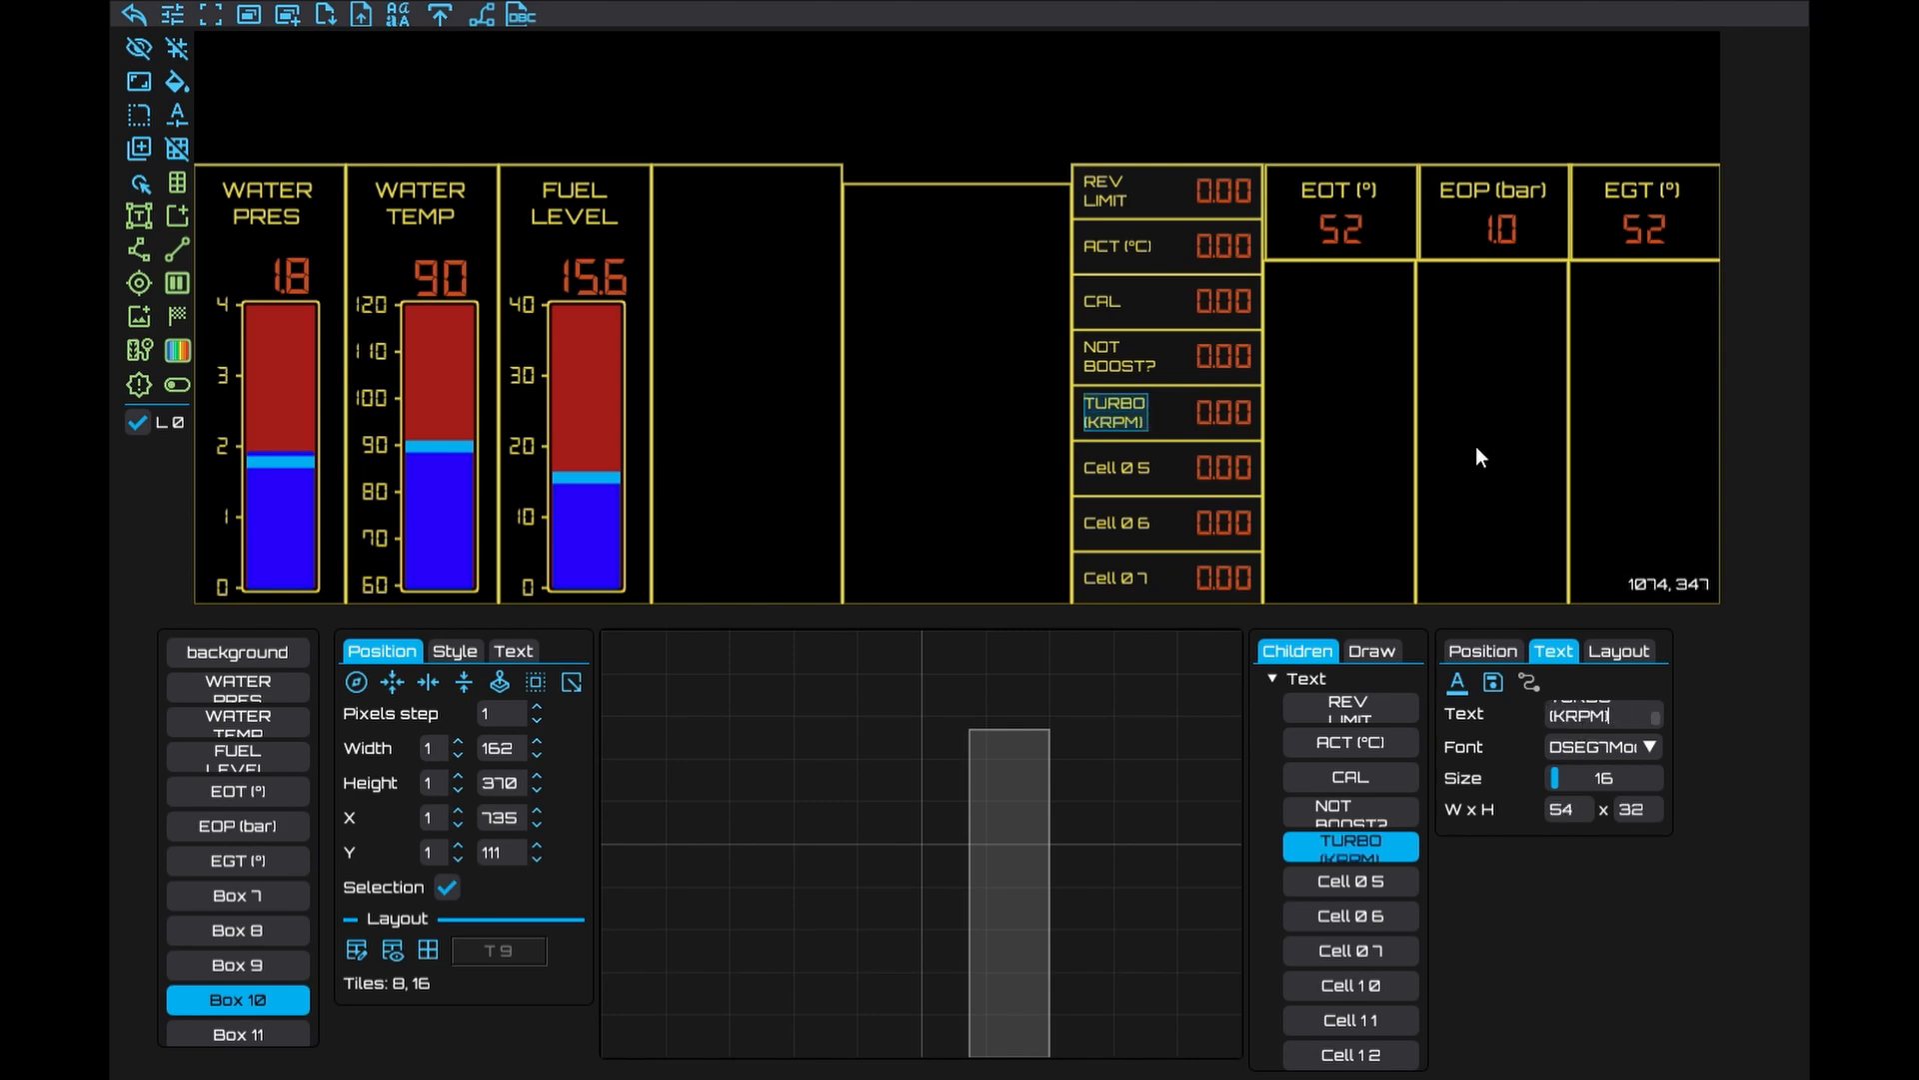
Label the table's sixth row LAMBDA and its seventh row D_WG (%)
left_click(1125, 470)
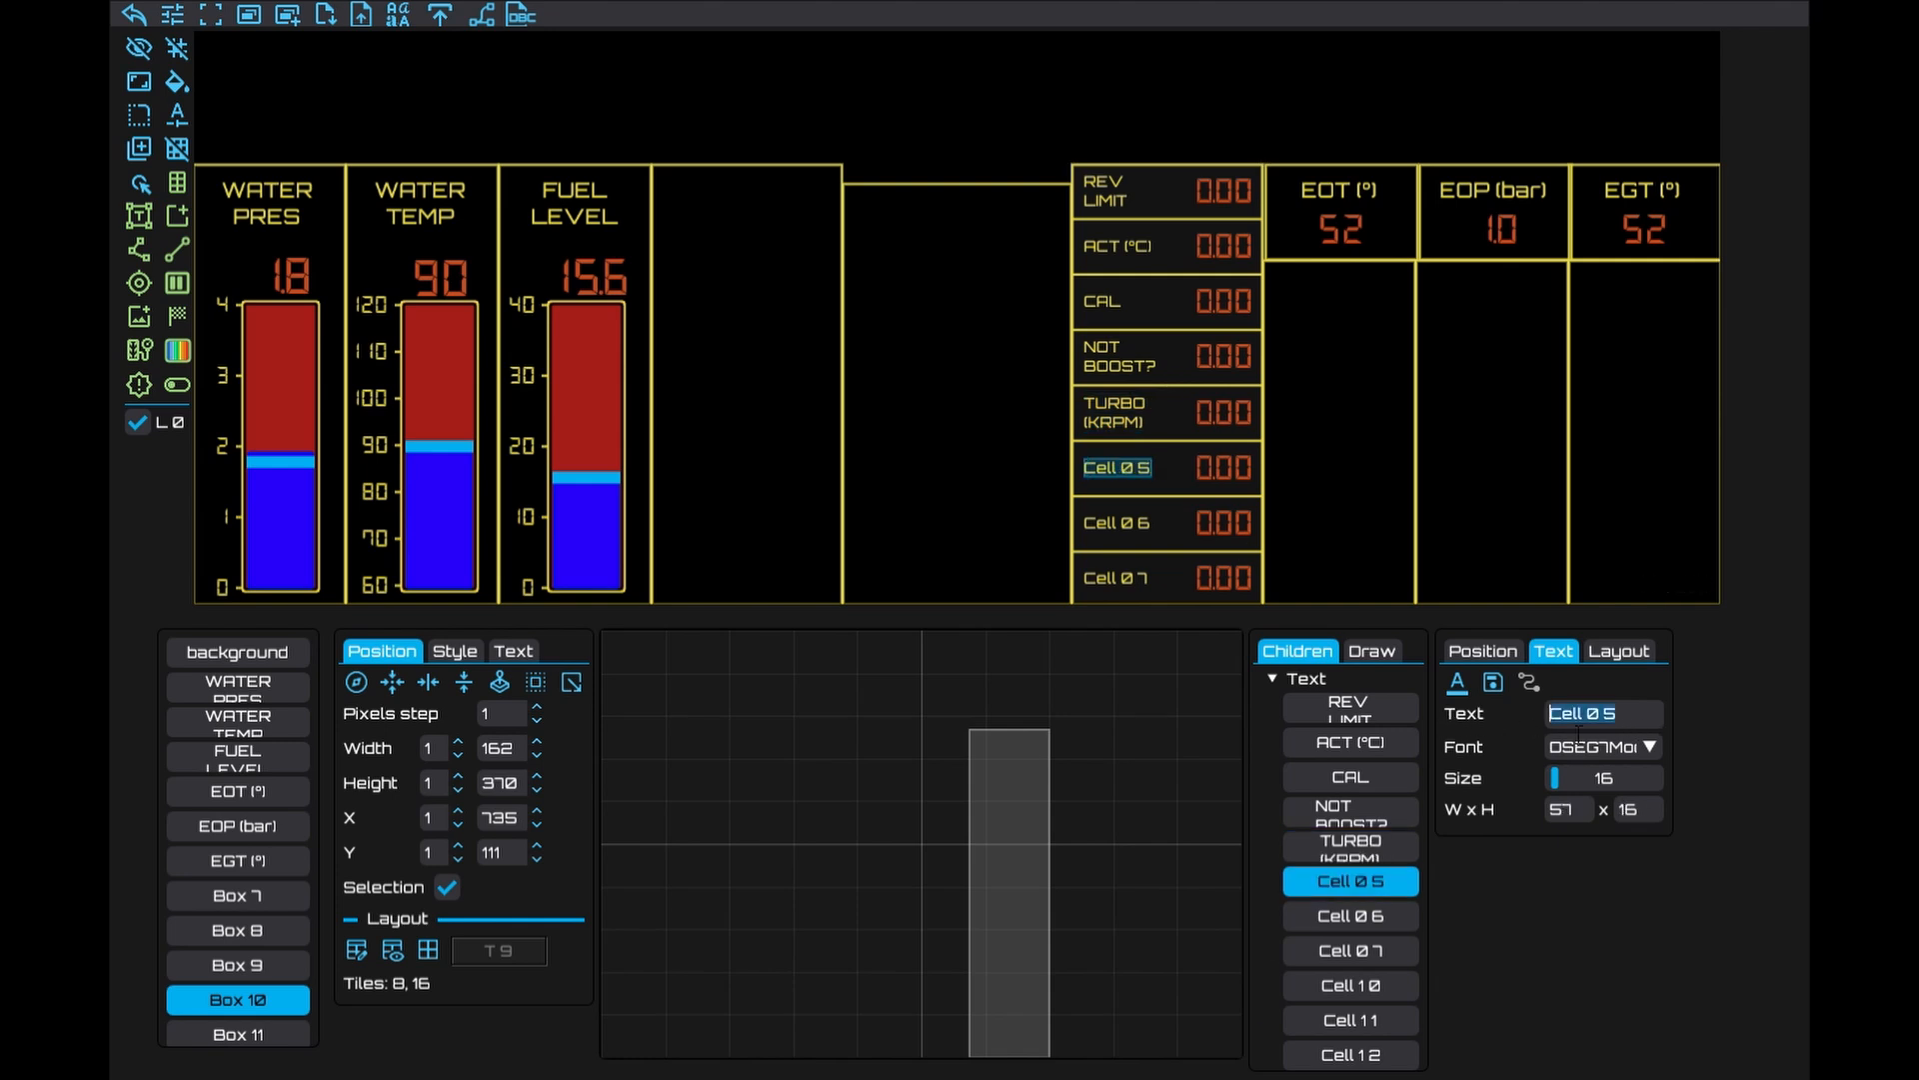
type("LAMBDA")
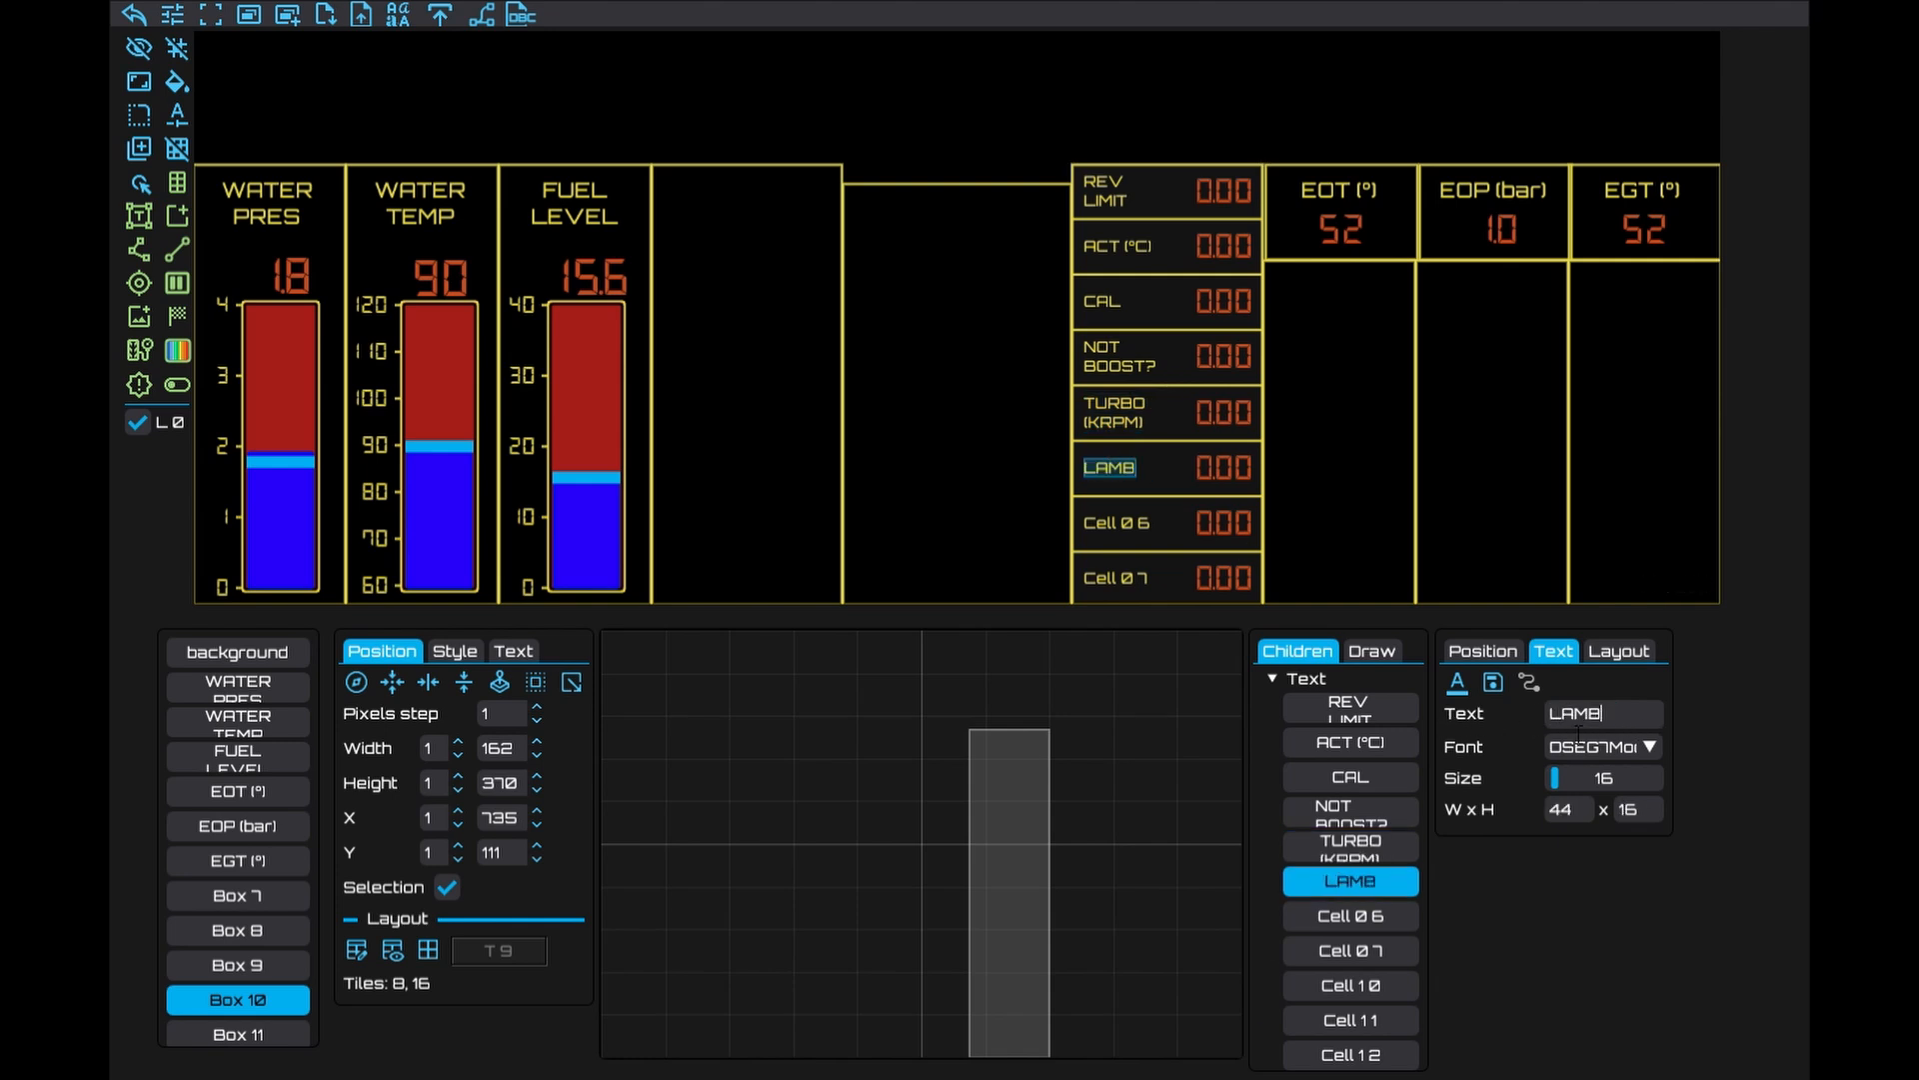
left_click(1100, 520)
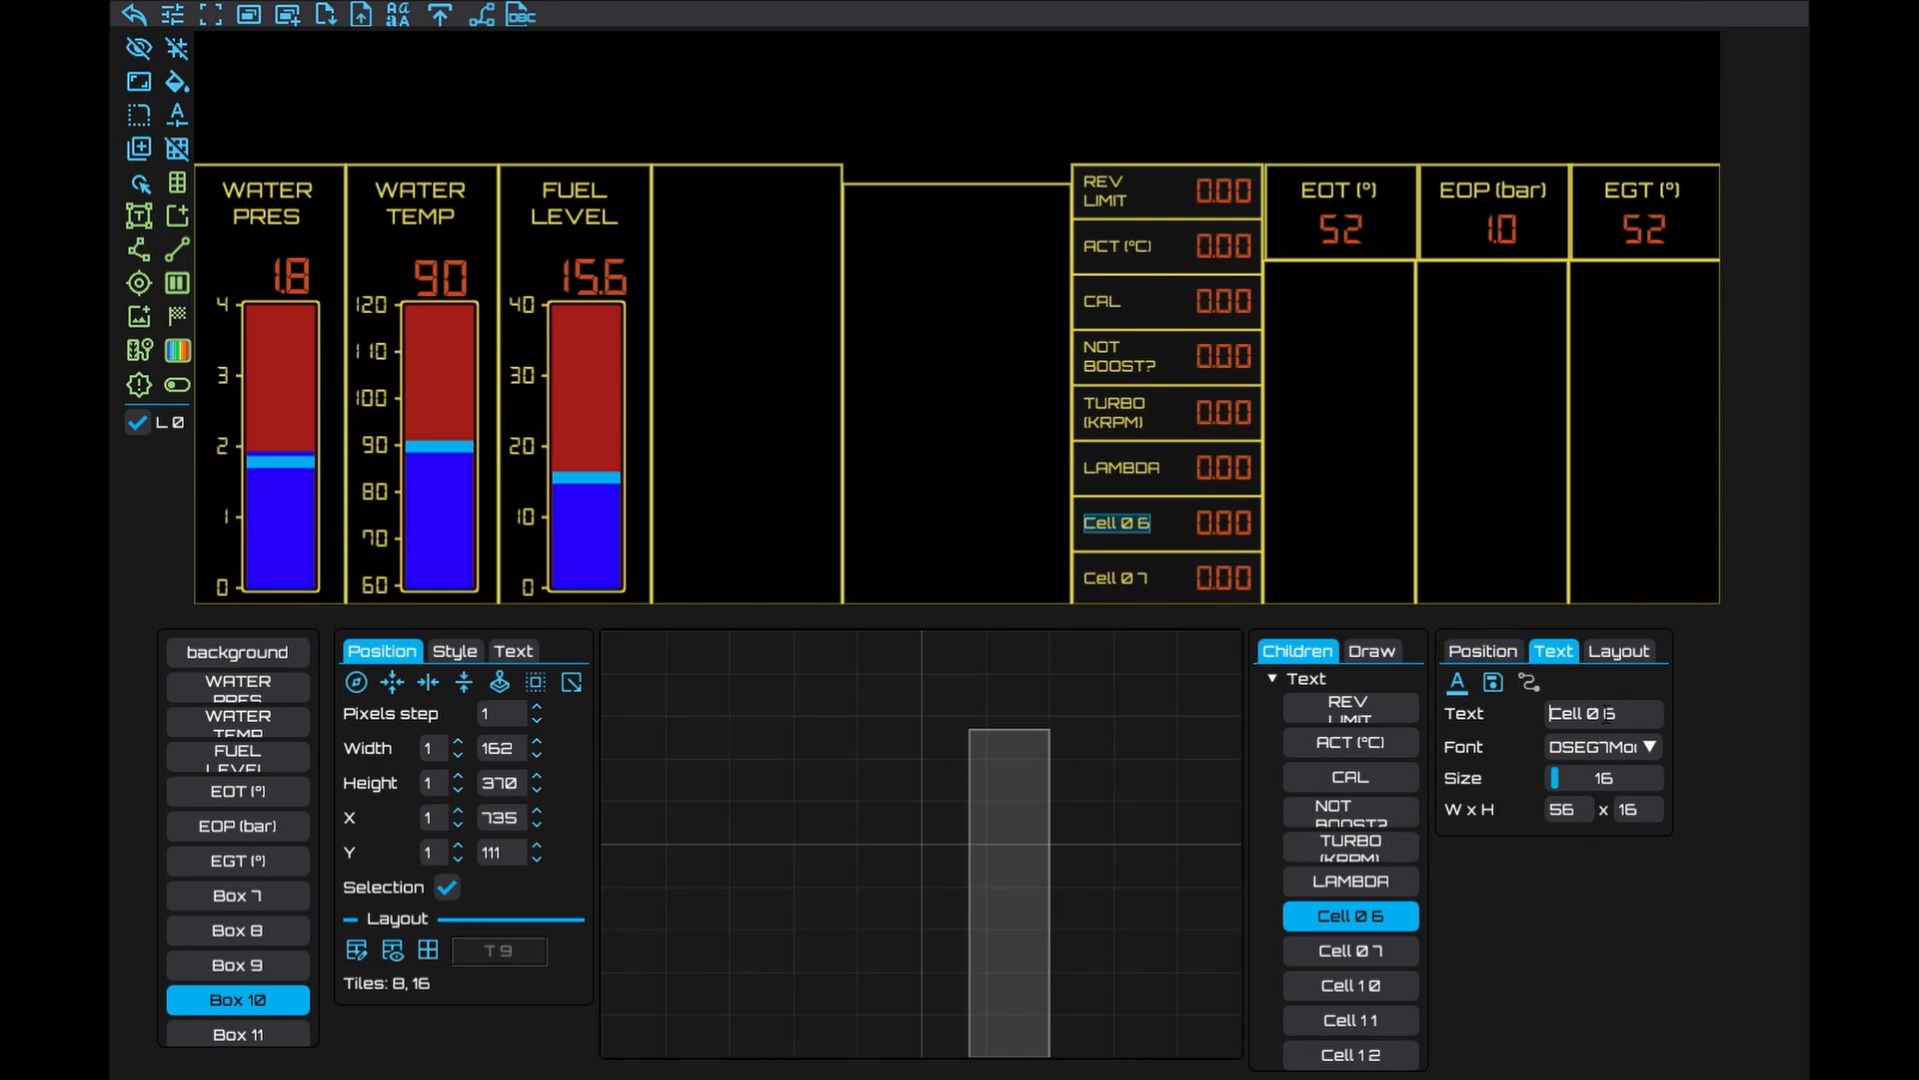
type("D_WG ")
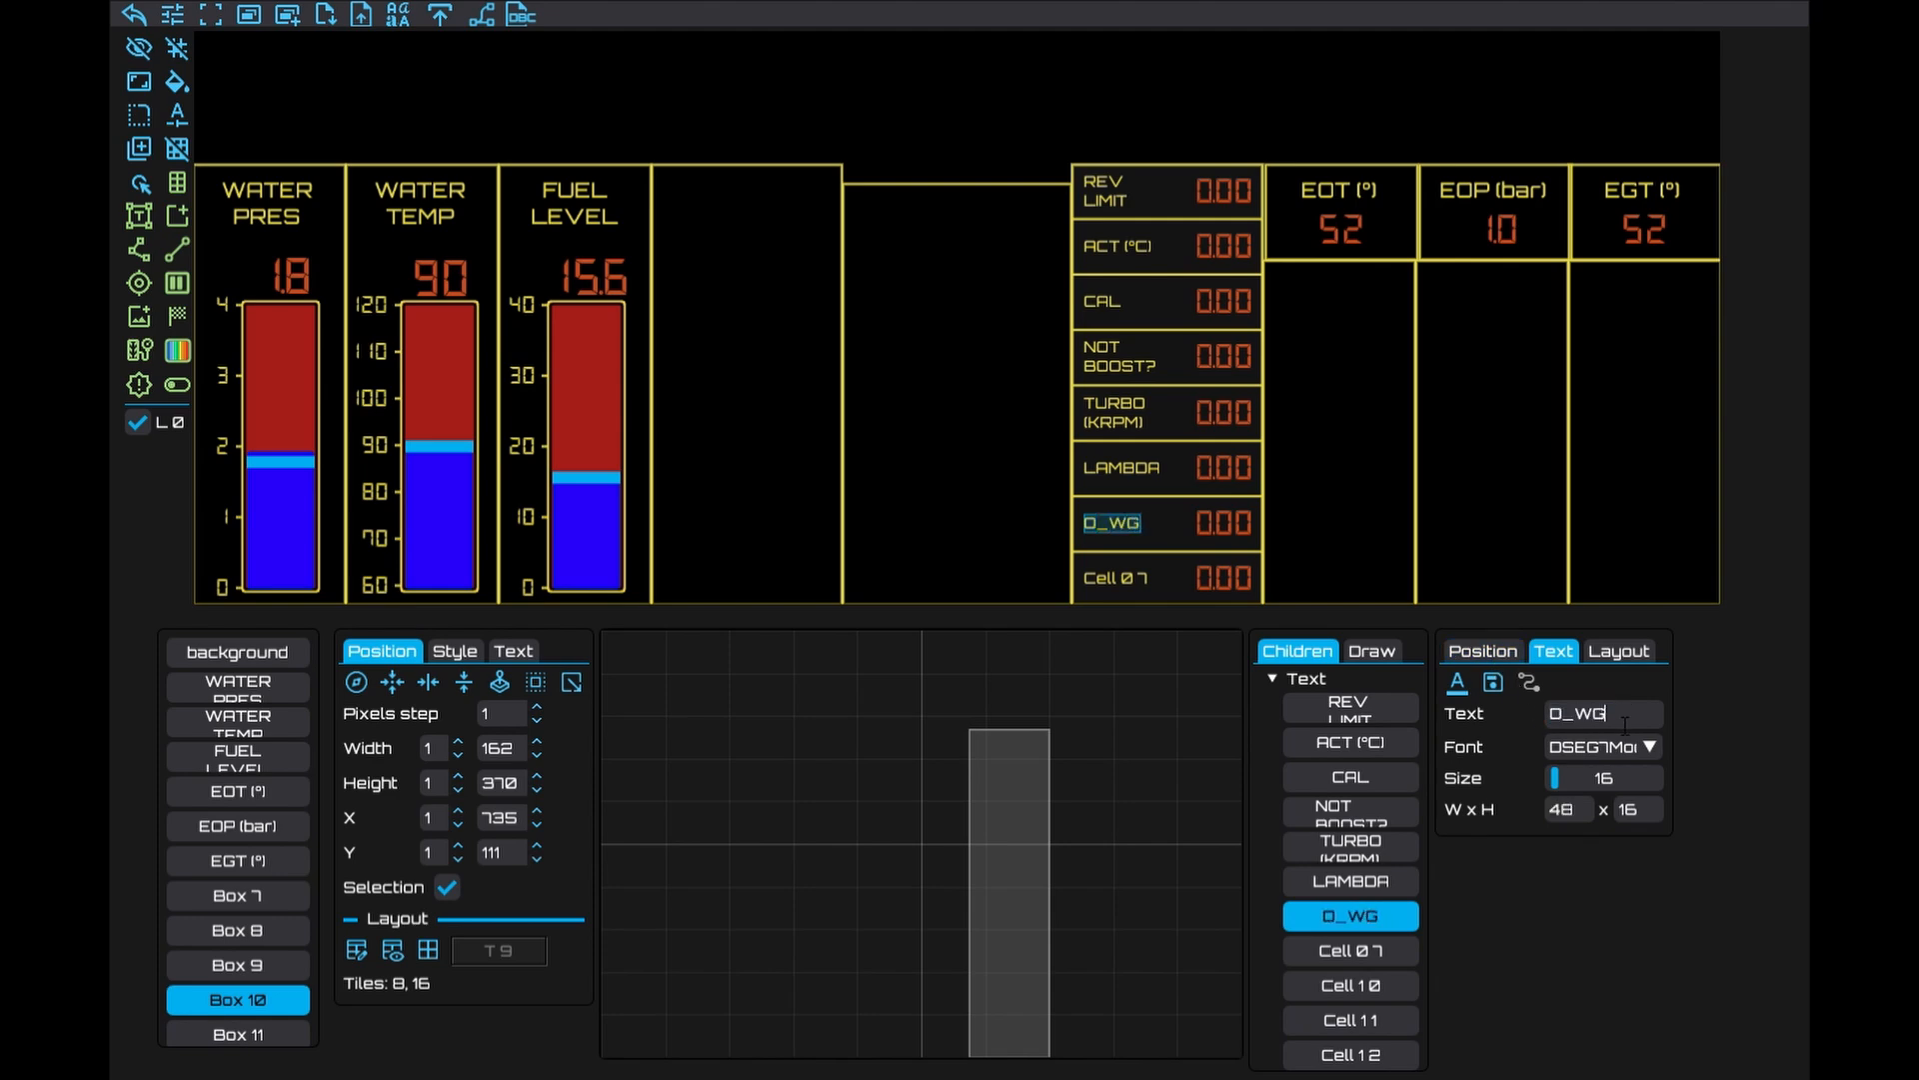
type("(%)")
Label the table's last row TPS (°)
left_click(1119, 580)
left_click_drag(1628, 722, 1520, 716)
type("TPS (")
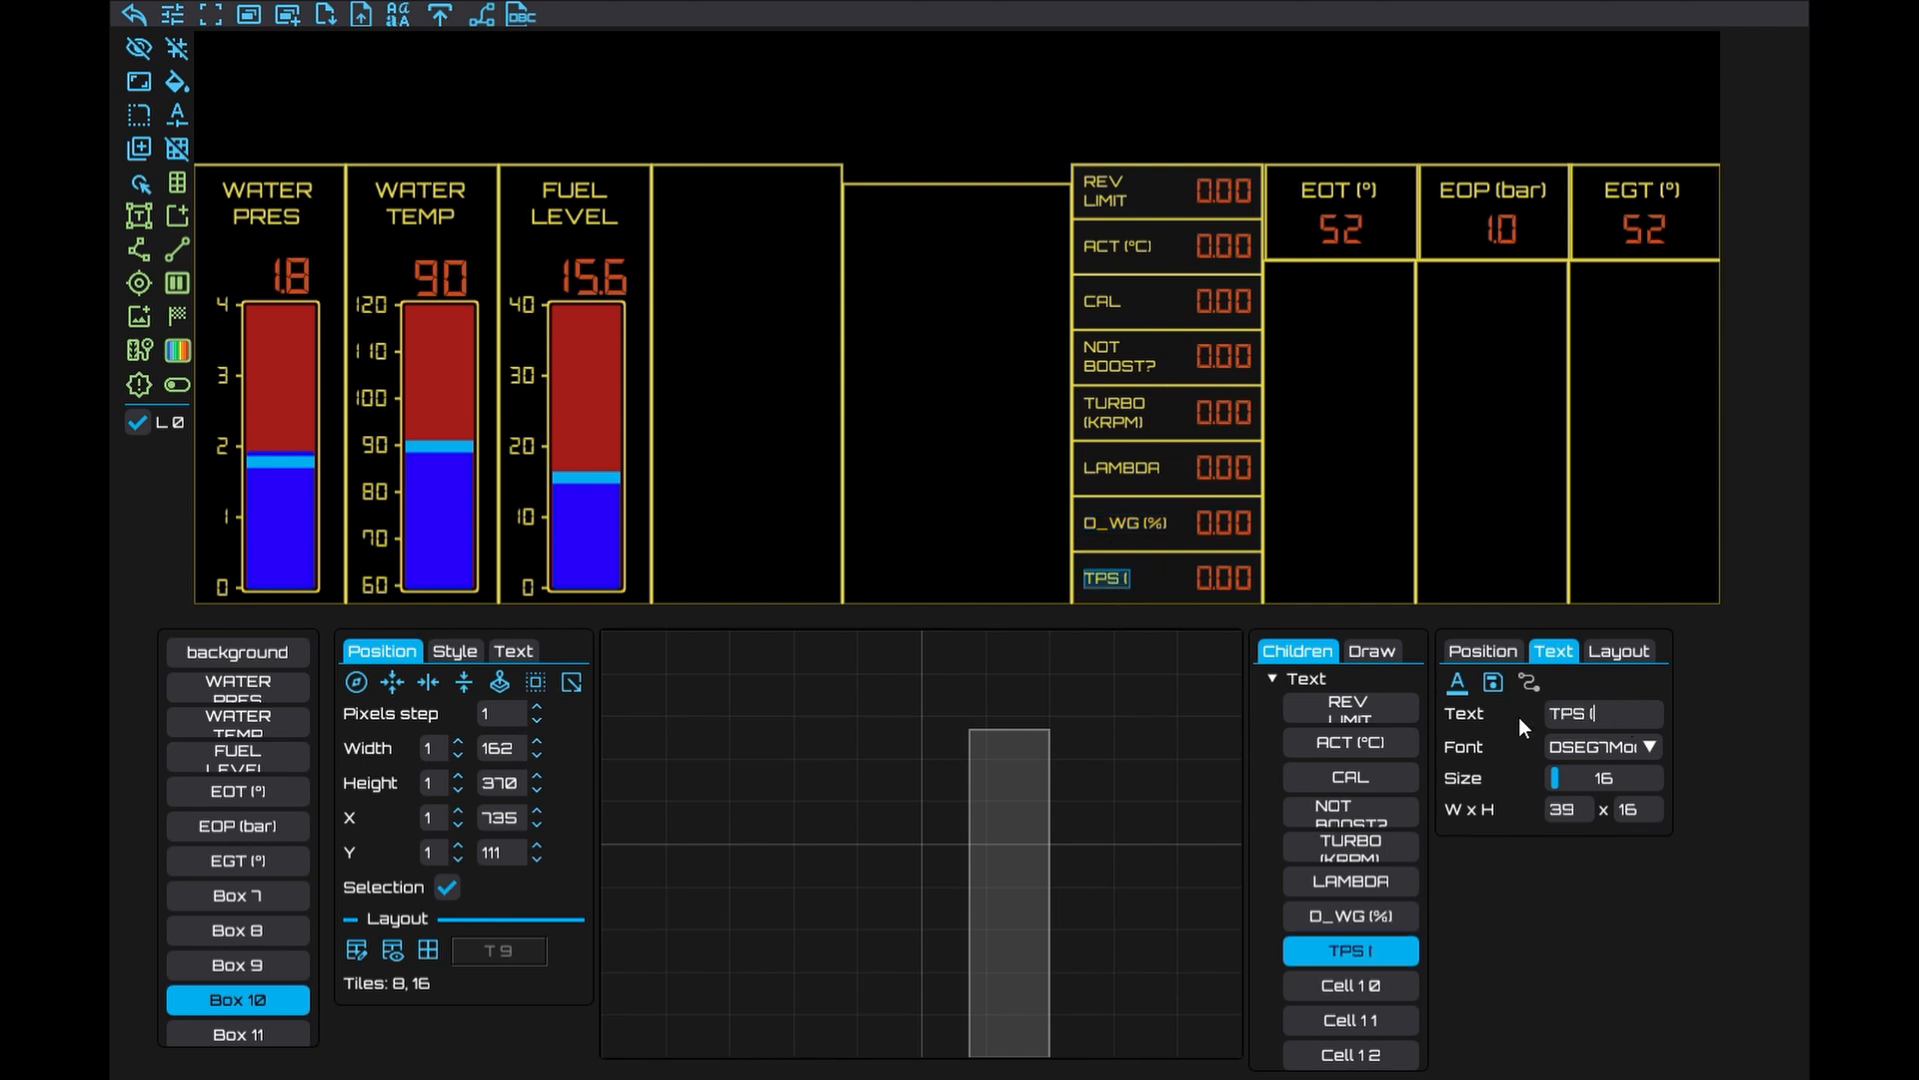
type("°)")
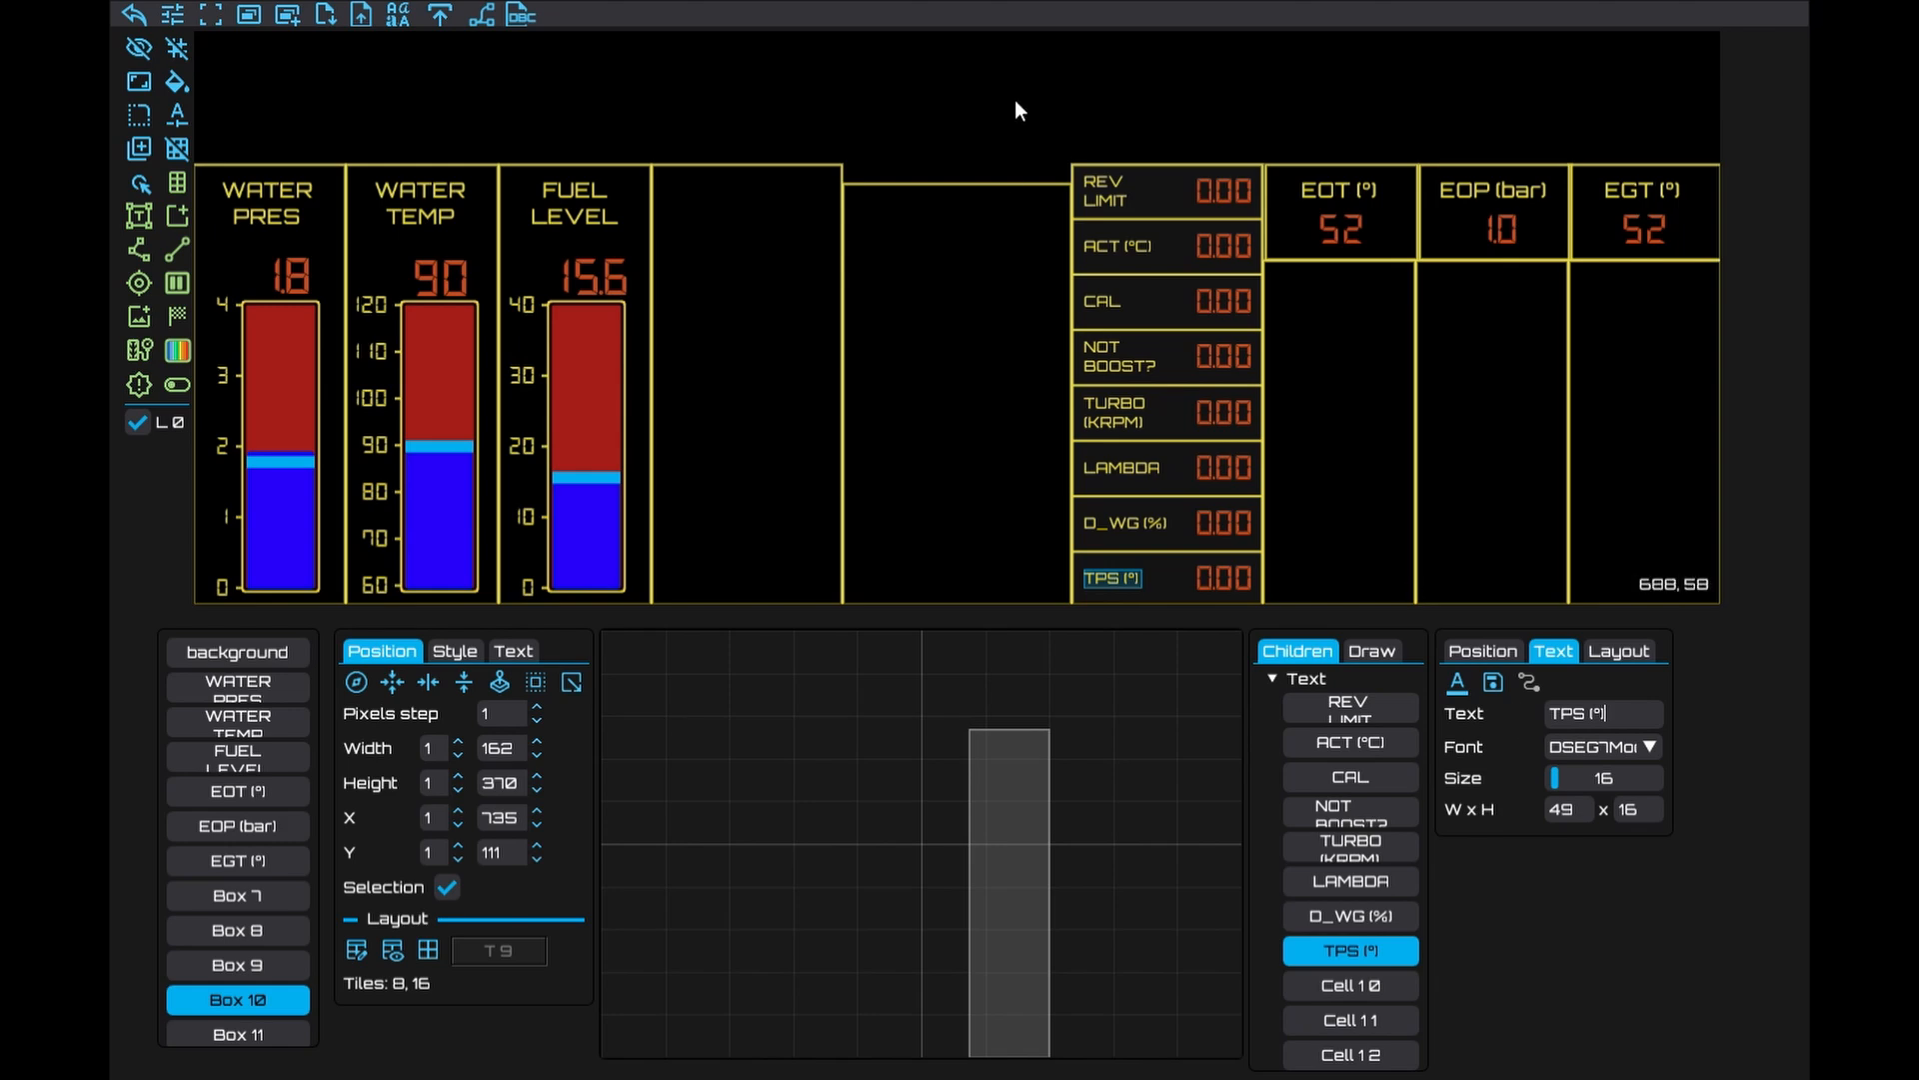
Set the REV LIMIT value to 20000 with zero decimals
left_click(1203, 198)
left_click(1562, 650)
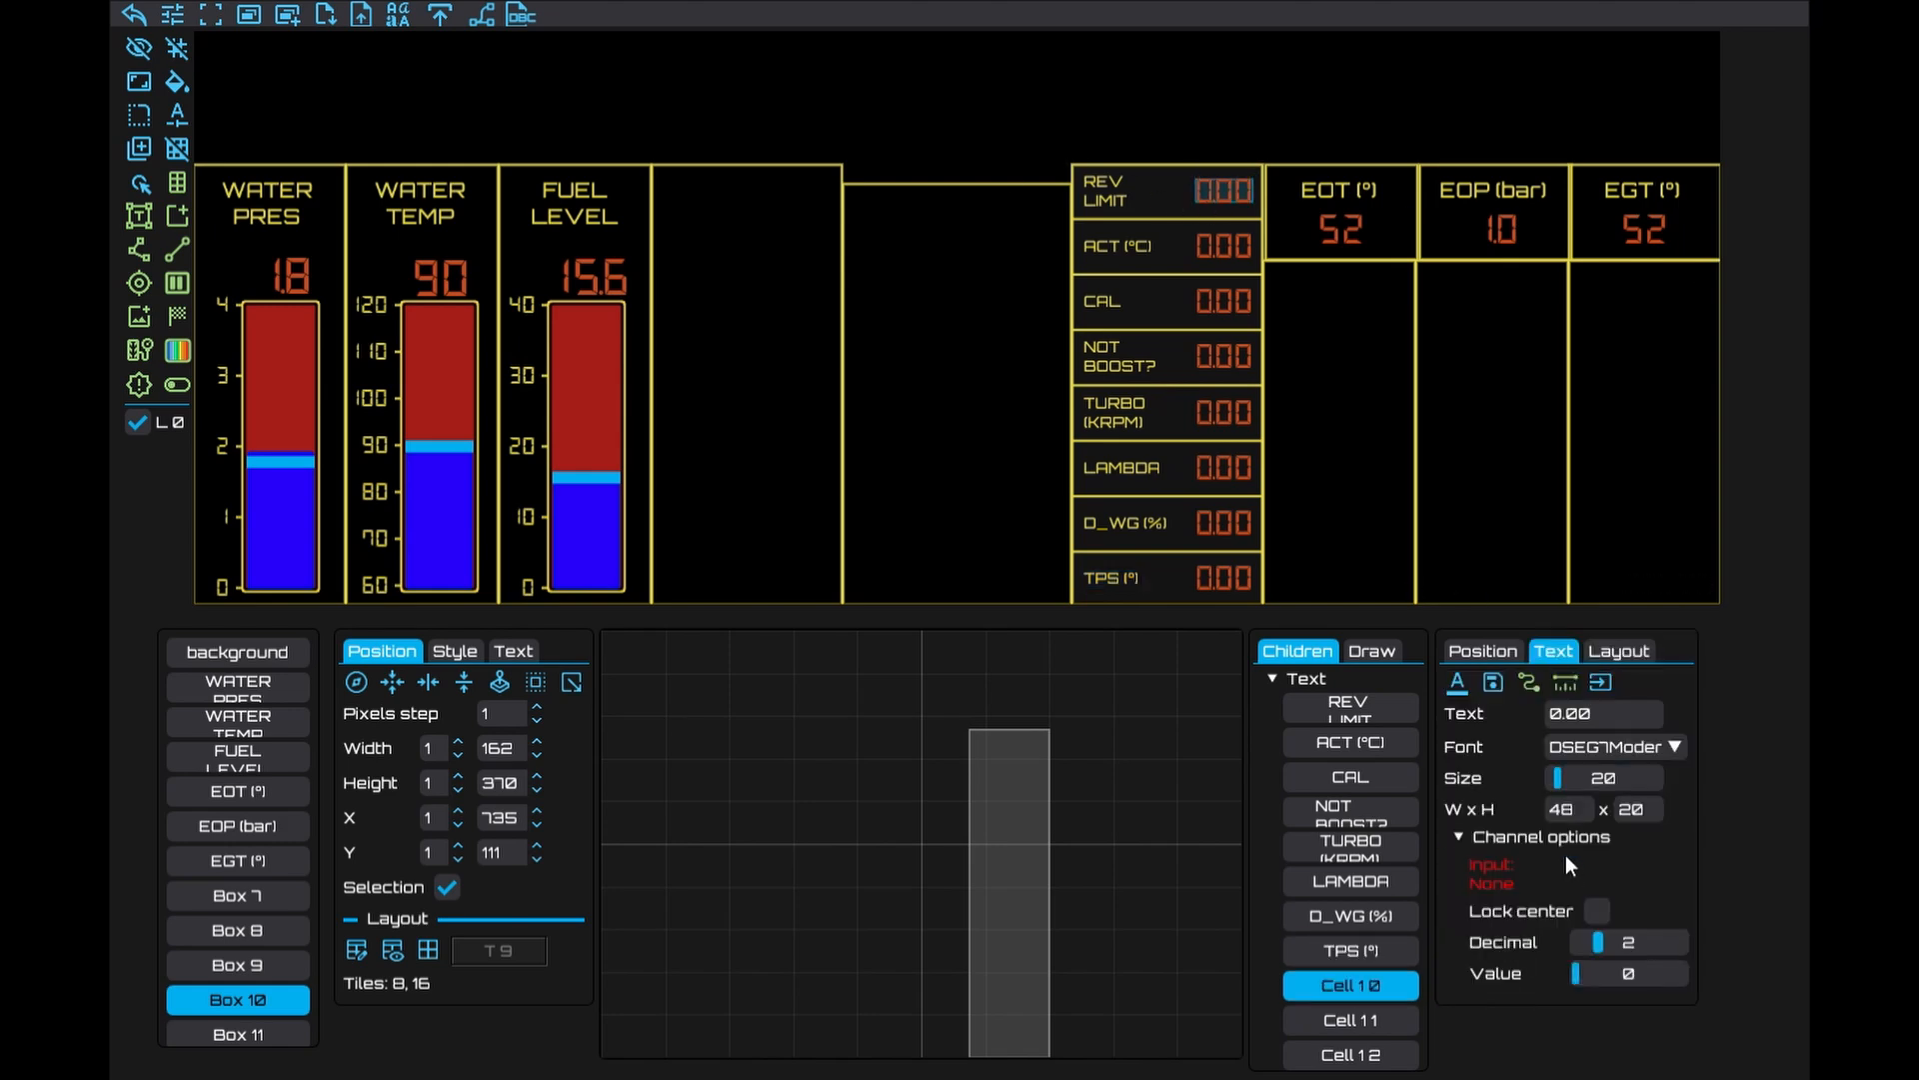
left_click_drag(1597, 952, 1569, 946)
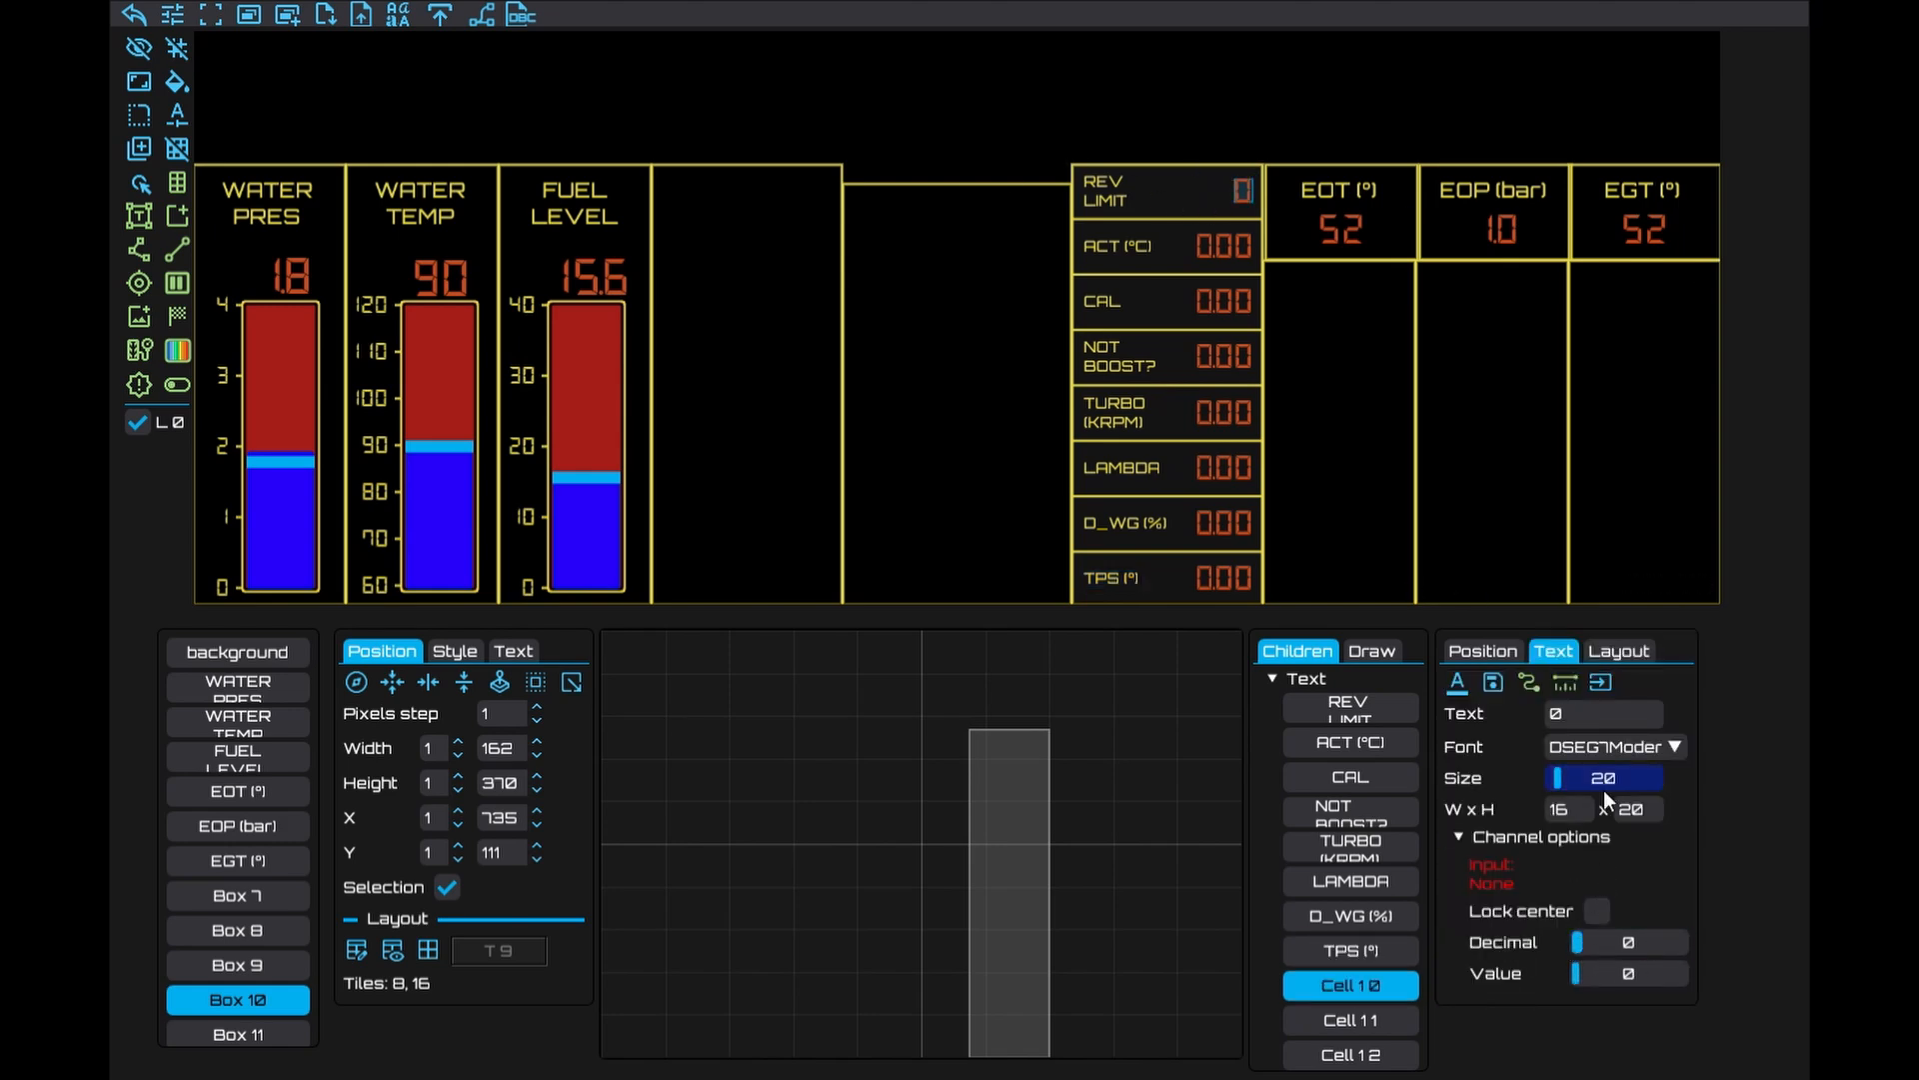
type("20000")
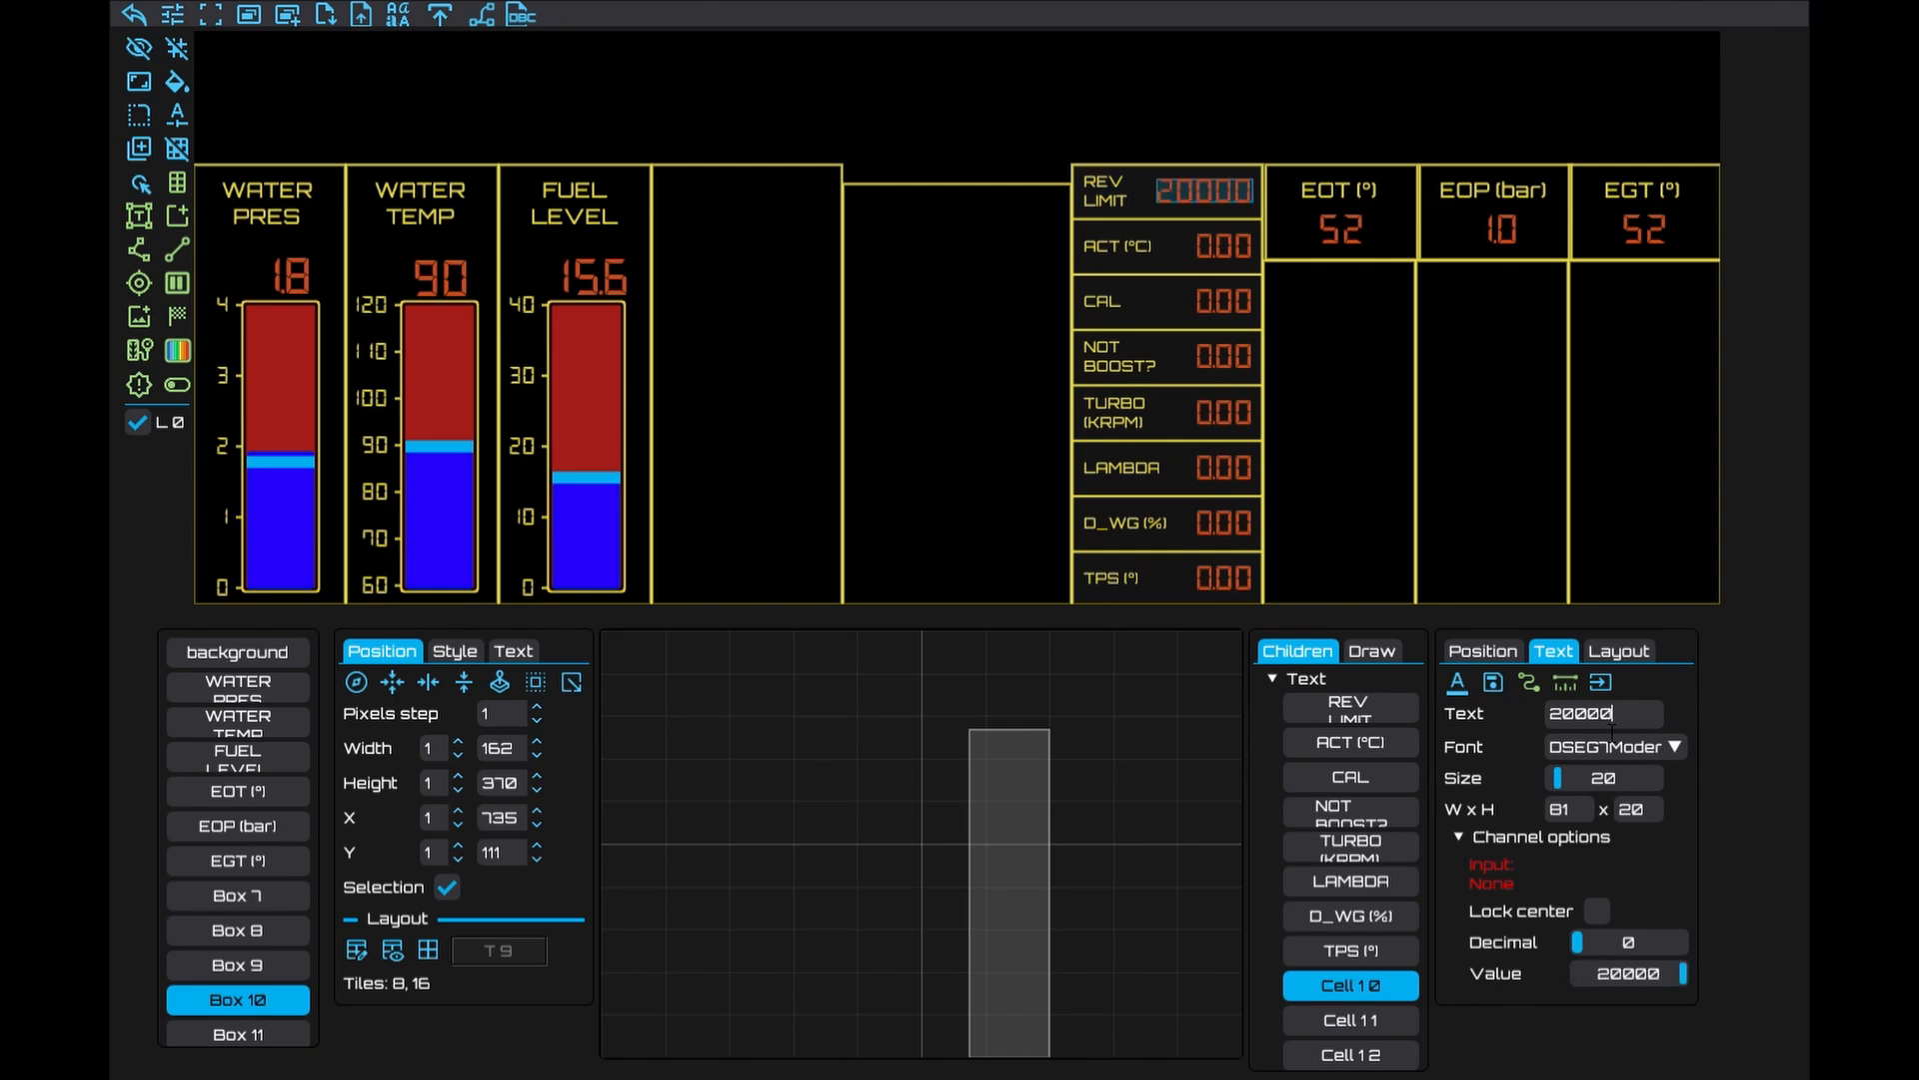
Set the ACT (°C) value to 22 and the CAL value to 1, both with zero decimals
left_click(1236, 250)
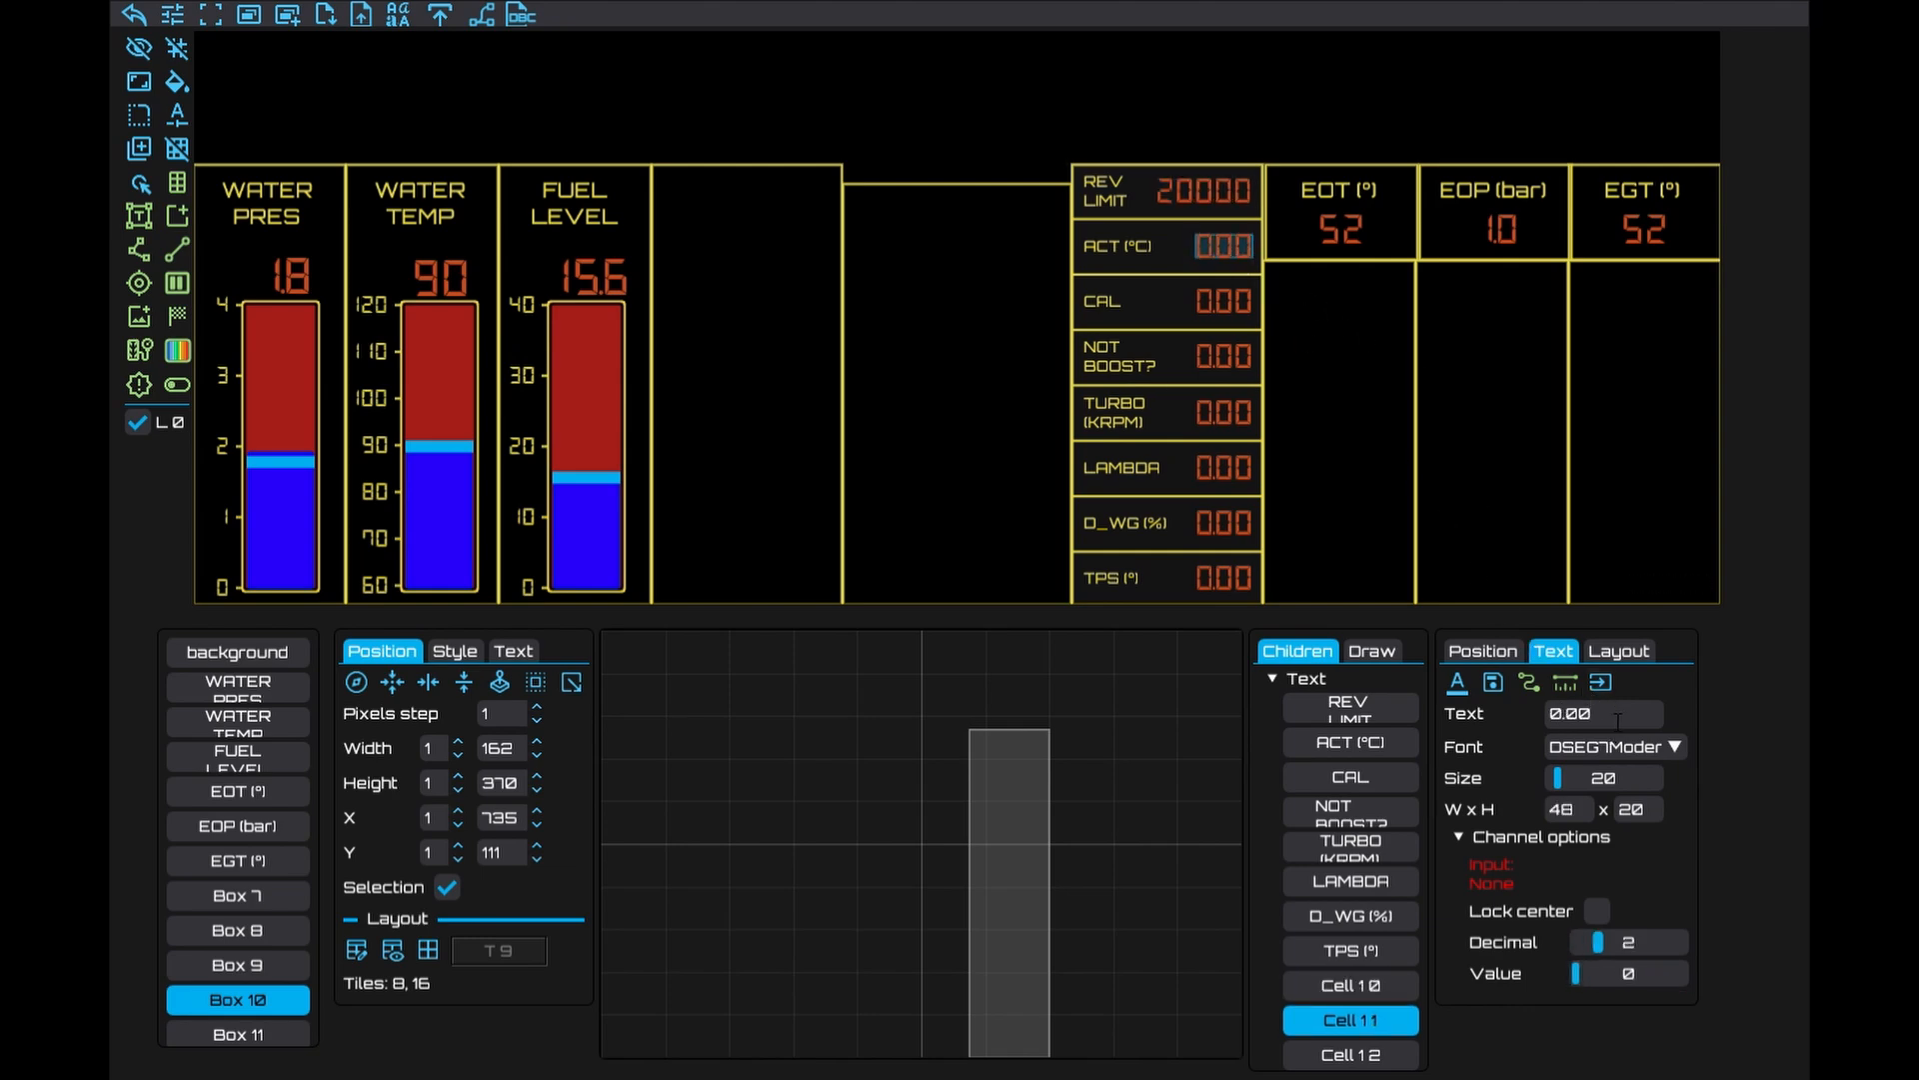
left_click_drag(1597, 942, 1575, 939)
type("22")
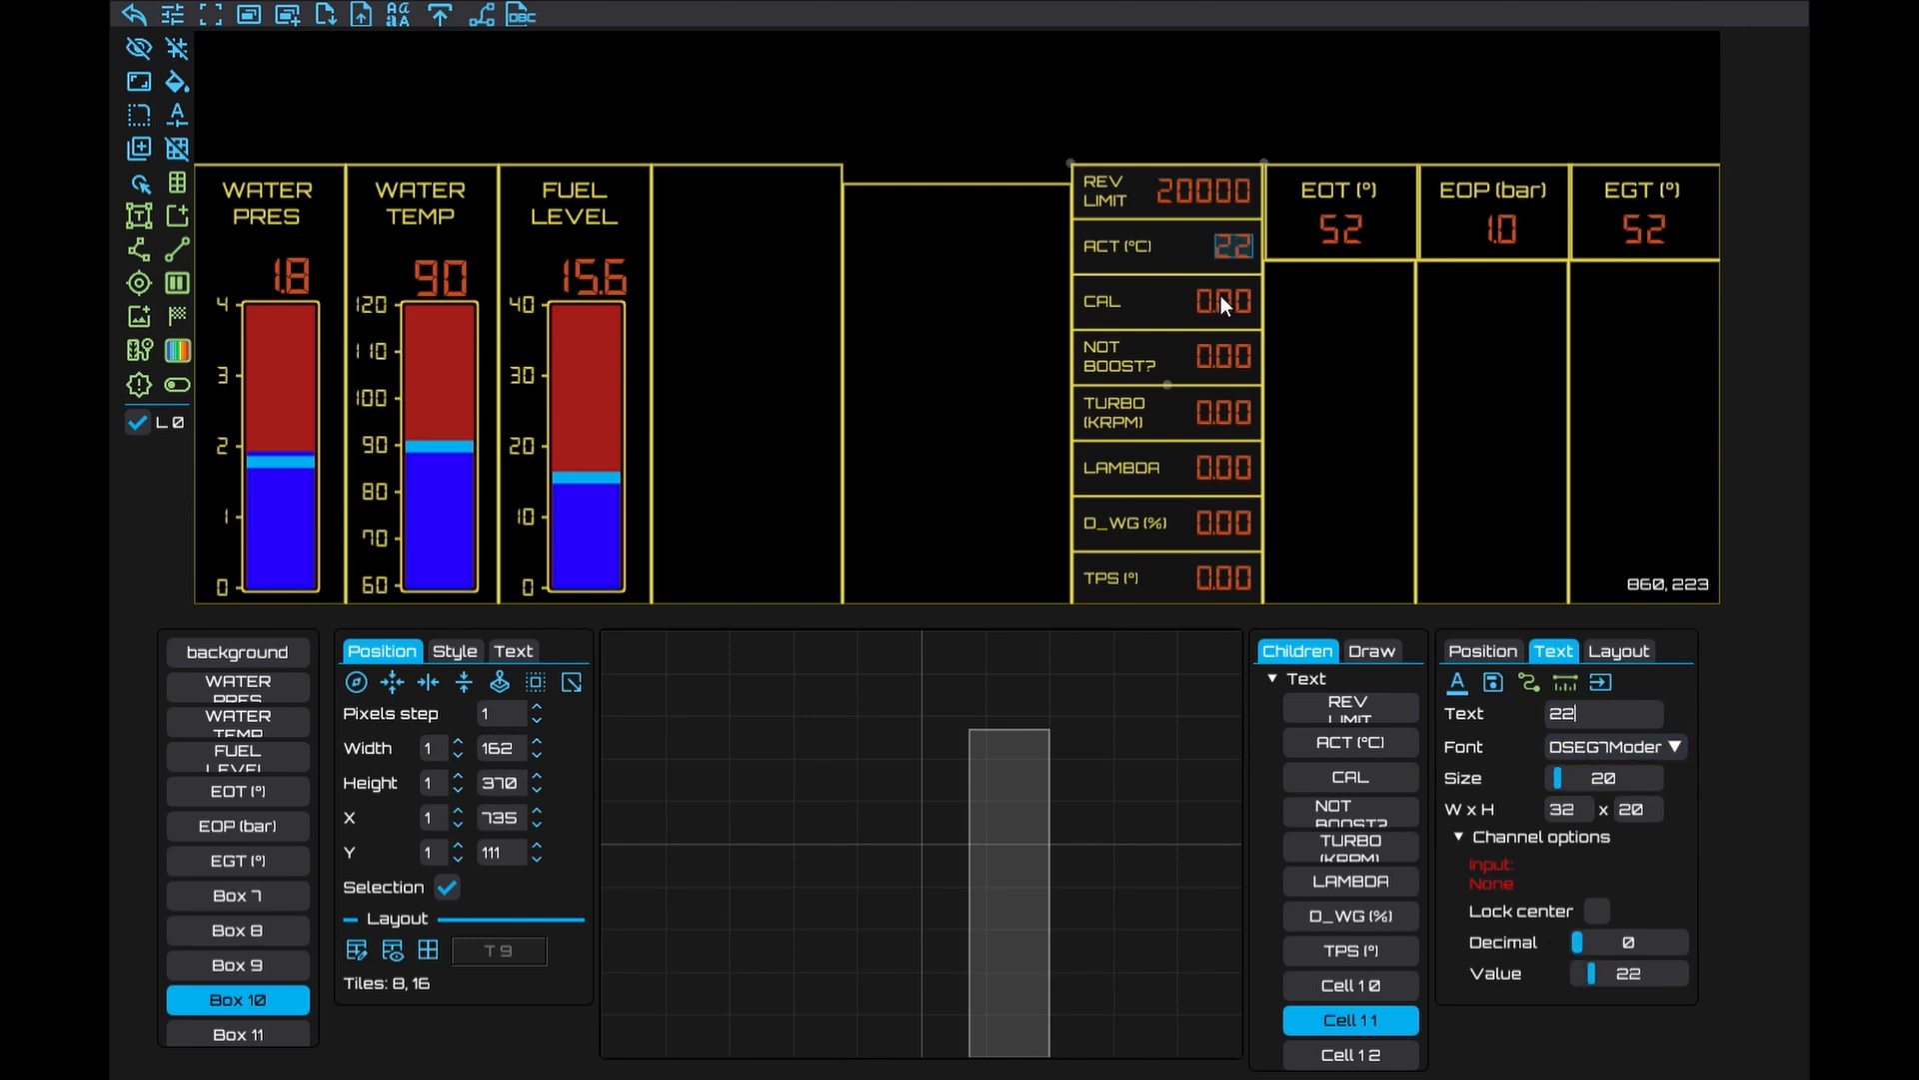
left_click(1220, 302)
left_click(1553, 651)
left_click_drag(1597, 943, 1575, 944)
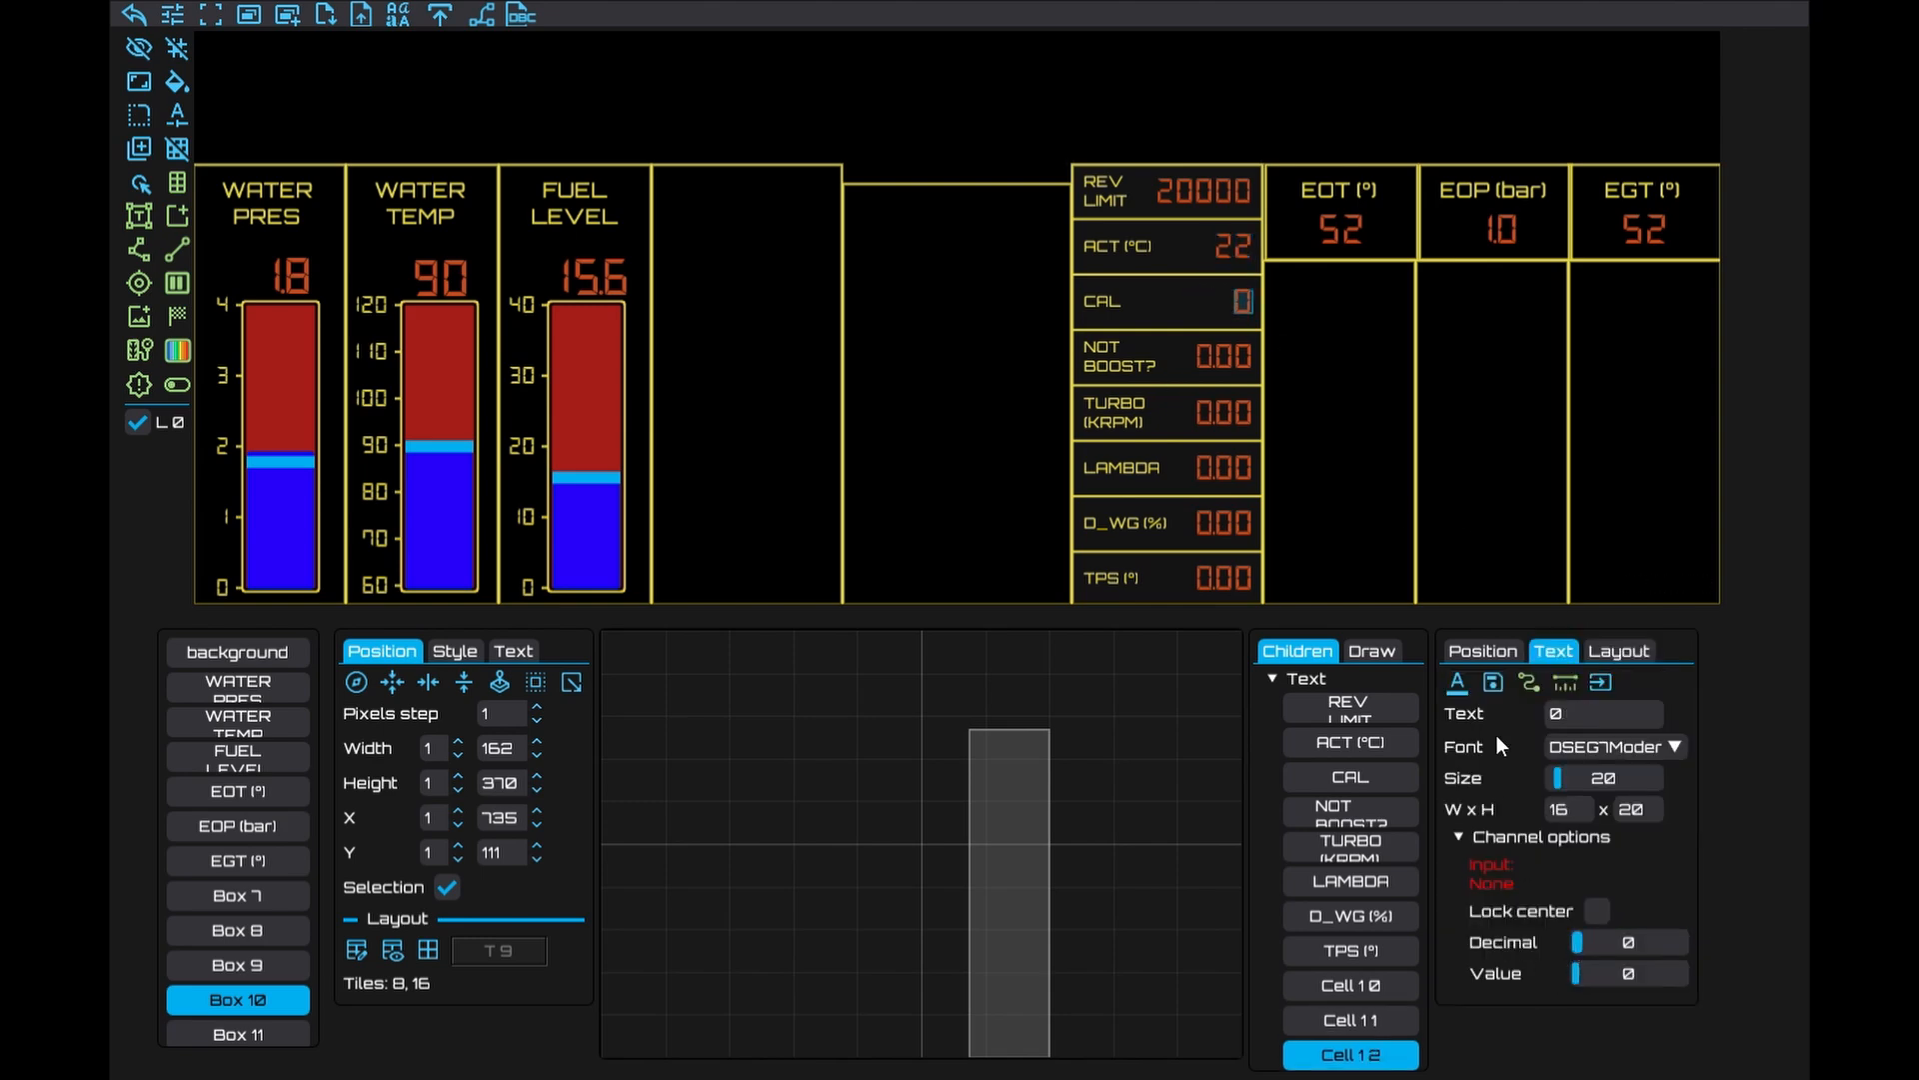
type("1")
Set the NOT BOOST? value to 1.01 and give the TURBO (KRPM) value zero decimals
left_click(1223, 356)
left_click(1553, 651)
type("1.01")
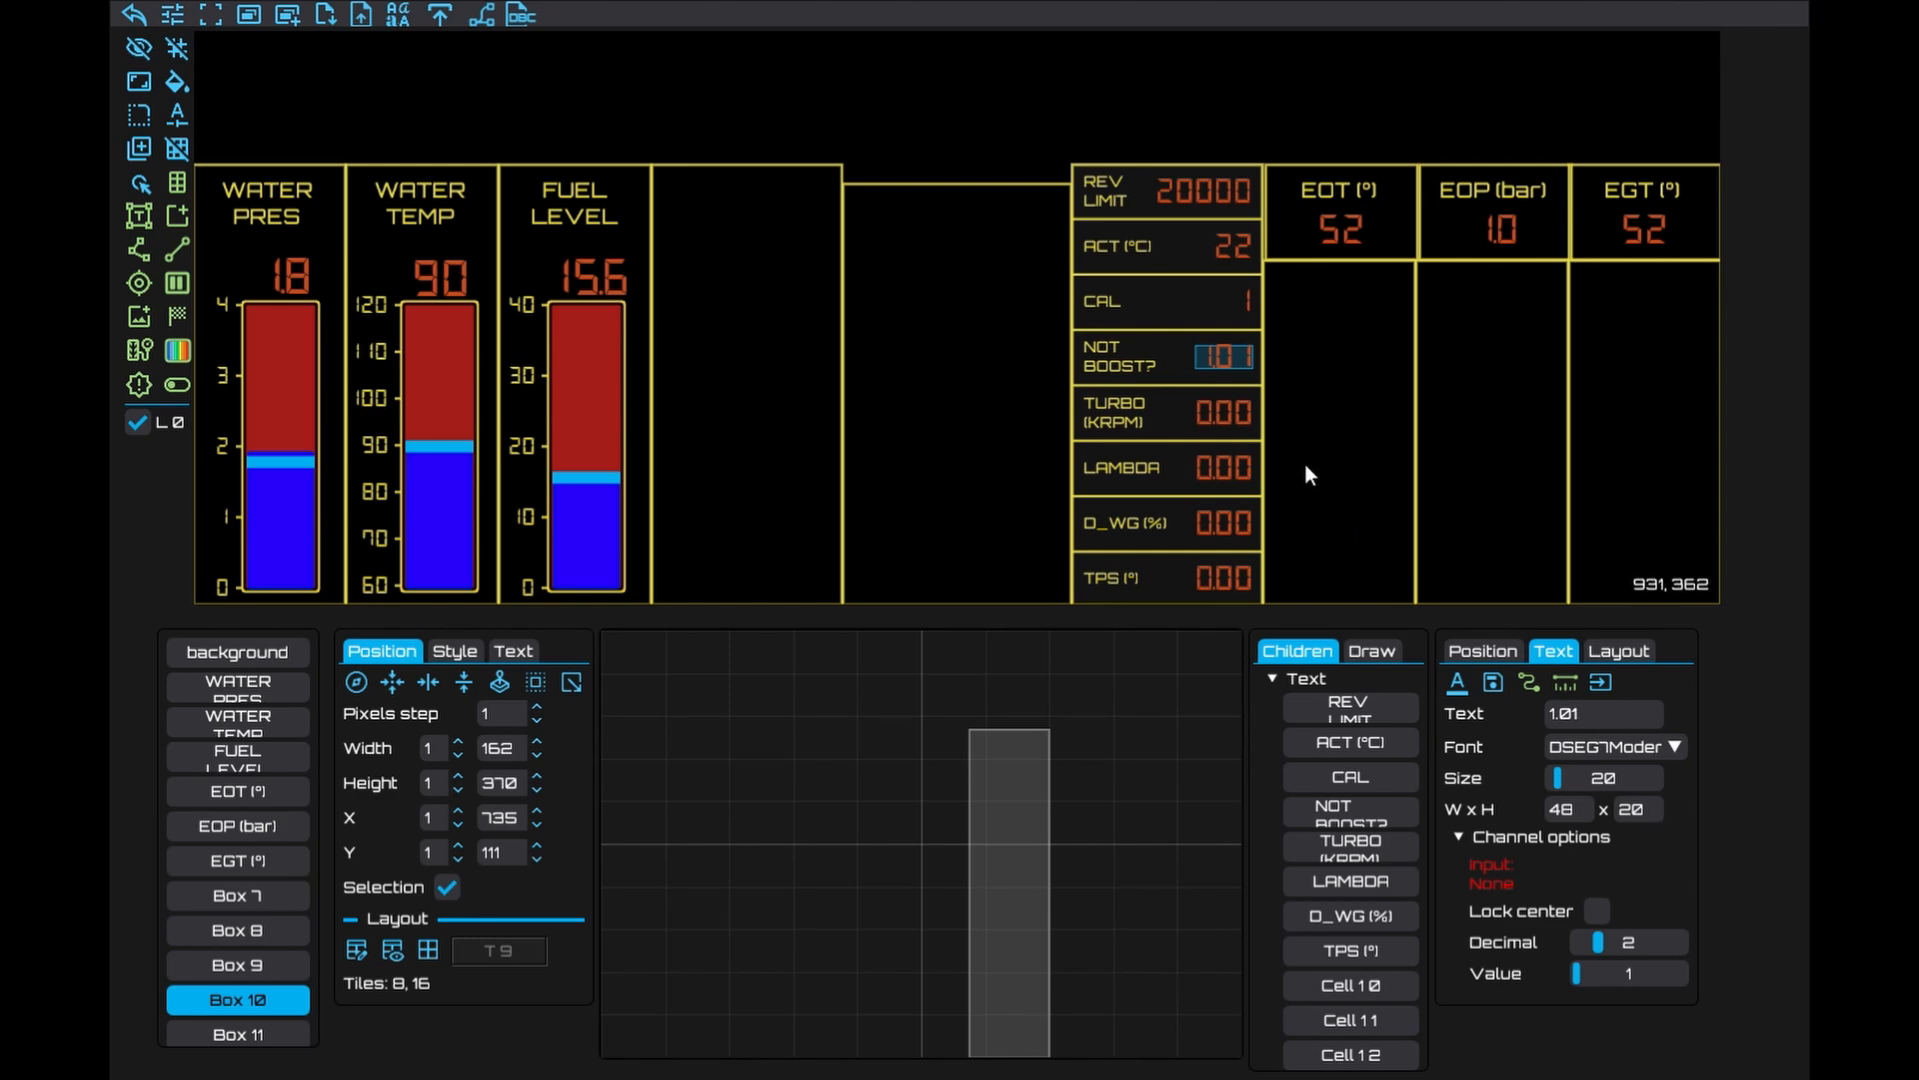
left_click(1226, 411)
left_click(1553, 650)
left_click_drag(1604, 942, 1577, 945)
Set the LAMBDA value to 0.99 and give the D_WG (%) value one decimal
left_click(1210, 474)
left_click(1553, 650)
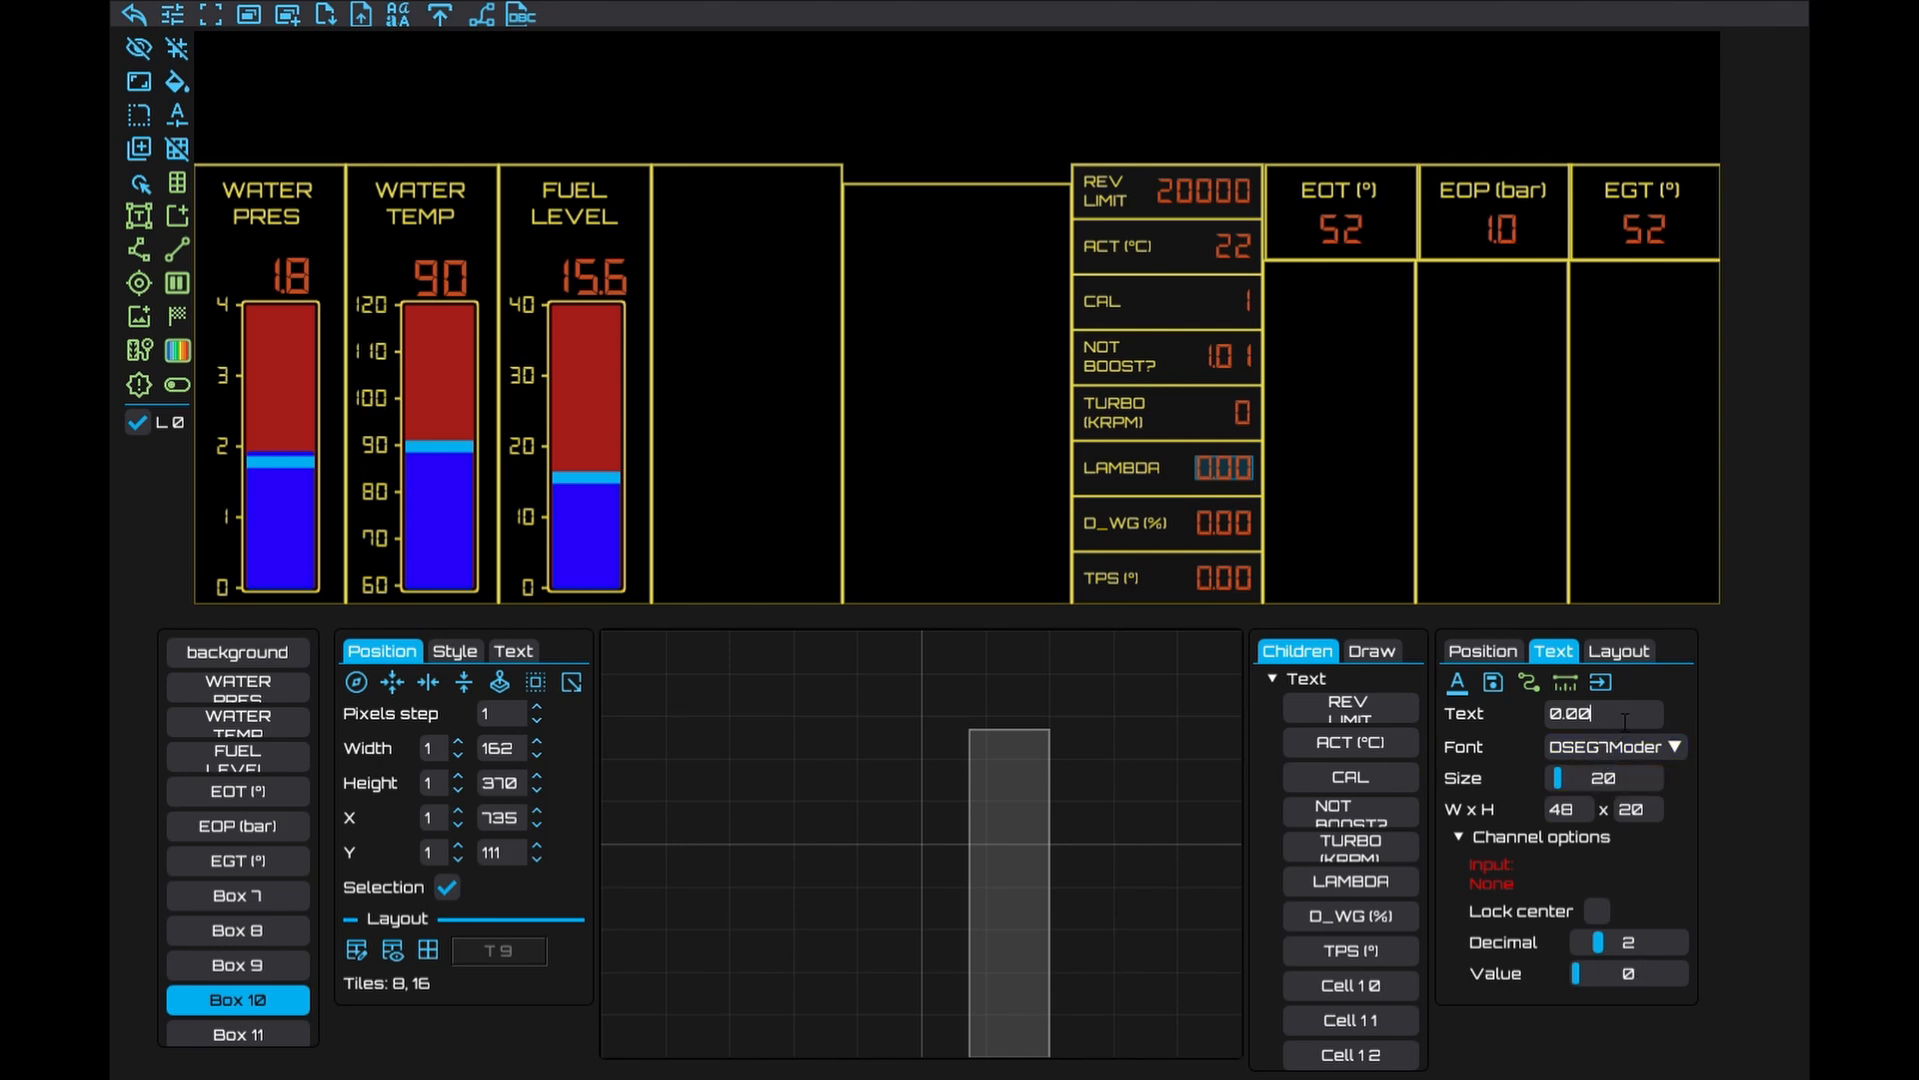
left_click(1225, 522)
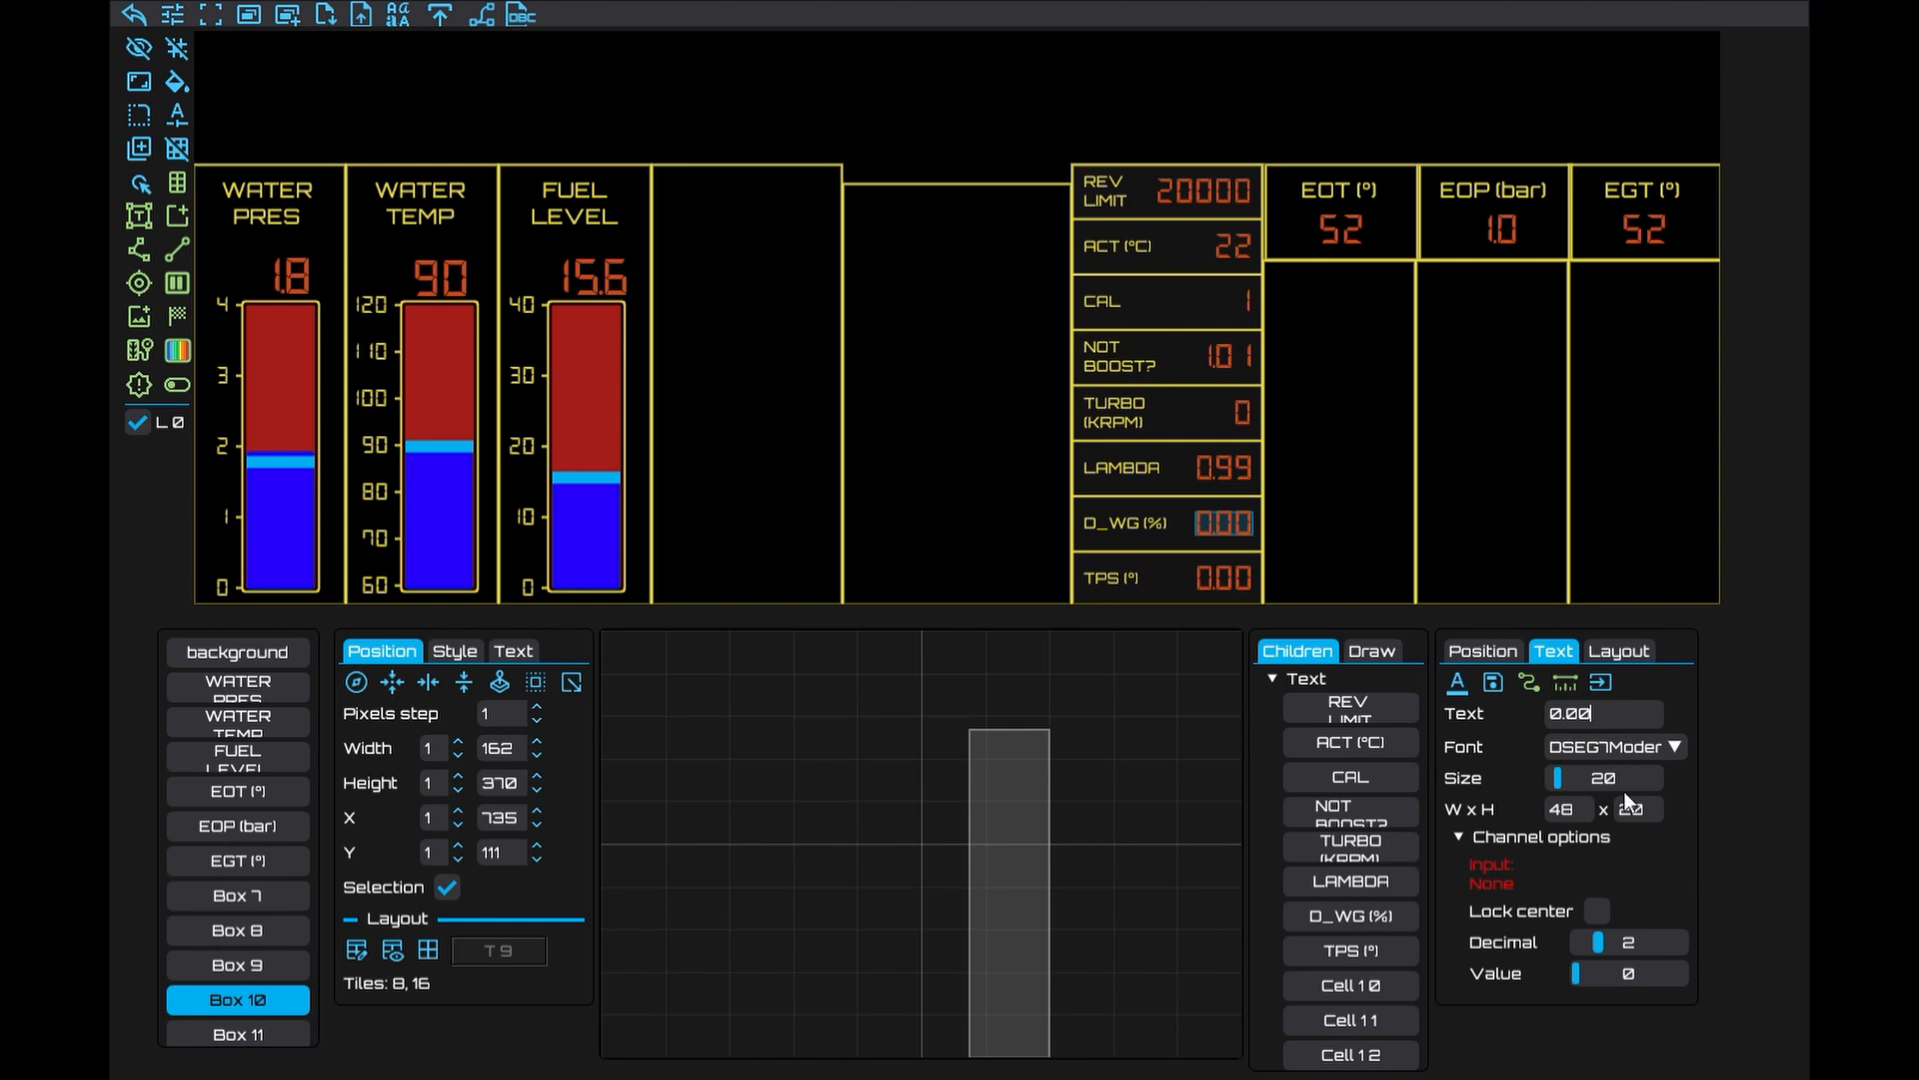
left_click_drag(1603, 954, 1588, 944)
Set the TPS (°) value to 13.0 with one decimal
left_click(1226, 570)
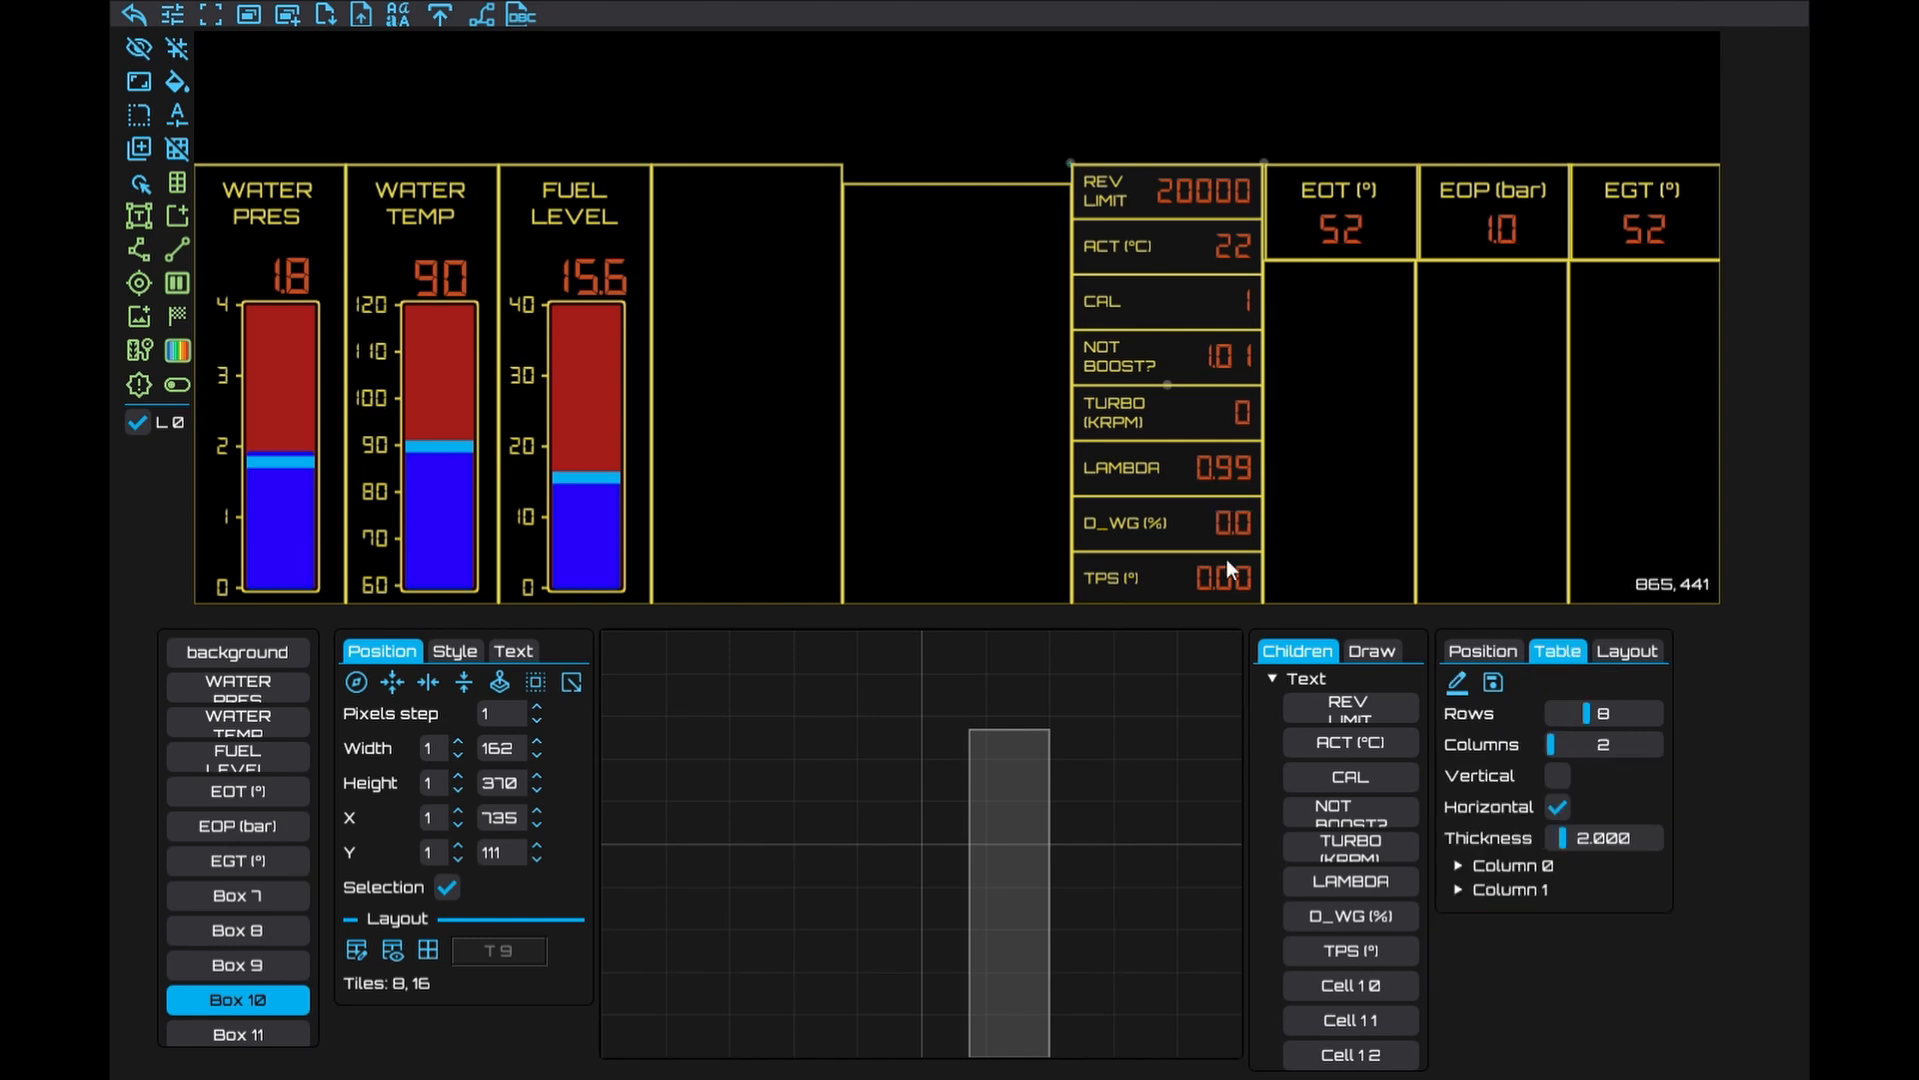
left_click_drag(1633, 956, 1589, 941)
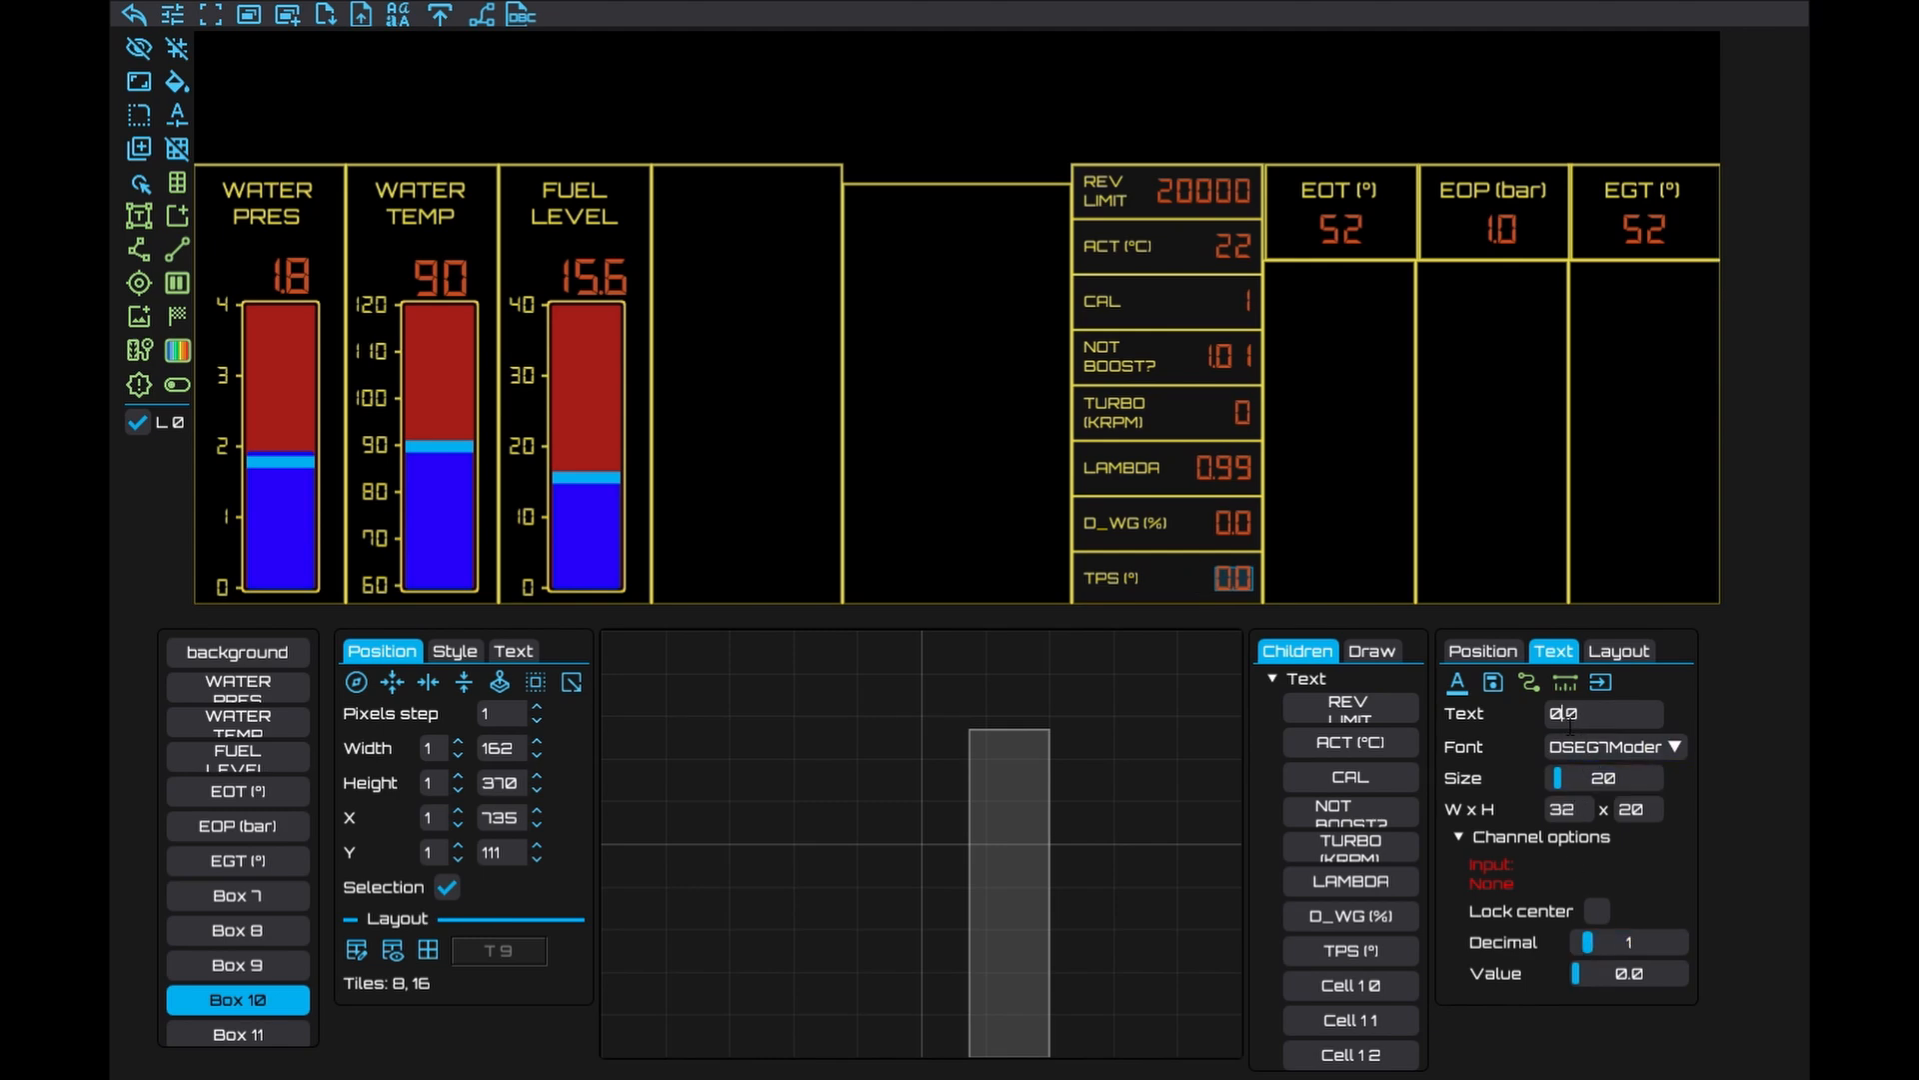
left_click(1399, 516)
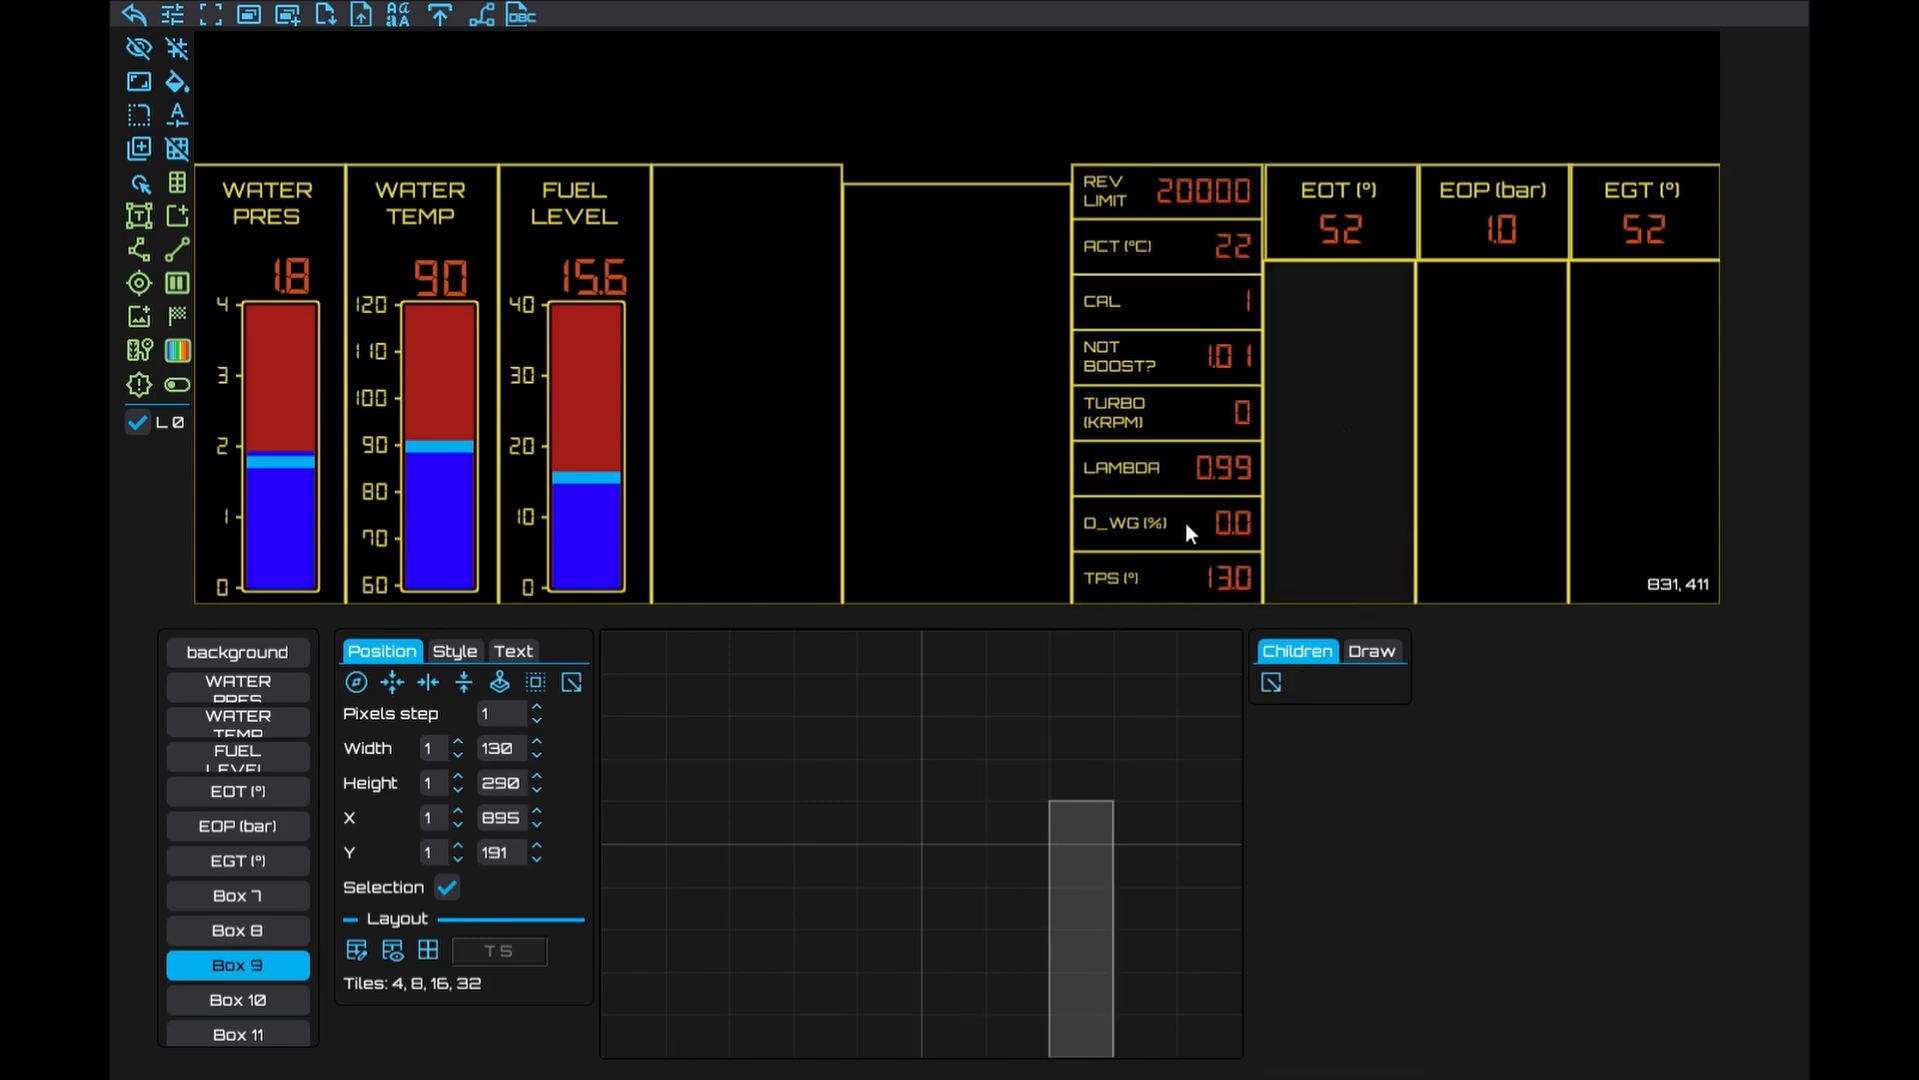
Reuse the finished table's style to add an eight-row, two-column table in the empty box beside FUEL LEVEL
left_click(1179, 434)
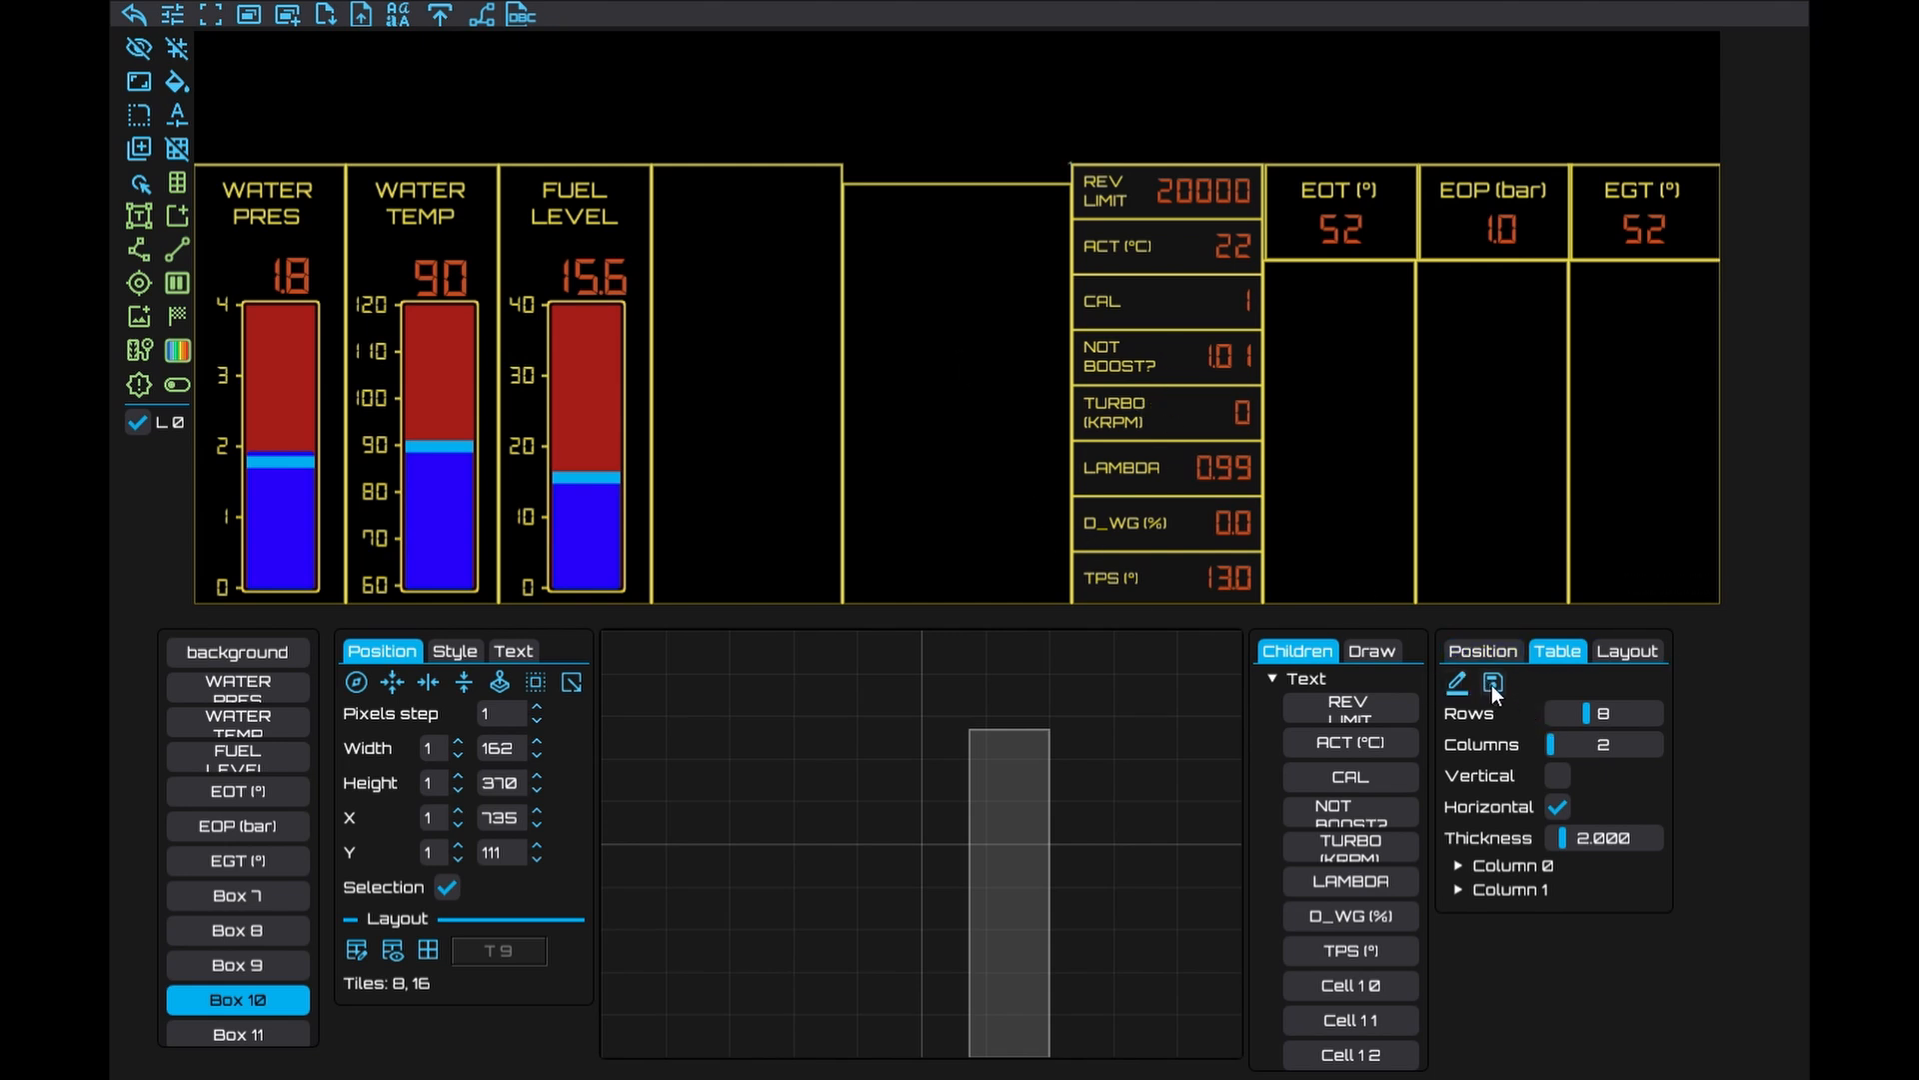
left_click(778, 434)
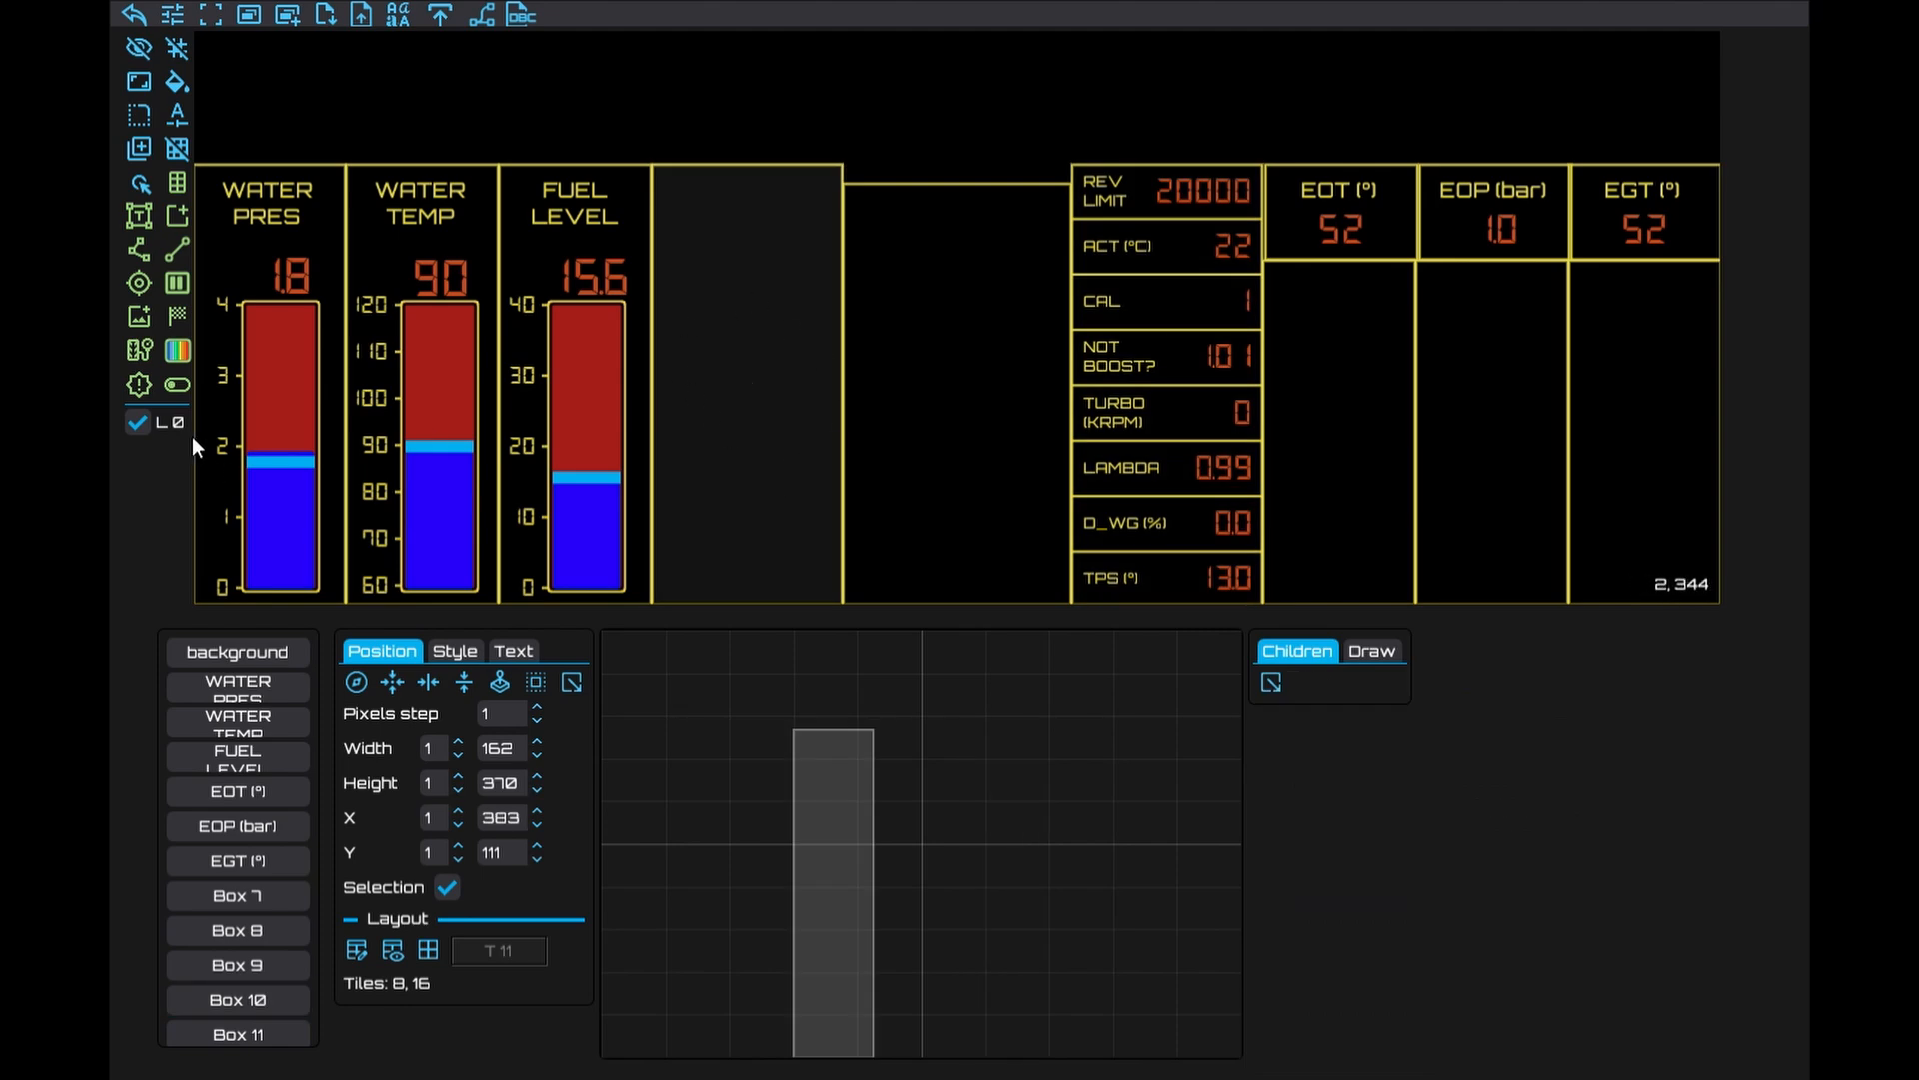
left_click(178, 214)
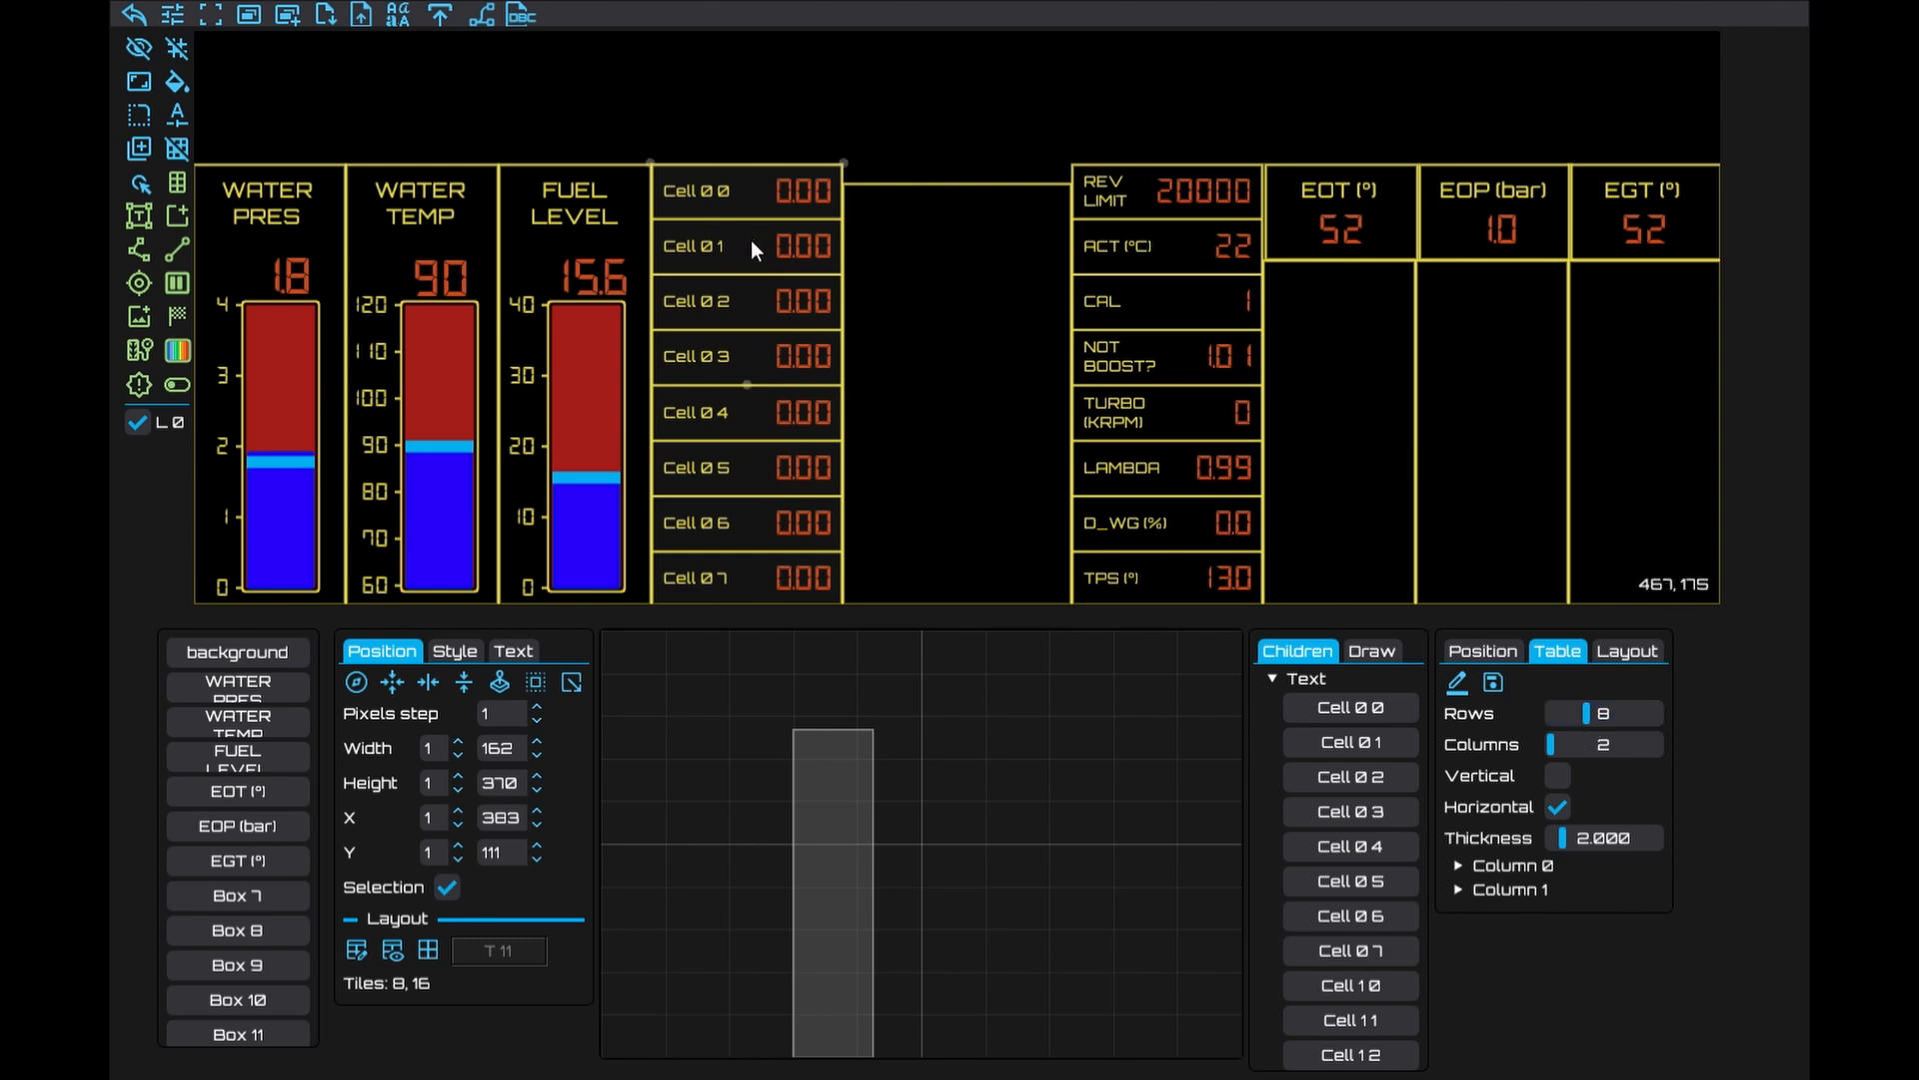
Label the new table's first row SYNC MODE, split over two lines
left_click(668, 188)
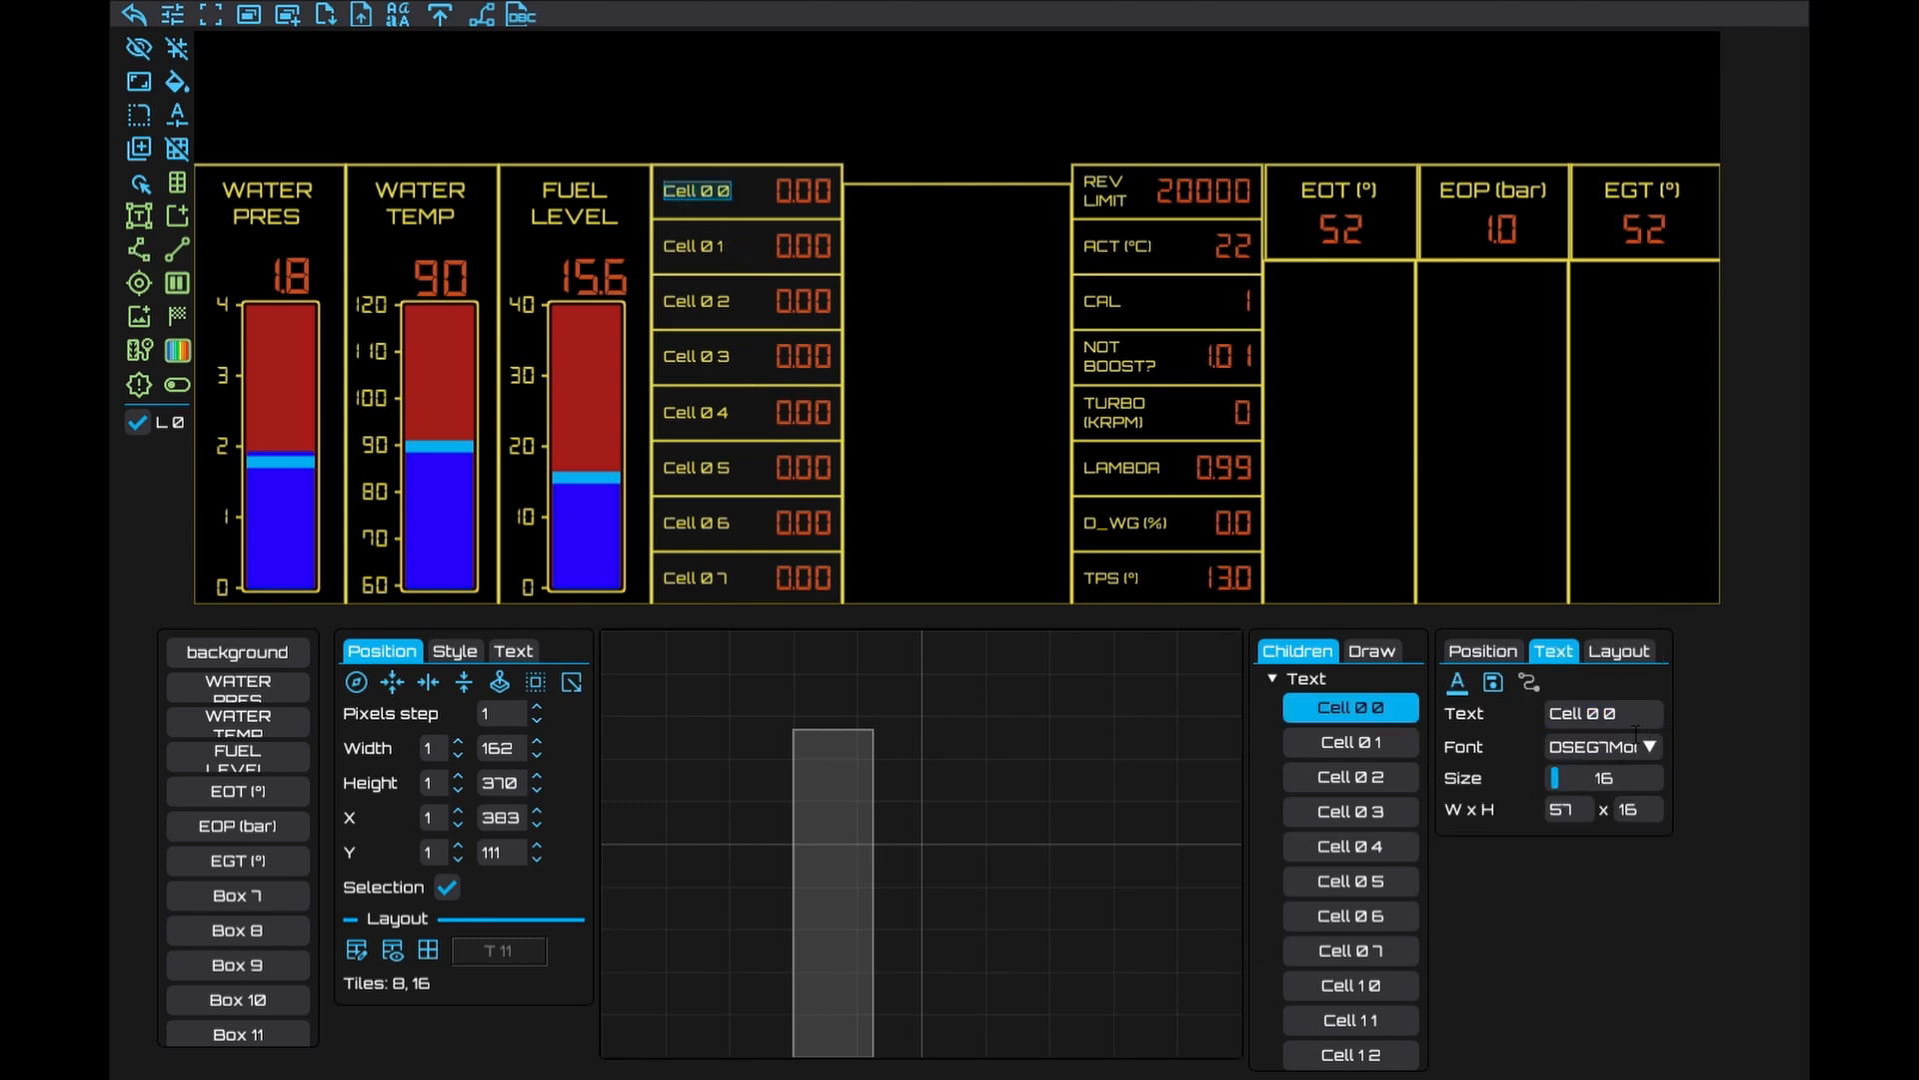
left_click_drag(1628, 714, 1484, 723)
type("SYNC")
key("Return")
type("MODE")
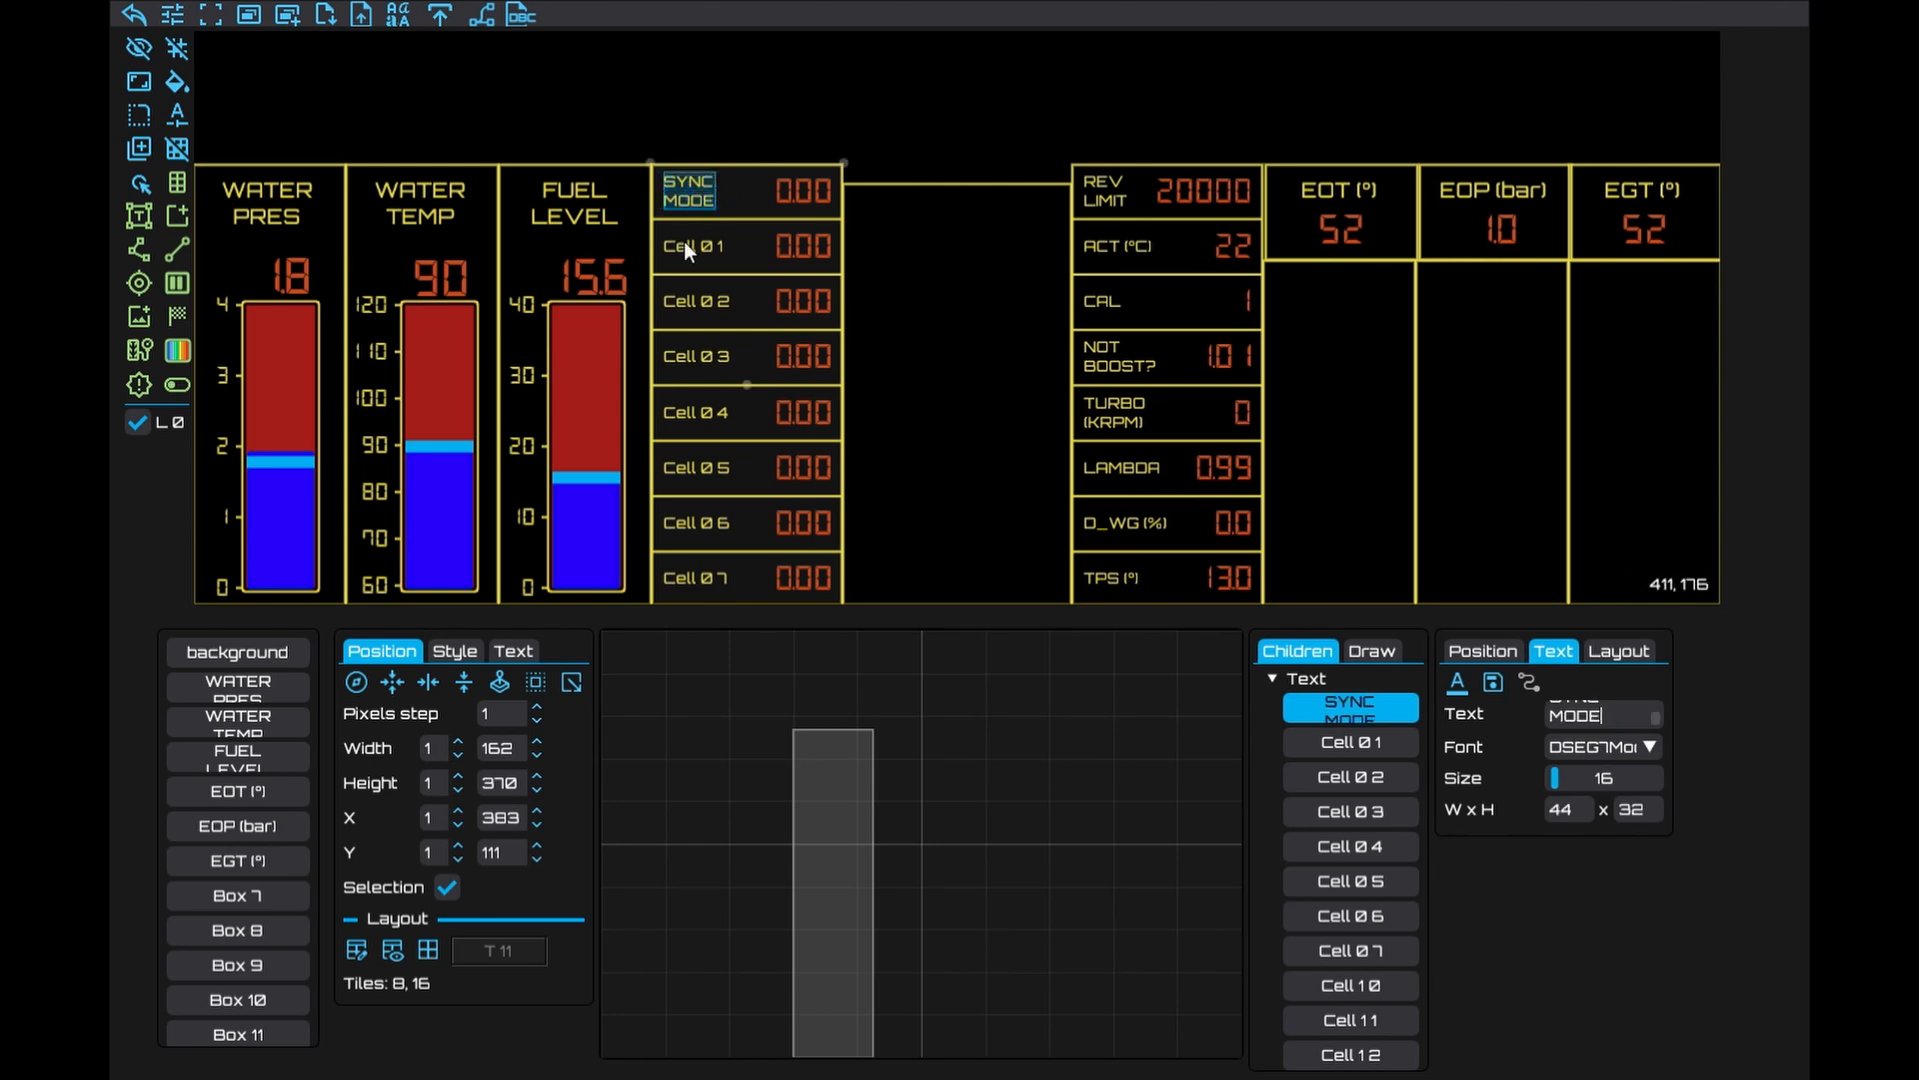
Label the new table's second row GBT (°C)
left_click(686, 246)
key("BackSpace")
key("BackSpace")
key("BackSpace")
key("BackSpace")
key("BackSpace")
key("BackSpace")
key("BackSpace")
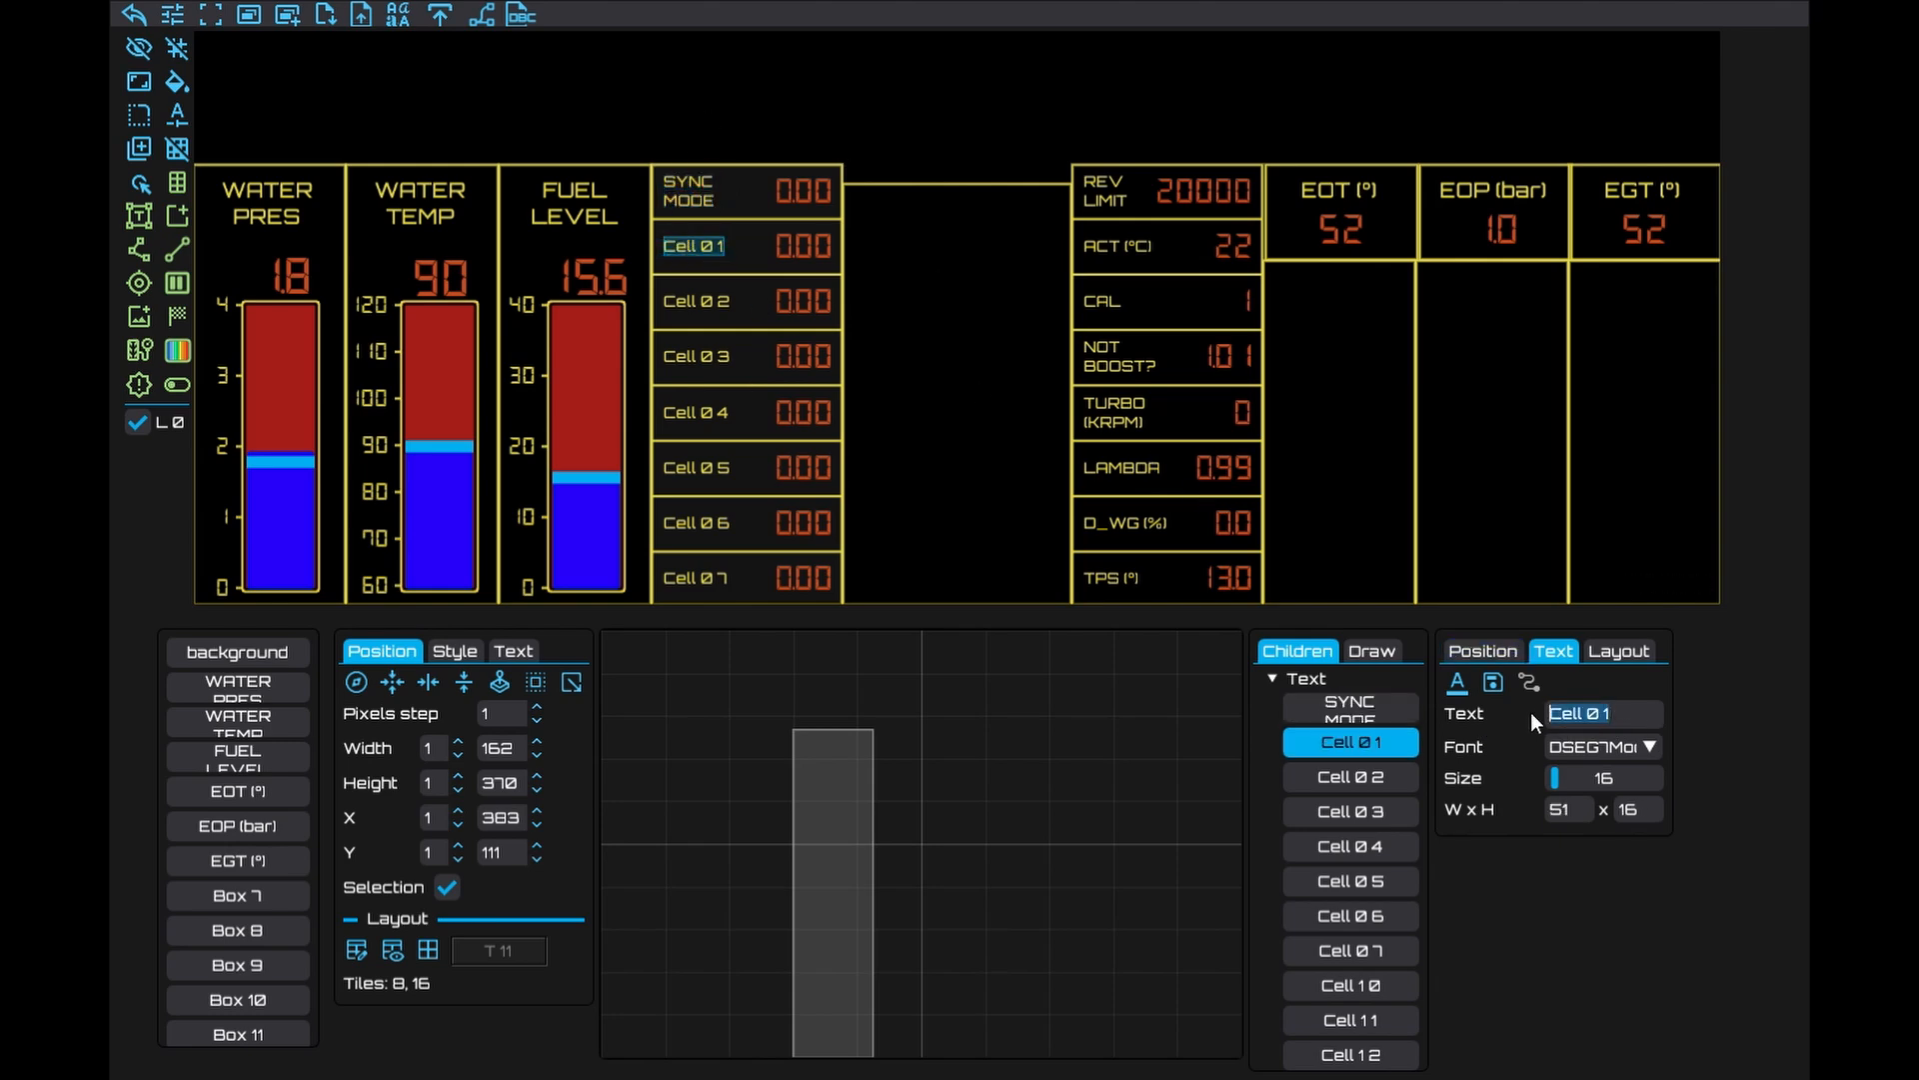
type("GBT (°C)")
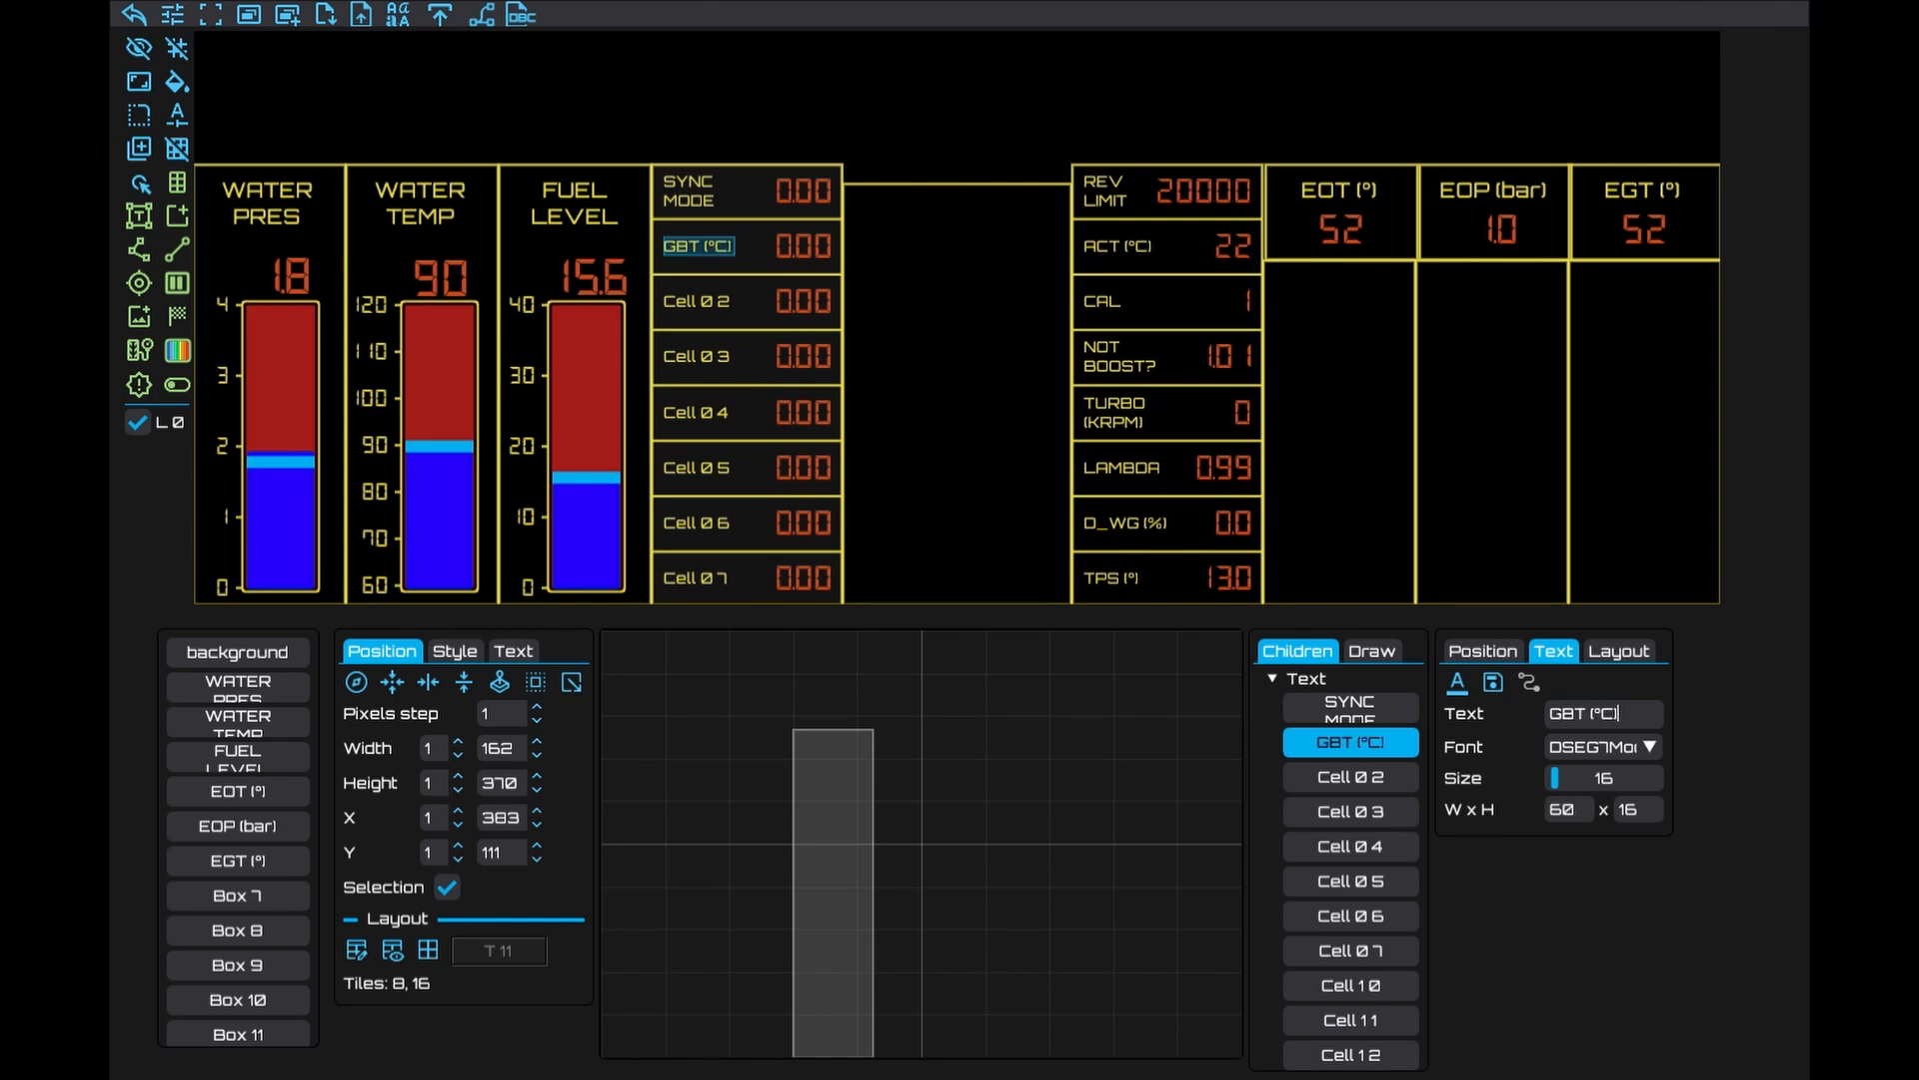
Label the left table's third row BATT (v) and its fourth row GEAR CUT (V), the latter split over two lines
left_click(740, 305)
double_click(1590, 712)
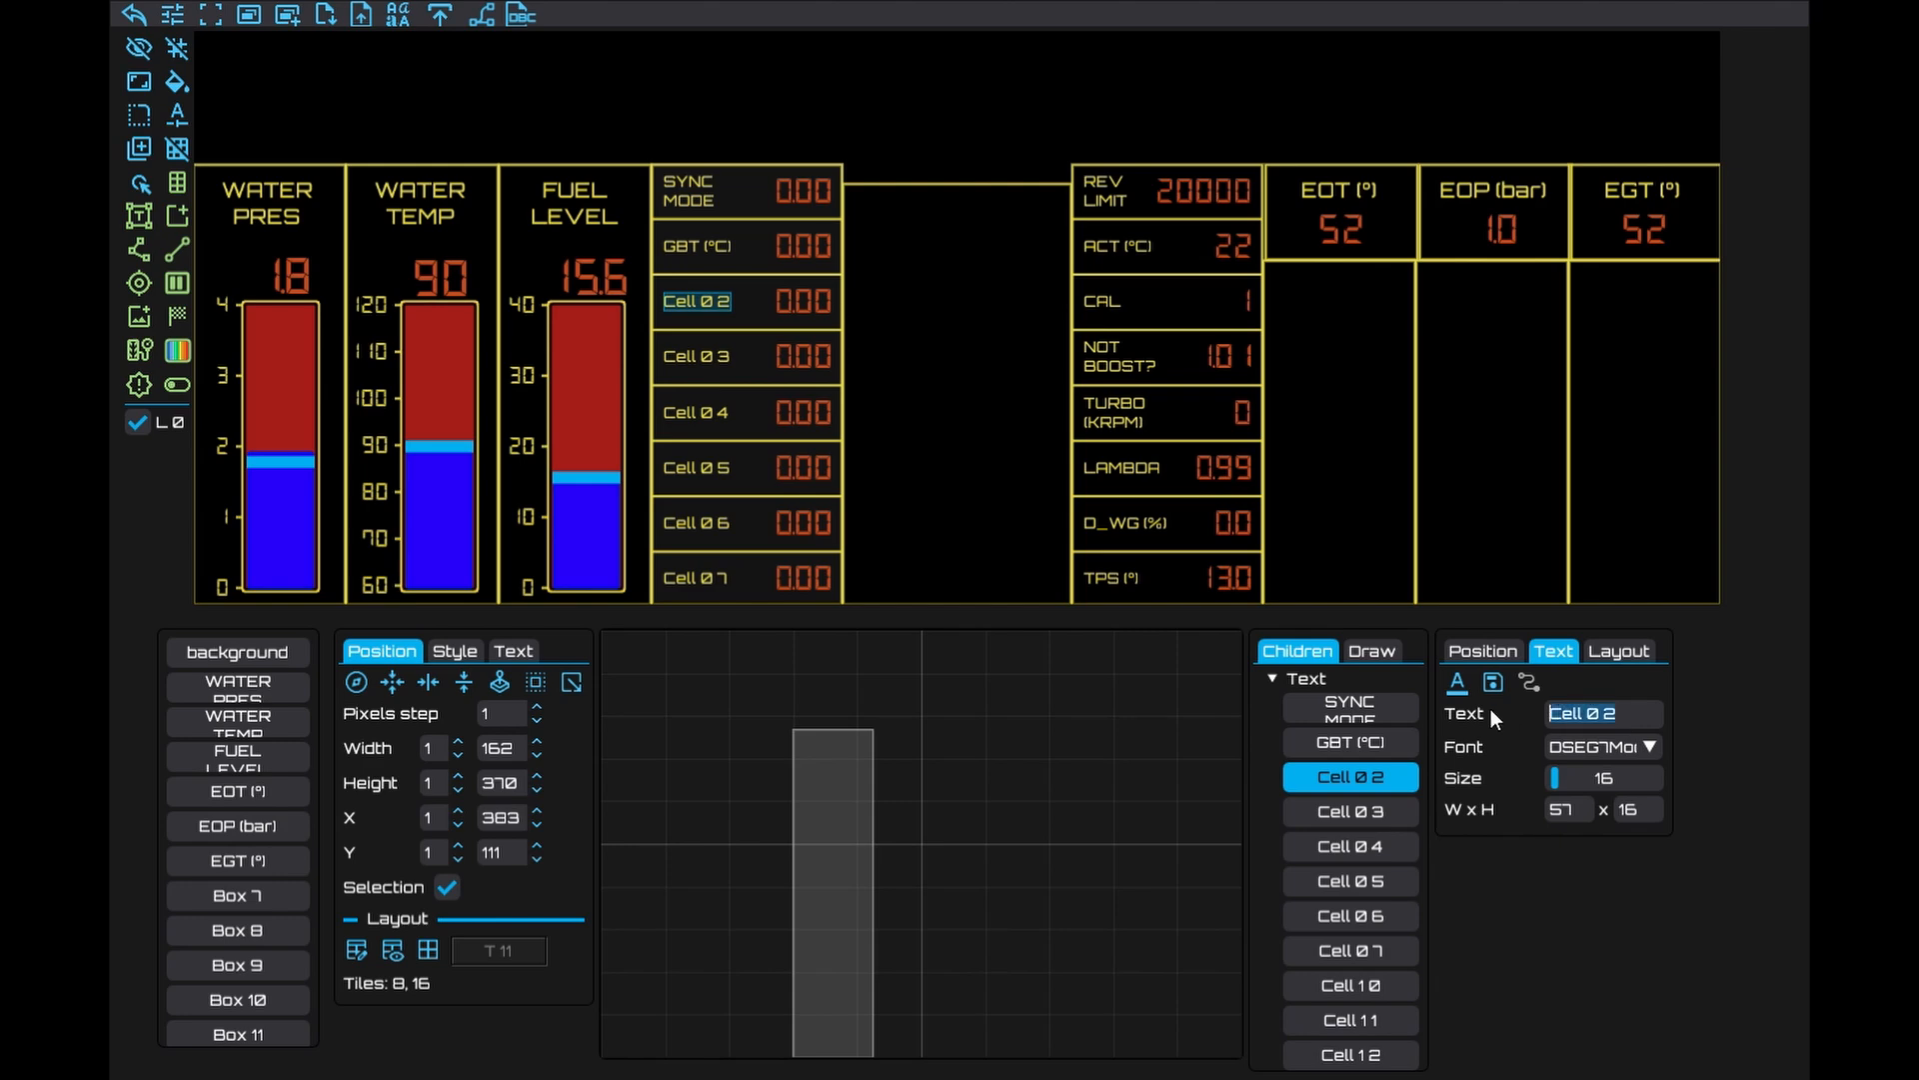
type("BATT (V)")
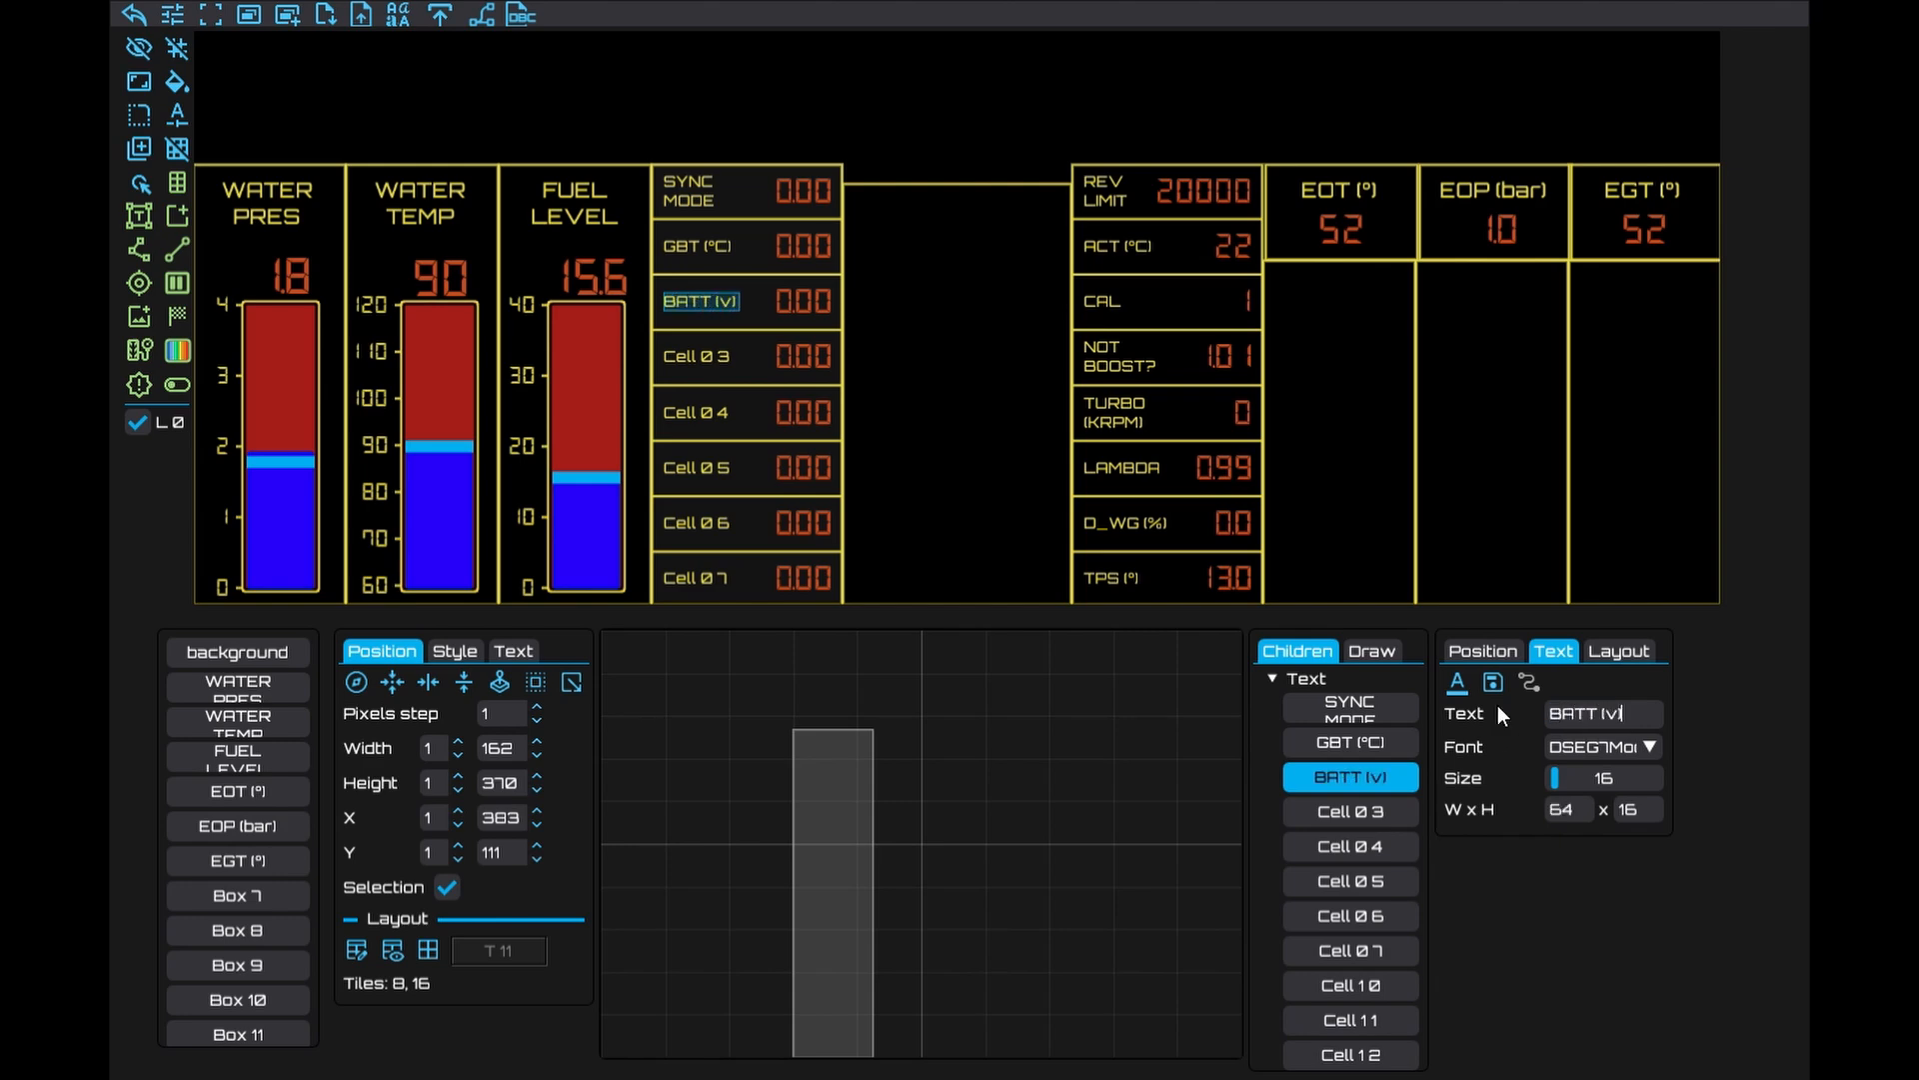
left_click(735, 372)
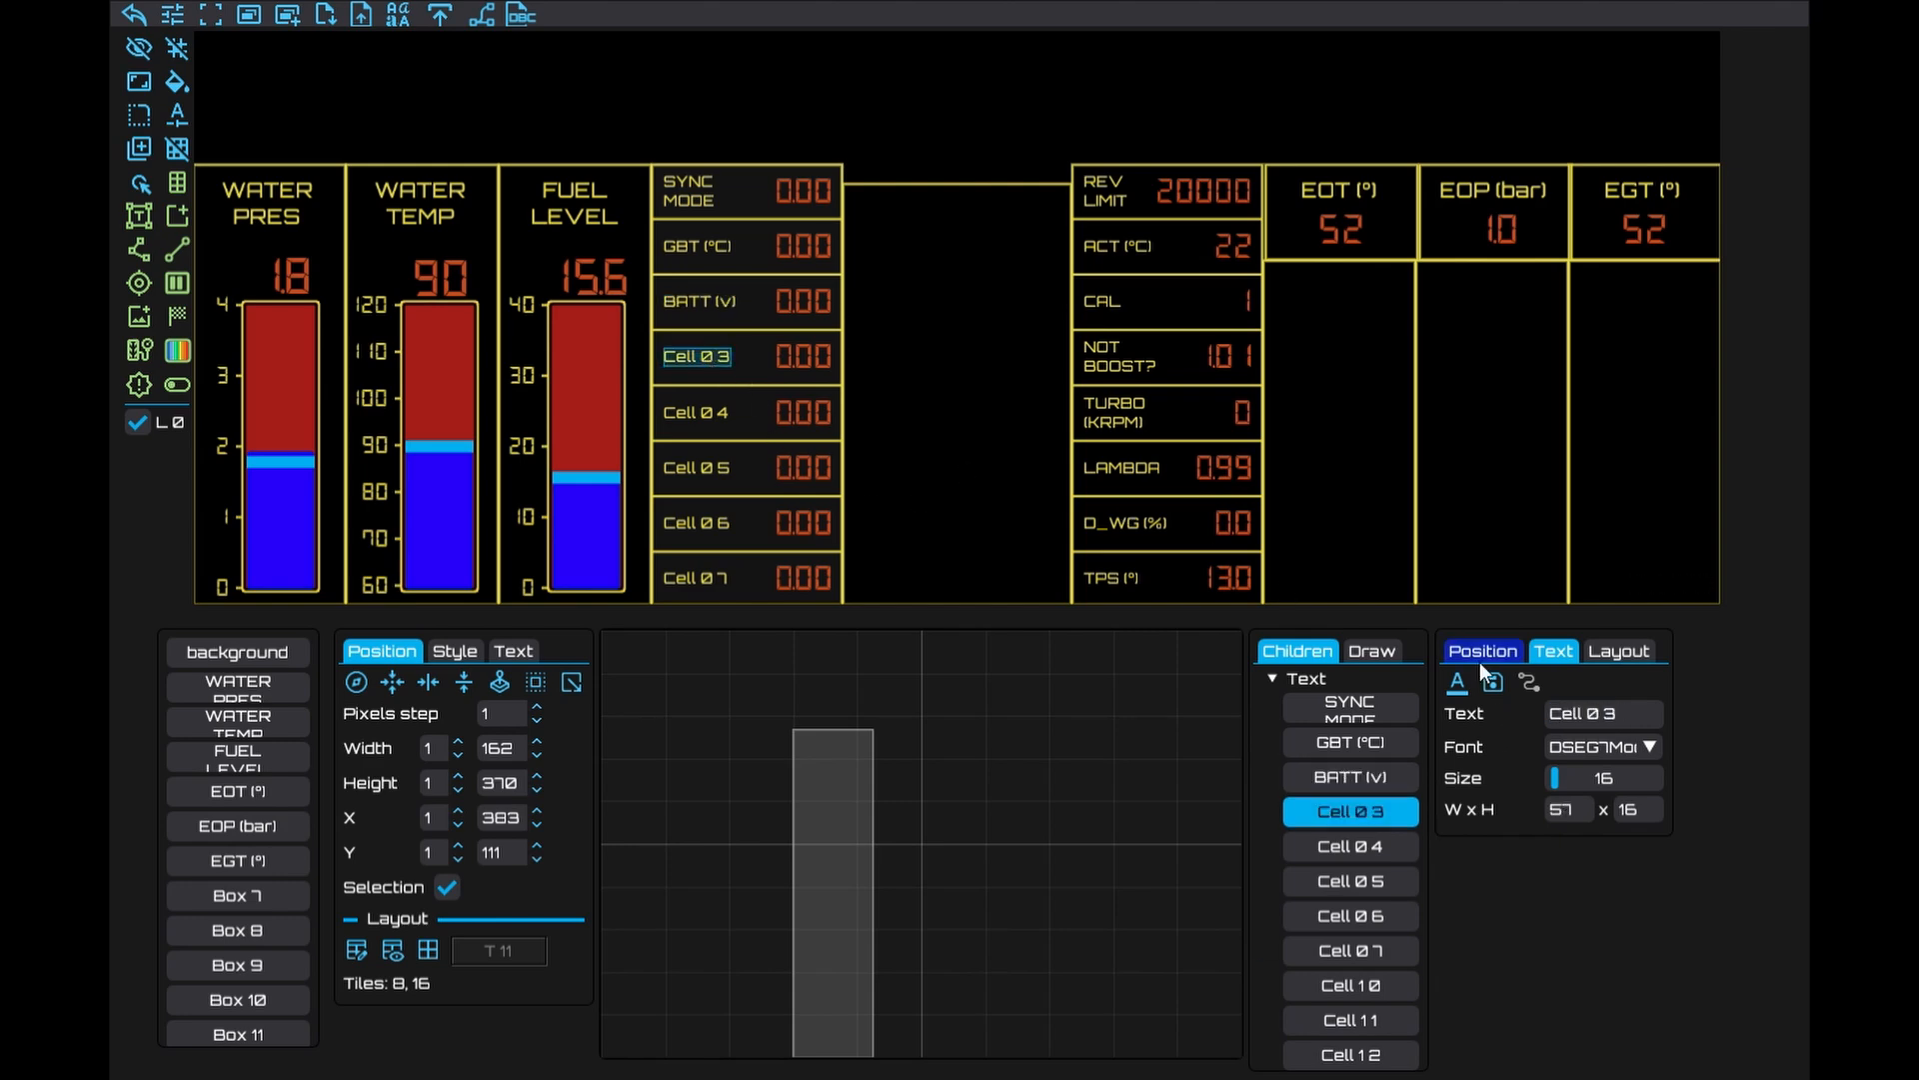
double_click(1588, 713)
type("GEAR")
key("Return")
type("CUT (V)")
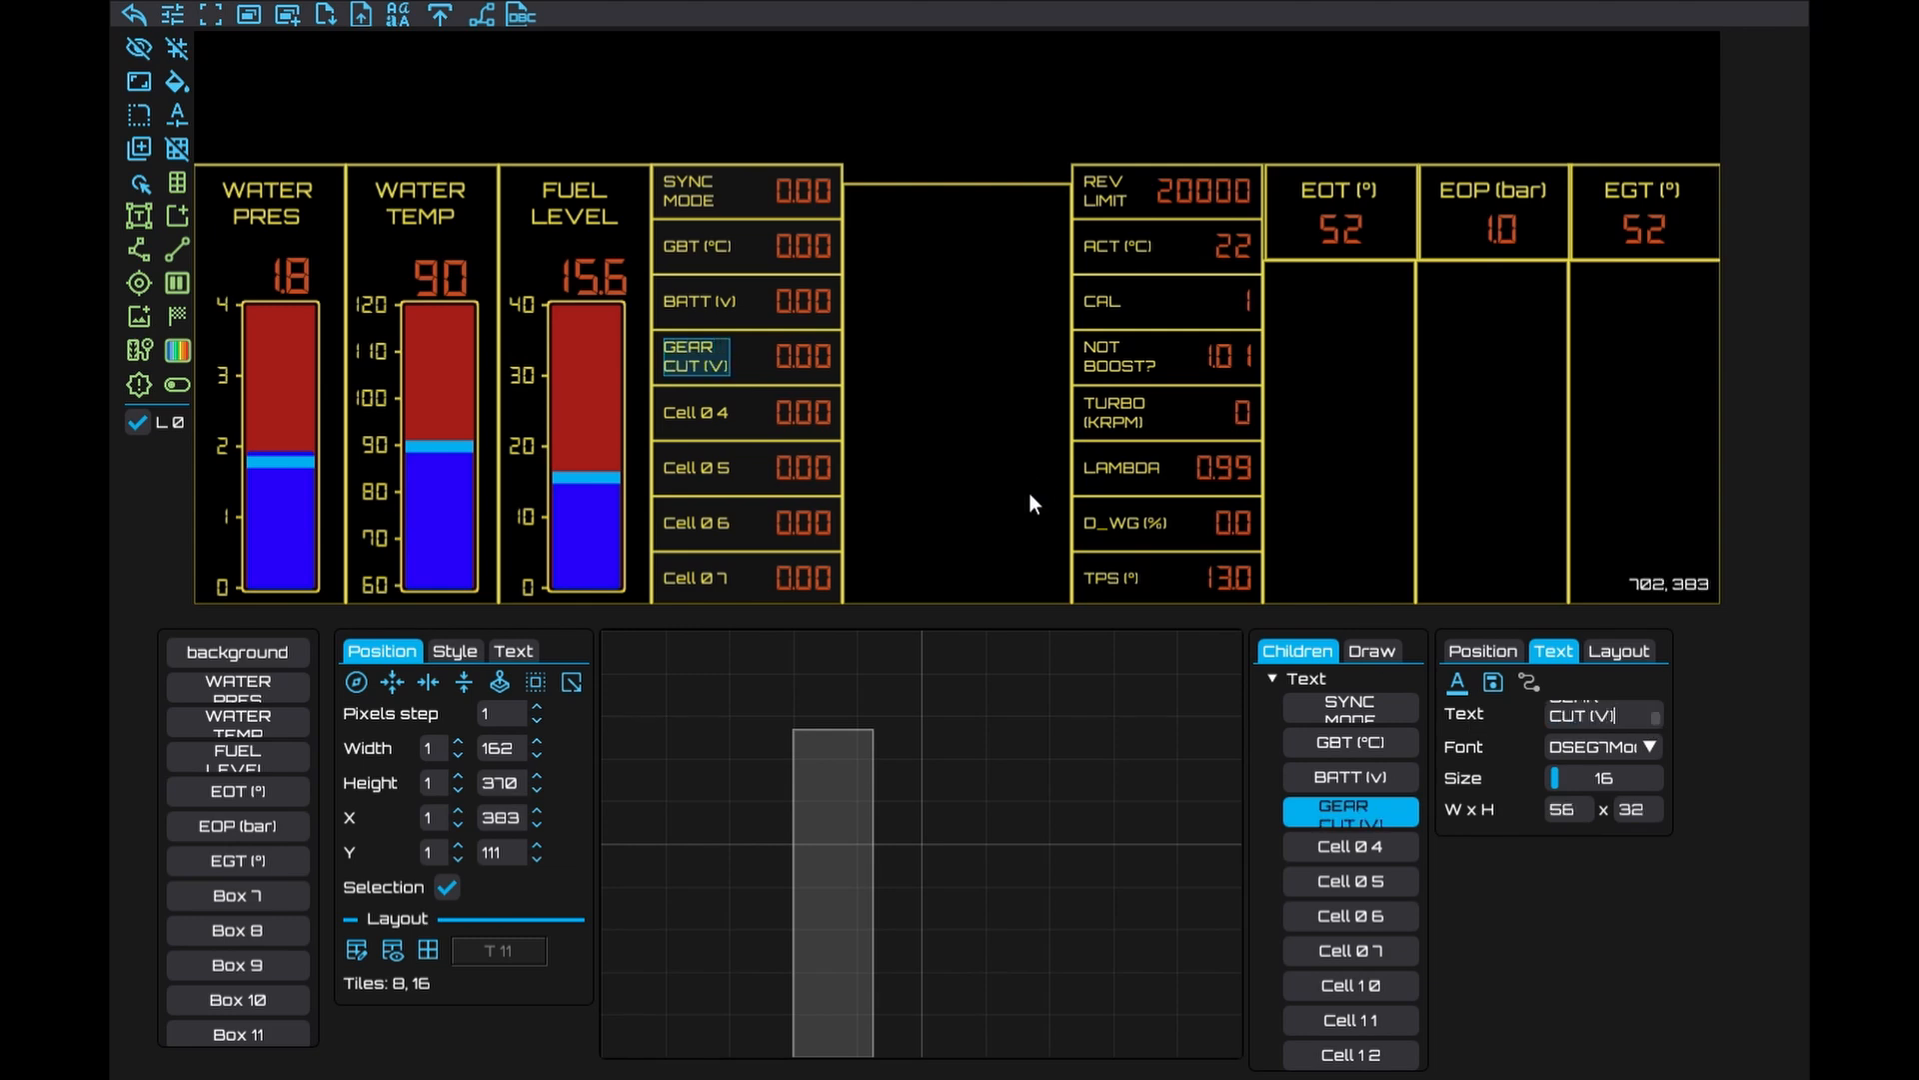
Label the left table's fifth row FUEL P (bar), with the unit indented on a second line
left_click(716, 409)
double_click(1564, 714)
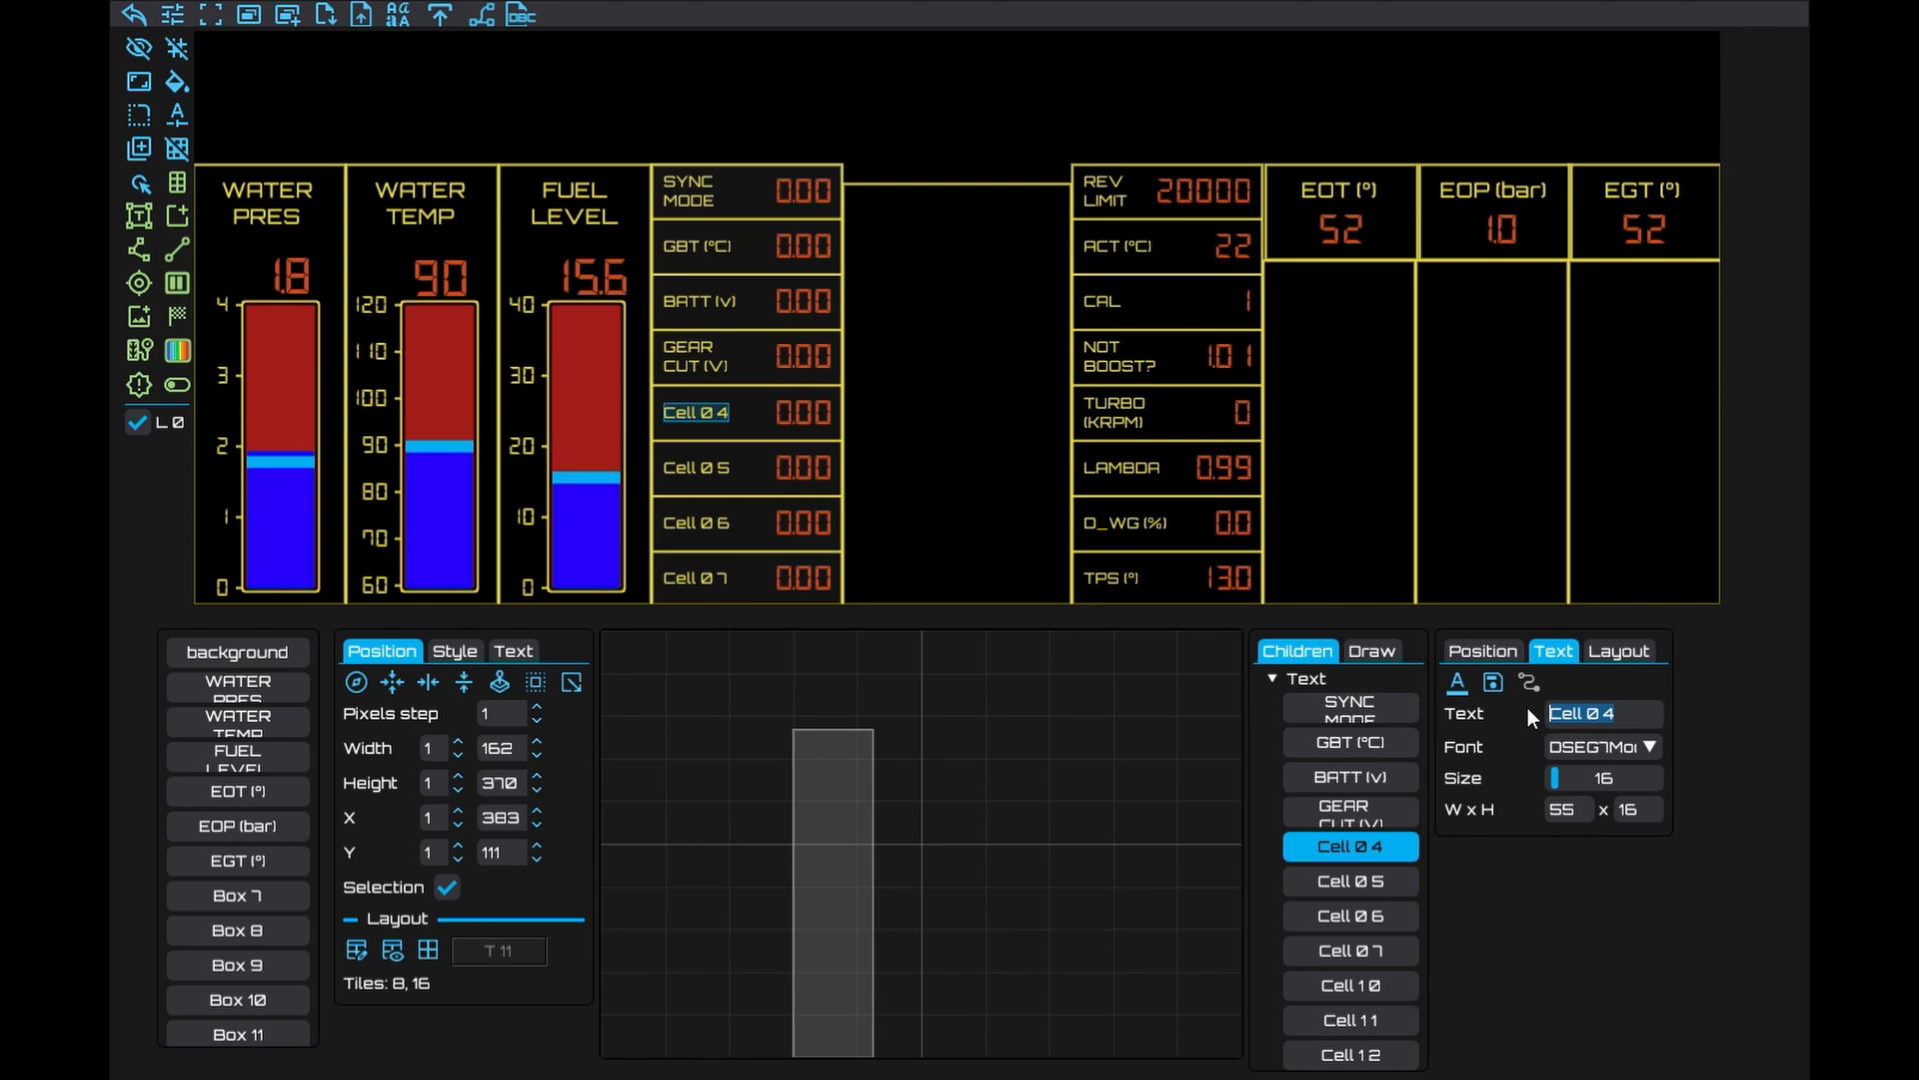
type("FUEL P")
key("Return")
type("(")
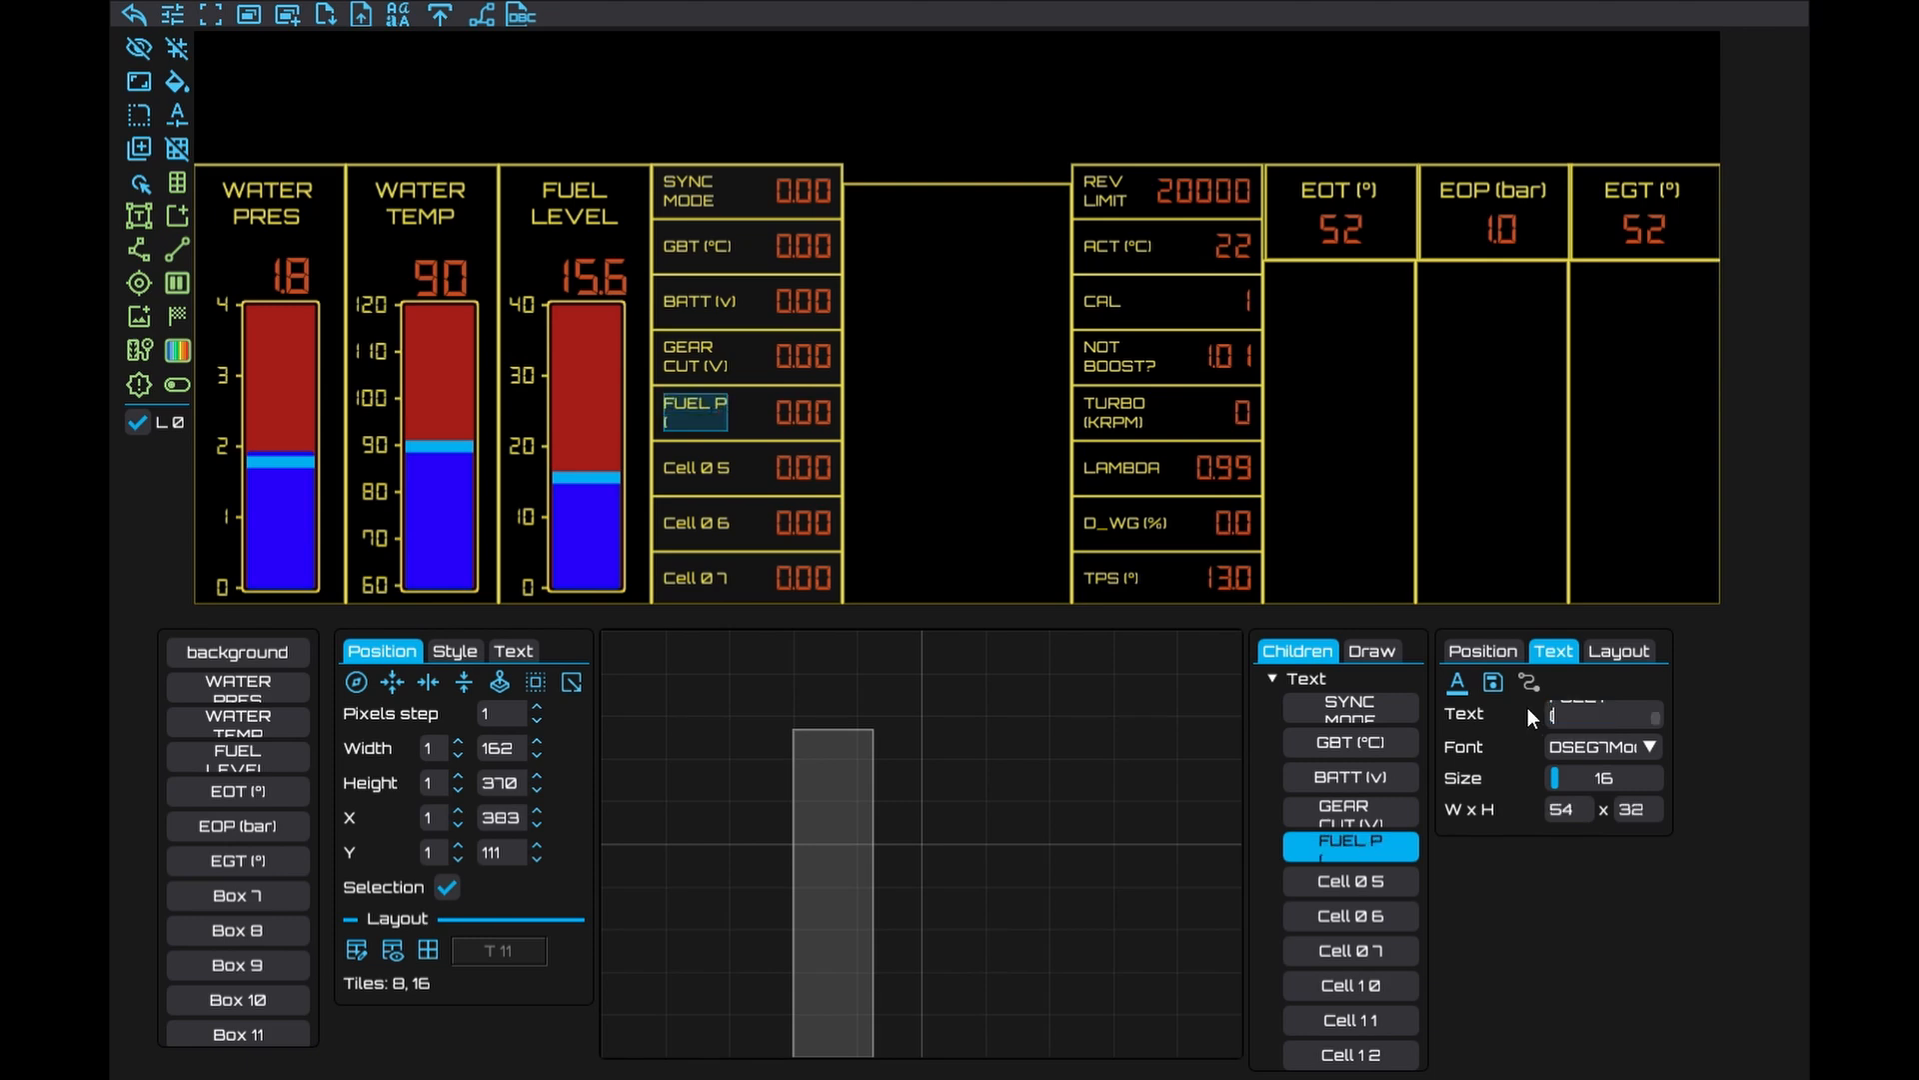
type("bar")
Label the left table's sixth row FUEL T (°C), with the unit indented on a second line
left_click(704, 470)
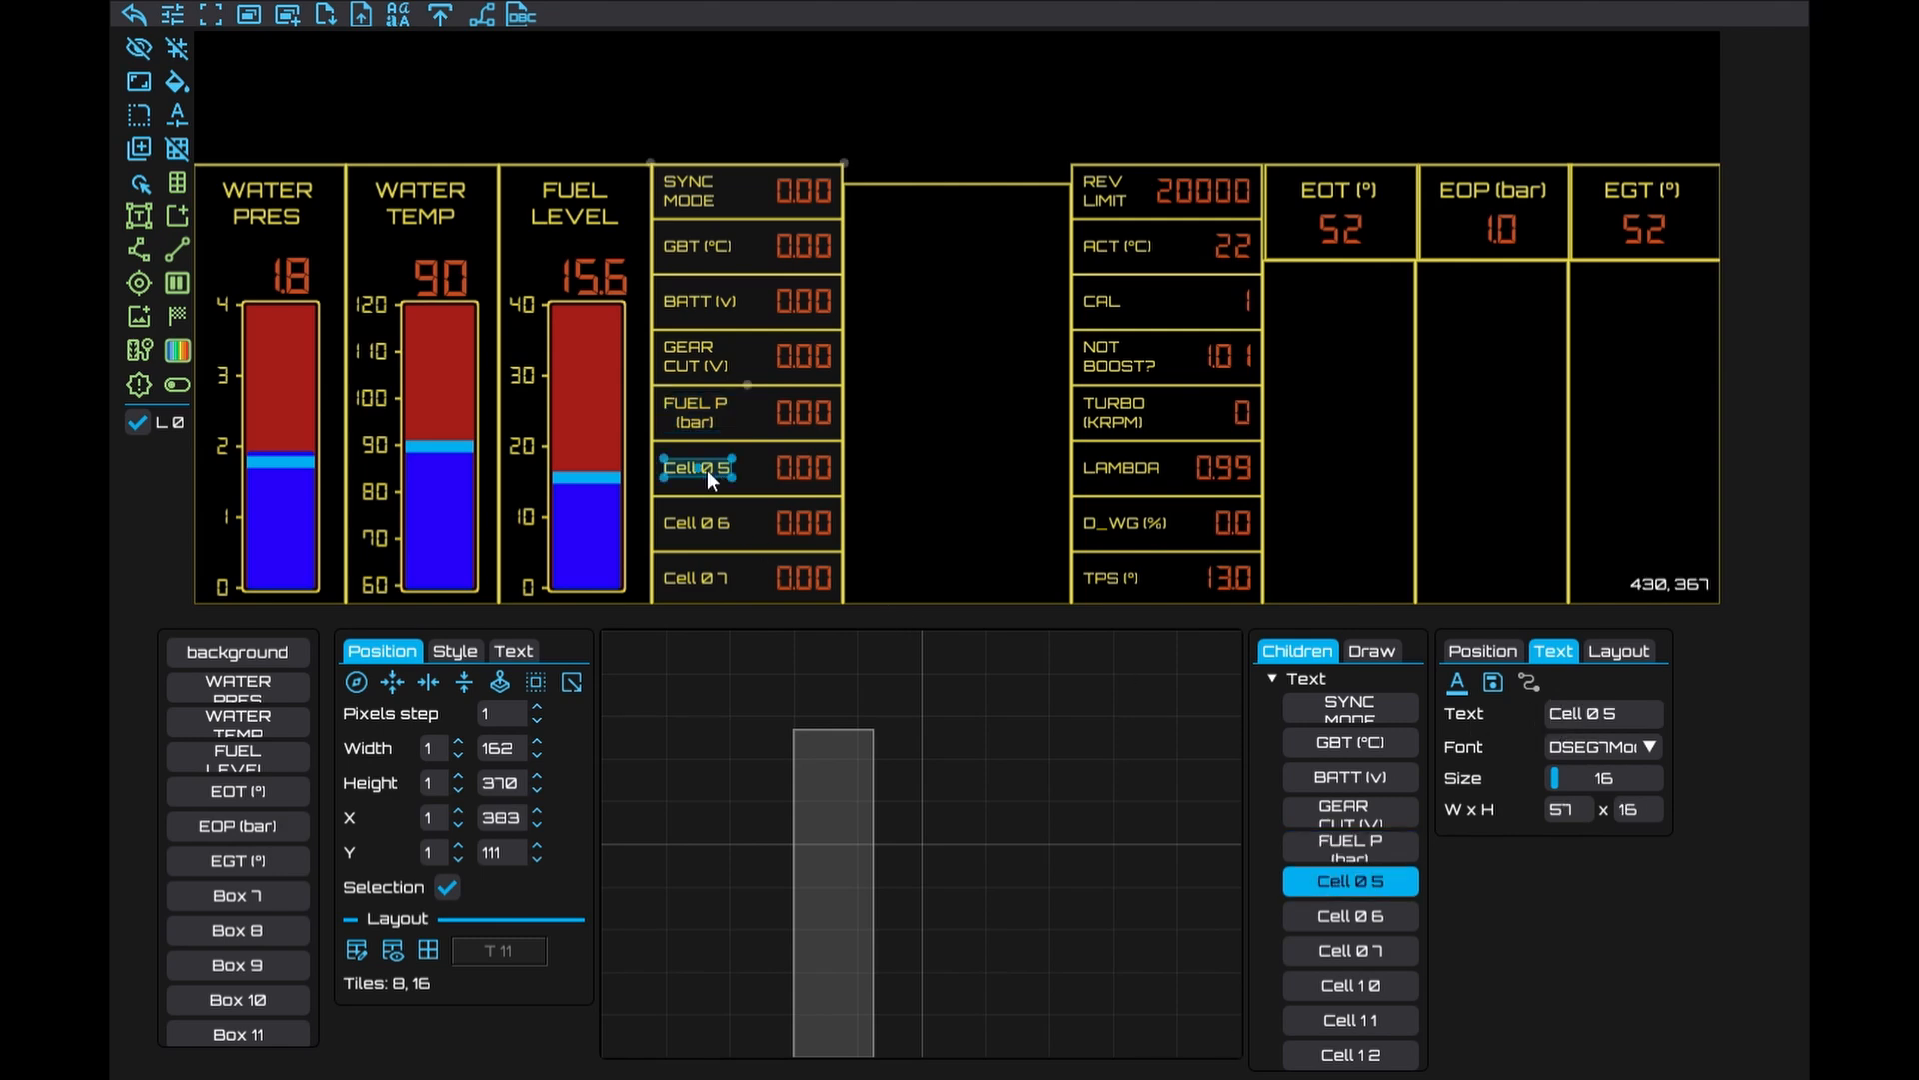
left_click(1557, 715)
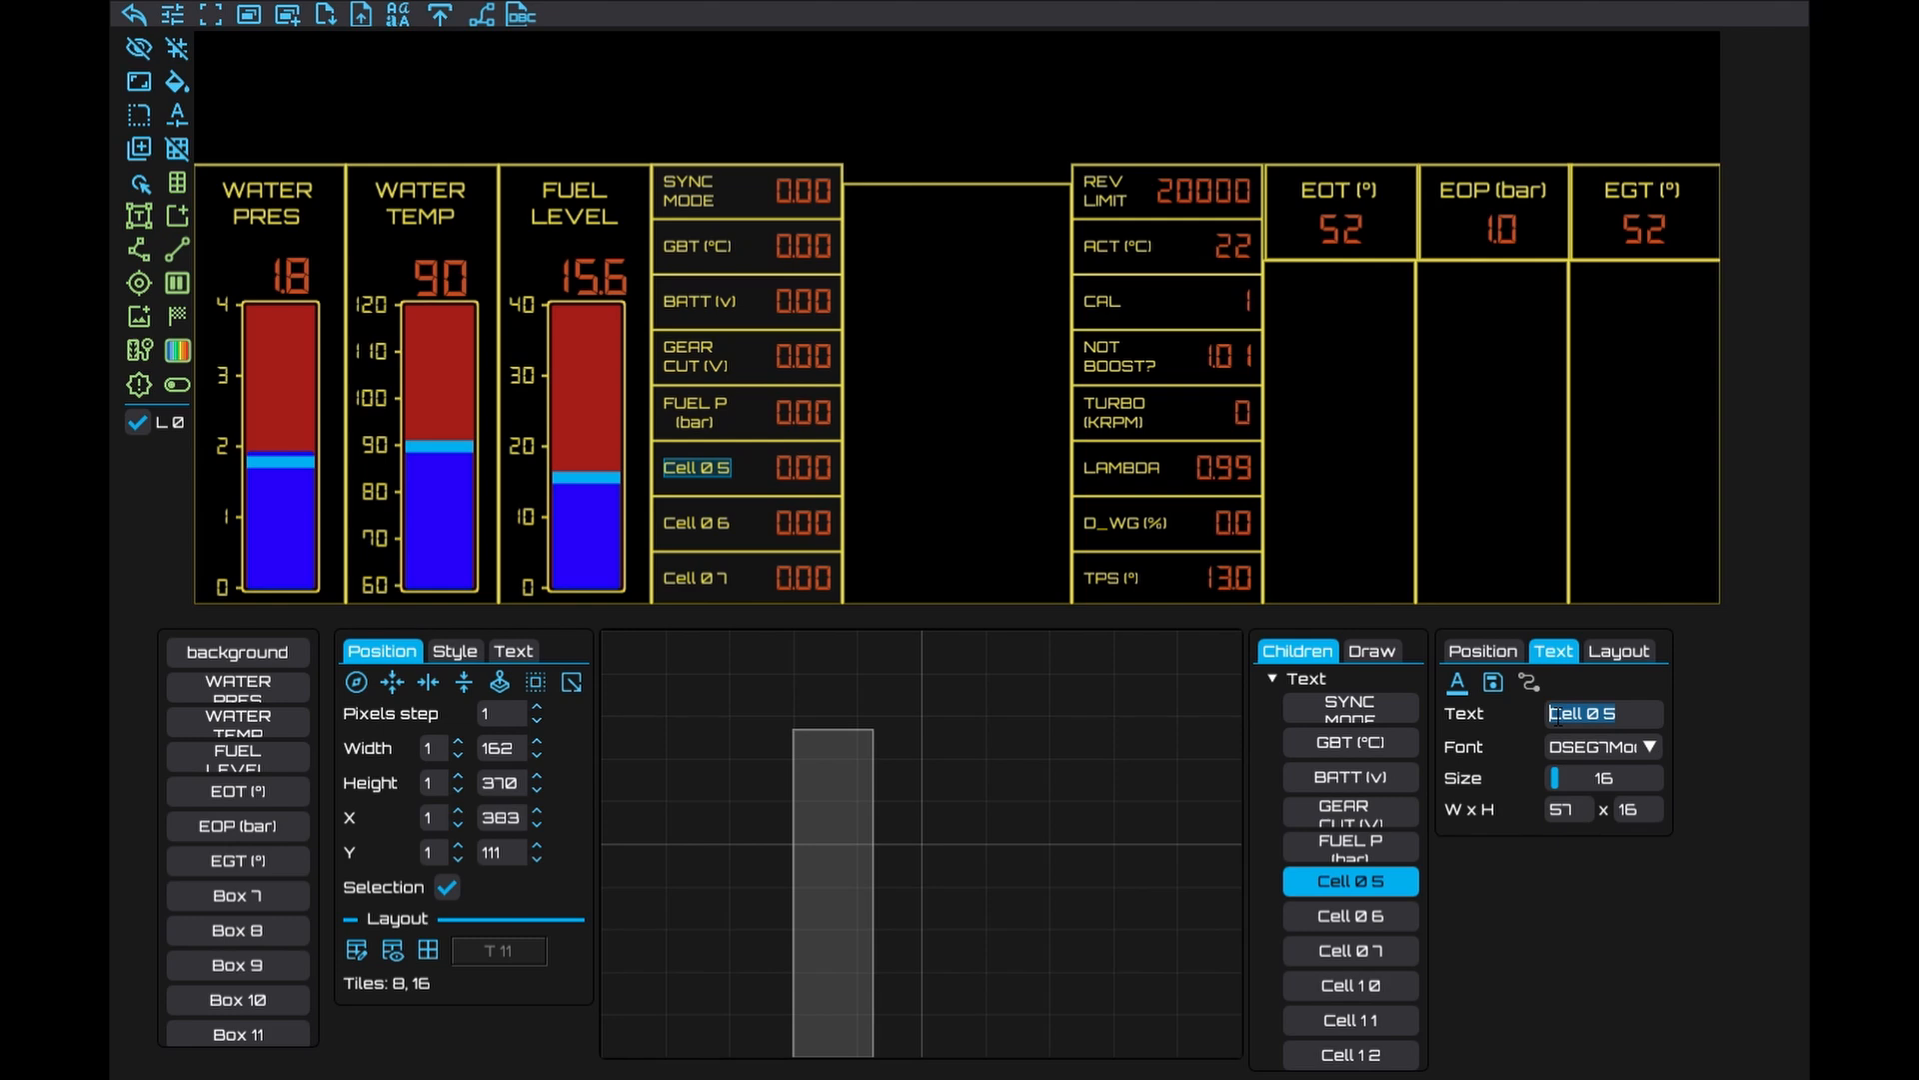
type("FUEL T")
key("Return")
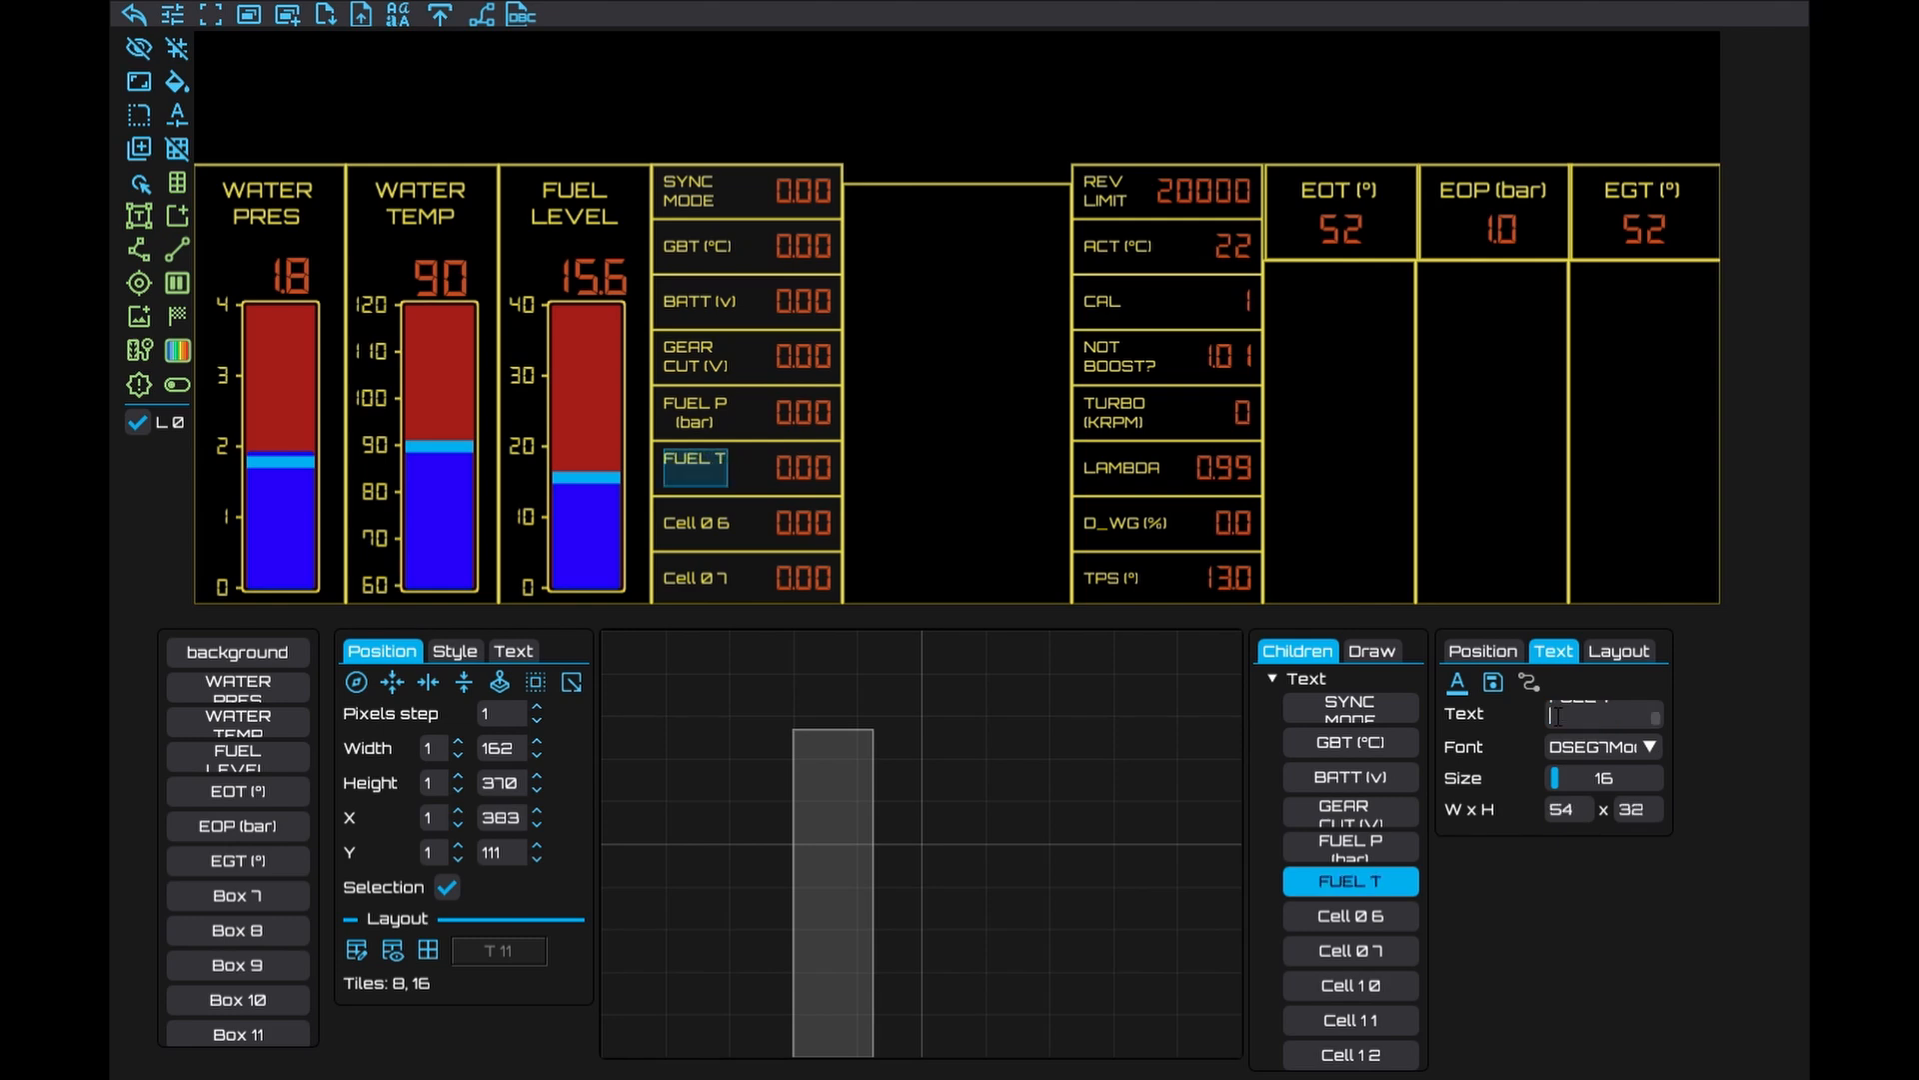
type("(°C)")
left_click(1562, 720)
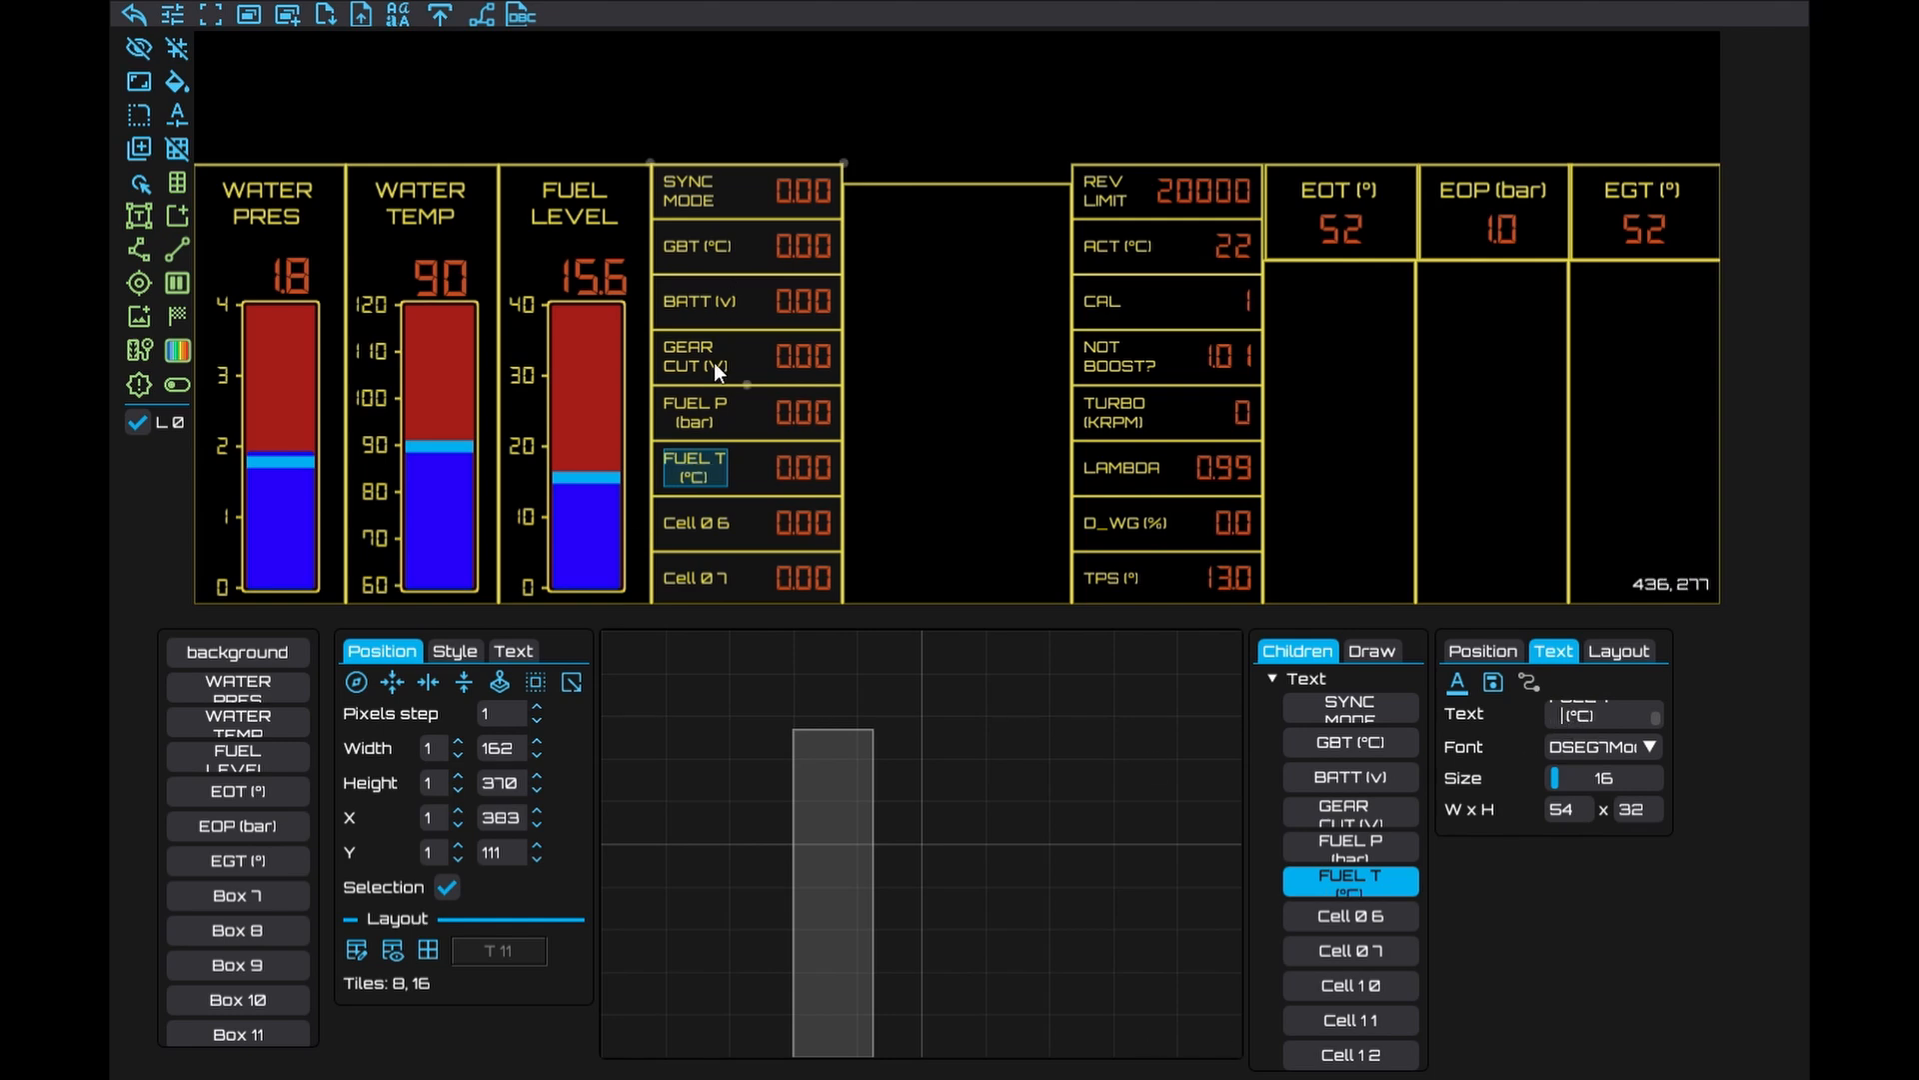
left_click(681, 246)
left_click(689, 191)
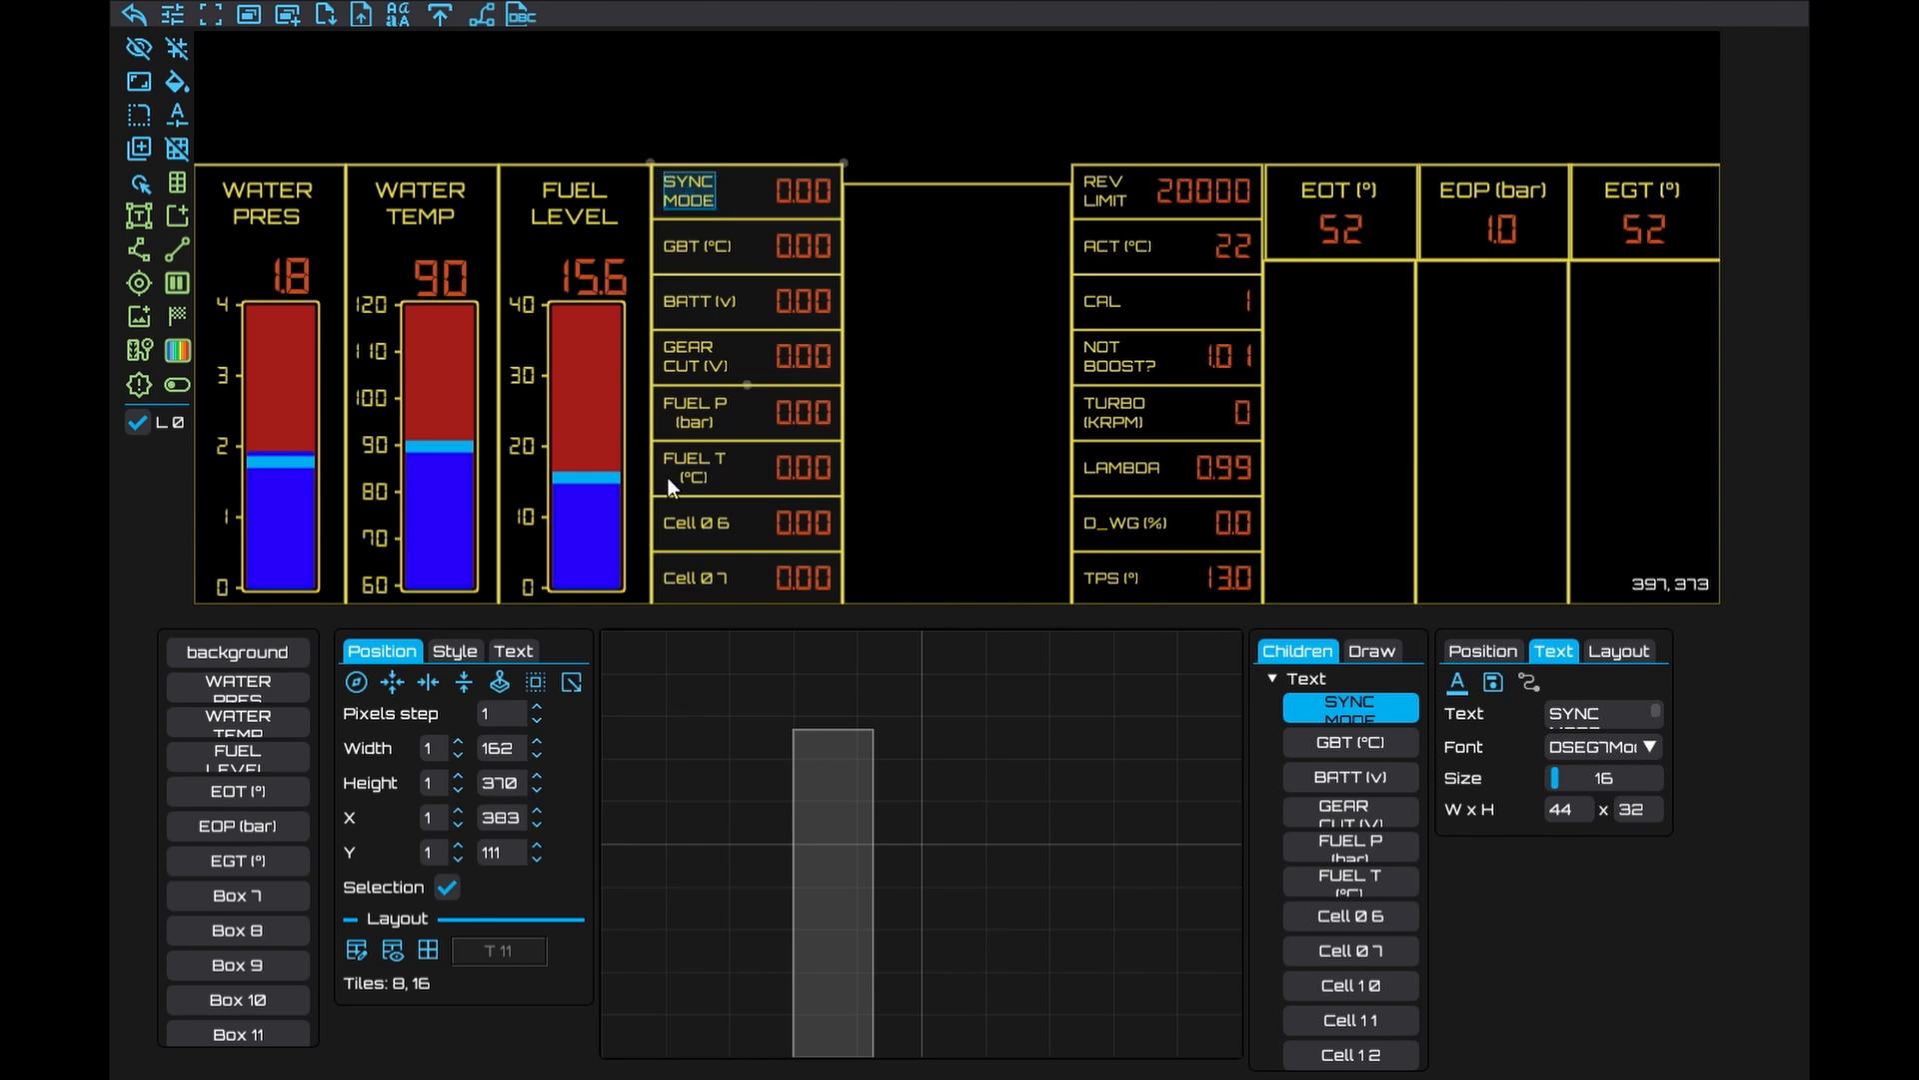
left_click(690, 526)
left_click_drag(1639, 721, 1532, 710)
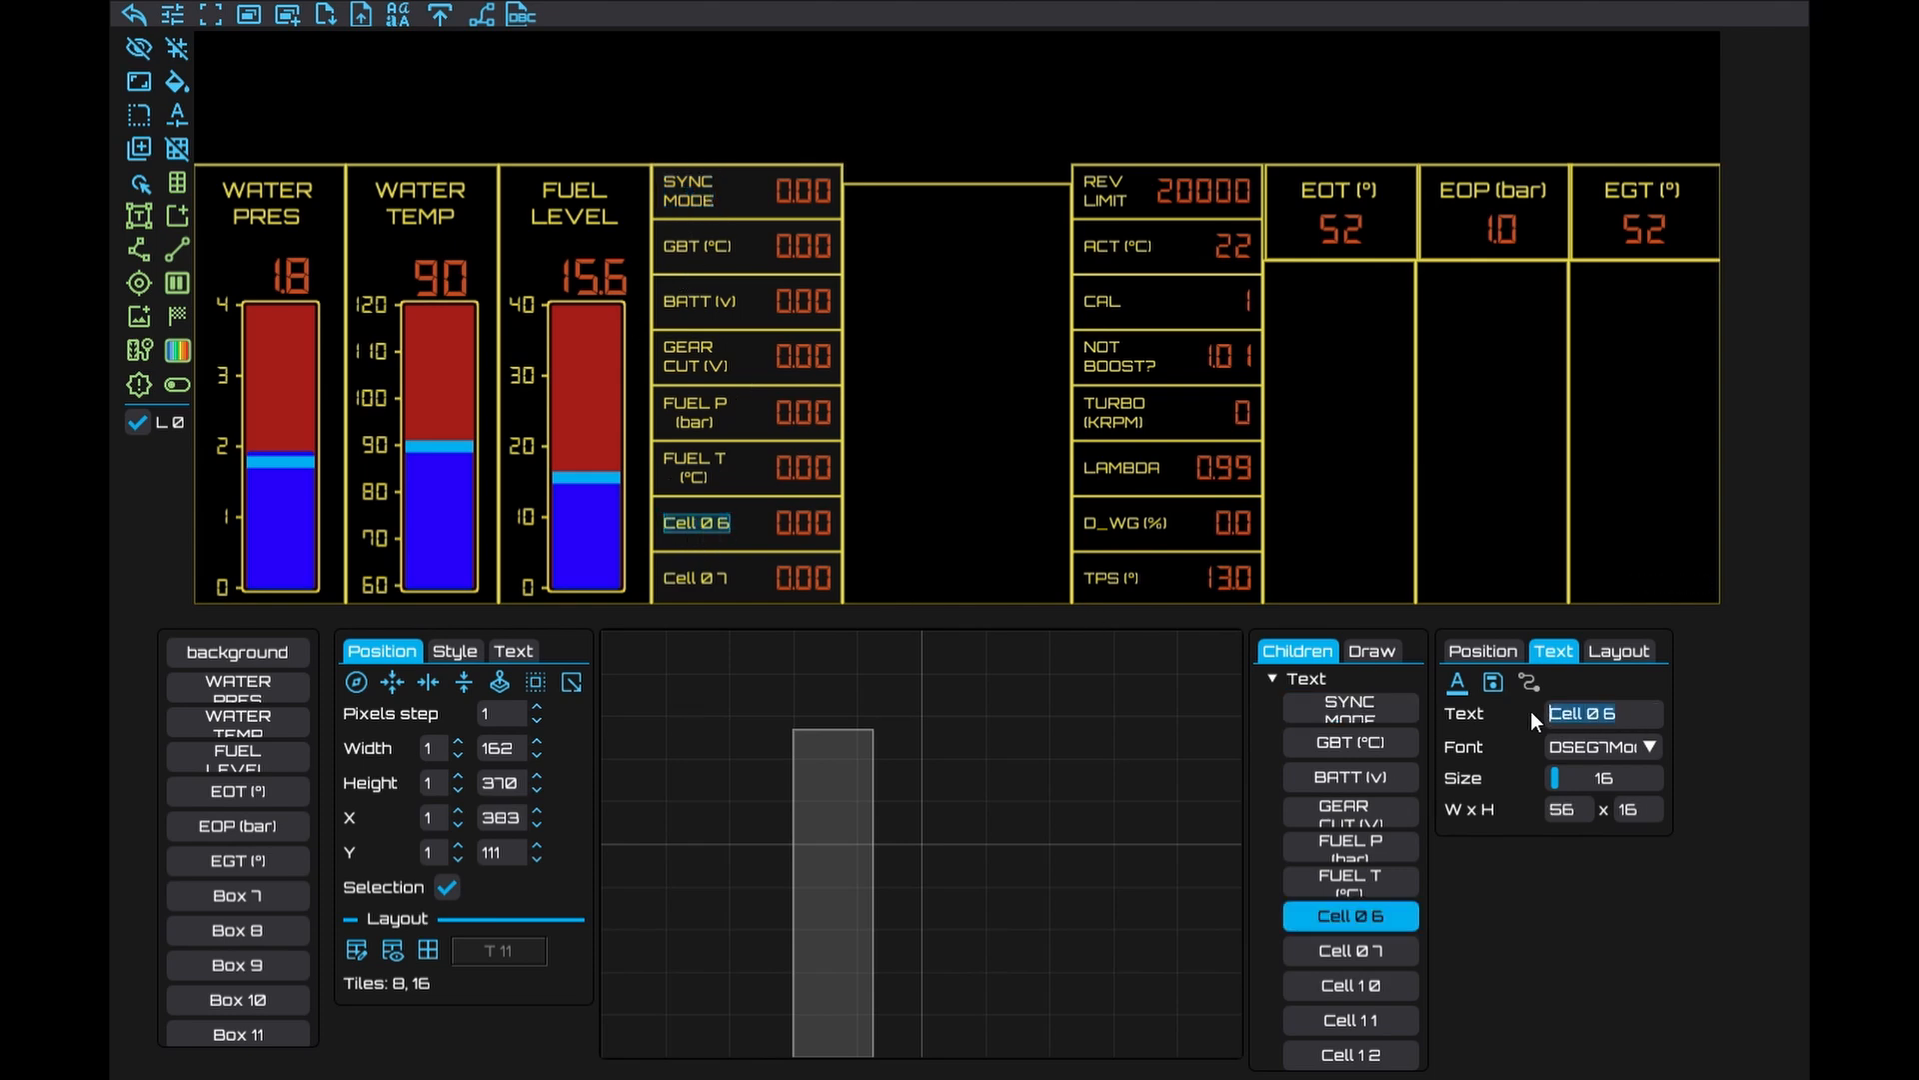
type("fuel")
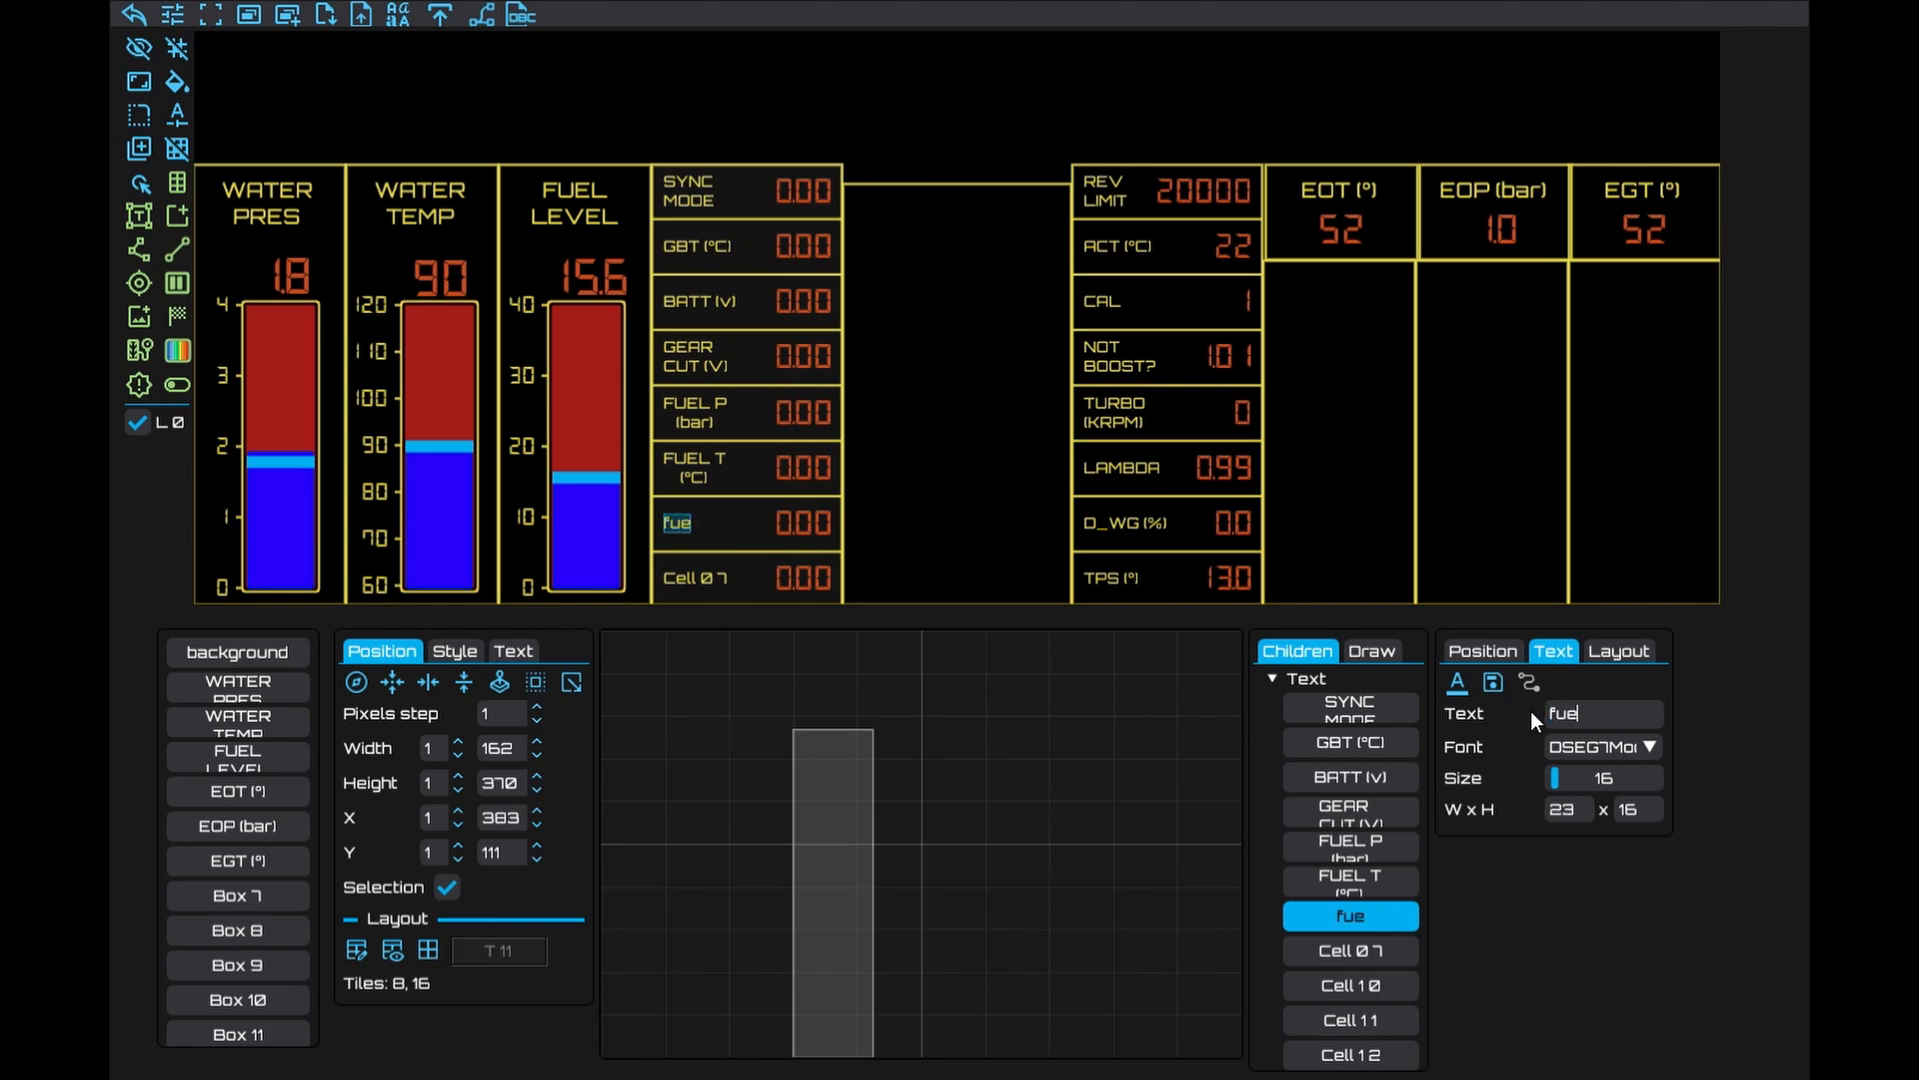
key("BackSpace")
key("BackSpace")
key("BackSpace")
key("BackSpace")
type("FUEL T")
key("Return")
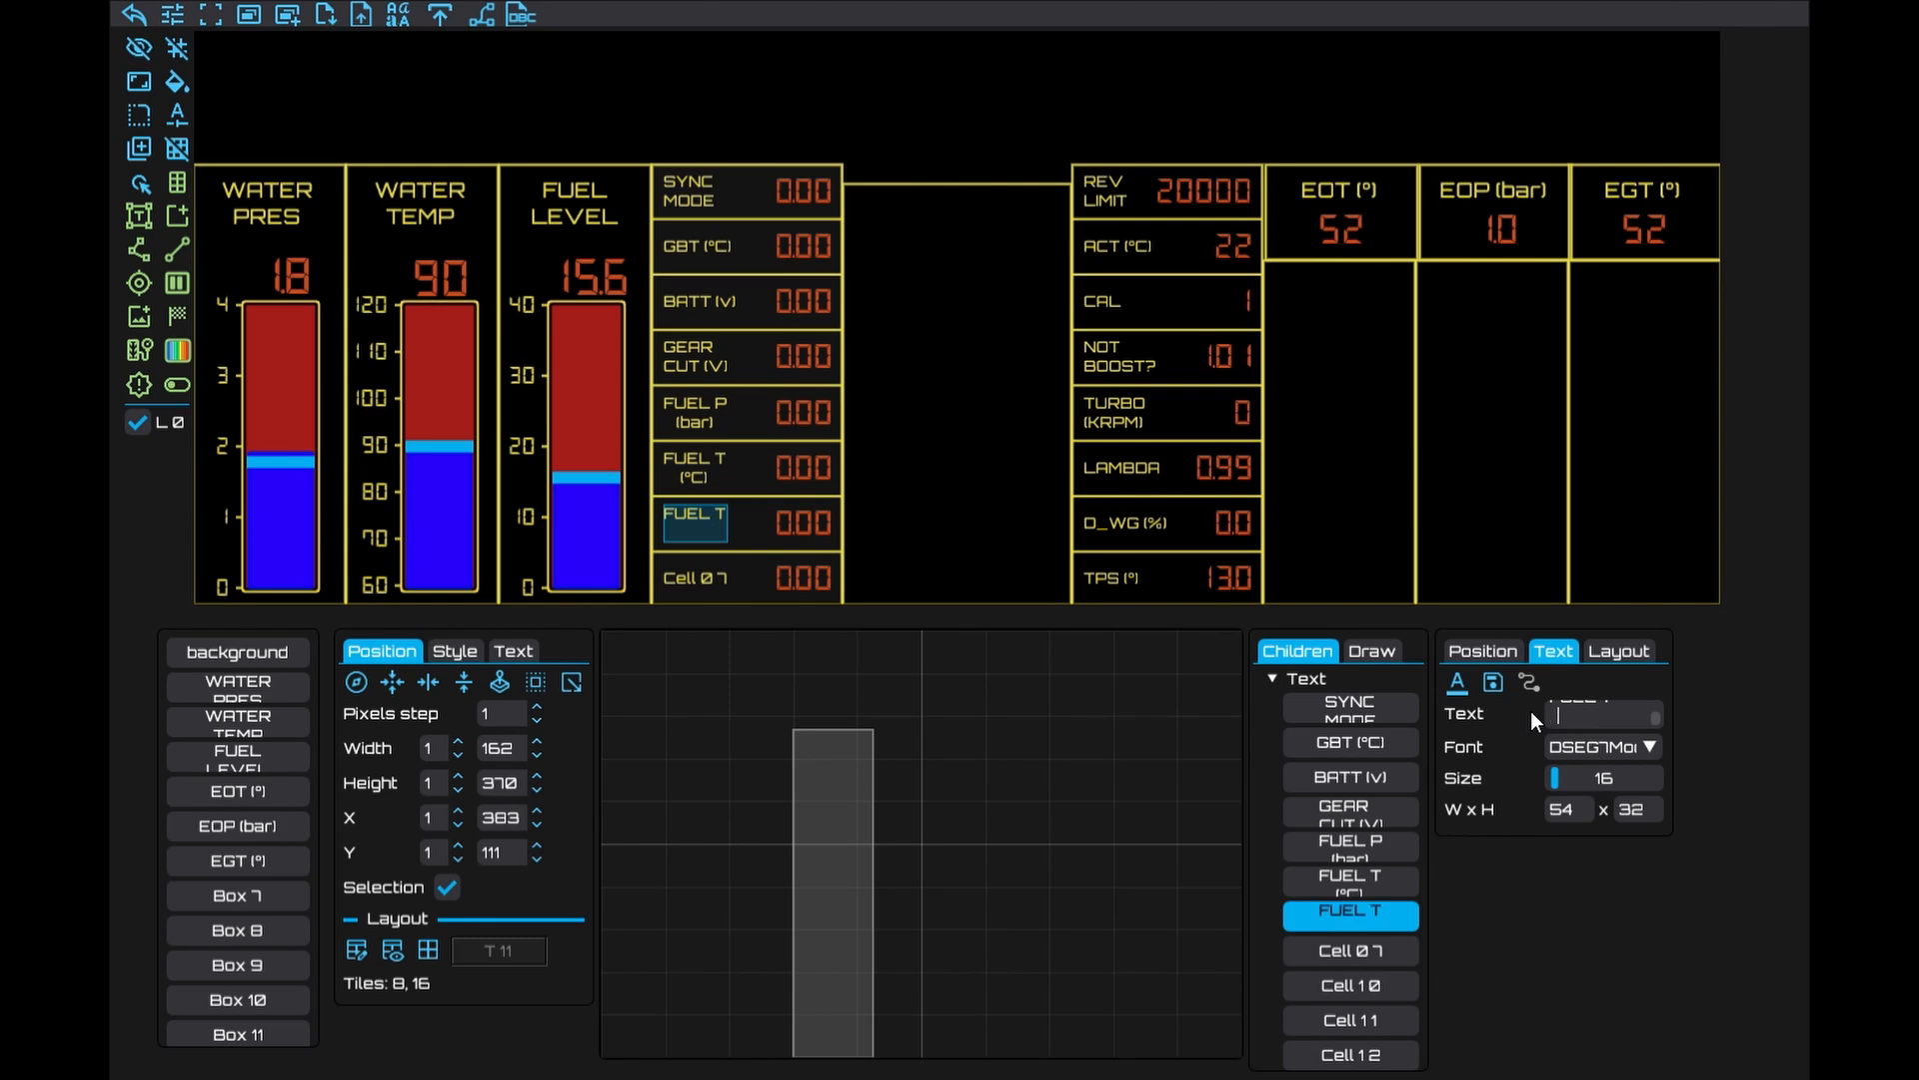
type("(°c")
key("BackSpace")
type("C)")
left_click(1566, 717)
left_click(703, 576)
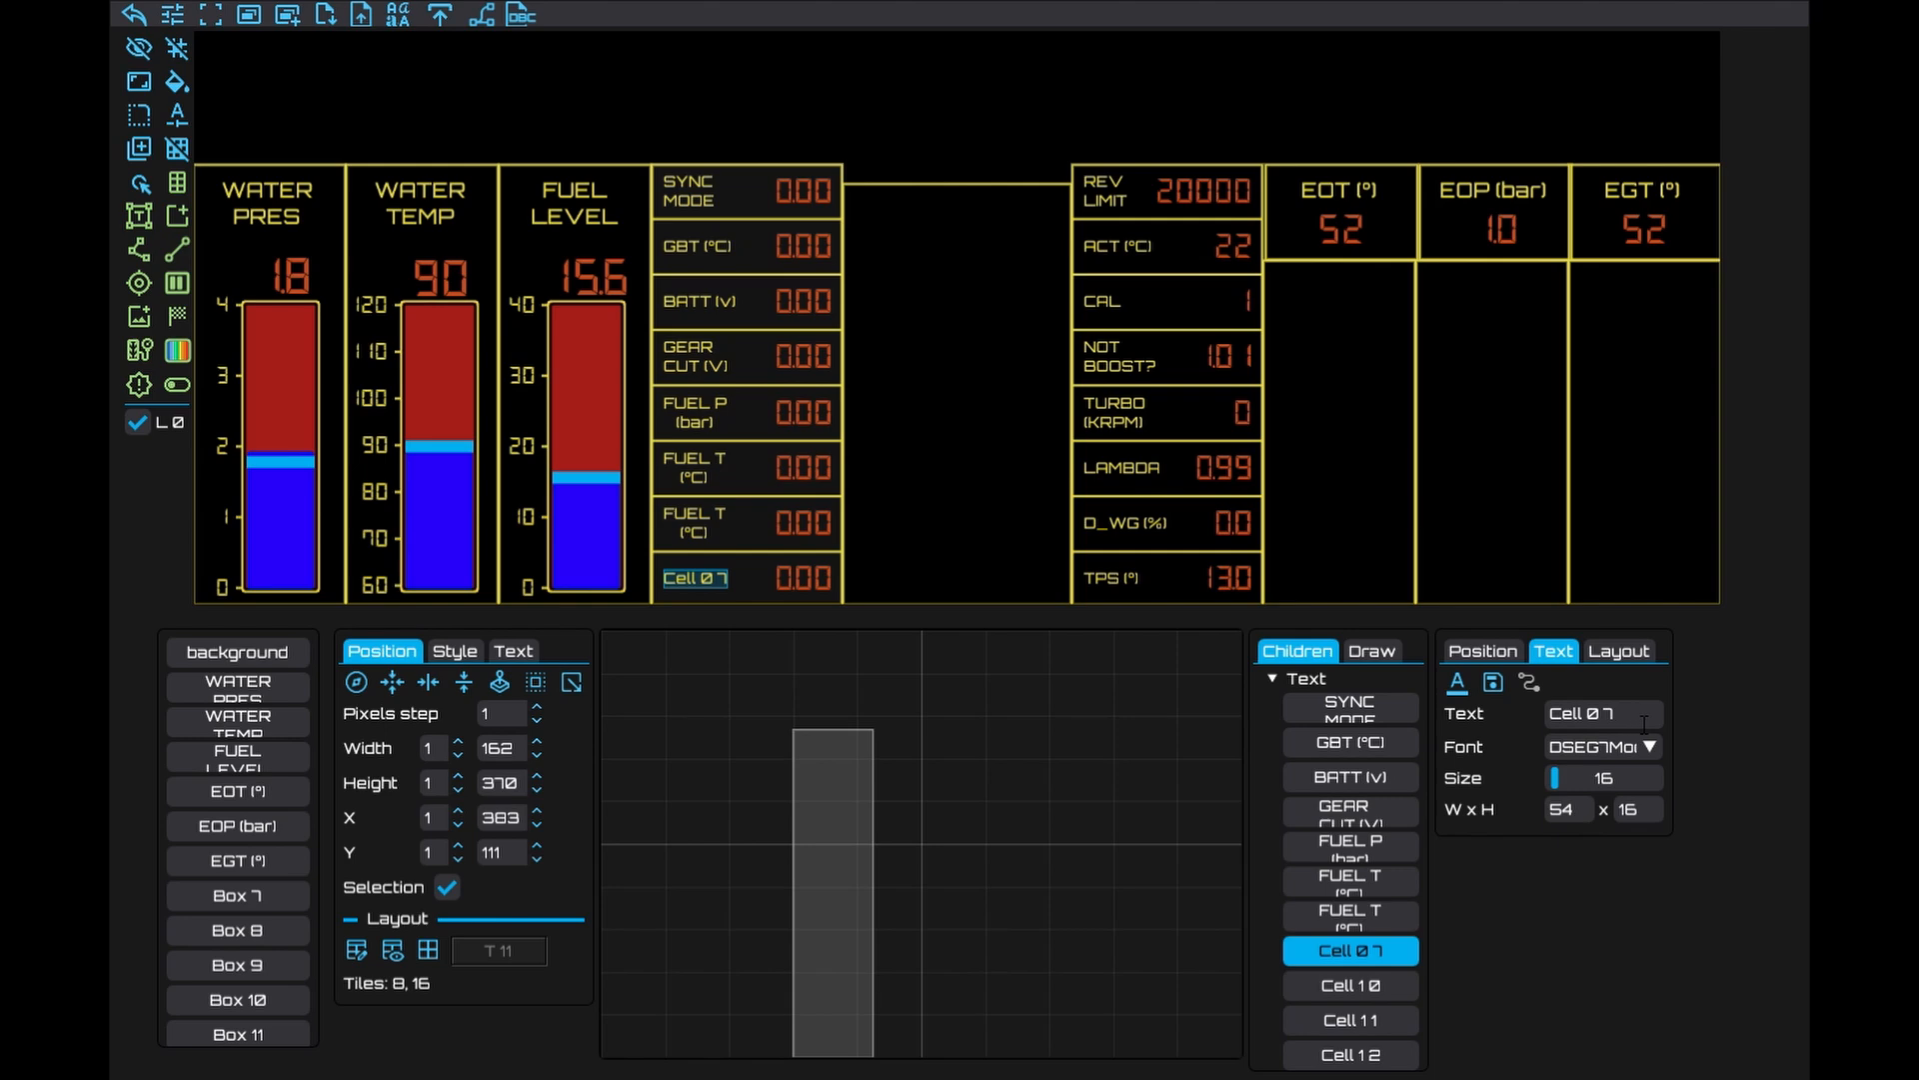
Label the left table's seventh row PPS (°) on a single line
left_click(691, 521)
key("ctrl+a")
type("pps (°")
key("BackSpace")
key("BackSpace")
key("BackSpace")
key("BackSpace")
key("BackSpace")
type("ps")
key("BackSpace")
key("BackSpace")
key("BackSpace")
type("PPS (°)")
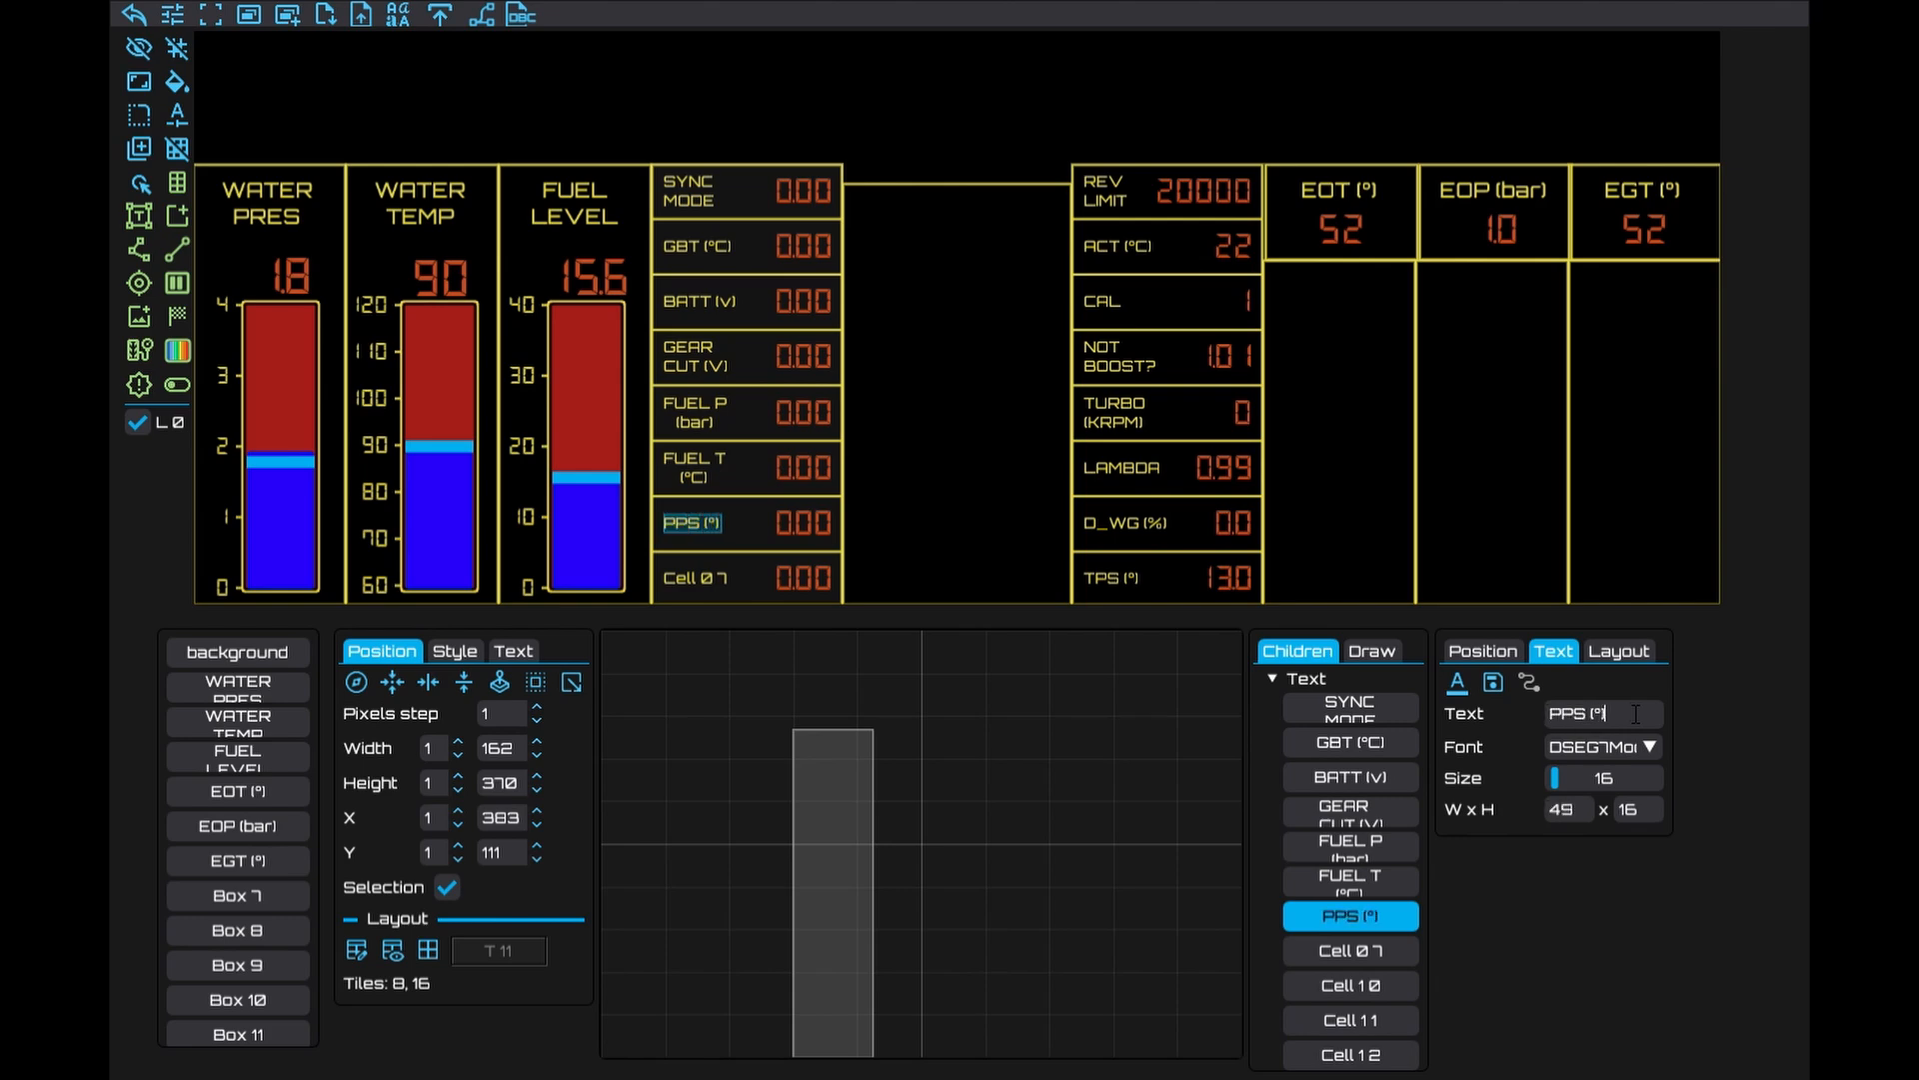
Label the left table's last row AMPS
left_click(715, 577)
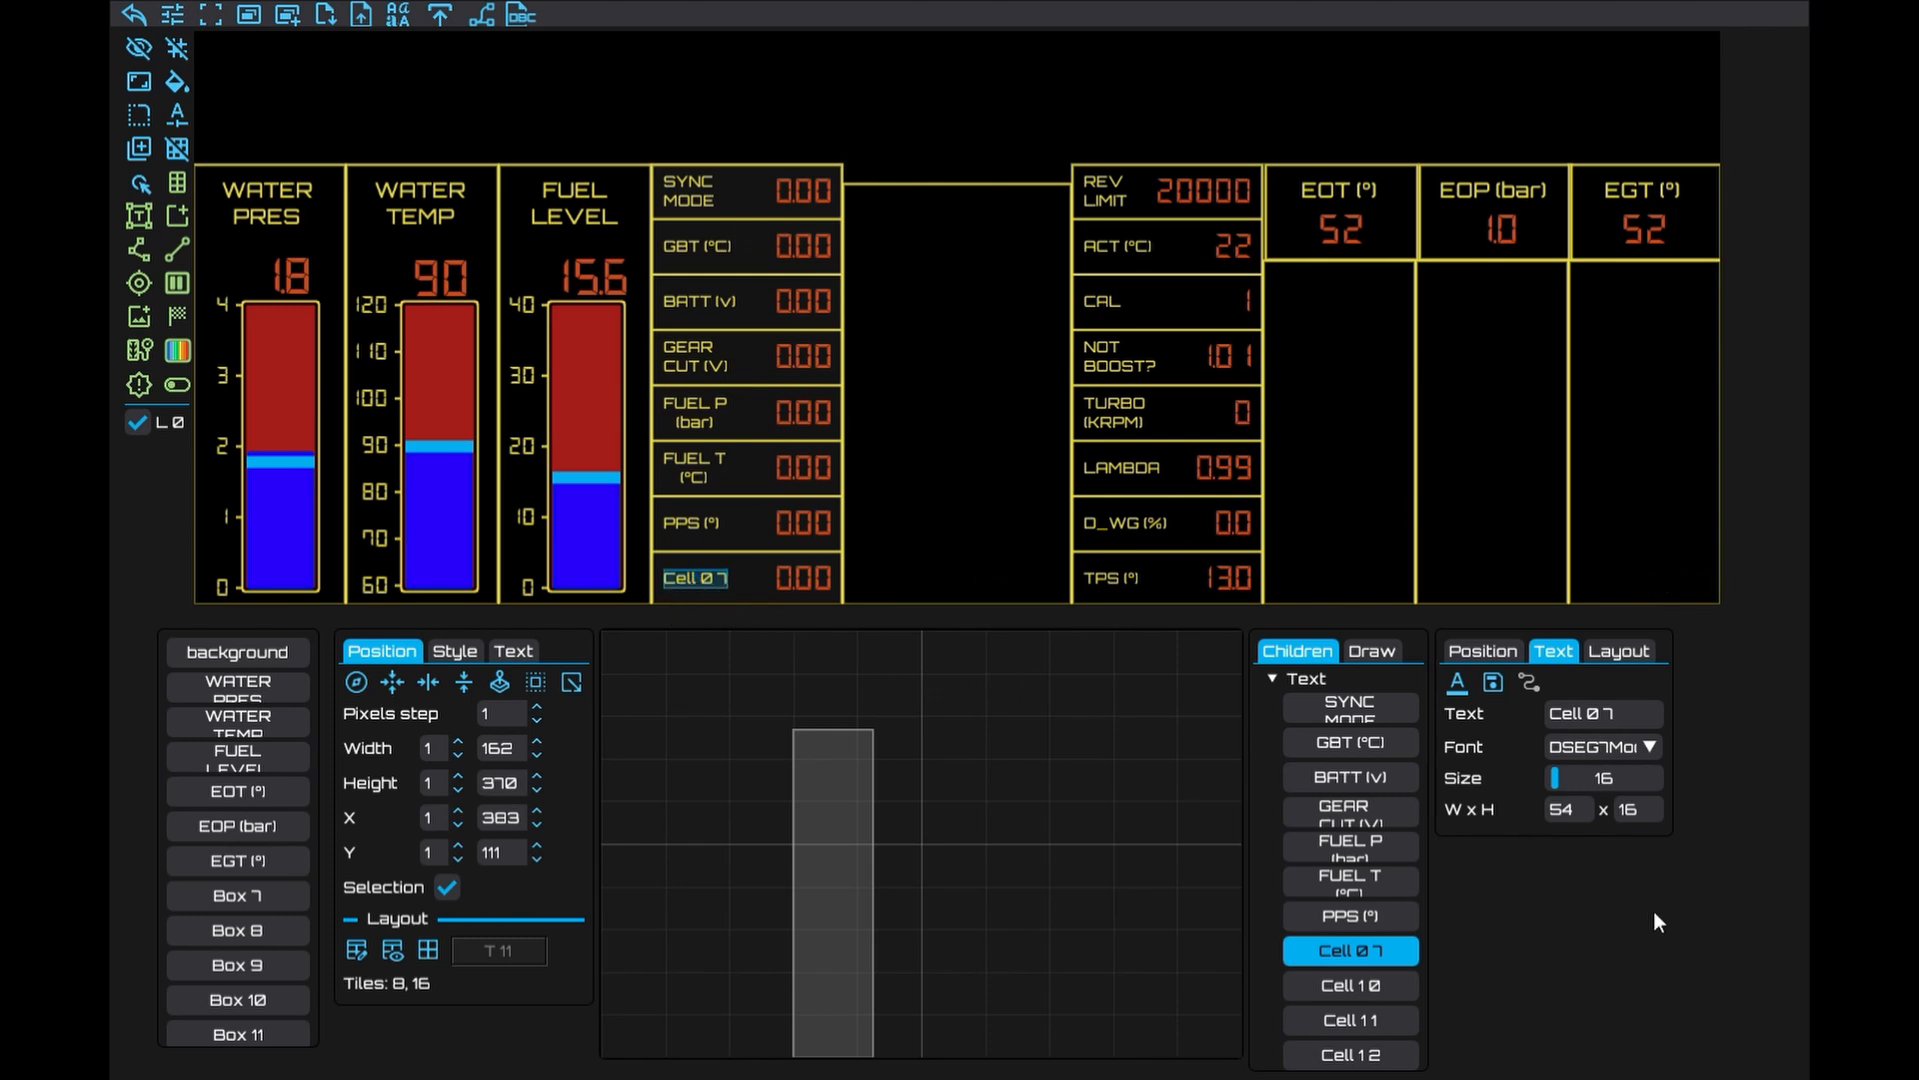
left_click_drag(1613, 716, 1507, 714)
type("AMPS")
key("BackSpace")
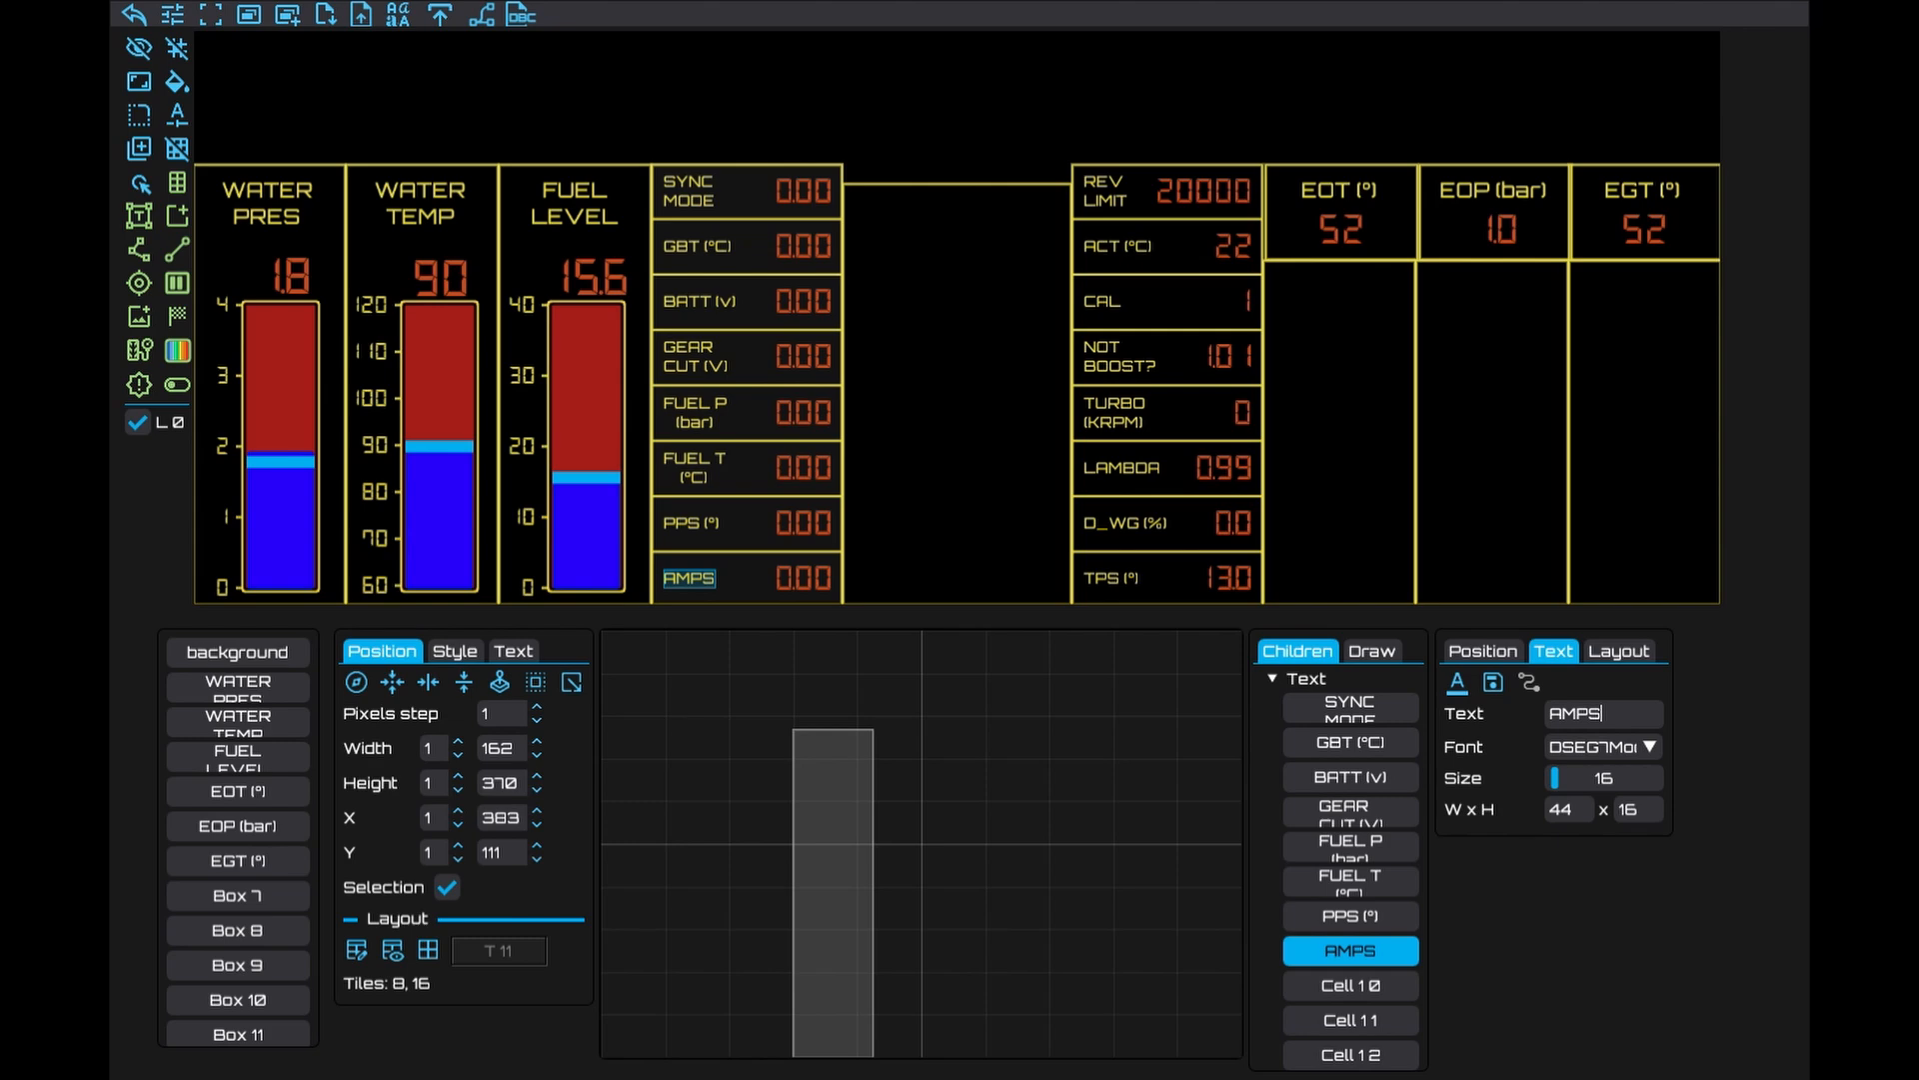
Set the SYNC MODE value to show 0 without decimals
left_click(804, 190)
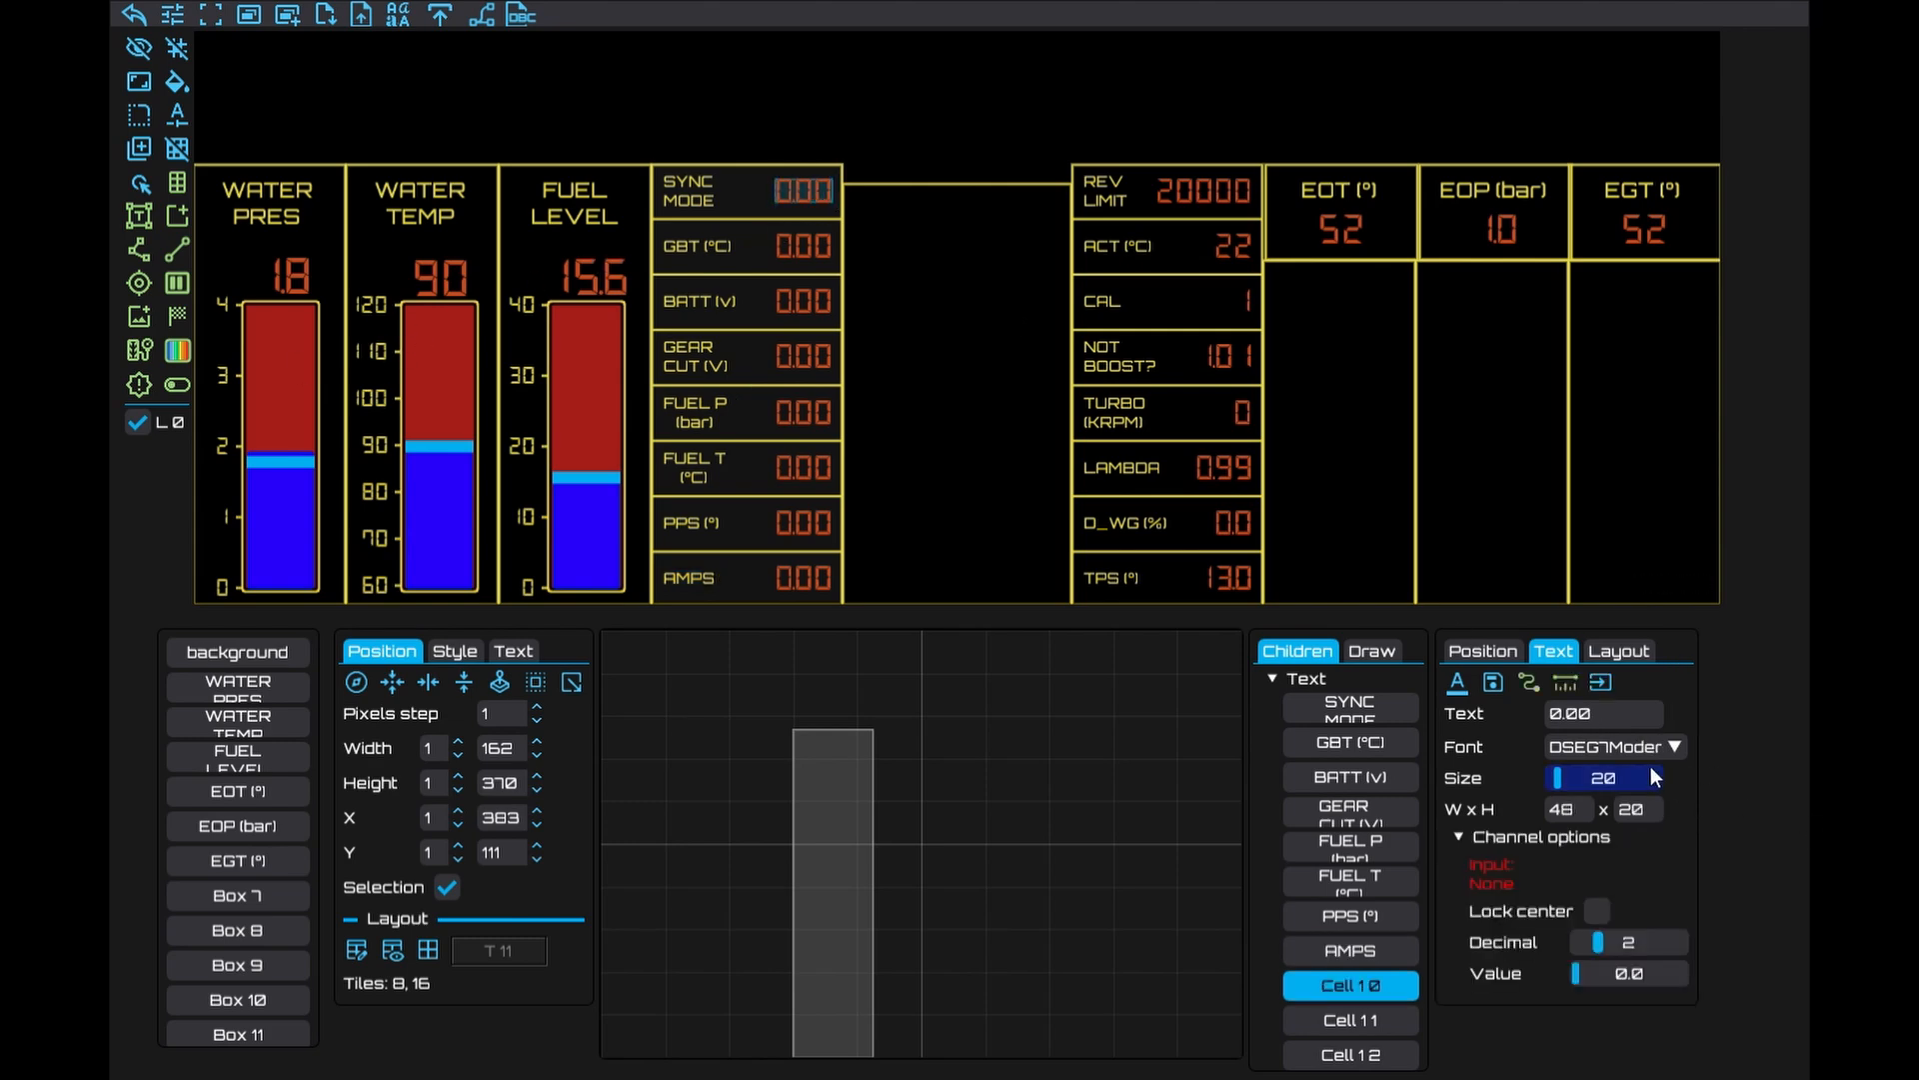
left_click_drag(1606, 717, 1506, 712)
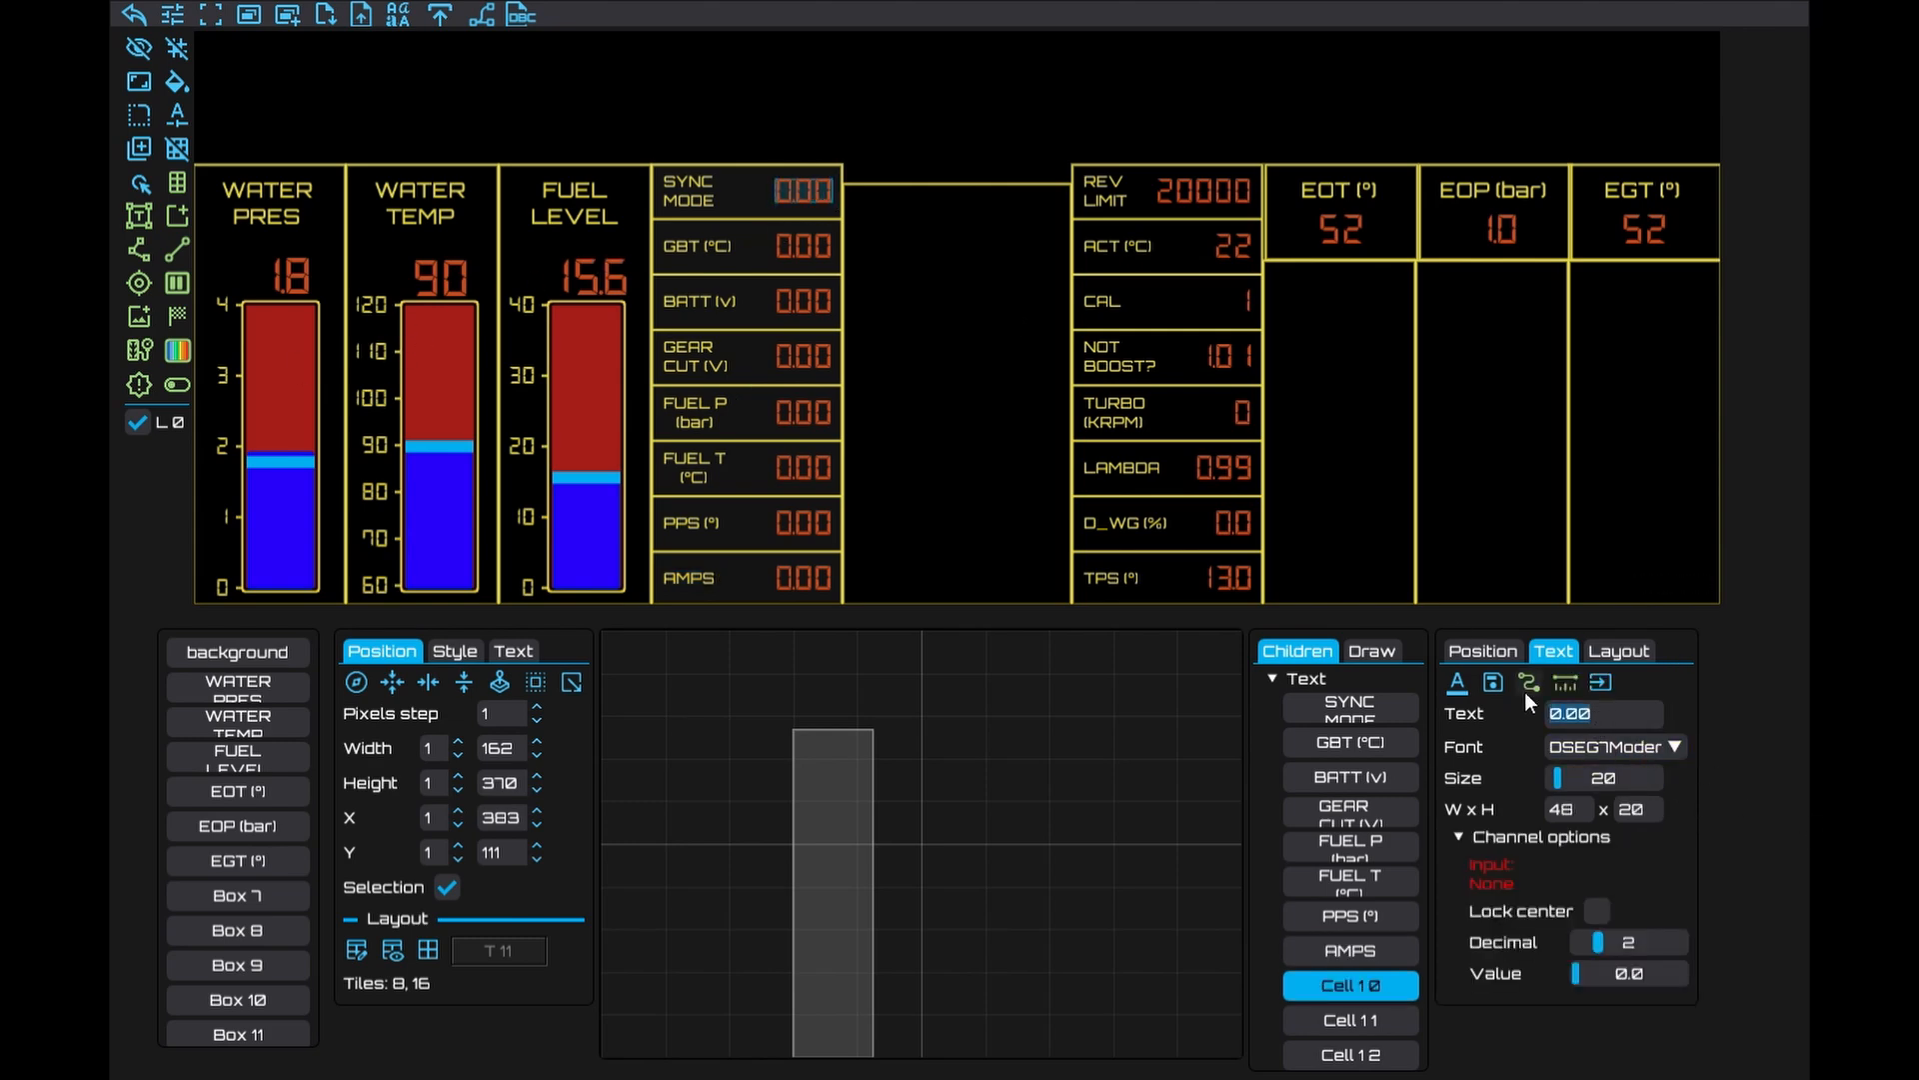
left_click_drag(1597, 942, 1577, 944)
Set the GBT (°C) value to 38 without decimals
left_click(787, 250)
left_click(1549, 653)
left_click_drag(1599, 713, 1519, 716)
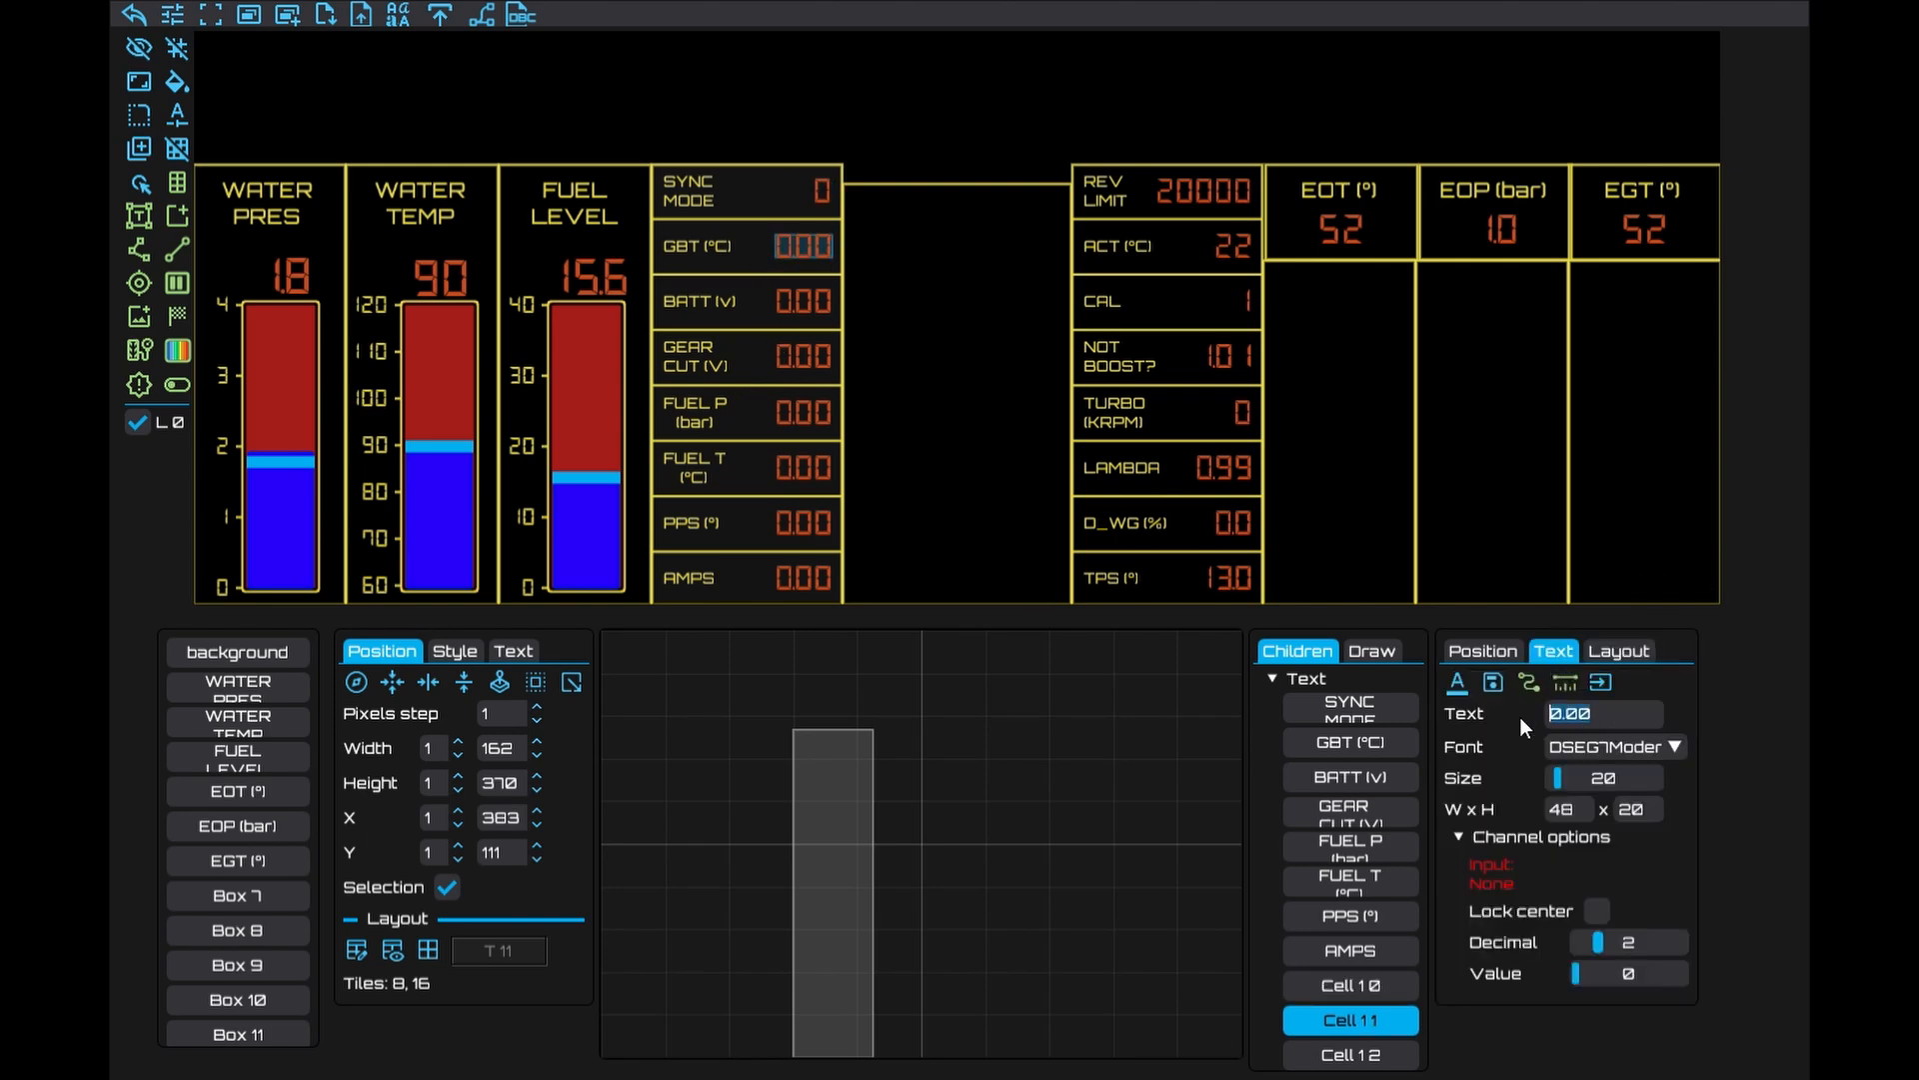
type("38")
left_click_drag(1590, 942, 1557, 938)
Set the BATT (v) value to 12.5 and the GEAR CUT (V) value to 2.5
left_click(821, 300)
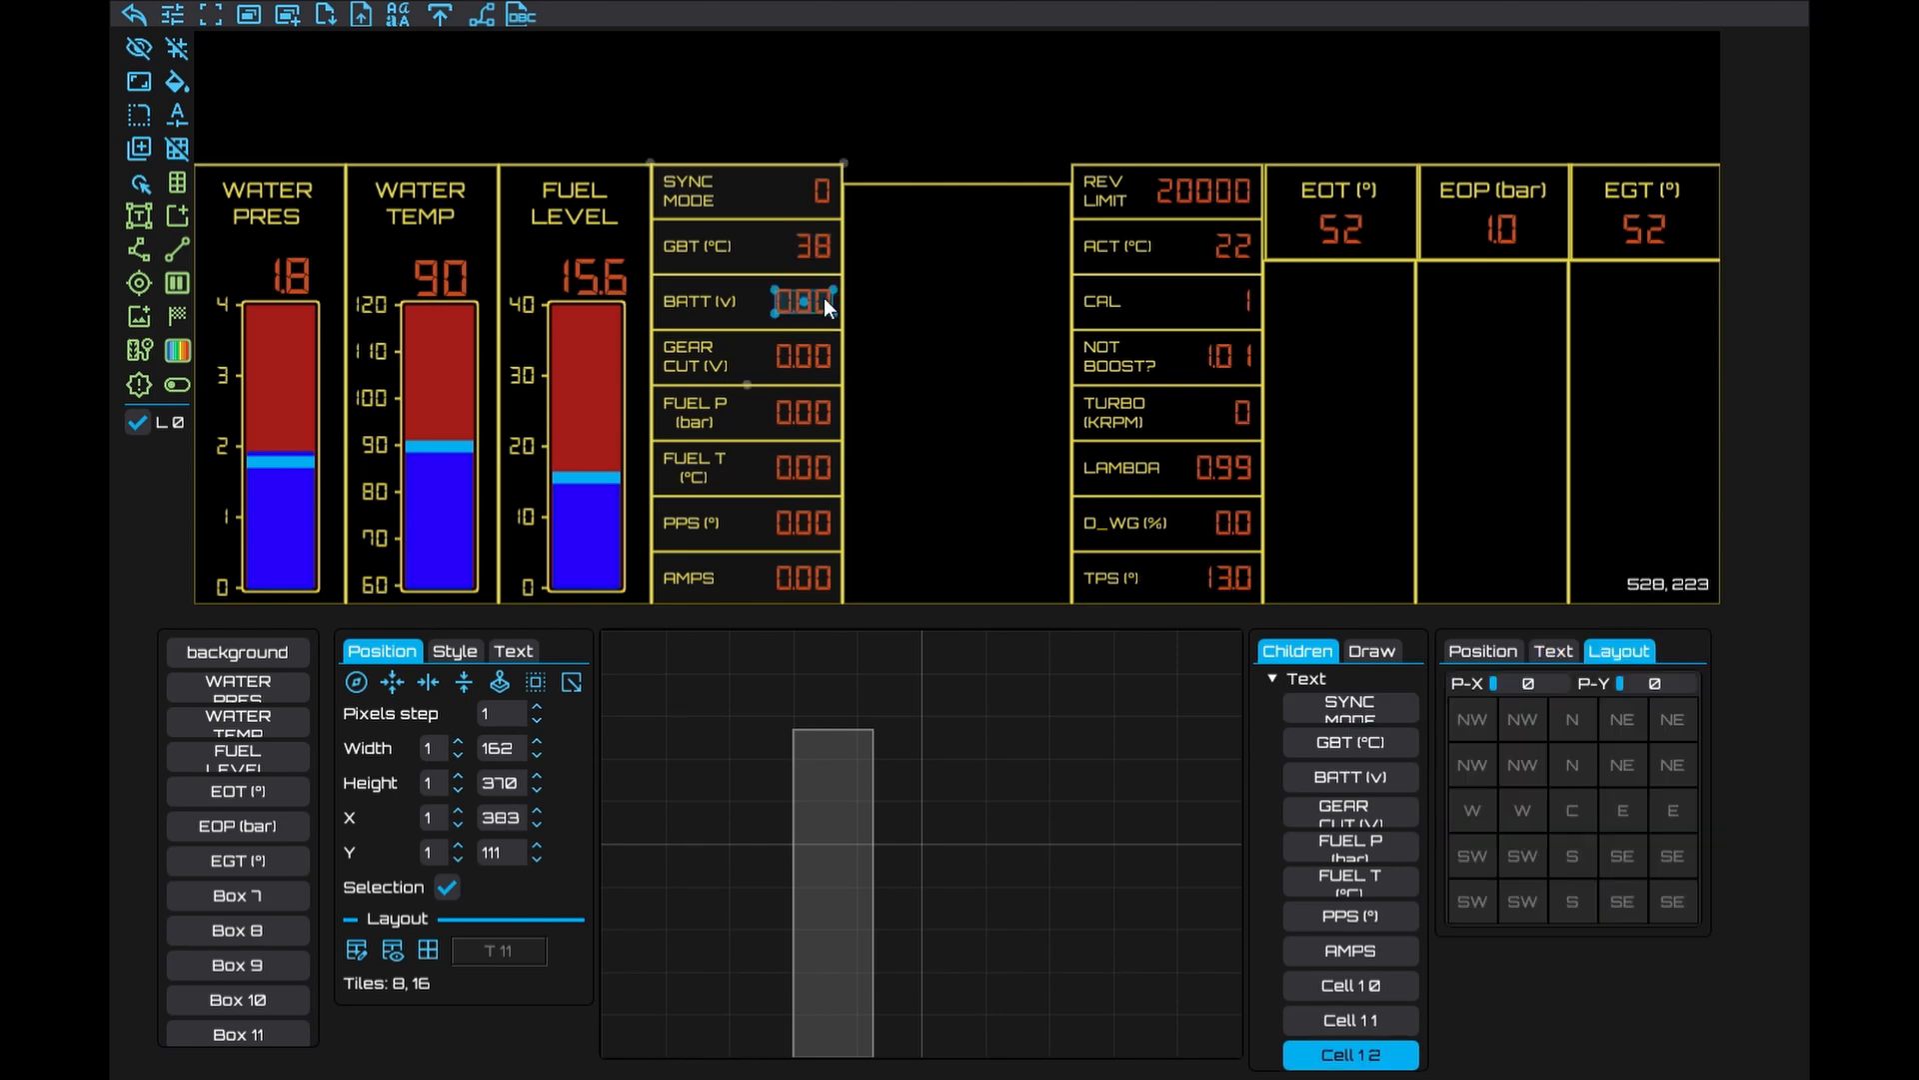
left_click(1555, 651)
key("ctrl+a")
type("12.5")
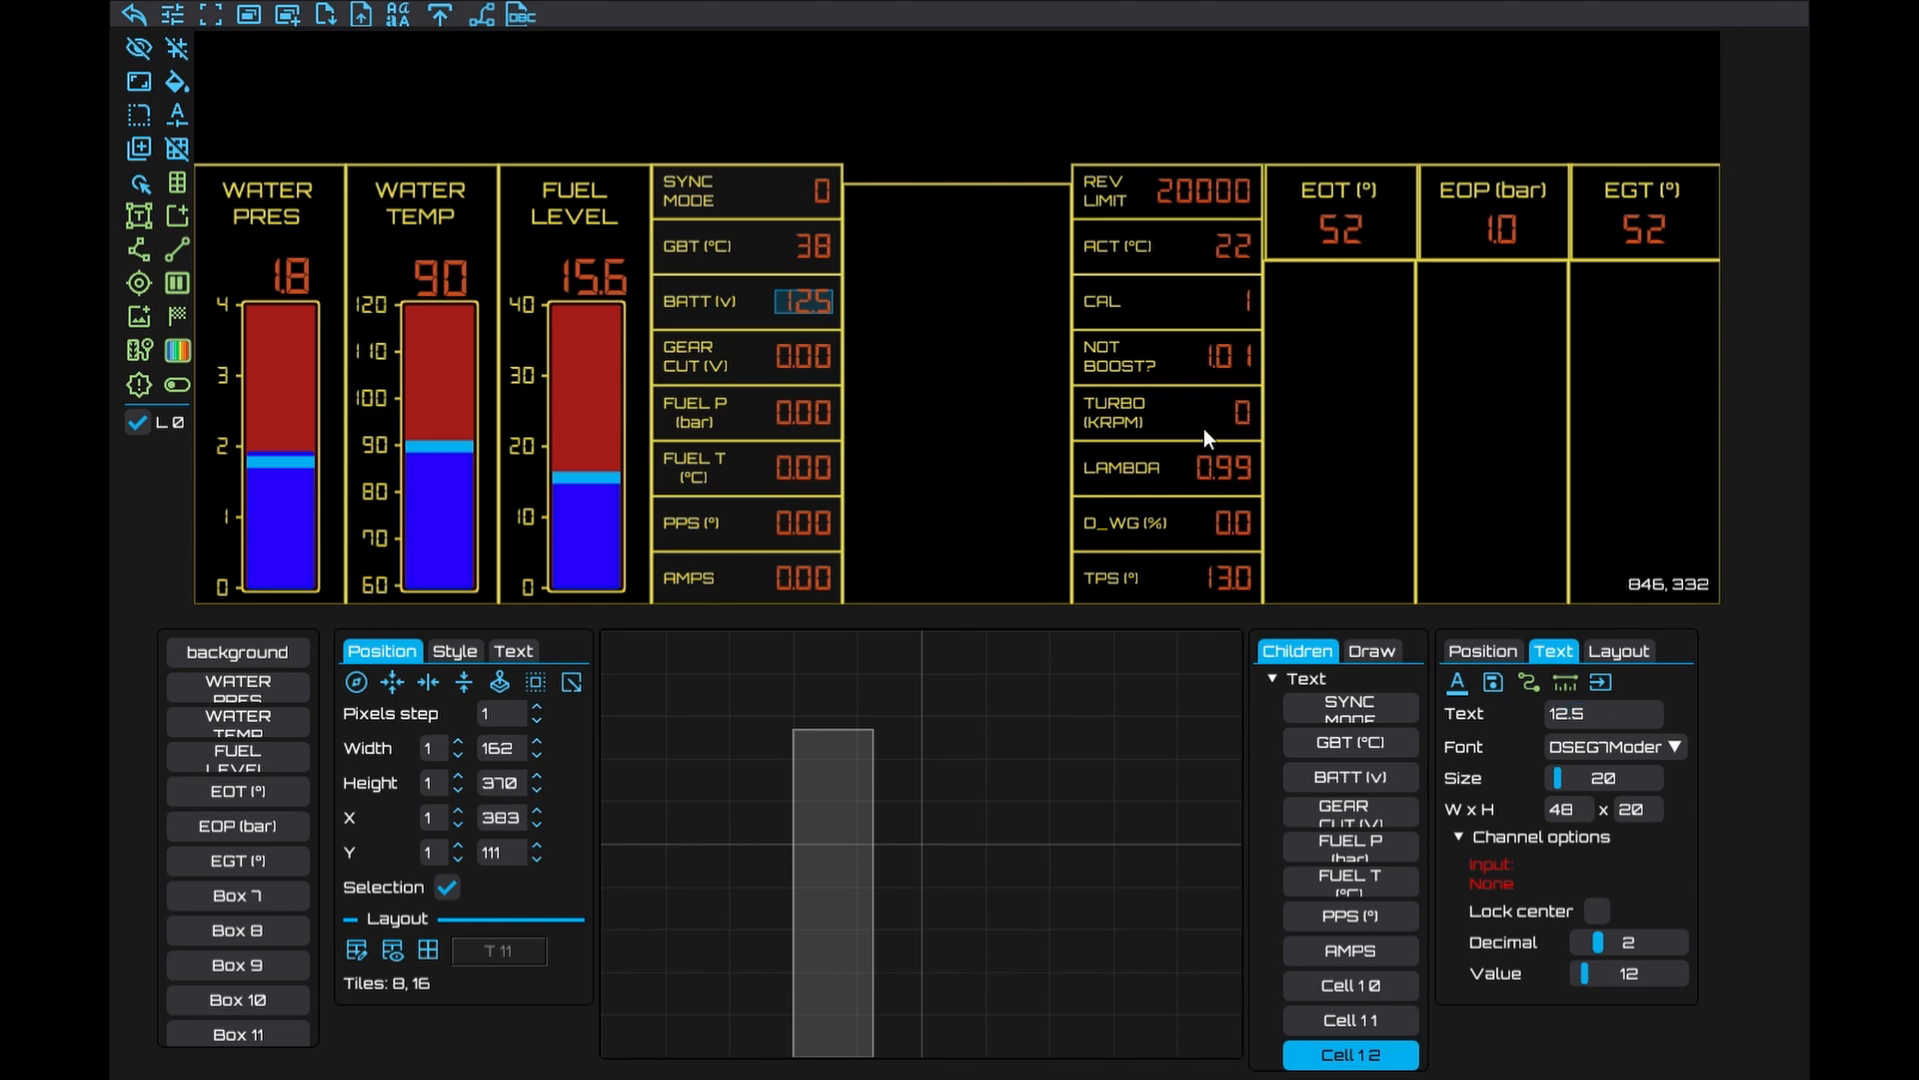
left_click(819, 362)
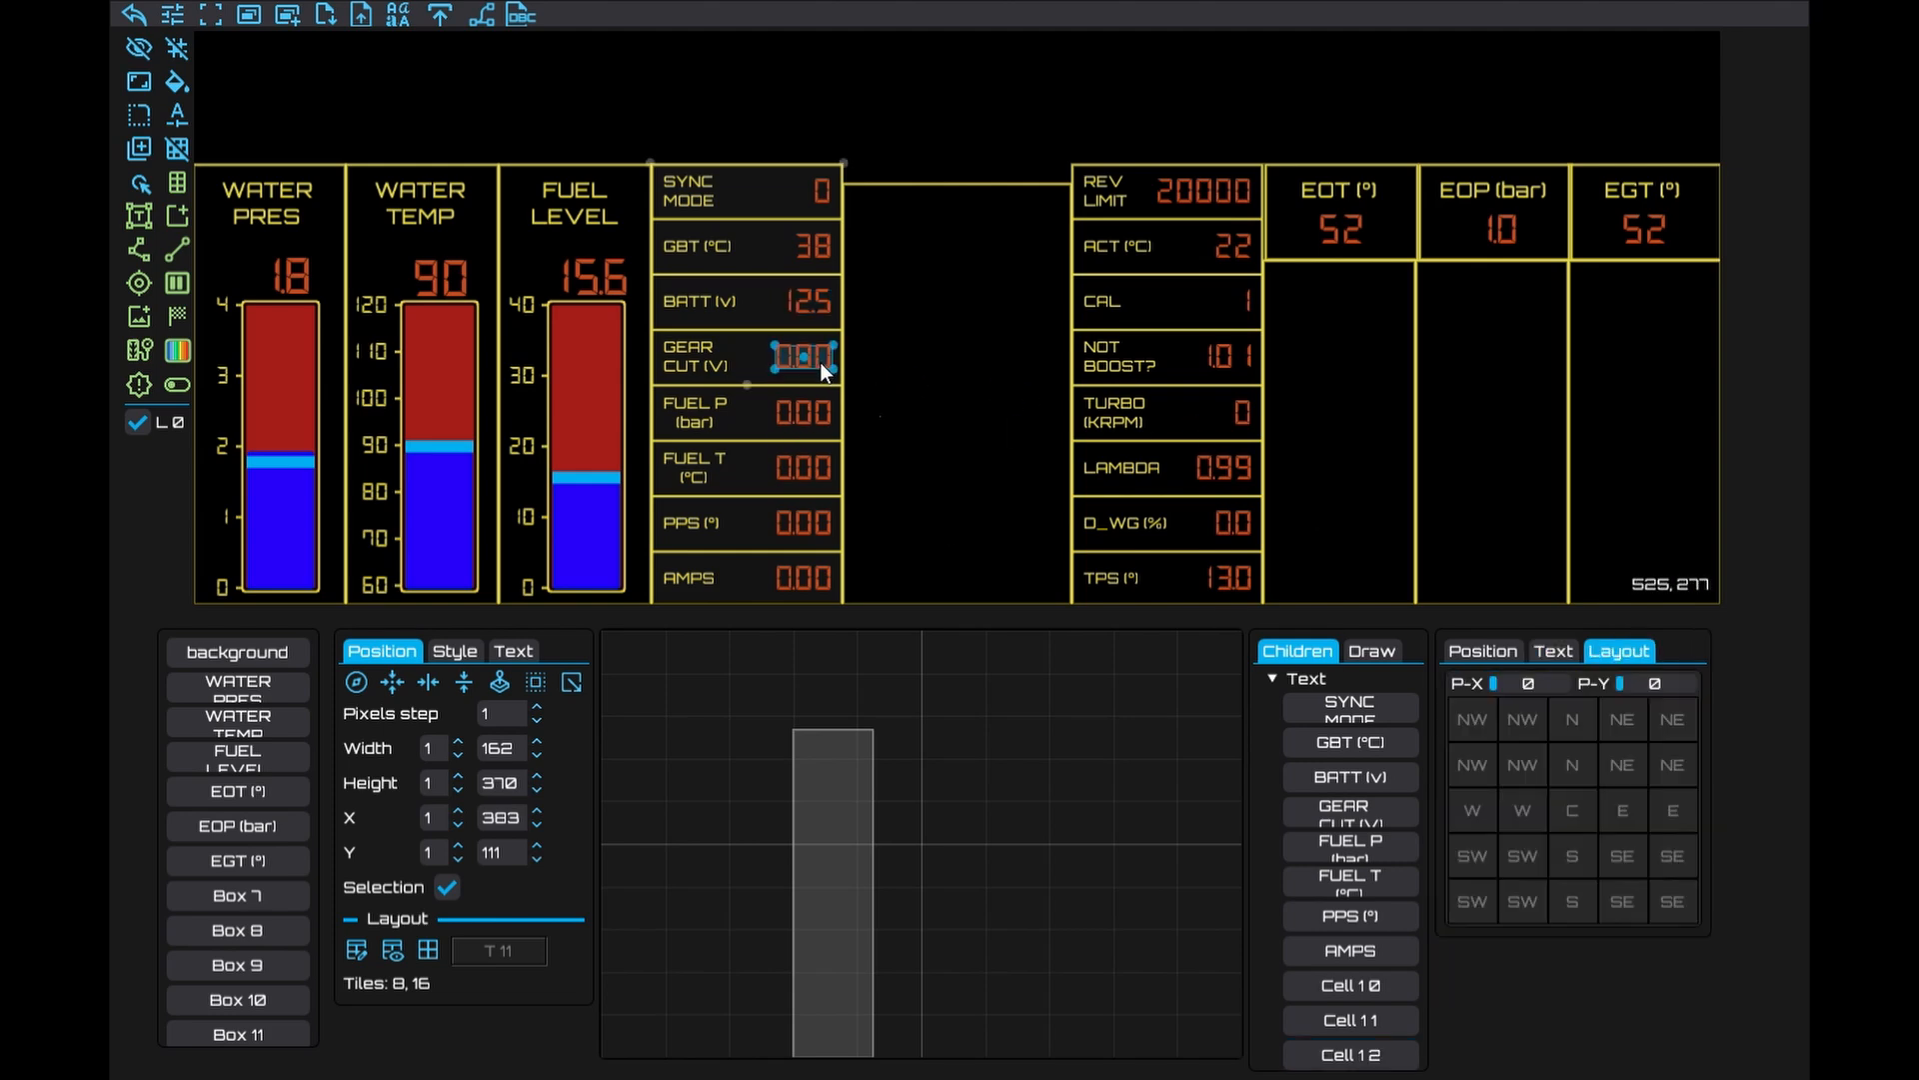
left_click(1554, 651)
left_click_drag(1613, 728, 1461, 712)
type("2.5")
Set the FUEL P (bar) value to 7.1 and the FUEL T (°C) value to 25.7
left_click(824, 420)
left_click(1553, 650)
left_click_drag(1599, 712, 1508, 710)
type("7.1")
left_click(837, 477)
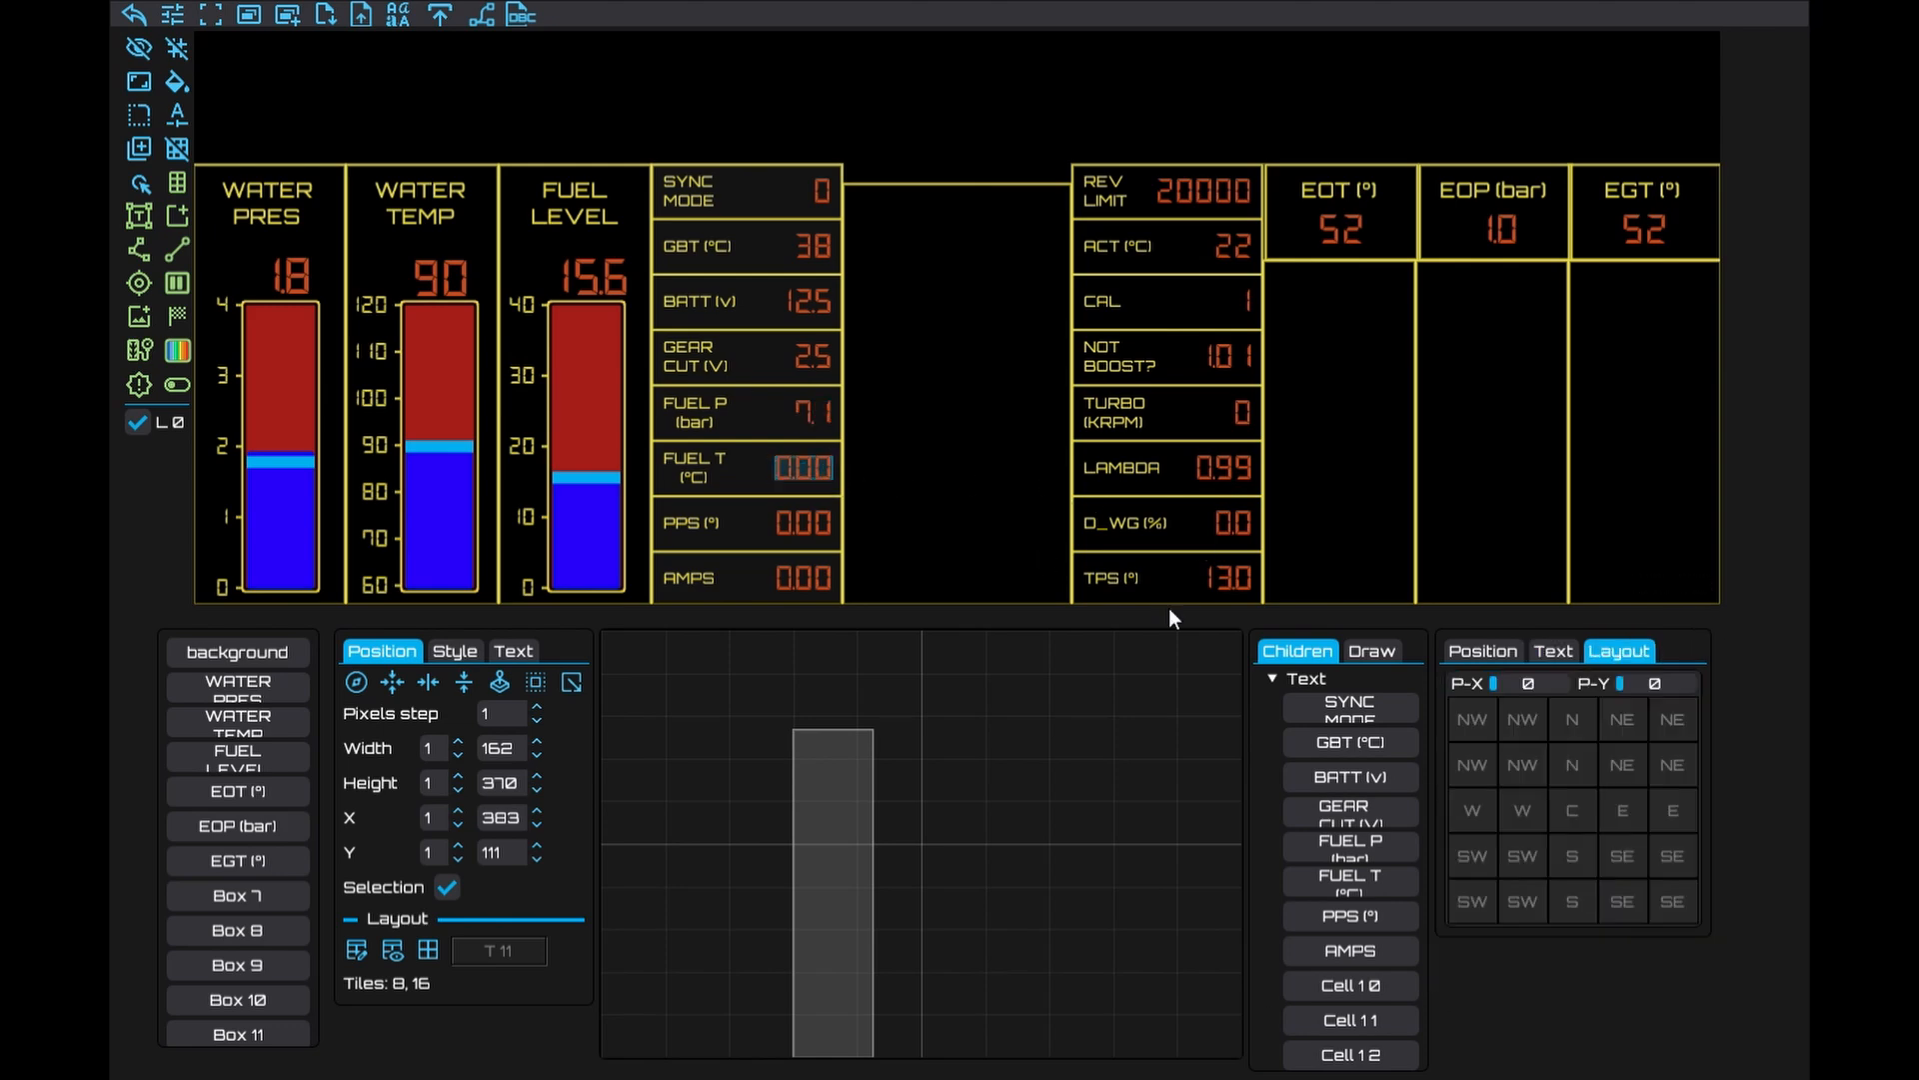
left_click(1553, 650)
left_click_drag(1599, 713, 1491, 716)
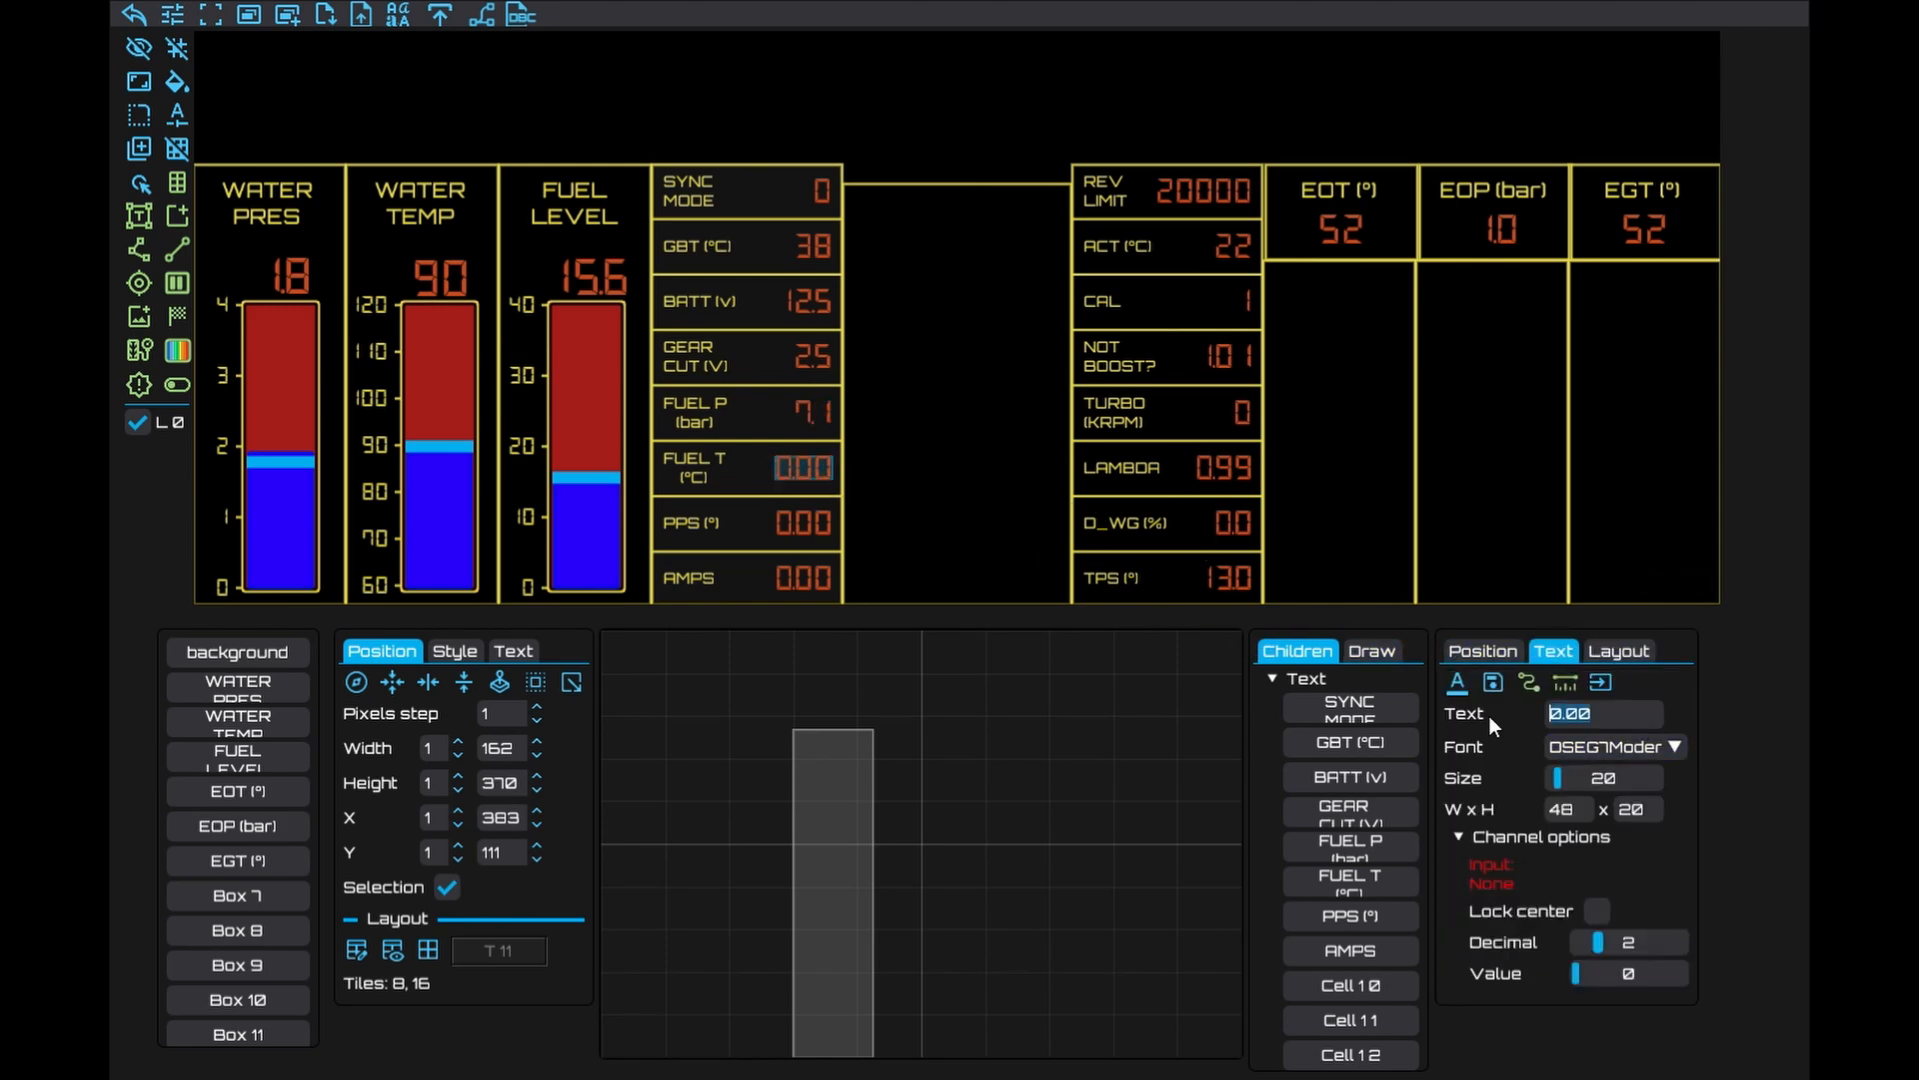
type("25.7")
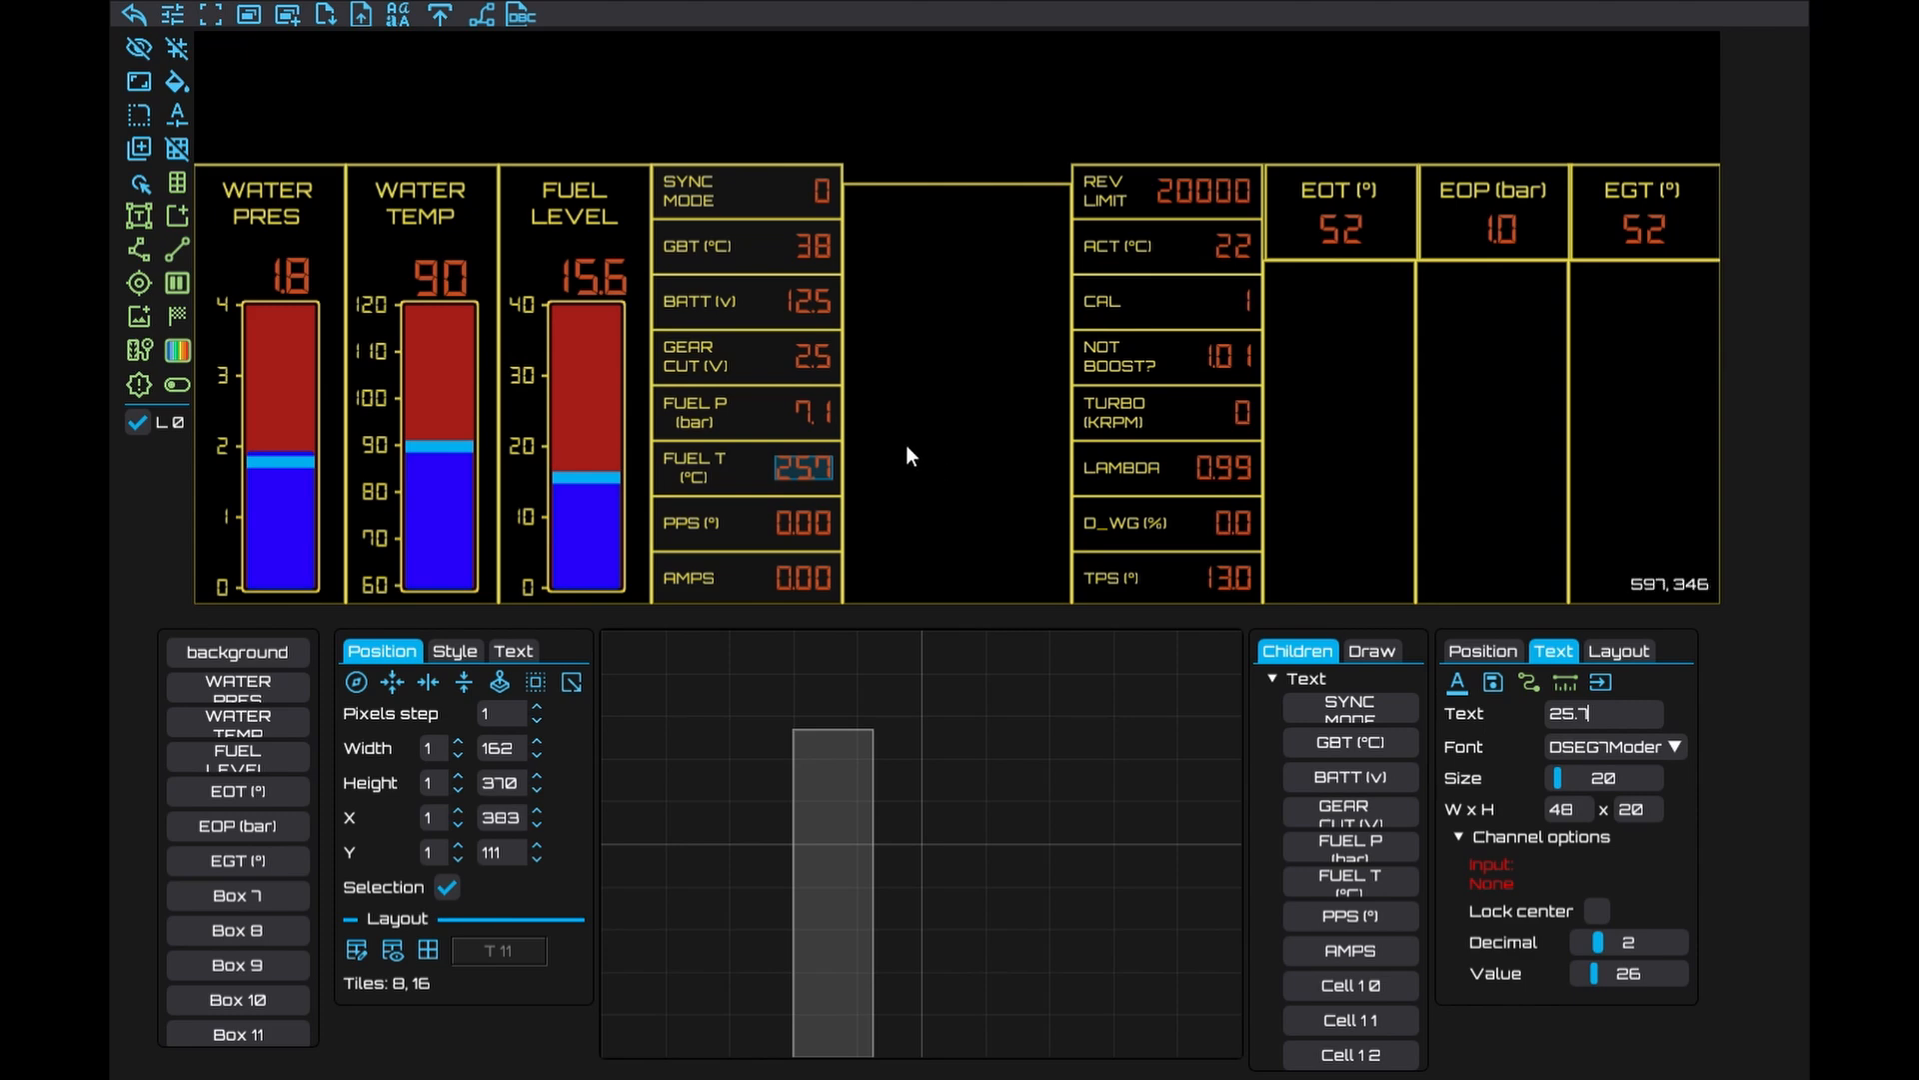
Set the PPS (°) value to 1.2 and the AMPS value to 5.2
left_click(789, 524)
left_click(1554, 650)
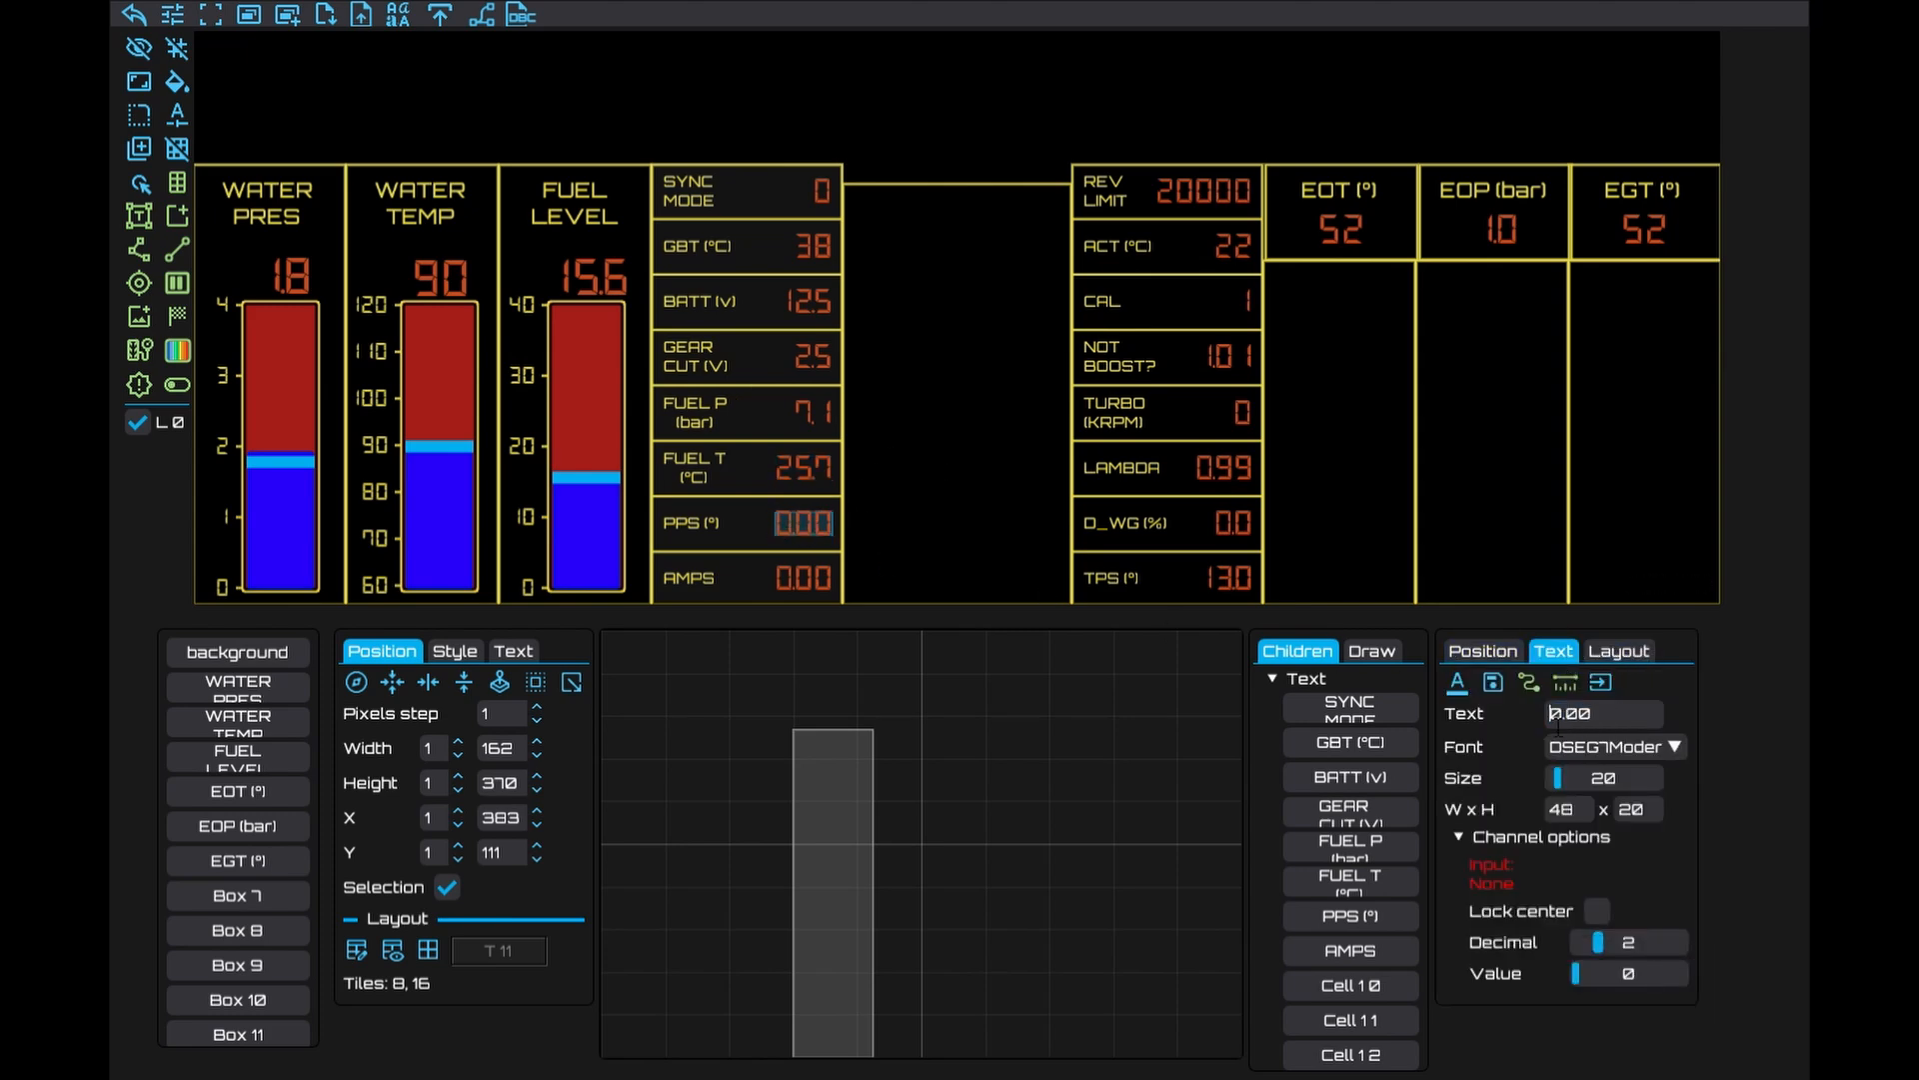
double_click(1593, 716)
type("1.2")
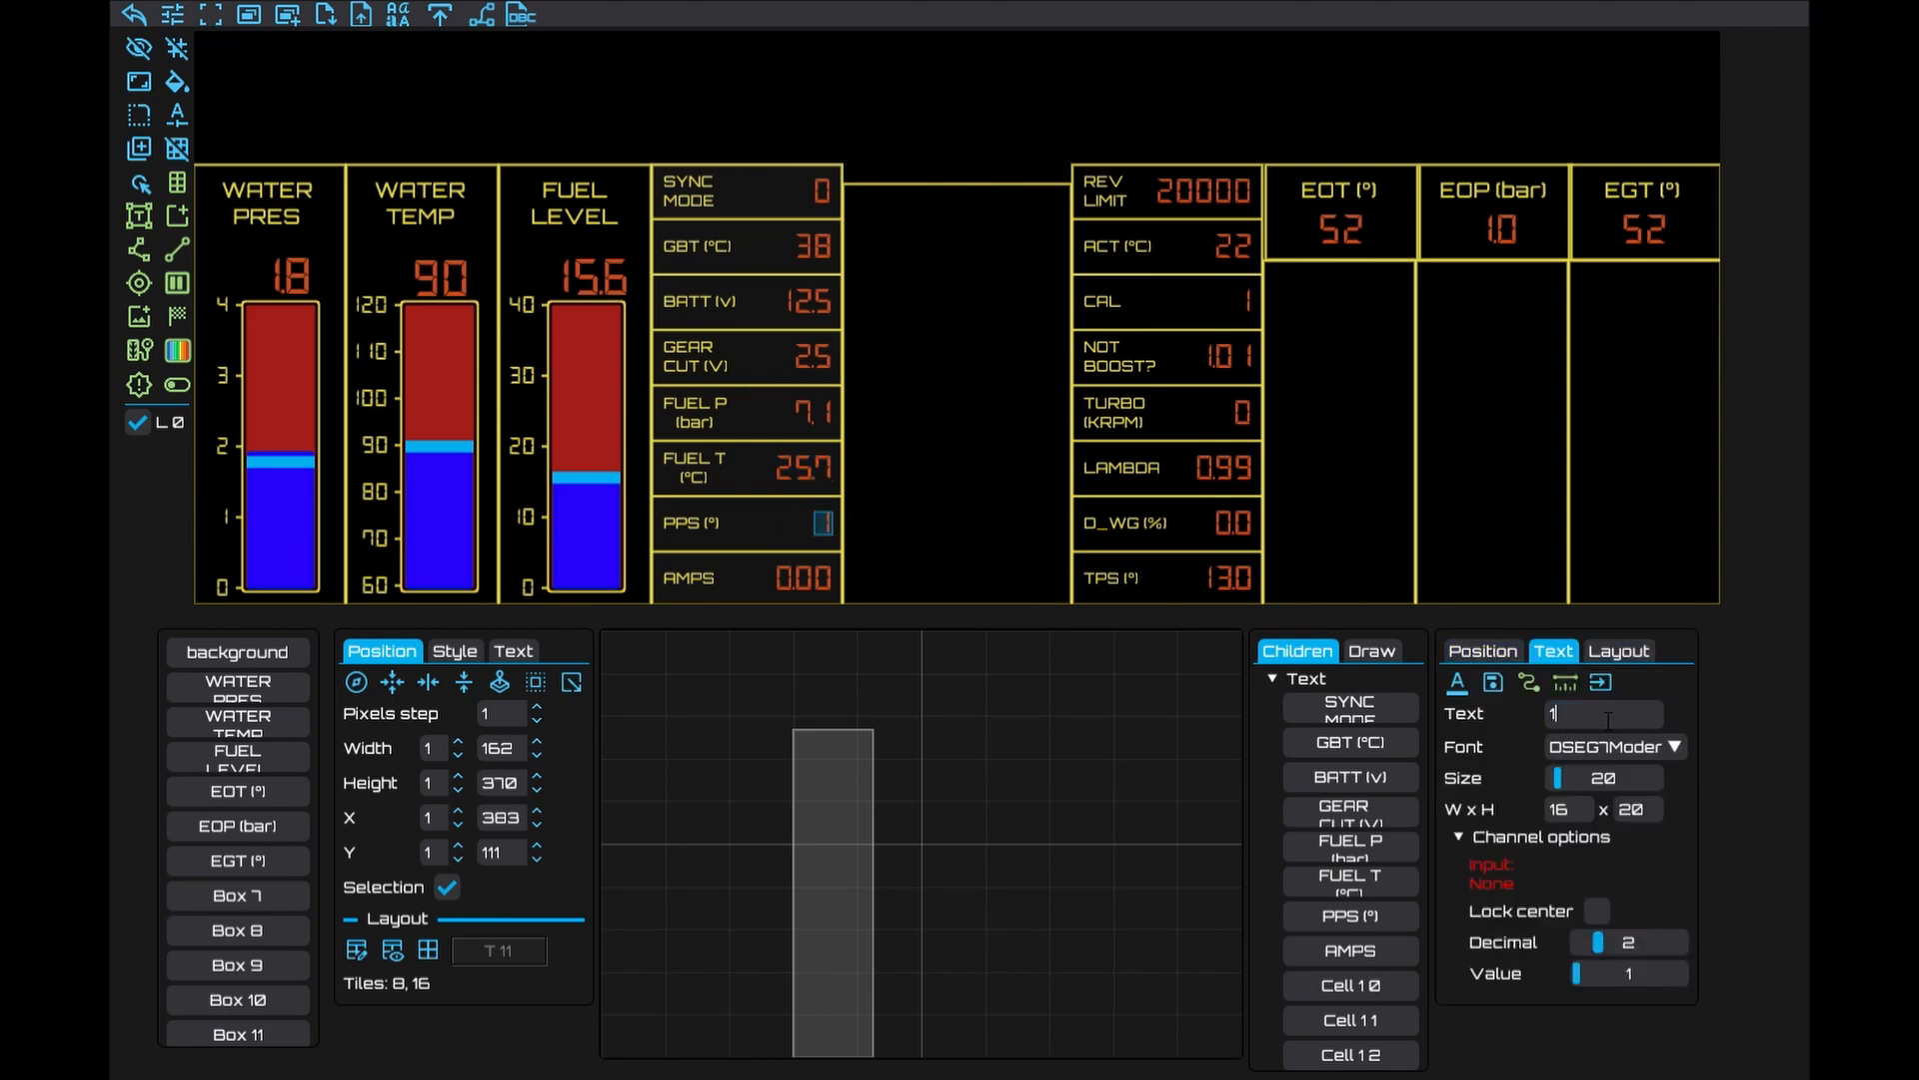
left_click(815, 577)
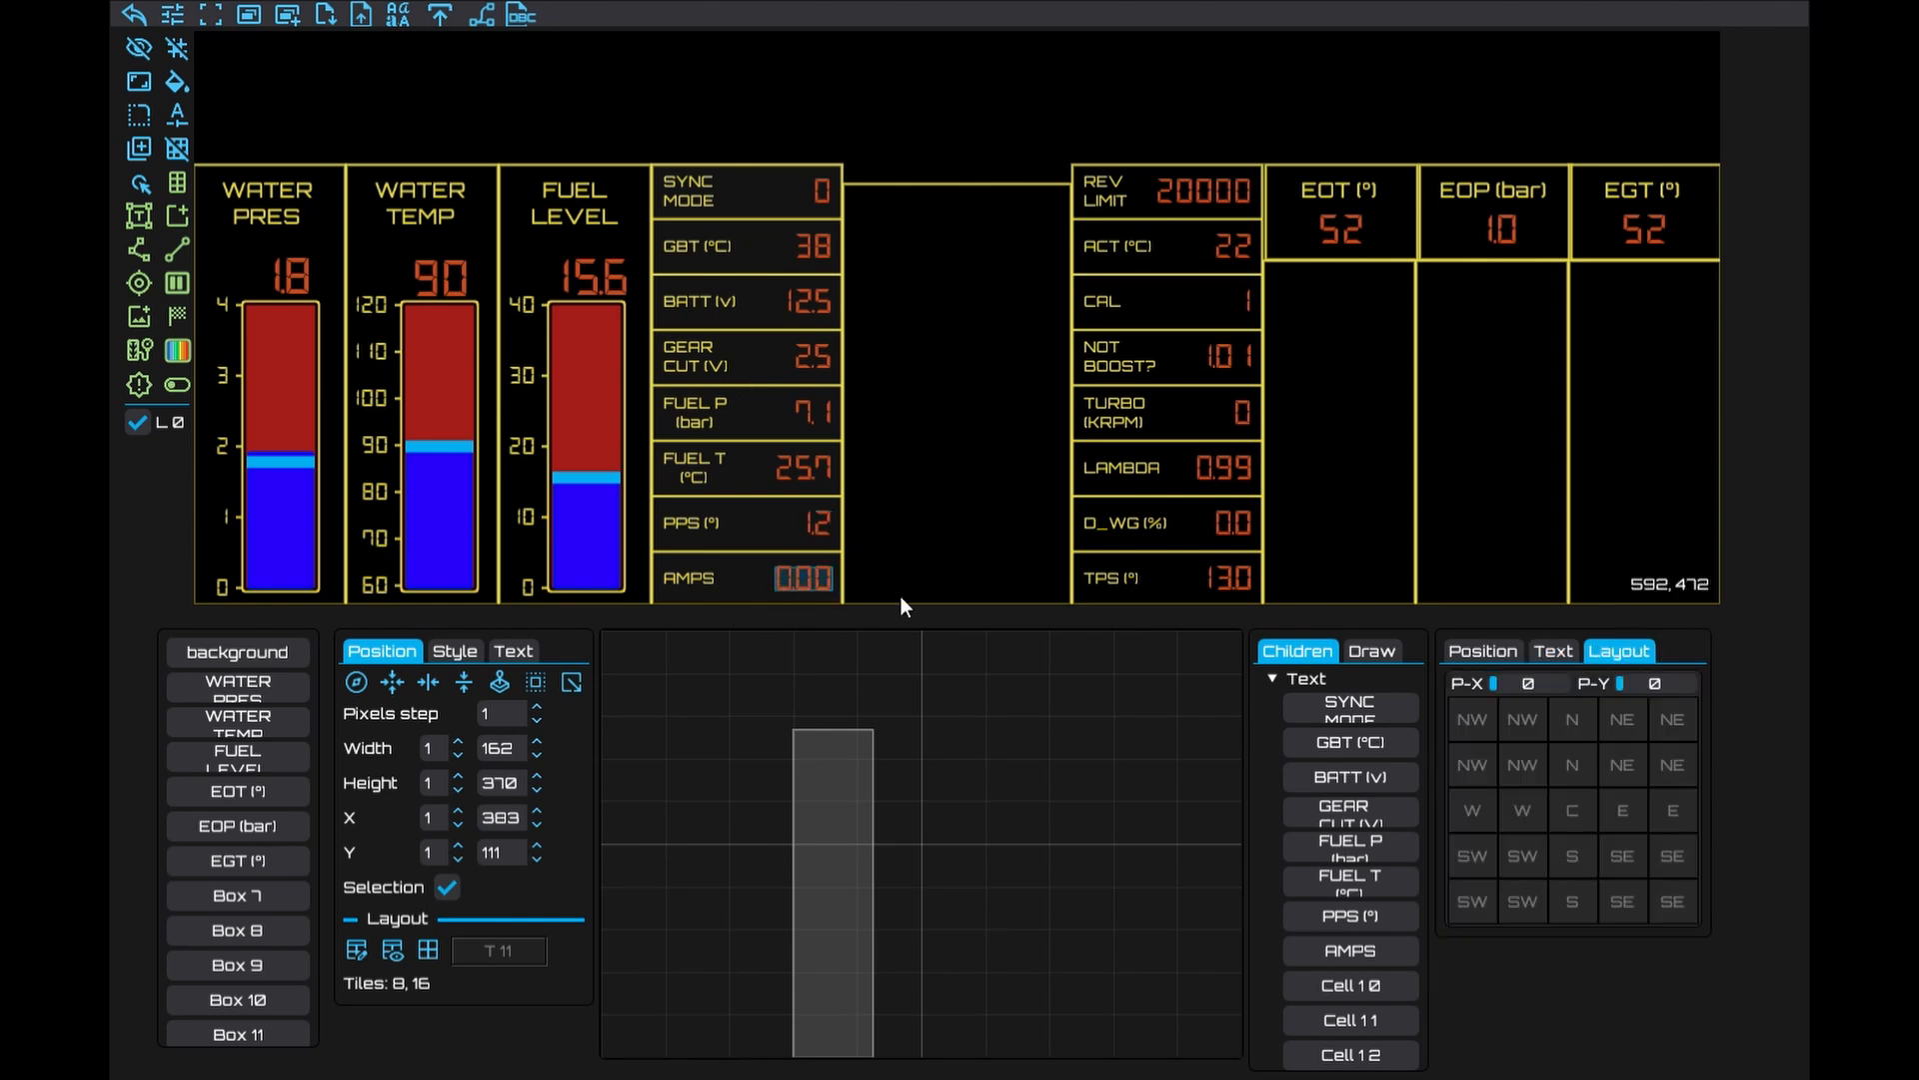
left_click(1553, 651)
double_click(1589, 714)
type("5.2")
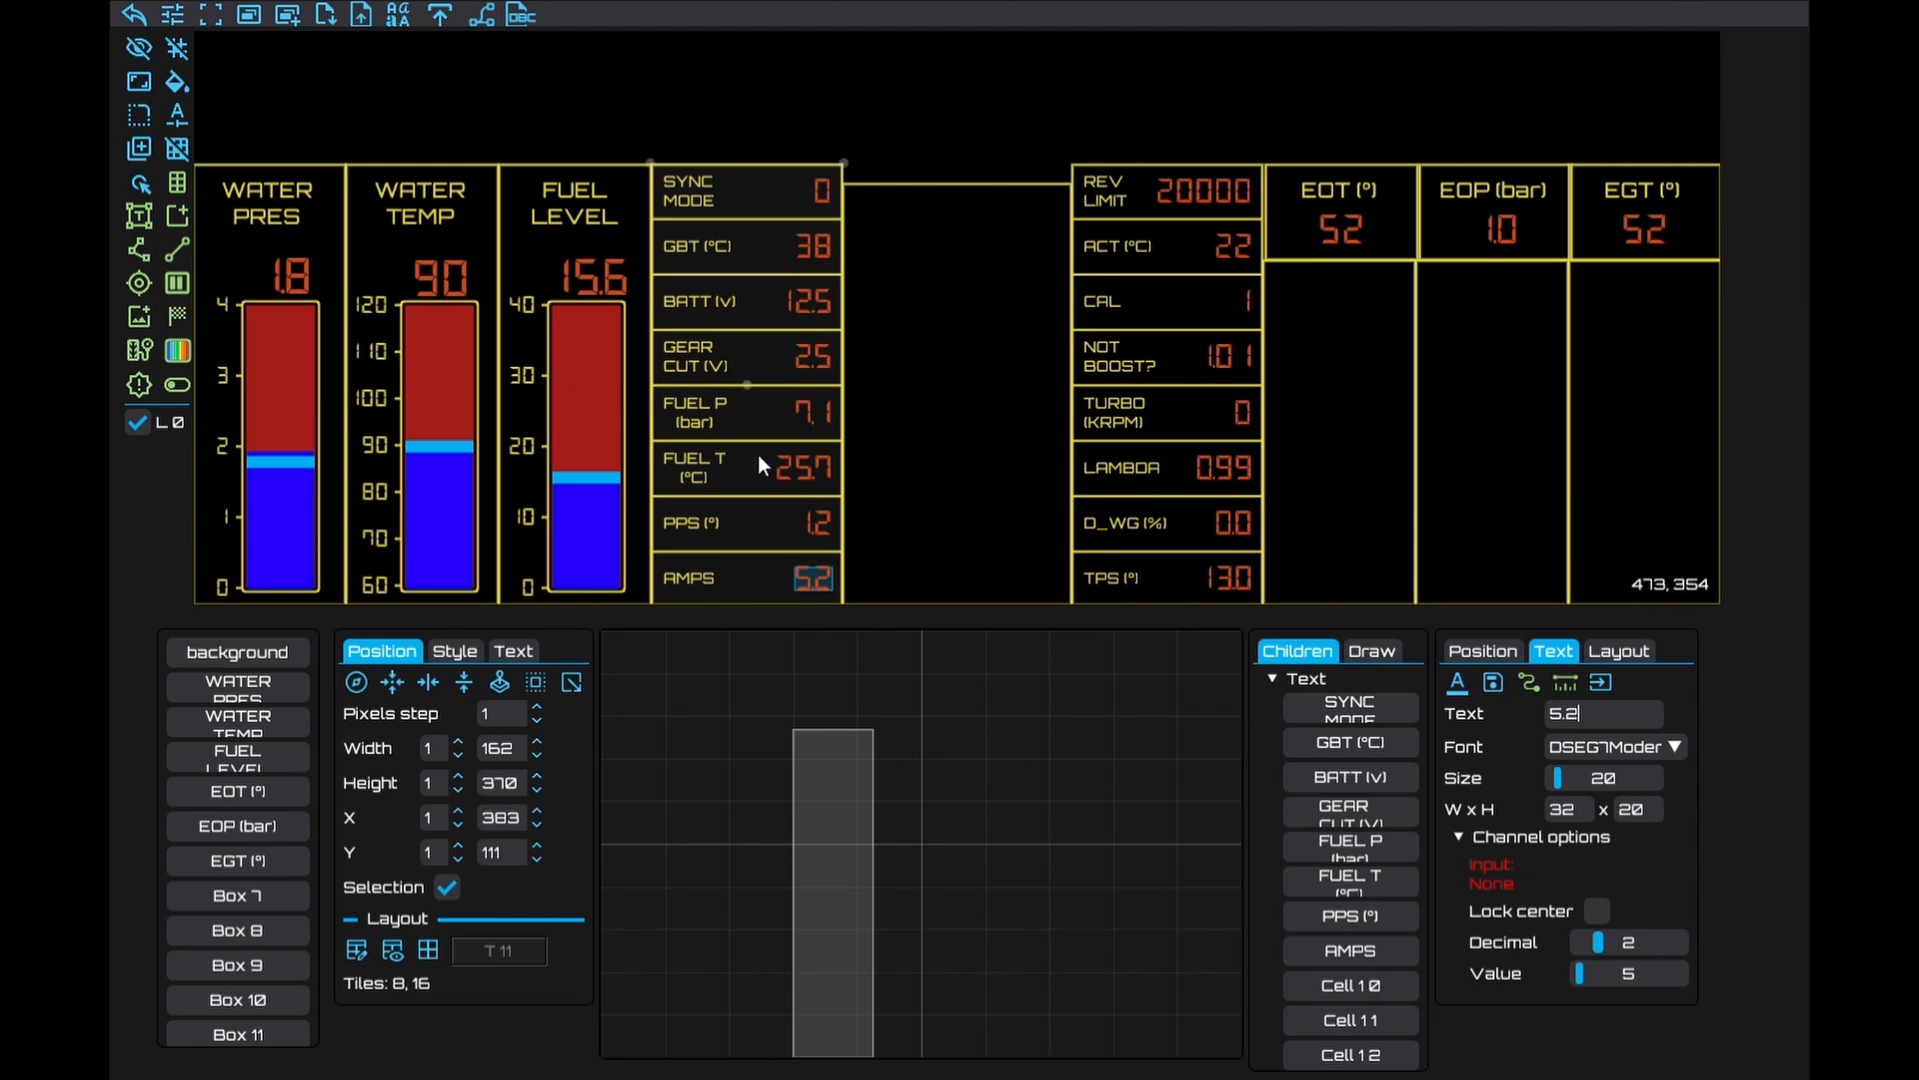
Copy the FUEL LEVEL bar gauge into the empty box below EOT (°) and position it inside that box
left_click(595, 360)
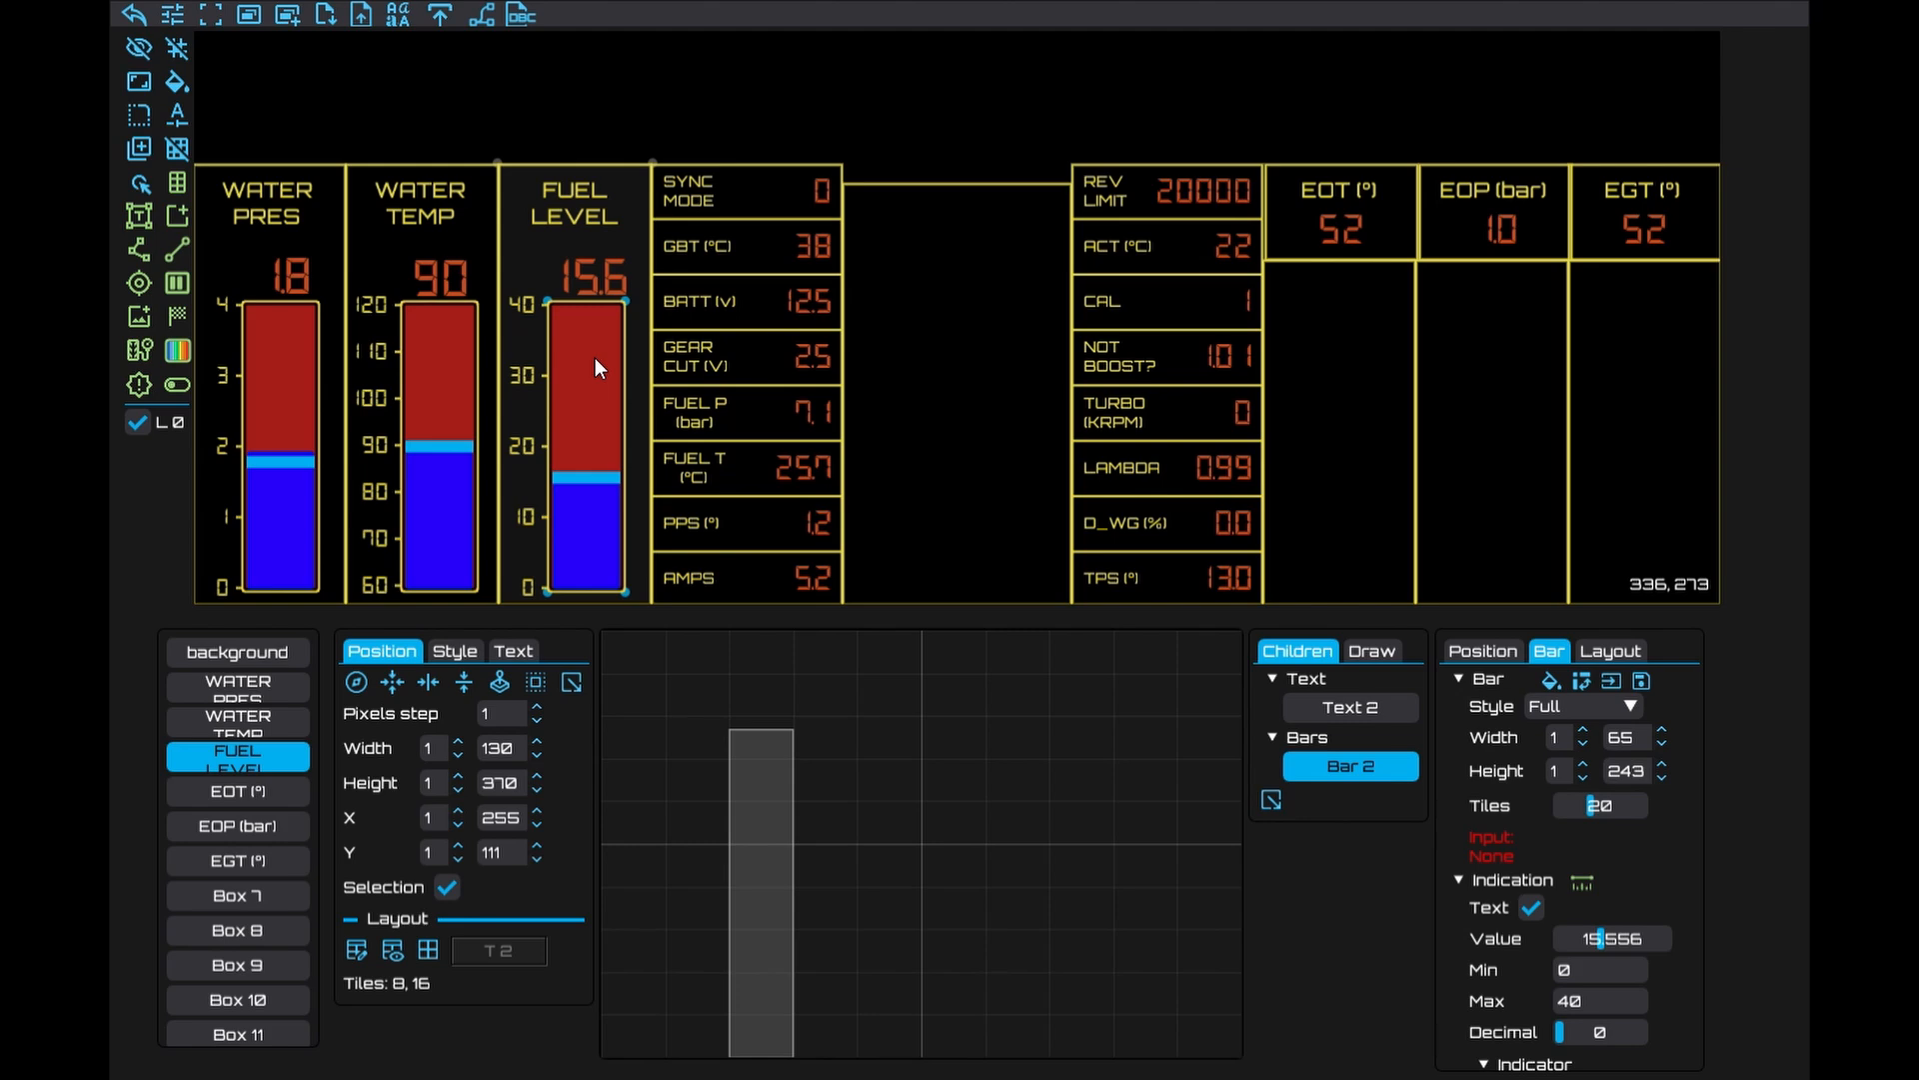
scroll(249, 944, "down", 1)
left_click(248, 1017)
left_click(258, 994)
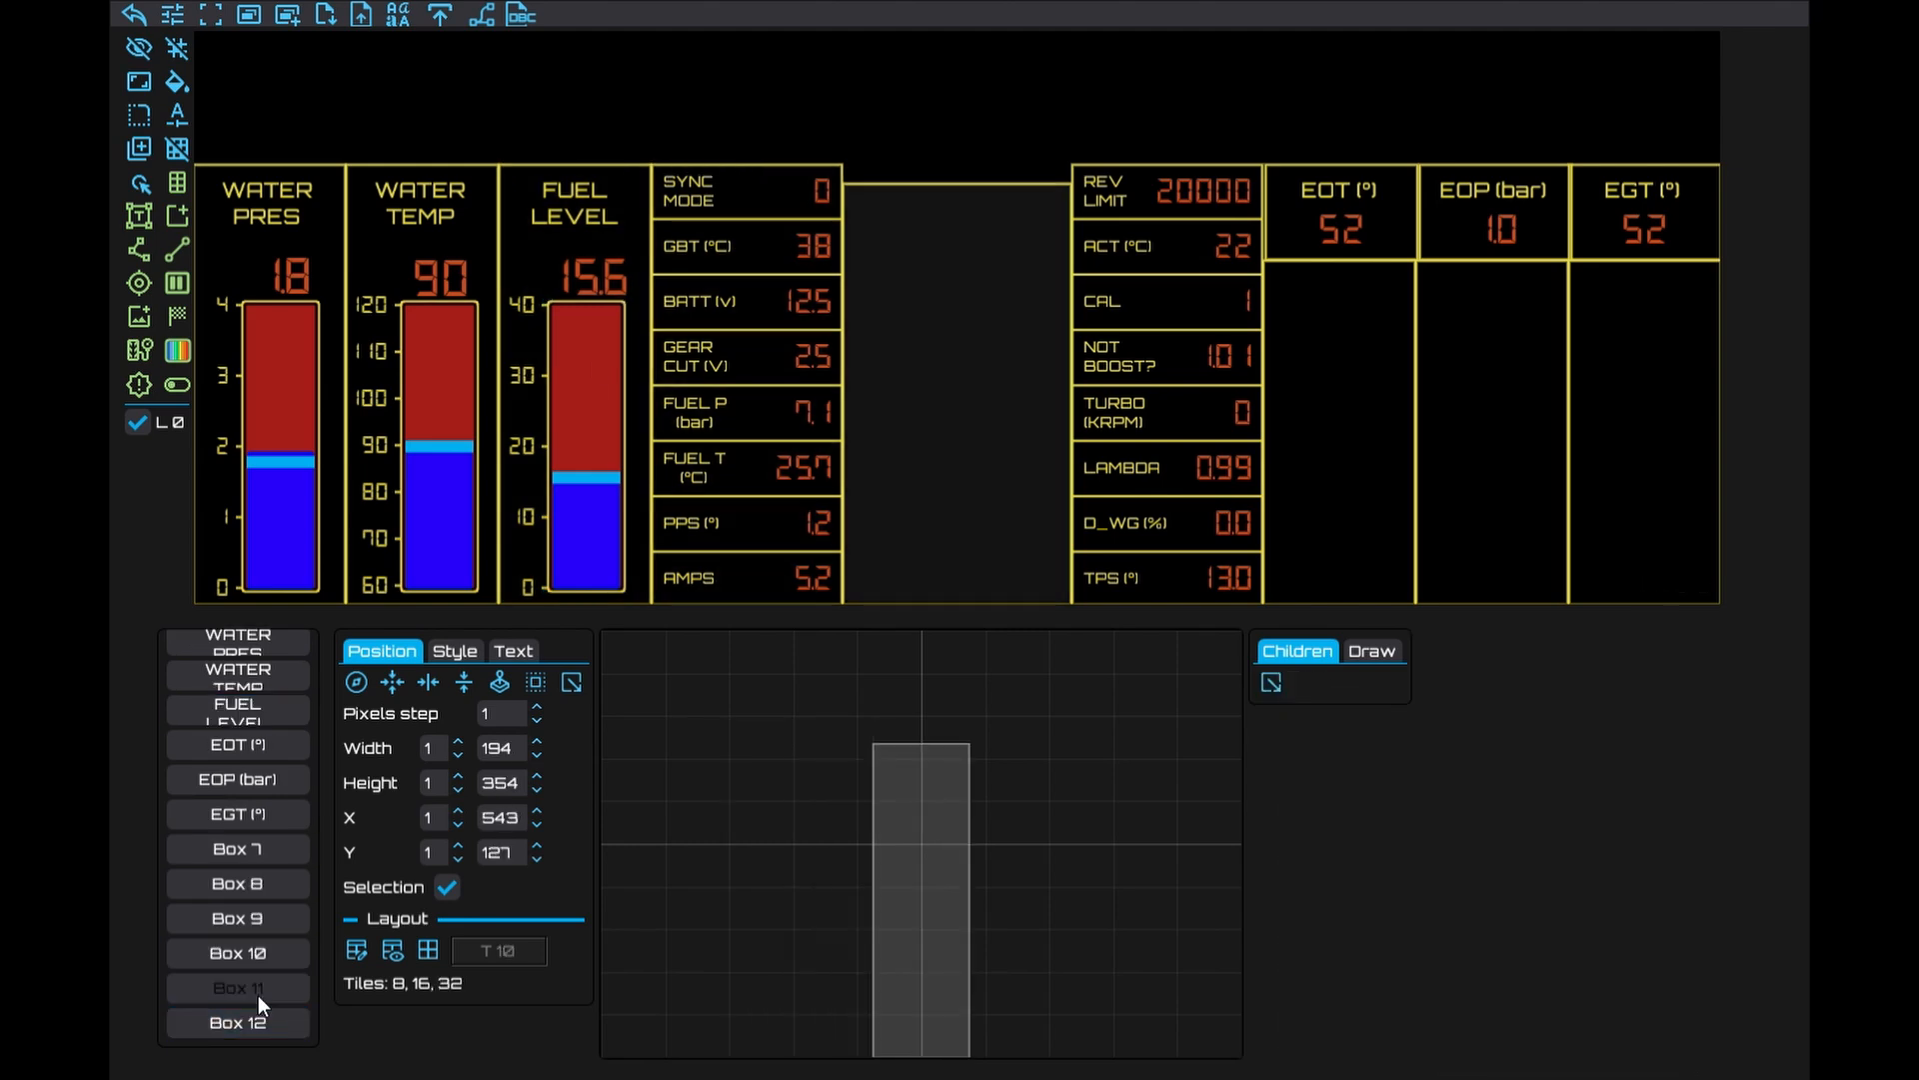
left_click(264, 956)
left_click(267, 917)
left_click(261, 884)
left_click(252, 915)
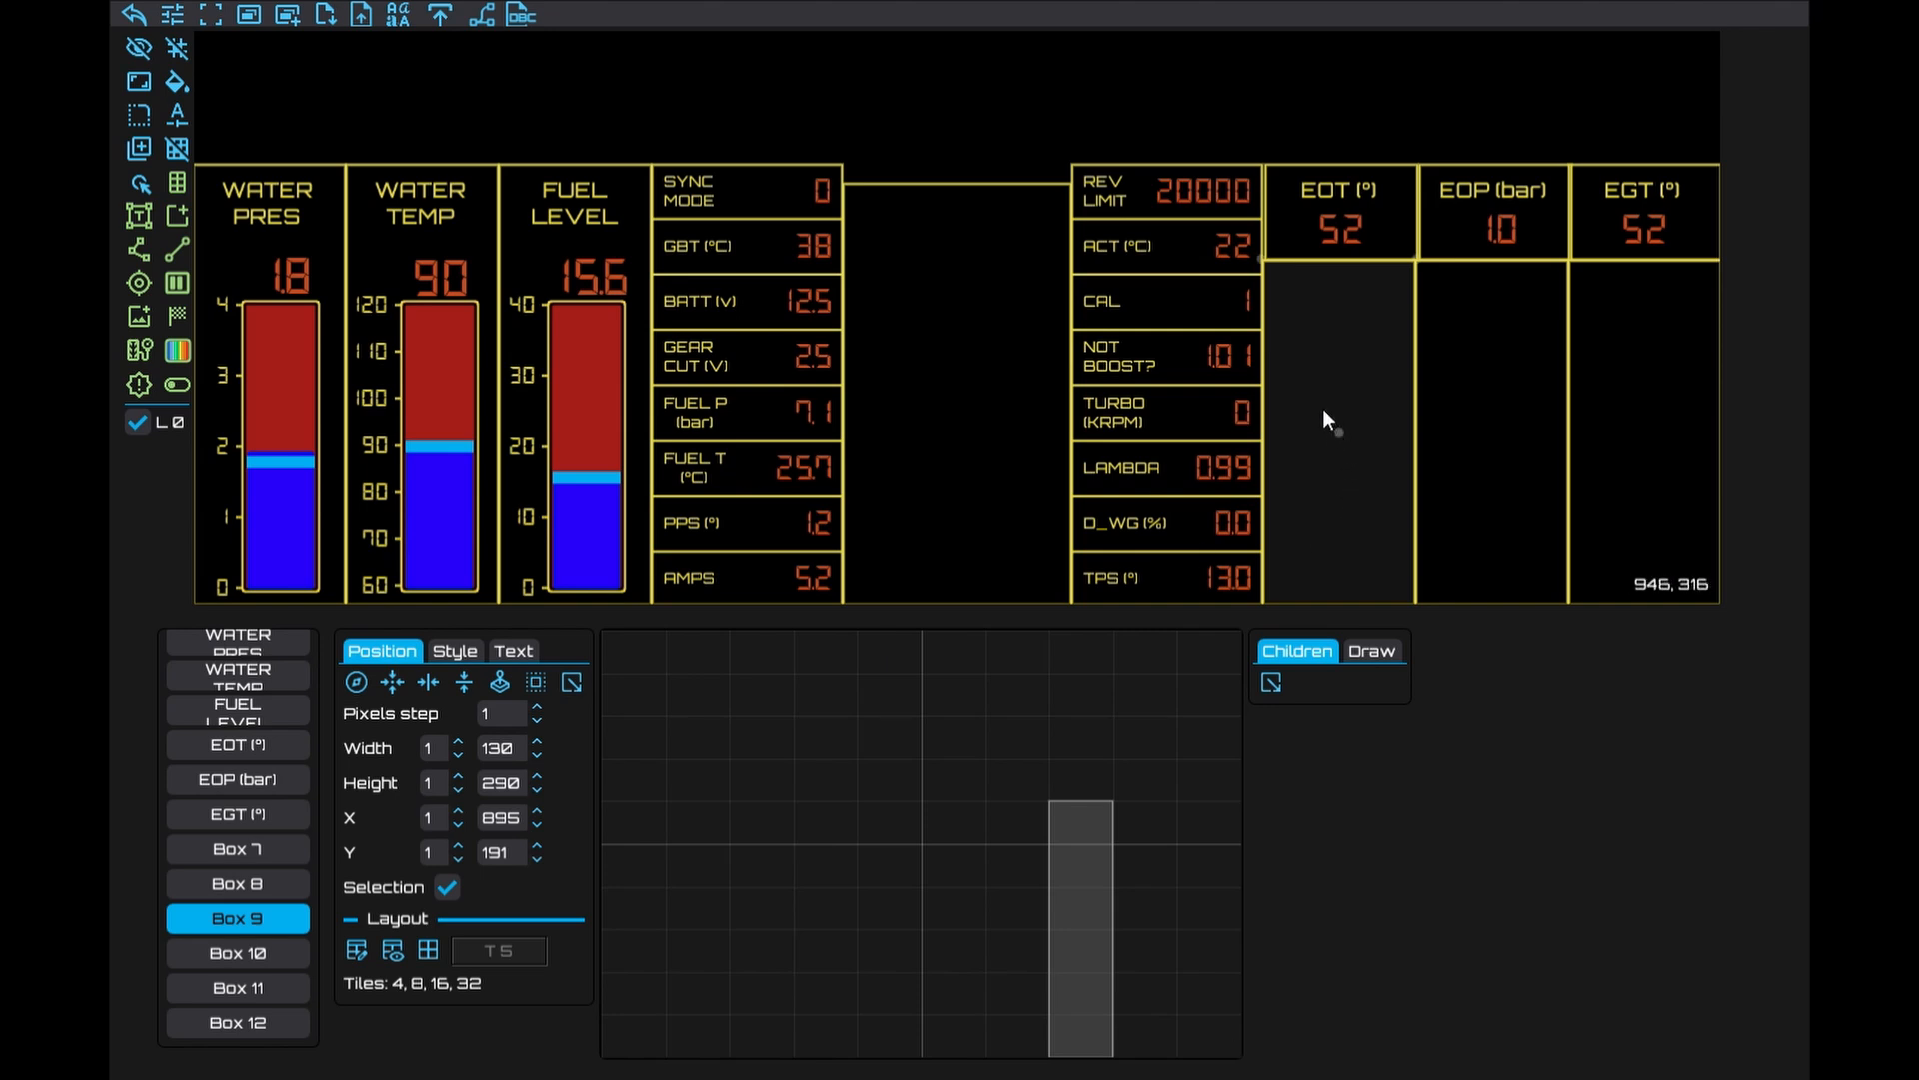
key("ctrl+v")
left_click_drag(1337, 424, 1370, 460)
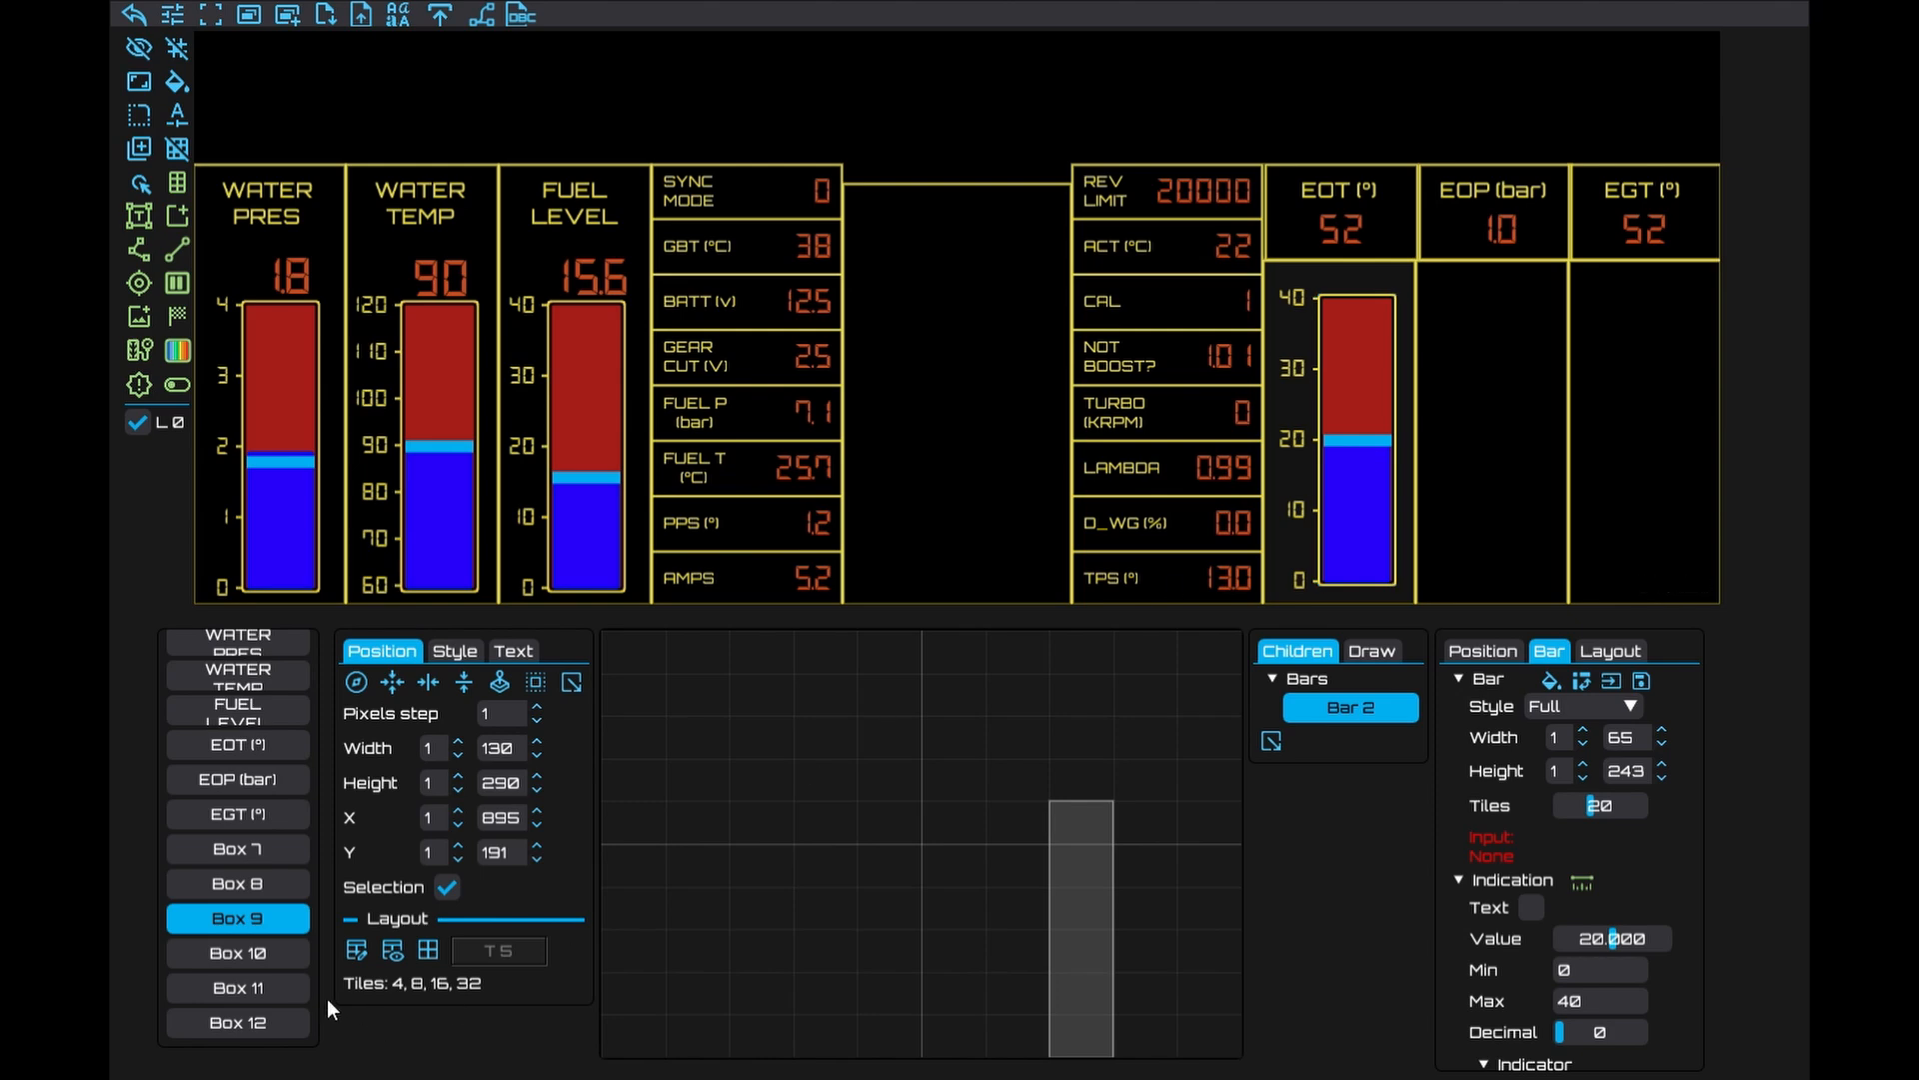
Select the next empty box beside the EOT (°) bar as the target for another bar gauge
left_click(284, 958)
left_click(273, 988)
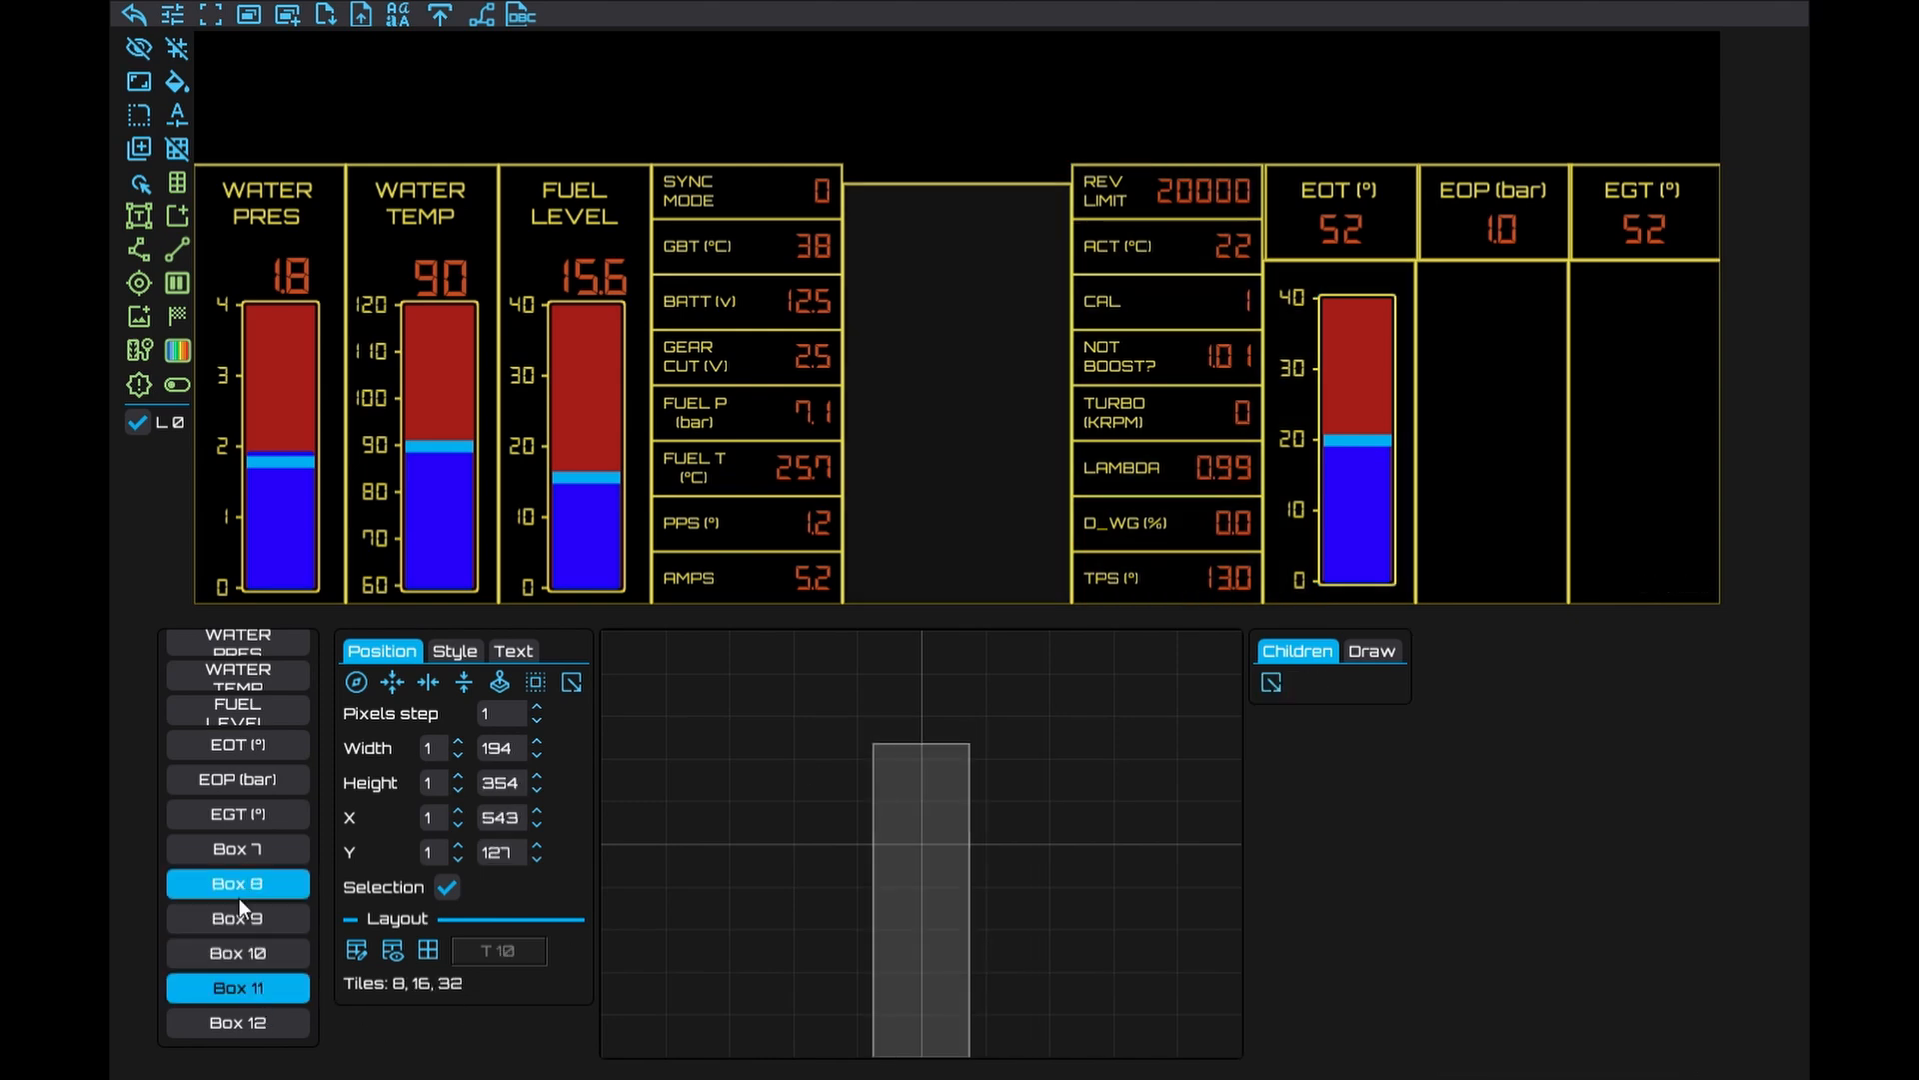
Paste the copied bar gauge into the empty boxes below EGT and EOP and position each copy inside its box
left_click(244, 850)
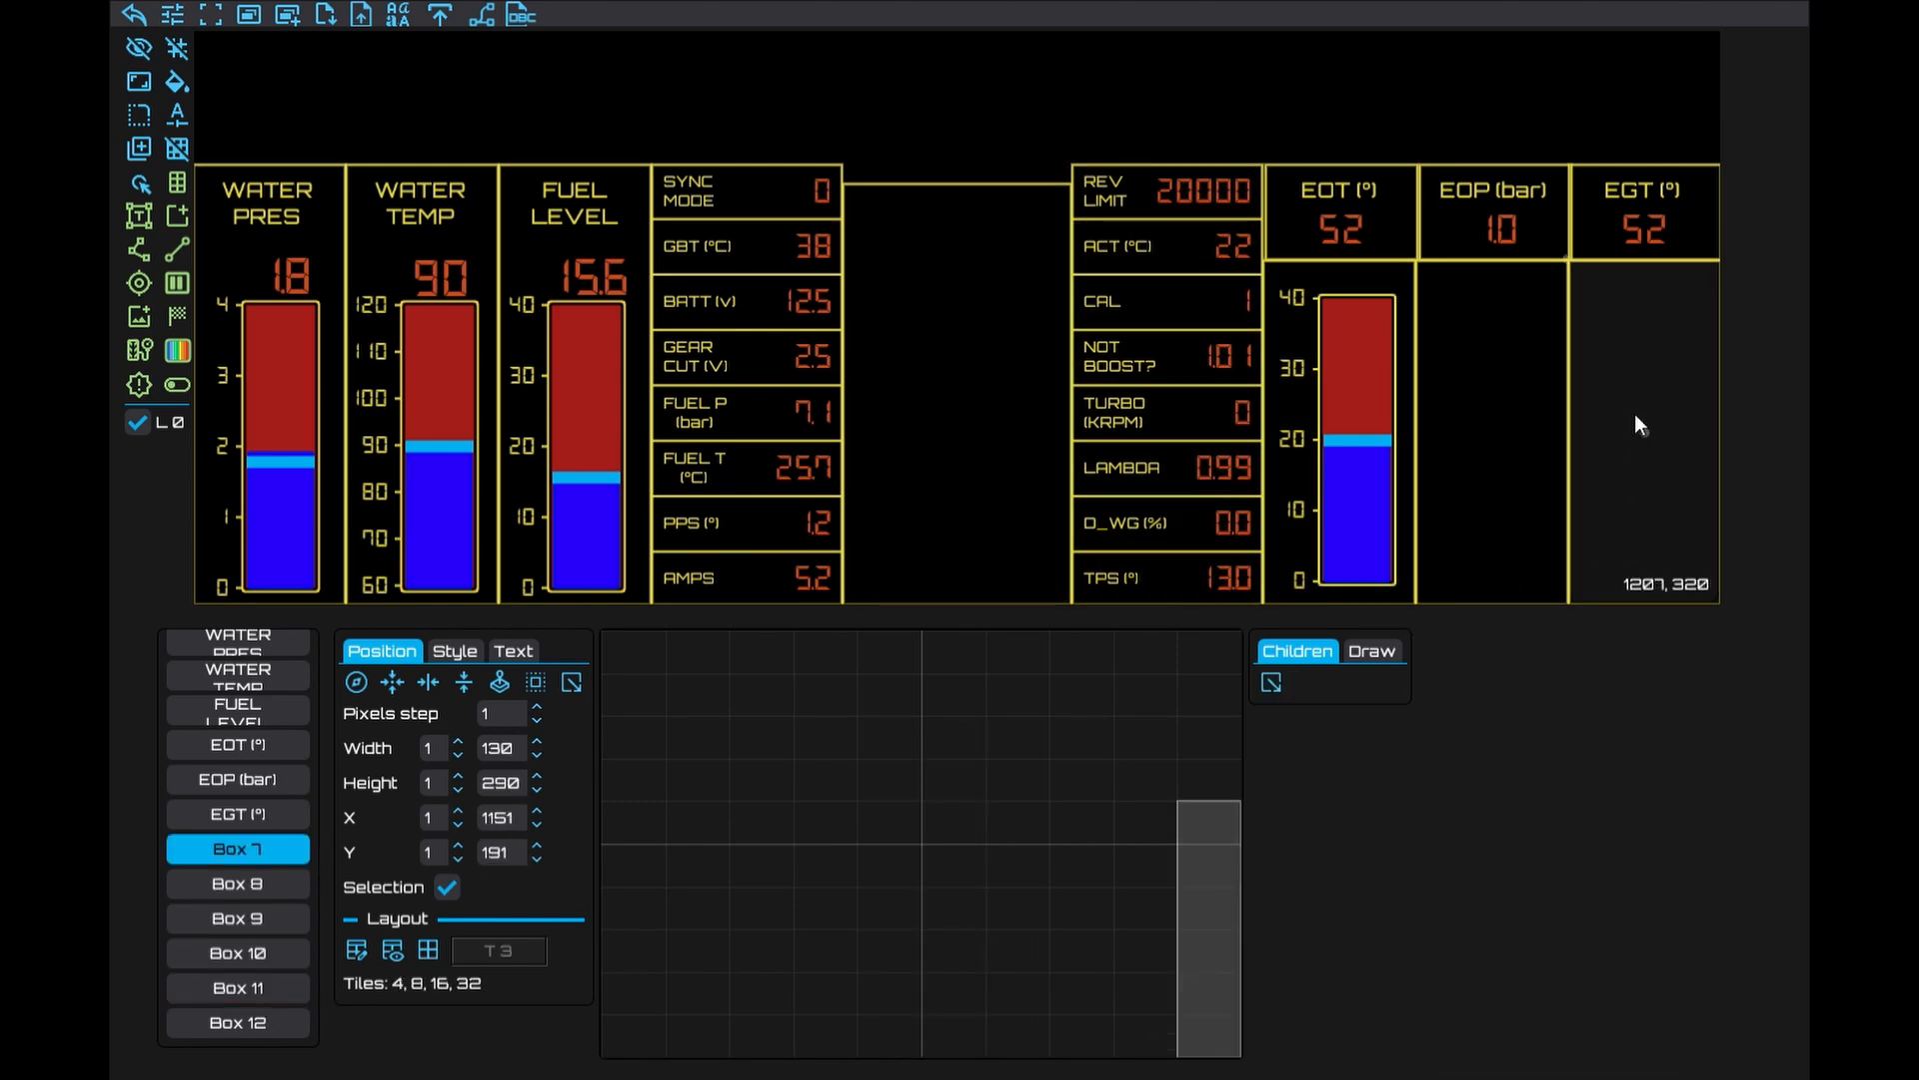
key("ctrl+v")
left_click_drag(1656, 452, 1678, 461)
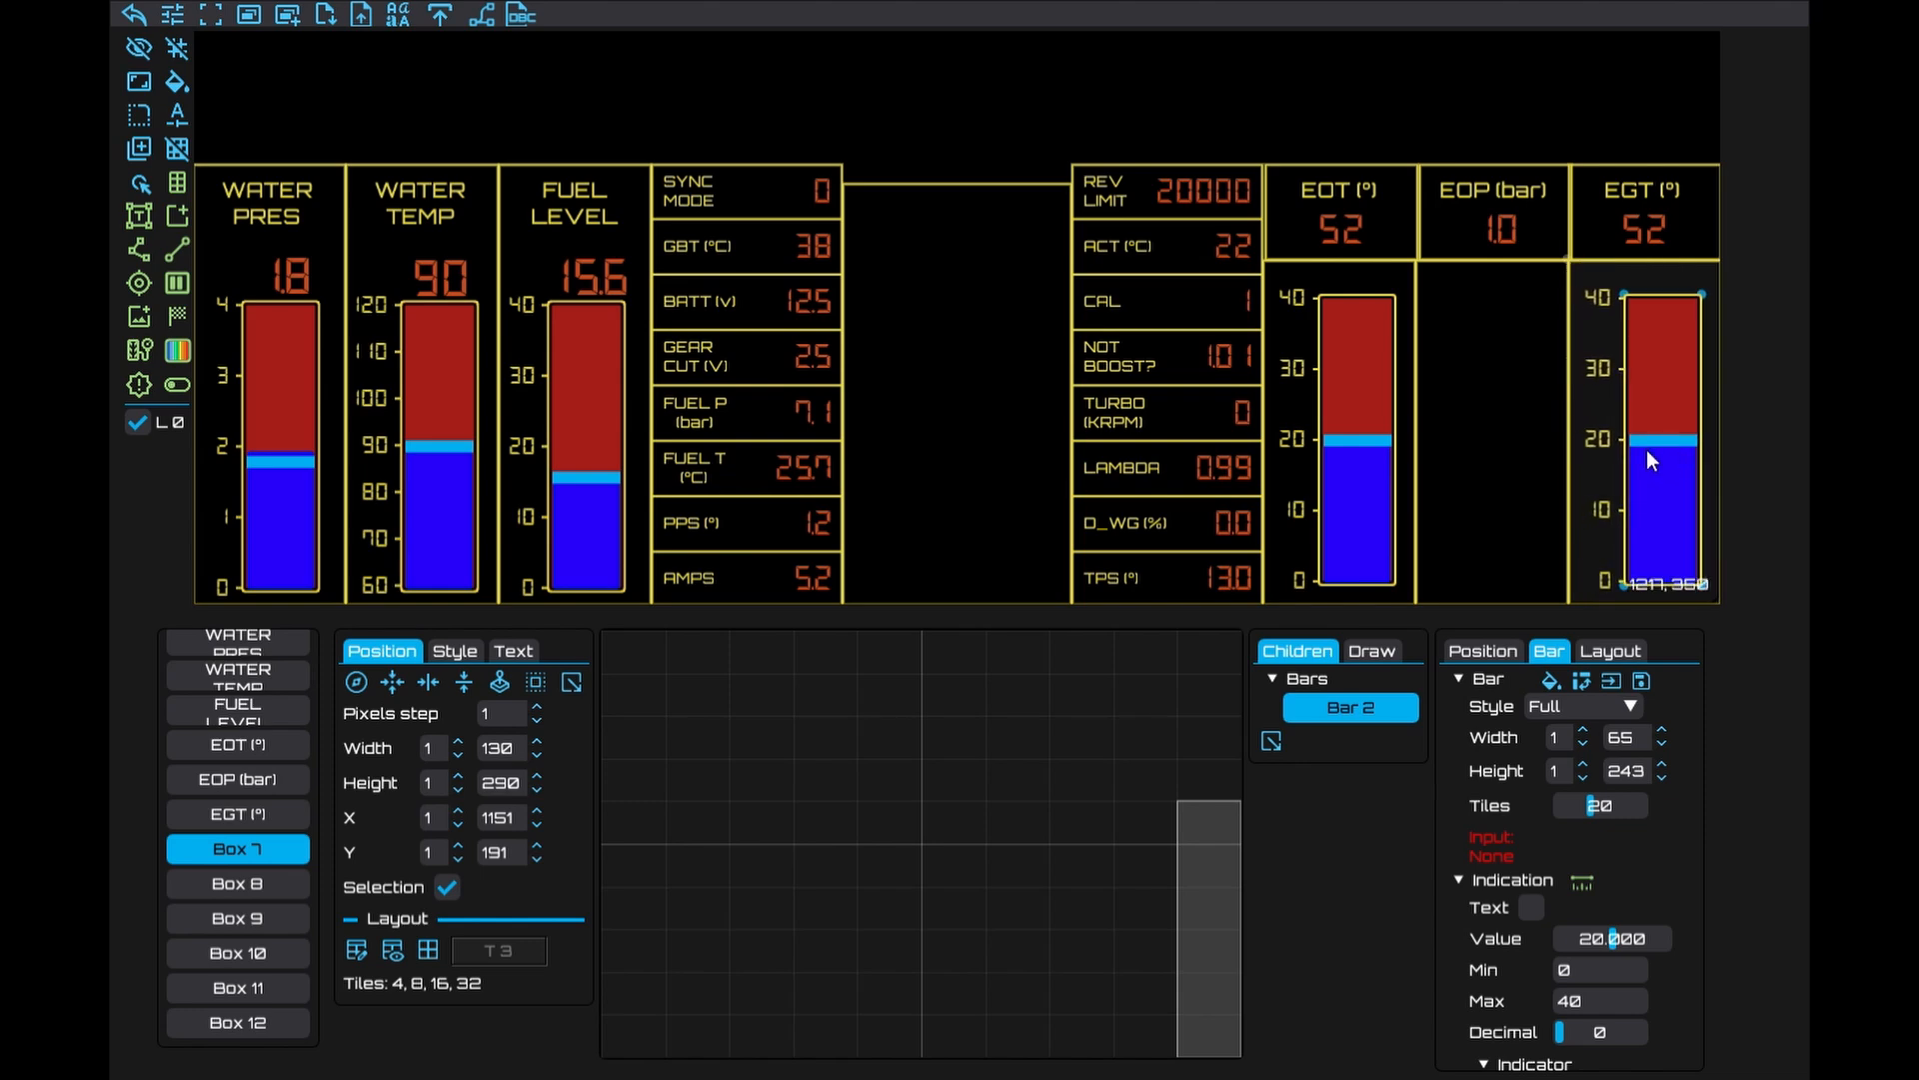
left_click(279, 887)
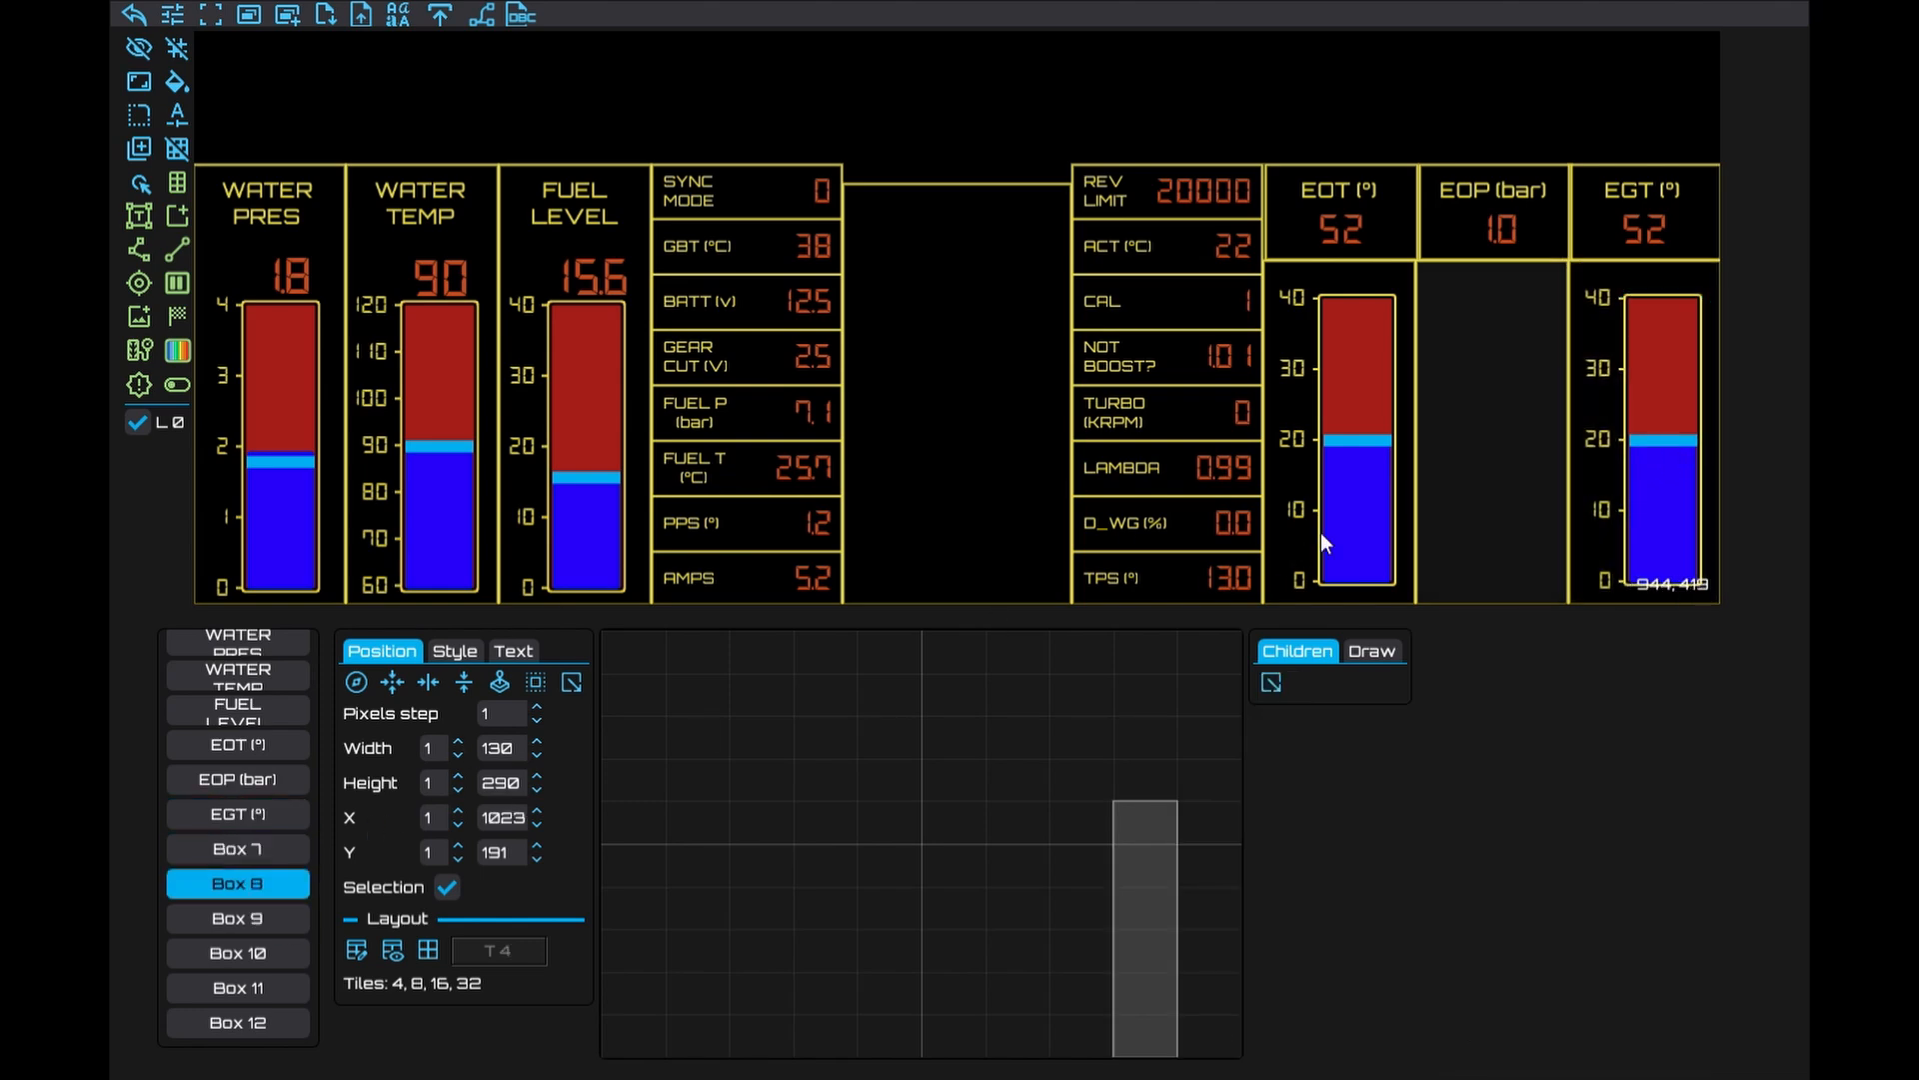
key("ctrl+v")
left_click_drag(1491, 415, 1524, 461)
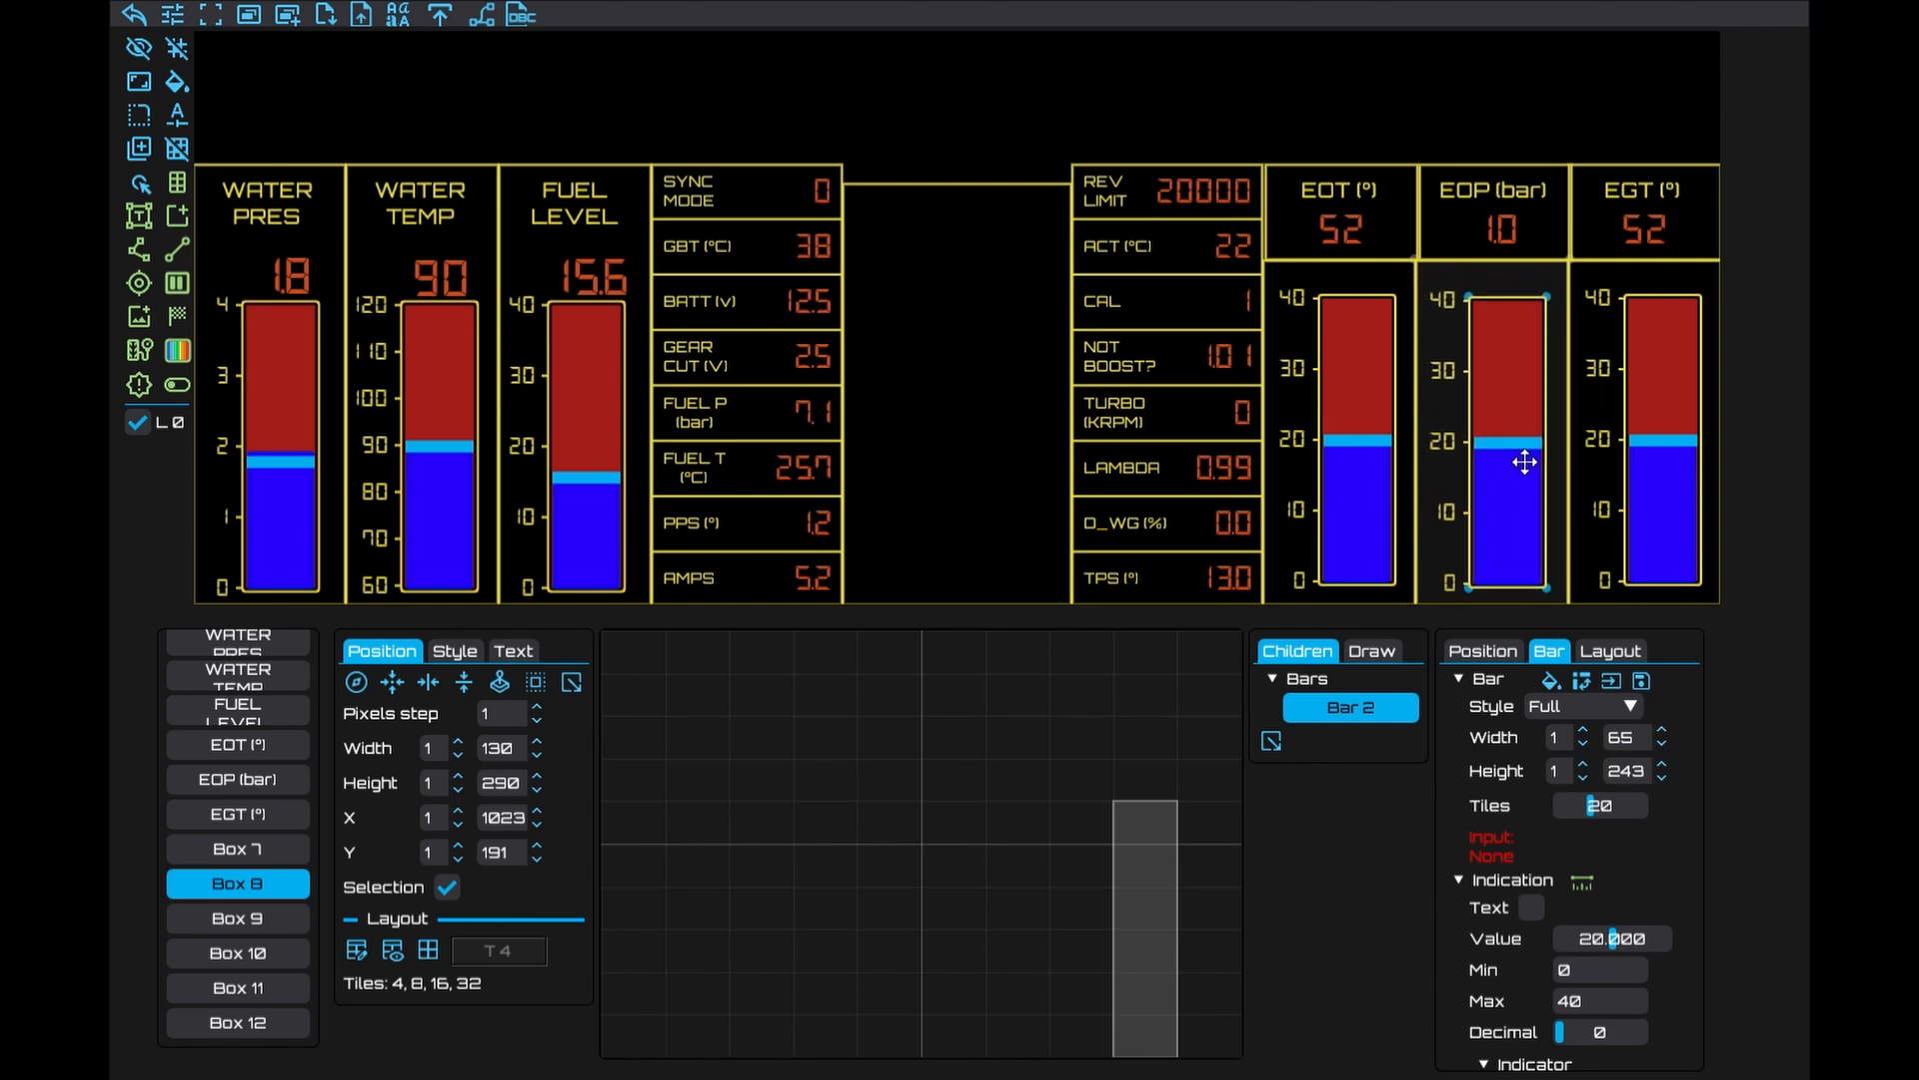
Configure the EOT bar with a tick count of 8, a minimum of 60 and a maximum of 130
left_click(1364, 482)
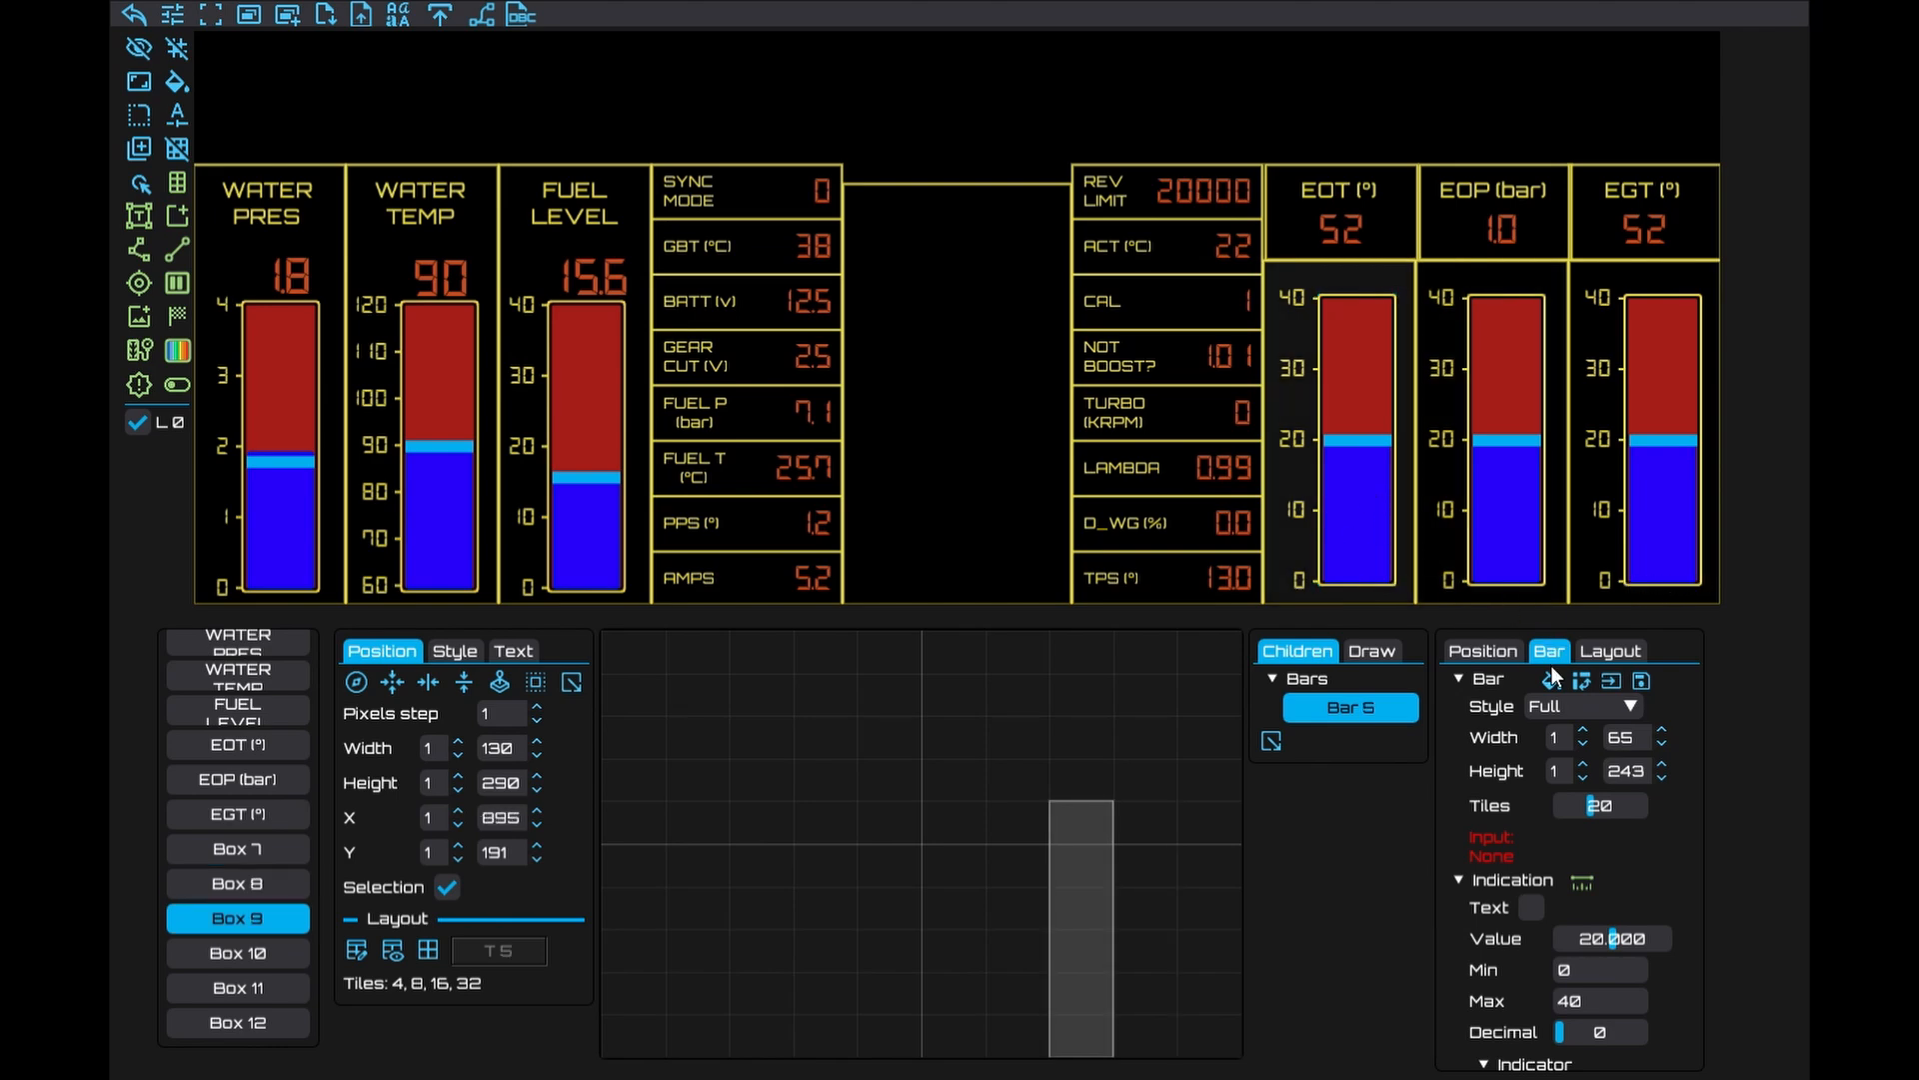
scroll(1574, 876, "down", 8)
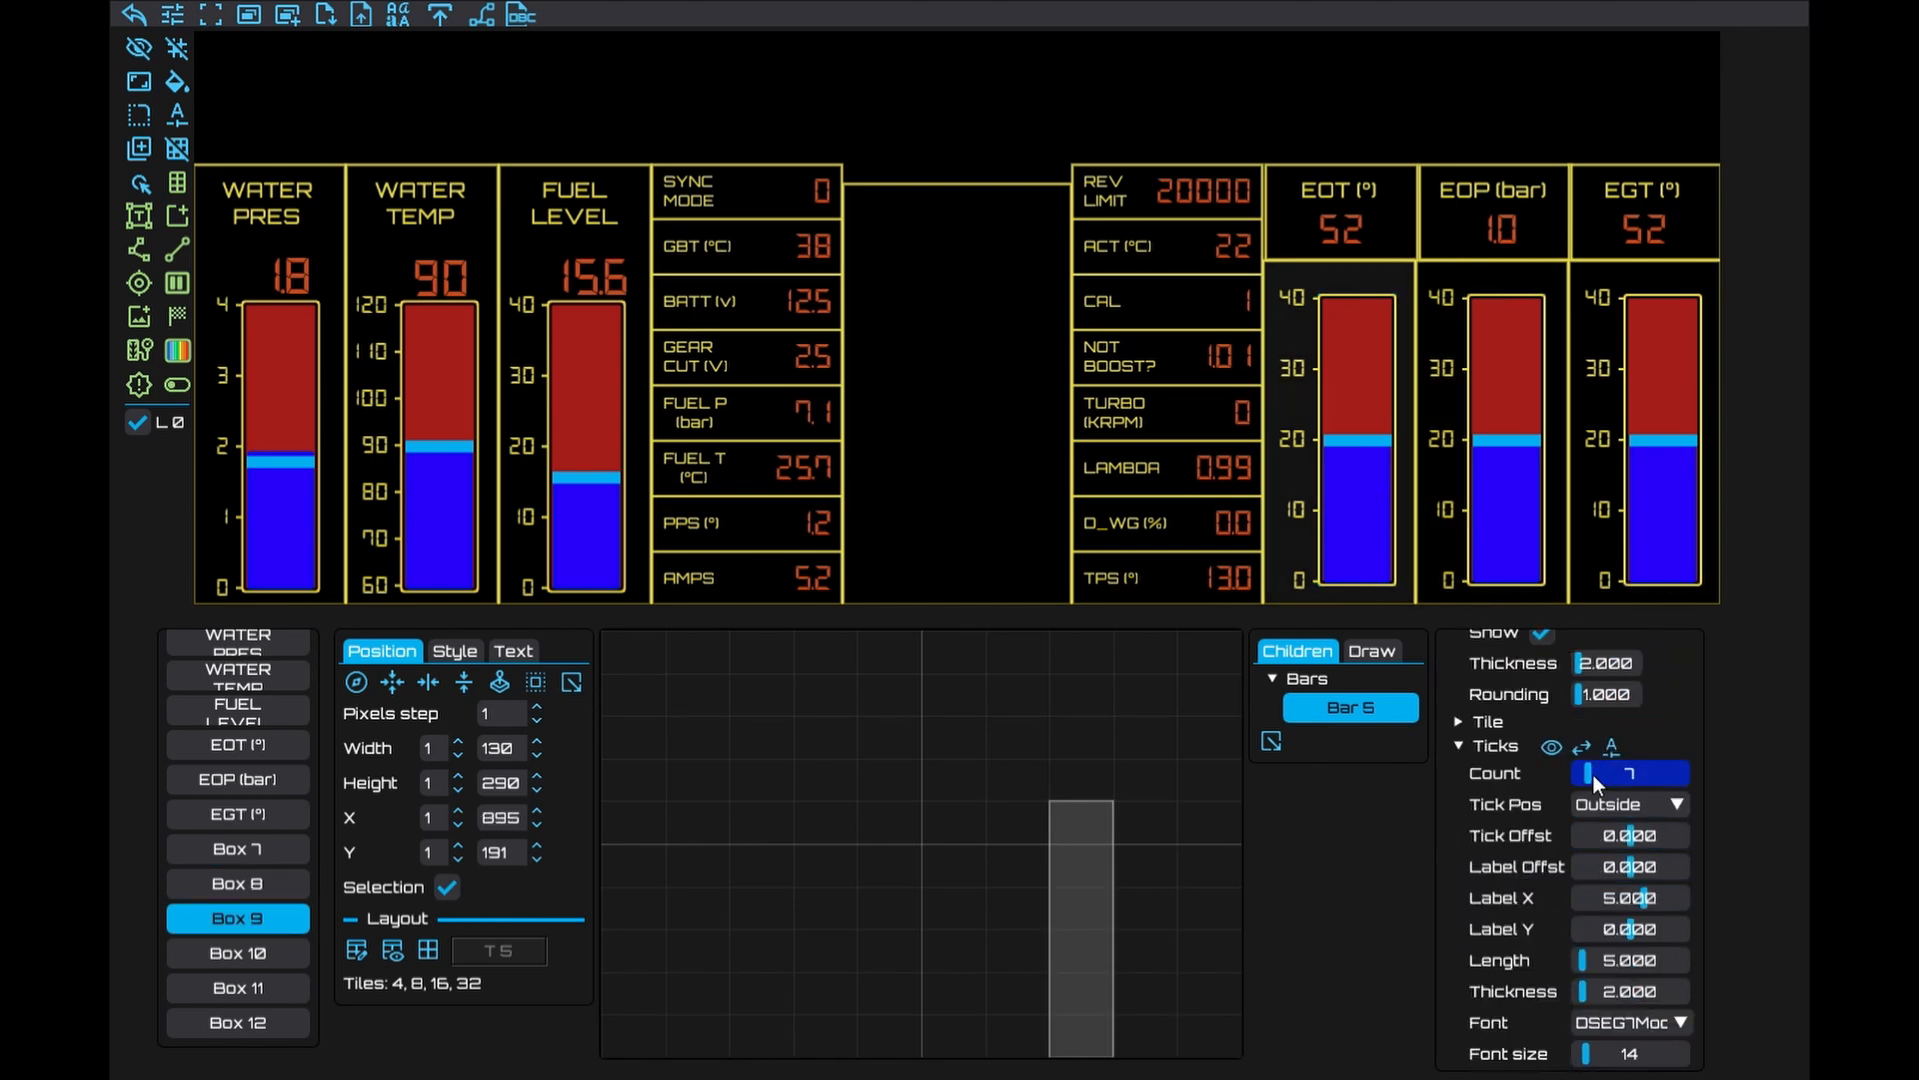
key("Return")
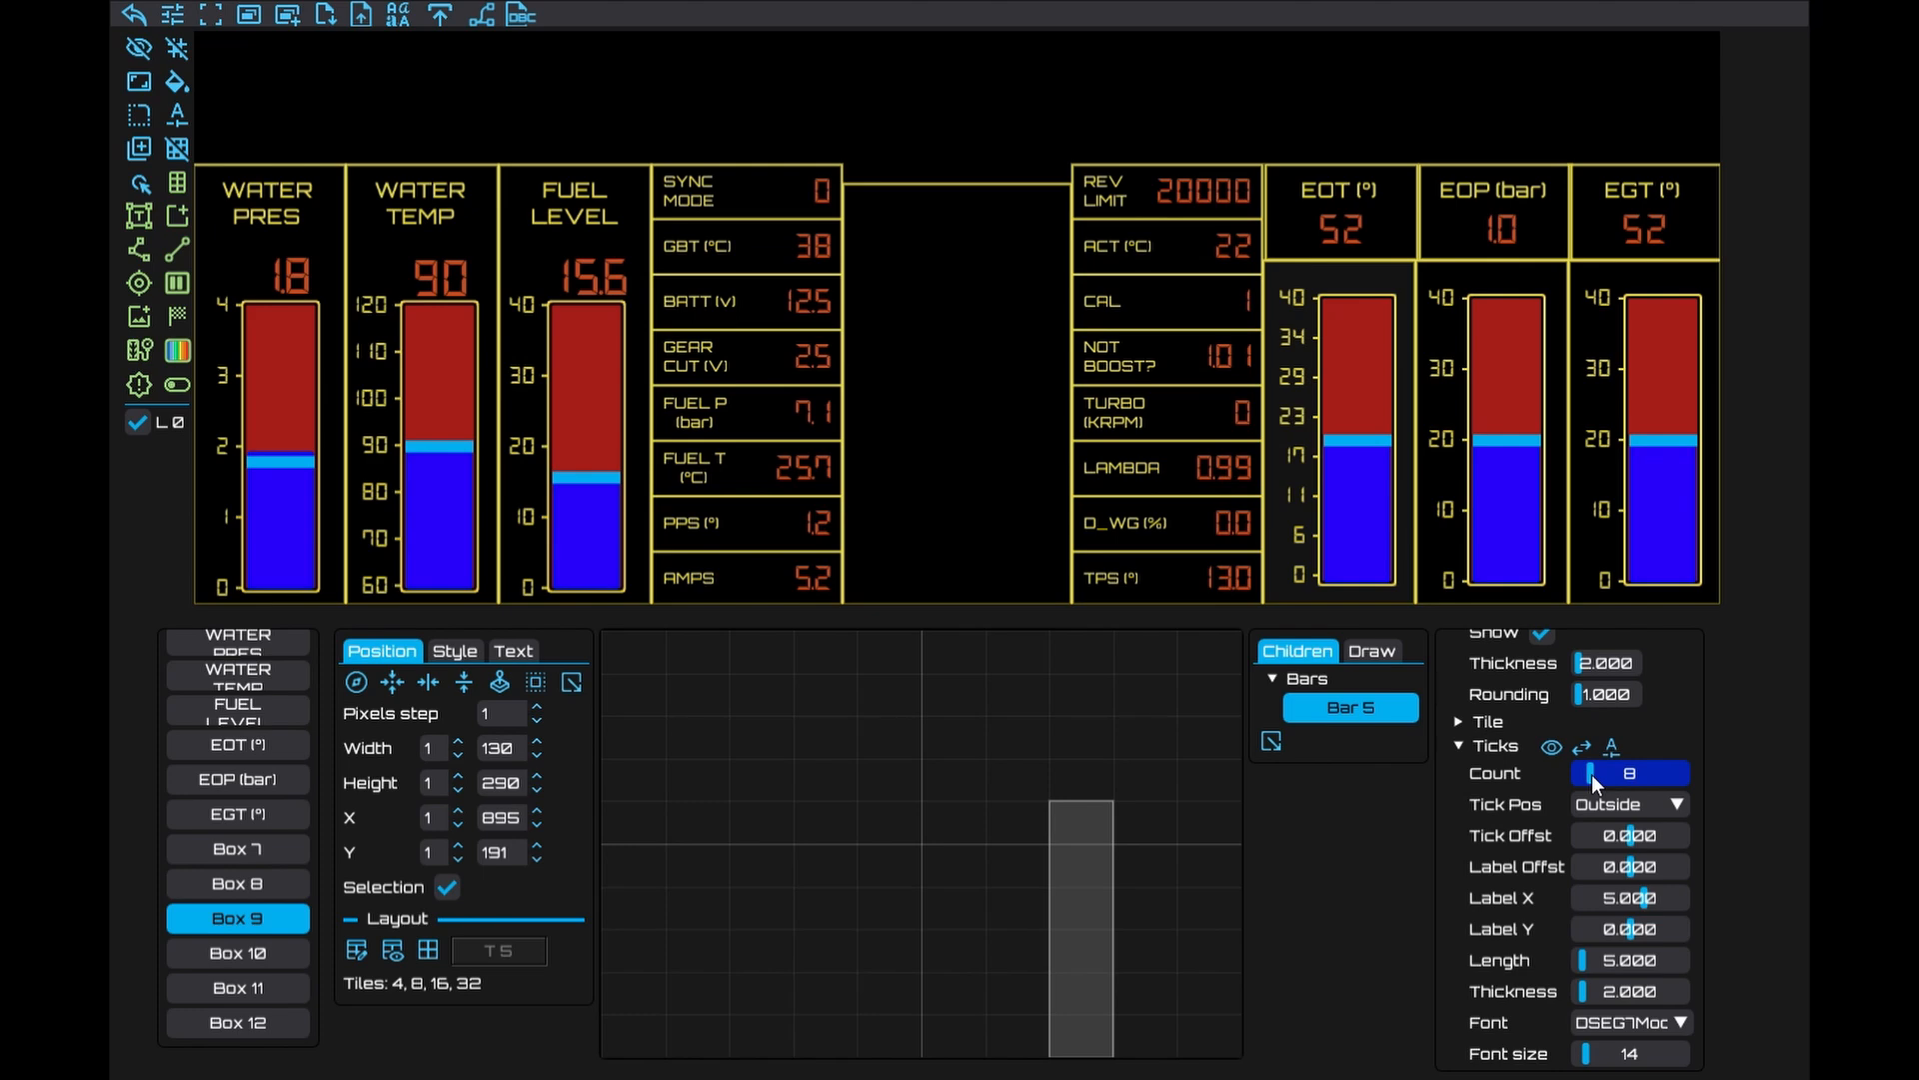
scroll(1591, 774, "up", 10)
left_click(1605, 879)
type("6")
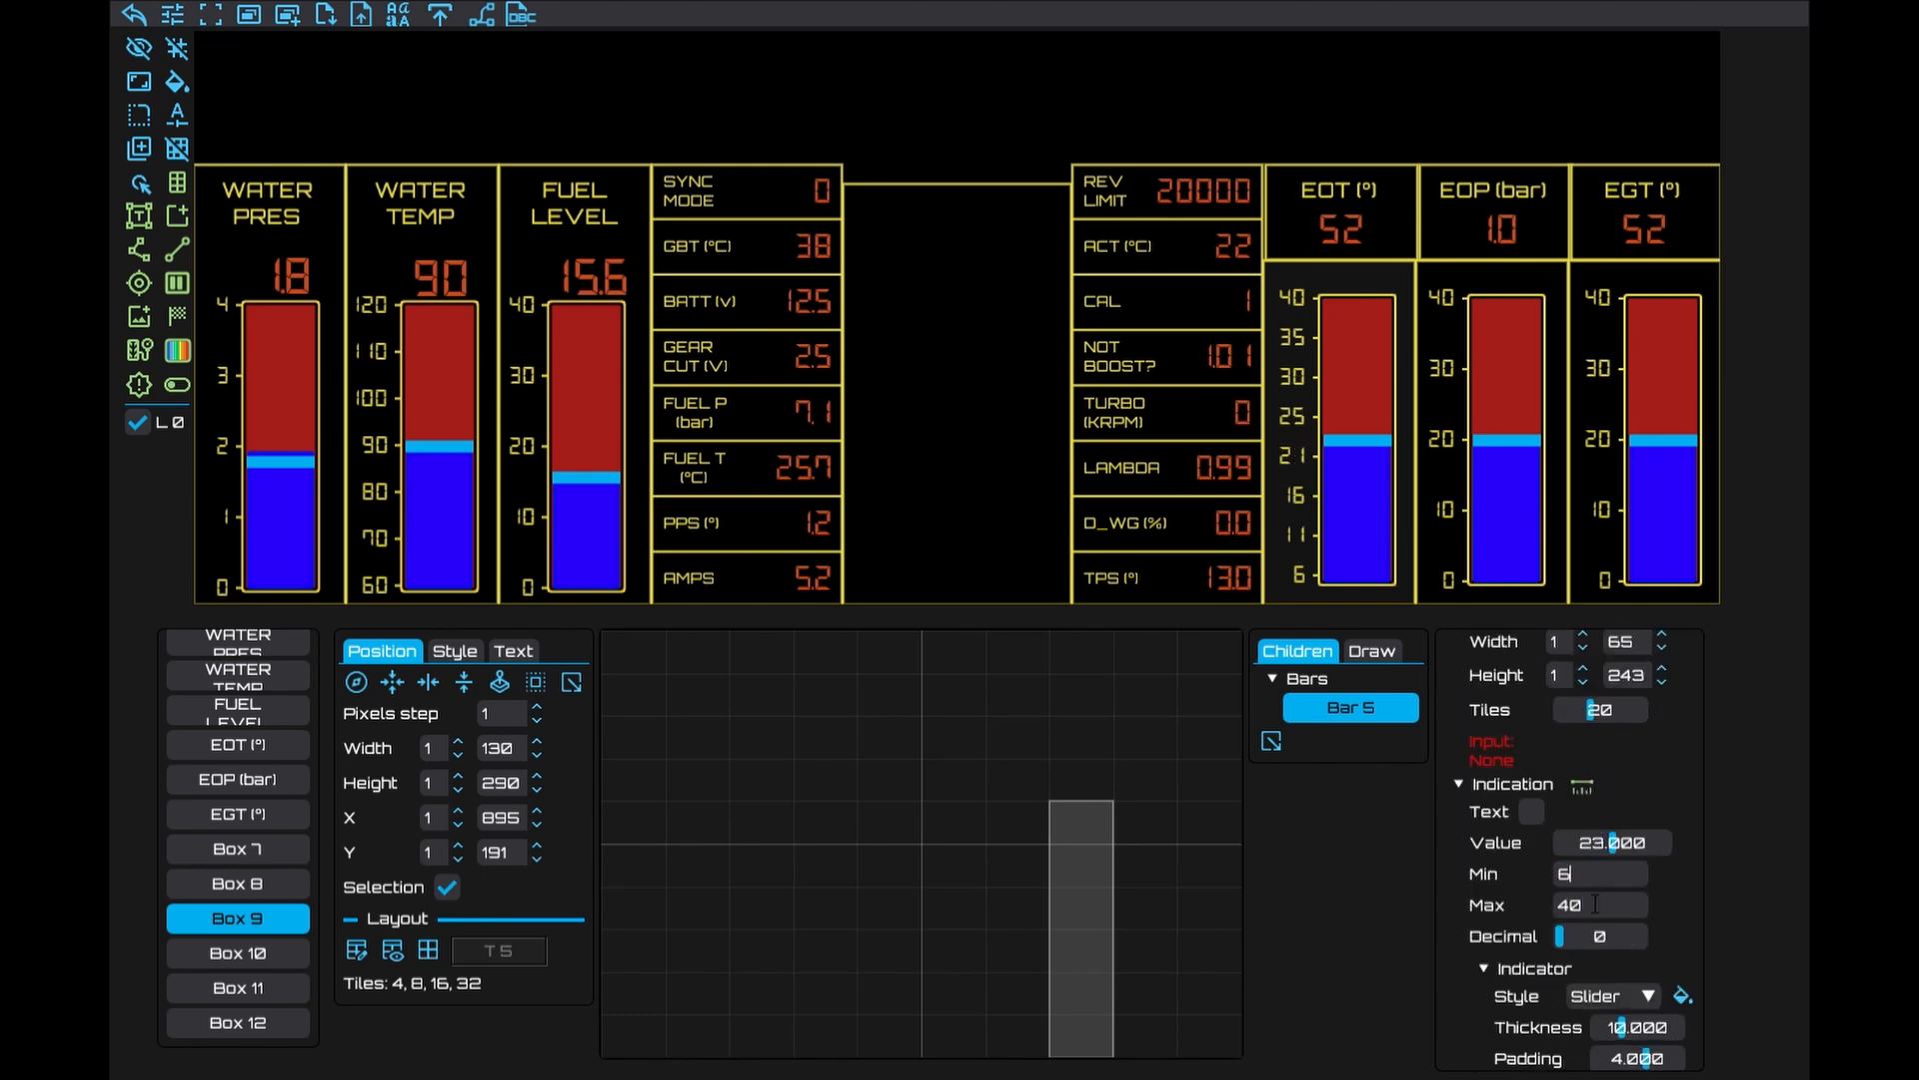
type("0")
left_click(1597, 907)
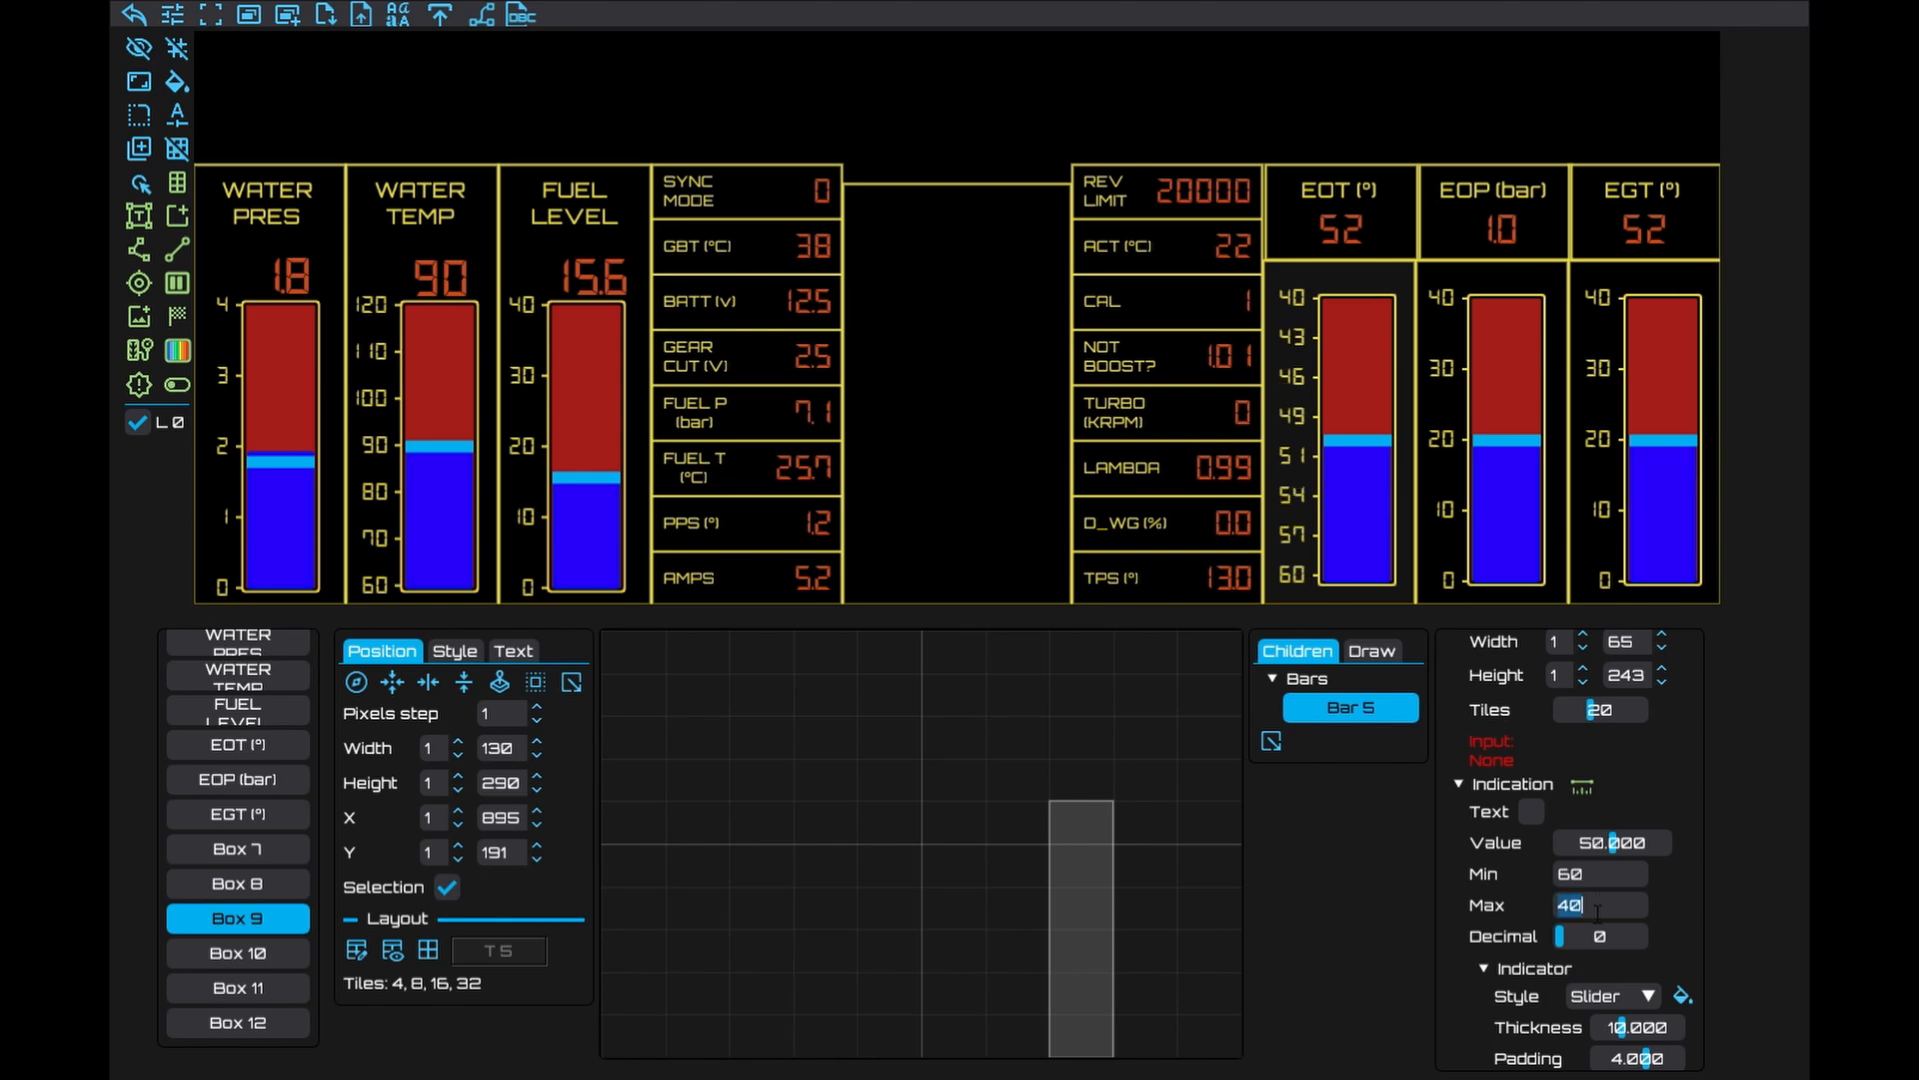
type("130")
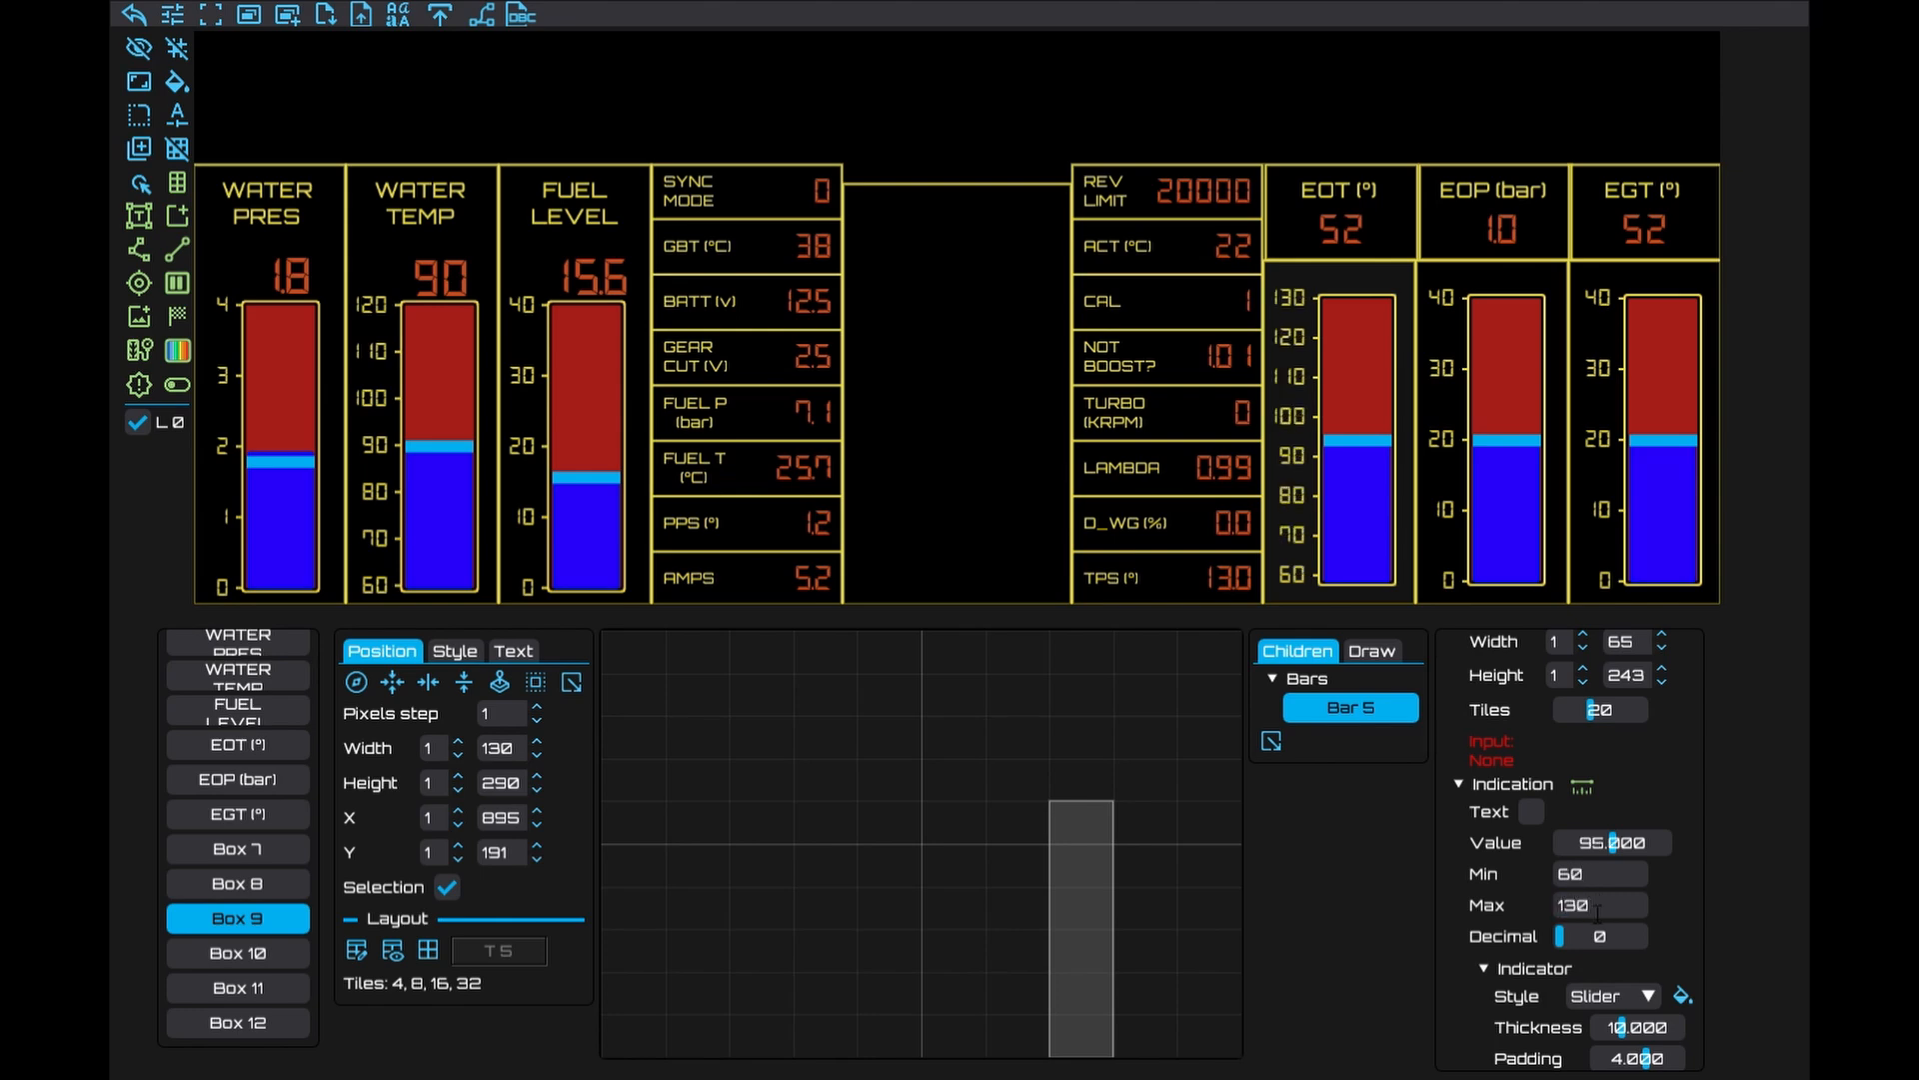
Configure the EOP bar with a minimum of 1, a maximum of 9 and a tick count of 9
left_click(1511, 513)
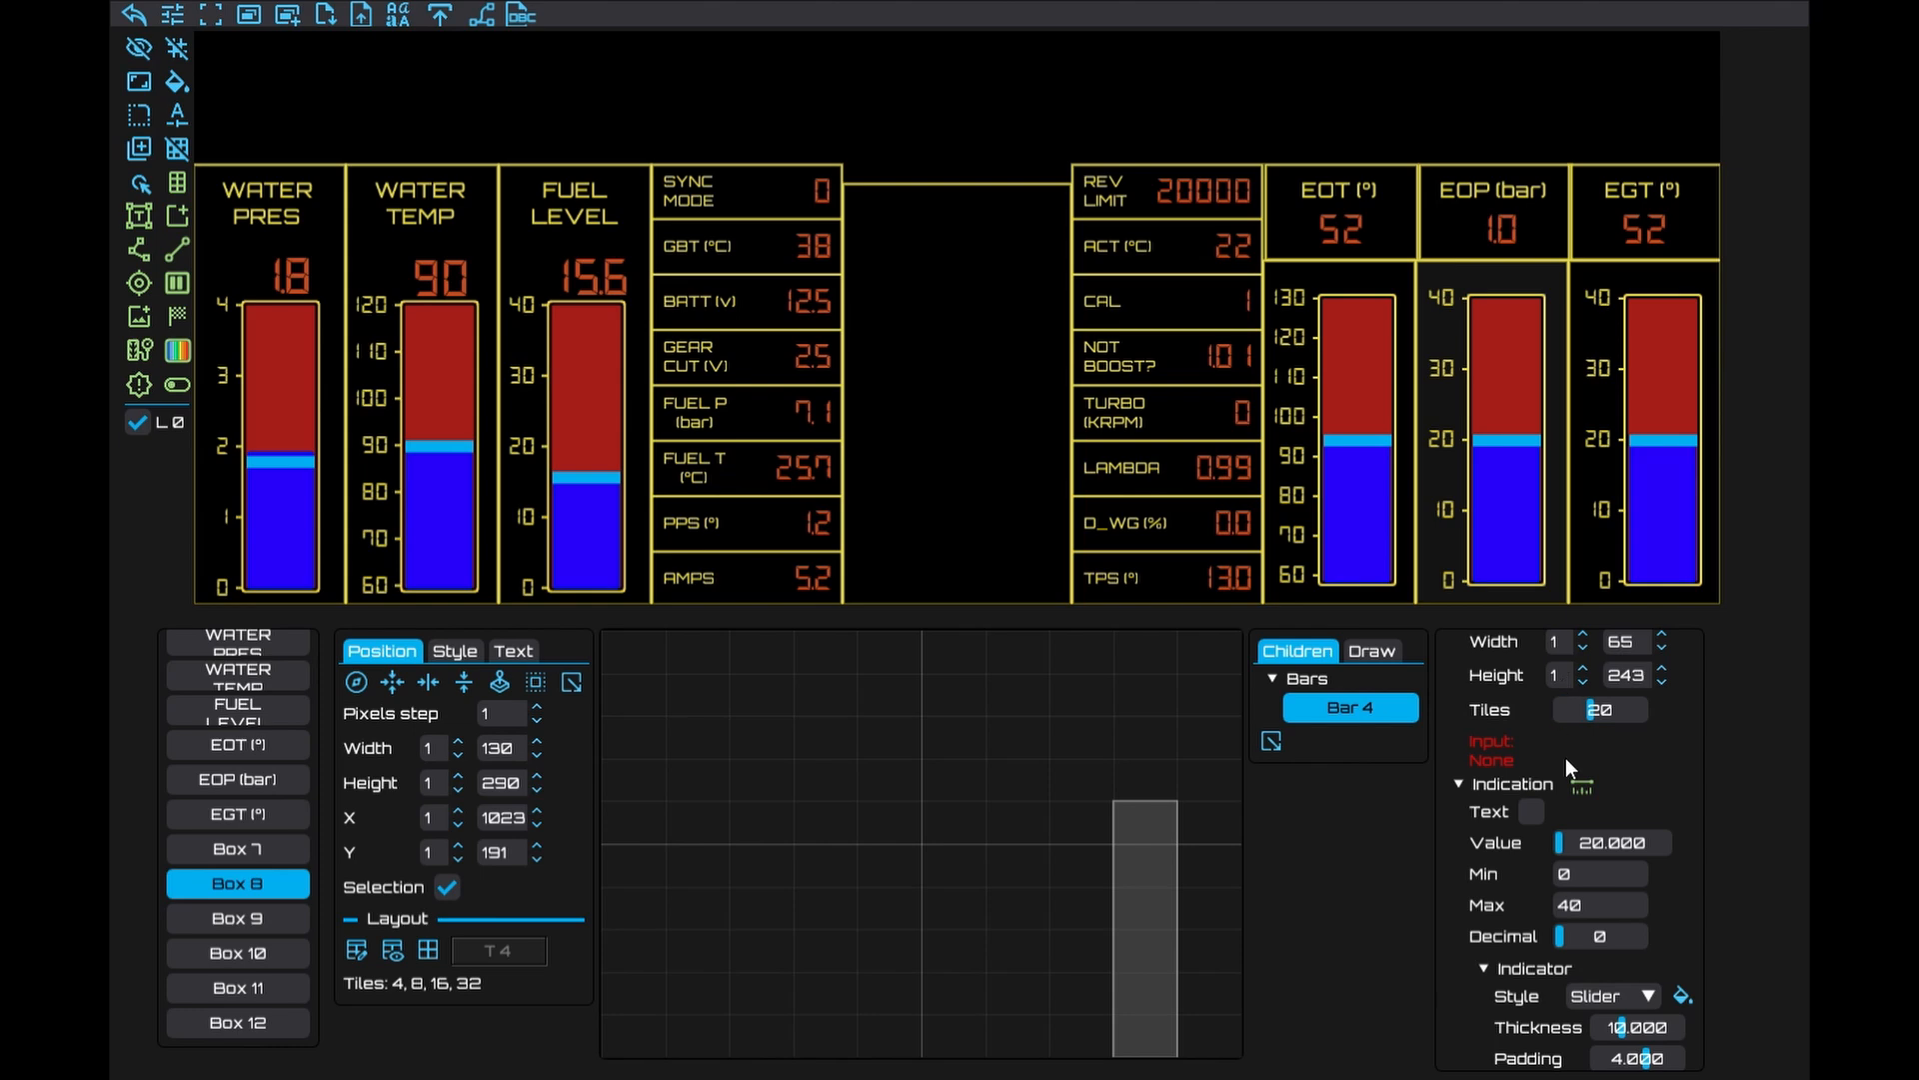
type("1")
left_click(1615, 916)
type("9")
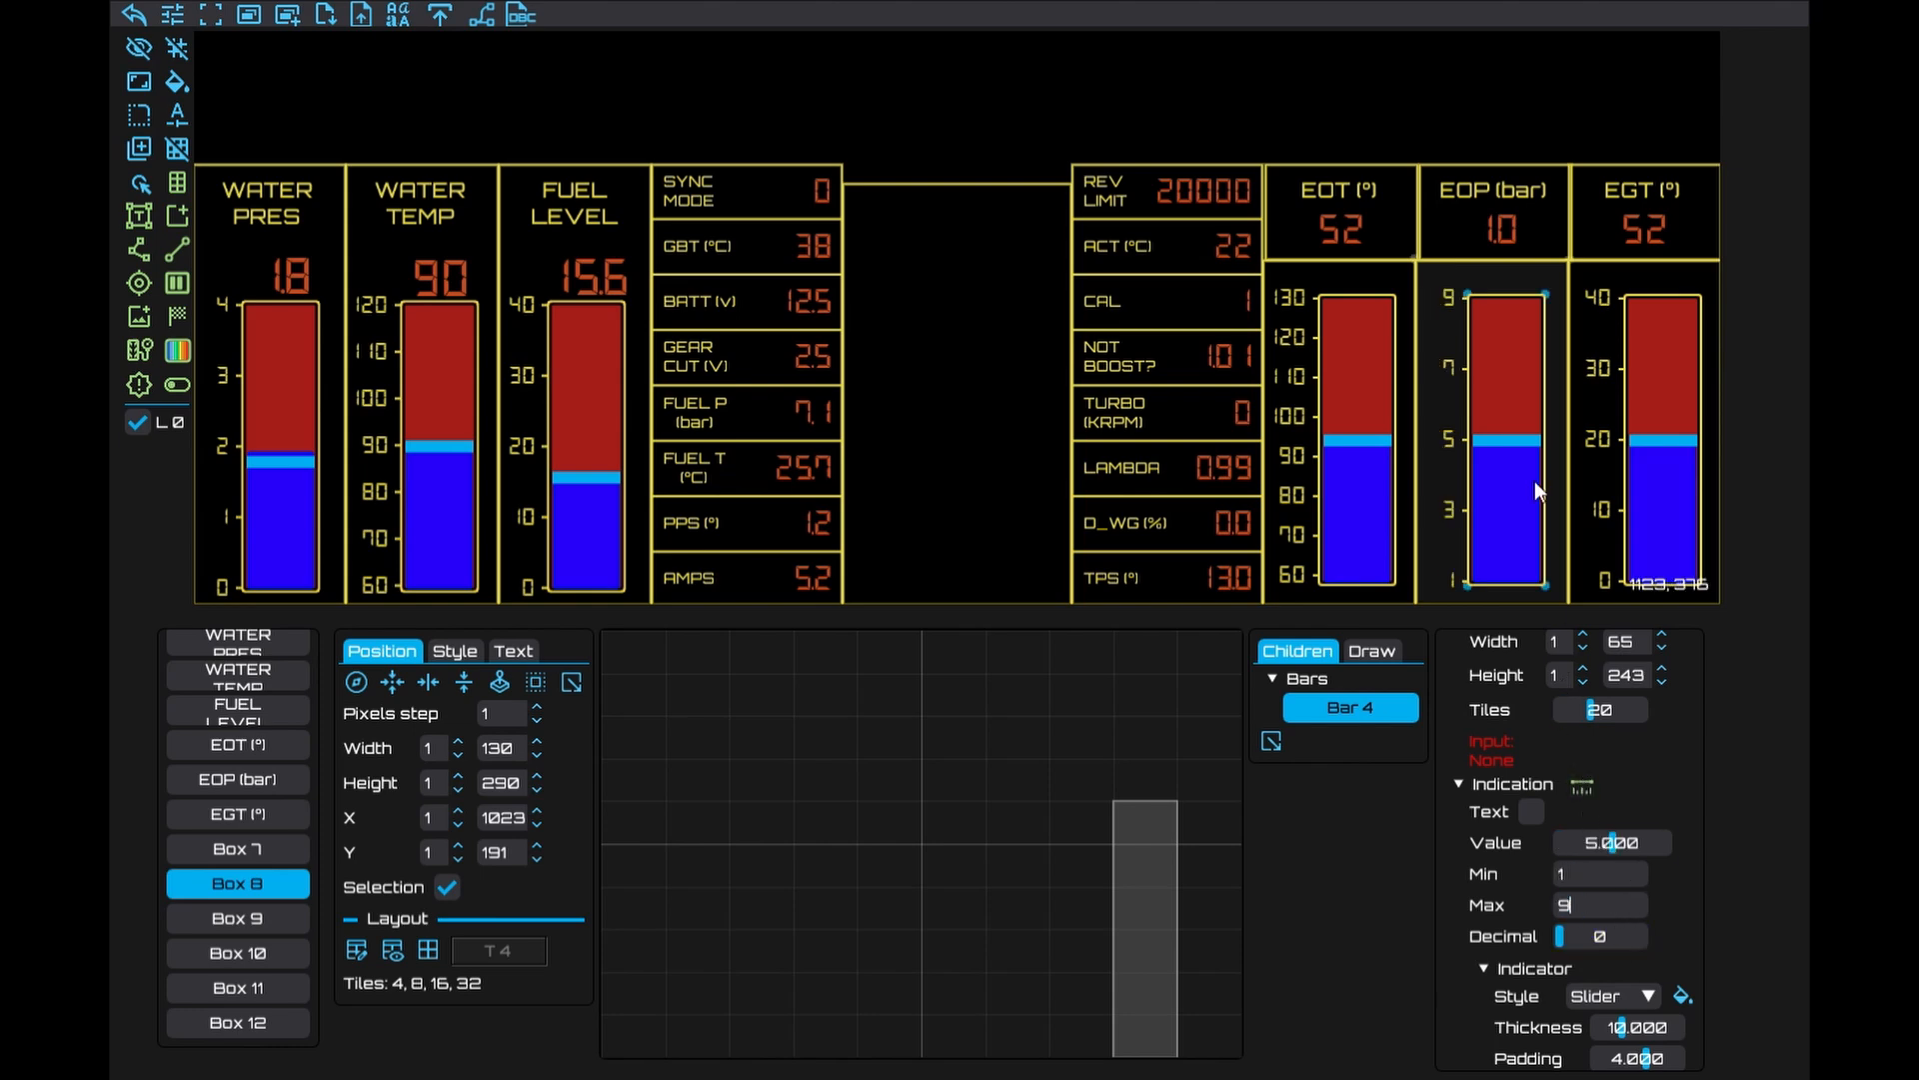
scroll(1596, 825, "down", 5)
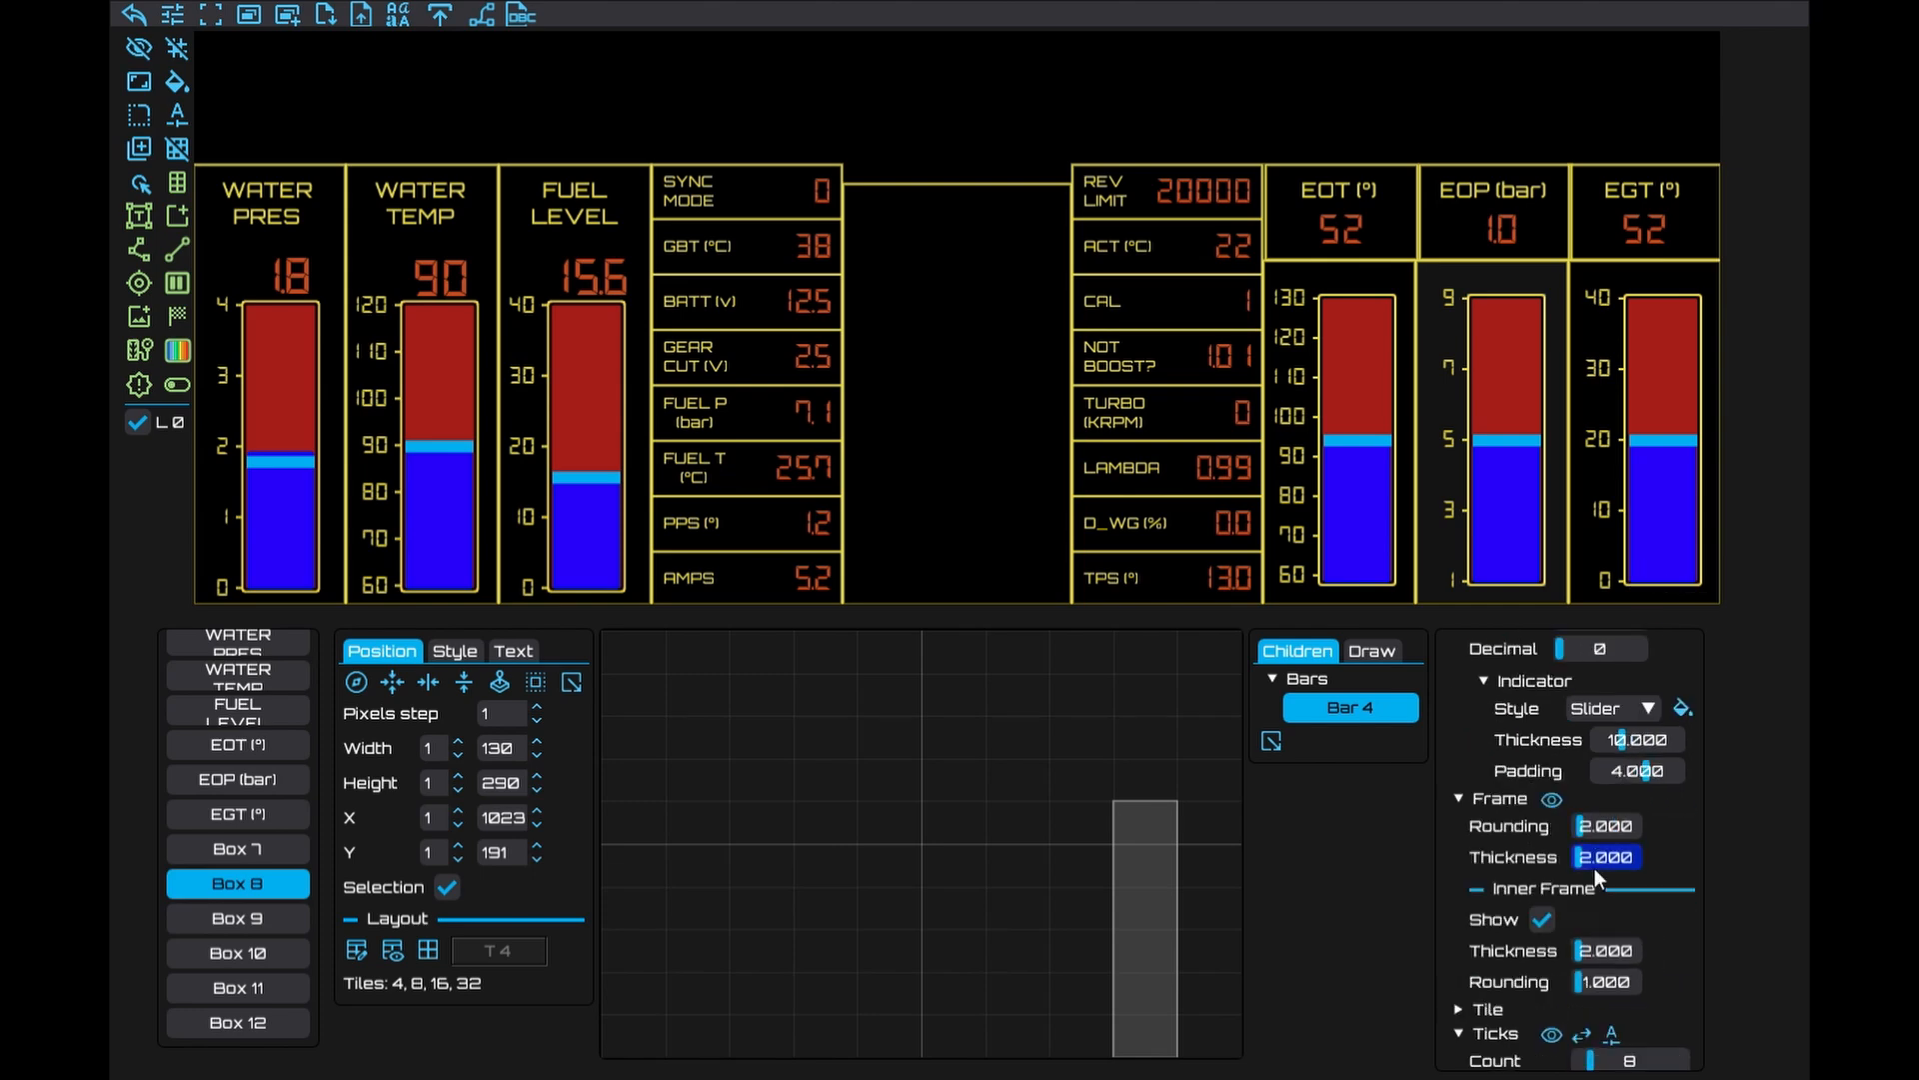
left_click(1599, 868)
left_click_drag(1598, 867, 1594, 867)
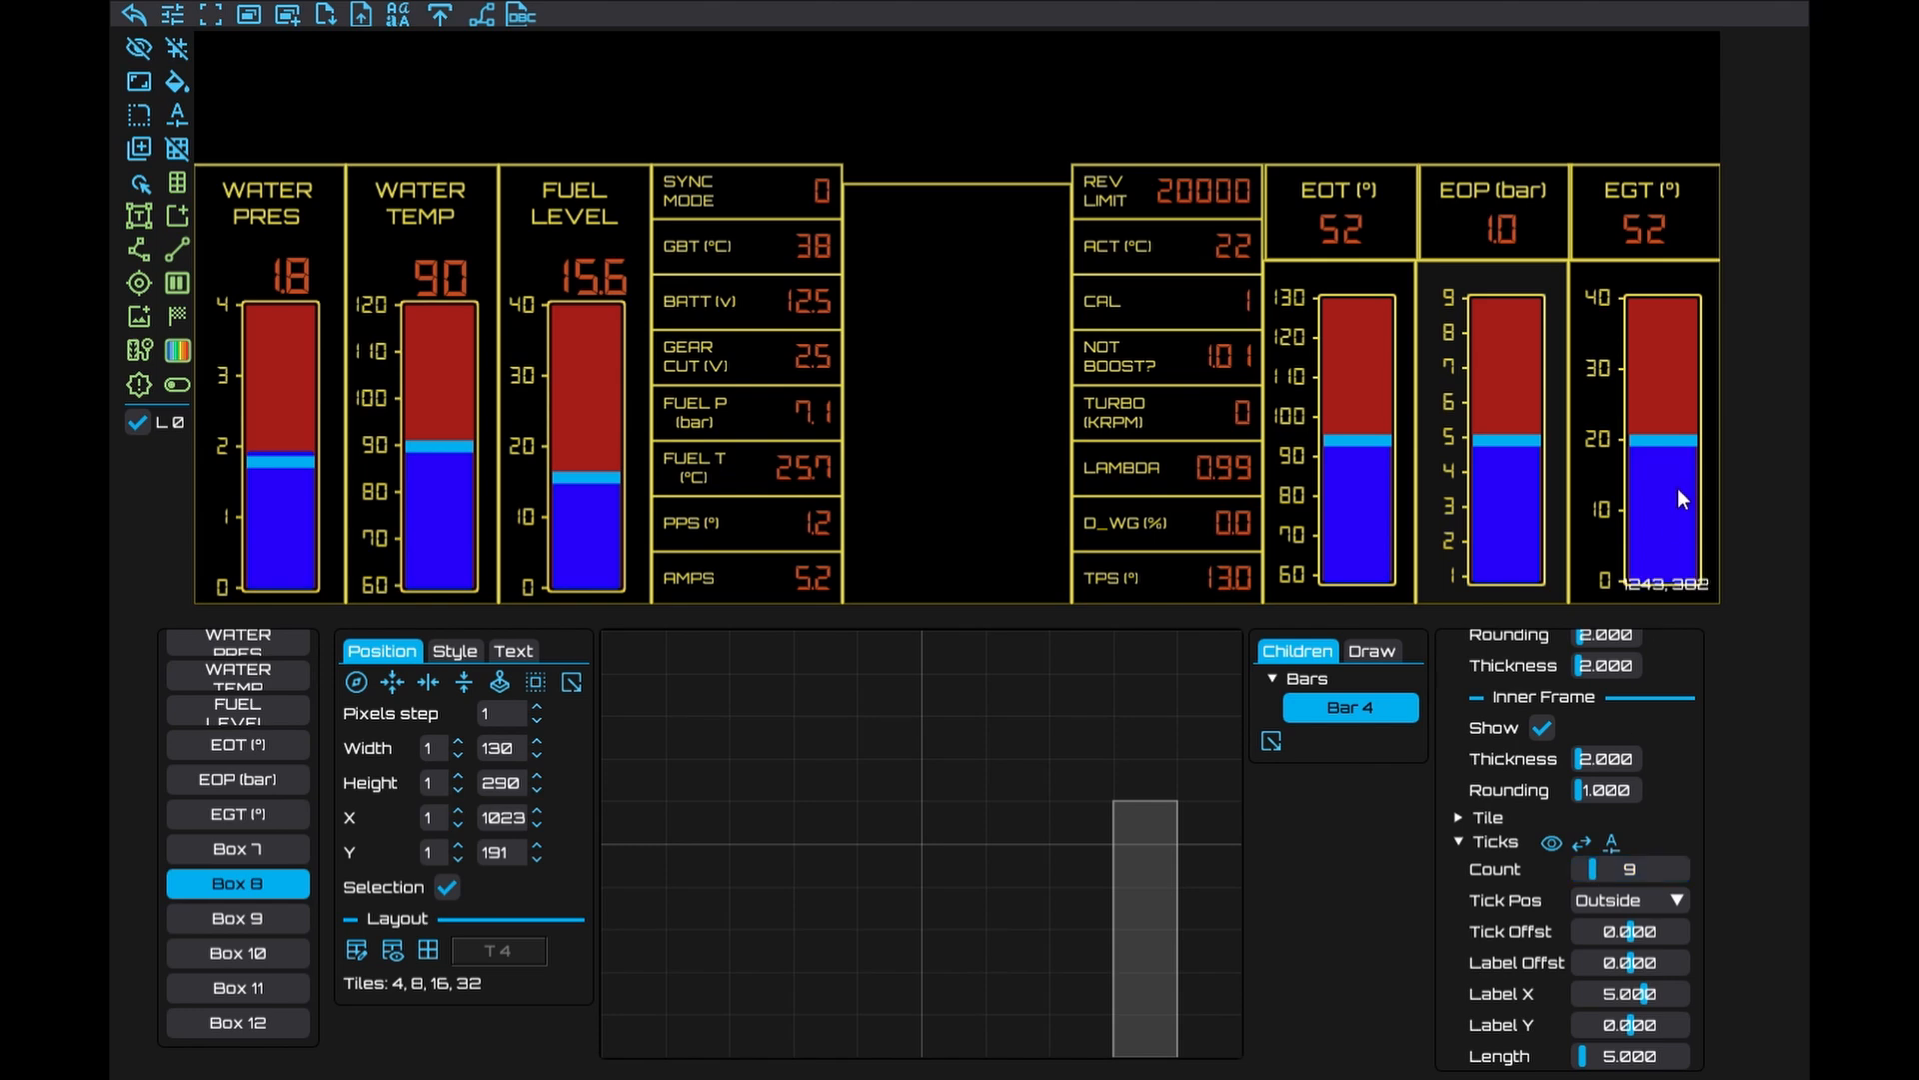
Set the EGT bar's maximum to 1200 and shift the bar right to about X 53 so its tick labels fit
left_click(1683, 499)
scroll(1532, 866, "up", 5)
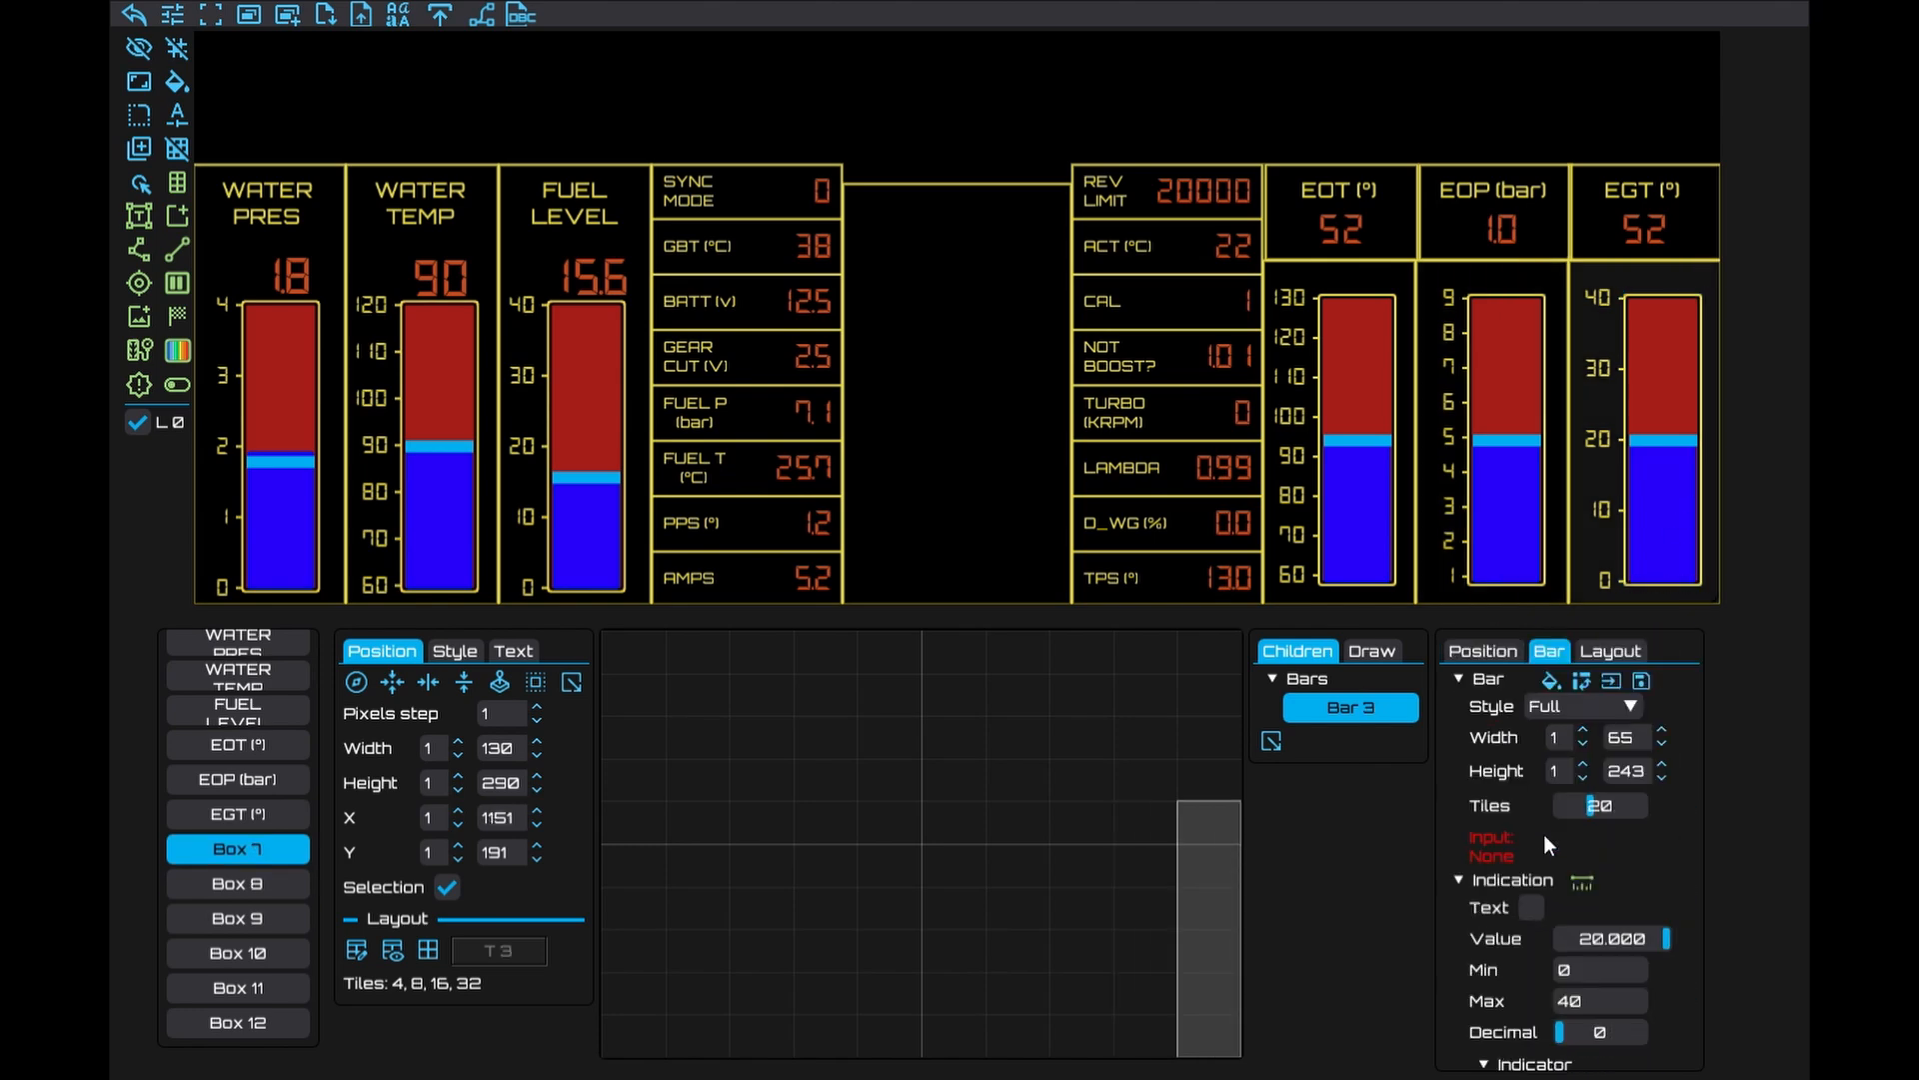
double_click(1608, 990)
type("1200")
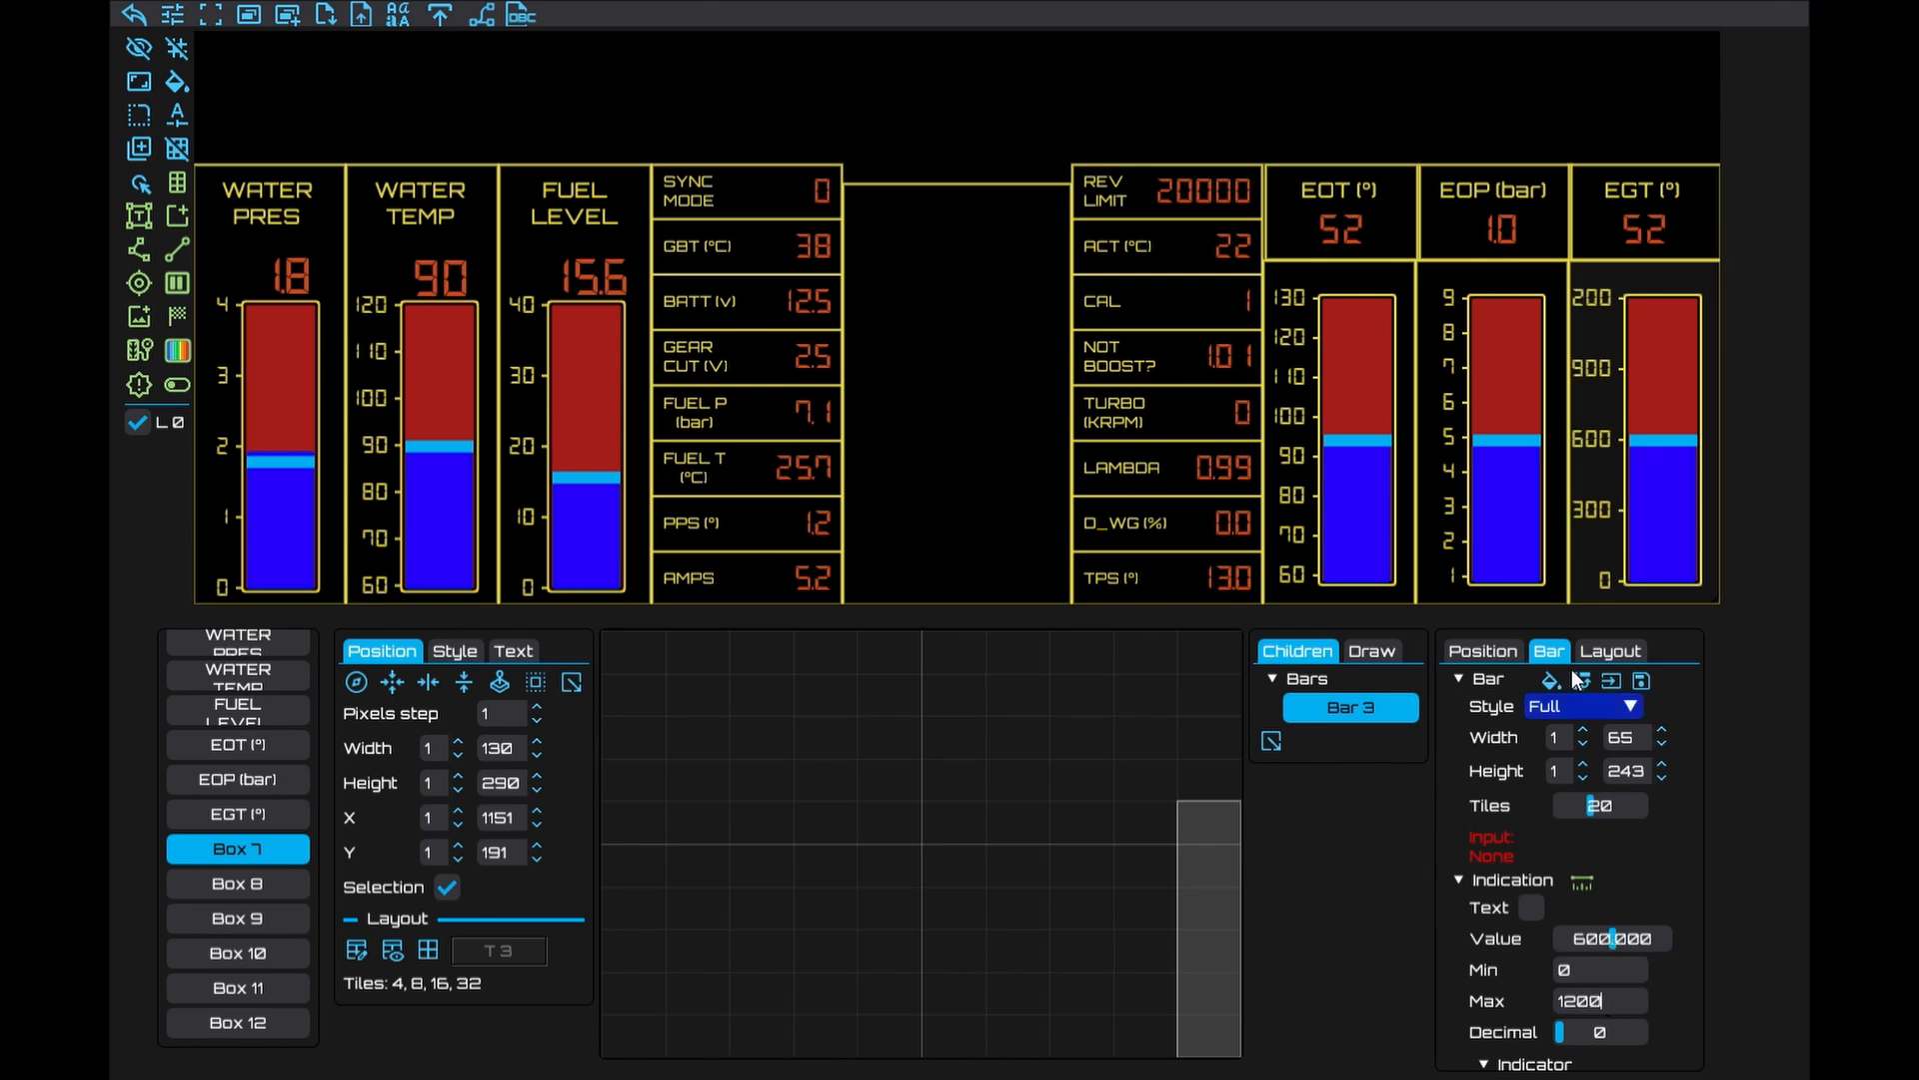
left_click(1687, 456)
left_click_drag(1687, 456, 1691, 454)
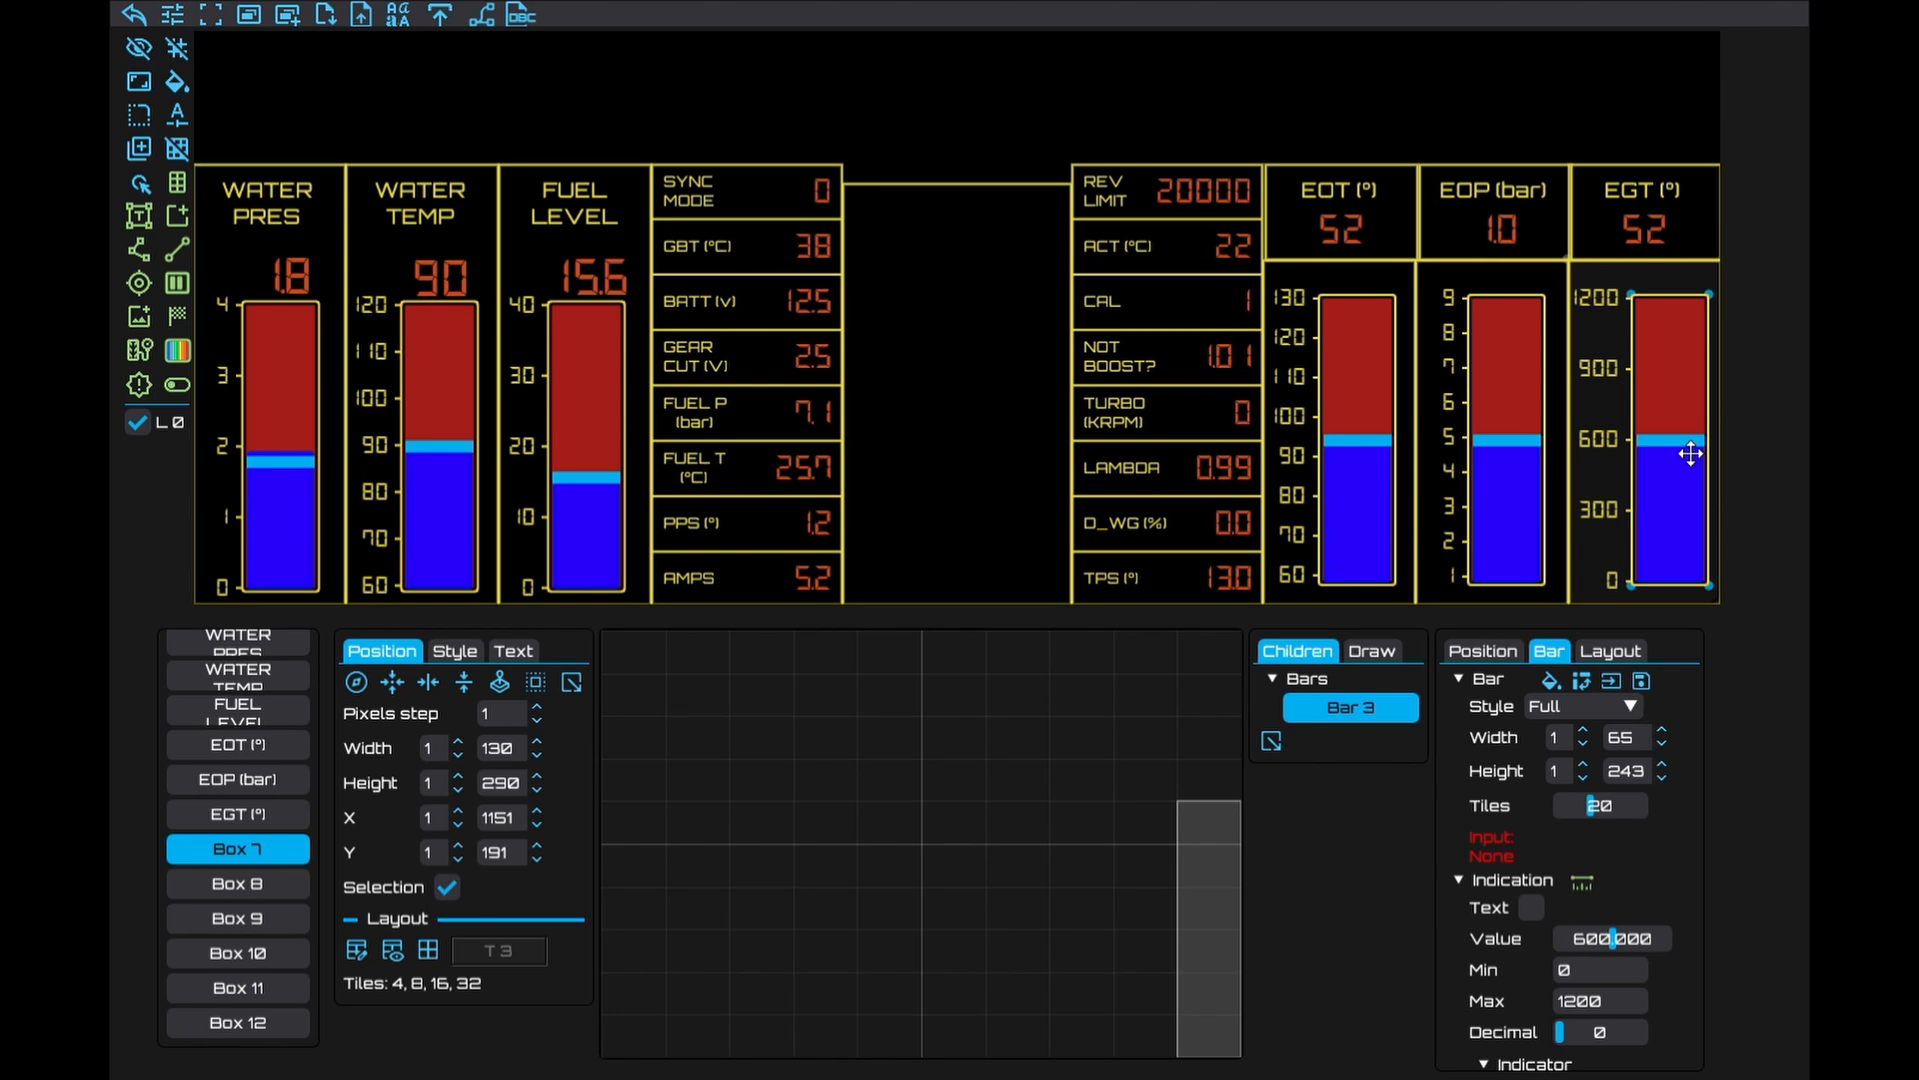
Compare the X and Y positions of the EGT, EOP and EOT bars
left_click(1483, 652)
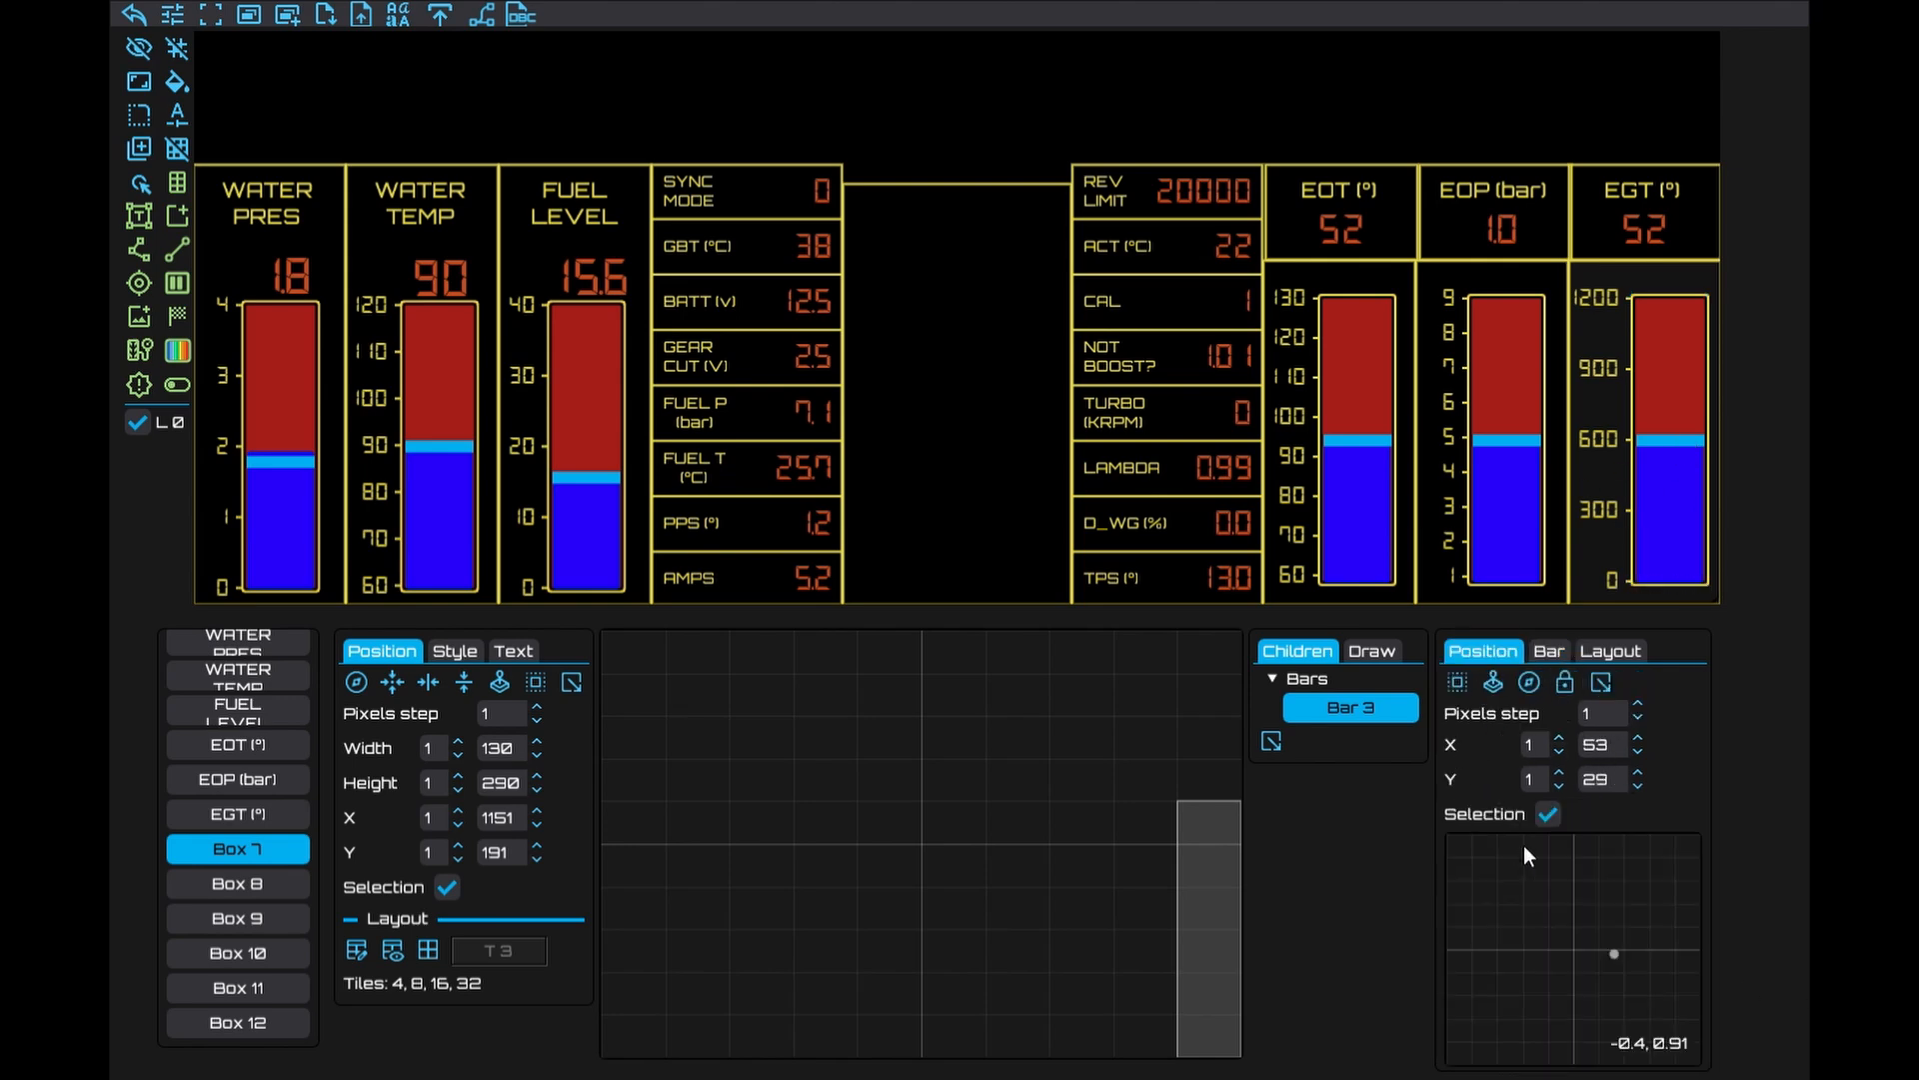
left_click(1502, 508)
left_click(1505, 651)
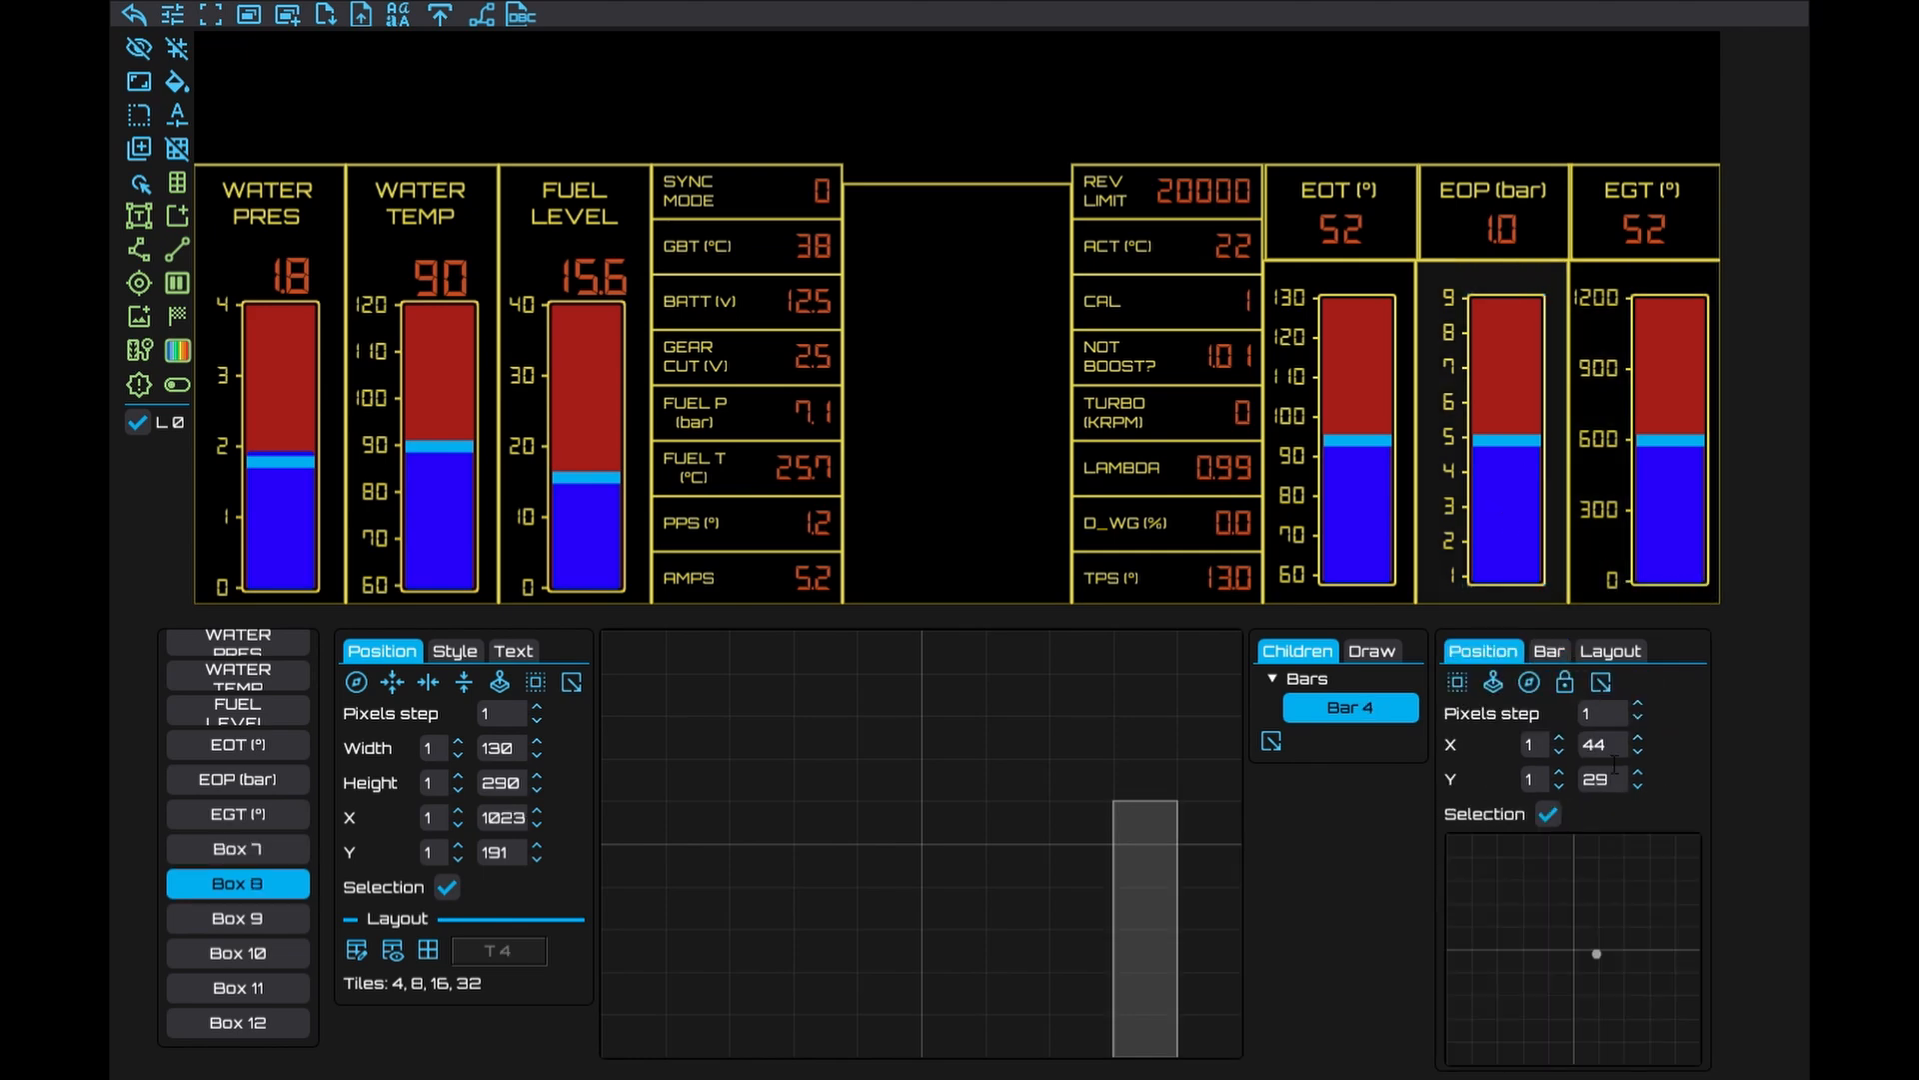
left_click(1622, 584)
left_click(1514, 650)
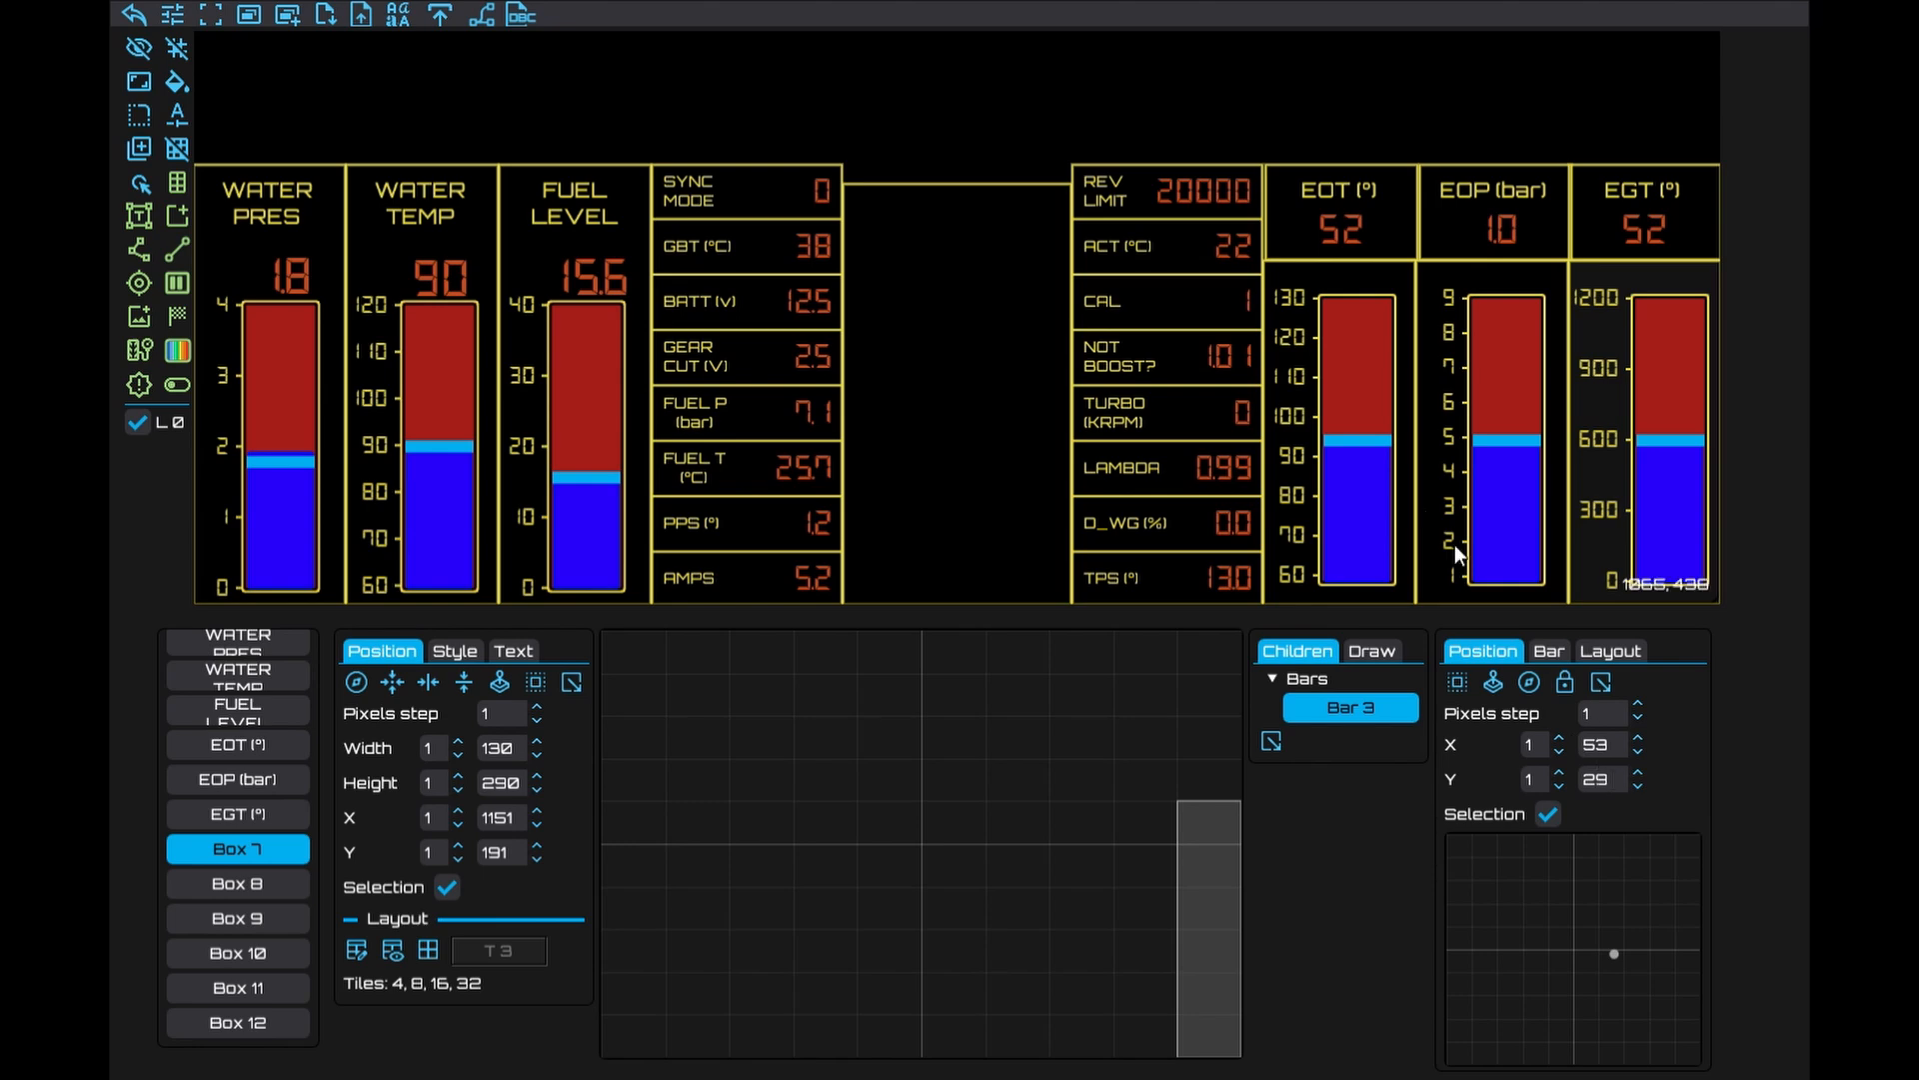
left_click(1406, 493)
left_click(1496, 655)
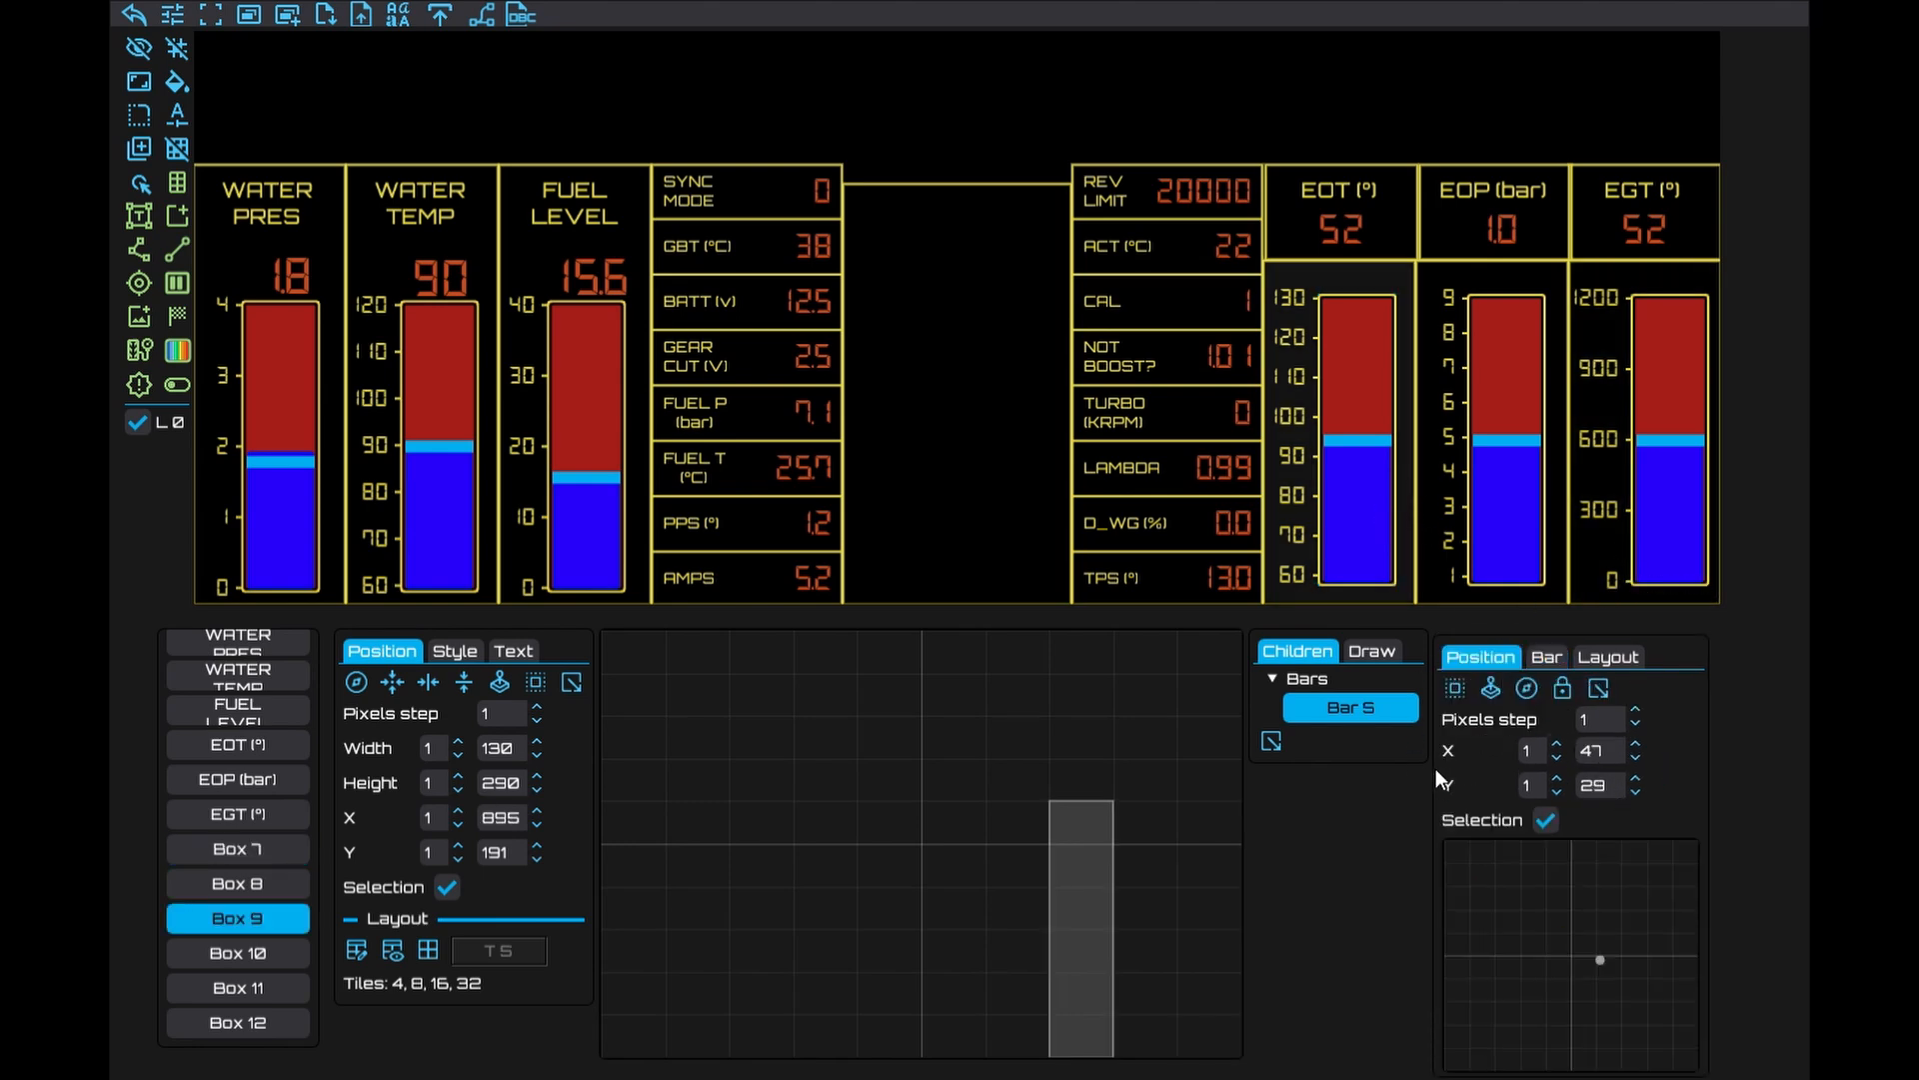
Lower the EGT bar's value to about 293
left_click(1659, 519)
left_click(1611, 943)
mouse_move(1611, 943)
left_mouse_down()
mouse_move(1591, 940)
mouse_move(1631, 938)
mouse_move(1583, 920)
left_mouse_up()
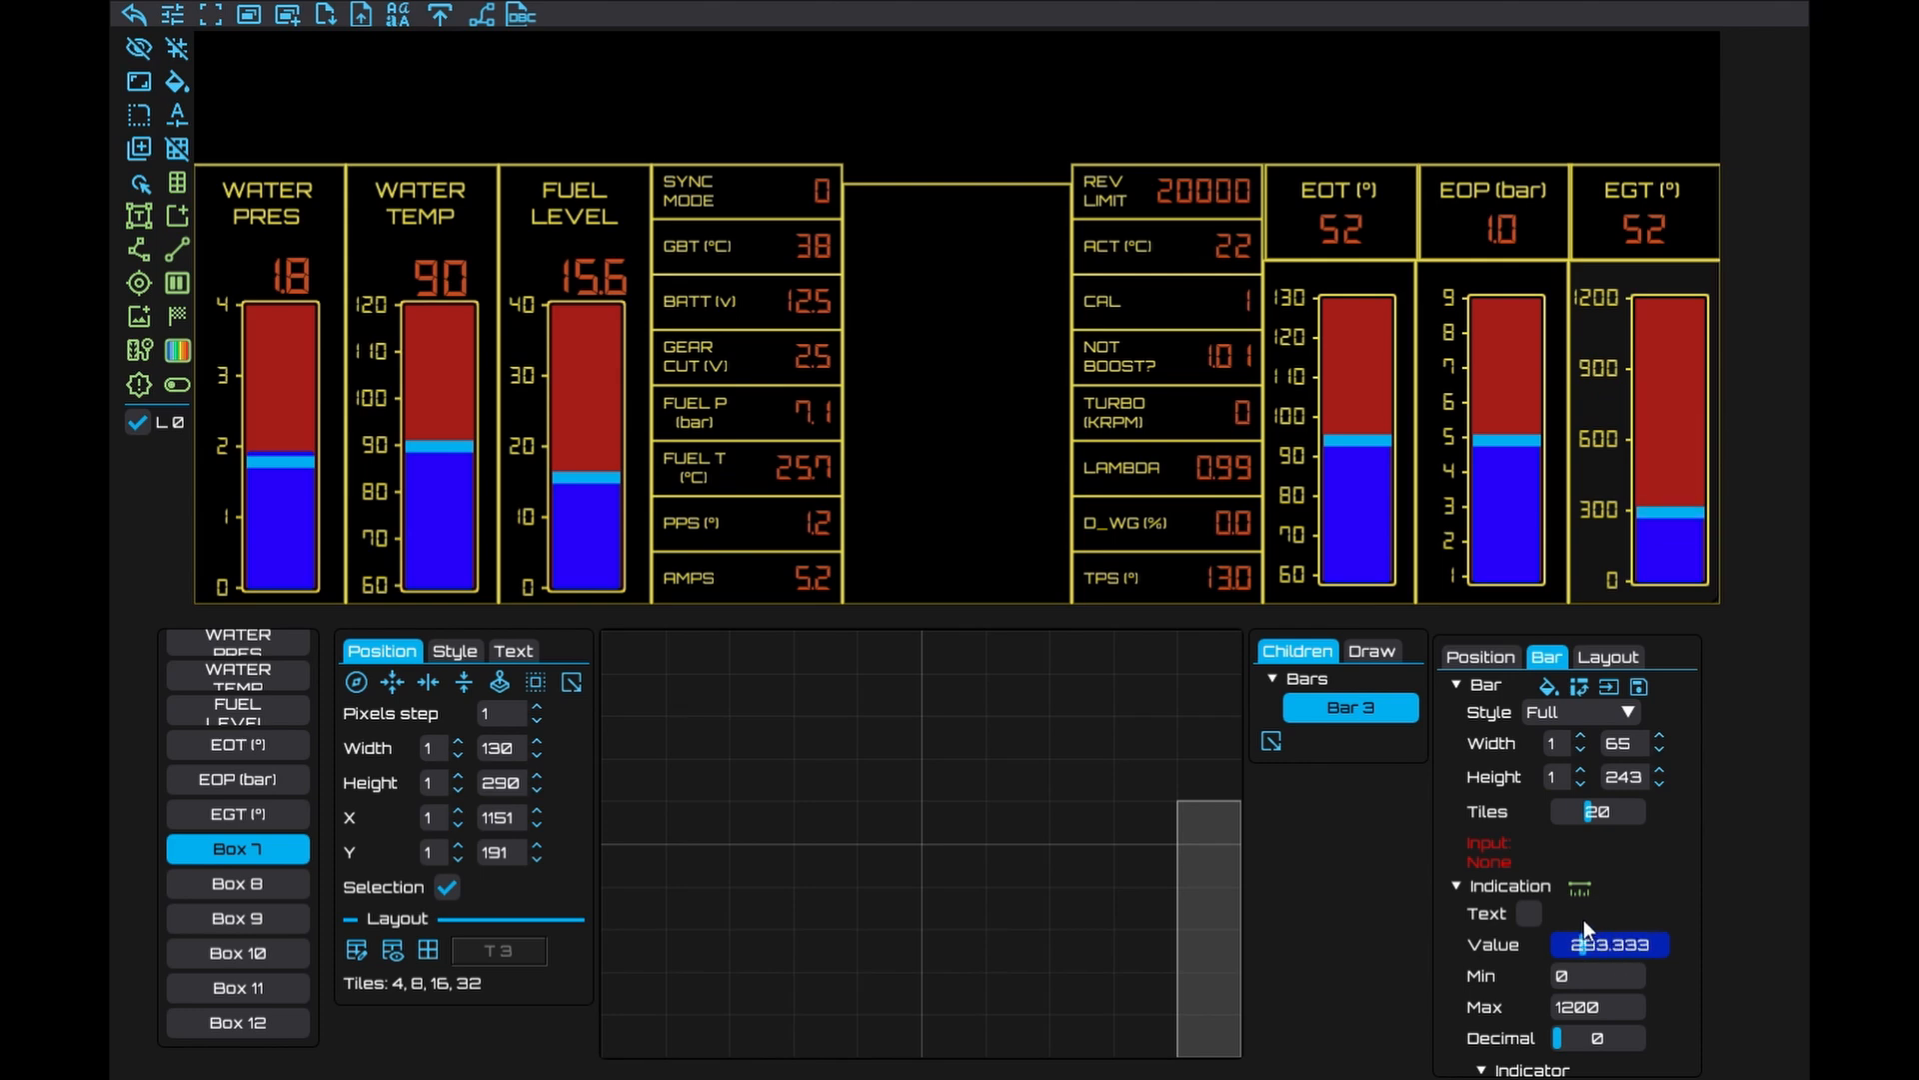
Stretch the EOT and EOP bars upward to a height of about 258 each
left_click(1306, 338)
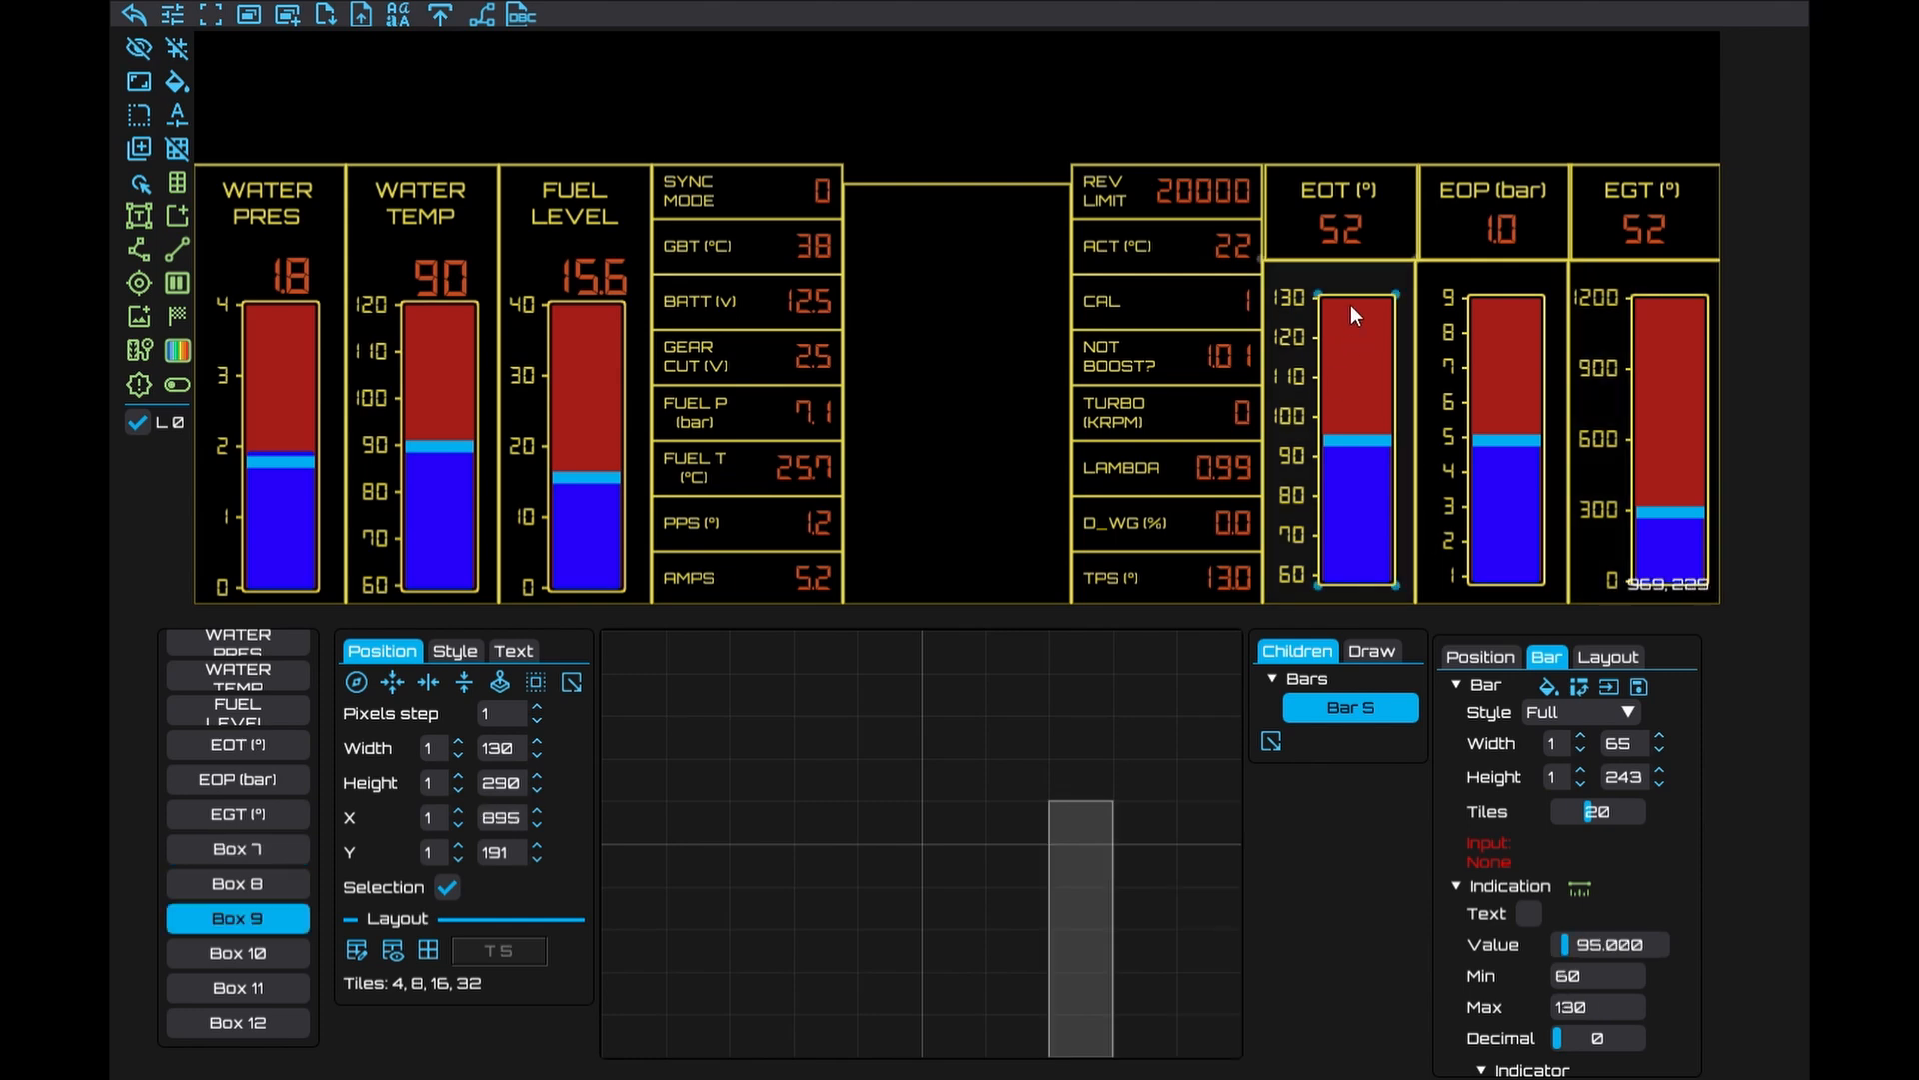
left_click_drag(1355, 308, 1359, 291)
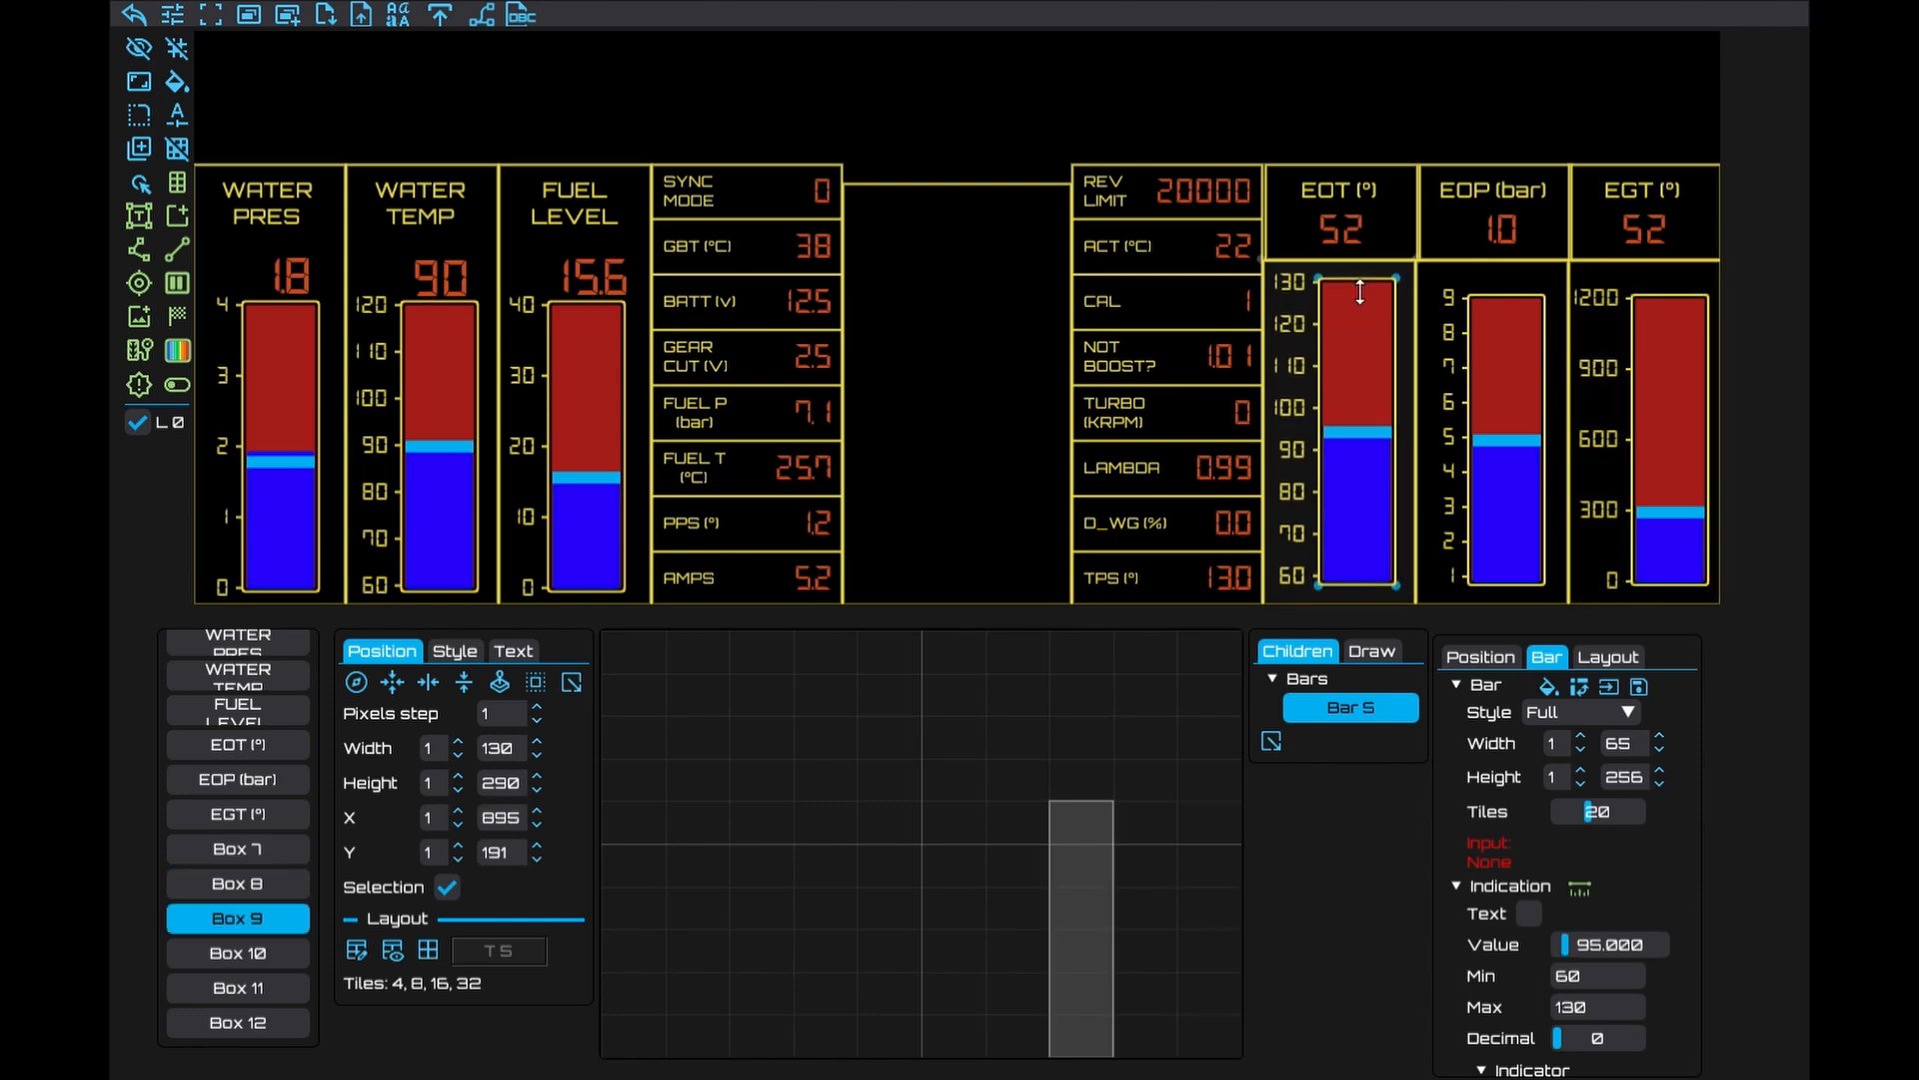
left_click(1490, 364)
left_click_drag(1503, 309, 1509, 292)
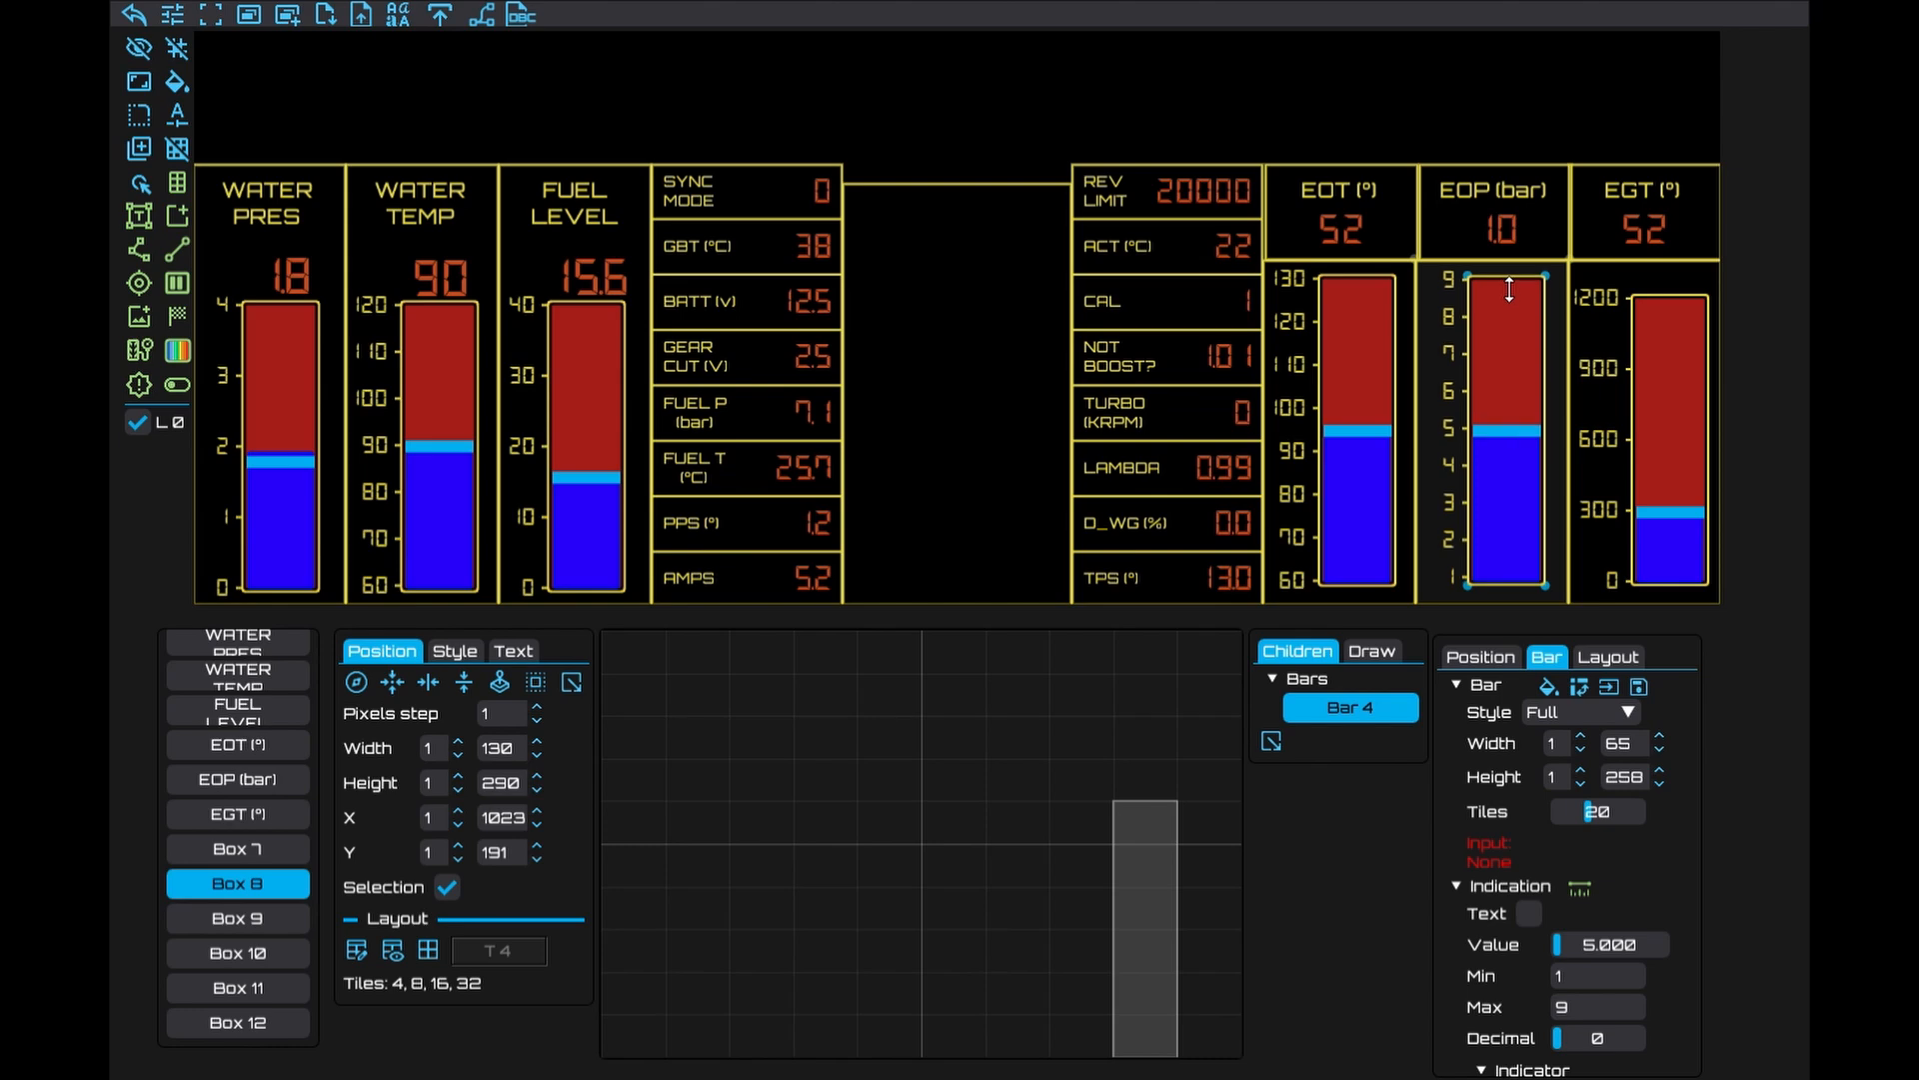
Stretch the EGT bar upward to a height of about 260 and set its value to about 147
left_click(1664, 340)
left_click_drag(1669, 299, 1670, 288)
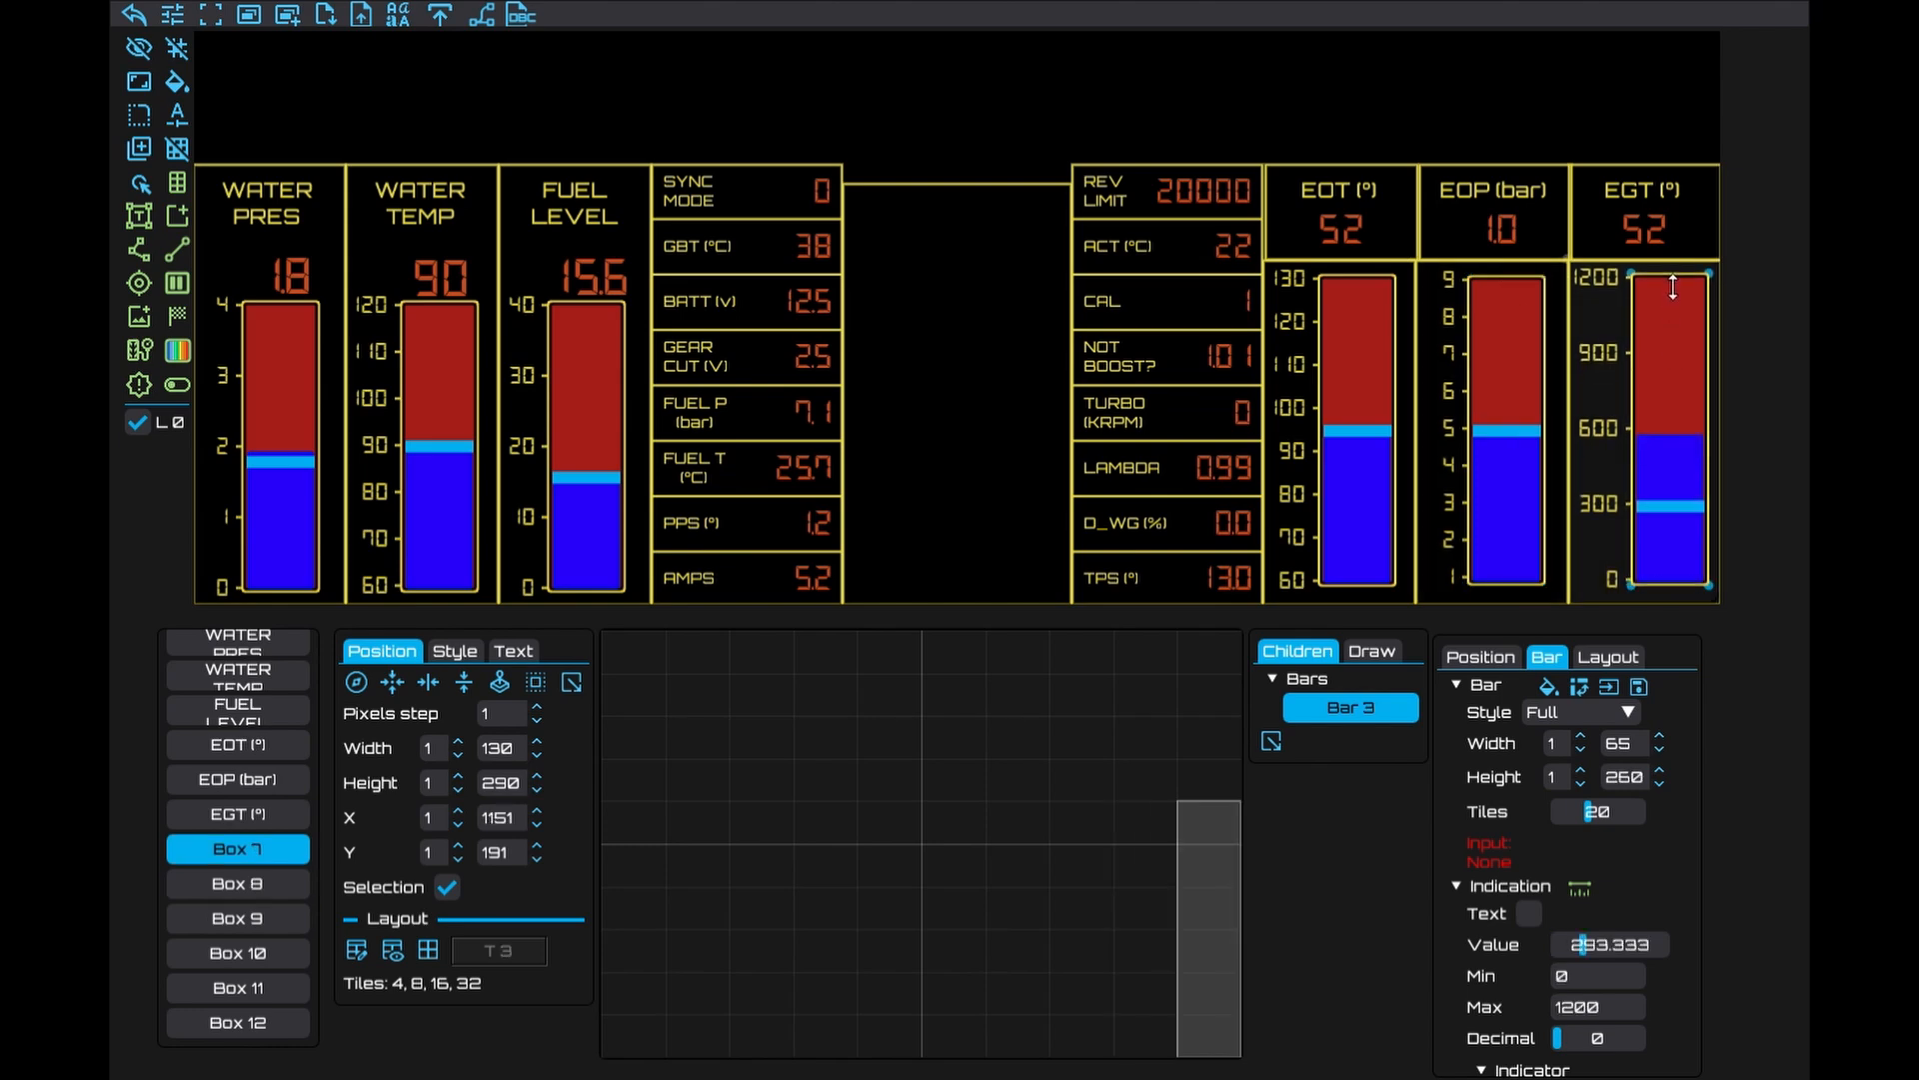
left_click_drag(1592, 938, 1597, 942)
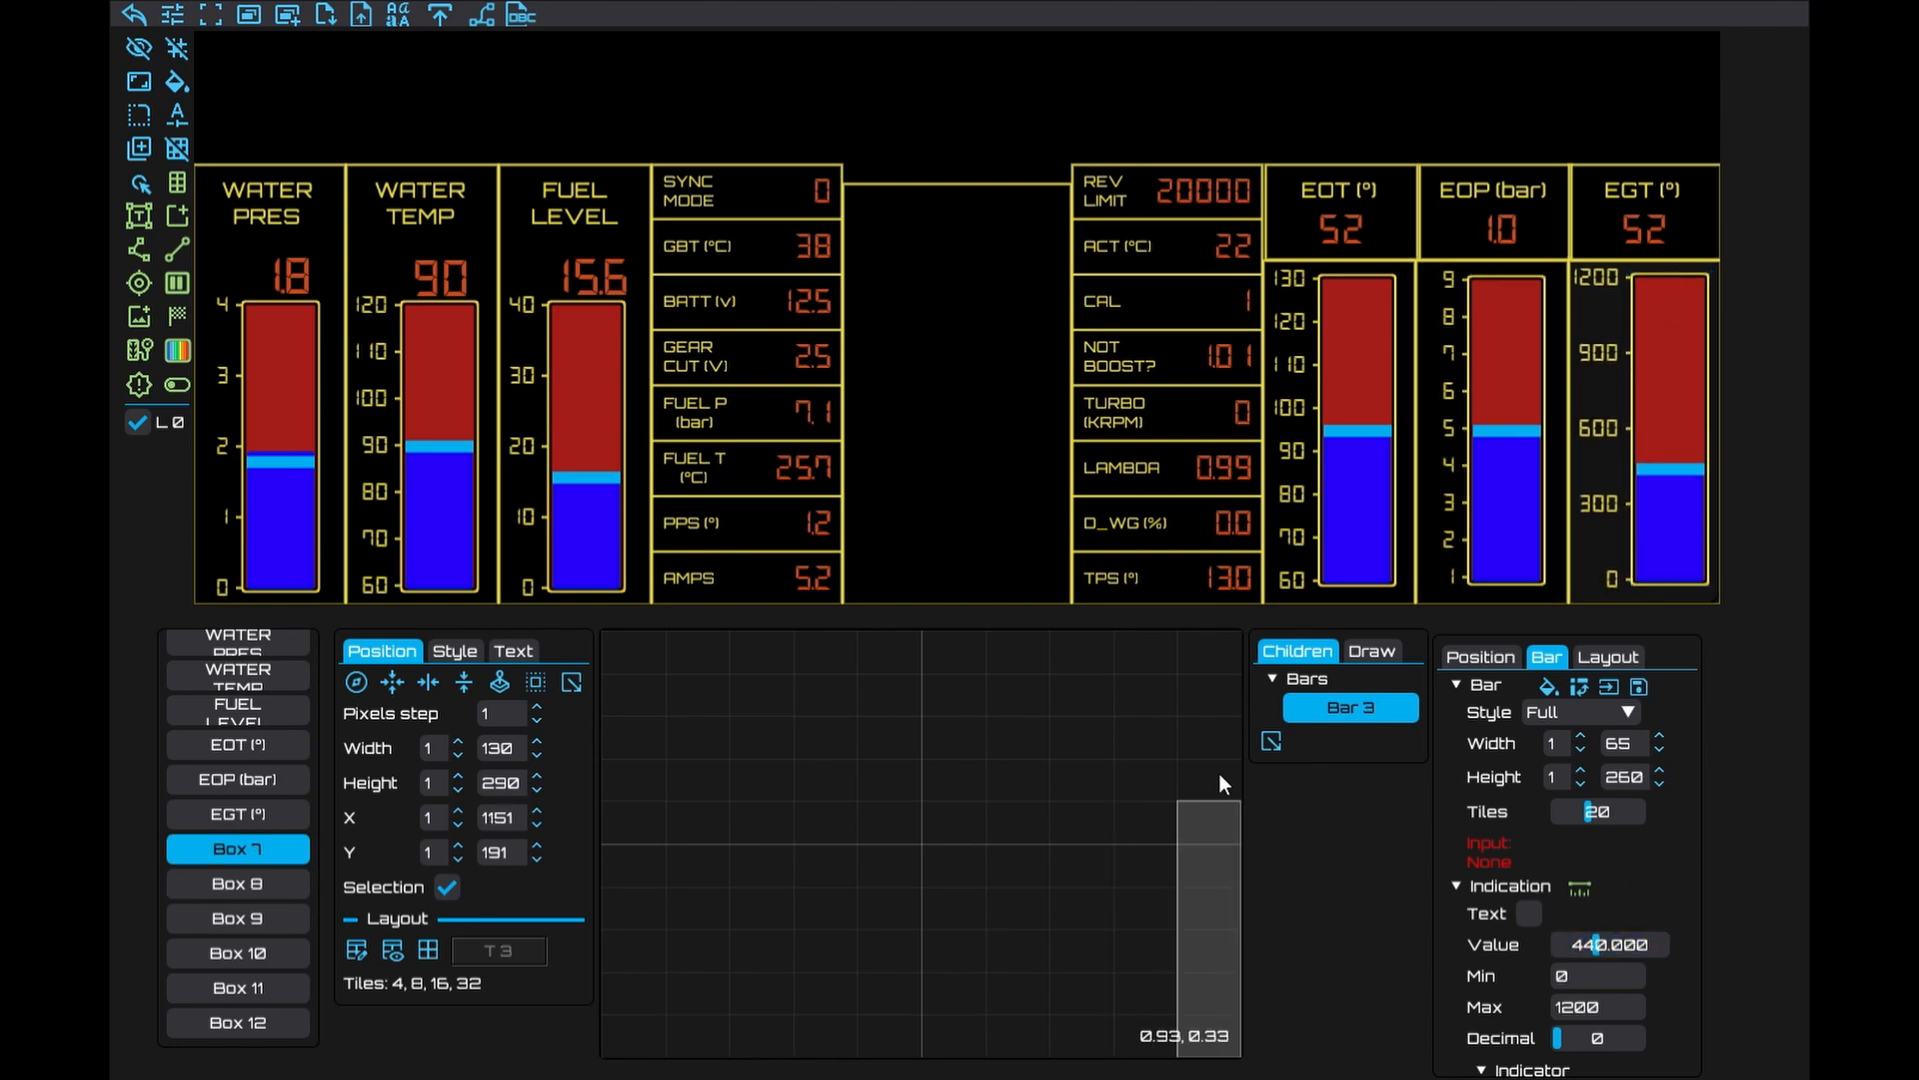
left_click_drag(1595, 944, 1569, 945)
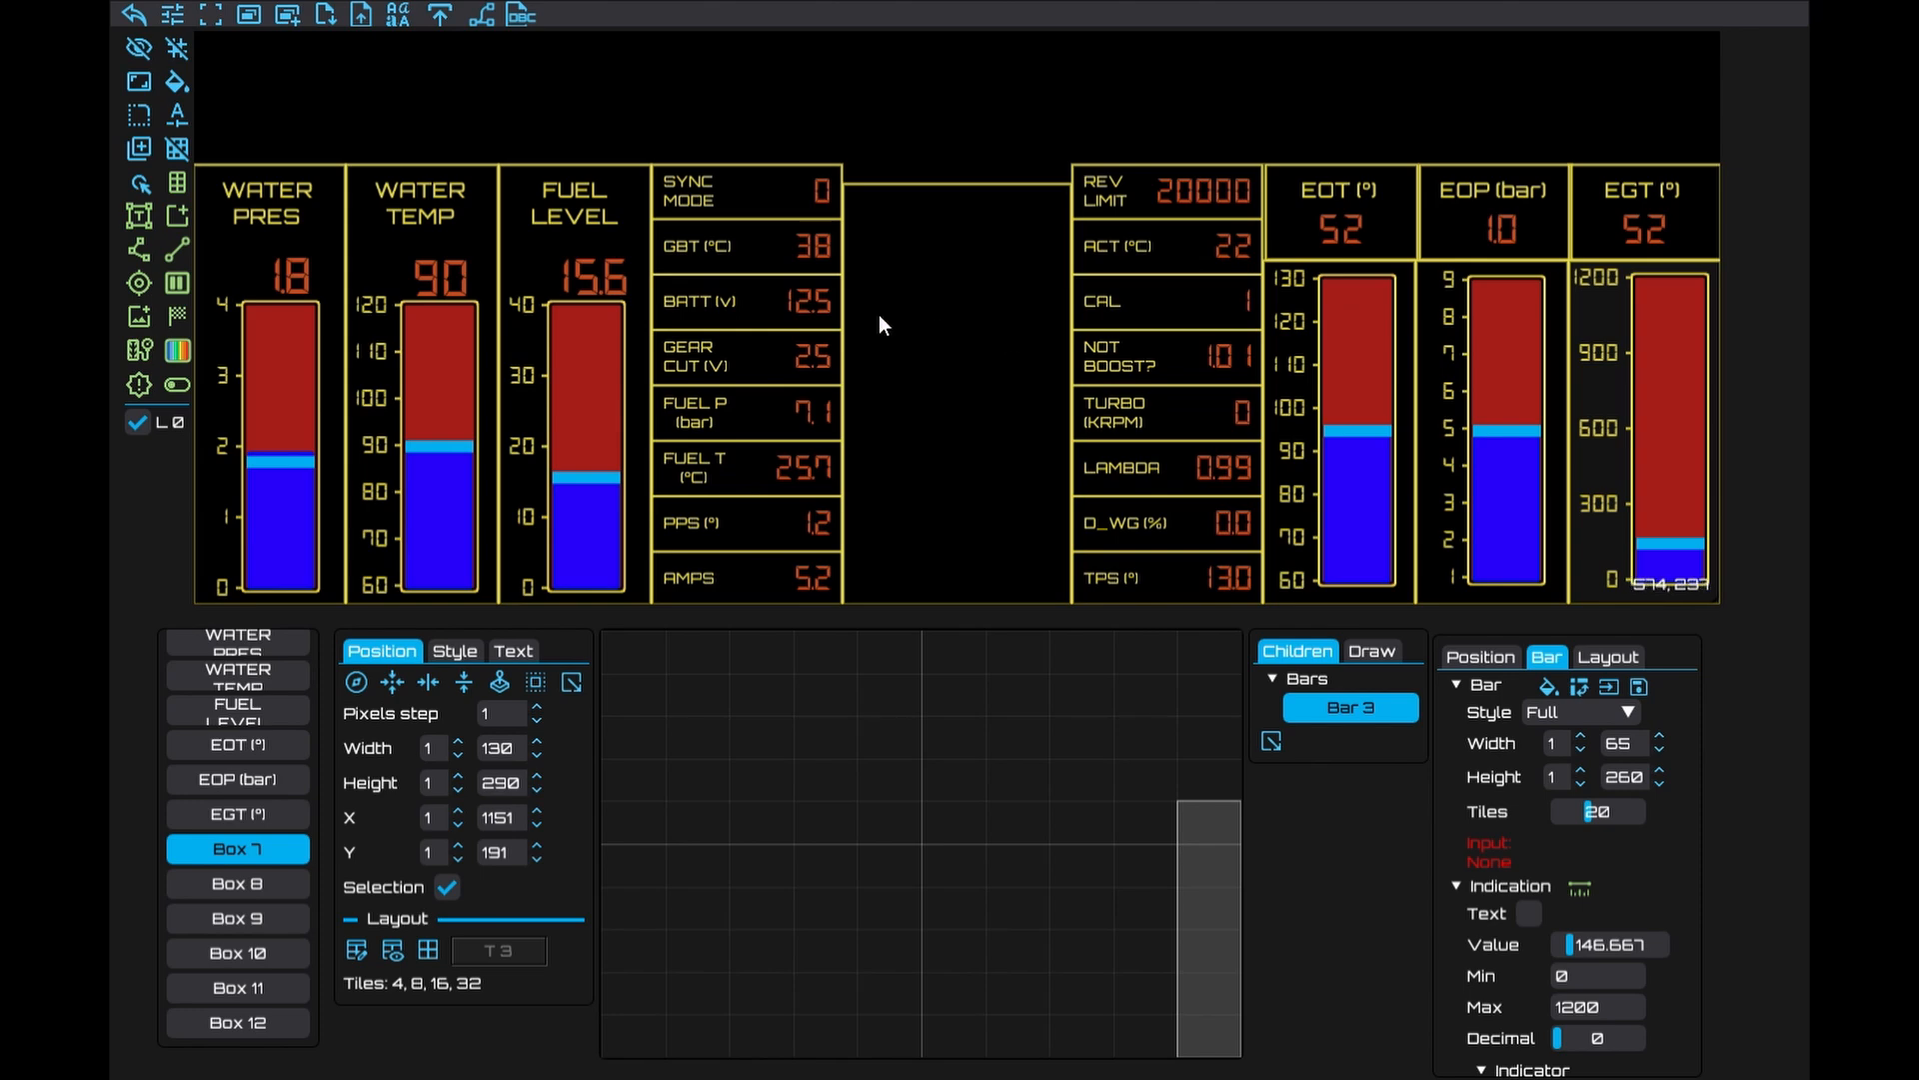
Draw a line across the upper part of the empty centre box, from about (544, 157) to (736, 158)
left_click(965, 399)
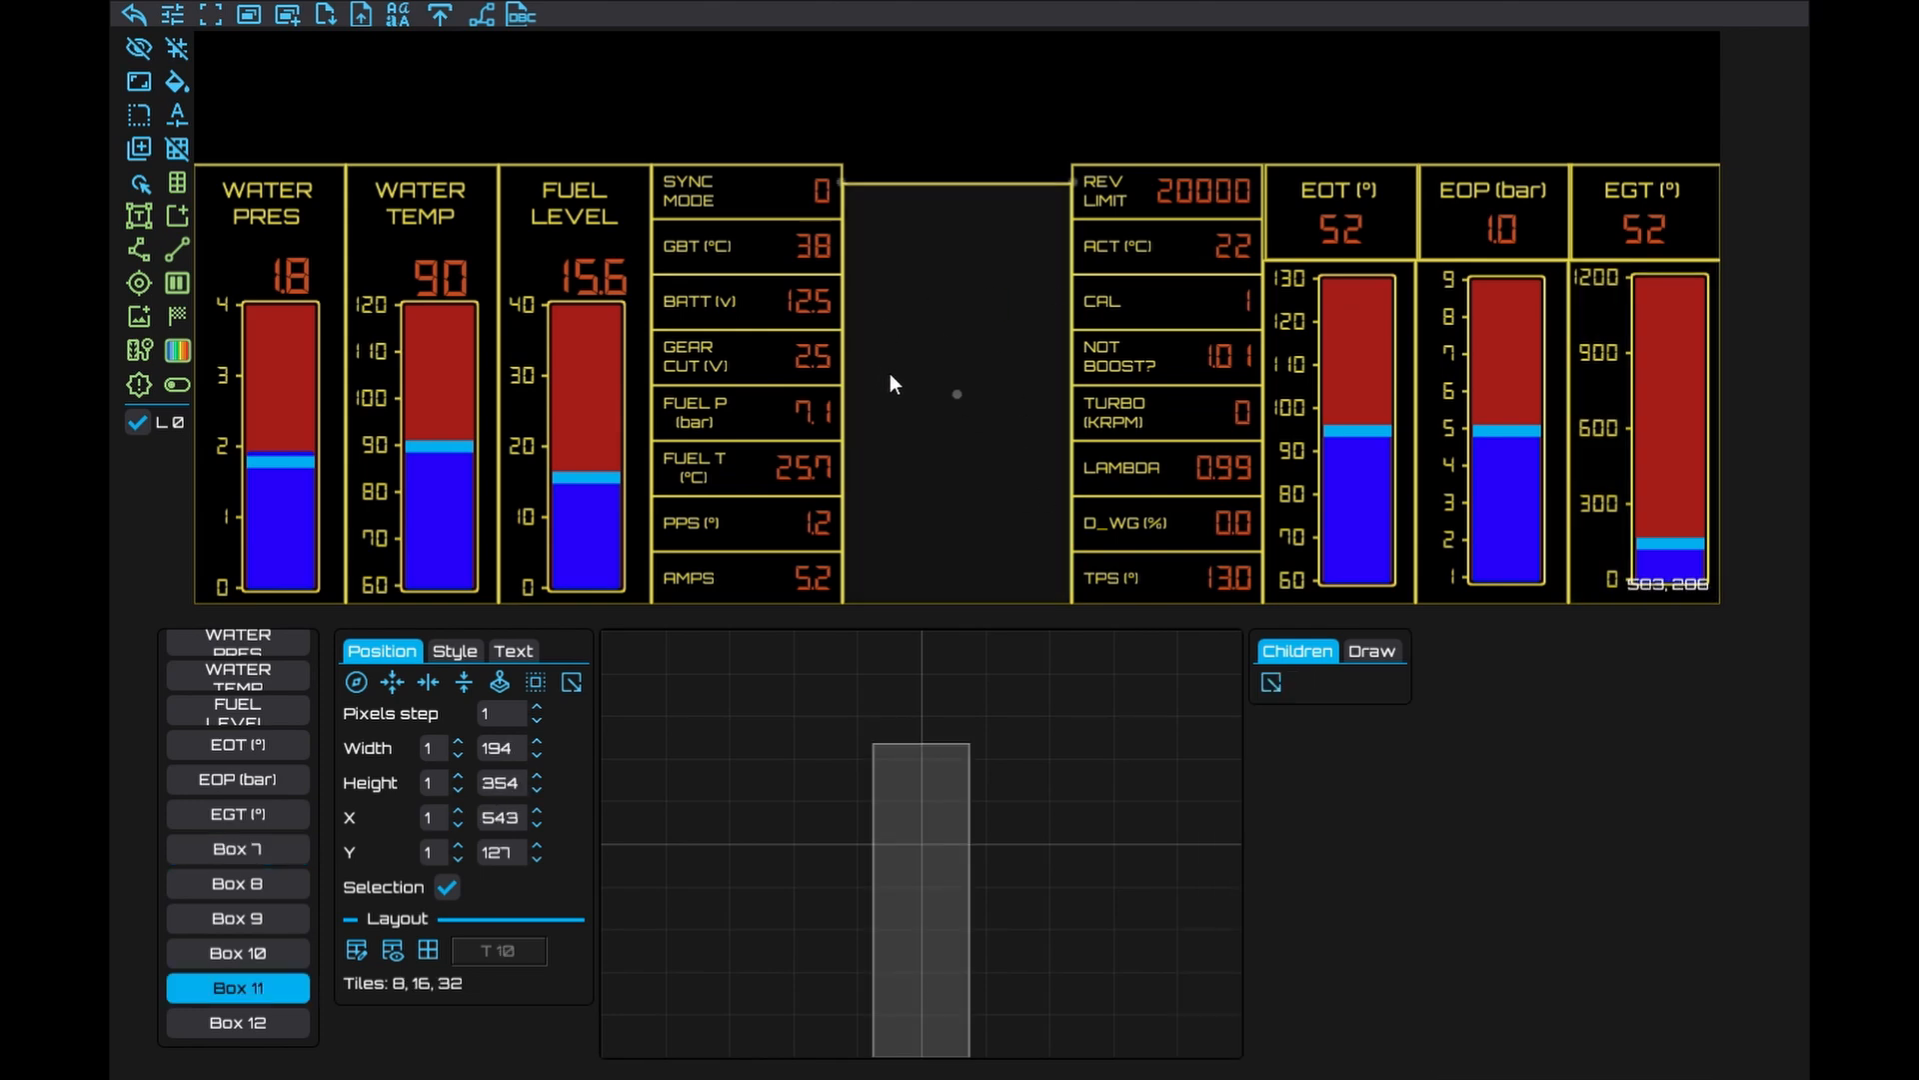
left_click(167, 255)
left_click_drag(444, 285, 1081, 232)
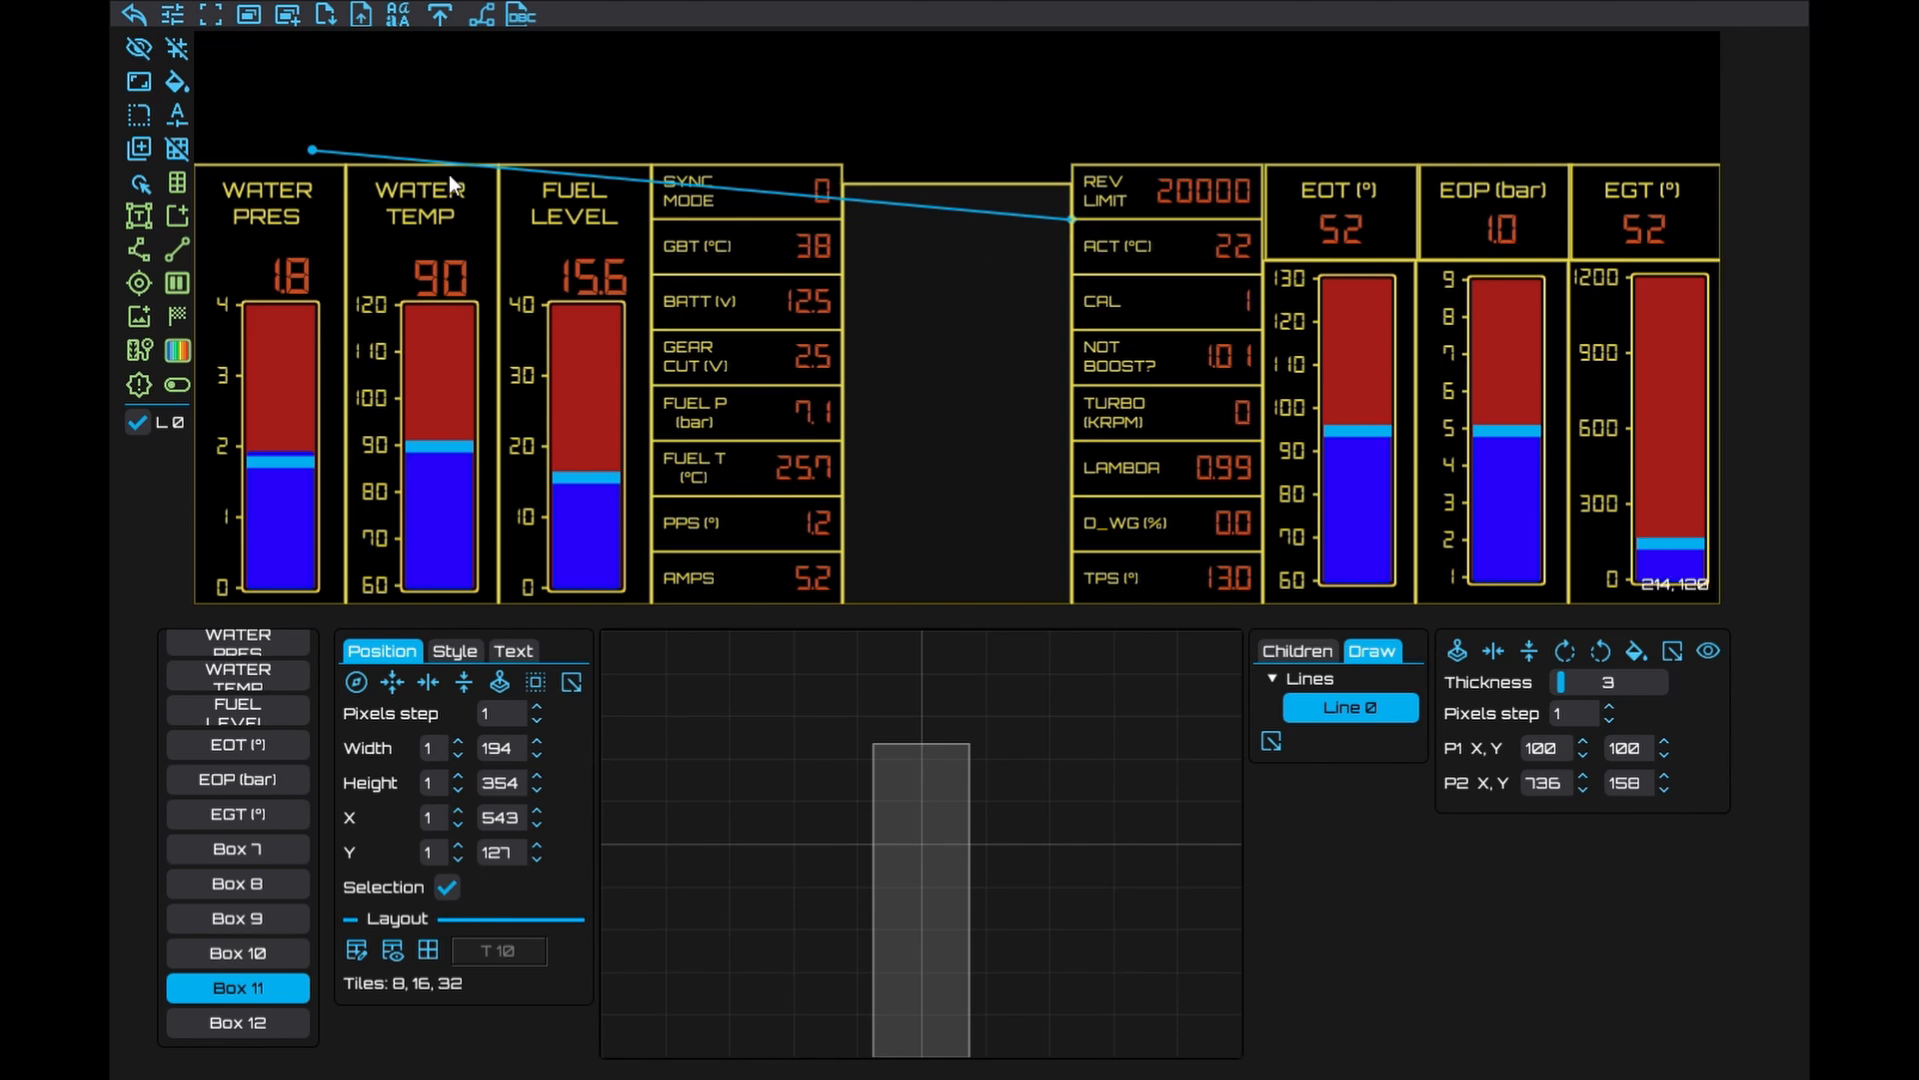
left_click_drag(316, 153, 853, 232)
left_click_drag(851, 222, 849, 222)
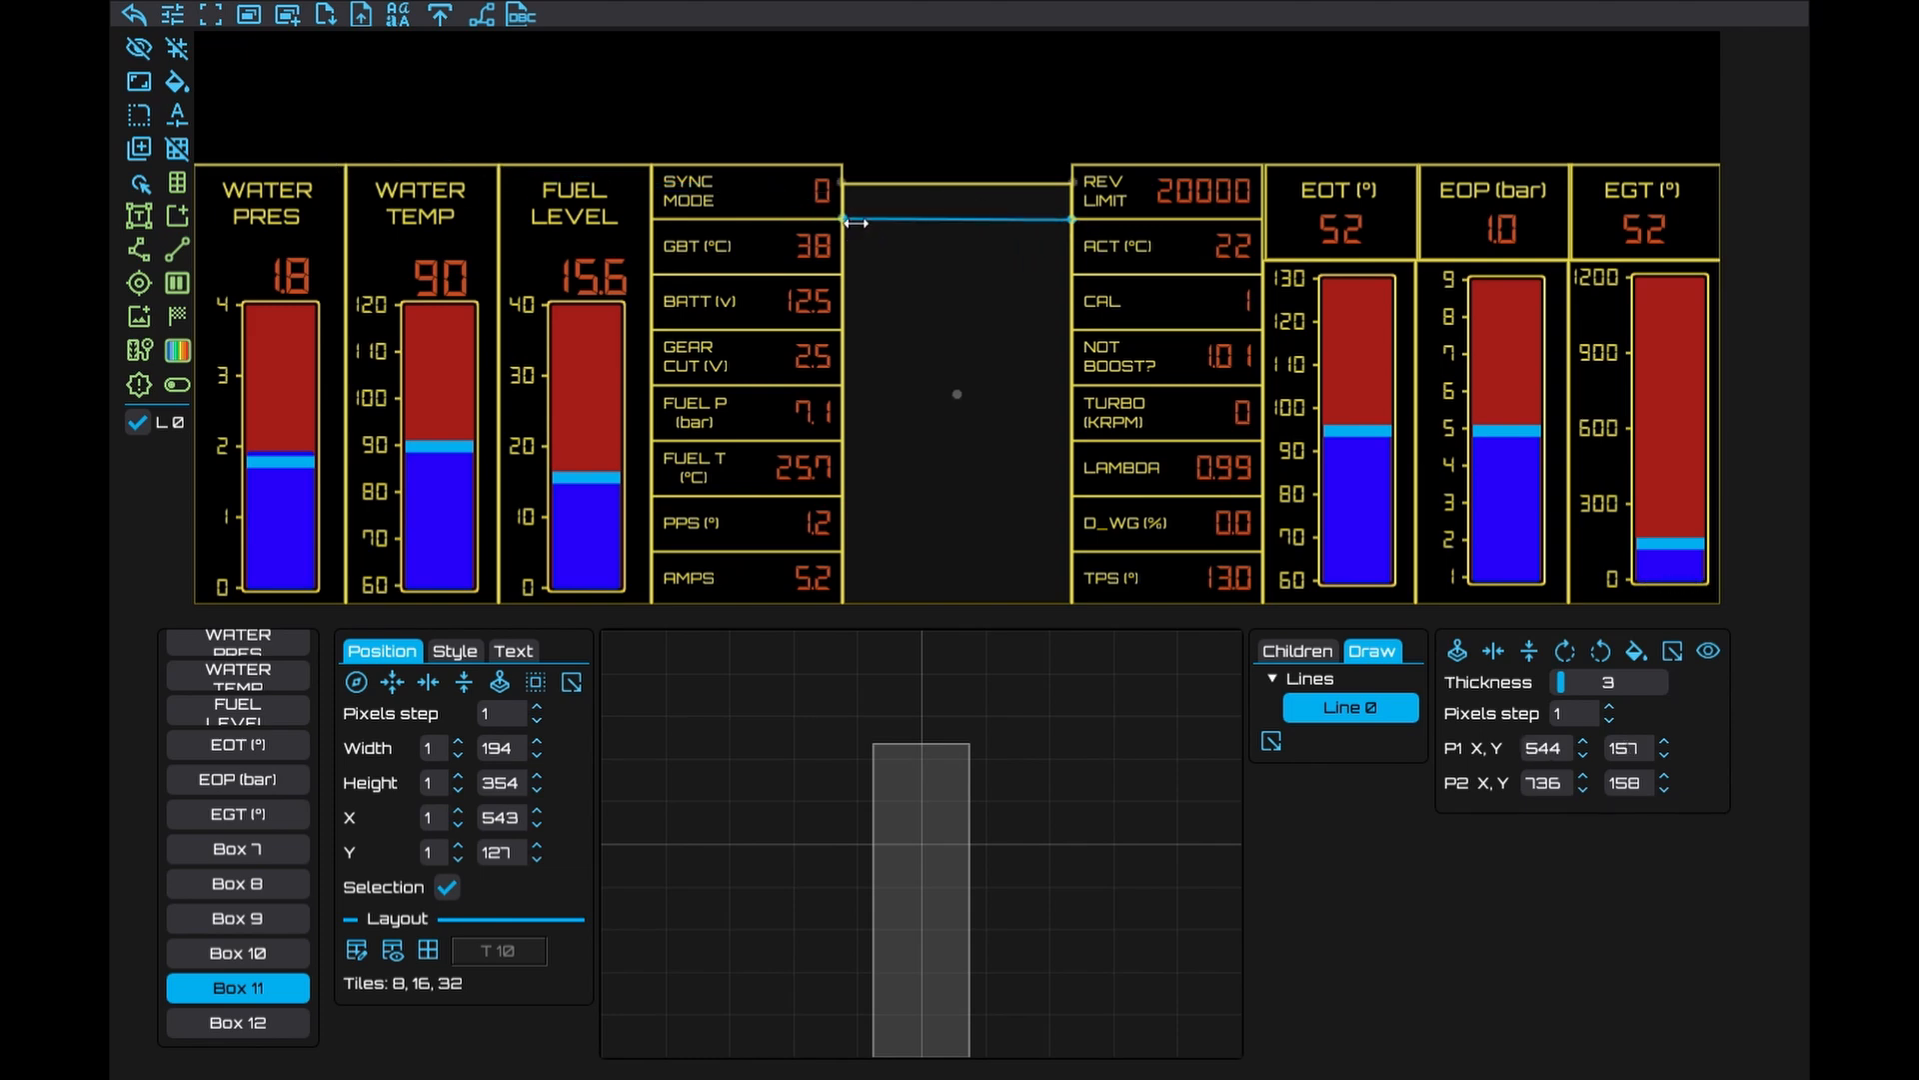
Colour the new line #E5D745 and level its first point at Y 158, with its end-point handles hidden
left_click(1633, 654)
double_click(1480, 953)
key("ctrl+v")
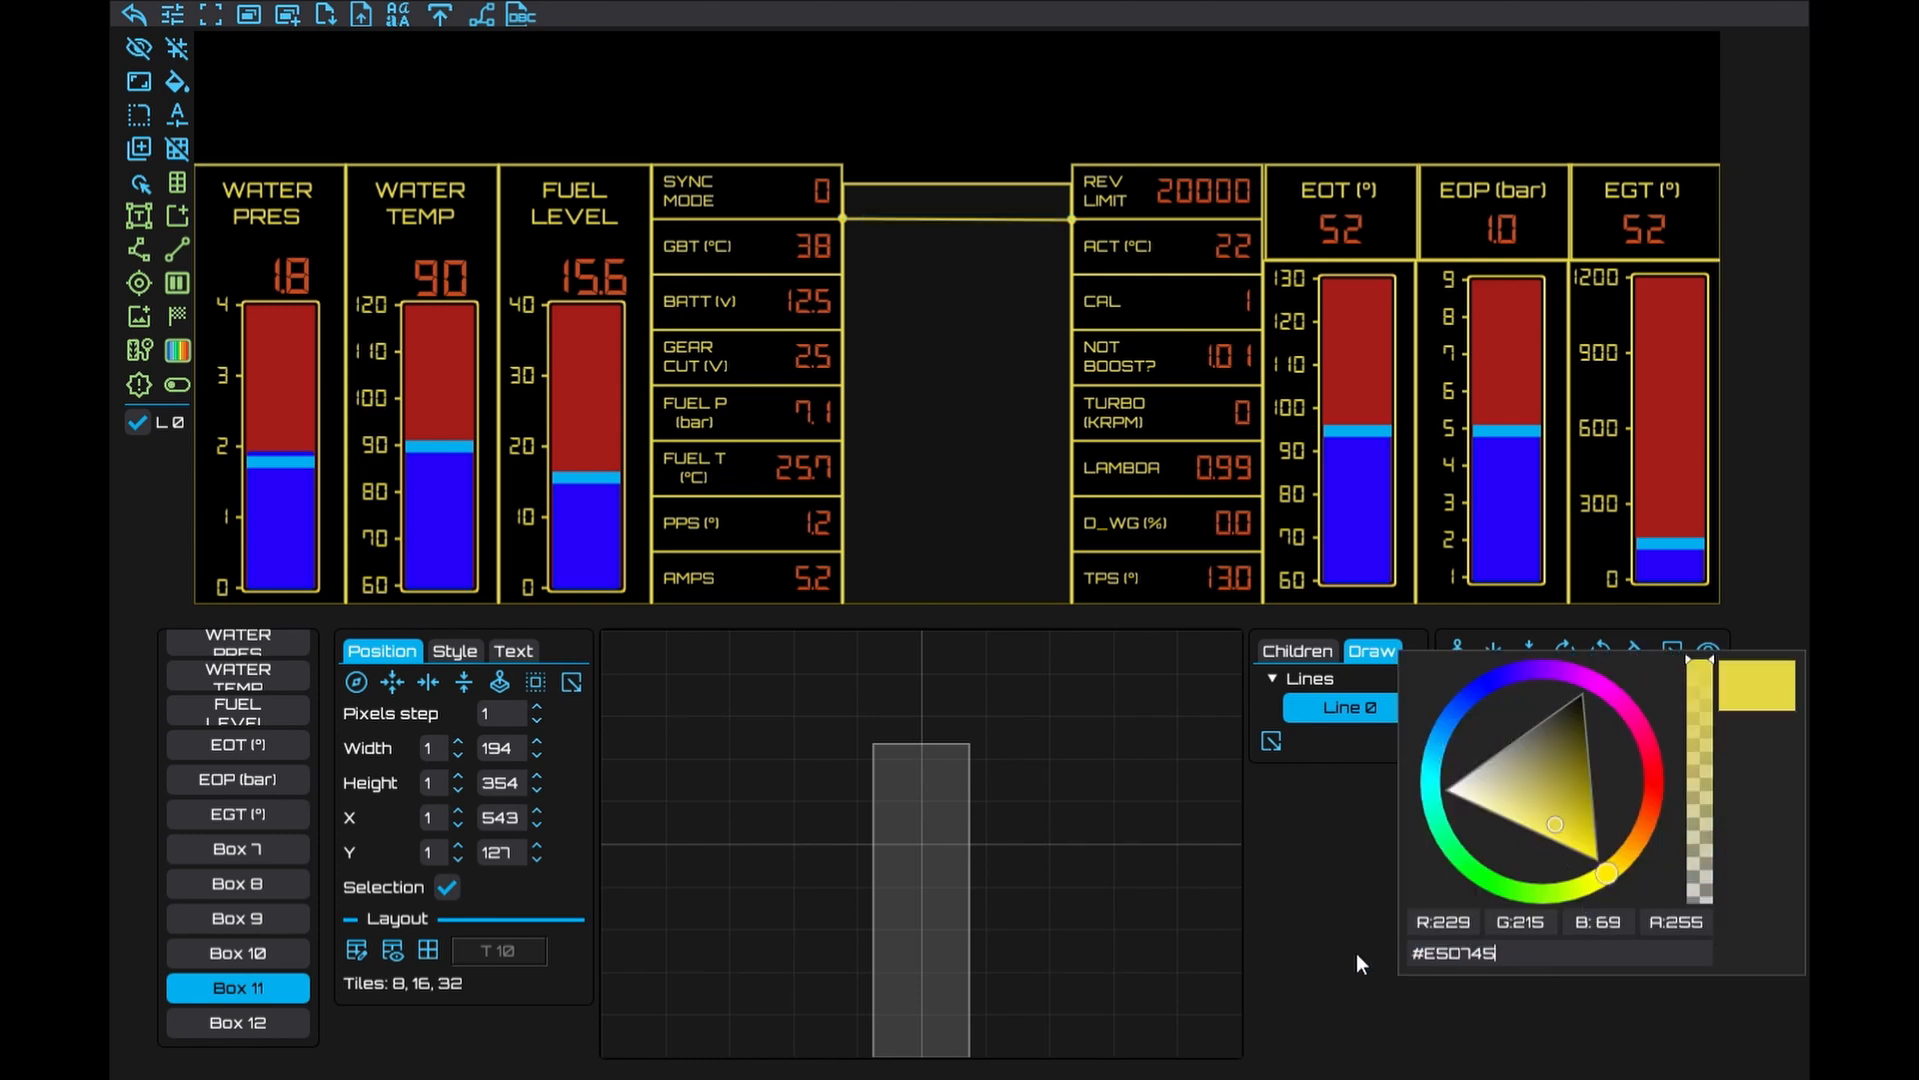
left_click(1358, 953)
left_click(1665, 742)
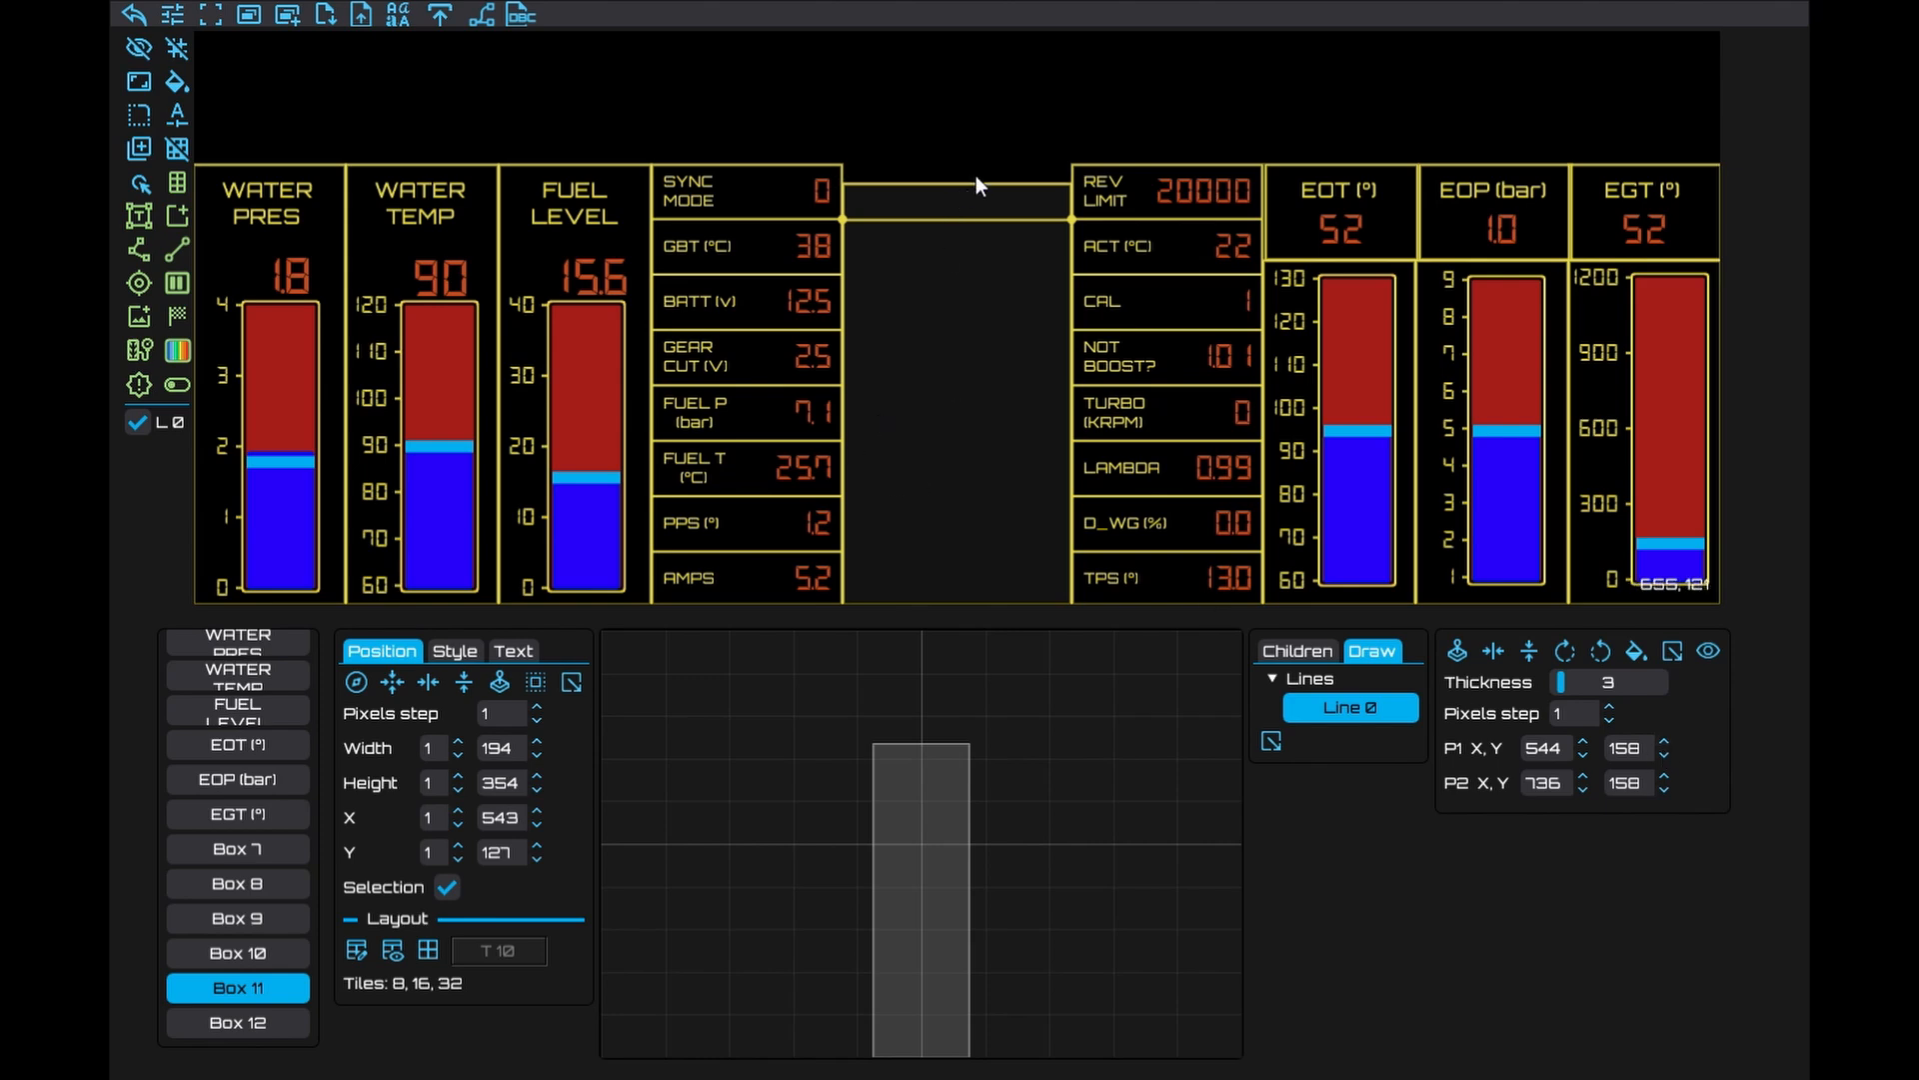
left_click(1707, 651)
Place a text element in the upper part of the centre box and set its text to 0000
left_click(884, 194)
left_click_drag(950, 212, 970, 298)
left_click_drag(1630, 721, 1485, 720)
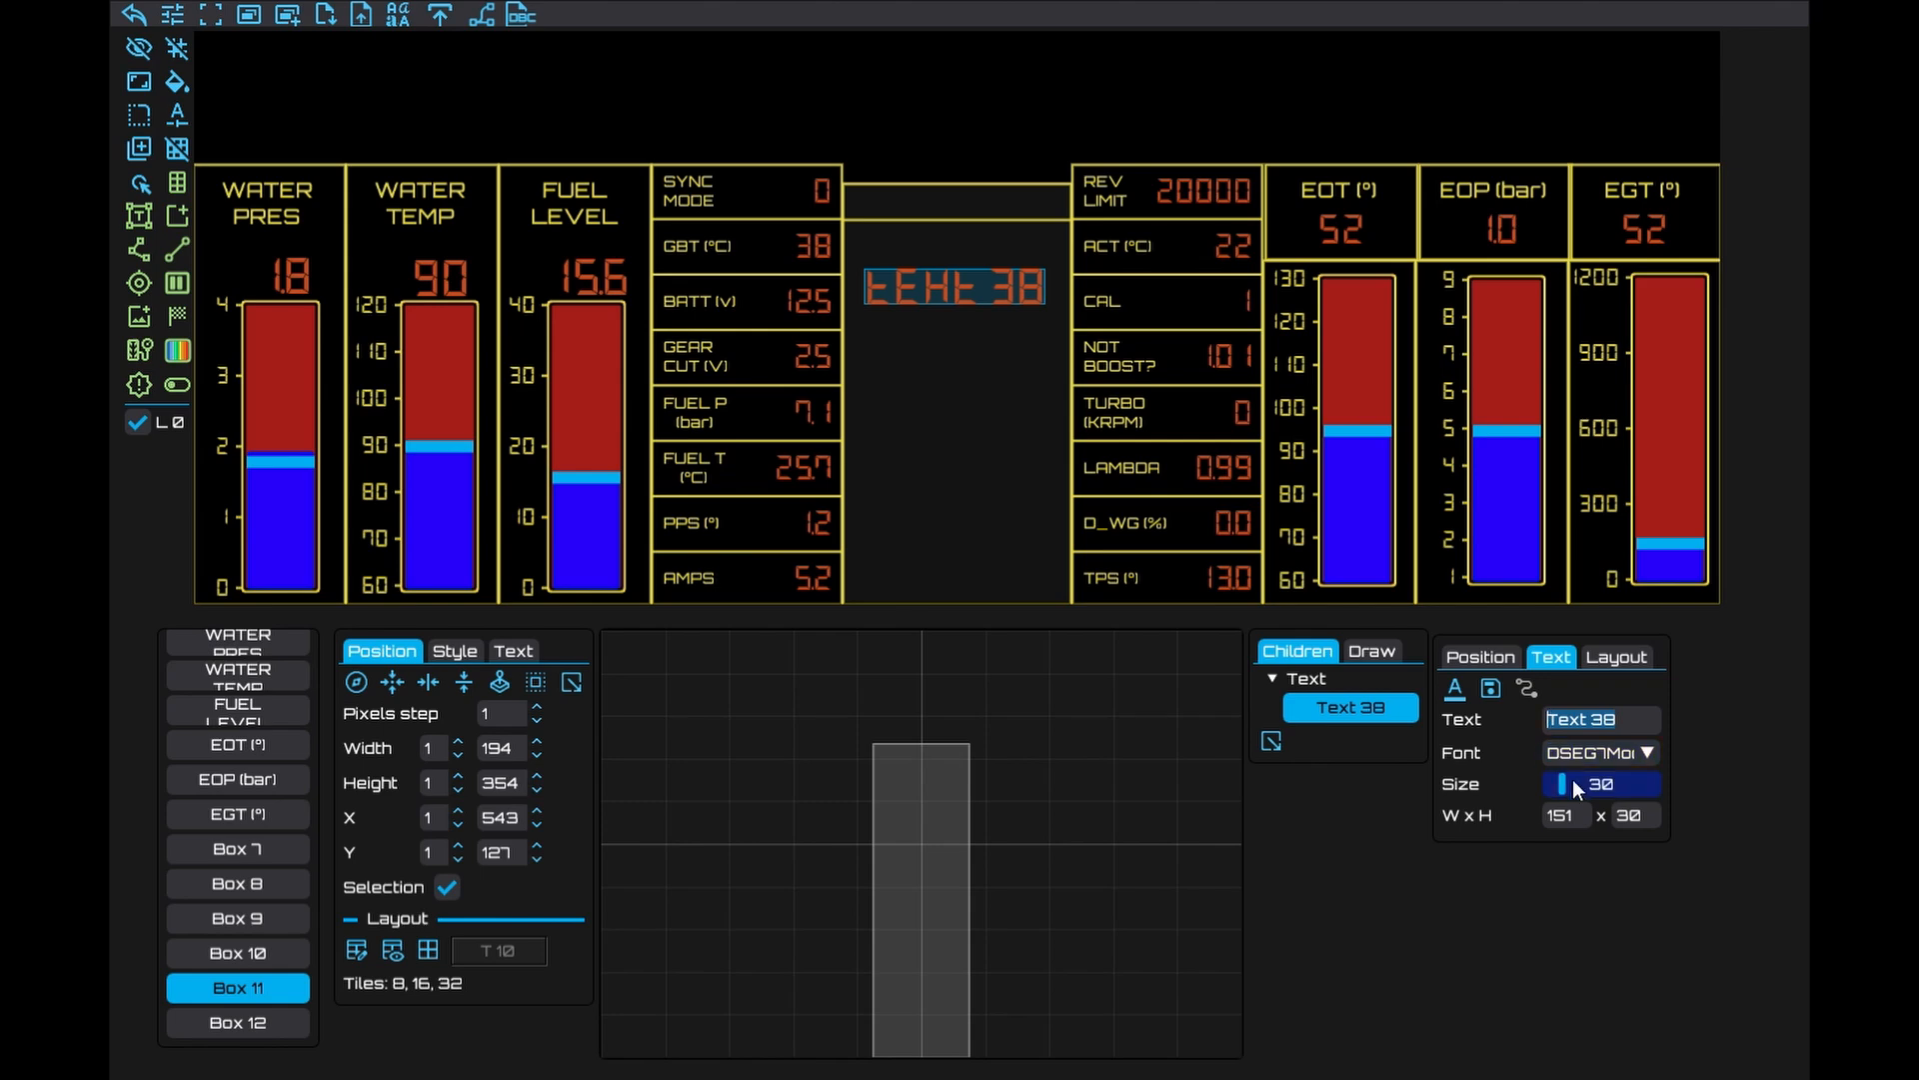
type("0000")
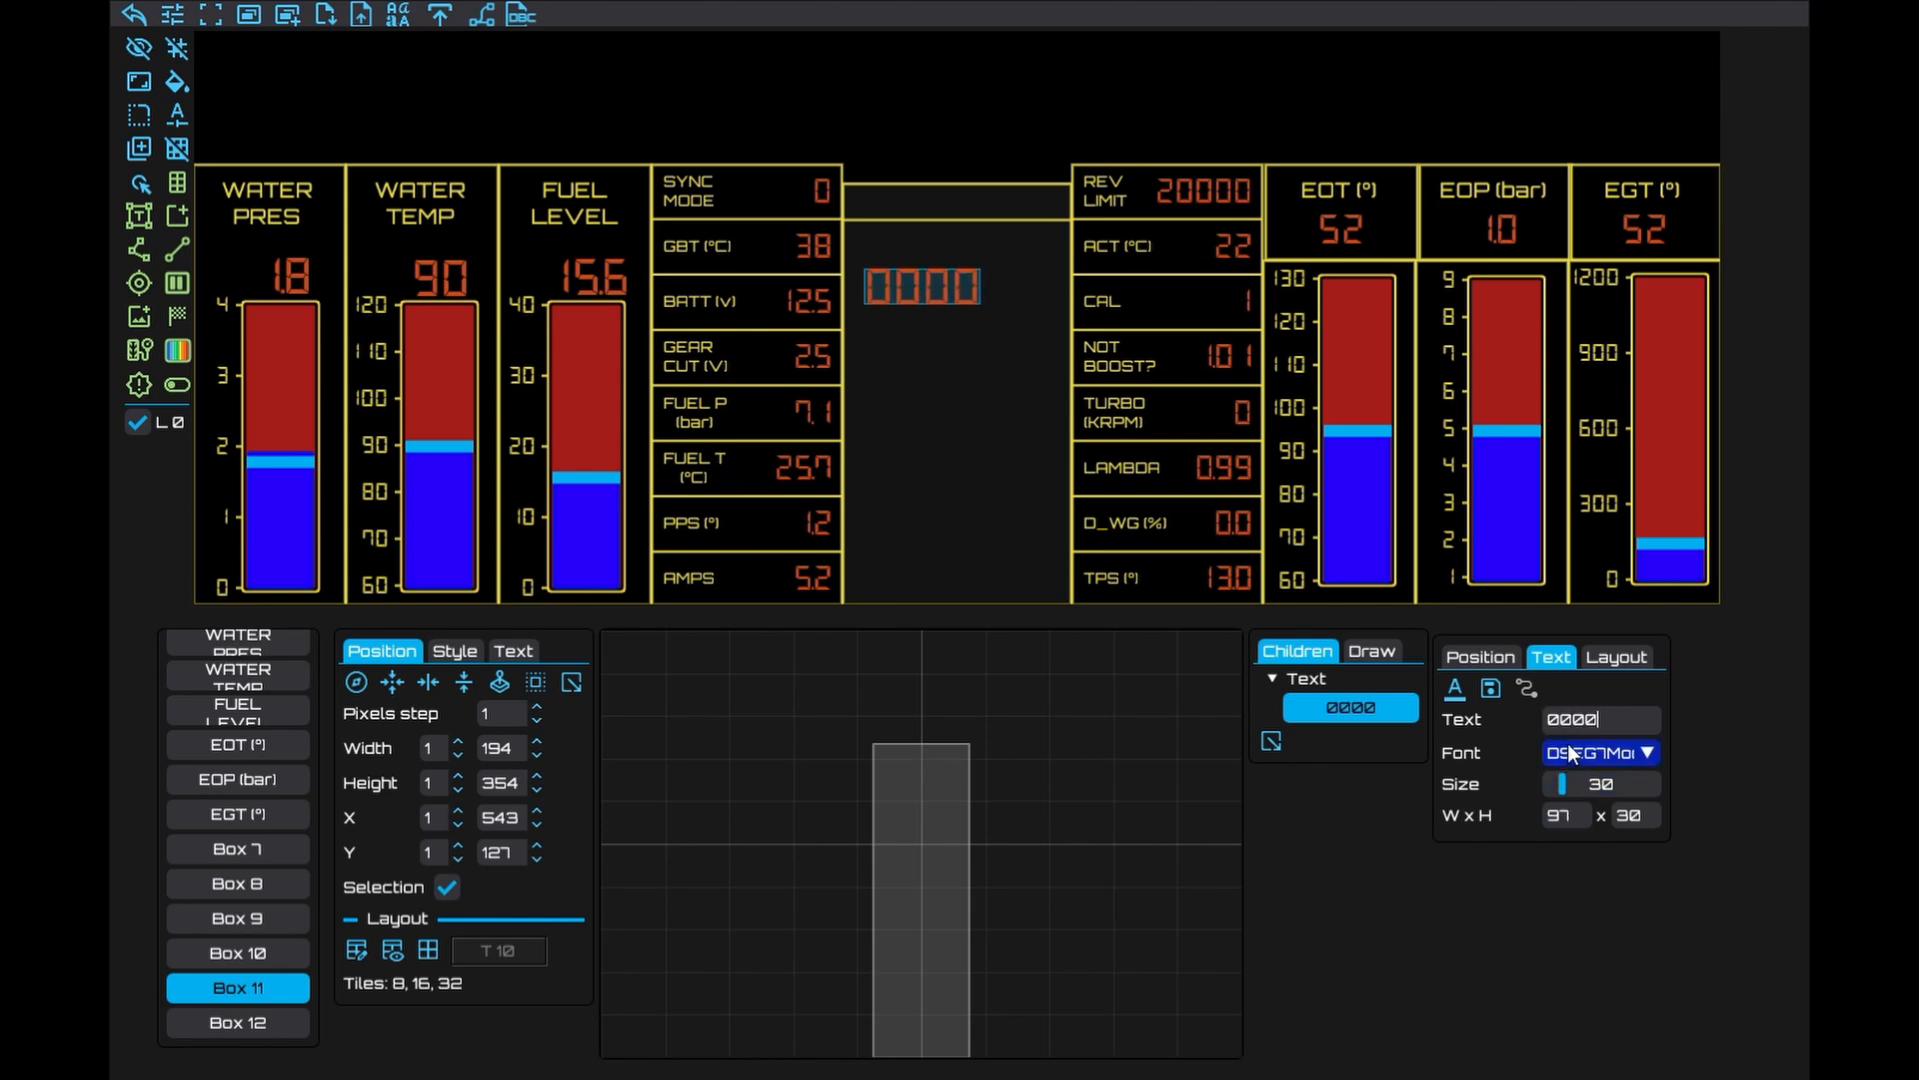
Colour the 0000 readout yellow and set its text size to 58
left_click(1457, 688)
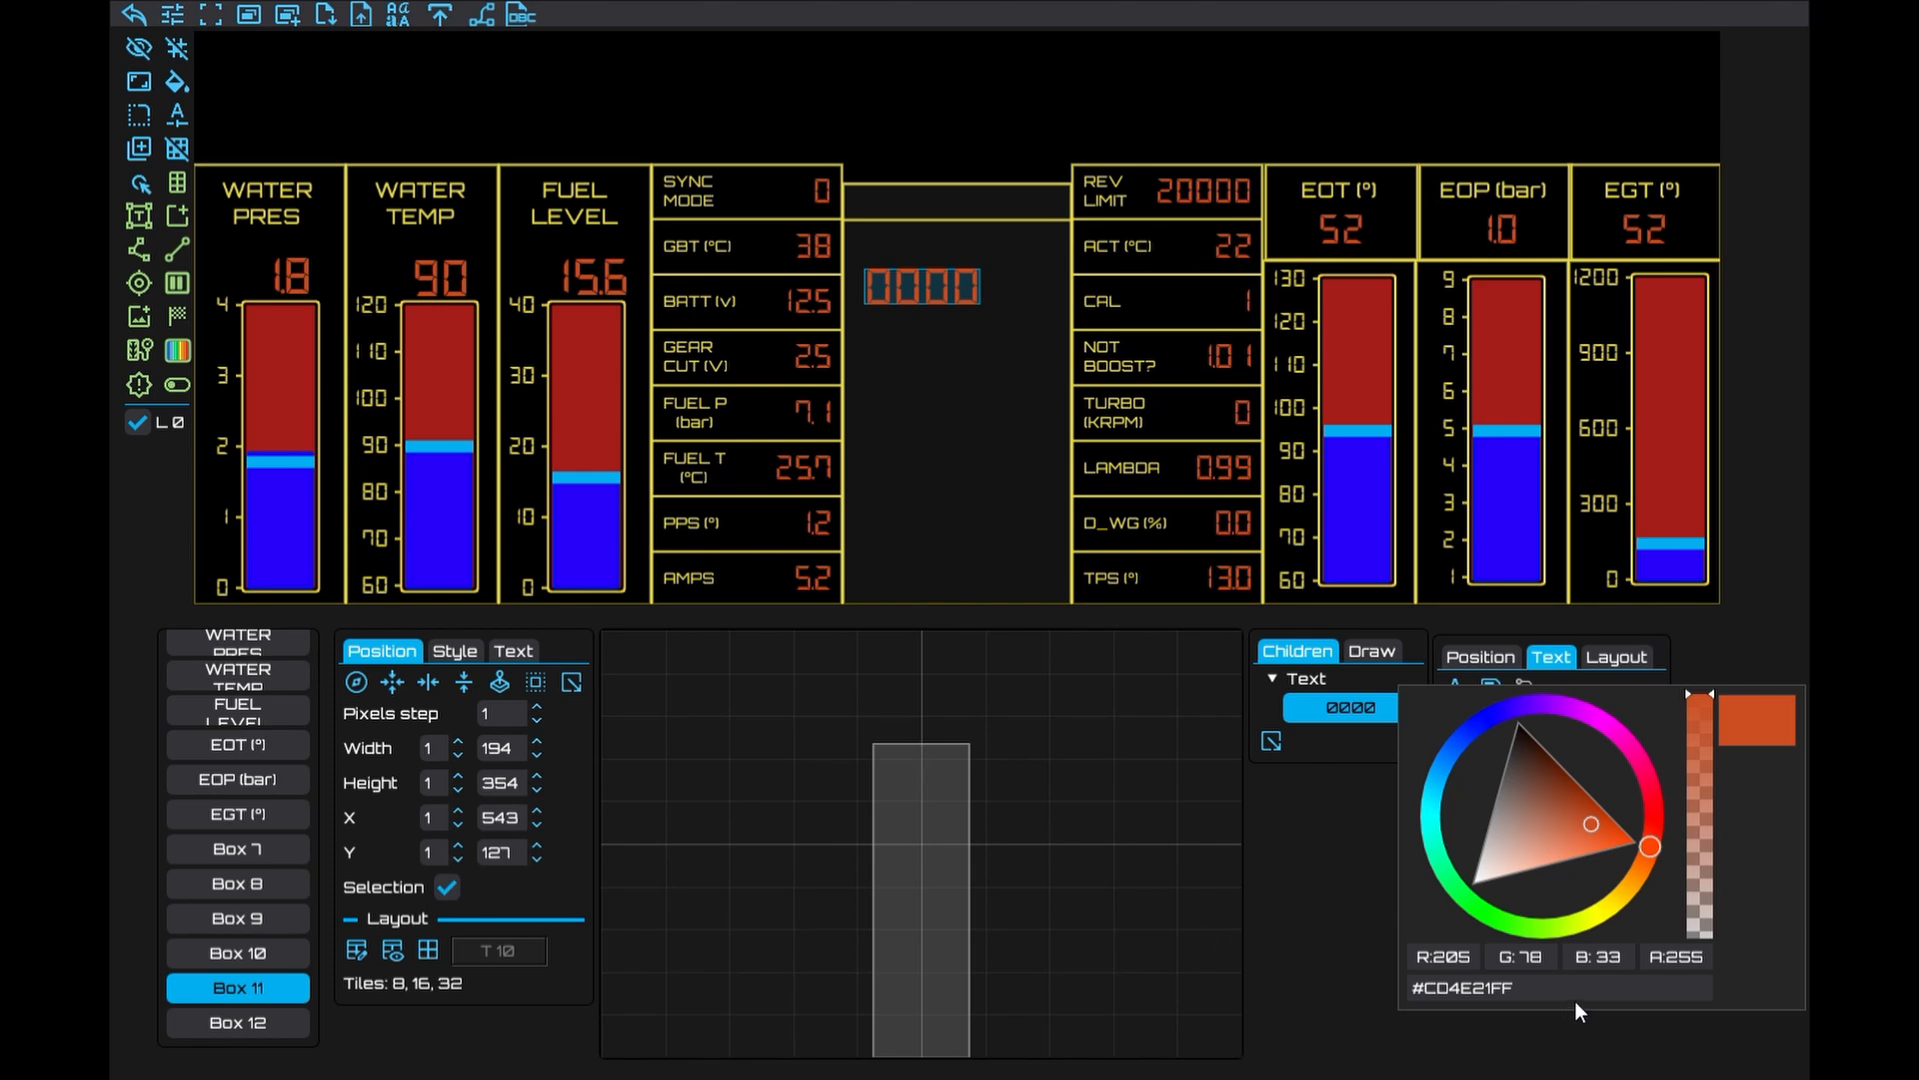
left_click(1363, 910)
double_click(1624, 788)
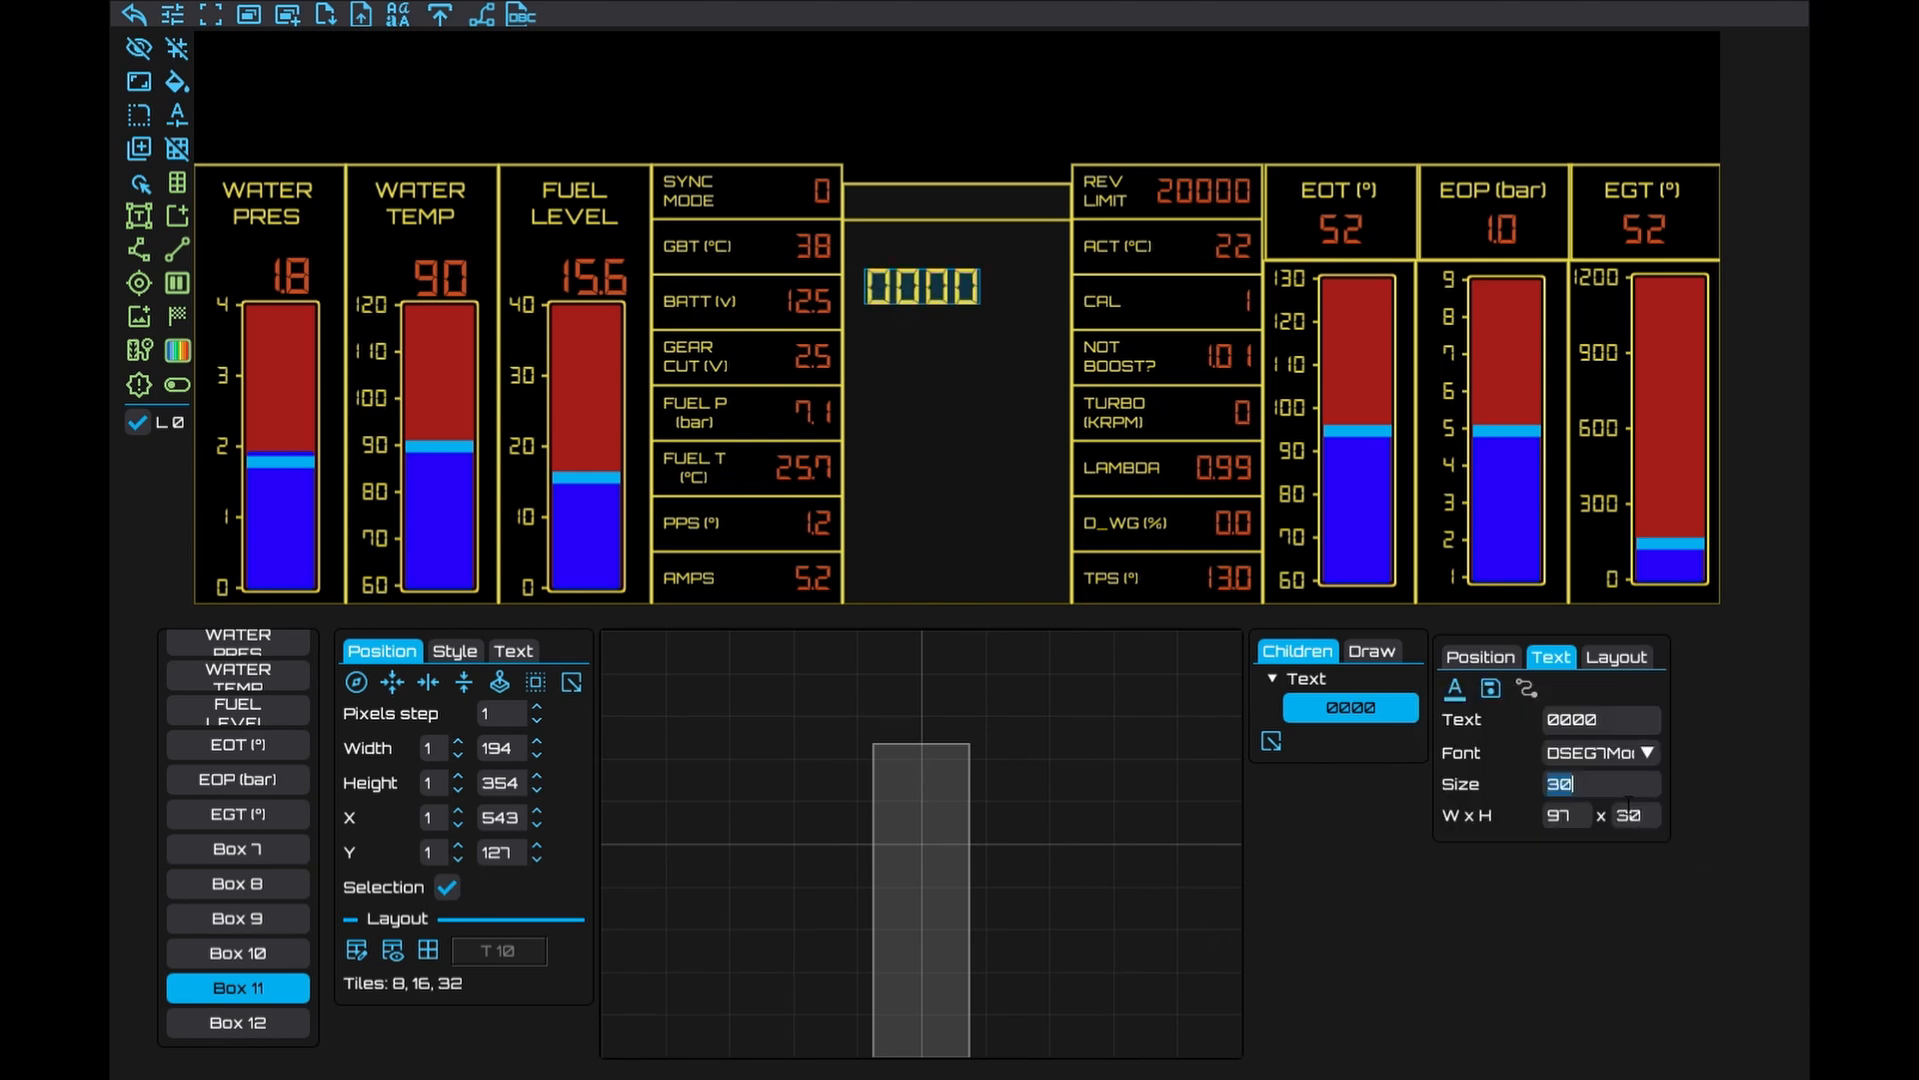
type("58")
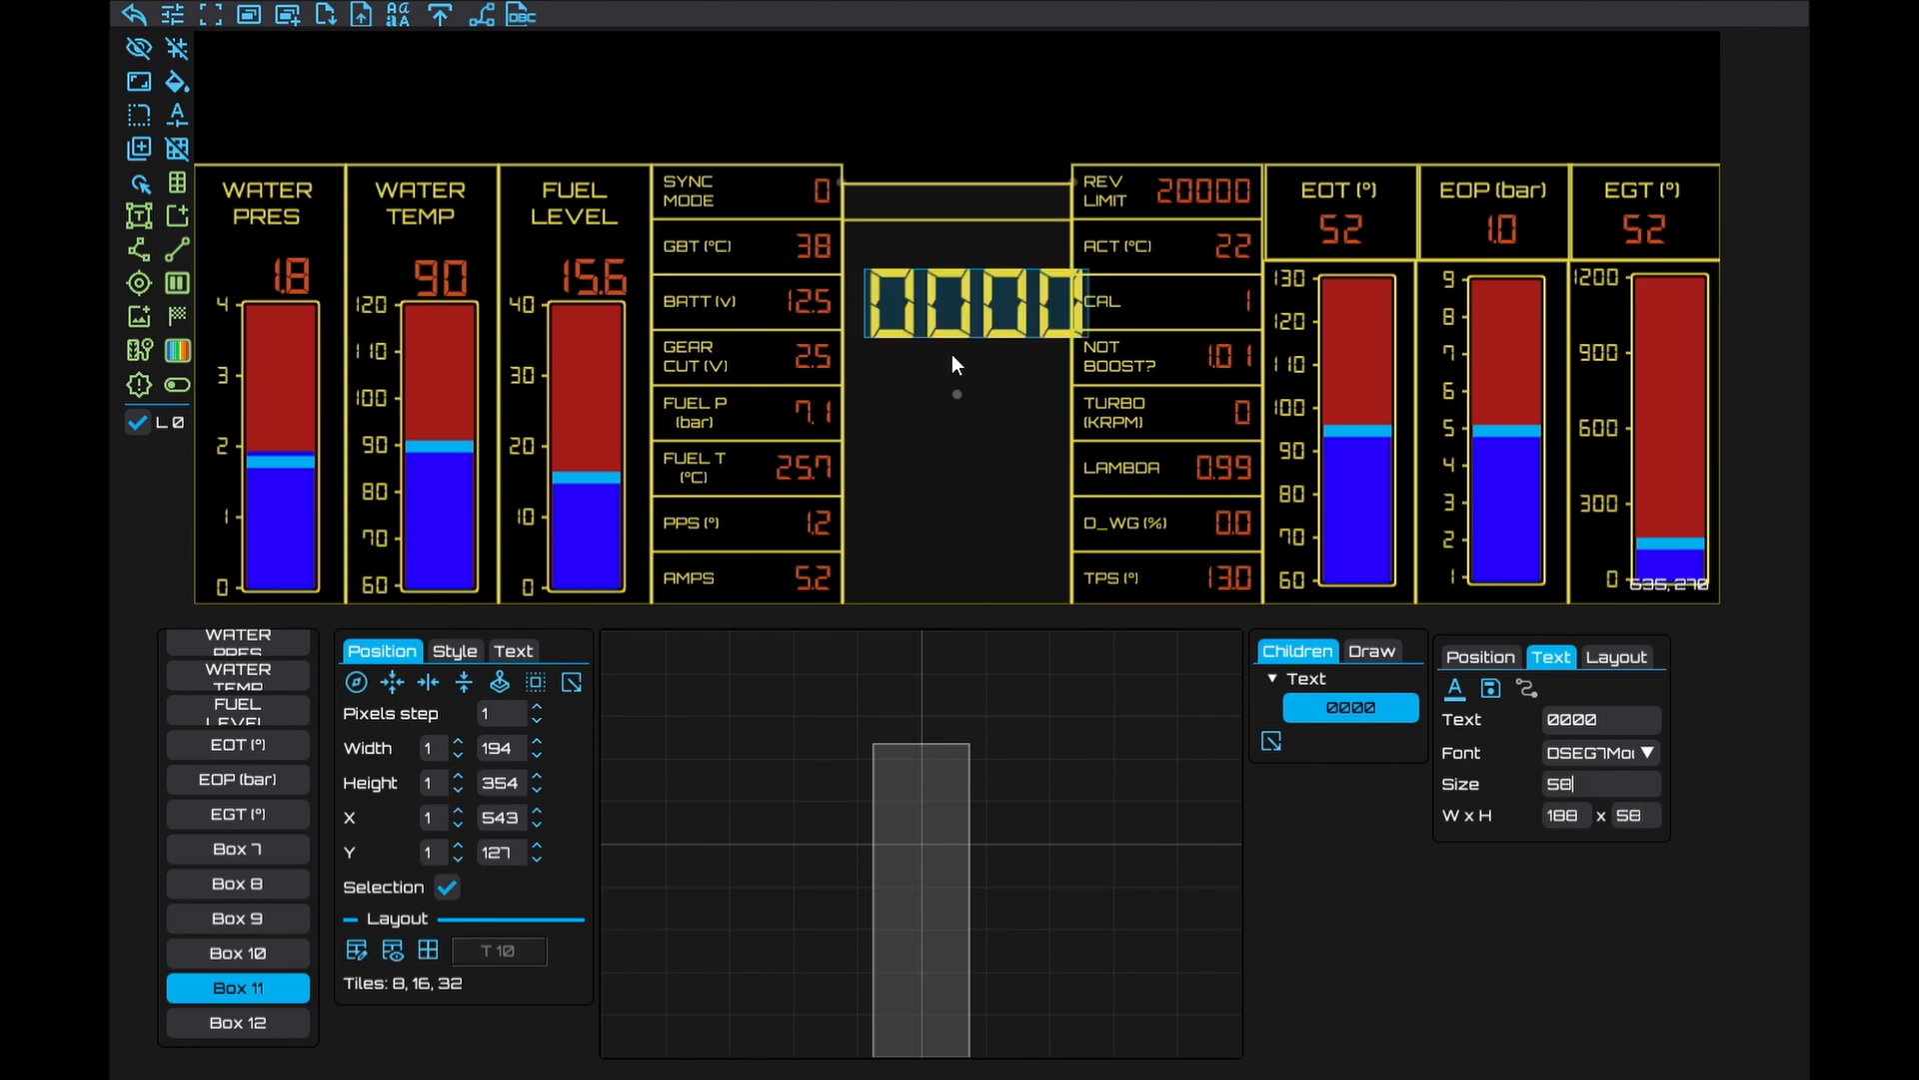
Align the 0000 readout to the second-row N layout anchor so it is horizontally centred in the upper part of the box
left_click(1616, 657)
left_click(1579, 772)
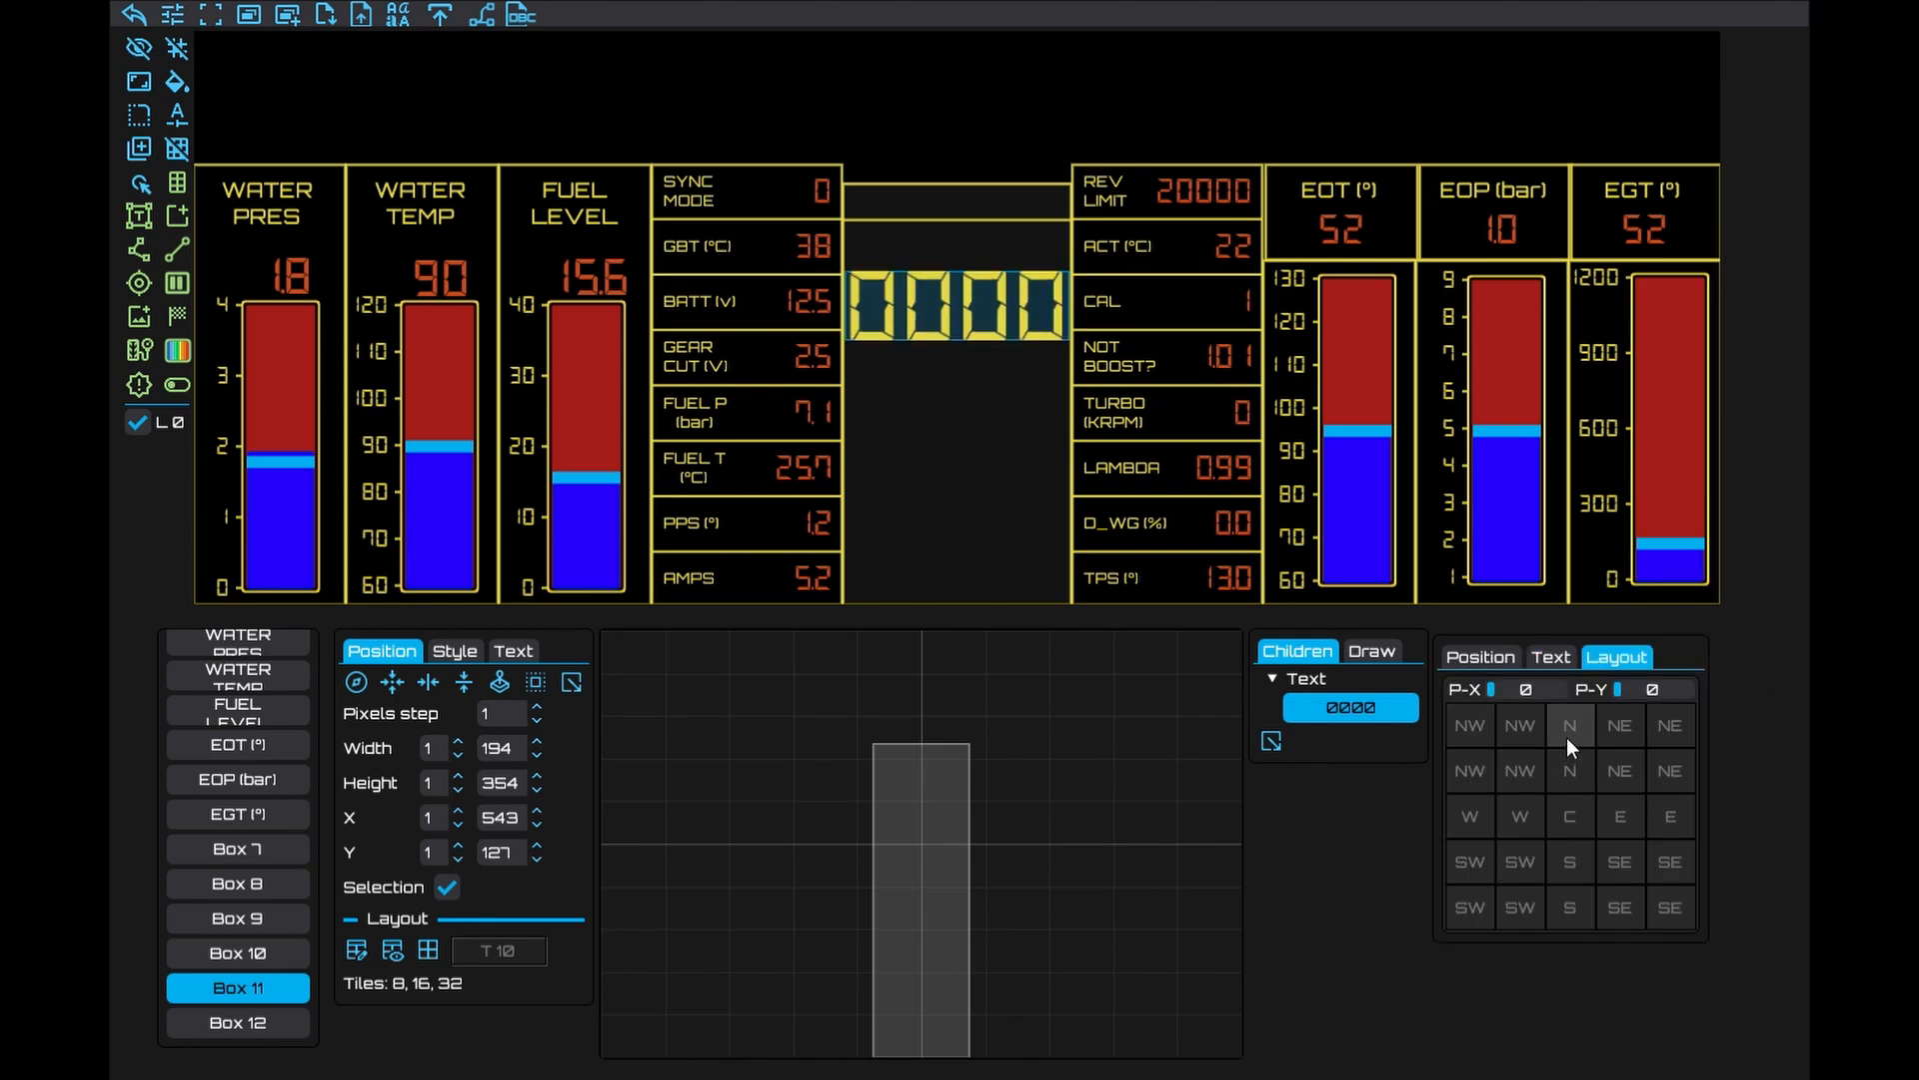
left_click(1562, 739)
left_click(1568, 763)
mouse_move(1616, 688)
left_mouse_down()
mouse_move(1651, 693)
mouse_move(1607, 693)
left_mouse_up()
Add a text element reading RPM in the Orbitron-Medium font and move it below the 0000 readout
left_click(134, 215)
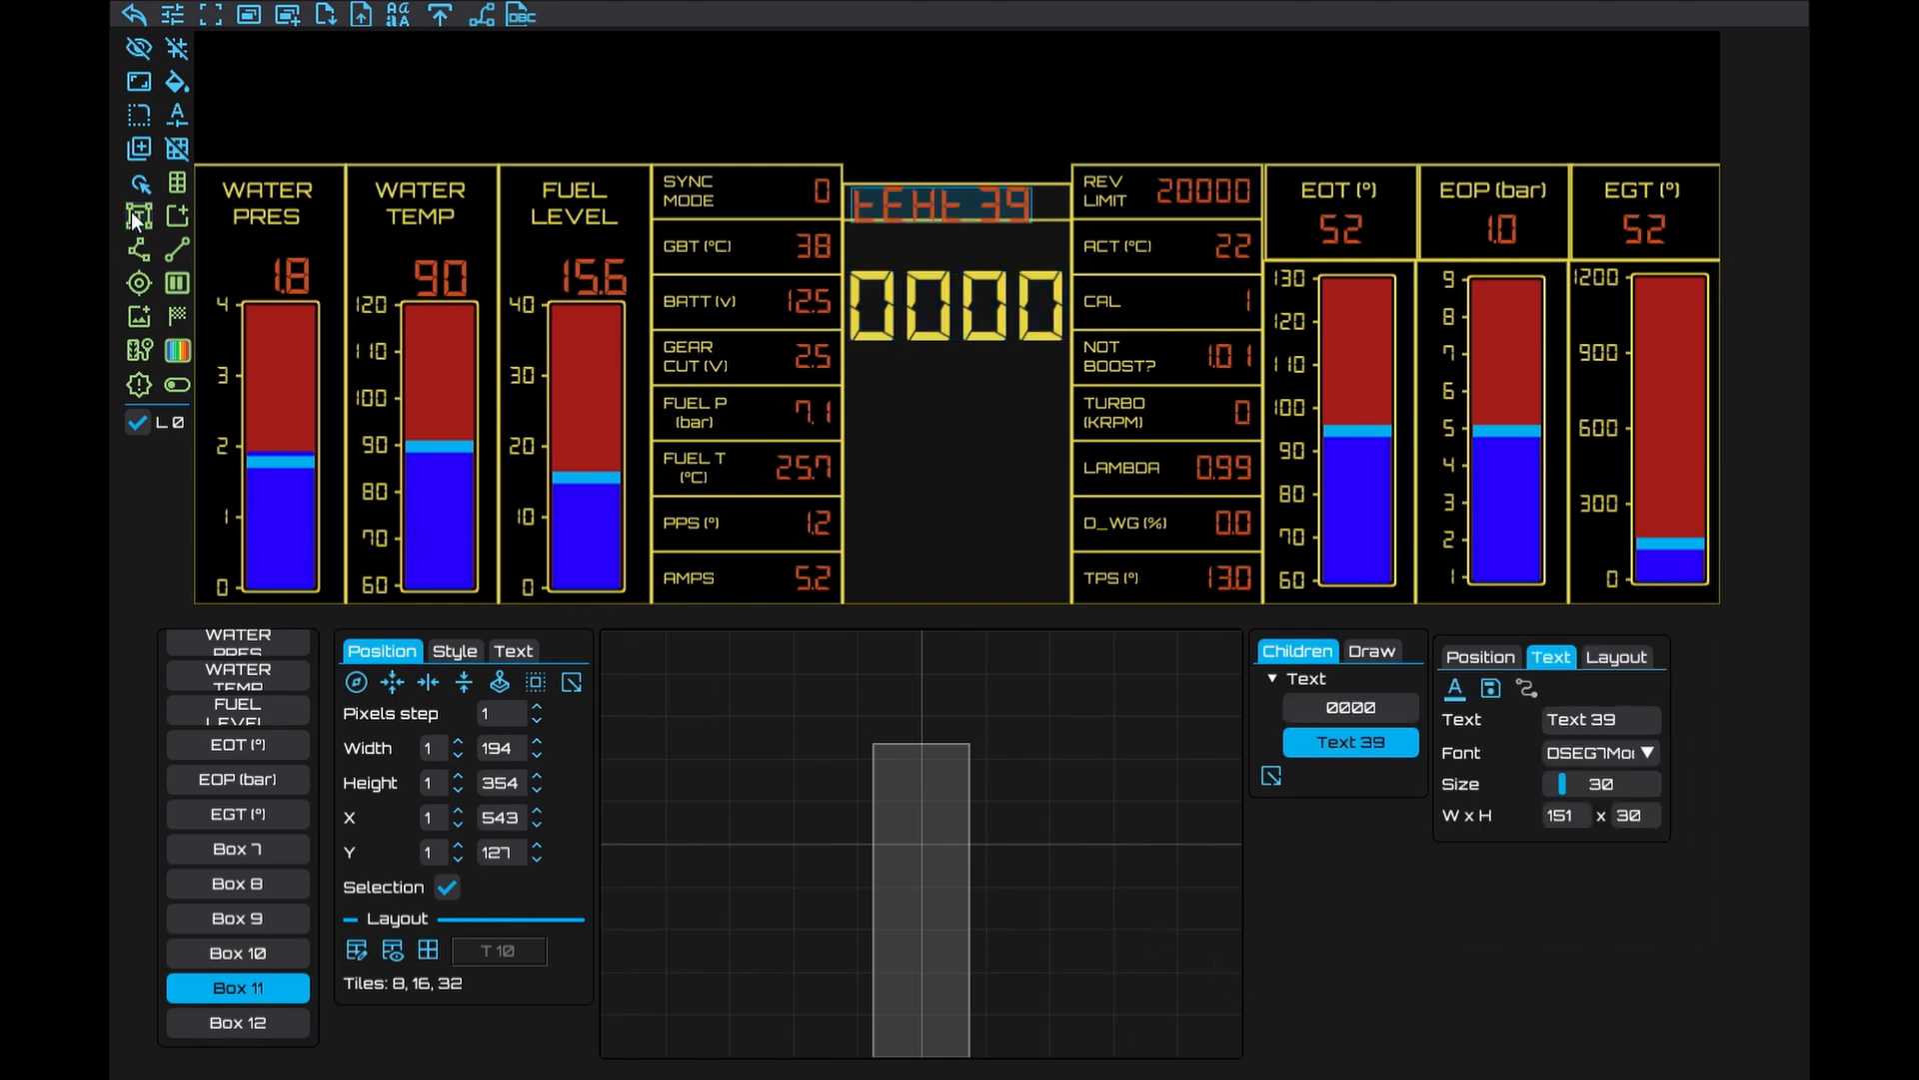
left_click_drag(1615, 720, 1523, 712)
type("RPM")
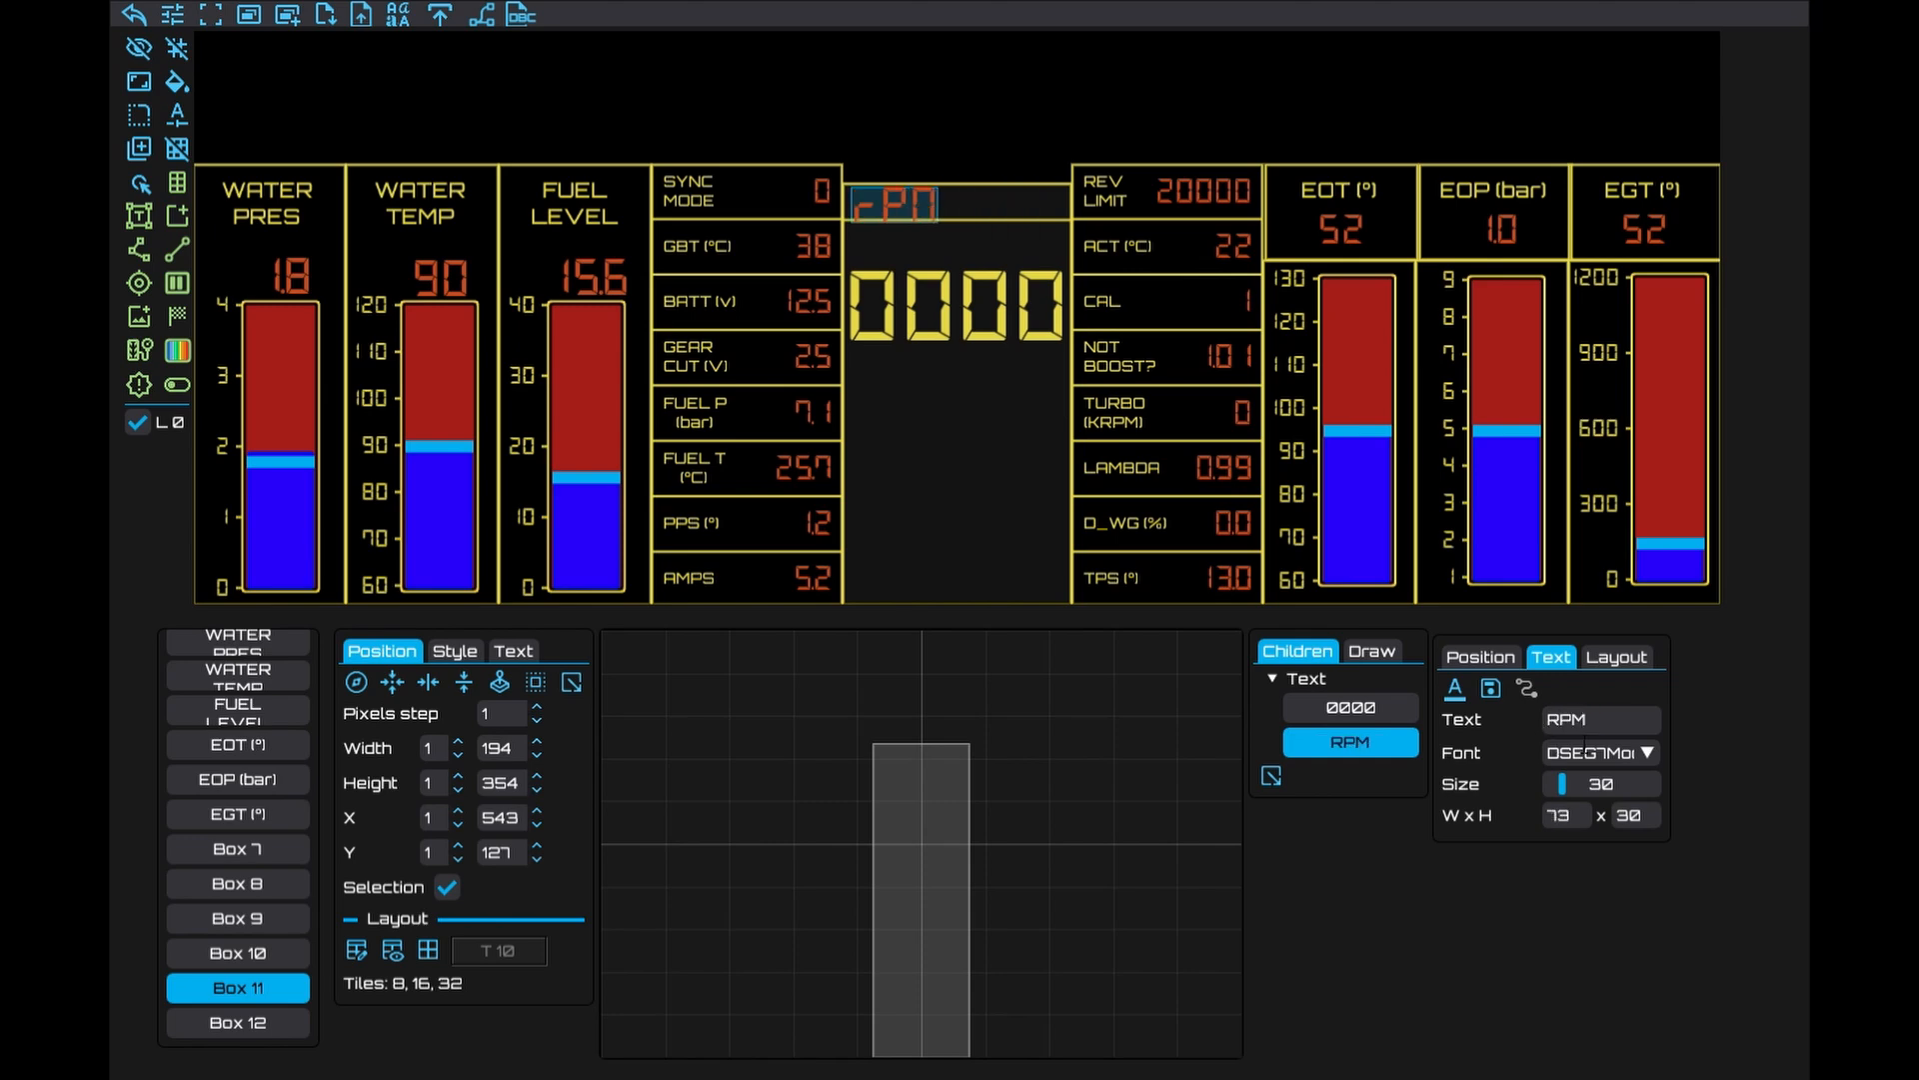
left_click(1600, 751)
left_click(1655, 779)
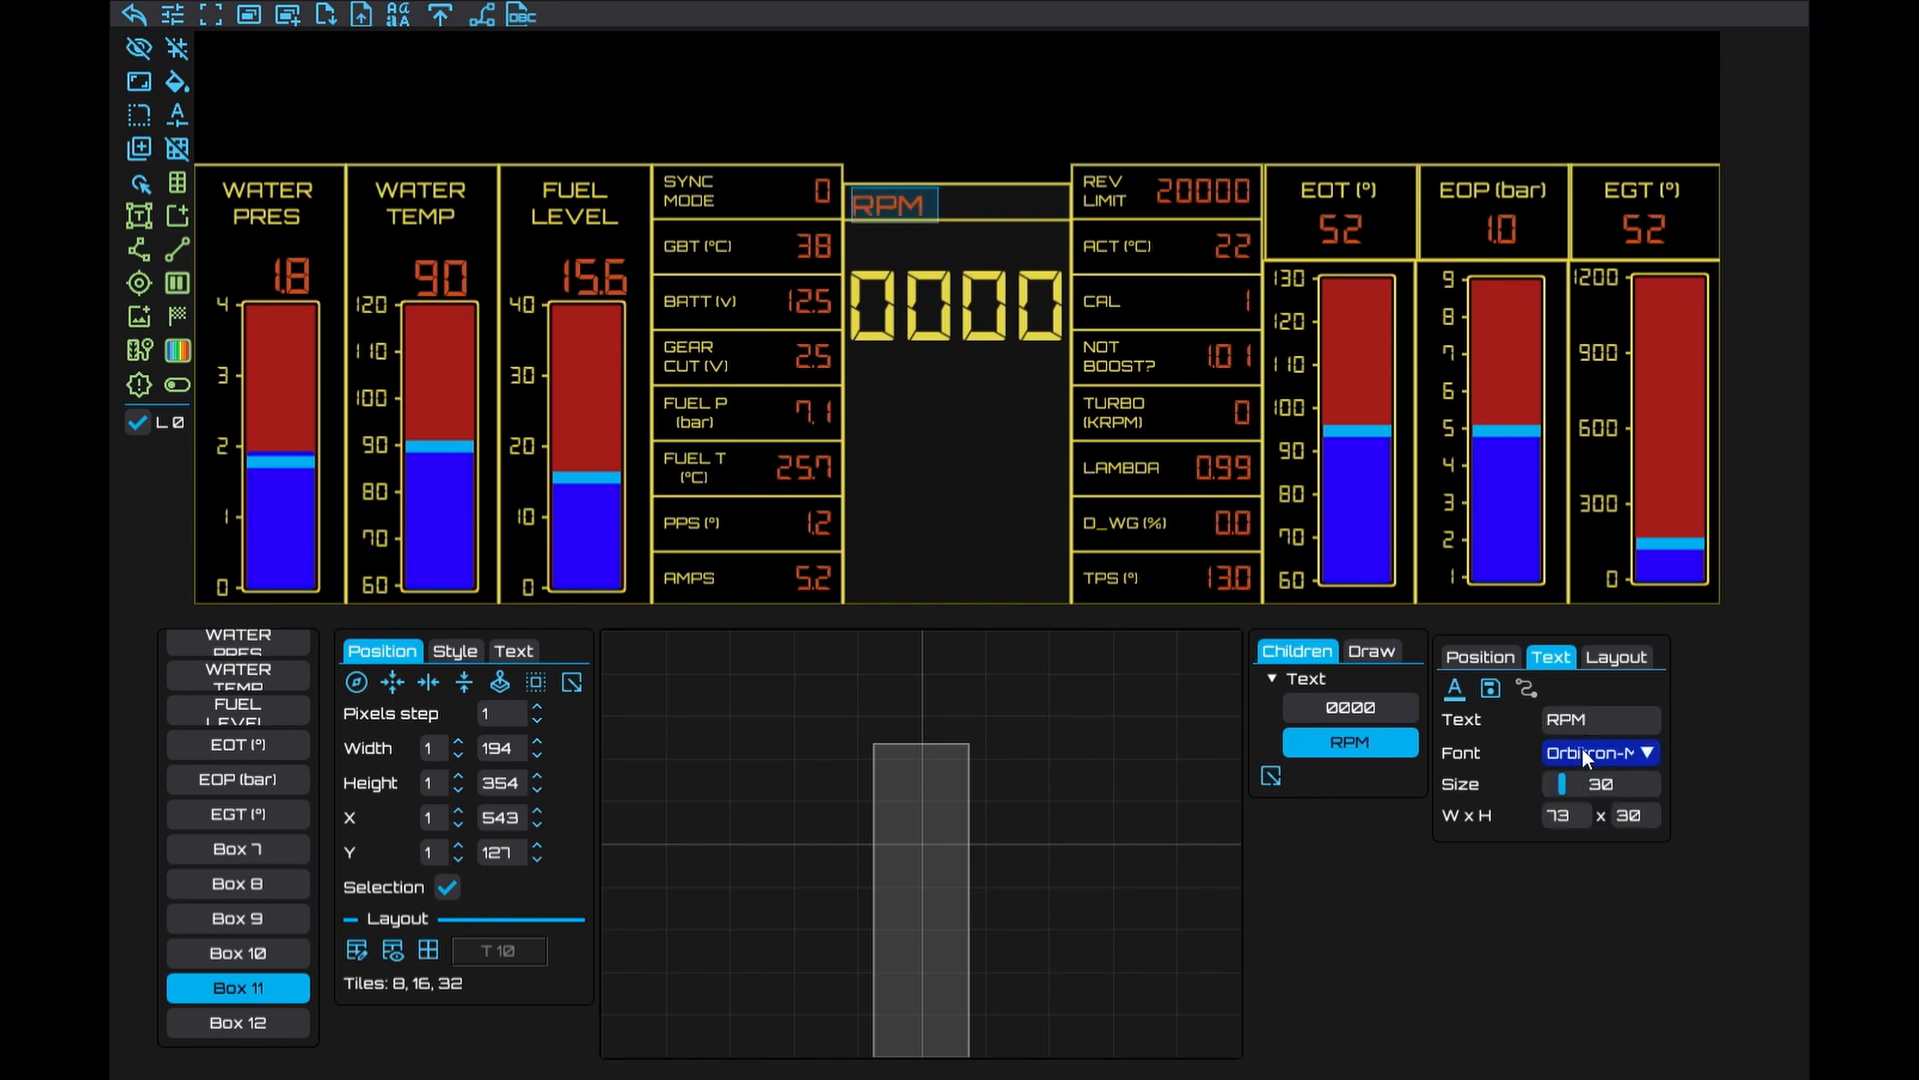
left_click(1584, 755)
left_click(1604, 783)
left_click_drag(874, 202, 929, 425)
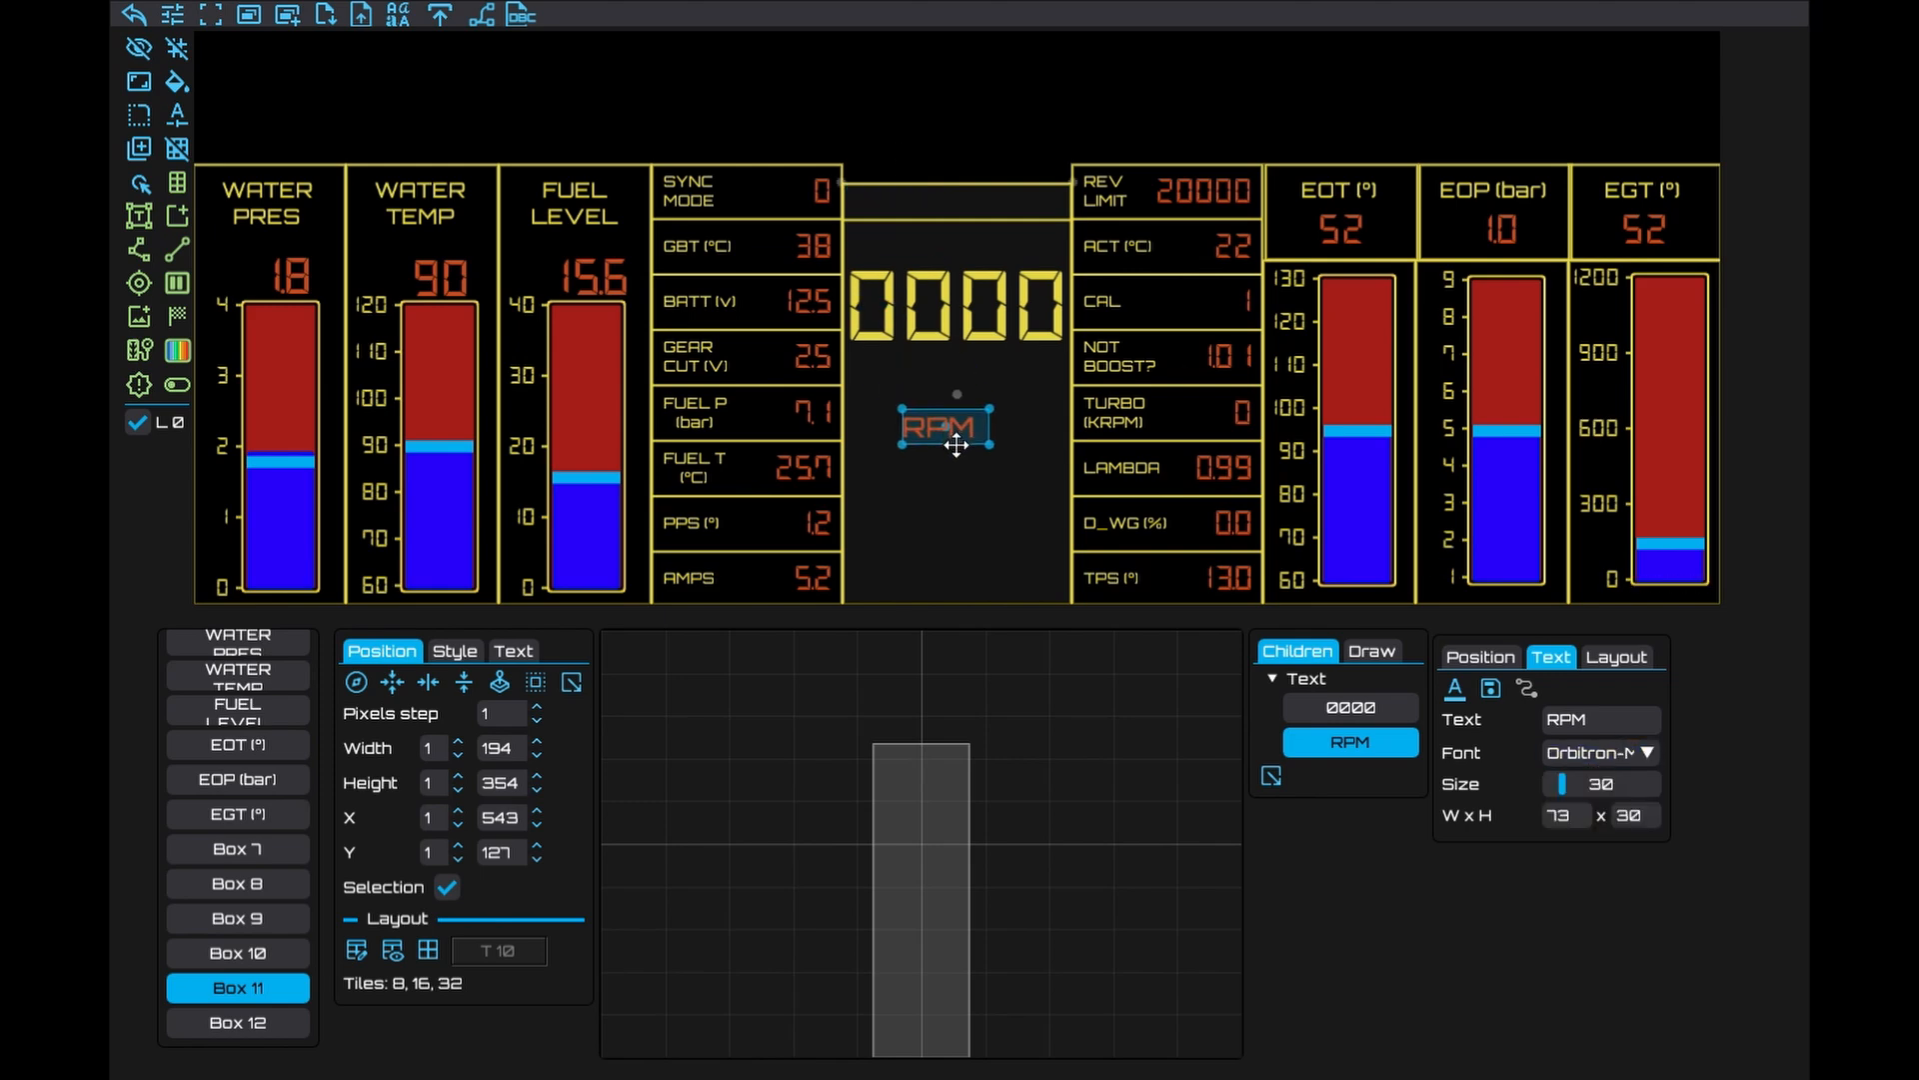
left_click(396, 15)
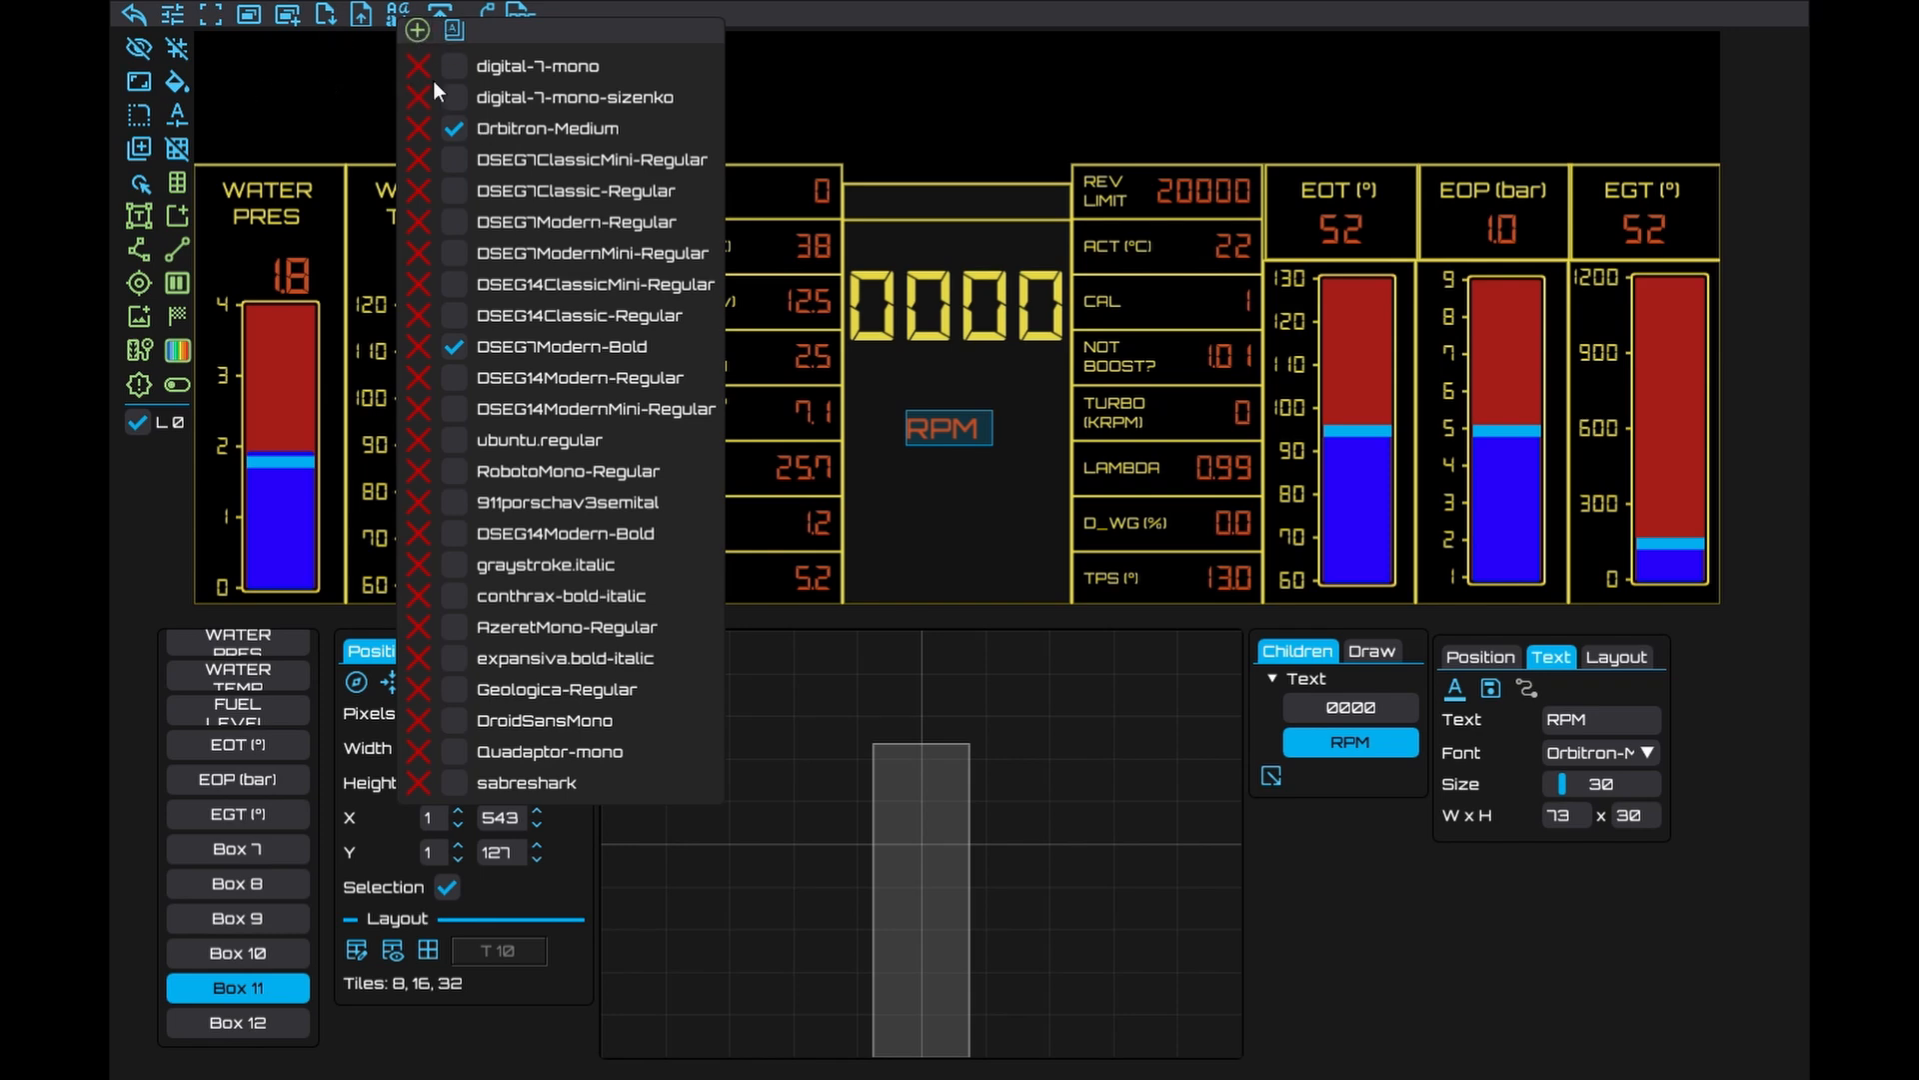
left_click(1539, 891)
left_click(1580, 755)
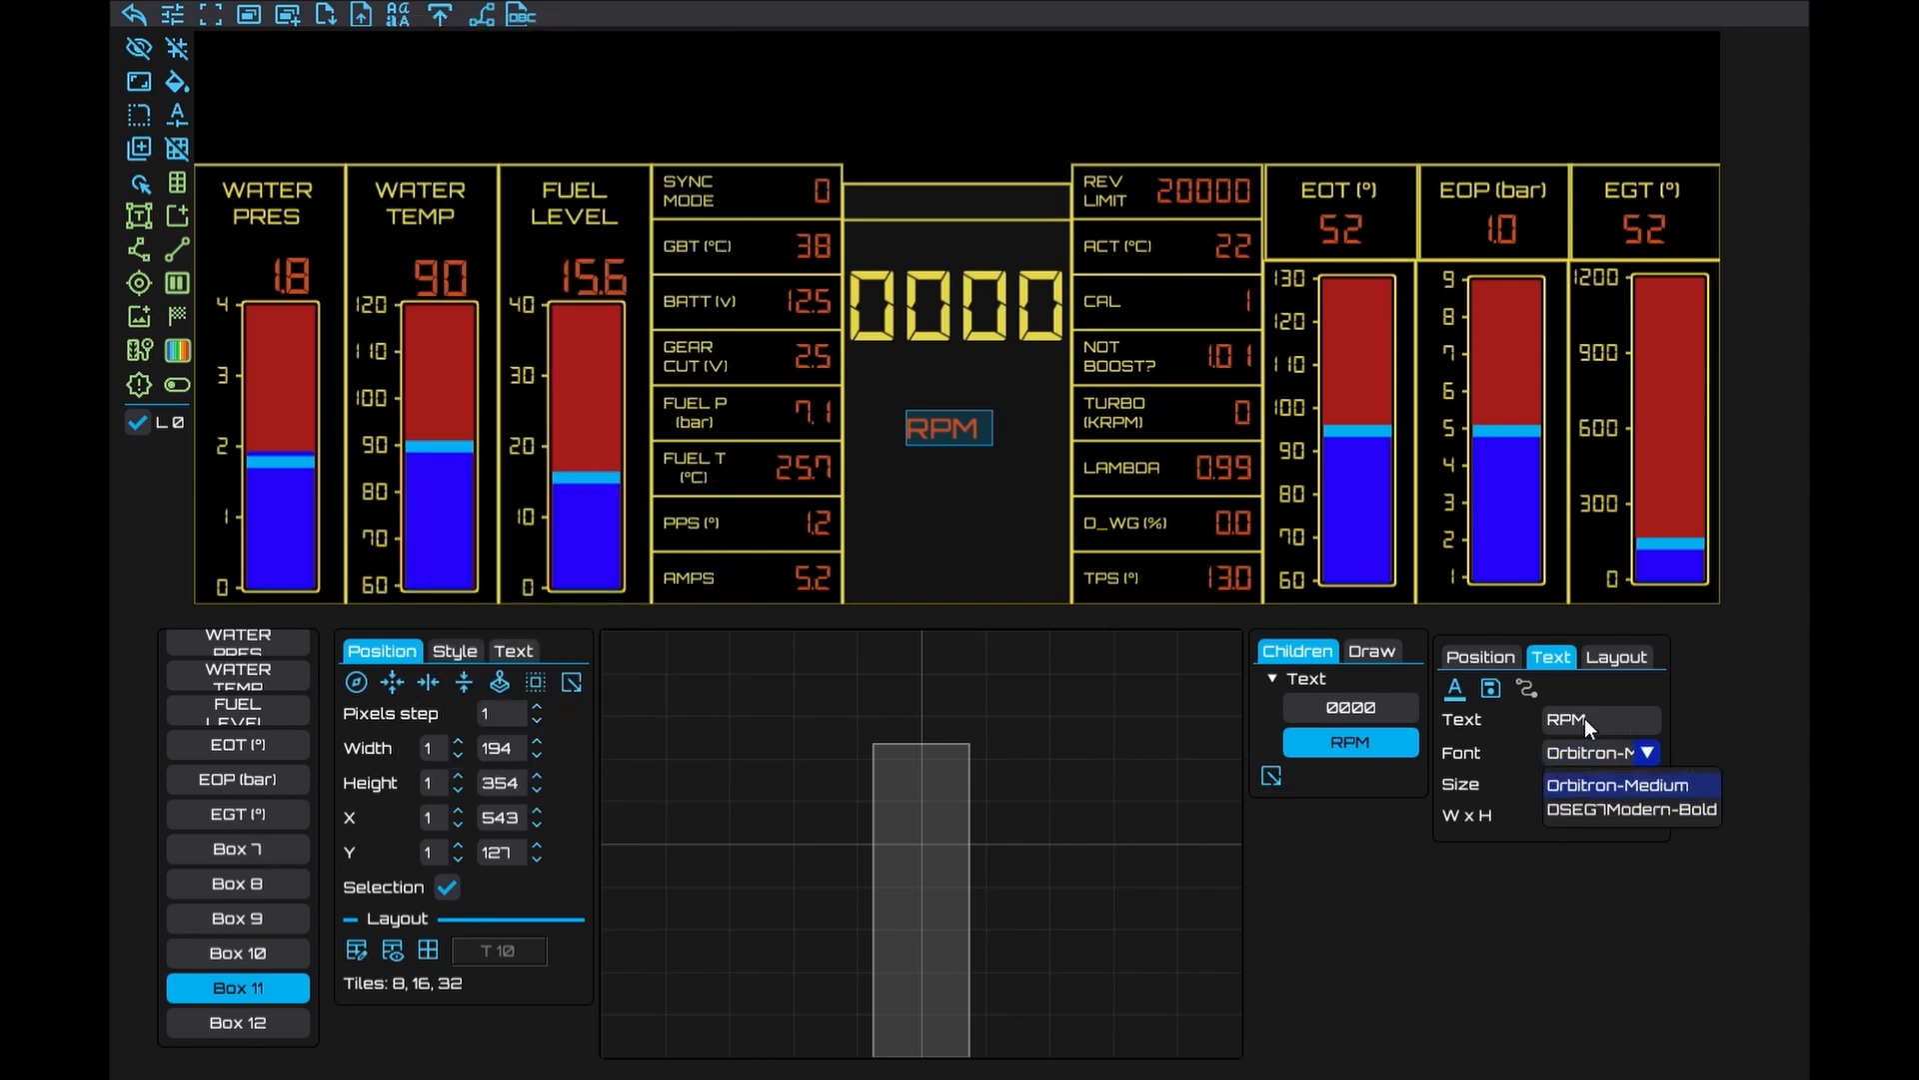
left_click(1567, 922)
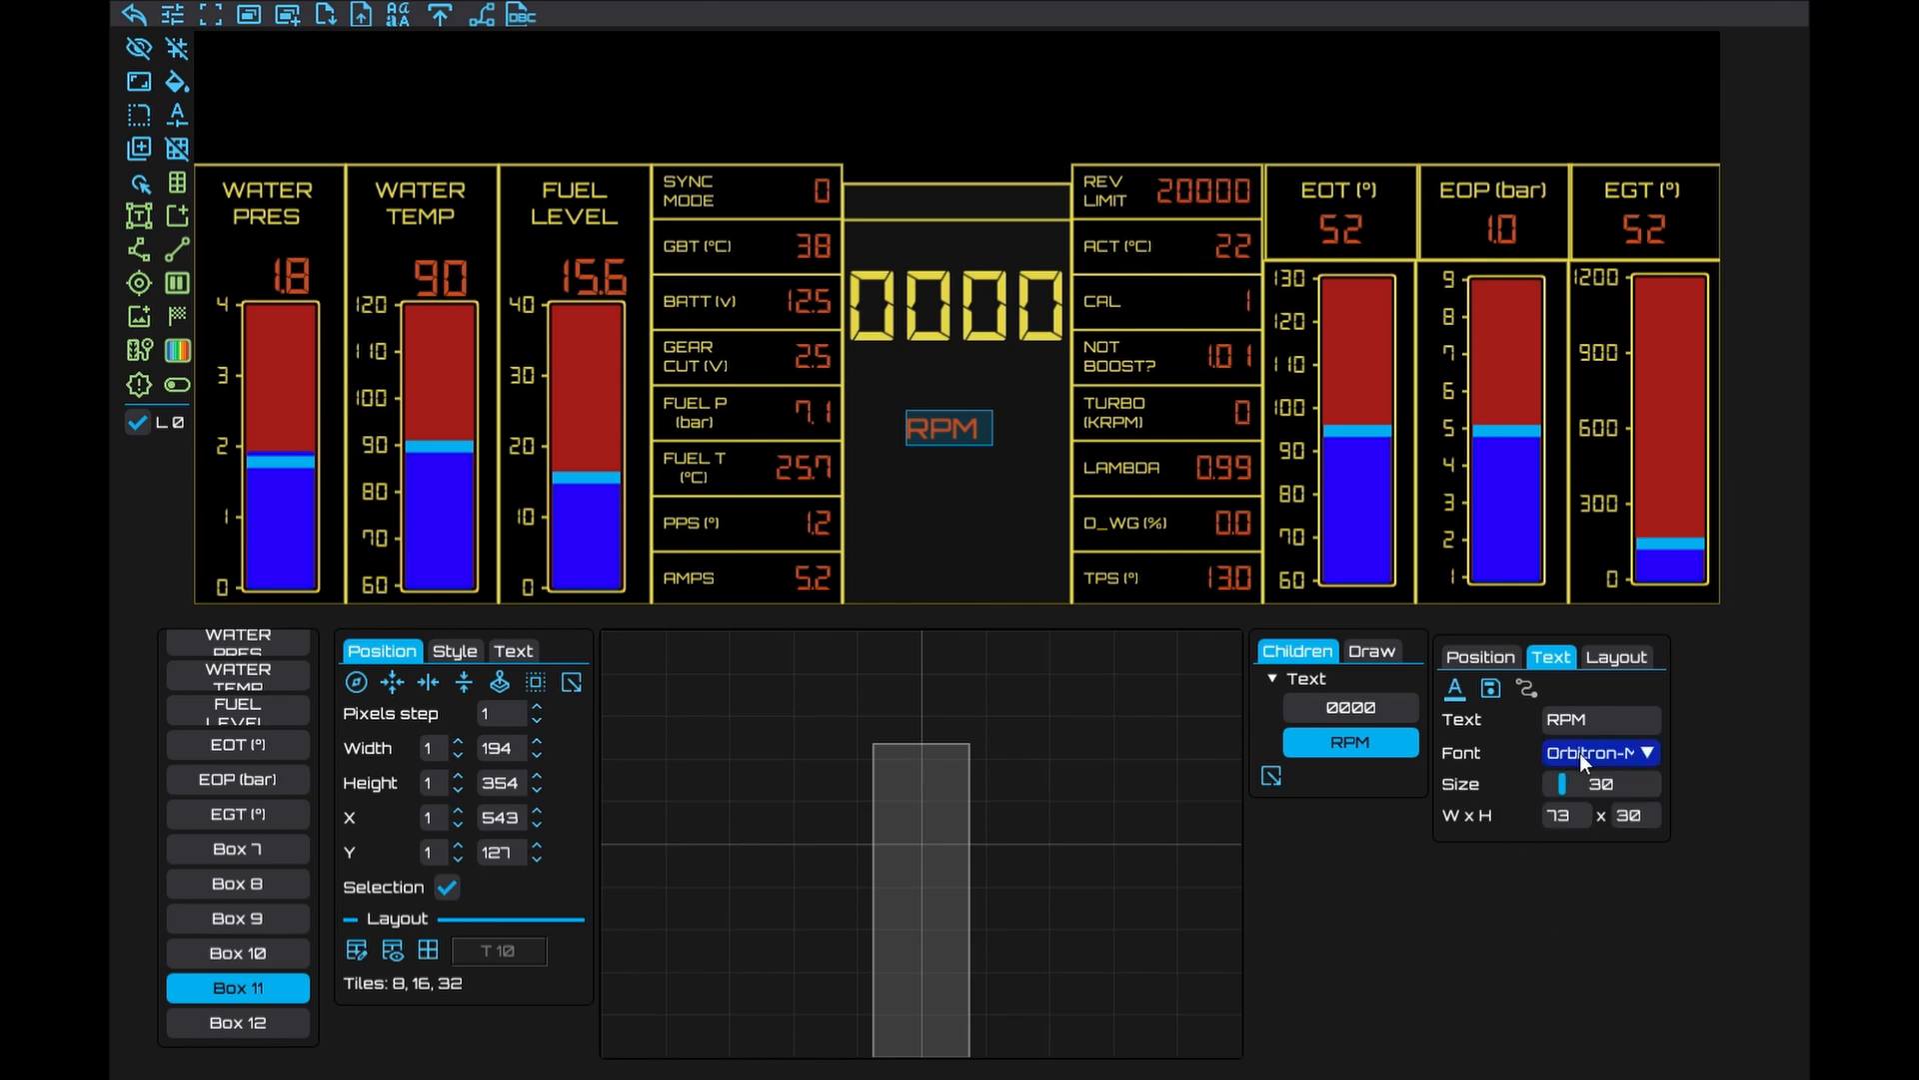
Set the RPM label's text size to 40 and align it to the C layout anchor of the centre box
double_click(1576, 795)
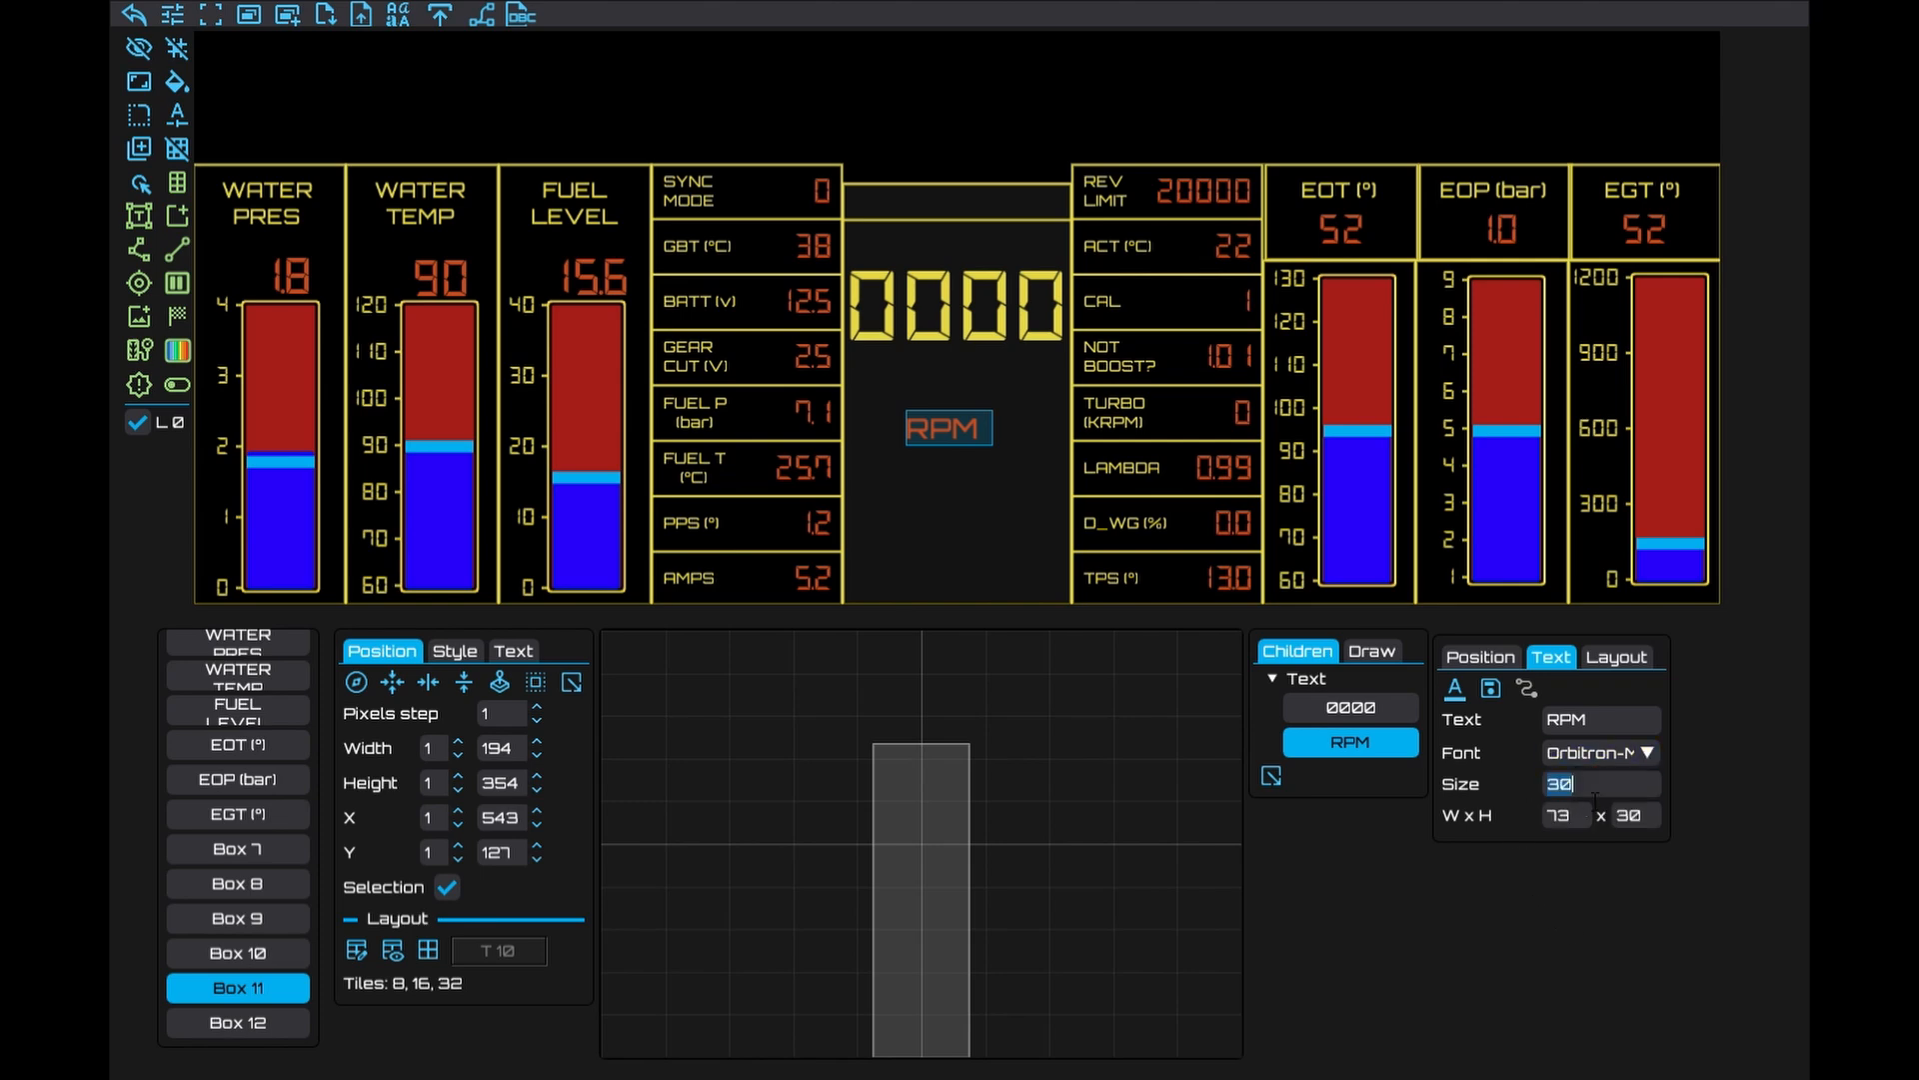
type("40")
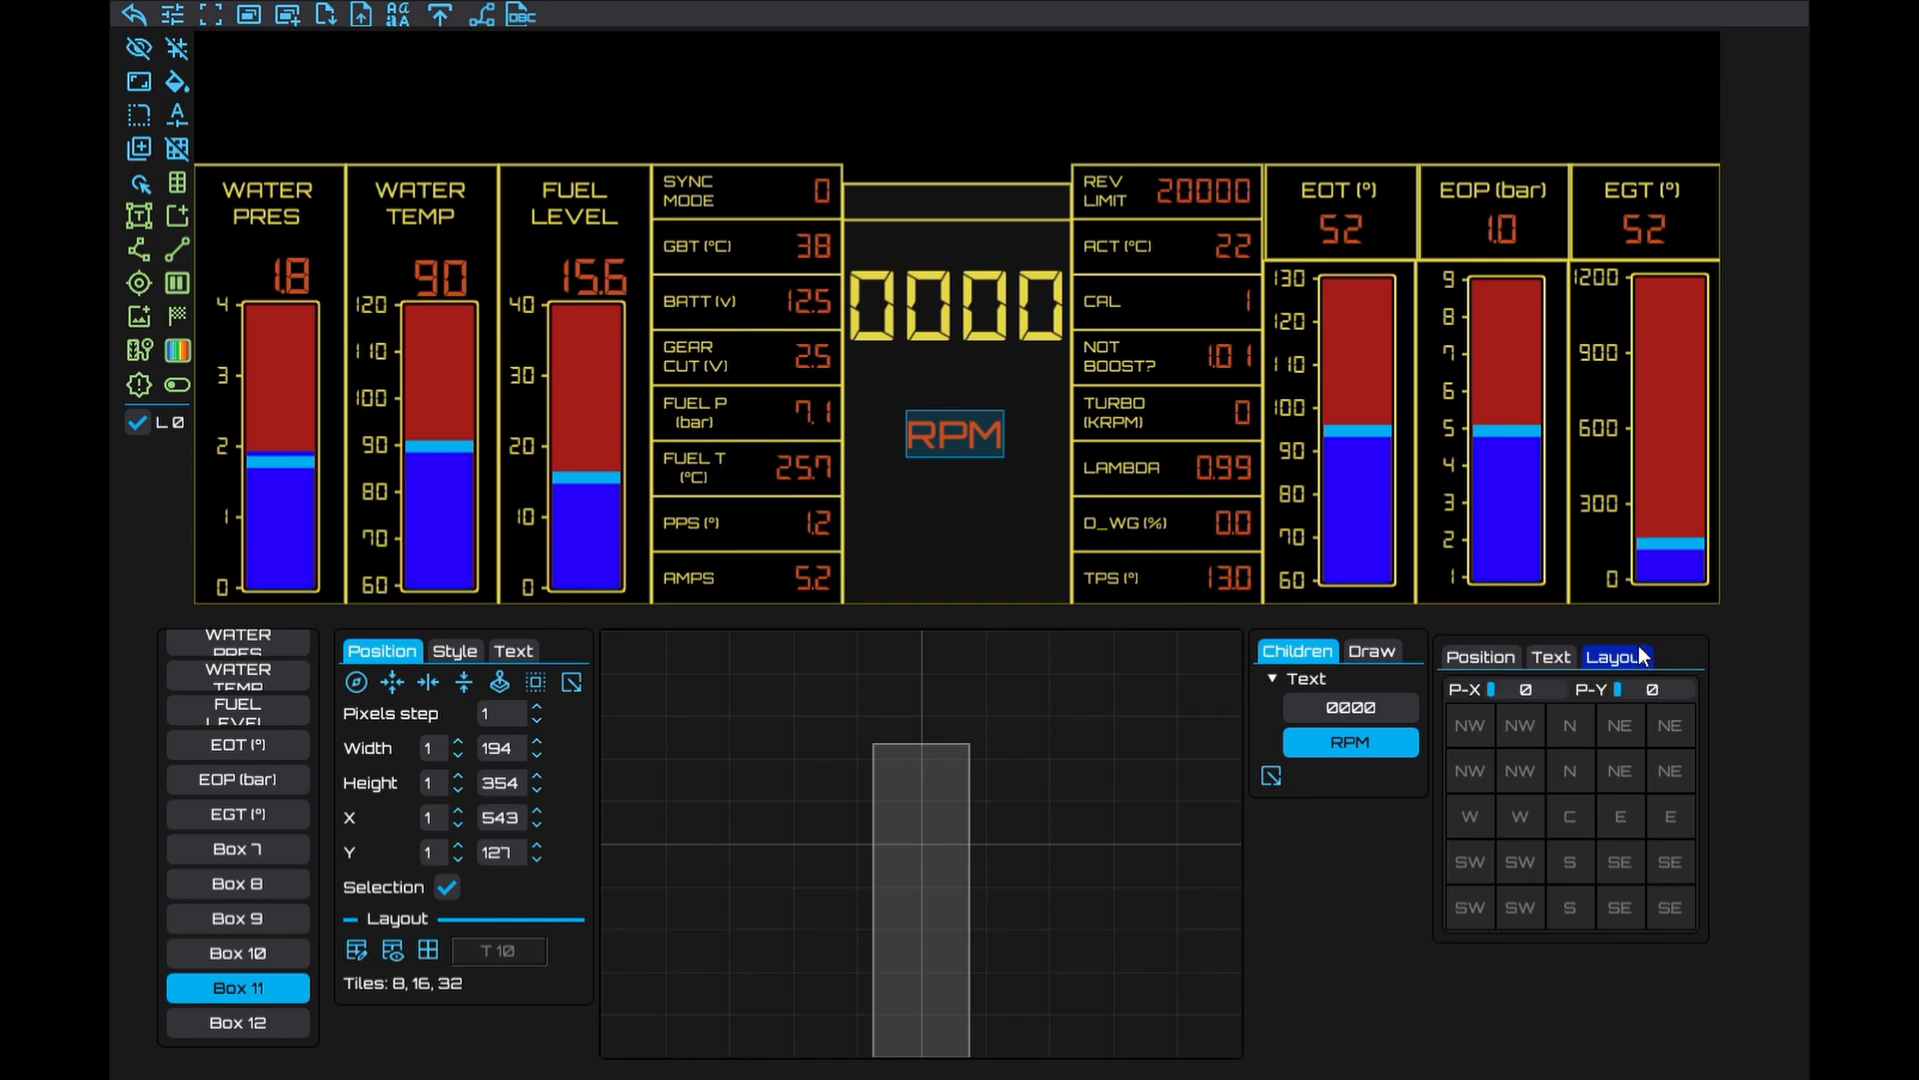
left_click(1617, 657)
left_click(1568, 810)
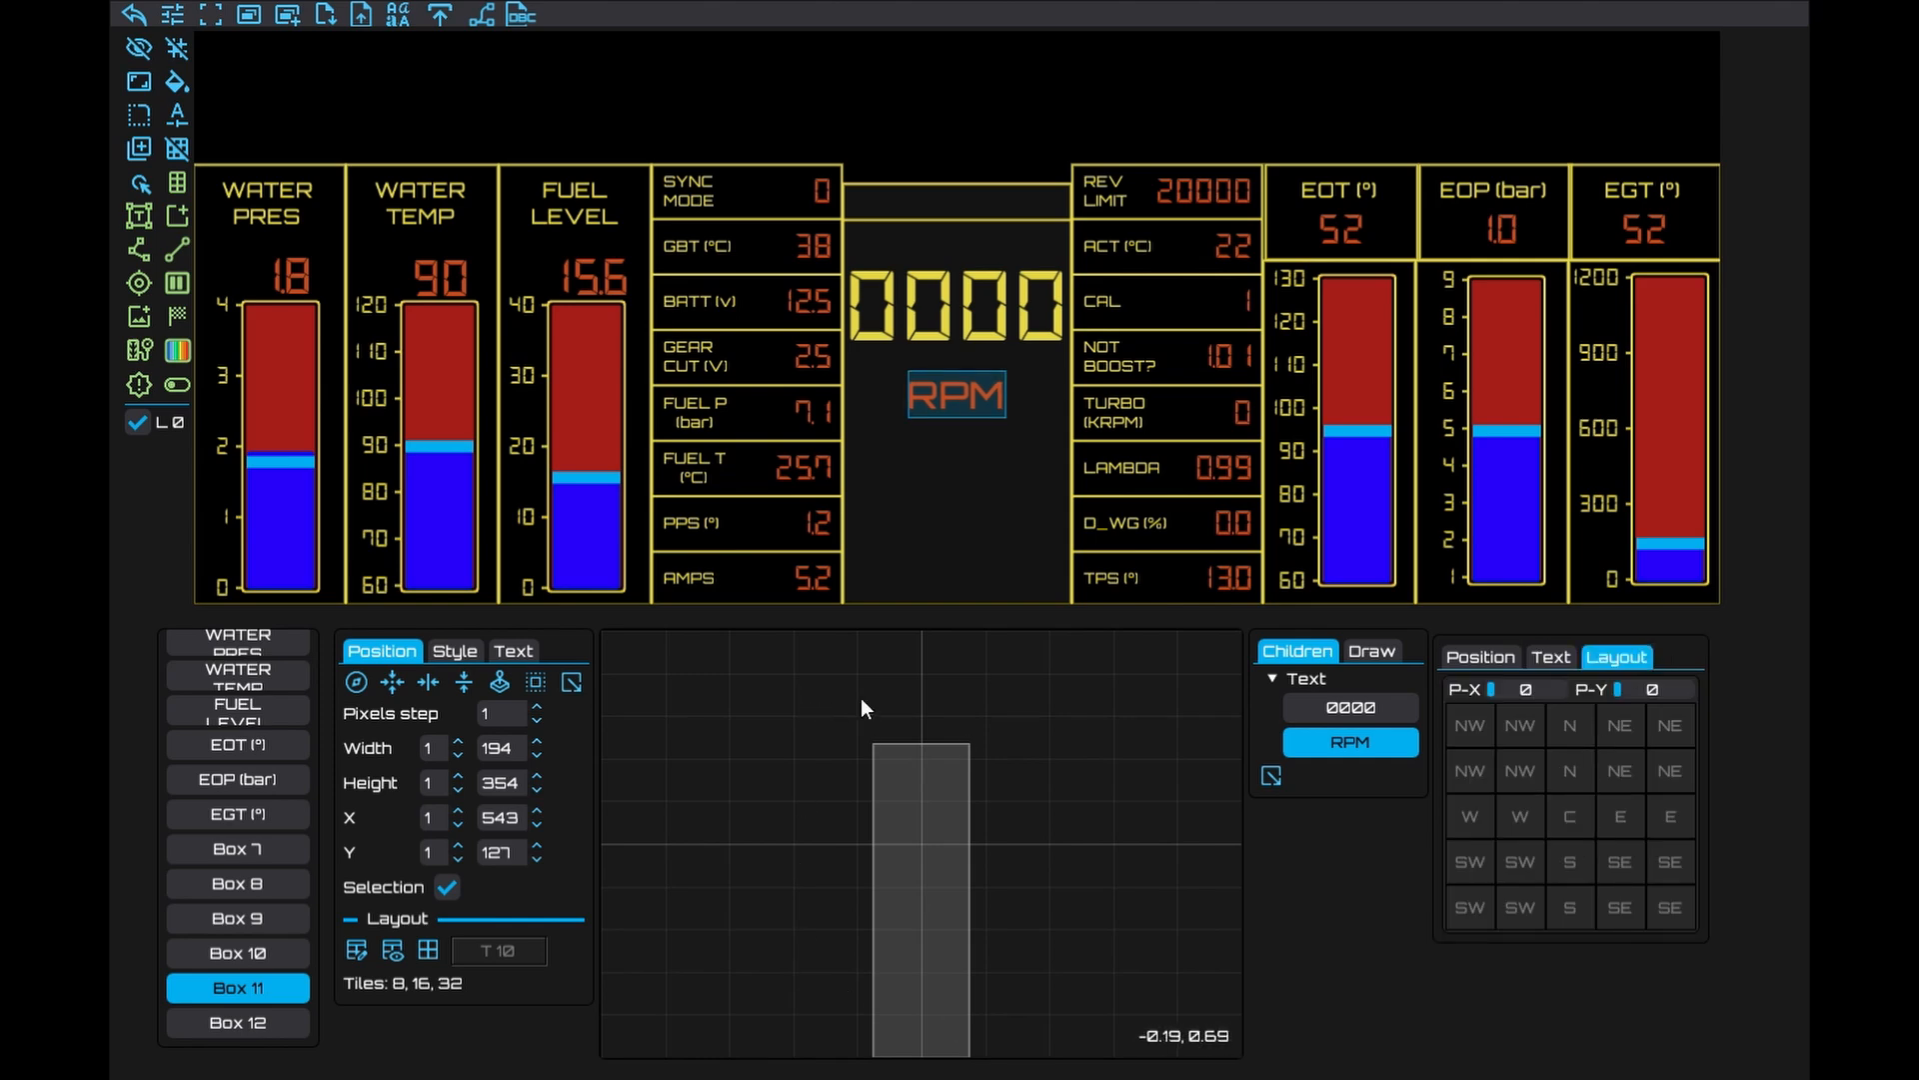
Add two more text elements to the centre box and move the first one below the RPM label
left_click(134, 219)
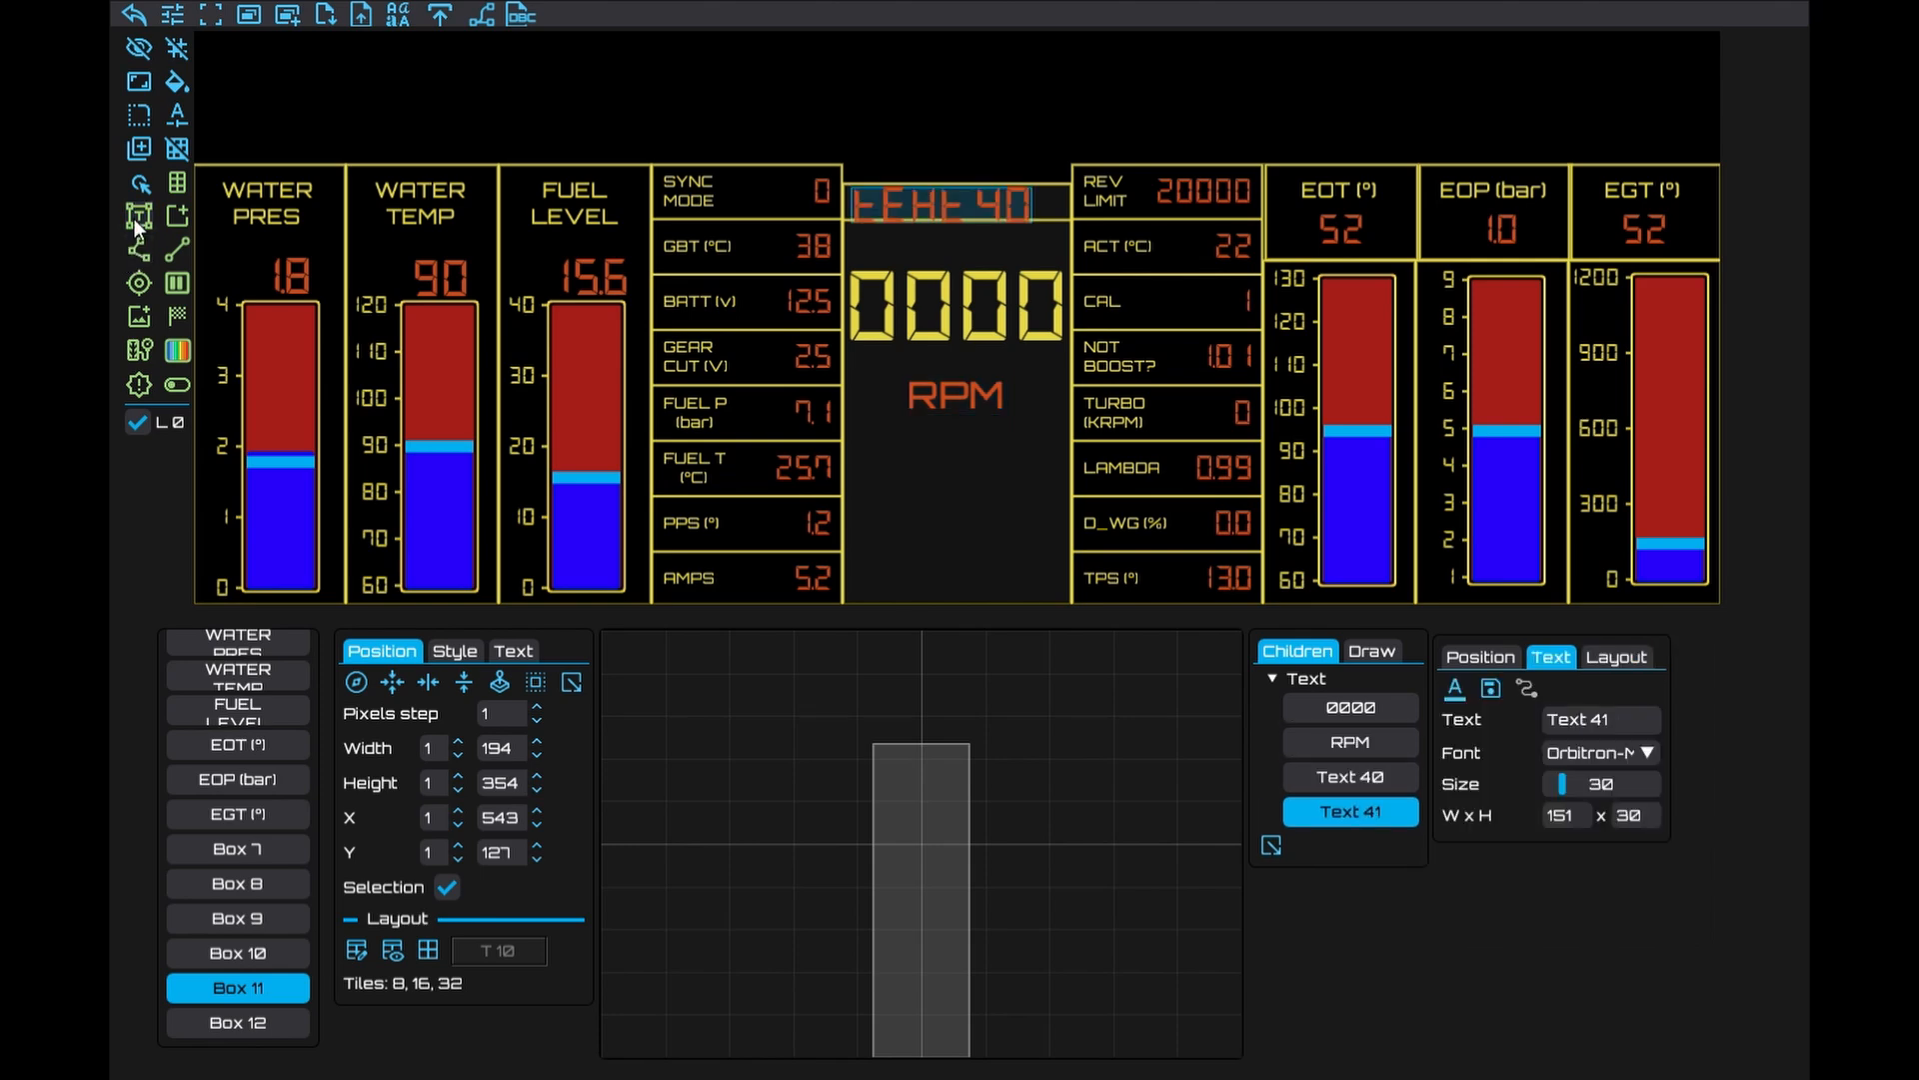
left_click(1352, 783)
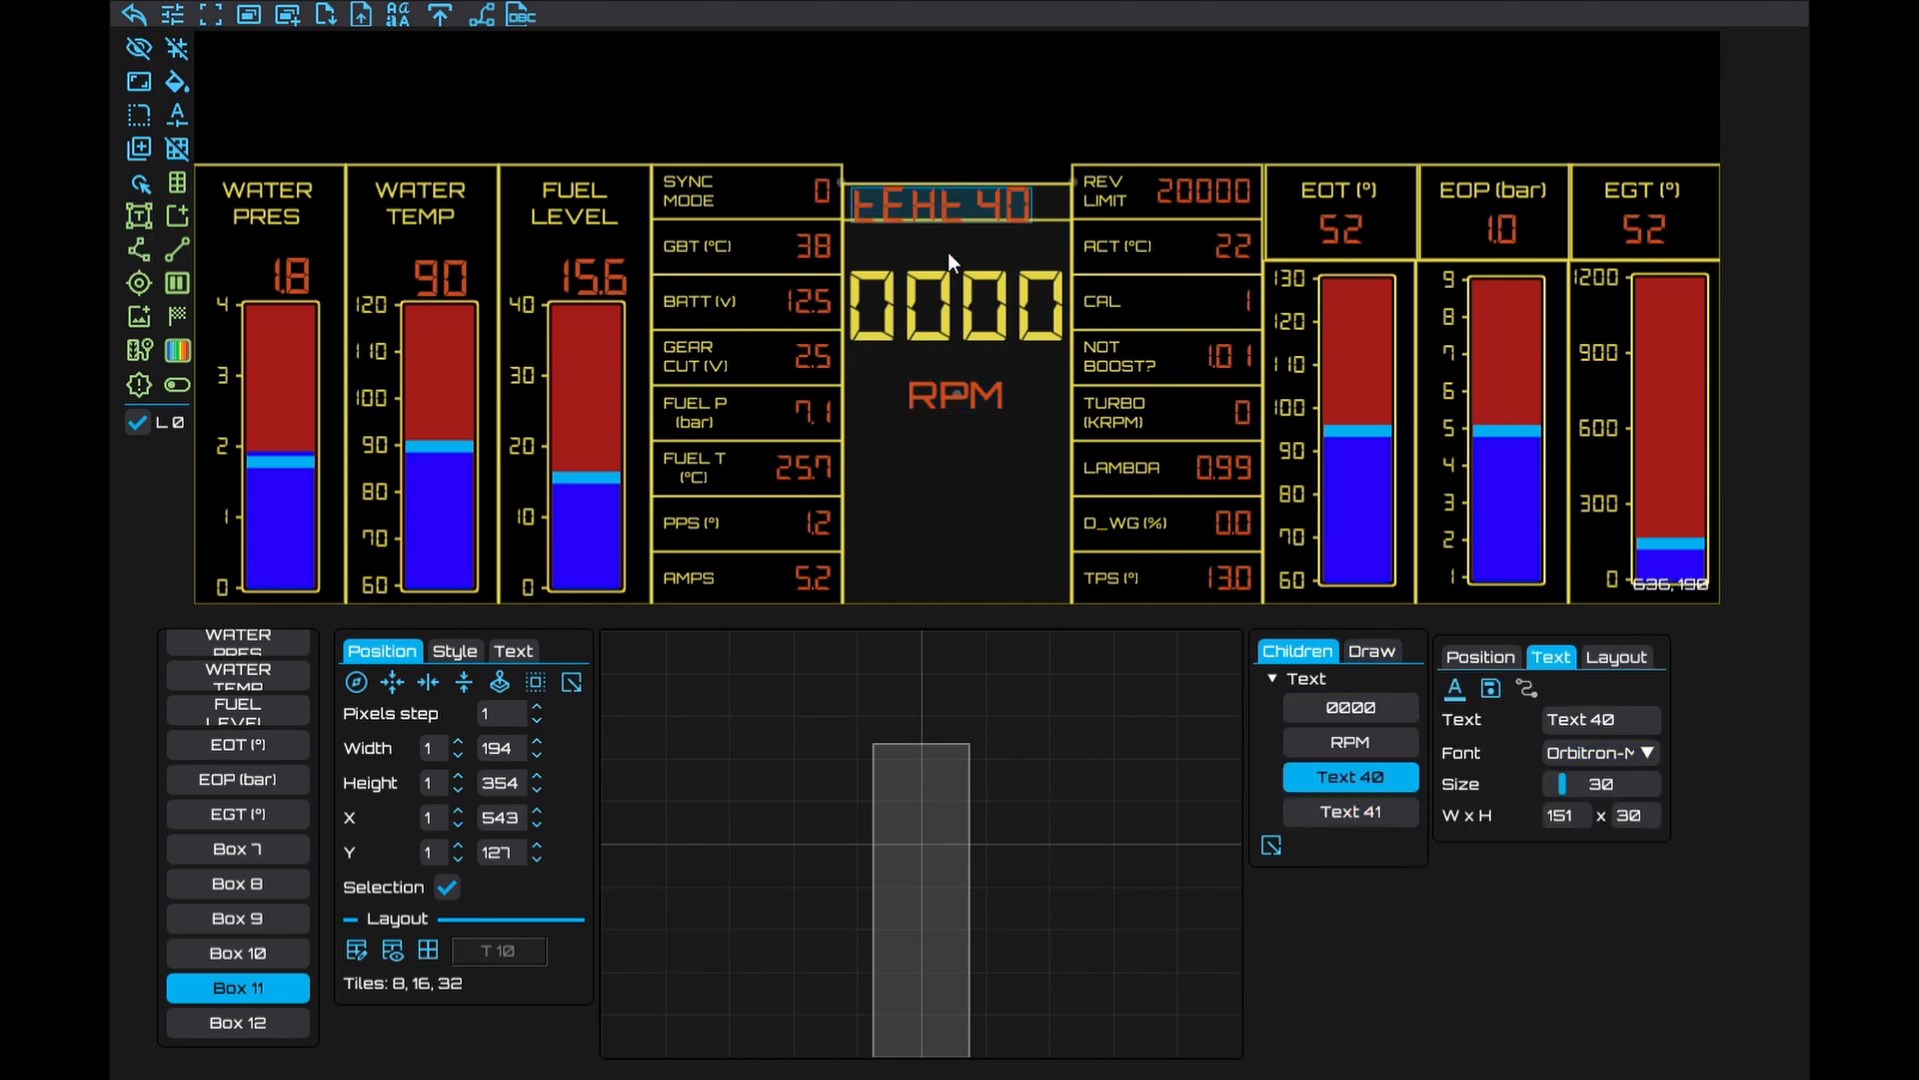
left_click_drag(945, 212, 968, 473)
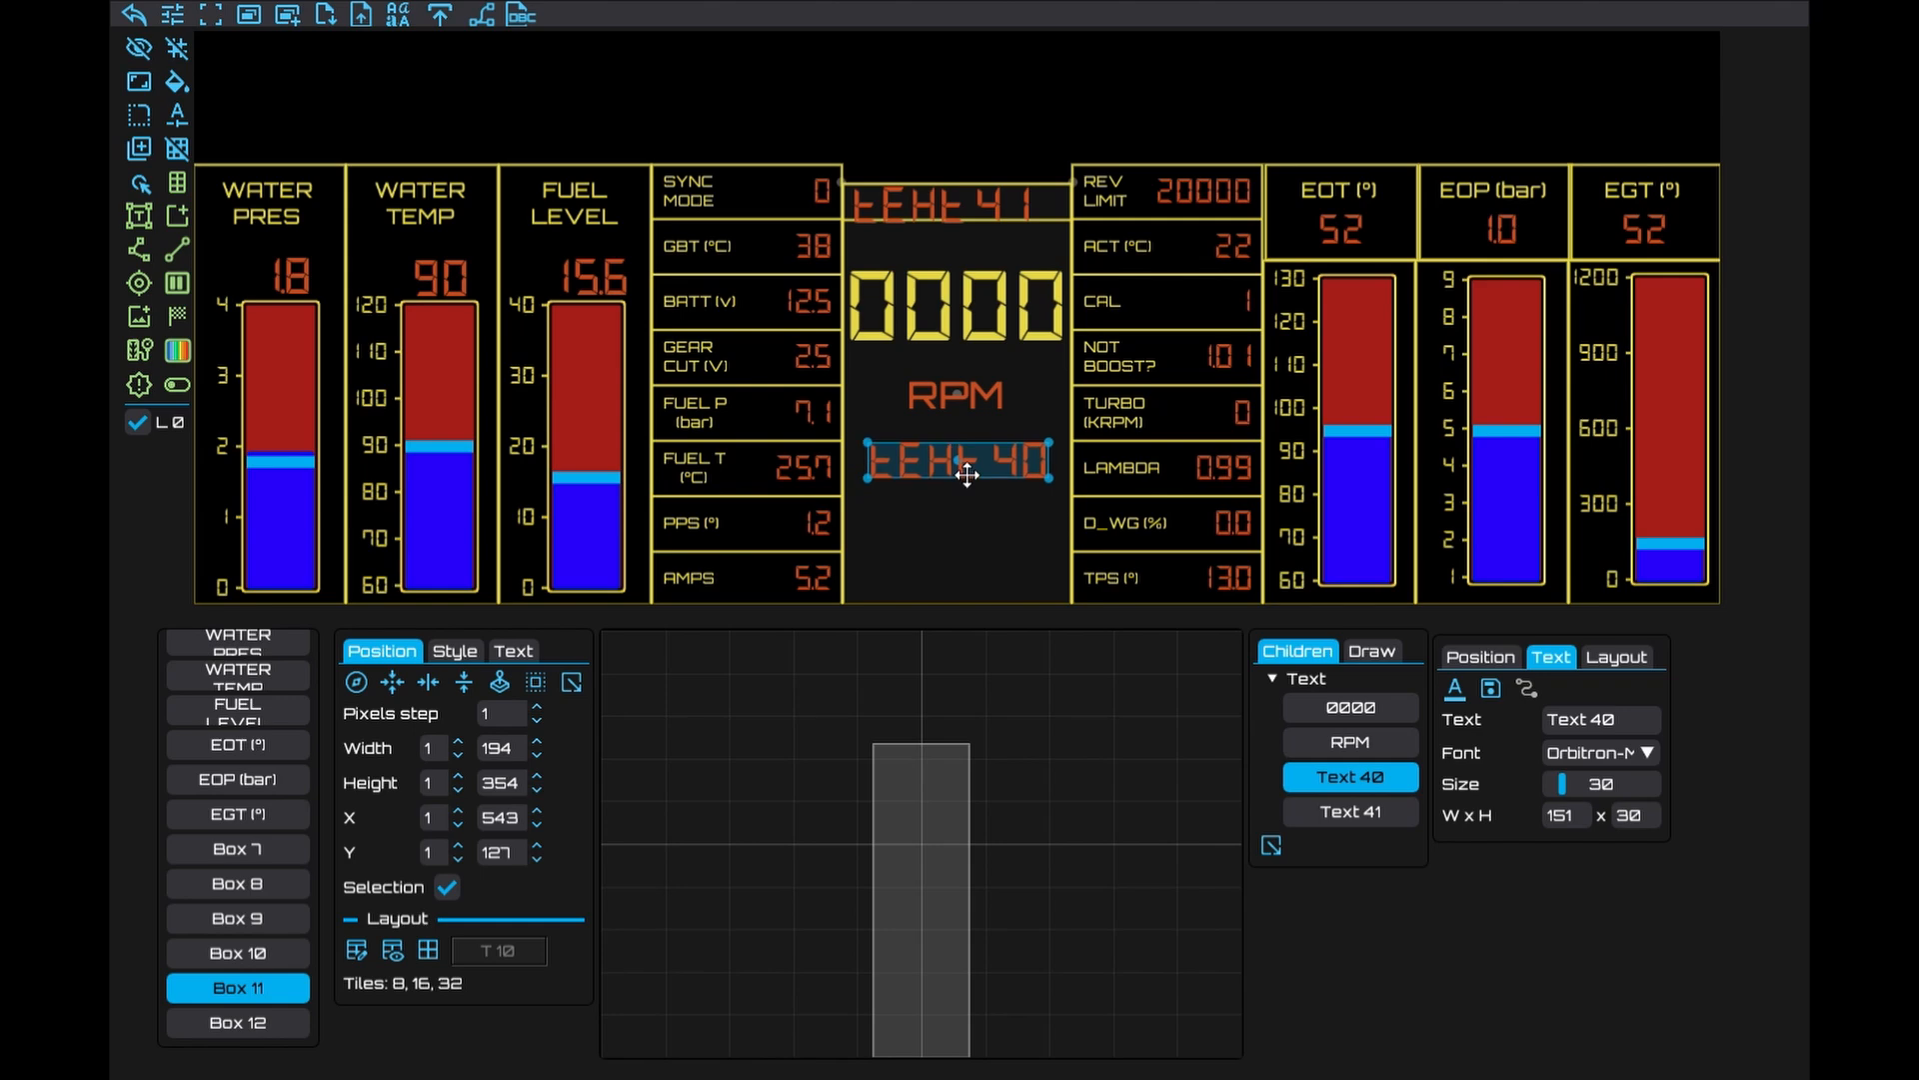
Set the lower text to GEAR in Orbitron-Medium at size 16 and place it at the centre box's left edge
left_click_drag(1624, 719, 1487, 717)
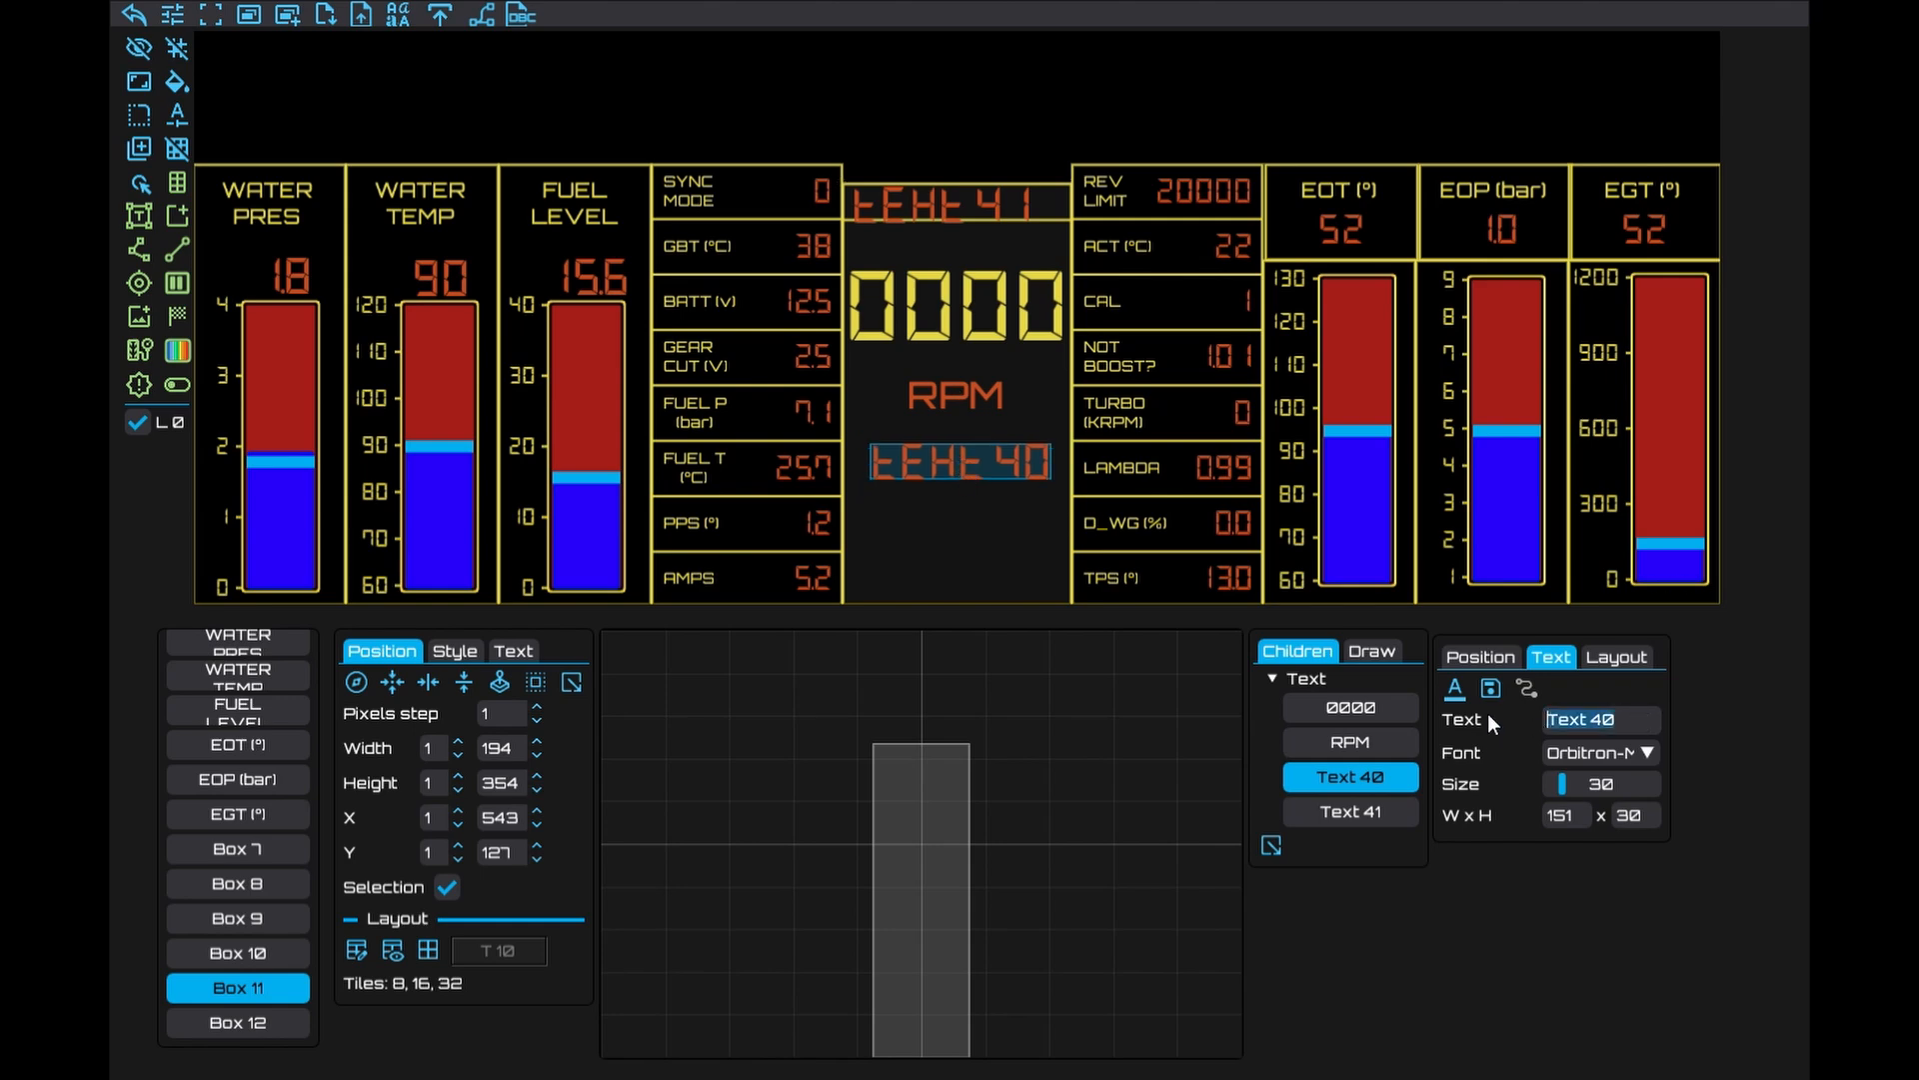
type("gear")
left_click(1589, 755)
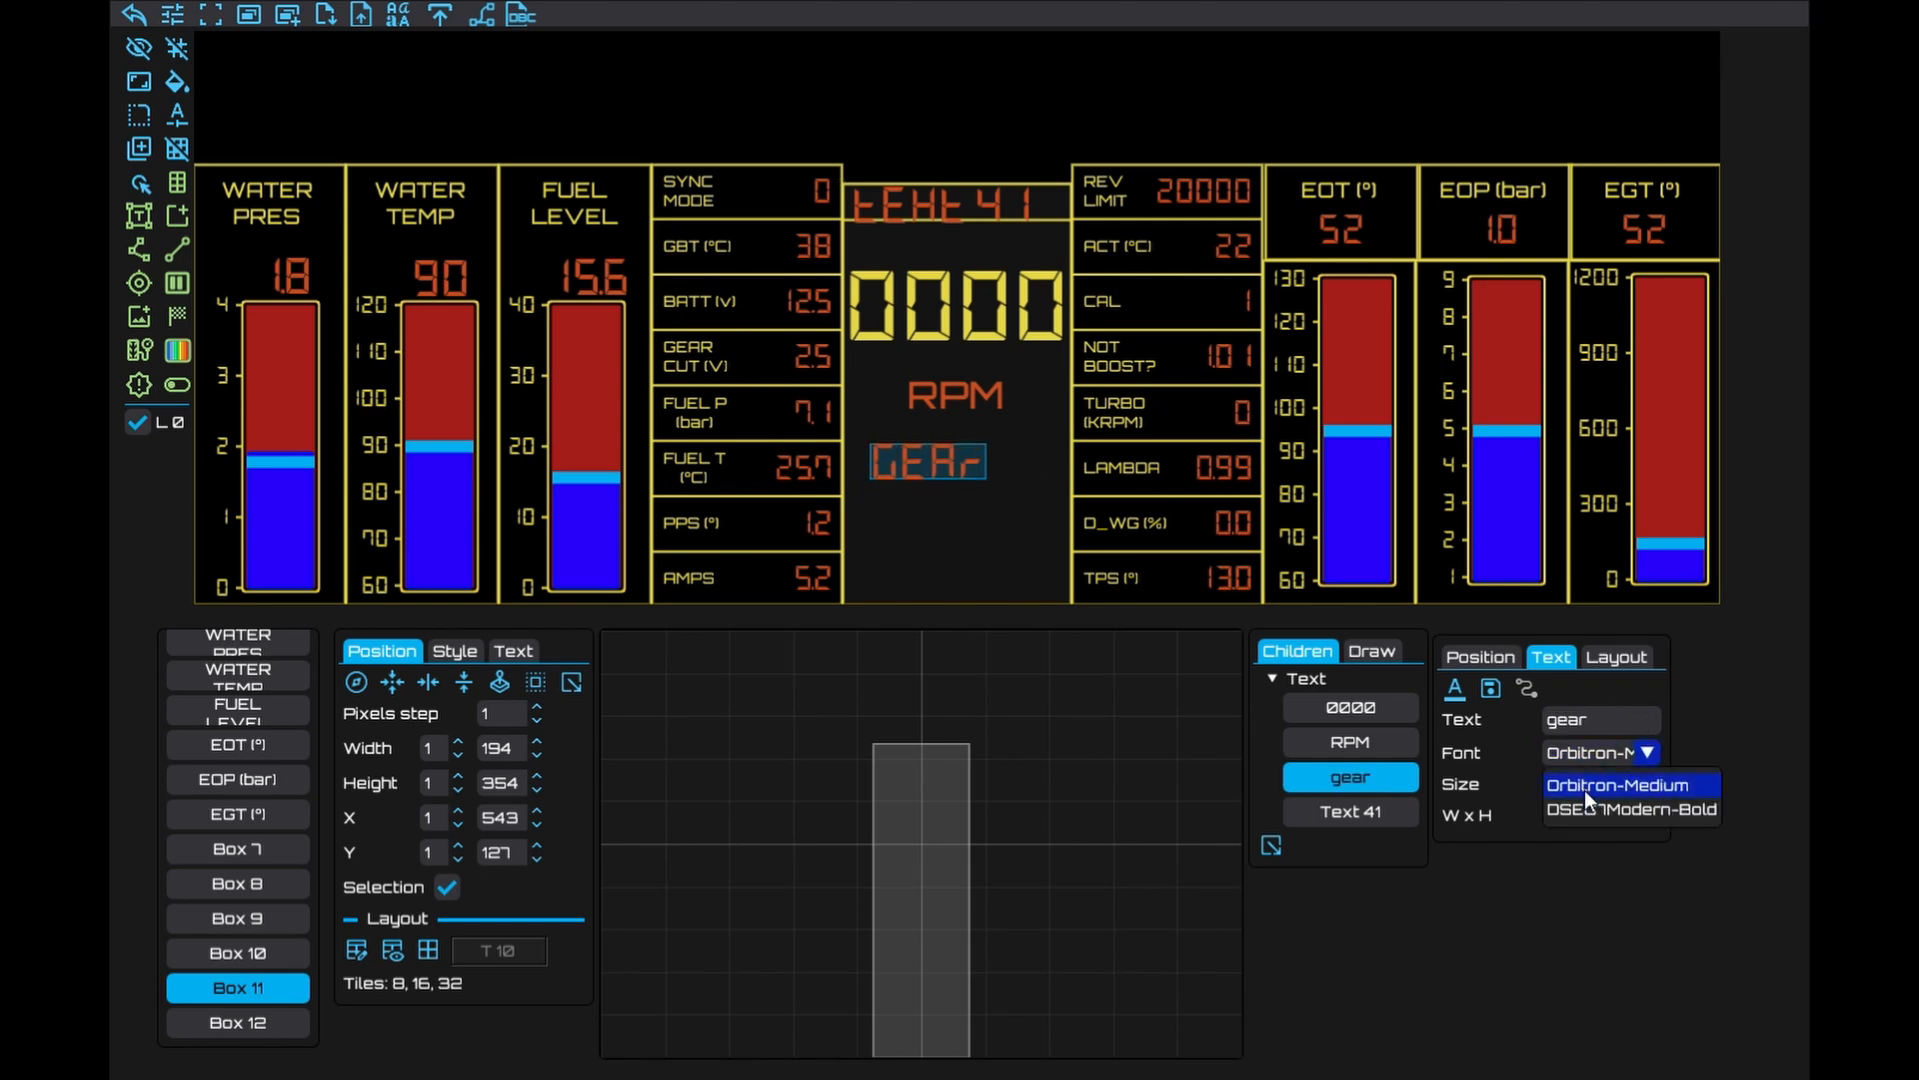
left_click(1585, 789)
left_click_drag(1619, 719, 1503, 722)
type("GEAR")
left_click_drag(1563, 788, 1554, 788)
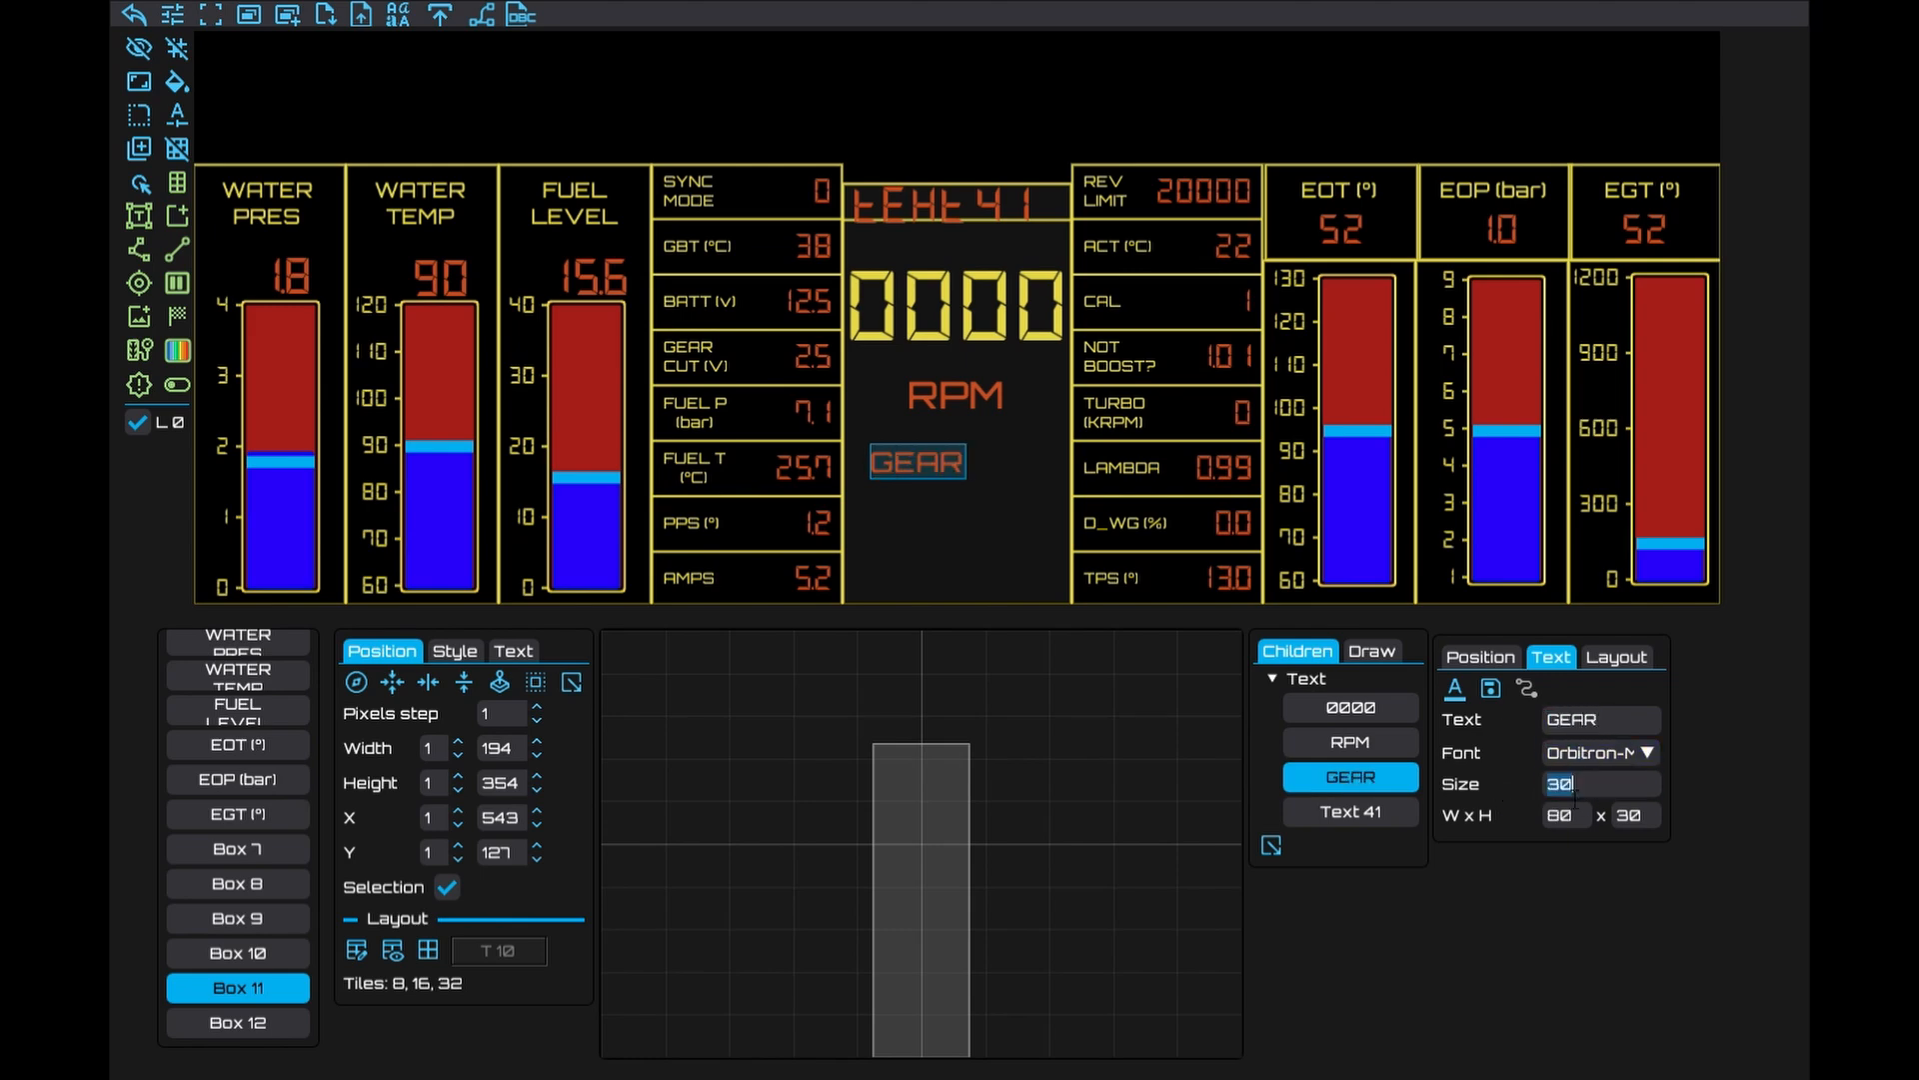
left_click_drag(910, 463, 892, 504)
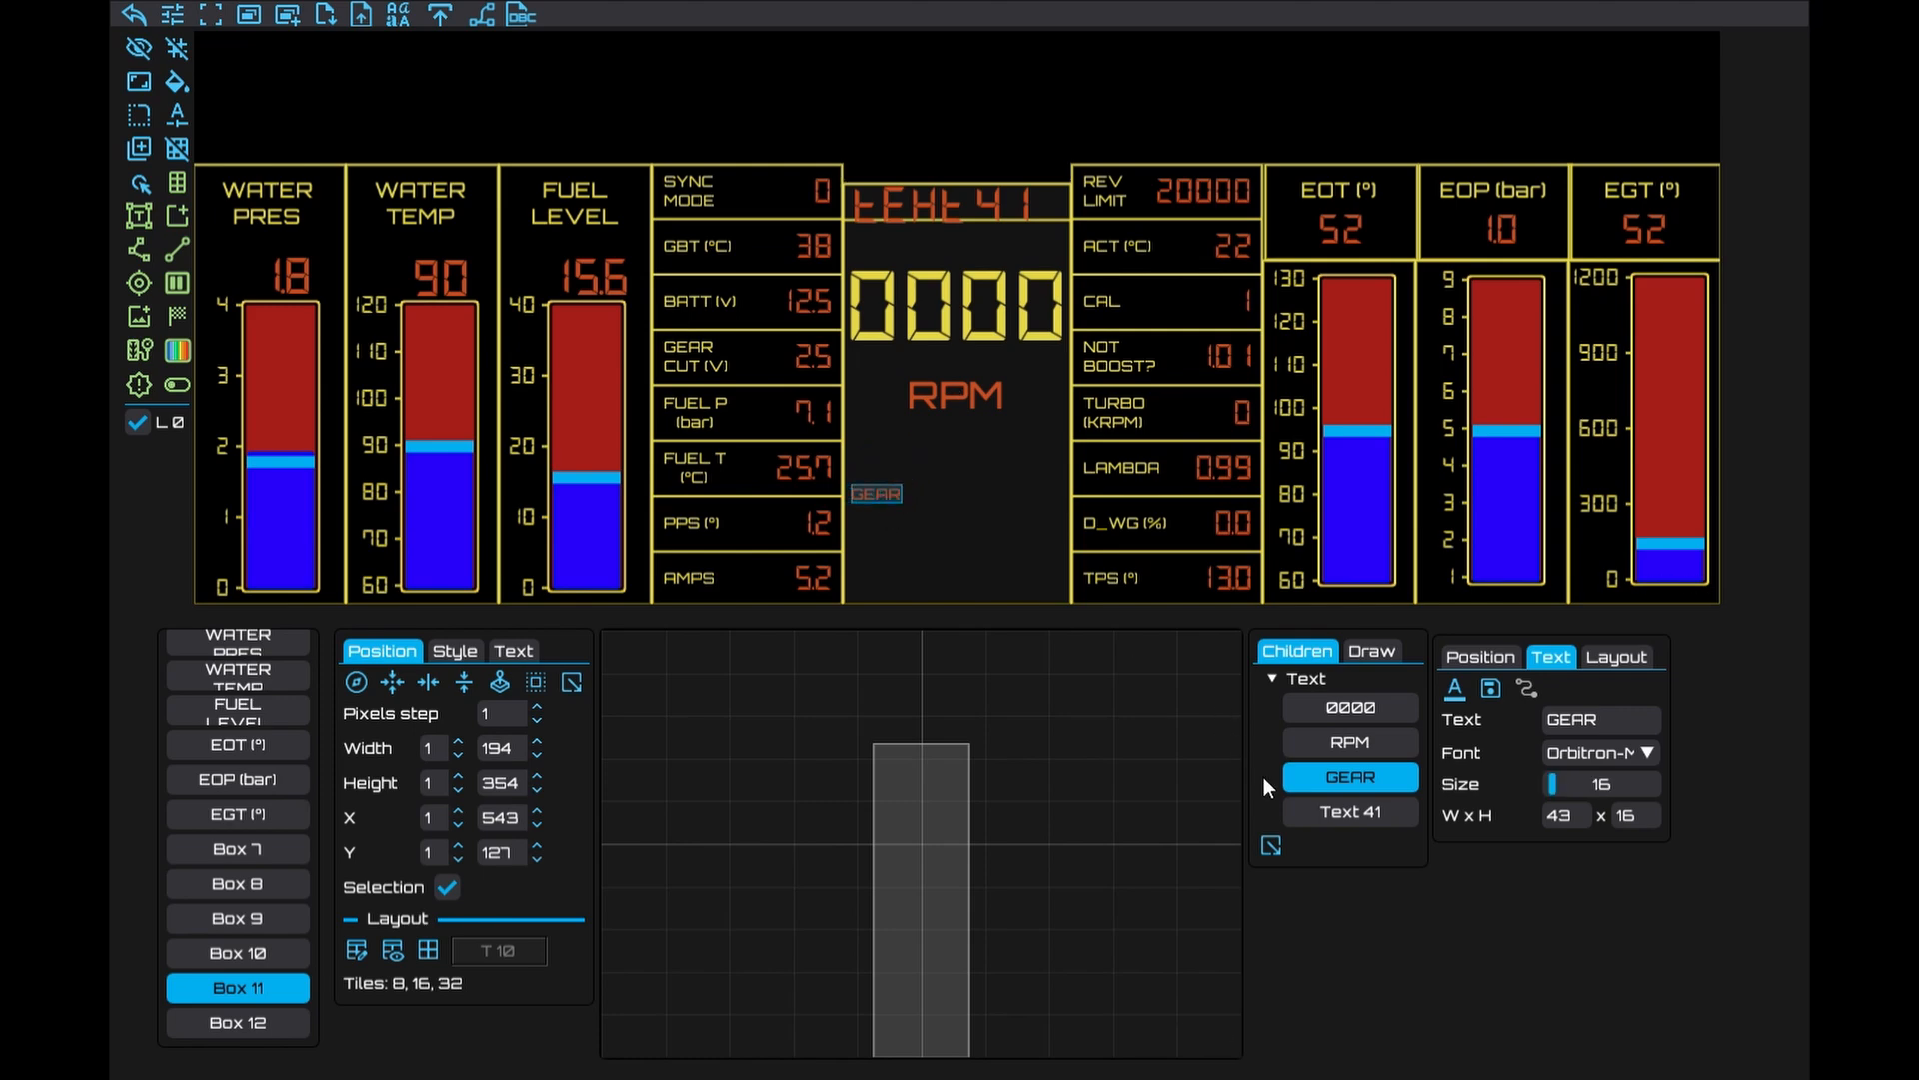
Set the other new text to SELECT in Orbitron-Medium at size 16 and place it at the box's right edge, roughly level with GEAR
left_click(1395, 809)
left_click_drag(1615, 720, 1546, 720)
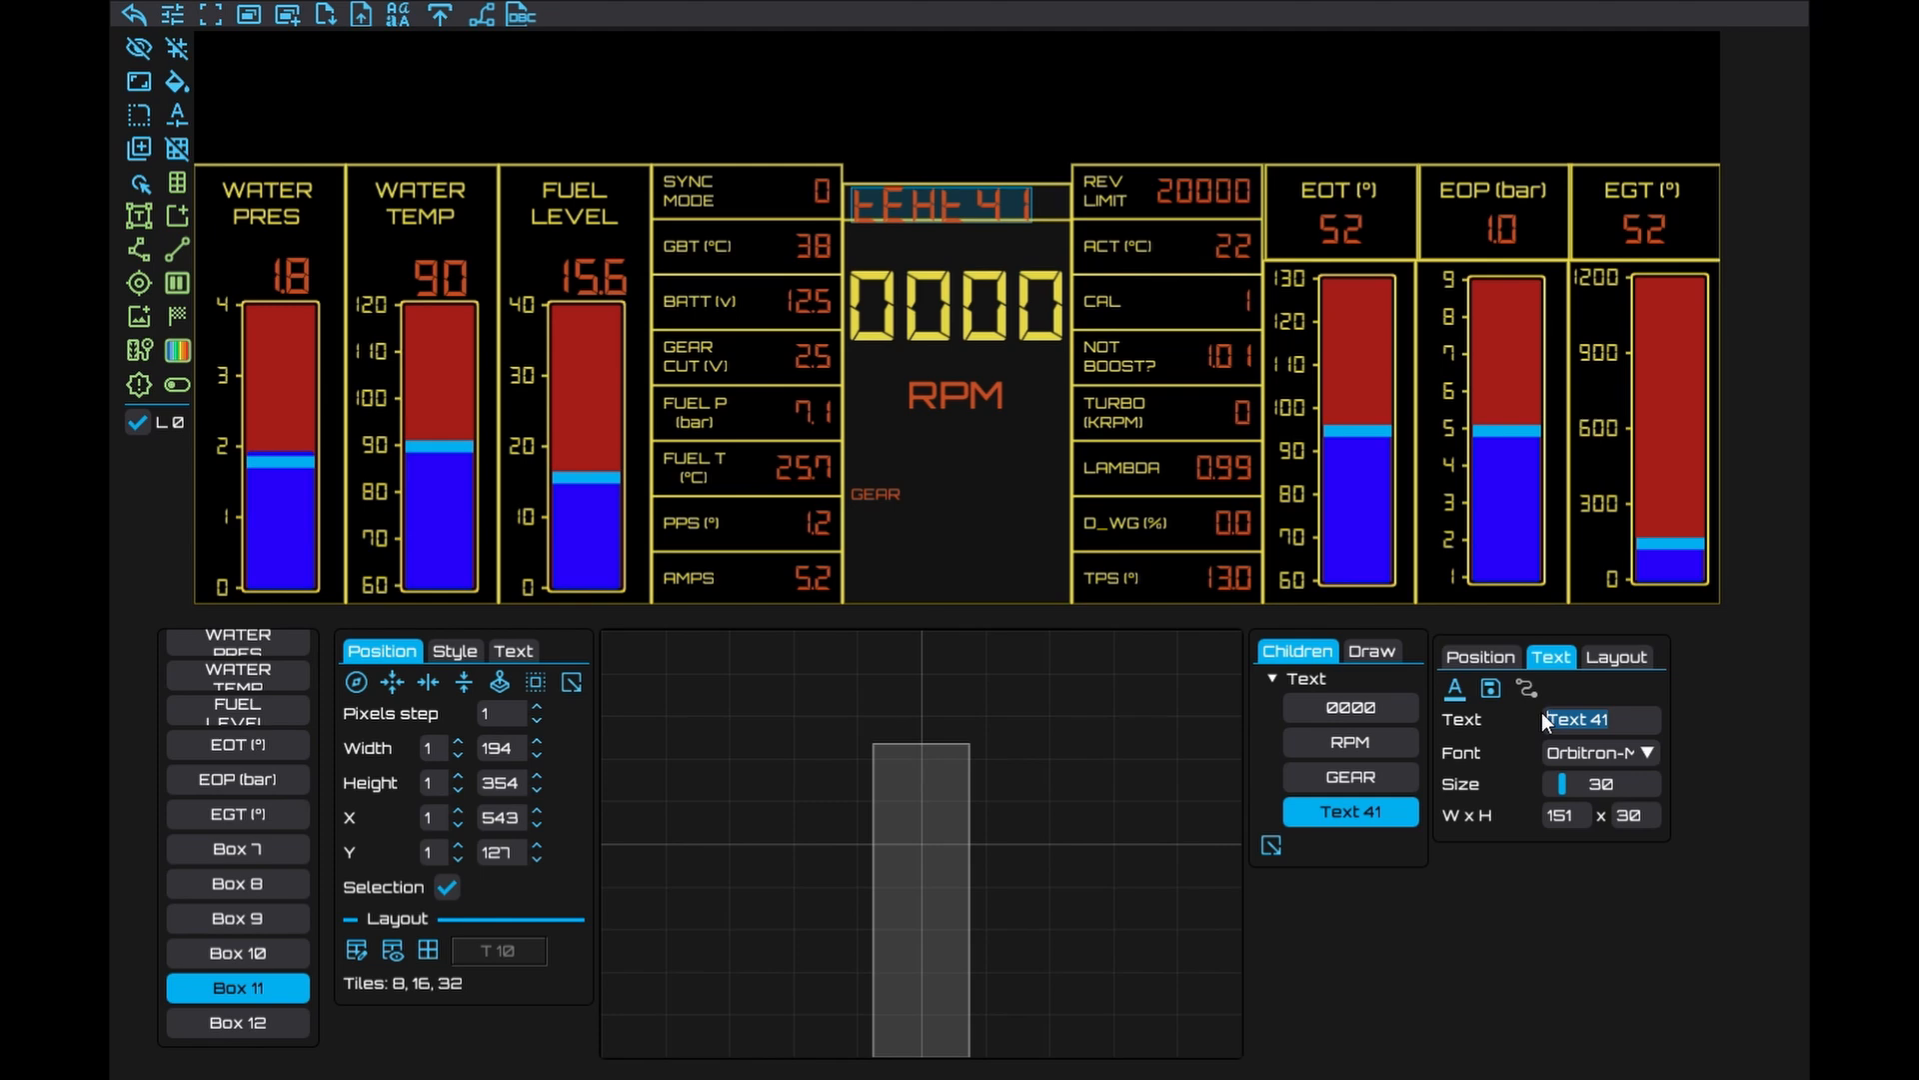
type("SELECT")
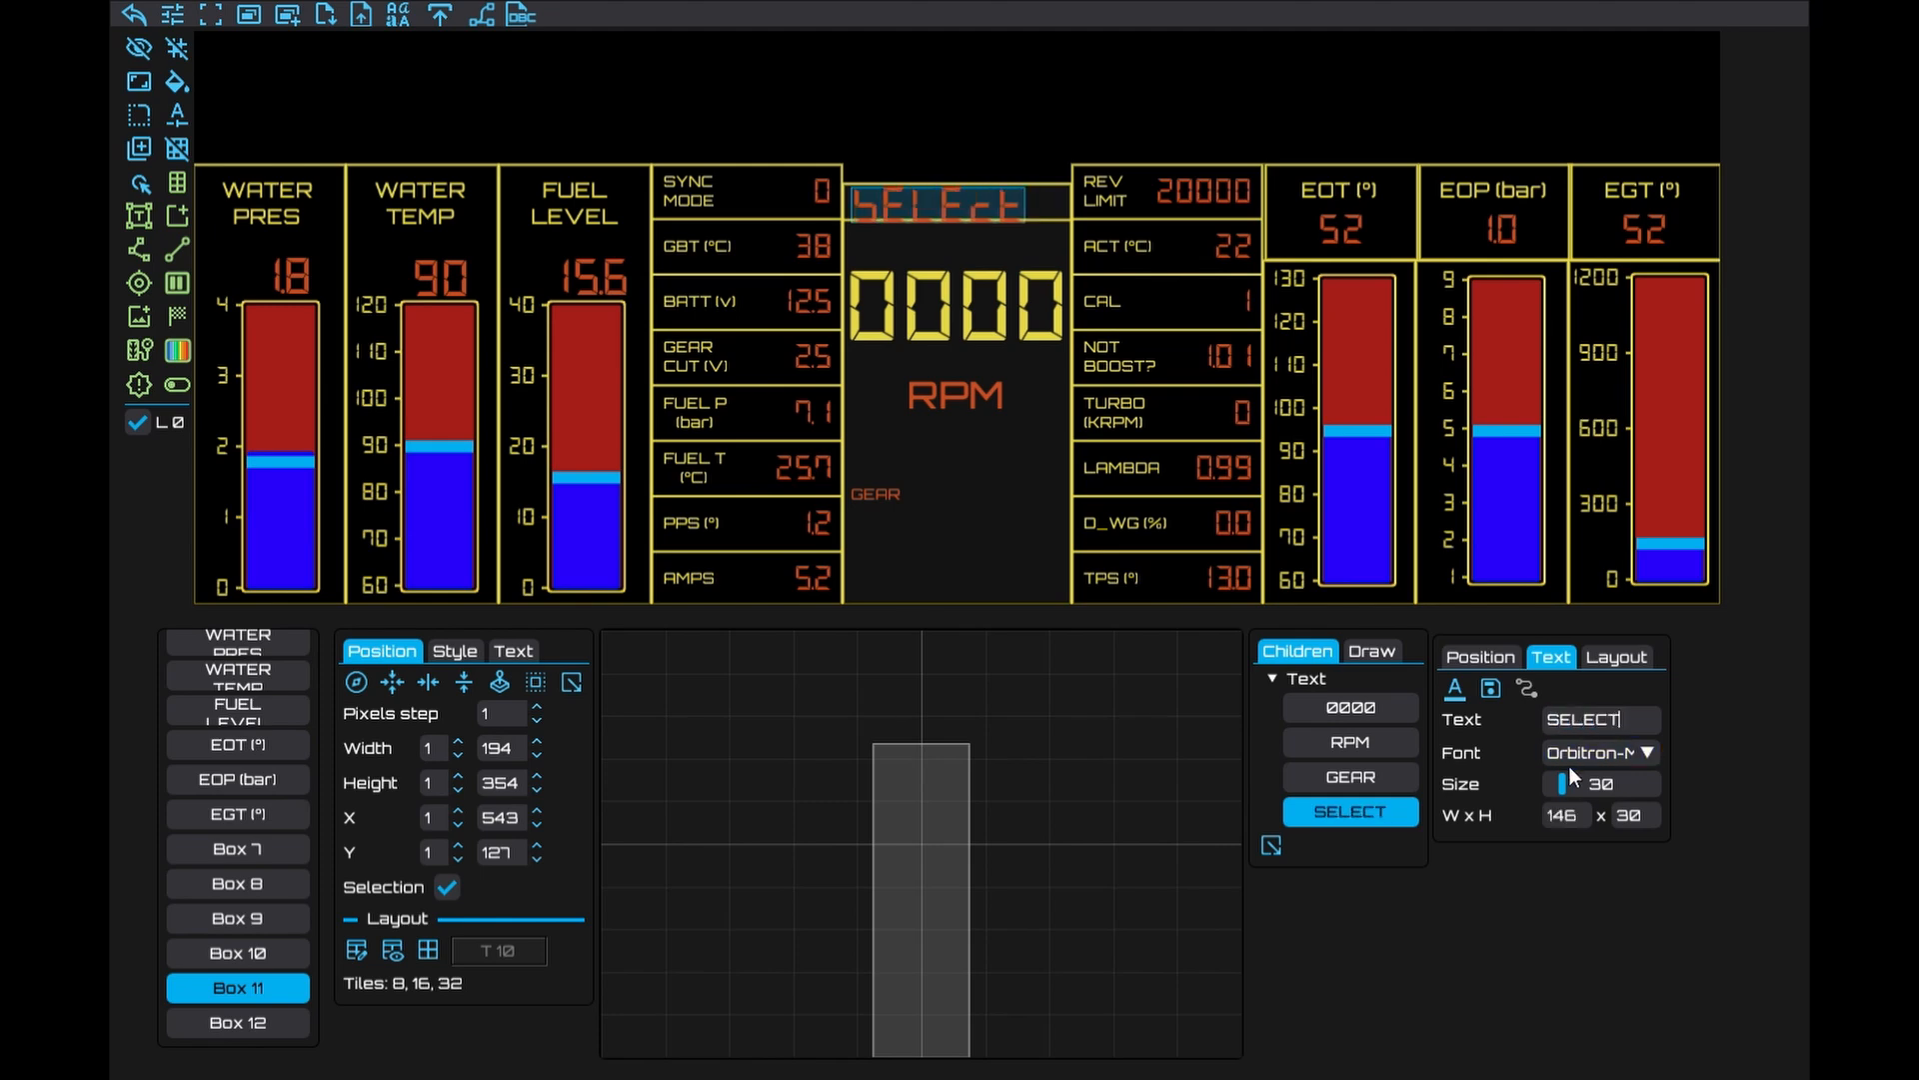
left_click(1578, 762)
left_click(1593, 788)
double_click(1592, 789)
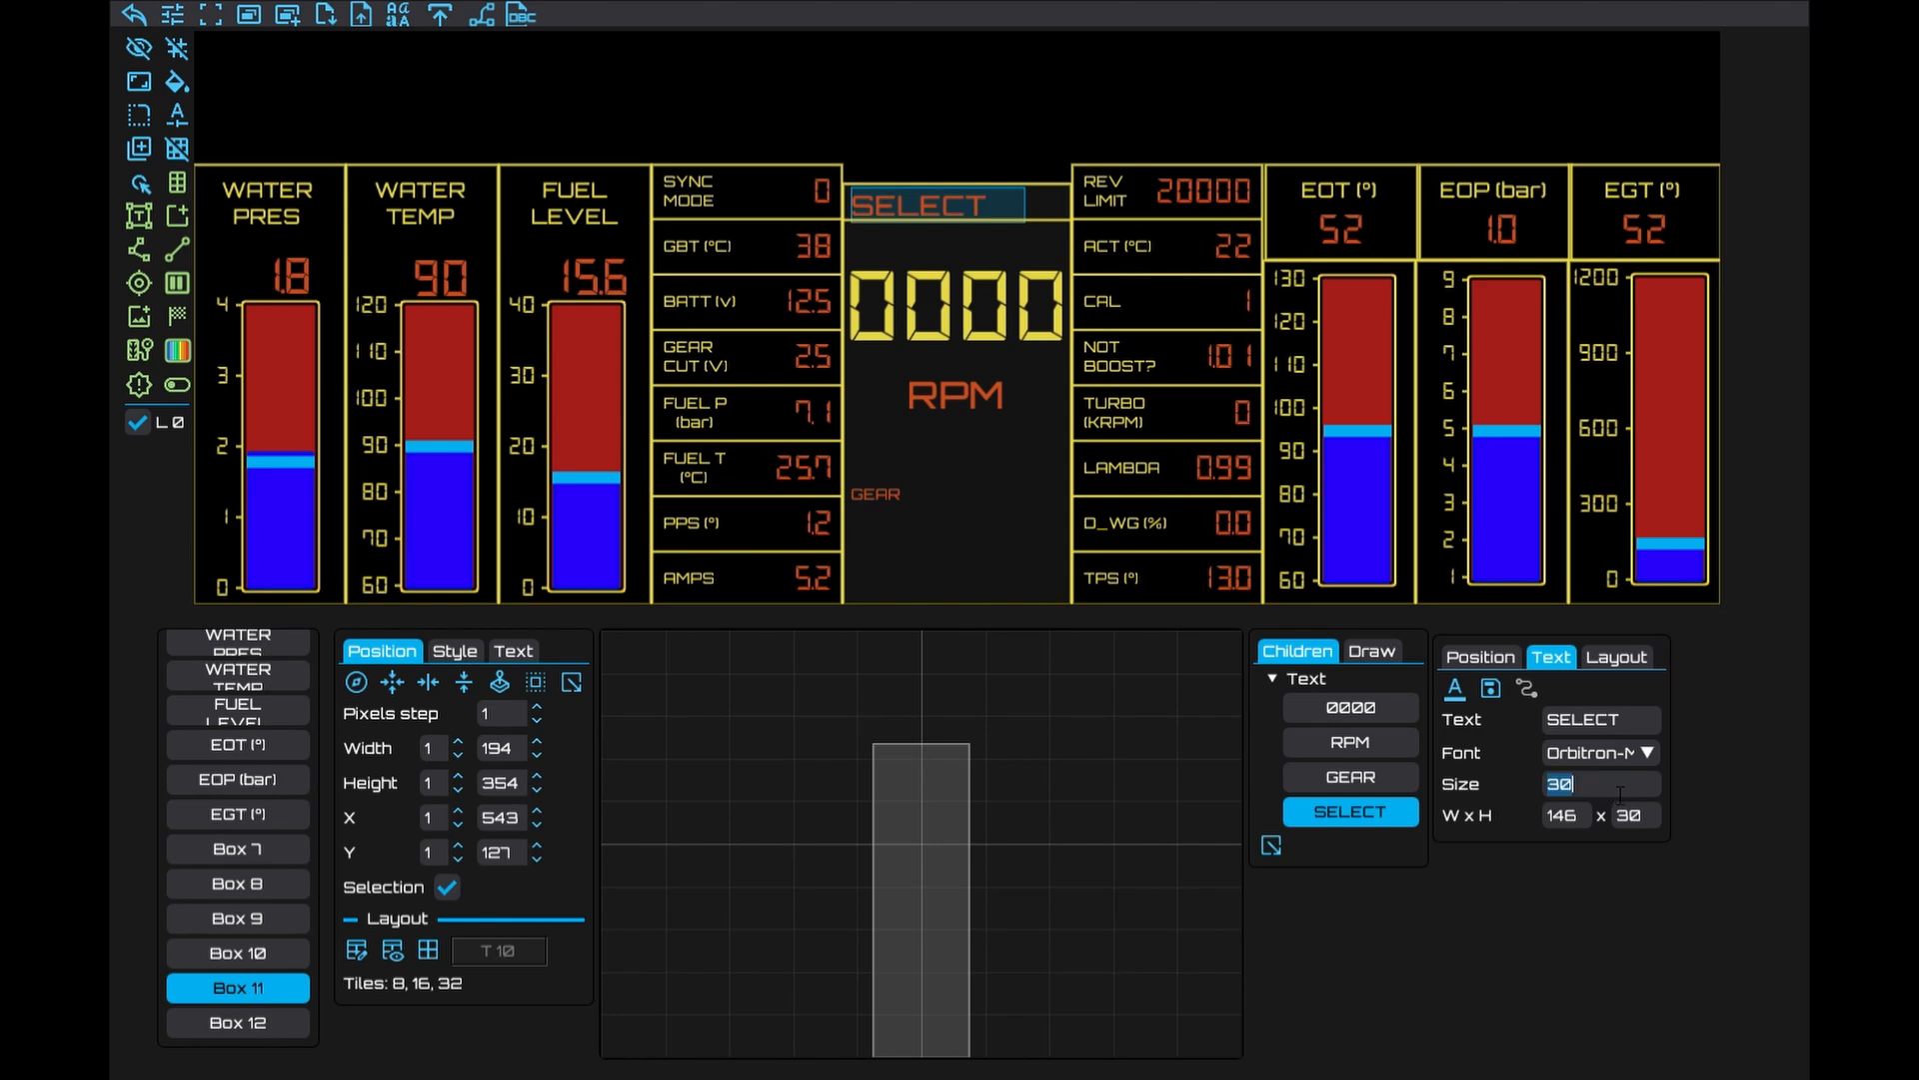
type("16")
left_click_drag(884, 200, 1039, 511)
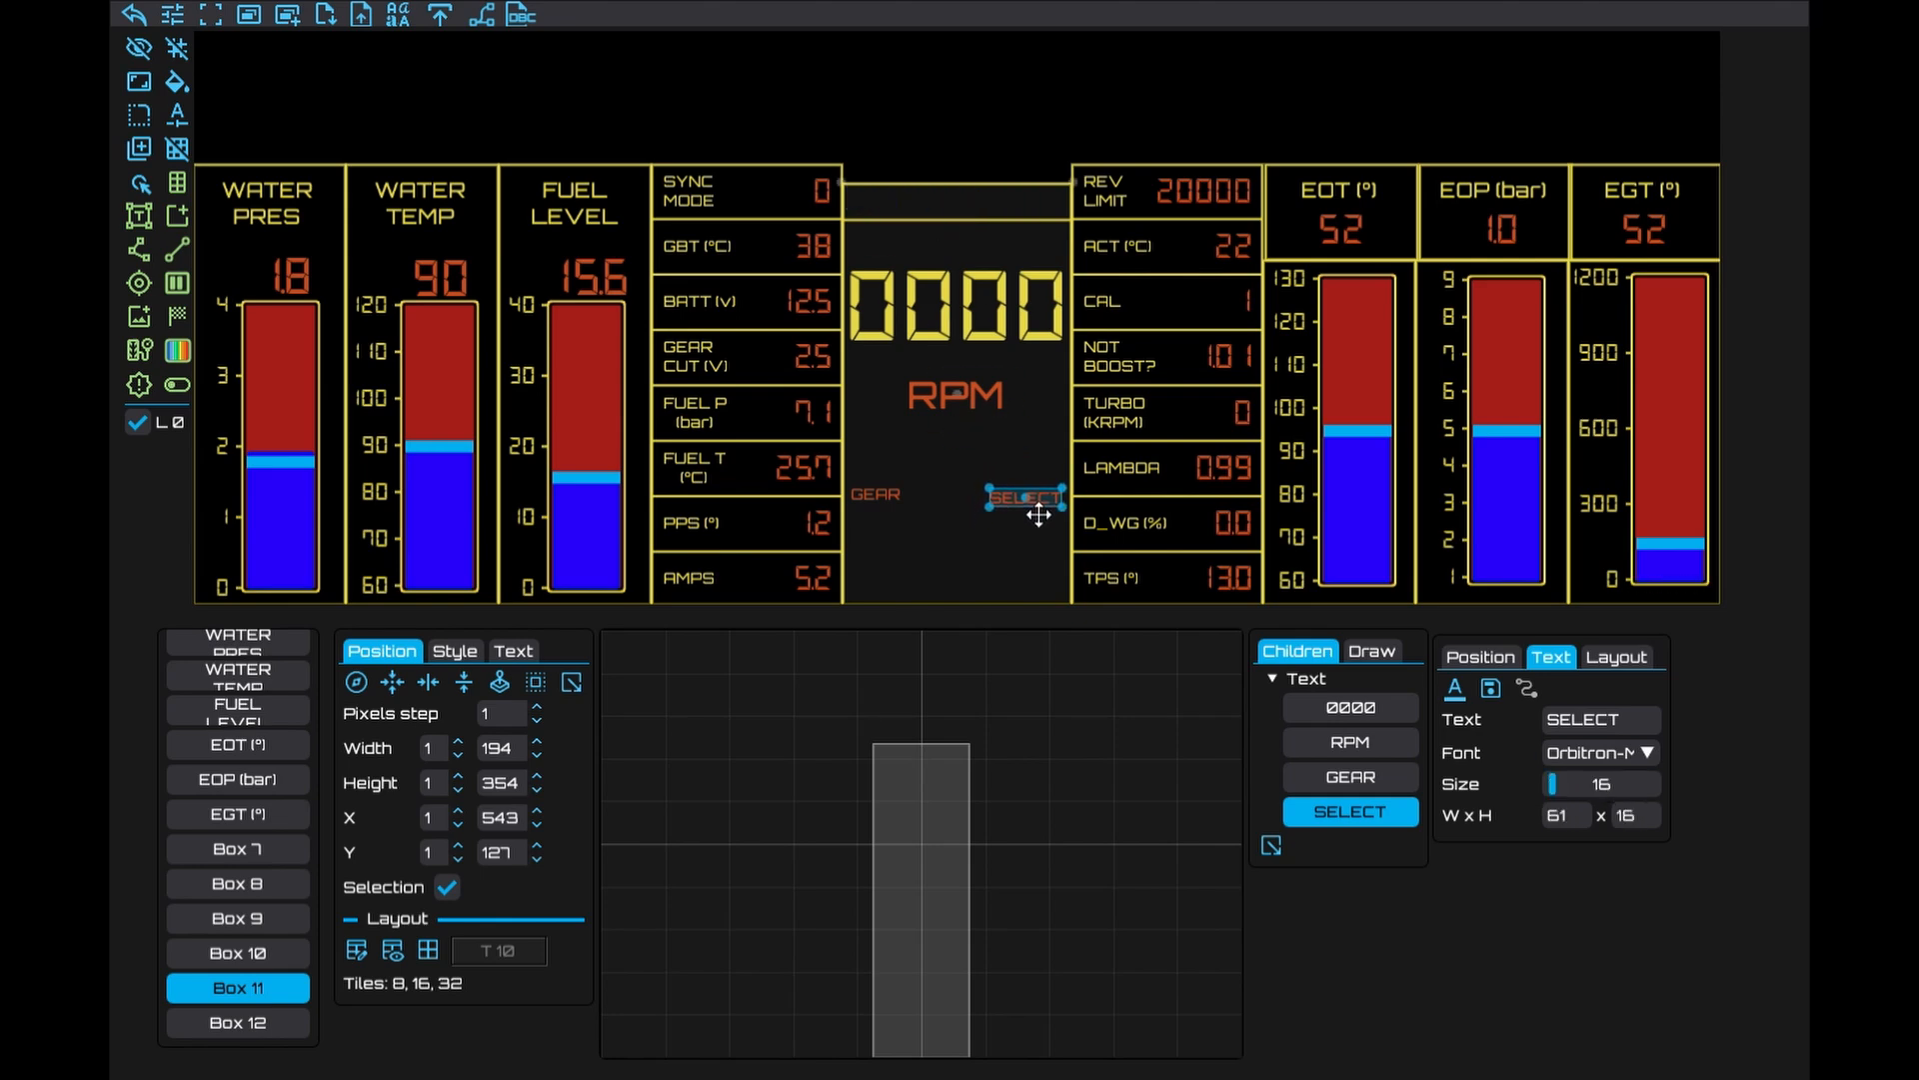
right_click(1413, 895)
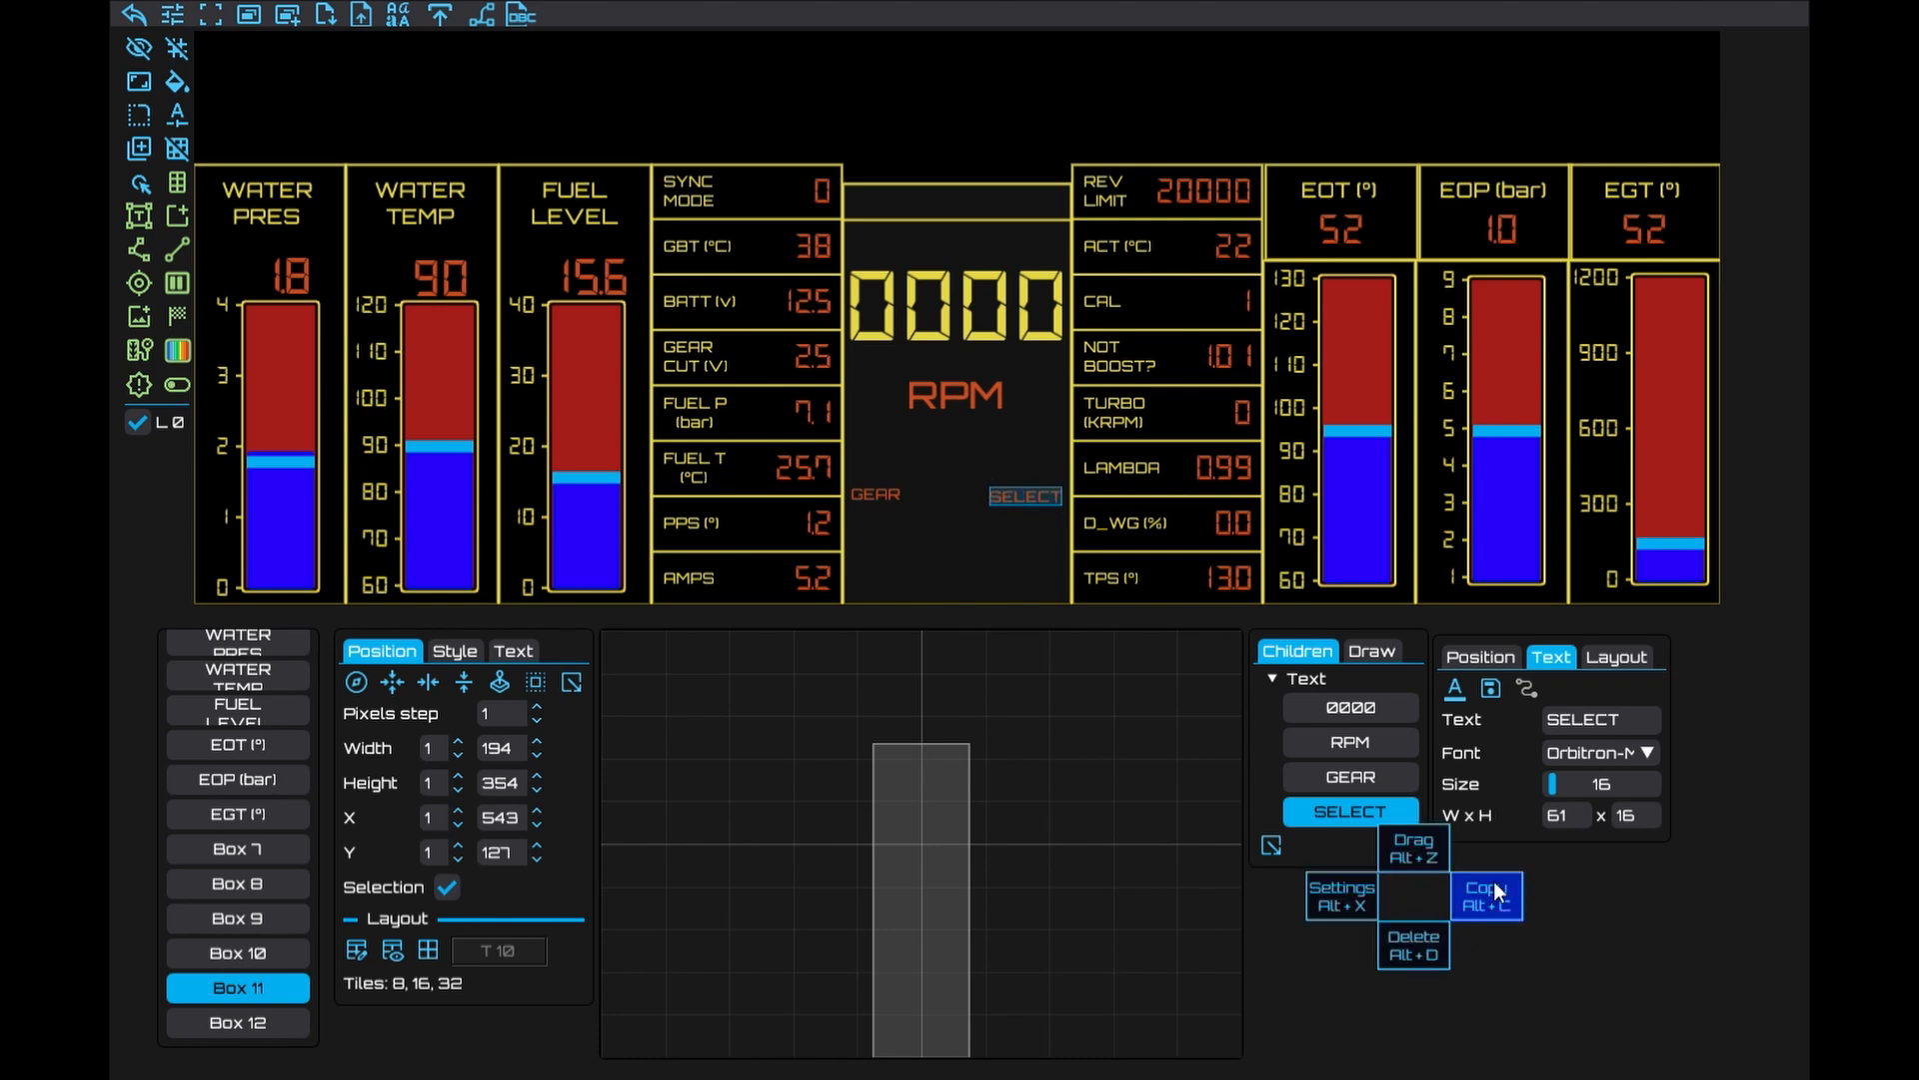
left_click(1343, 935)
right_click(1347, 928)
left_click(1293, 931)
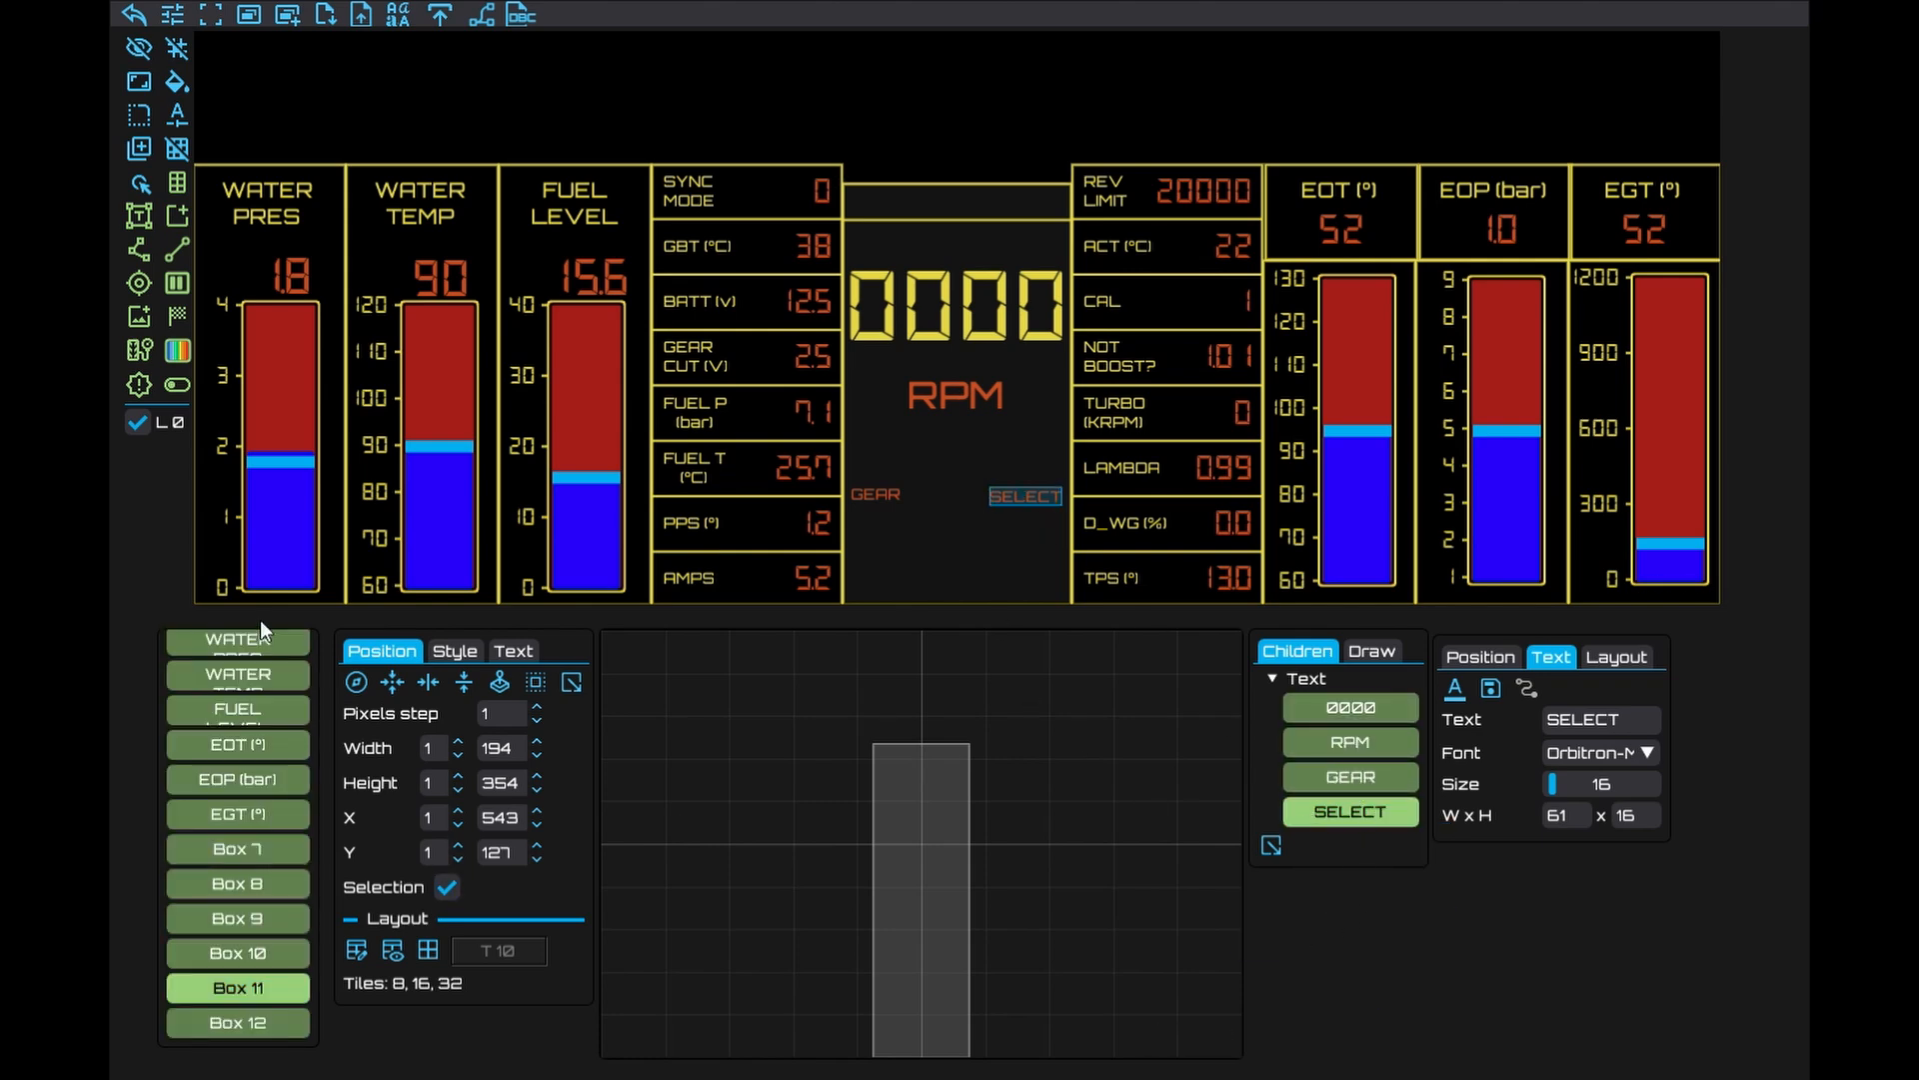
Colour the GEAR and SELECT labels yellow together and nudge GEAR level with SELECT
left_click(1378, 782)
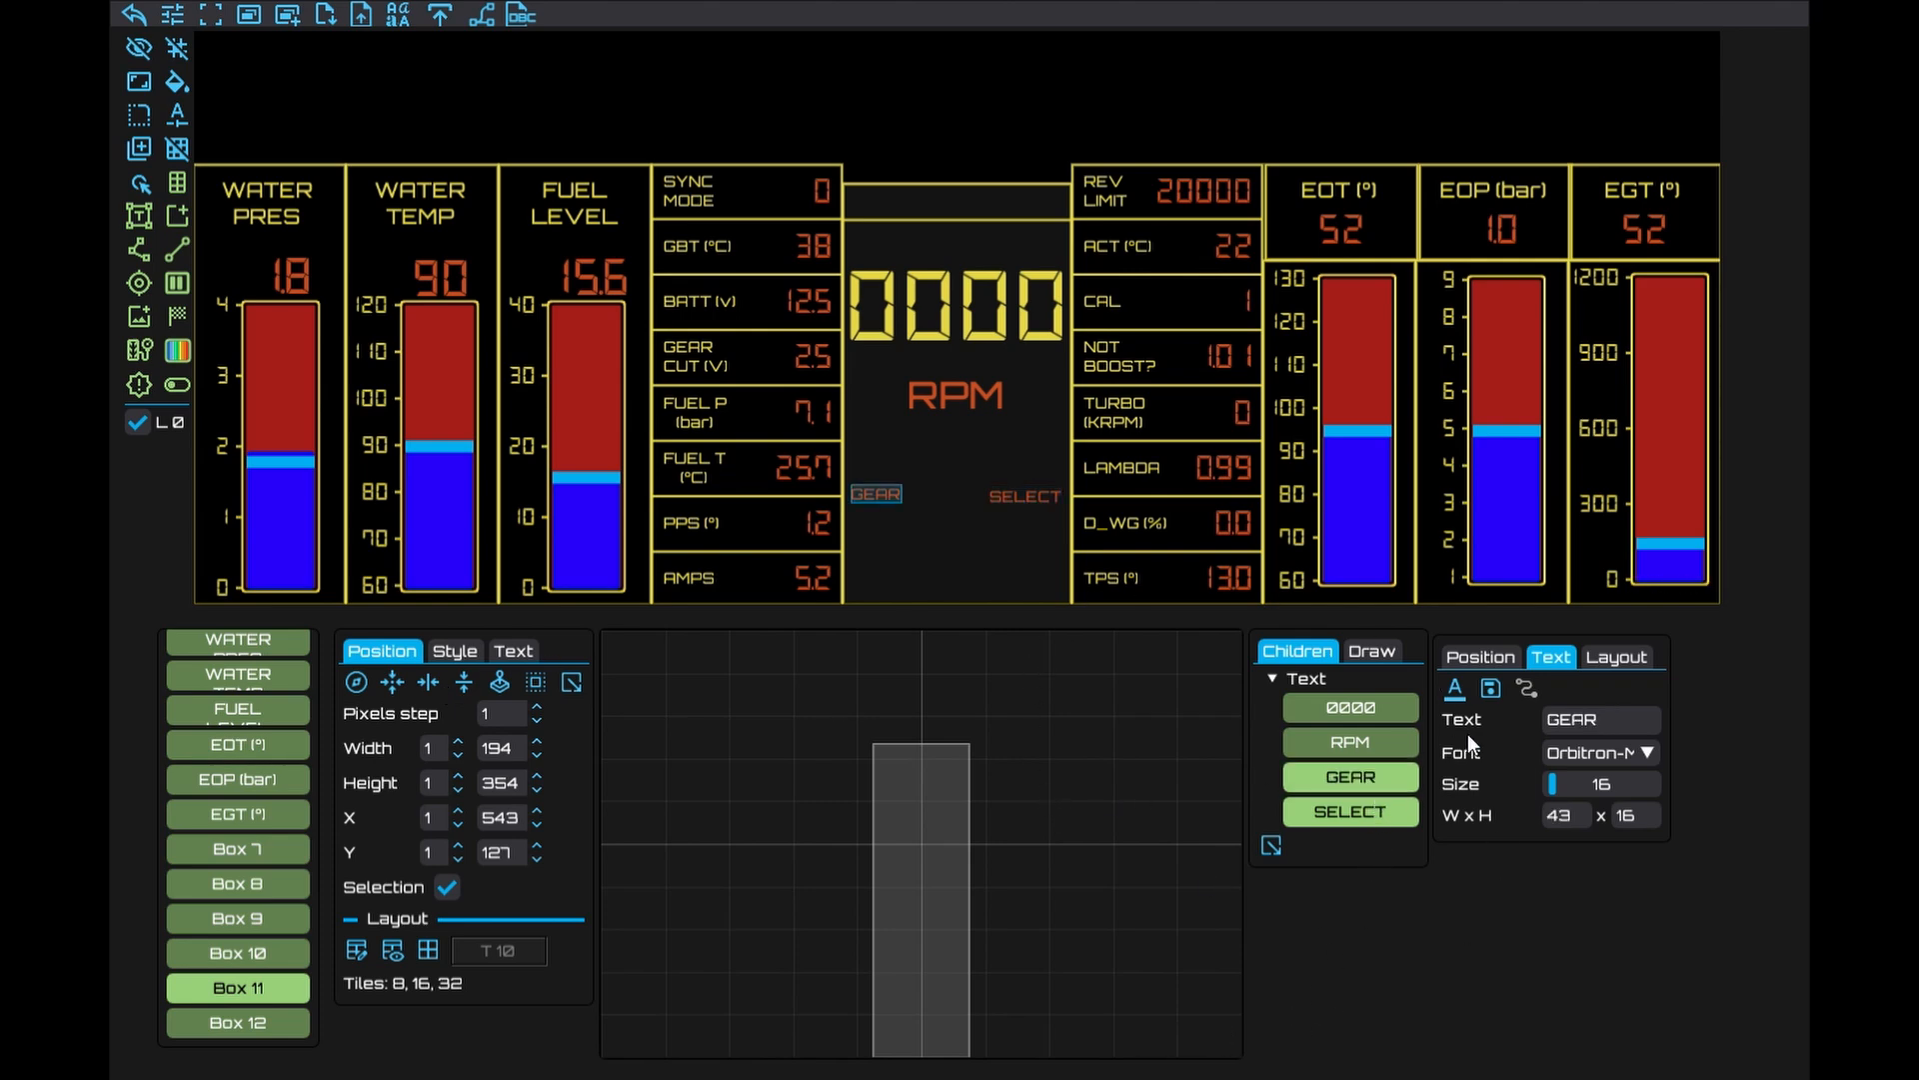
left_click(1455, 688)
left_click_drag(1545, 884, 1504, 859)
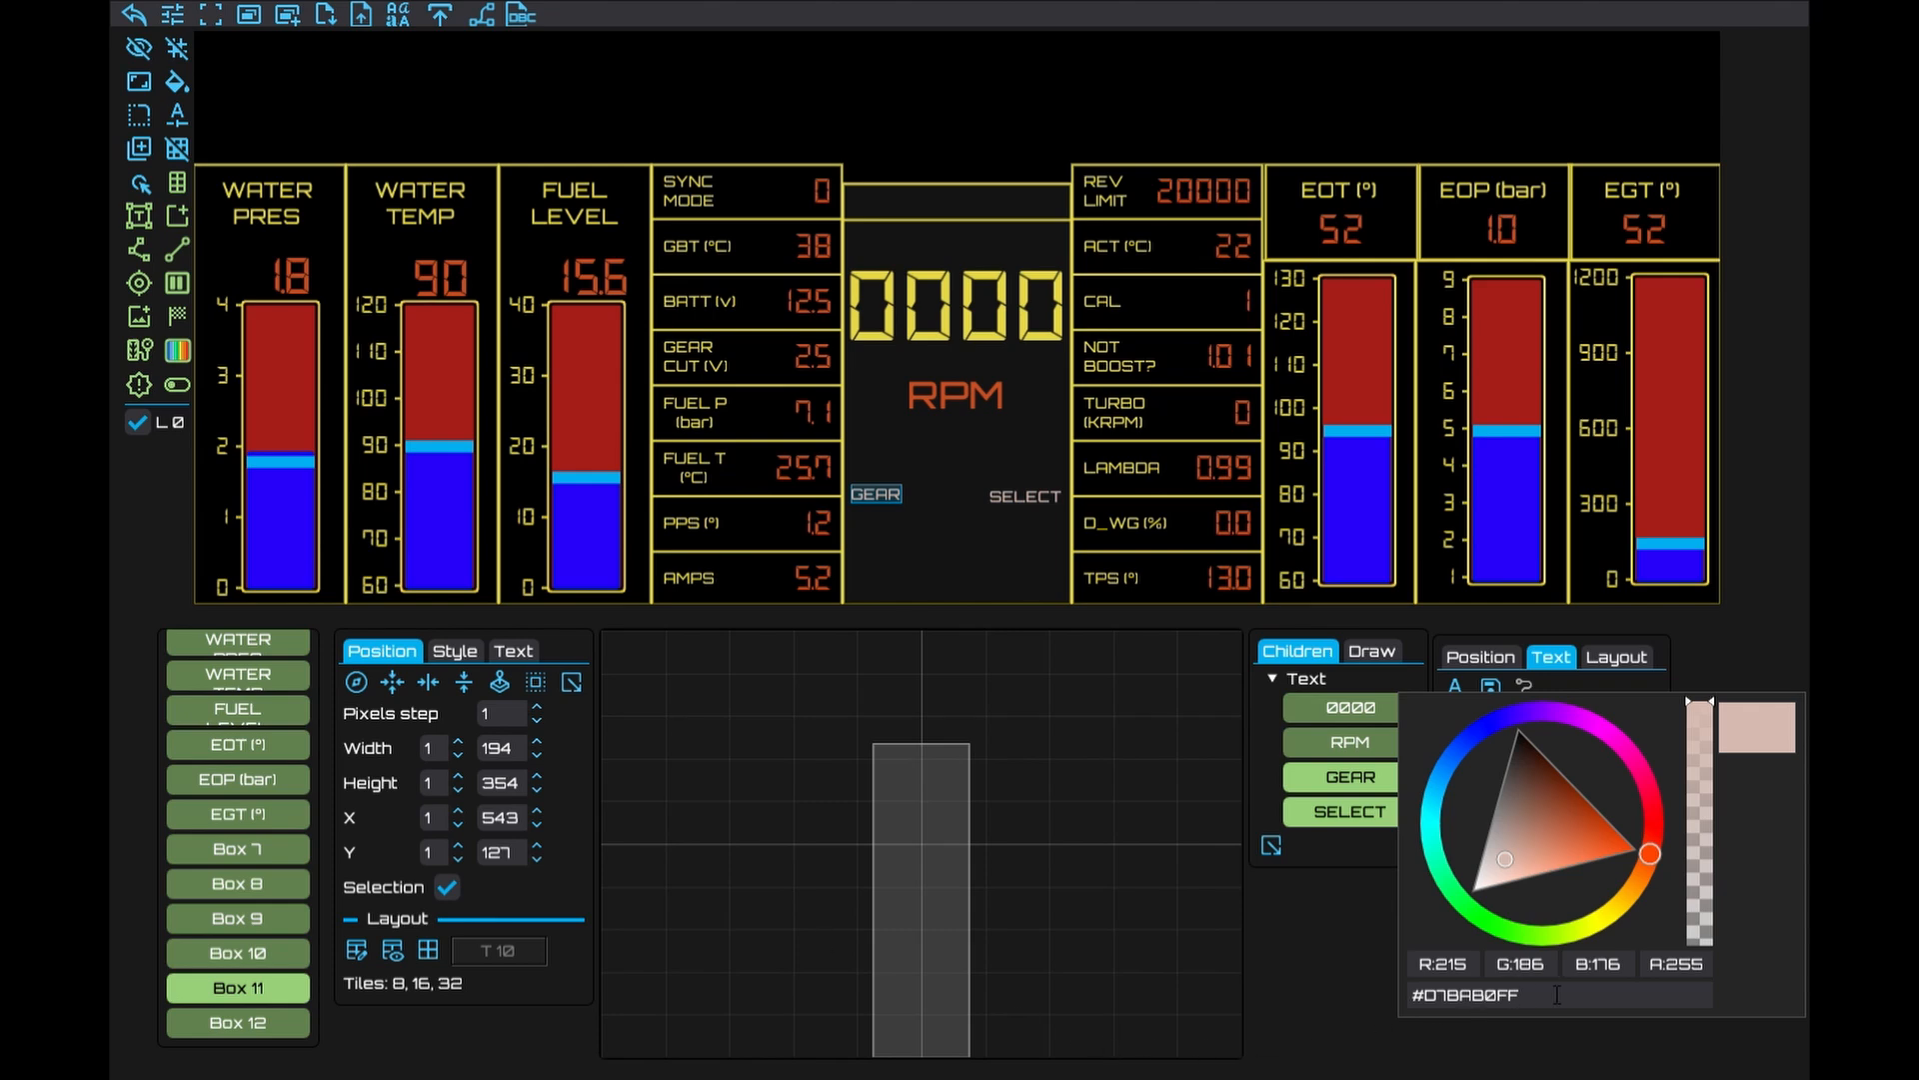
double_click(1426, 996)
left_click(1346, 944)
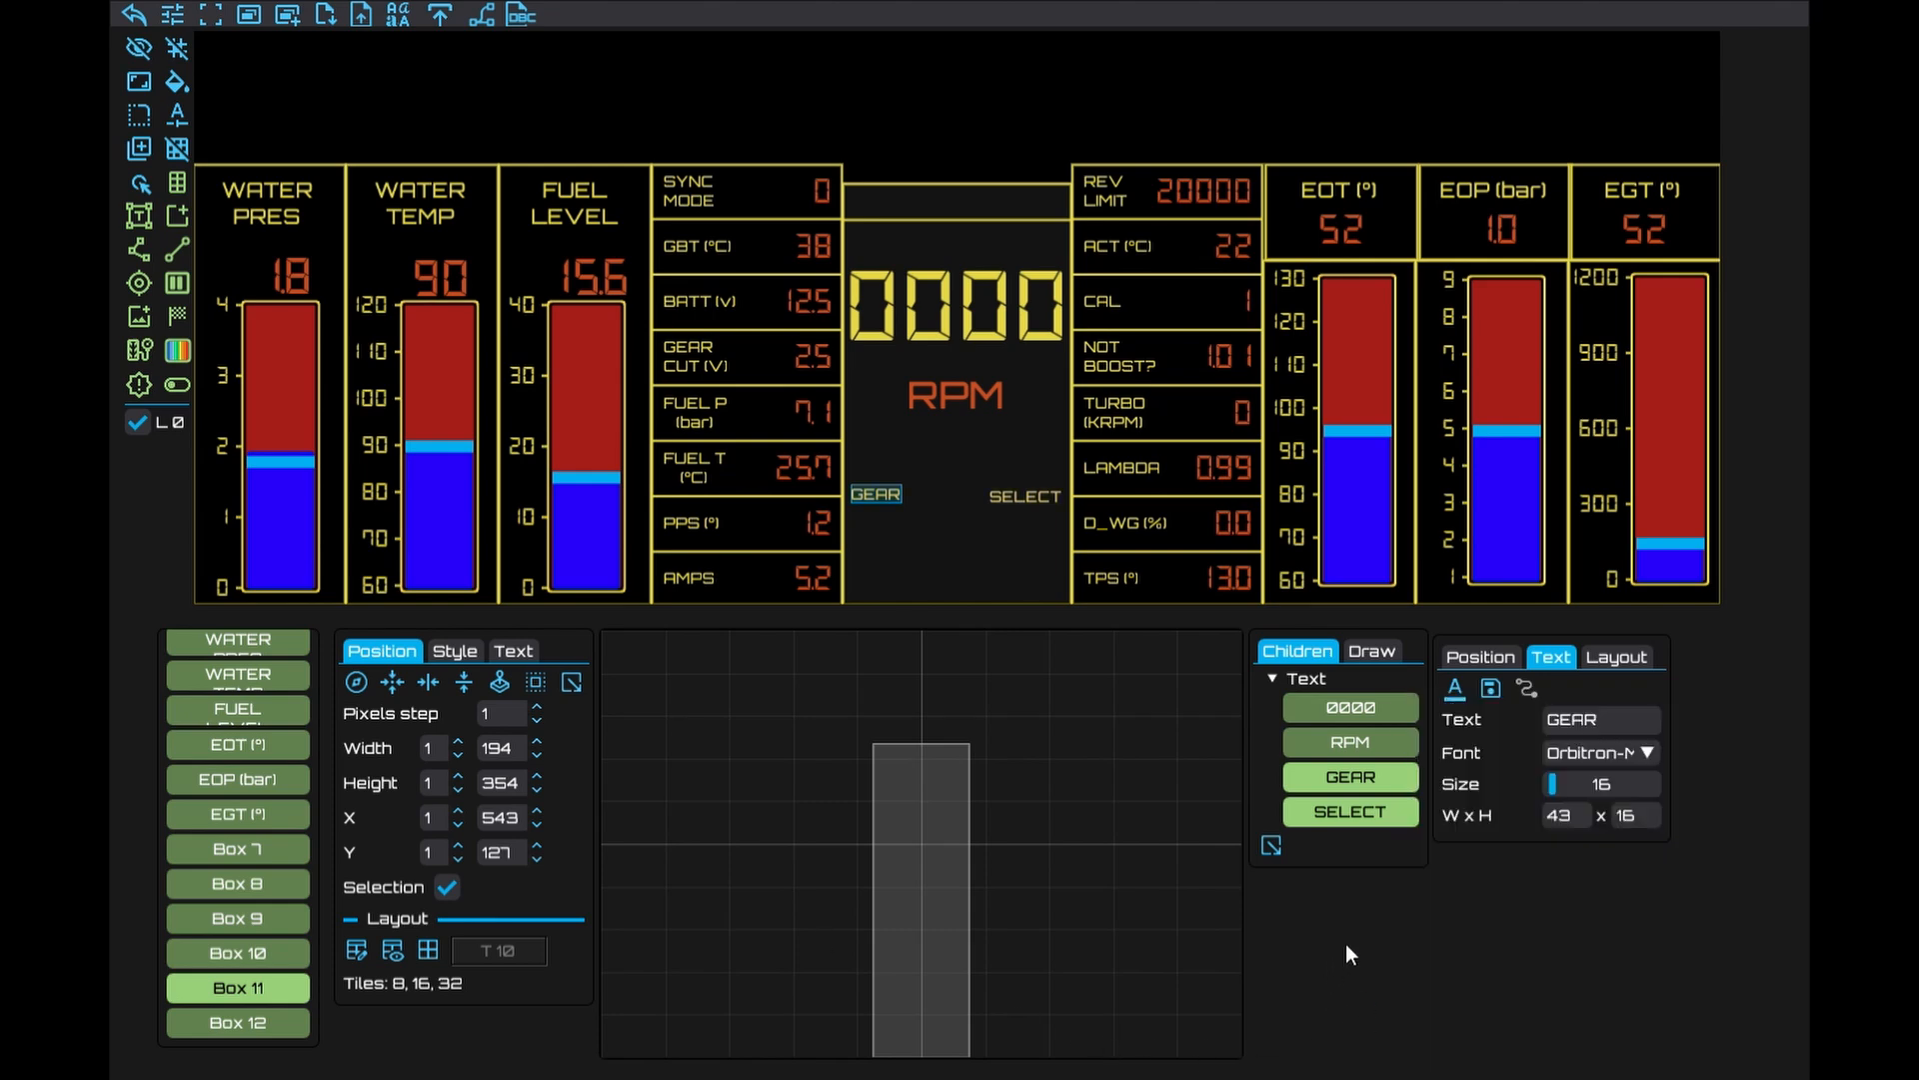
left_click(1503, 654)
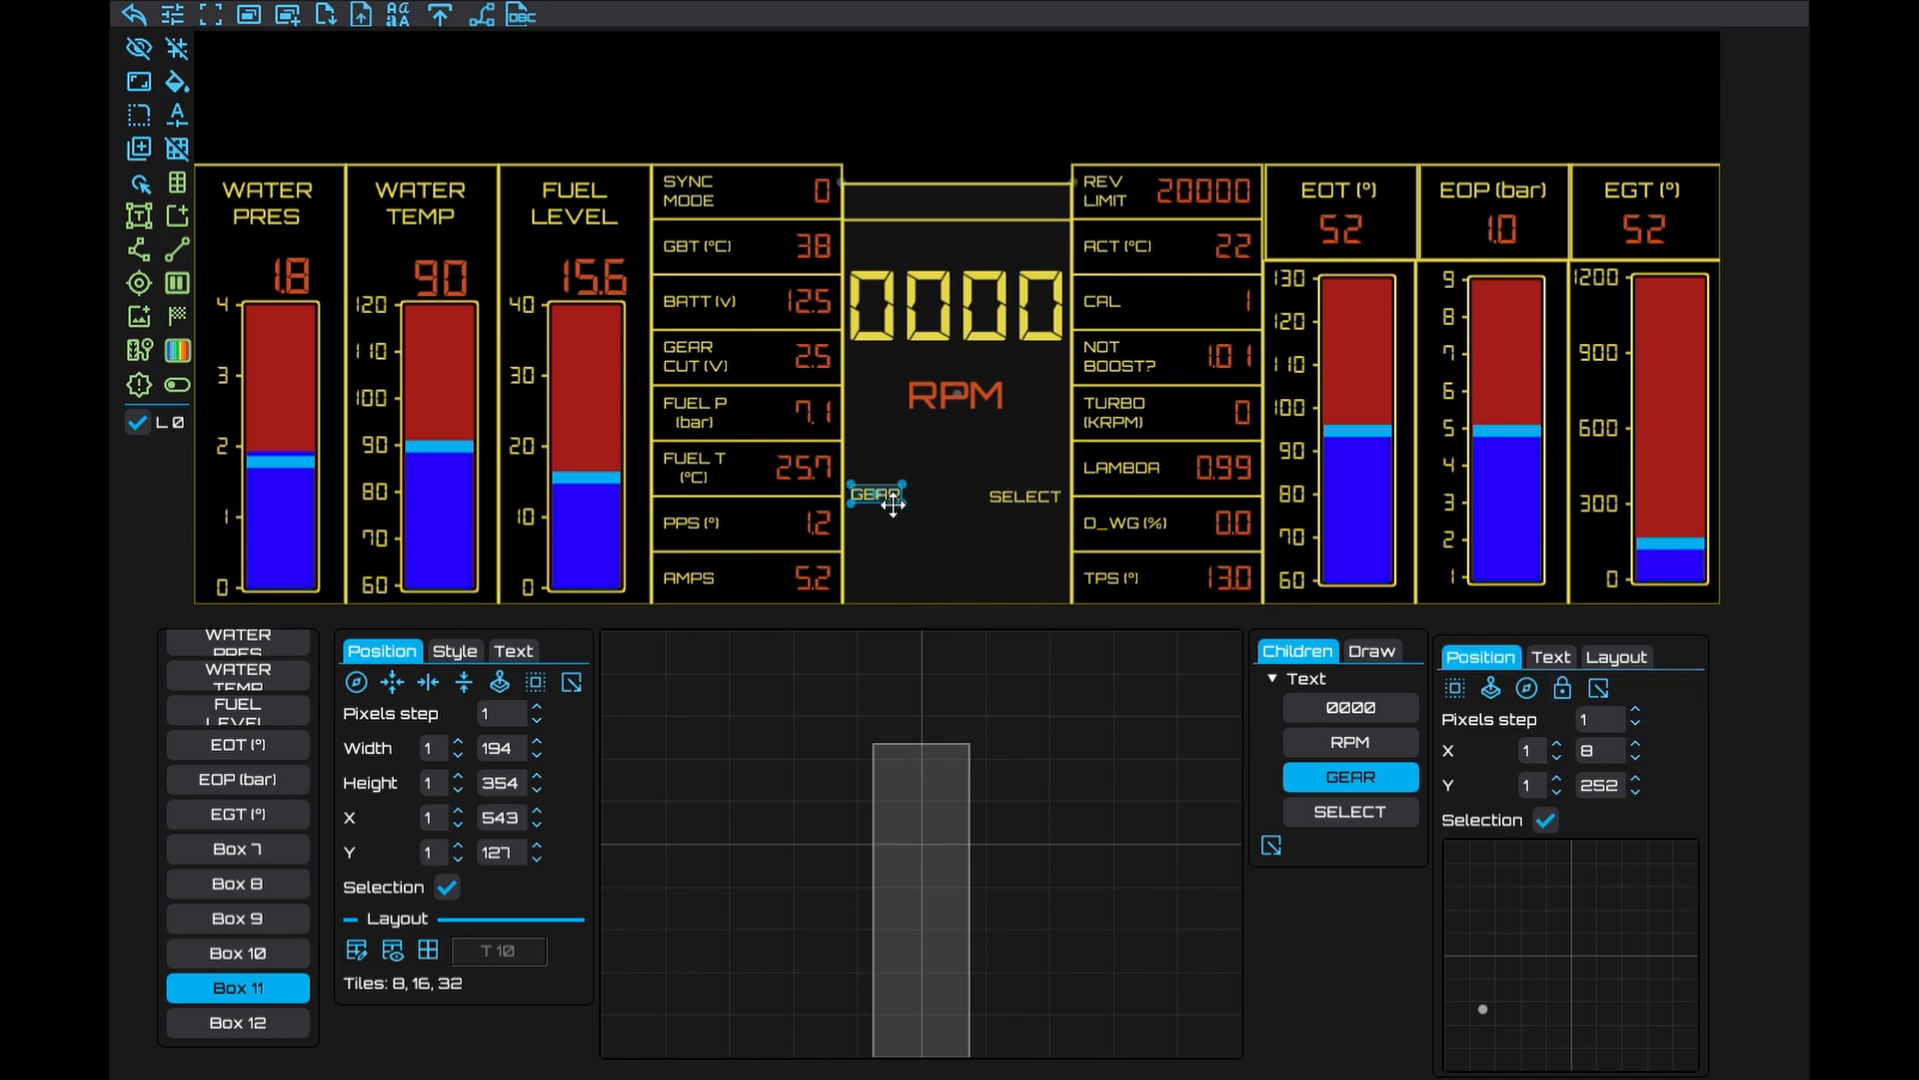
left_click_drag(893, 510, 894, 513)
Add a text element reading N in Orbitron-Medium at a size of about 61
left_click(176, 216)
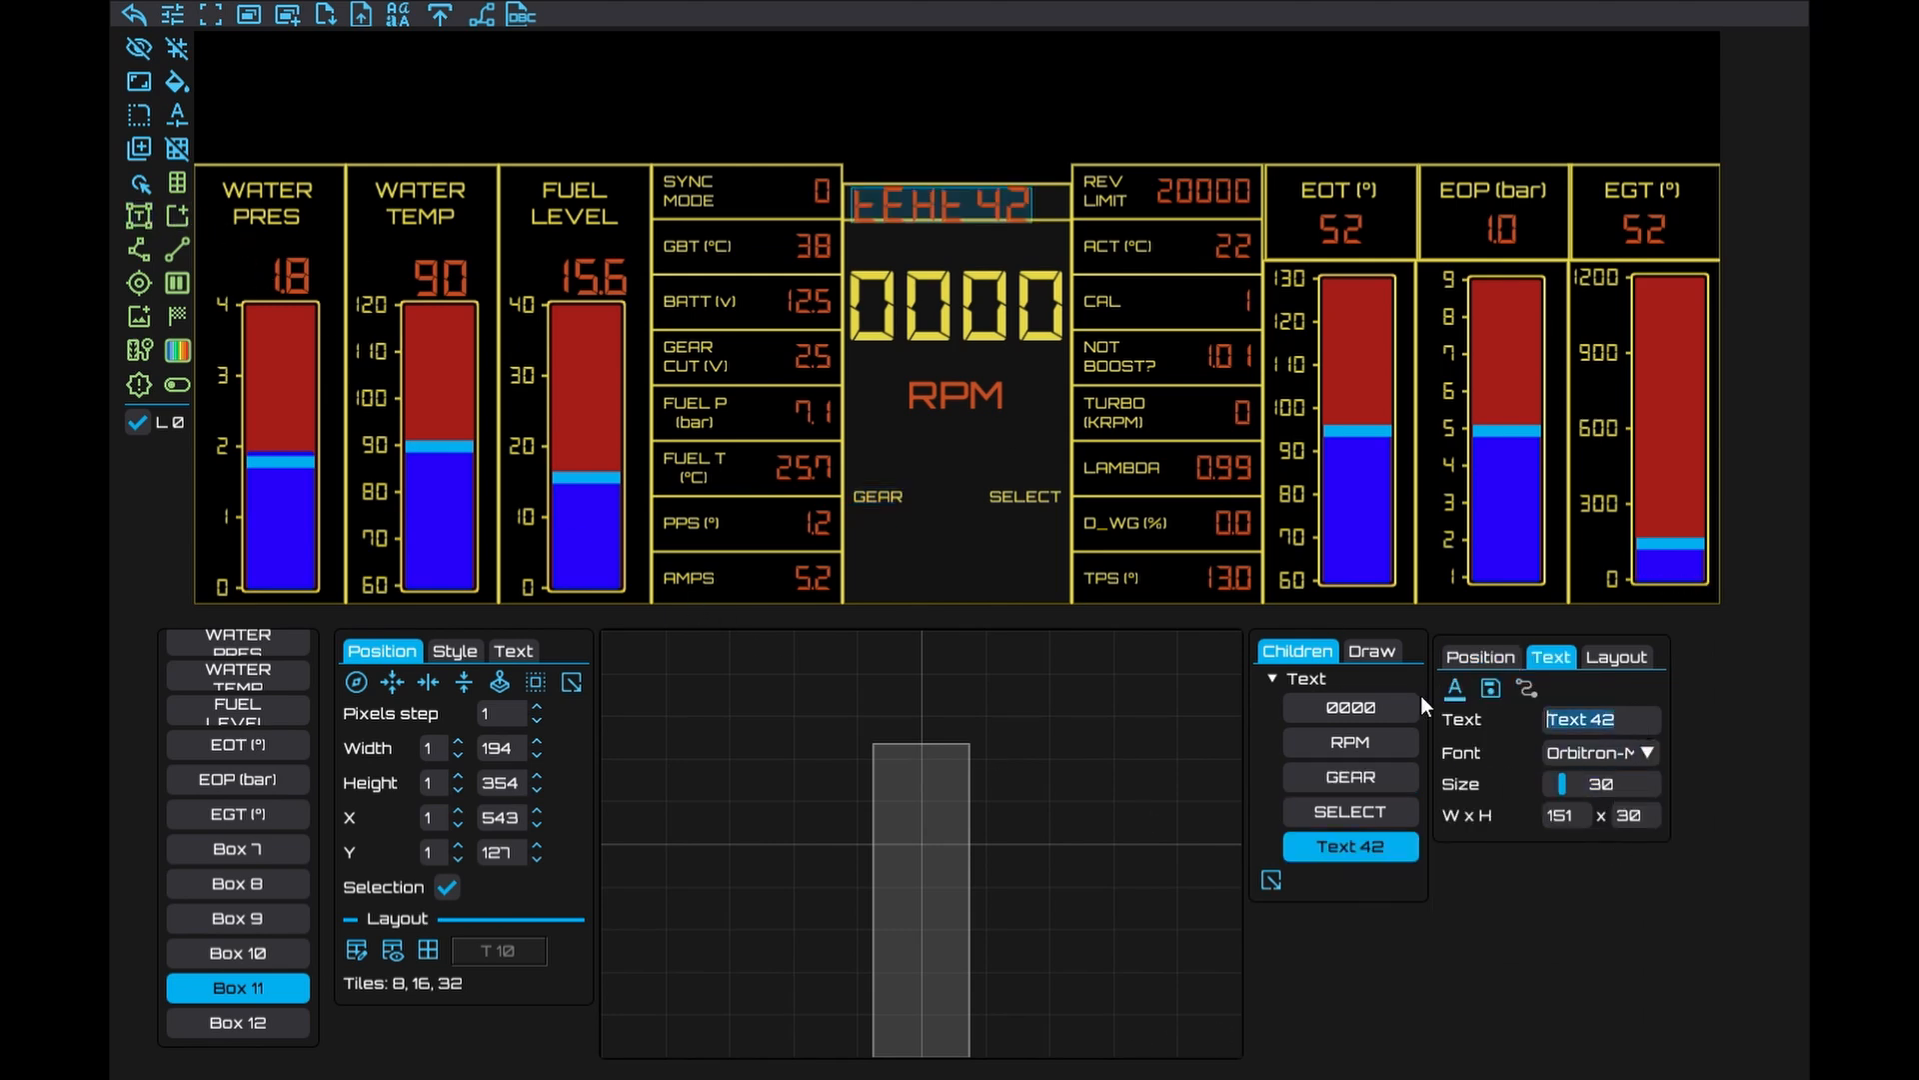
type("N")
left_click(1595, 749)
left_click(1597, 786)
left_click_drag(1568, 790, 1585, 789)
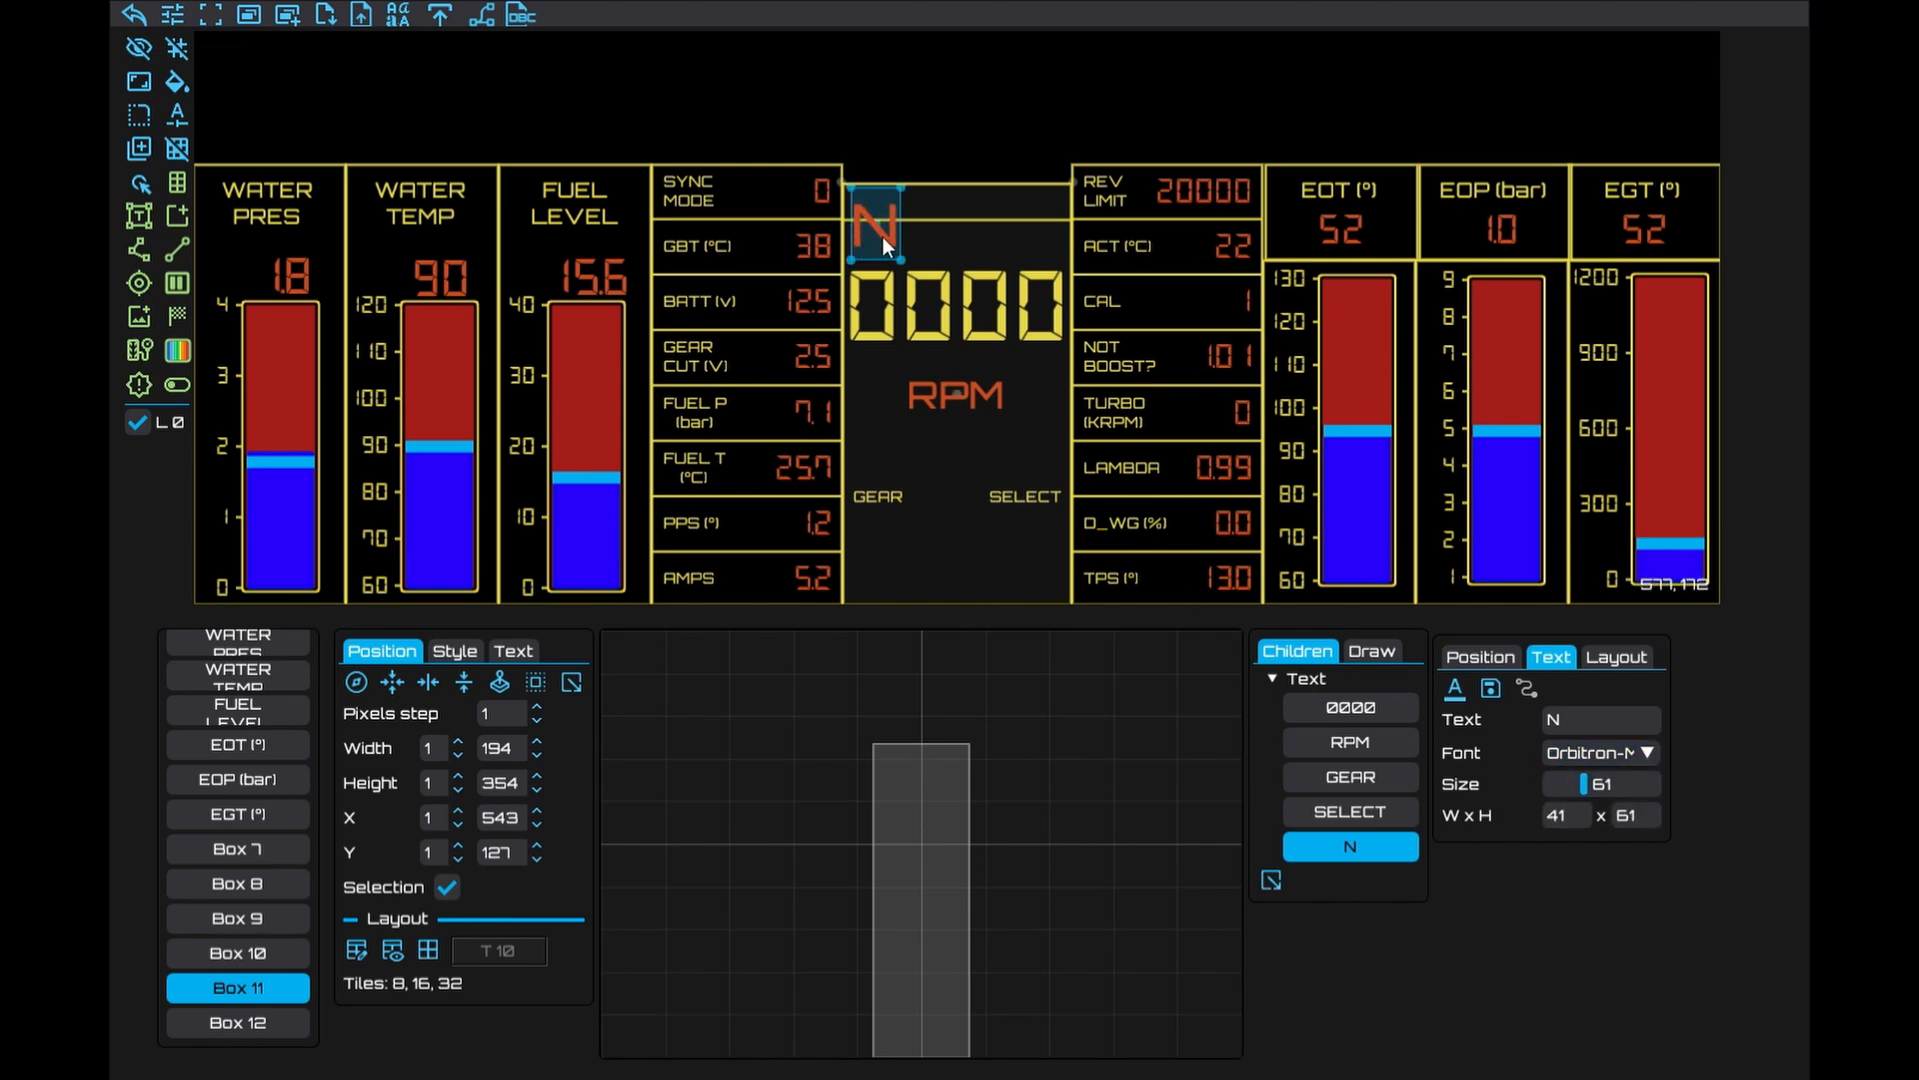
Place the N text between GEAR and SELECT, centred horizontally in the lower part of the centre box
left_click_drag(886, 246, 958, 510)
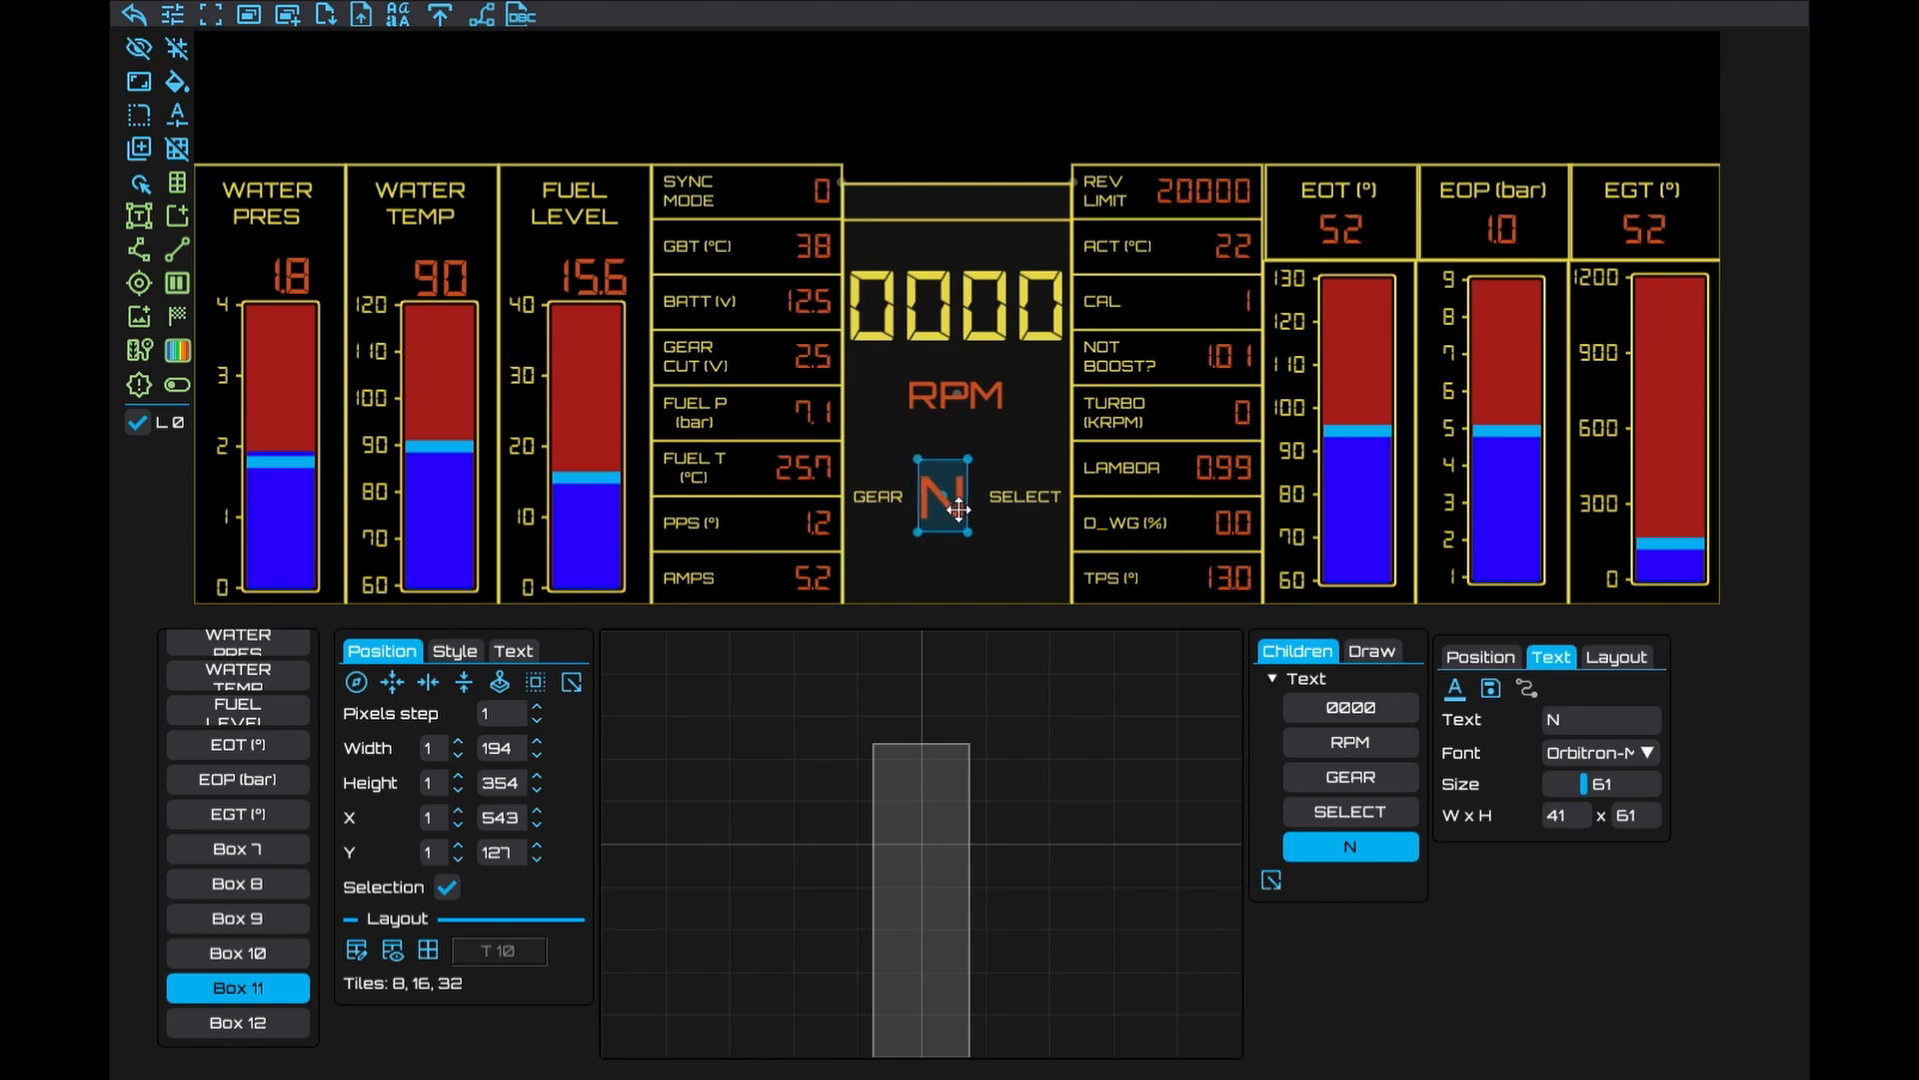
left_click(1619, 658)
left_click(1575, 817)
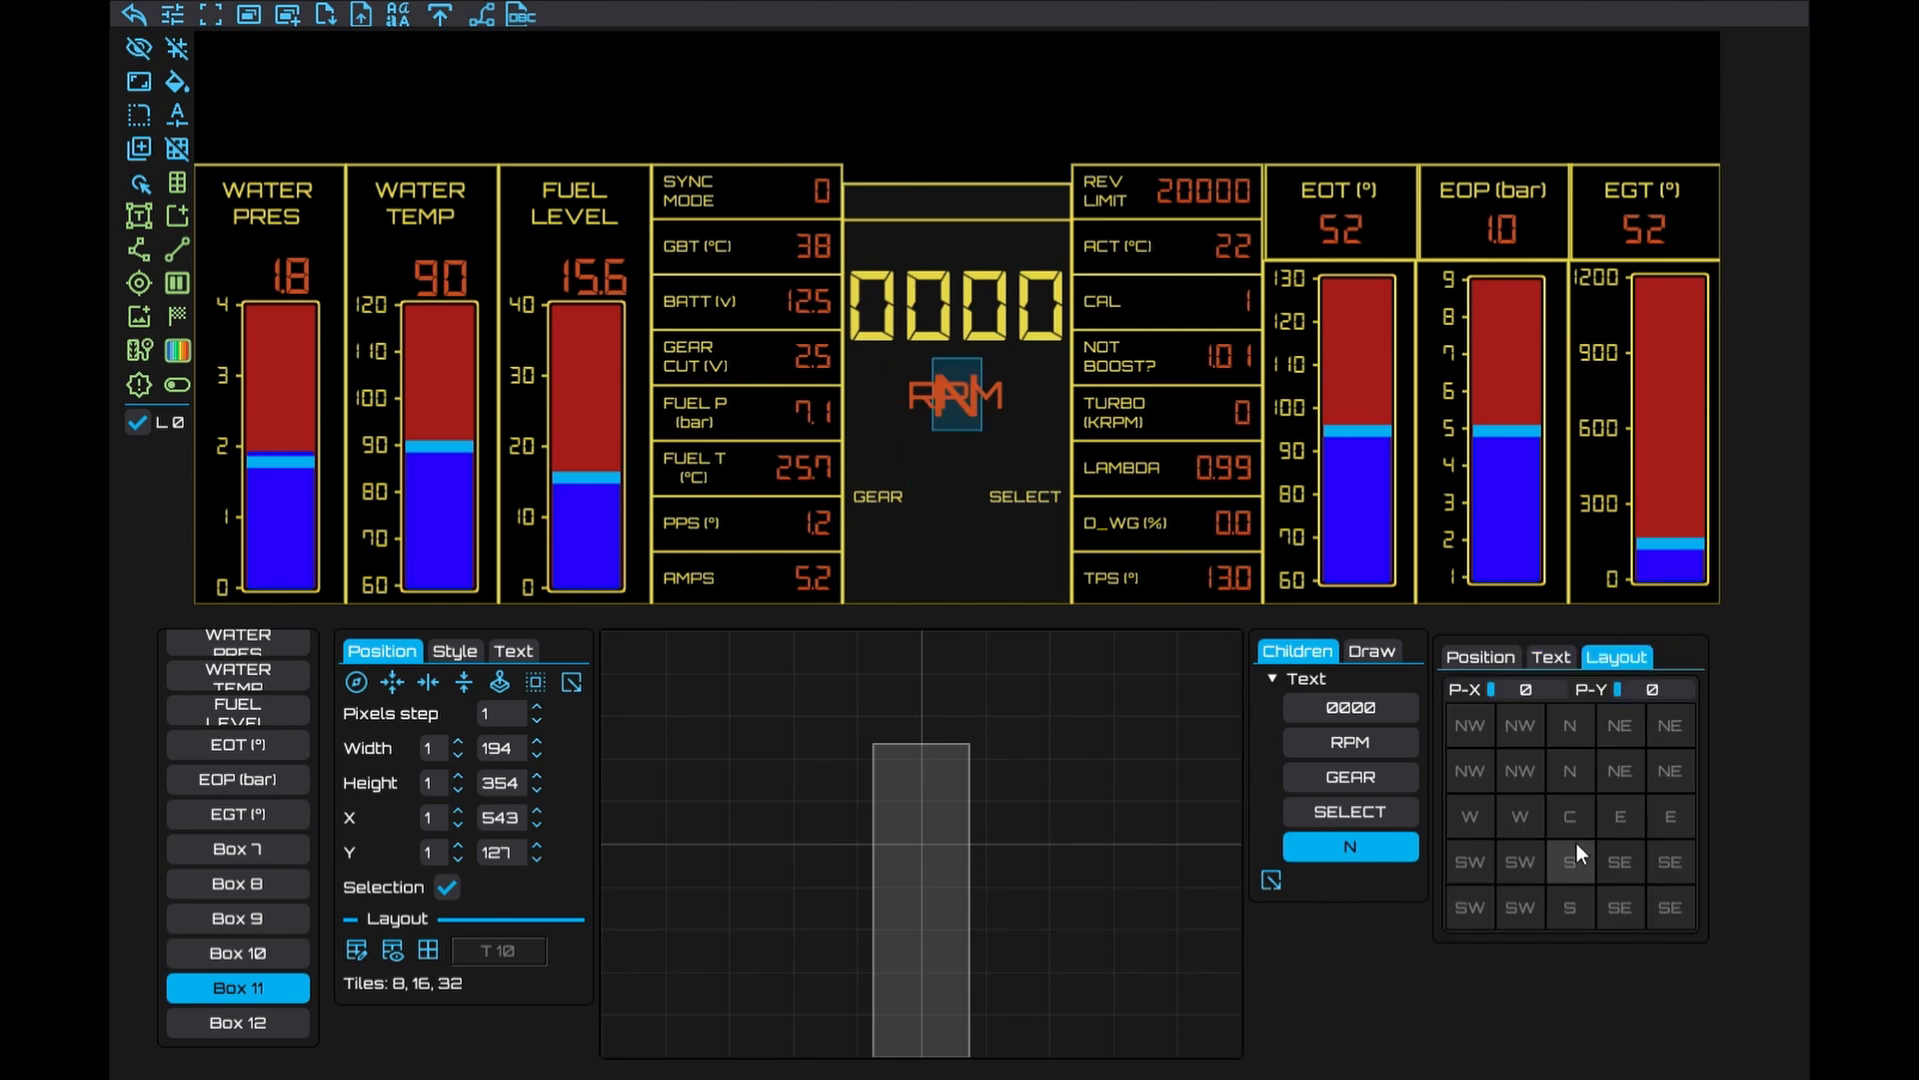
left_click(1576, 849)
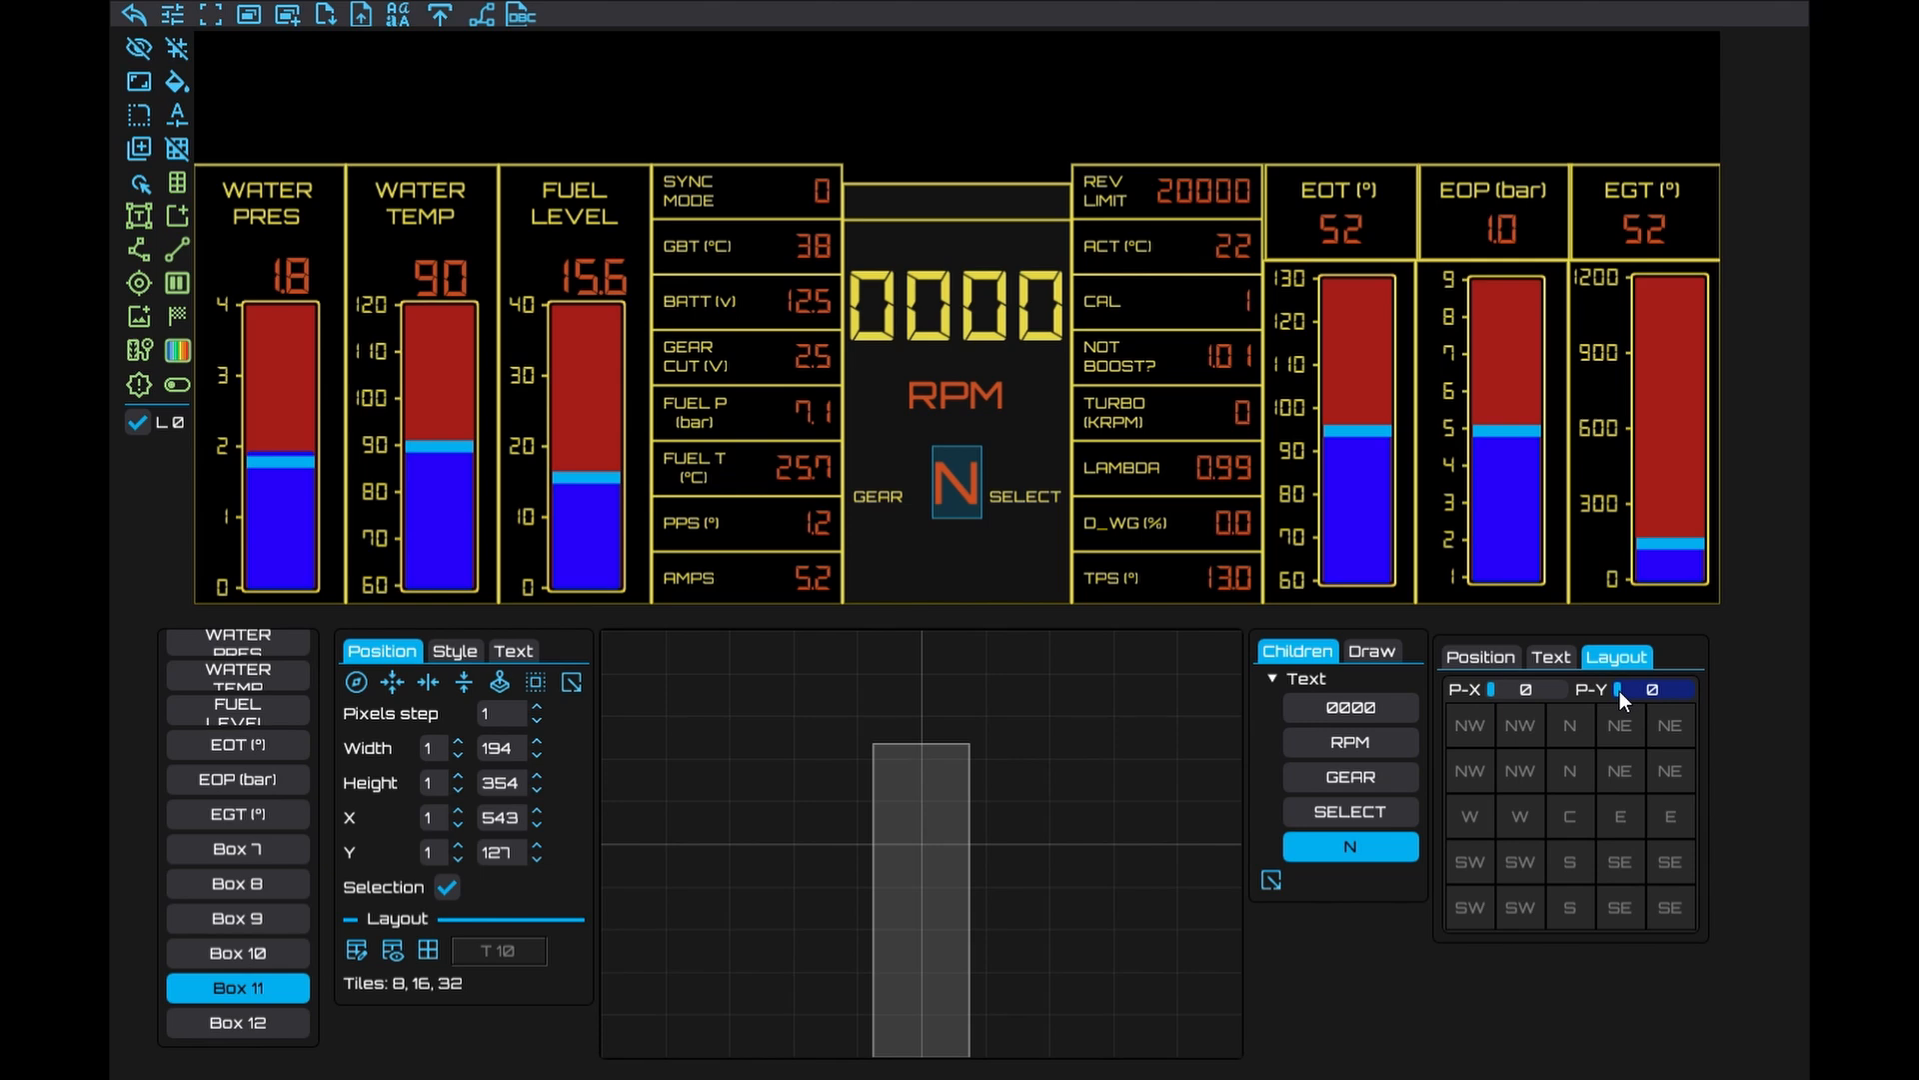
Raise the SELECT label to about Y 243 and move GEAR up level with it, beside the middle of the N
left_click(1319, 810)
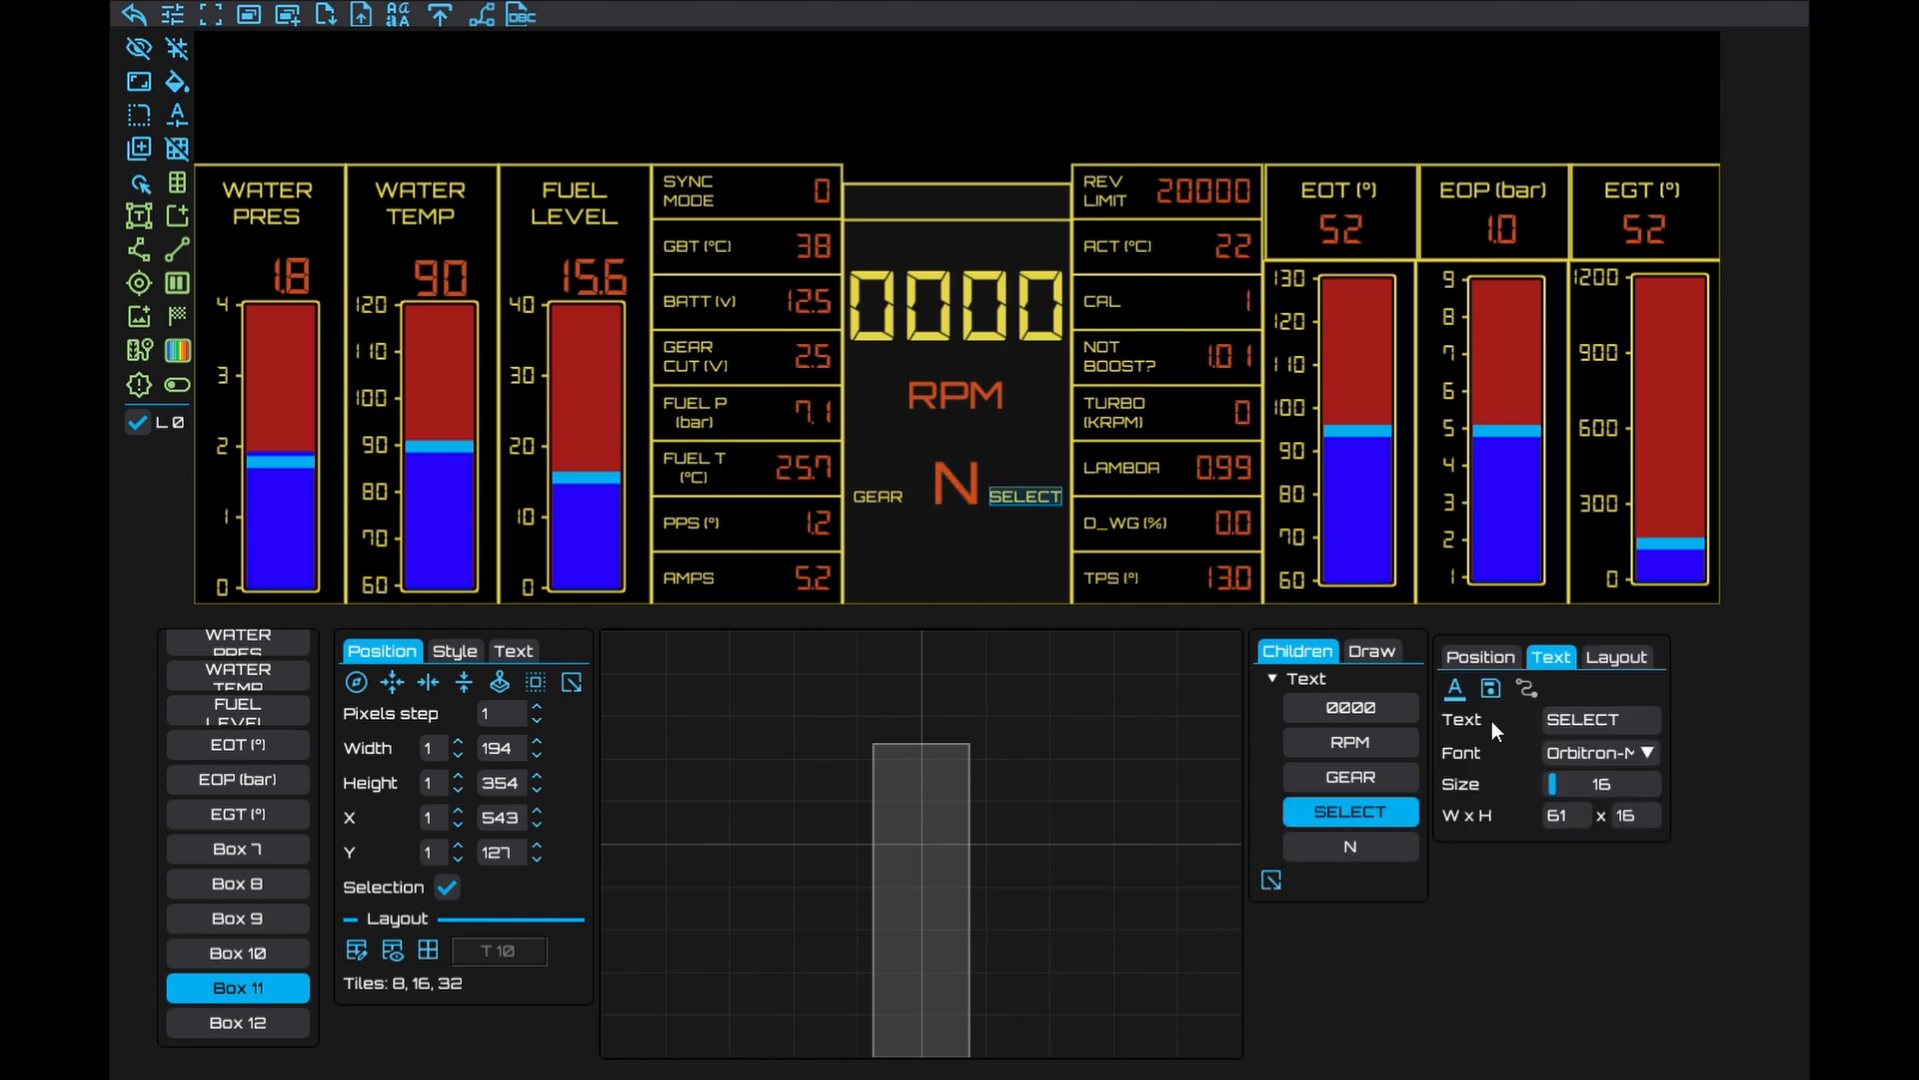
left_click(1498, 655)
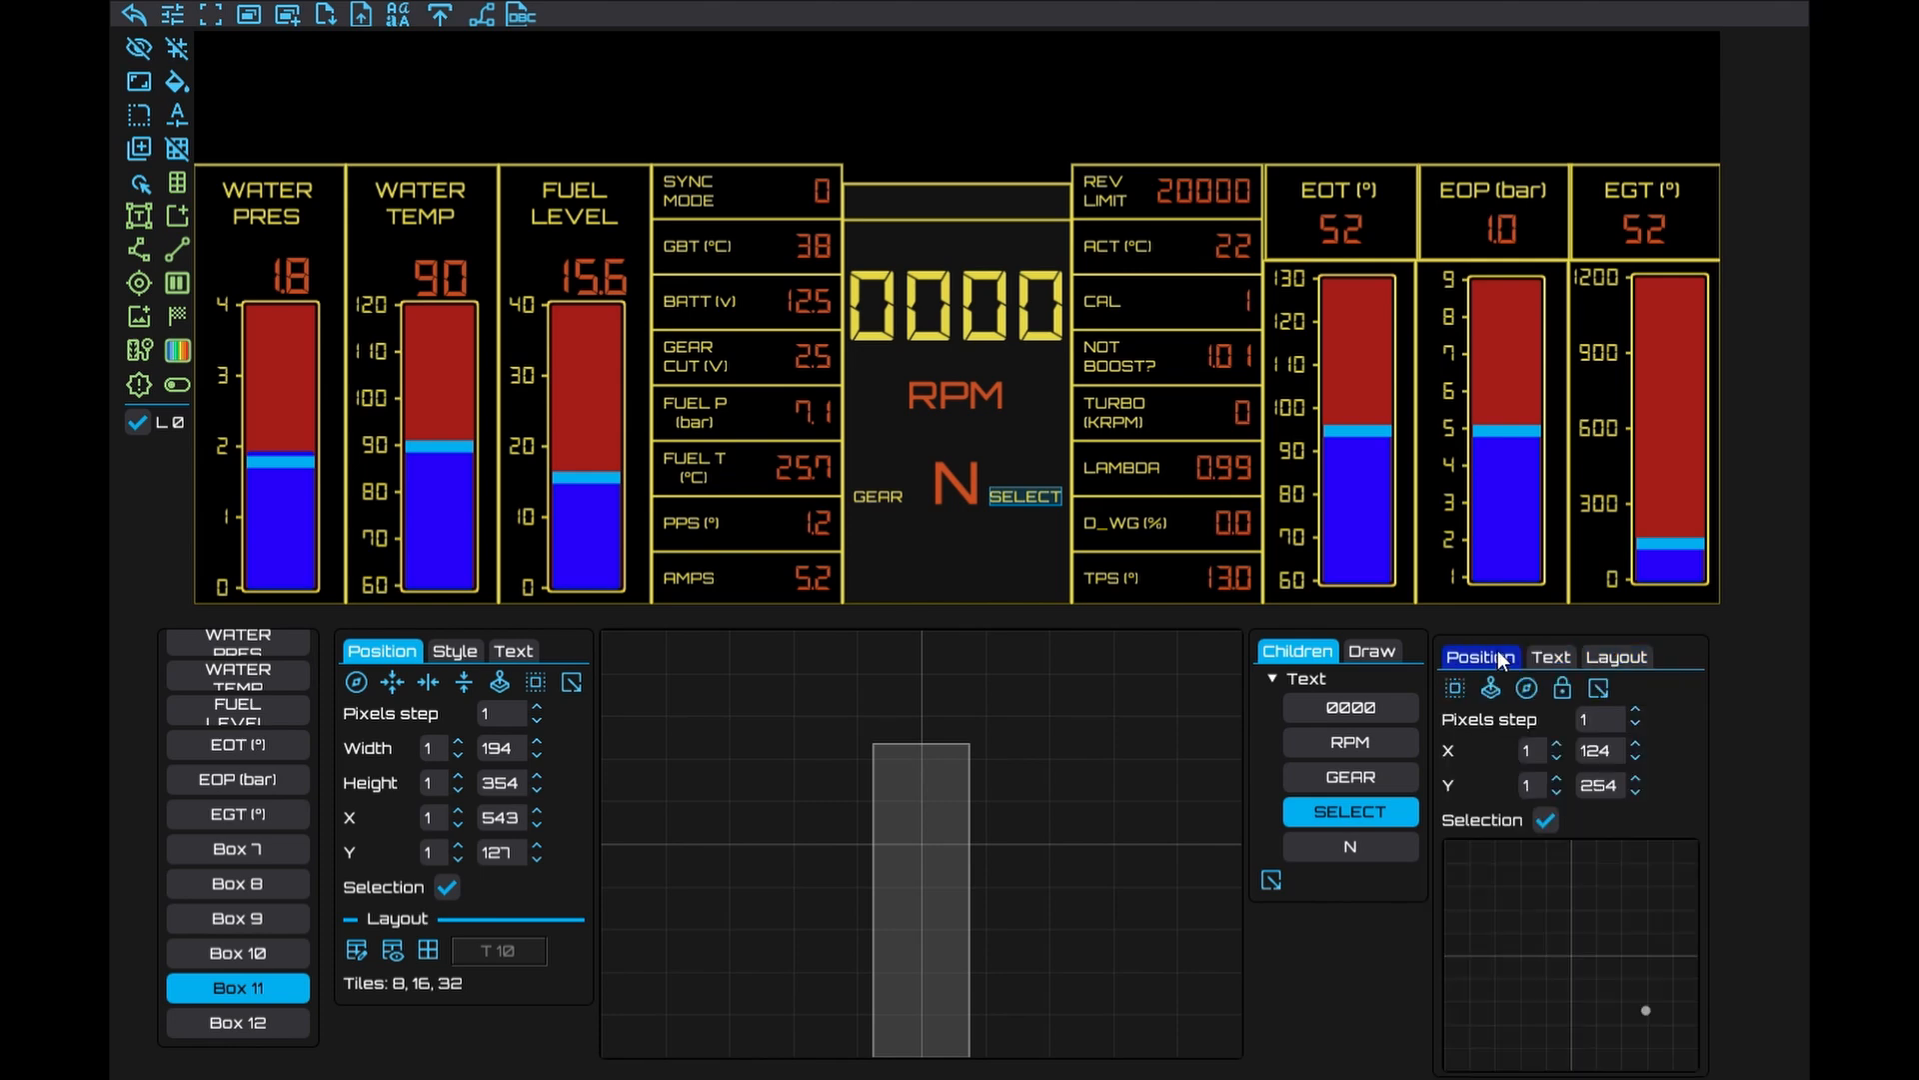
left_click_drag(1036, 501, 1037, 492)
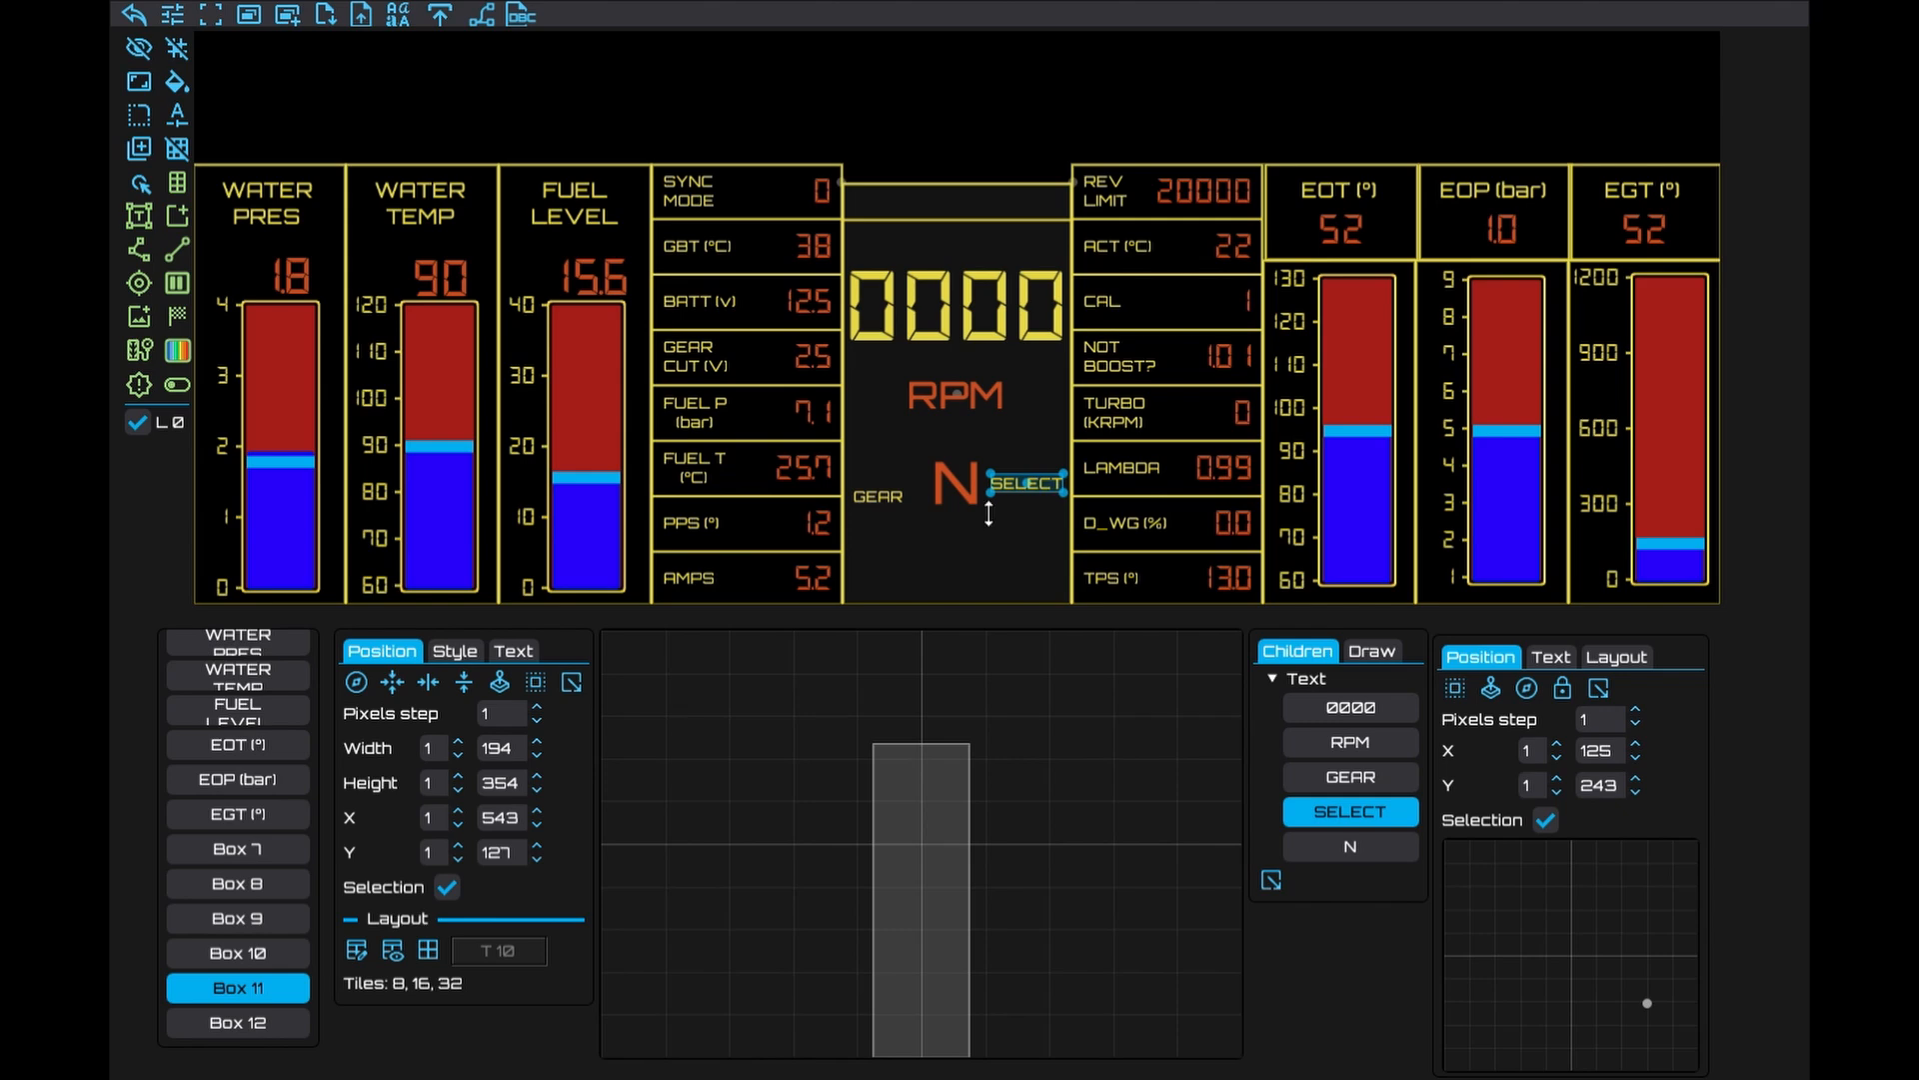
left_click(1352, 779)
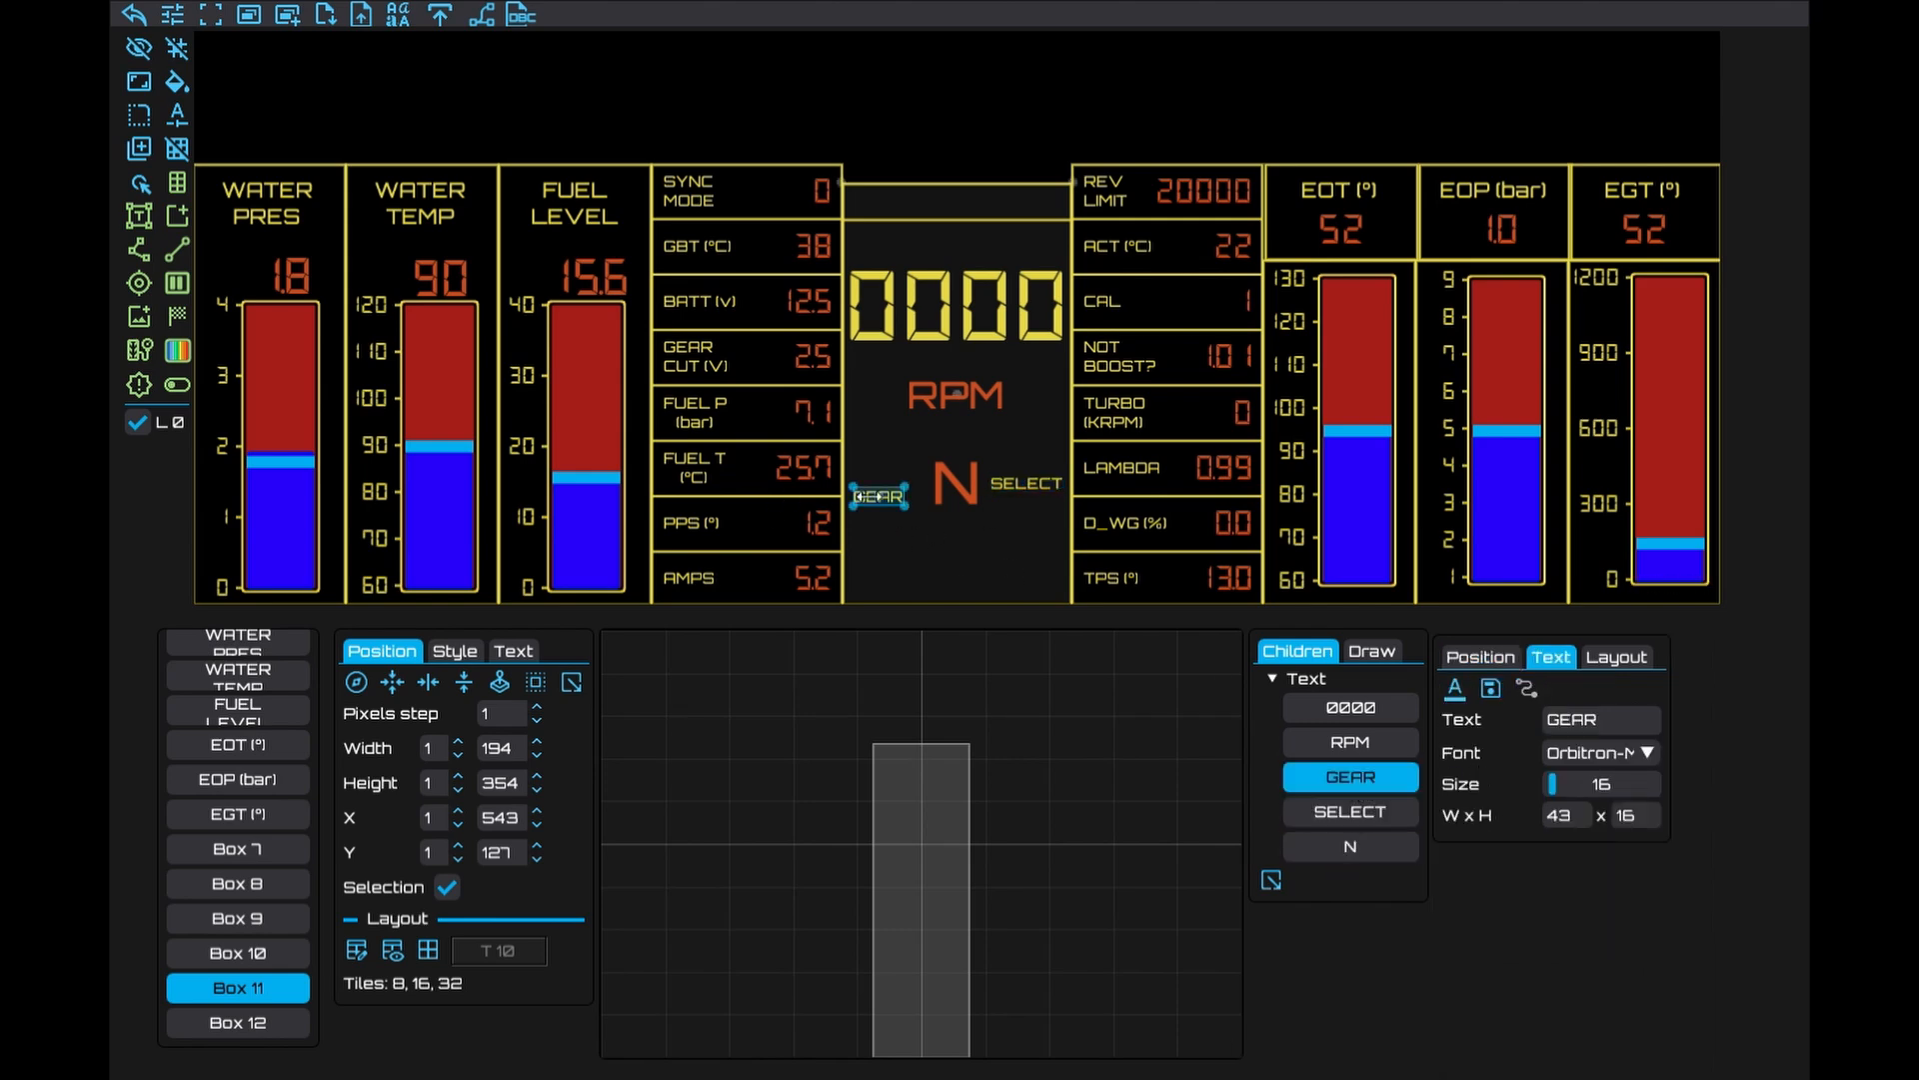
left_click_drag(895, 509, 902, 490)
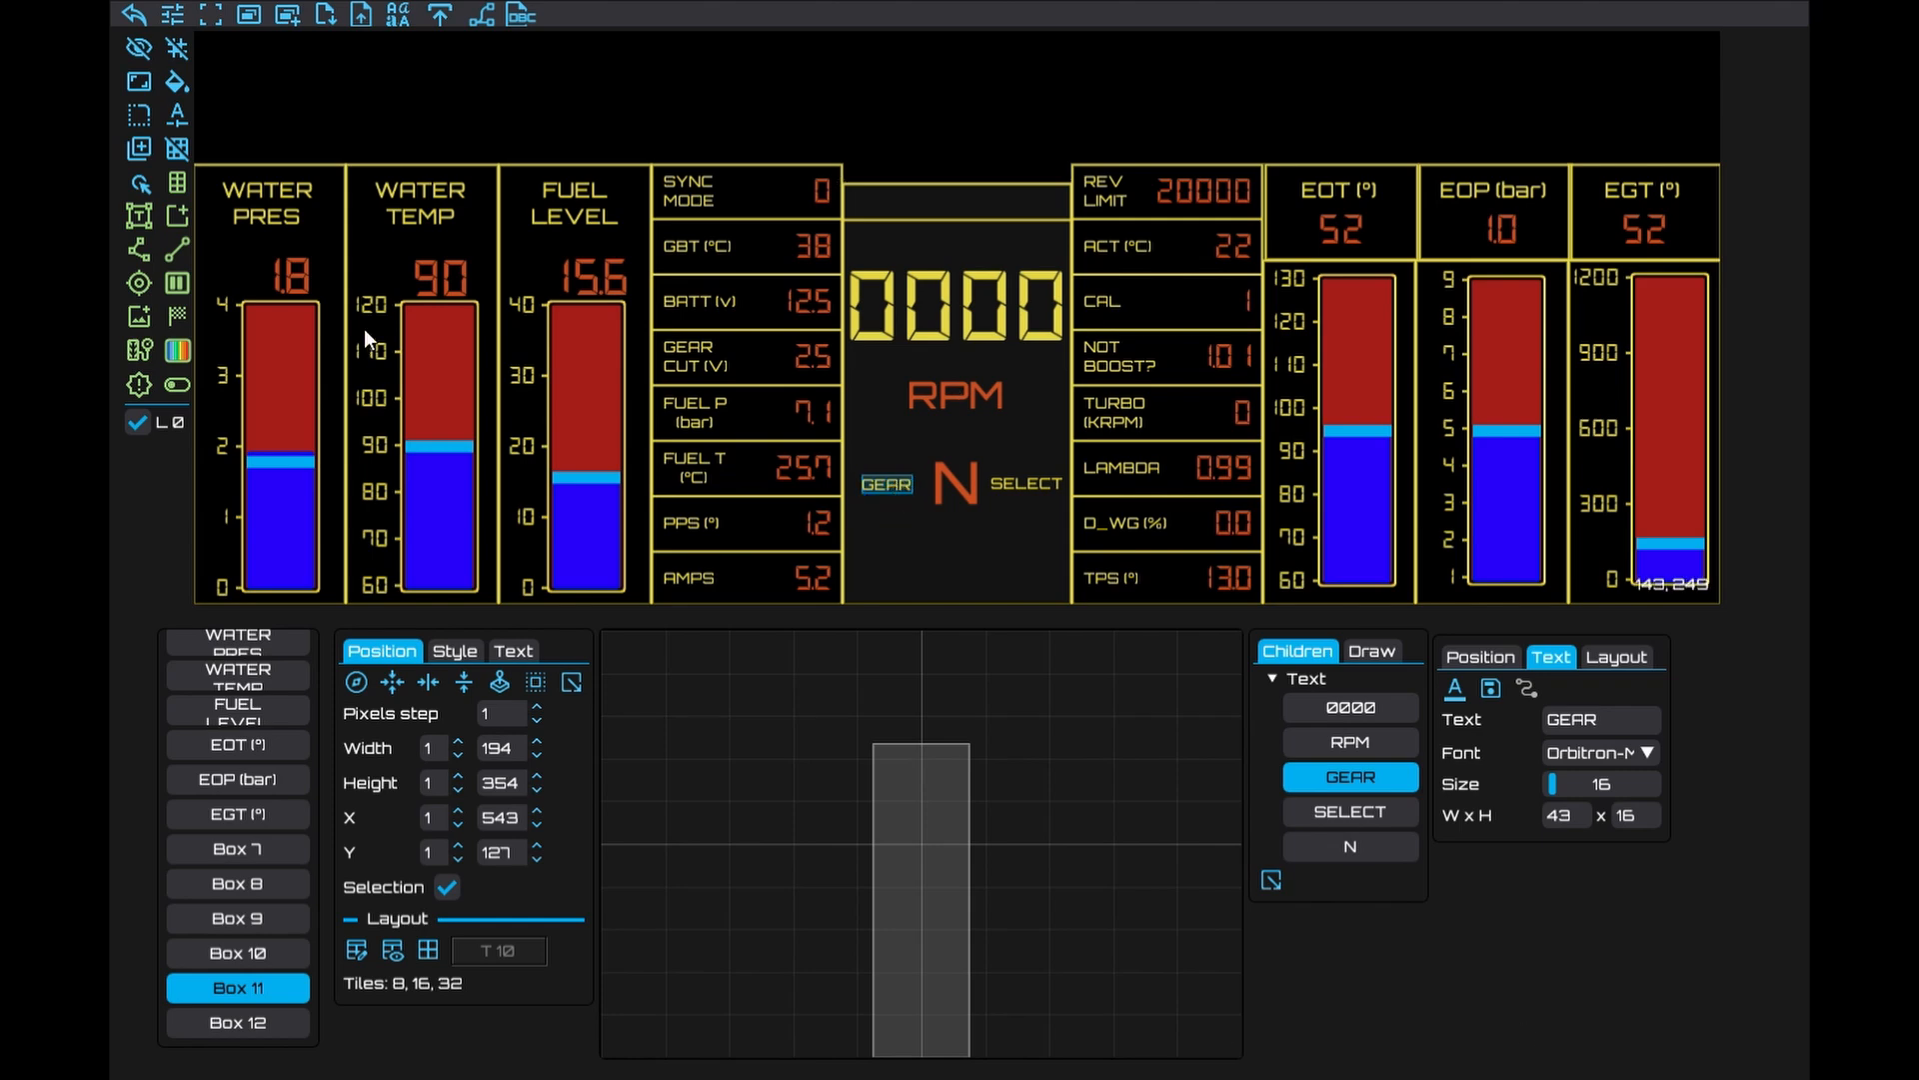
Add a polyline above GEAR from about (546, 365) to (607, 366), with its third point angled up to about (625, 350)
left_click(137, 251)
left_click_drag(493, 317, 916, 480)
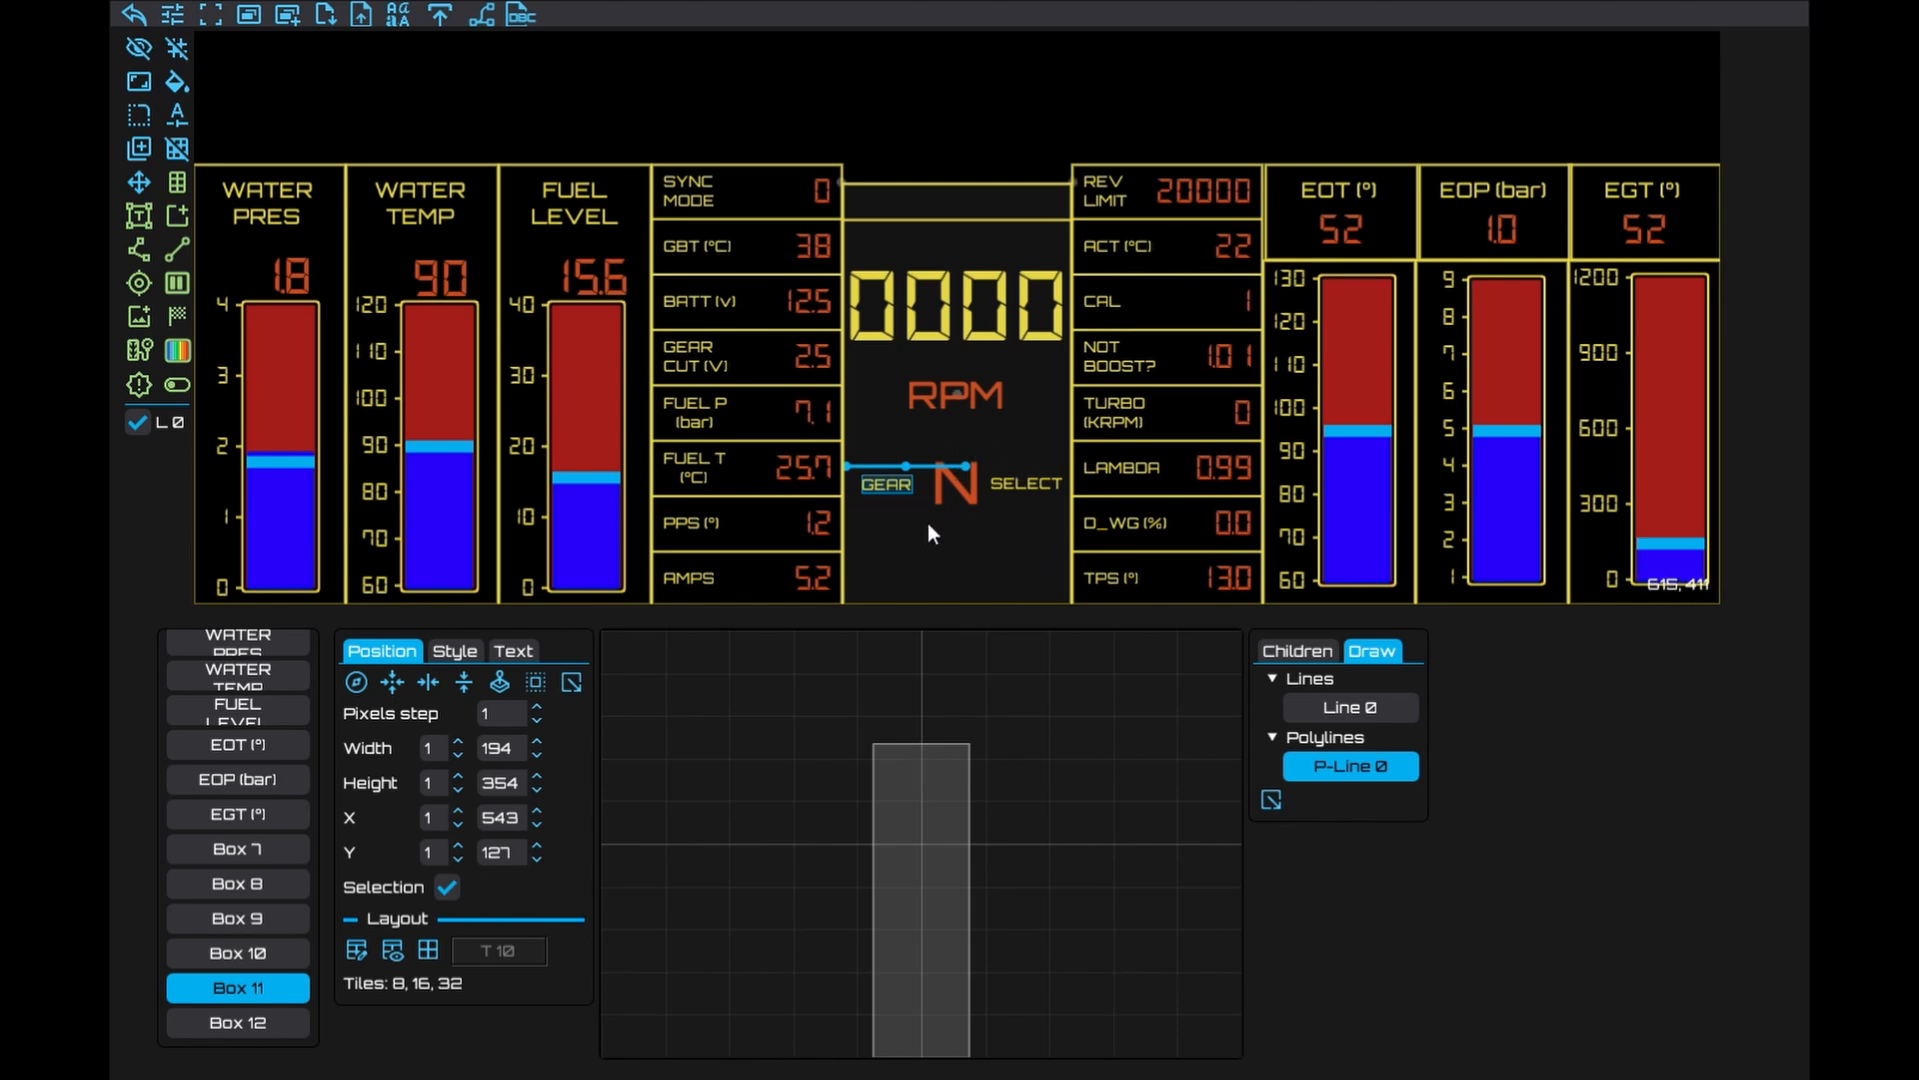
left_click(1322, 771)
left_click(917, 473)
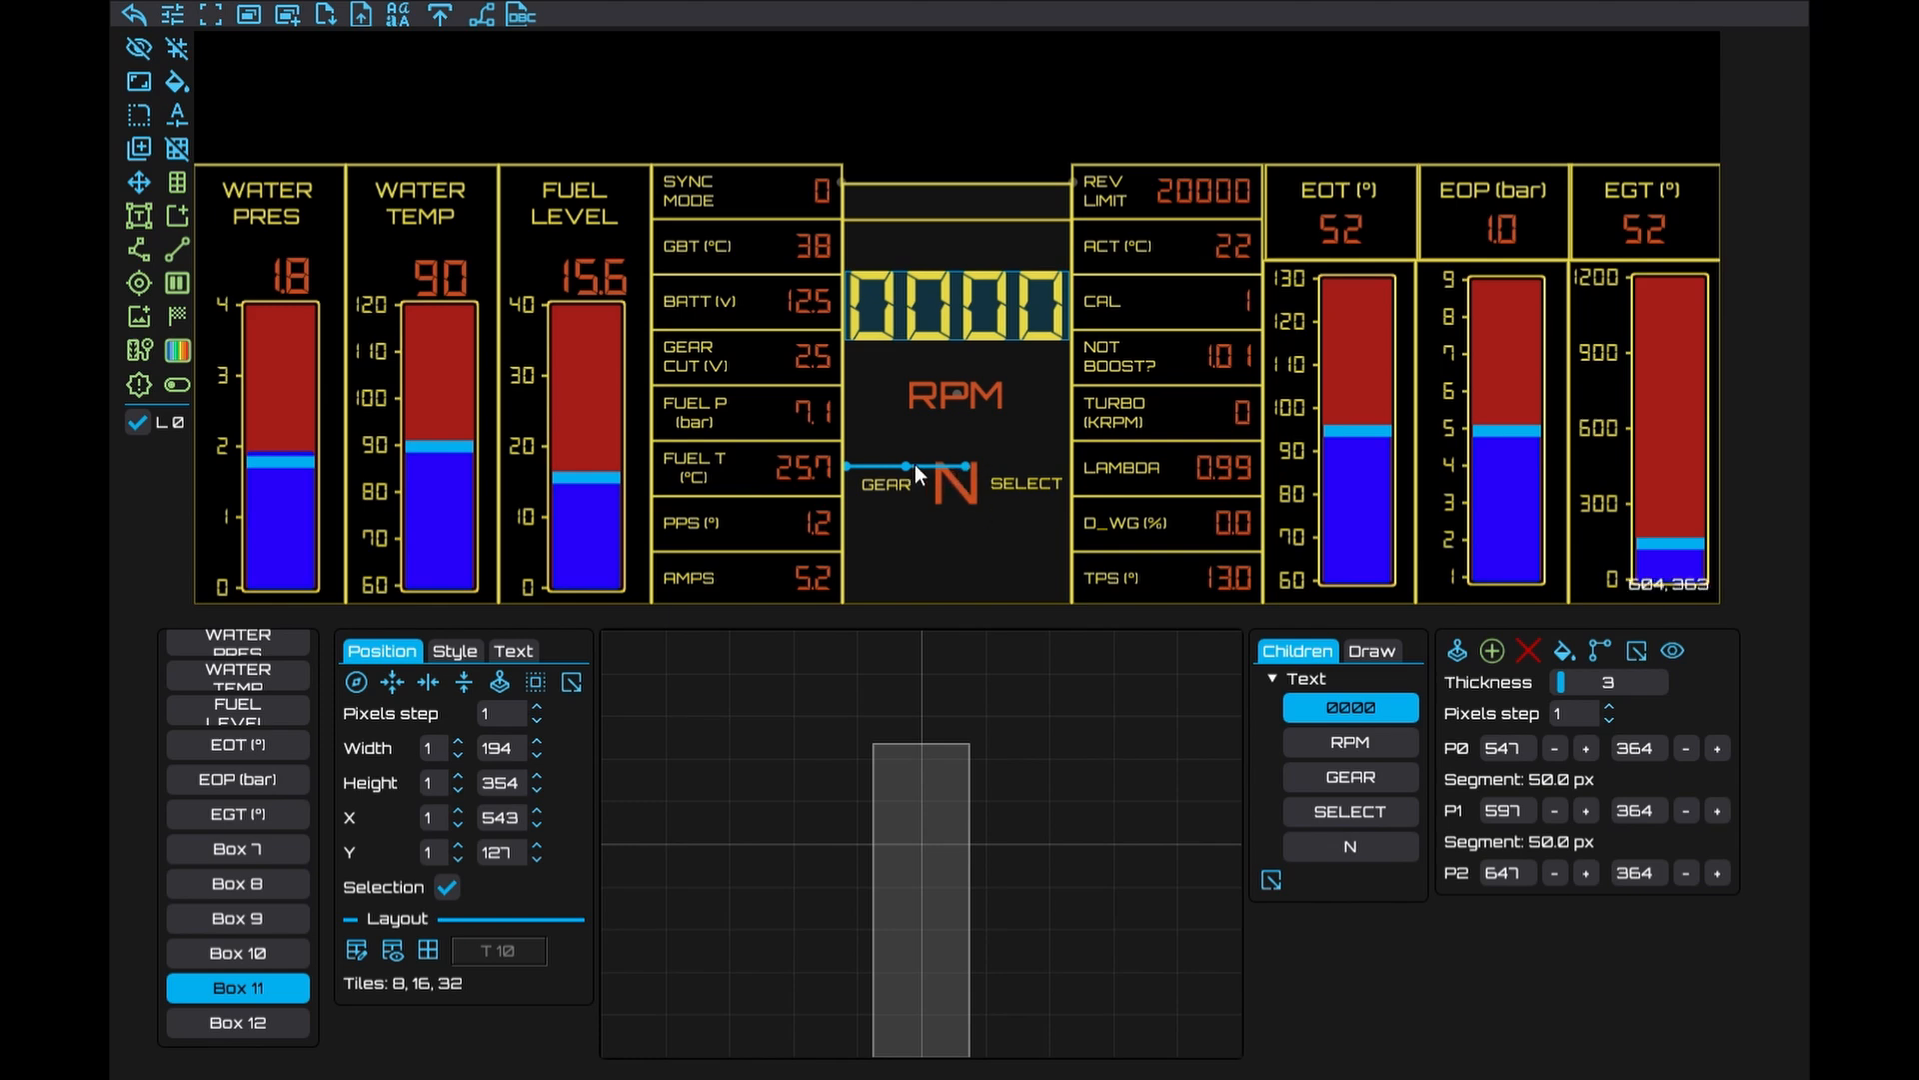
left_click_drag(914, 465, 916, 484)
left_click(140, 182)
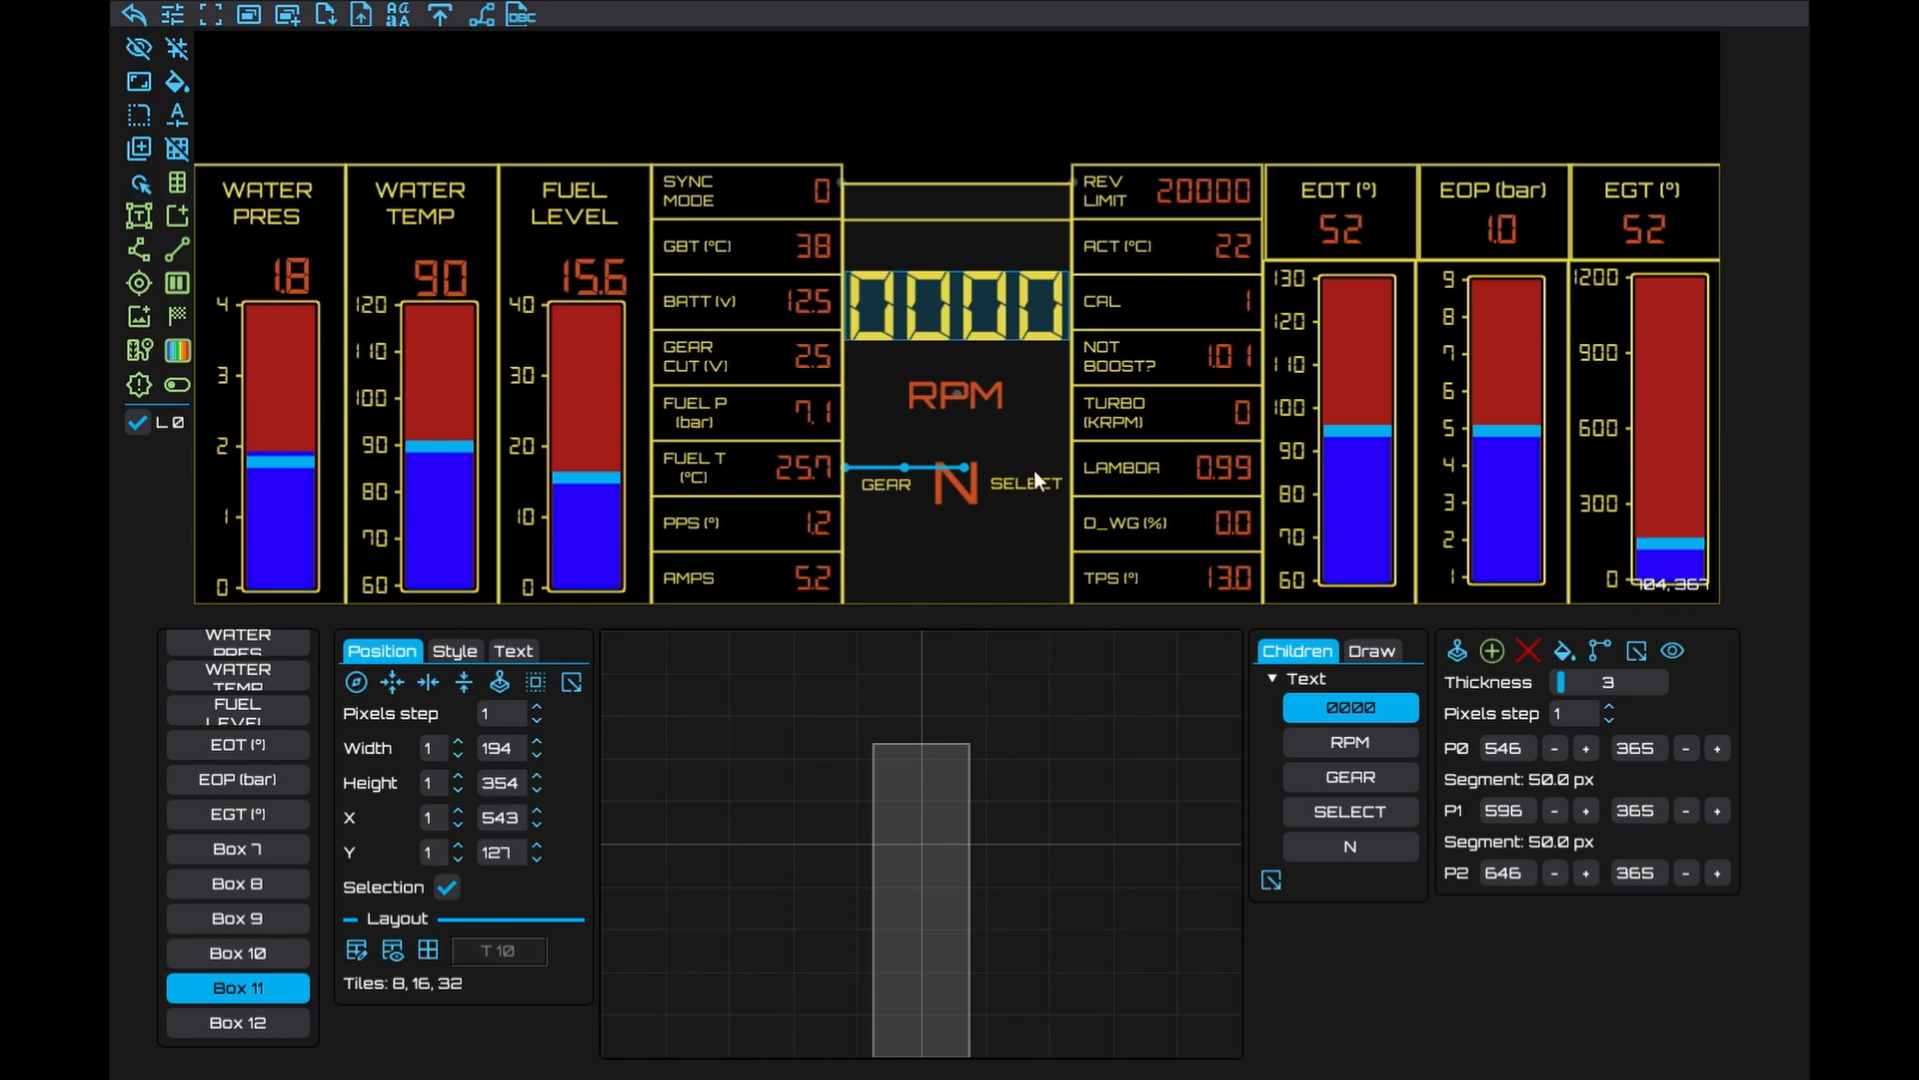
left_click_drag(915, 471, 950, 462)
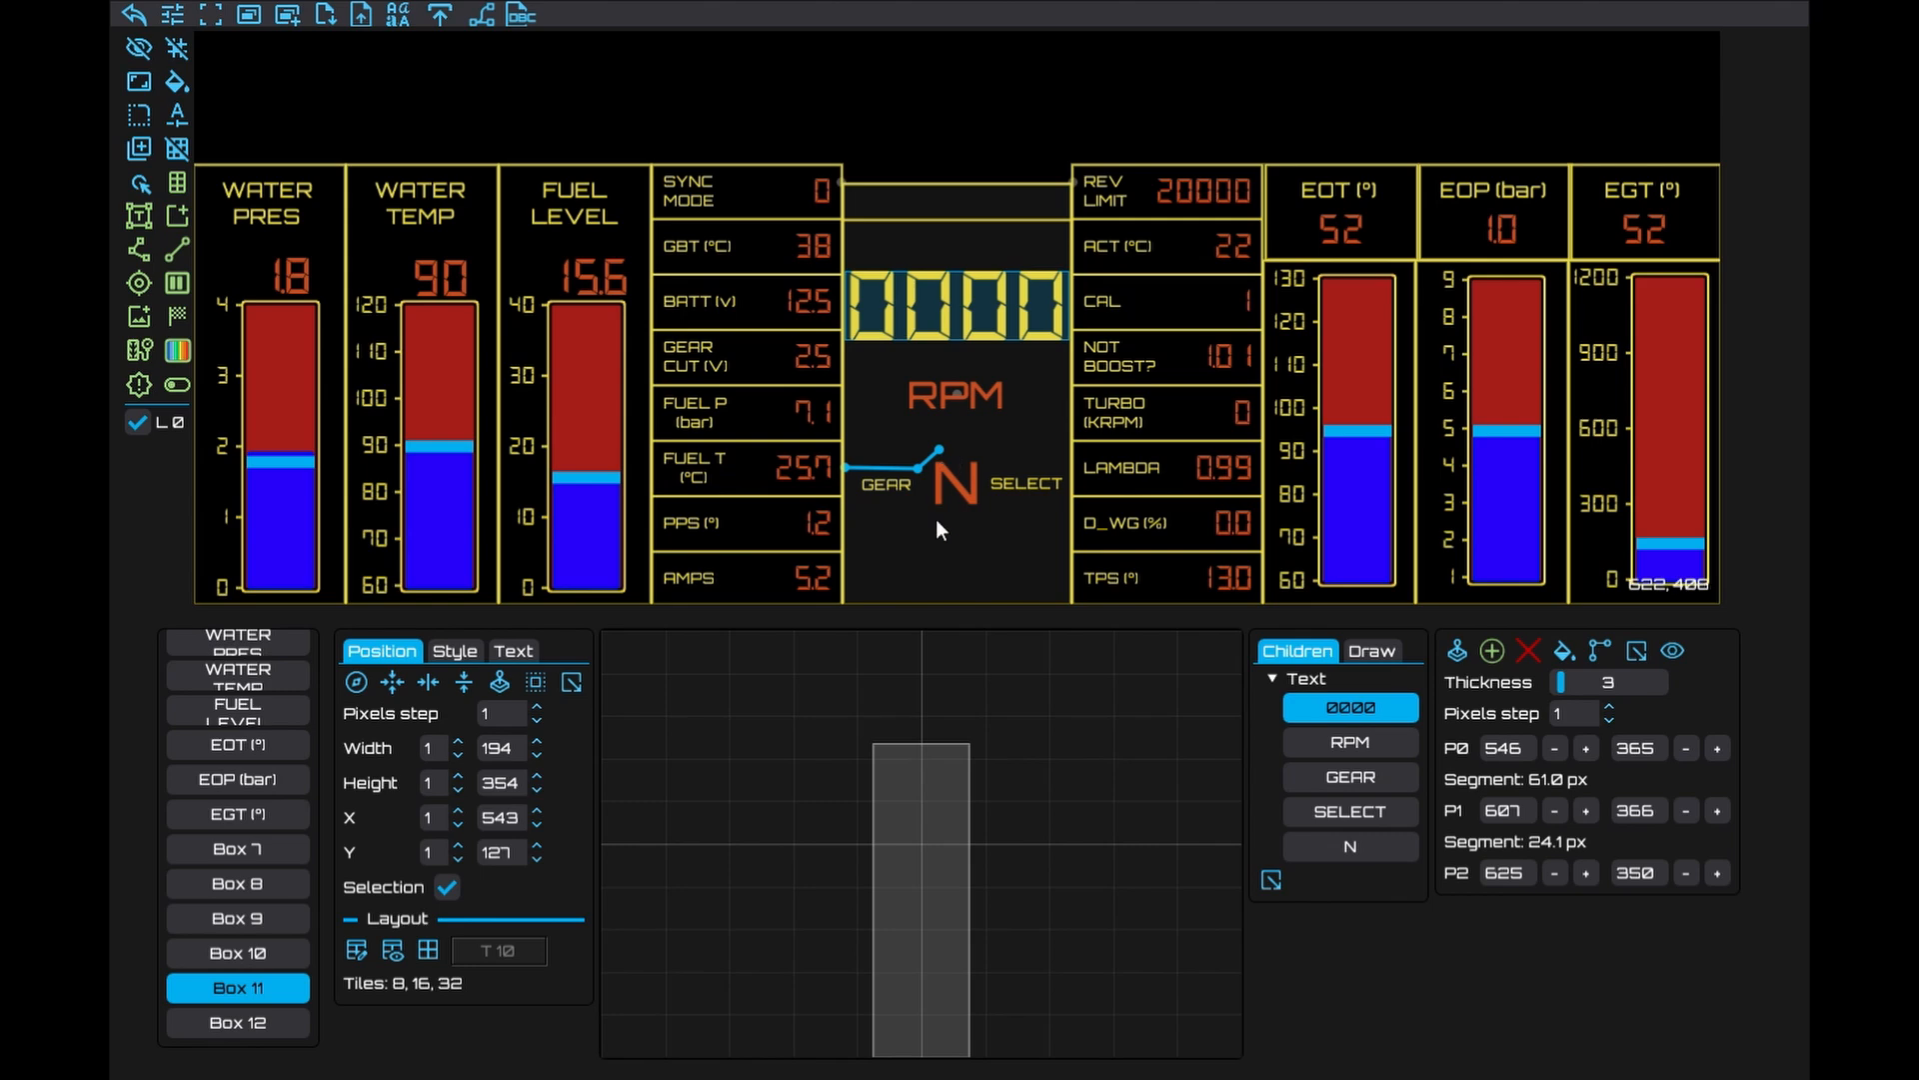
Add three points to the upper polyline, running over the N to about (663, 350), down to (677, 367) and out above SELECT
left_click(1493, 651)
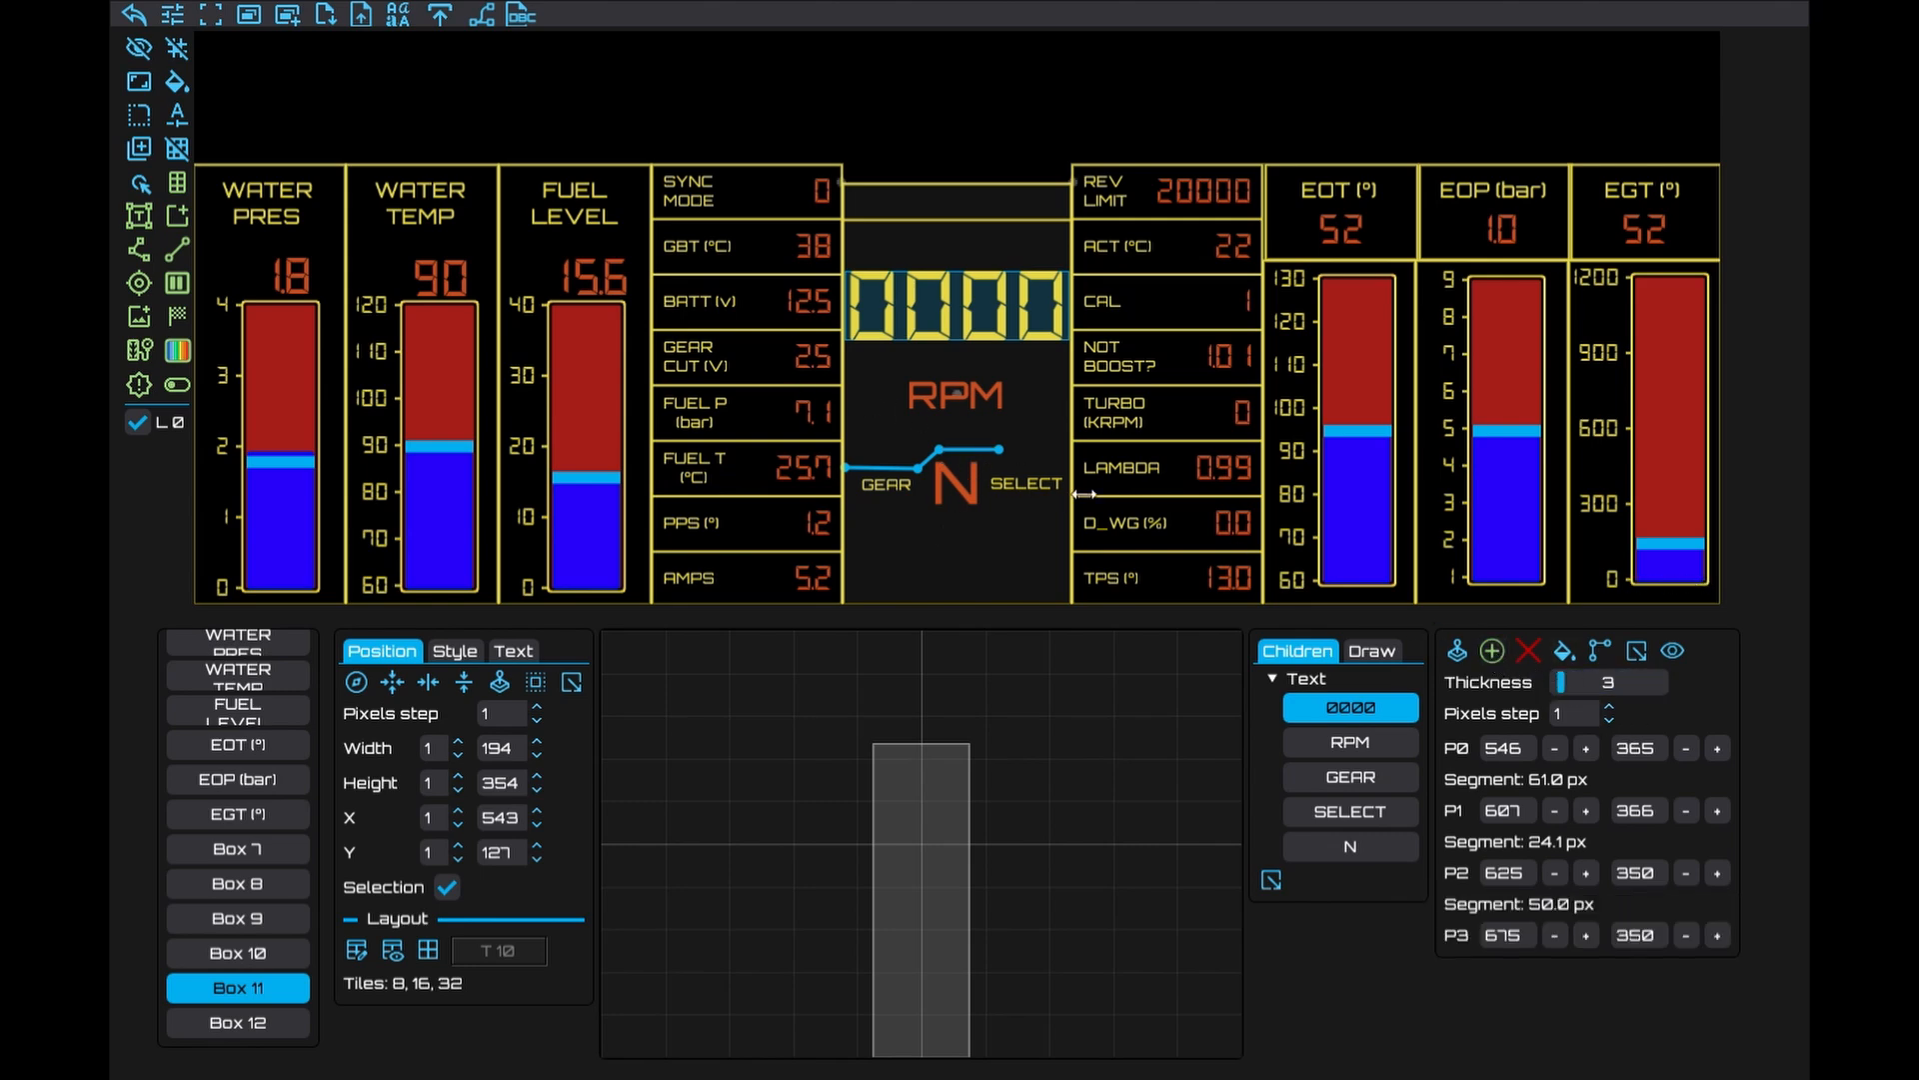
left_click_drag(999, 450, 992, 452)
left_click(1493, 653)
left_click_drag(1052, 446, 1011, 482)
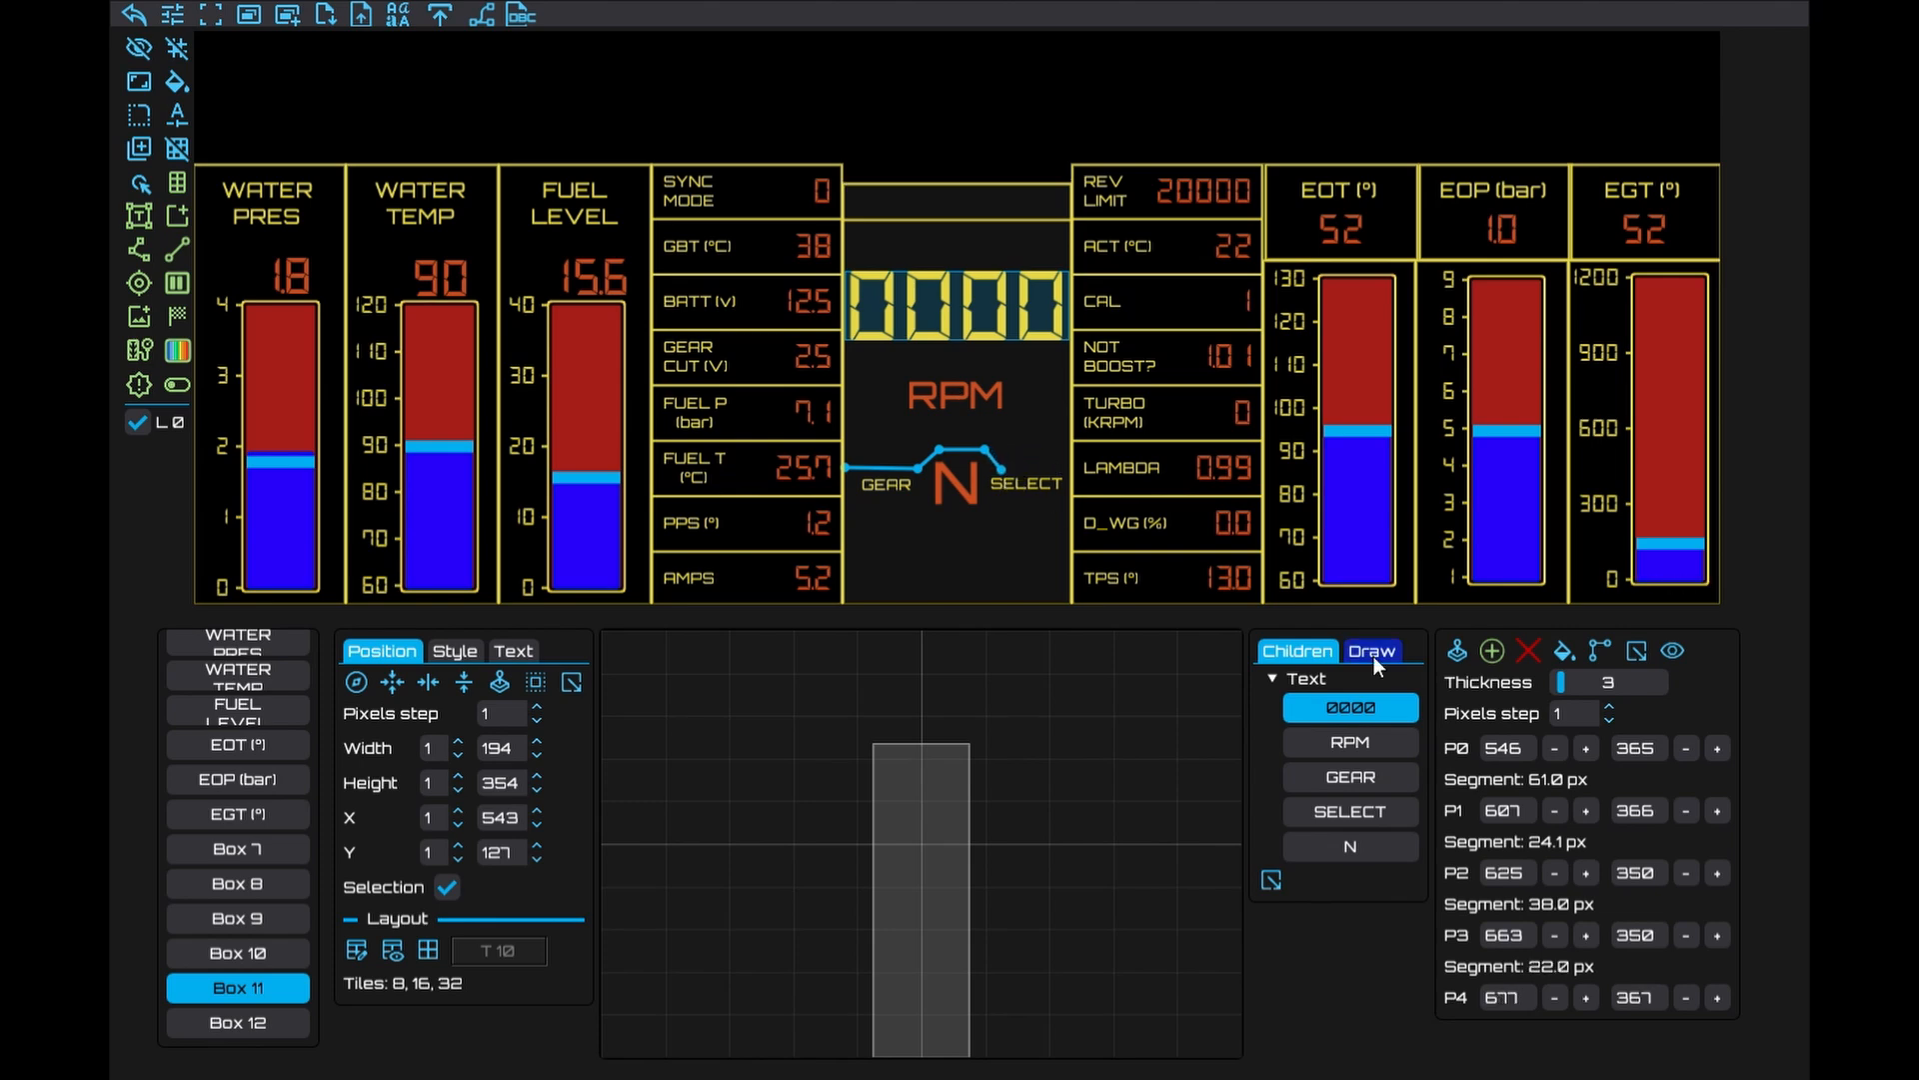
left_click(1494, 652)
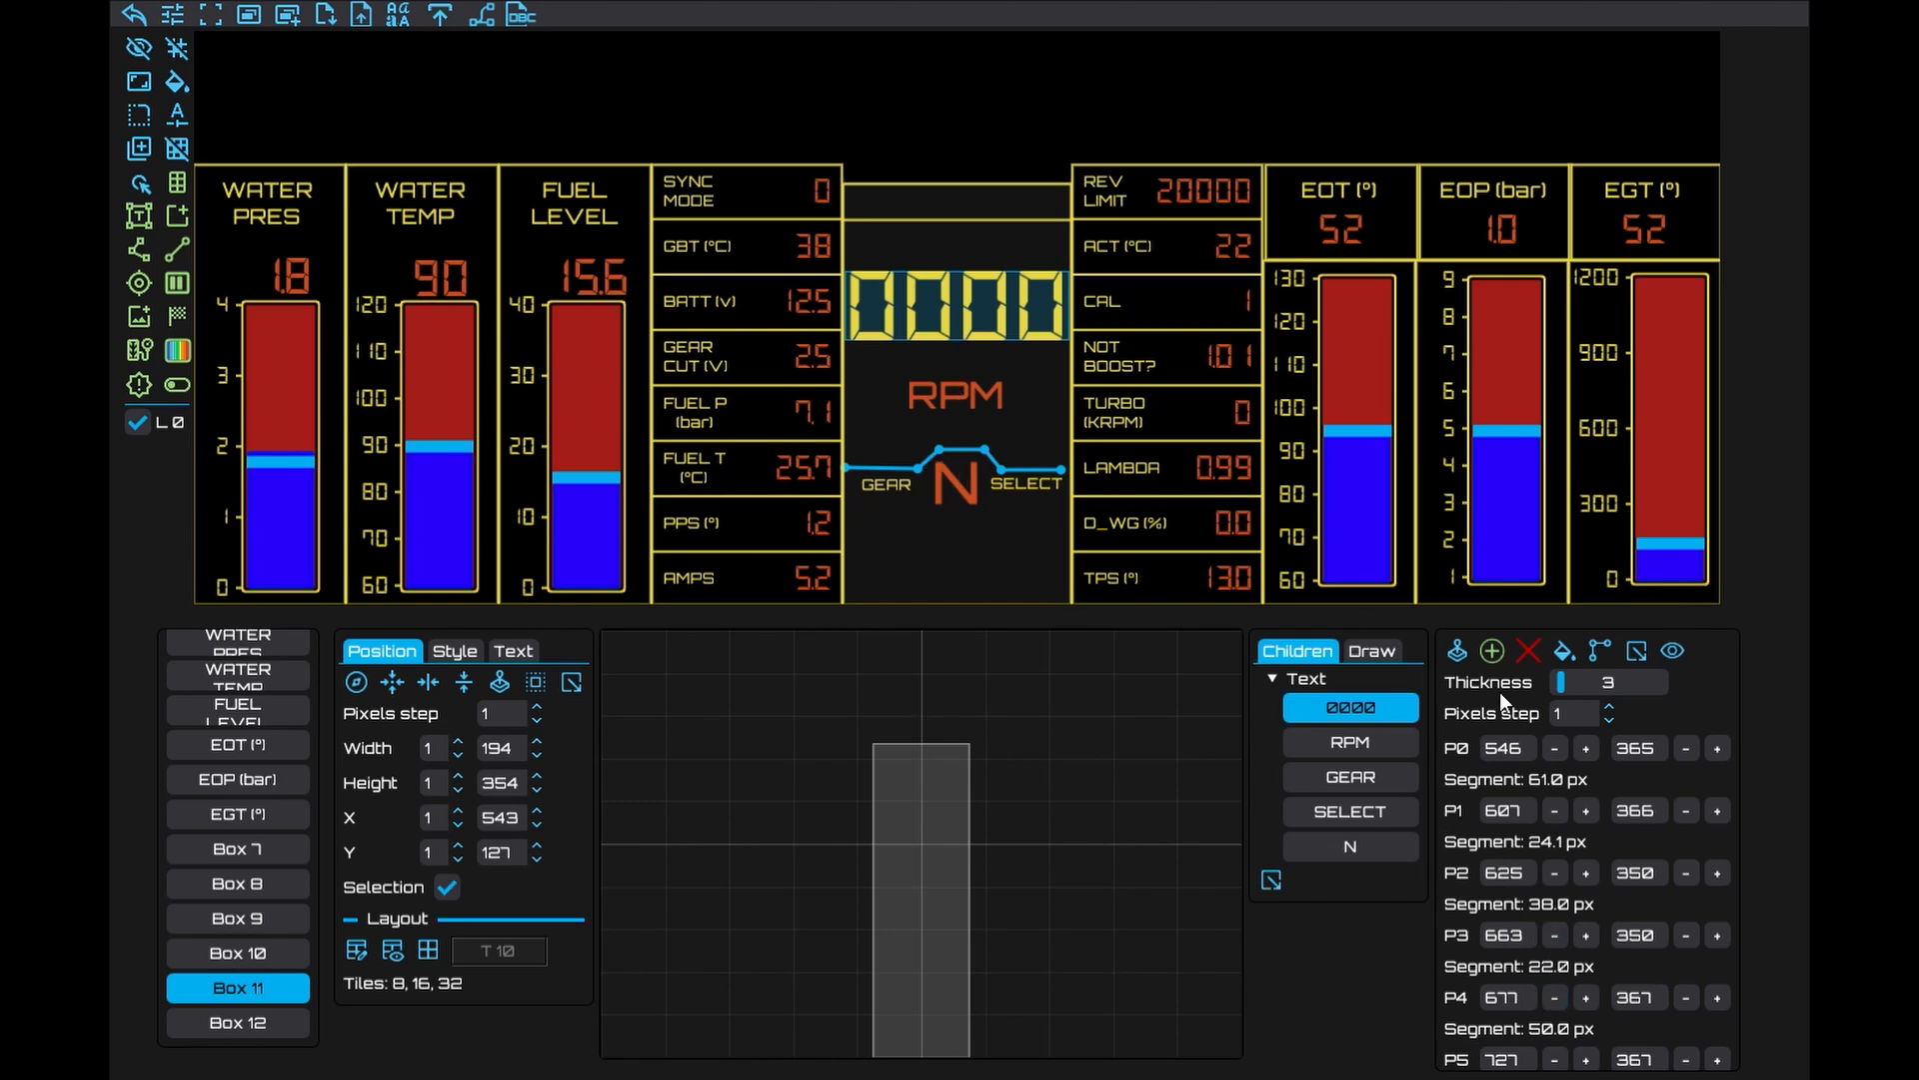
Extend the upper polyline's last point to X 734 at the centre box's right edge
scroll(1547, 989, "down", 1)
left_click(1587, 1050)
left_click(1587, 1049)
left_click(1586, 1050)
left_click(1586, 1050)
left_click(1586, 1049)
left_click(1586, 1049)
left_click(1586, 1050)
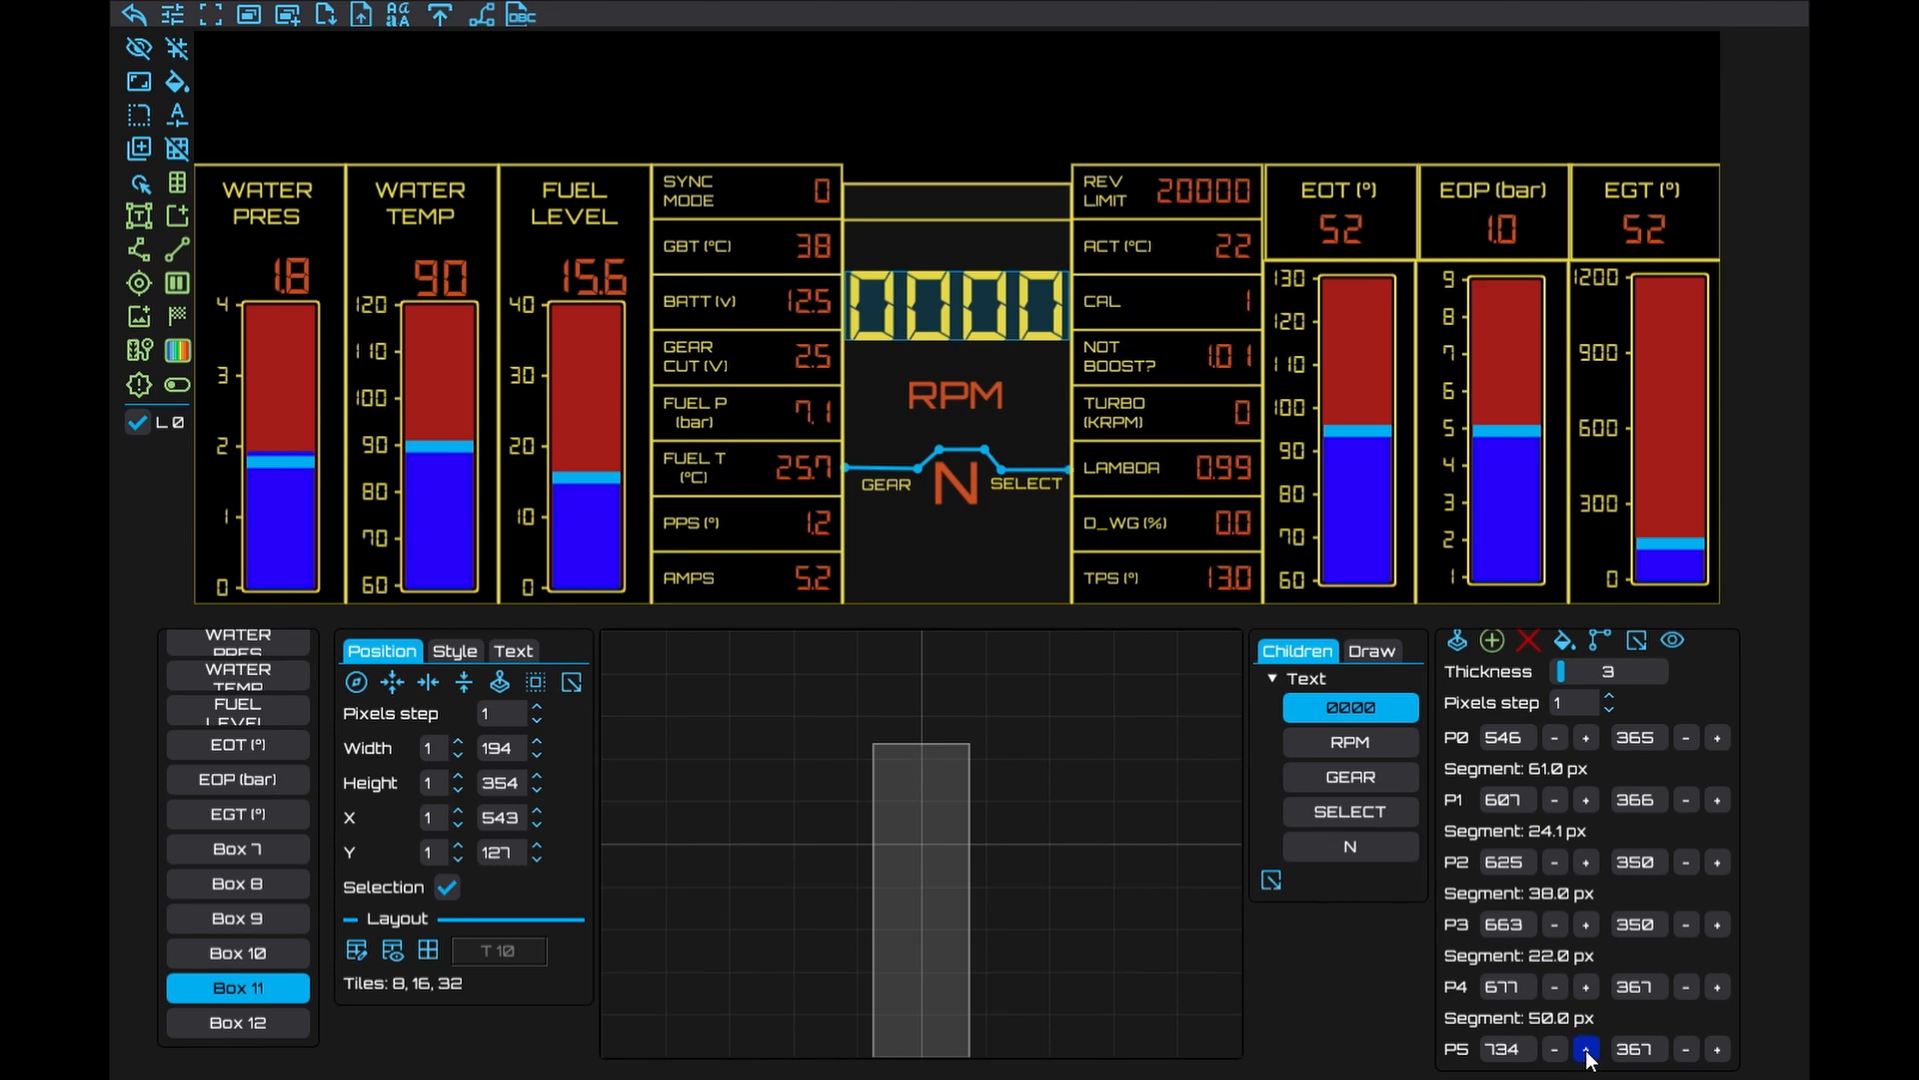
Refine the upper polyline's bend around the N to about (620, 349), (659, 349) and (672, 367)
left_click_drag(943, 456, 940, 451)
left_click_drag(987, 448, 983, 450)
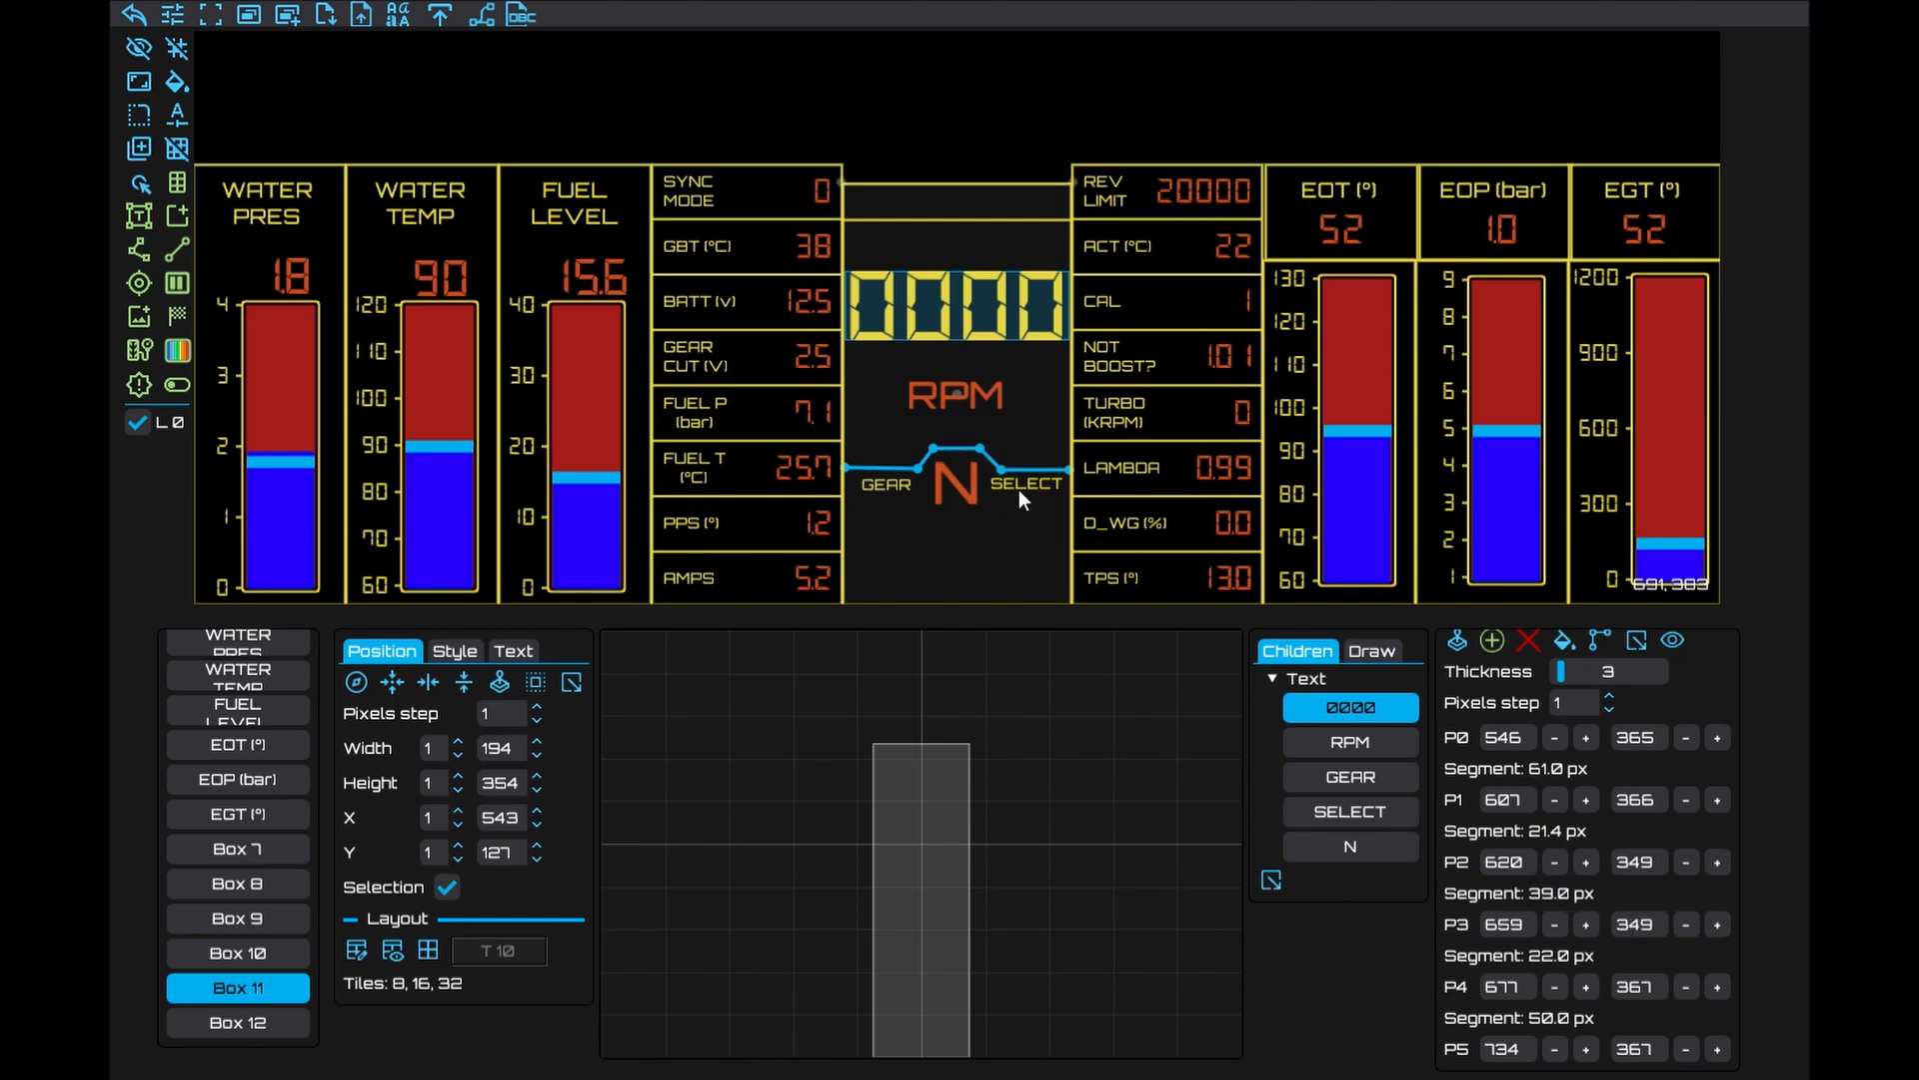
left_click_drag(1000, 472, 1005, 481)
scroll(1500, 739, "up", 1)
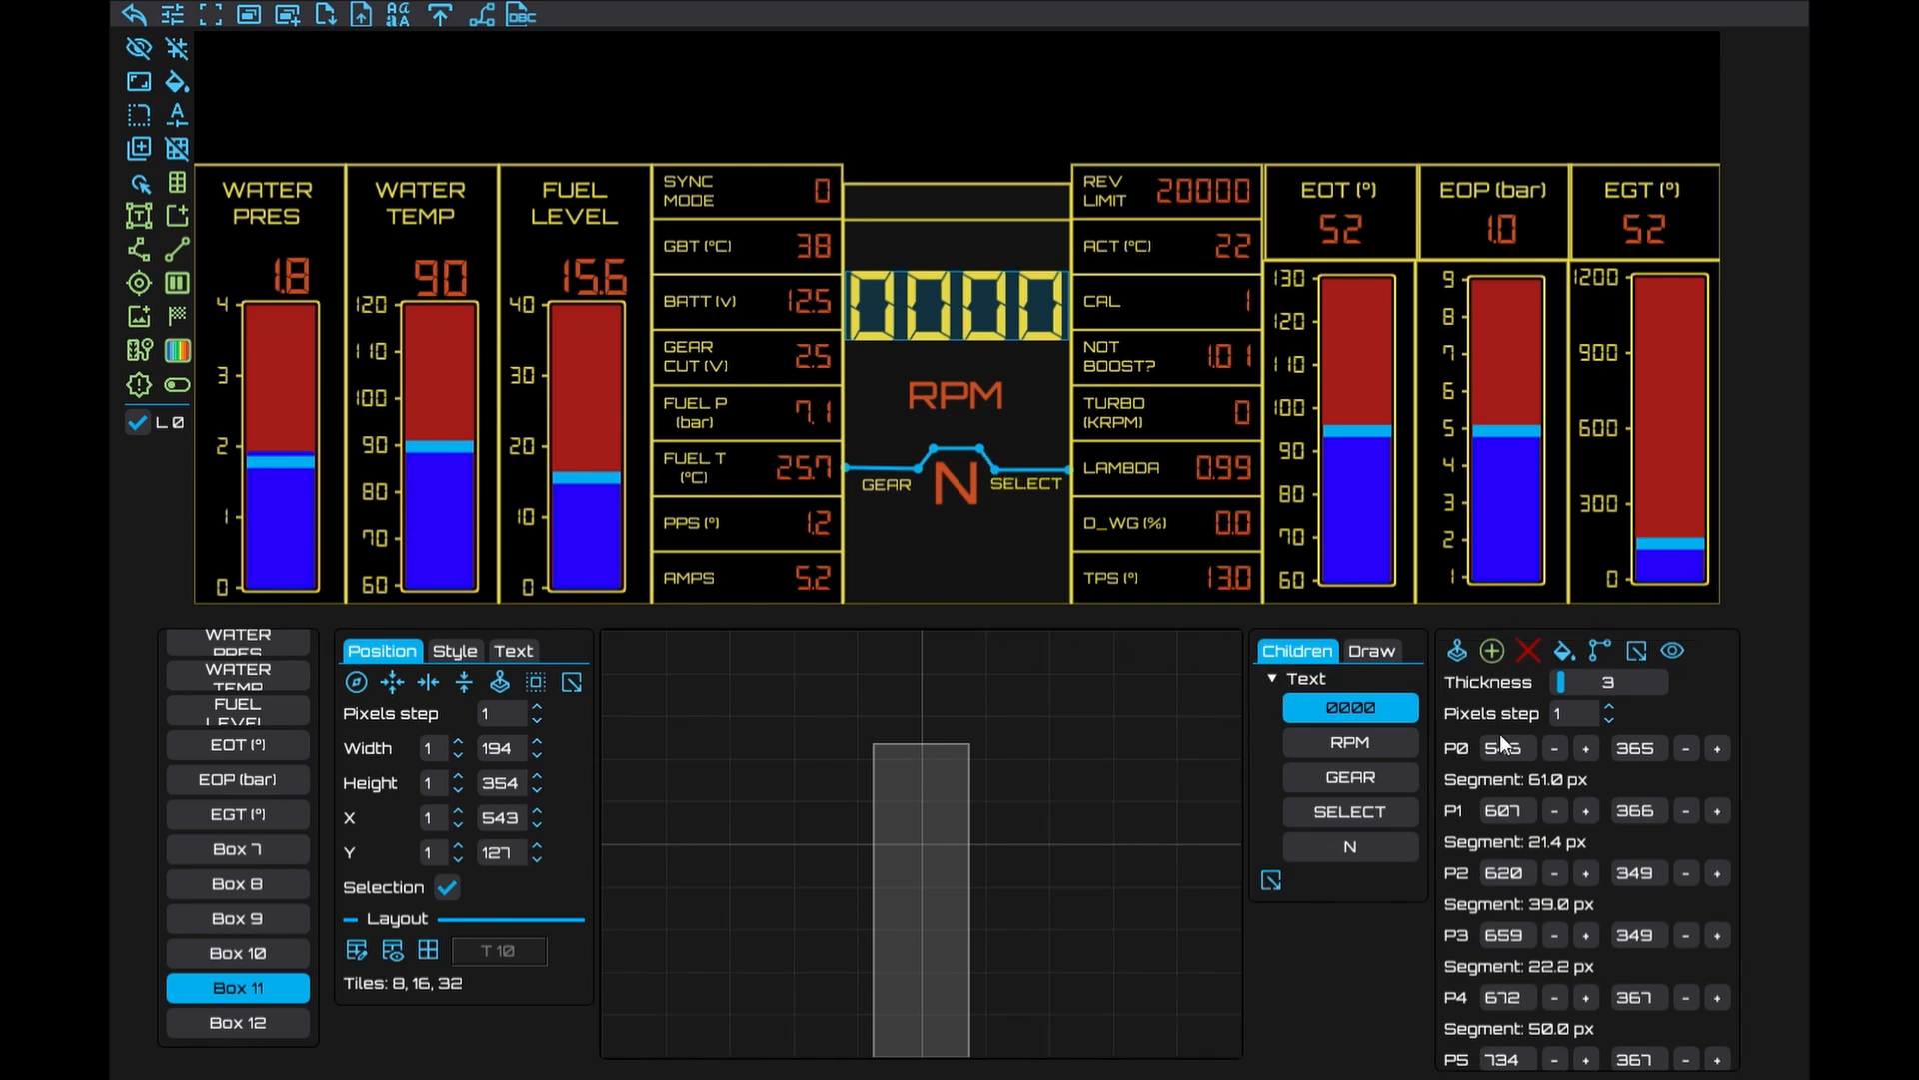
Colour the upper polyline yellow with #E5D745
left_click(1562, 651)
left_click_drag(1558, 958, 1245, 944)
key("ctrl+v")
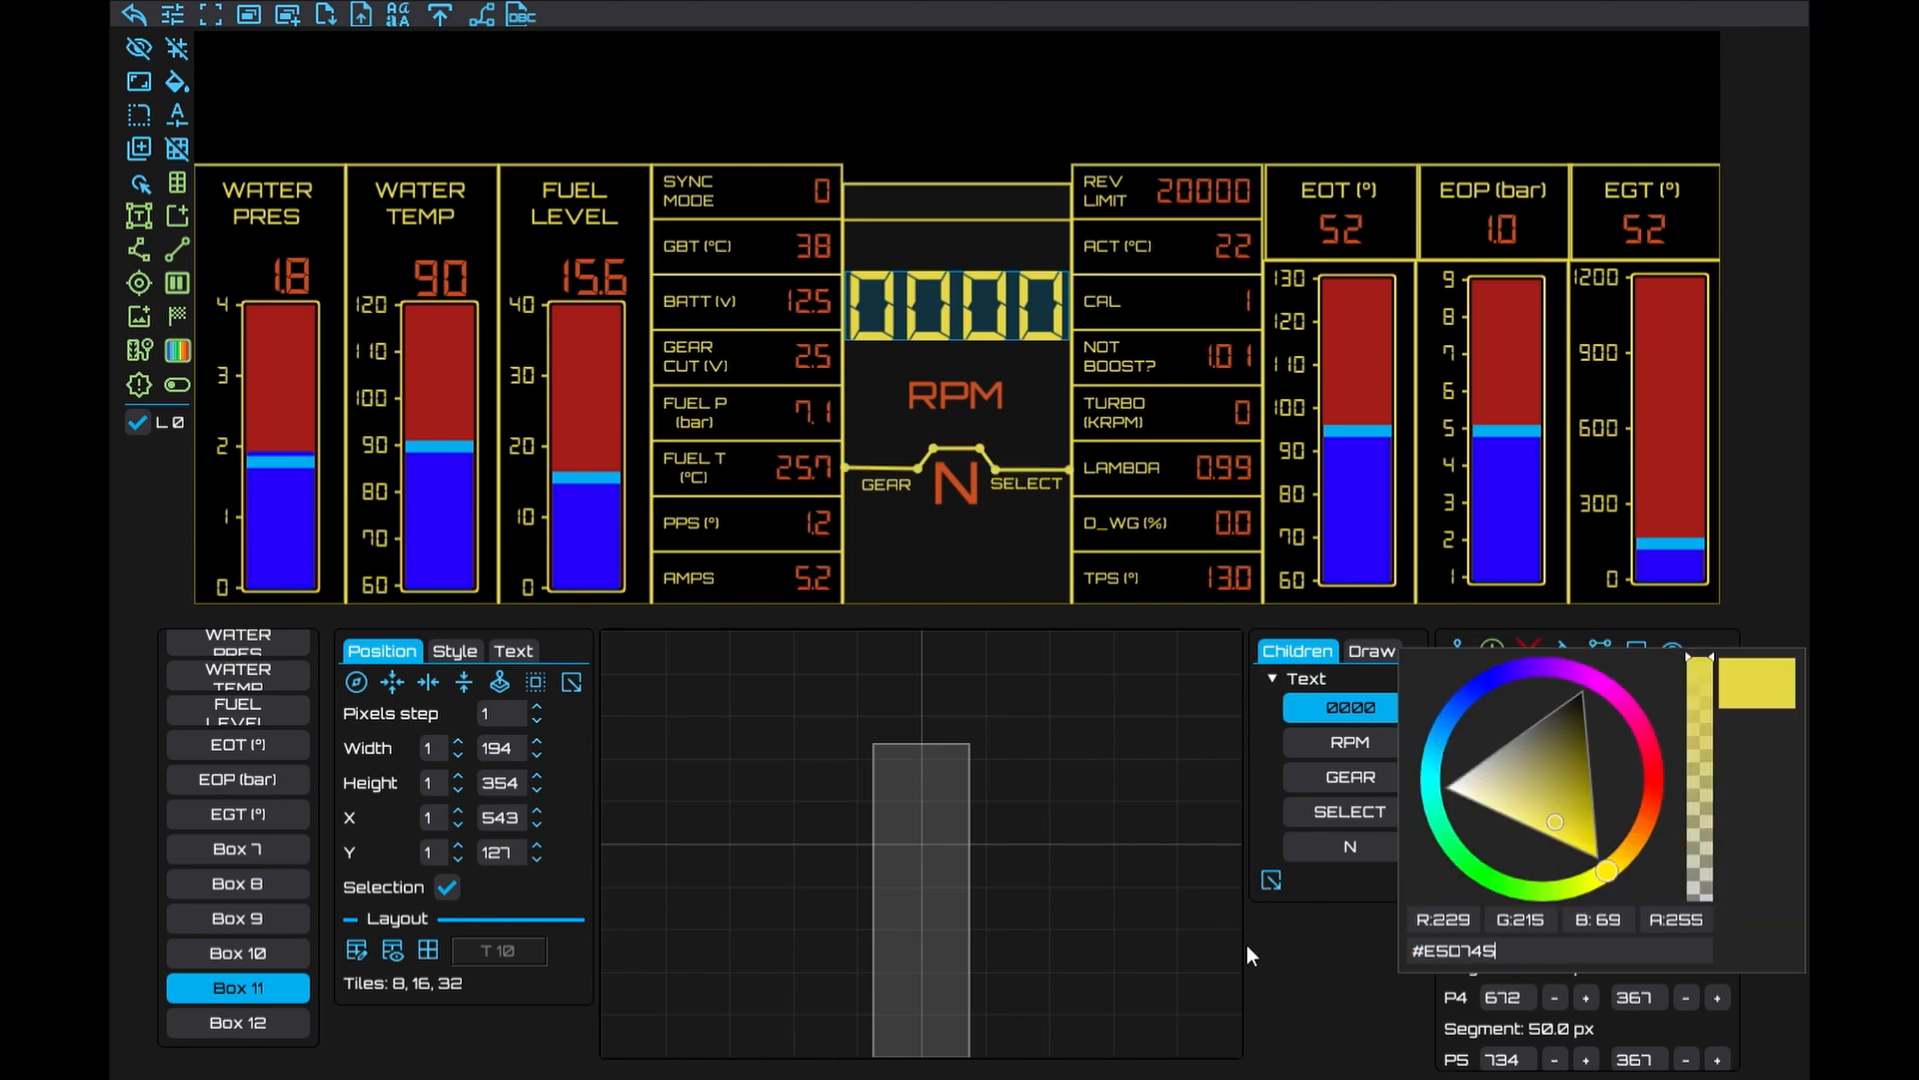
left_click(1377, 951)
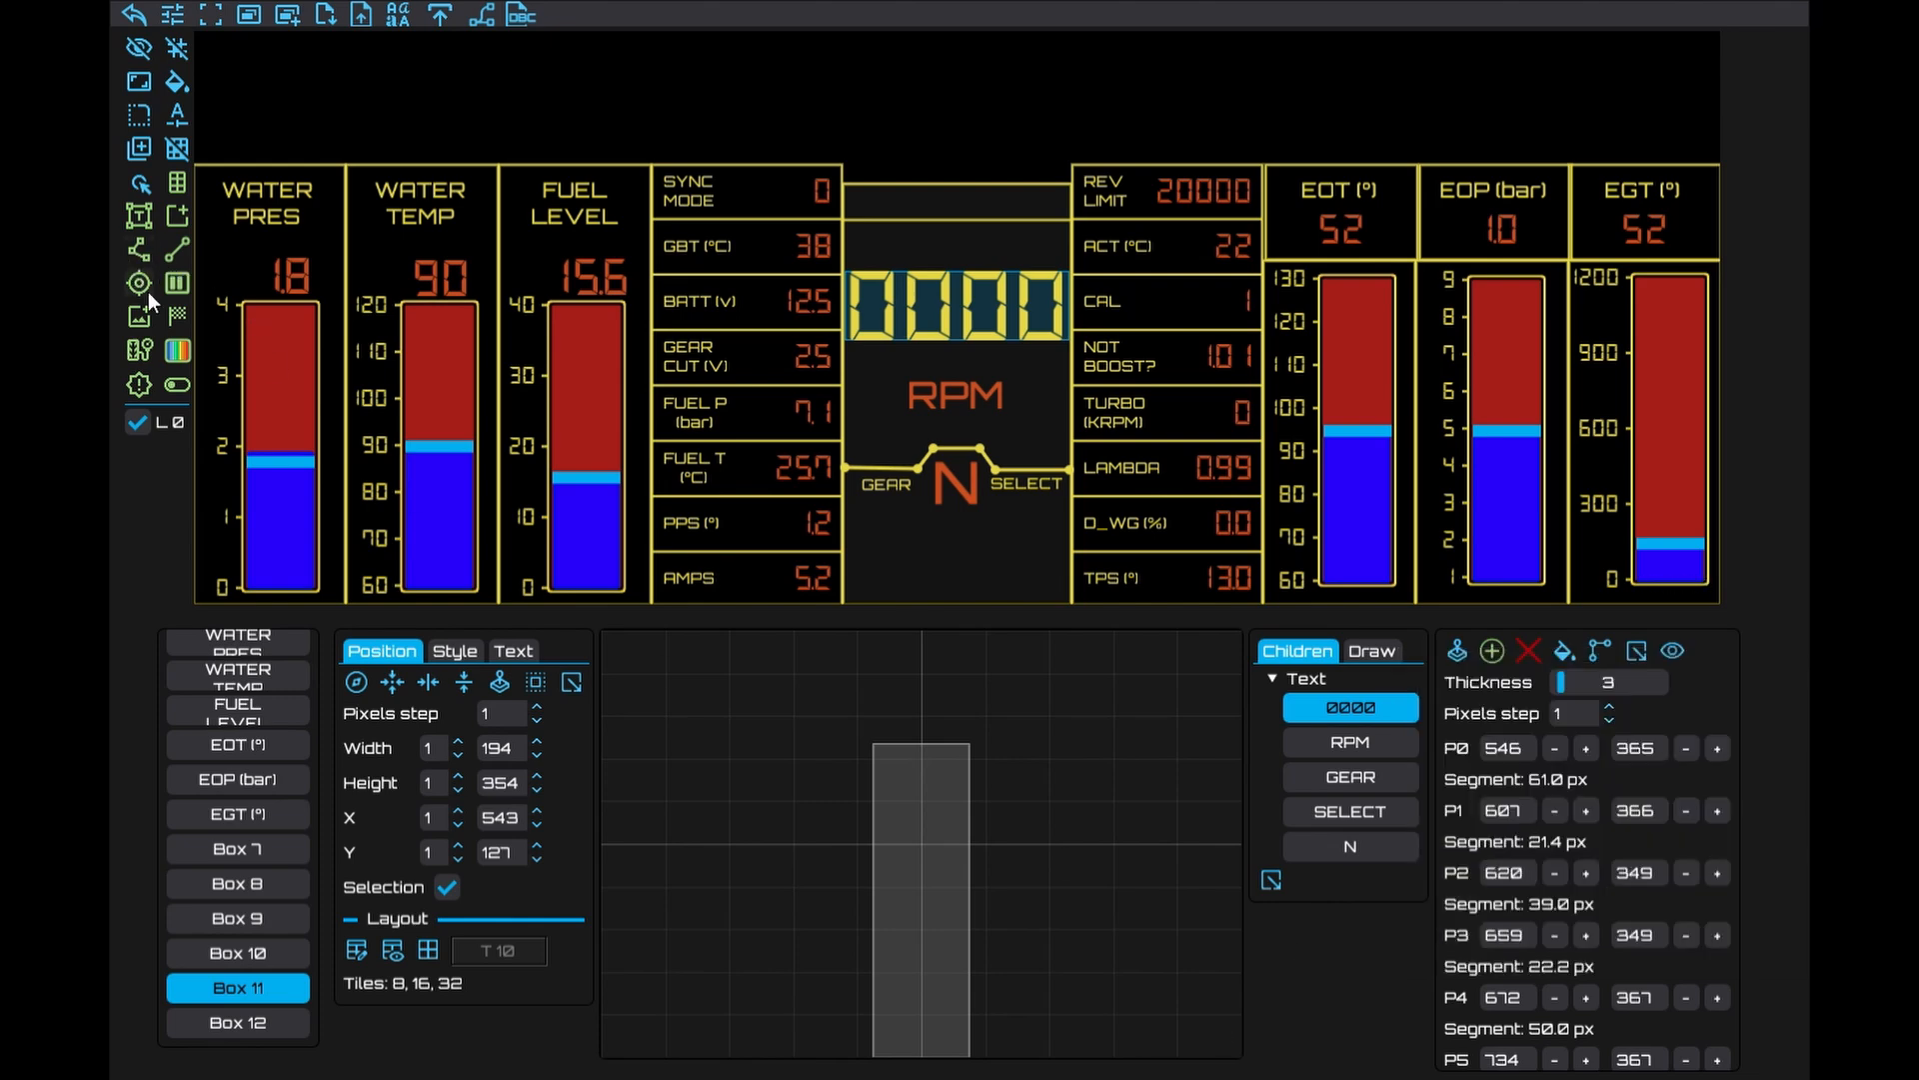
Add a second polyline below GEAR from about (545, 393) to (609, 392), angled down to about (624, 406) under the N
left_click(131, 251)
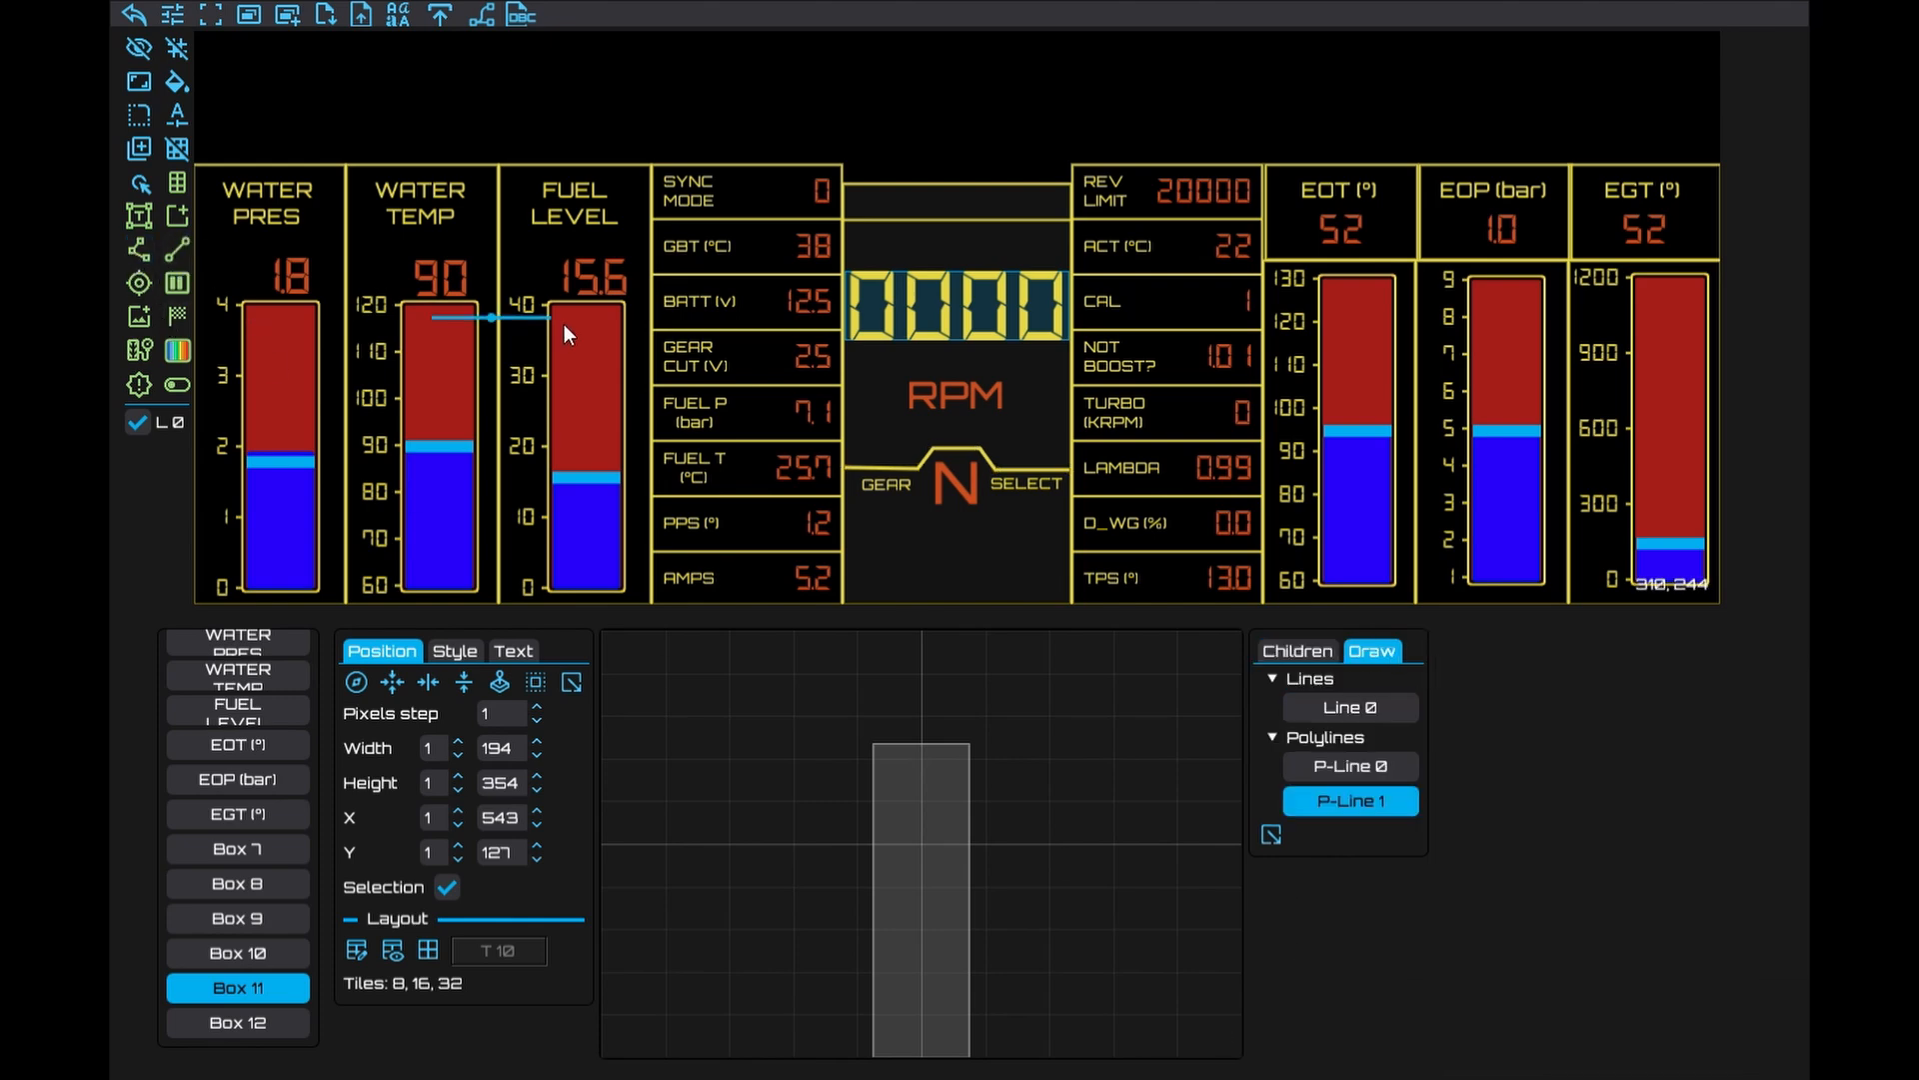
left_click(130, 180)
left_click_drag(504, 316, 912, 512)
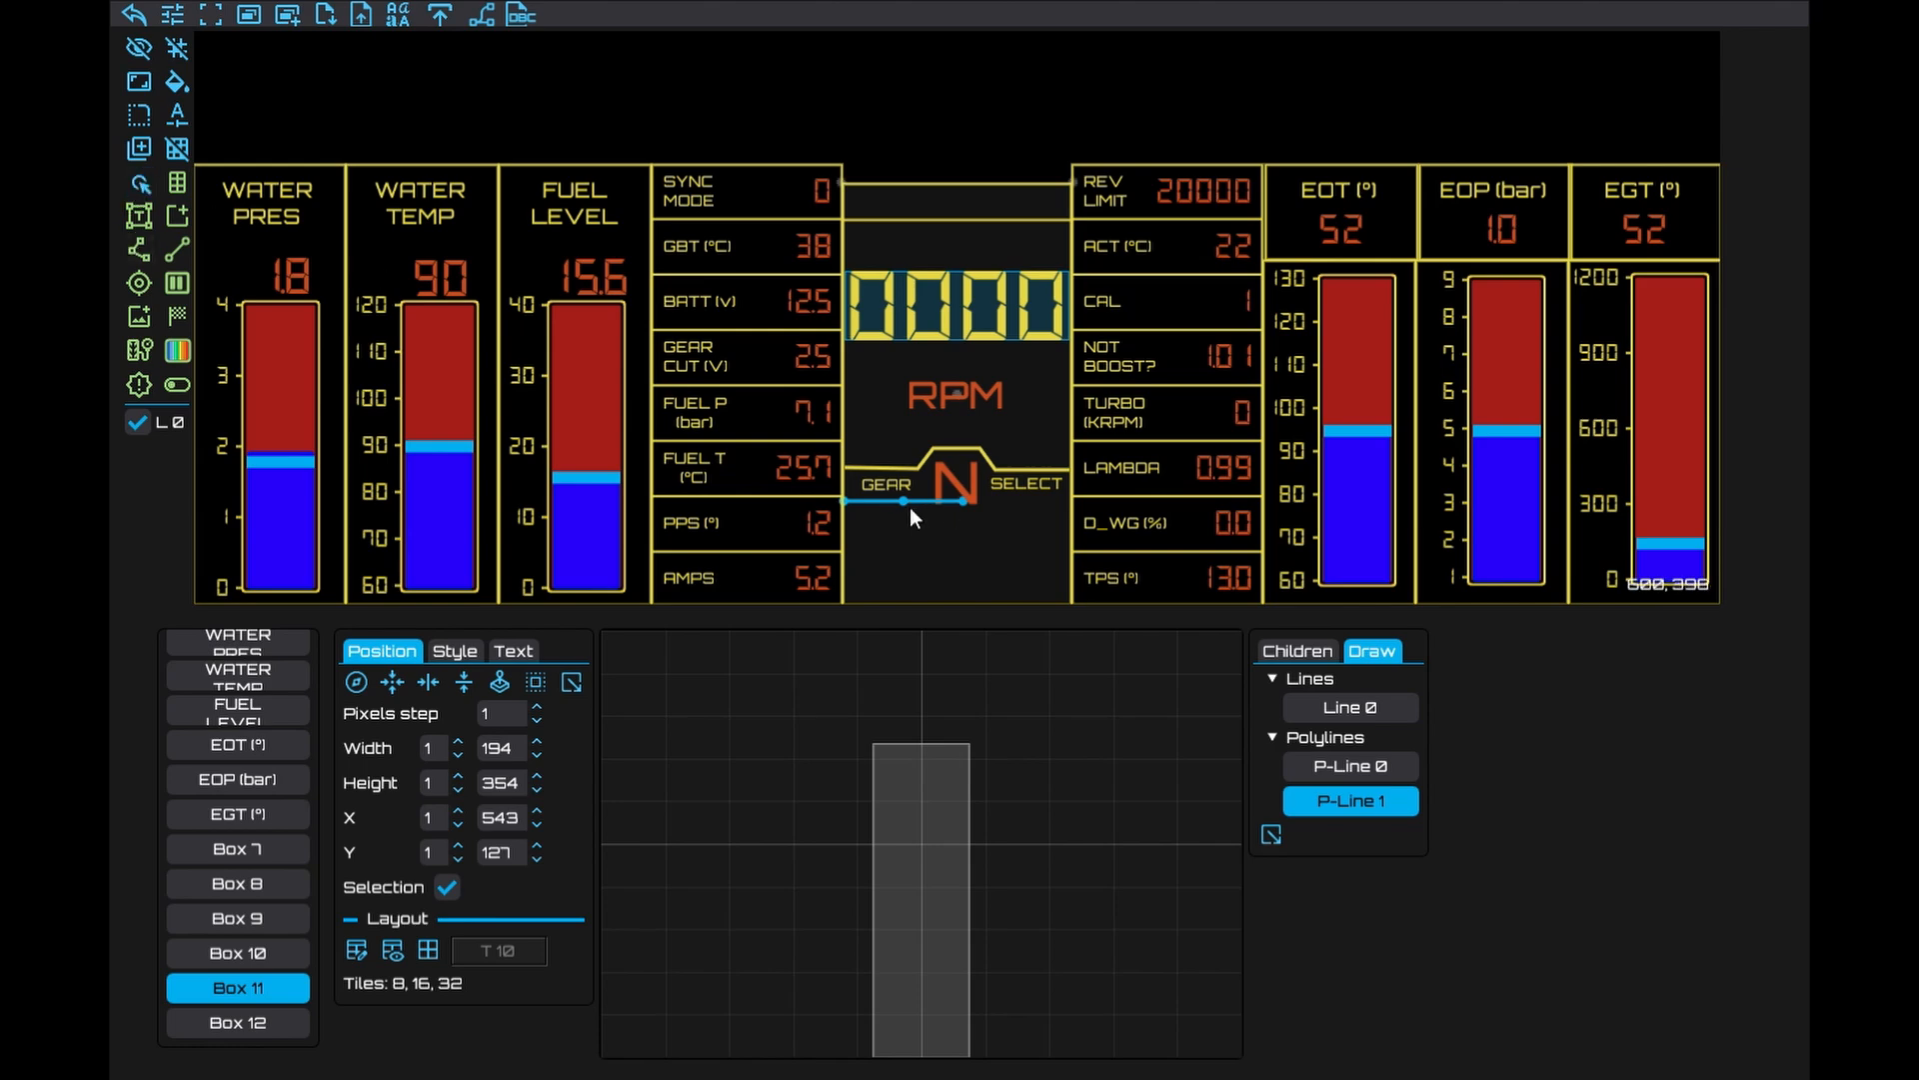
left_click_drag(904, 500, 938, 517)
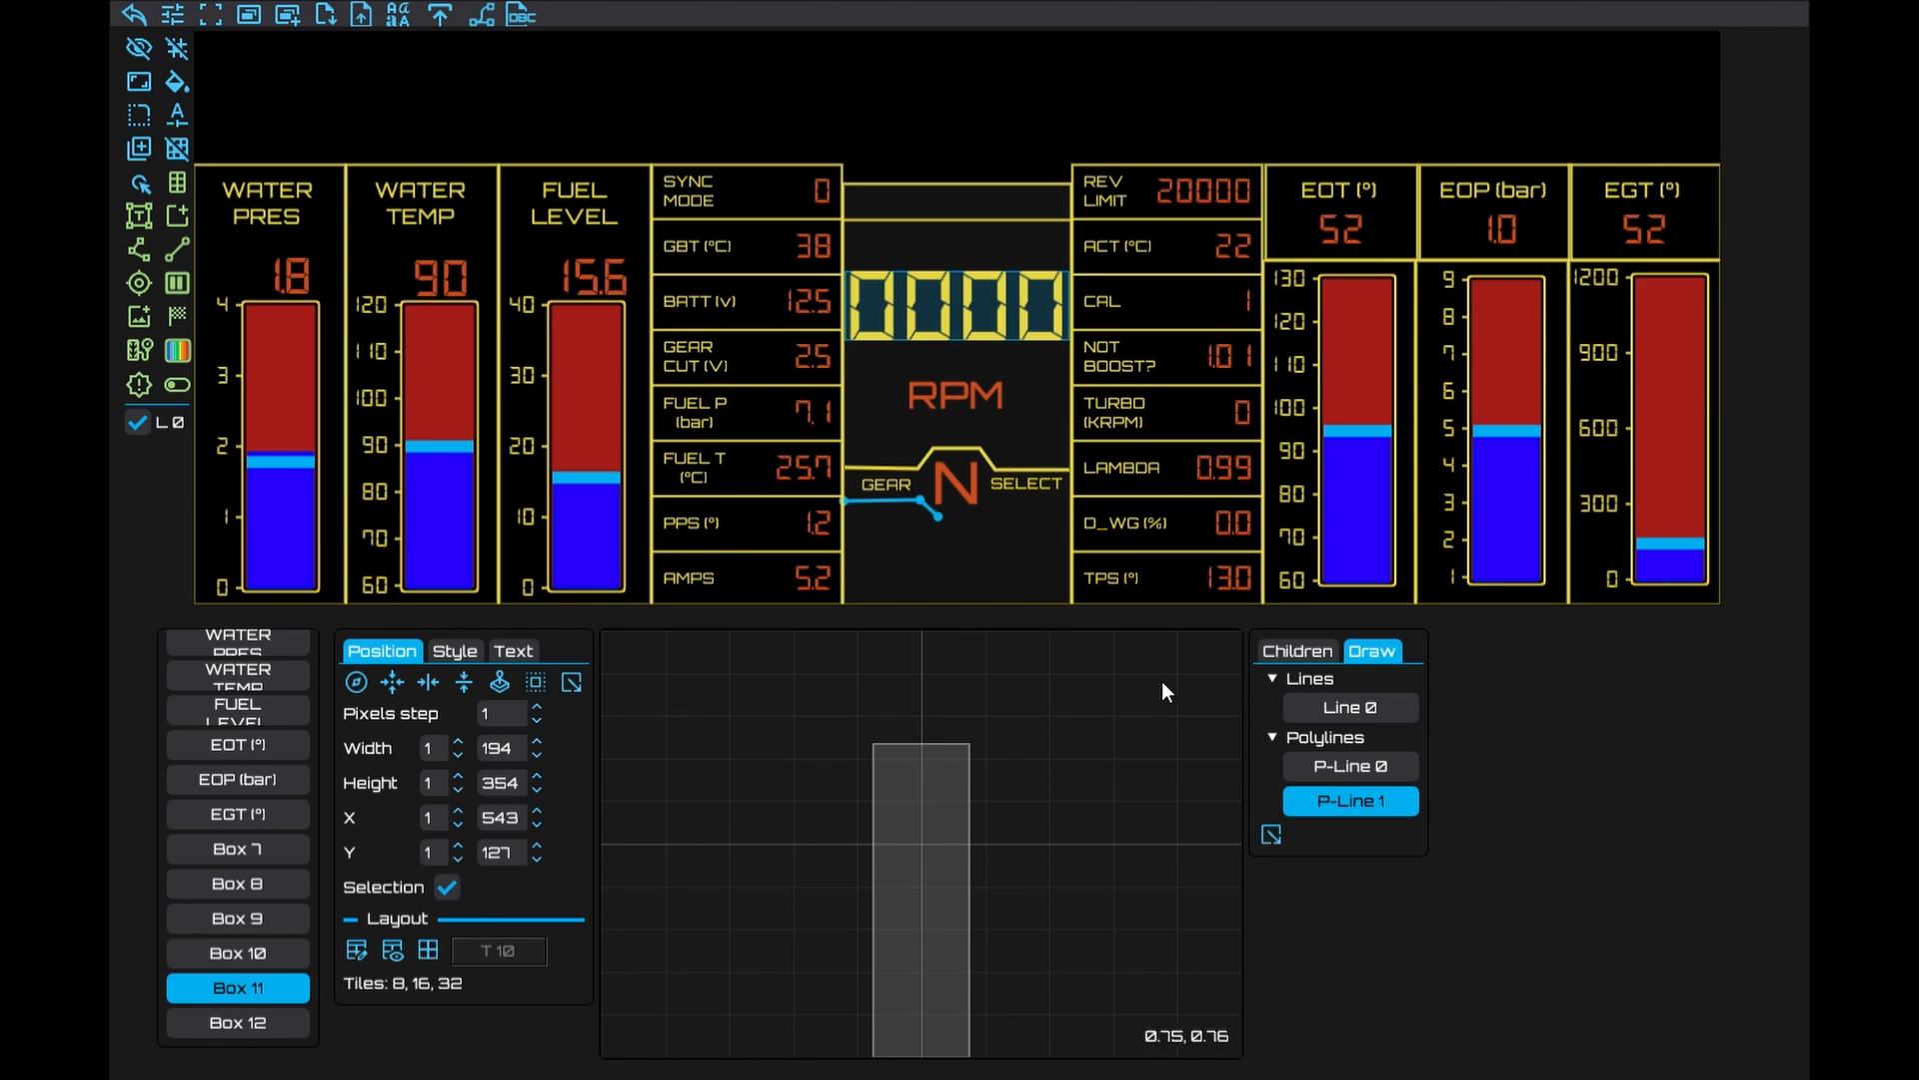
left_click(945, 519)
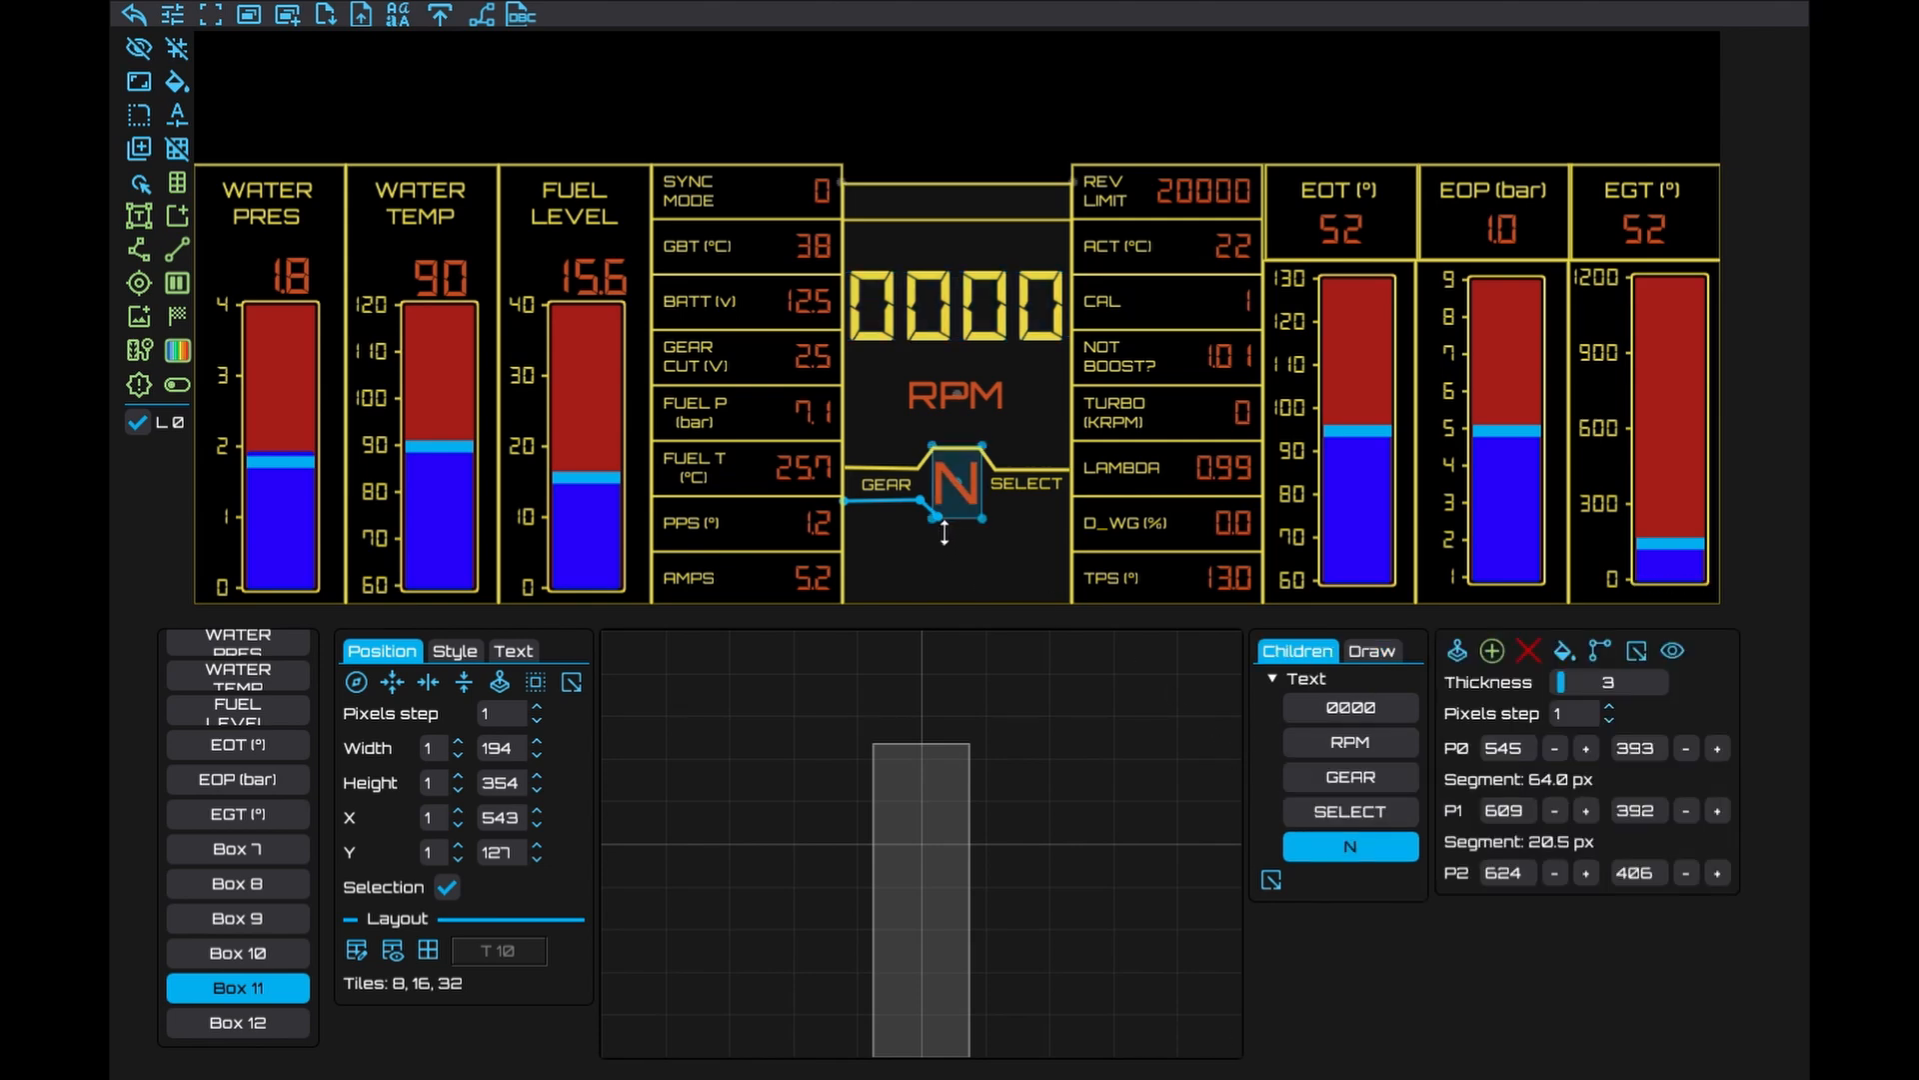
Add three points to the lower polyline, running under the N to about (663, 407), up to (676, 392) and out below SELECT
left_click(1493, 652)
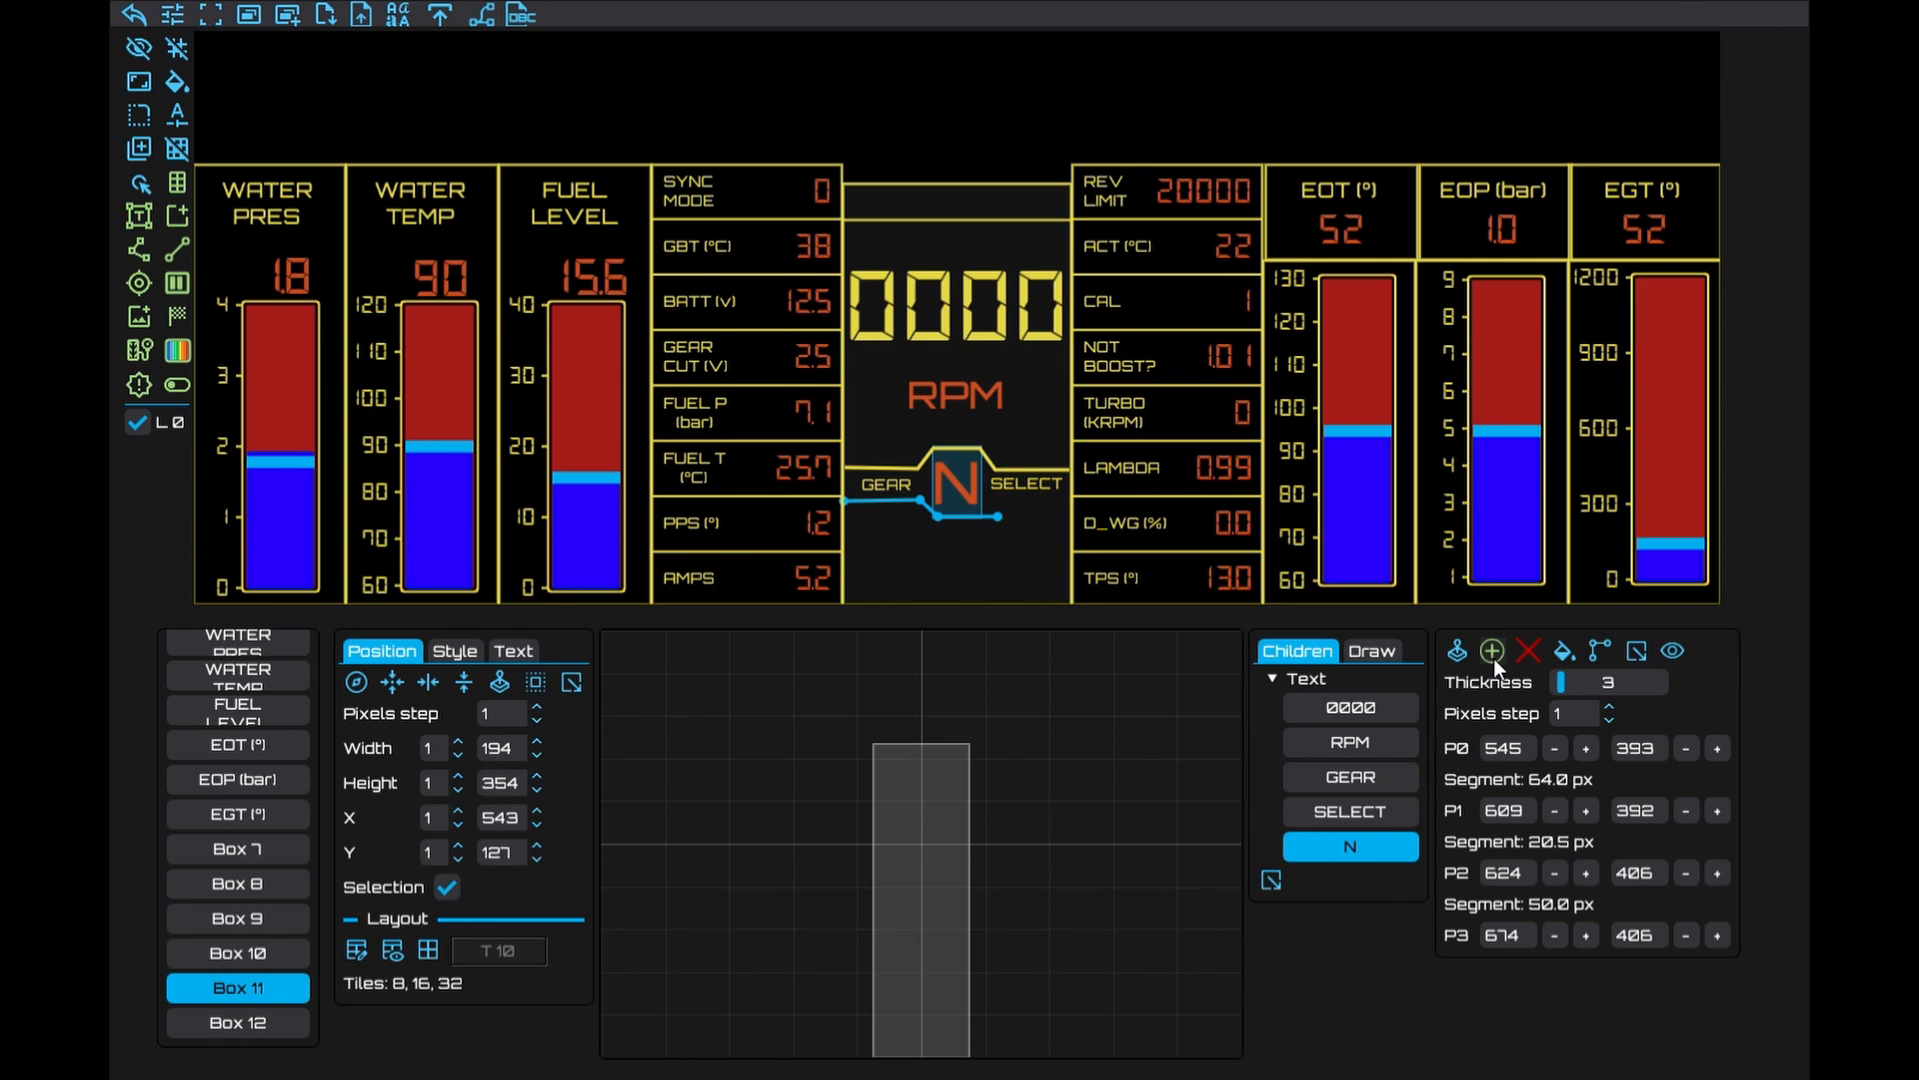
left_click_drag(1004, 520, 993, 522)
left_click(1506, 658)
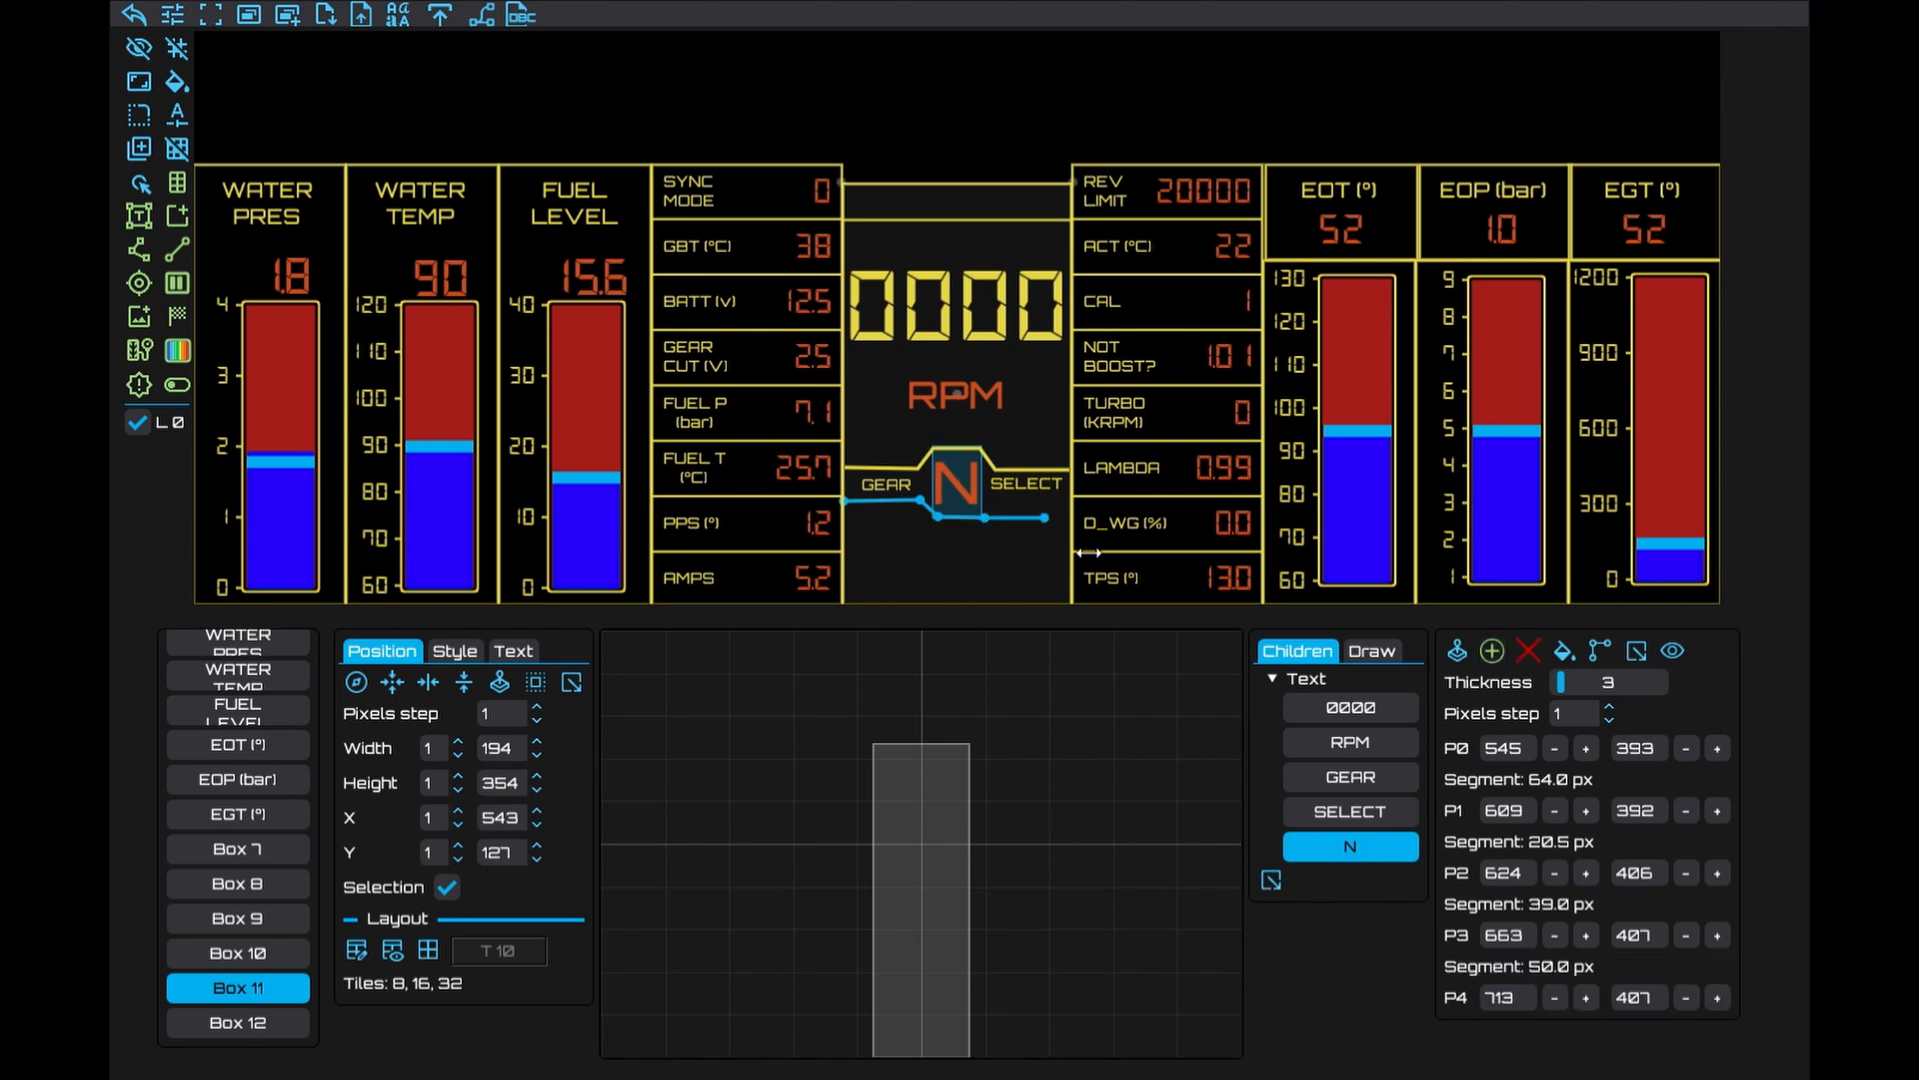
left_click_drag(1044, 520, 1009, 506)
left_click(1503, 650)
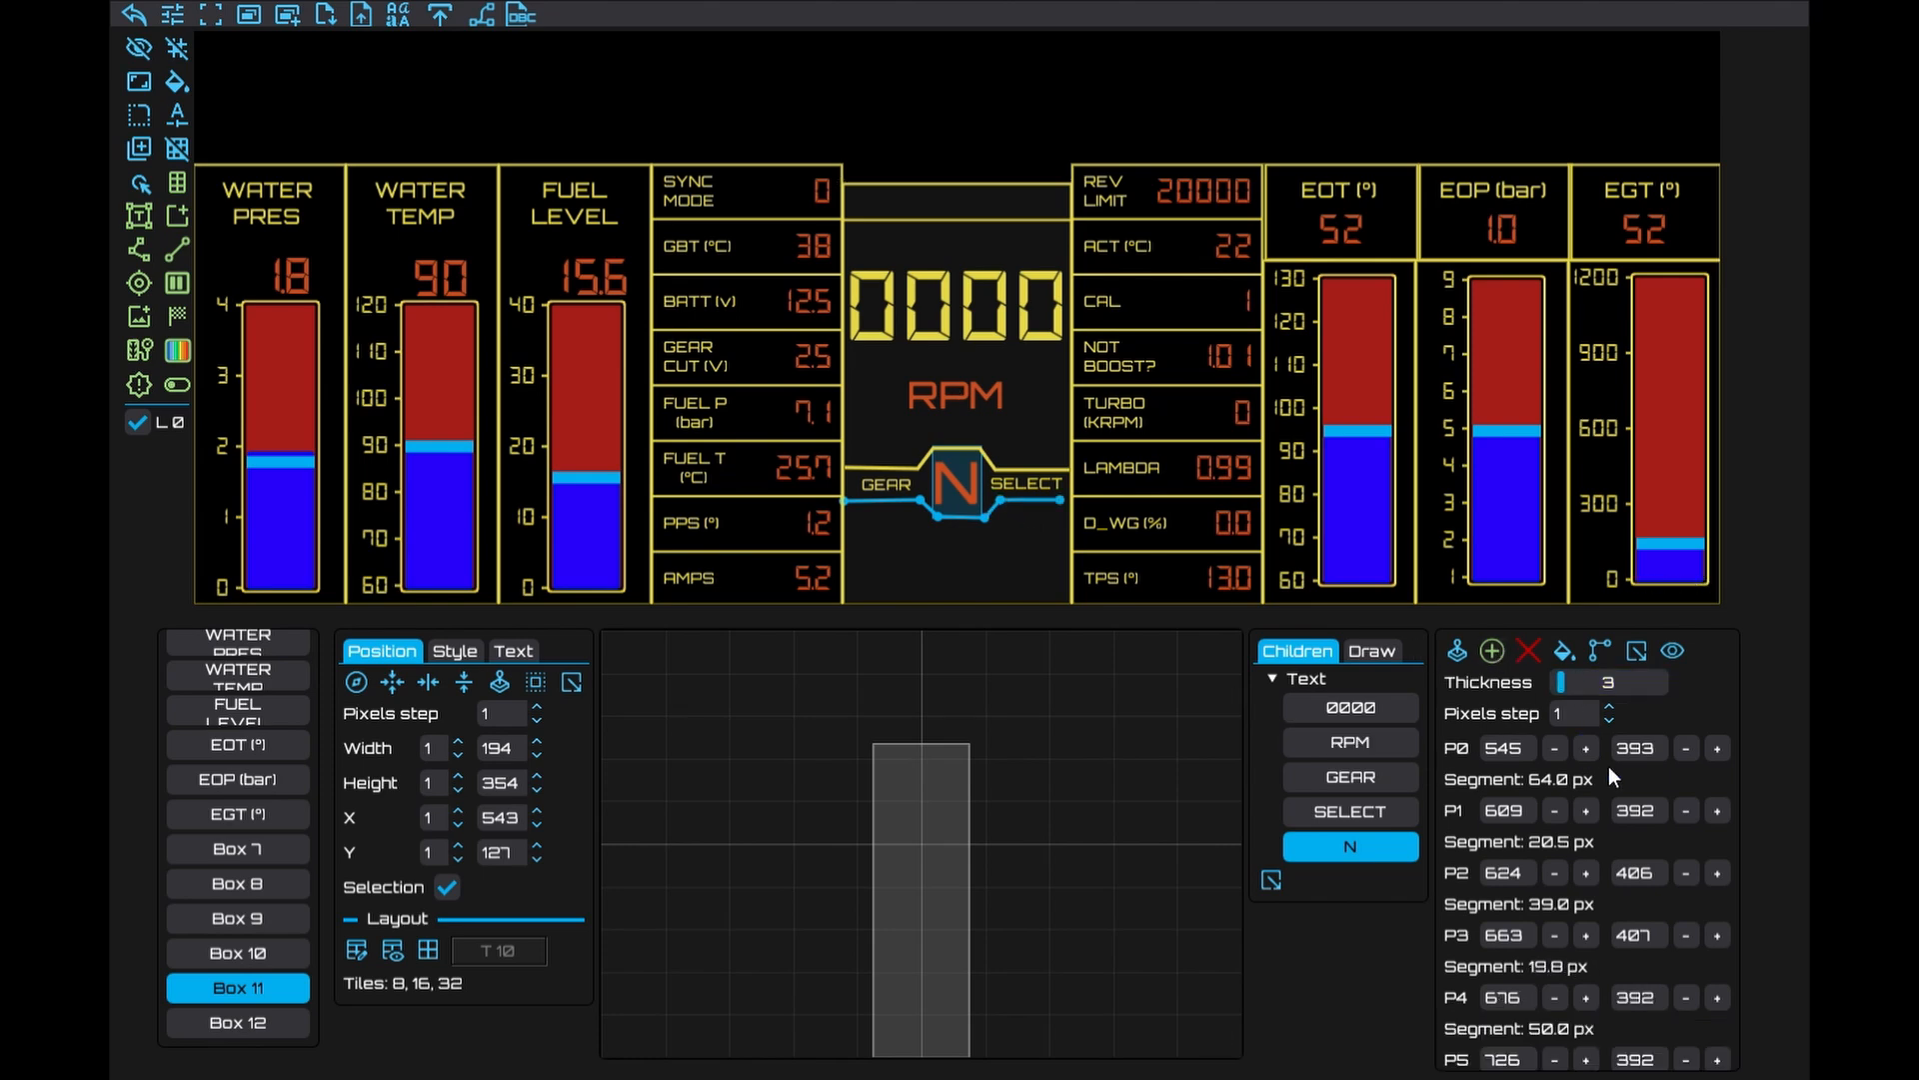
Extend the lower polyline's last point to X 735 at the centre box's right edge
scroll(1599, 879, "down", 1)
left_click(1586, 1049)
left_click(1586, 1050)
left_click(1586, 1049)
left_click(1586, 1049)
left_click(1587, 1049)
left_click(1586, 1049)
left_click(1586, 1049)
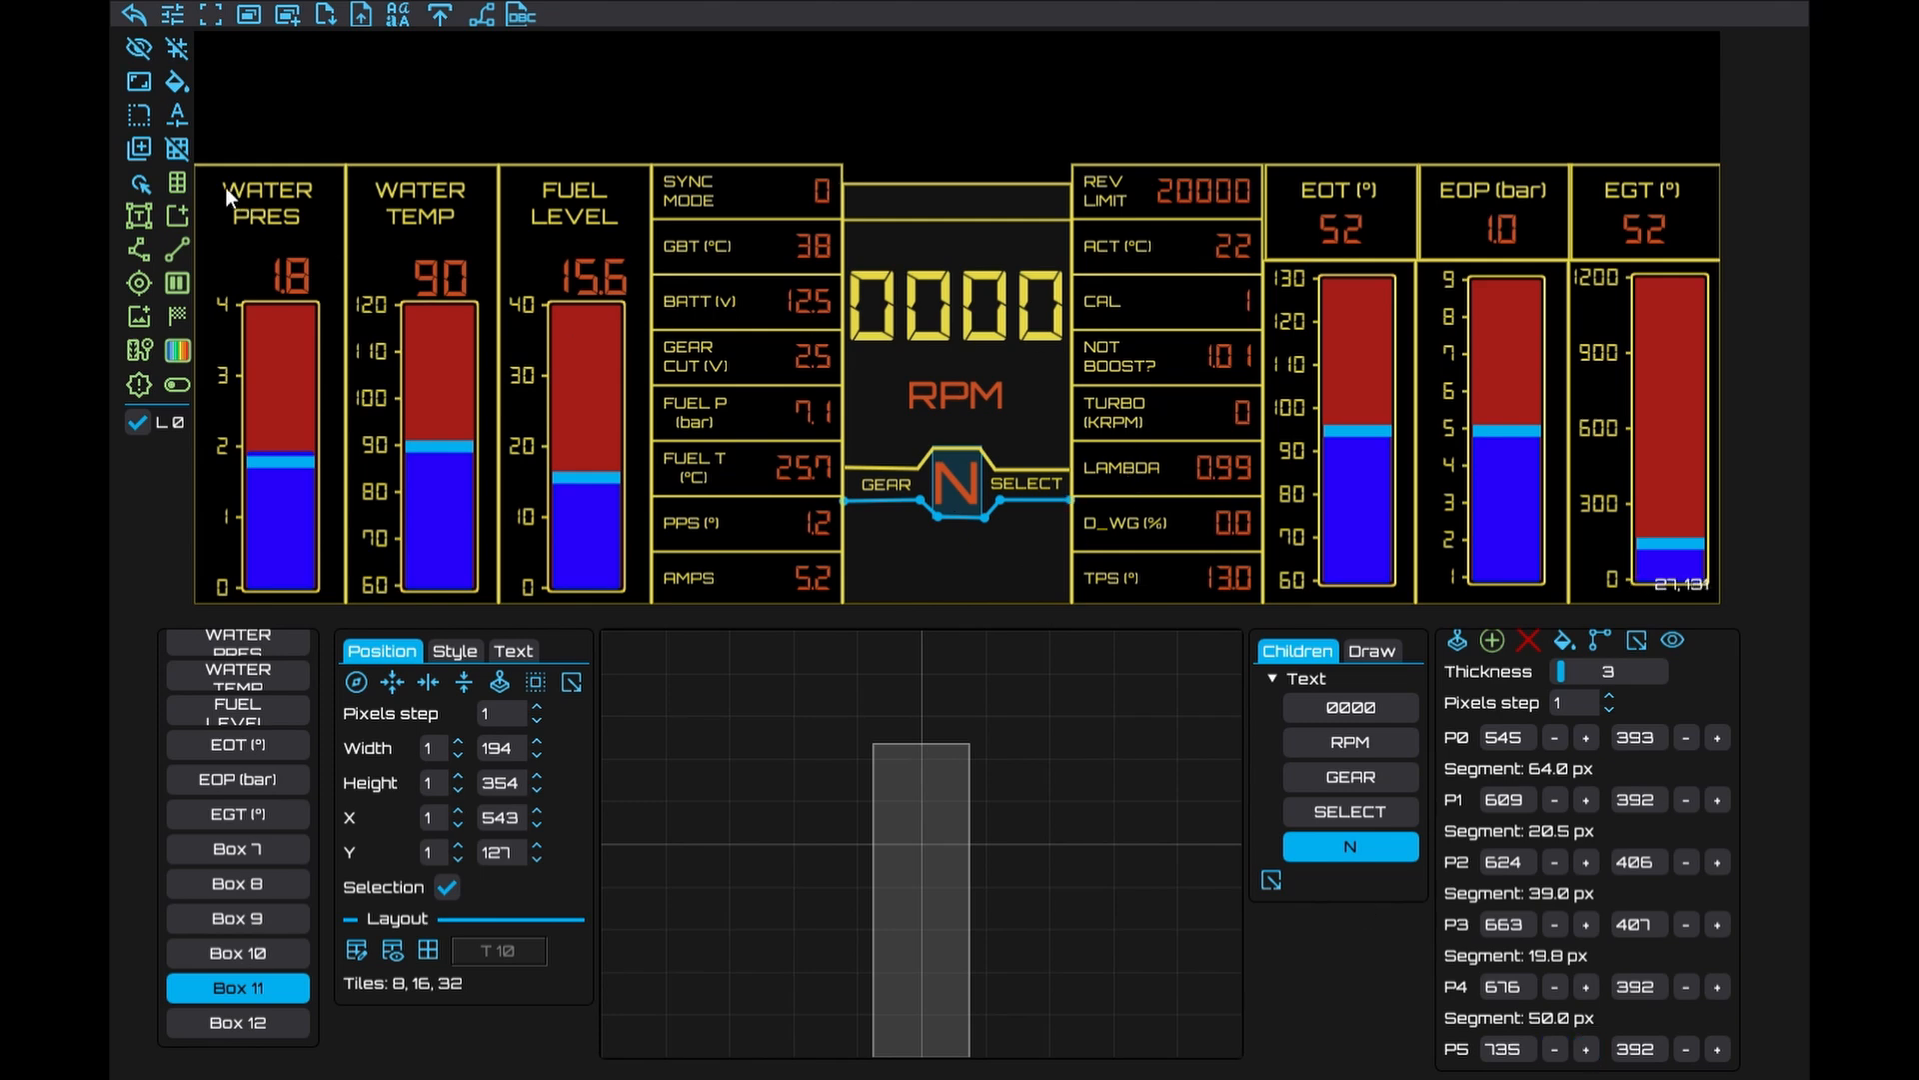
Colour the lower polyline yellow with #E5D745 to match the upper one
left_click(1562, 642)
type("#E5D745")
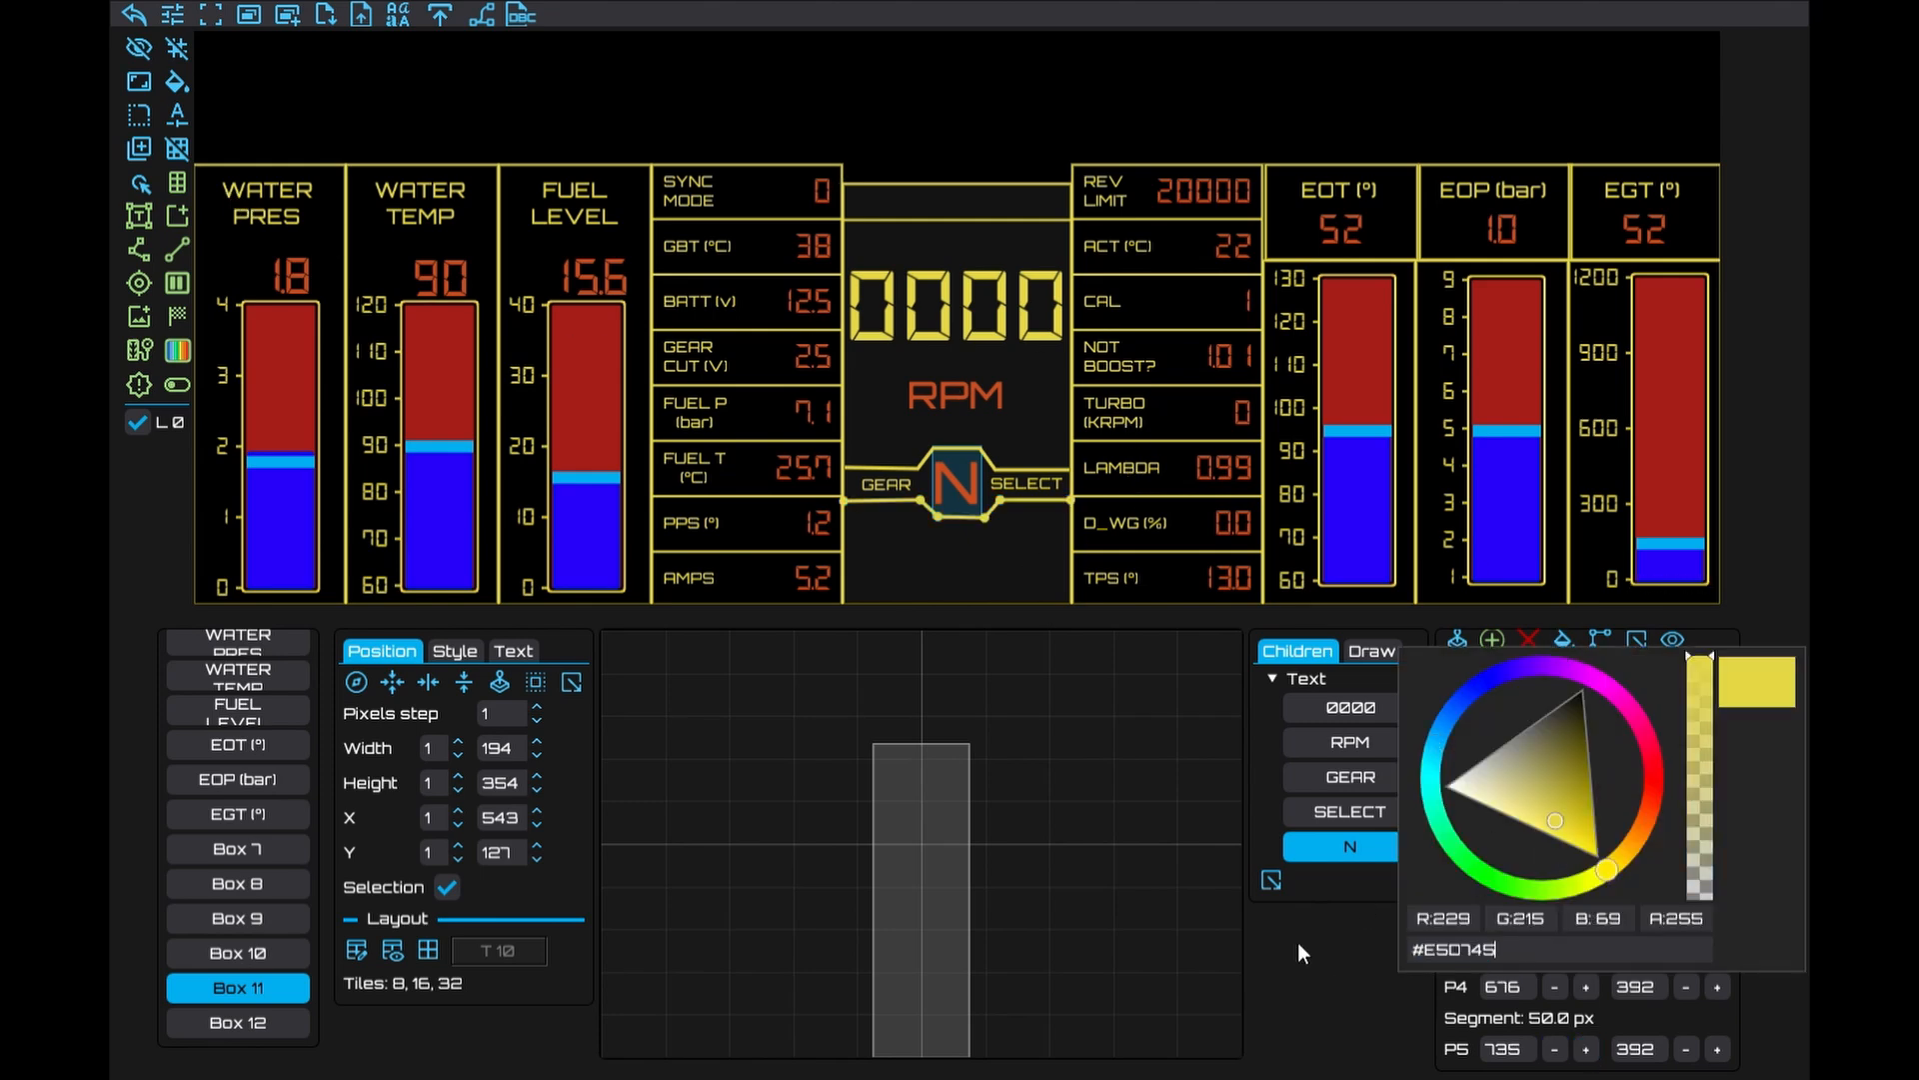
left_click(1261, 845)
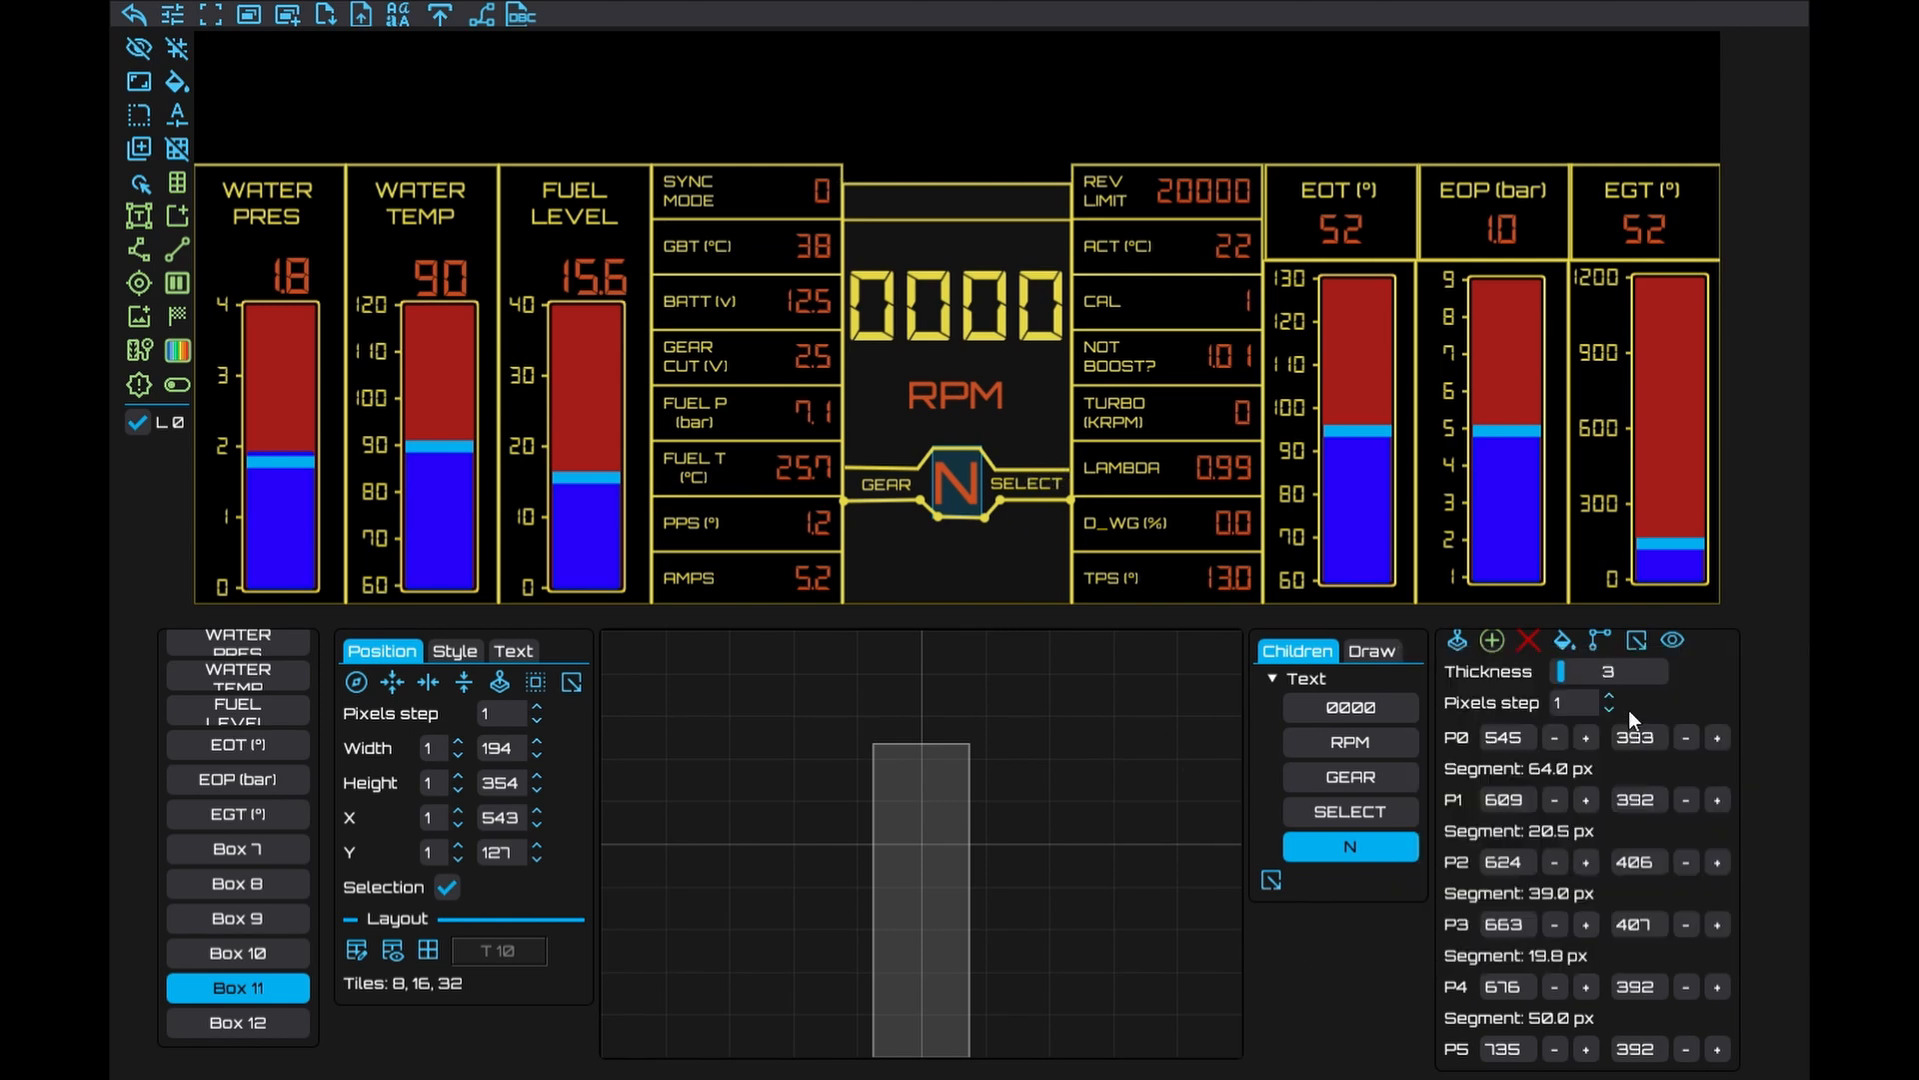
Shift the lower polyline's fifth point to about X 673 and set the upper polyline's last point to X 736
left_click(1672, 642)
left_click_drag(1004, 502, 1004, 503)
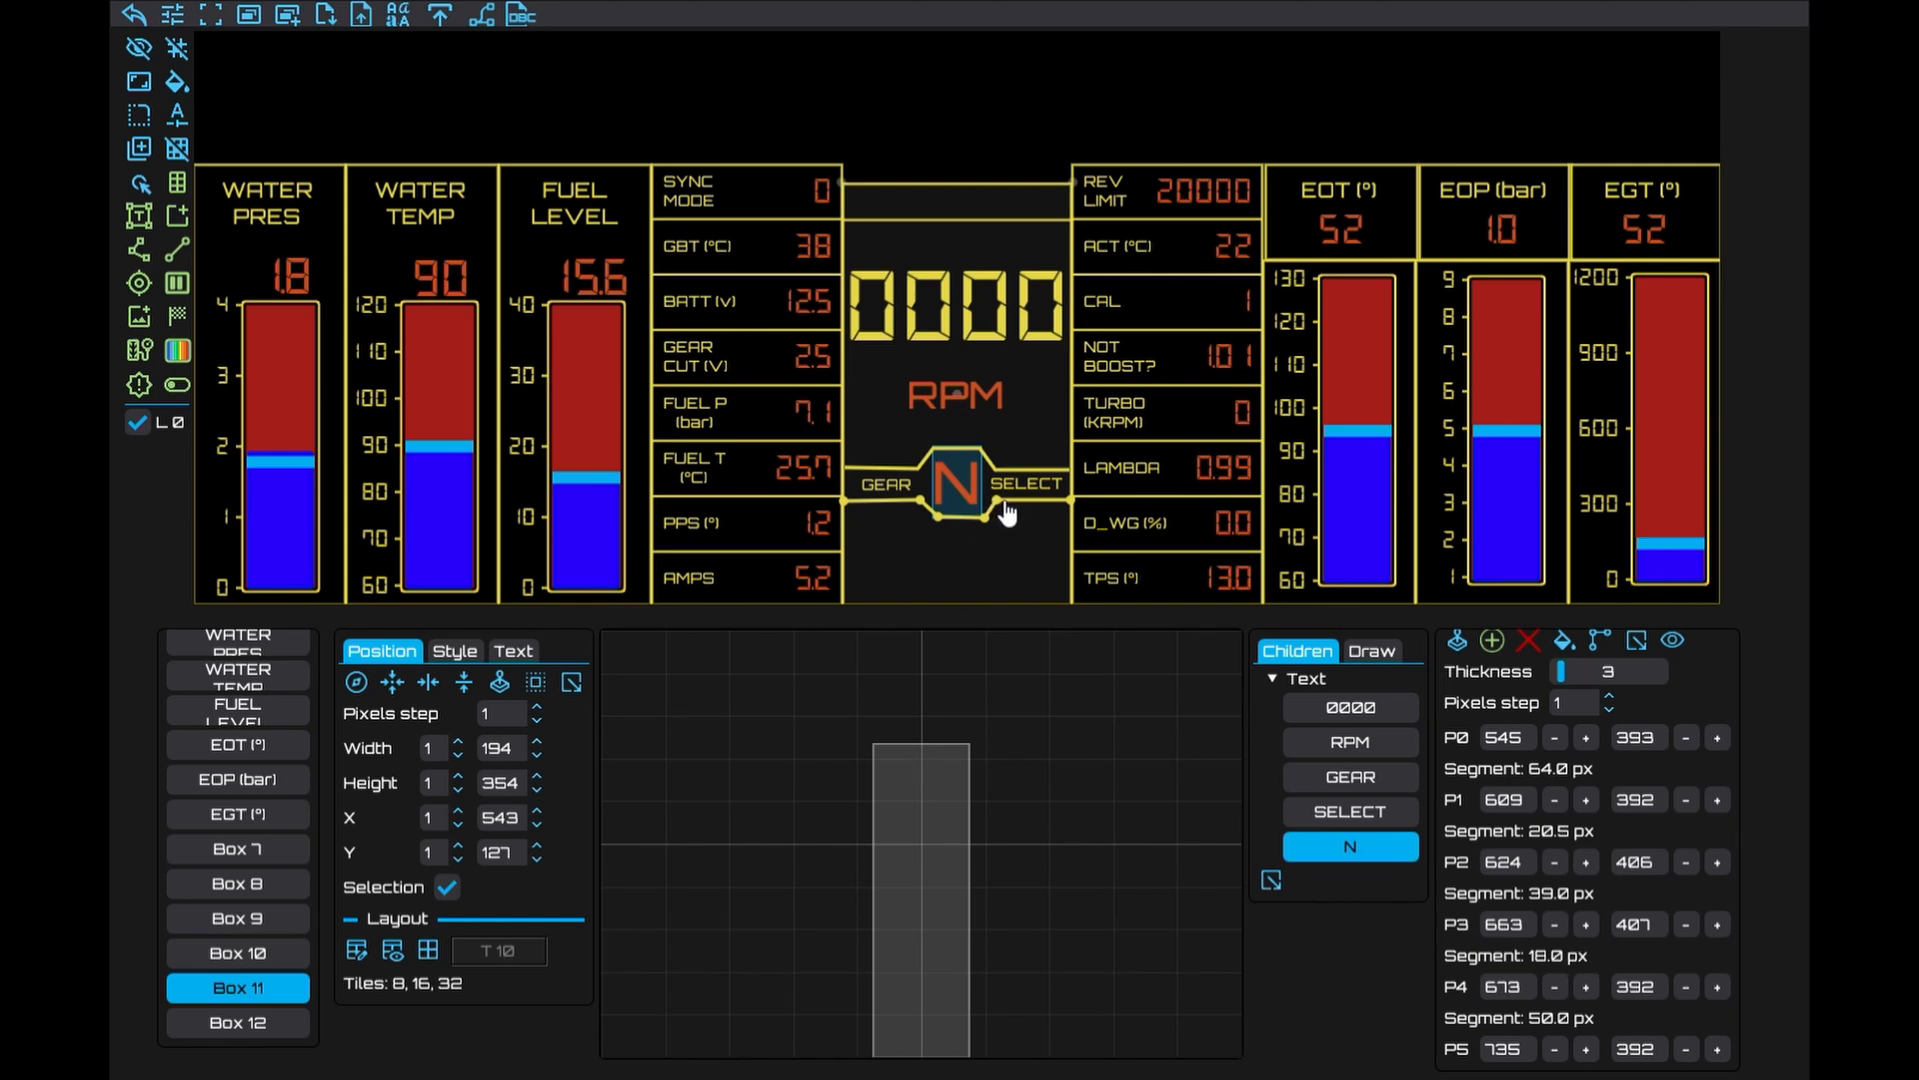
left_click(1065, 471)
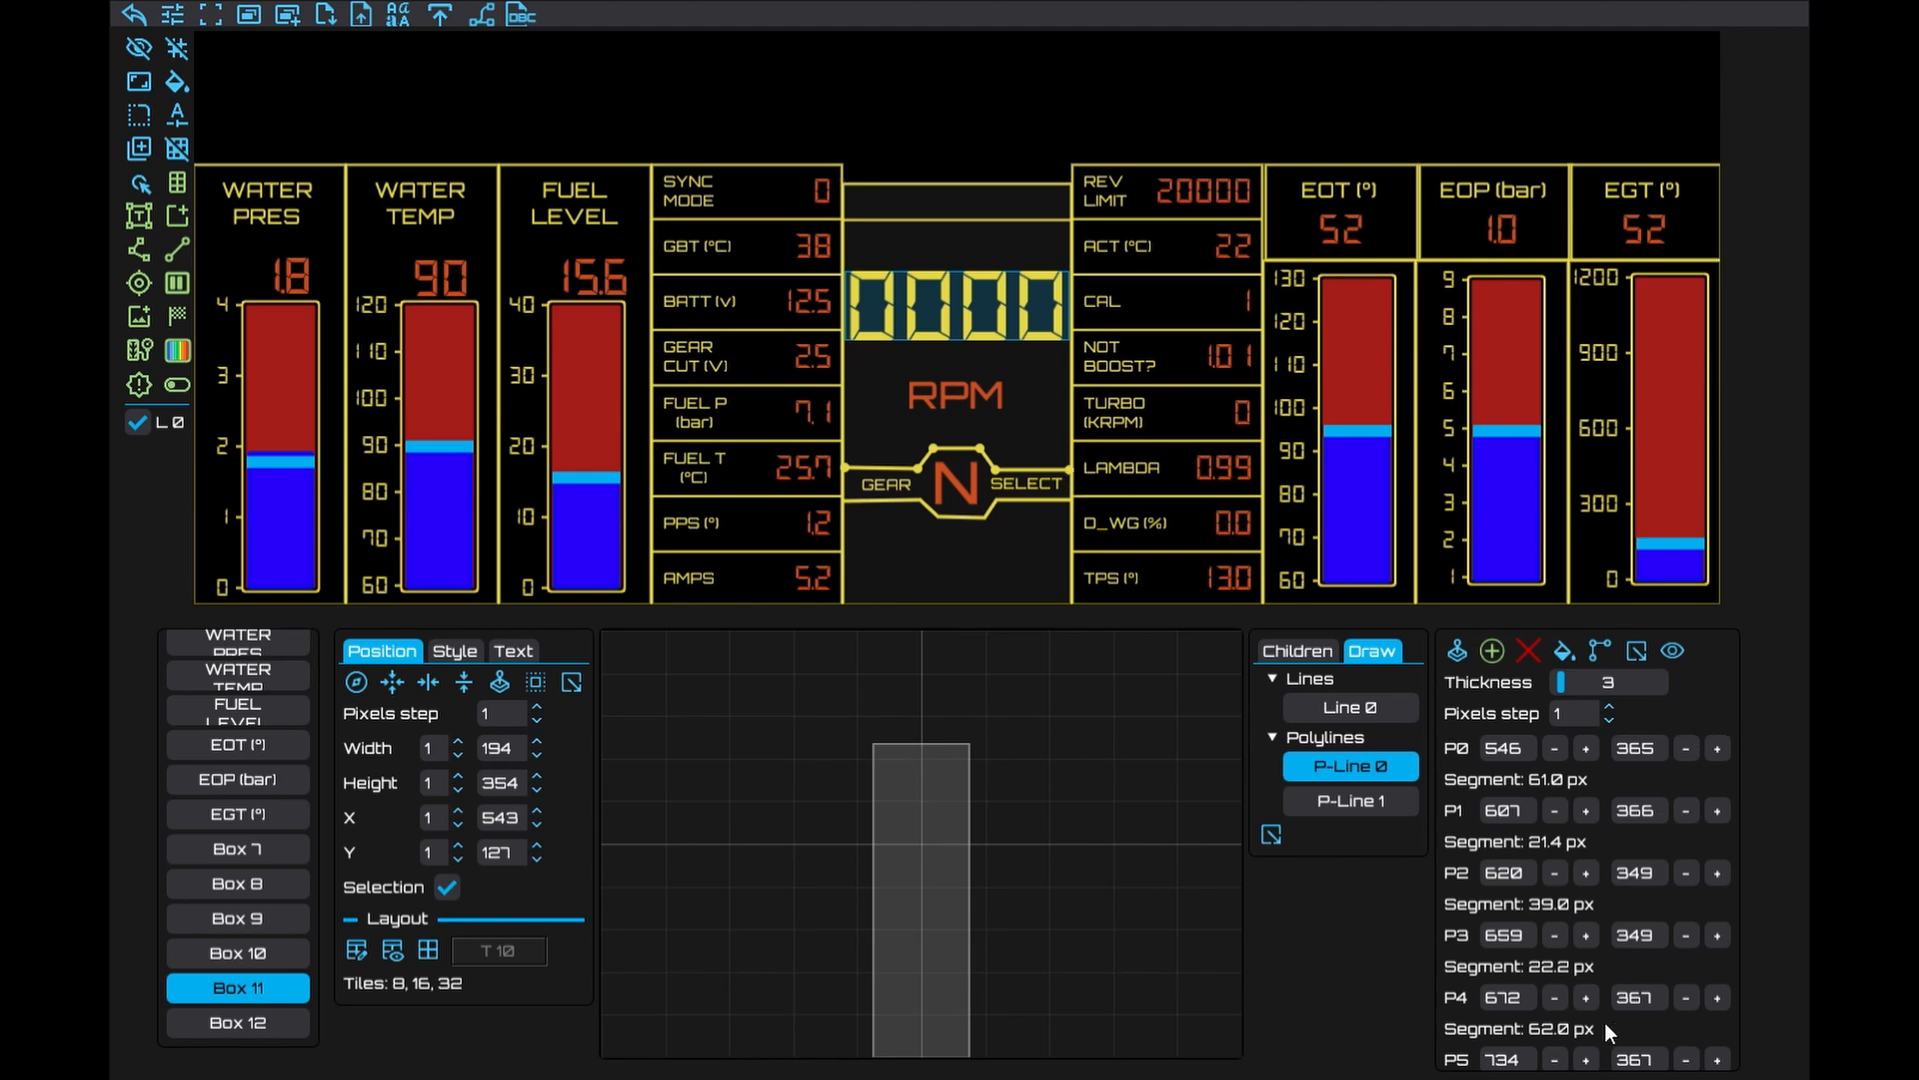
scroll(1575, 1044, "down", 1)
left_click(1586, 1049)
left_click(1586, 1048)
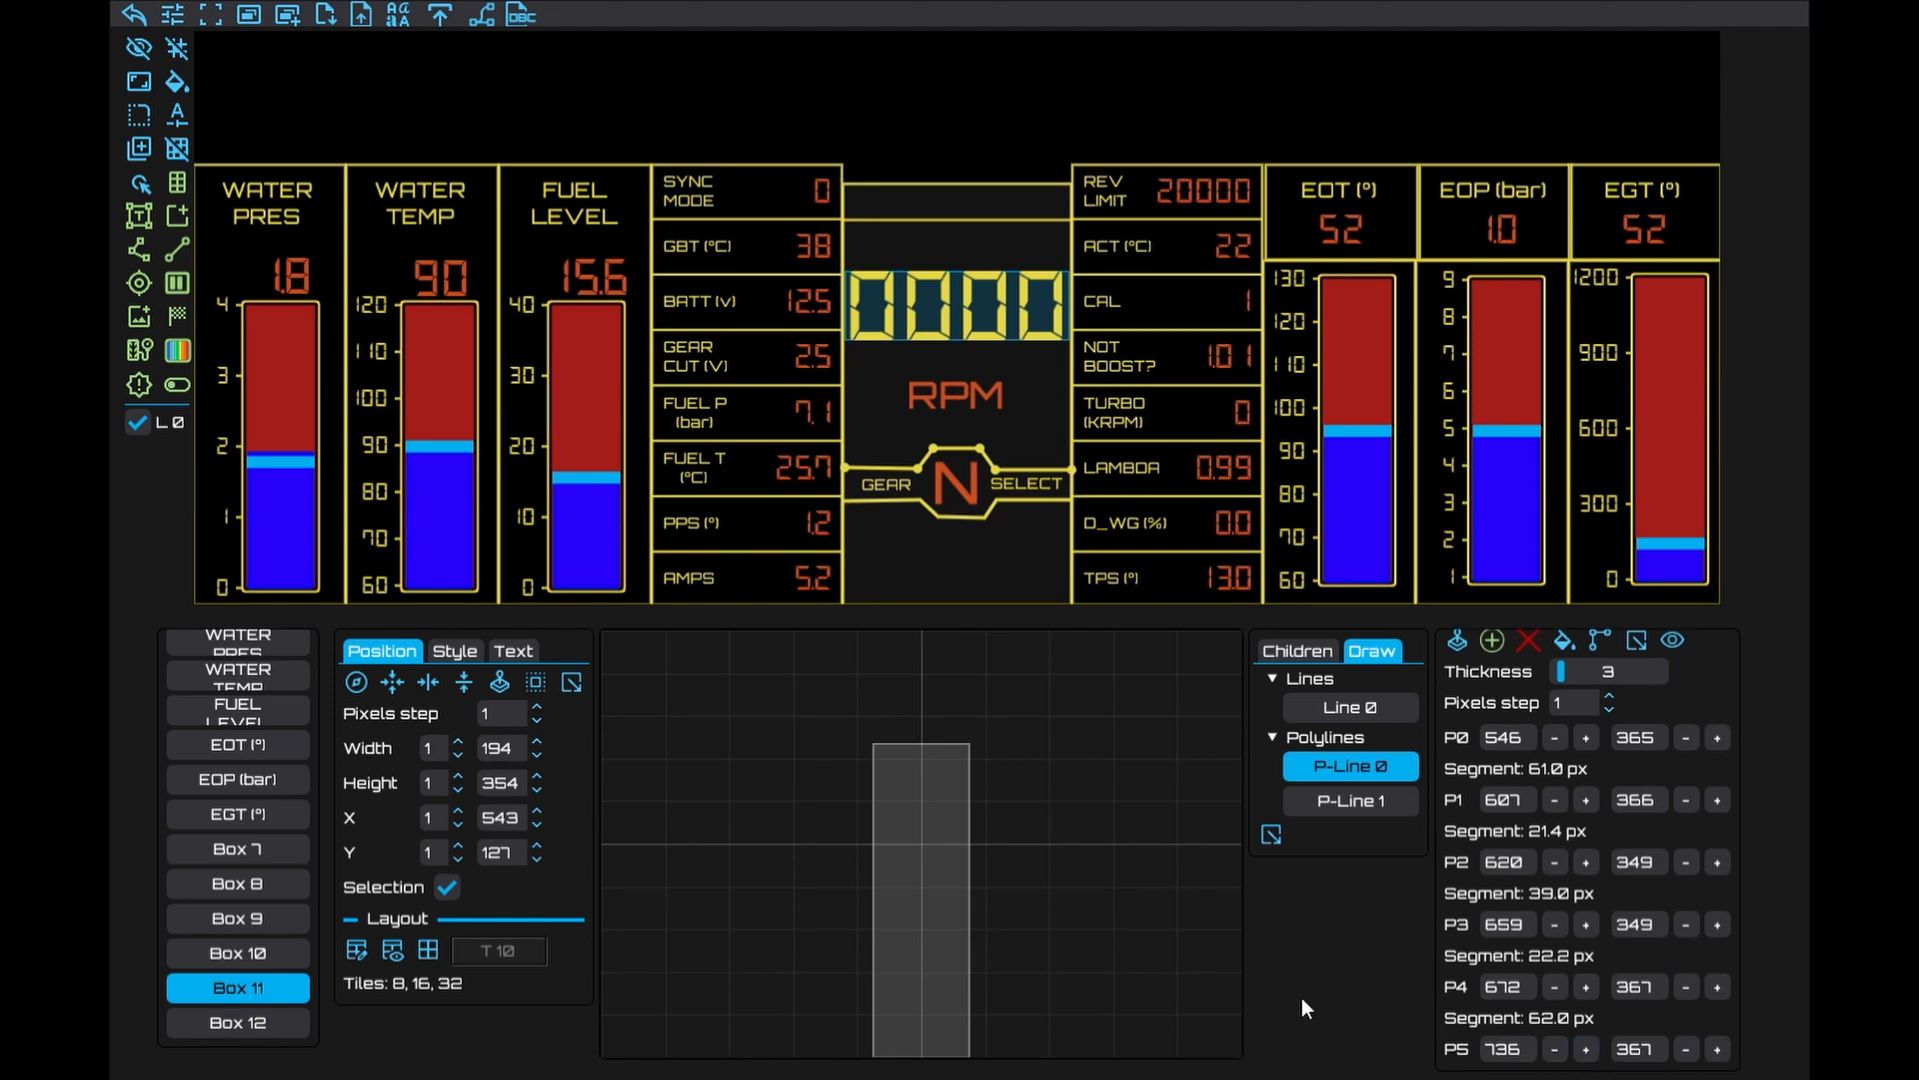
Switch off the polyline visibility option and reselect the lower and upper polylines in turn to compare their points
left_click(1673, 641)
left_click(939, 519)
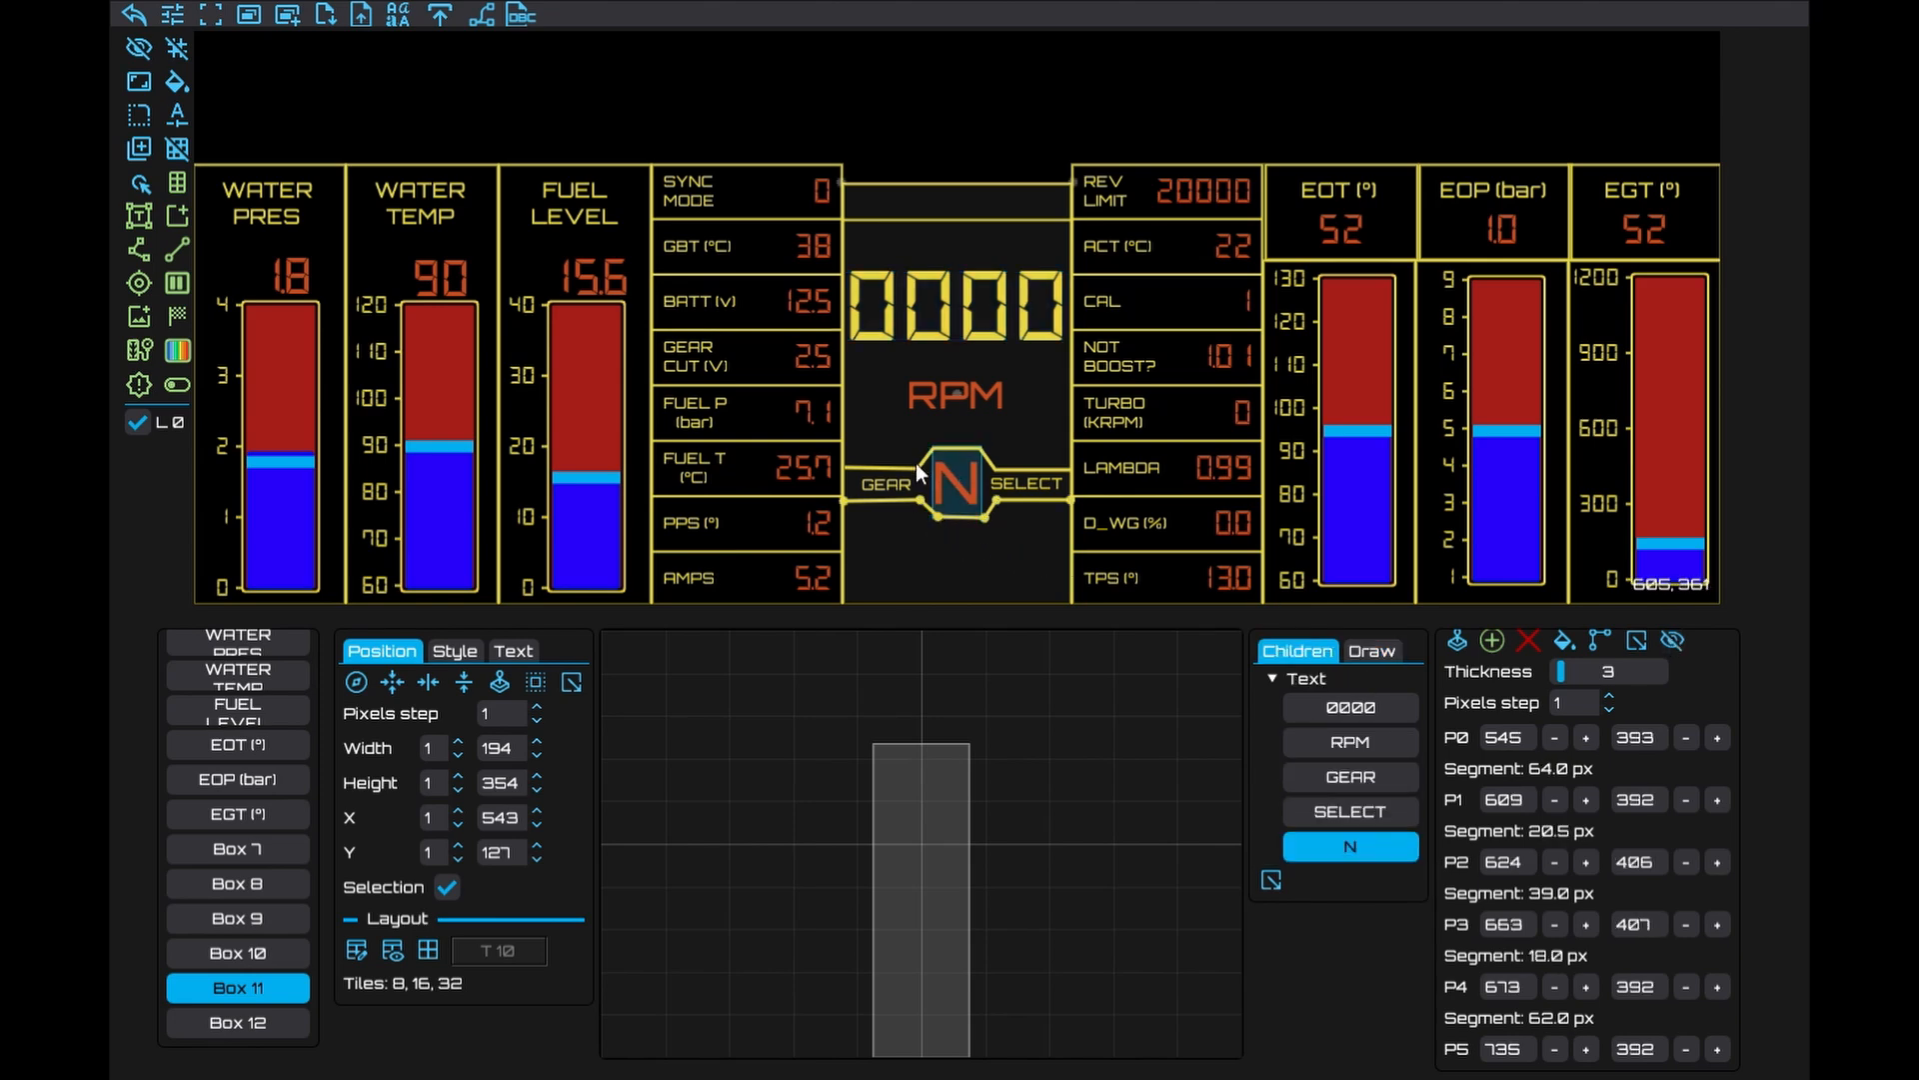
left_click(911, 470)
left_click(946, 517)
left_click(920, 468)
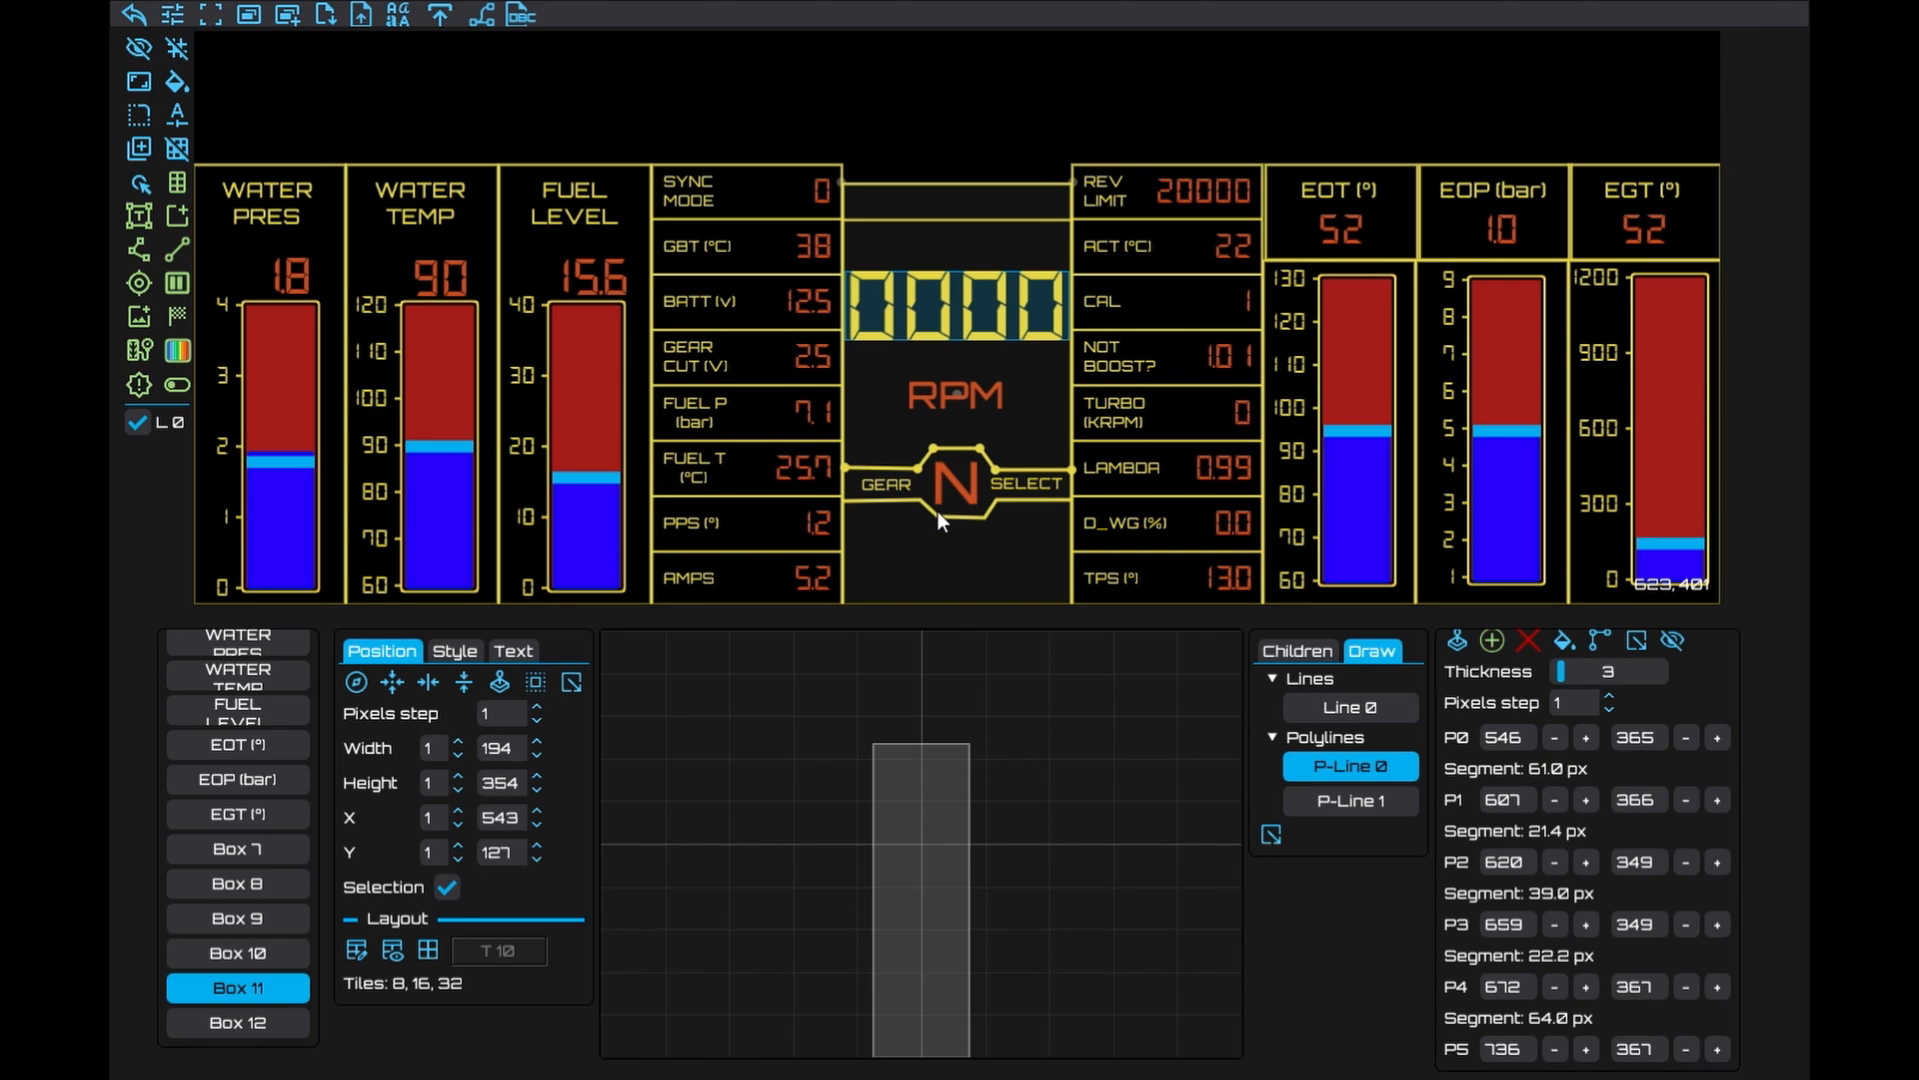
Set the lower polyline's third point to X 620 and its fourth point to X 659, matching the upper polyline
left_click(938, 518)
left_click(1532, 868)
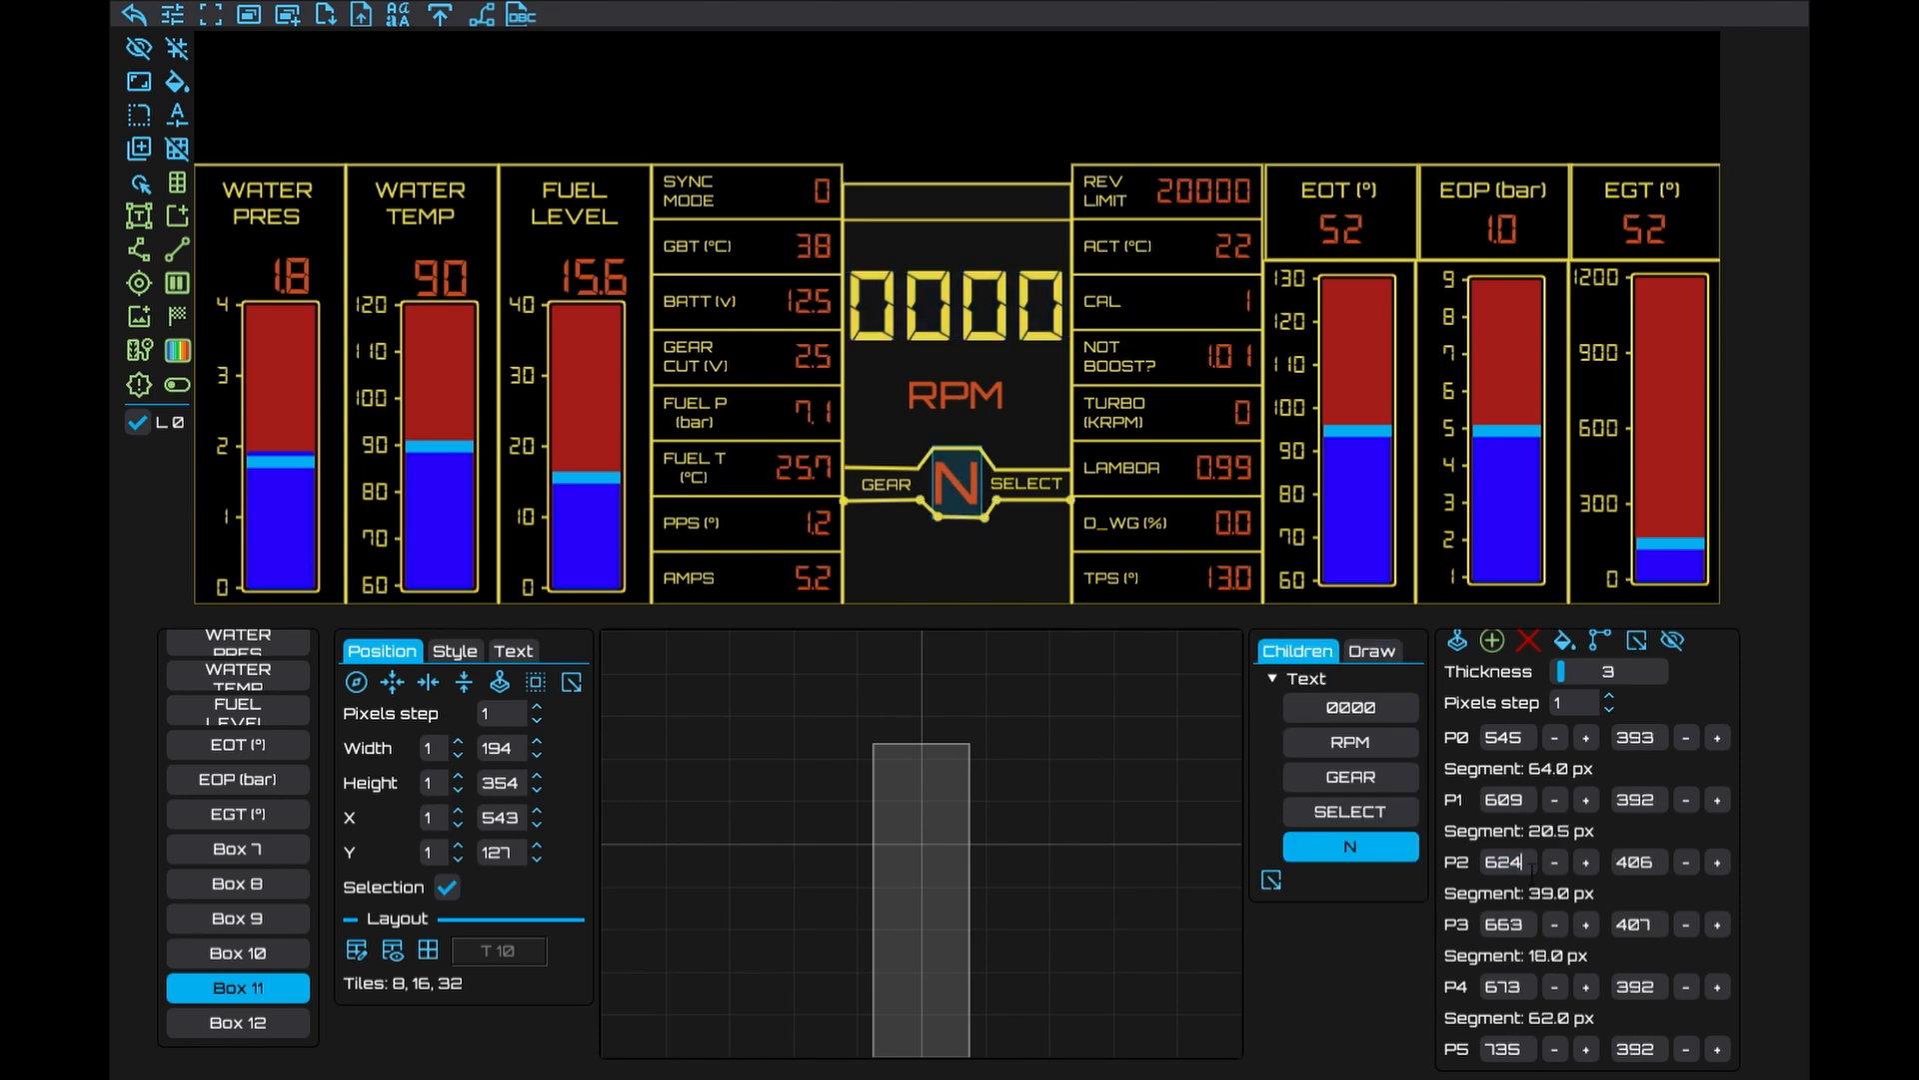
key("BackSpace")
type("0")
left_click(1002, 470)
left_click(999, 470)
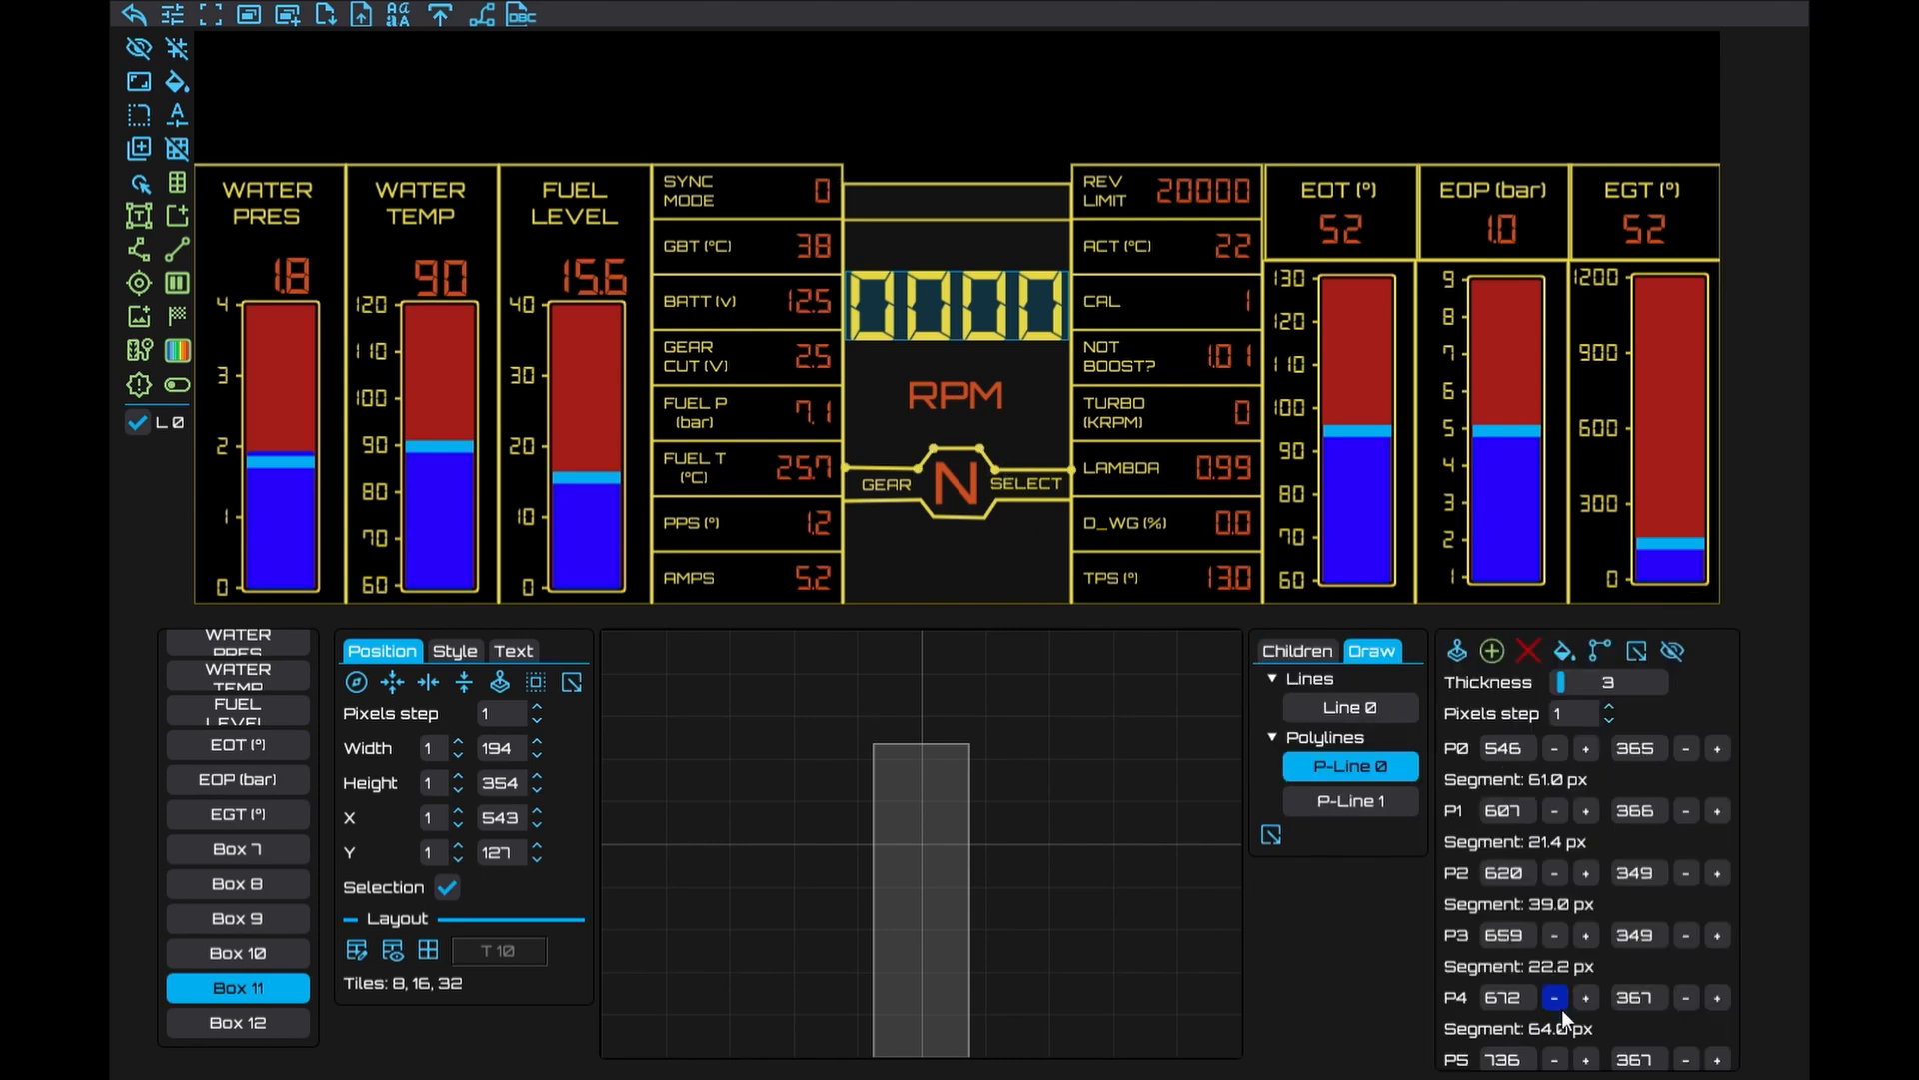
left_click(1000, 506)
left_click(1514, 936)
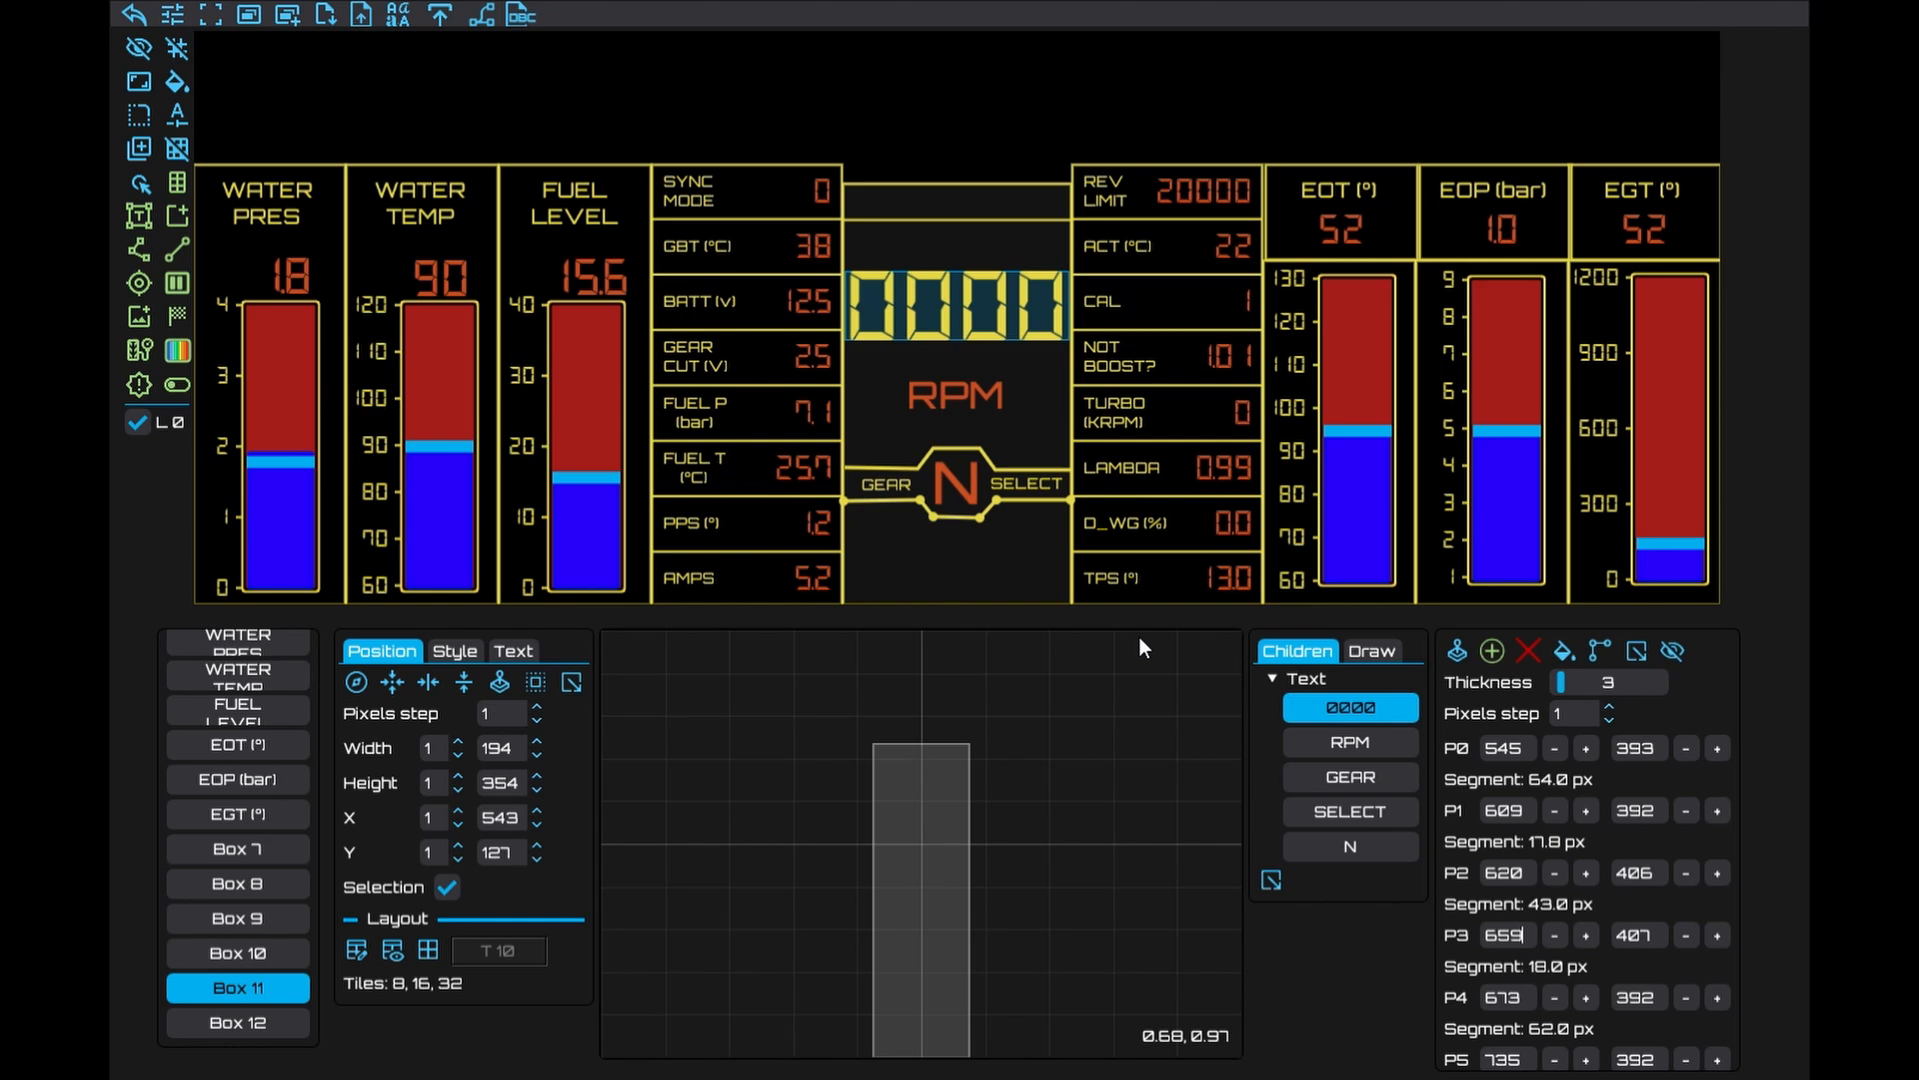
left_click(980, 566)
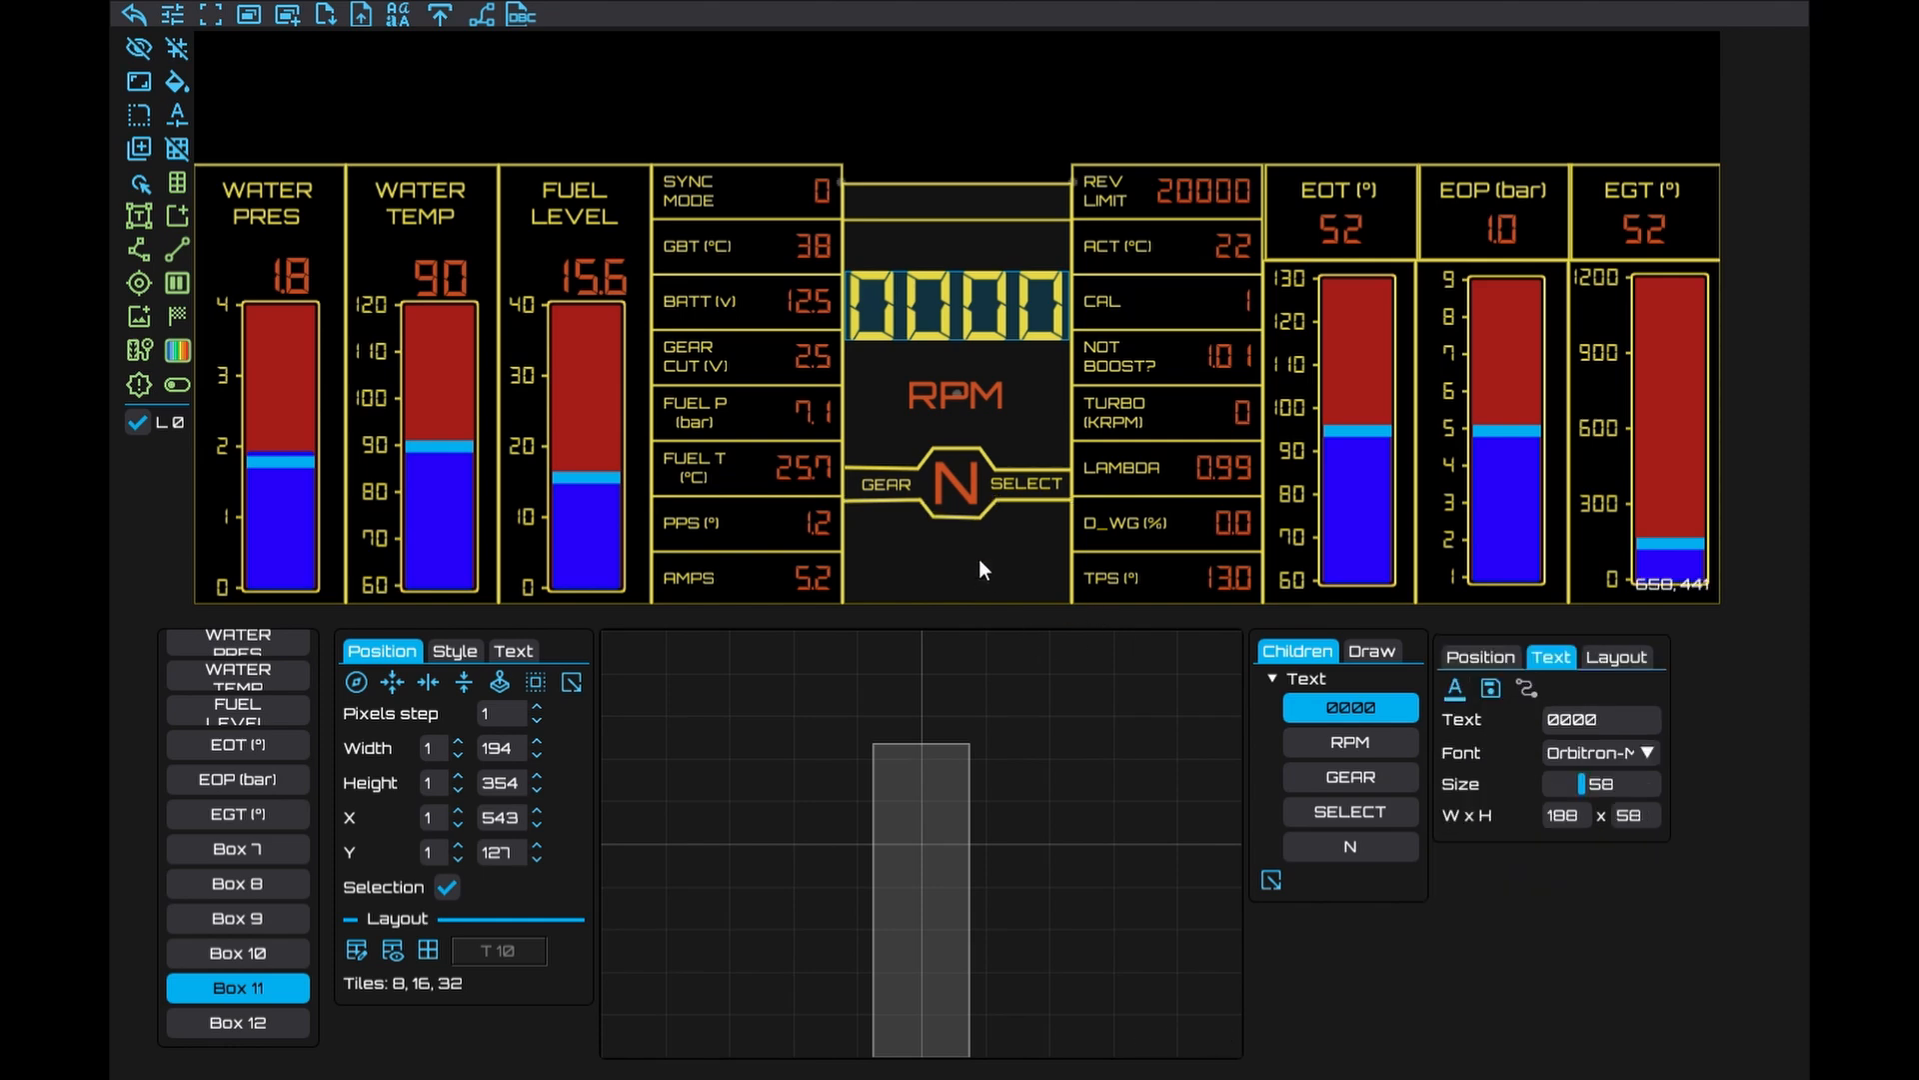
Set the Y of the lower polyline's third point to 407 and check it against the upper polyline
left_click(948, 511)
left_click(932, 527)
left_click(978, 519)
scroll(1652, 1039, "down", 1)
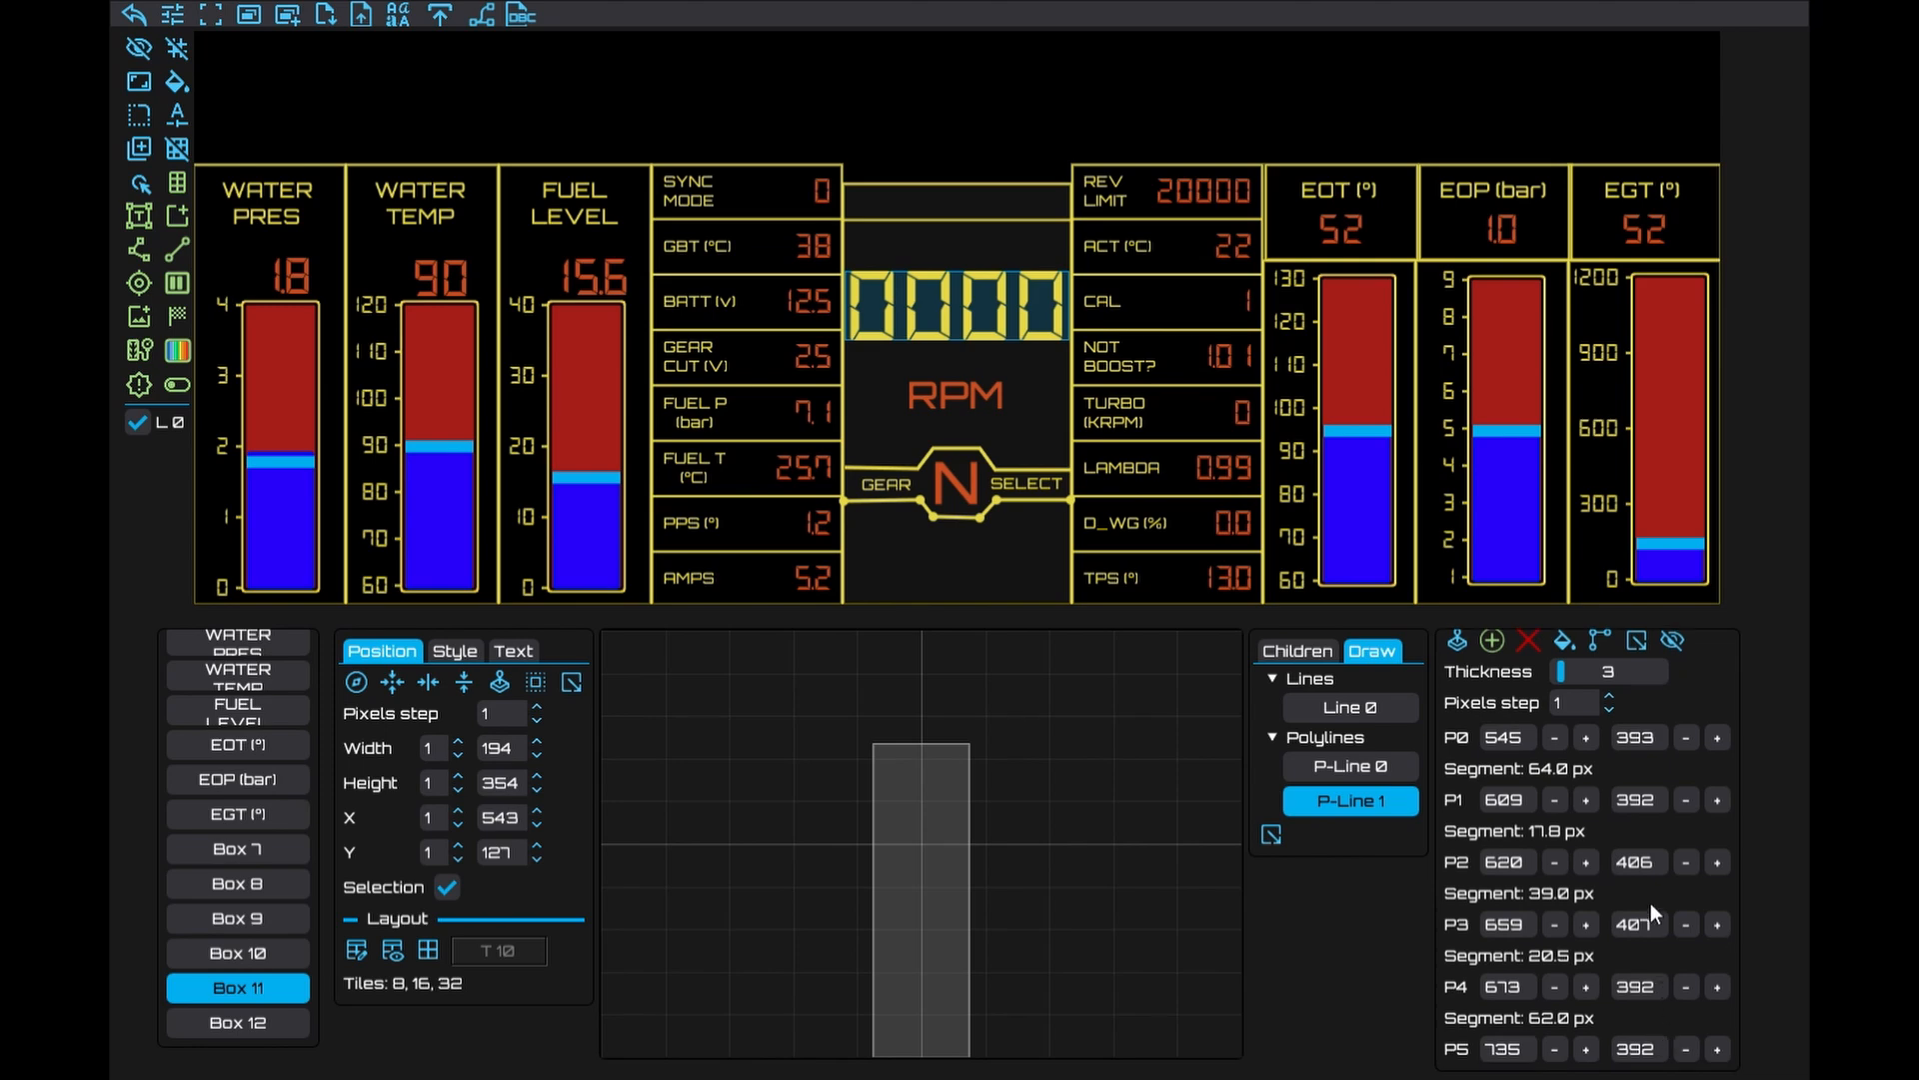
double_click(1659, 863)
type("407")
left_click(980, 447)
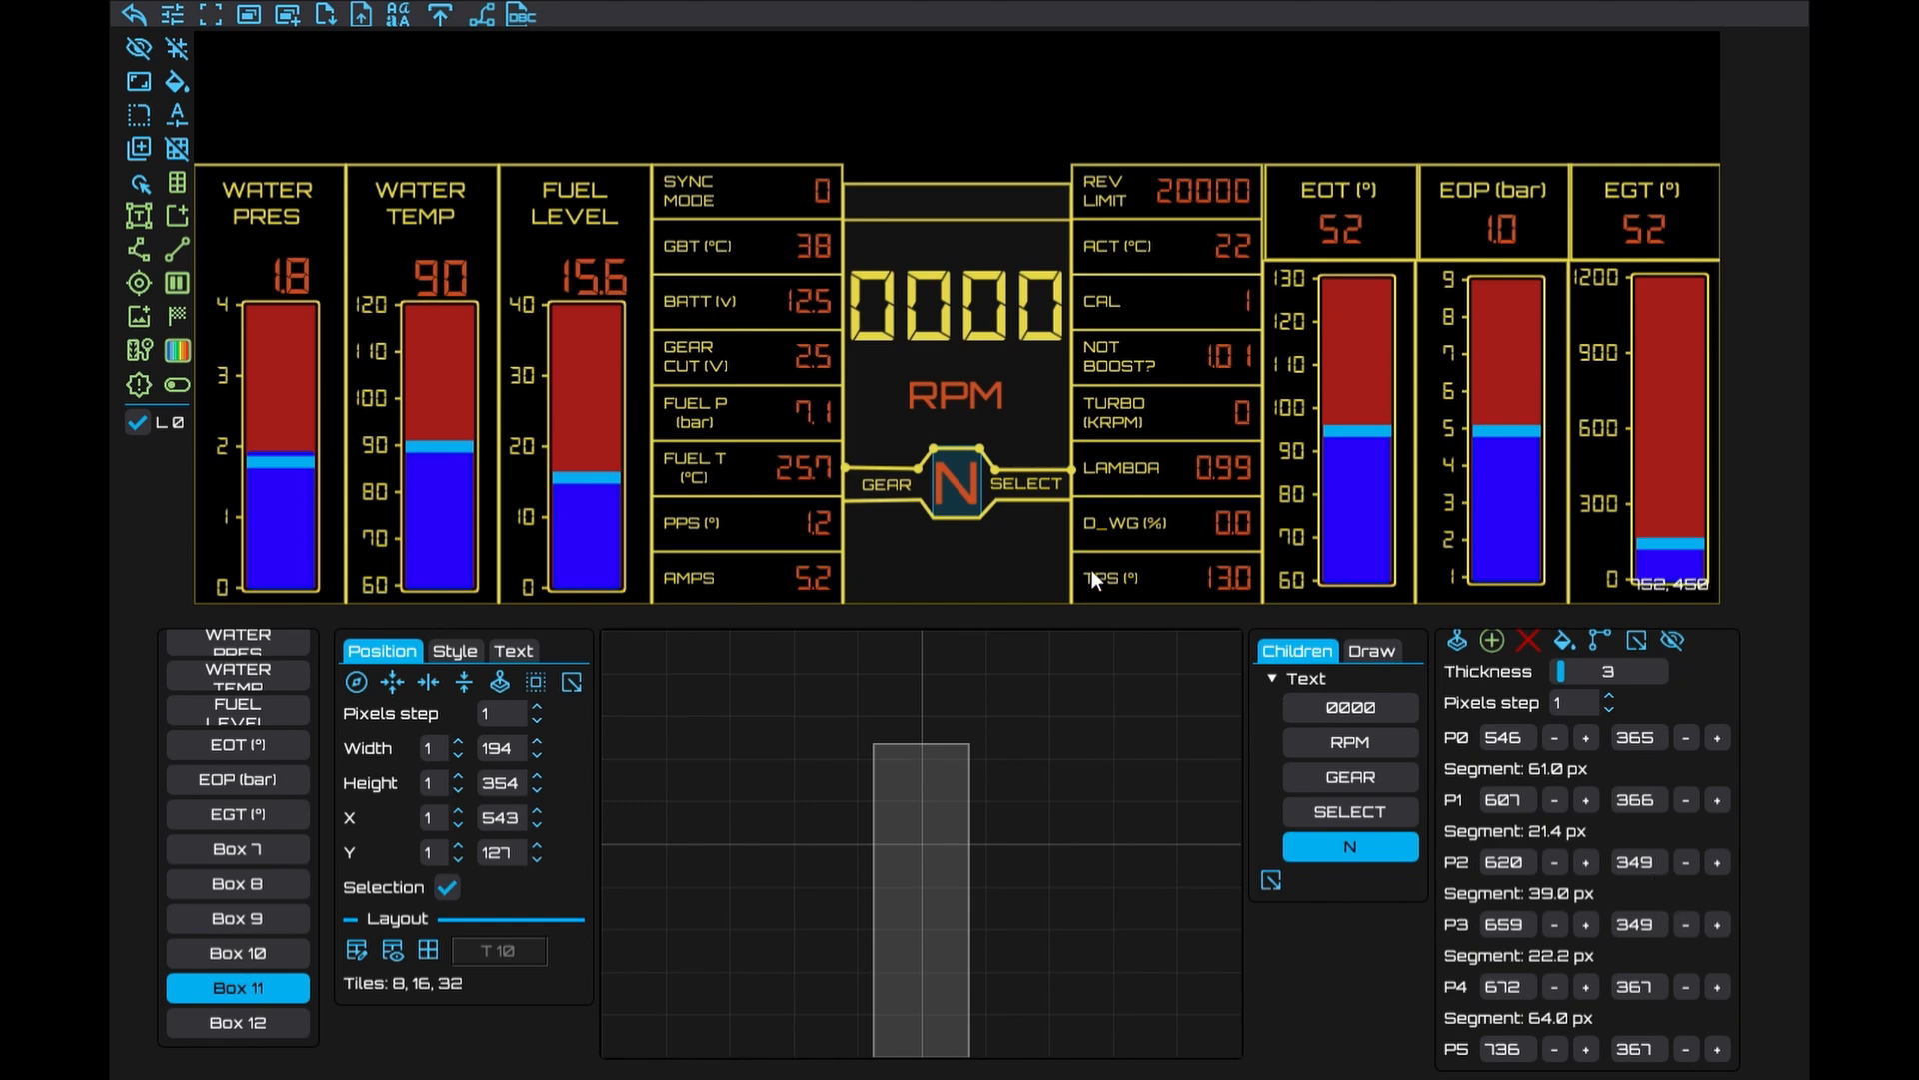
left_click(1009, 554)
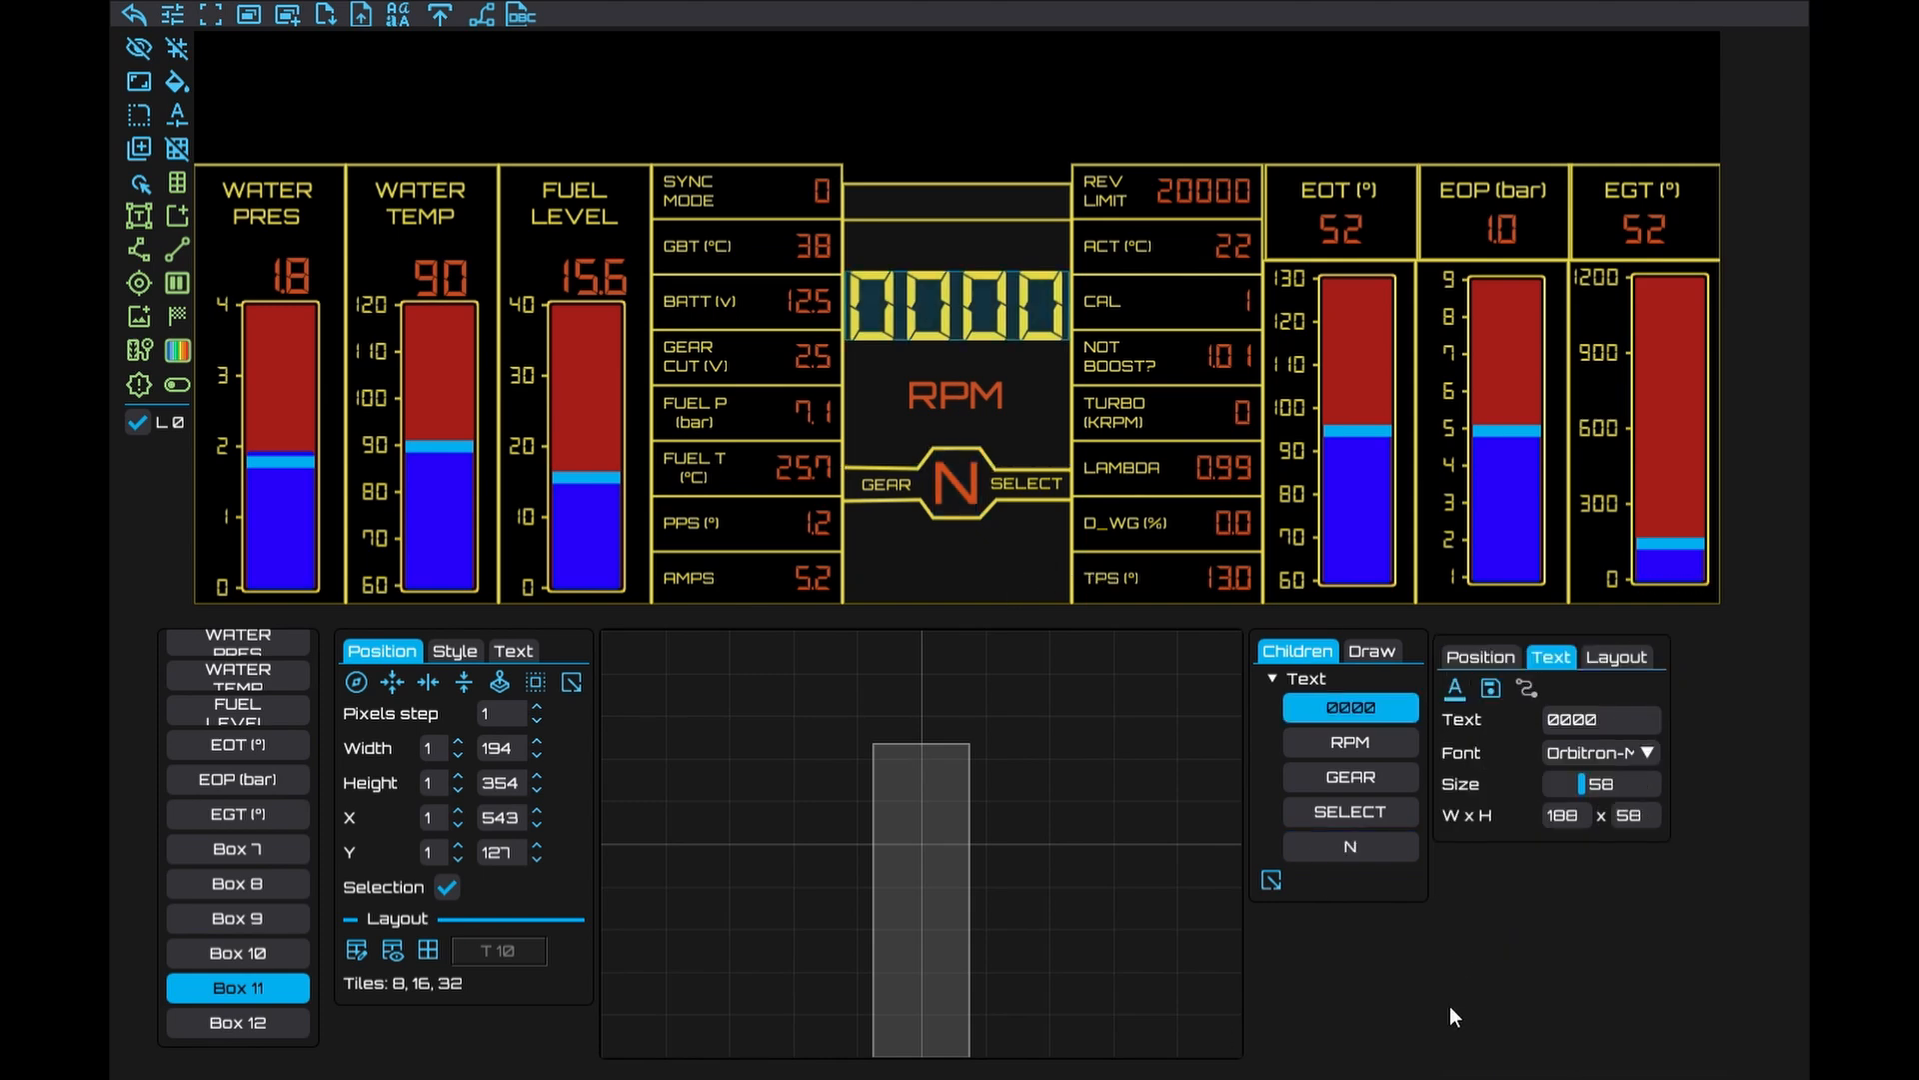
Add a text reading SHUTDOWN to the centre box in the Orbitron-Medium font
left_click(135, 215)
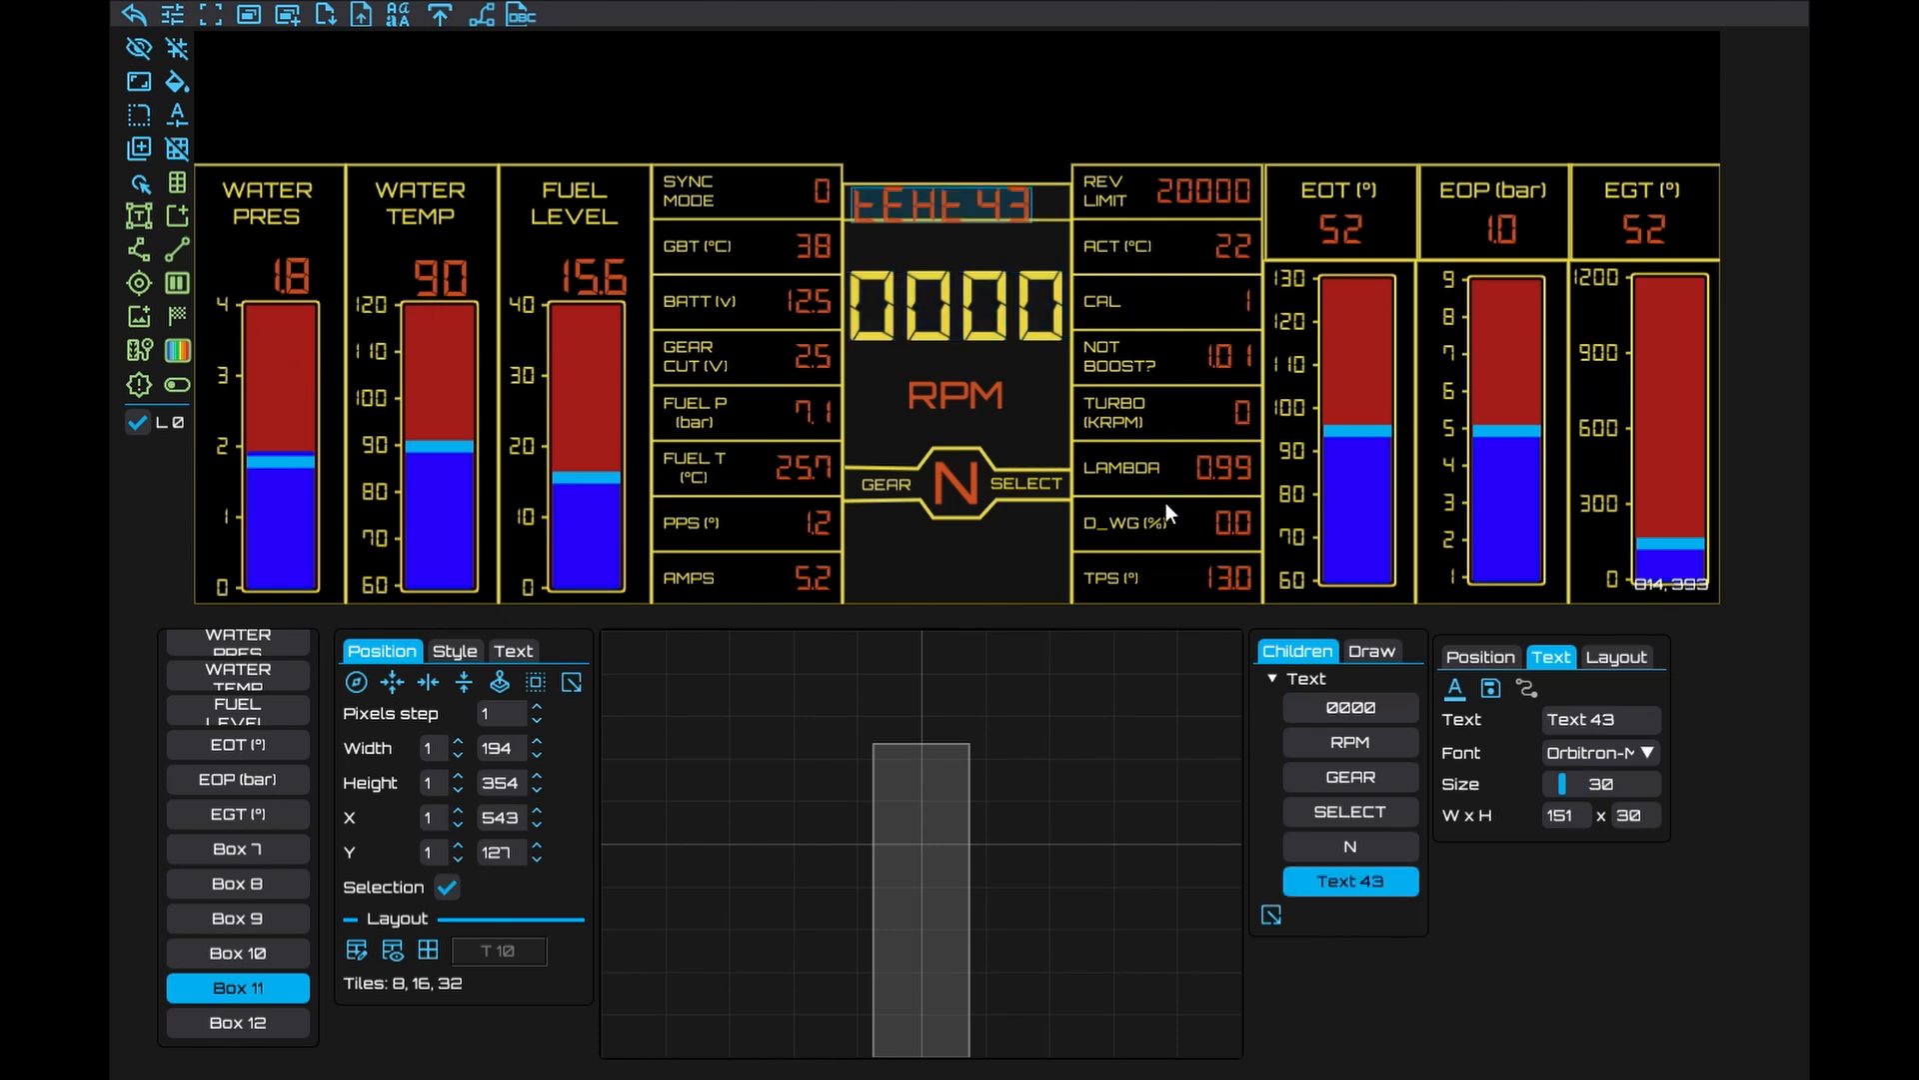
key("ctrl+a")
key("BackSpace")
type("shutdown")
left_click(1552, 752)
left_click(1582, 779)
Colour the SHUTDOWN text yellow by pasting the copied colour code
left_click(1453, 688)
left_click_drag(1577, 992, 1372, 990)
key("ctrl+v")
left_click(1371, 991)
Reduce the SHUTDOWN text to size 25 and anchor it at the centre box's bottom centre with a vertical offset of 20
left_click(1616, 665)
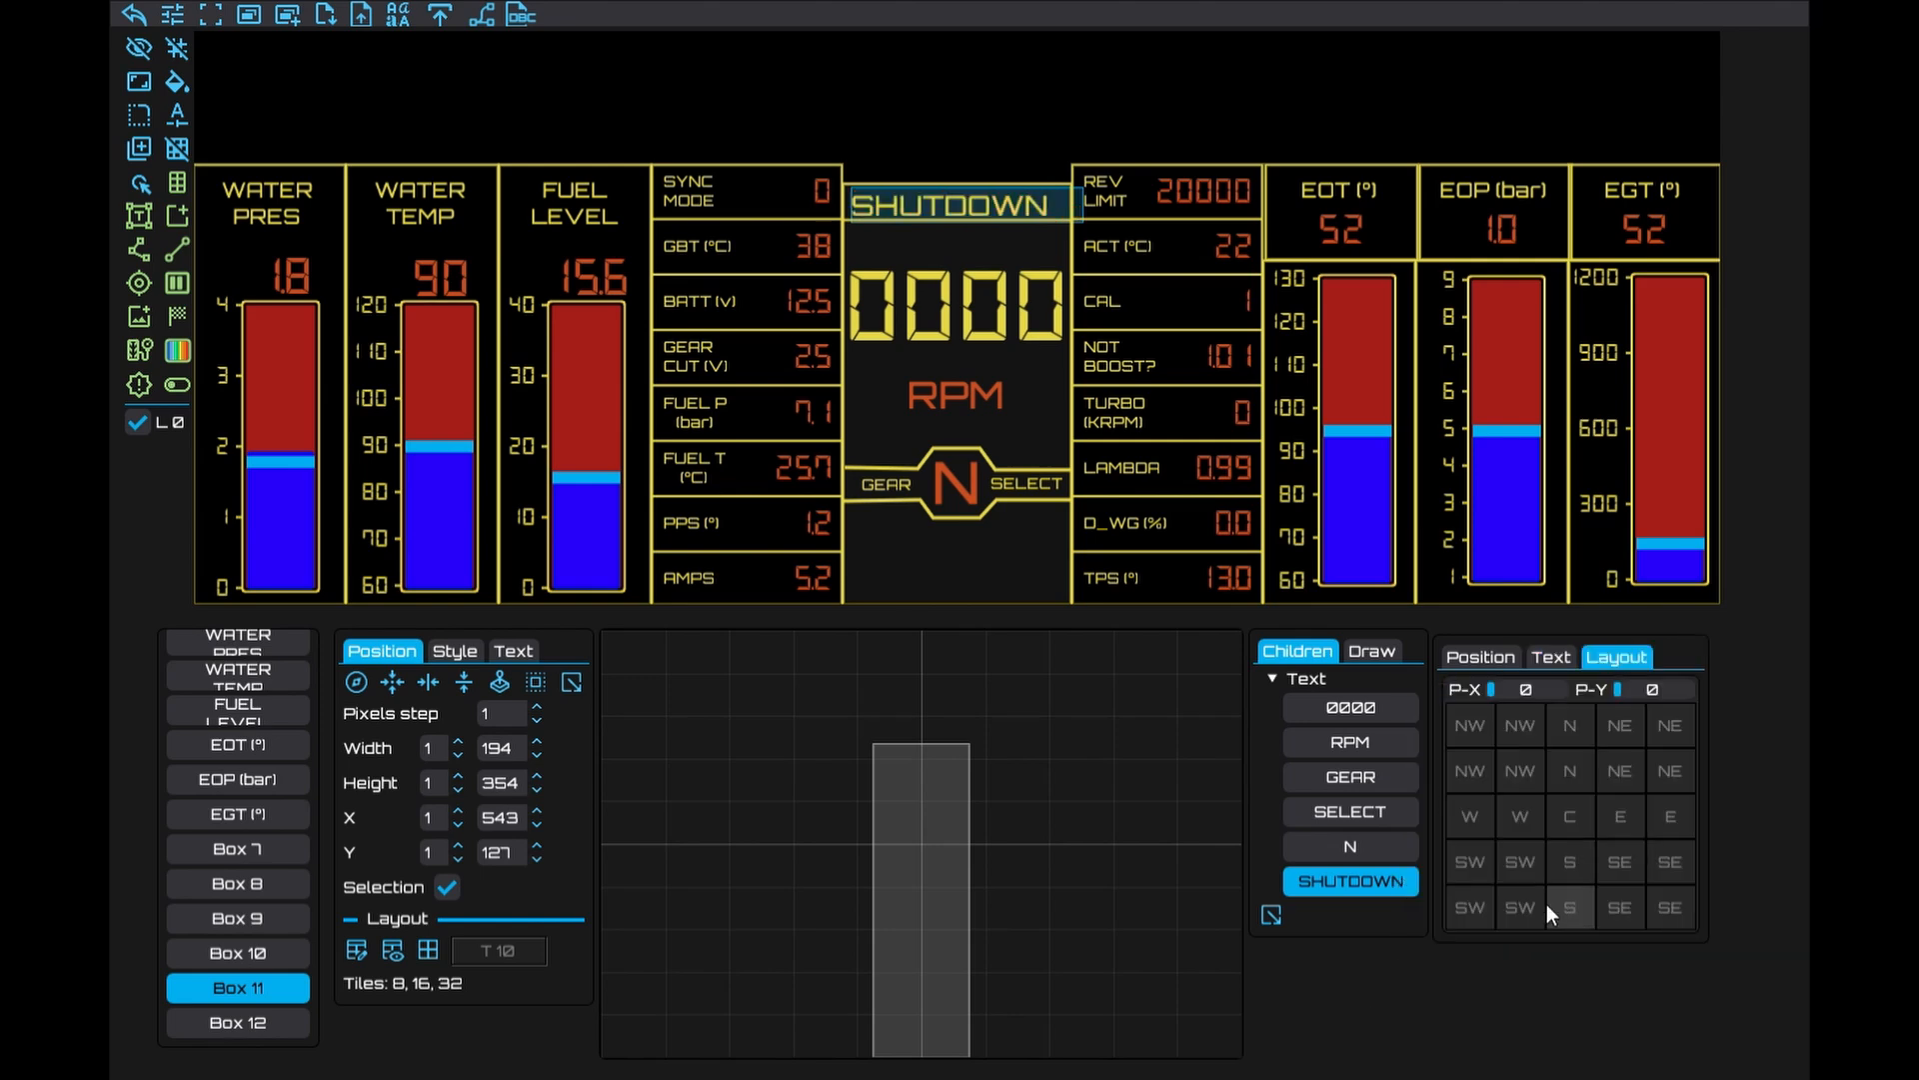
left_click(1532, 848)
left_click(1547, 656)
left_click_drag(1575, 790, 1559, 790)
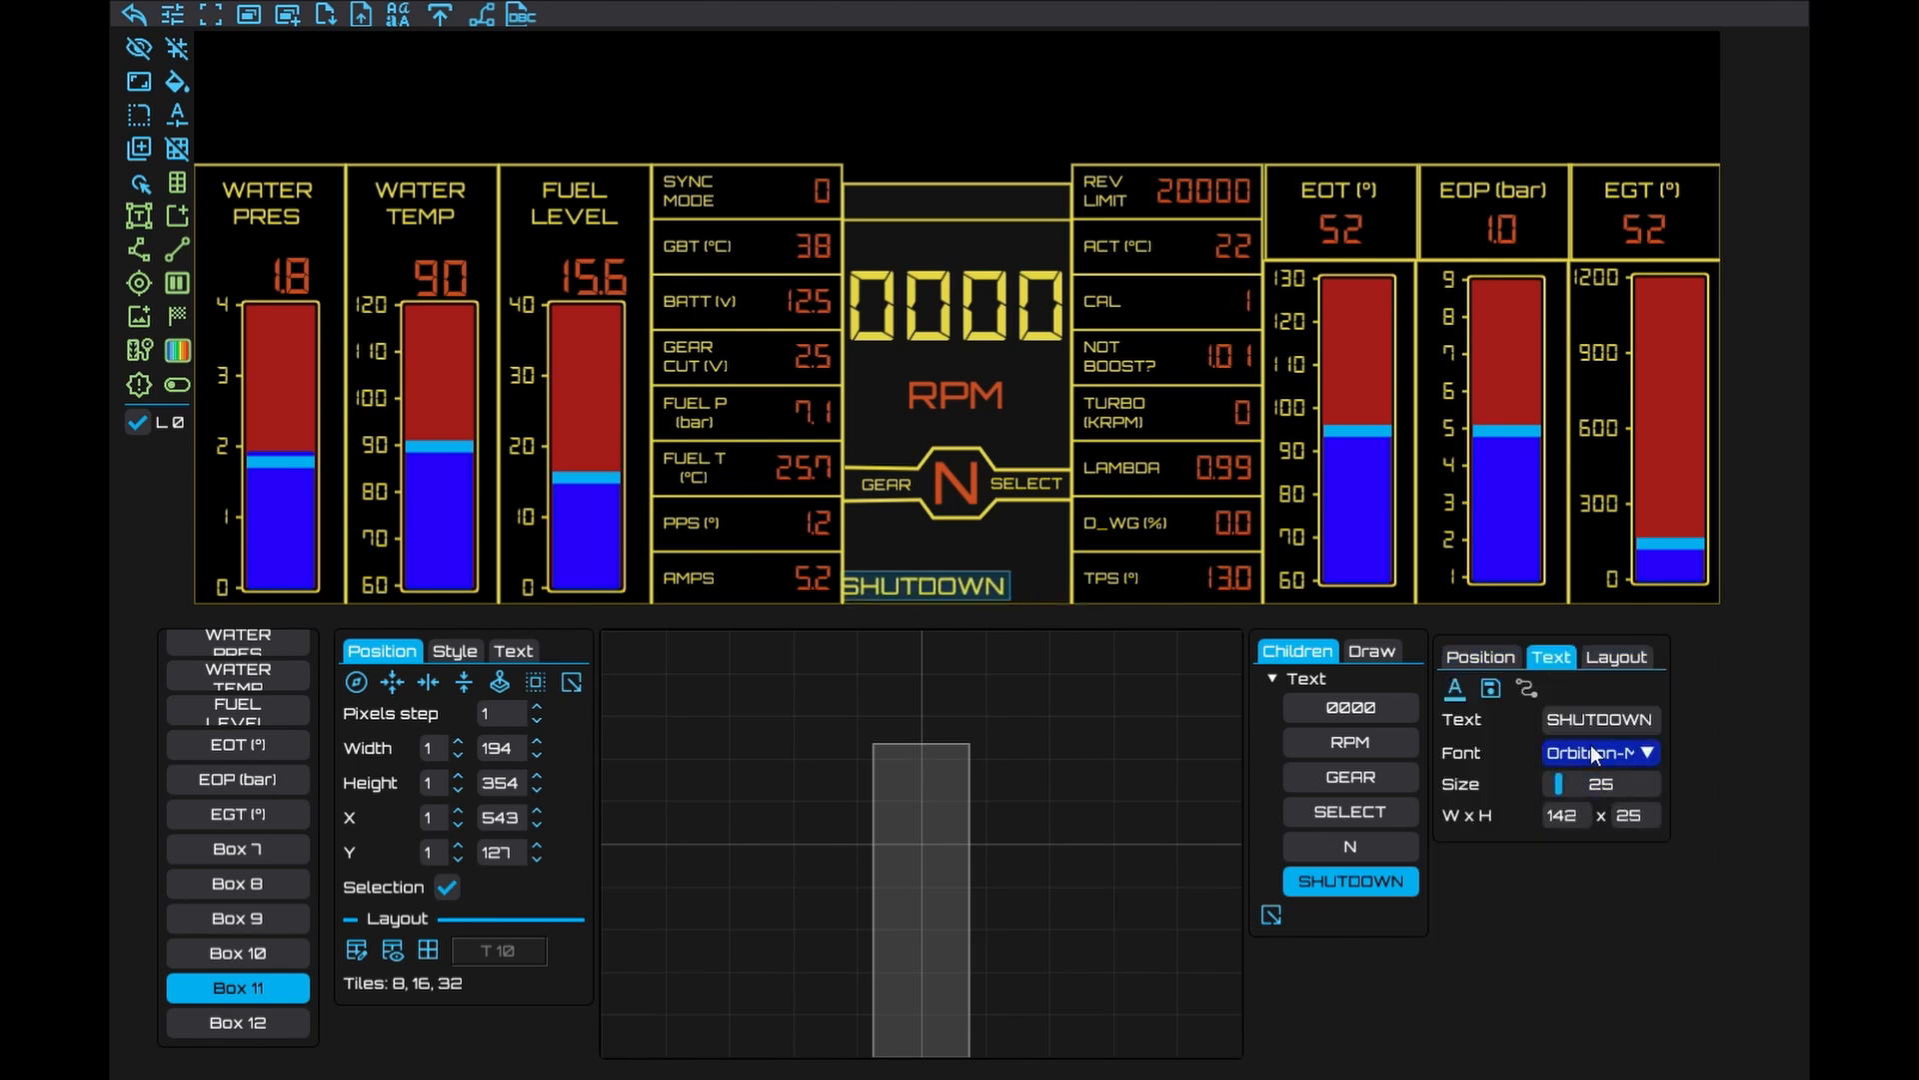
left_click(1617, 657)
left_click(1576, 852)
left_click(1577, 905)
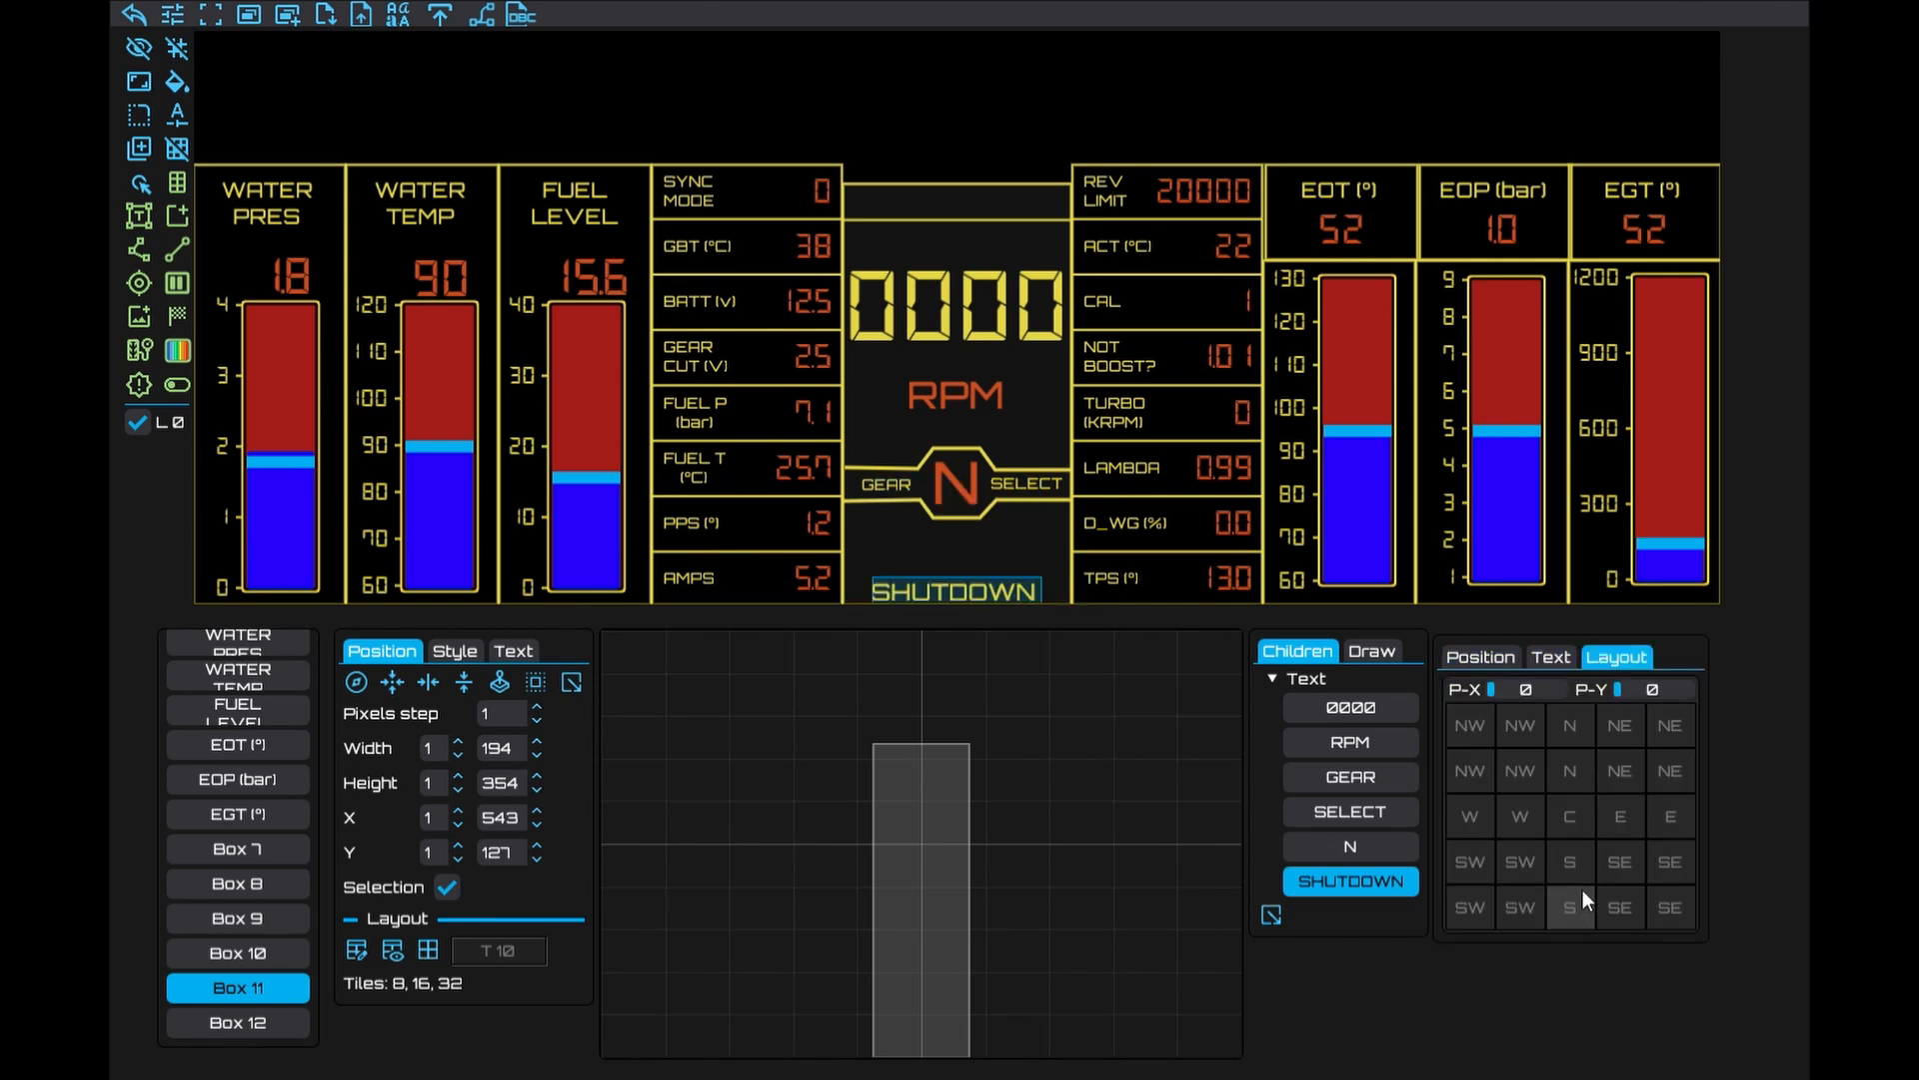
left_click_drag(1617, 693, 1633, 694)
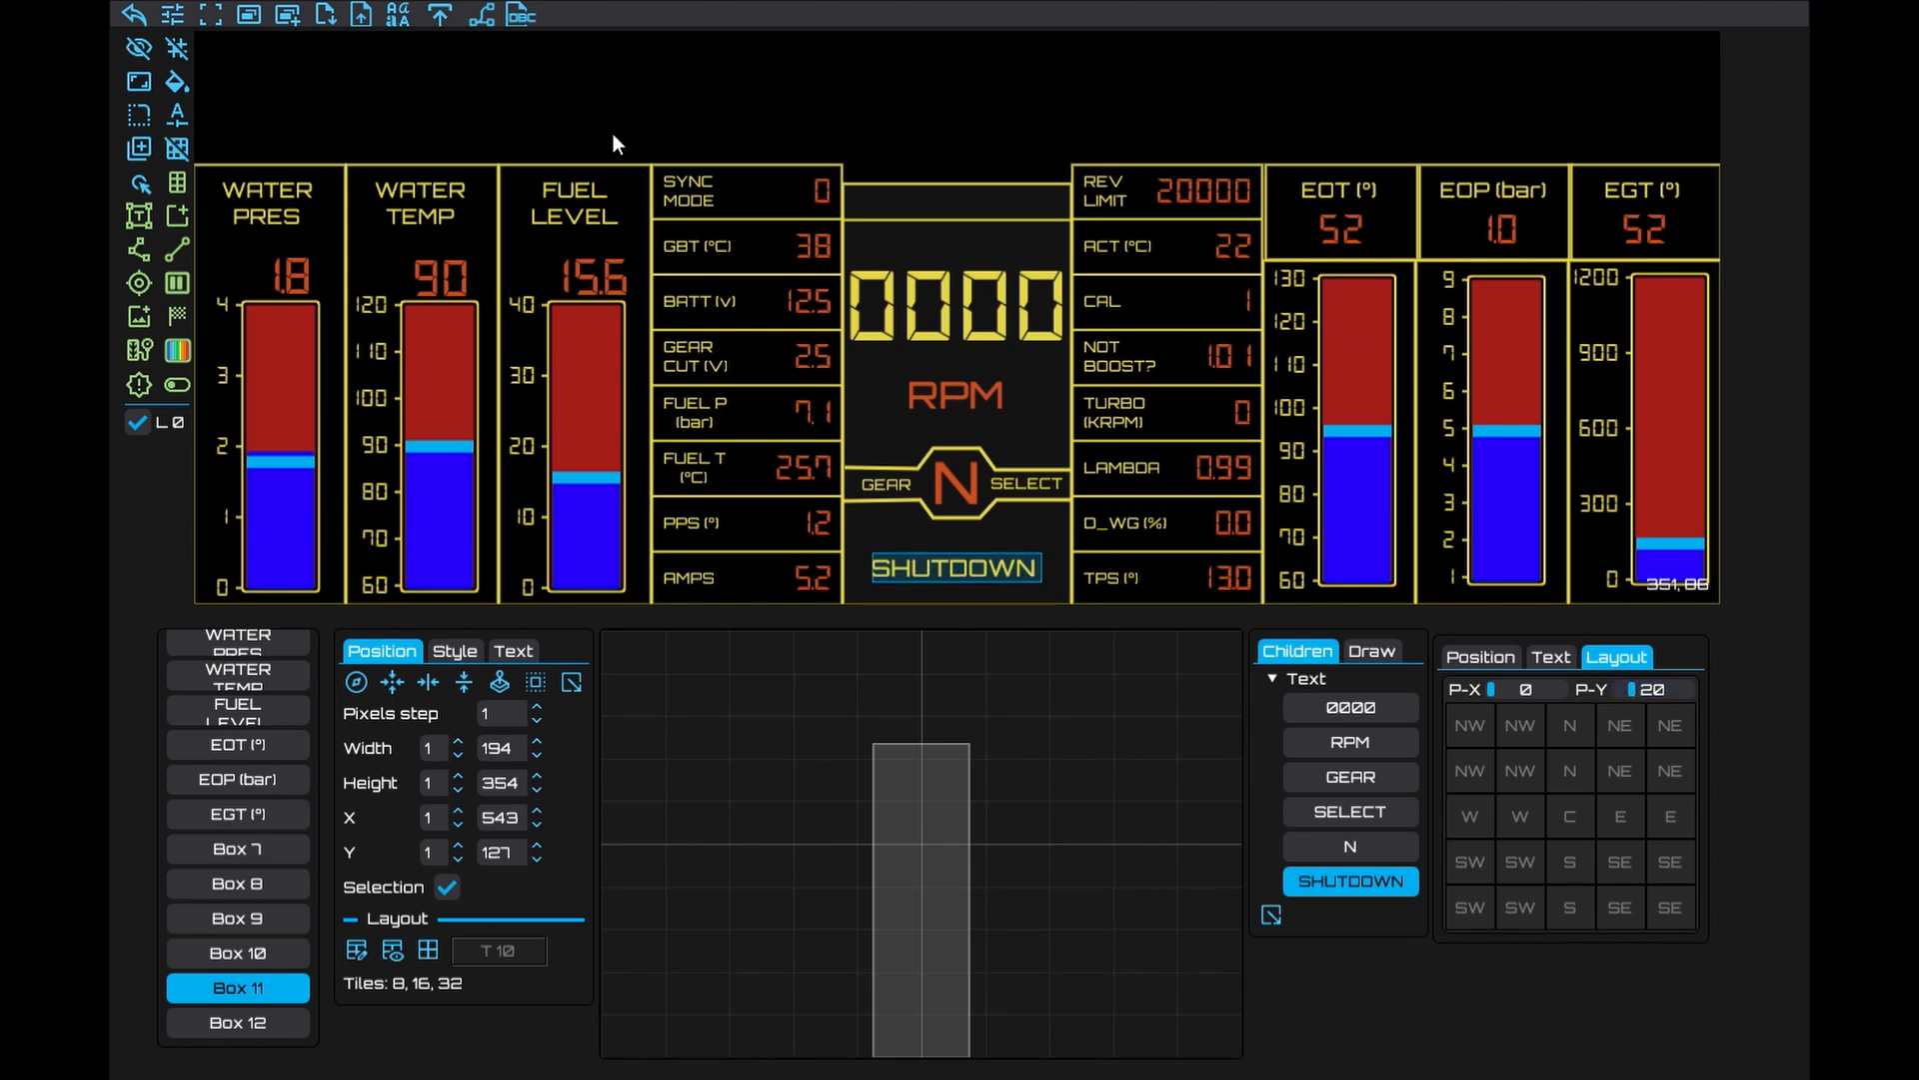
Show the background reference image to compare the remaining elements, hide it again and check the list of enabled fonts
scroll(208, 958, "up", 1)
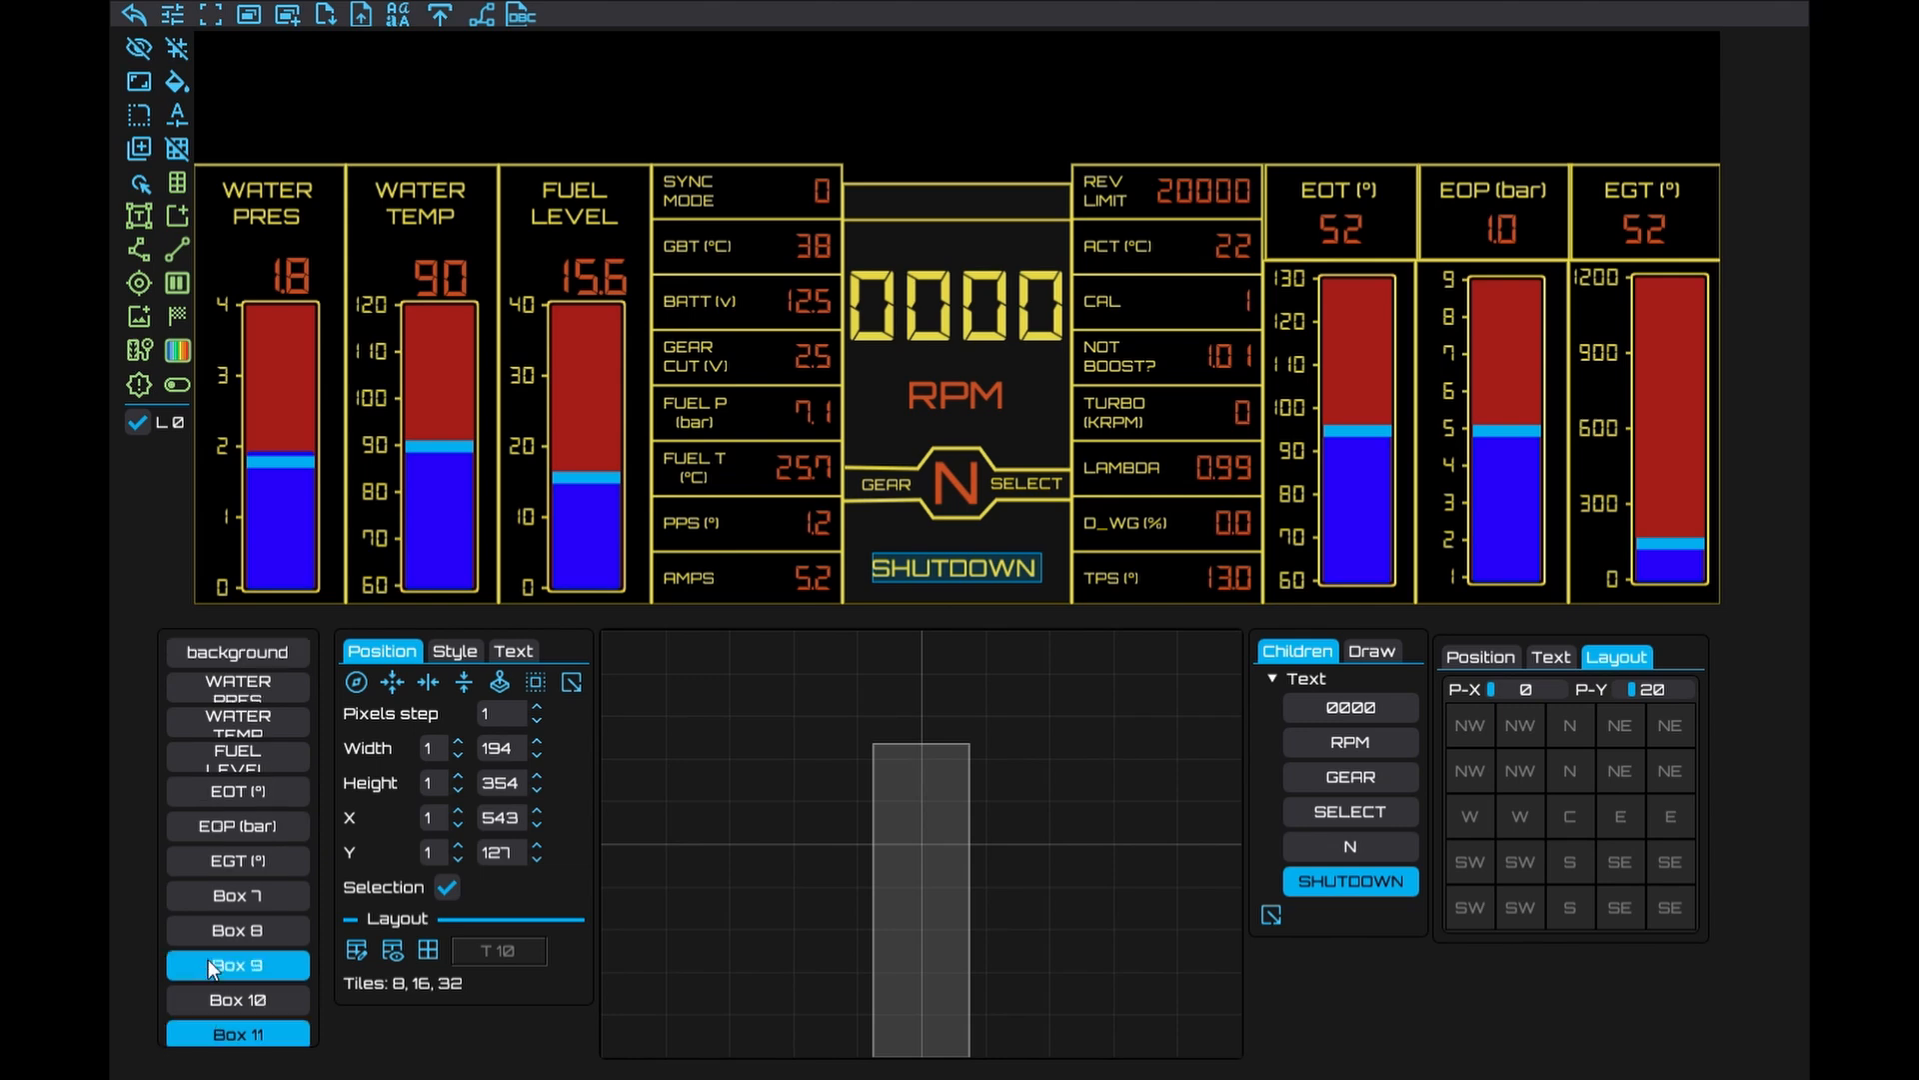
left_click(240, 652)
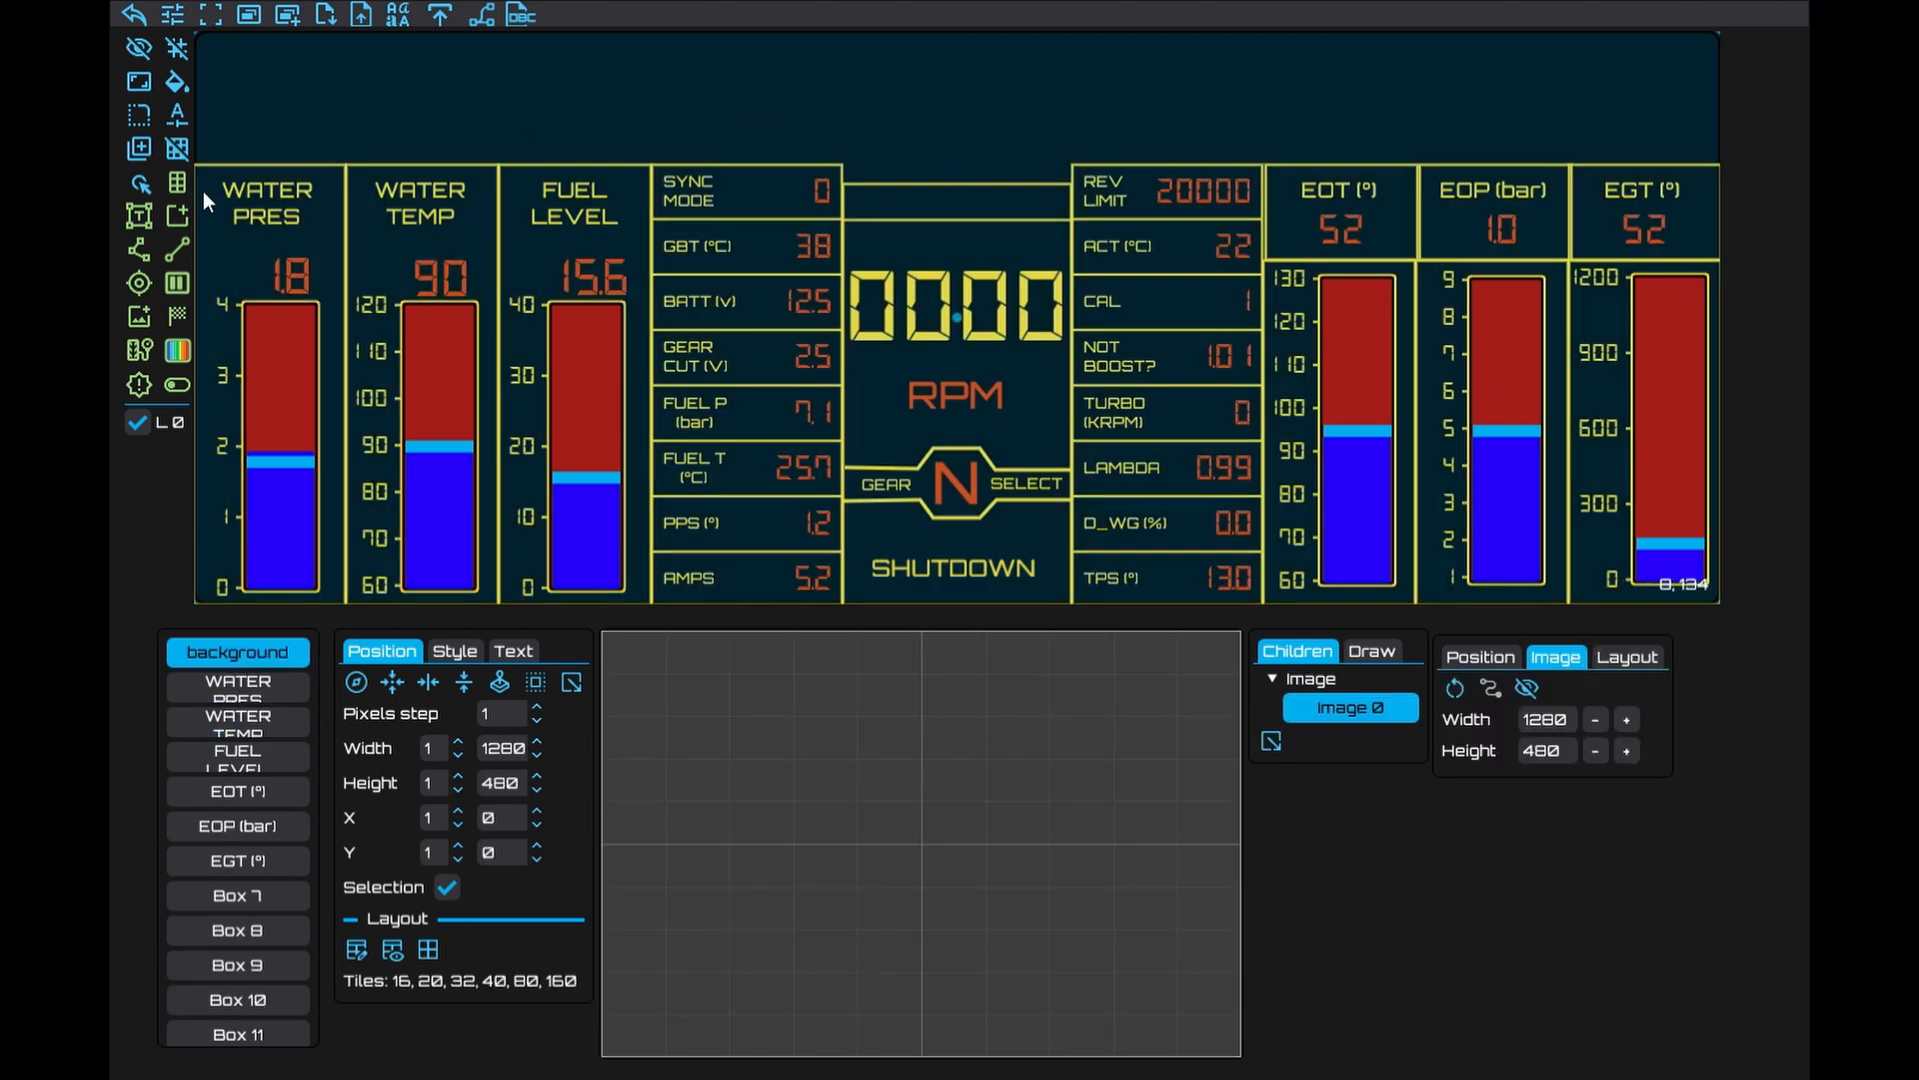
left_click(1533, 692)
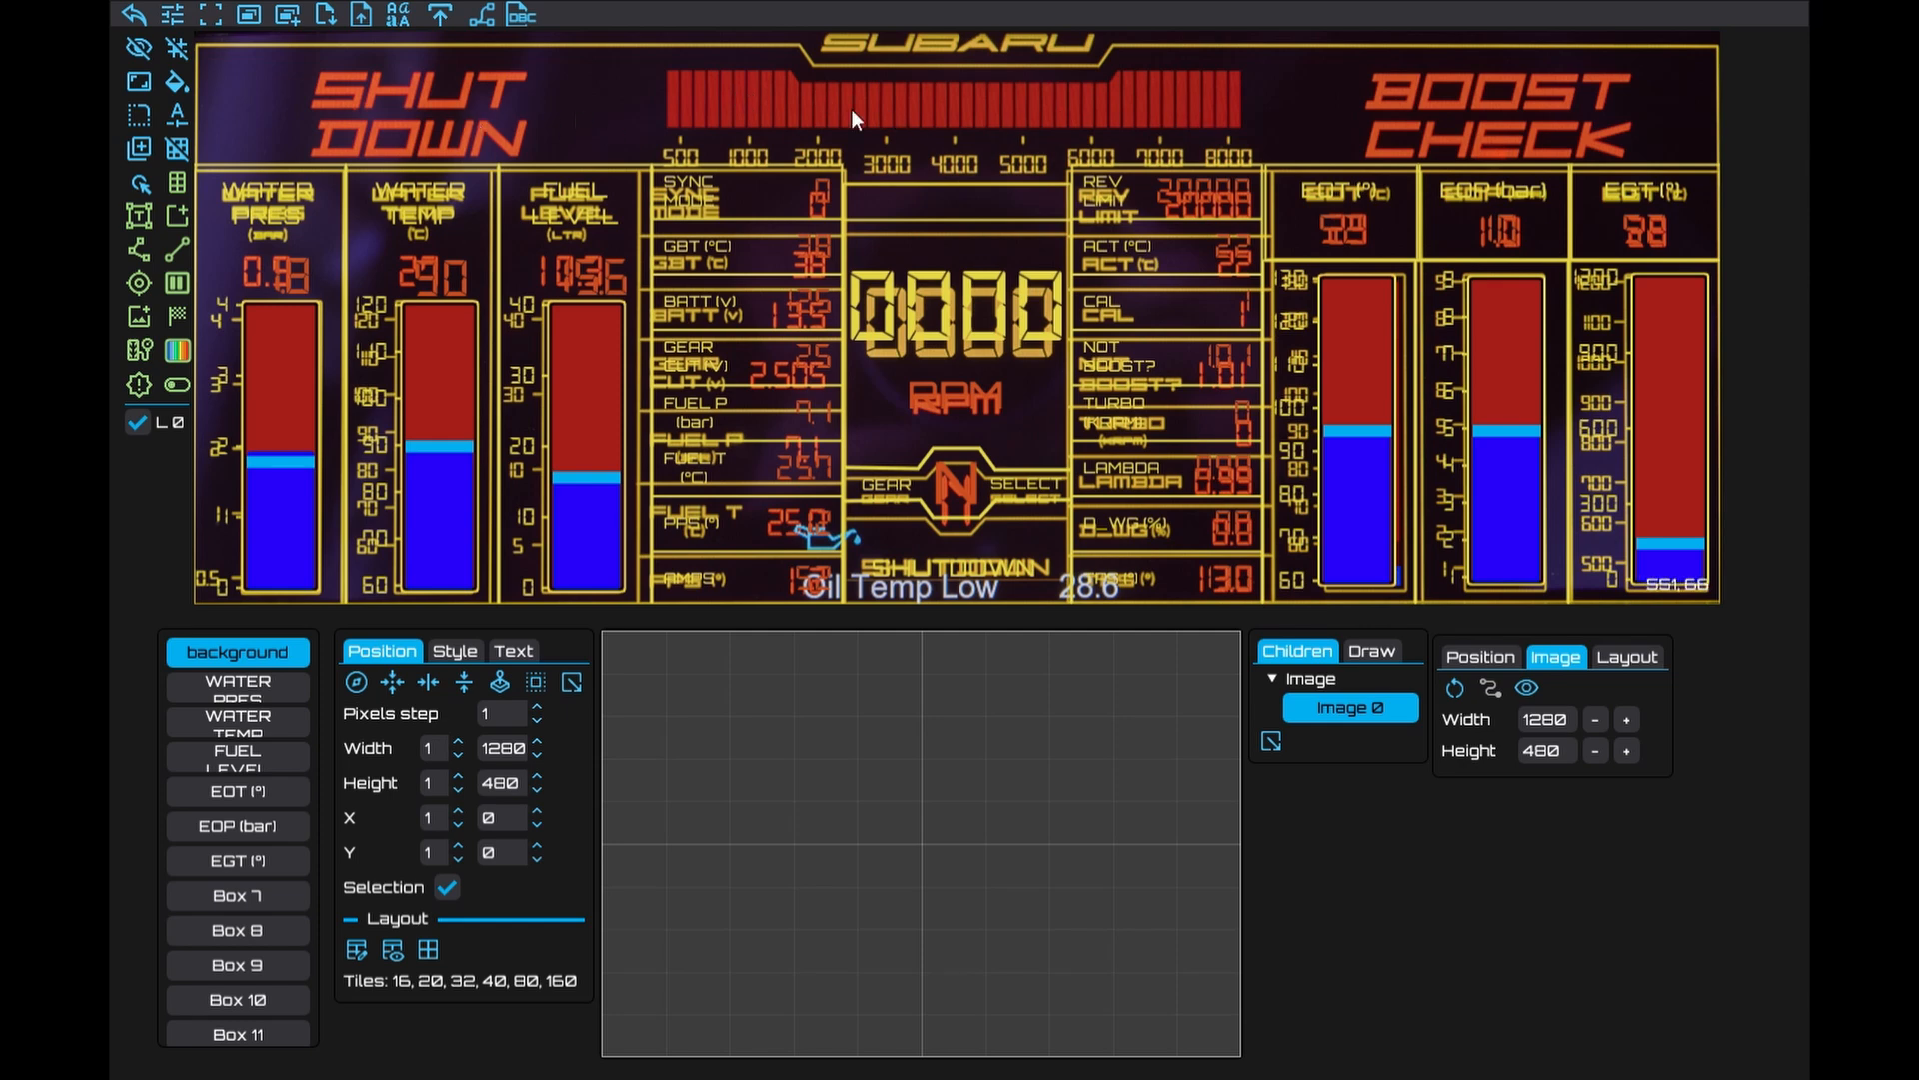
left_click(1527, 692)
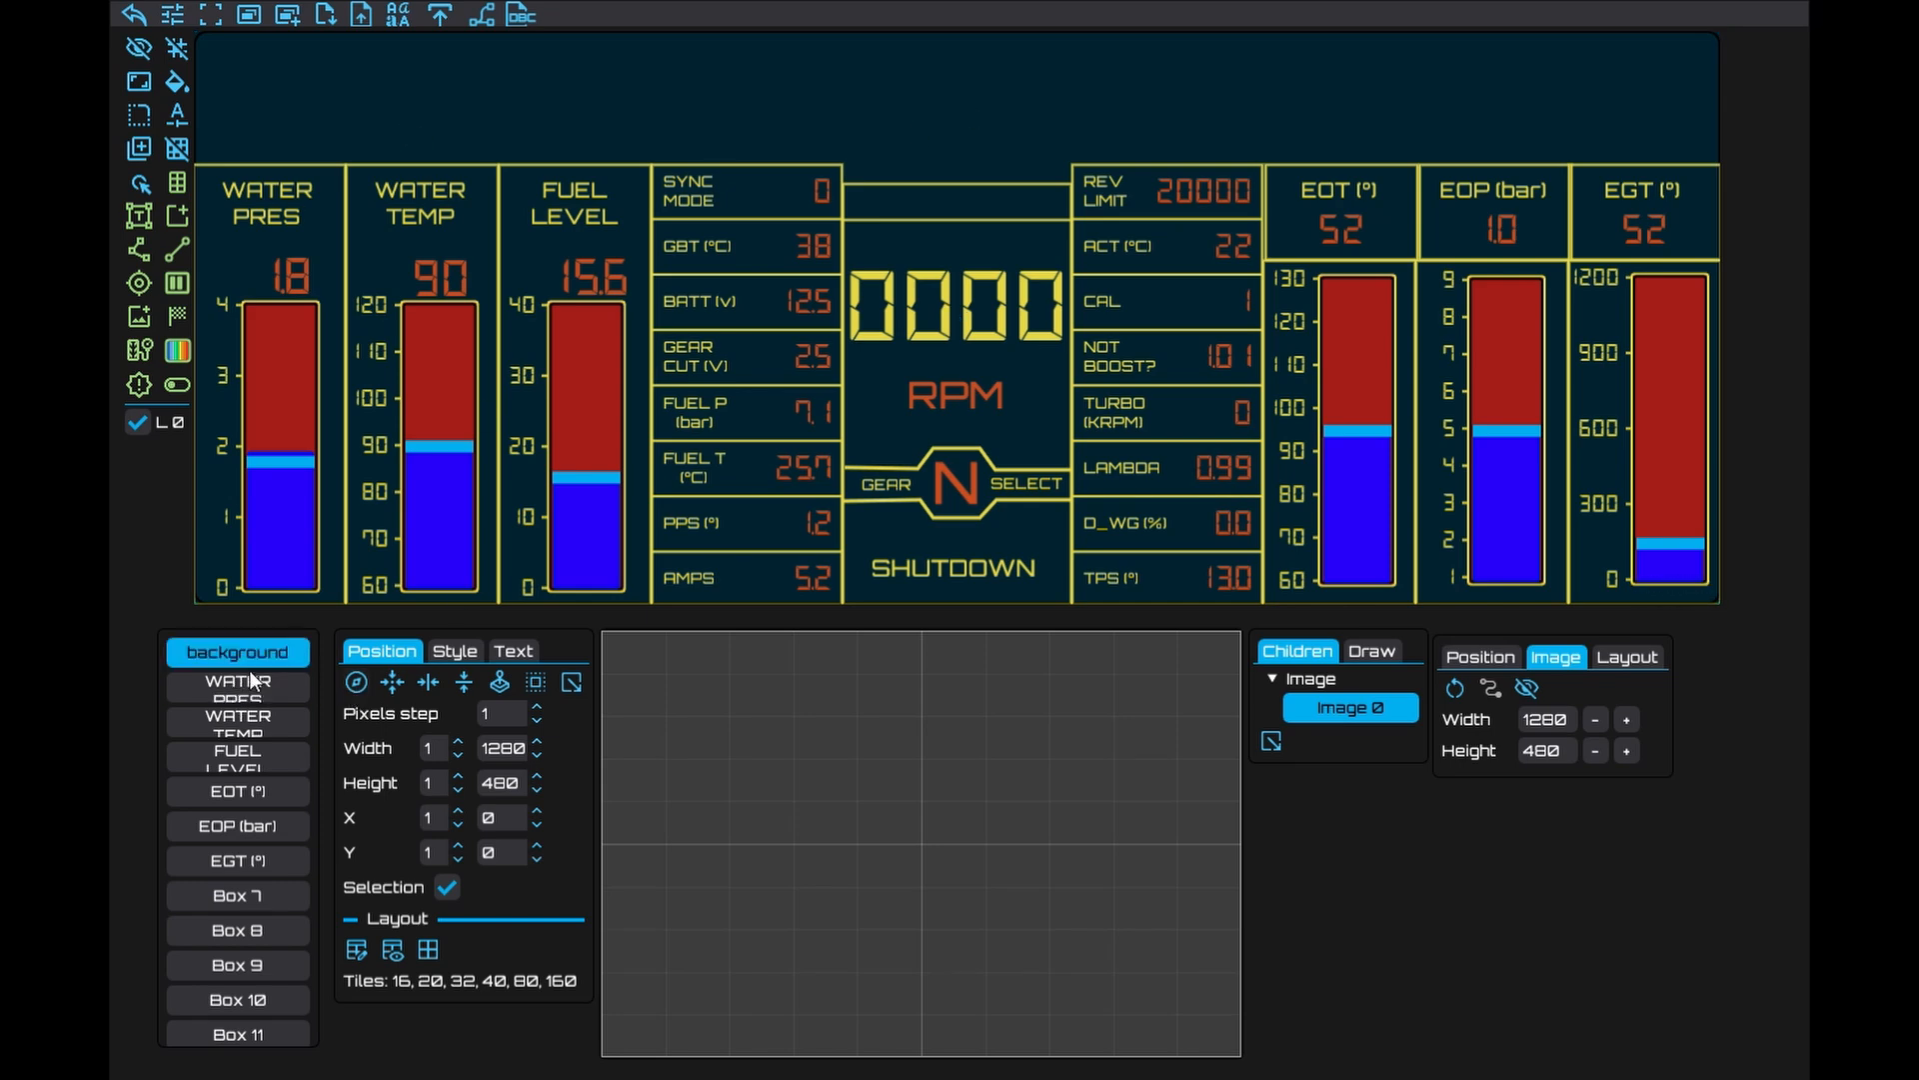
left_click(403, 15)
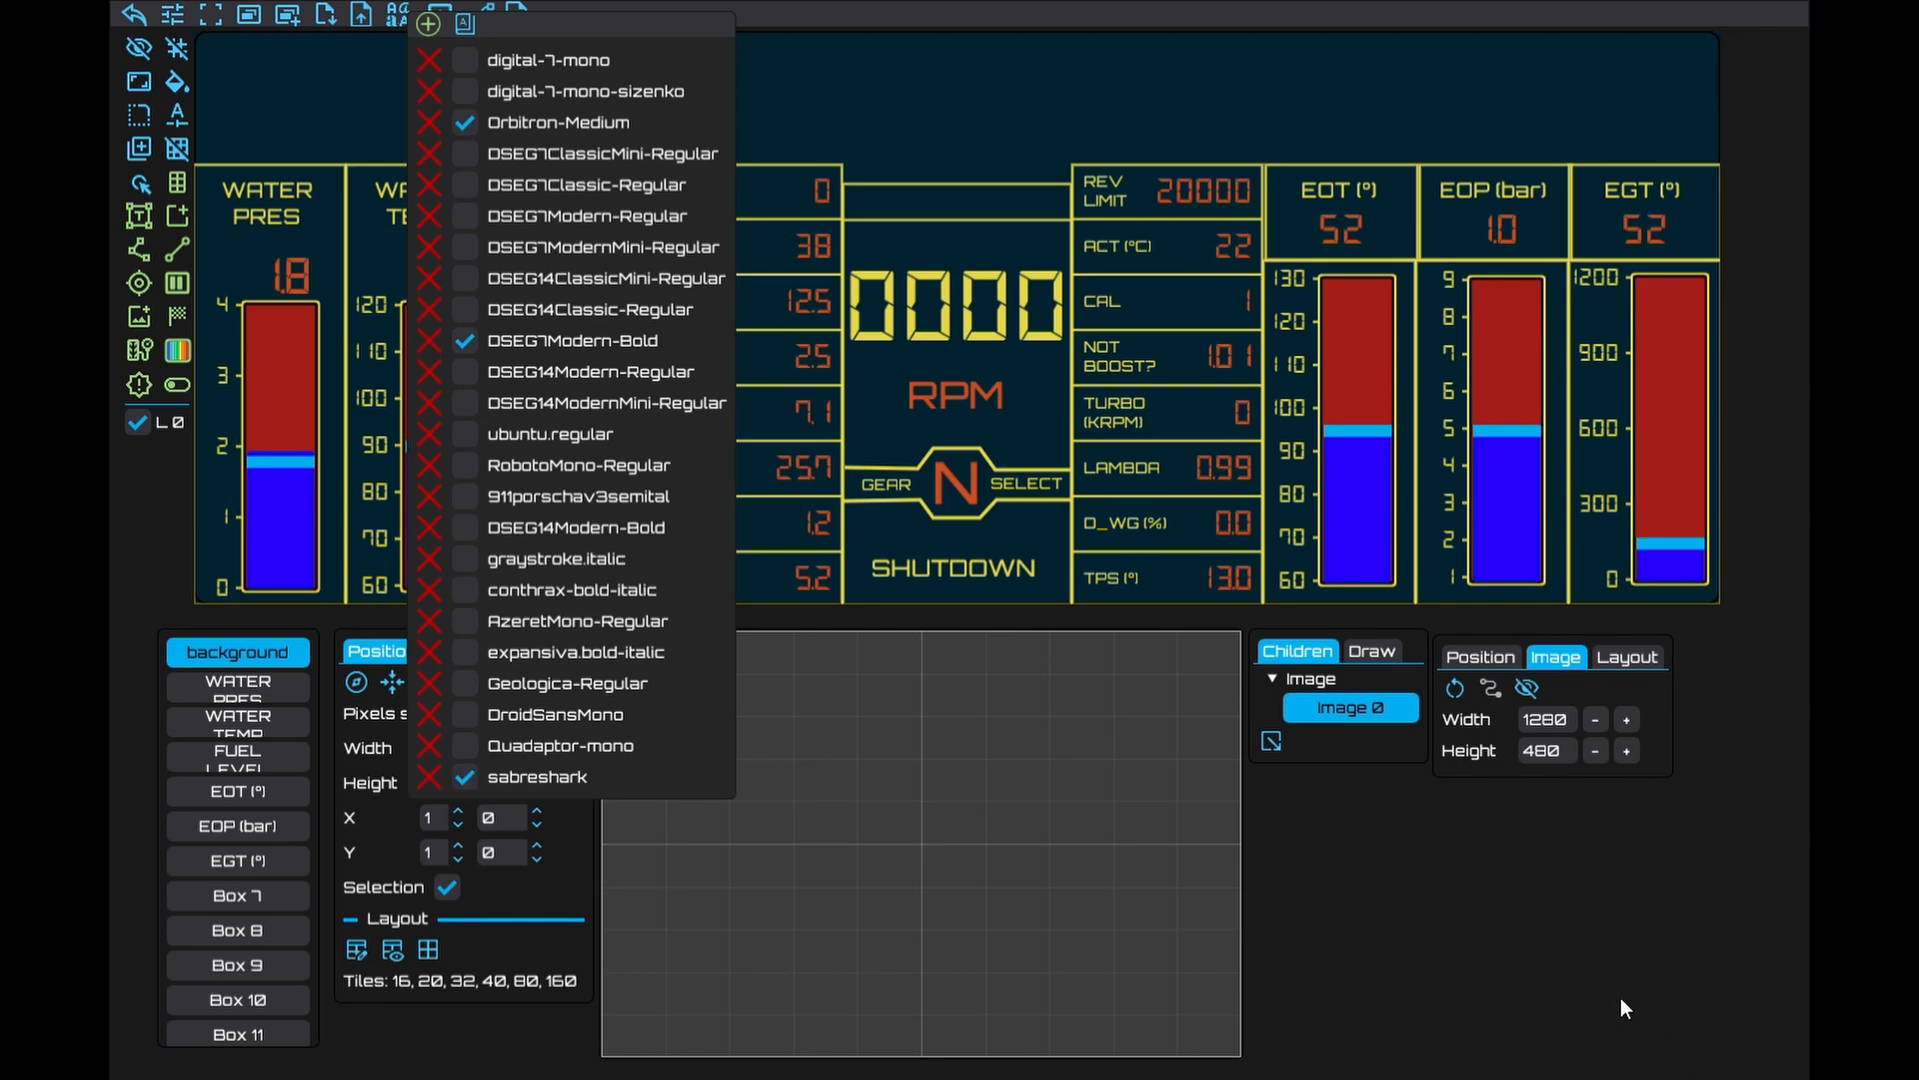
left_click(1590, 955)
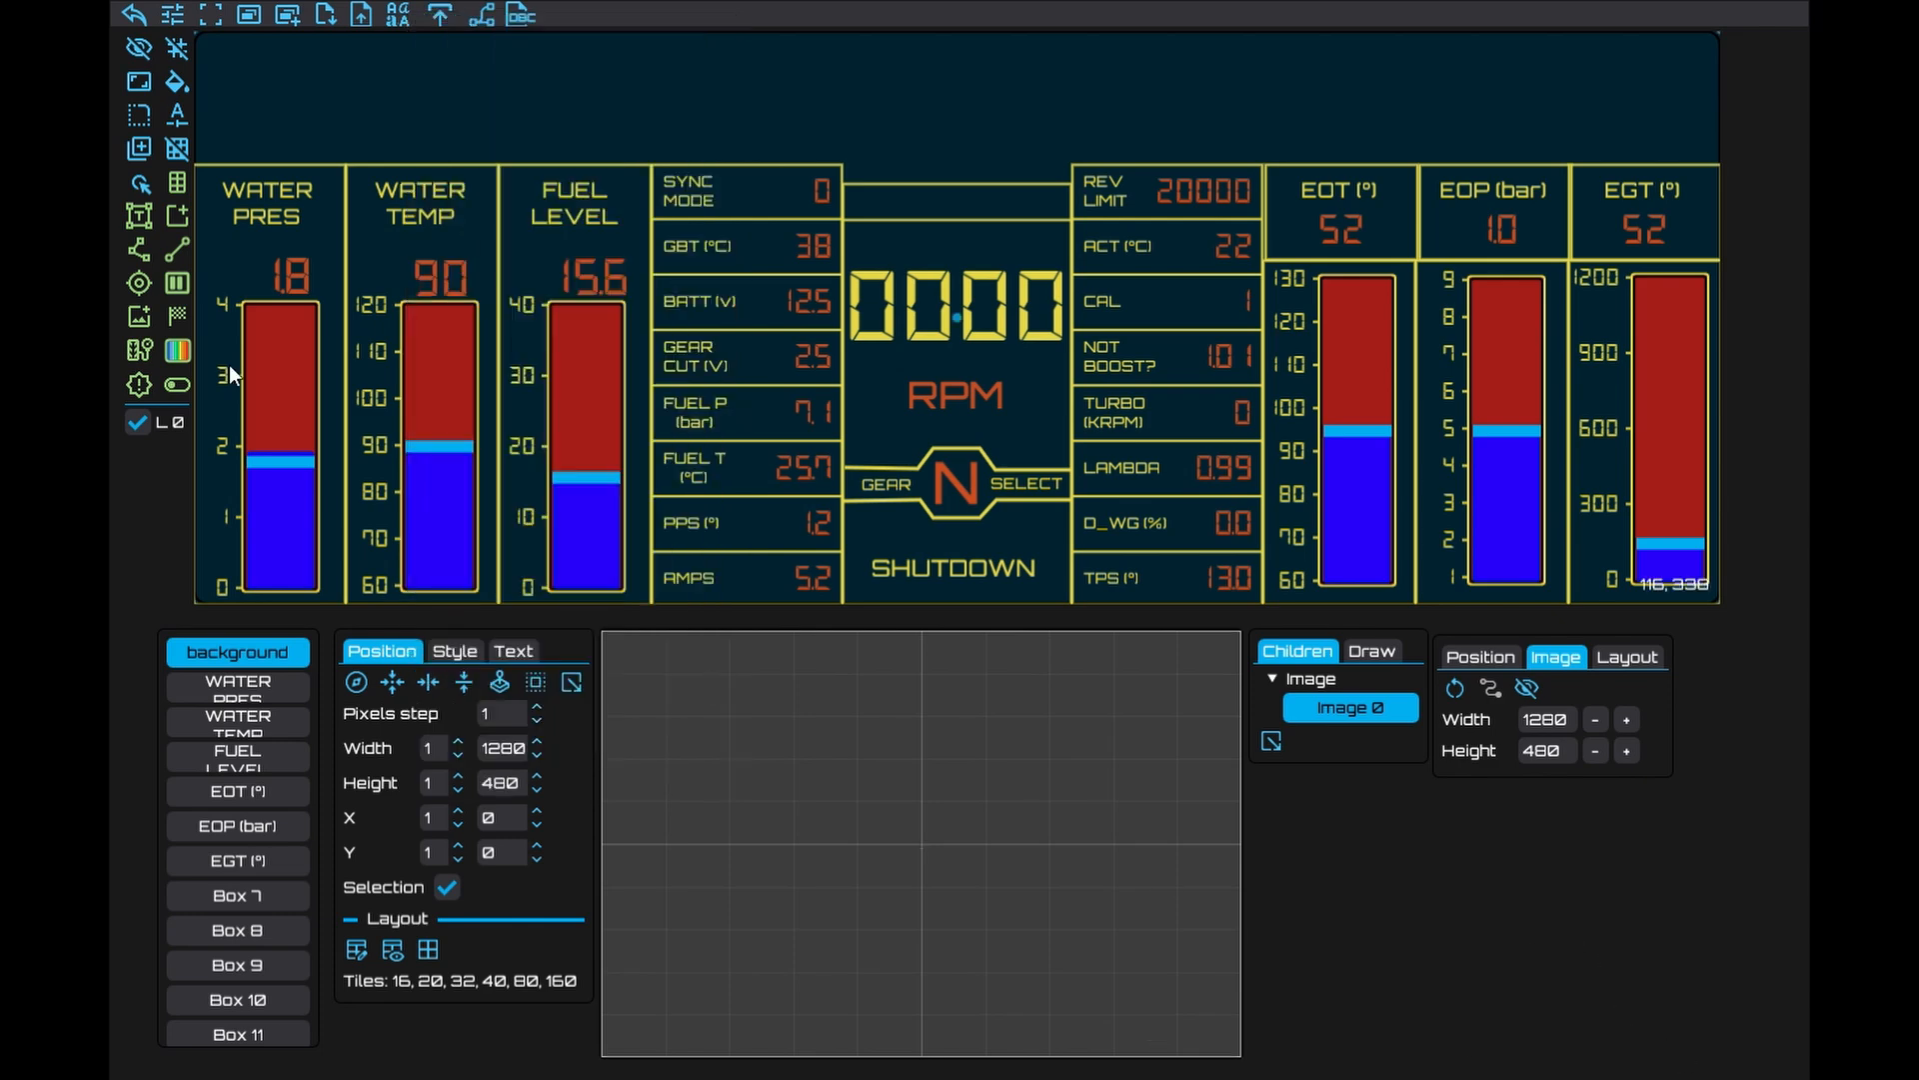
Add a text reading SUBARU to the background in the sabreshark font
left_click(138, 216)
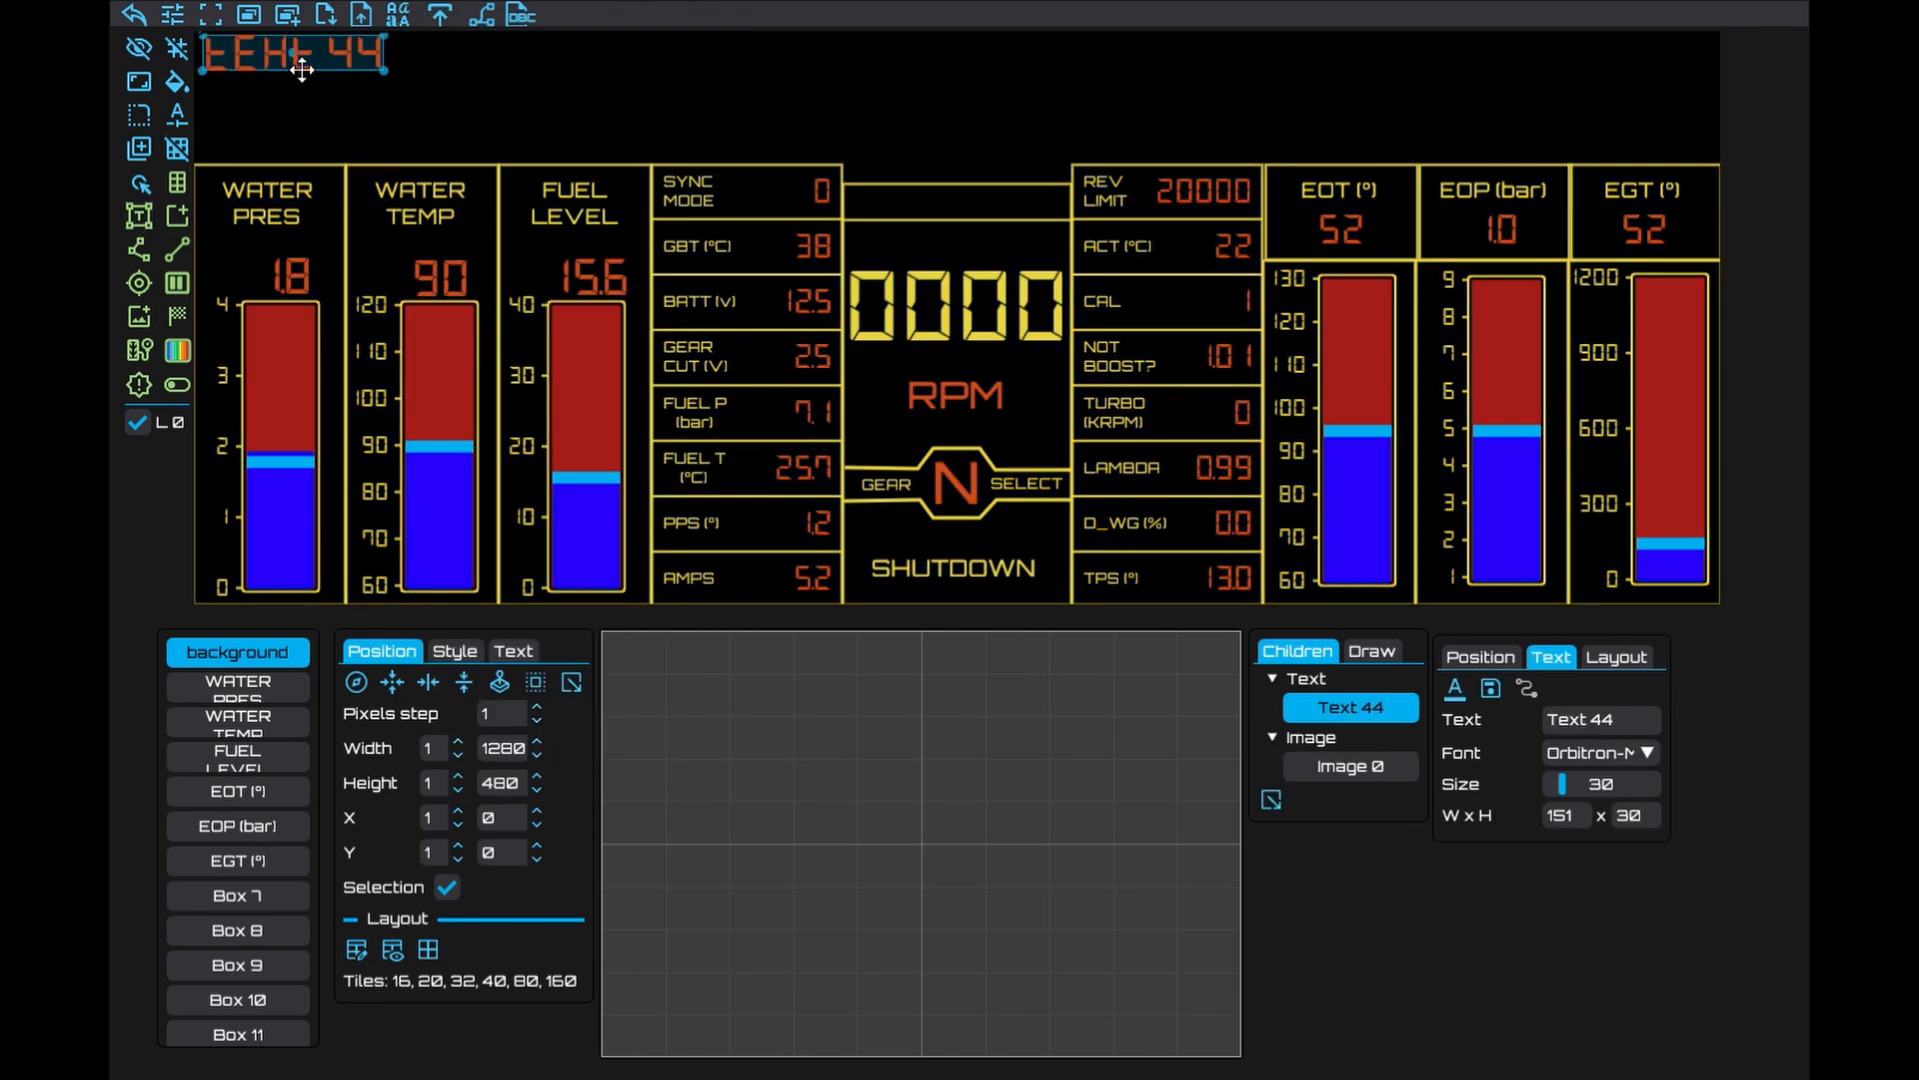
left_click(1605, 746)
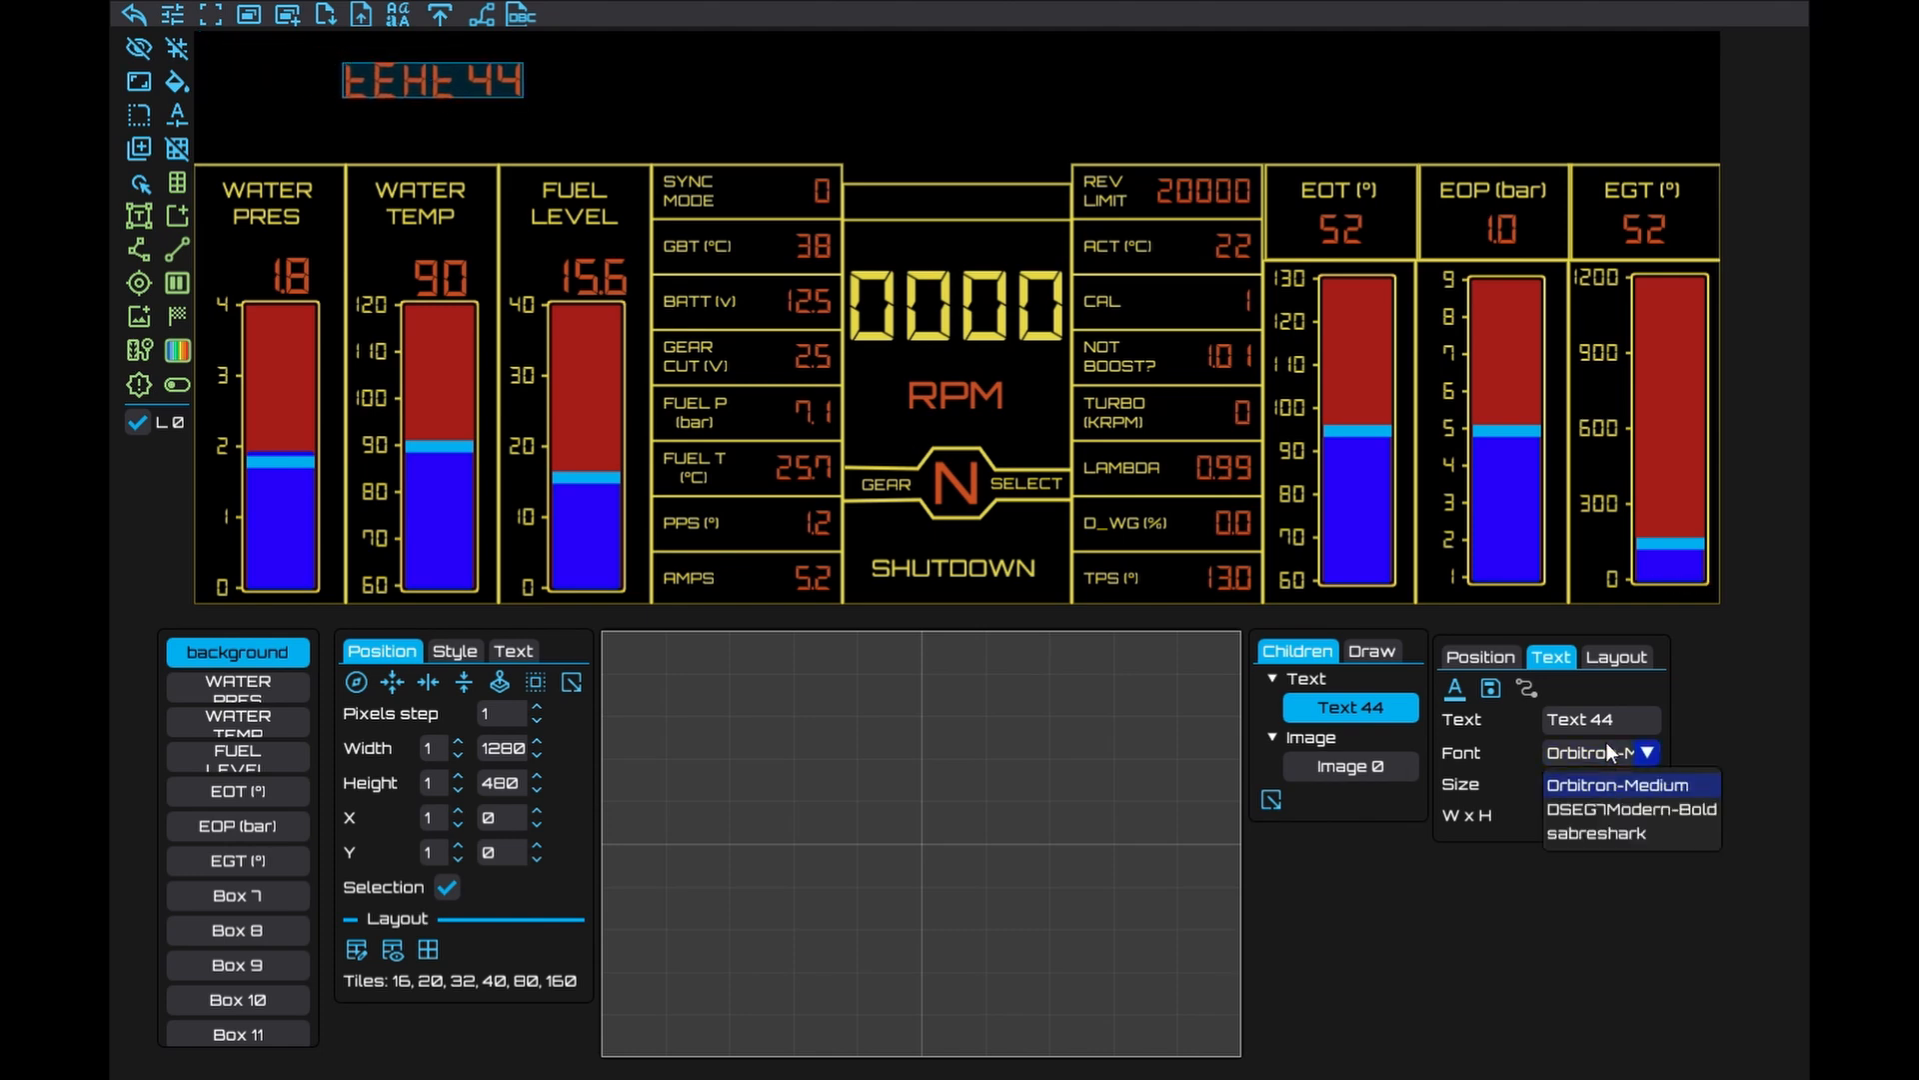
left_click(1624, 834)
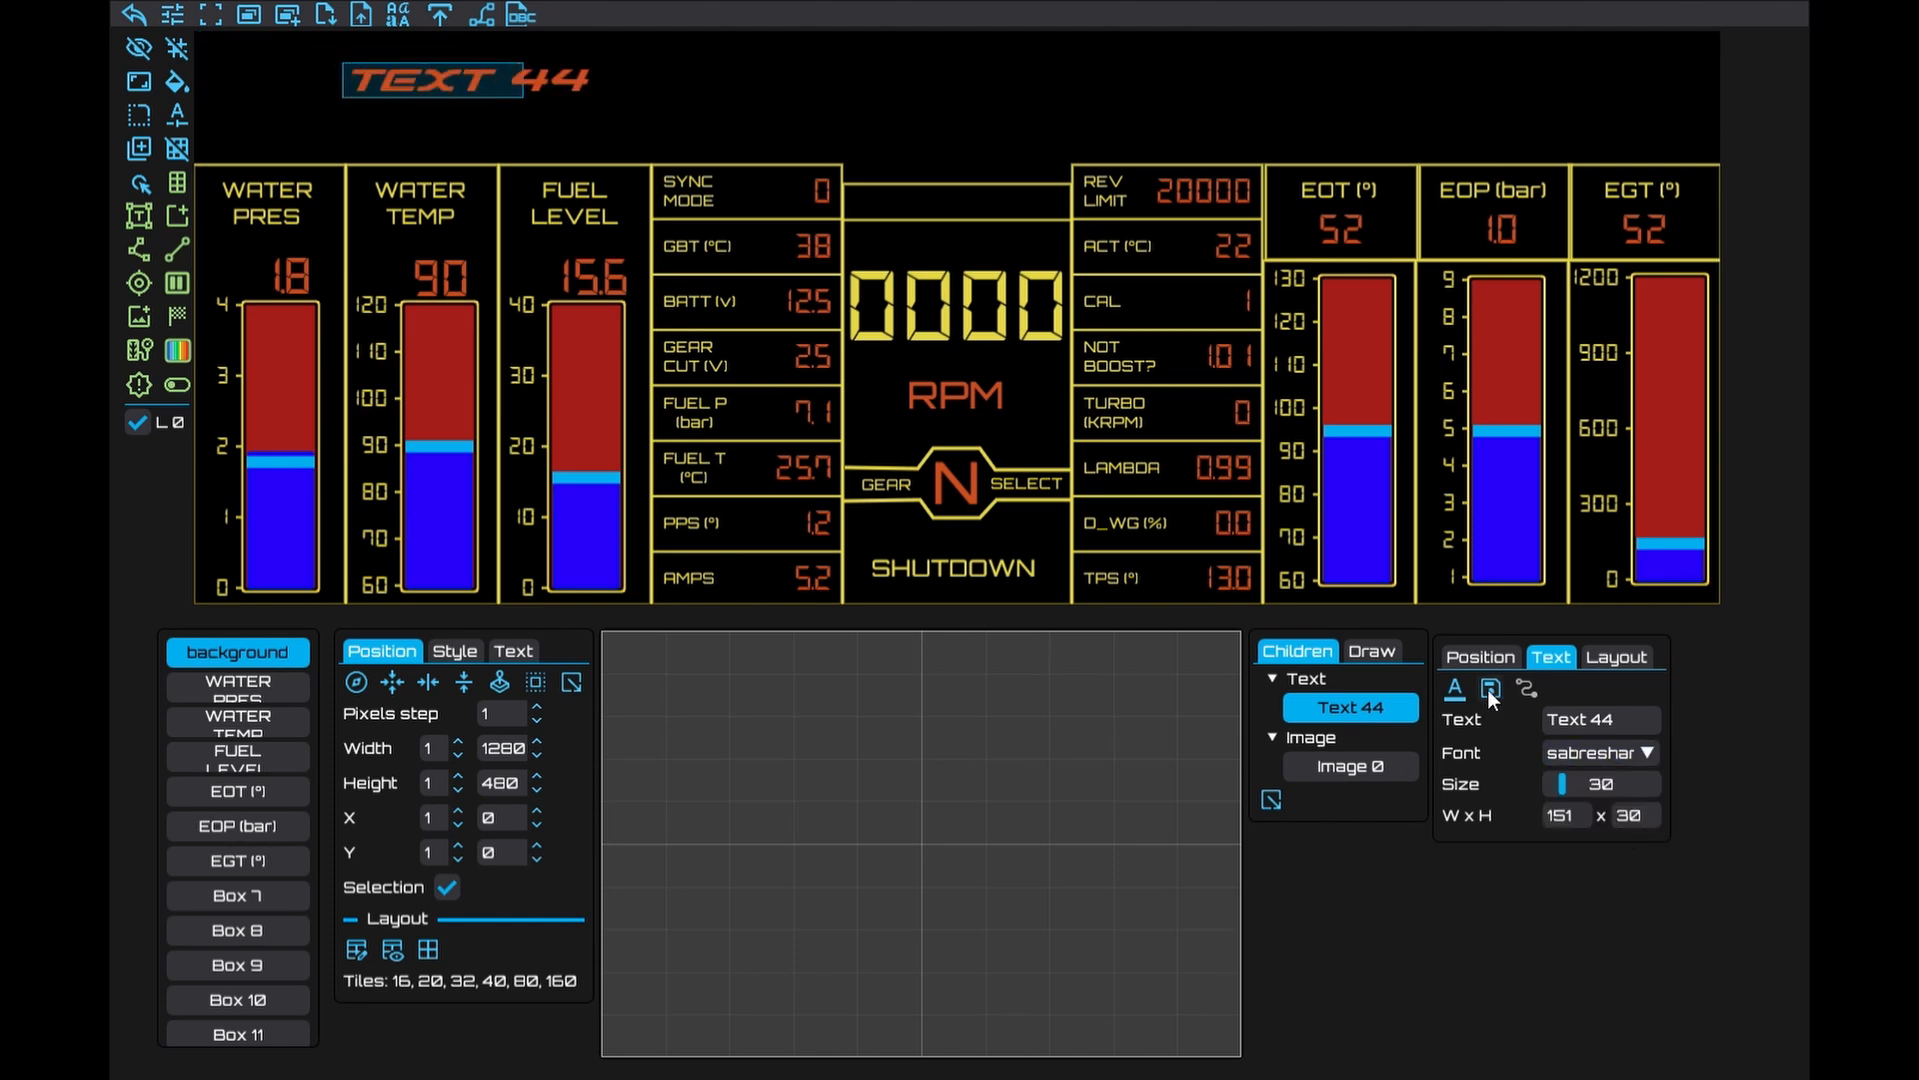
left_click_drag(1623, 721, 1485, 718)
type("SUBARU")
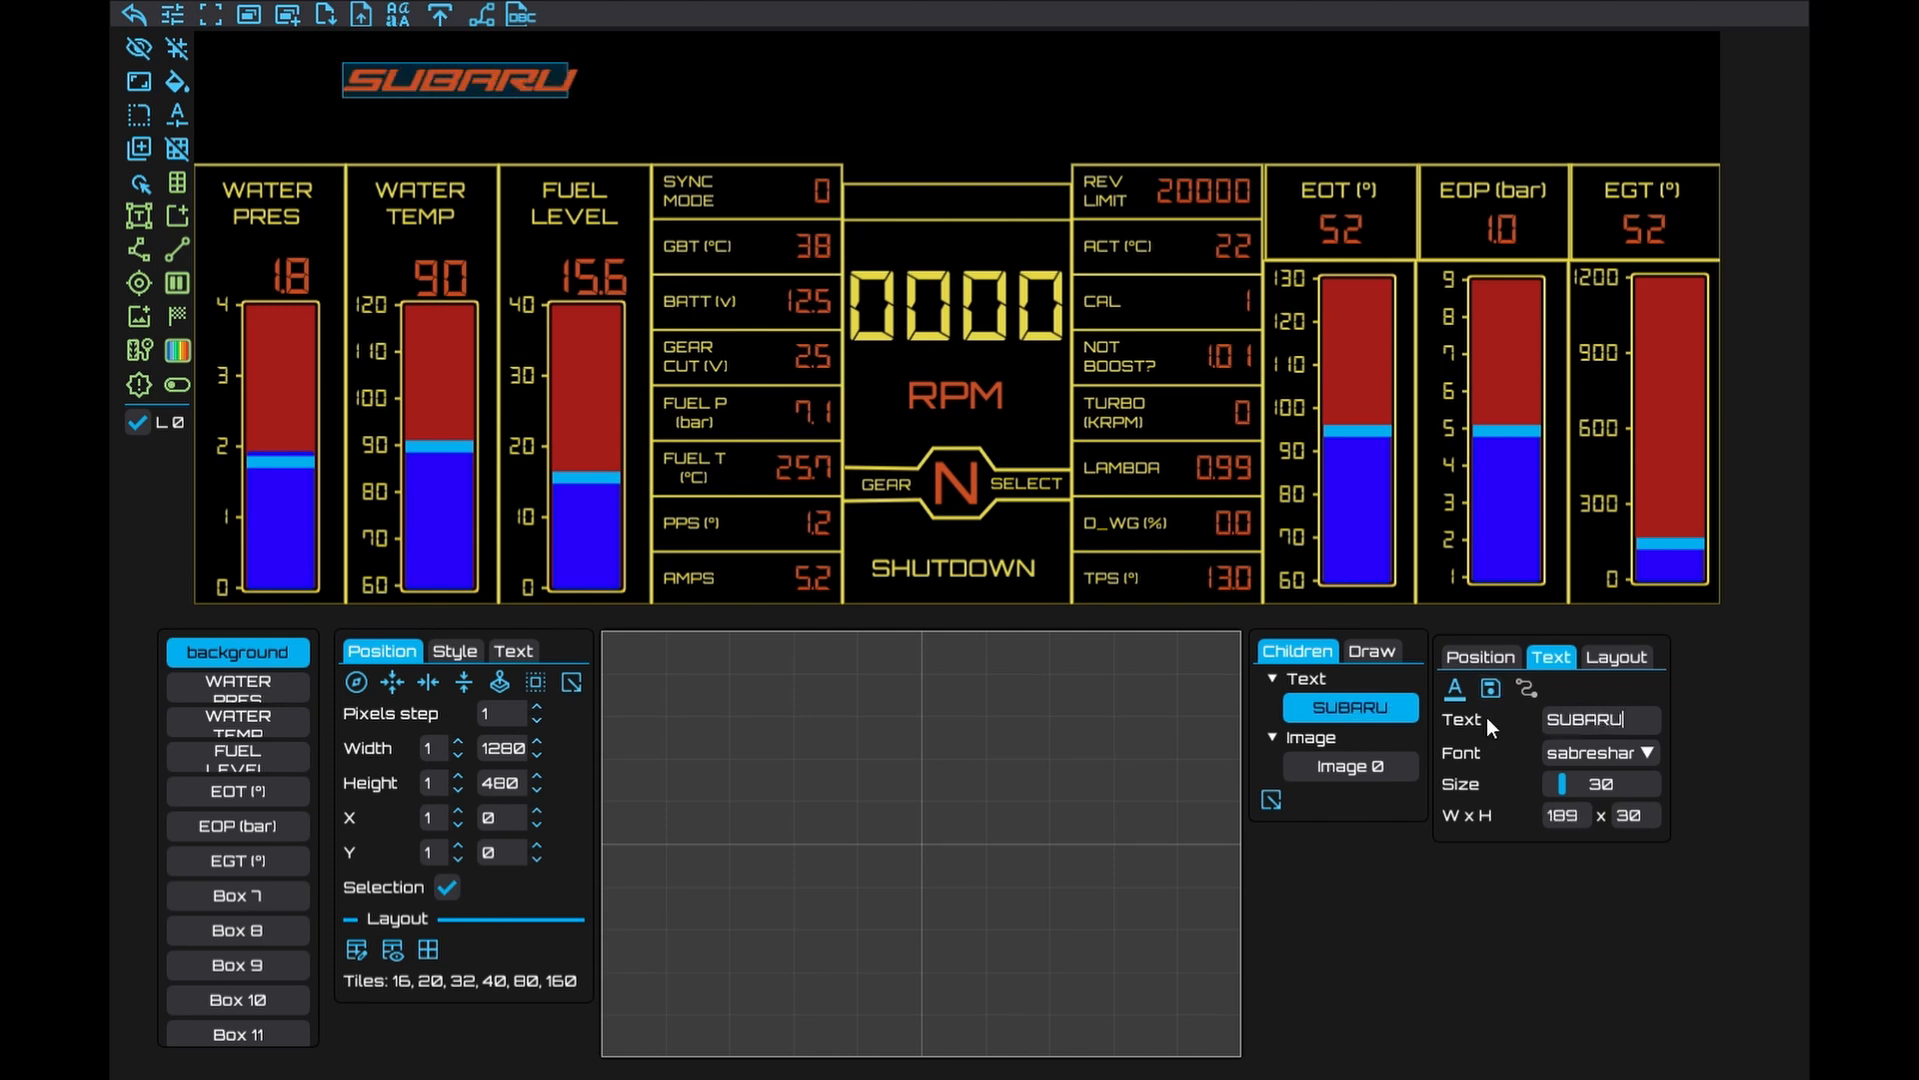
Colour the SUBARU text yellow with the copied colour code and anchor it at the top centre of the background
left_click(1455, 685)
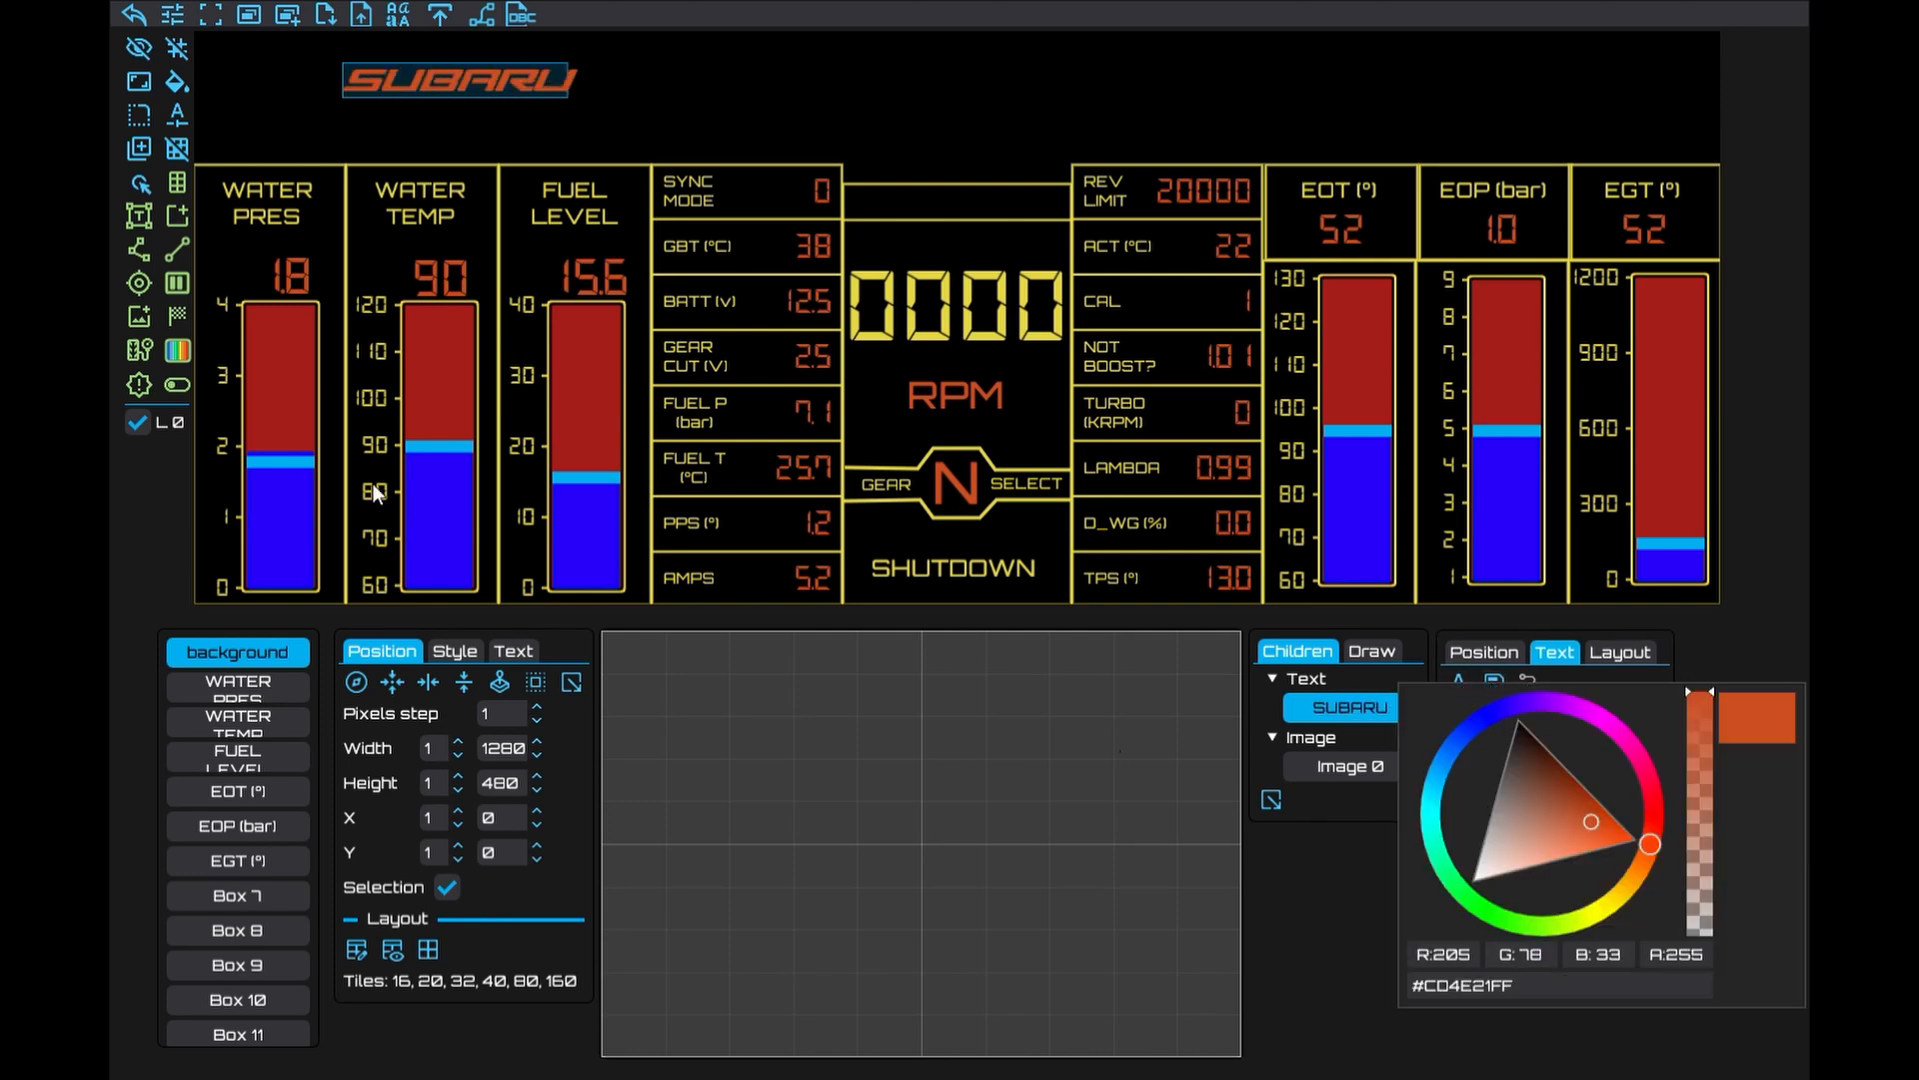
left_click_drag(1579, 995, 1368, 992)
key("ctrl+v")
left_click(1316, 923)
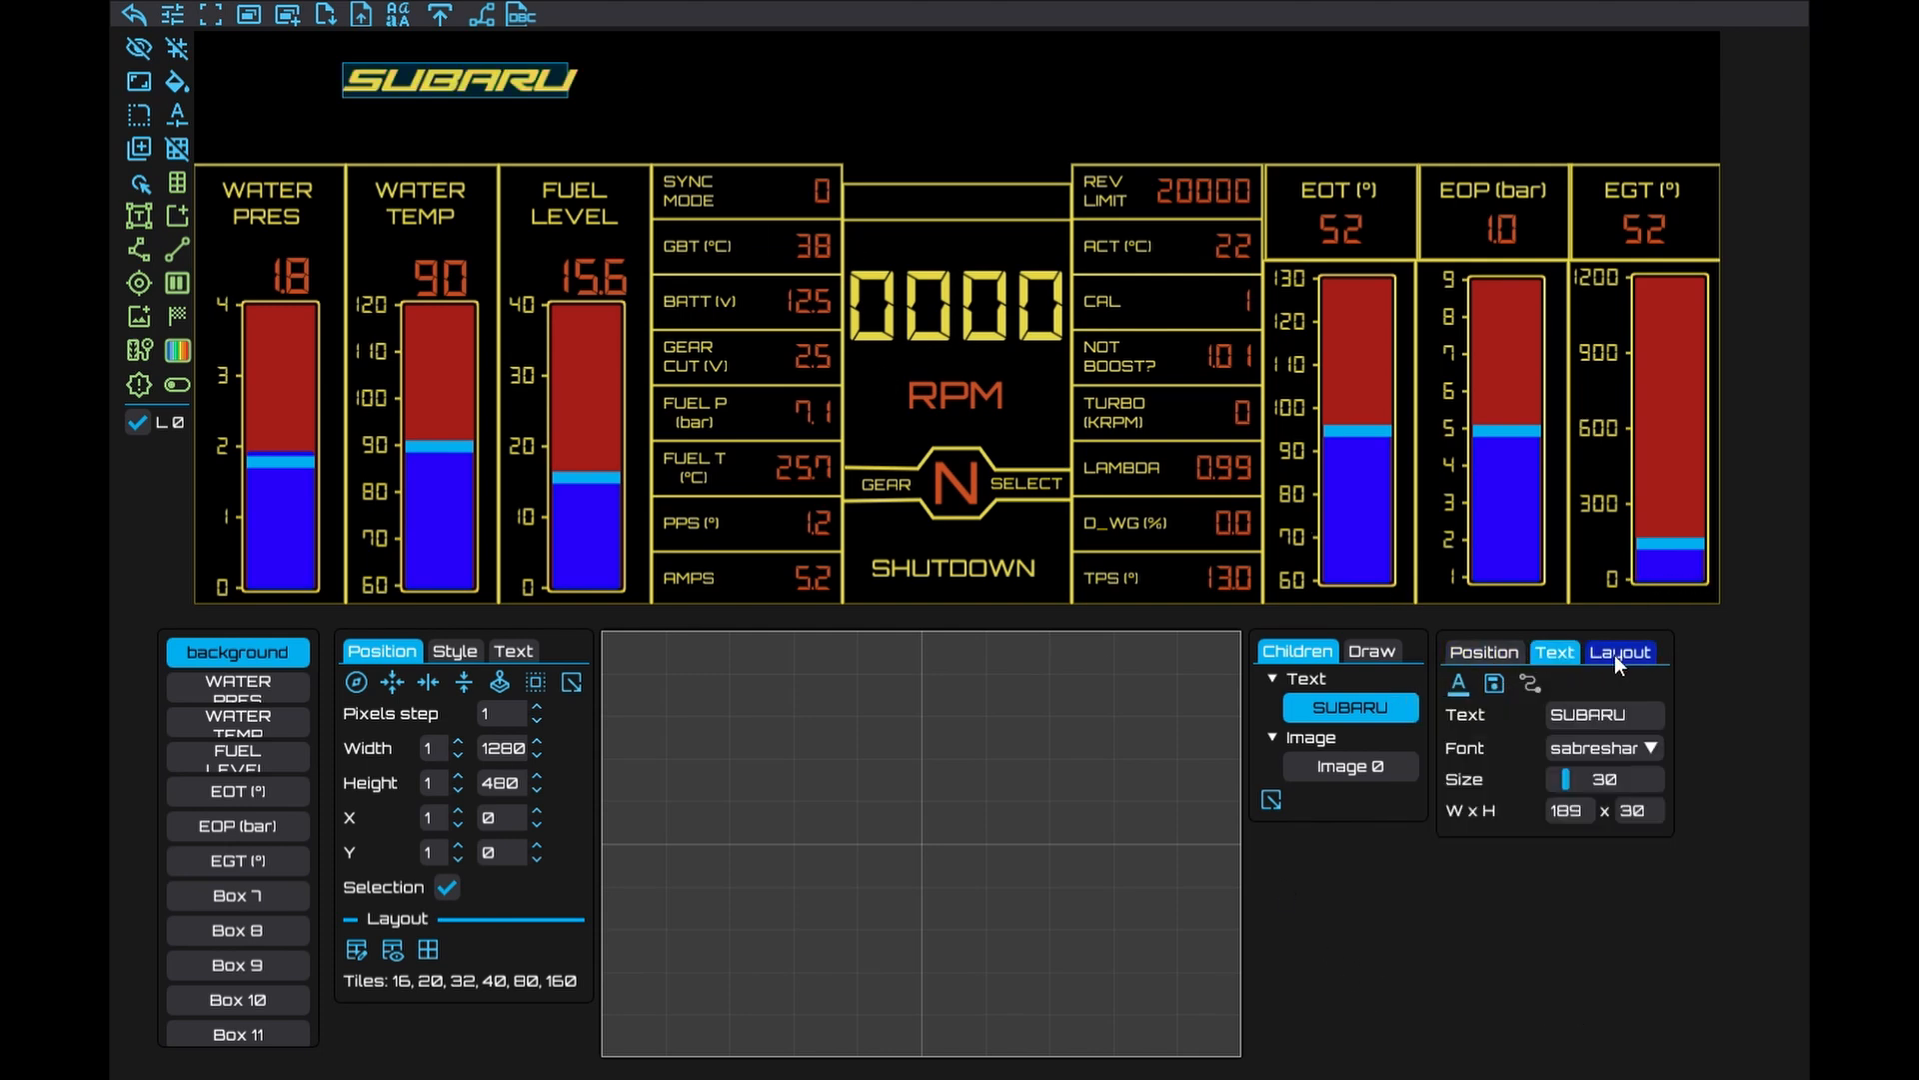
left_click(1597, 657)
left_click(1574, 720)
left_click(1613, 688)
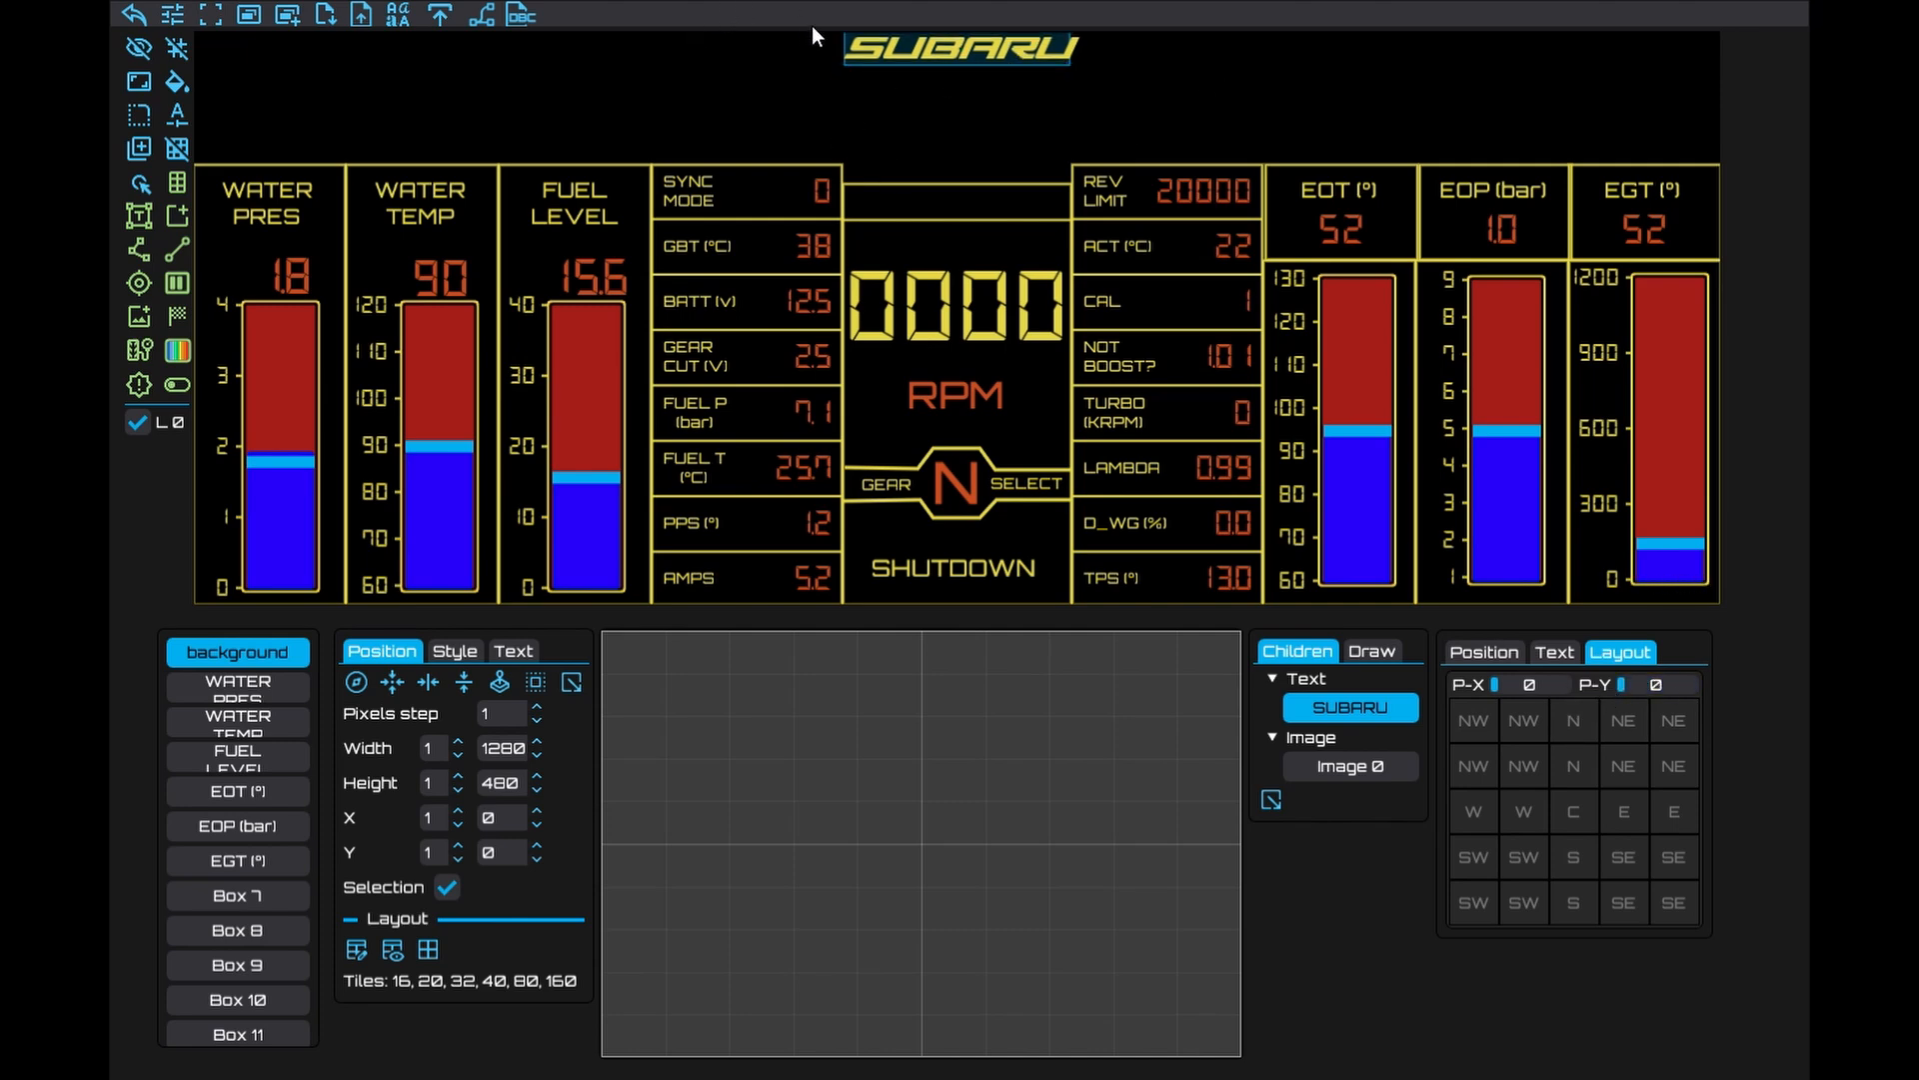
Add a two-line text reading SHUT DOWN above the water gauges on the background
left_click(142, 220)
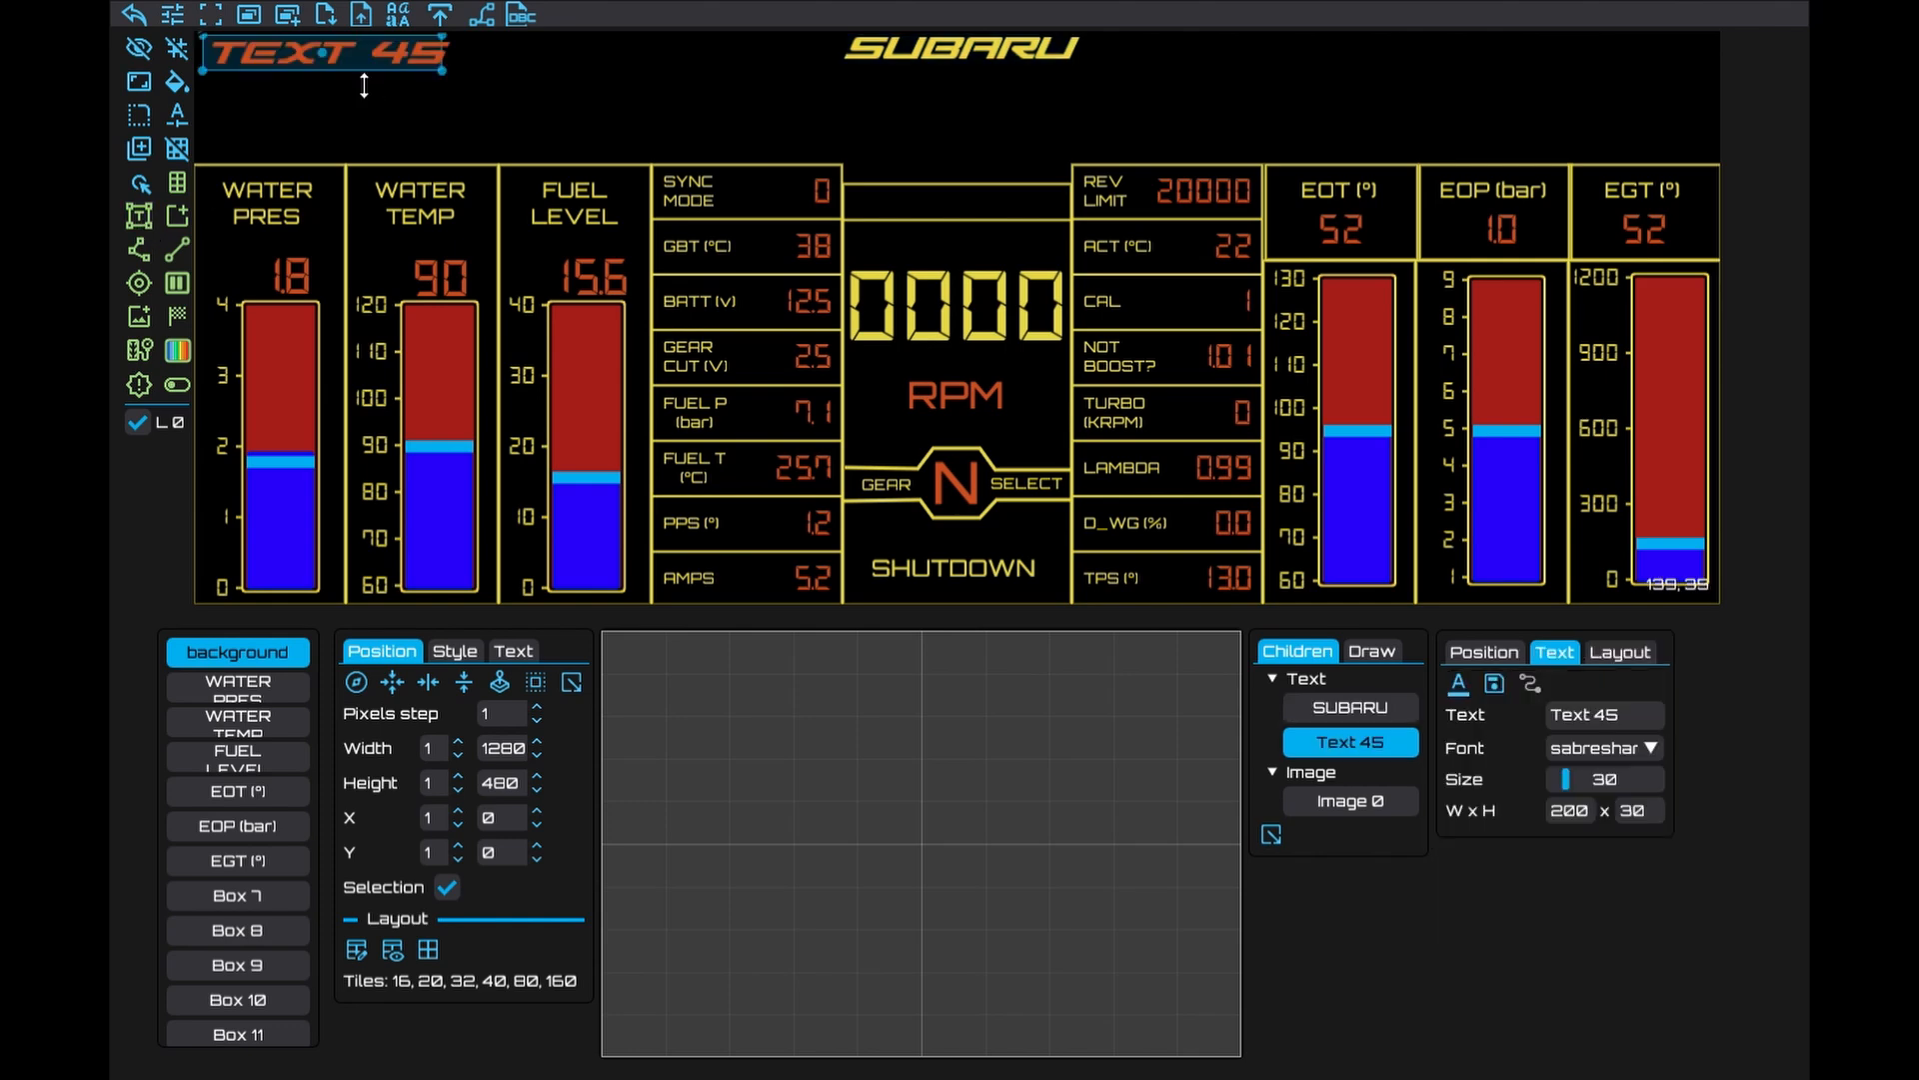
left_click_drag(328, 67, 370, 97)
left_click_drag(1645, 715, 1530, 716)
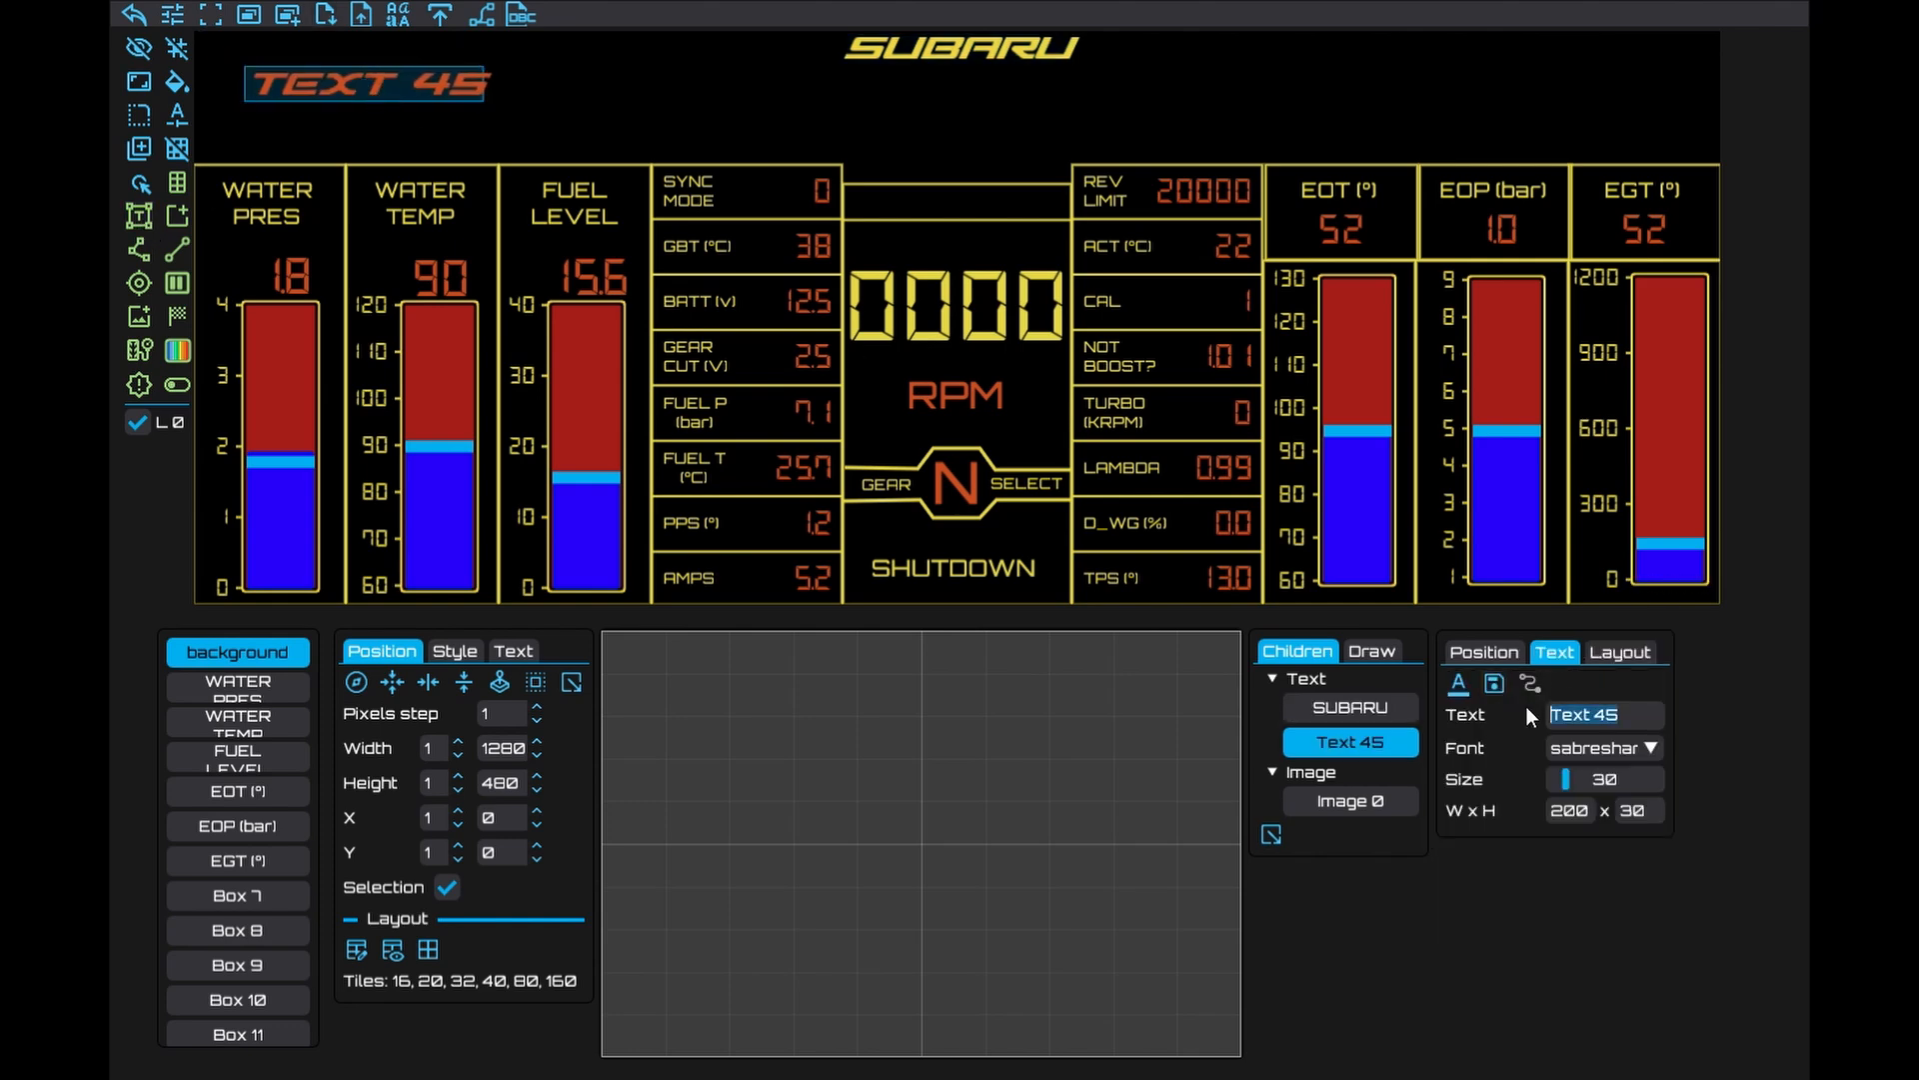
type("SHUT")
key("Return")
type("DOWN")
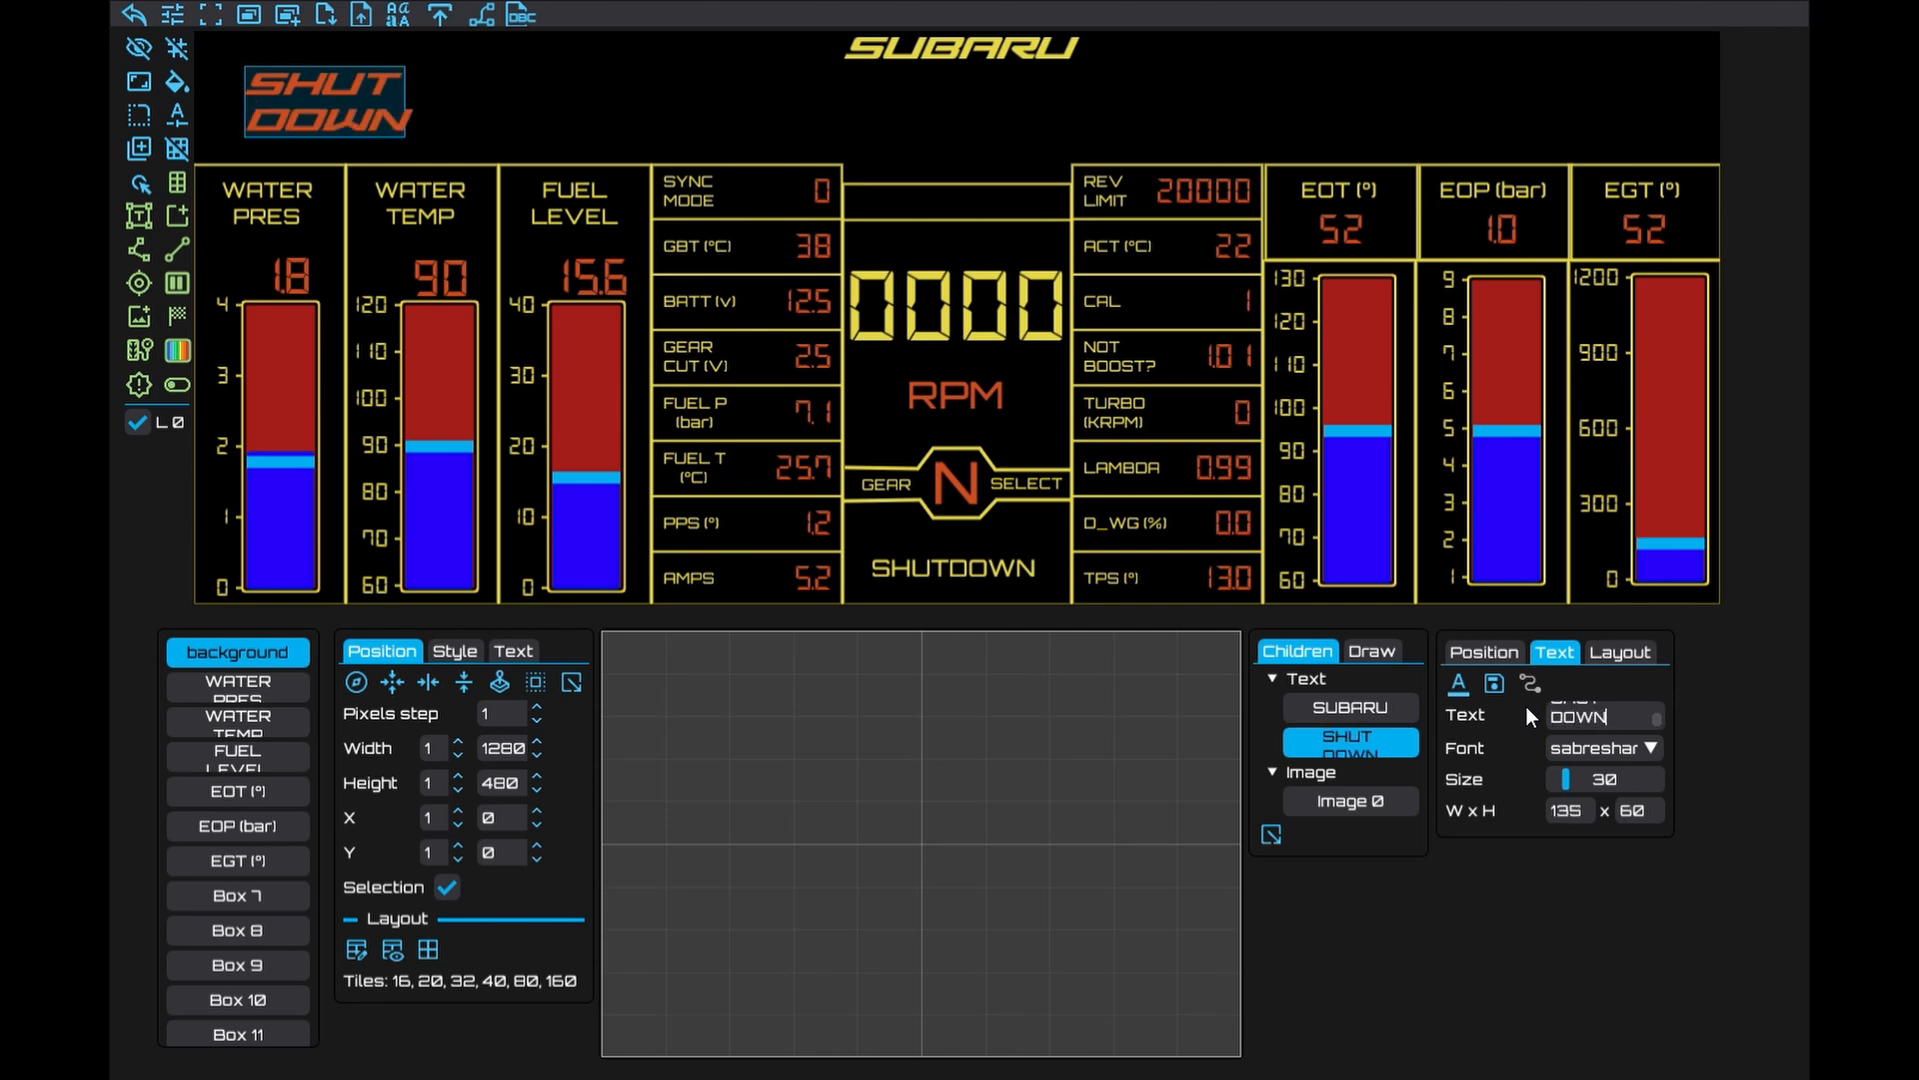
Set the SHUT DOWN text to size 38 and move it above the WATER TEMP and FUEL LEVEL gauges
left_click_drag(1563, 794, 1571, 783)
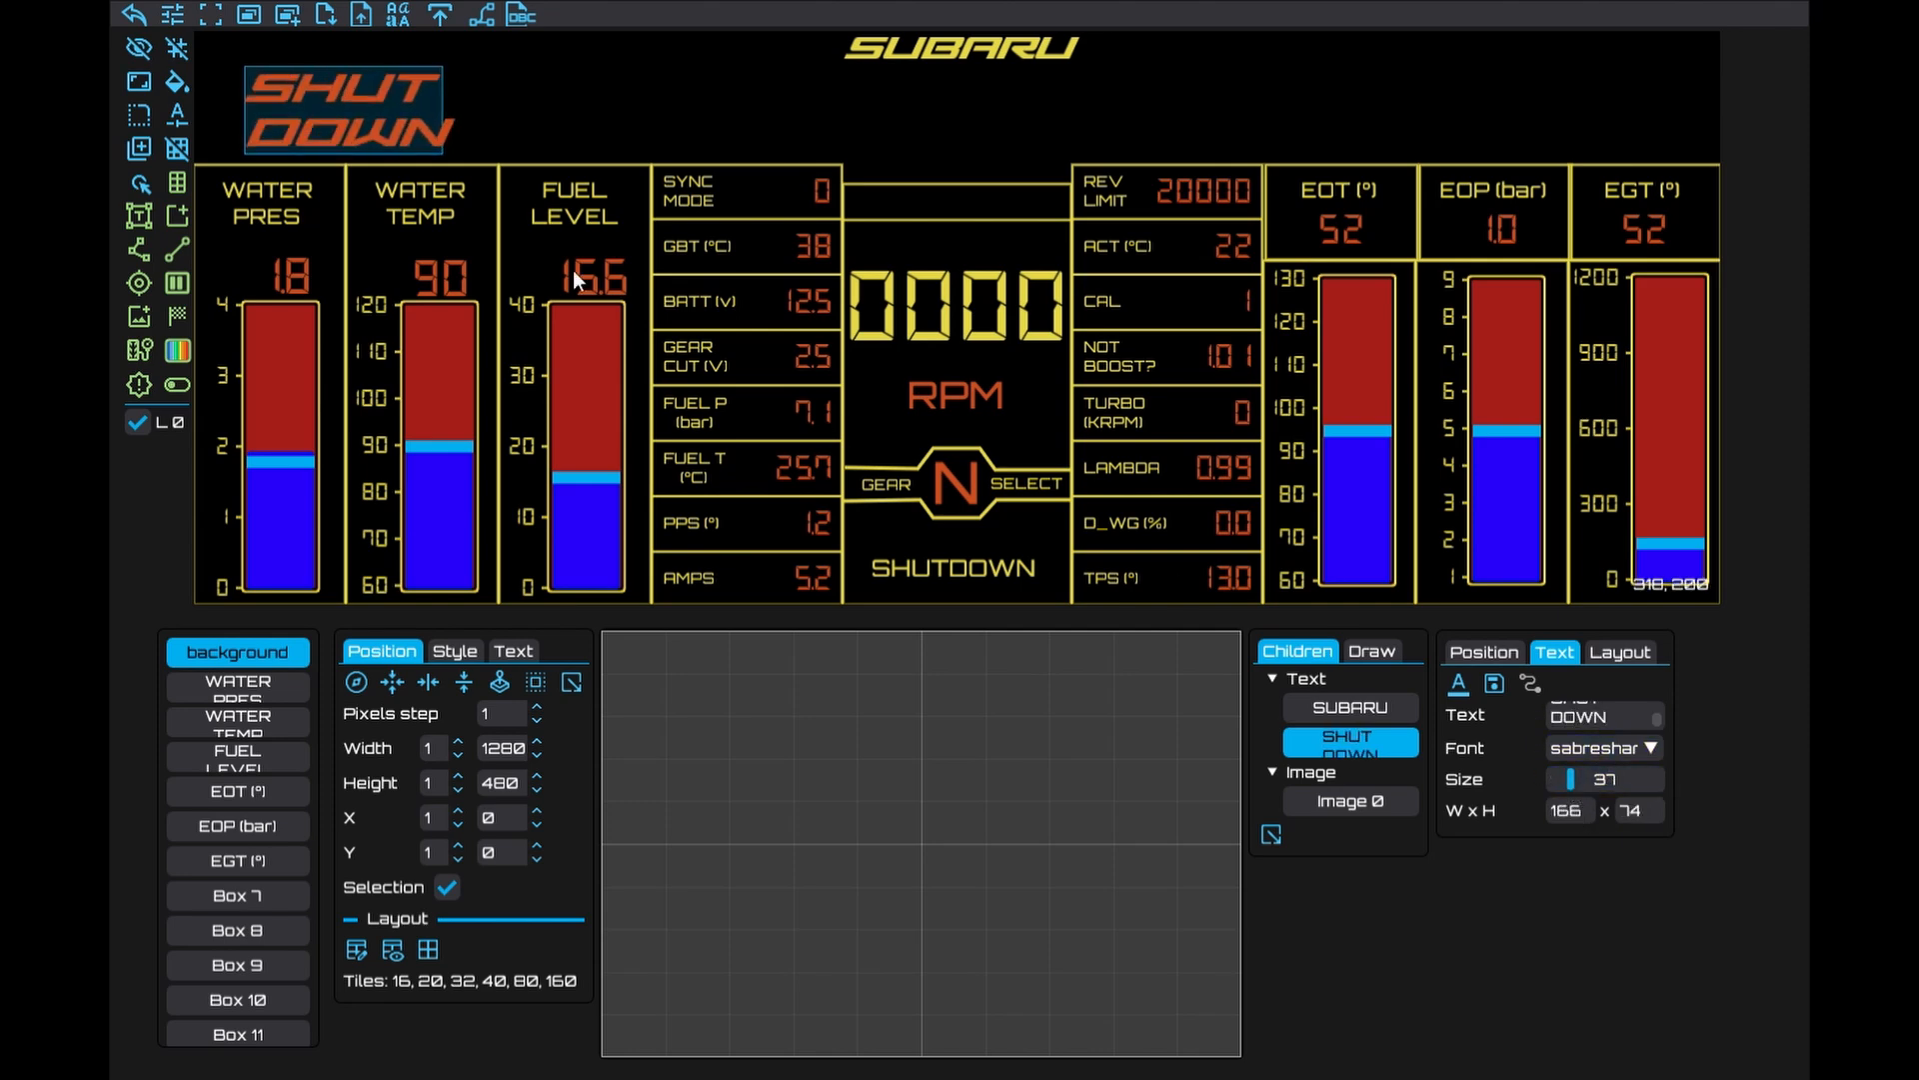
double_click(1586, 794)
type("38")
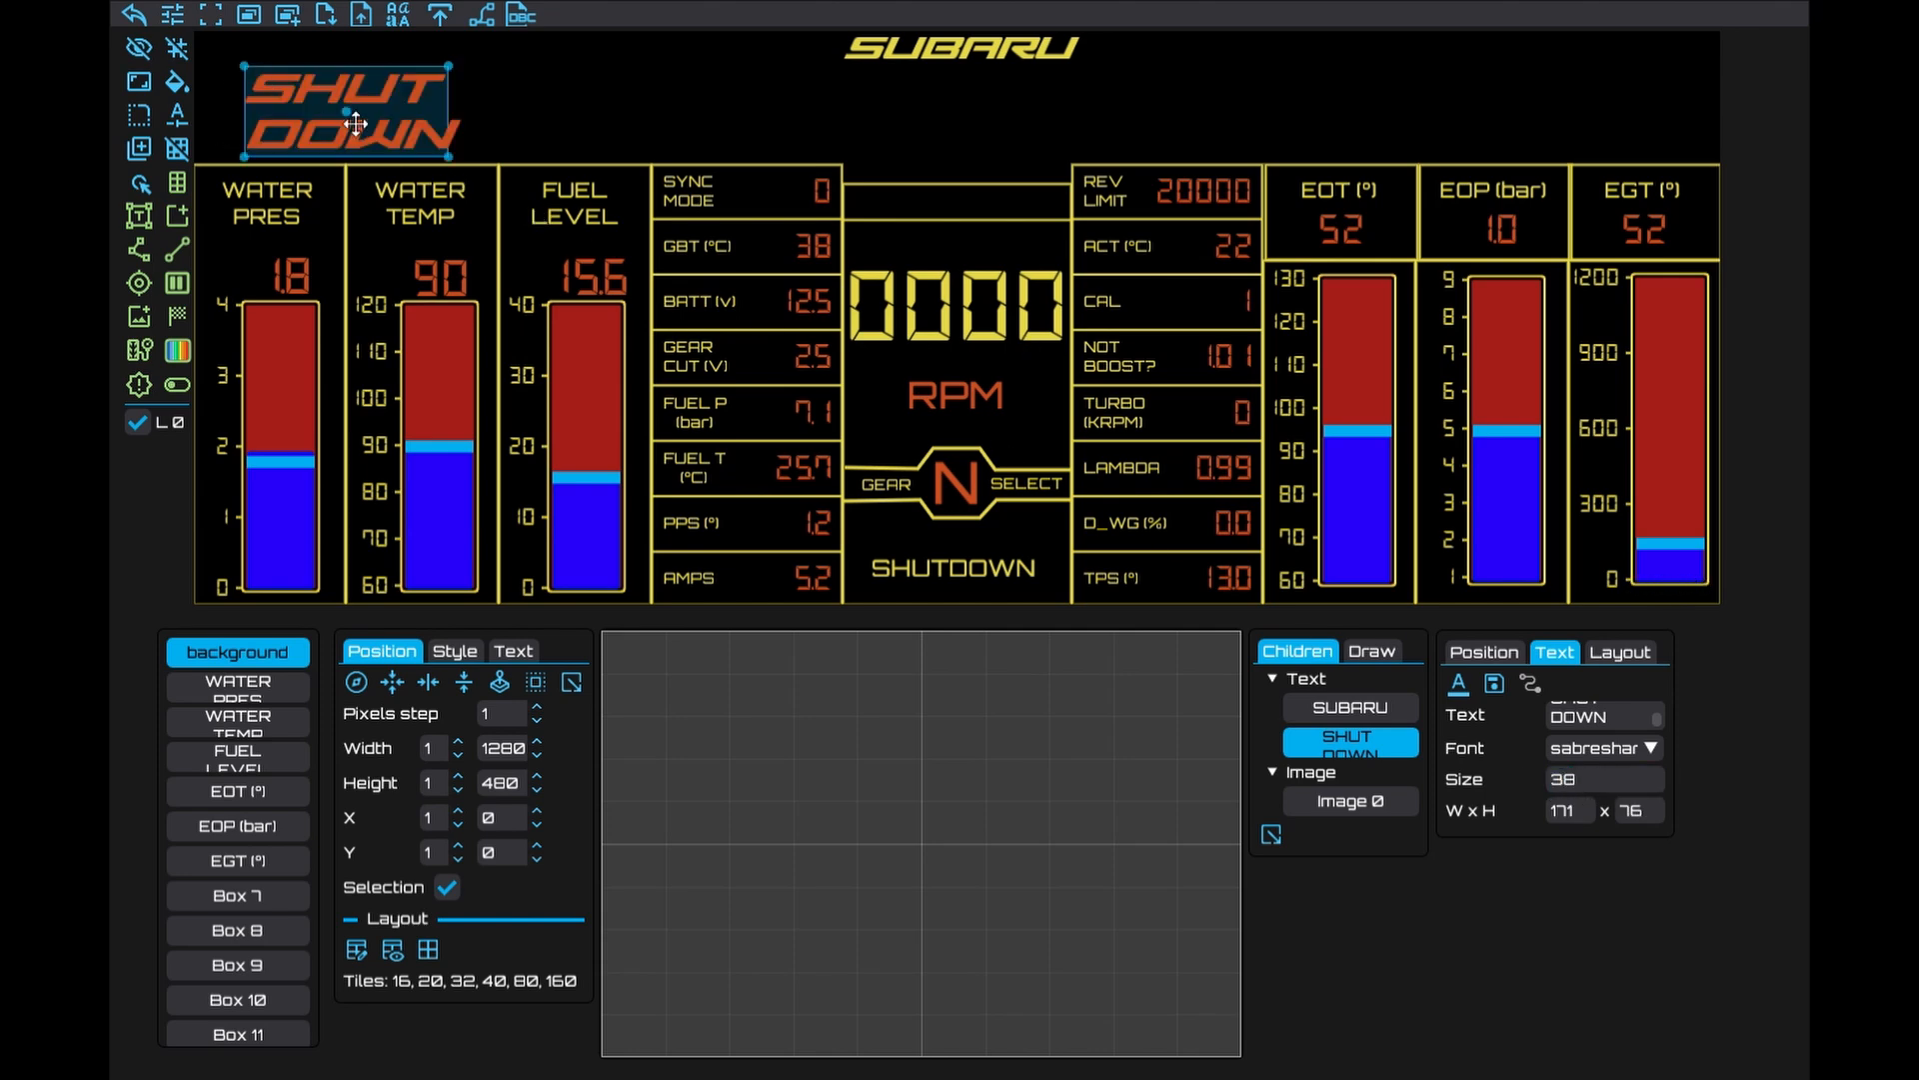
left_click_drag(356, 123, 465, 118)
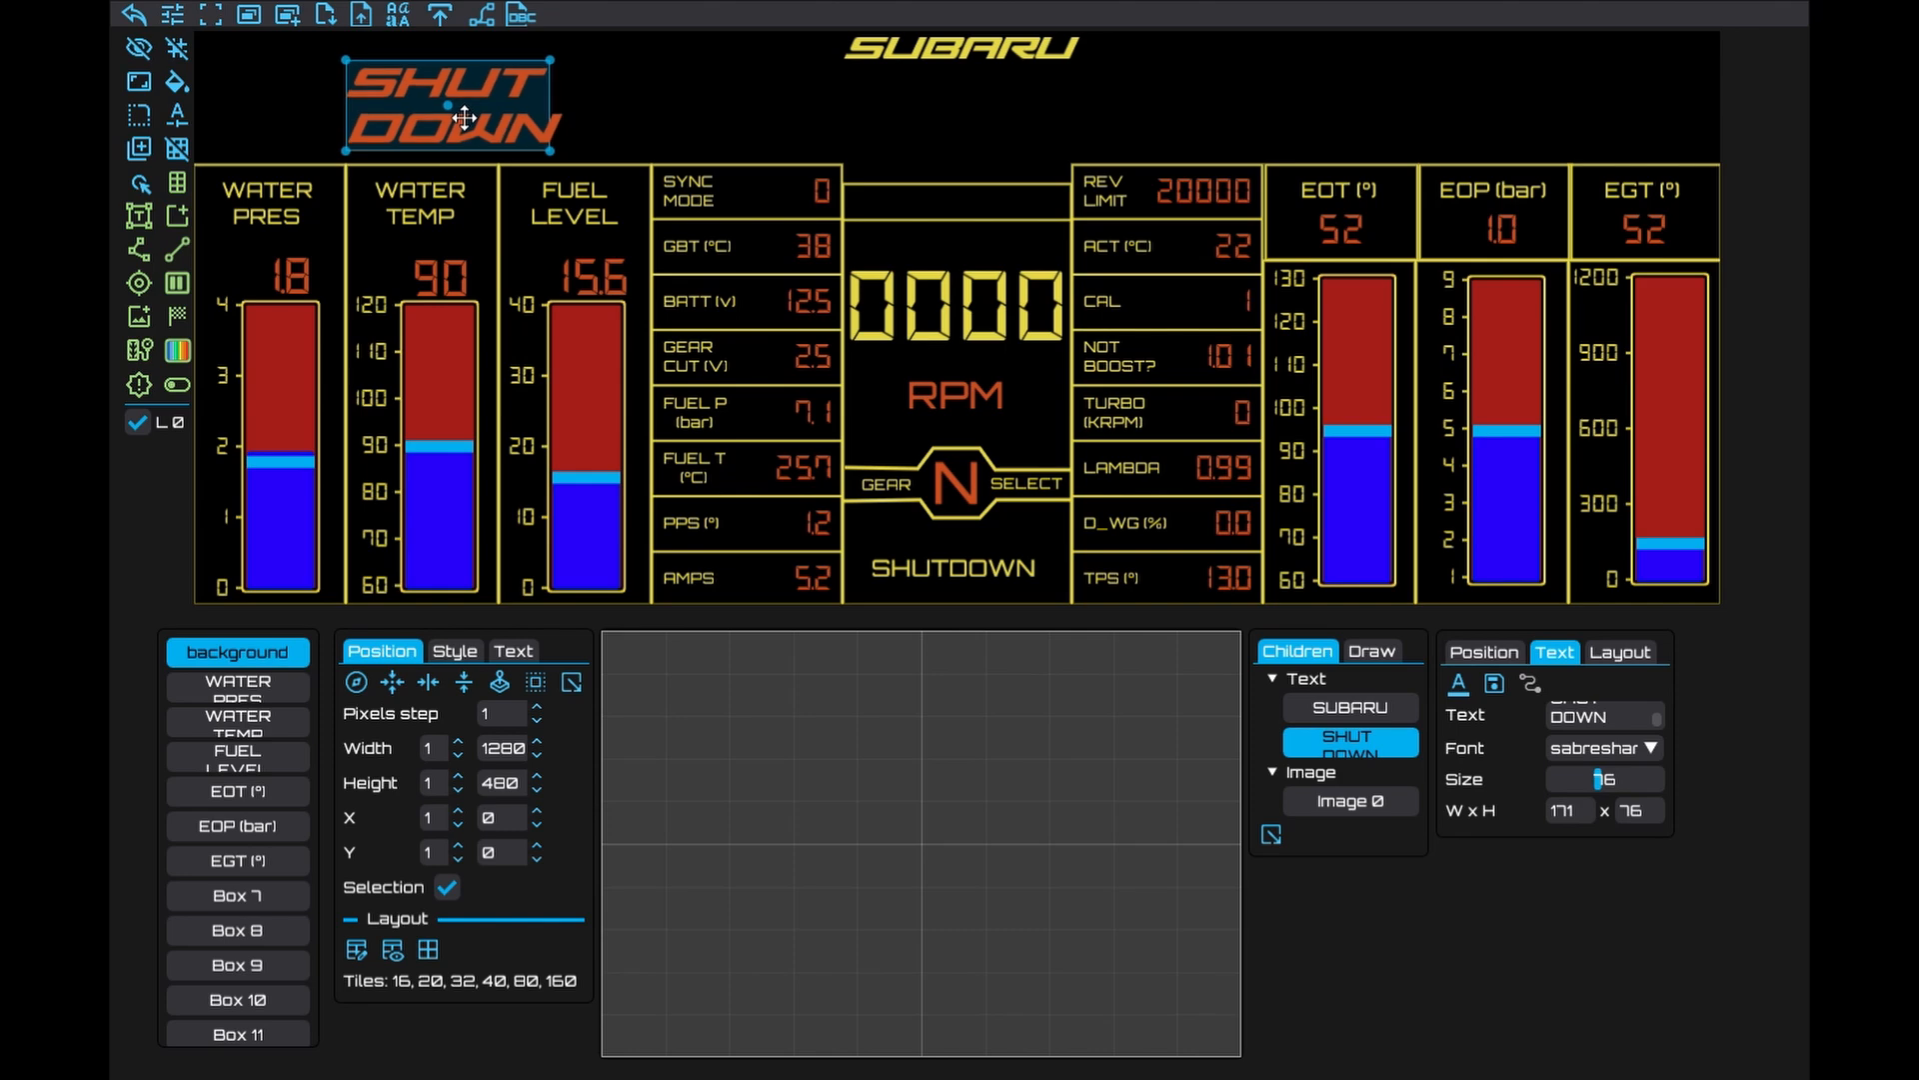
Duplicate the SHUT DOWN text above the EOP and EGT gauges and reword the copy as BOOST CHECK on two lines
key("ctrl+v")
left_click_drag(1415, 111, 1517, 111)
left_click(1606, 718)
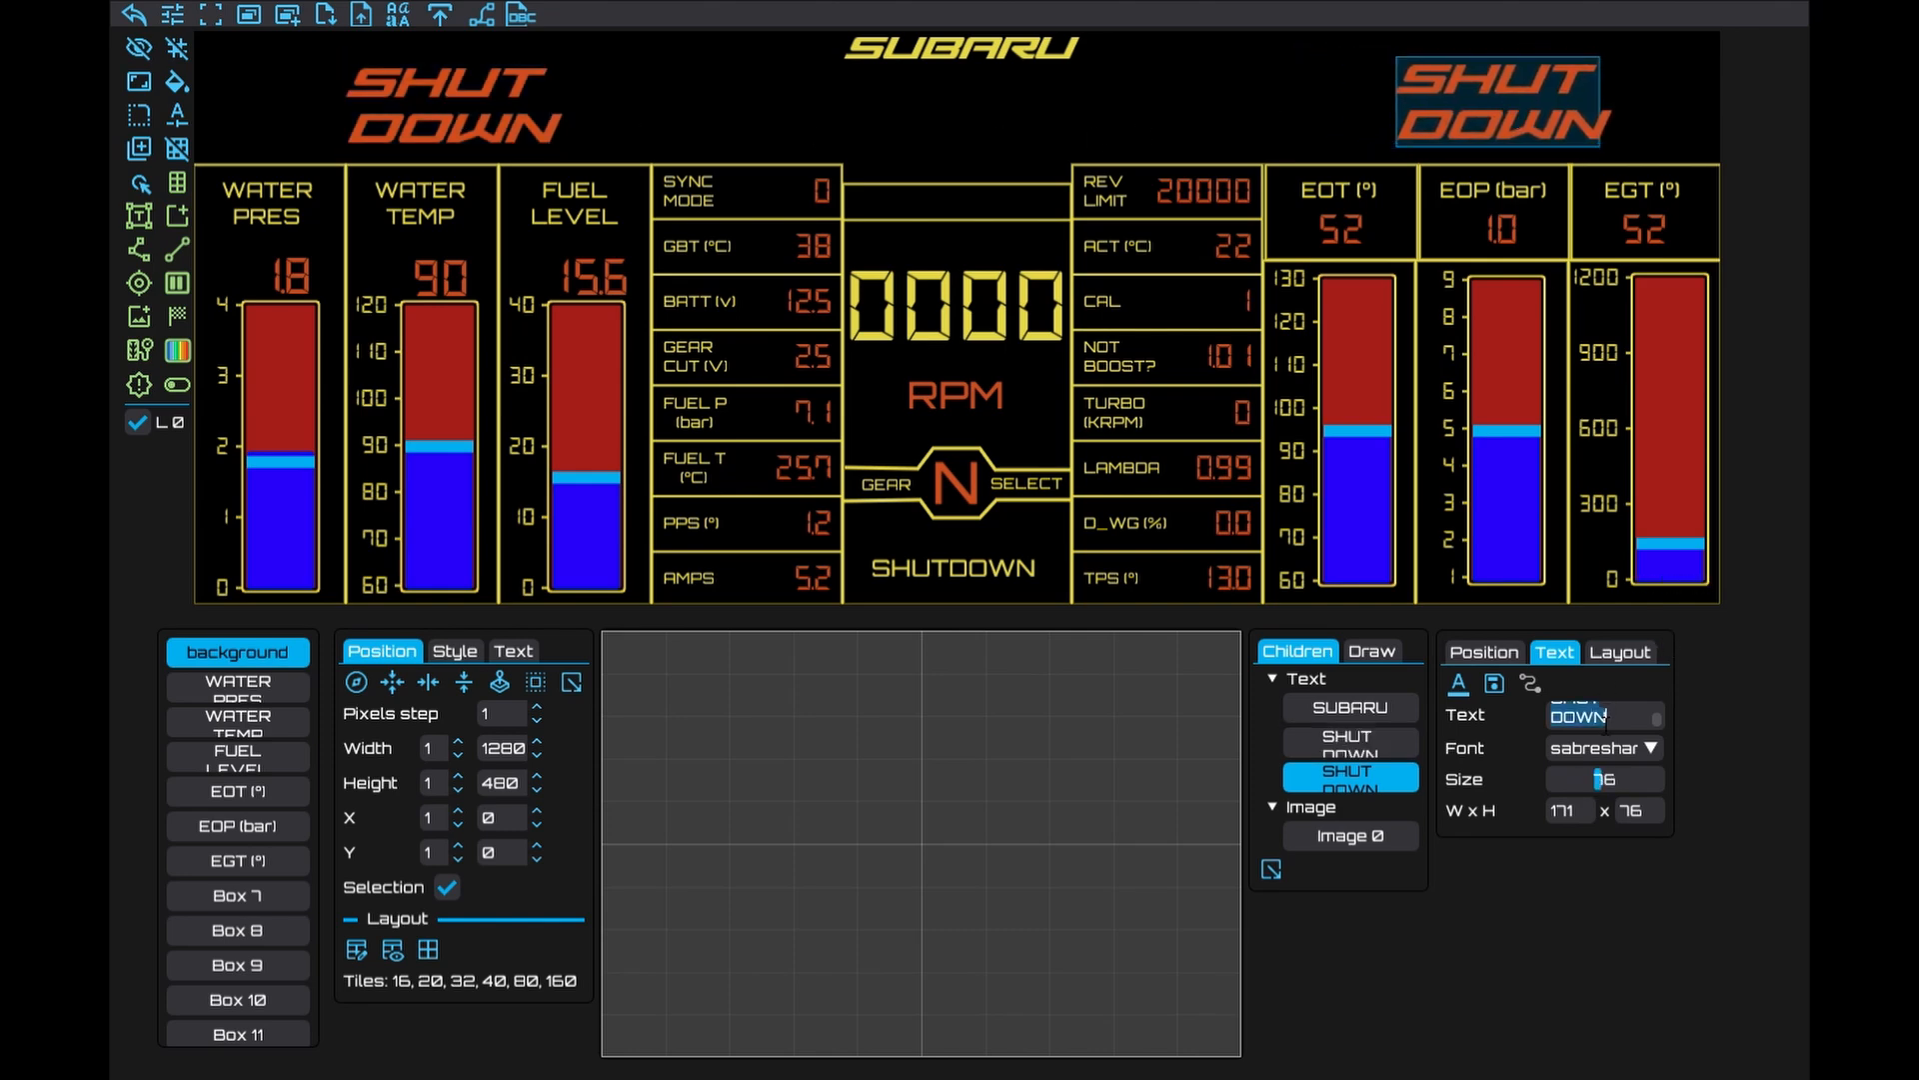
type("BOOST")
key("Return")
type("CHECK")
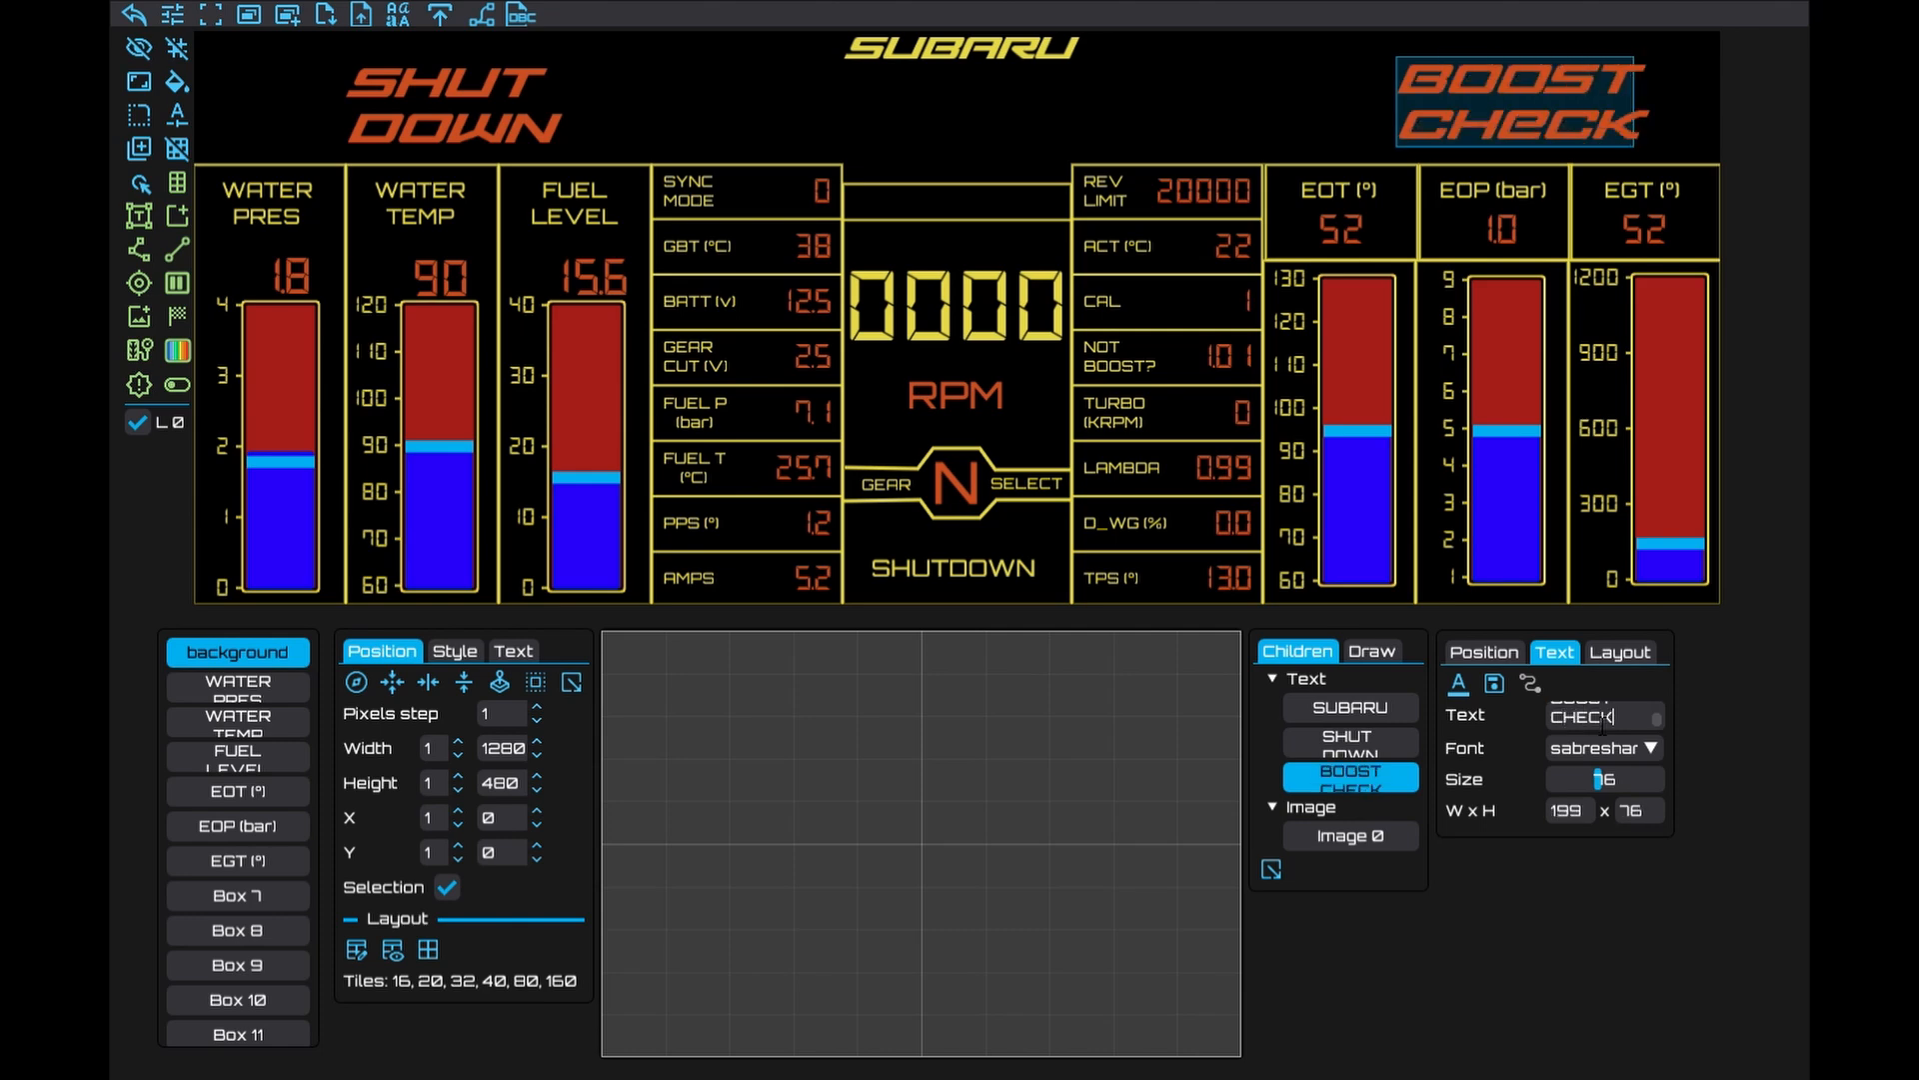
Fine-tune the BOOST CHECK and SHUT DOWN headings' positions, shifting SHUT DOWN slightly towards the dashboard's outer edge
left_click(1523, 124)
left_click(429, 130)
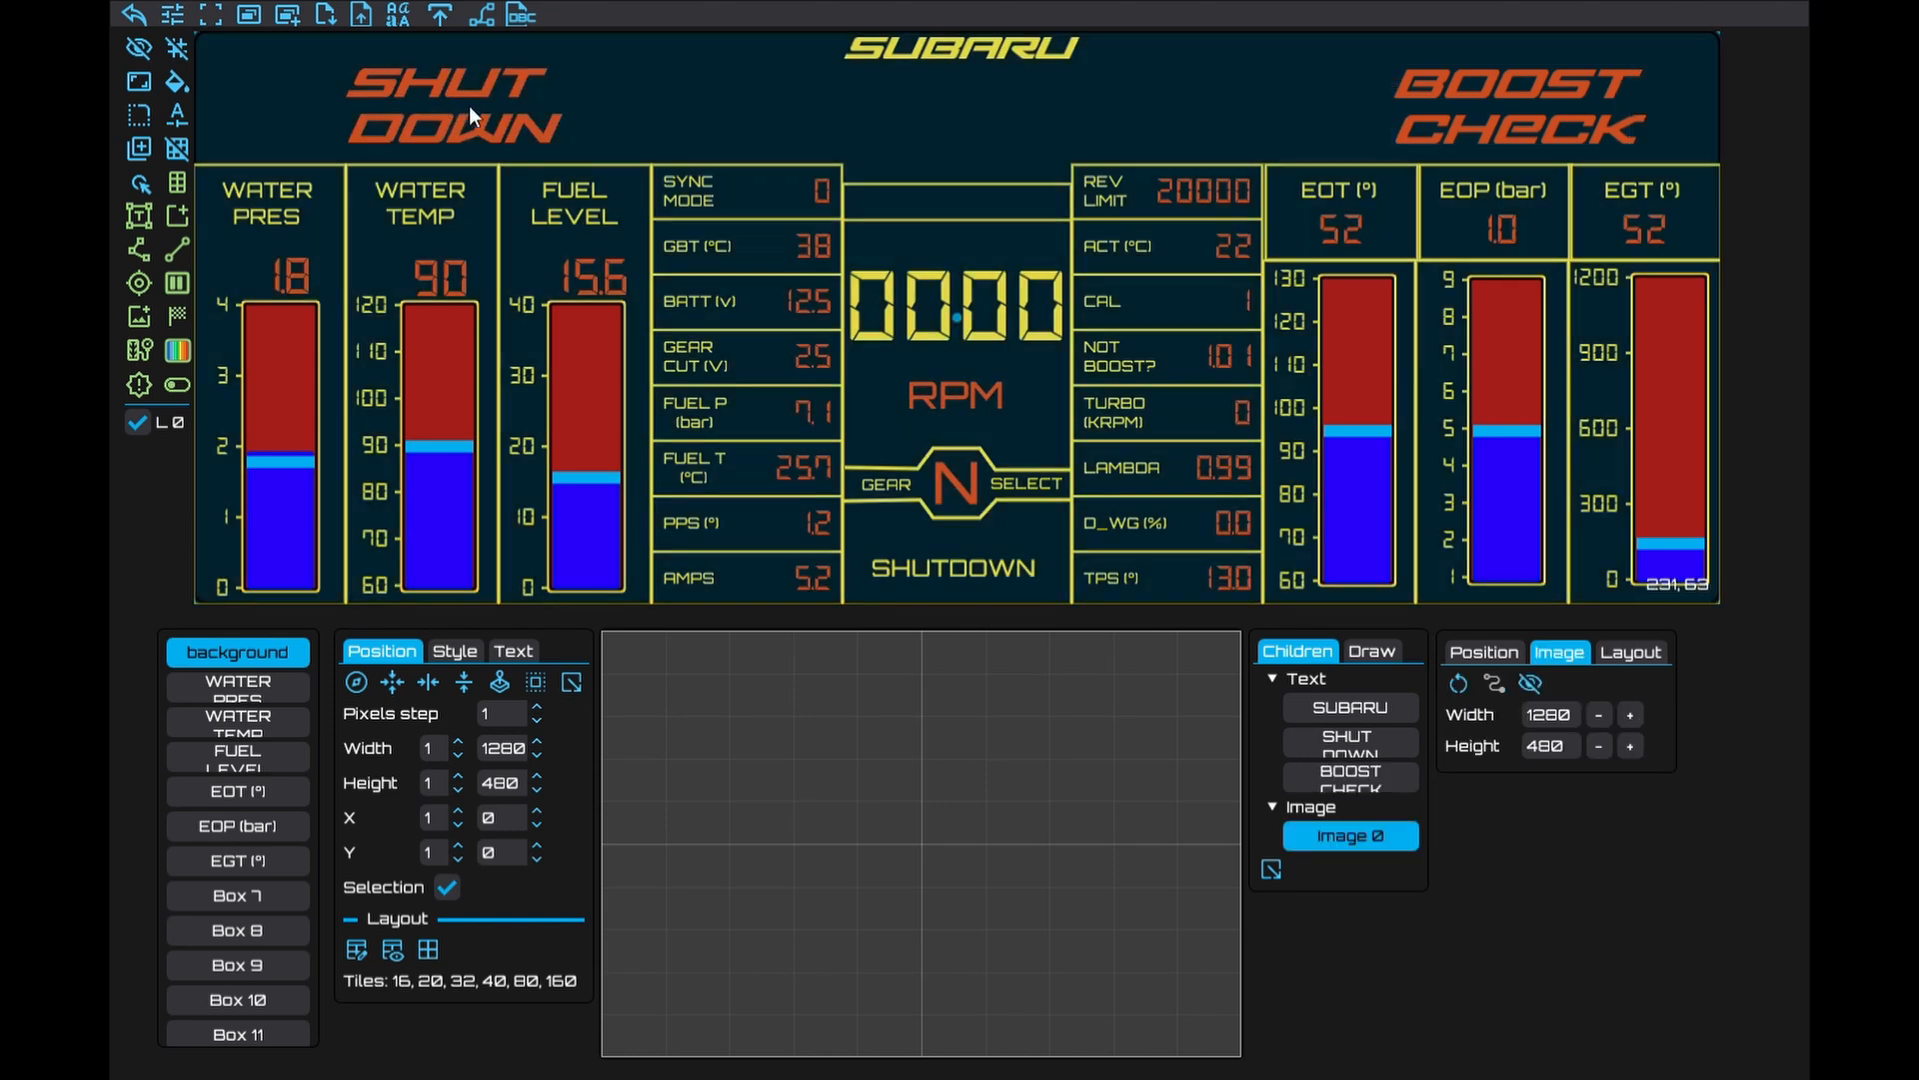
left_click(1386, 776)
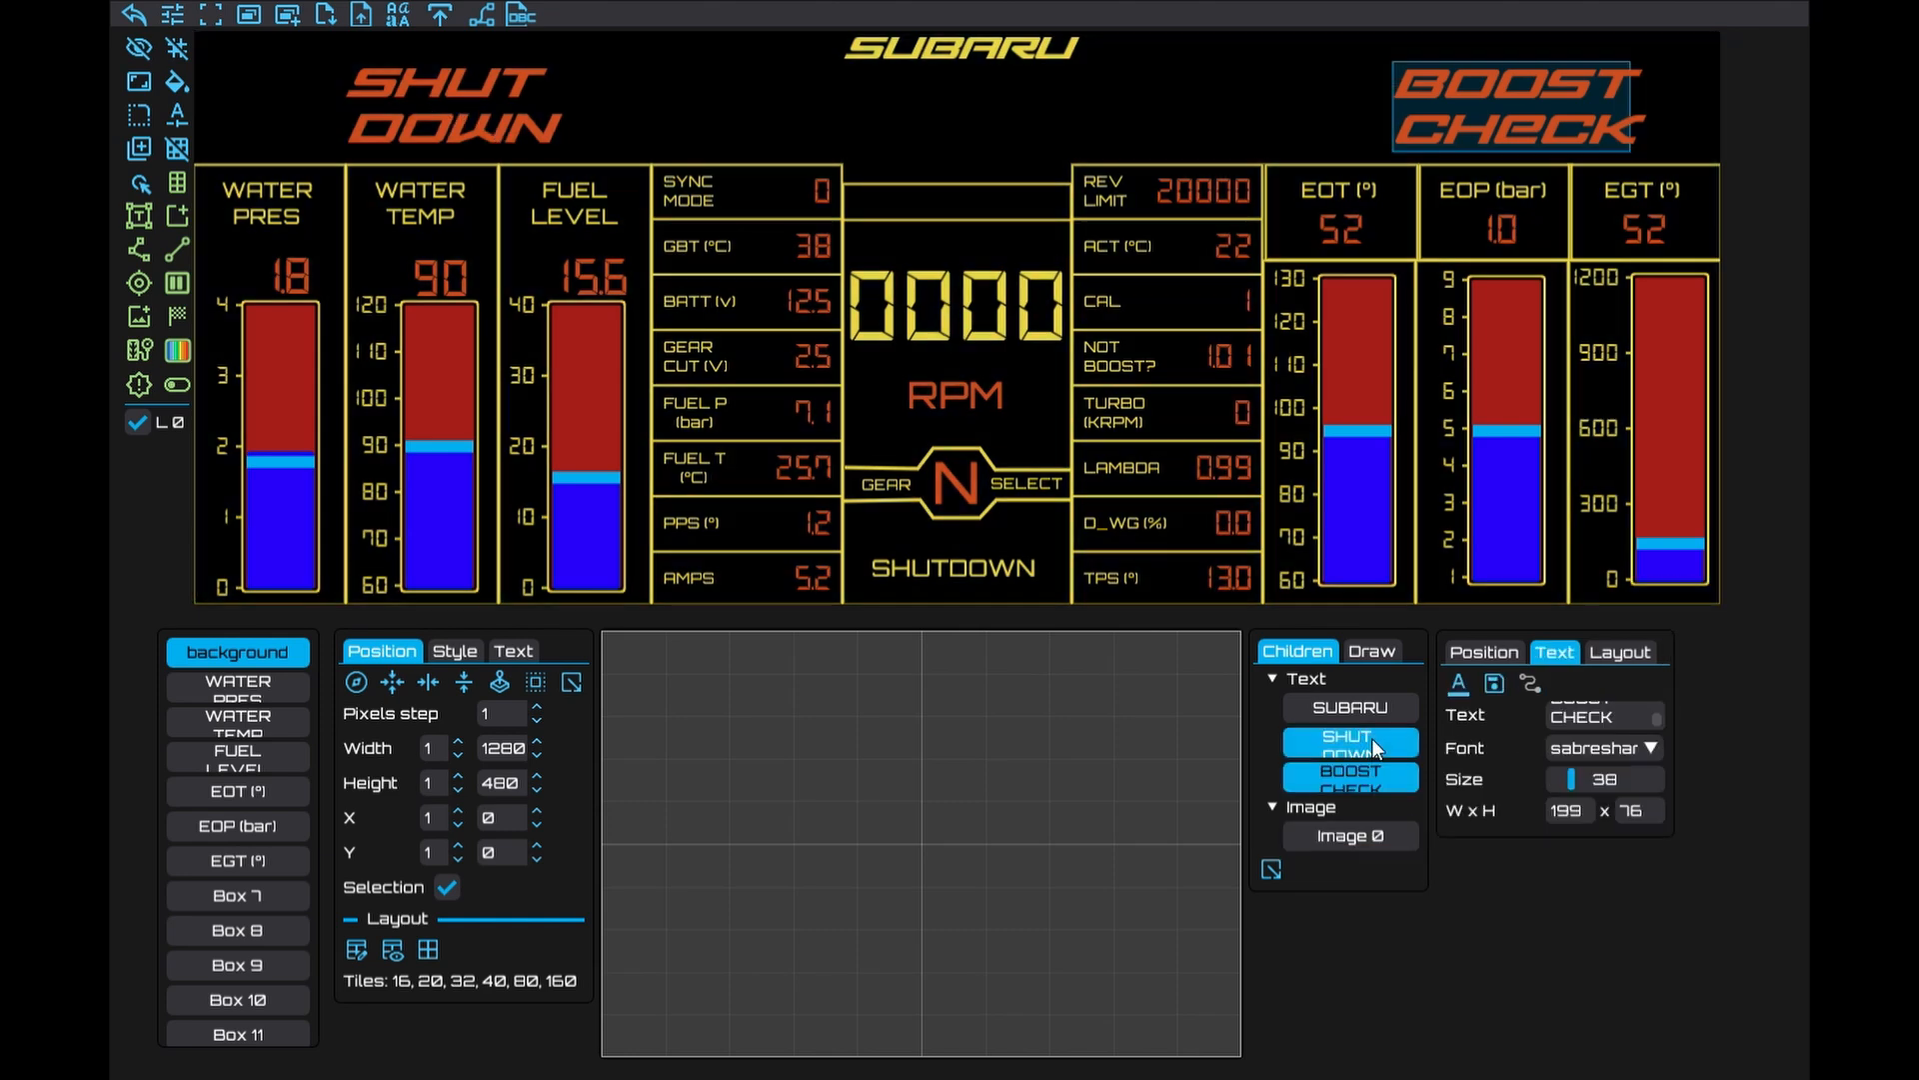
left_click(1371, 738)
left_click_drag(459, 124, 447, 128)
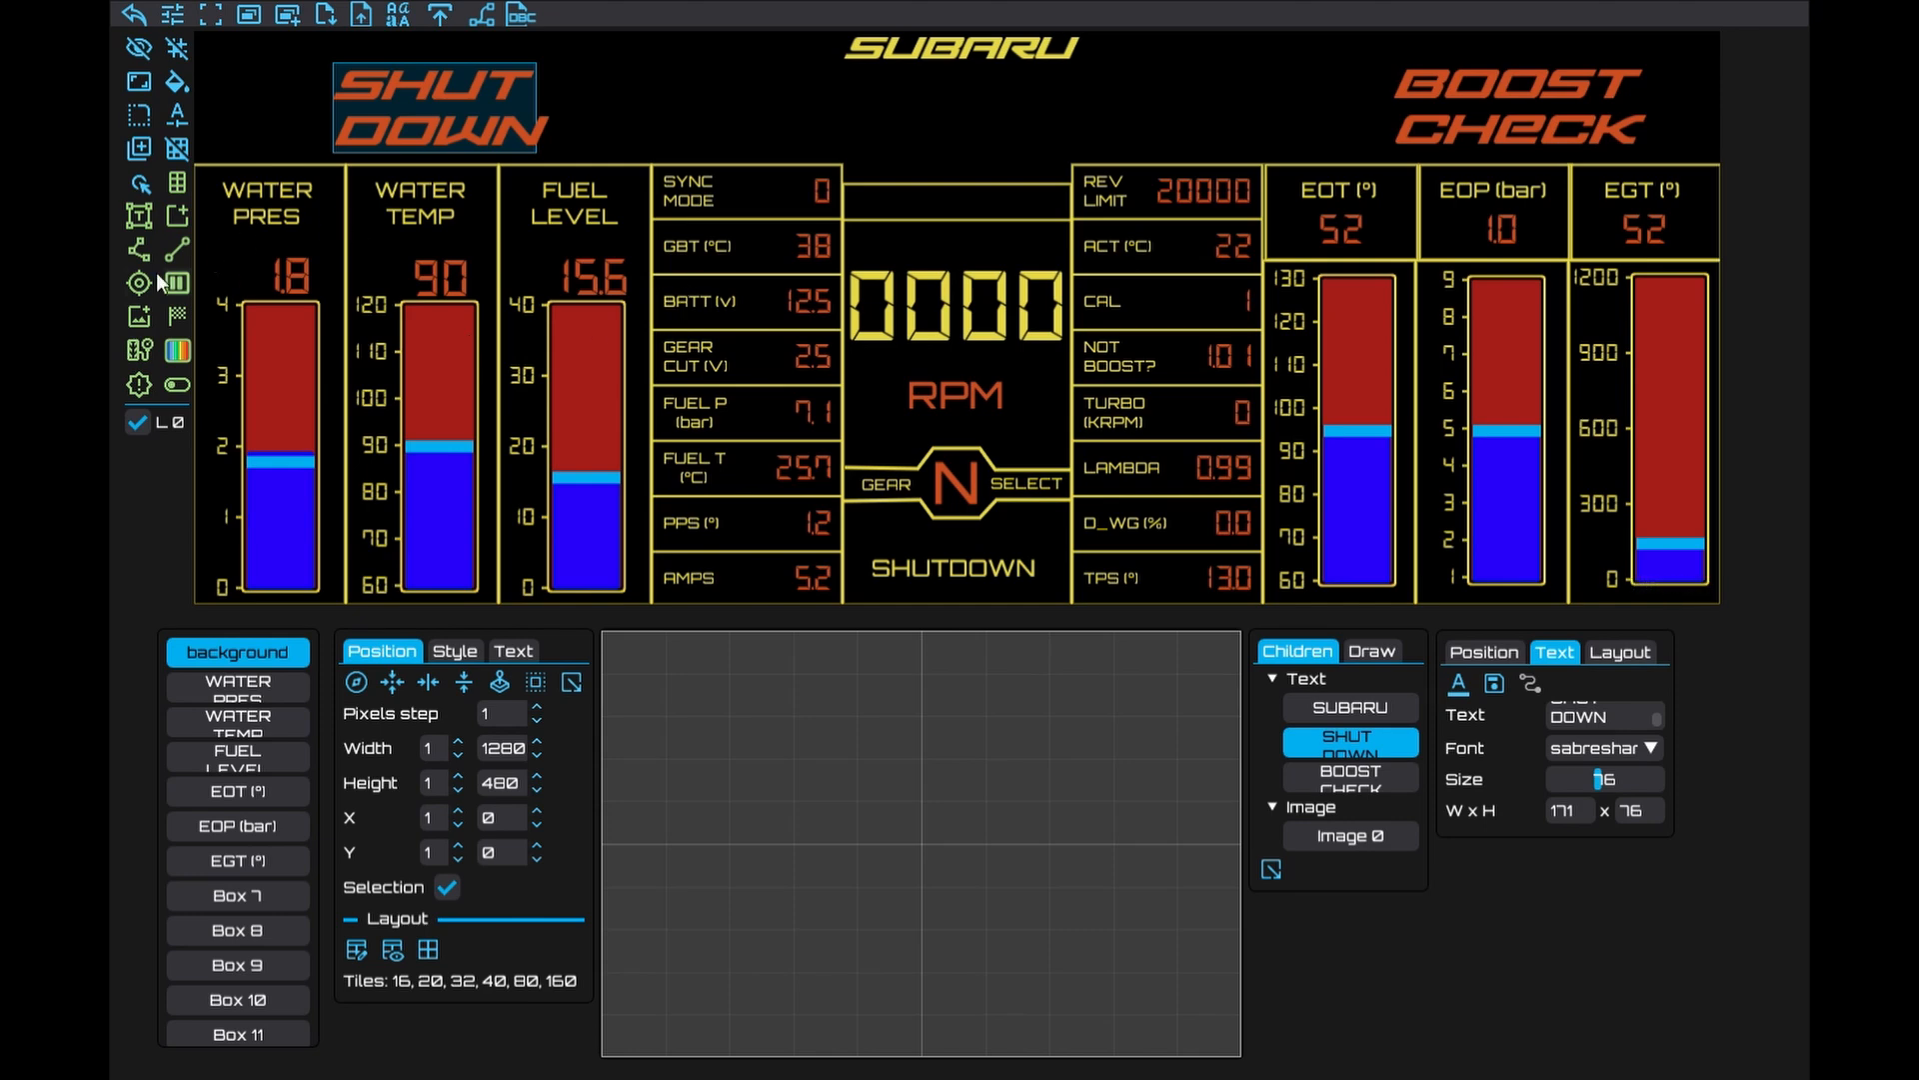
Add a two-point polyline to the background, running about 527 px from the corner above SHUT DOWN to just before the SUBARU text
left_click(128, 251)
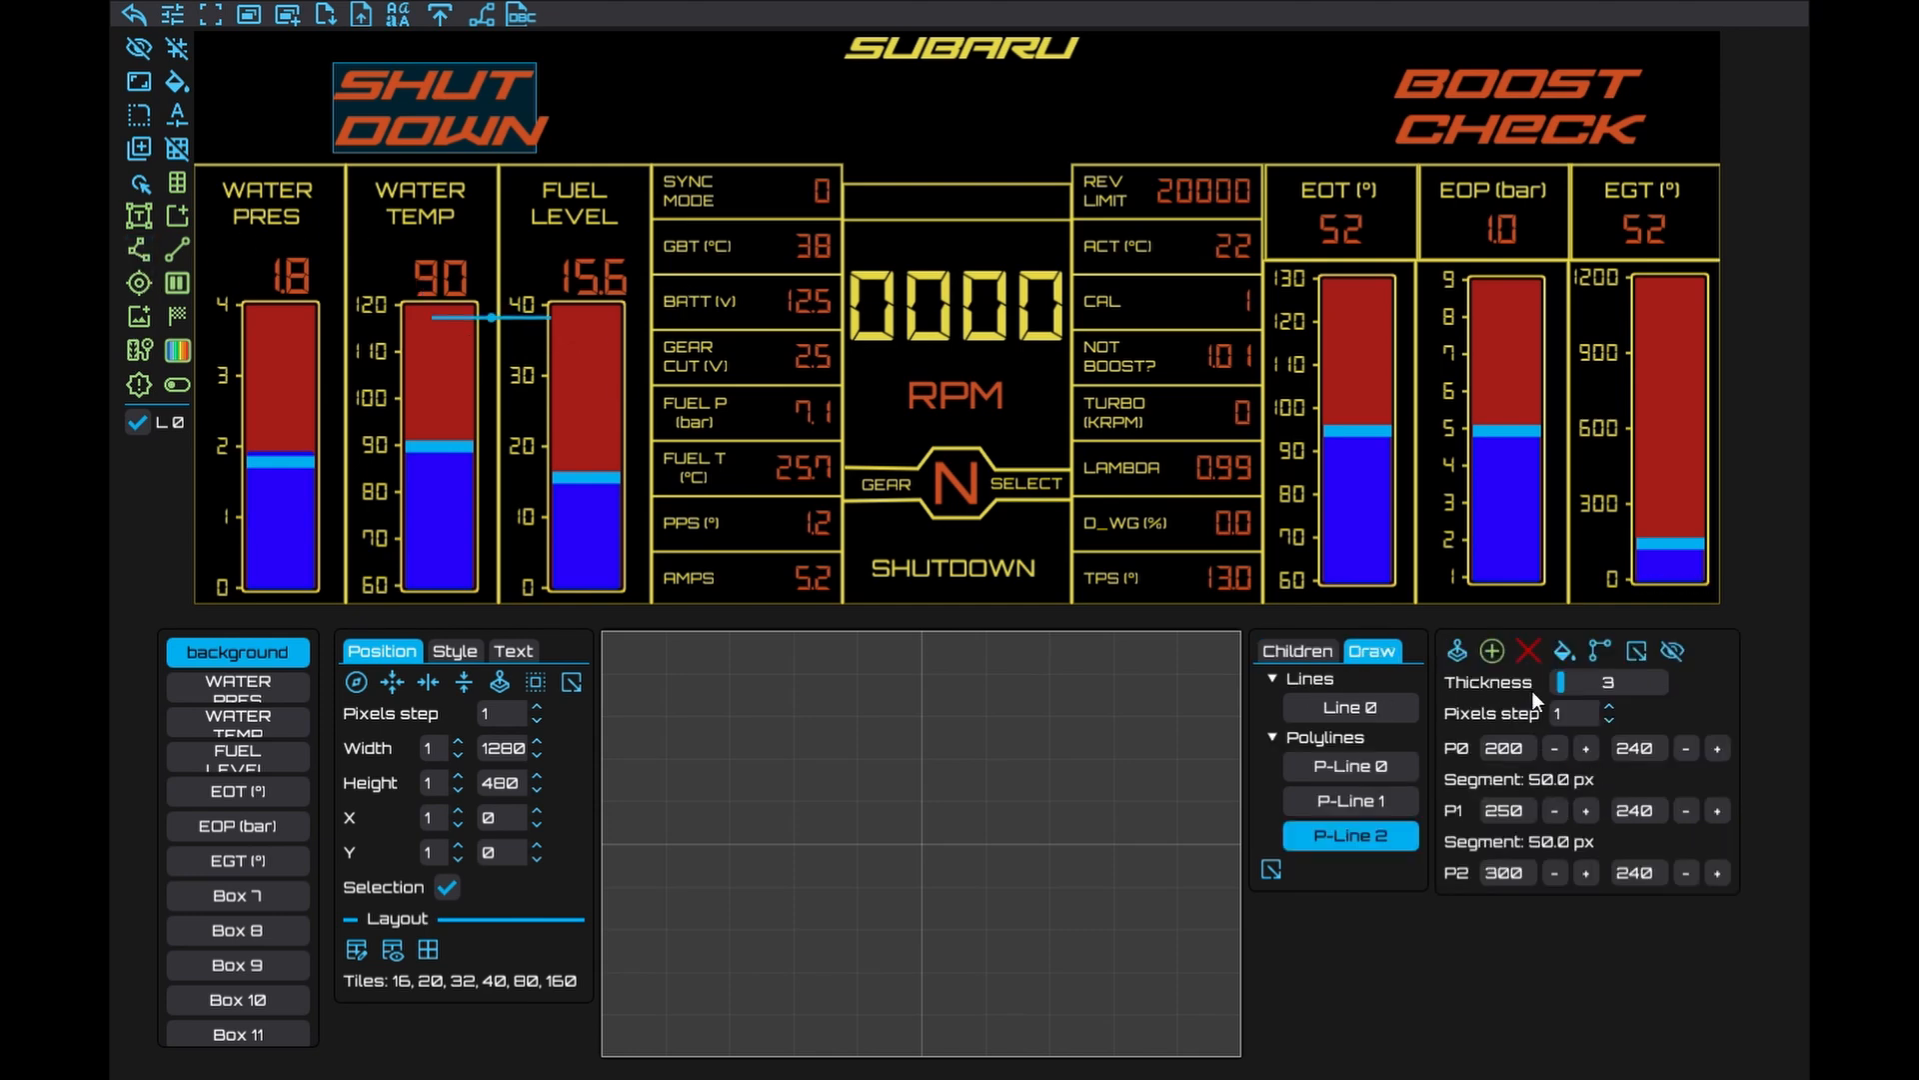
left_click(145, 180)
left_click_drag(492, 317, 268, 47)
left_click(140, 181)
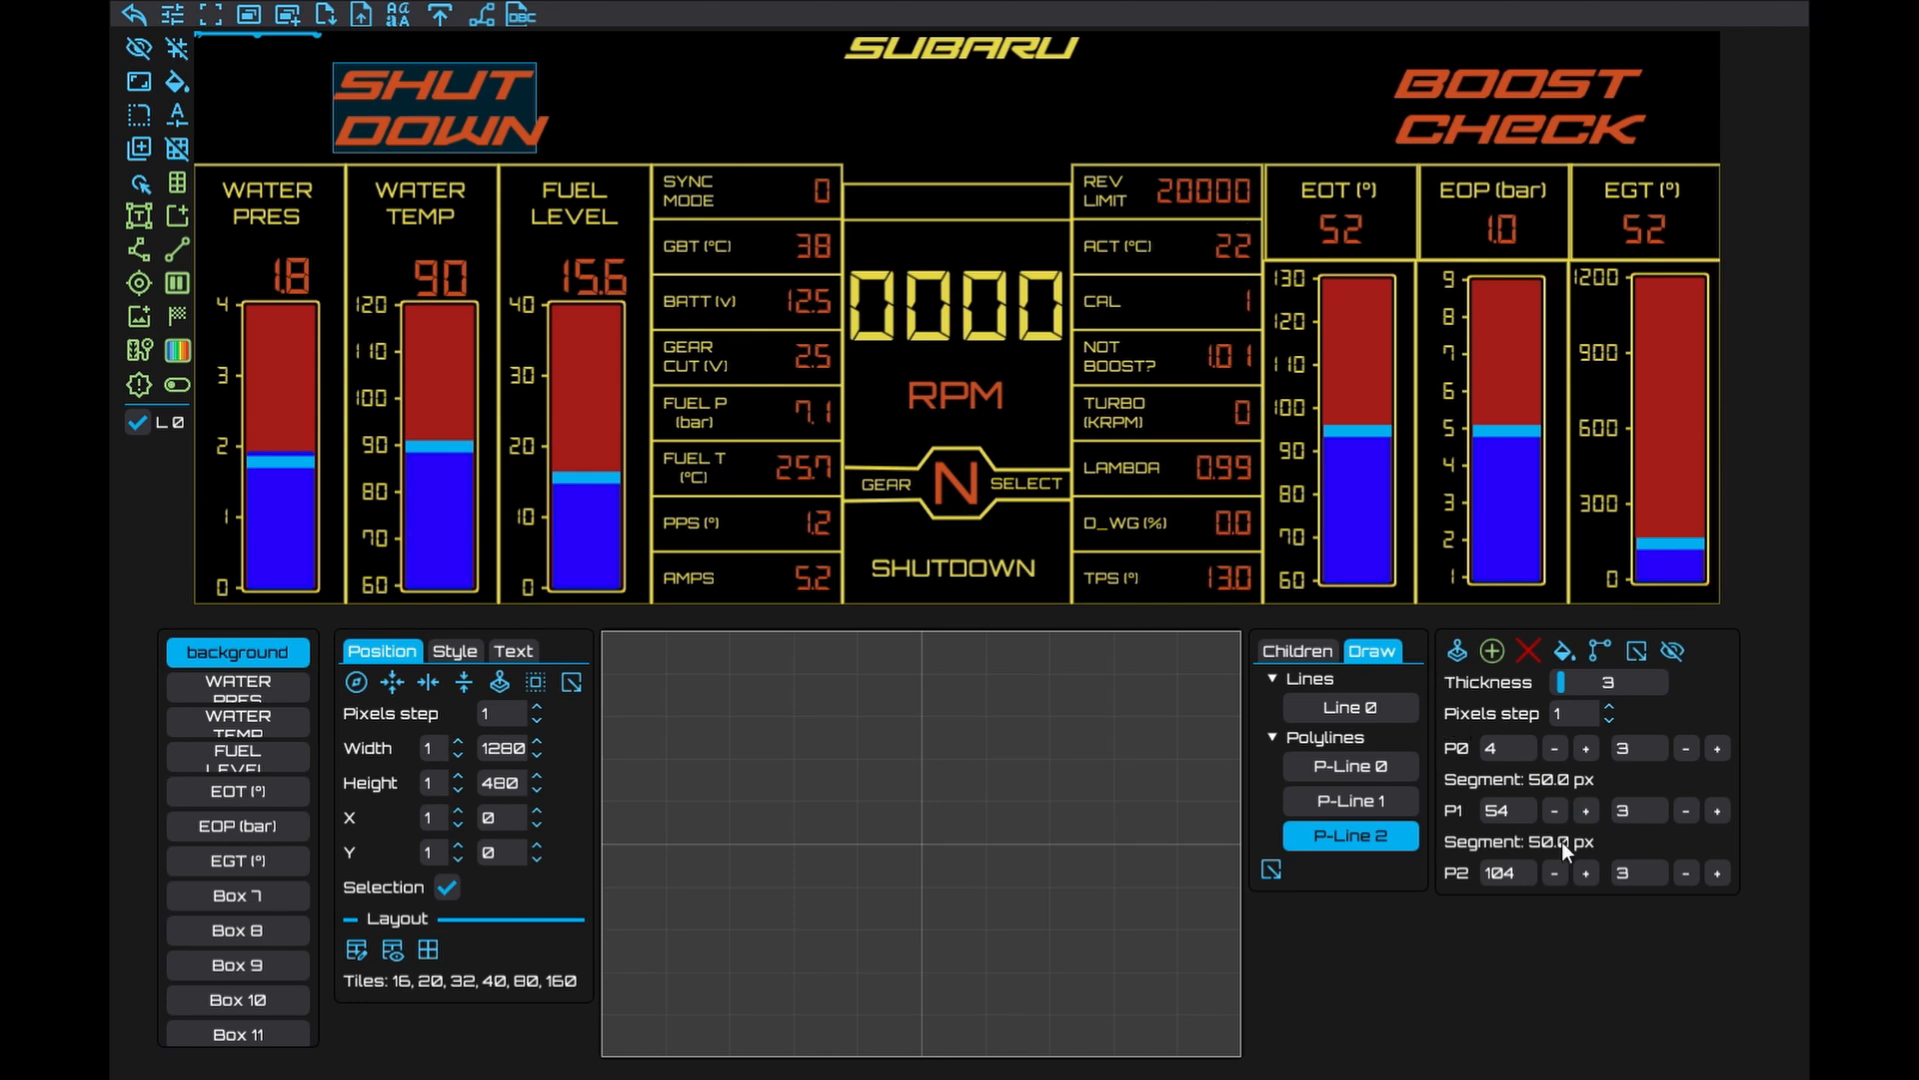
left_click(1529, 650)
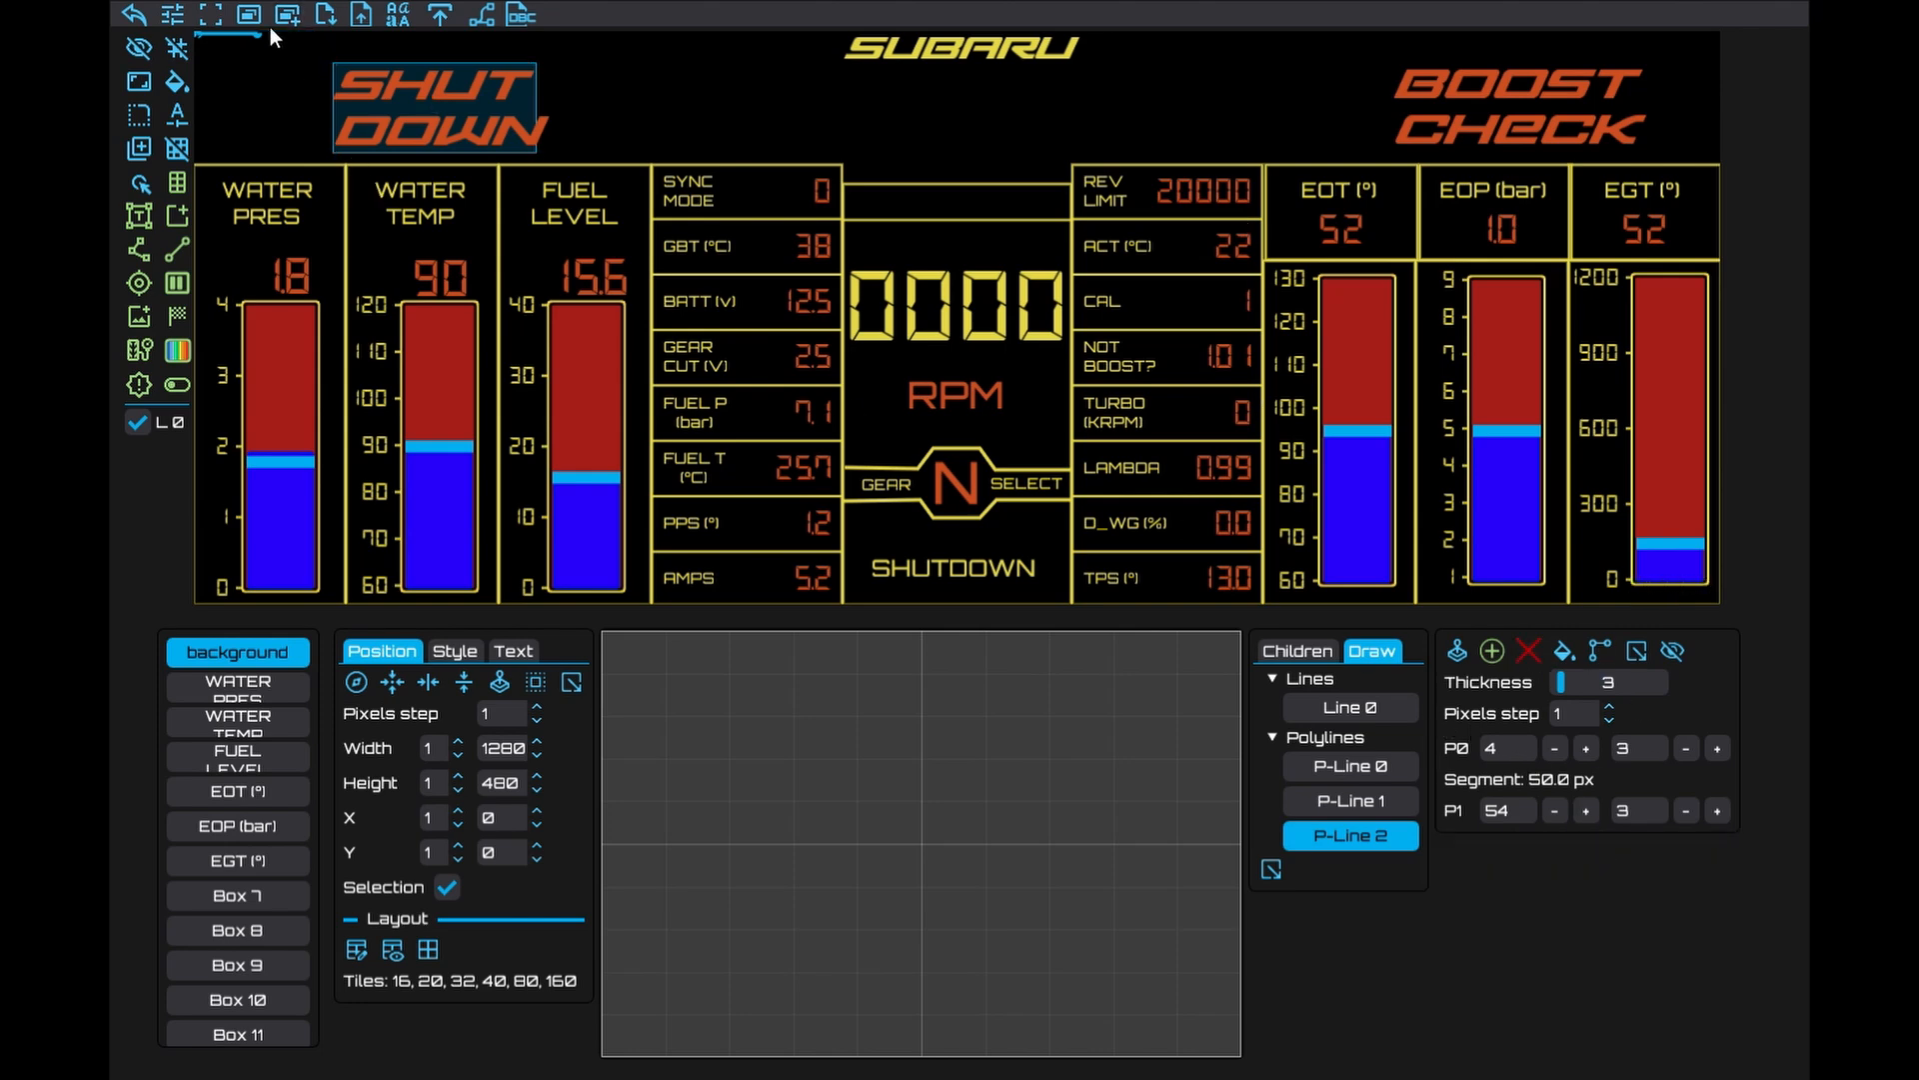
mouse_move(262, 36)
left_mouse_down()
mouse_move(826, 53)
mouse_move(834, 37)
left_mouse_up()
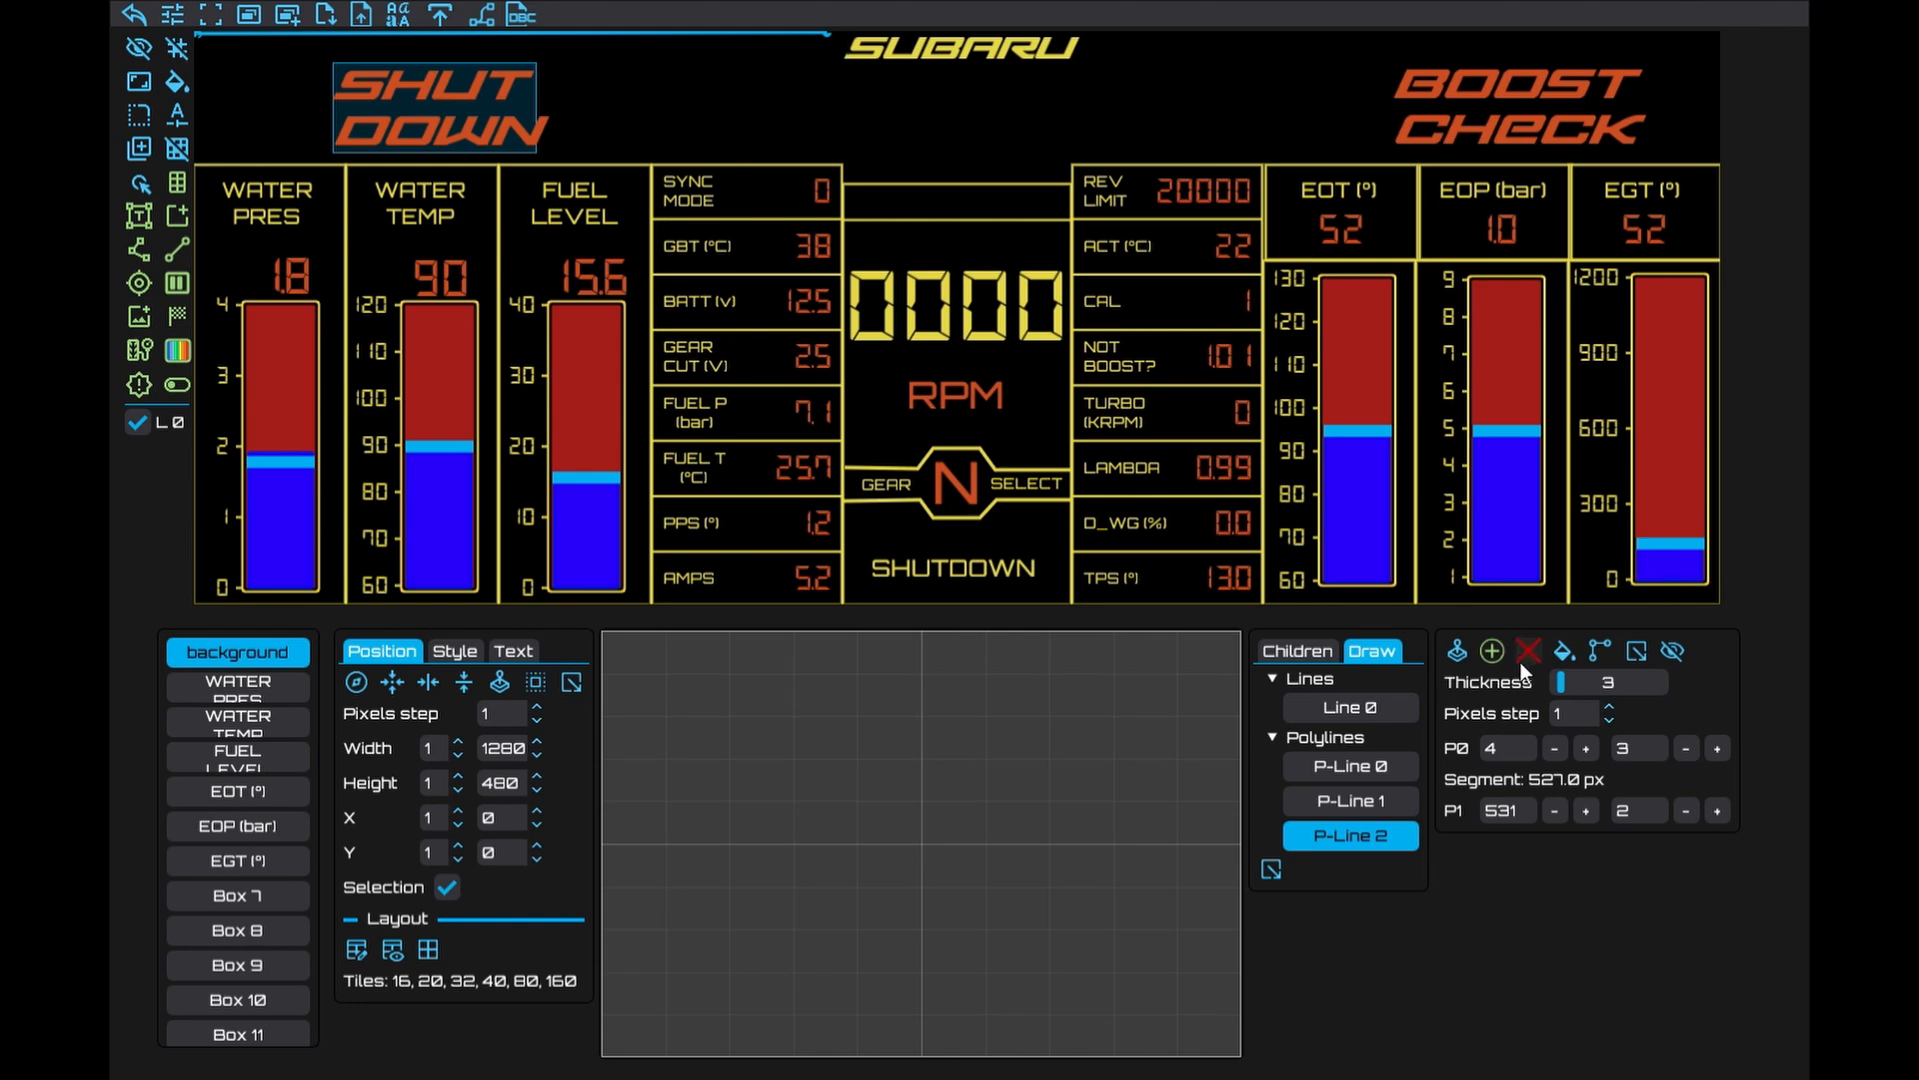
Extend the polyline with points that wrap beneath the SUBARU text, and set the Y of points P0, P1 and P4 to 10
left_click(1491, 651)
left_click_drag(896, 46, 853, 81)
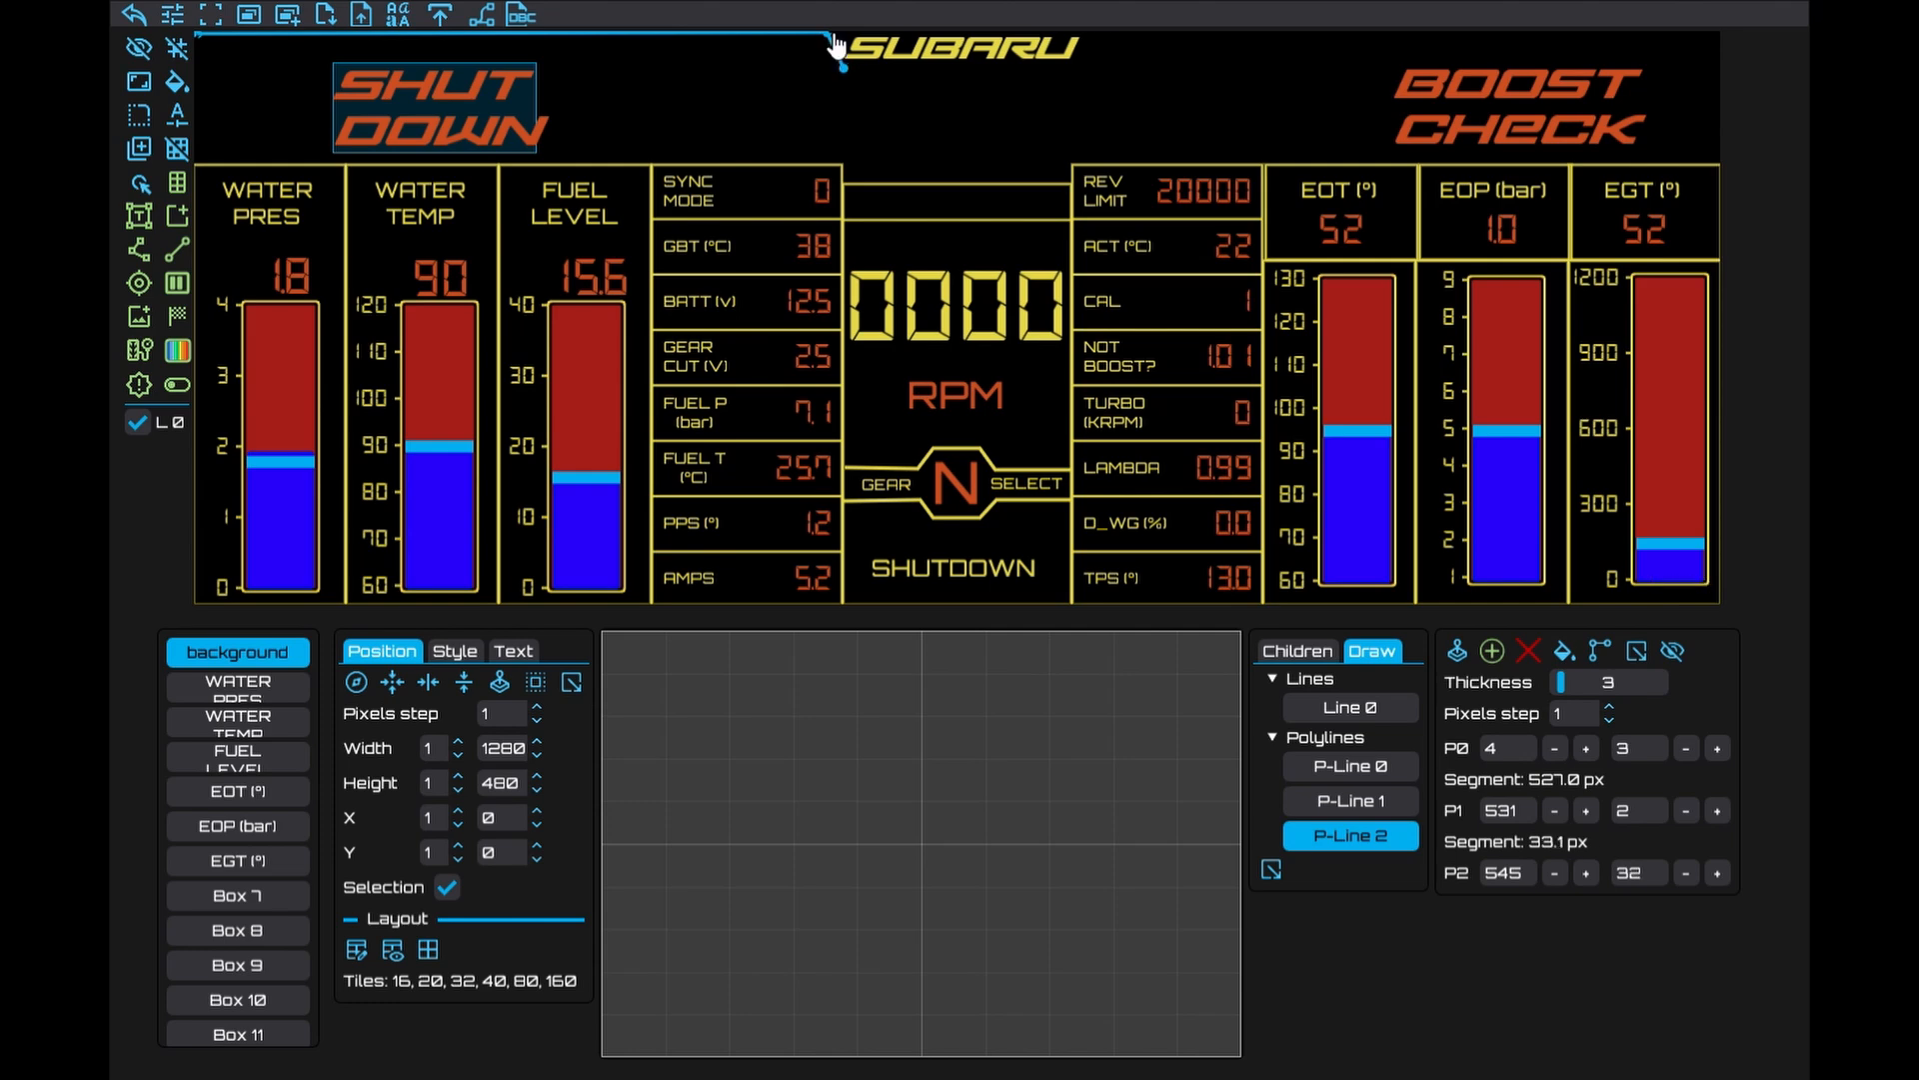
left_click_drag(832, 46, 824, 46)
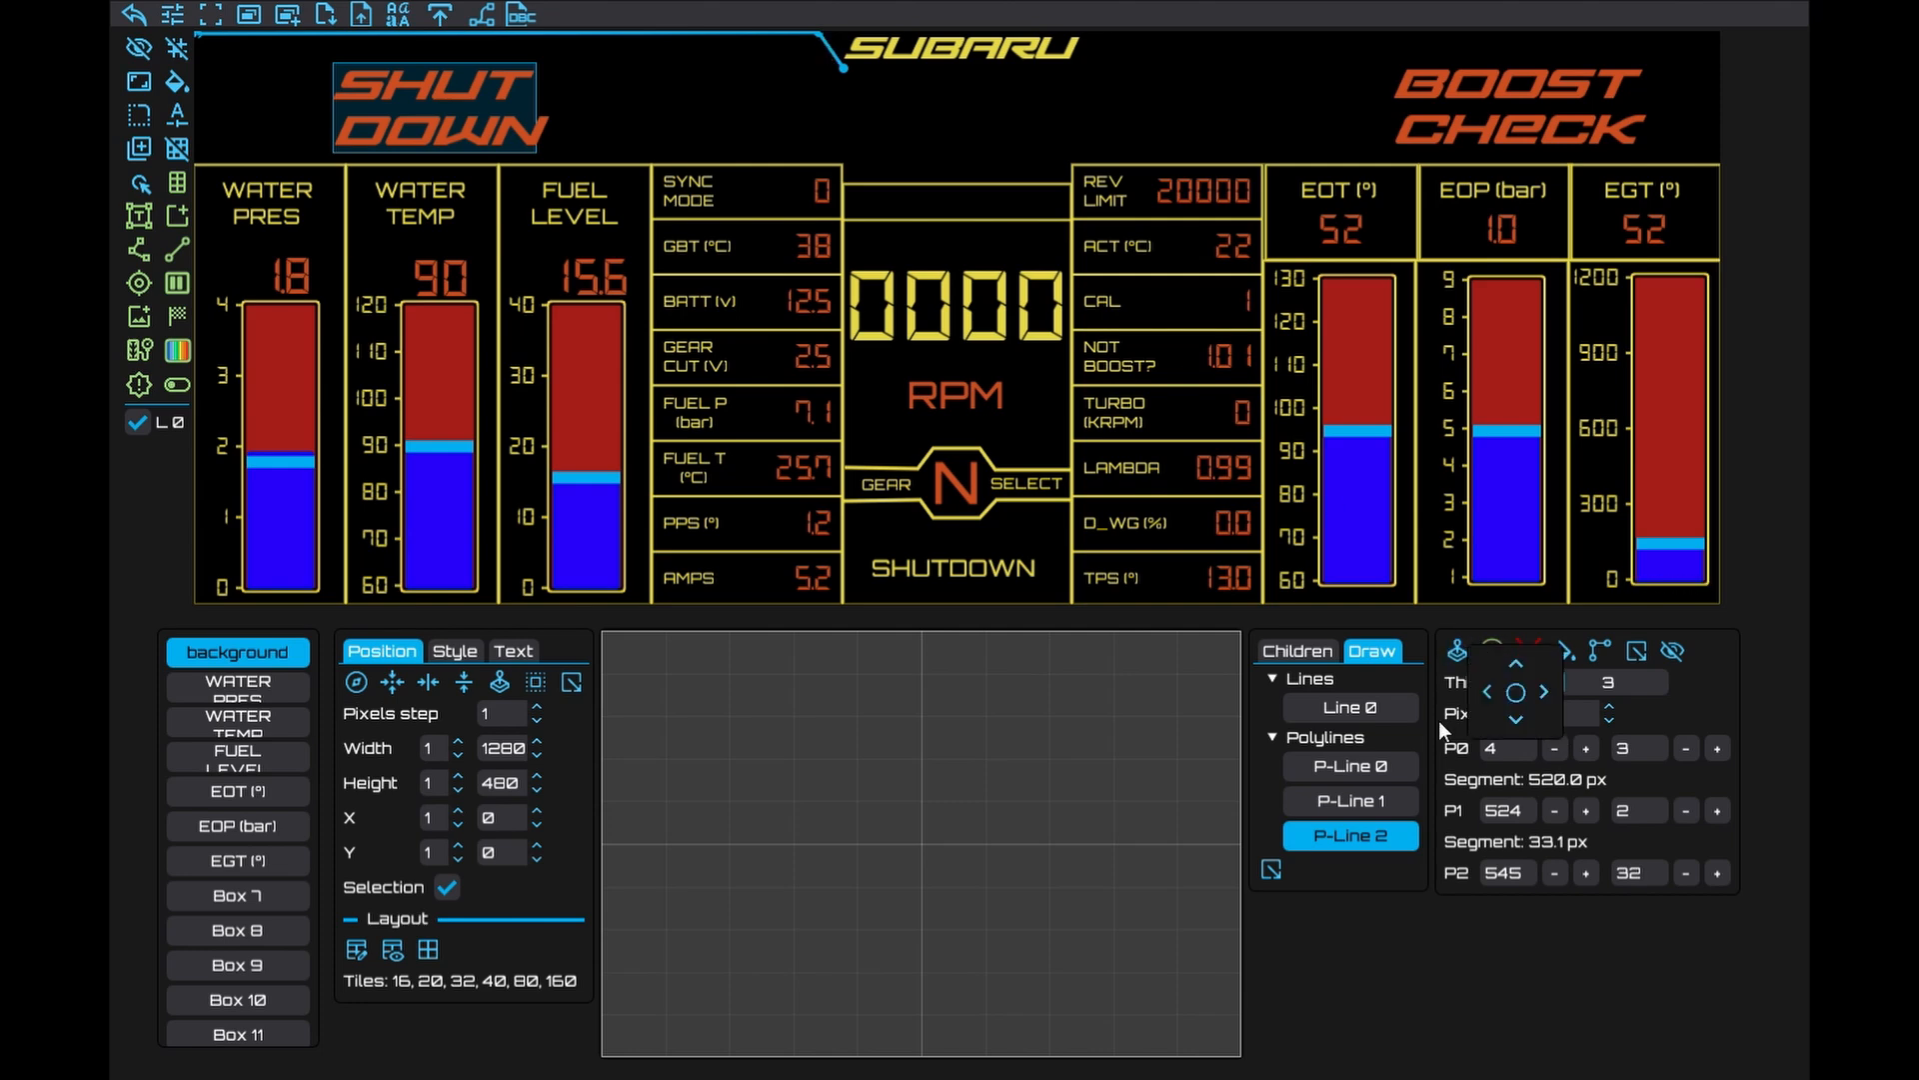
left_click(1492, 651)
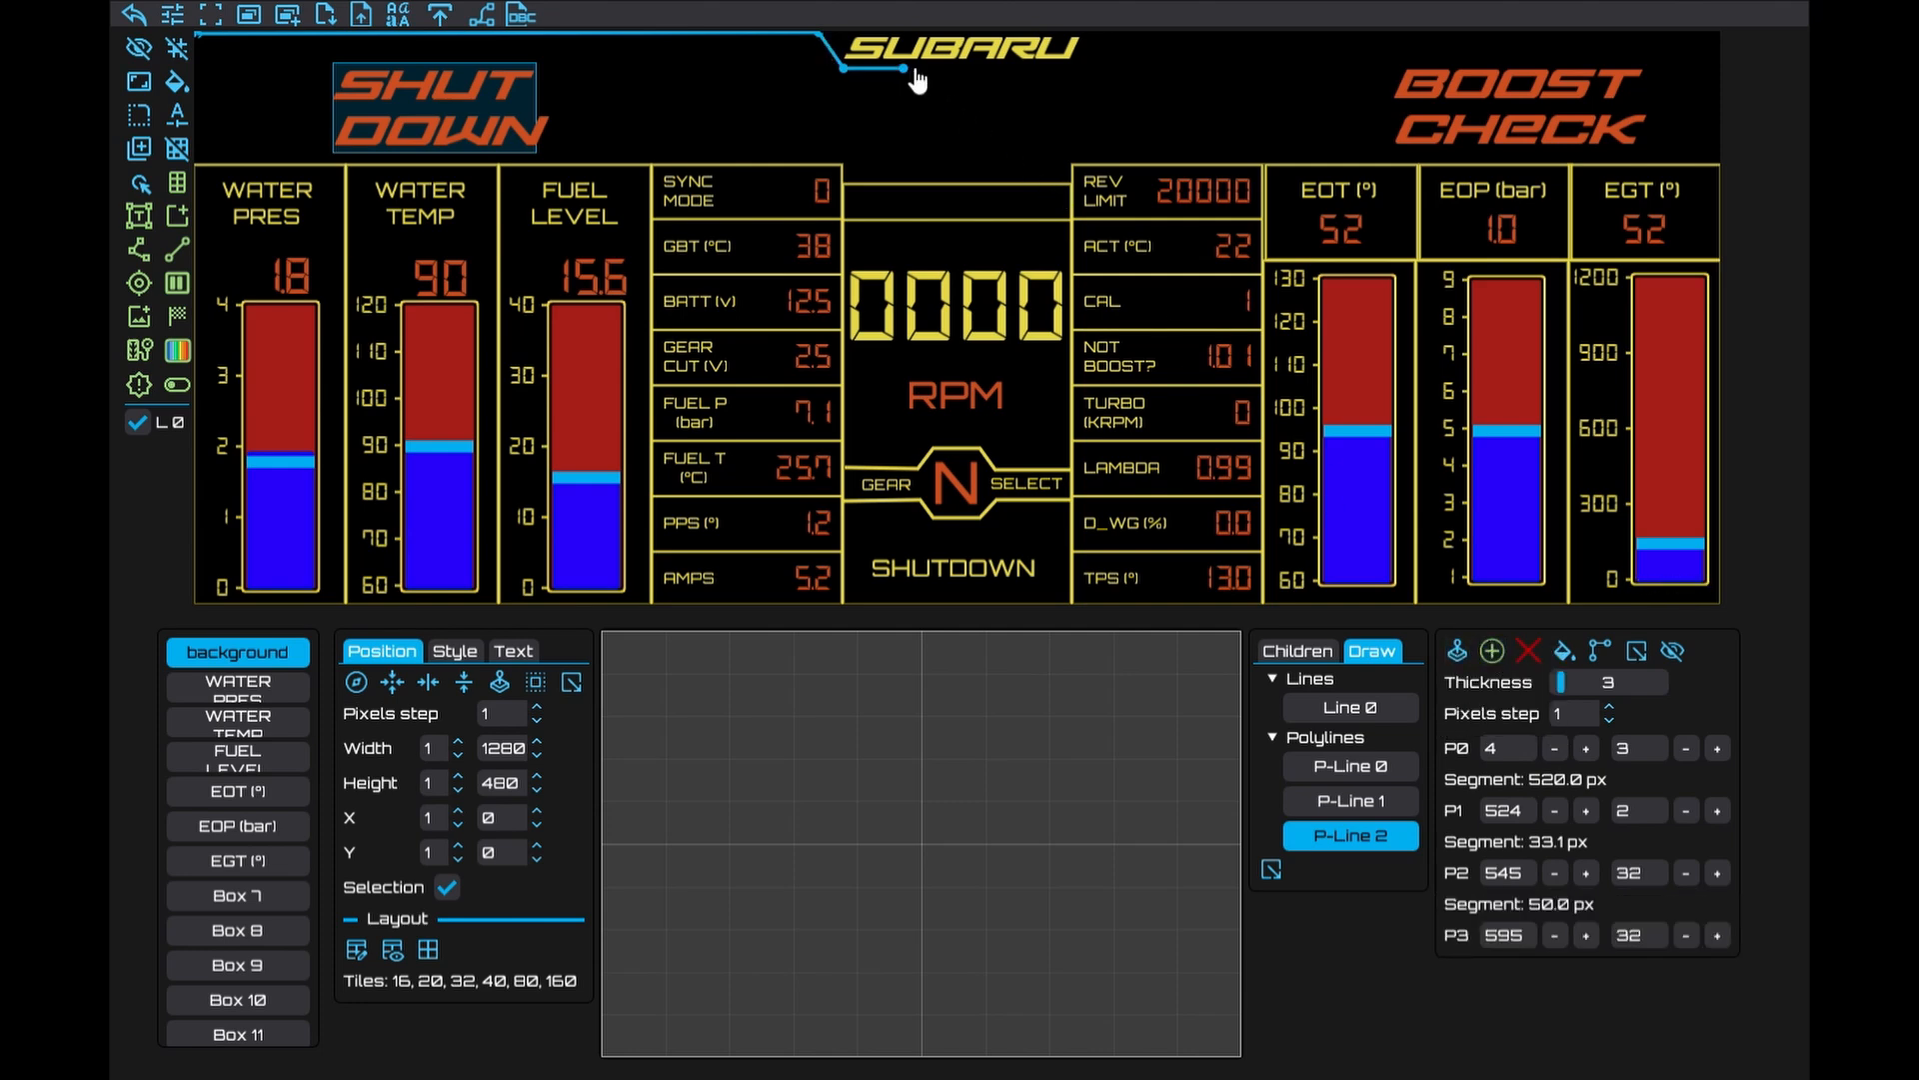
left_click_drag(934, 71, 1075, 74)
left_click(1492, 650)
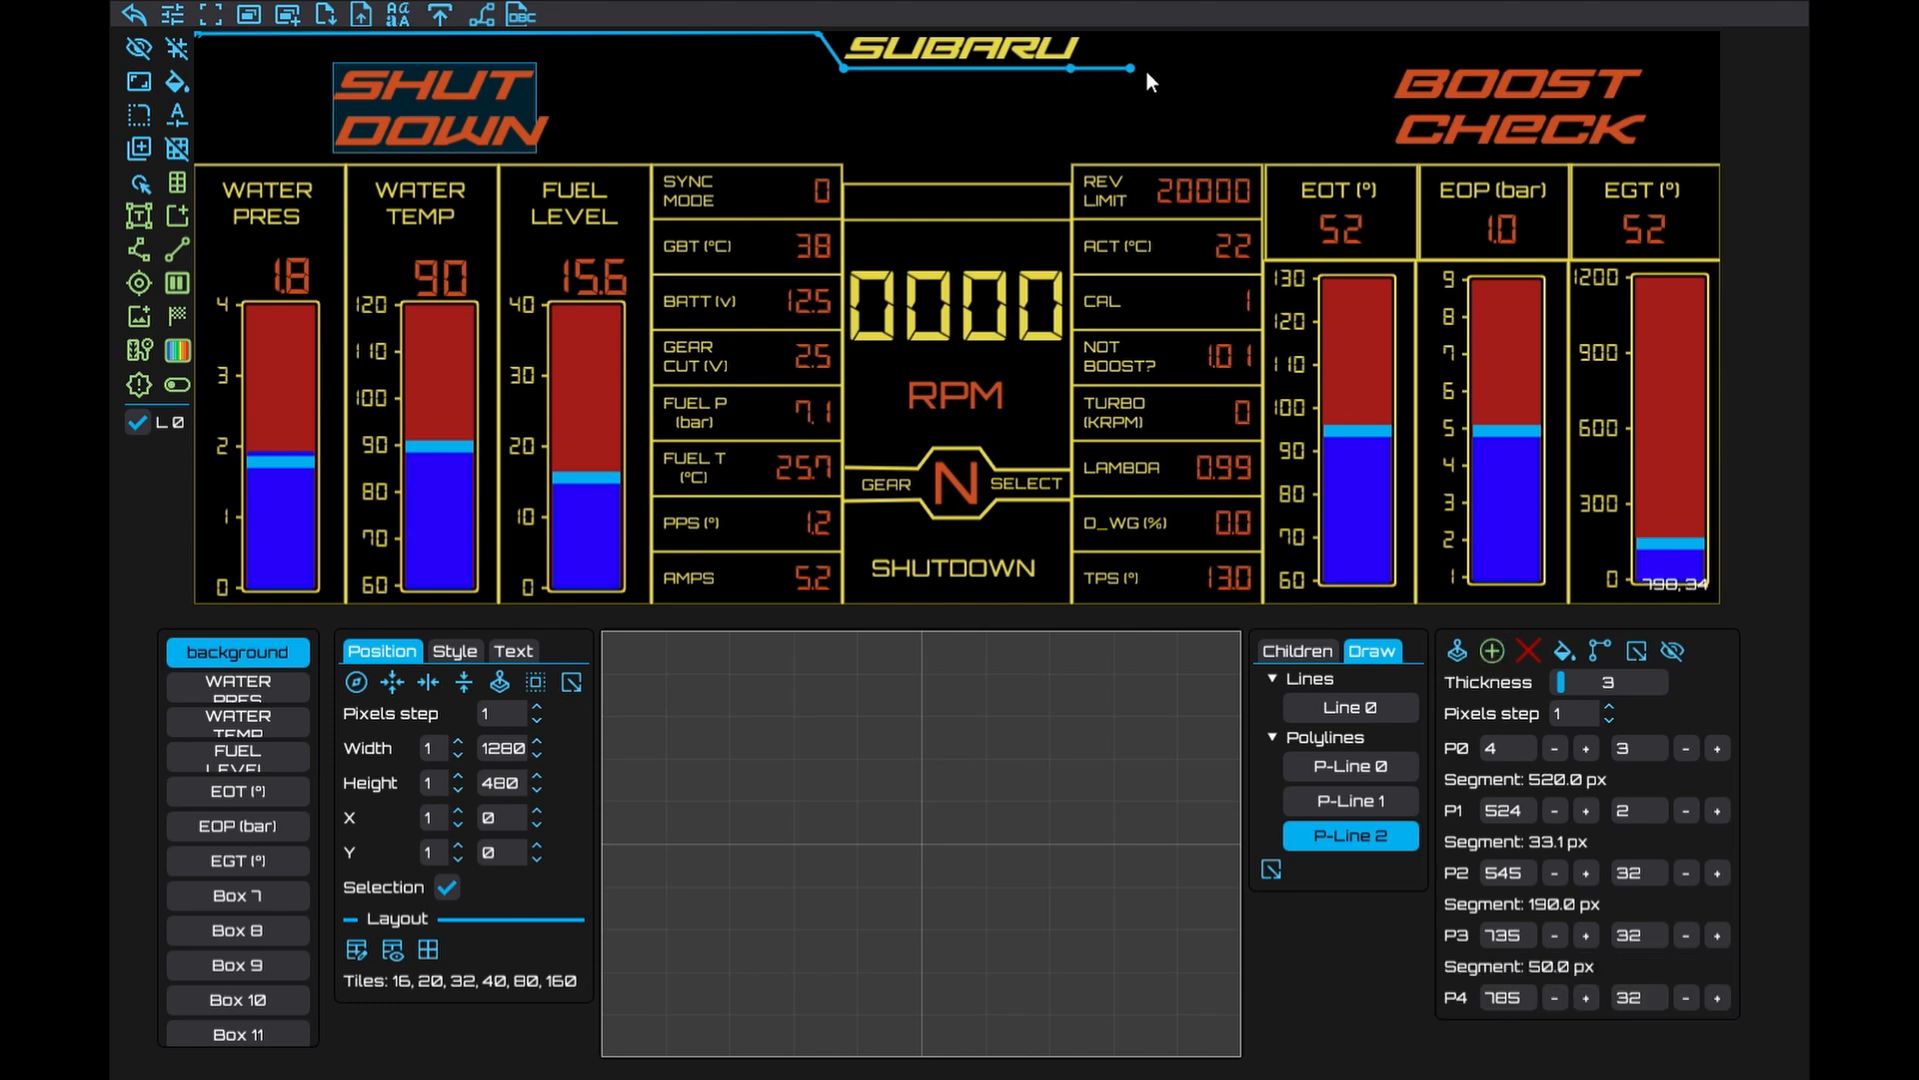
left_click_drag(1133, 69, 1107, 42)
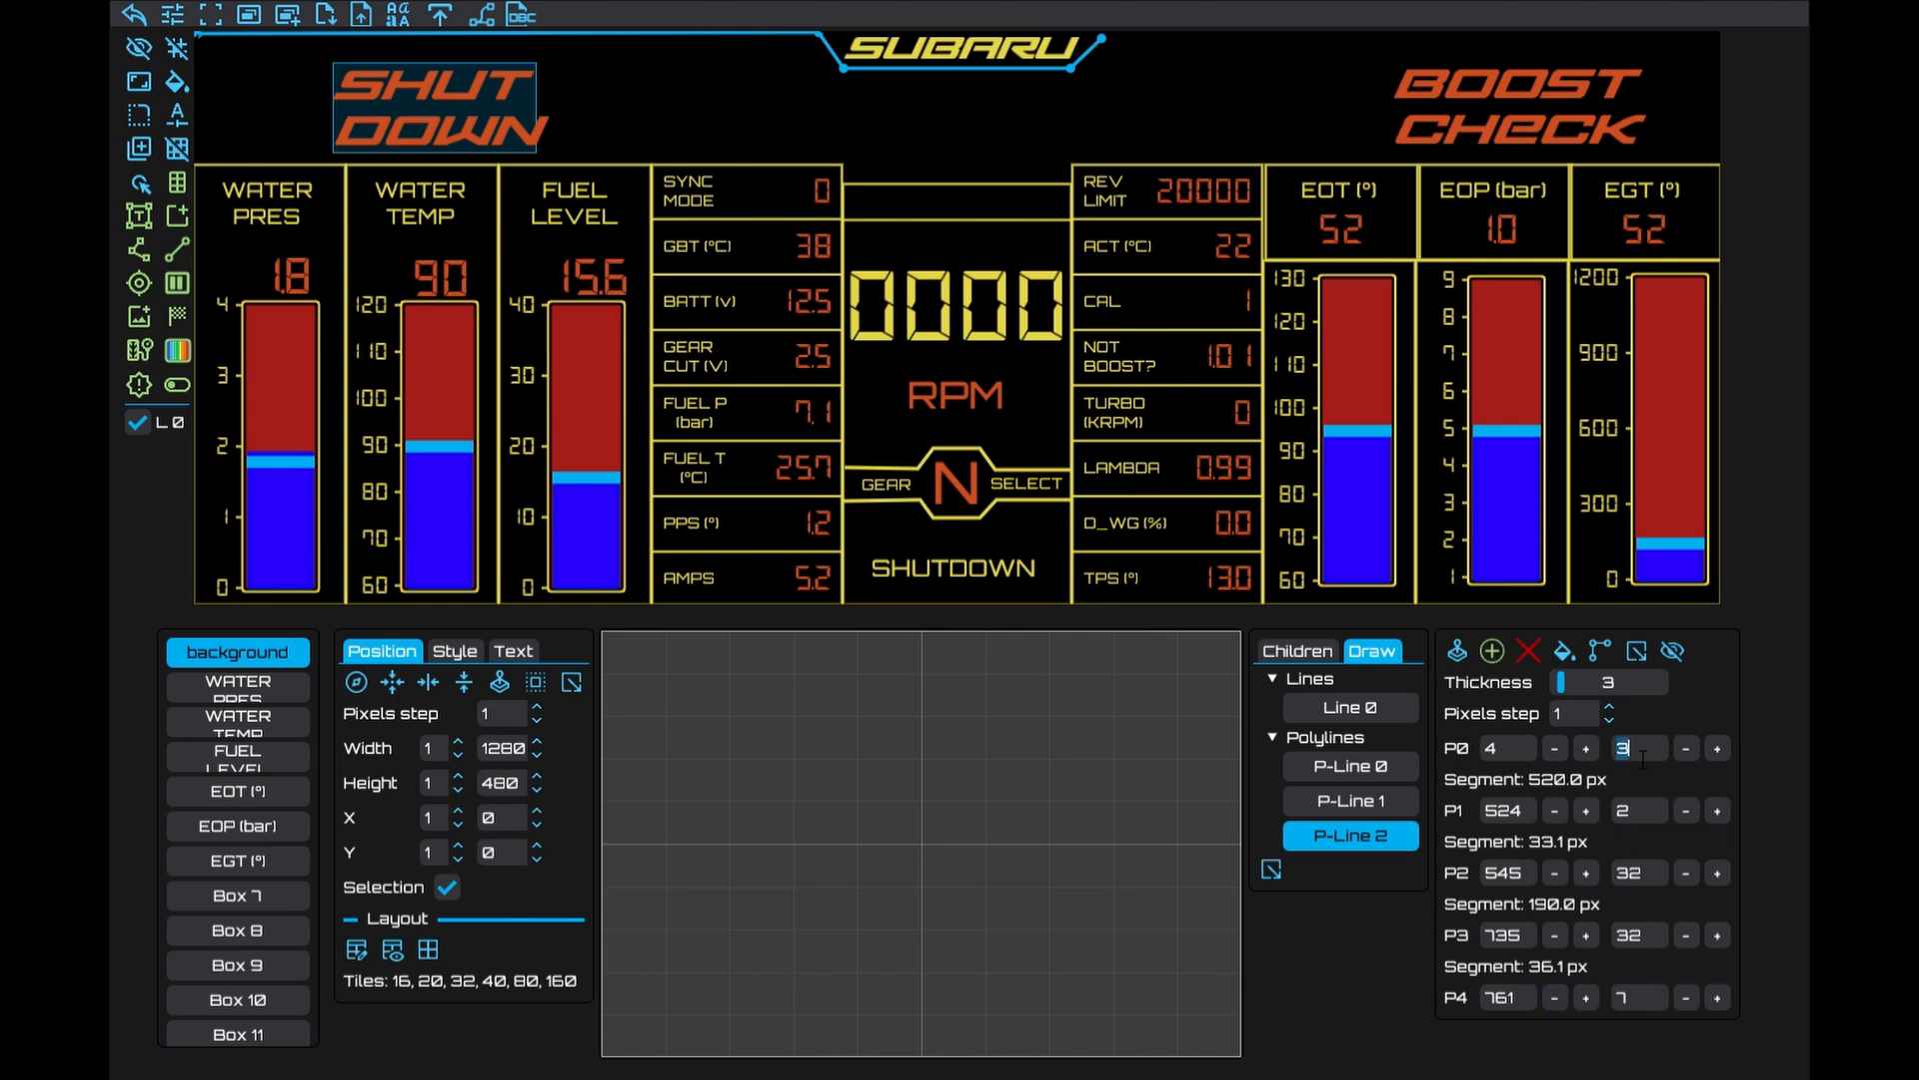
type("101010")
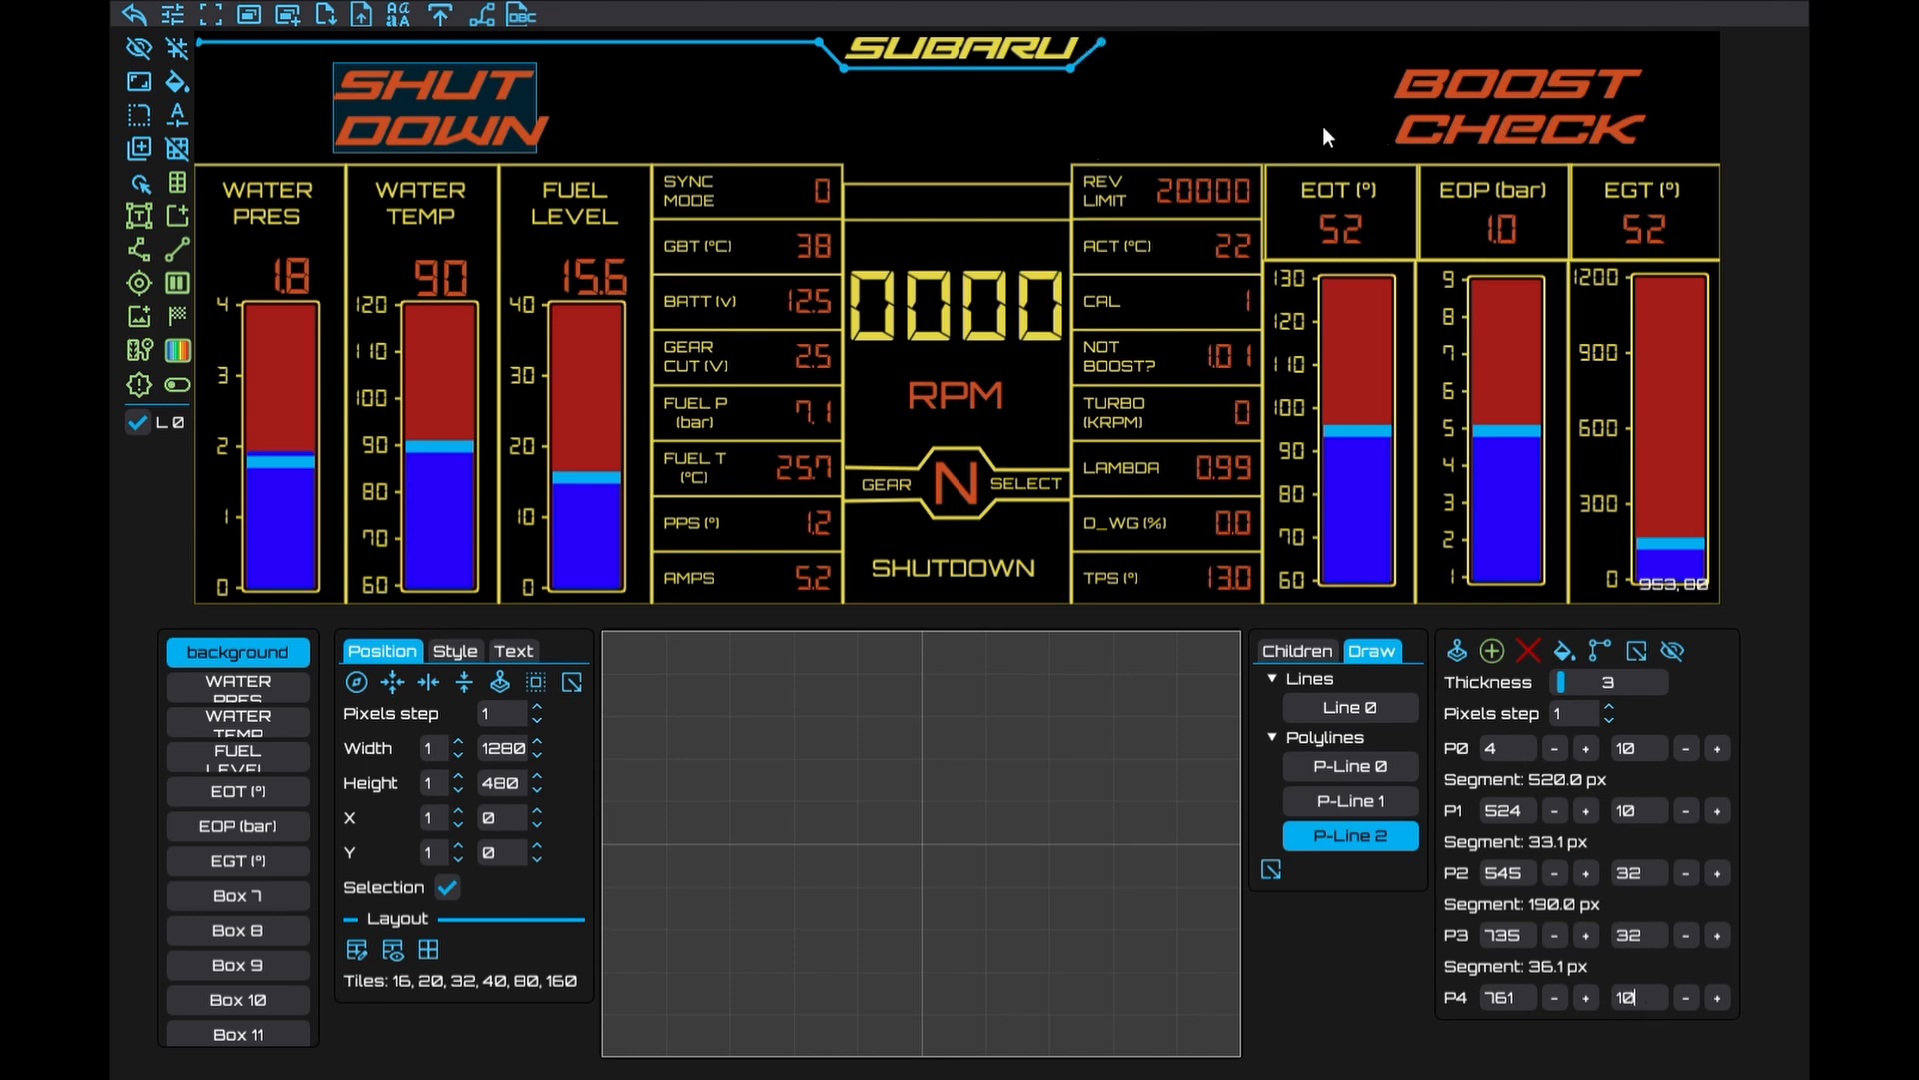
Extend the polyline from the SUBARU notch to the background's far edge above BOOST CHECK, with the new end point's Y at 10
left_click(184, 248)
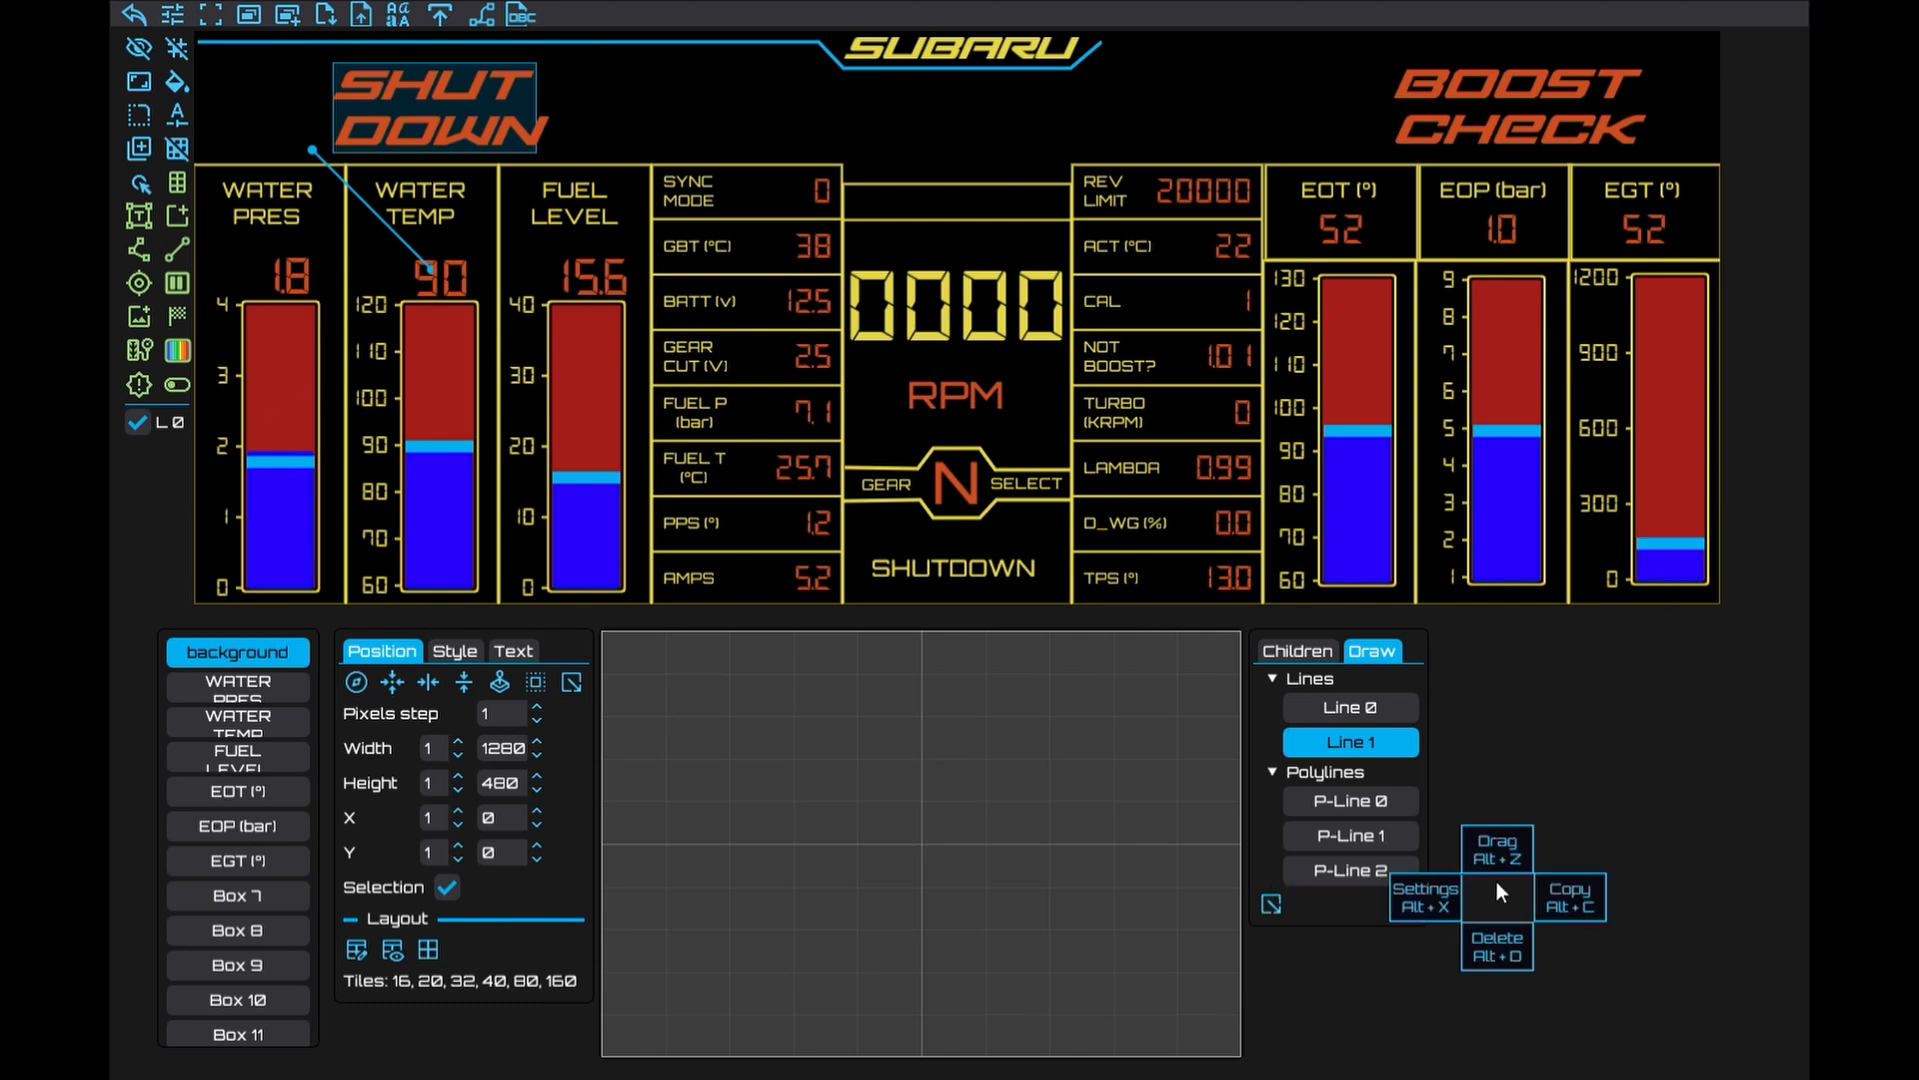
left_click(1327, 738, "ctrl")
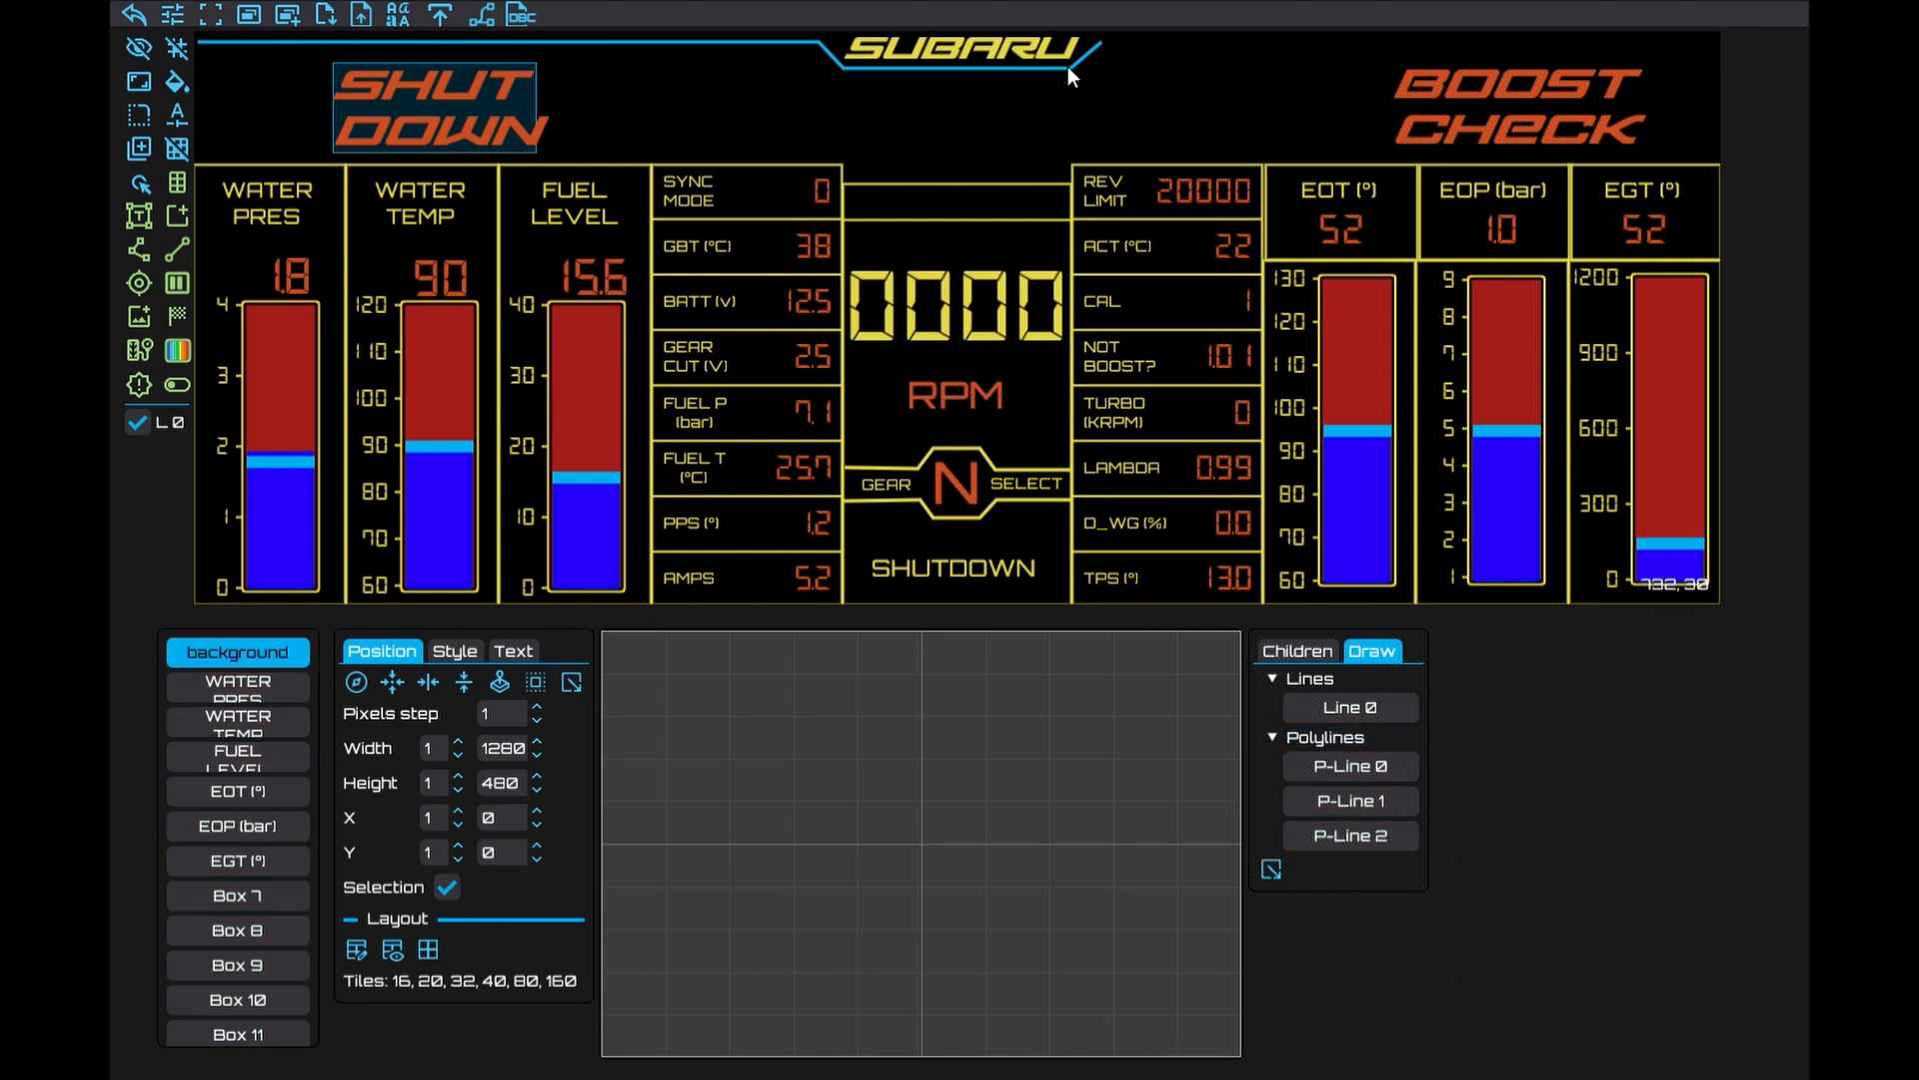
left_click(1068, 66)
left_click(1492, 651)
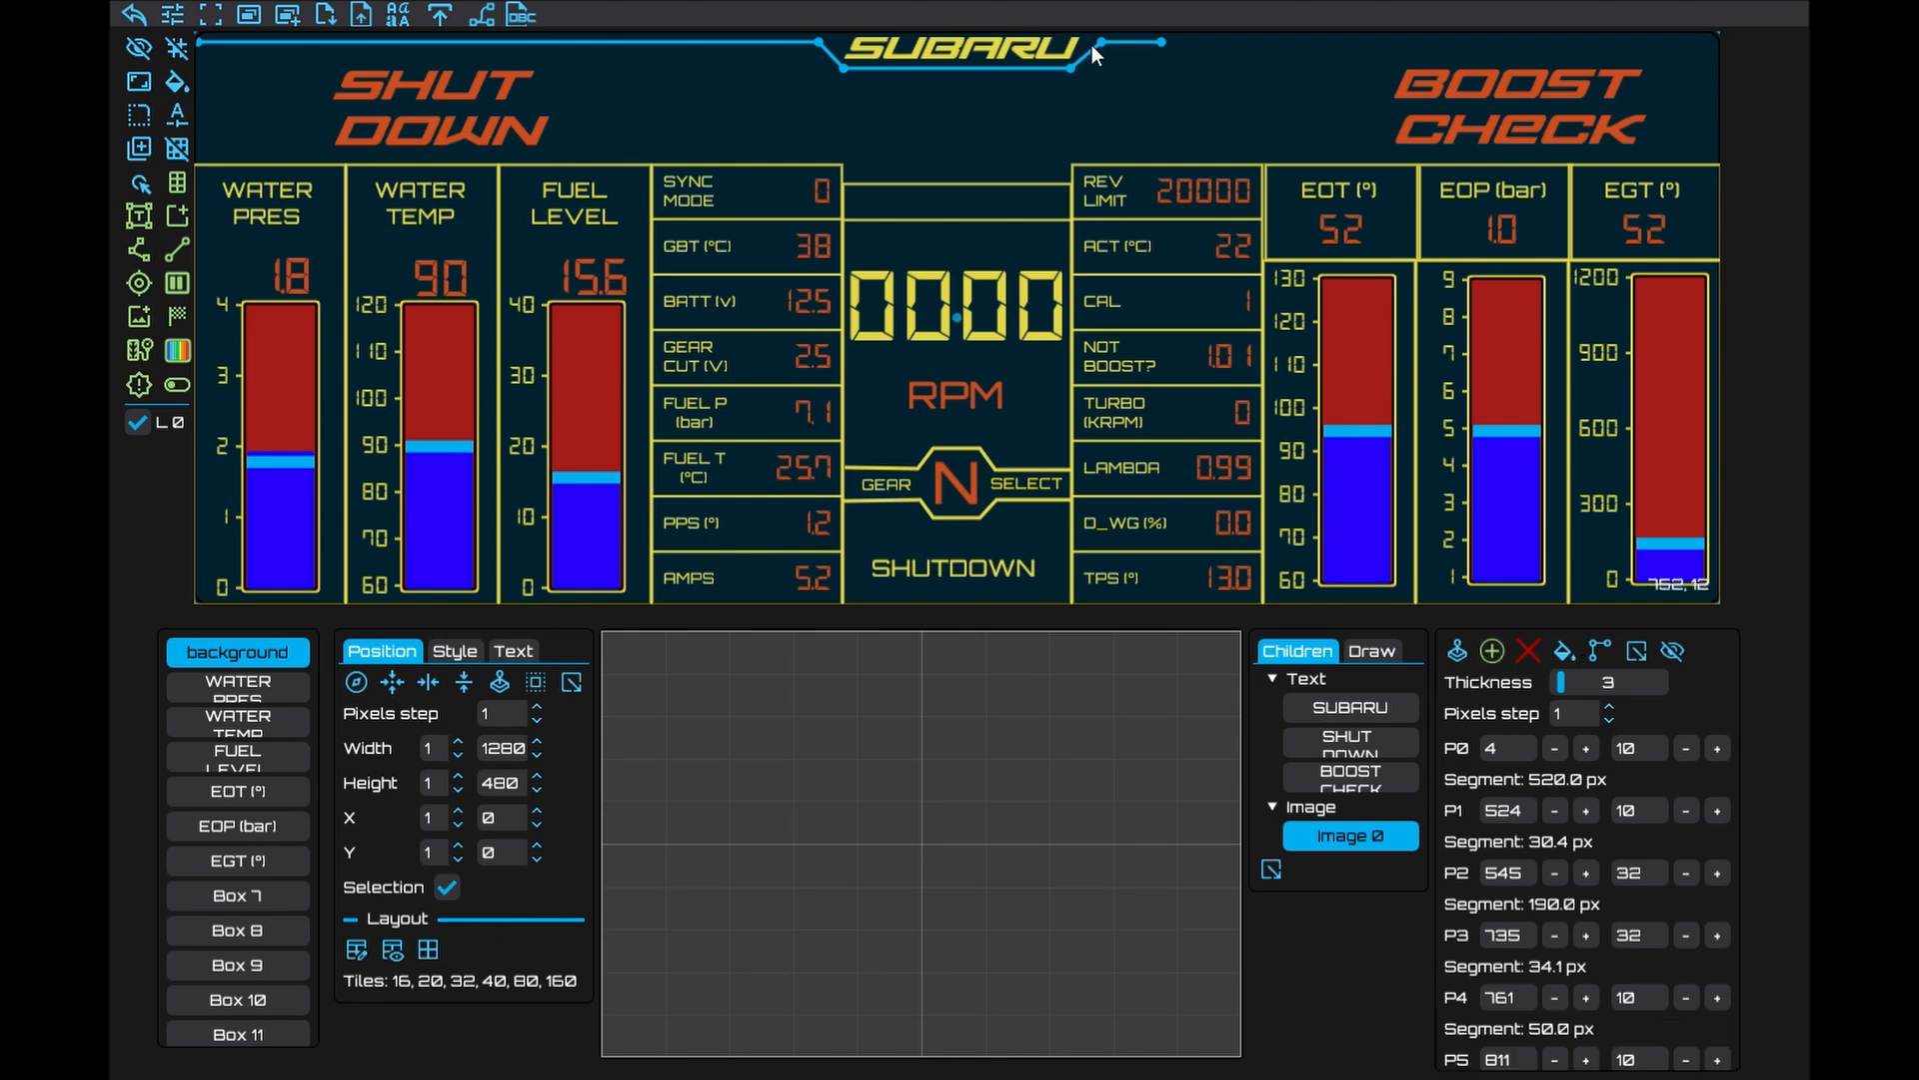
left_click_drag(1174, 45, 1726, 47)
scroll(1719, 834, "down", 2)
double_click(1629, 1054)
type("10")
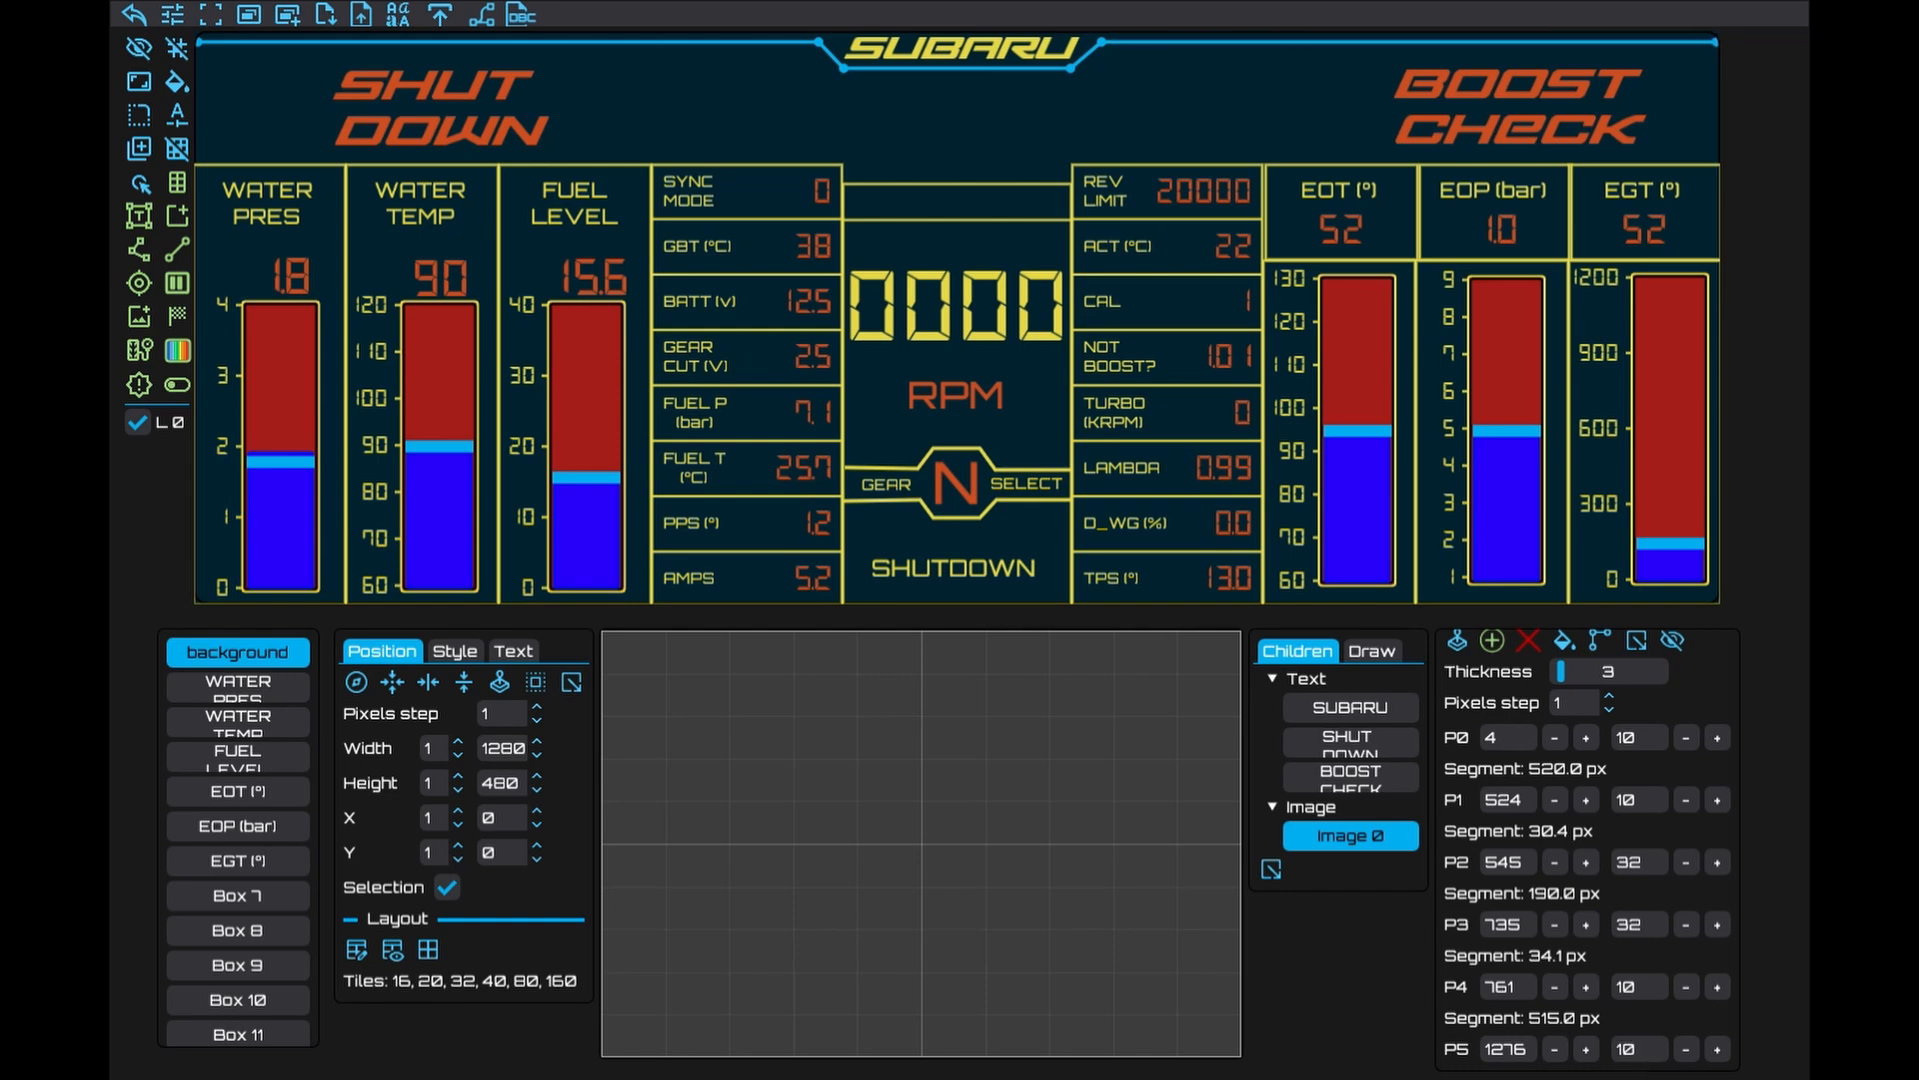
Add a polyline point down the edge beside BOOST CHECK at Y 112, and set X of points P5 and P6 to 1278
left_click(1498, 644)
left_click_drag(1658, 106, 1725, 169)
scroll(1517, 1051, "down", 1)
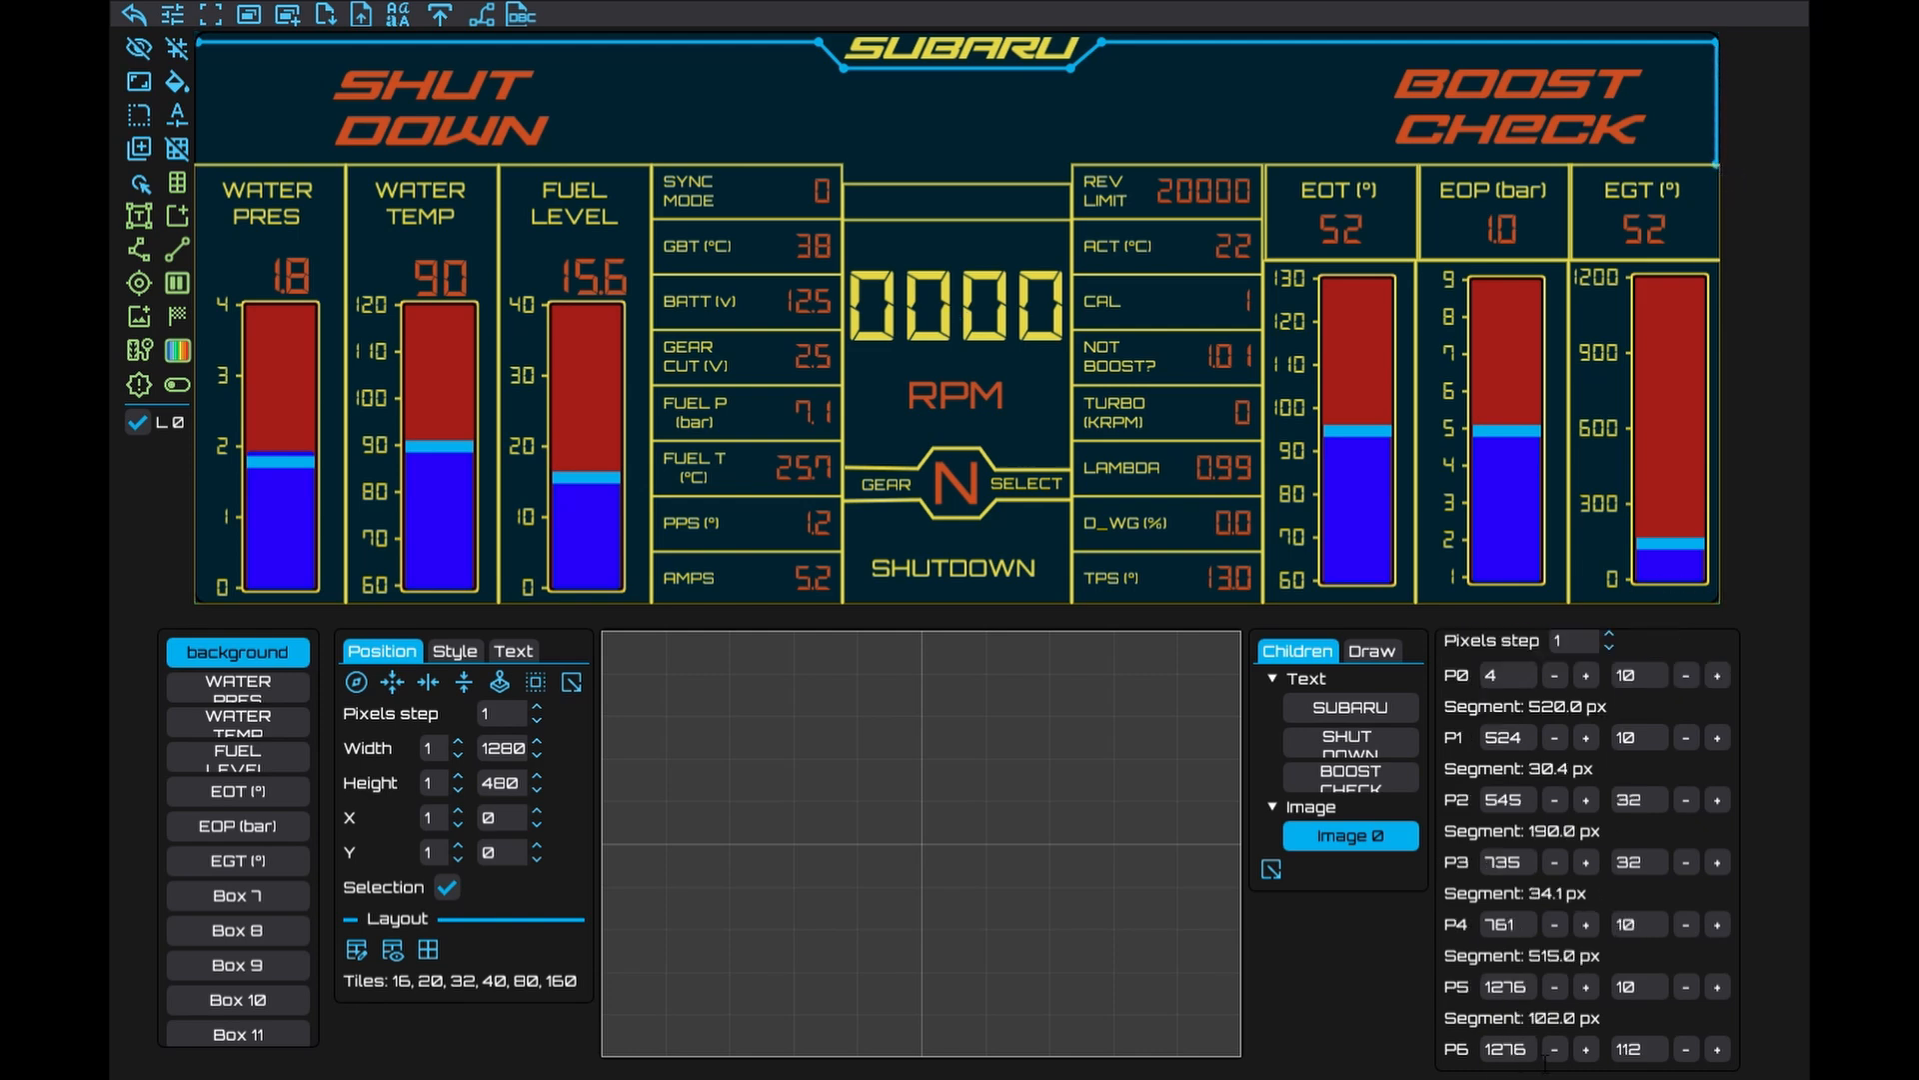
left_click(1586, 987)
left_click(1586, 988)
left_click(1587, 1048)
left_click(1586, 1049)
Colour the header polyline yellow with the copied colour code
scroll(1509, 703, "up", 1)
left_click(1548, 664)
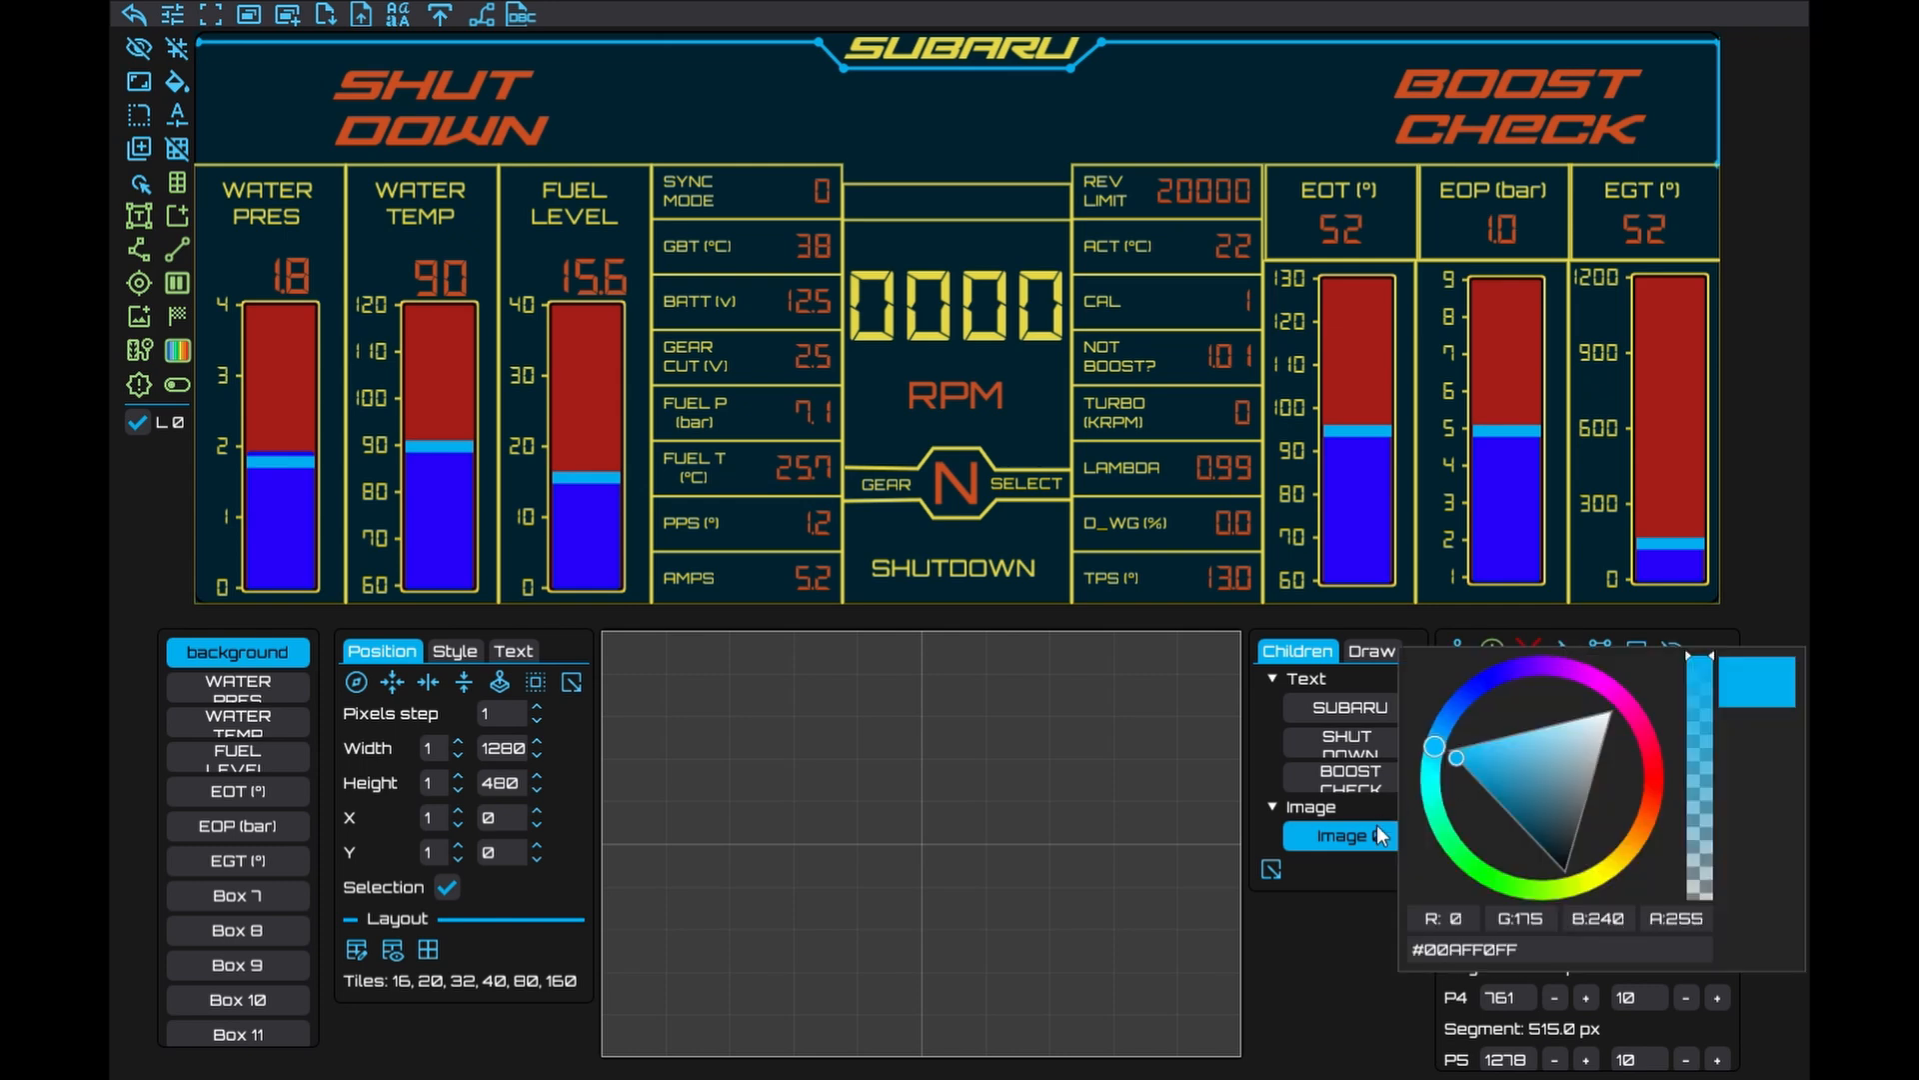
left_click_drag(1561, 949, 1370, 948)
key("ctrl+v")
left_click(1371, 948)
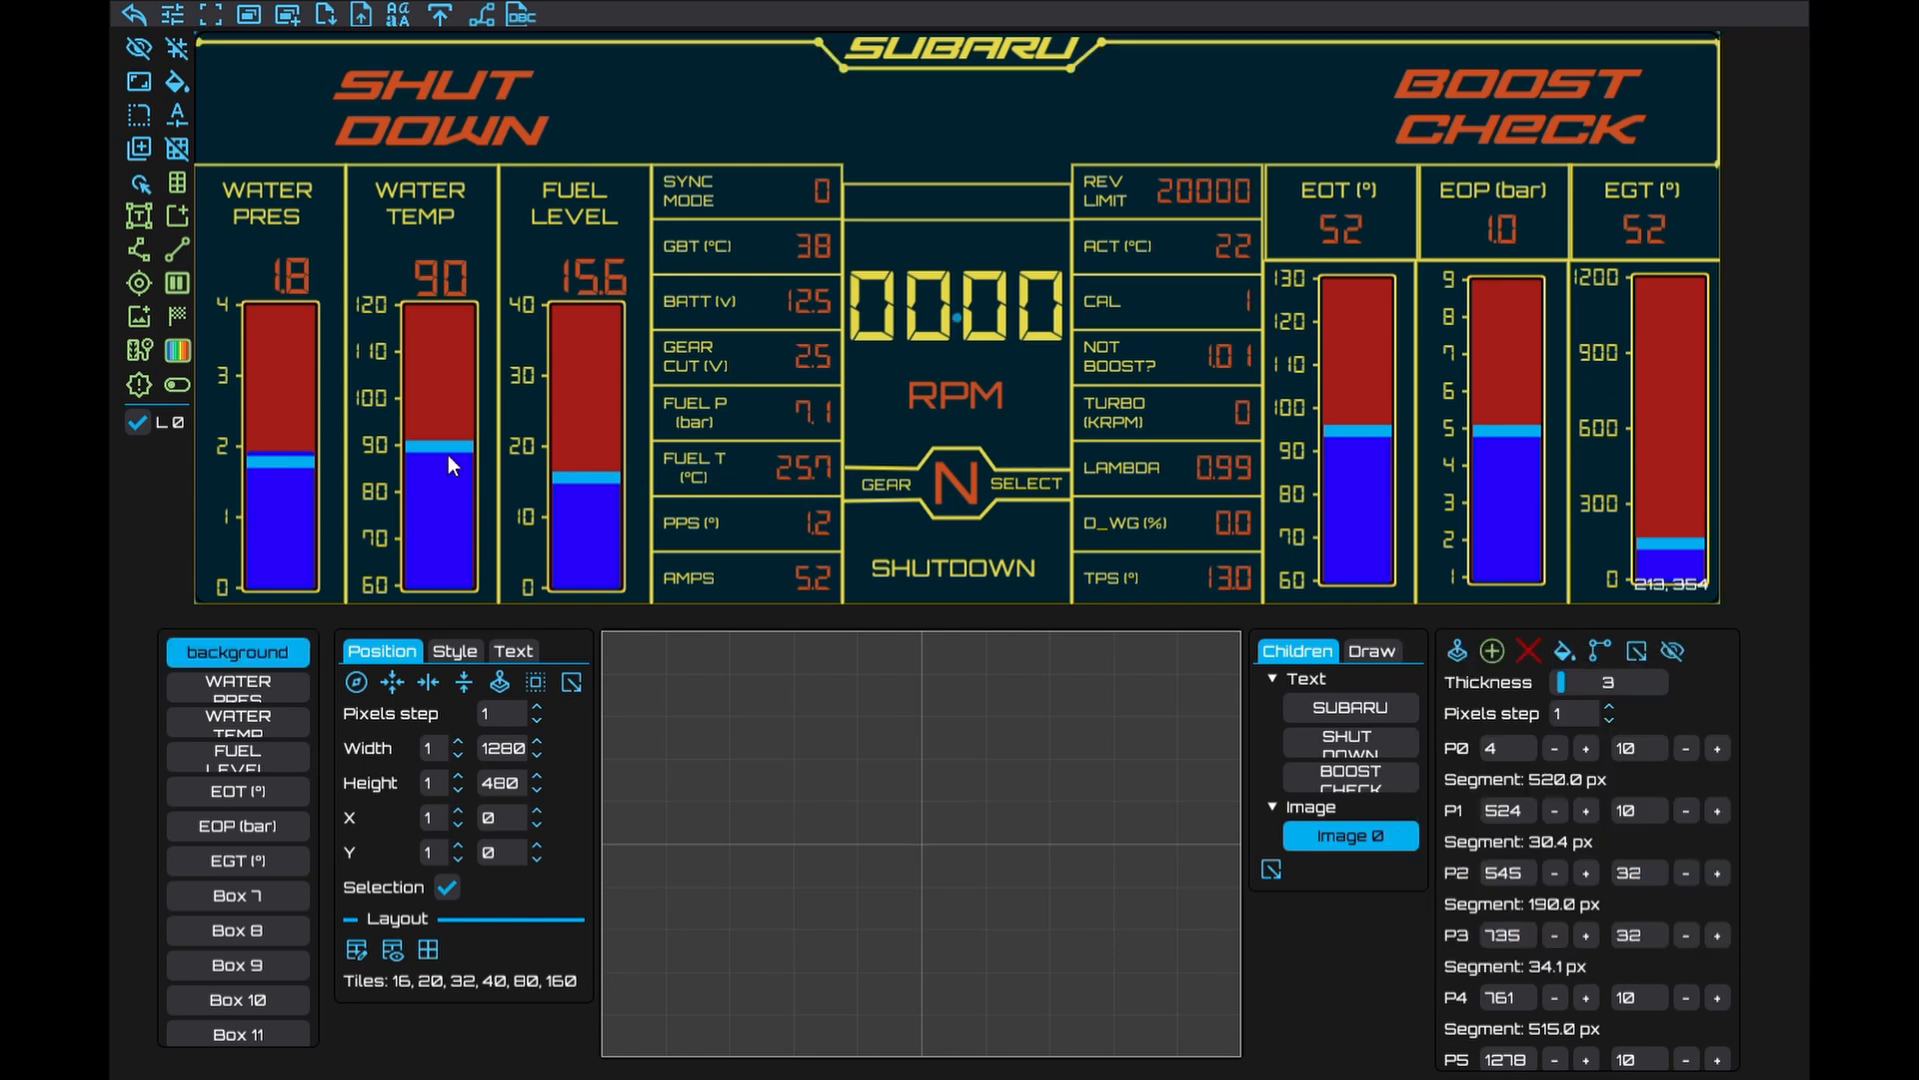
Add a straight line beside SHUT DOWN, running from the polyline's start down to the corner of the WATER PRES box
left_click(177, 249)
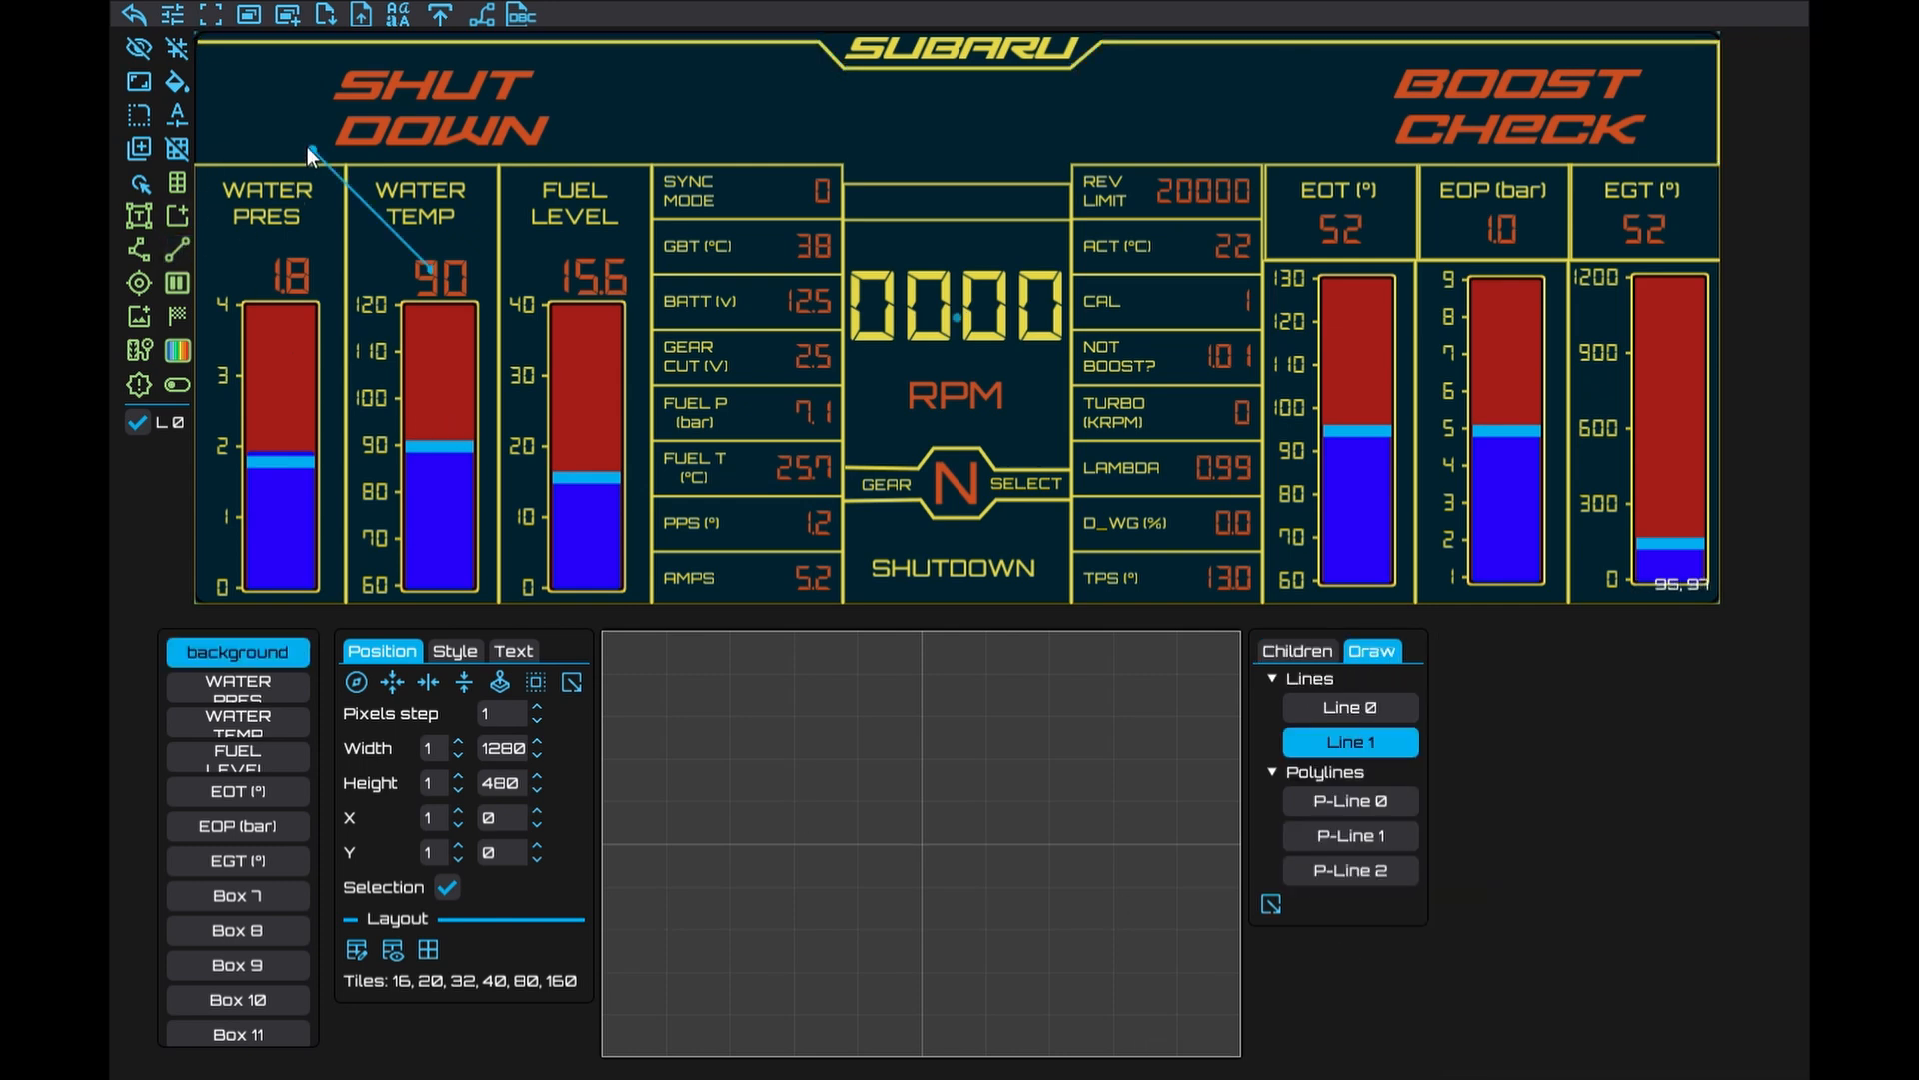
left_click_drag(313, 153, 200, 44)
left_click_drag(430, 262, 207, 174)
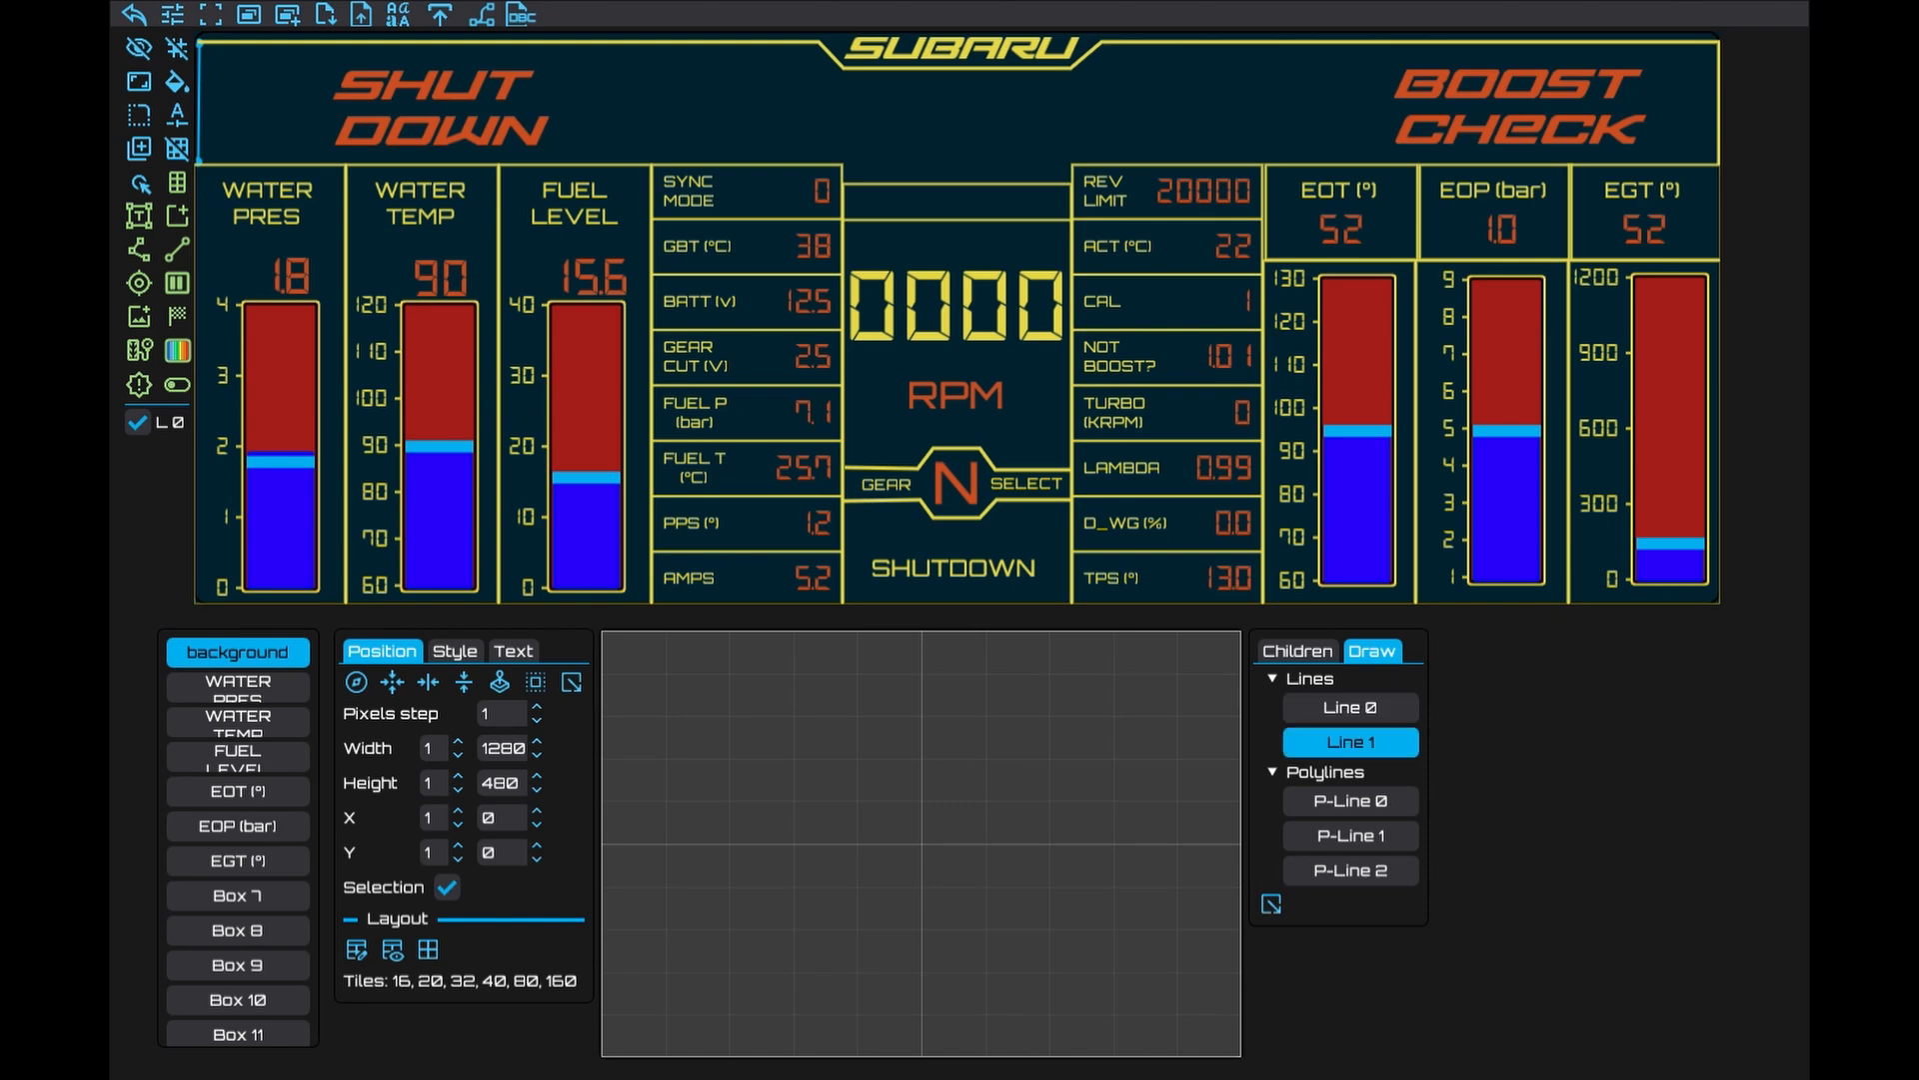
Set the line's end points to X 2, Y 10 and X 2, Y 112
left_click(139, 317)
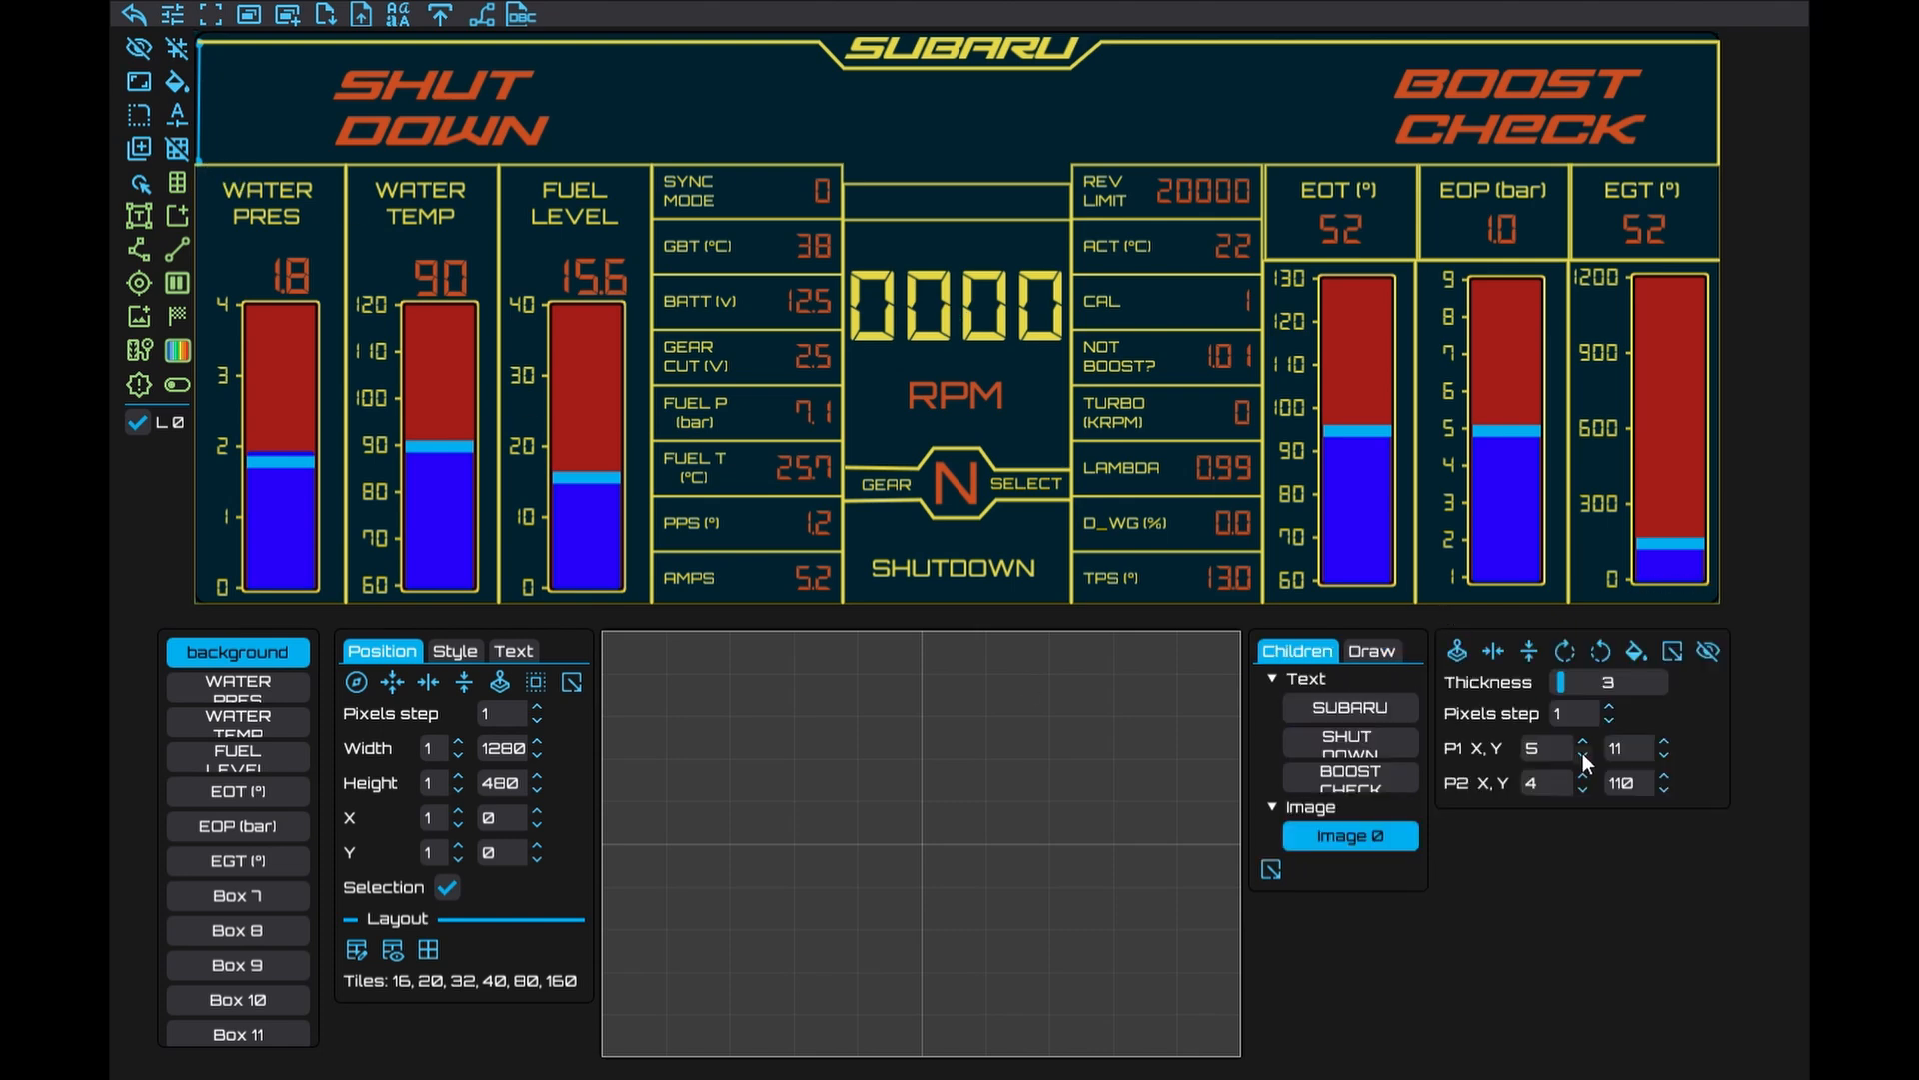
type("2")
key("Tab")
type("2")
key("Tab")
key("Tab")
type("112")
Colour the vertical line beside SHUT DOWN yellow with the copied colour code
left_click(1636, 652)
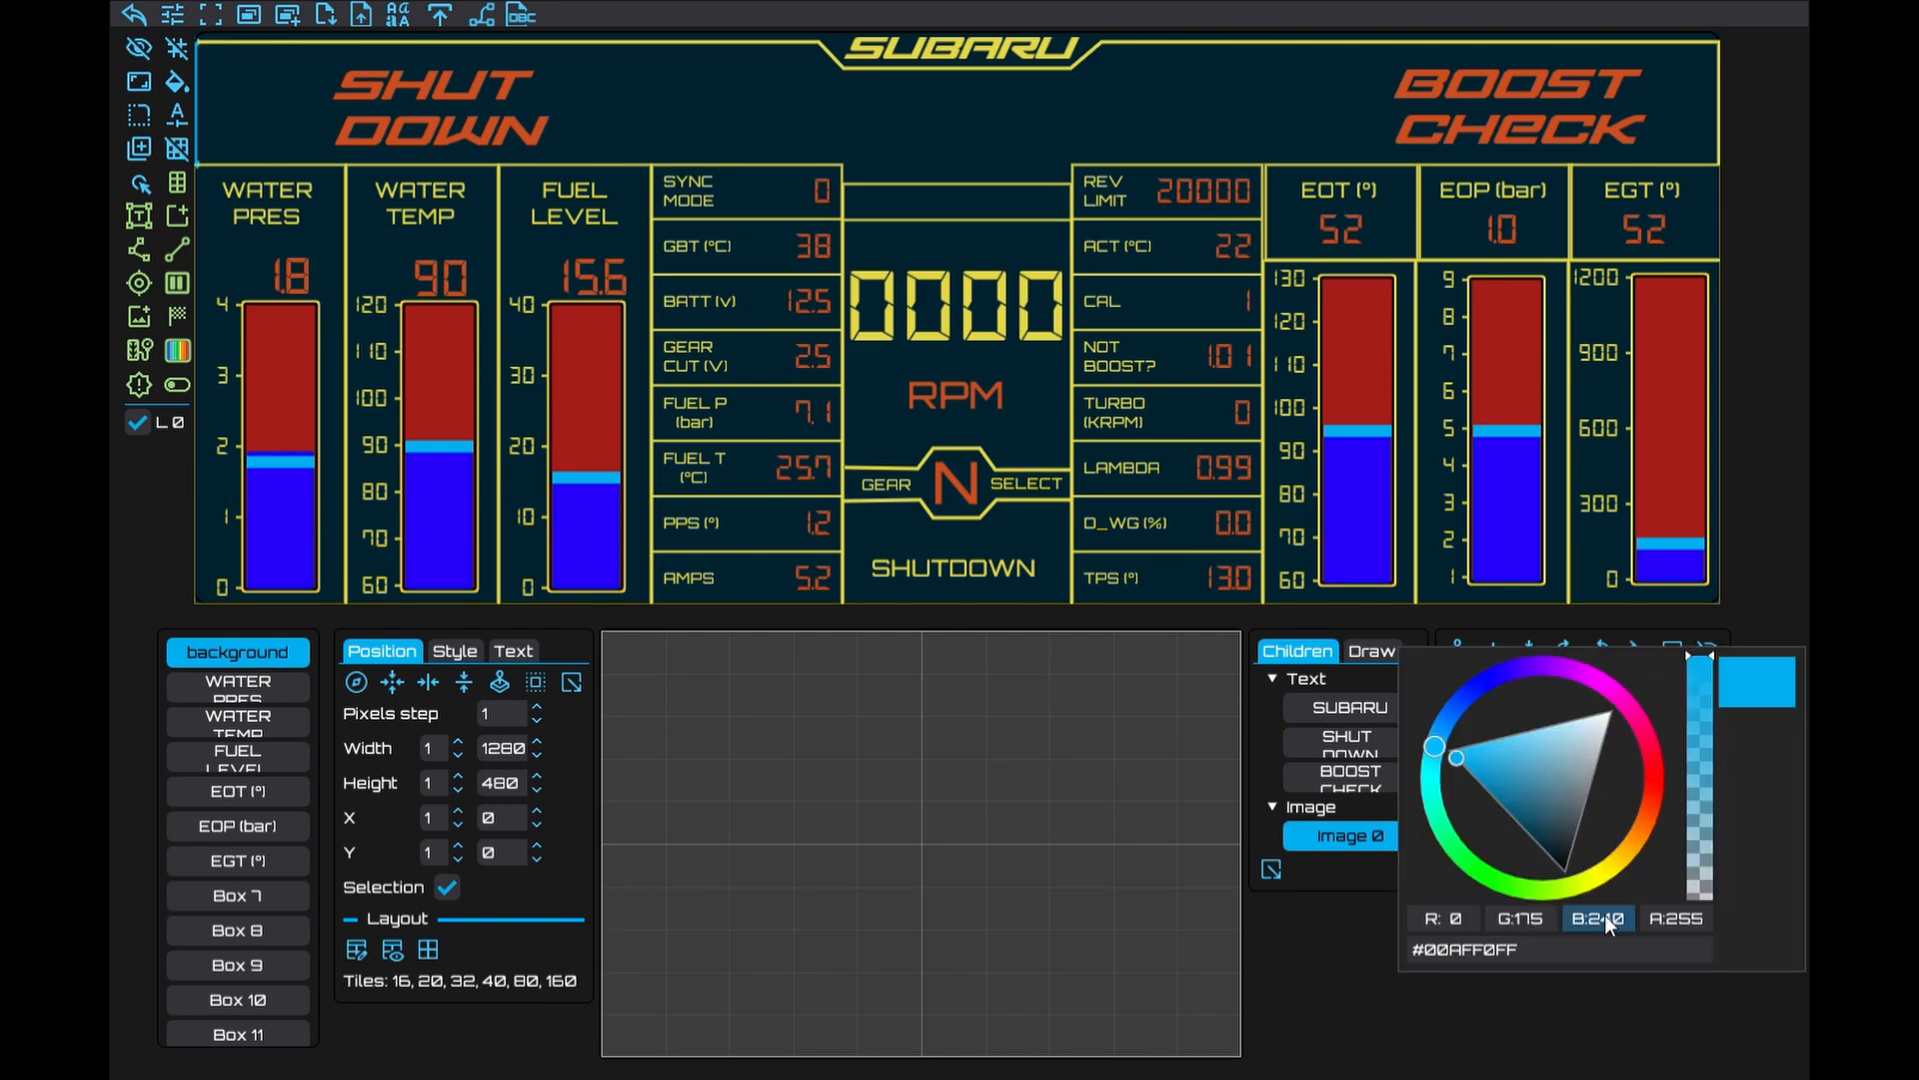
left_click_drag(1532, 960, 1357, 950)
key("ctrl+v")
left_click(1357, 950)
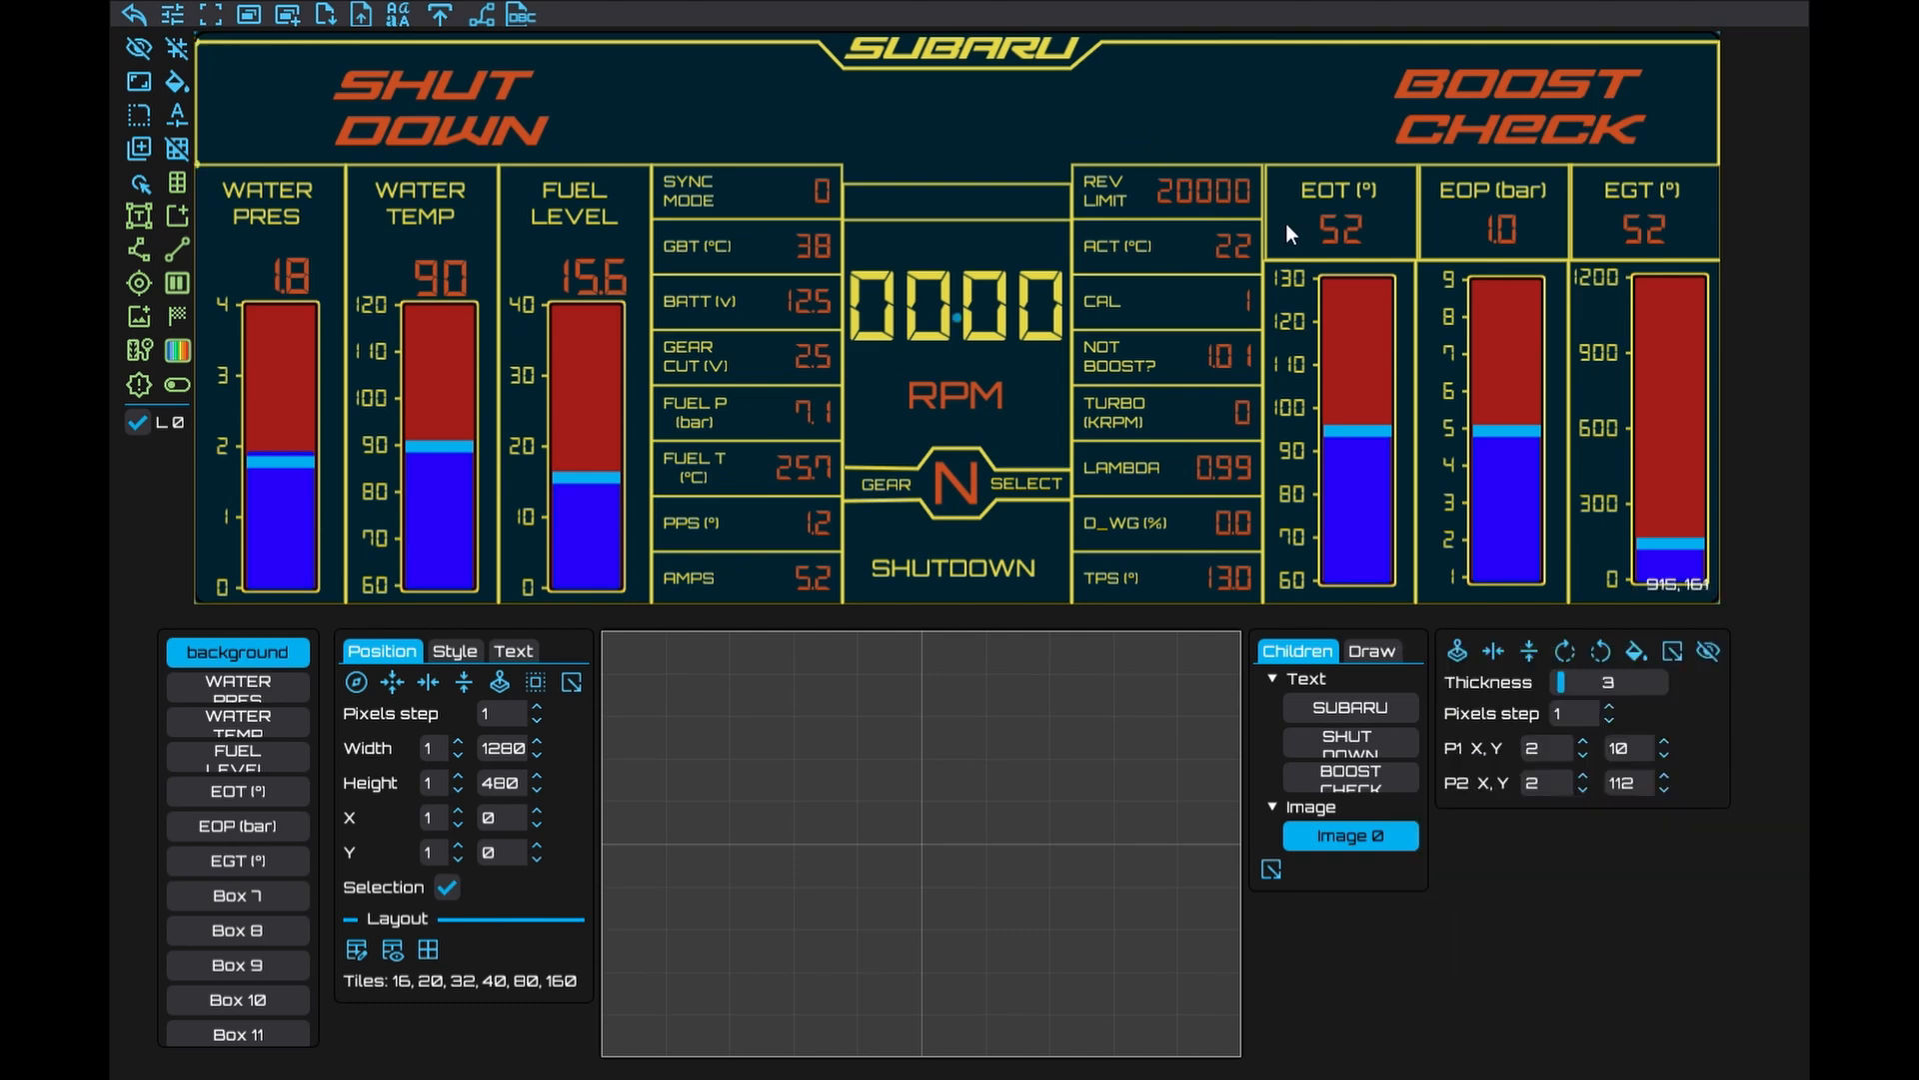
Set the X of both end points of the vertical line beside SHUT DOWN to 3
left_click(848, 86)
left_click(1483, 652)
left_click(1457, 685)
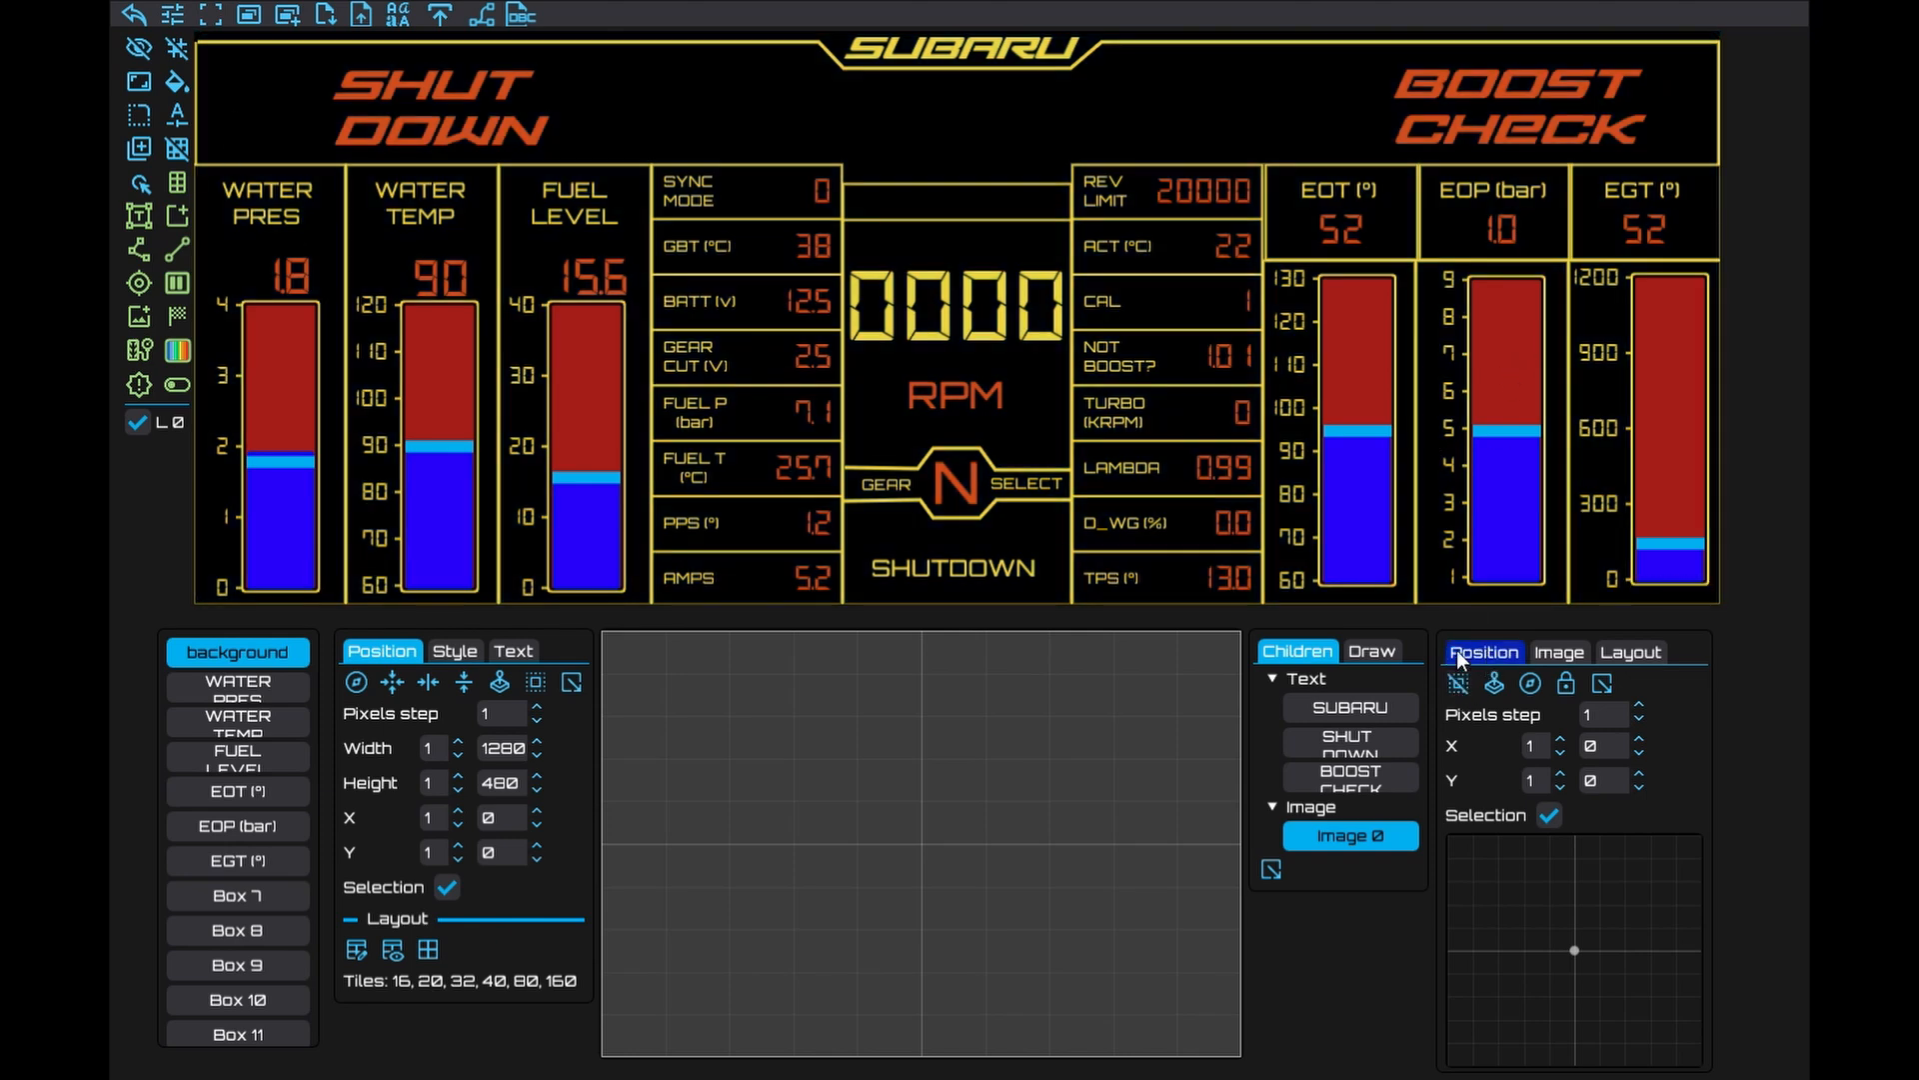
left_click(206, 167)
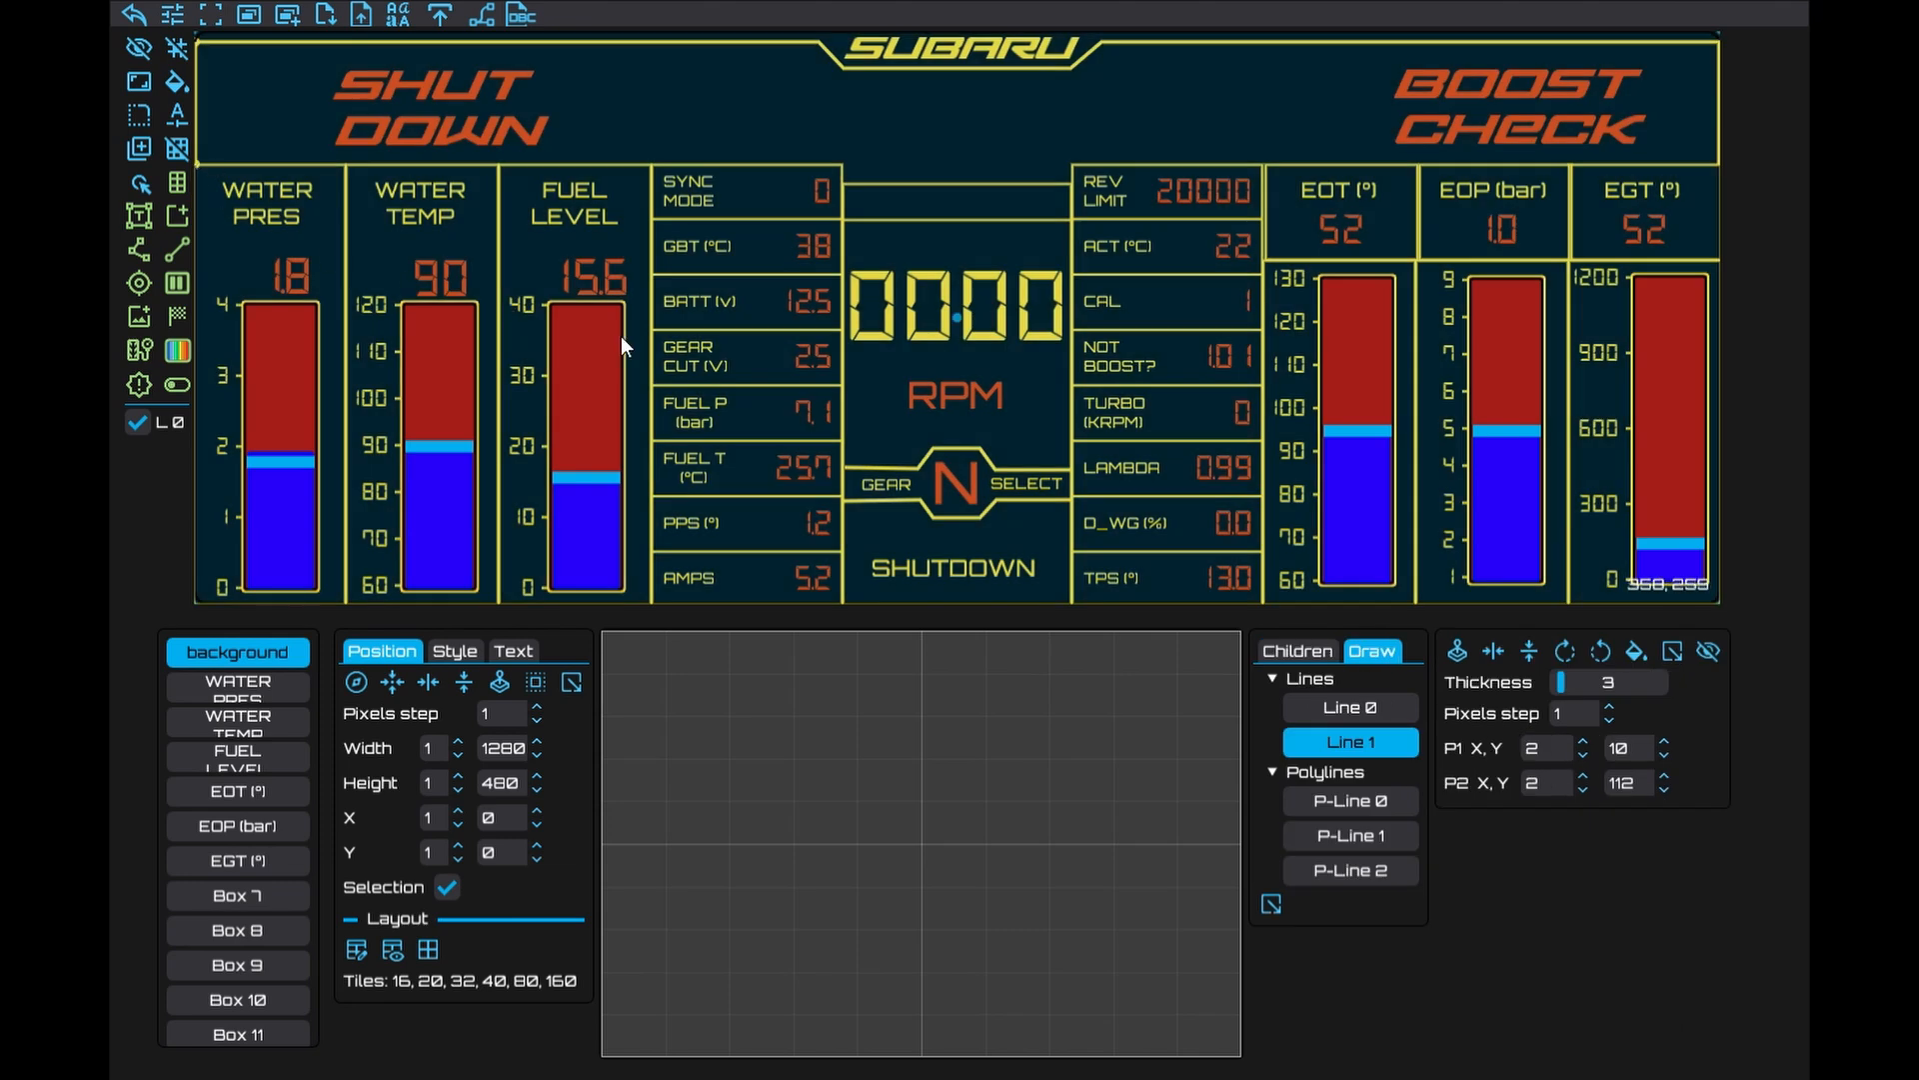
left_click(1583, 742)
left_click(1583, 778)
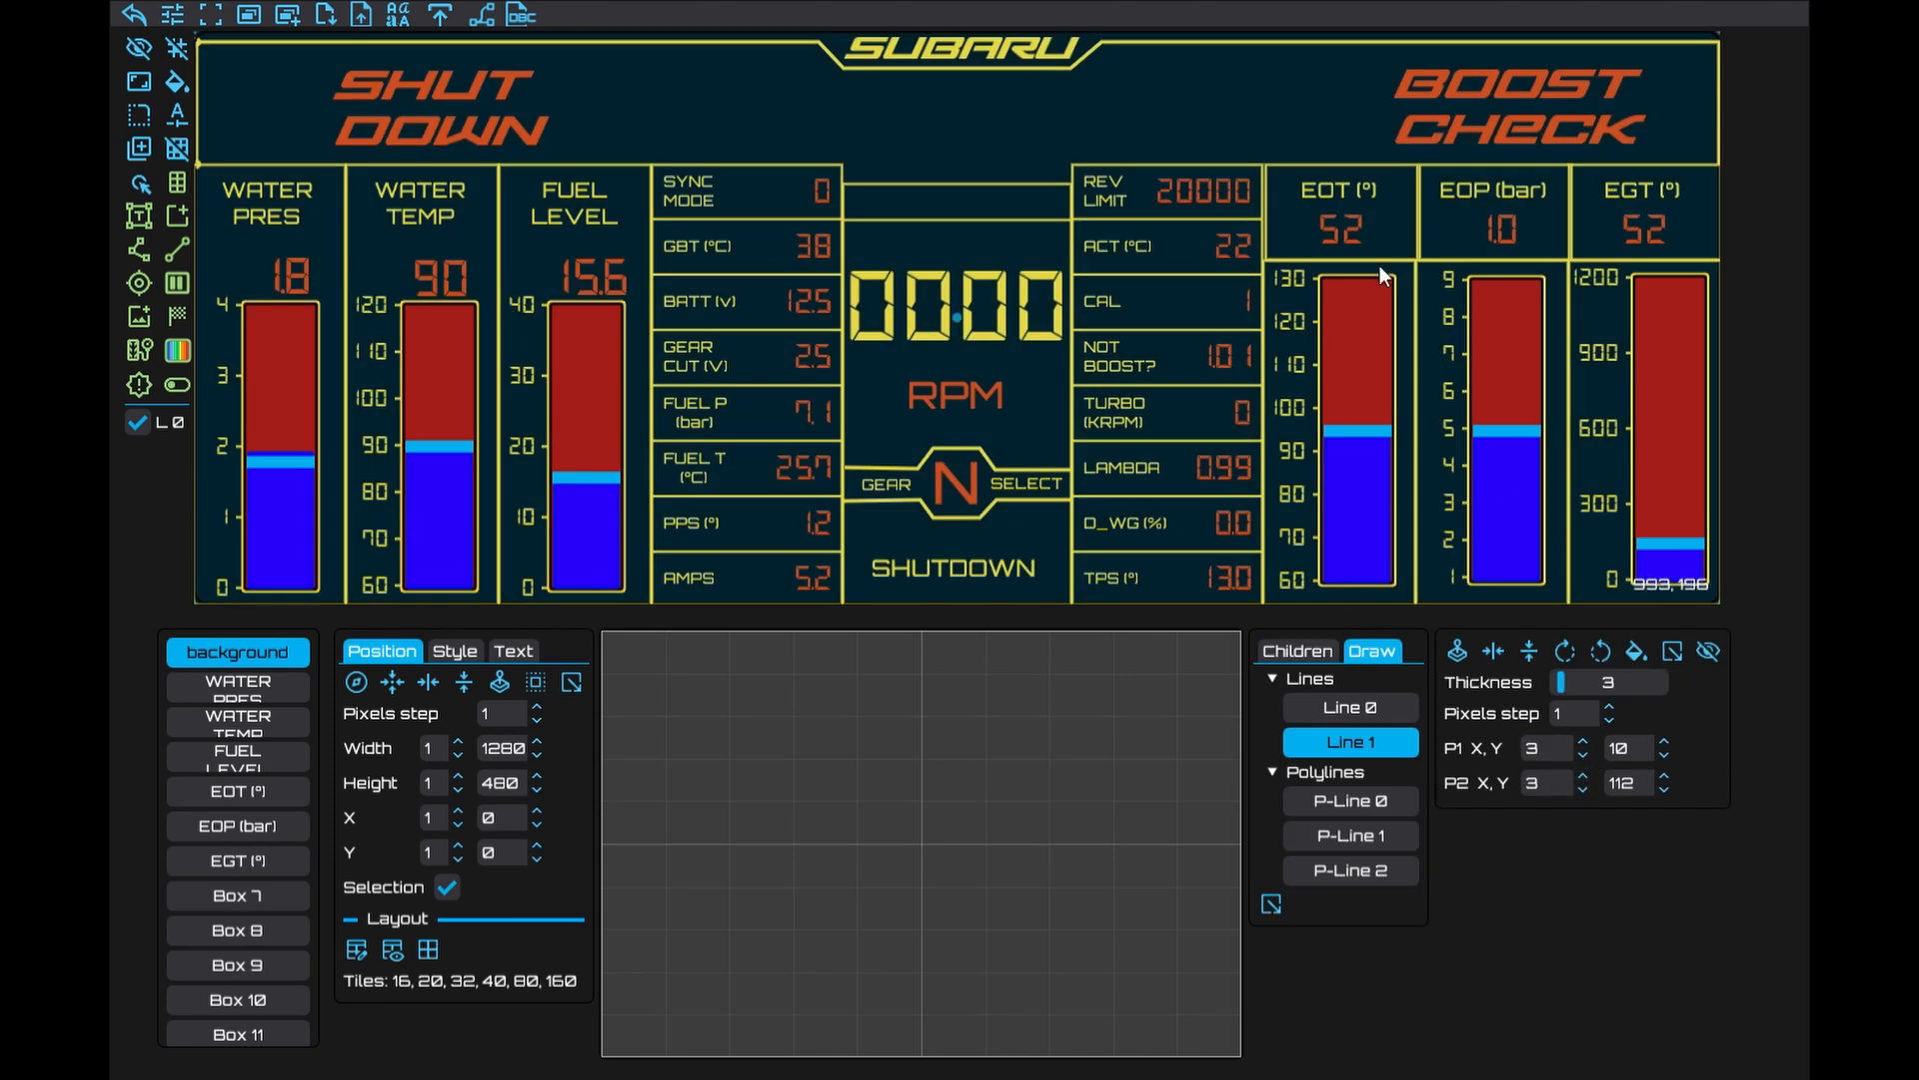
Add a bar to the background between SHUT DOWN and BOOST CHECK, below SUBARU, and stretch it to about 571 by 50 px
left_click(708, 118)
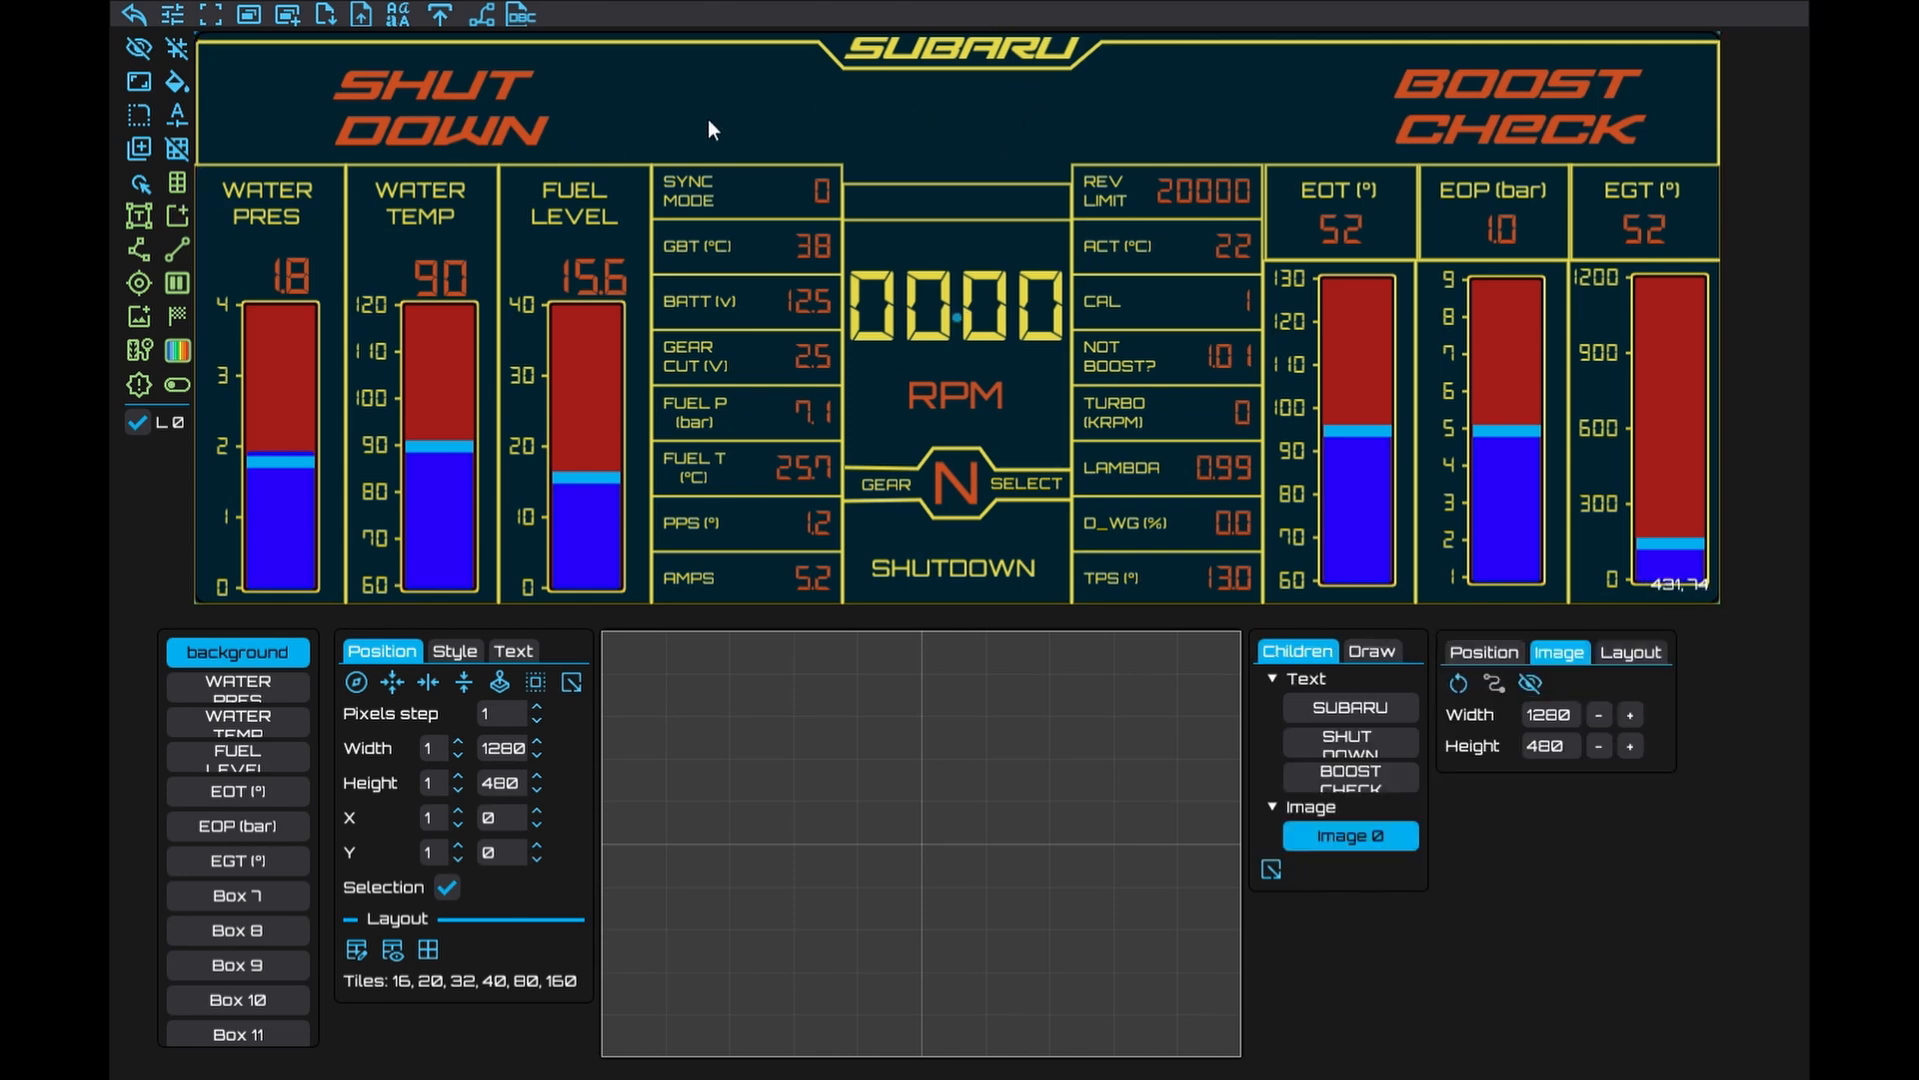
left_click(177, 282)
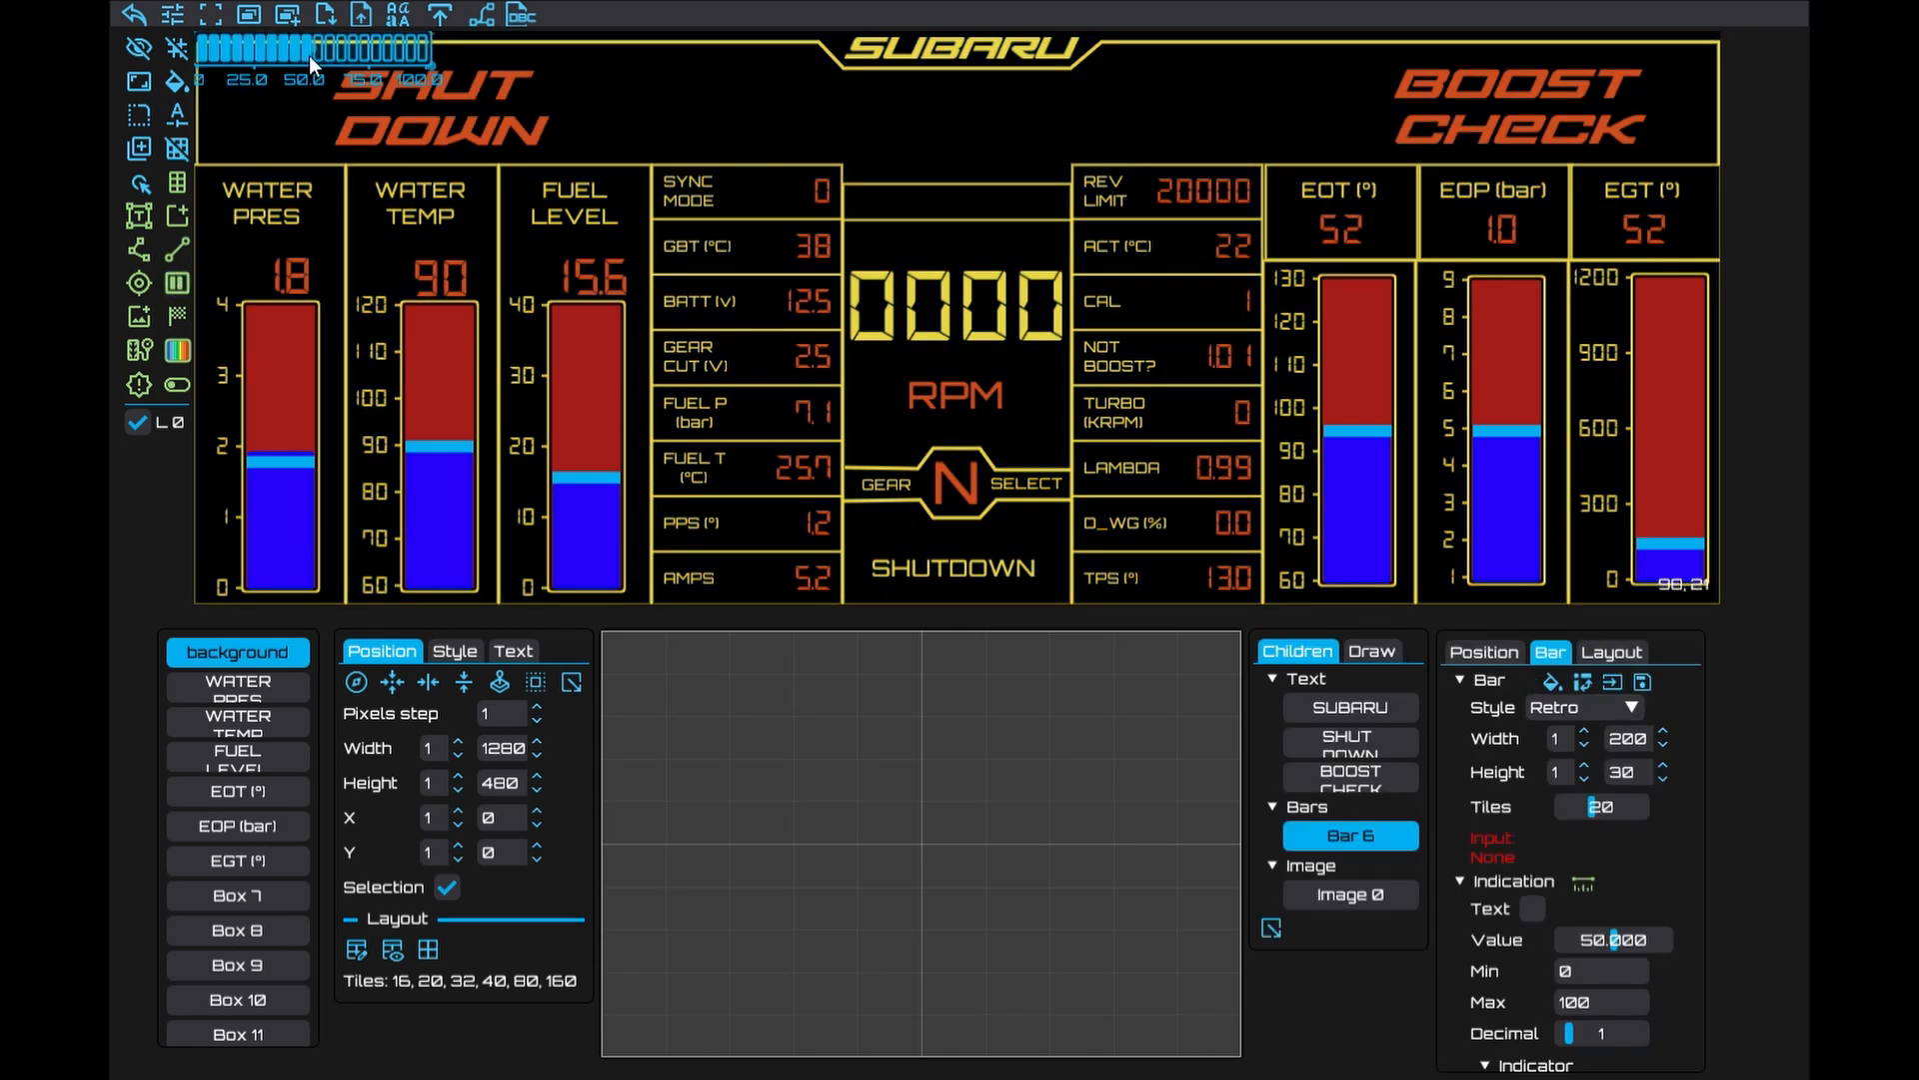
left_click_drag(308, 48, 1330, 150)
left_click_drag(1032, 127, 949, 125)
left_click_drag(1239, 154, 1321, 156)
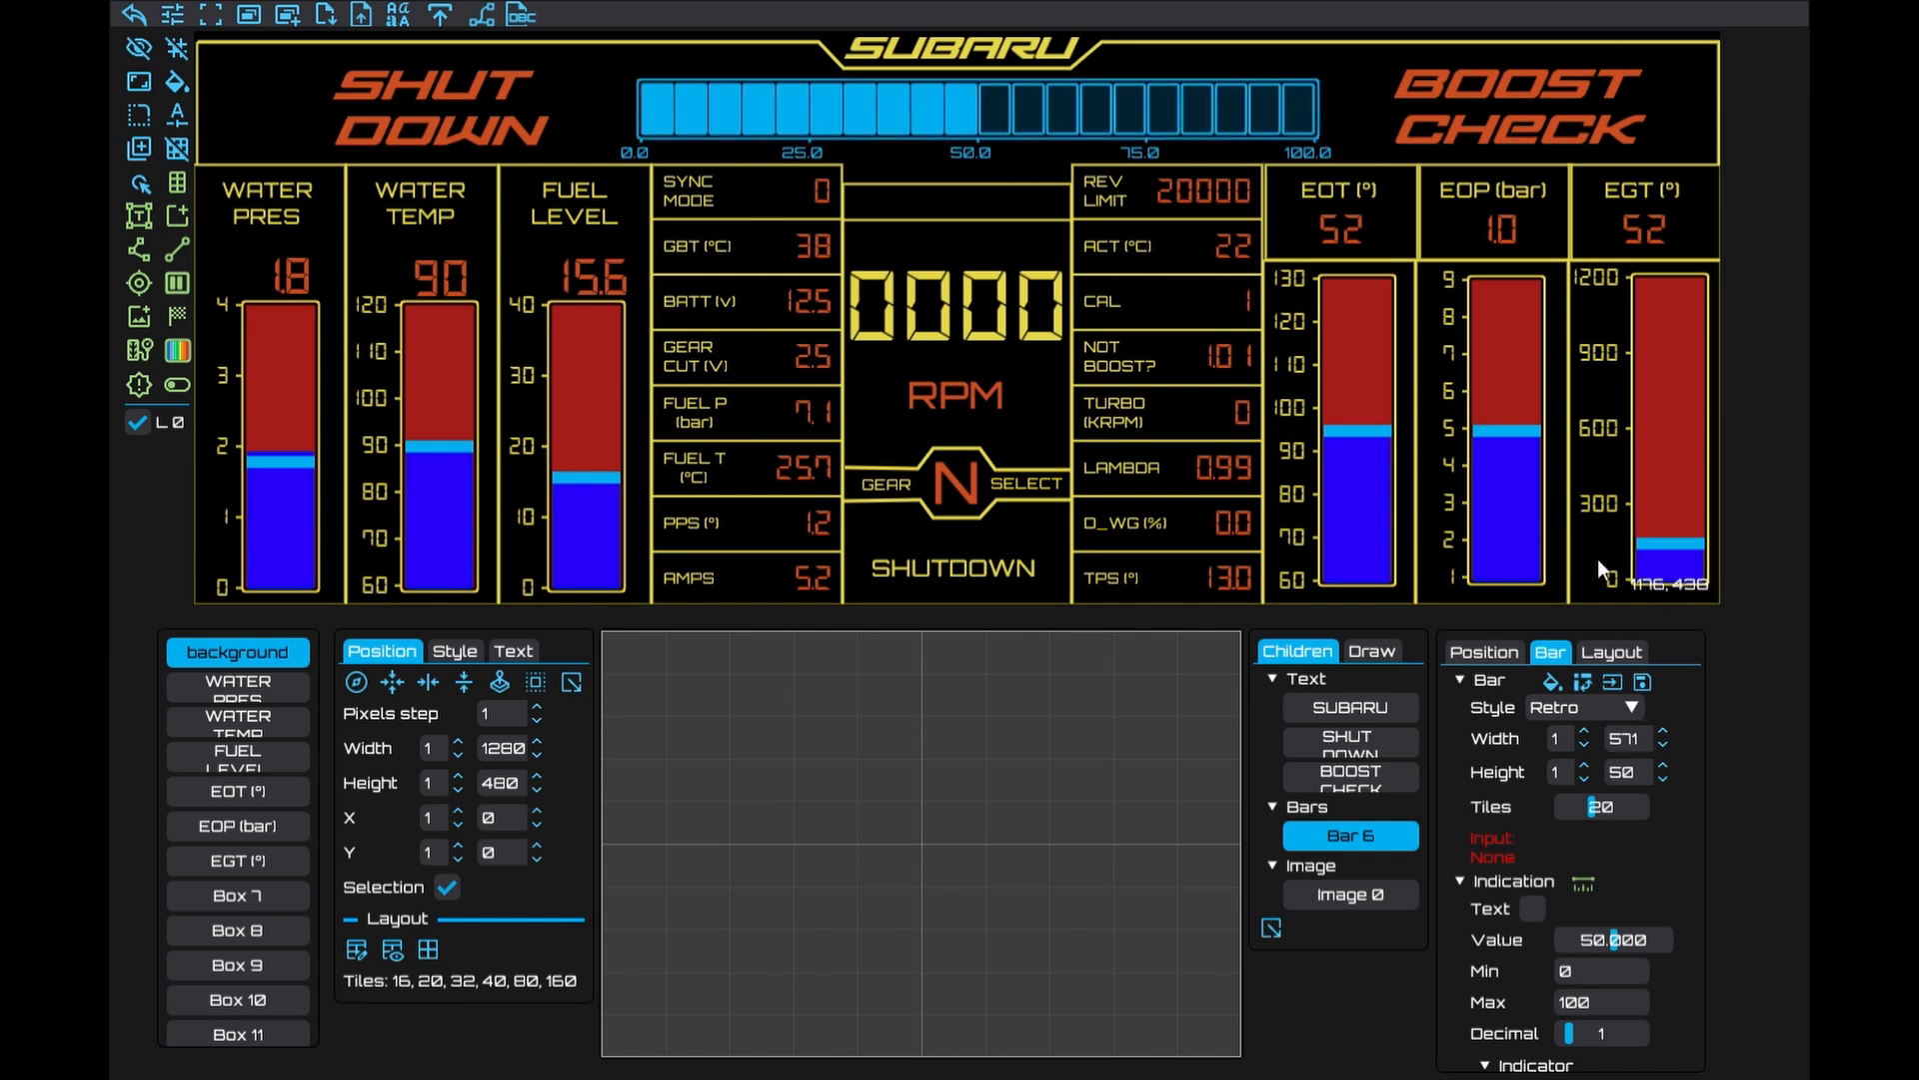
Anchor the new bar at the top centre of the background with a vertical offset of 40
left_click(1602, 656)
left_click(1573, 727)
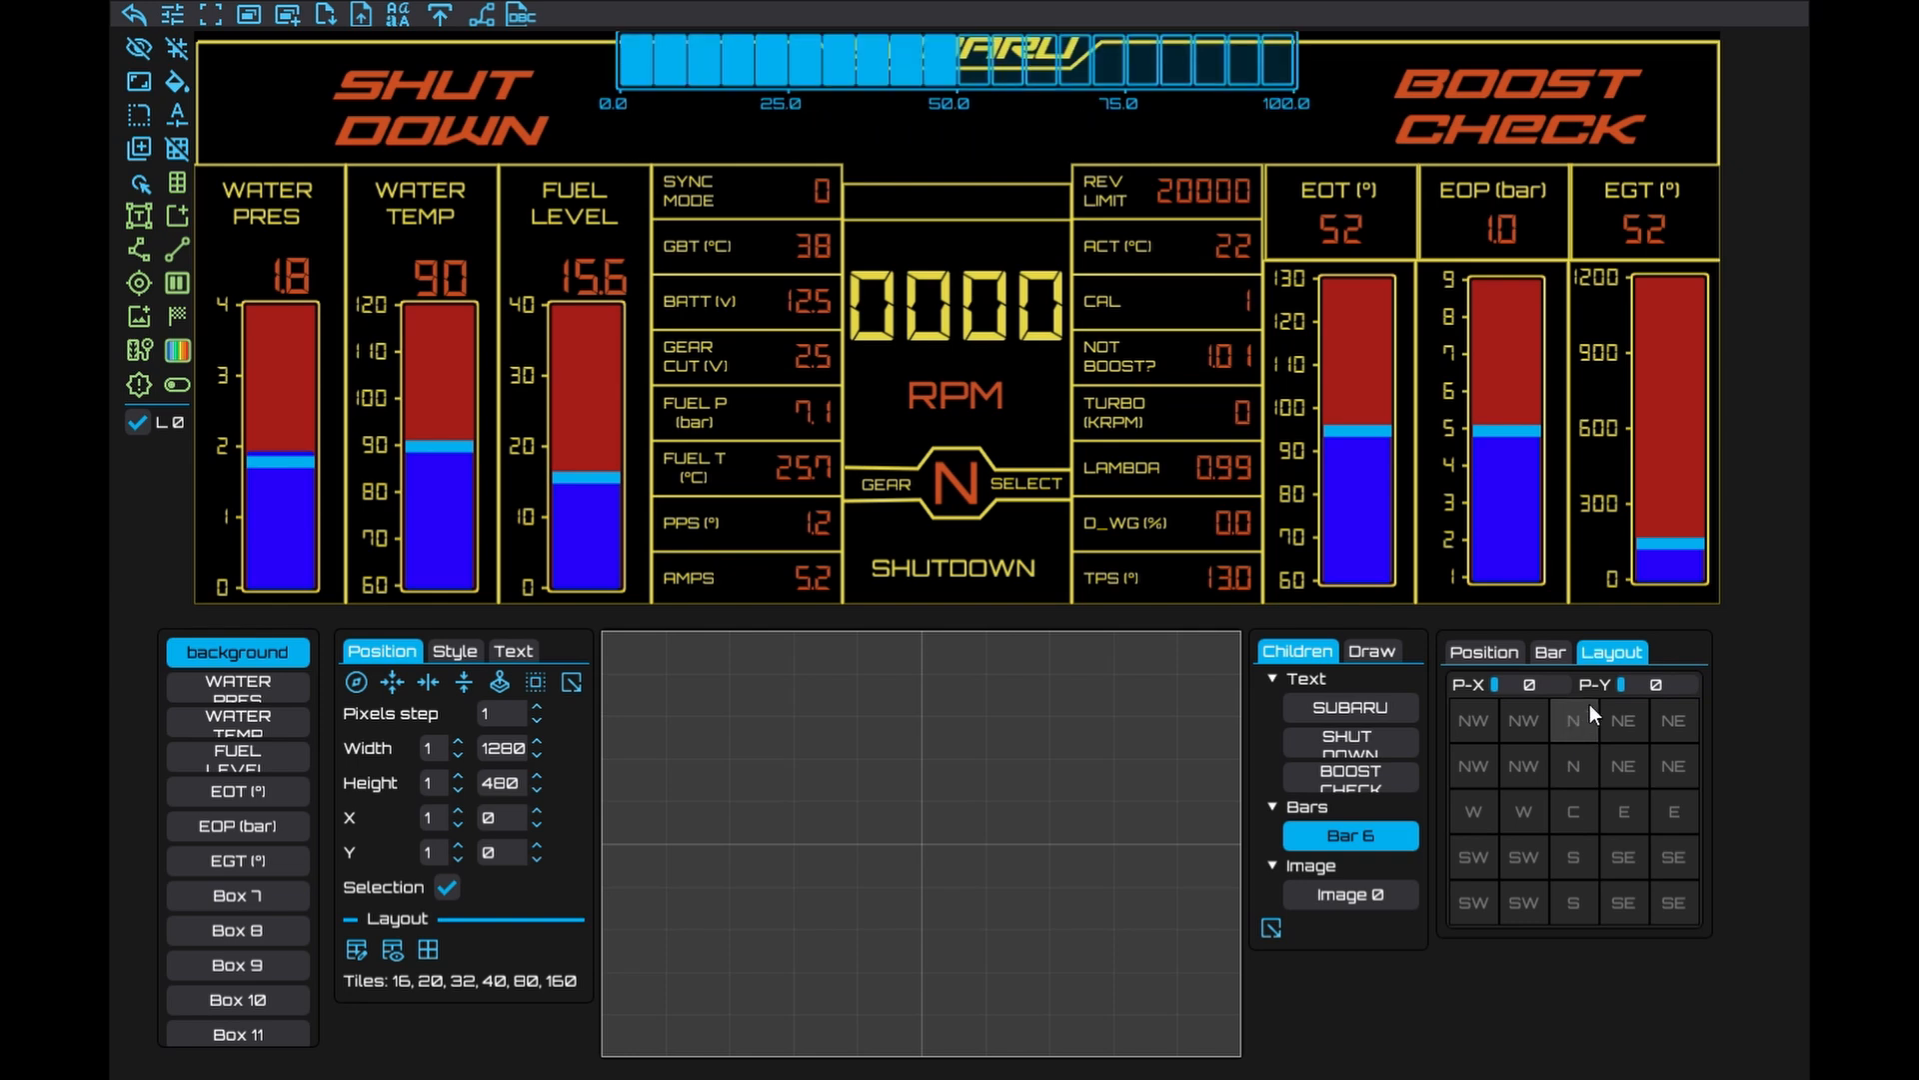
left_click_drag(1628, 687, 1652, 686)
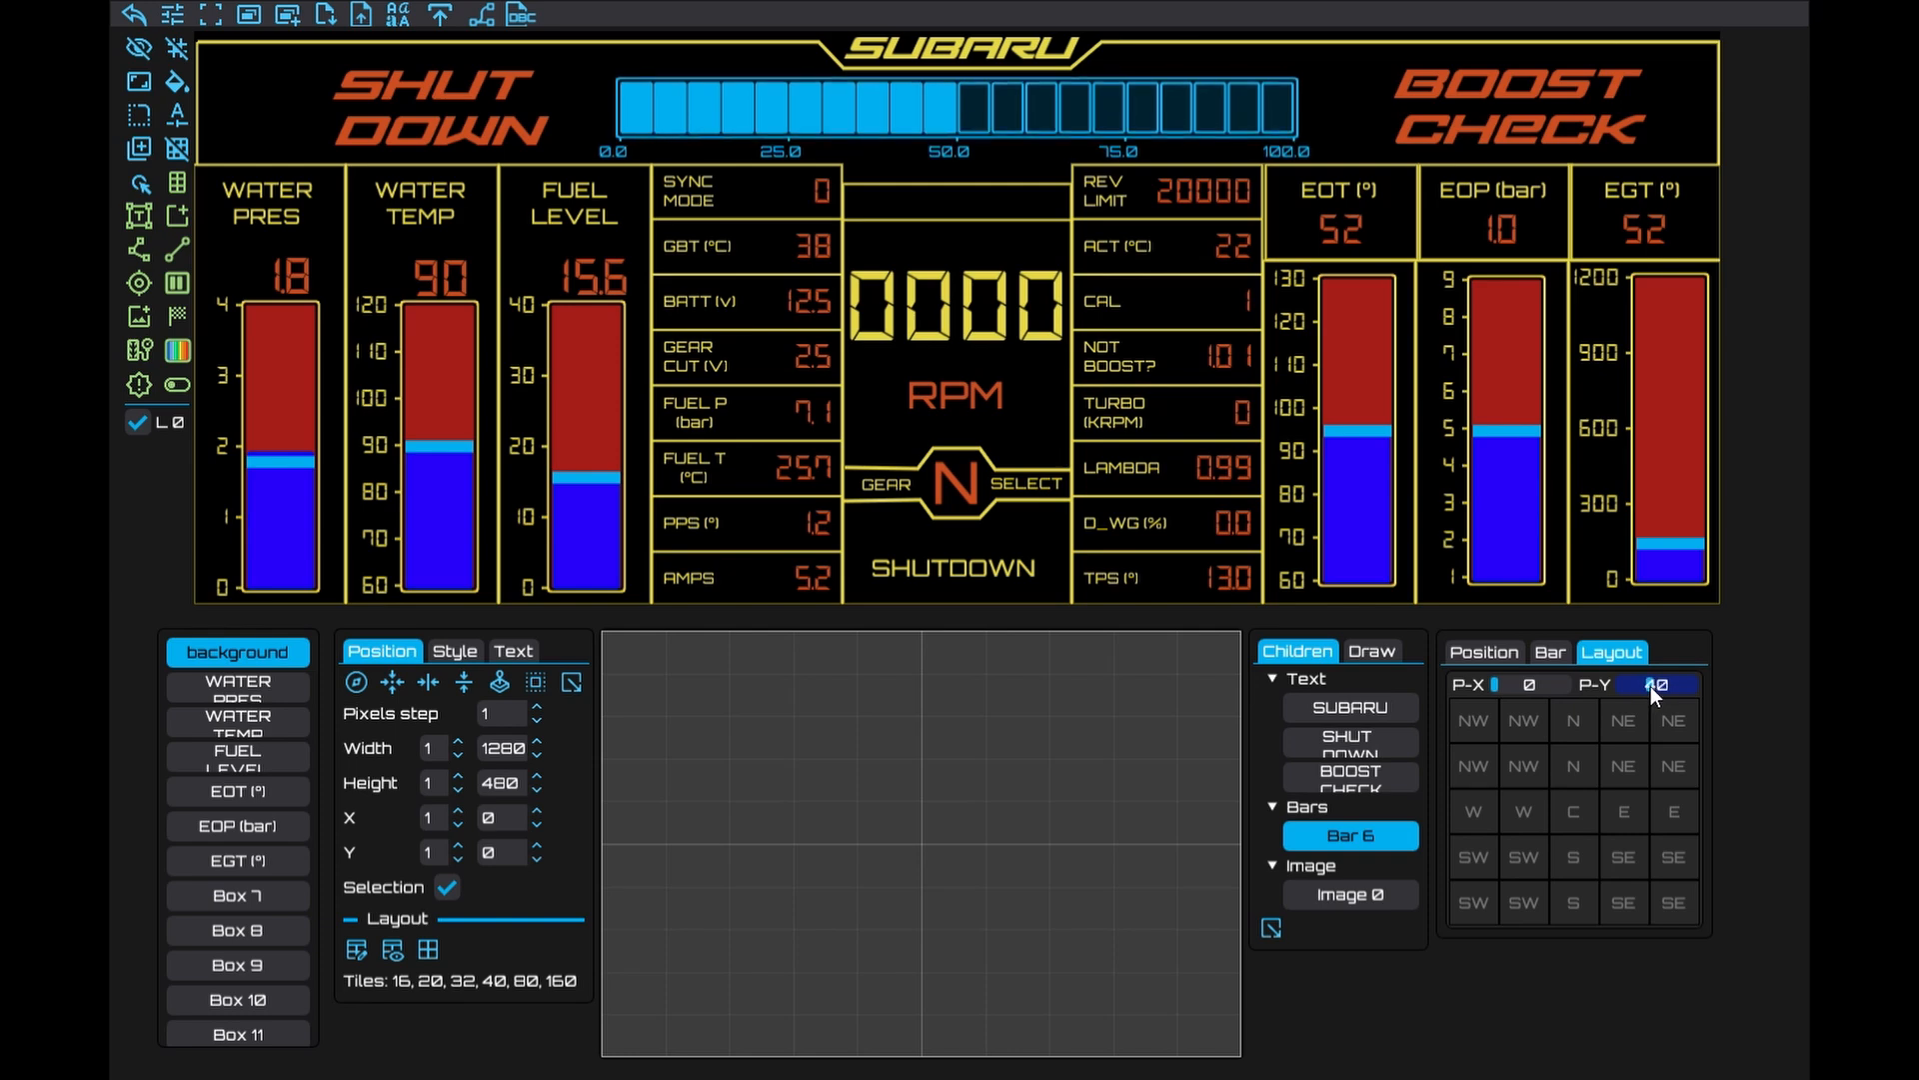
Set the header bar to 49 tiles and its maximum value to 8000
left_click(1540, 650)
left_click(1585, 814)
left_click_drag(1585, 813, 1644, 818)
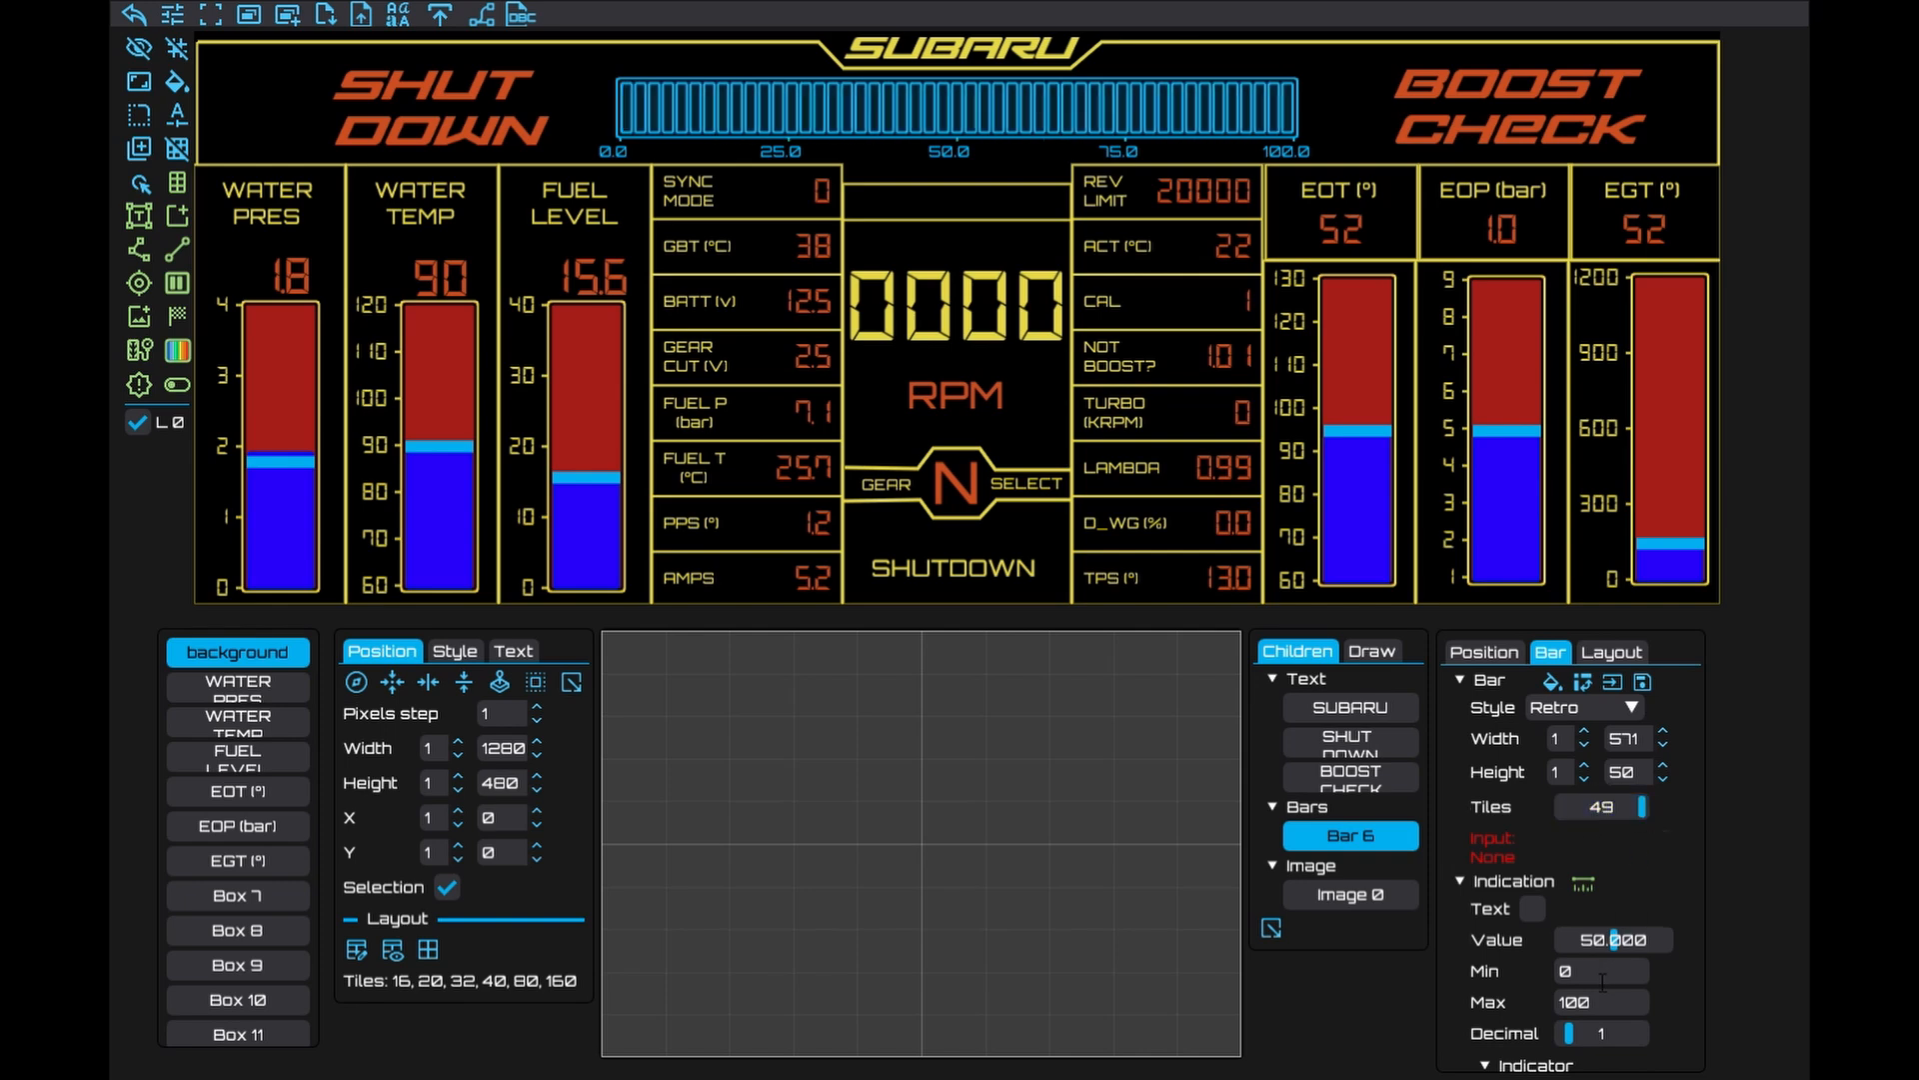
left_click(1605, 1015)
type("8000")
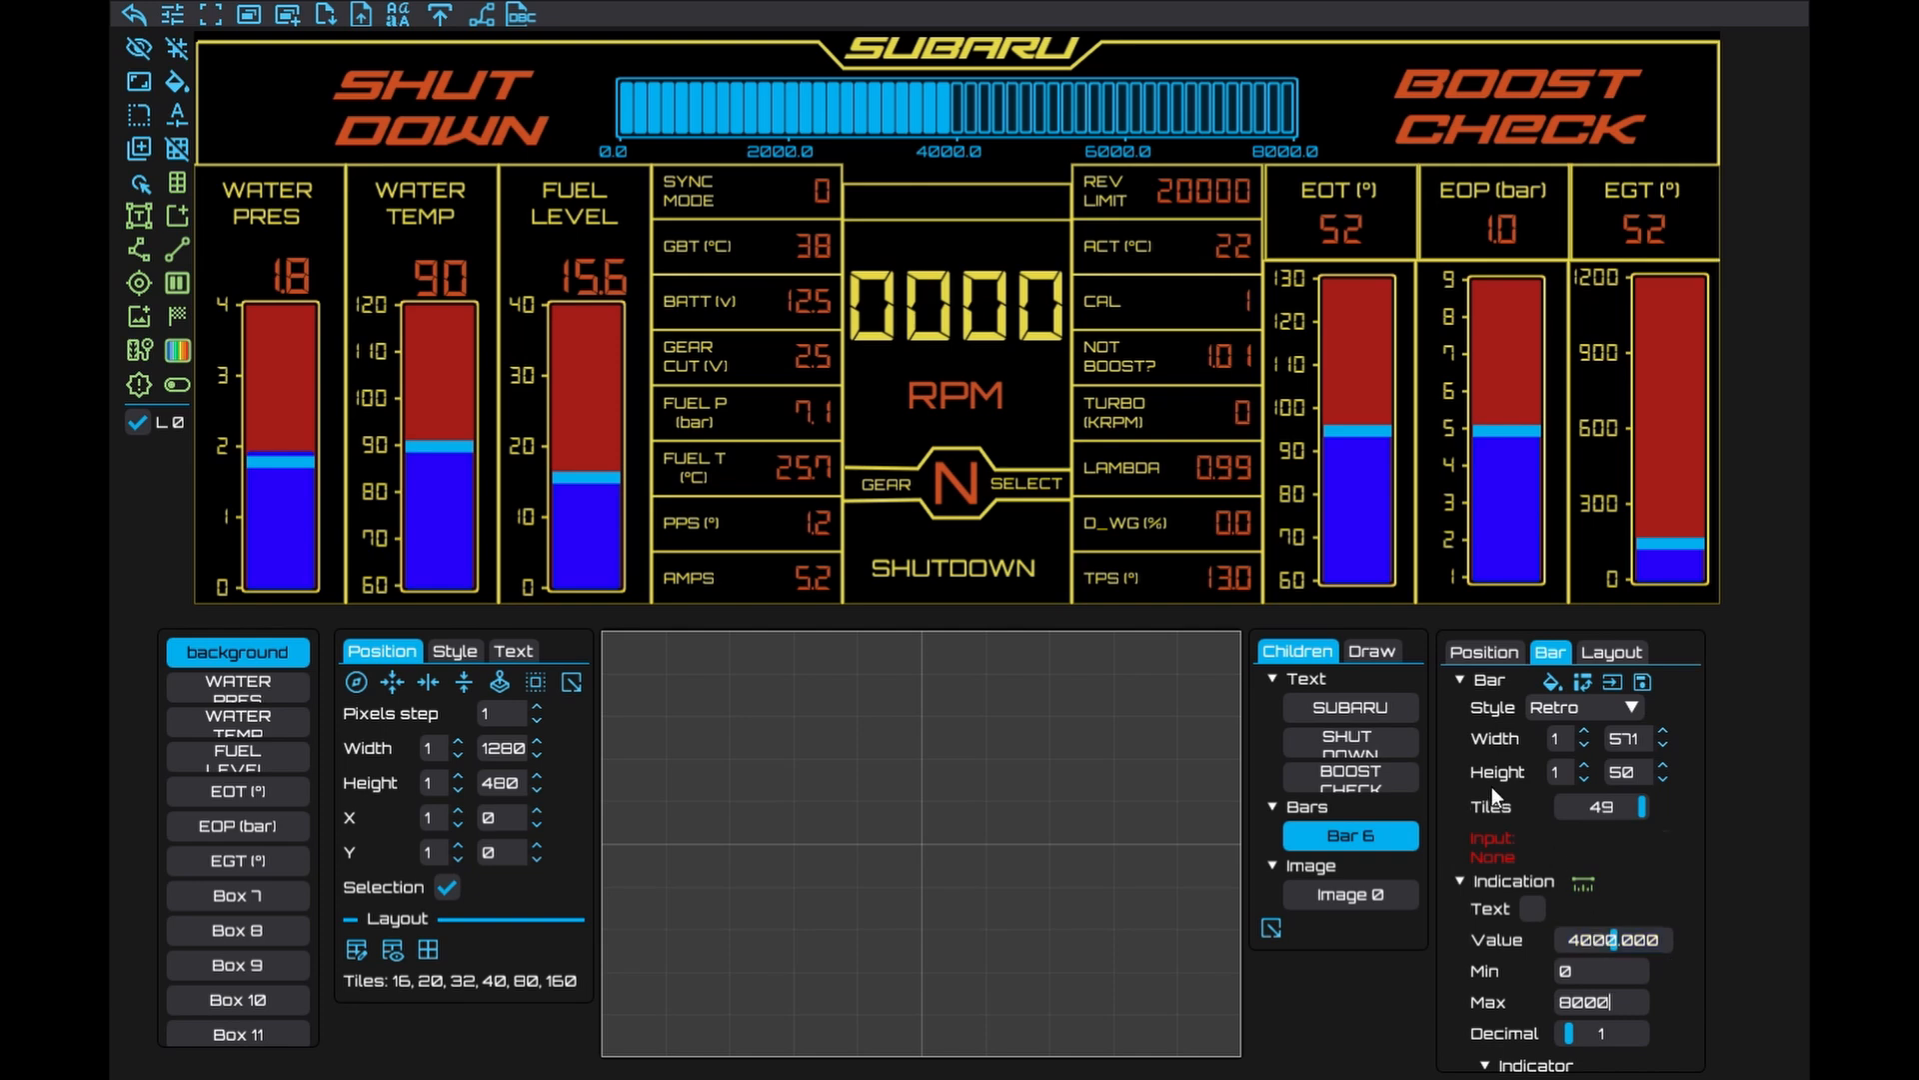
Give the header bar 9 ticks and display its values with 0 decimals
scroll(1491, 786, "down", 7)
scroll(1491, 786, "down", 1)
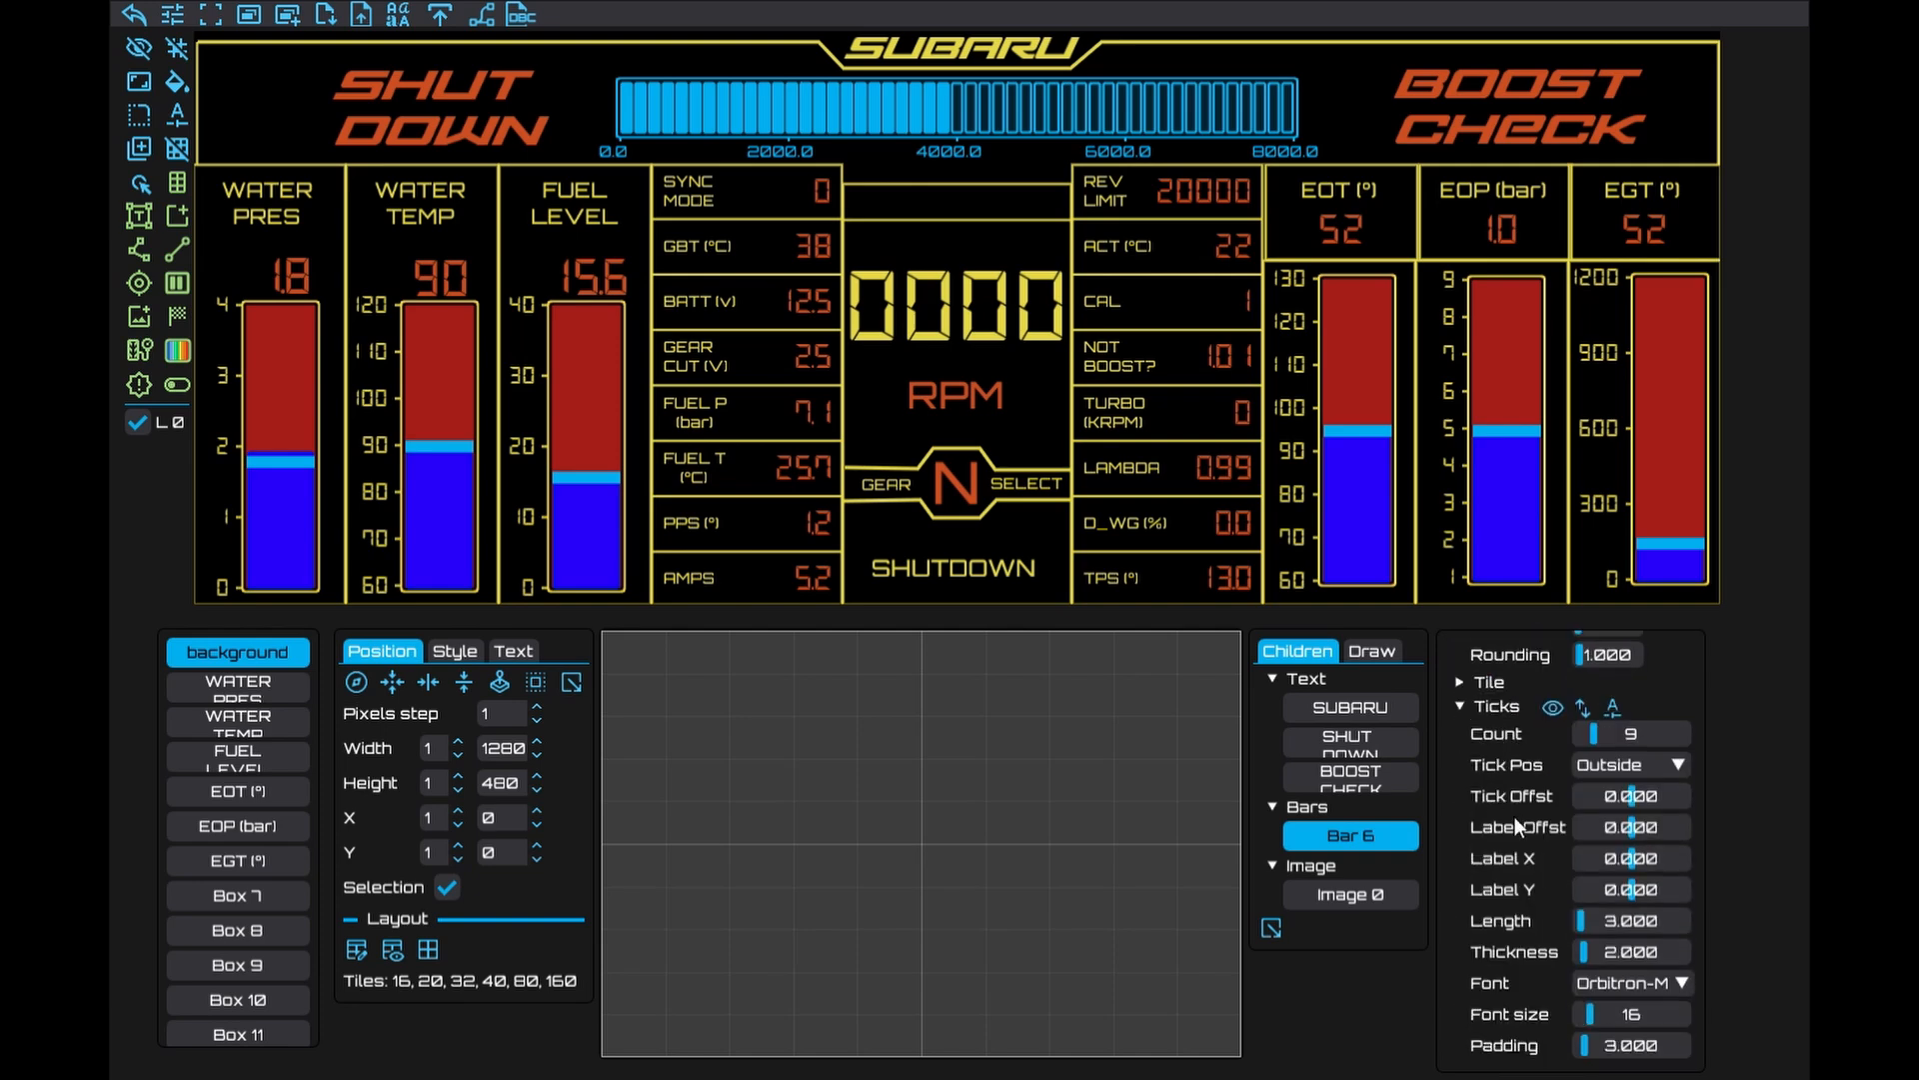
left_click(1612, 737)
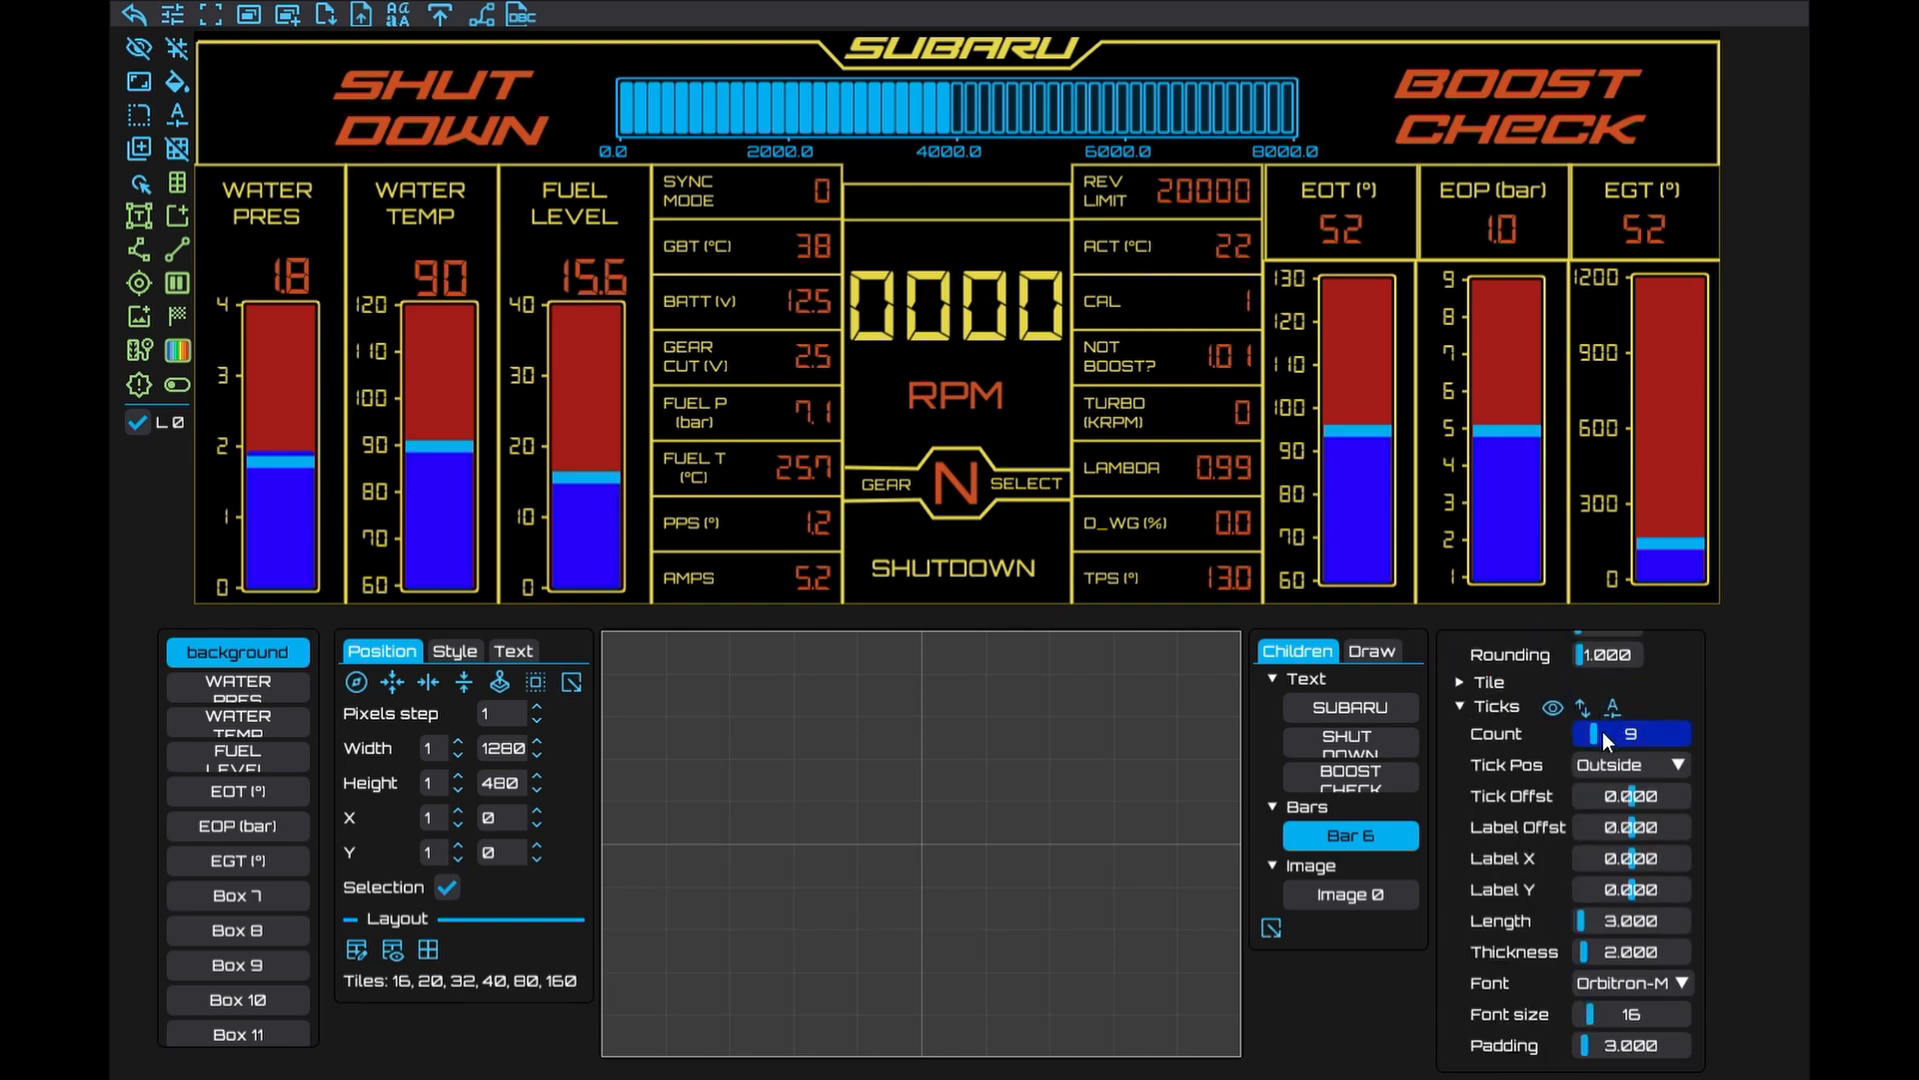
left_click_drag(1594, 745, 1597, 742)
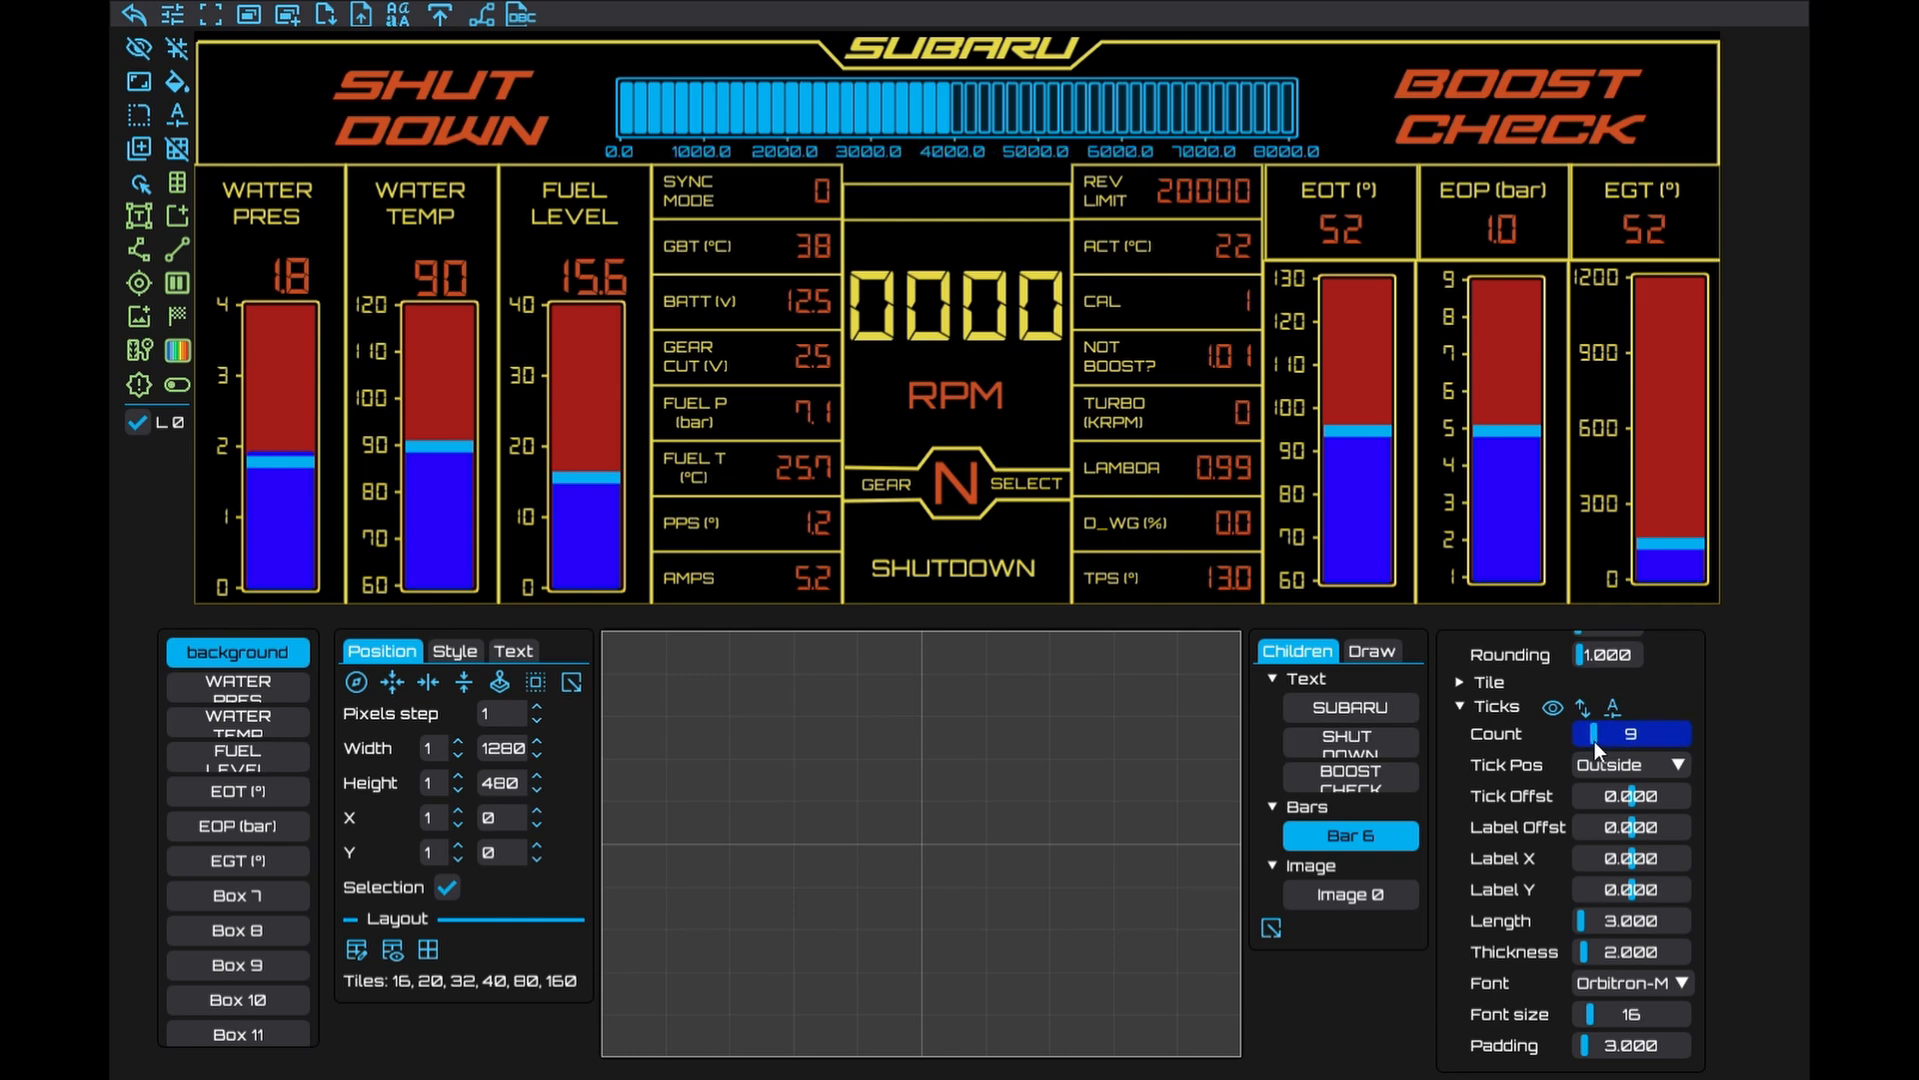
scroll(1595, 741, "up", 8)
left_click_drag(1559, 1041, 1541, 1043)
Change the header bar's tick label font to DSEG7Mode and its font size to 14
scroll(1546, 1024, "down", 5)
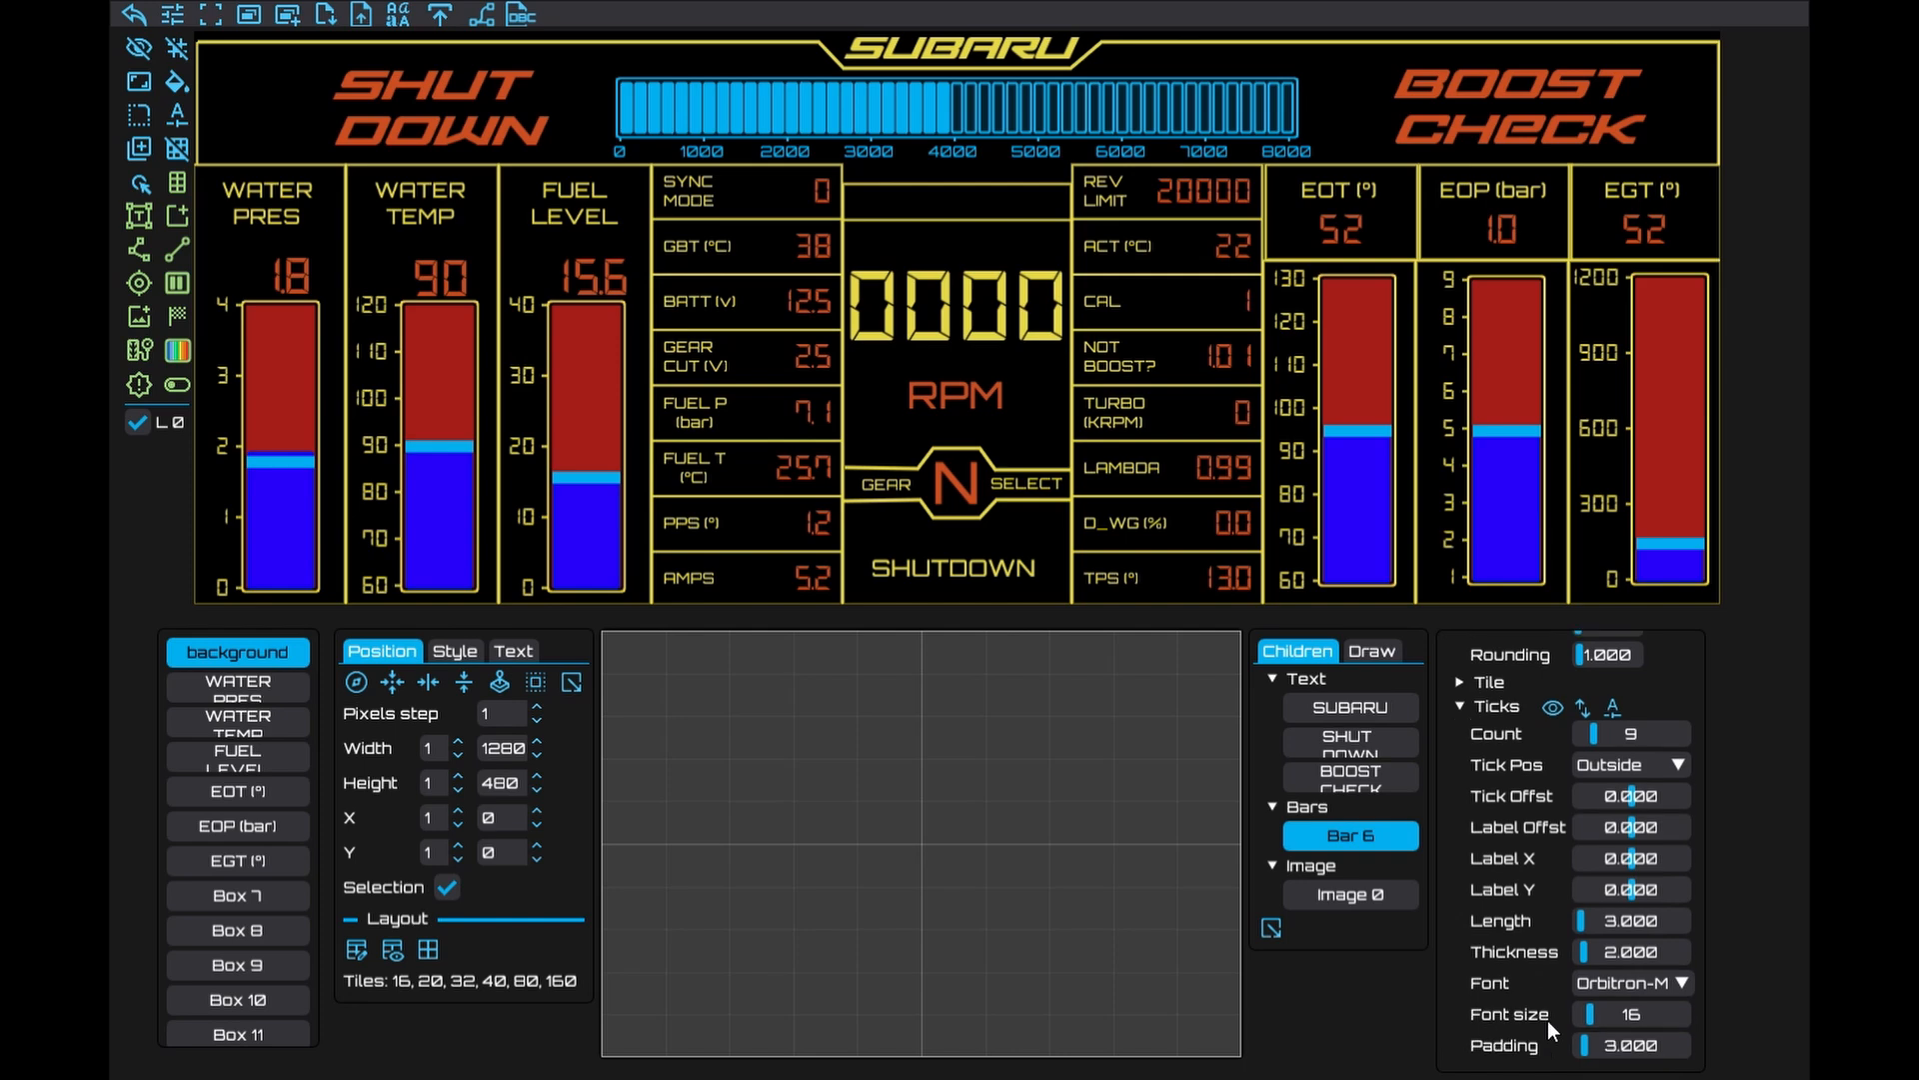
left_click(1621, 987)
left_click(1652, 927)
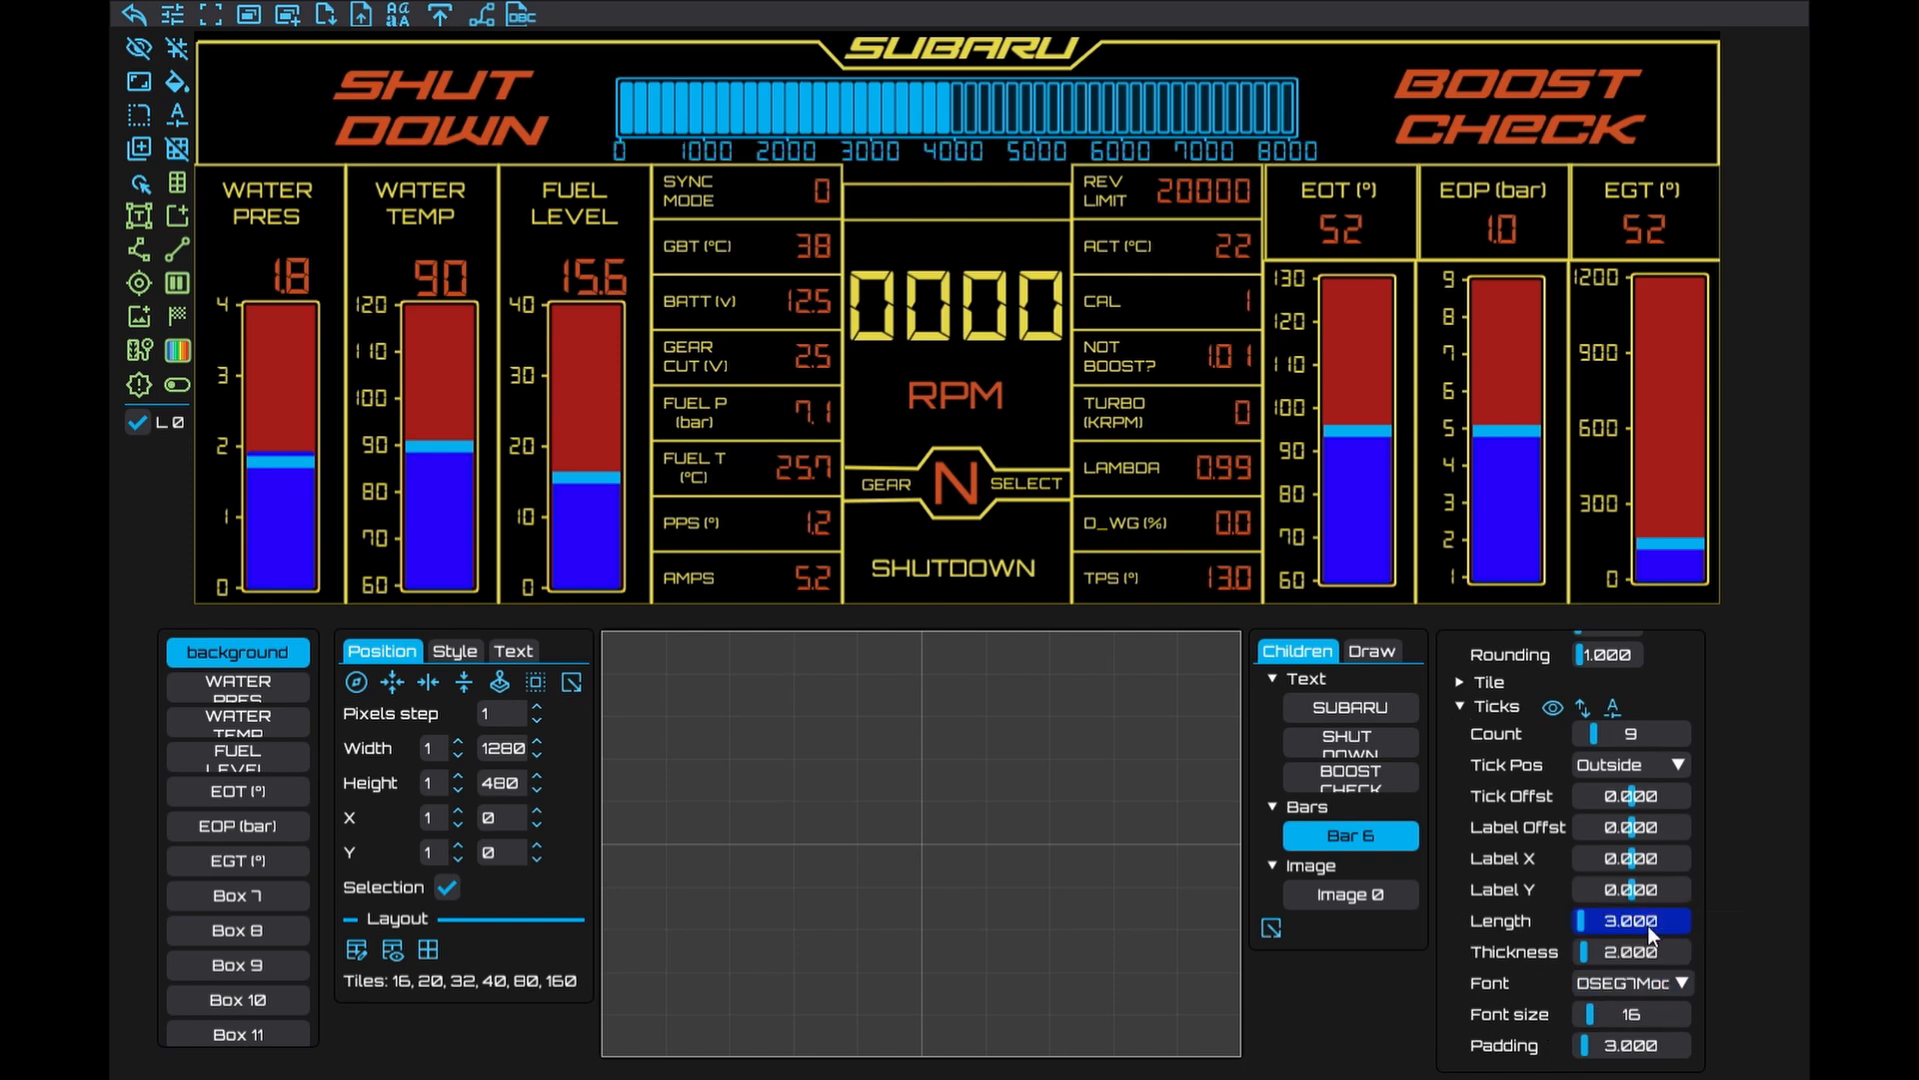
left_click_drag(1596, 1028, 1593, 1027)
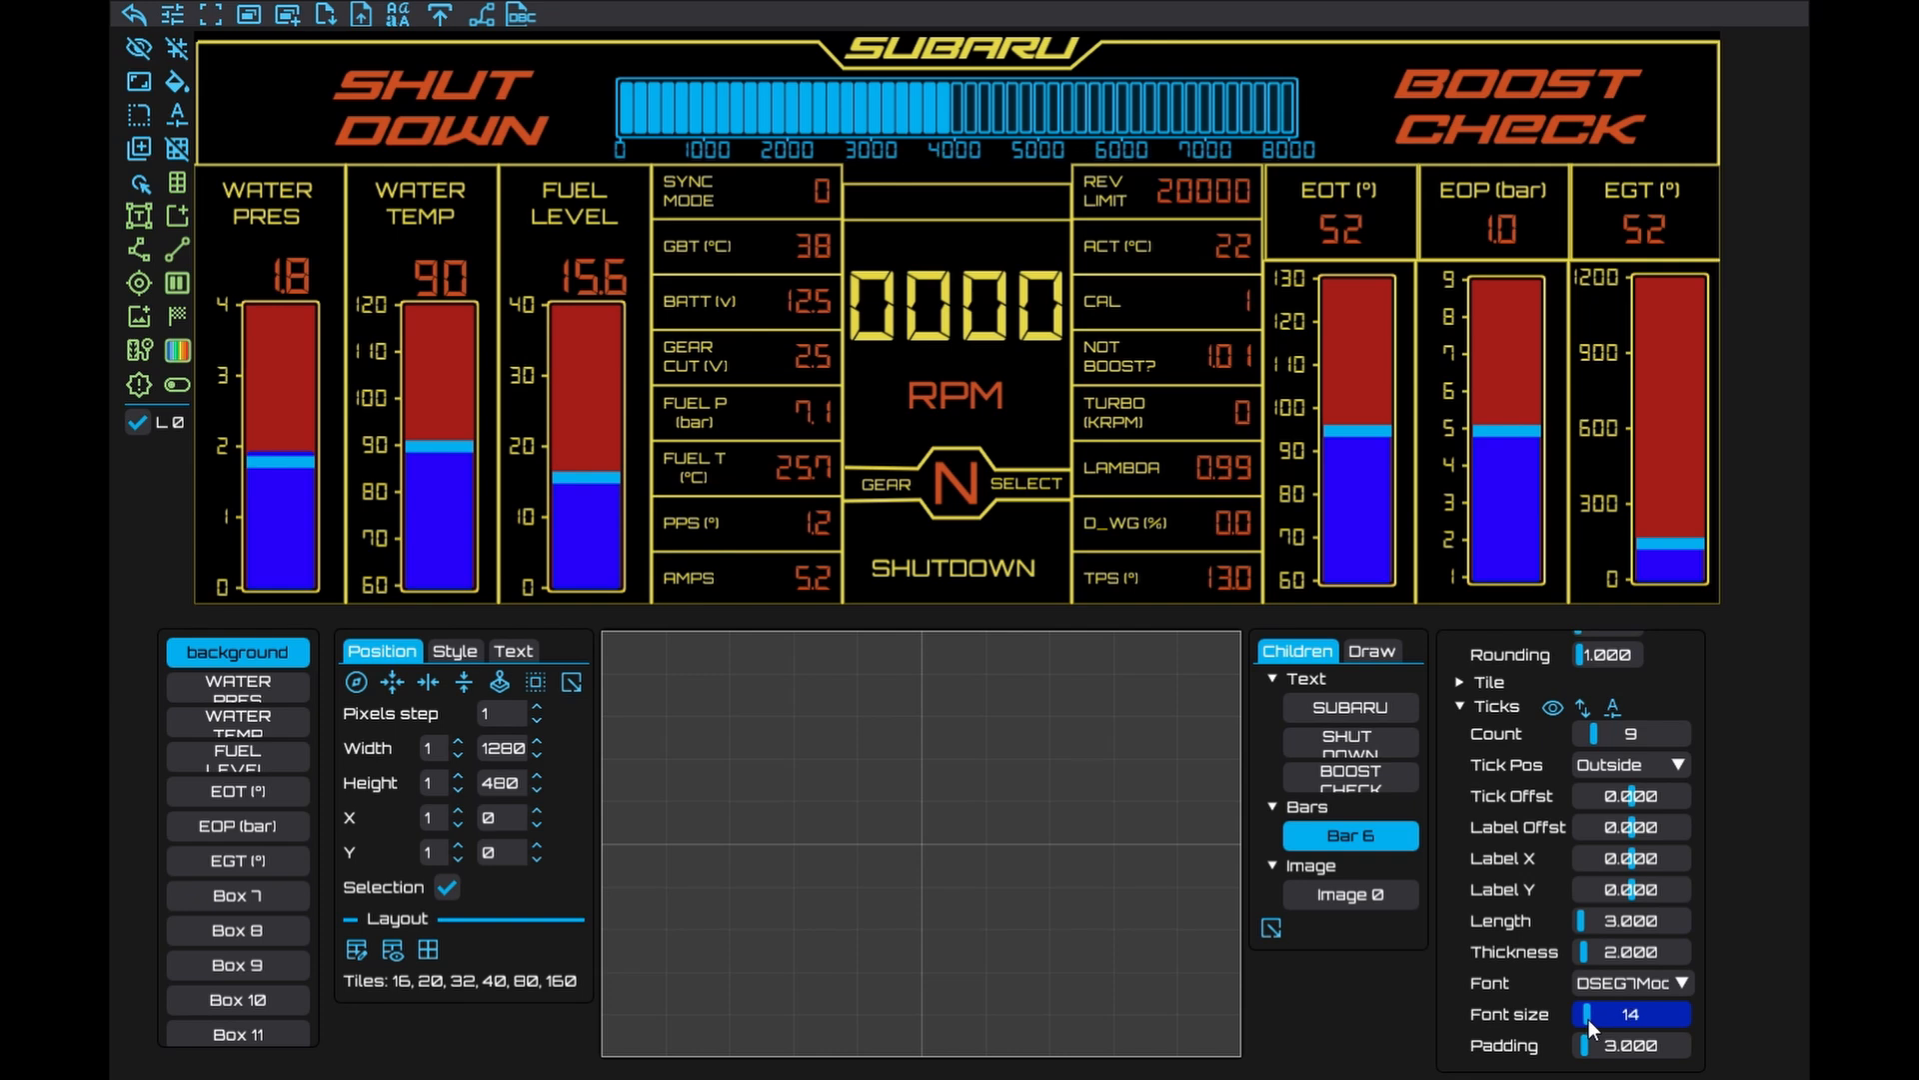
Hide the header bar's frame and set its tile rounding to 0
scroll(1586, 1017, "up", 5)
left_click(1547, 664)
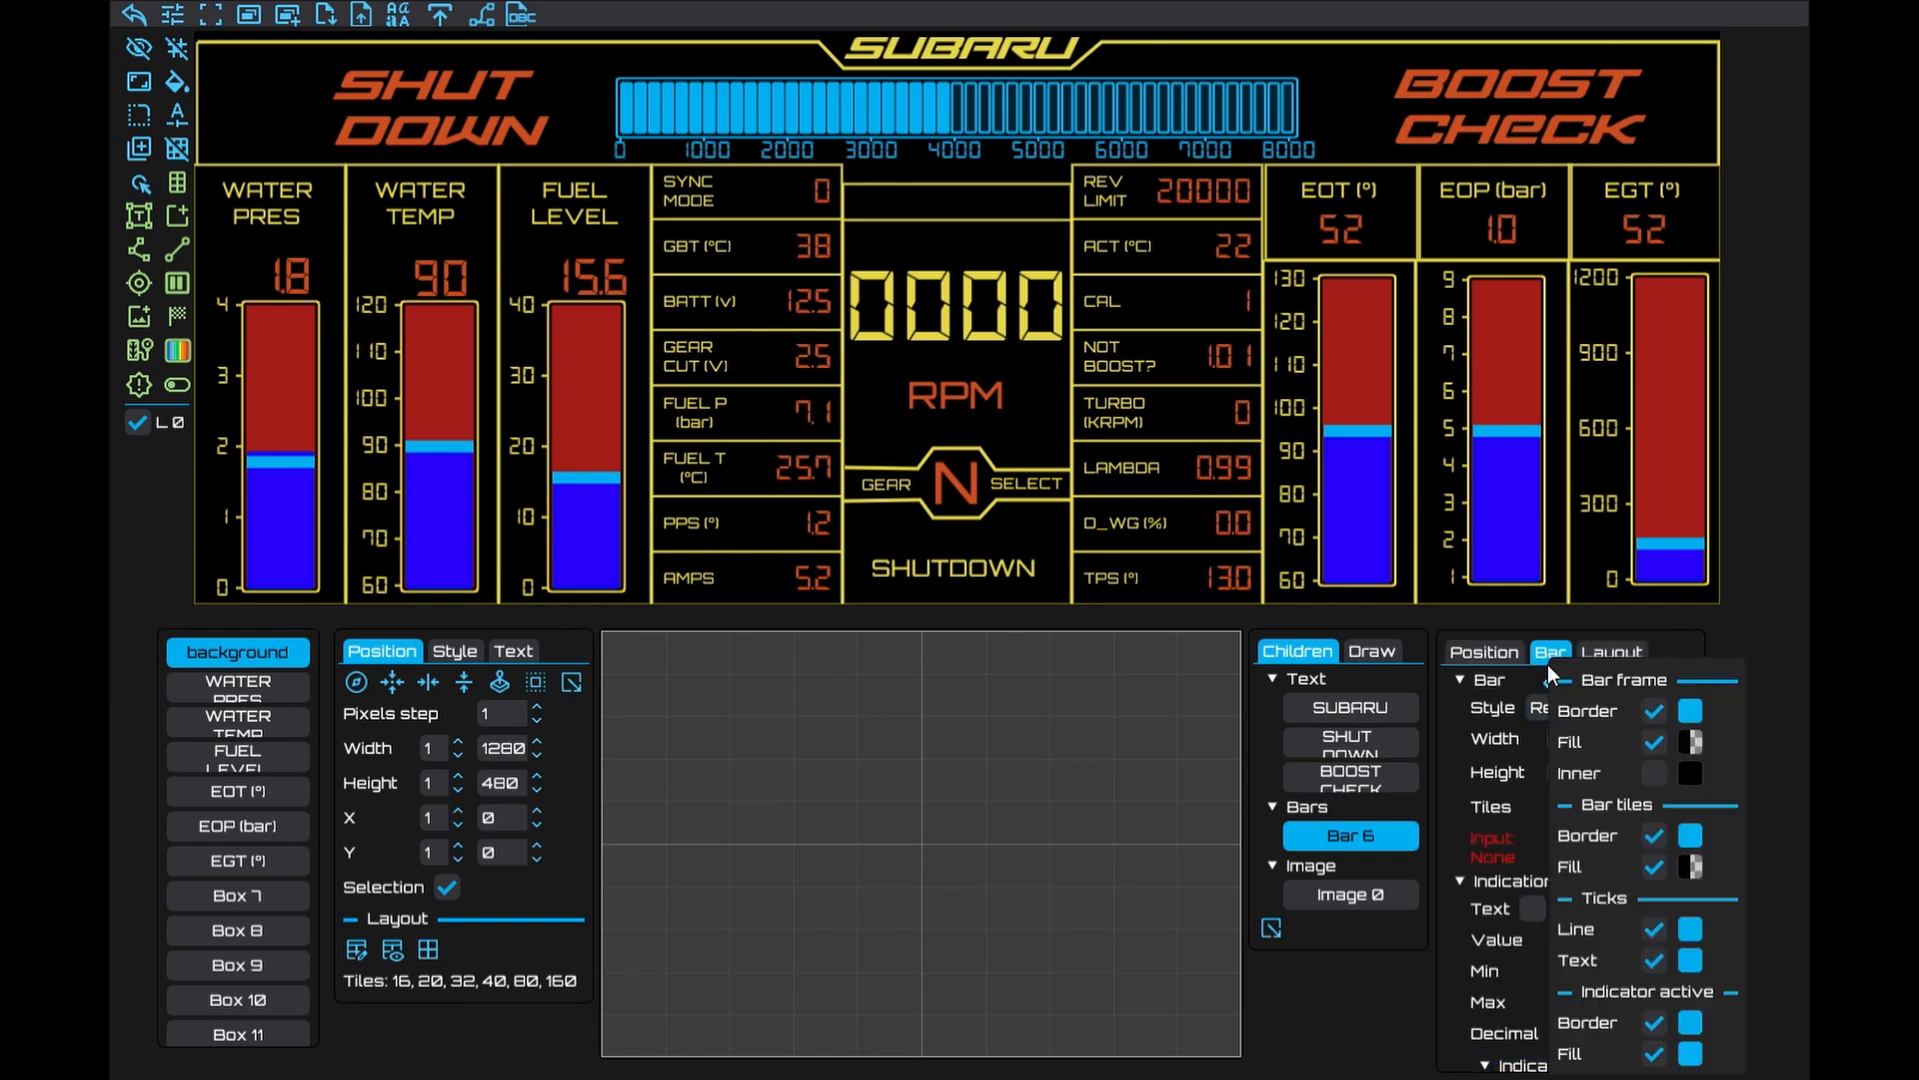
scroll(1478, 950, "down", 3)
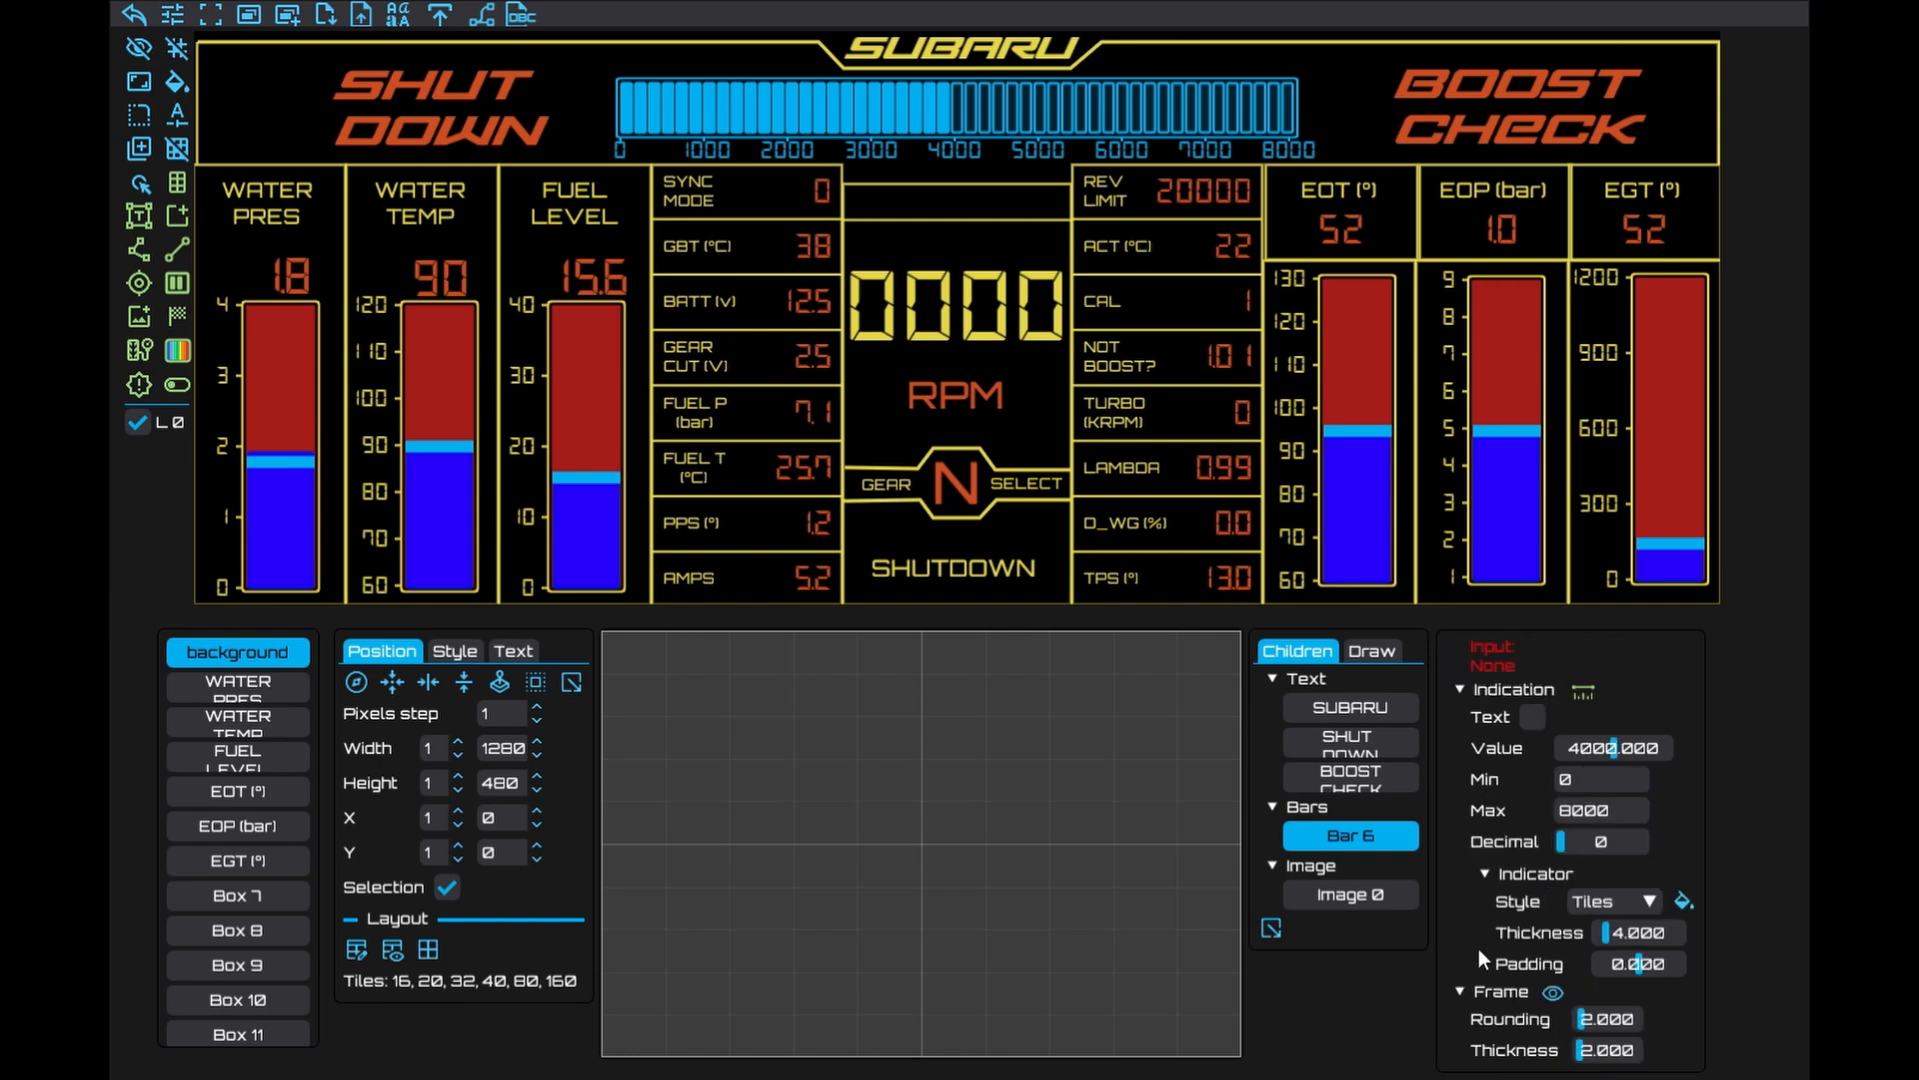
left_click(1549, 993)
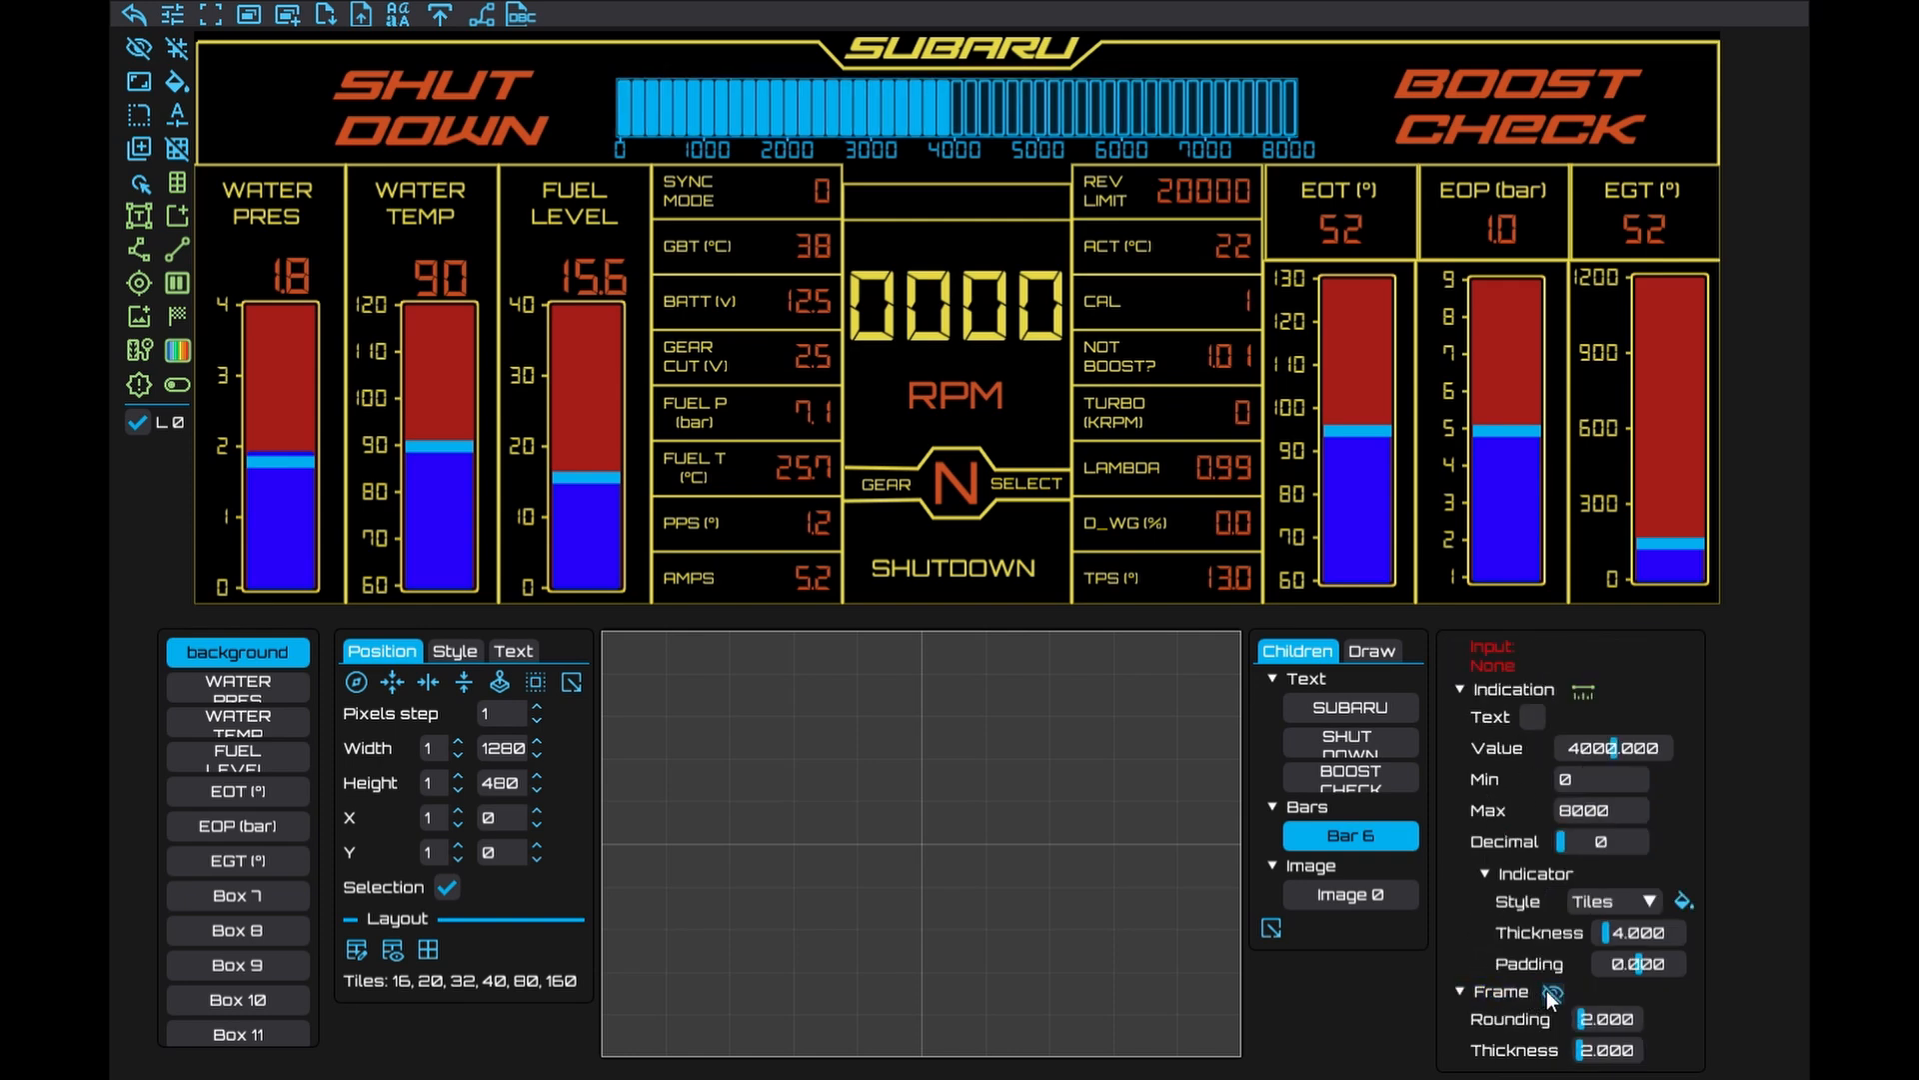
scroll(1548, 996, "down", 6)
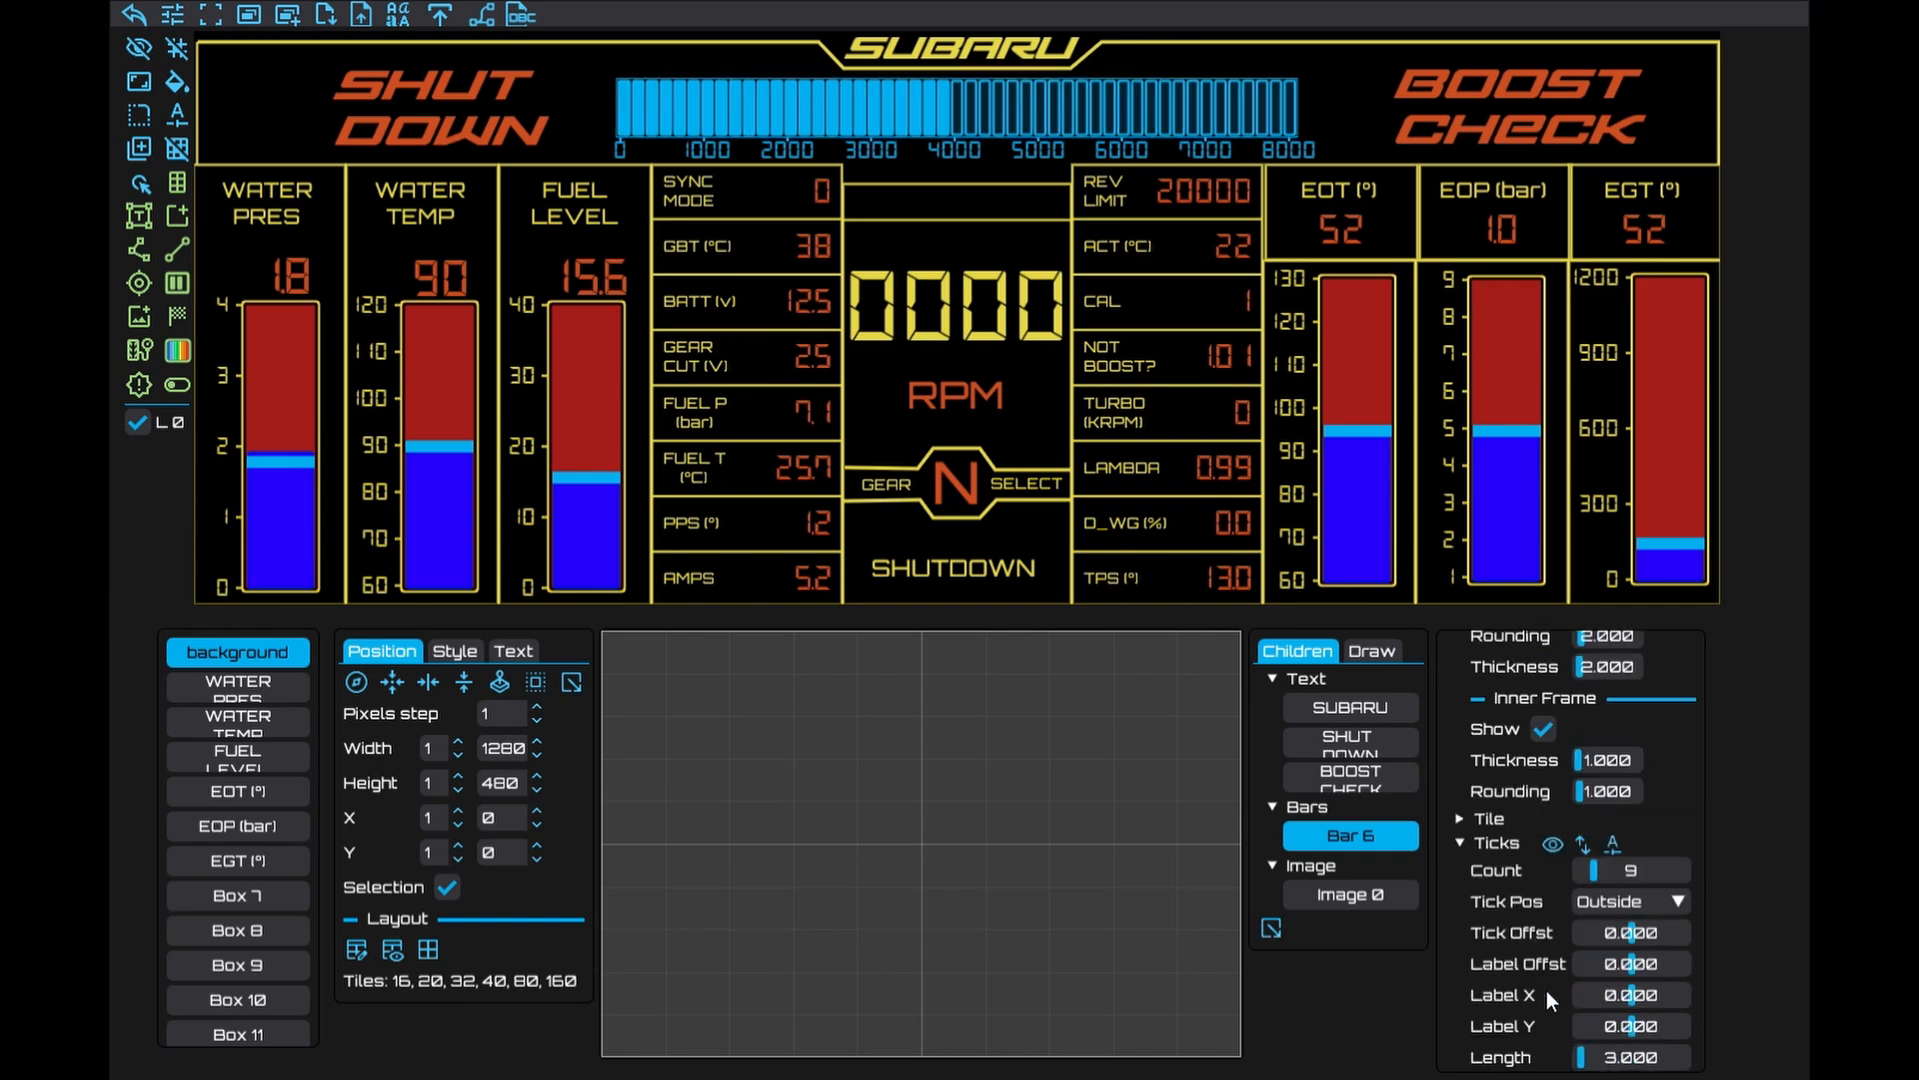
left_click(1485, 820)
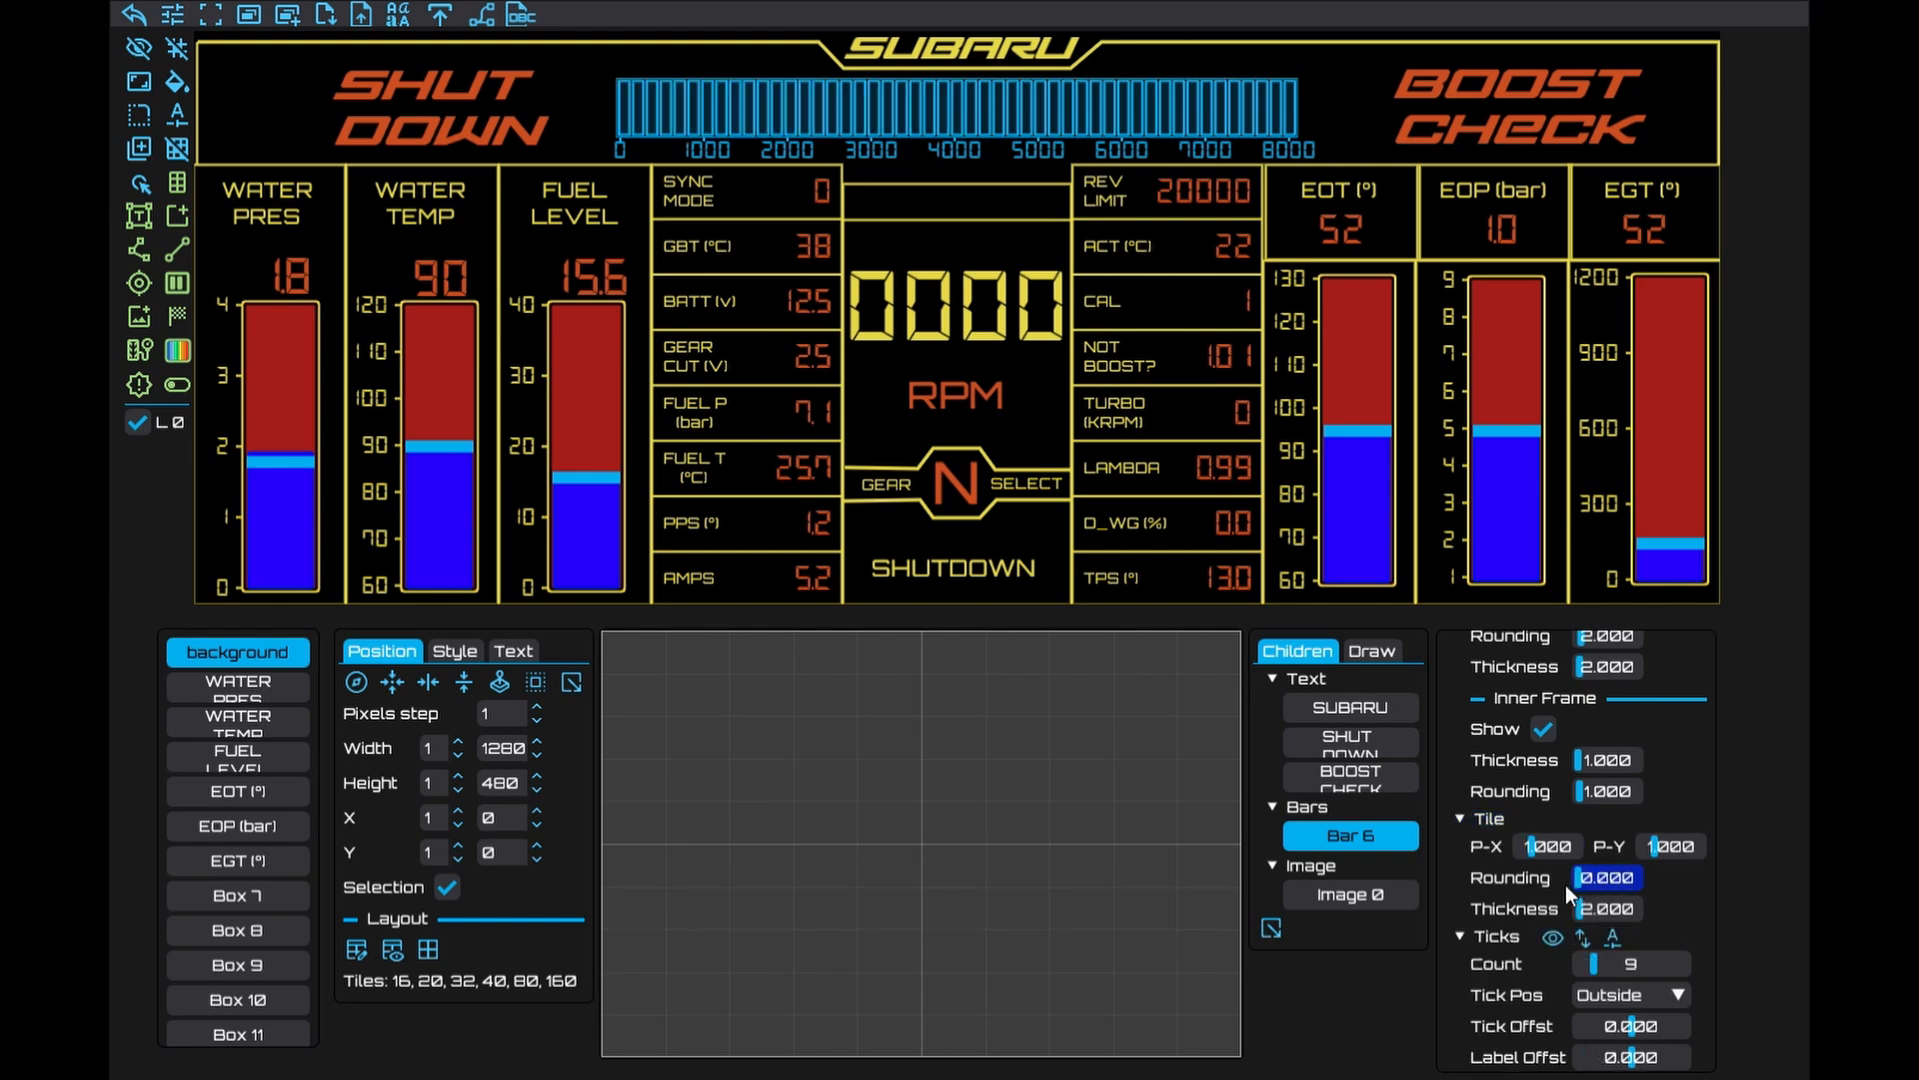
scroll(1485, 886, "up", 9)
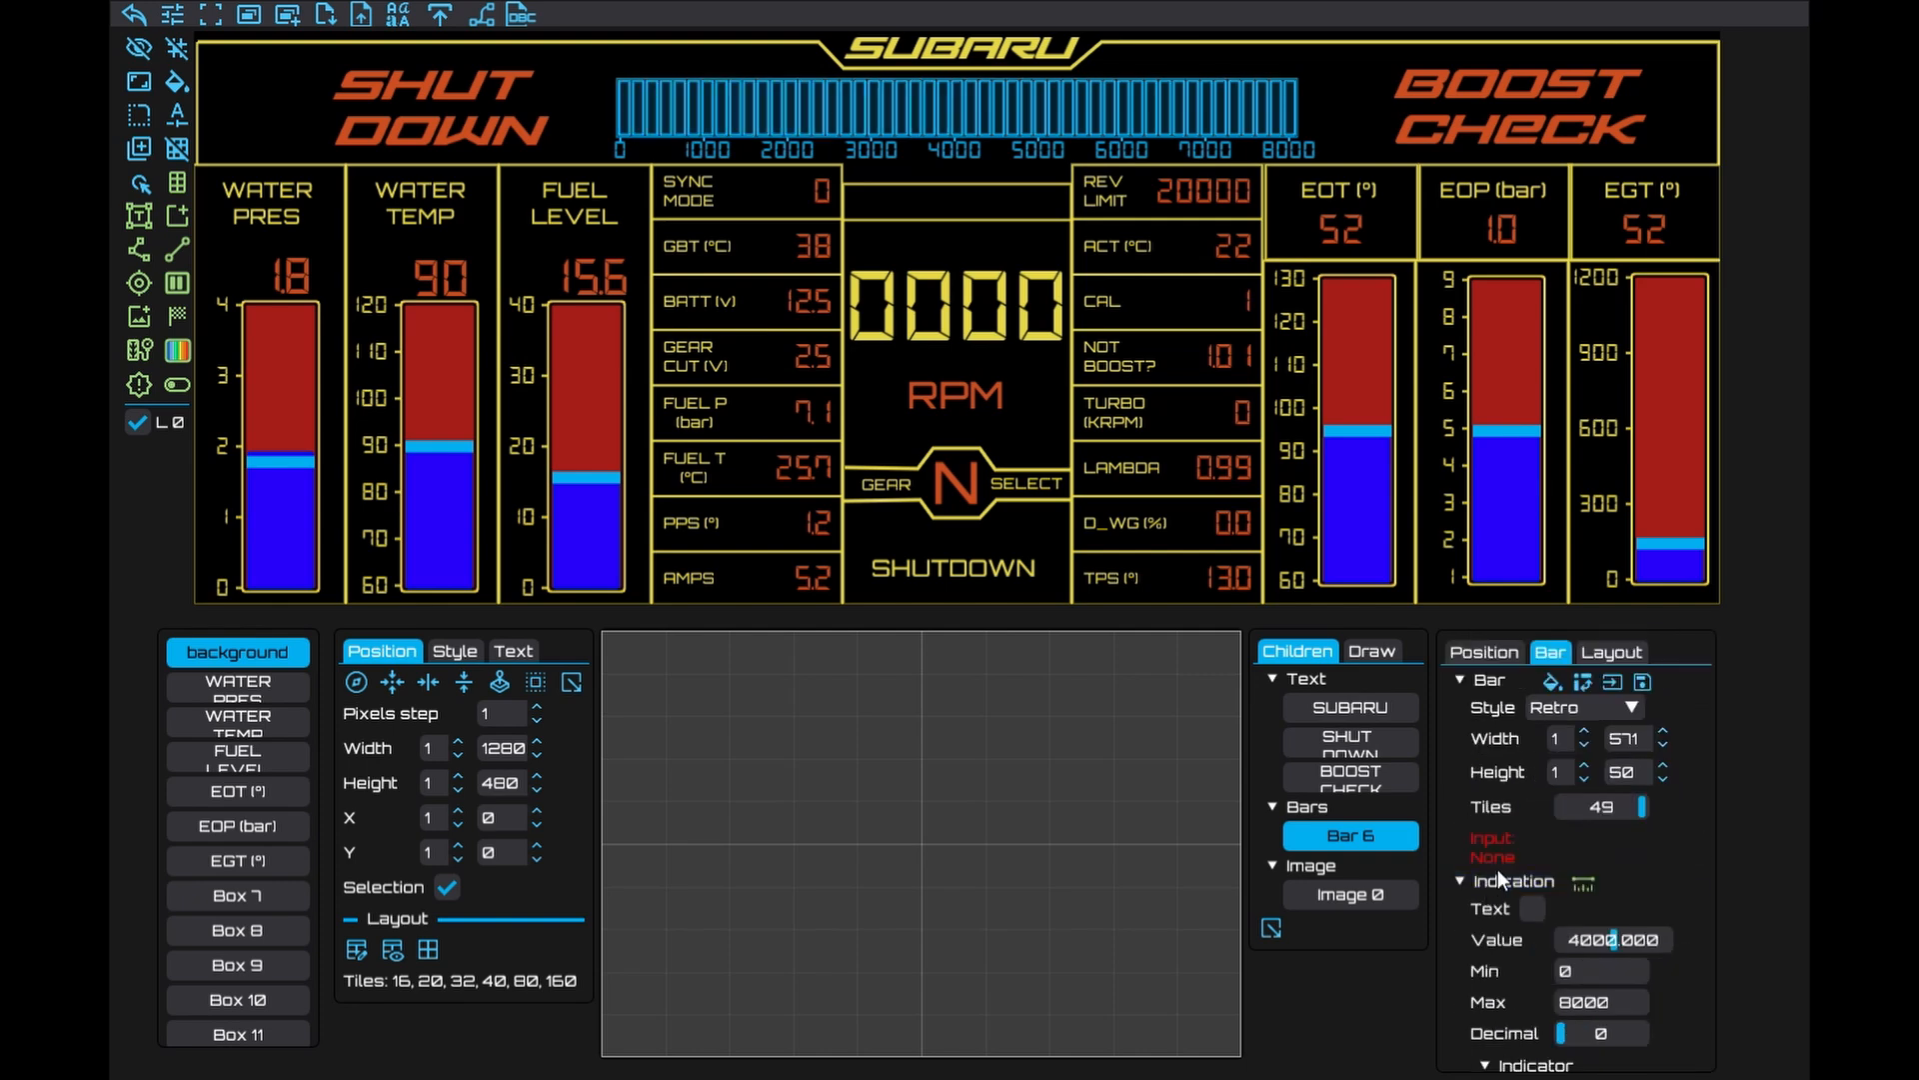
Set both the border and fill colours of the header bar's tiles to dark red #A41C16
left_click(1551, 682)
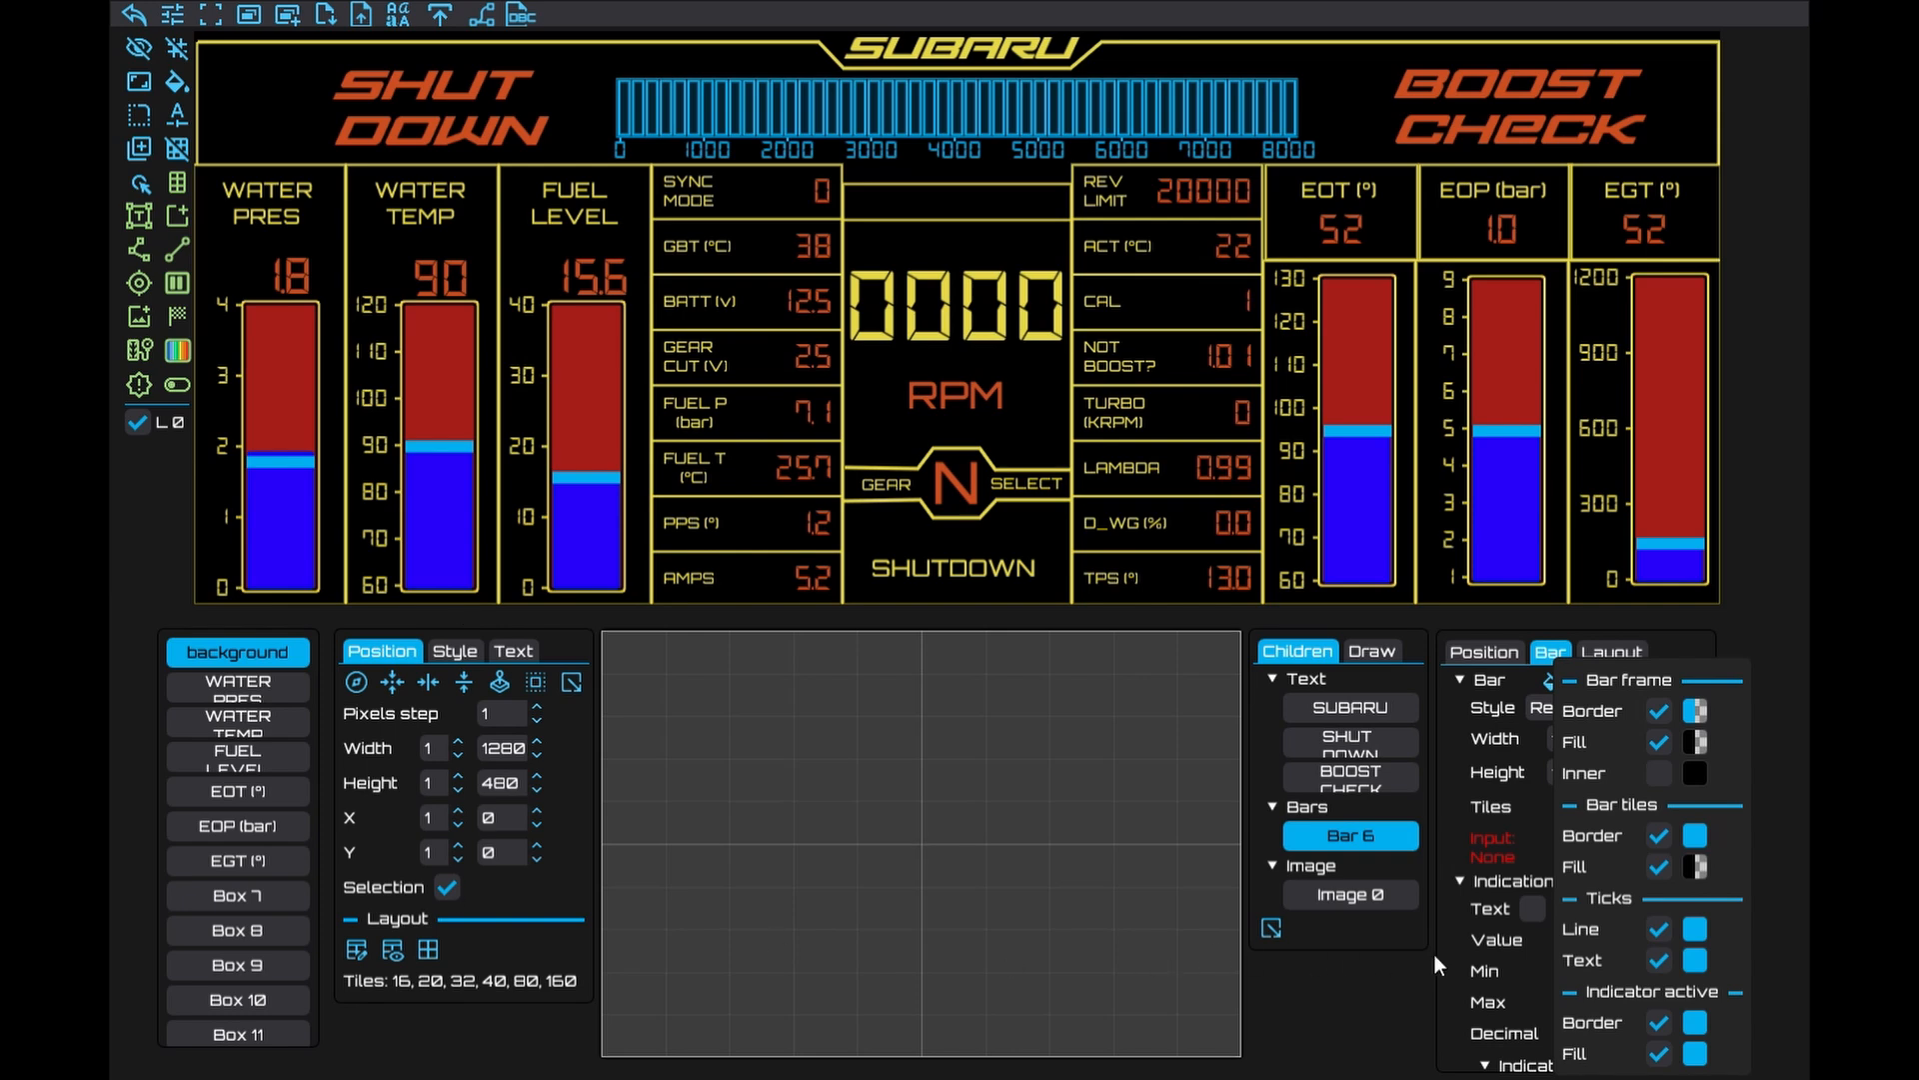
left_click(1699, 838)
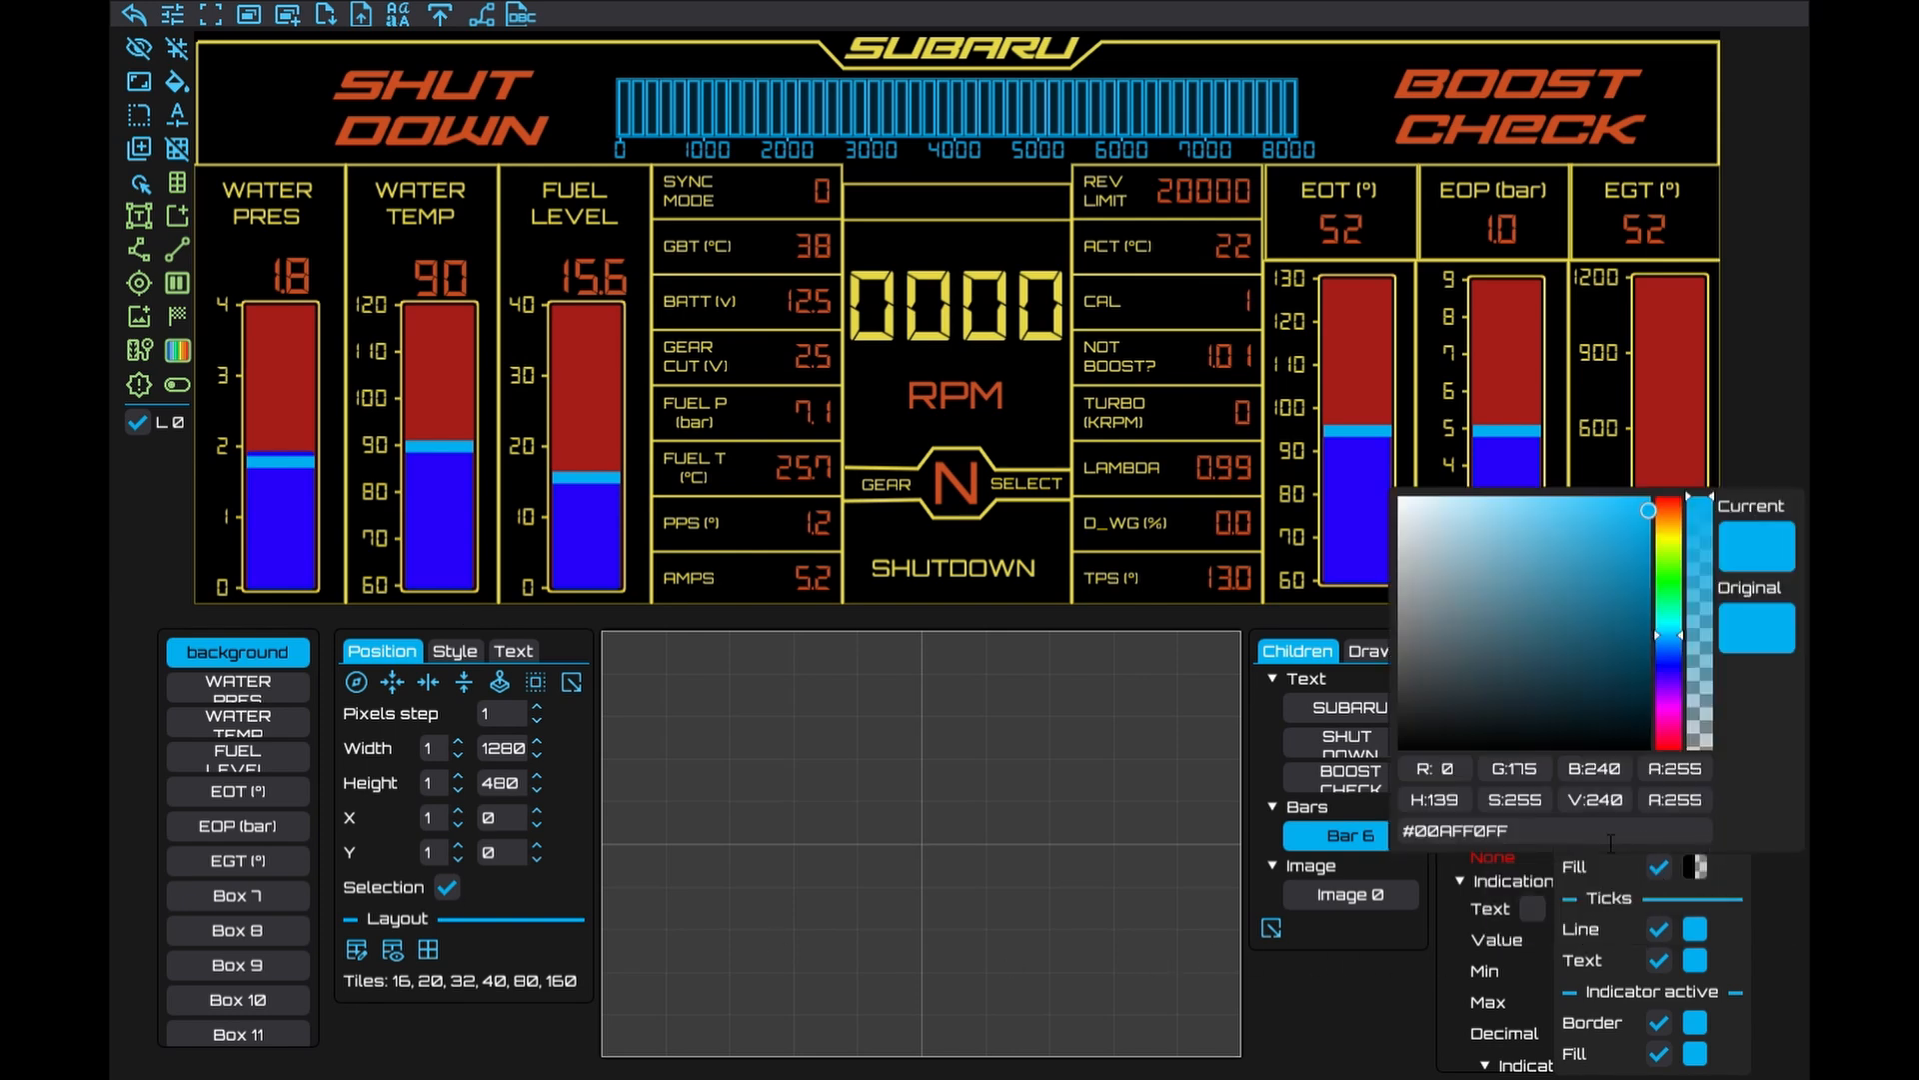
left_click_drag(1611, 840, 1300, 831)
type("#A41C16")
left_click(1699, 874)
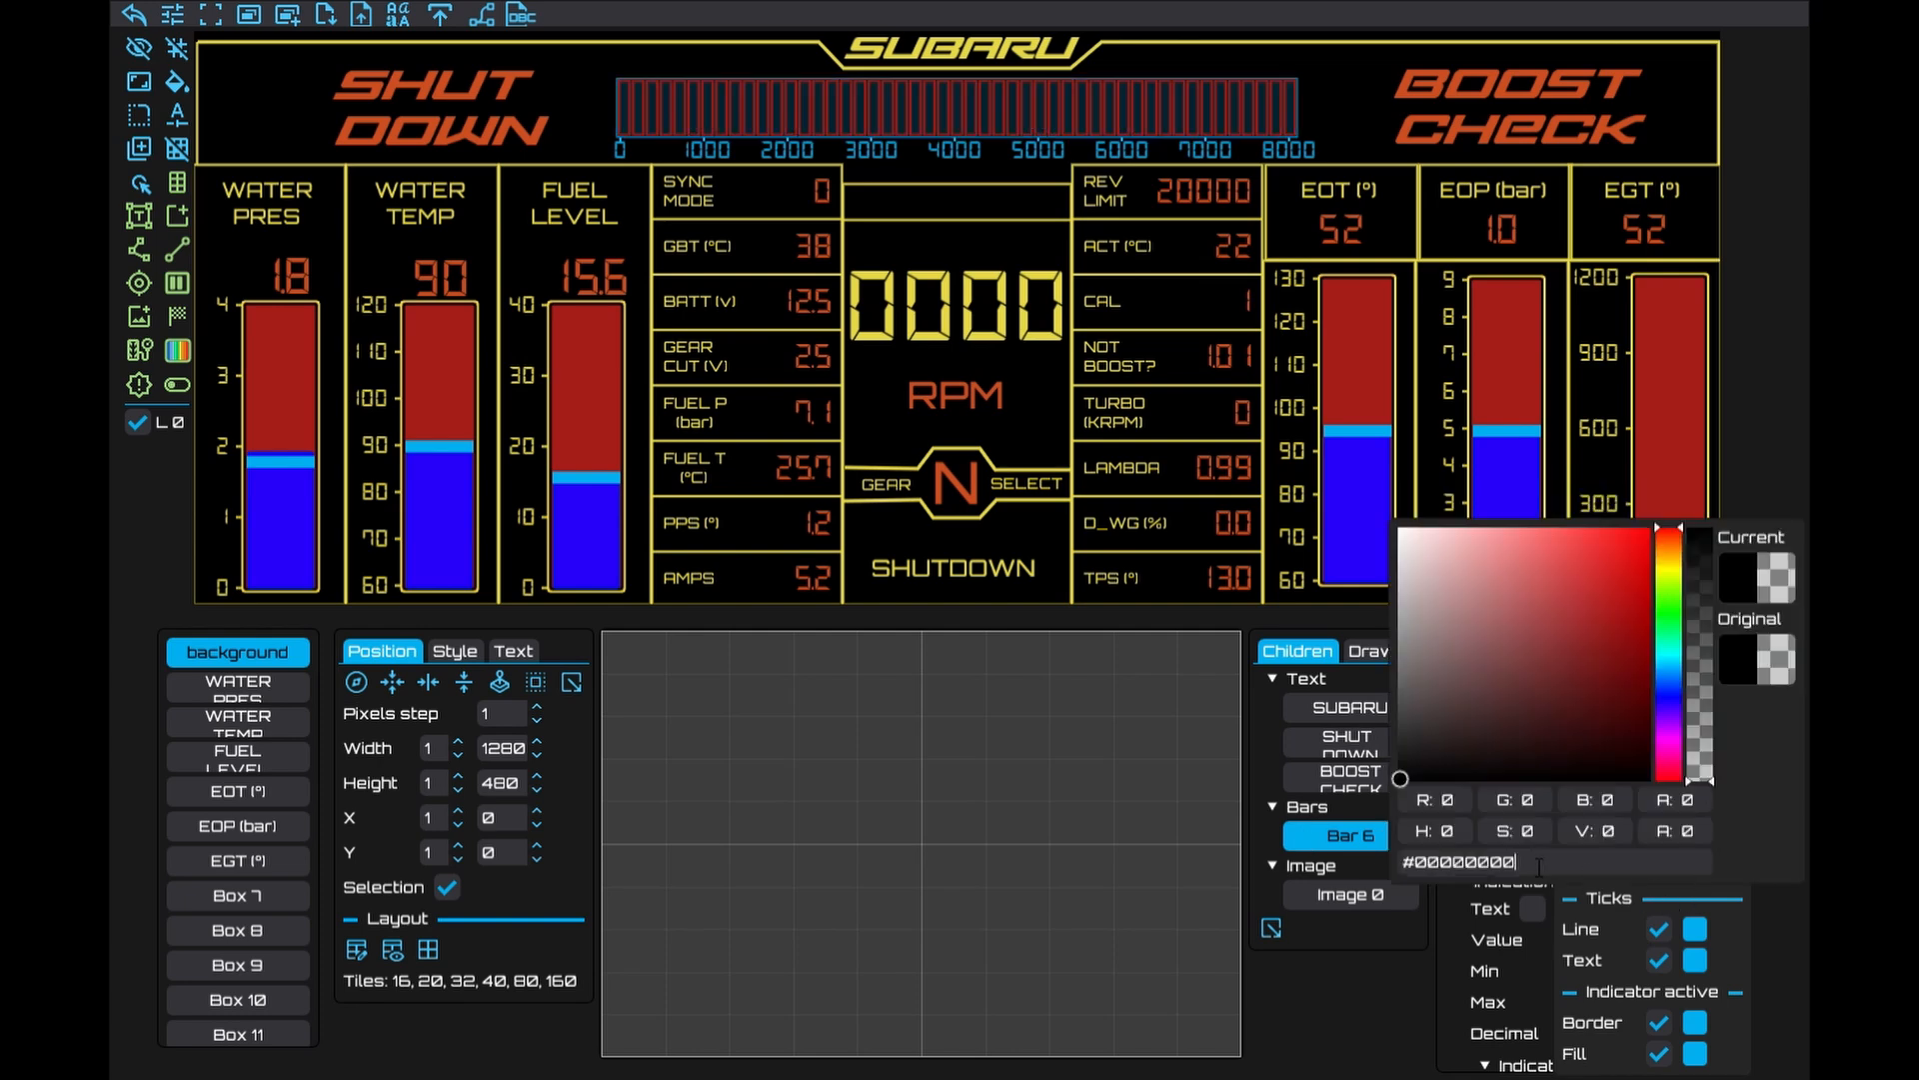
left_click_drag(1540, 868, 1346, 865)
type("#A41C16")
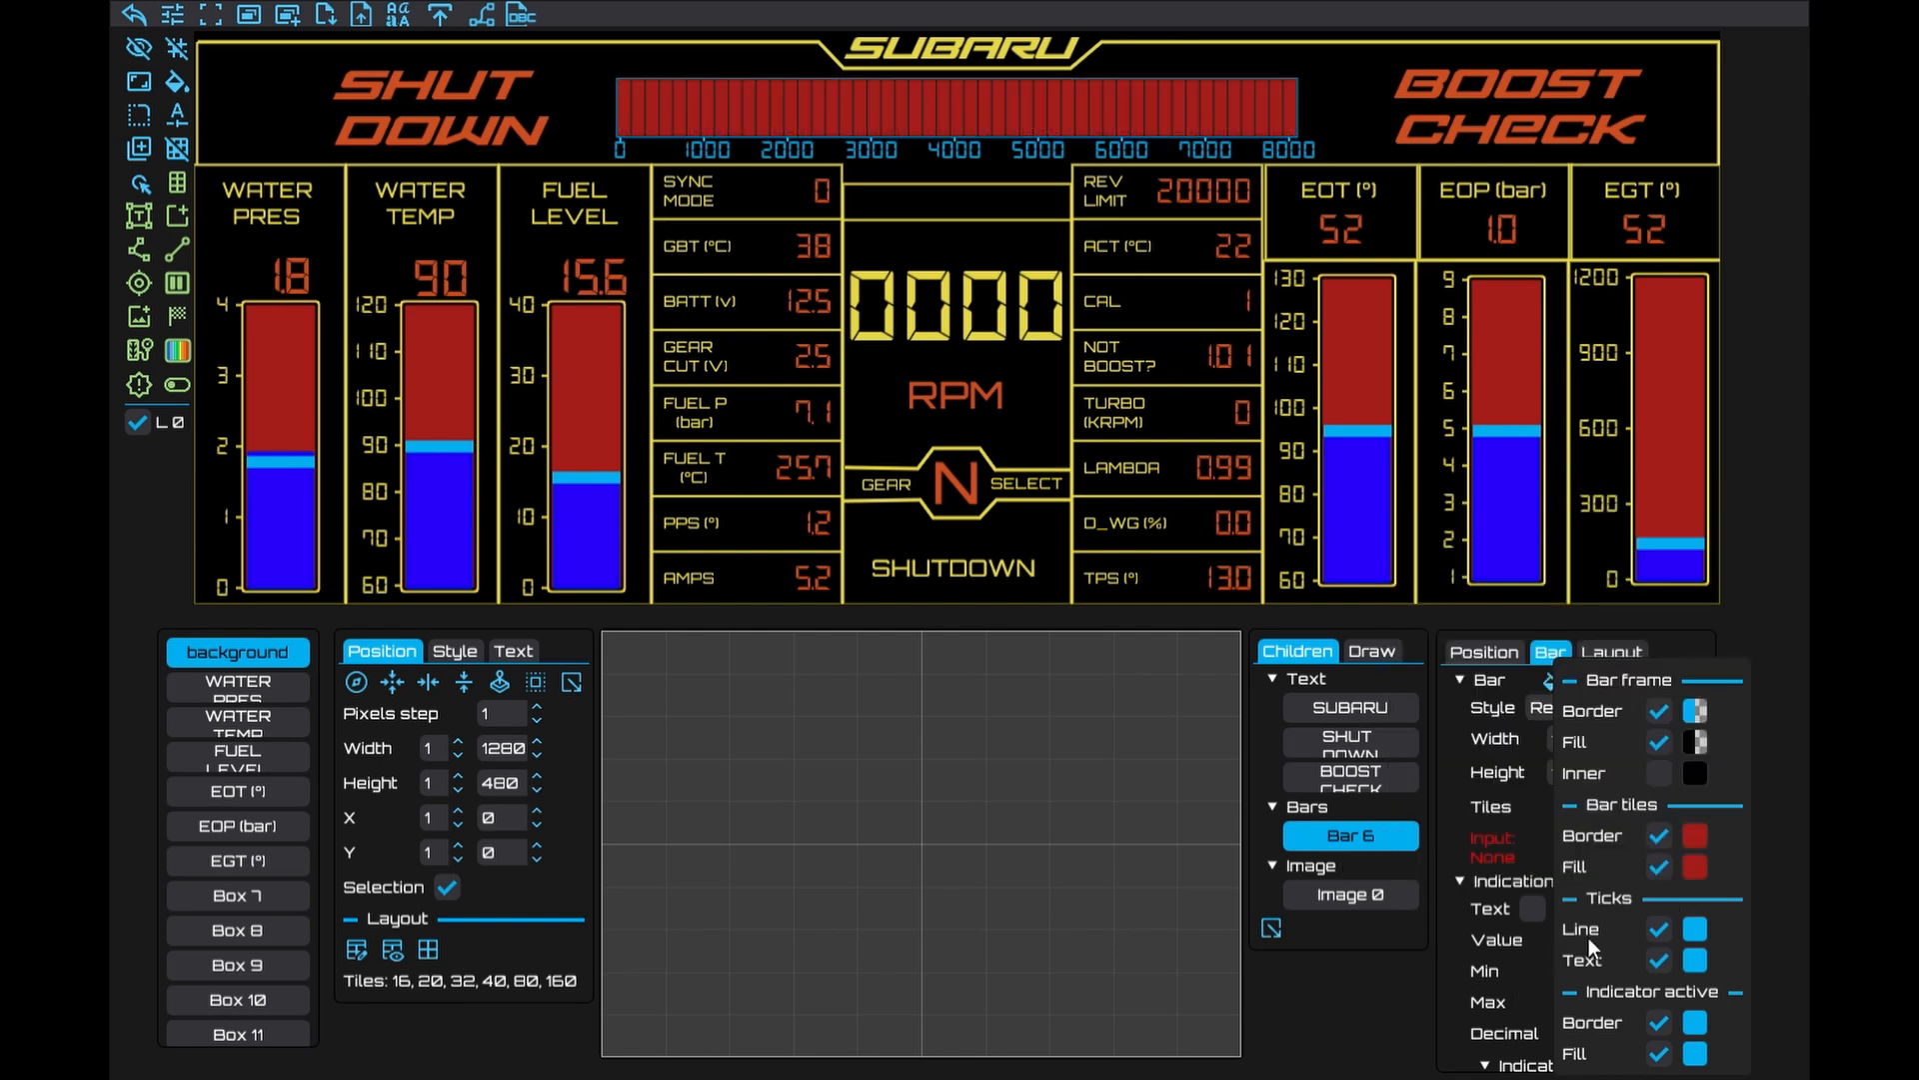
Colour the header bar's tick lines and tick text yellow #E5D745FF
left_click(1695, 935)
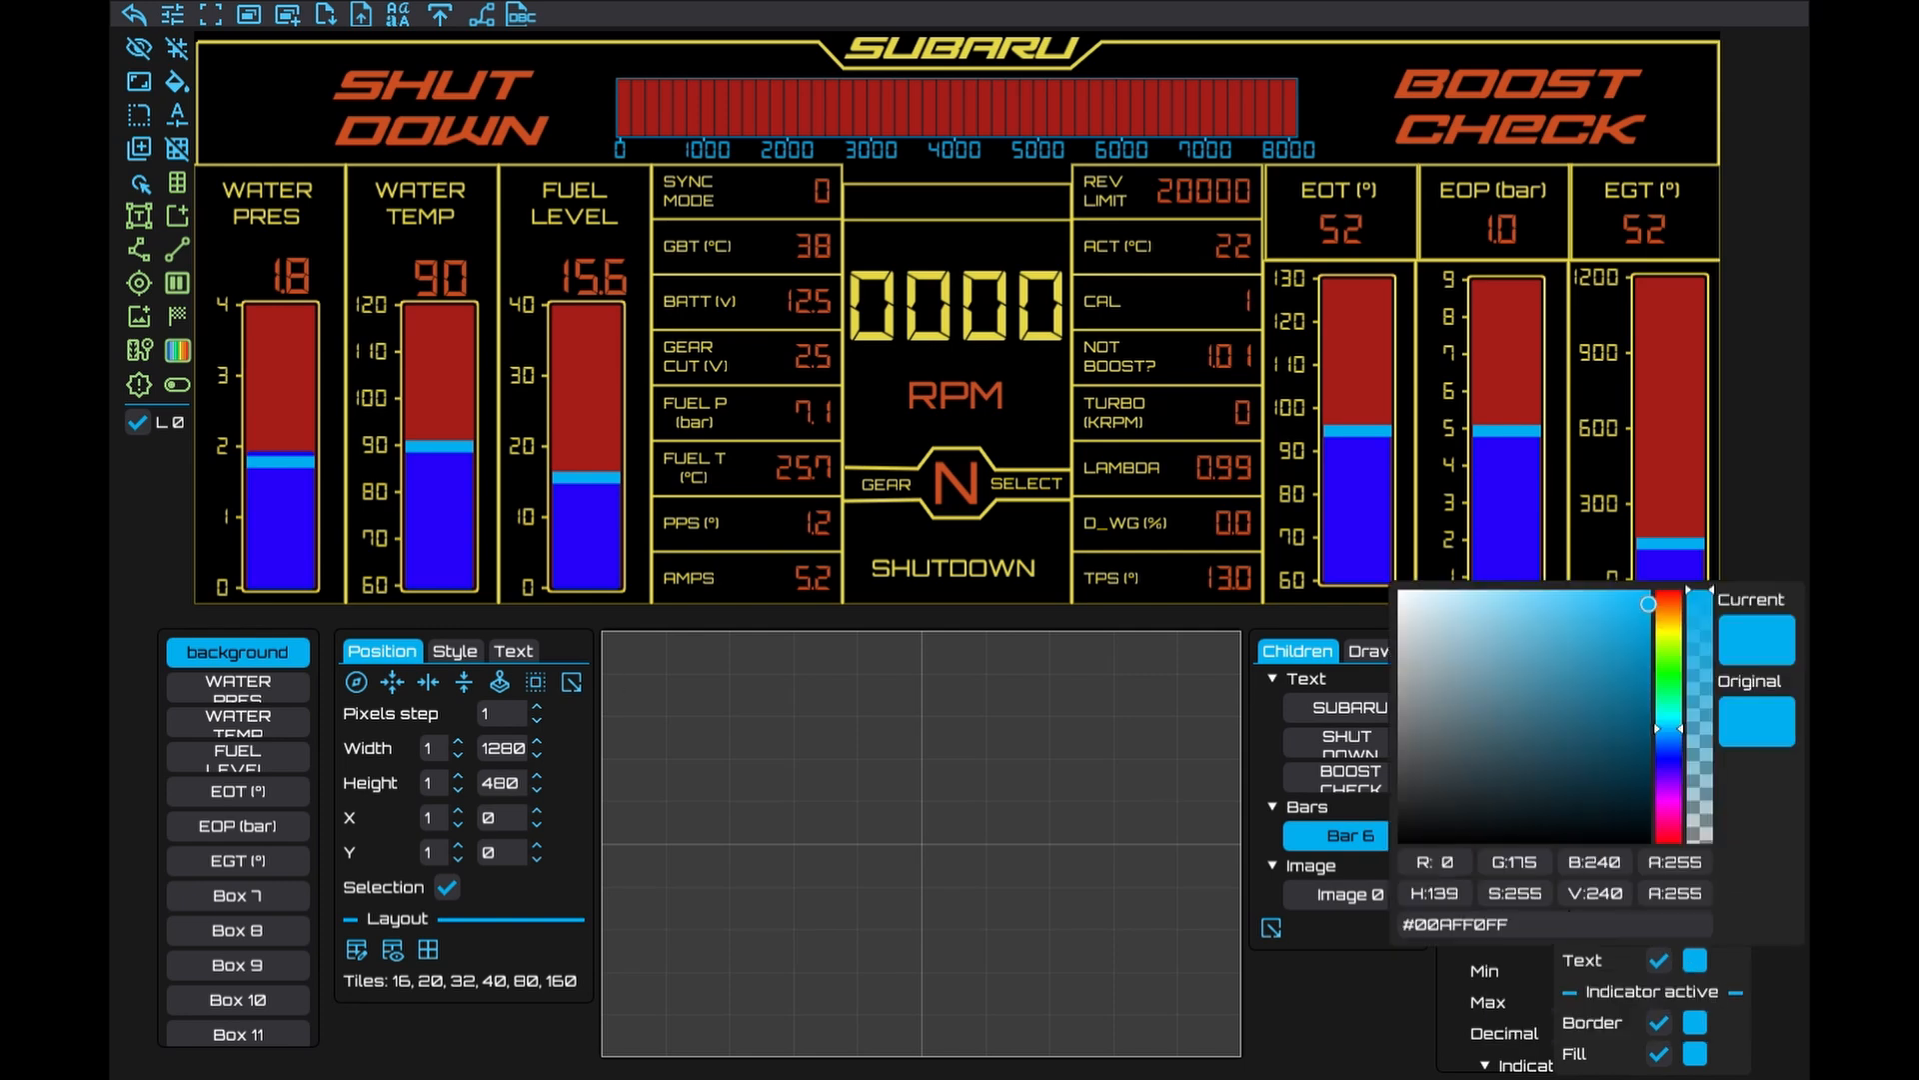
left_click_drag(1512, 929, 1291, 927)
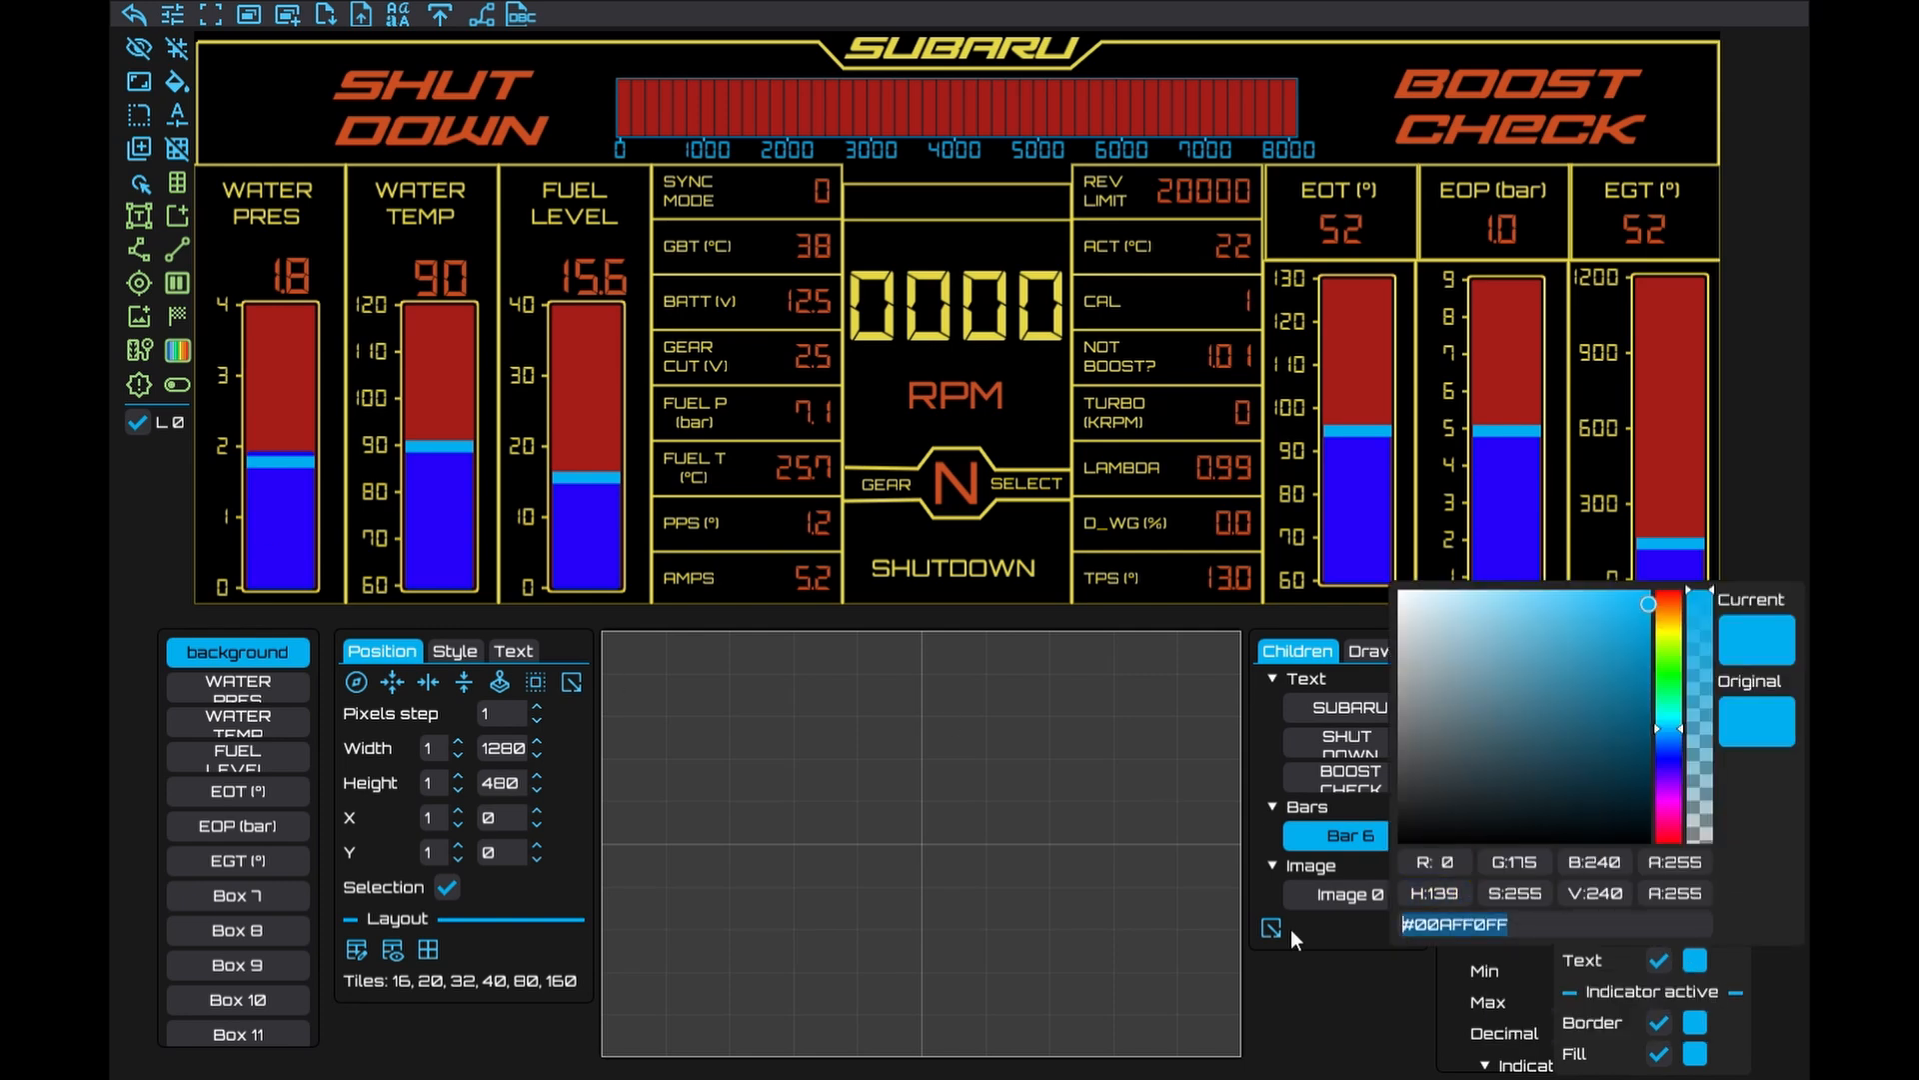
key("ctrl+v")
left_click(1579, 972)
left_click(1699, 964)
left_click_drag(1487, 968, 1377, 966)
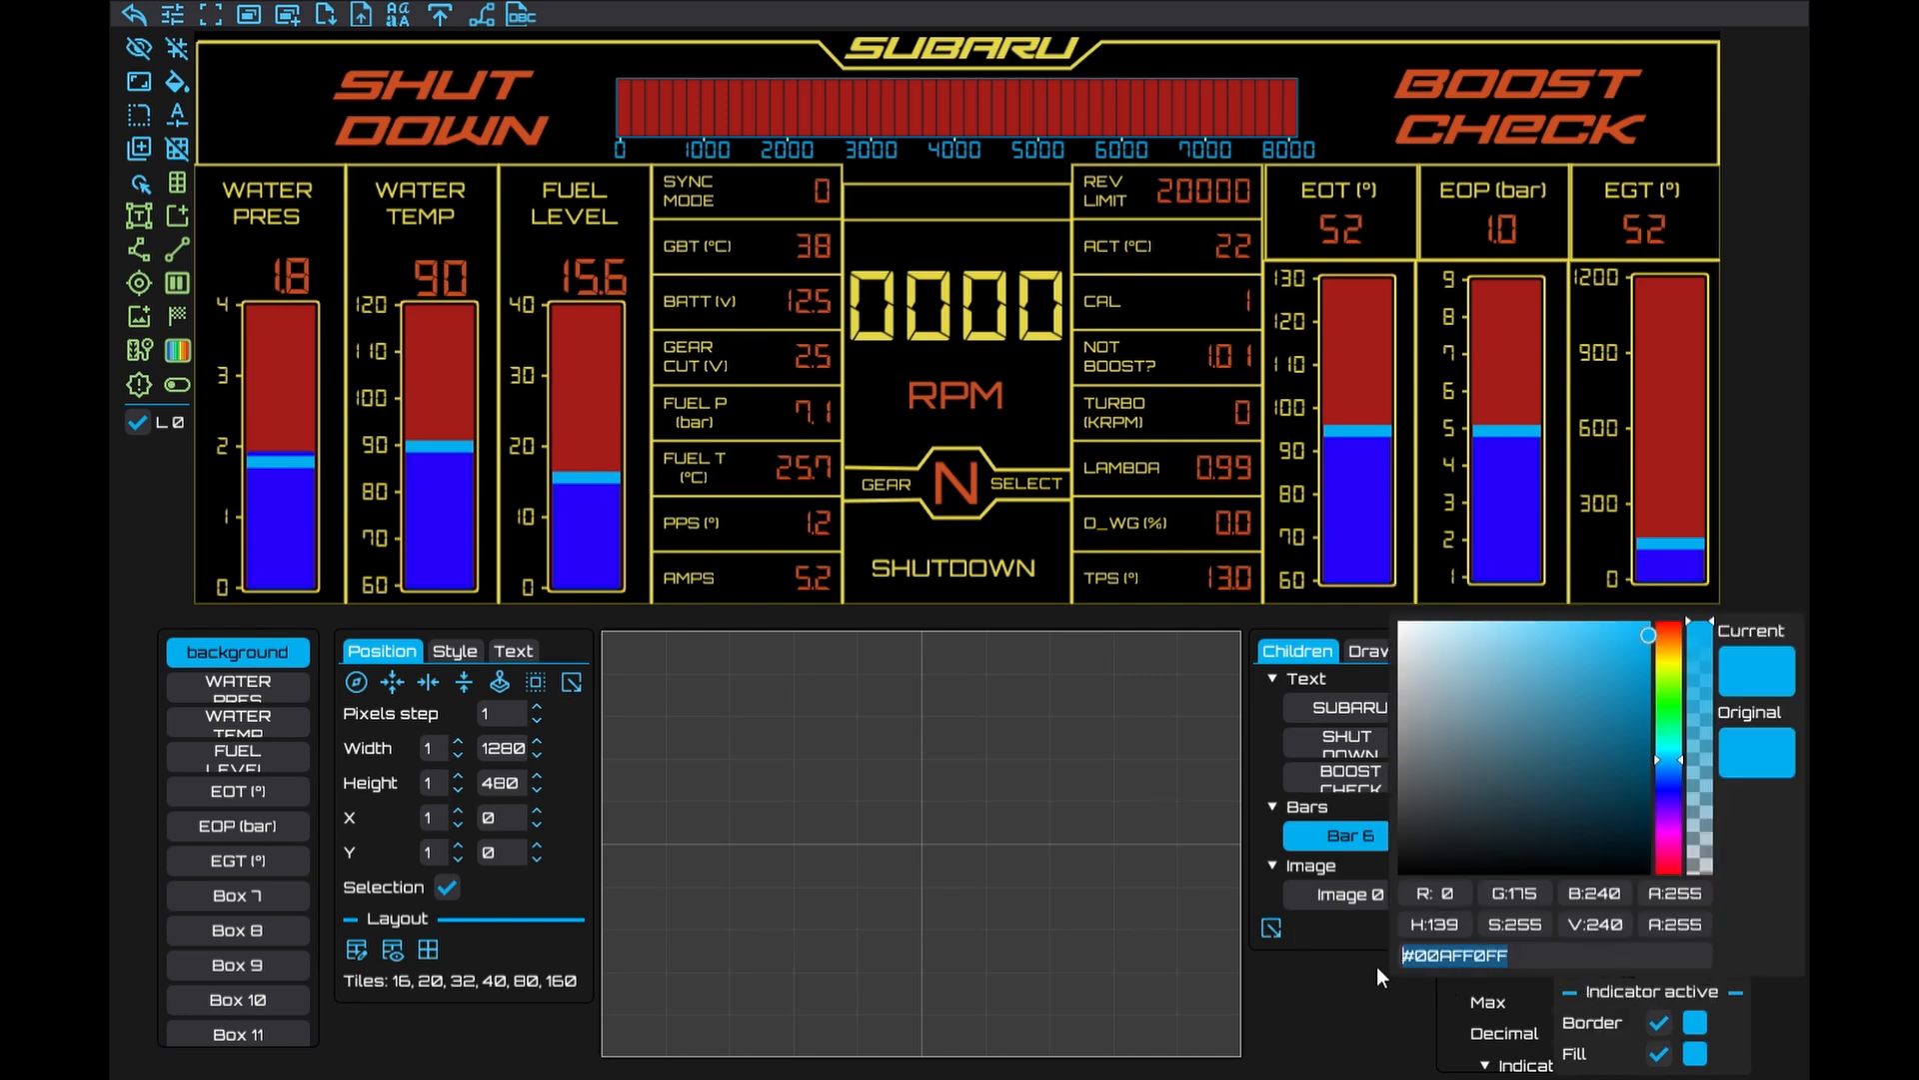
key("ctrl+v")
left_click(1583, 1006)
Set the header bar's active indicator border and fill to yellow #E5D745FF
left_click(1693, 1021)
left_click_drag(1504, 1017, 1355, 1039)
key("ctrl+v")
left_click(1595, 1062)
left_click(1696, 1054)
type("#E5D745FF")
left_click(1598, 997)
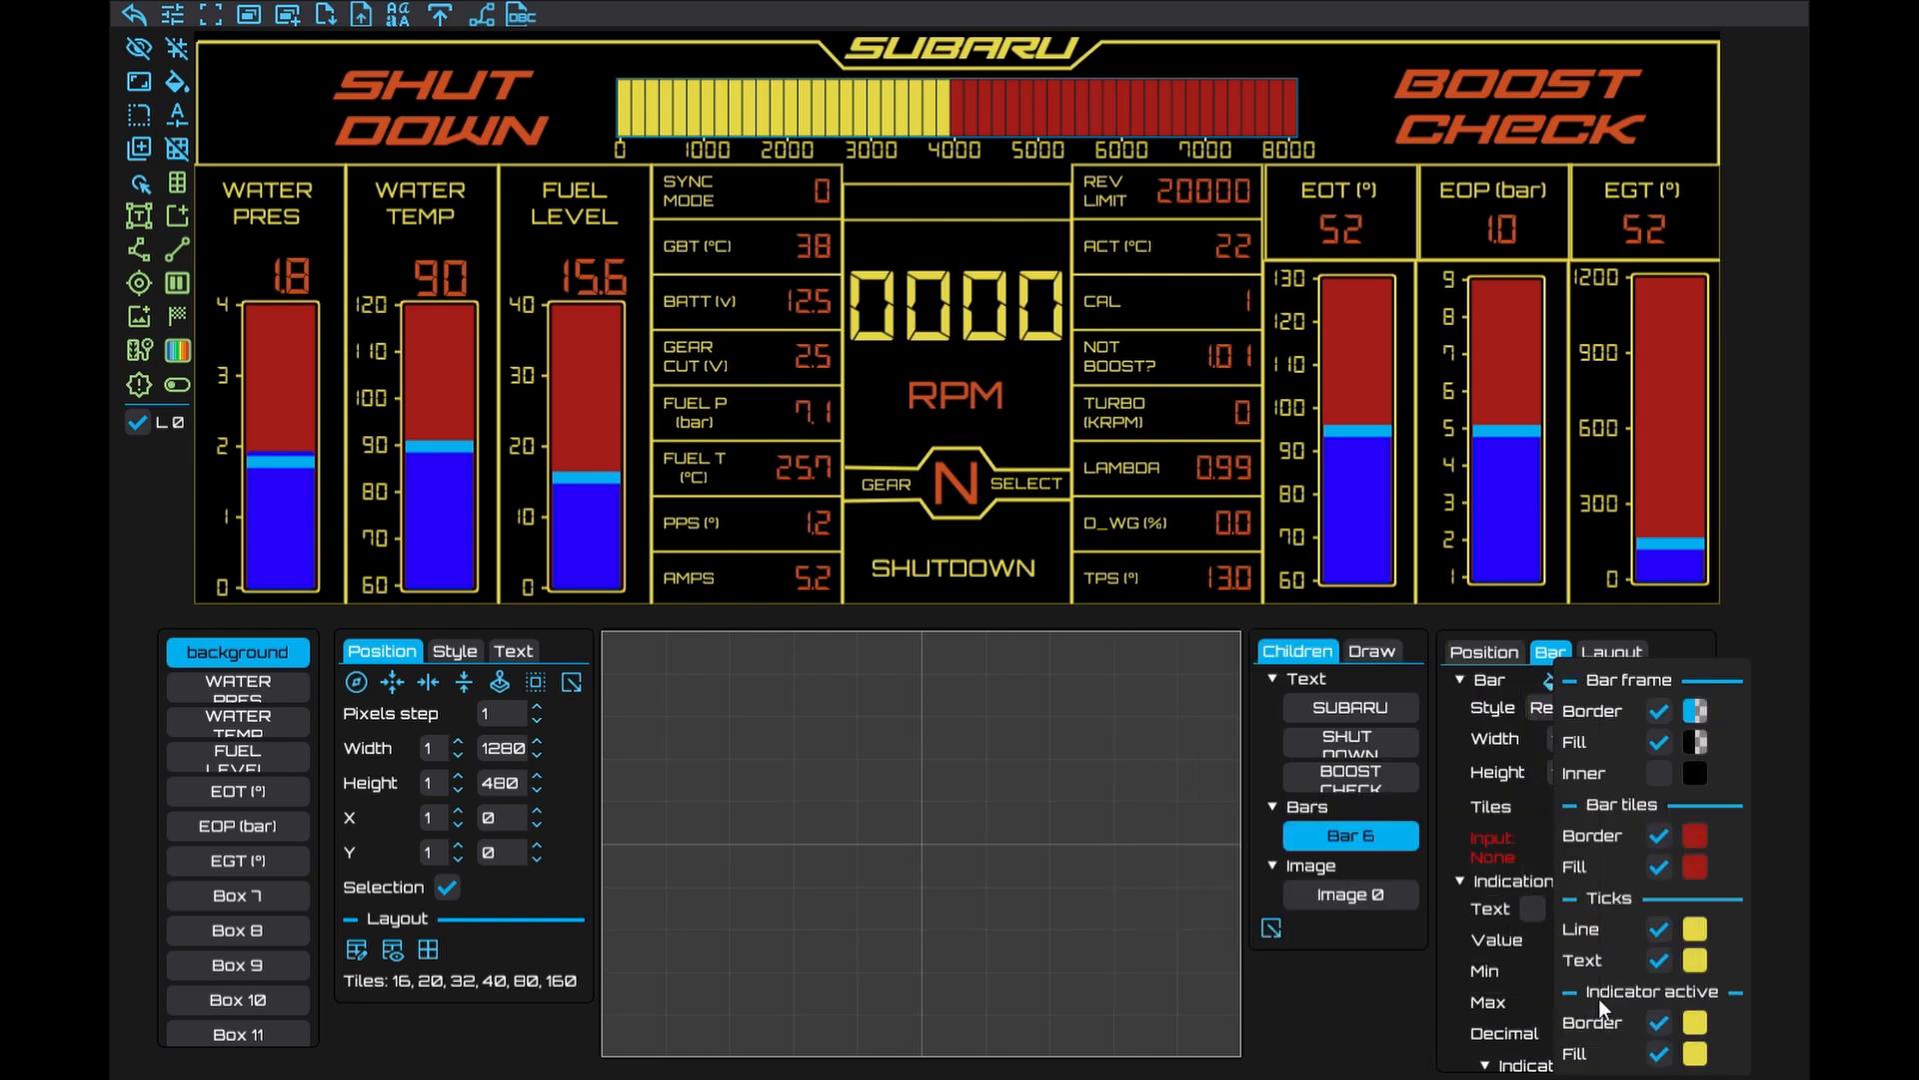
left_click(1346, 990)
Define a colour range from 6000 to 8000 for the header bar, with a red #FF0000FF border
mouse_move(1604, 933)
left_mouse_down()
mouse_move(1637, 946)
mouse_move(1613, 948)
left_mouse_up()
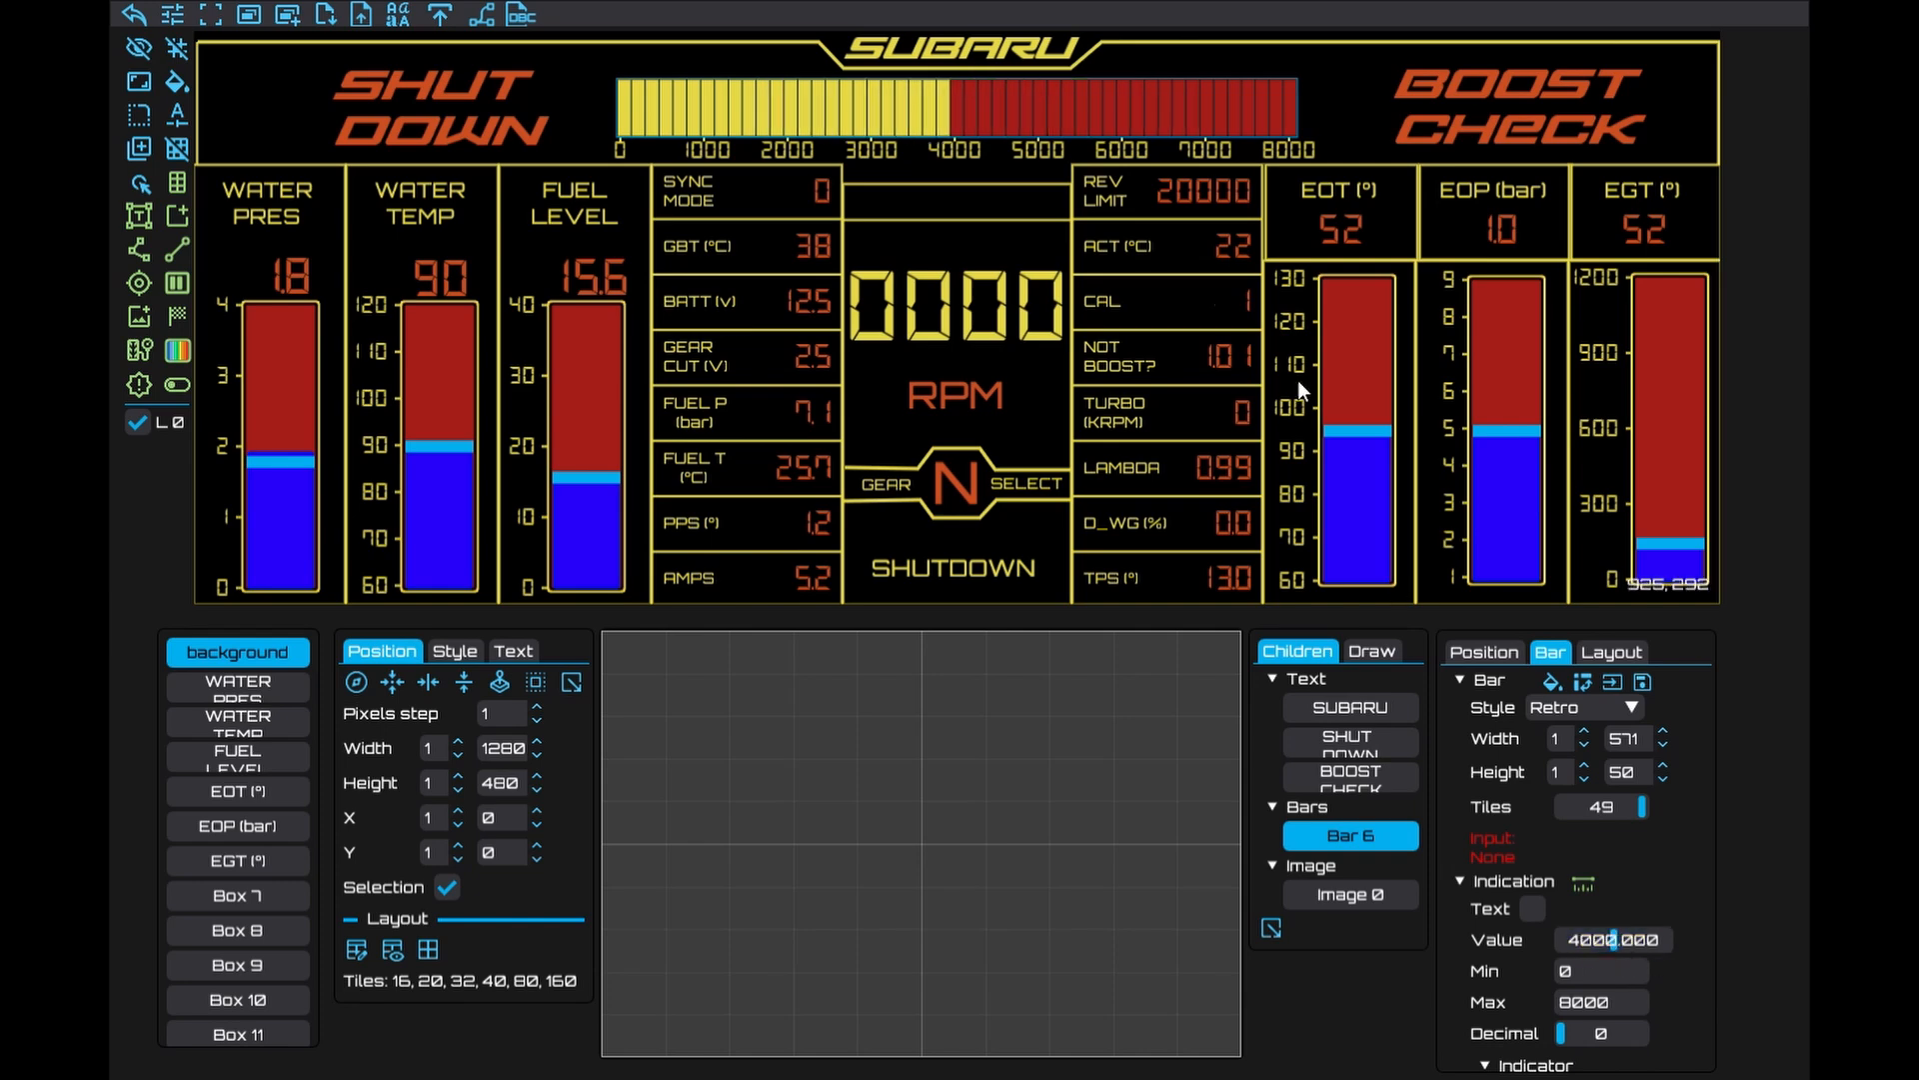
left_click(1580, 885)
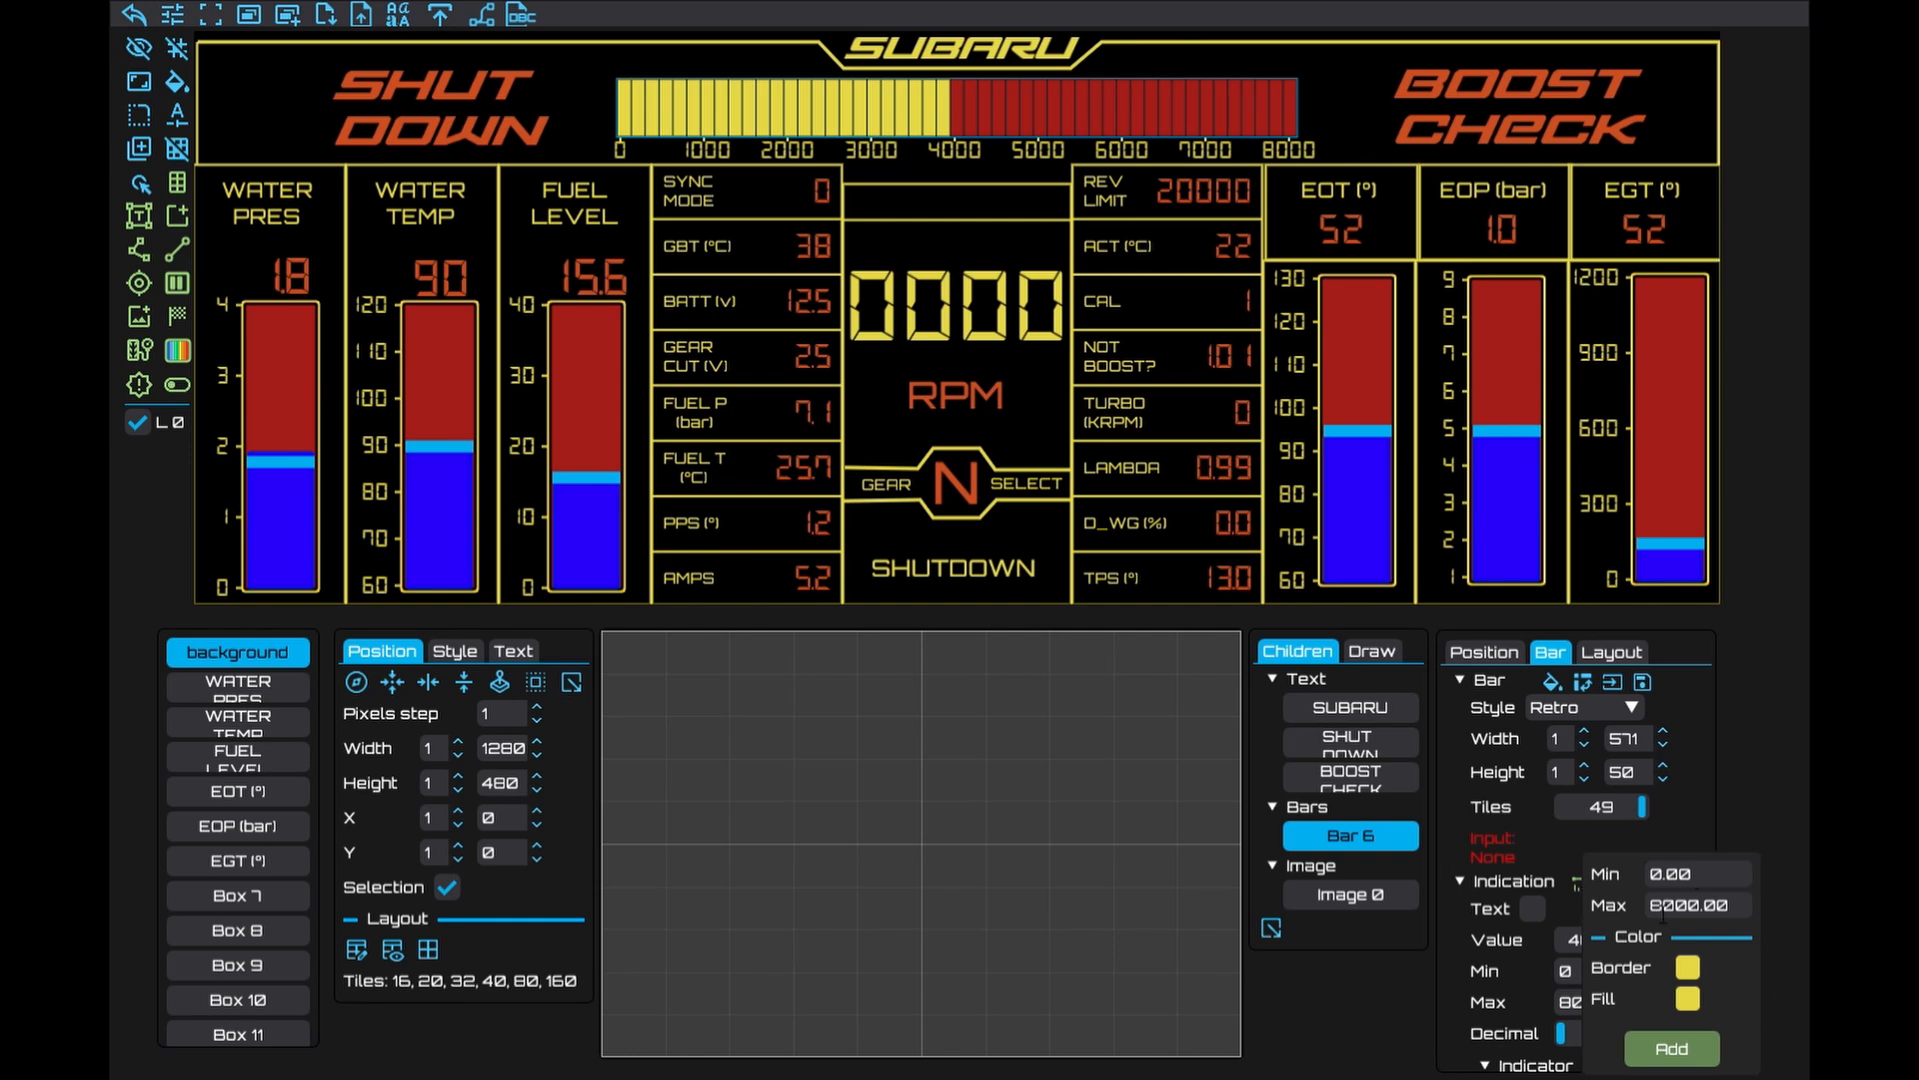
left_click(1704, 886)
type("6000")
left_click(1687, 968)
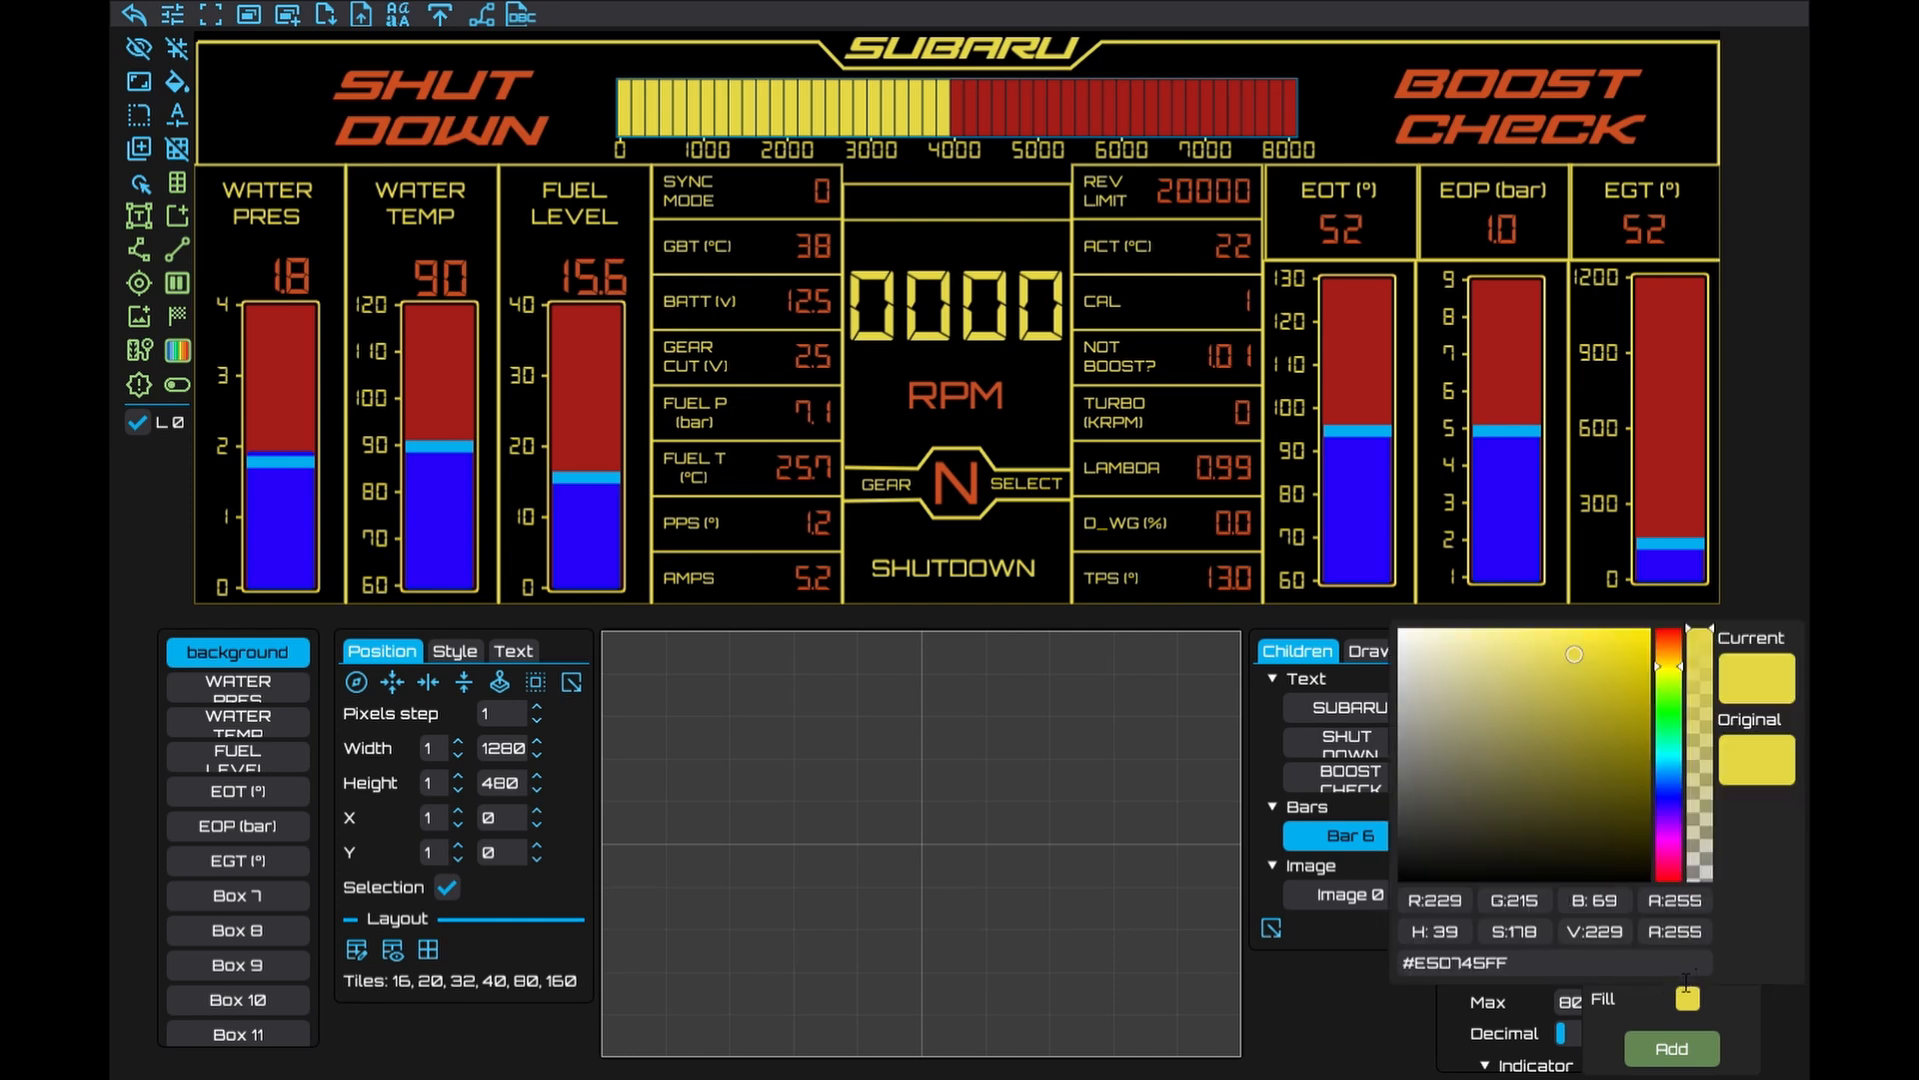
left_click_drag(1669, 669, 1671, 602)
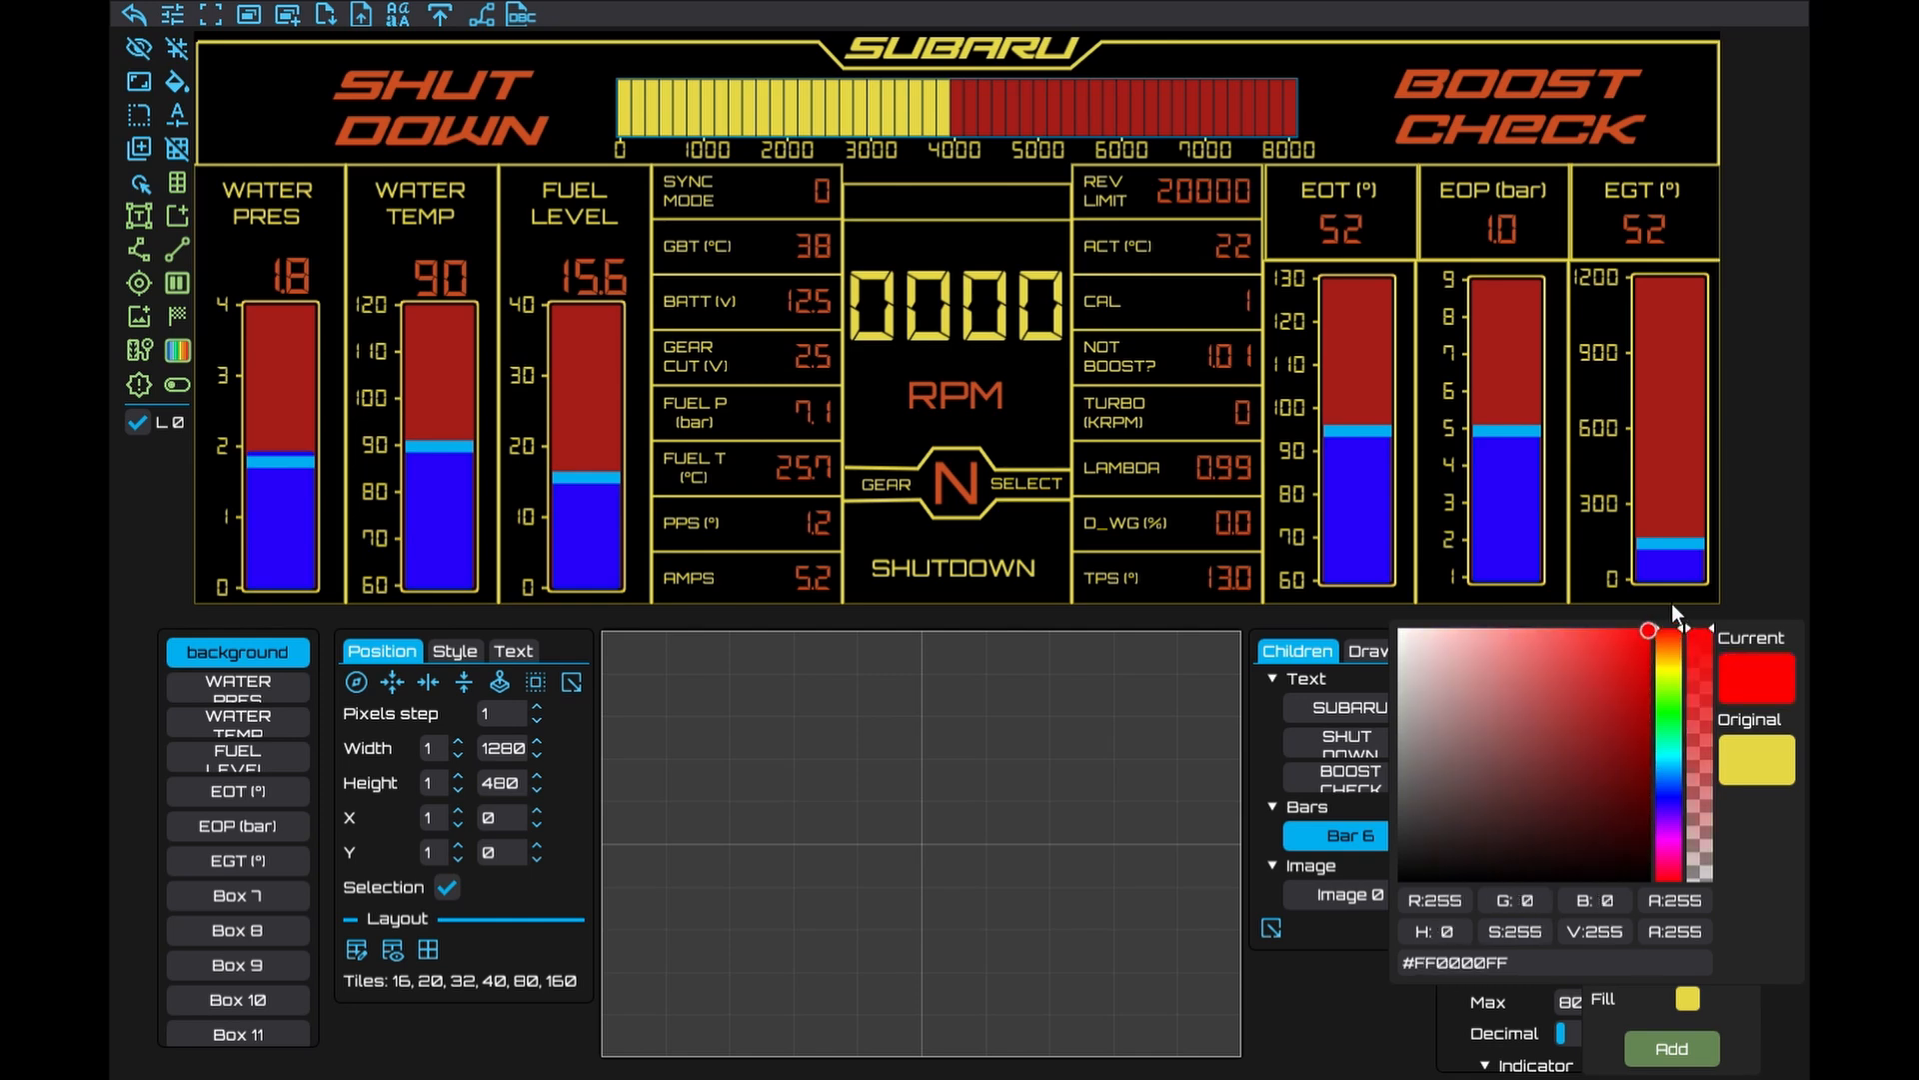
left_click_drag(1737, 909, 1596, 893)
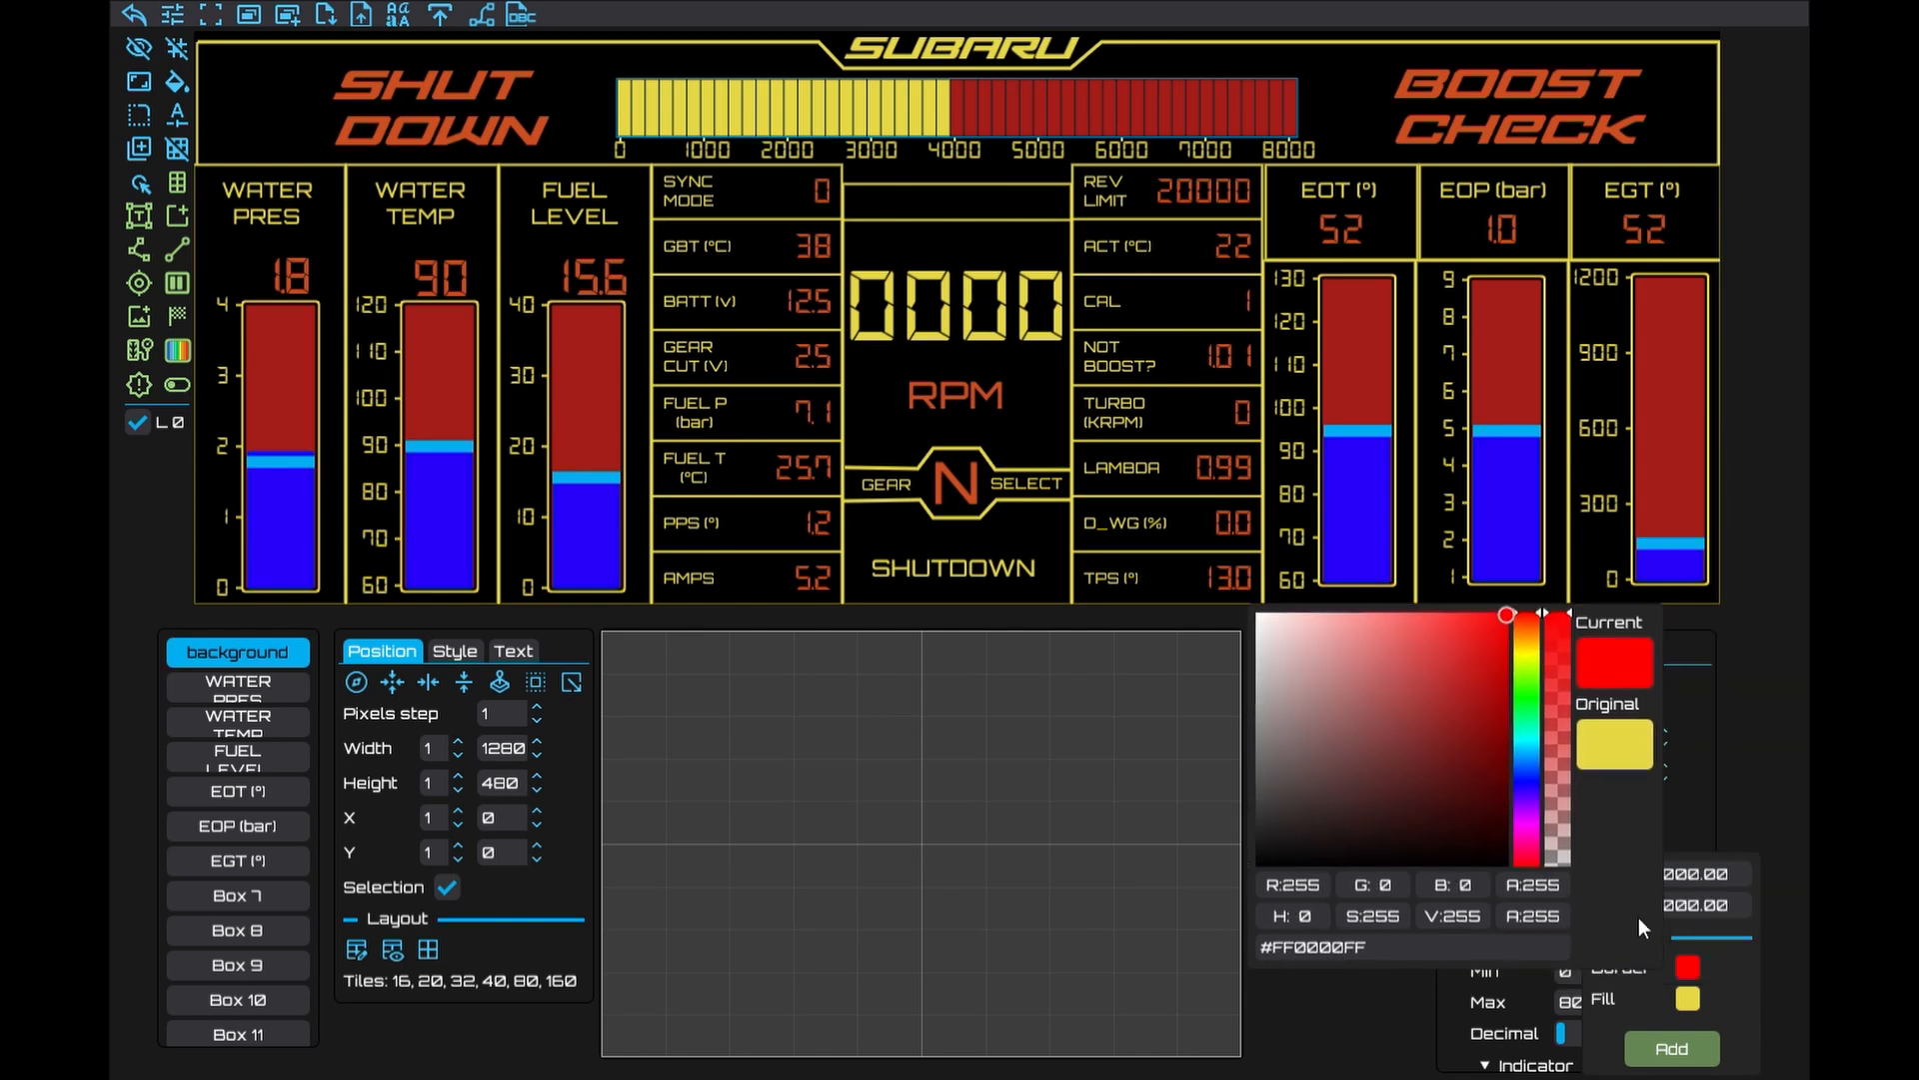
Set the range's fill to red #FF0000FF and add the range to the header bar
left_click(1685, 999)
left_click(1690, 1000)
left_click_drag(1670, 700, 1660, 644)
left_click_drag(1696, 965, 1261, 881)
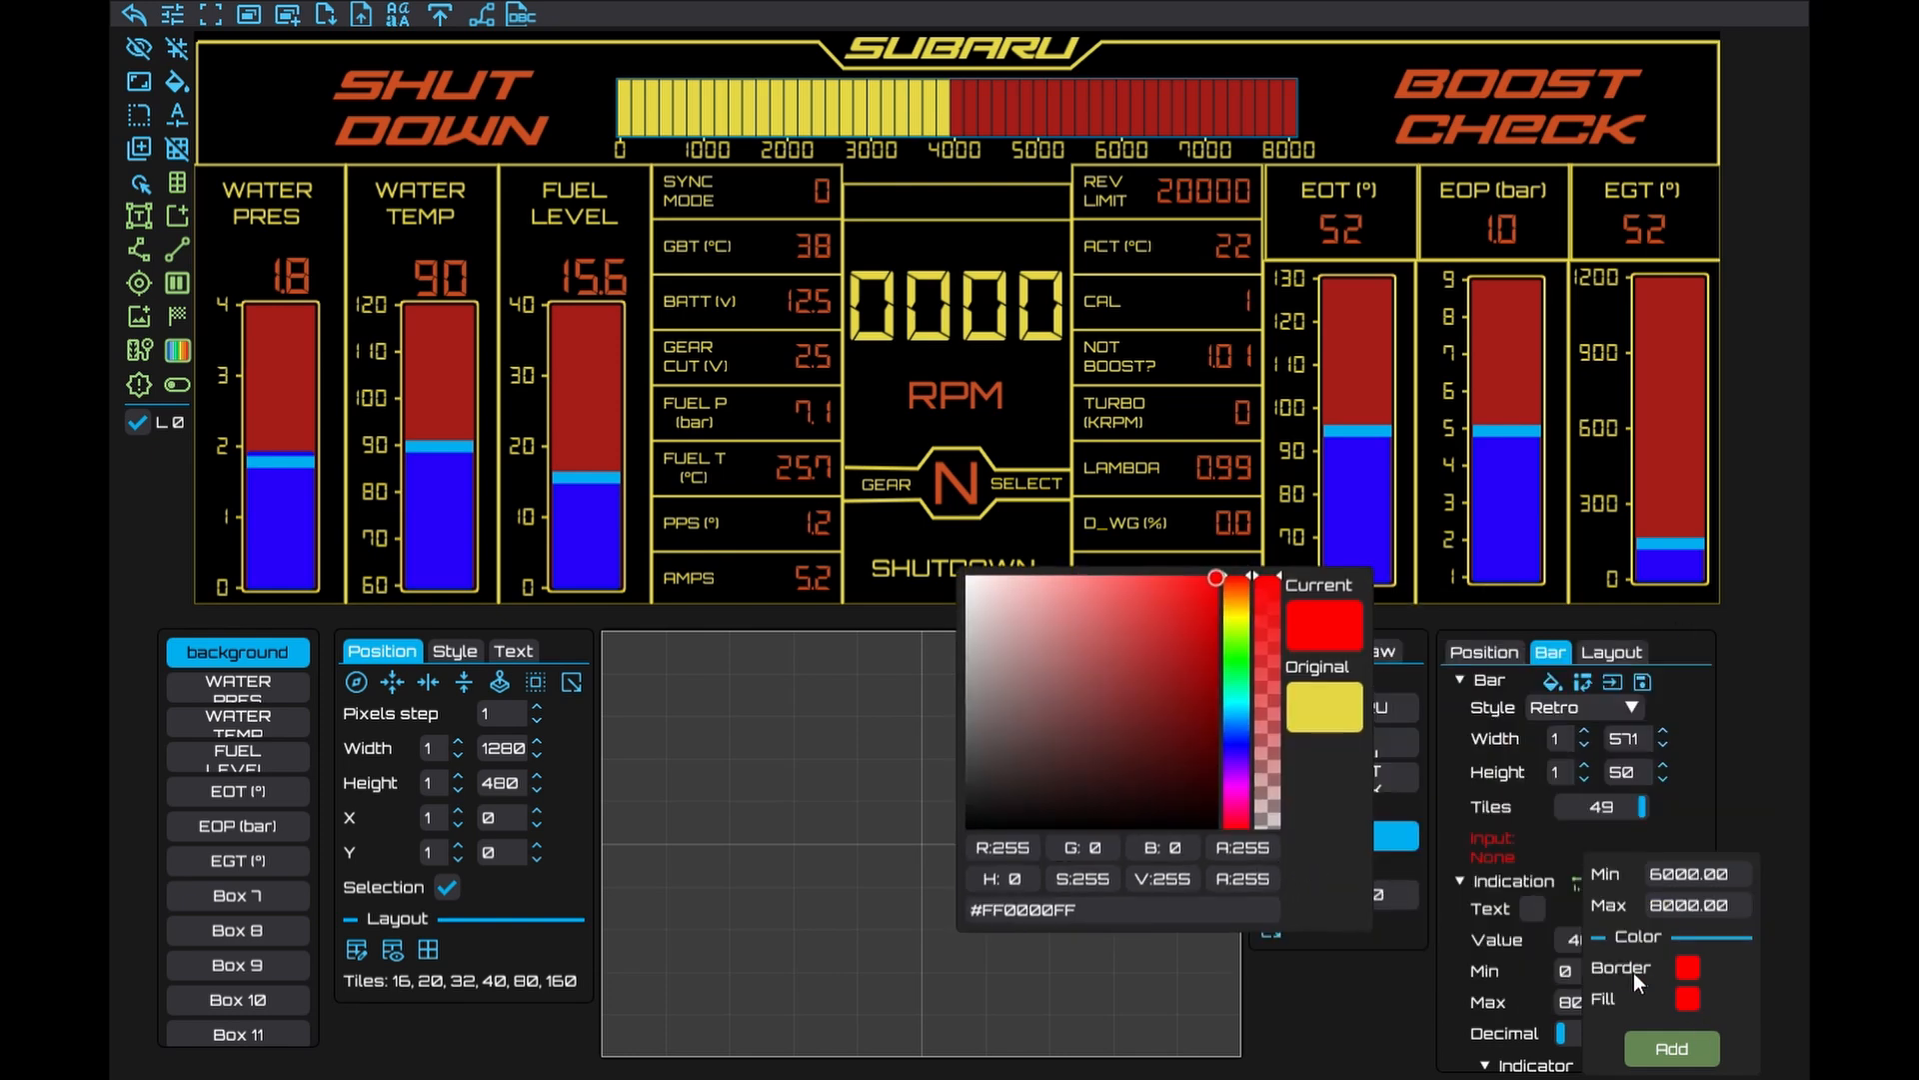
left_click(1672, 1047)
left_click(1671, 1047)
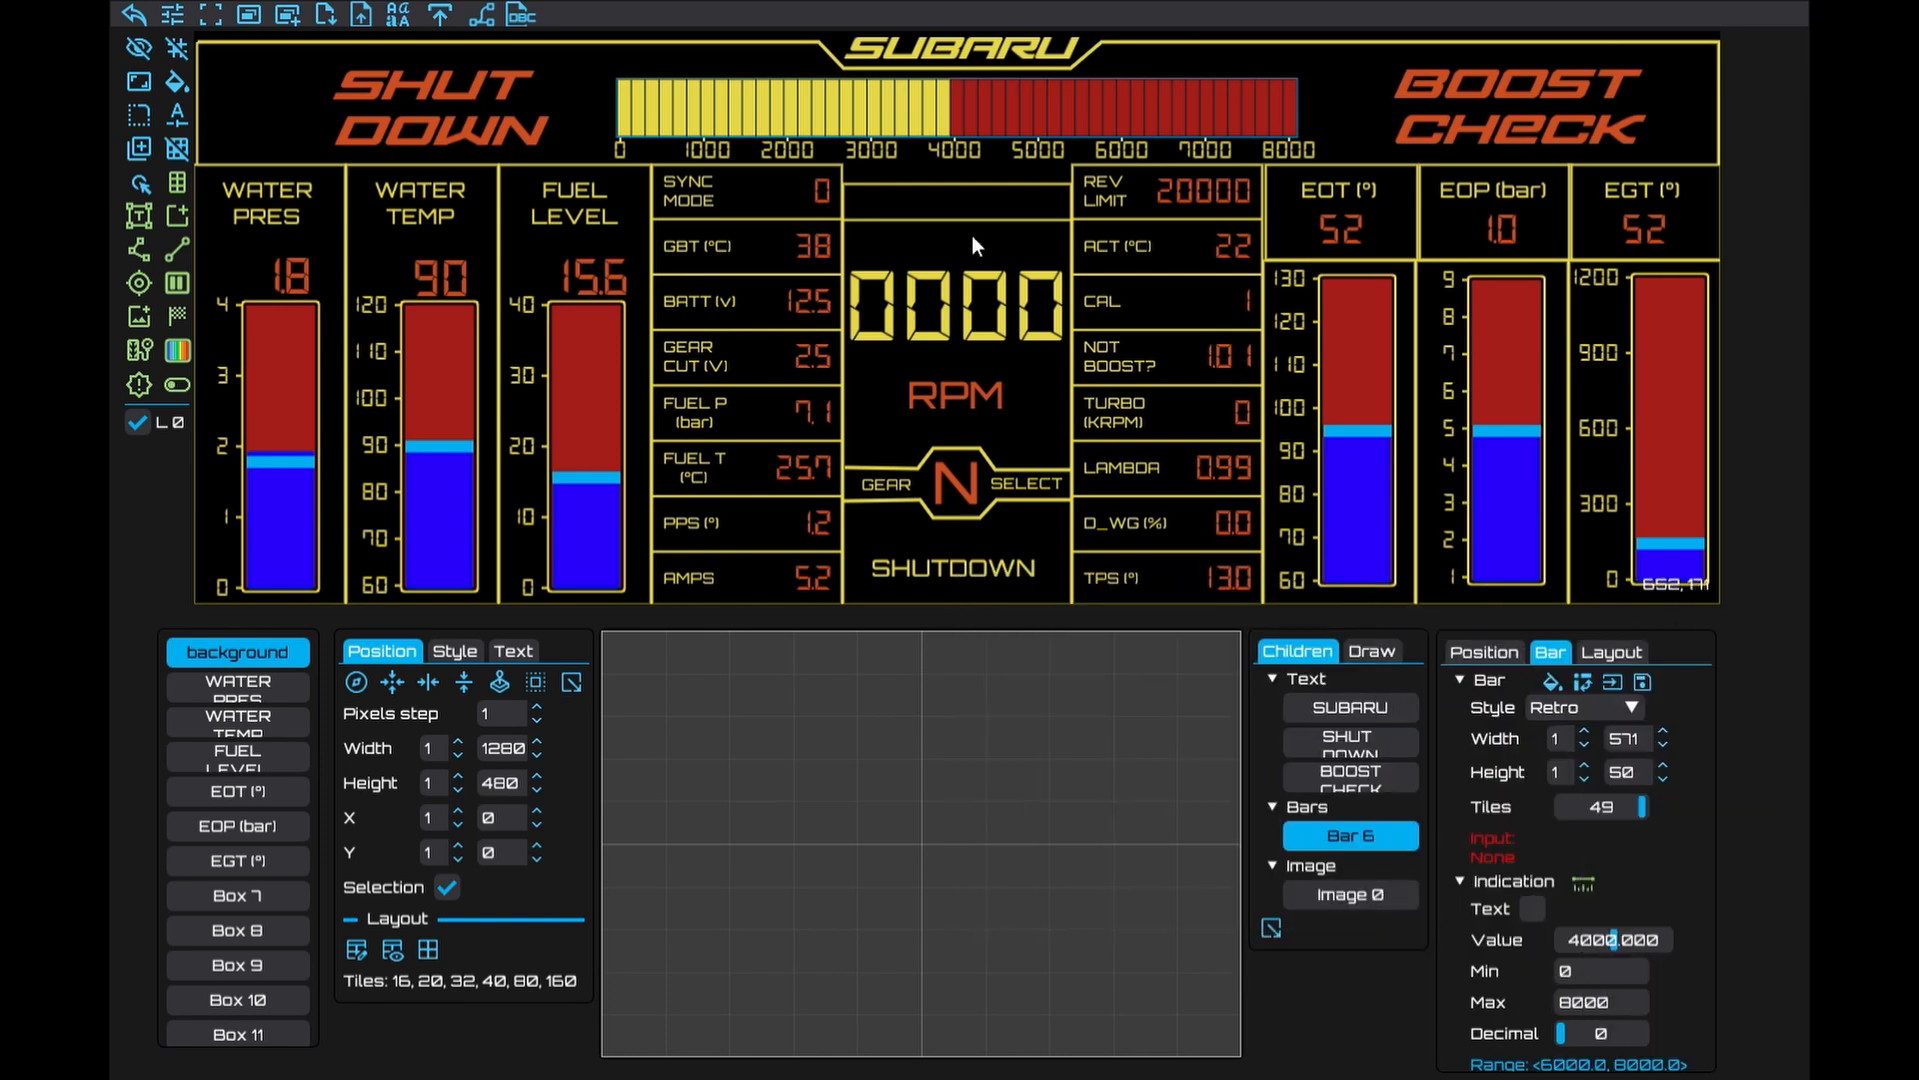
Test the red range by raising the header bar's value to 8000 and lowering it to about 1956
left_click_drag(1611, 930, 1678, 939)
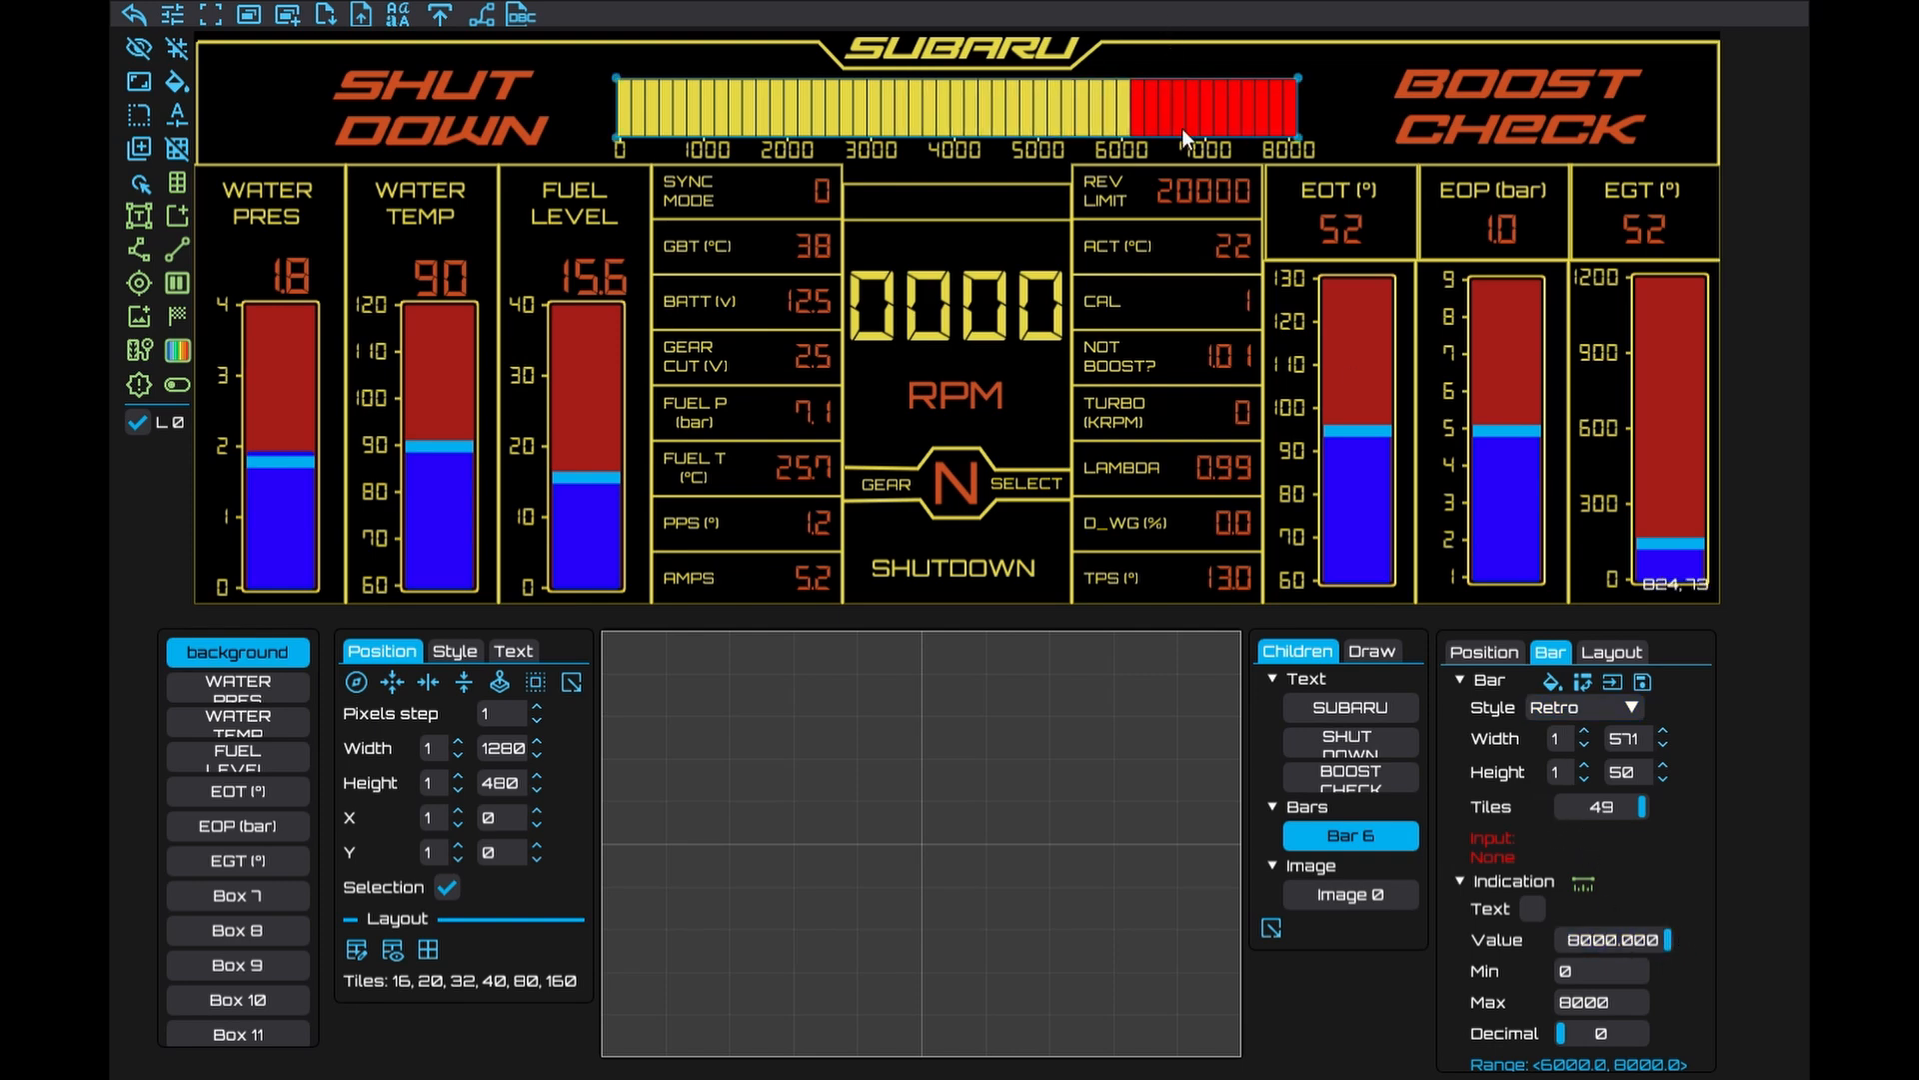
scroll(1600, 944, "down", 1)
left_click_drag(1643, 848, 1588, 838)
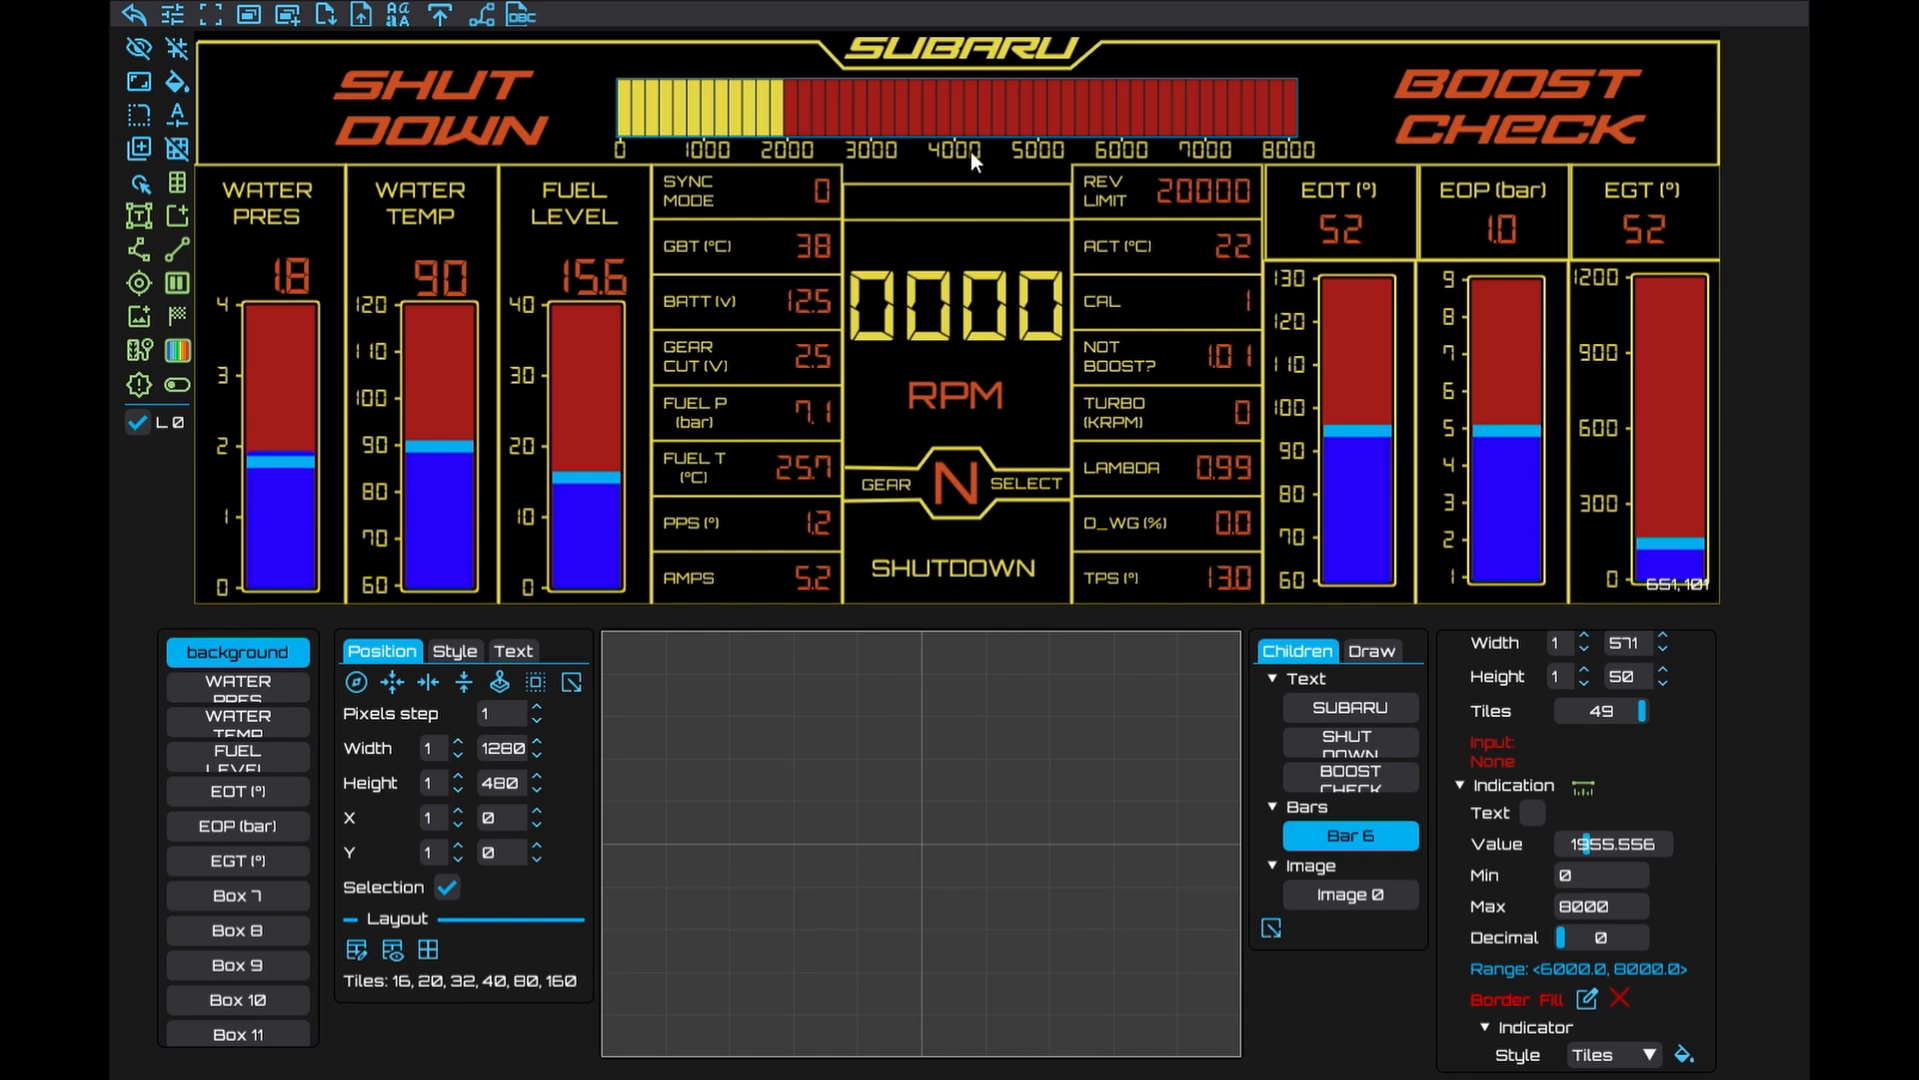
Set a vertical offset of 14 for the header bar's 3000, 4000 and 5000 tick labels
scroll(1580, 840, "down", 6)
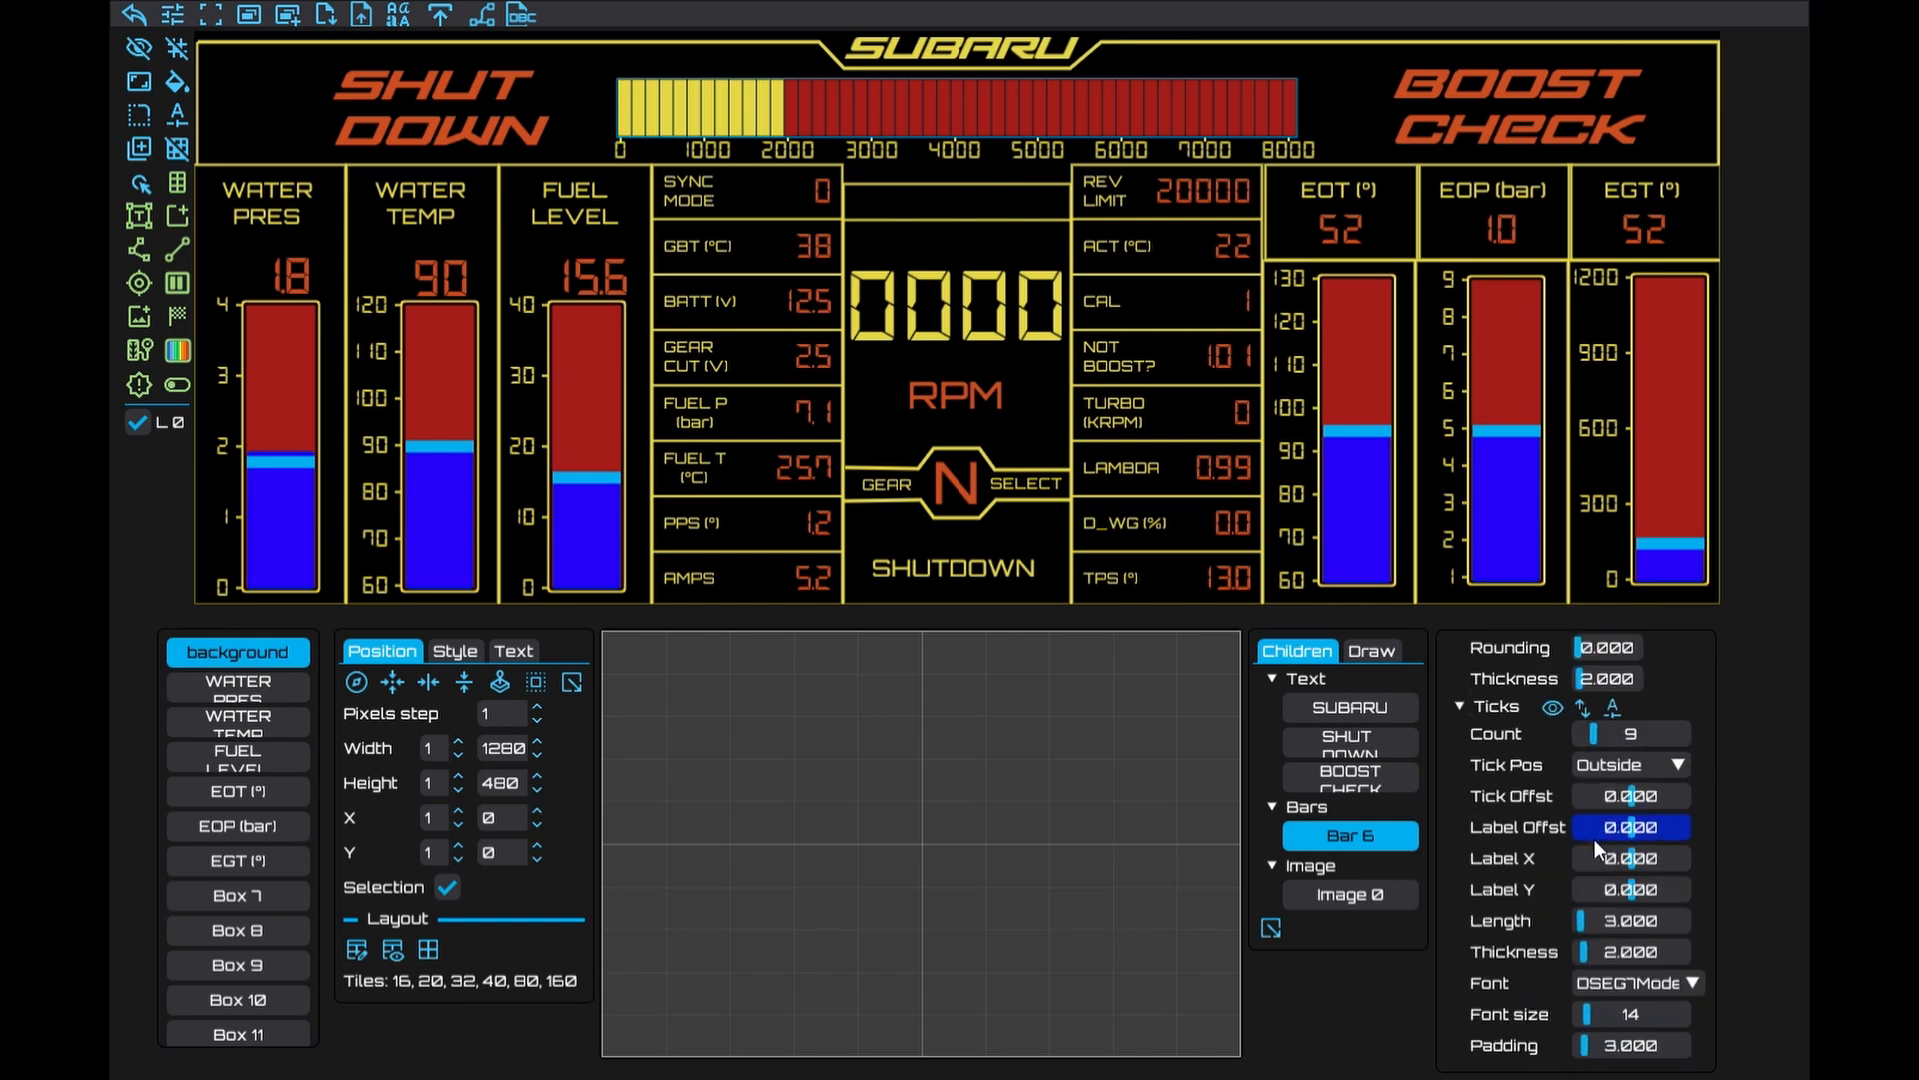
left_click(1609, 705)
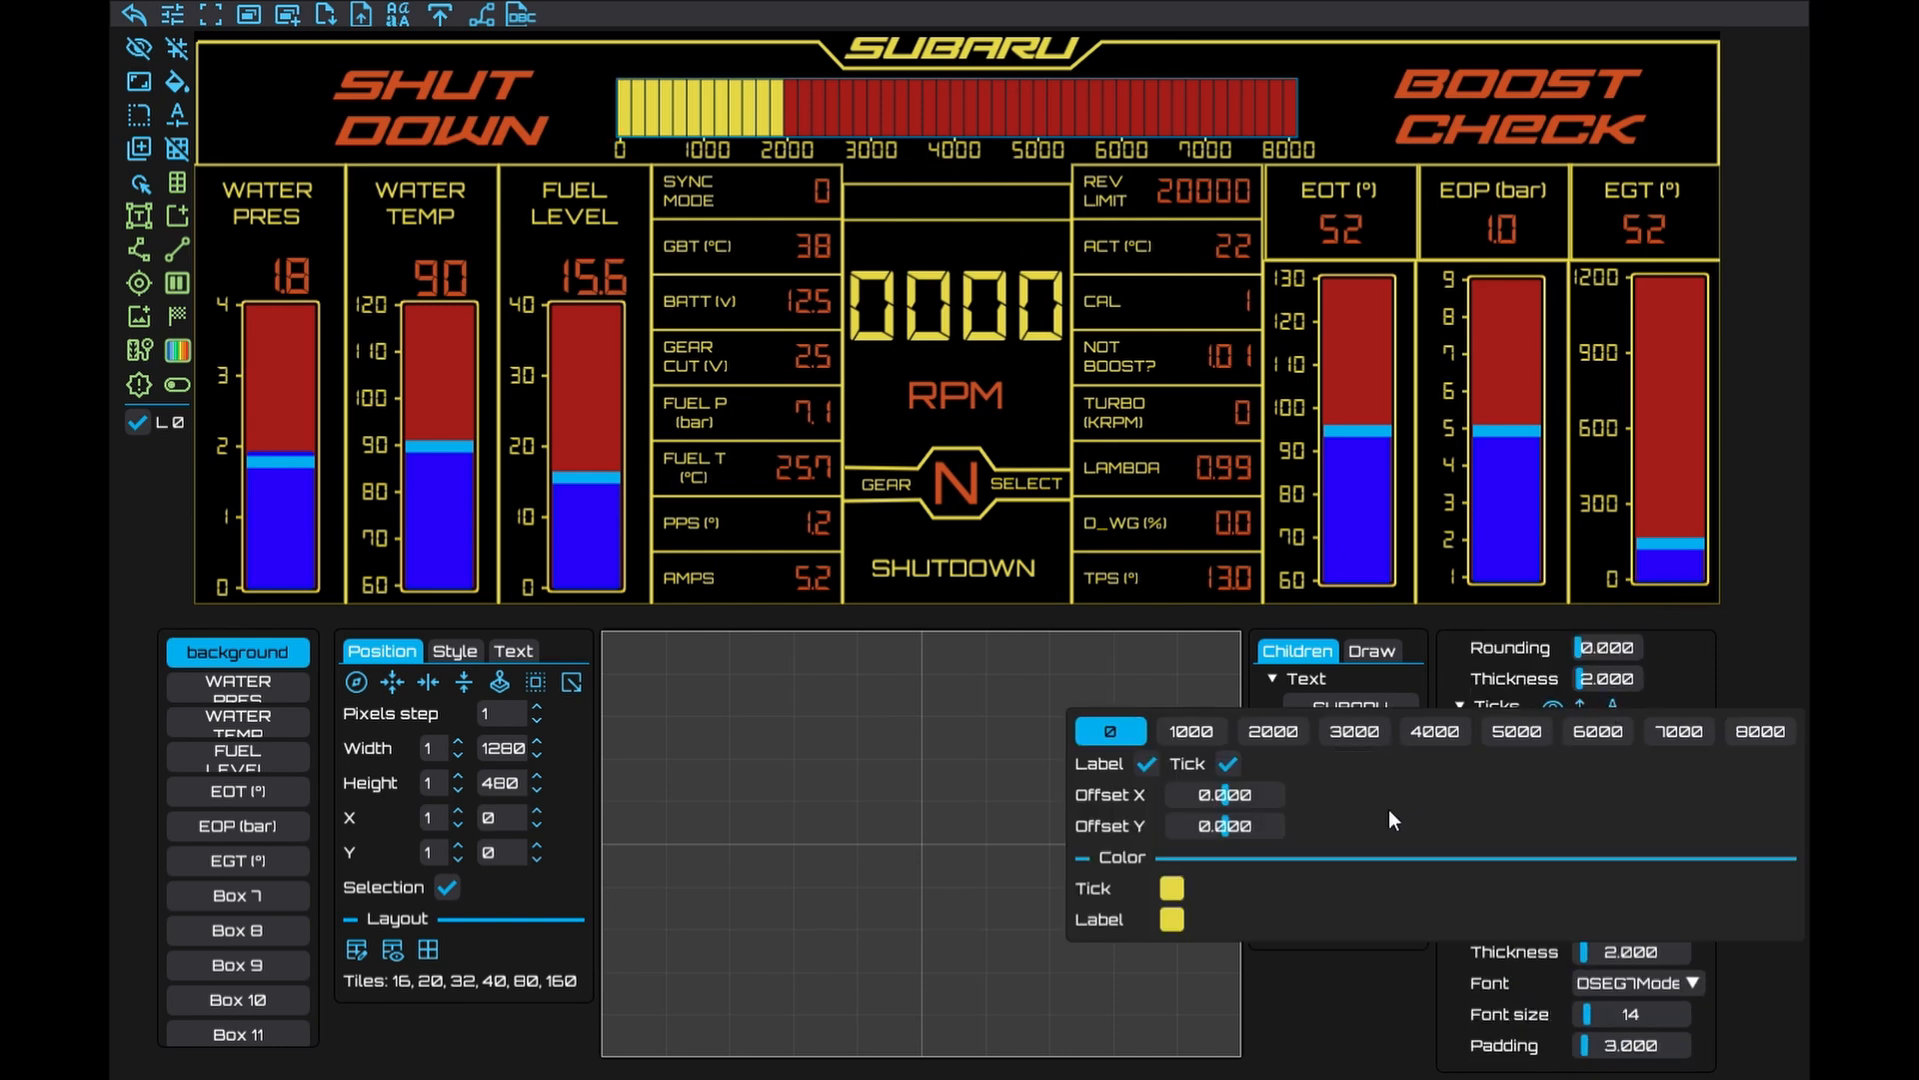
left_click(1354, 732)
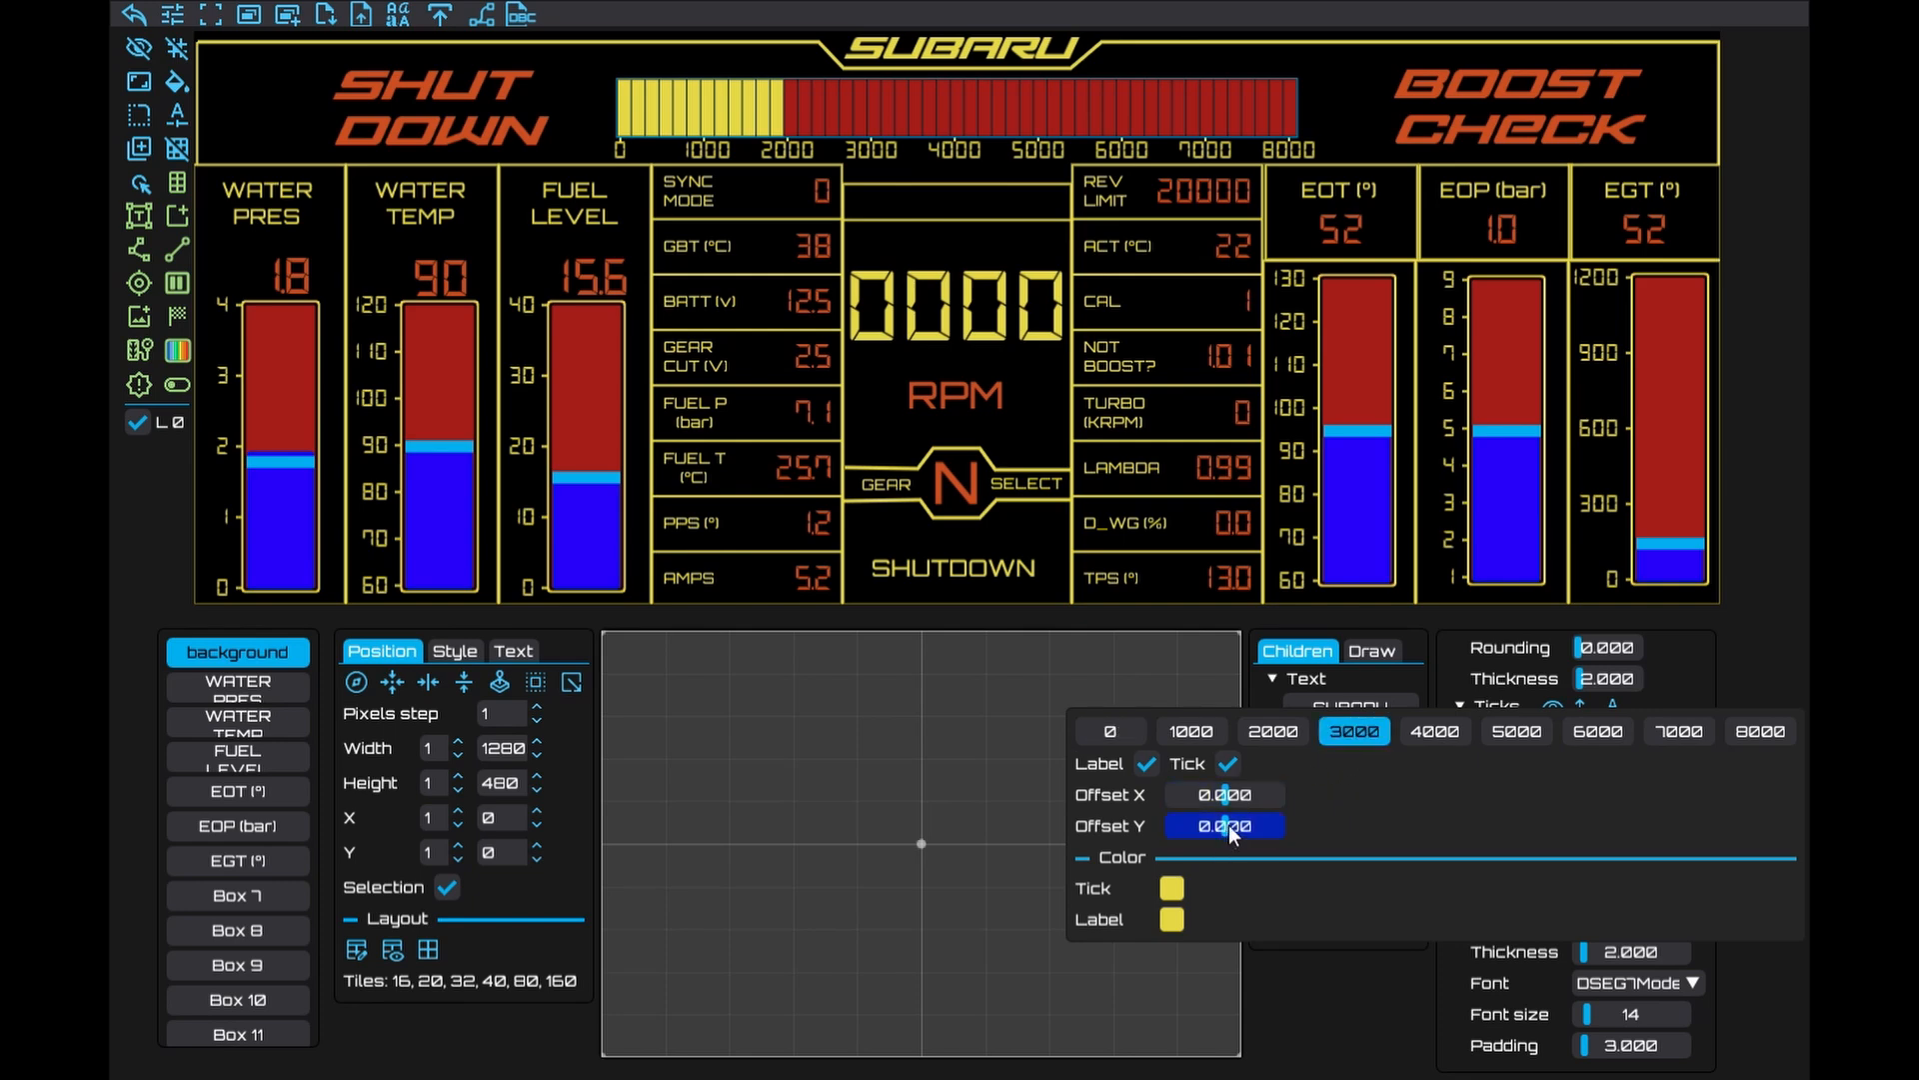
left_click_drag(1226, 826, 1261, 826)
double_click(1262, 825)
type("14")
left_click(1458, 731)
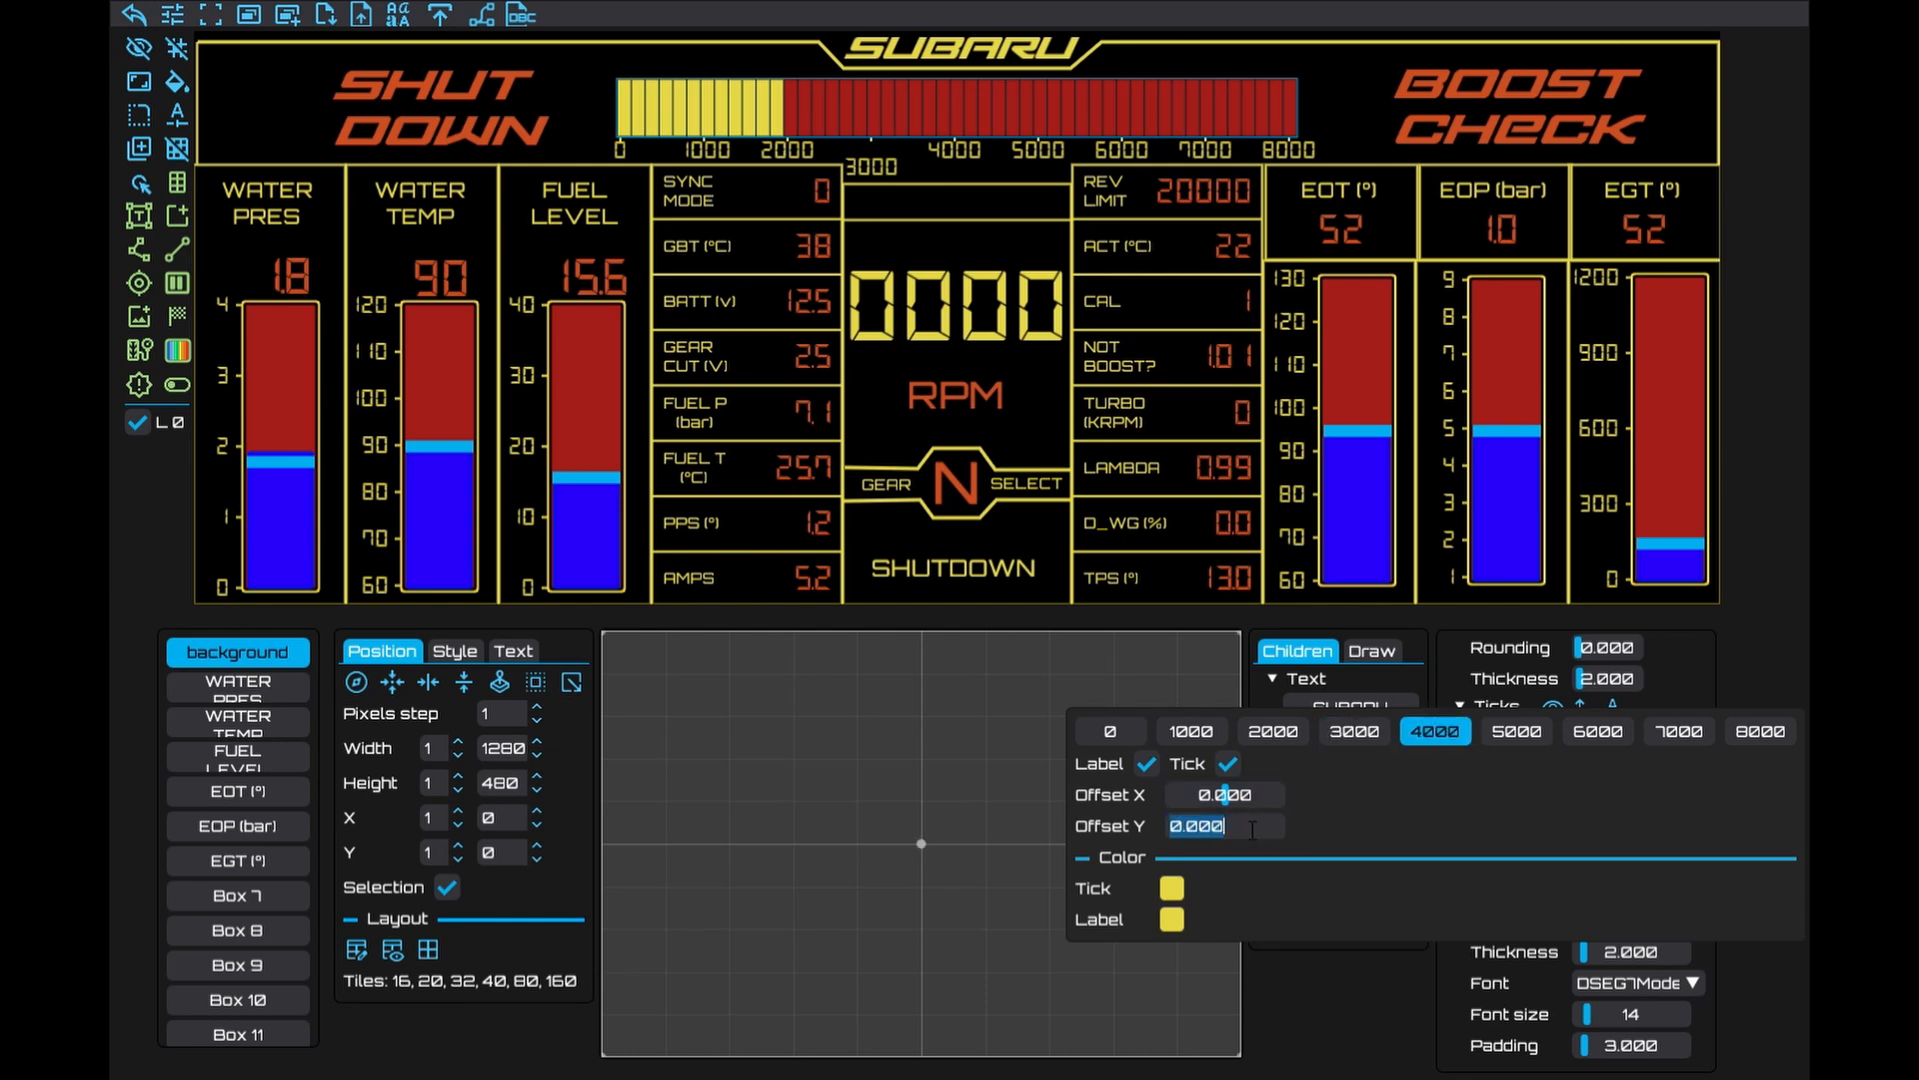
type("14")
left_click(1503, 735)
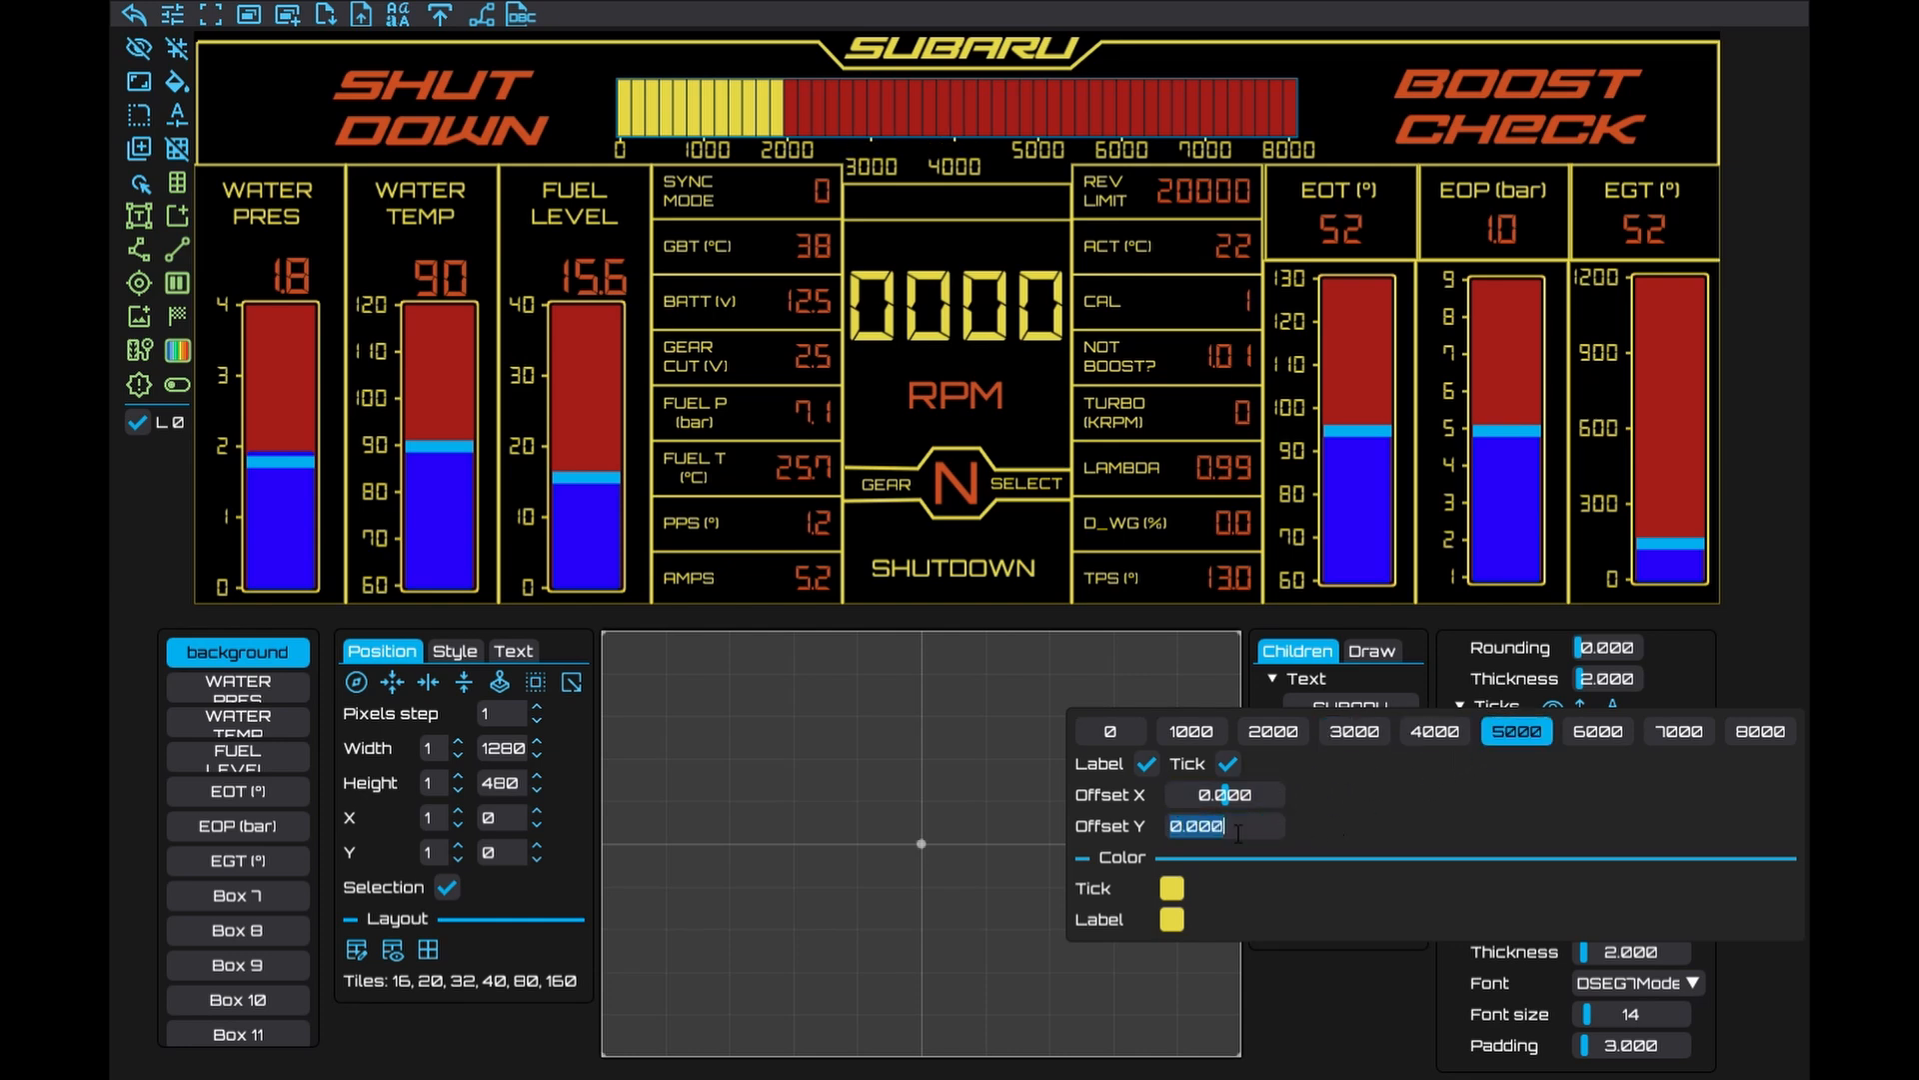
type("14")
key("Return")
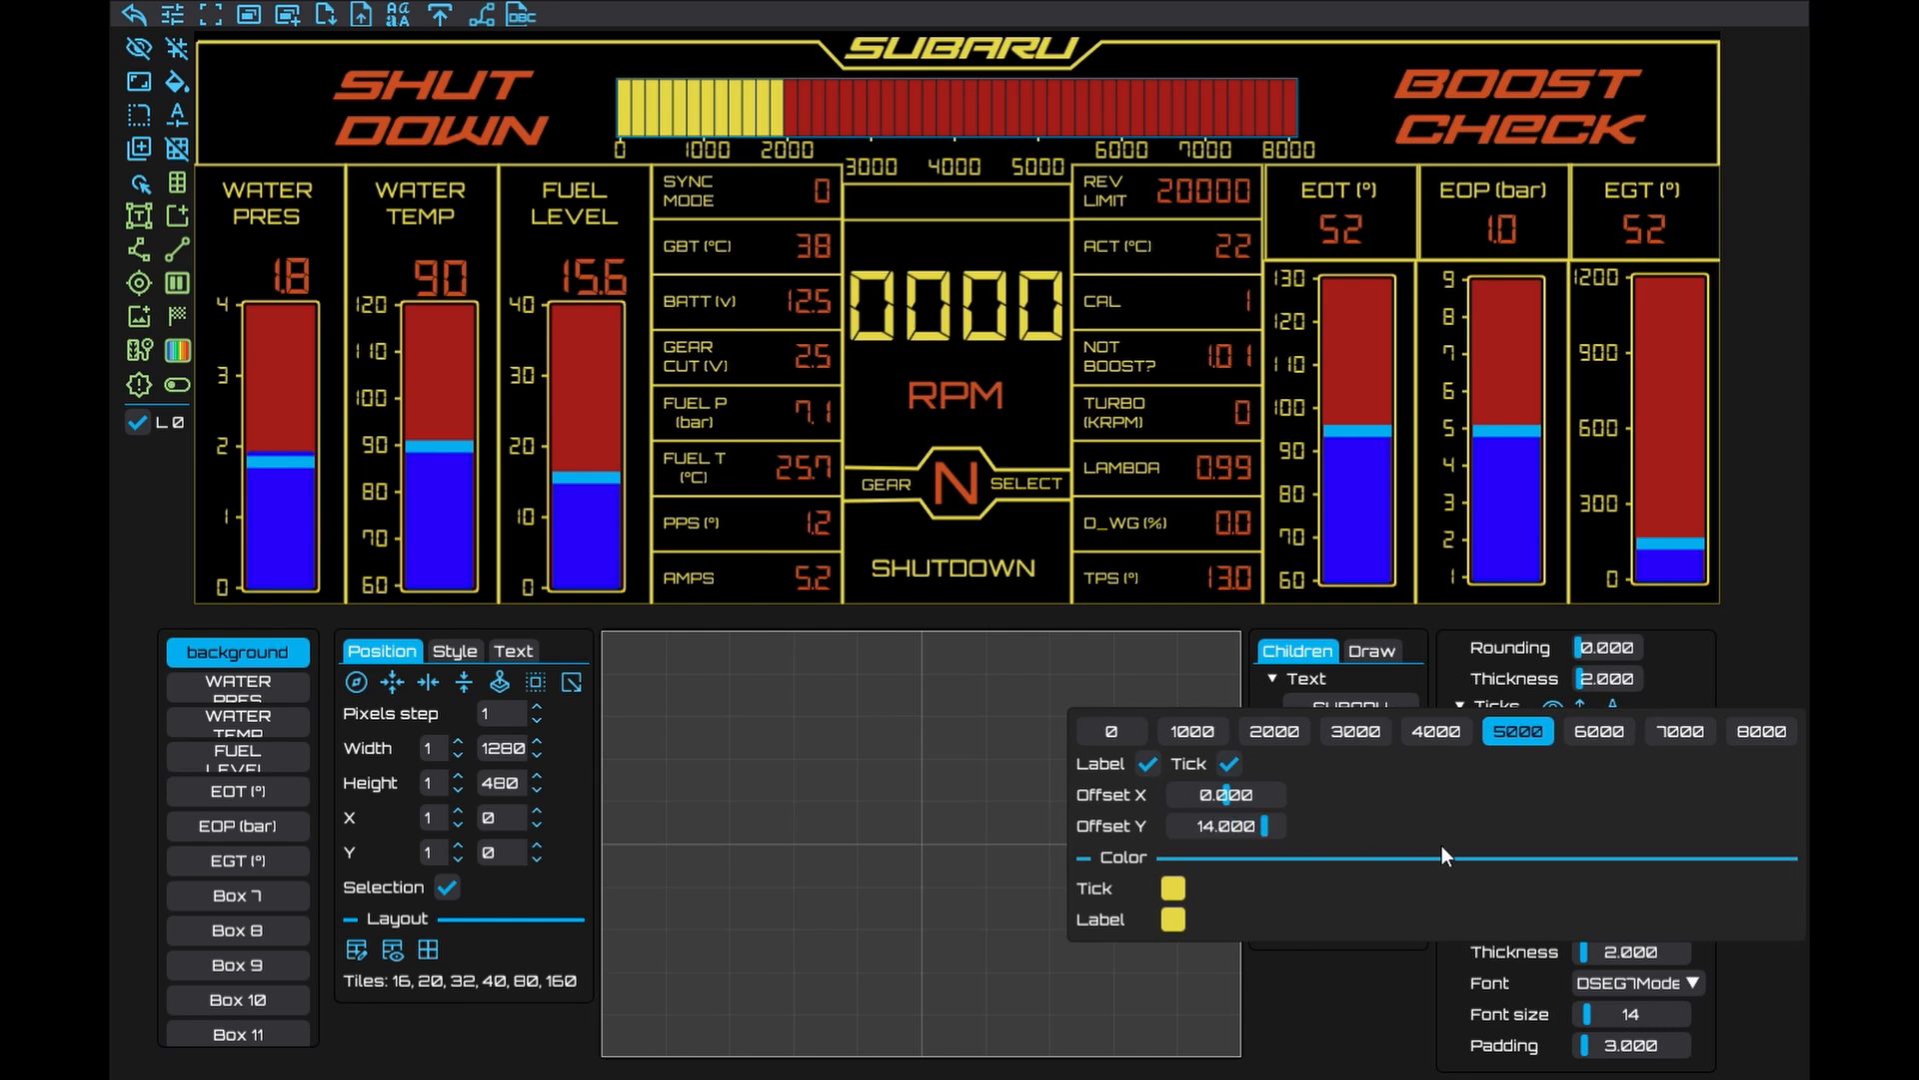
Set the header bar's tick offset to about 1.333 and its tick length to about 4.756
left_click(1382, 1042)
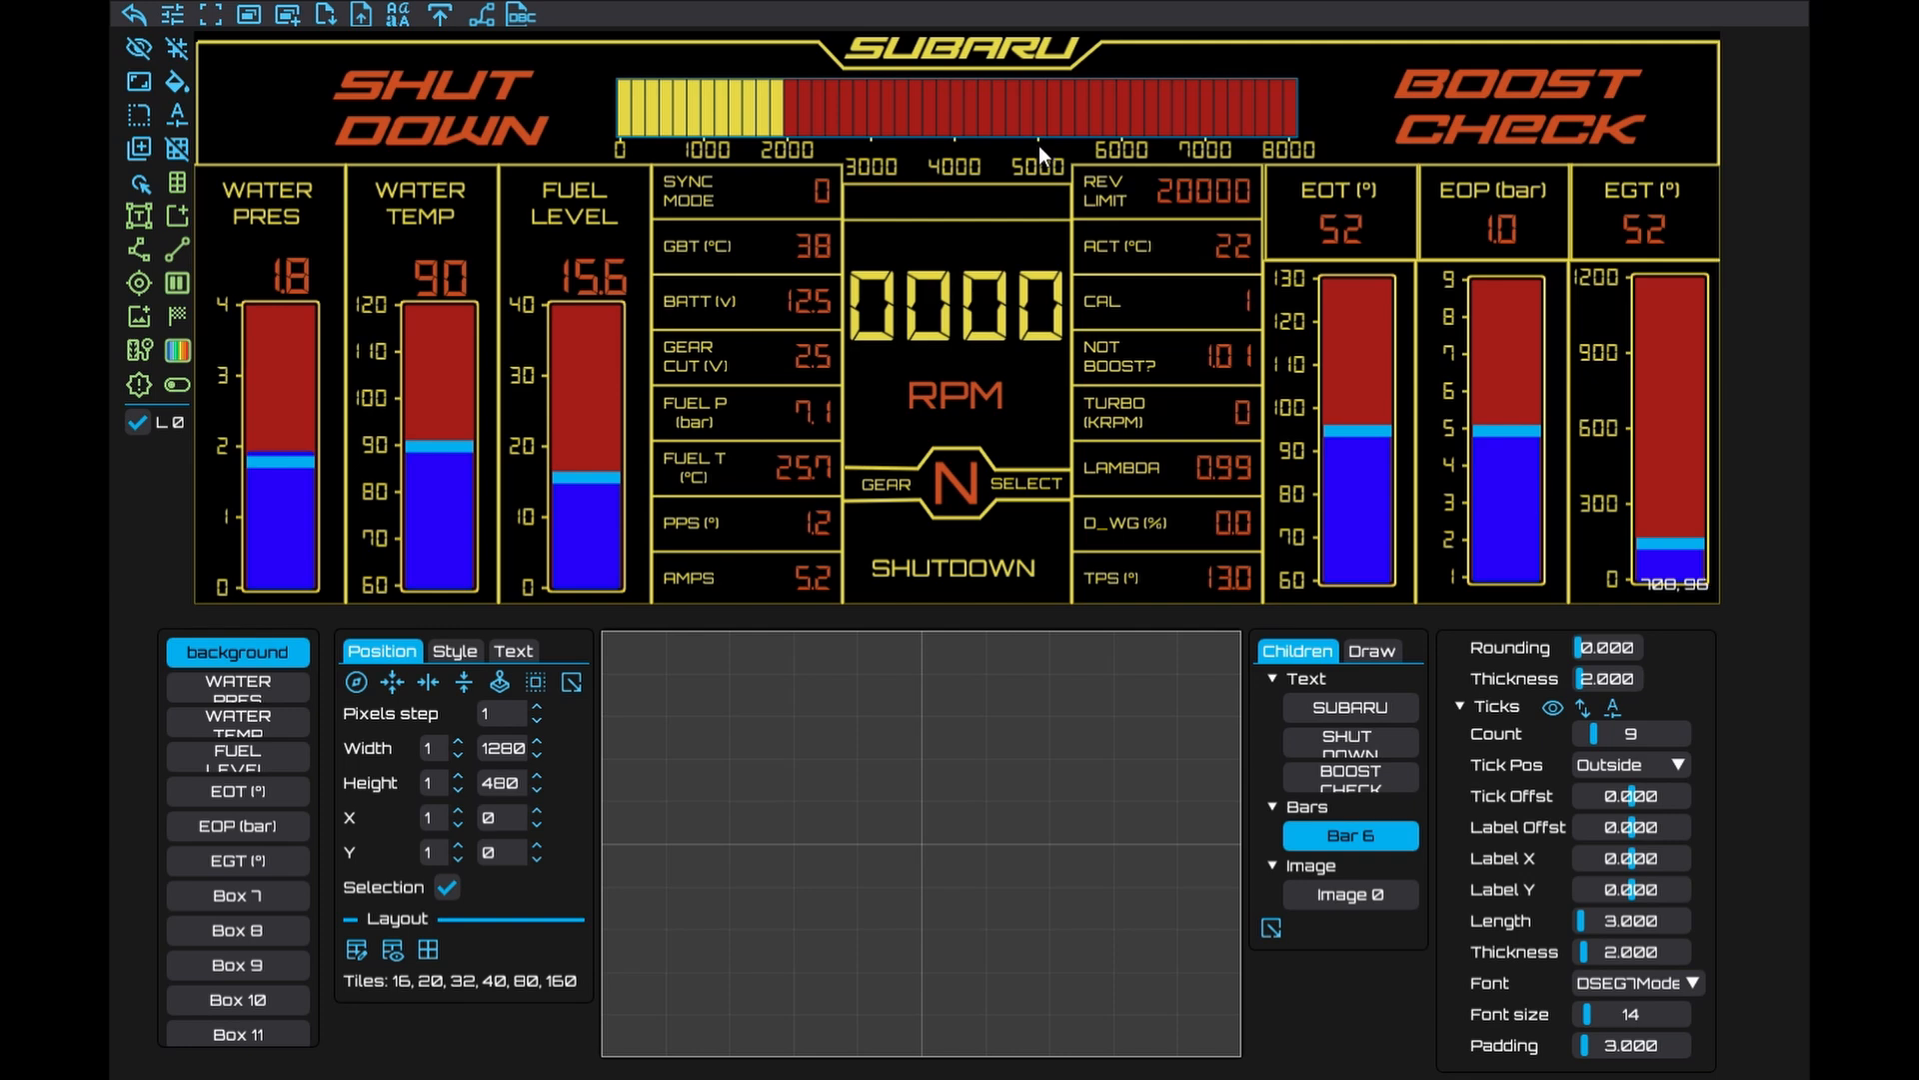
left_click(1597, 794)
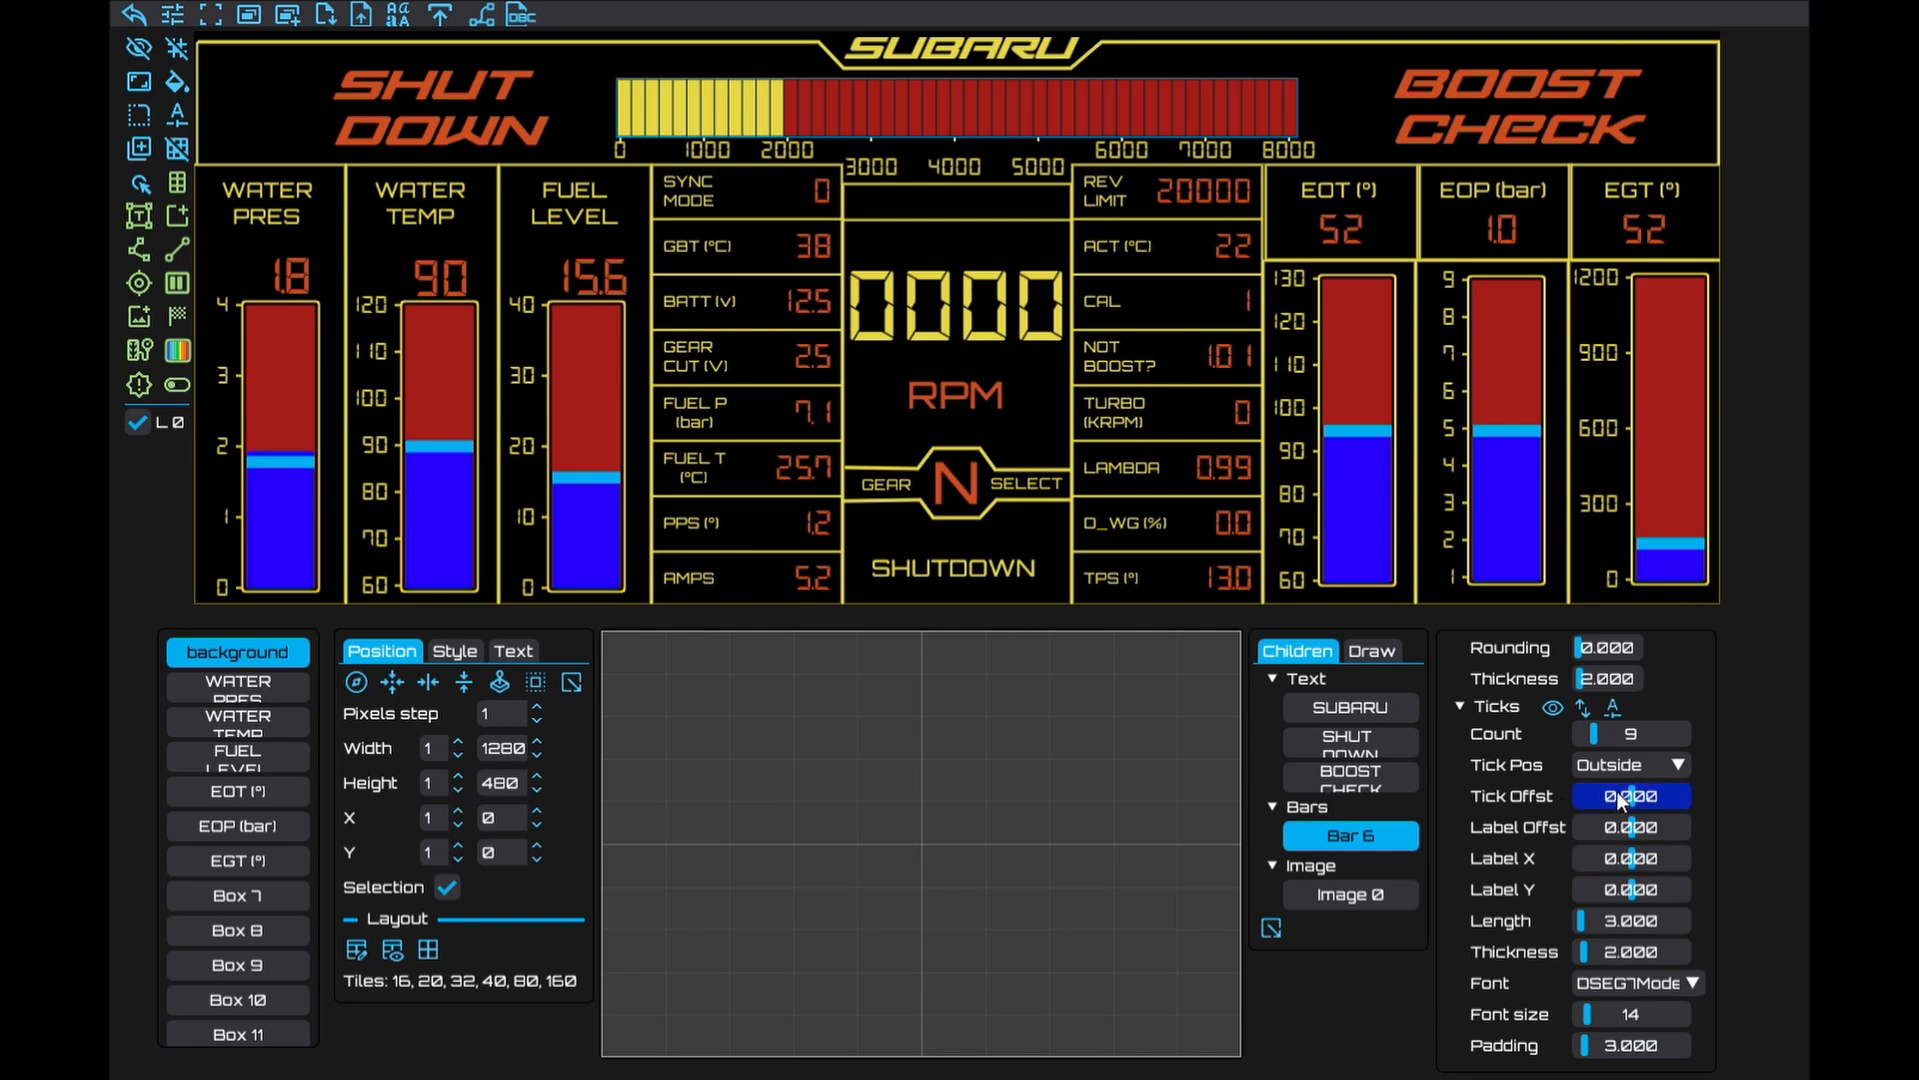
left_click_drag(1623, 800, 1635, 802)
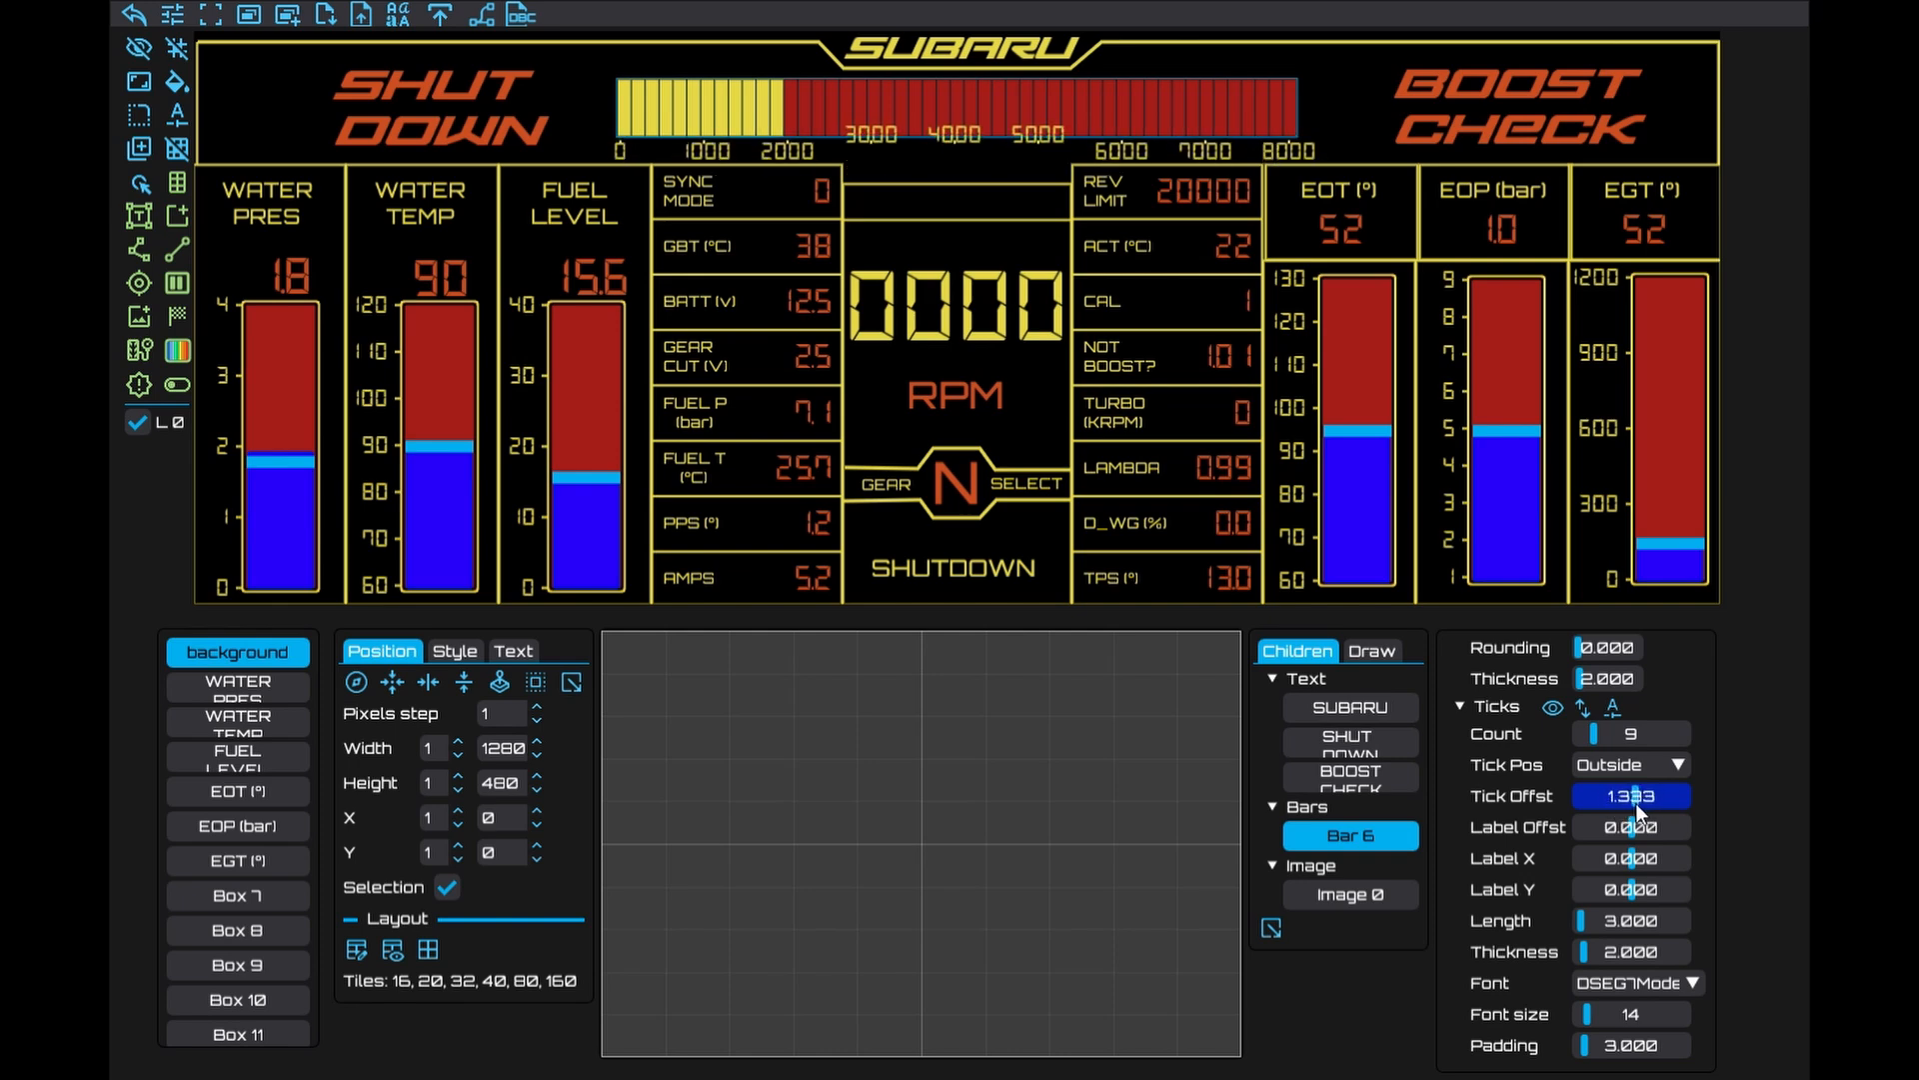
left_click(1582, 920)
left_click_drag(1582, 921, 1583, 920)
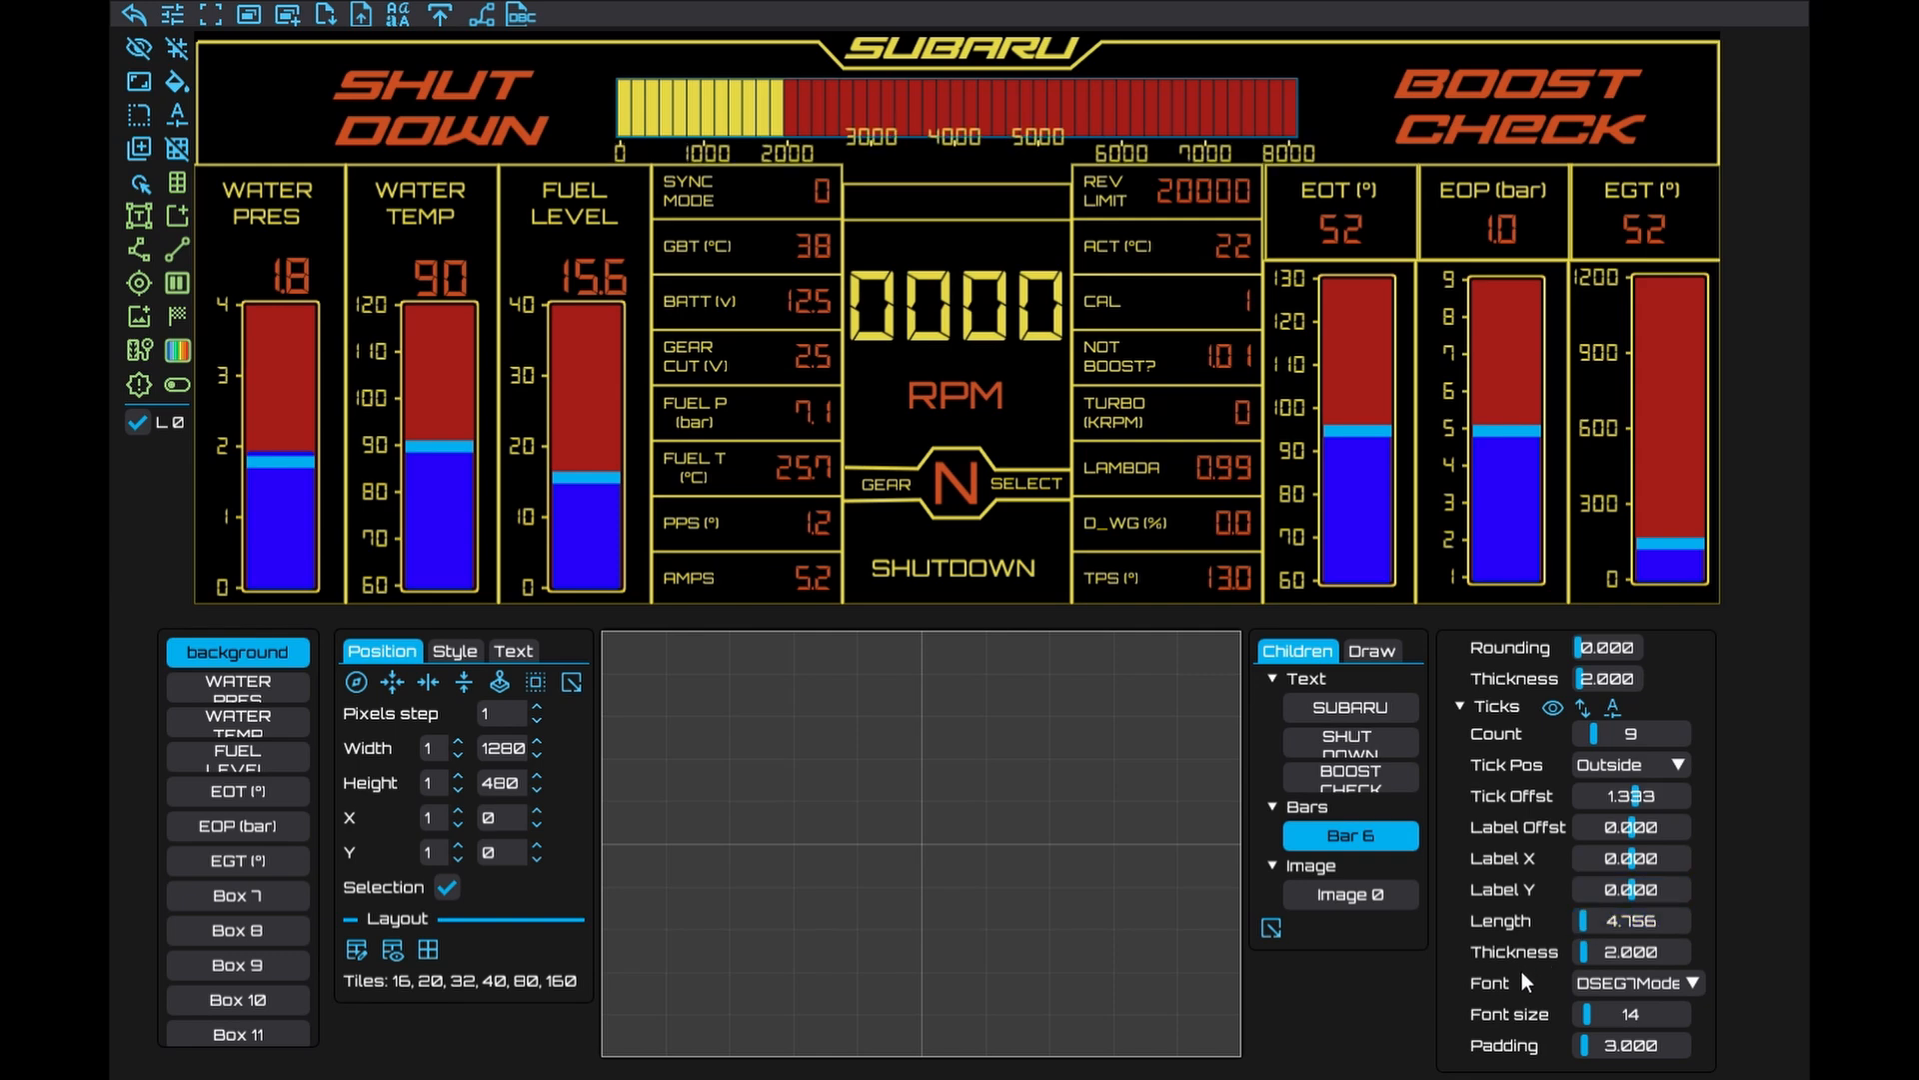
Set the vertical offset of the header bar's 3000, 4000 and 5000 tick labels to 28
left_click(1611, 706)
left_click(1345, 723)
double_click(1250, 824)
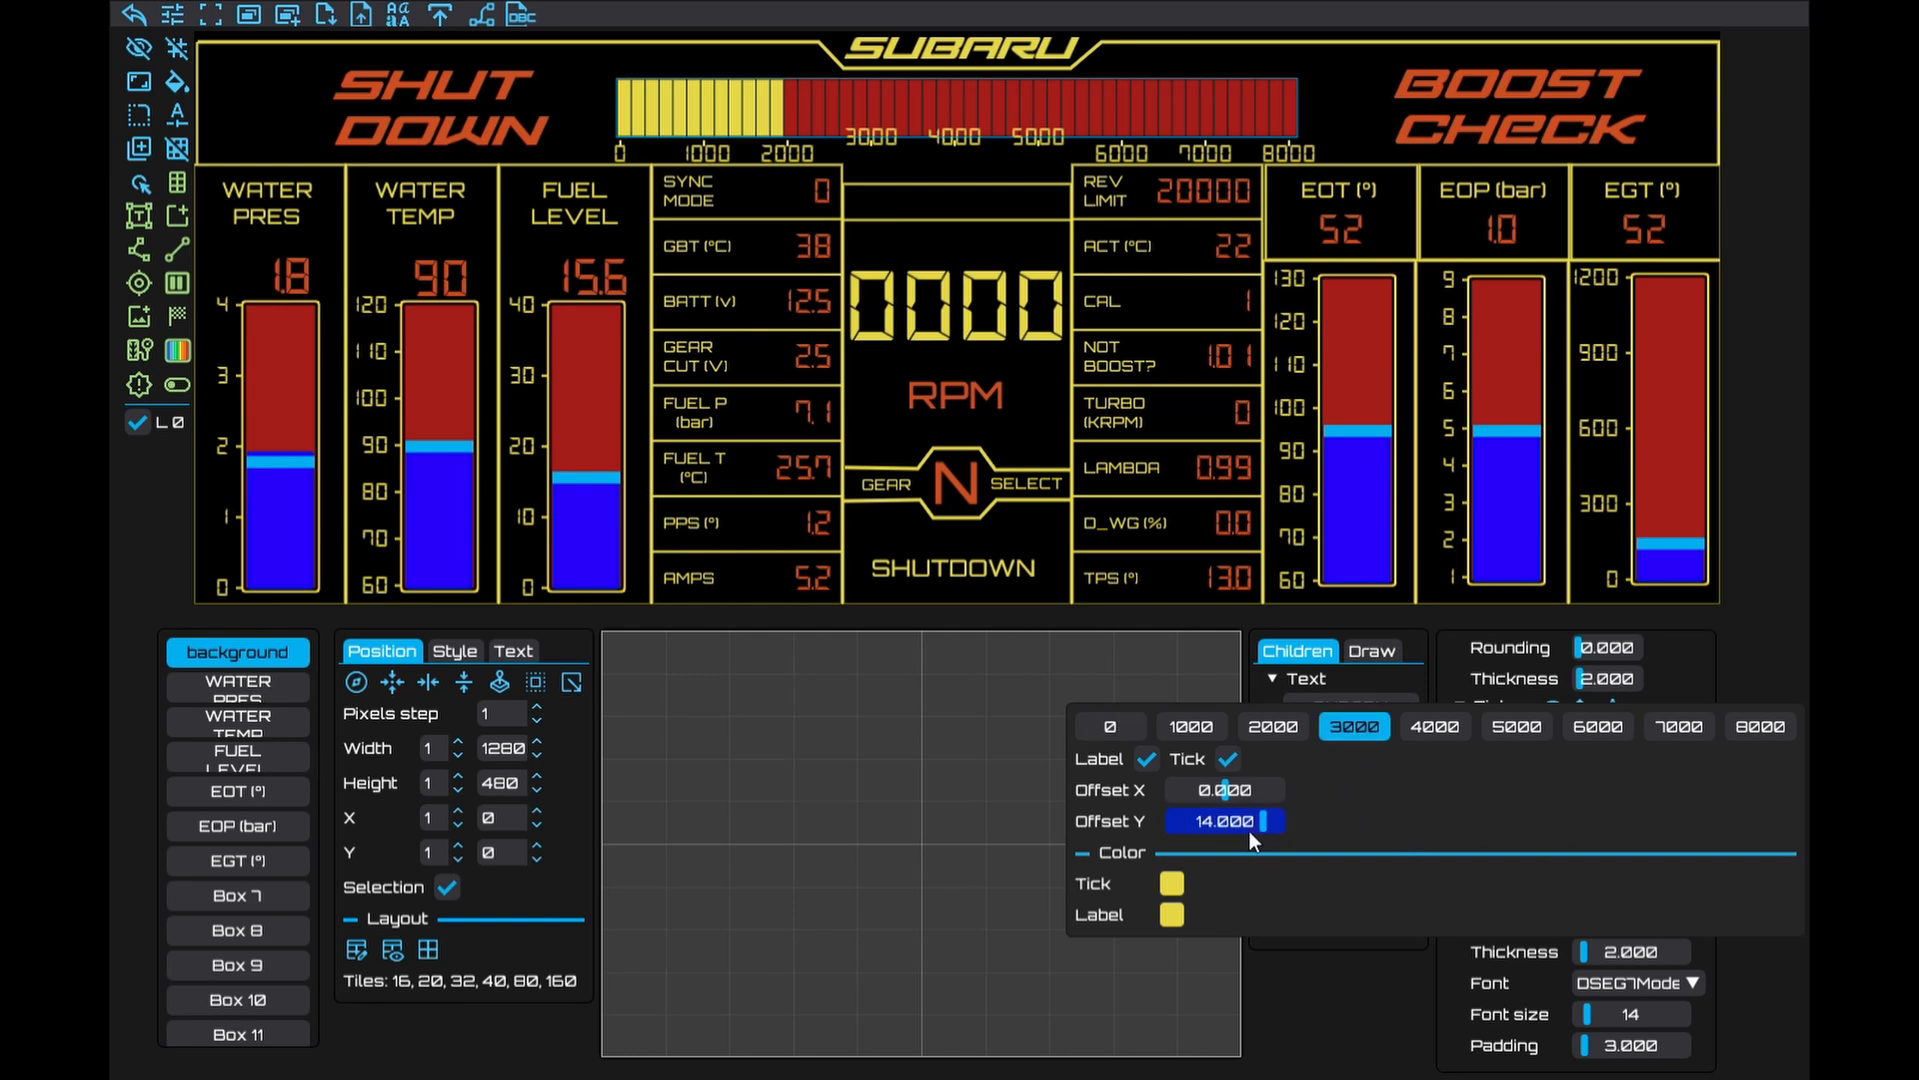
type("28")
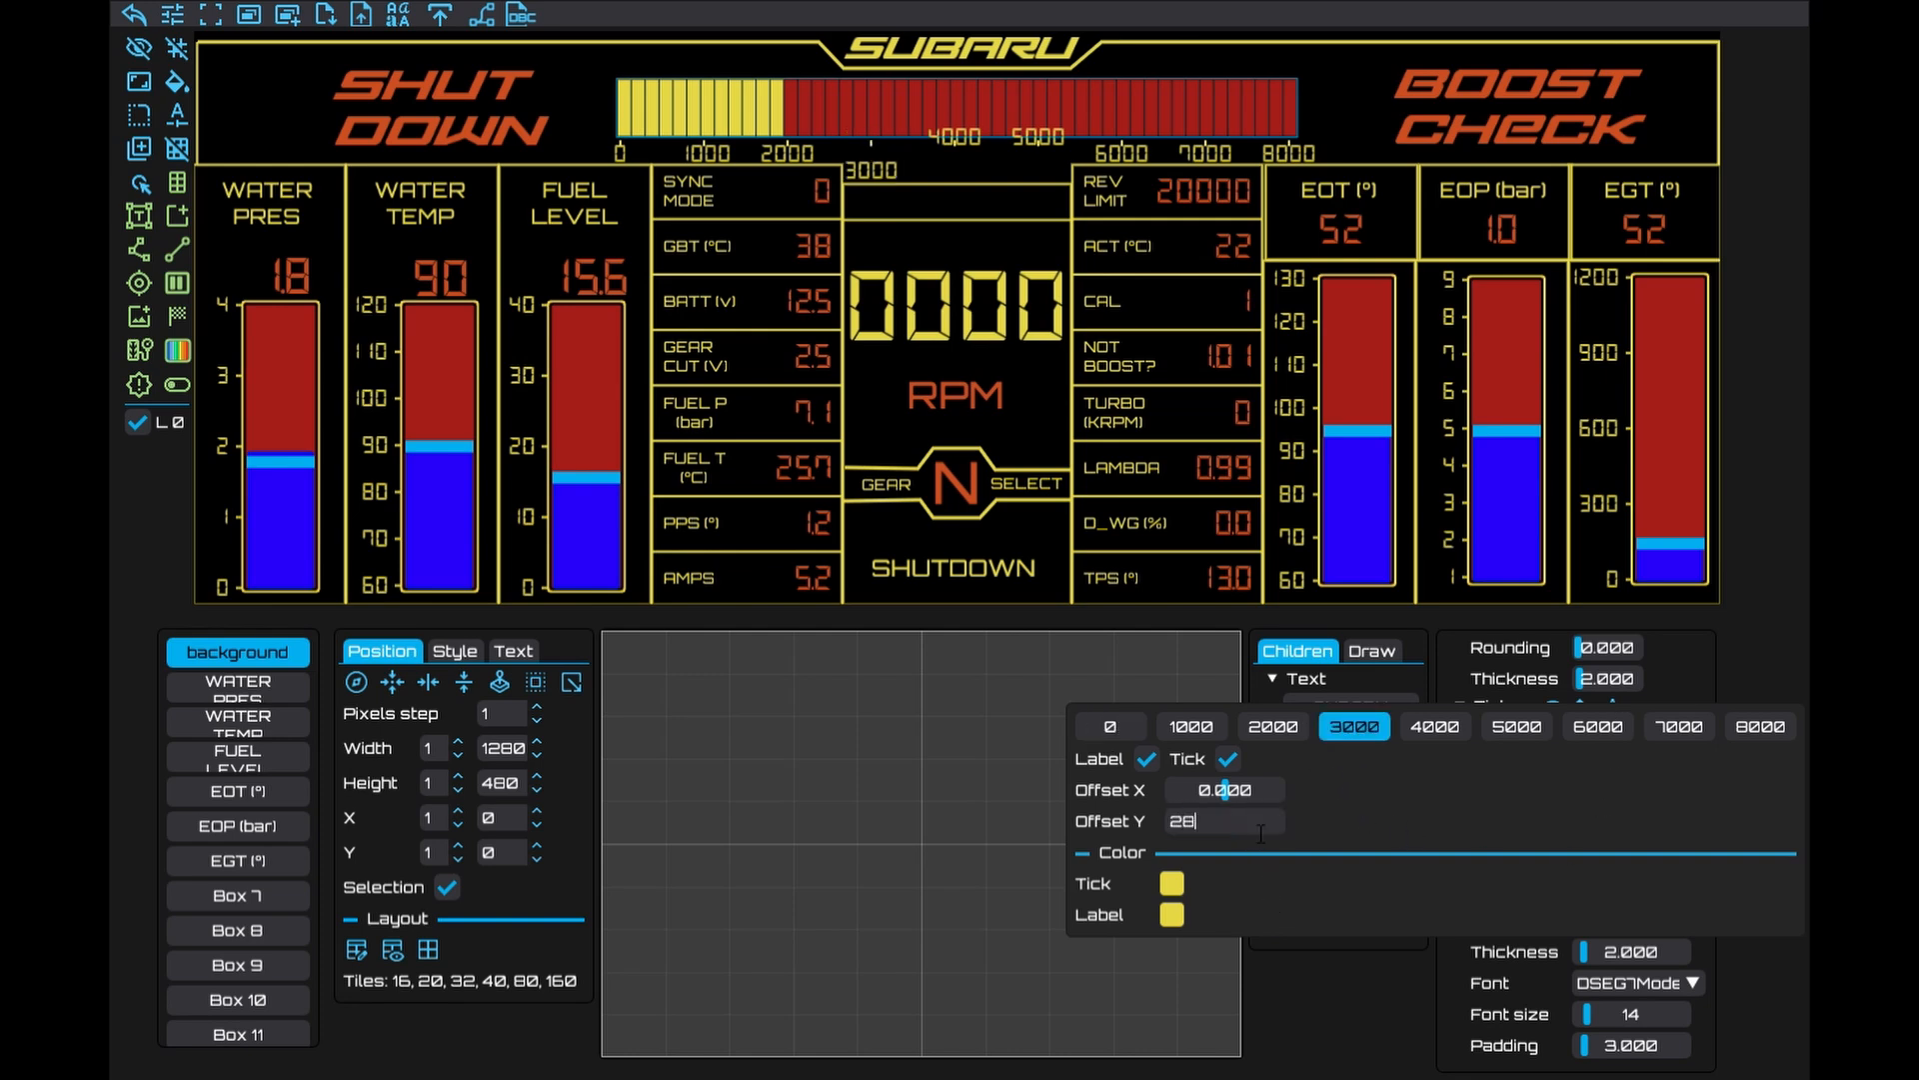
left_click(1440, 727)
double_click(1267, 818)
type("28")
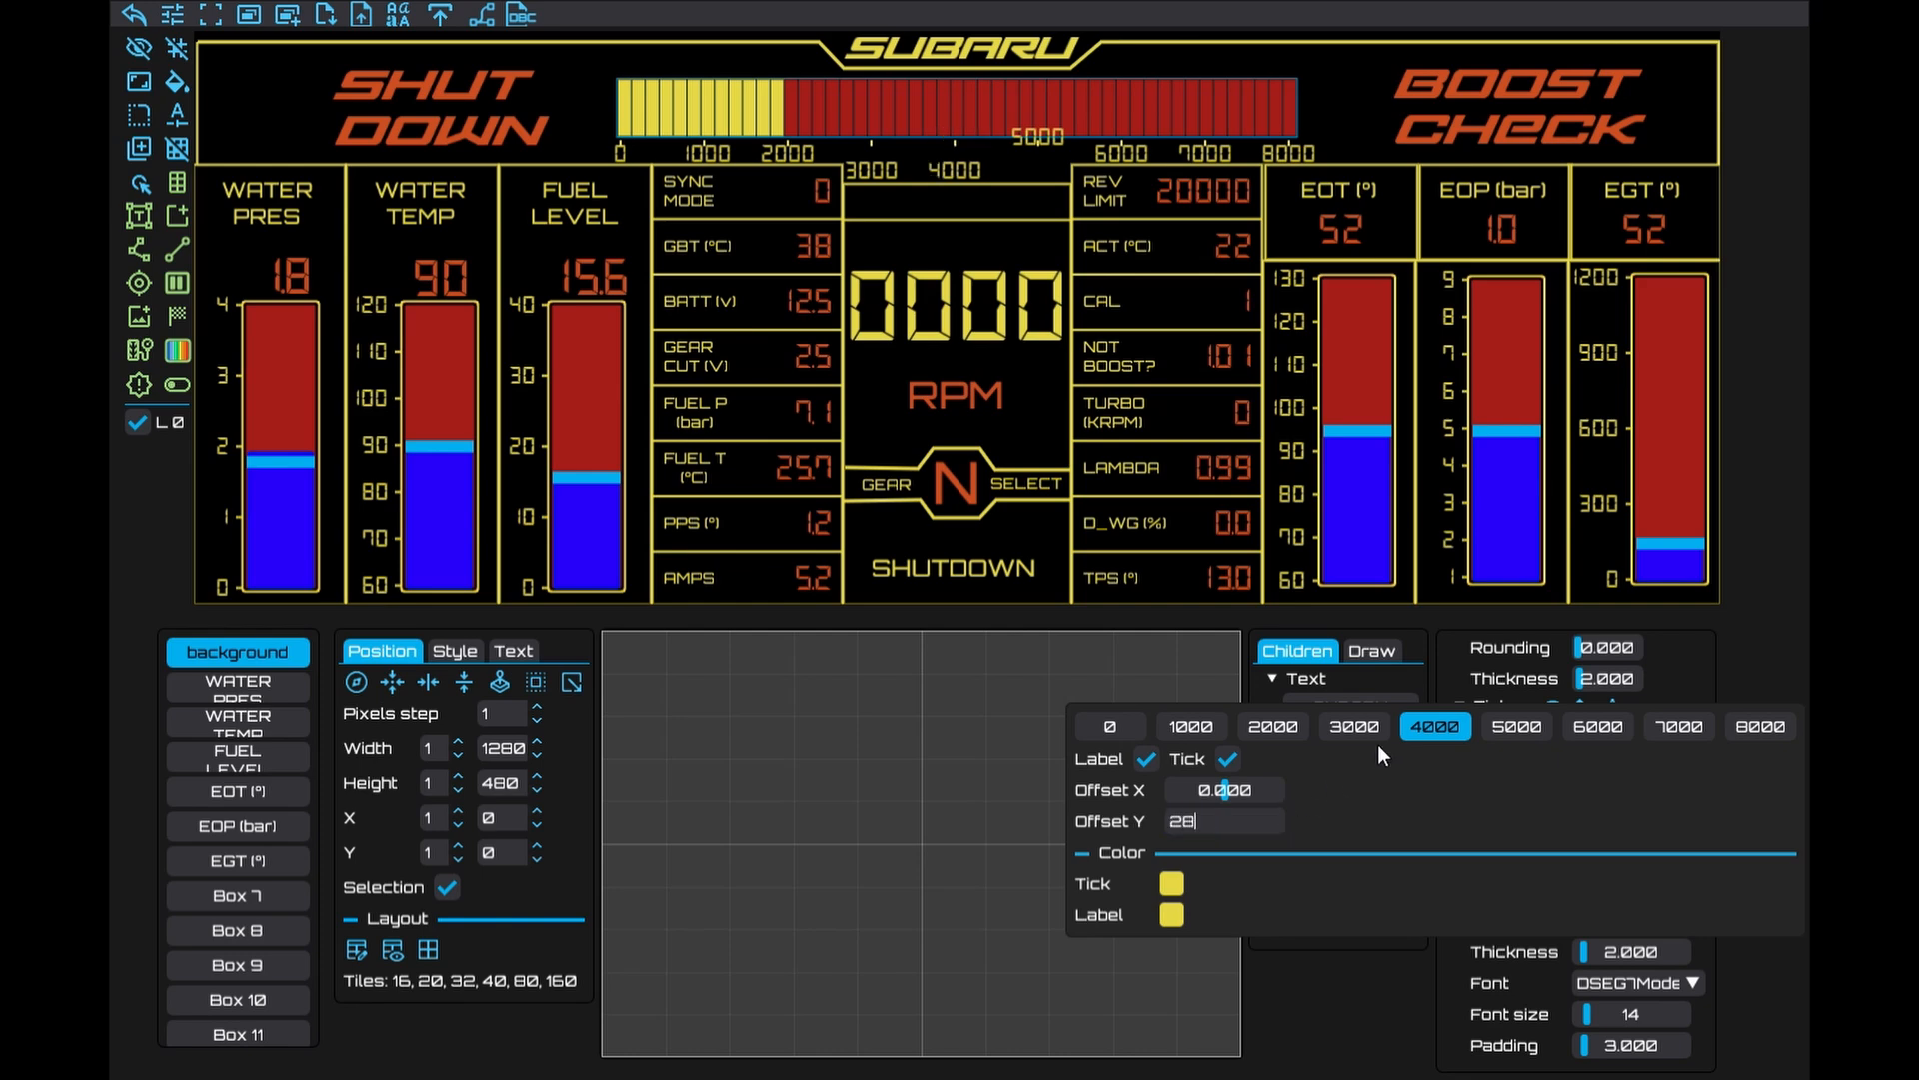
left_click(1512, 725)
type("28")
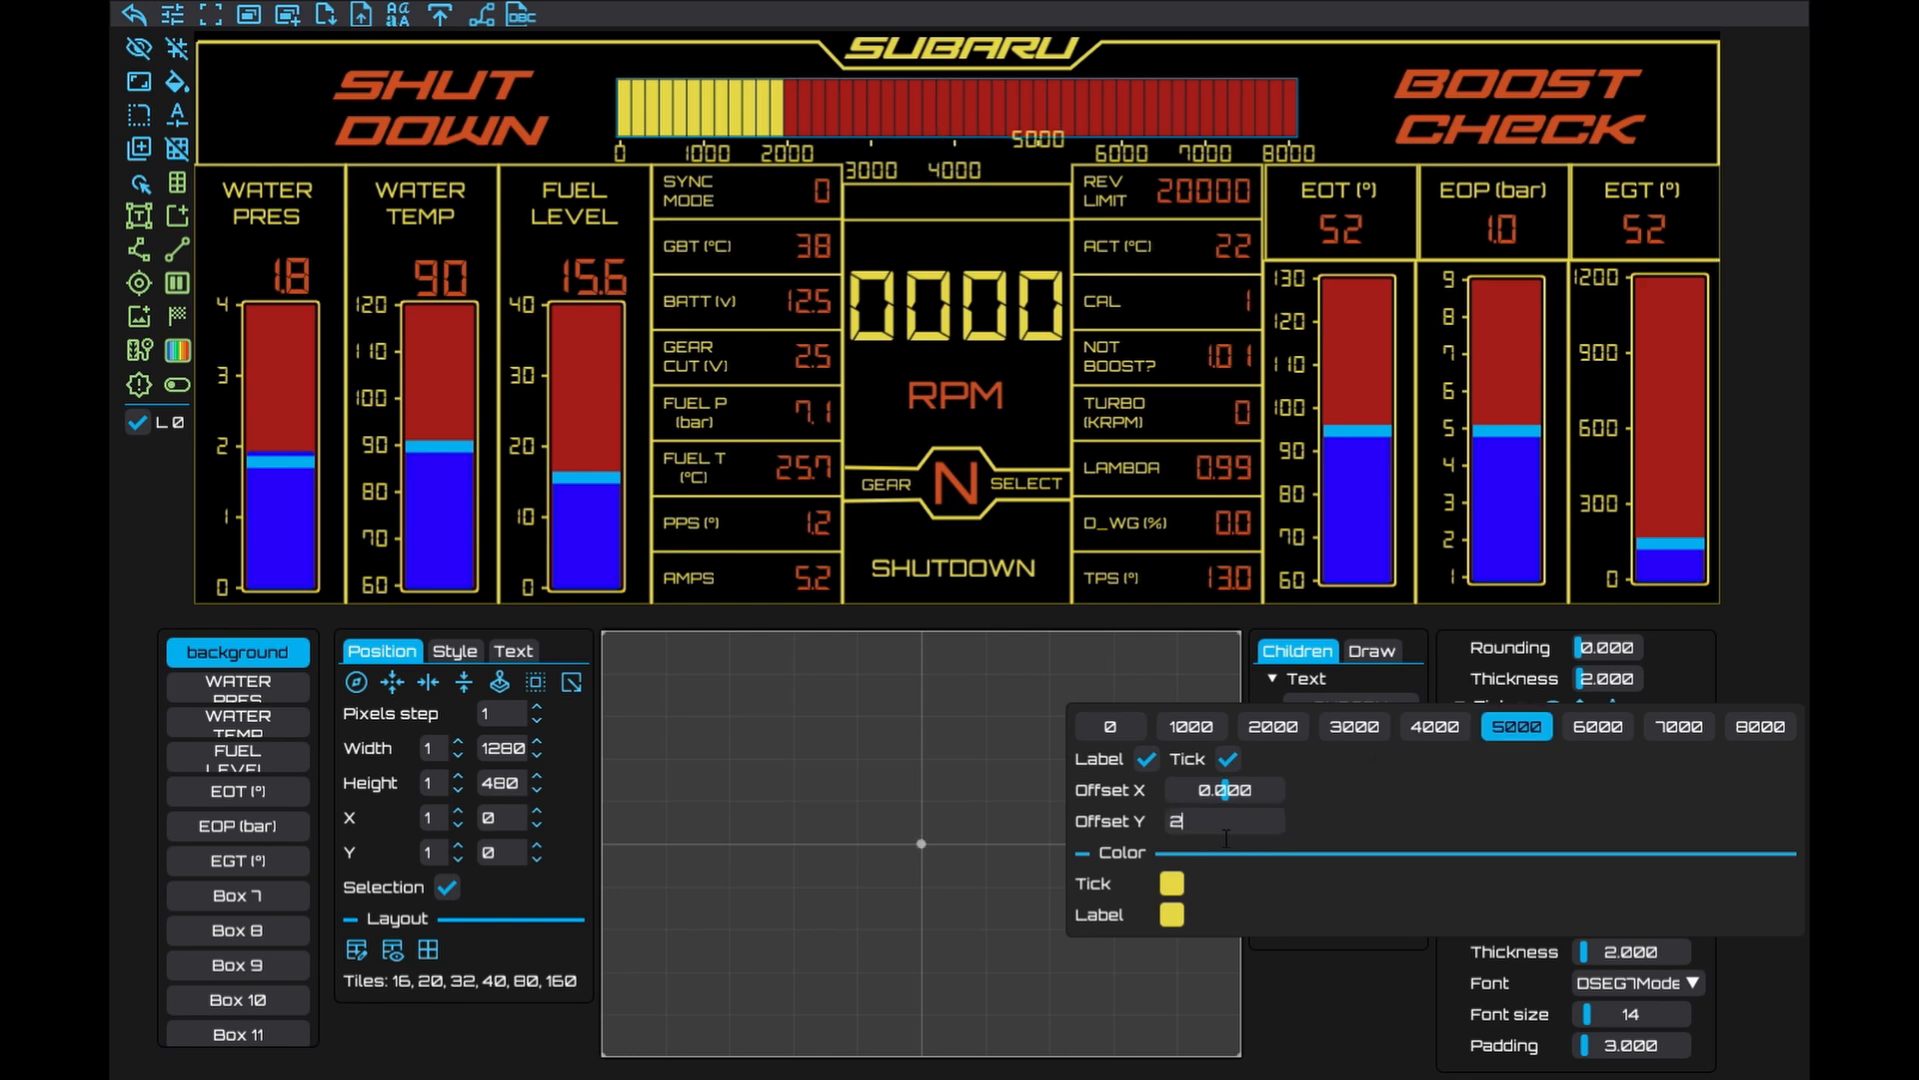
left_click(1226, 941)
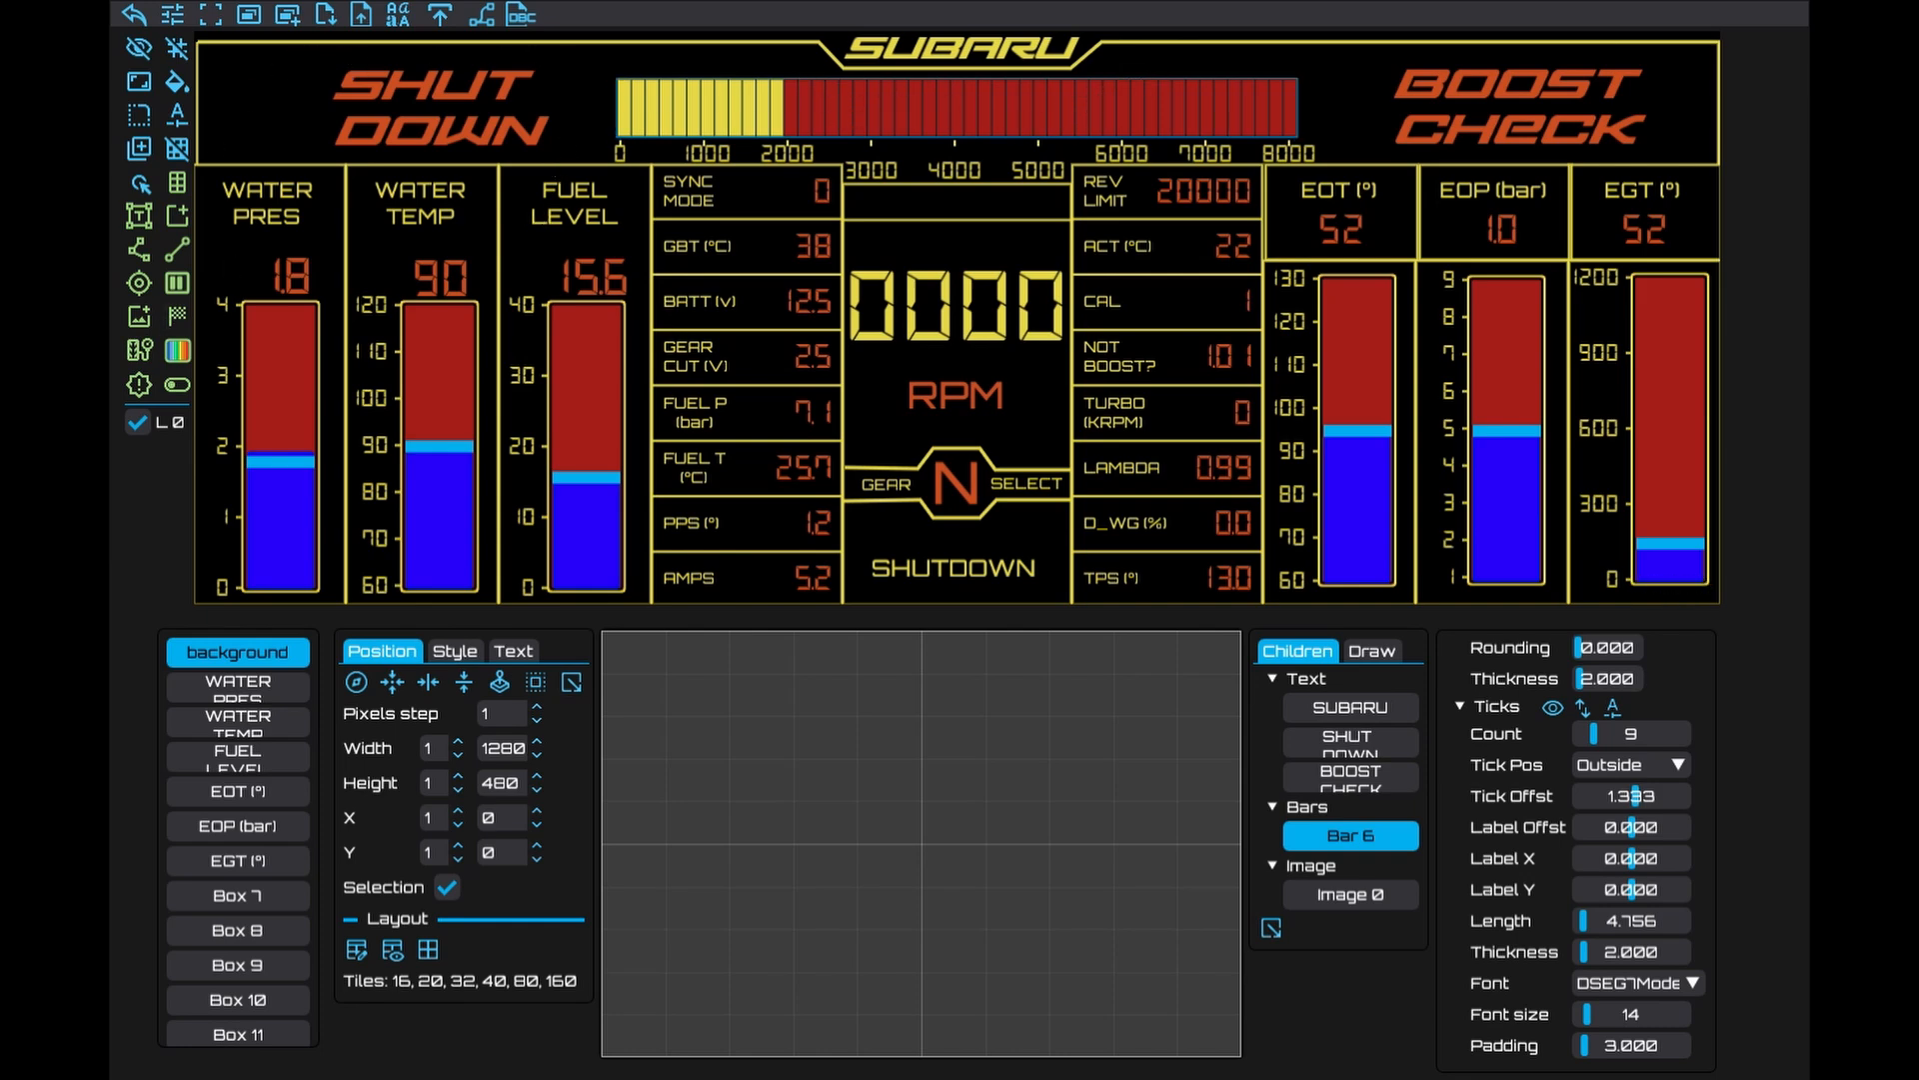
Insert the image file br.png into the background box
left_click(138, 352)
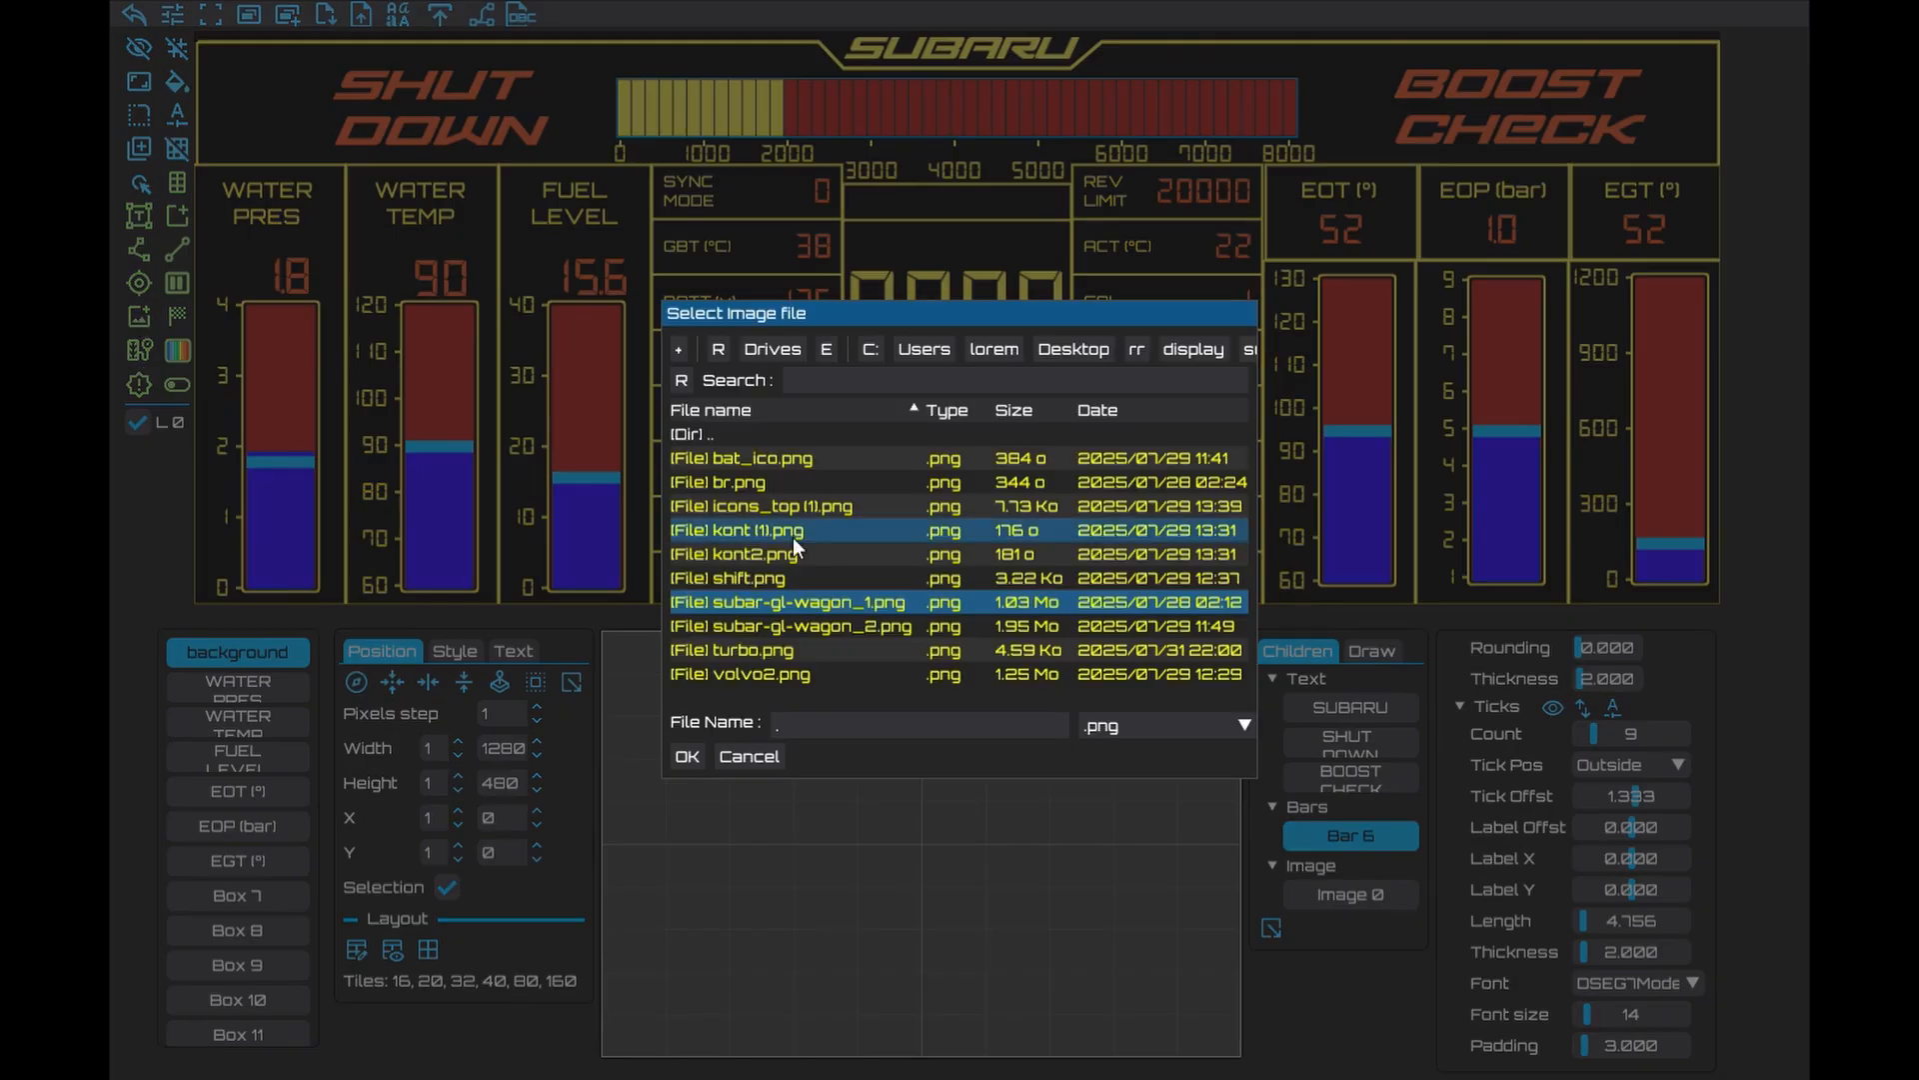
left_click(766, 484)
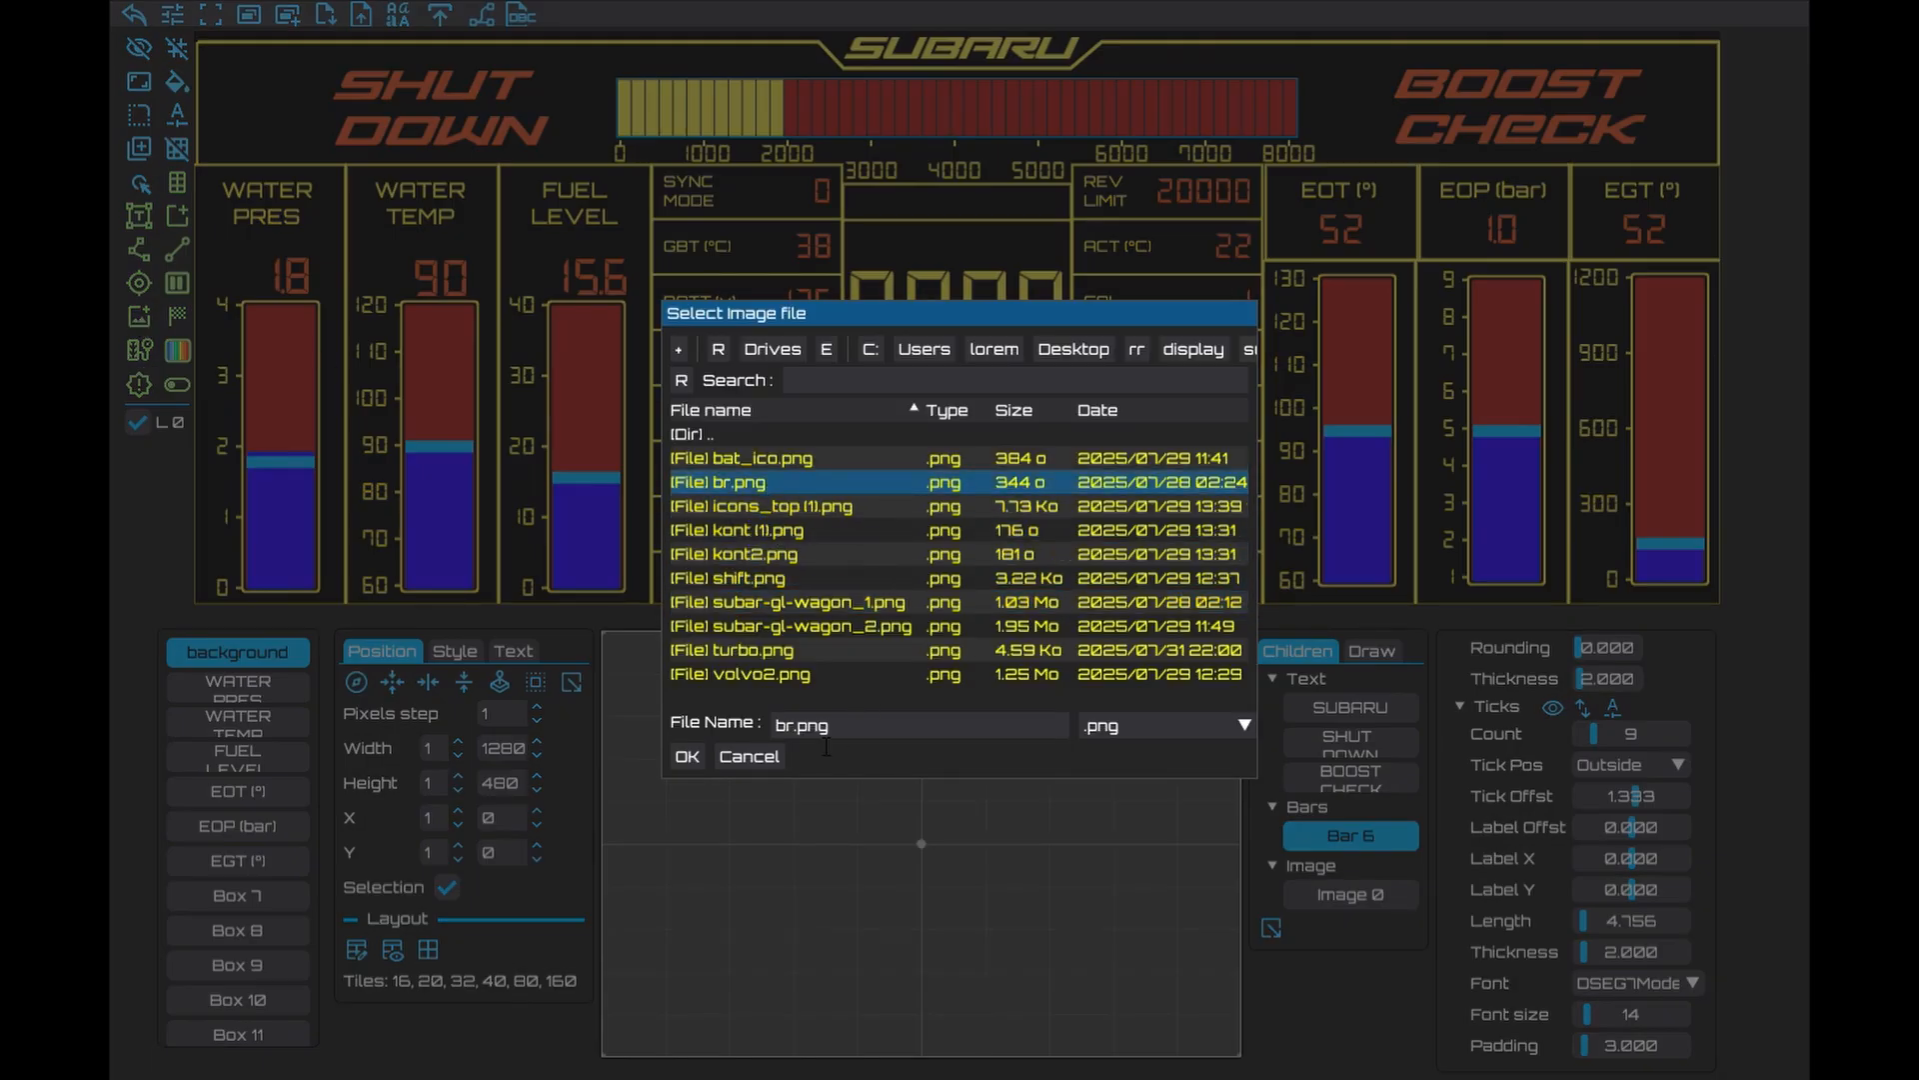
left_click(688, 757)
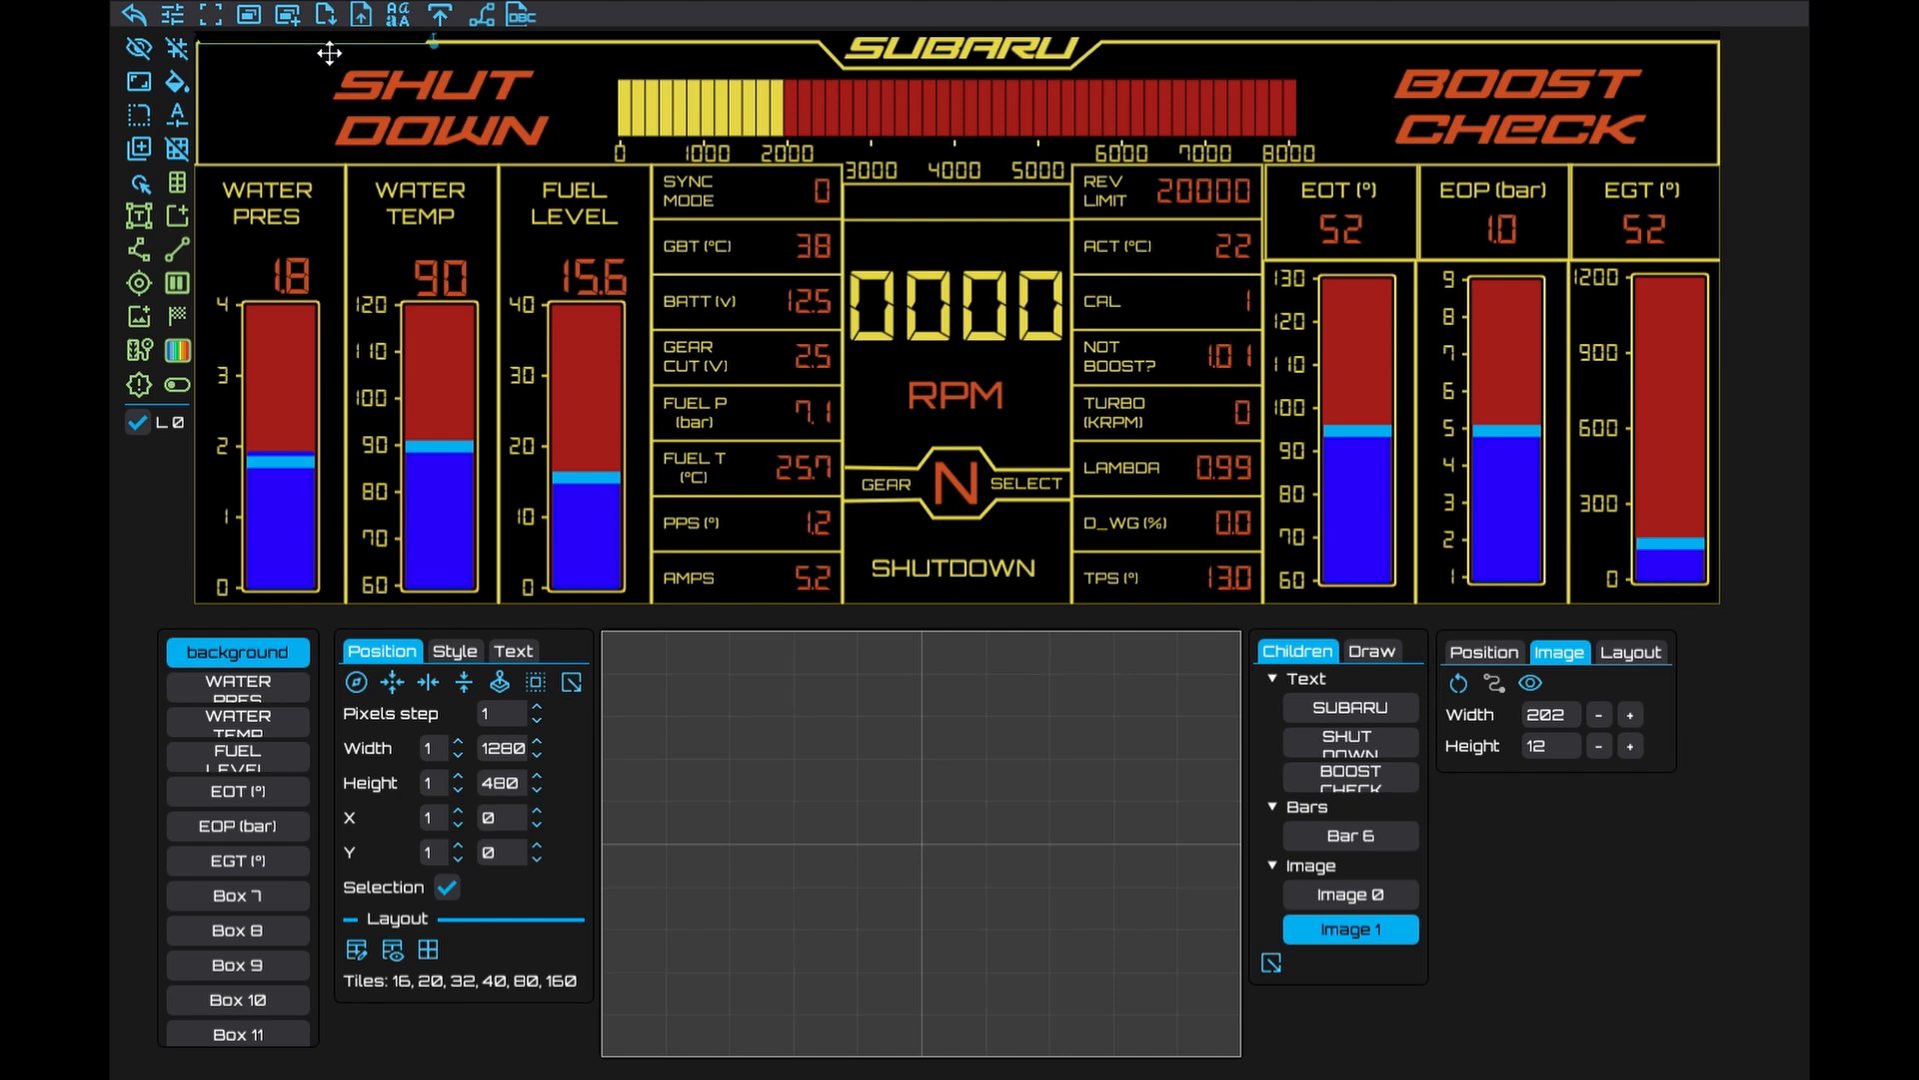
Align the br.png image to the top centre of the background box with a P-Y value of 40
left_click_drag(374, 85, 968, 113)
left_click(1630, 652)
left_click(1571, 724)
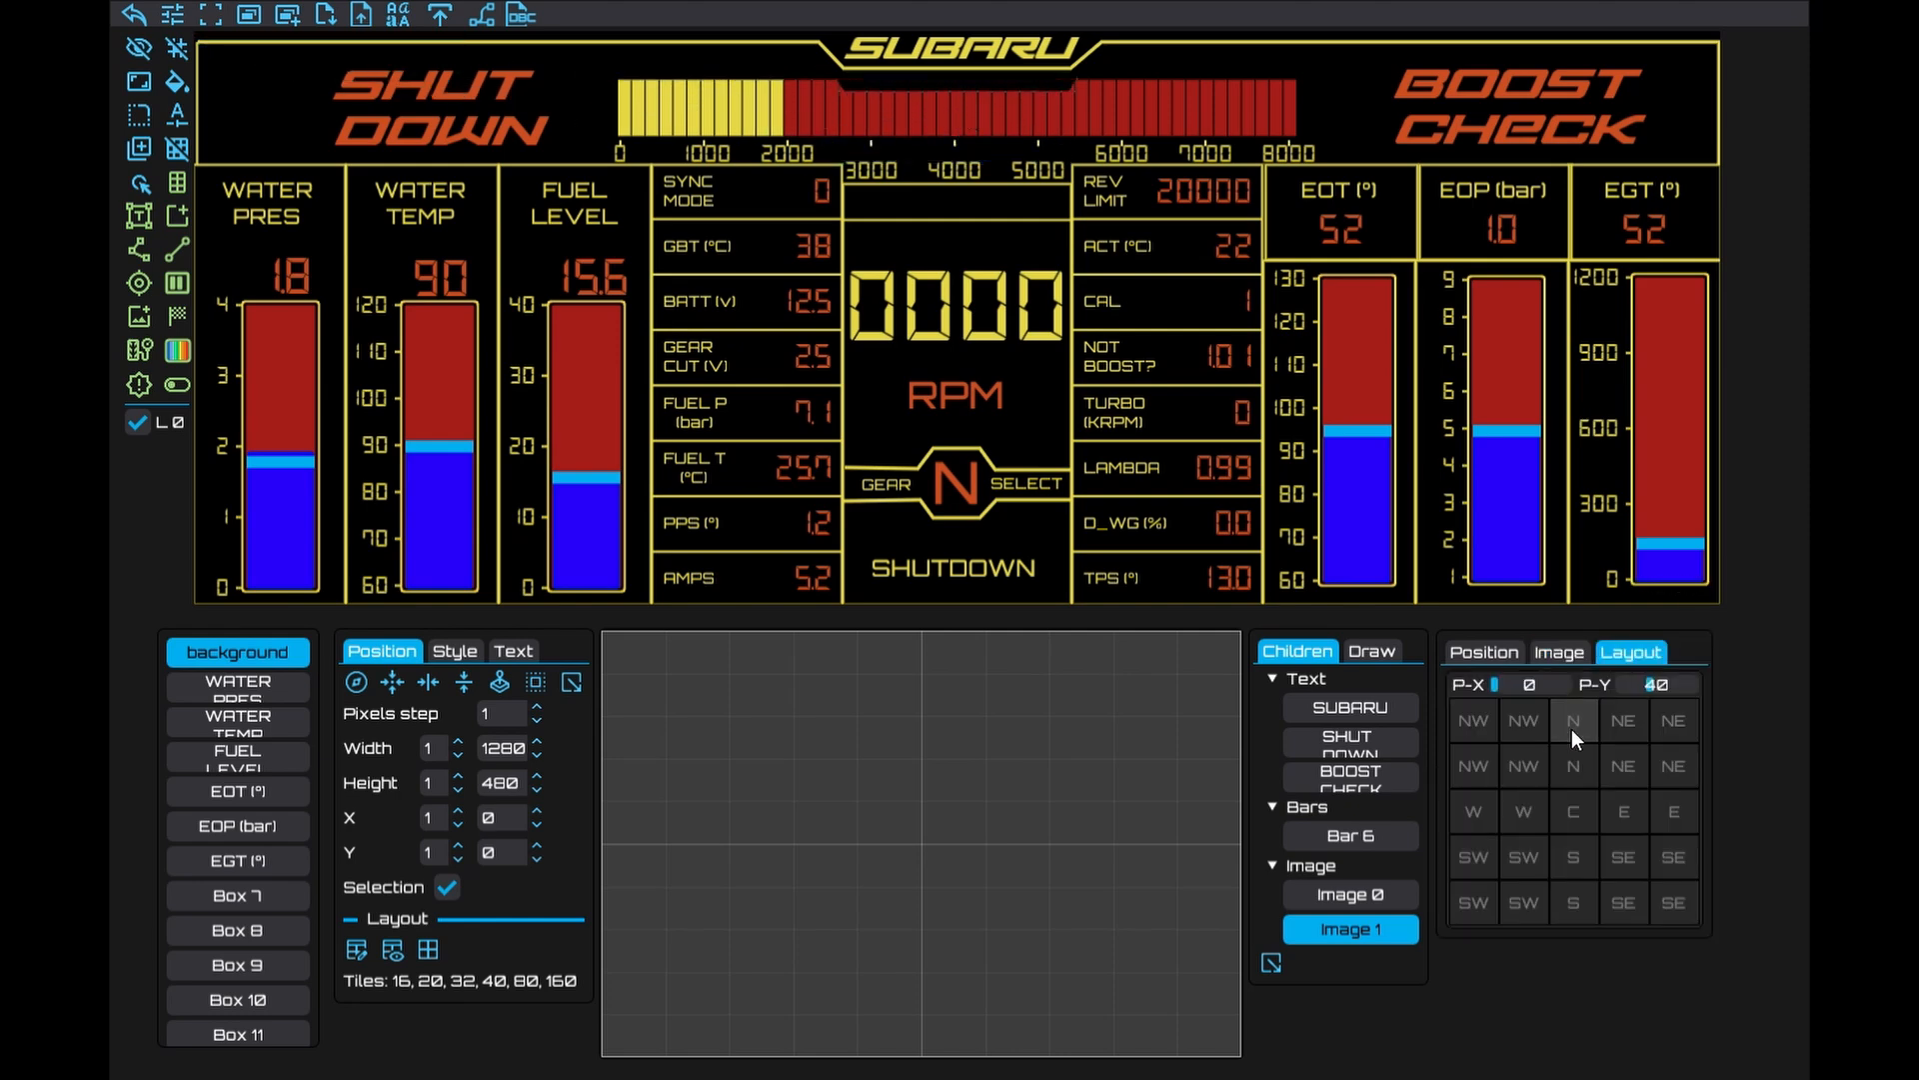
left_click(1657, 687)
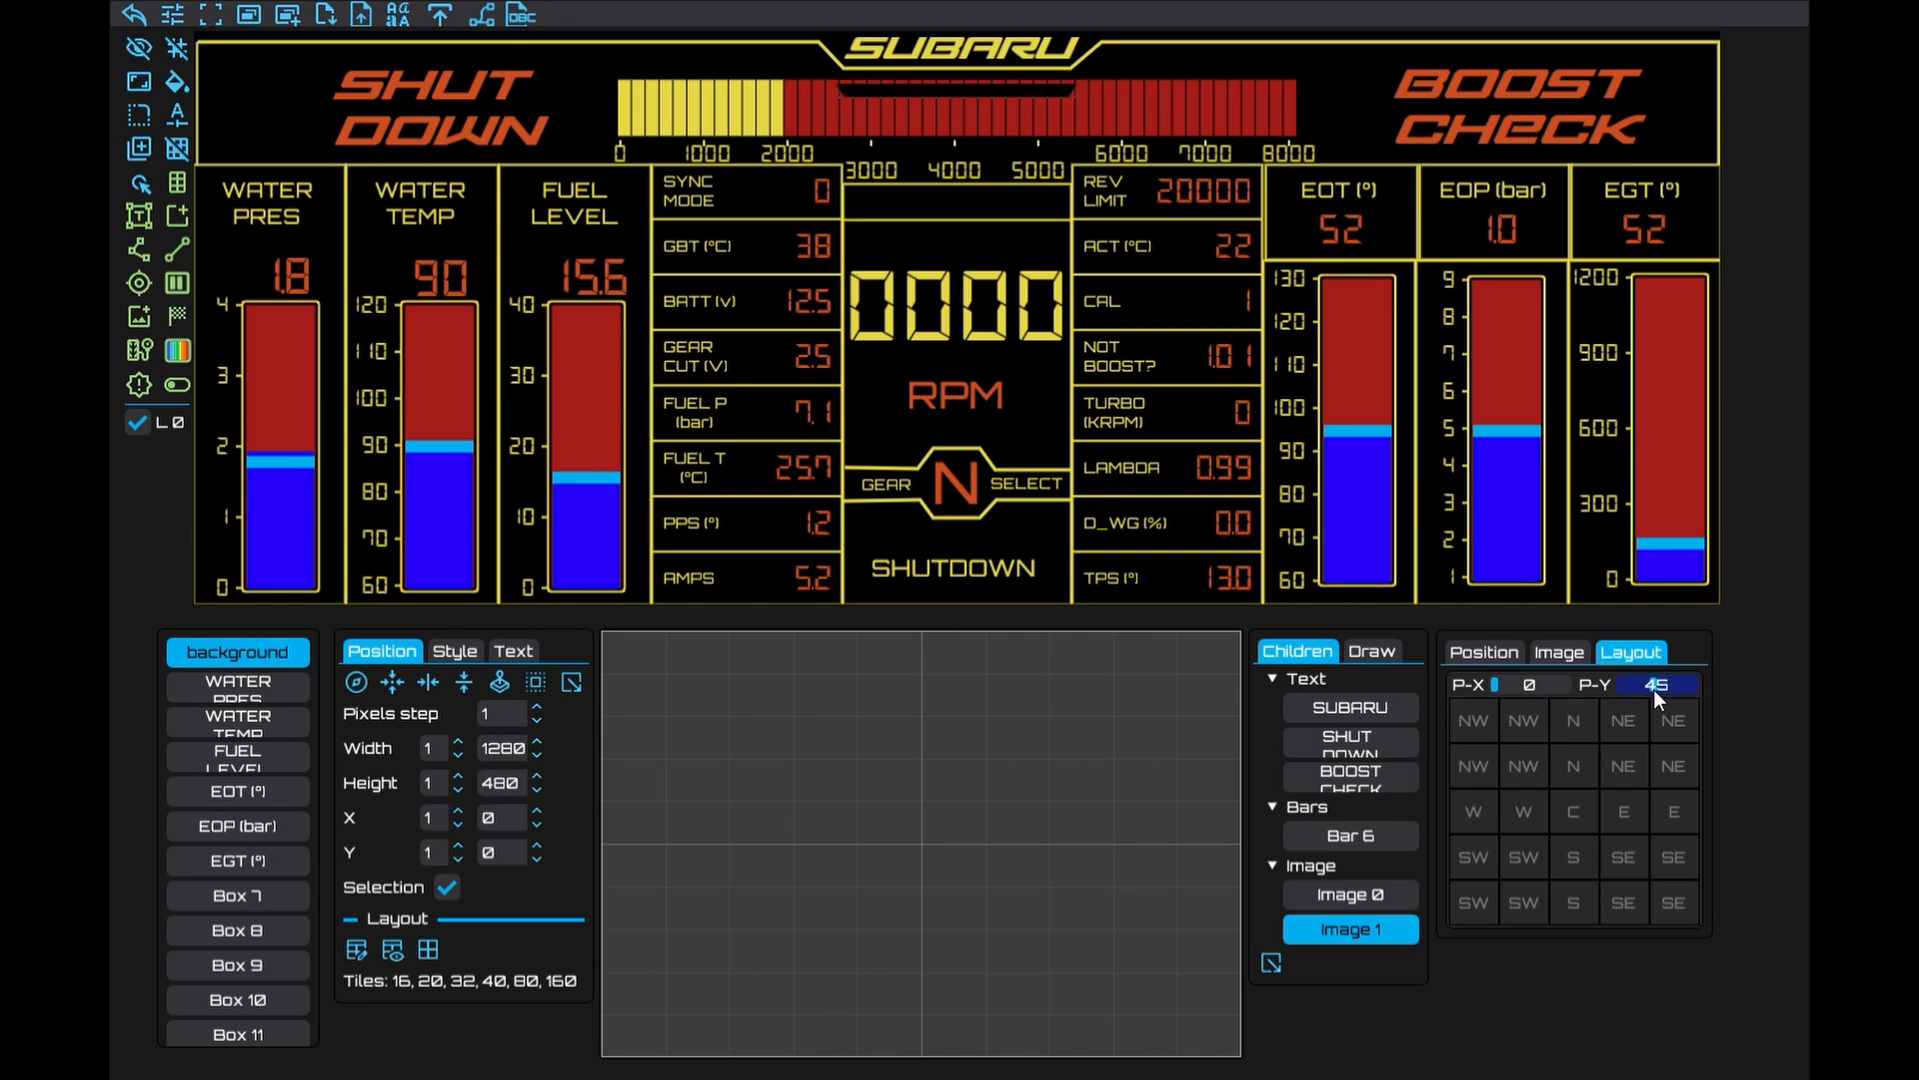
left_click_drag(1652, 690, 1650, 690)
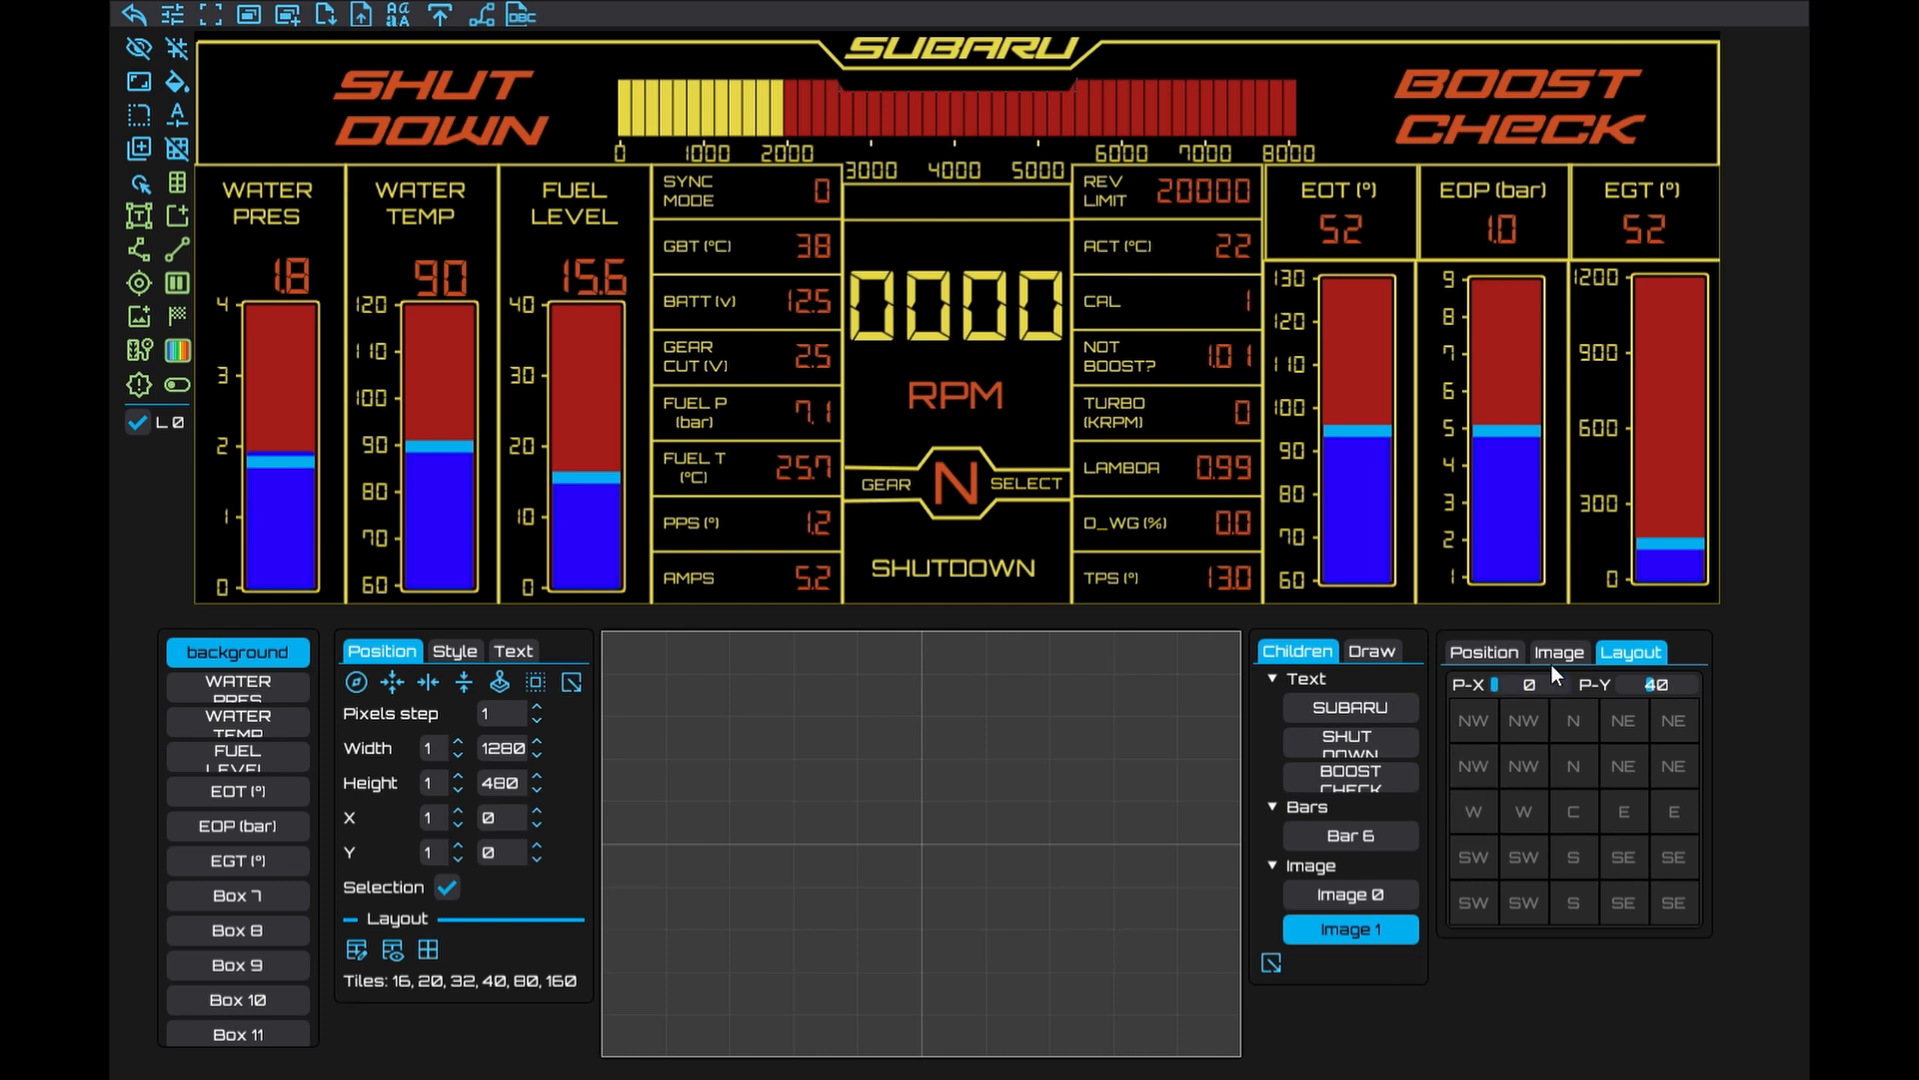
left_click(1509, 655)
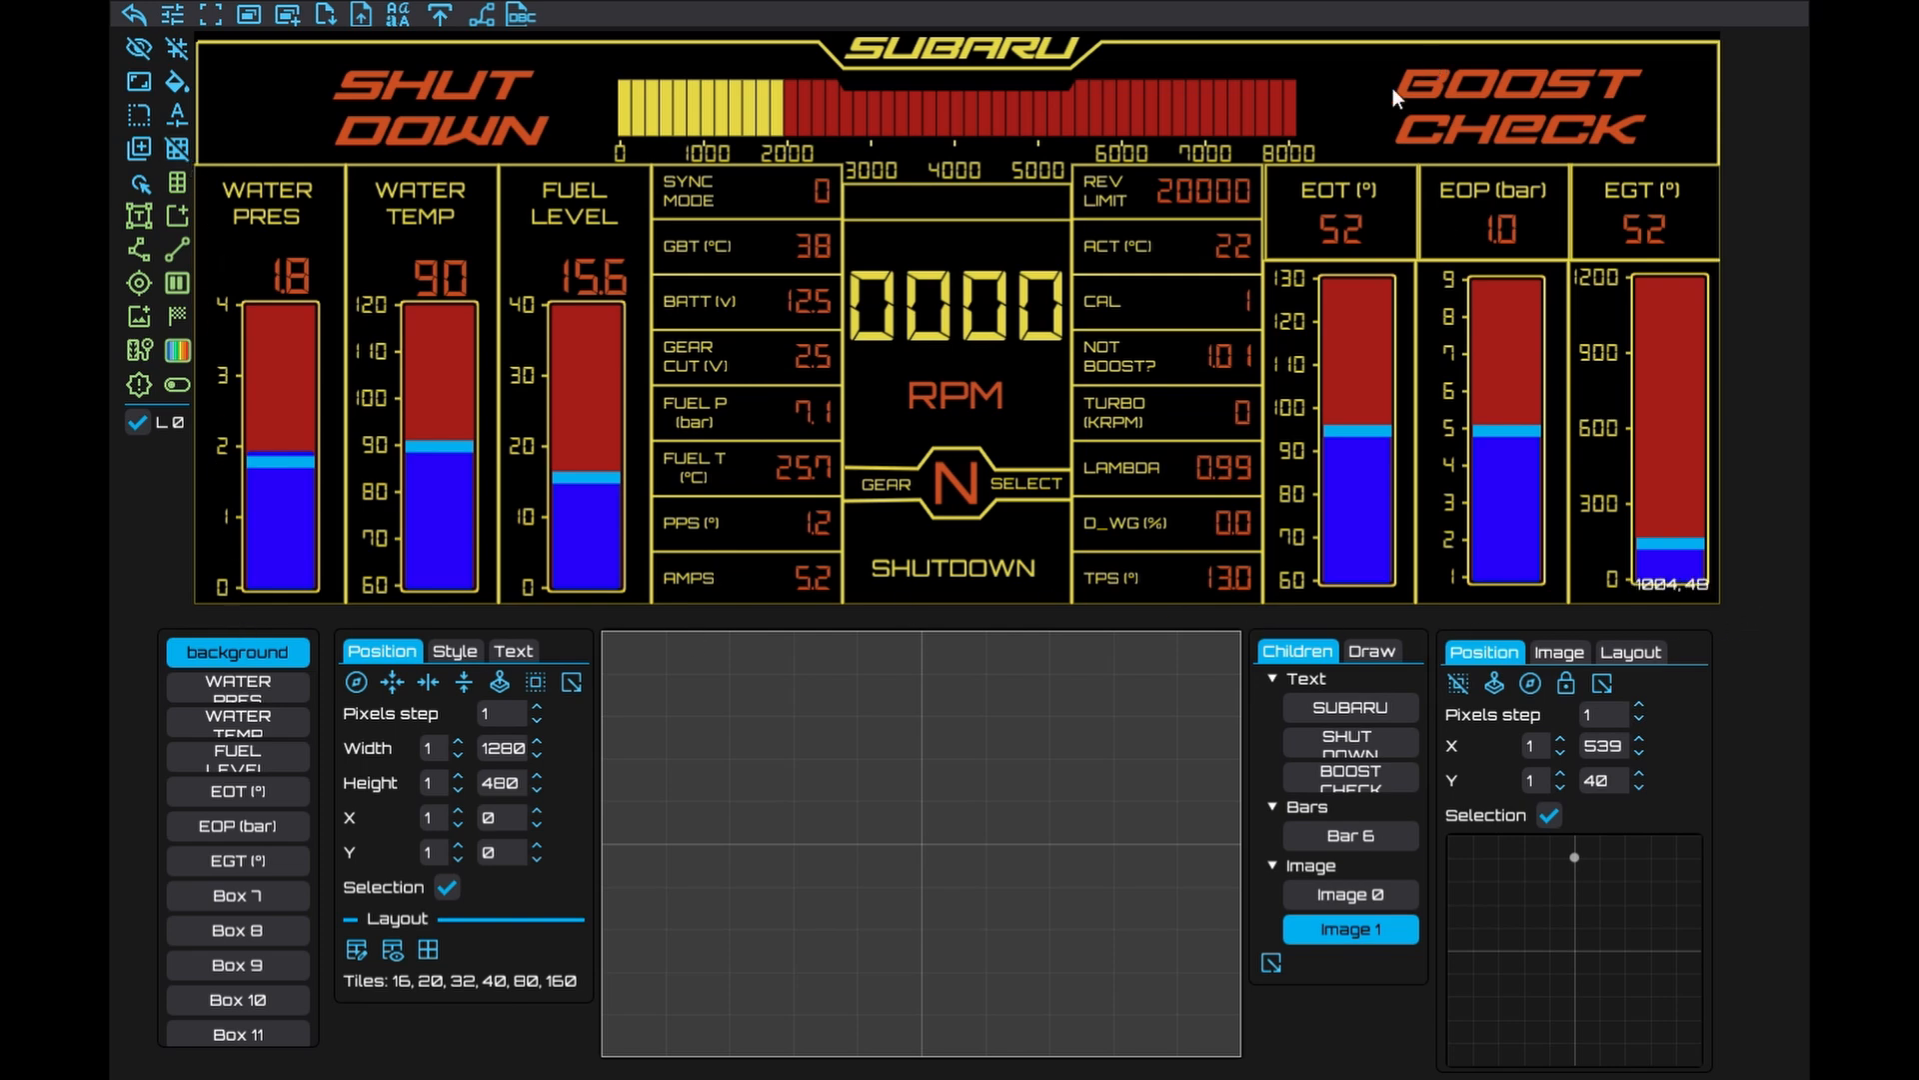
Try nudging the WATER PRES box in one-pixel steps in every direction, ending at X -1 and Y 111
left_click(212, 252)
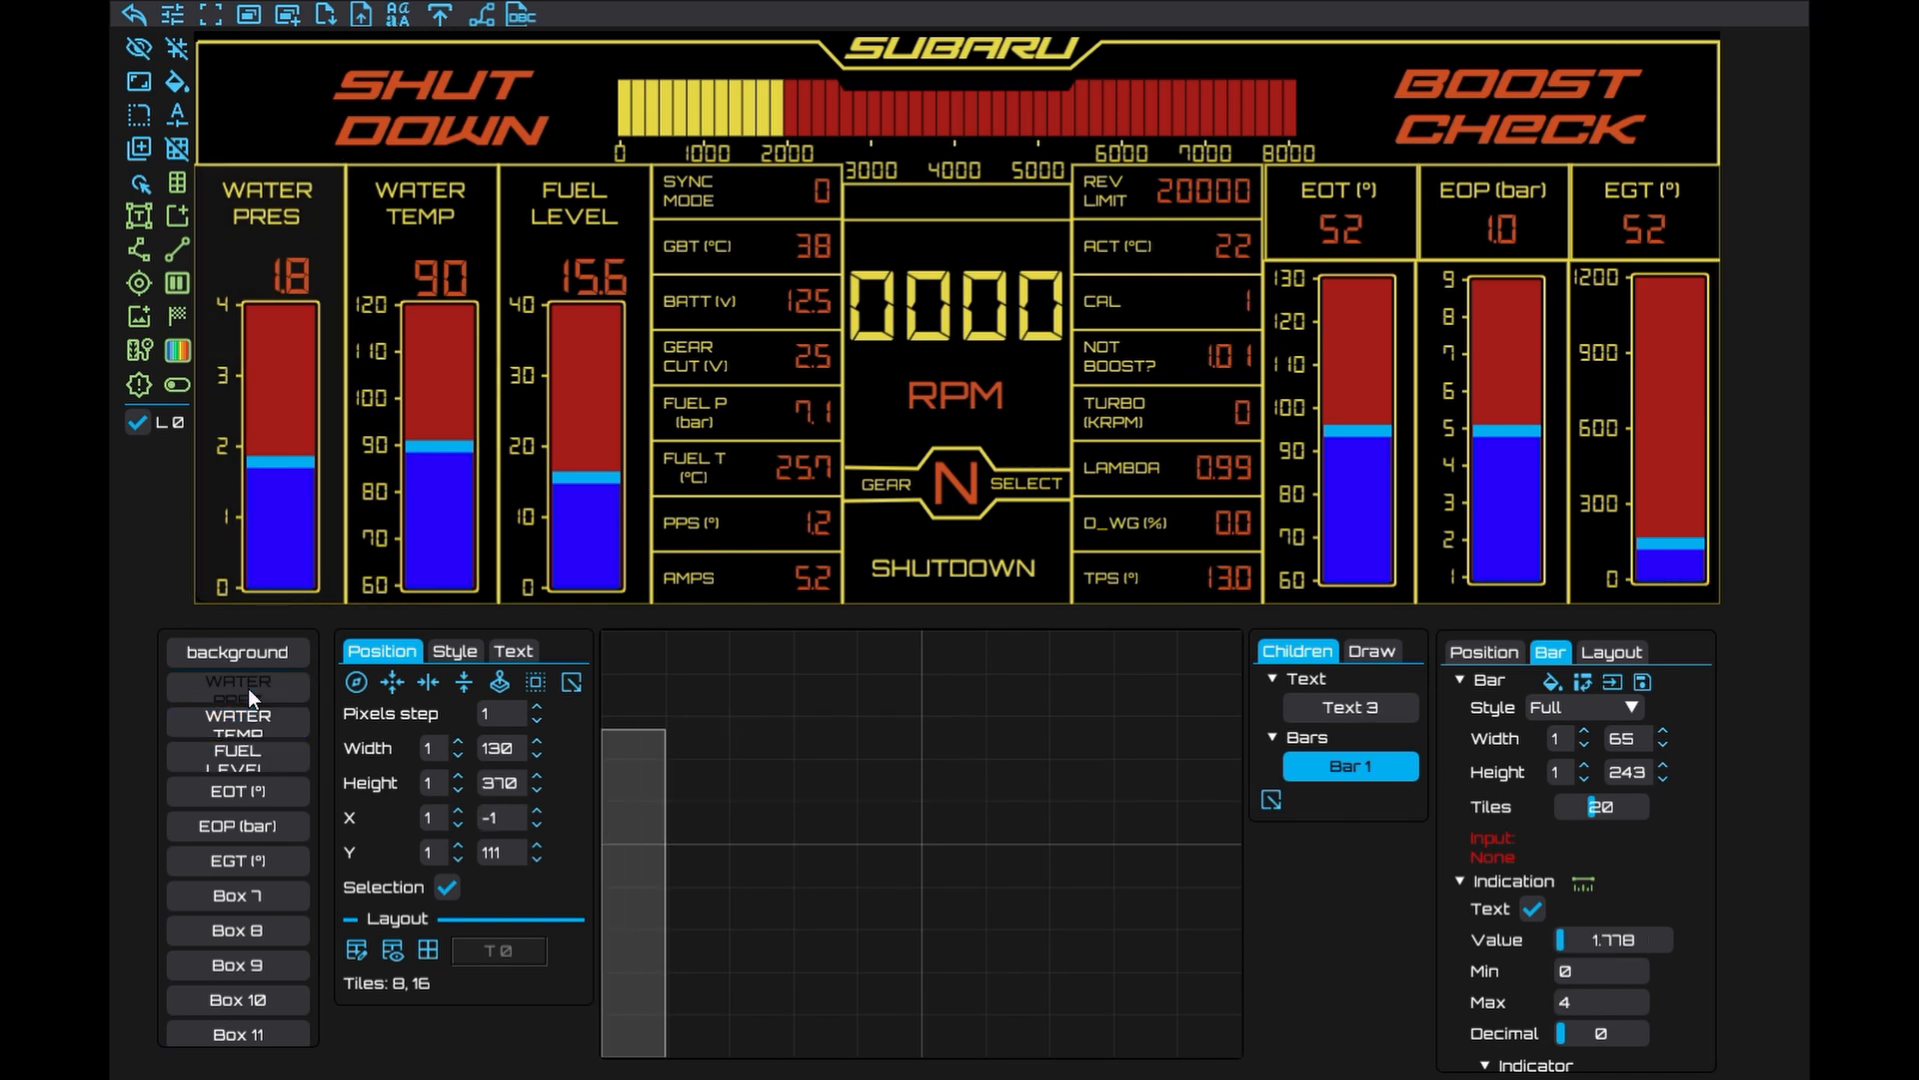
key("Right")
key("Right")
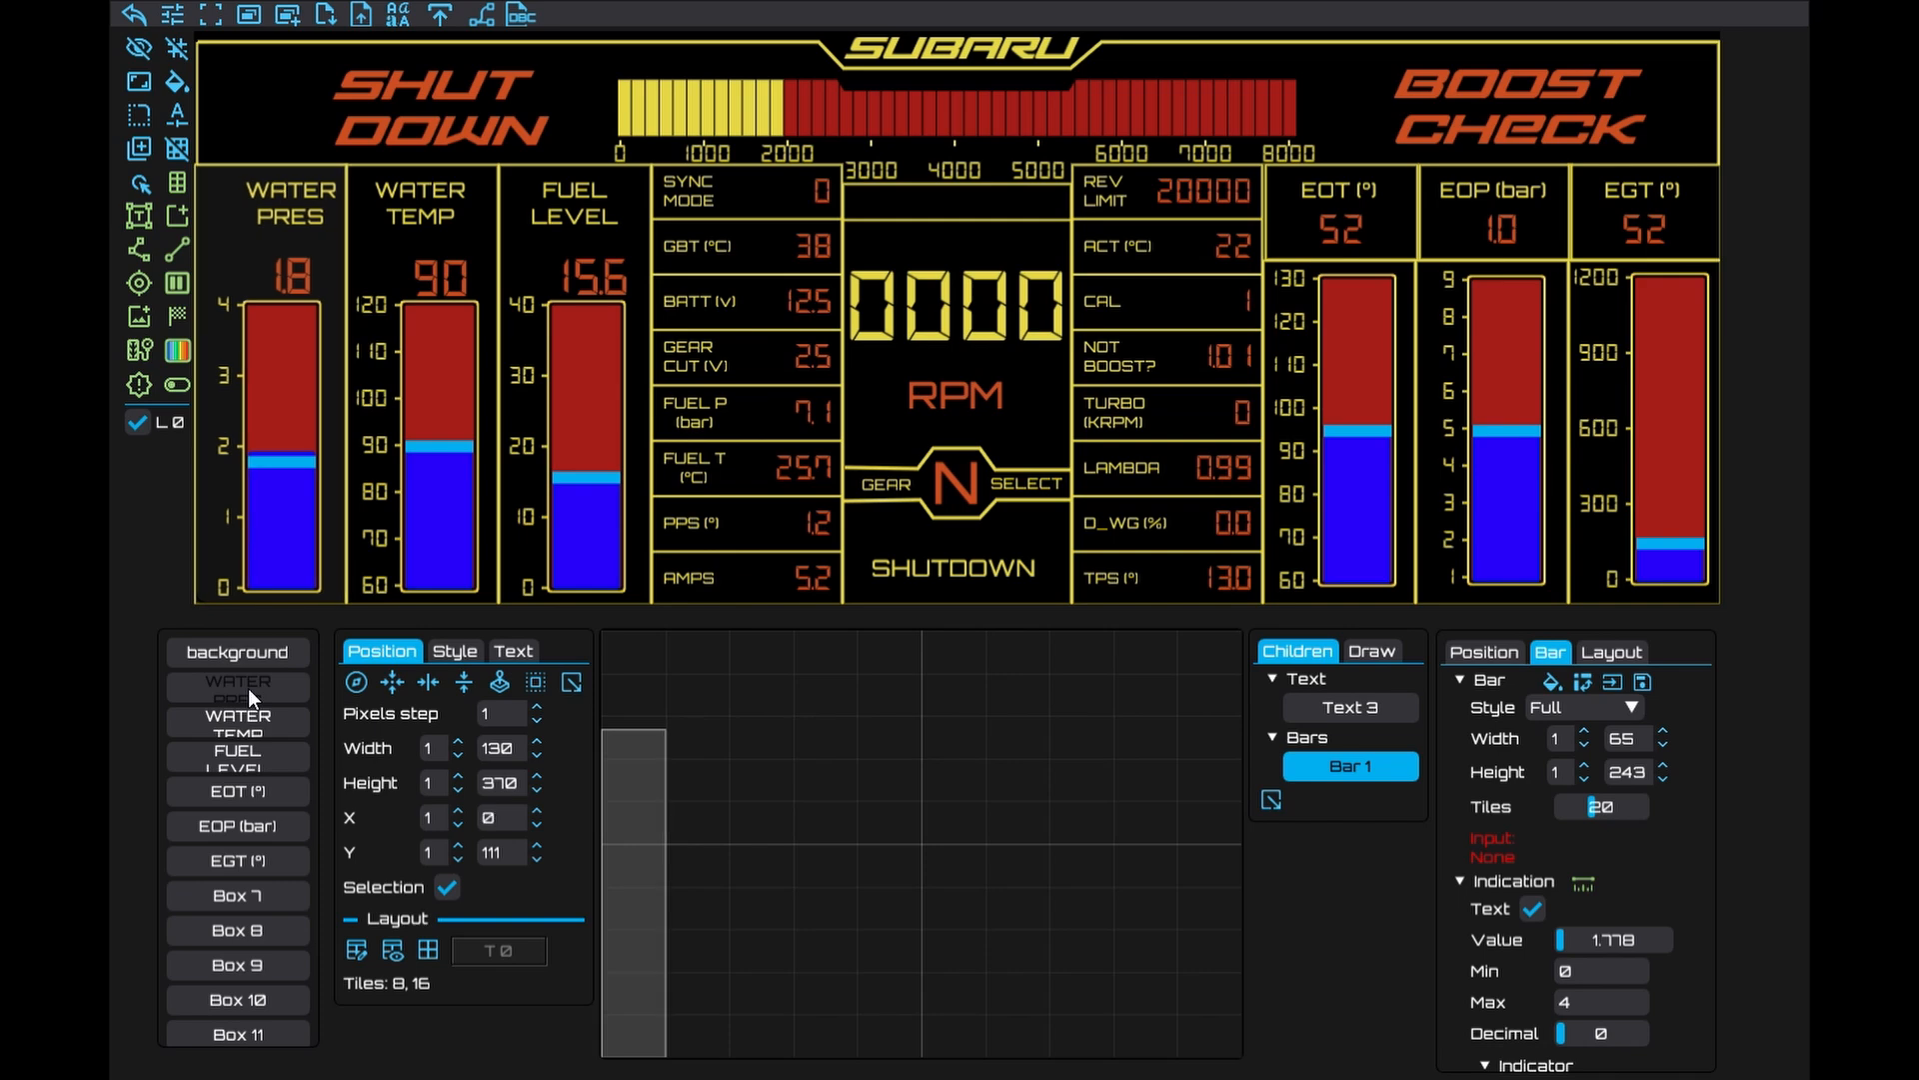
key("Up")
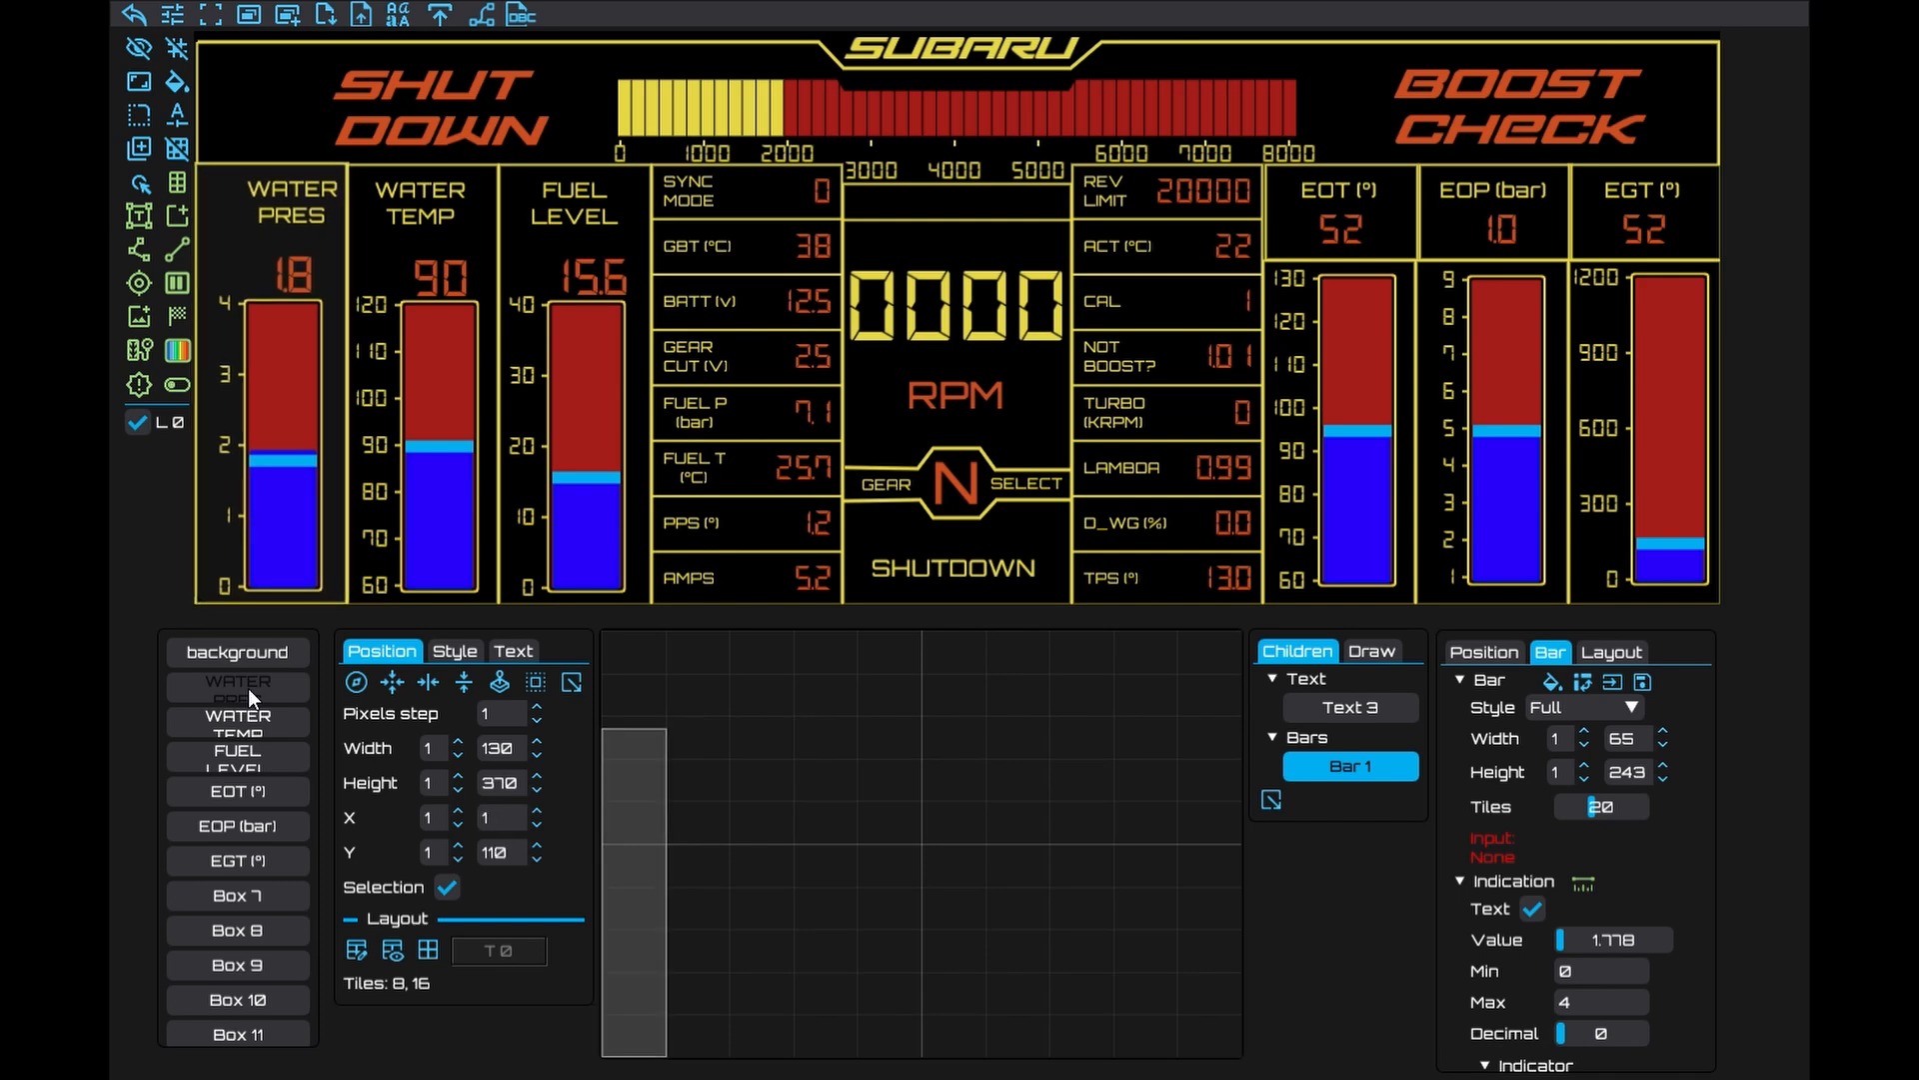
key("Down")
key("Left")
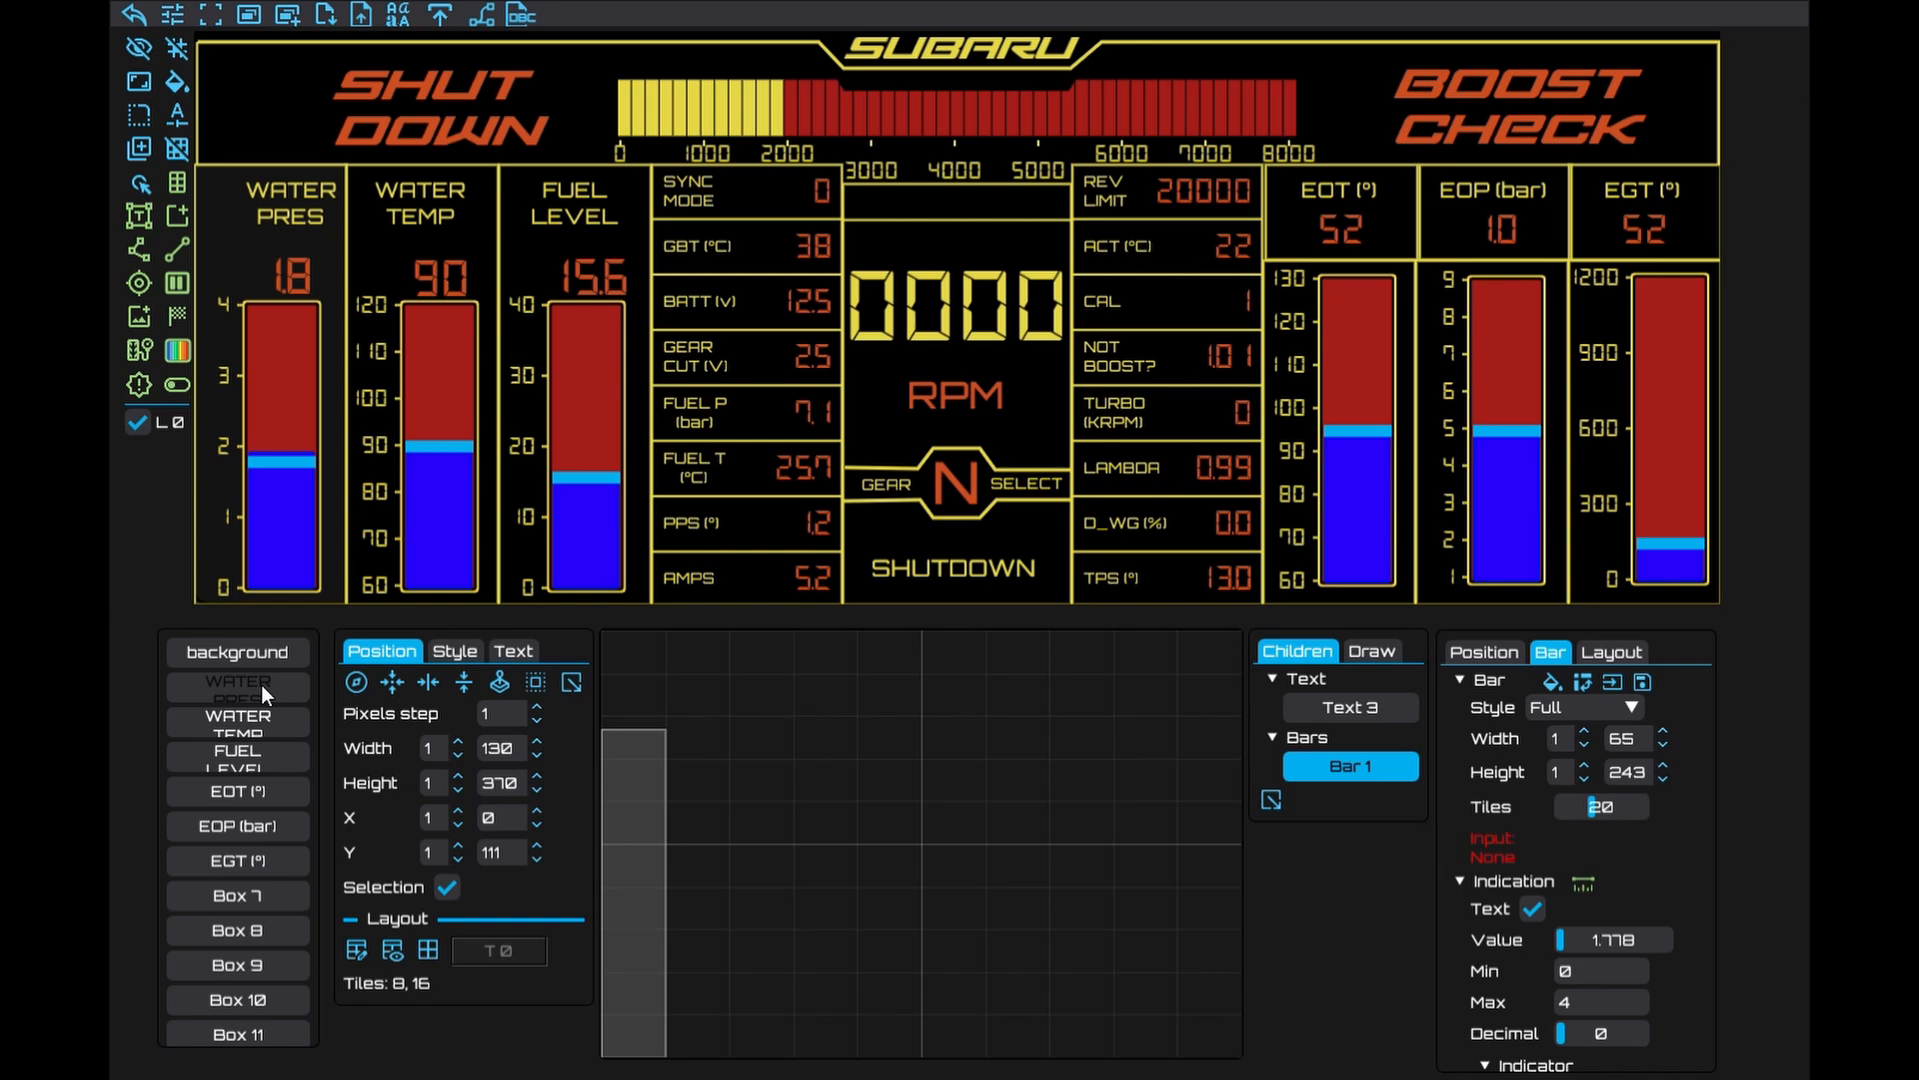
left_click(261, 684)
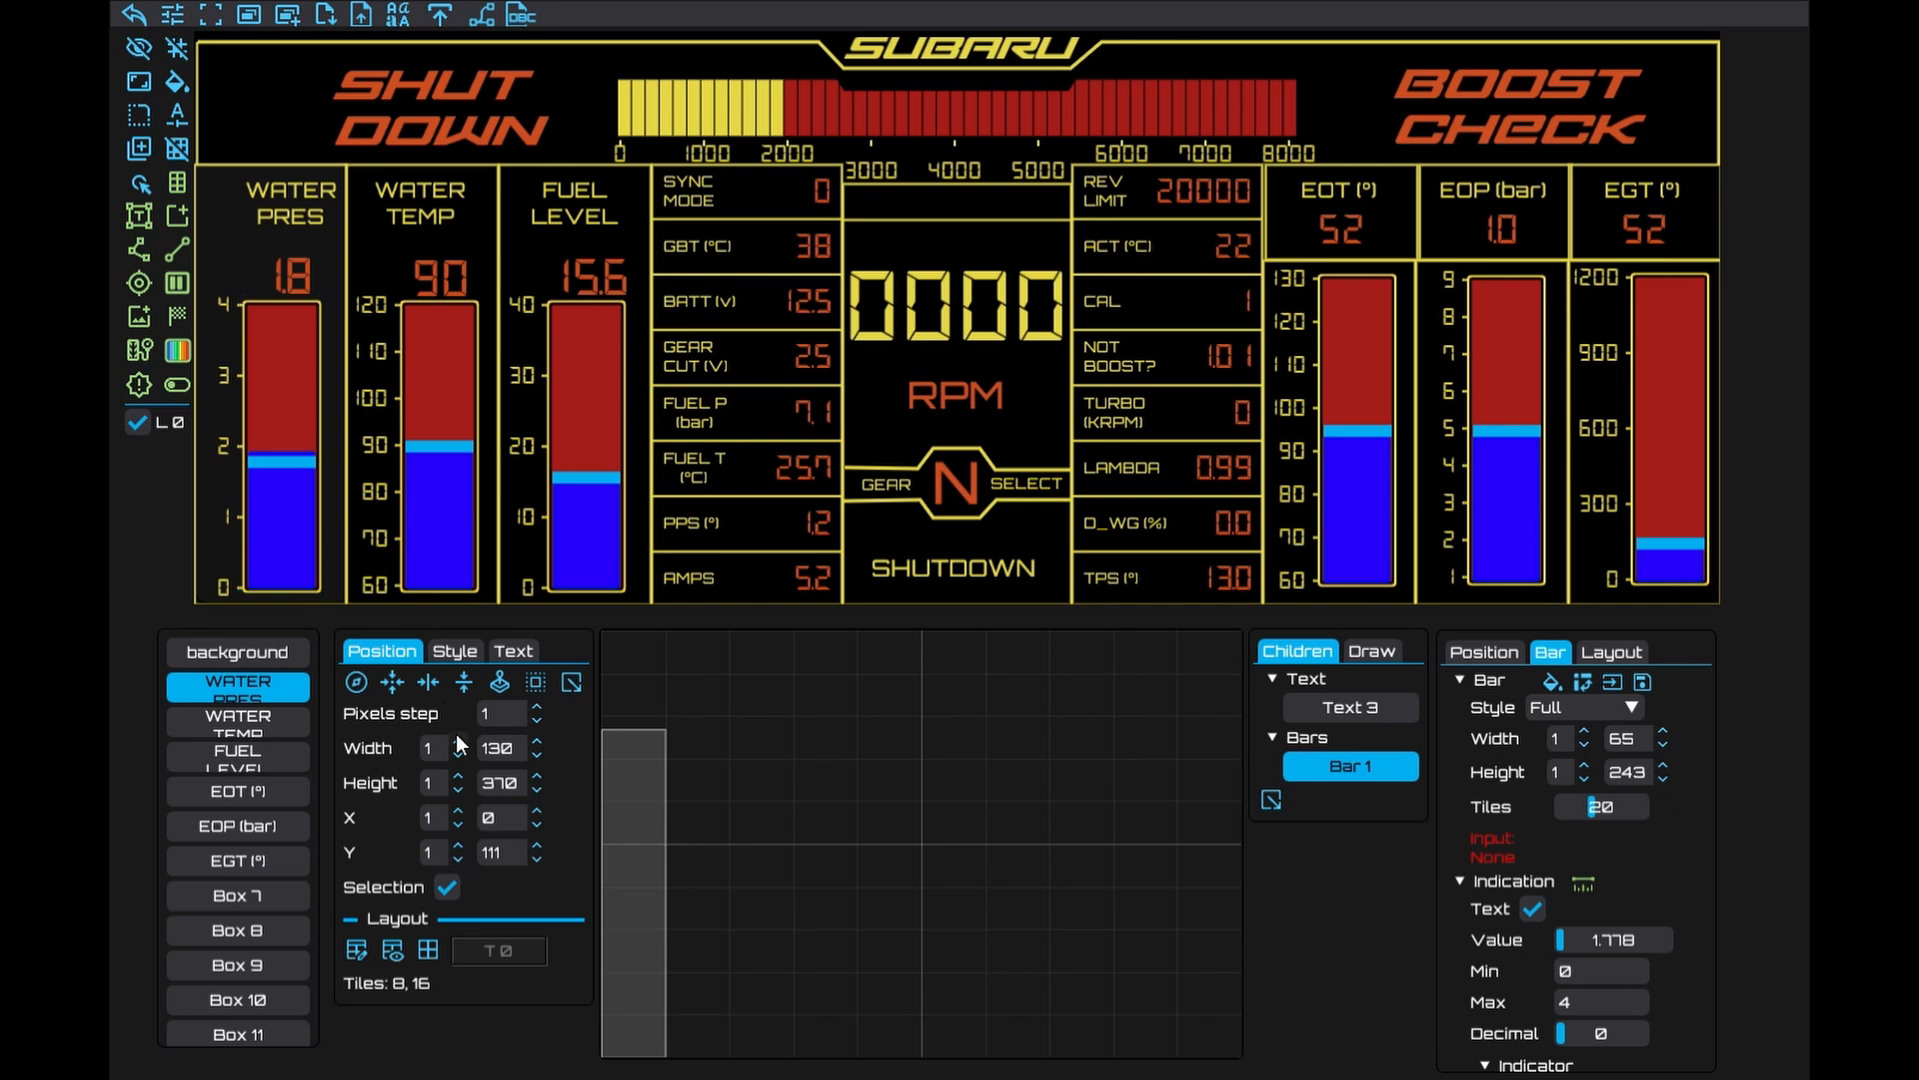
key("Right")
key("Right")
key("Up")
key("Up")
key("Up")
key("Left")
key("Left")
key("Down")
key("Down")
key("Down")
key("Up")
key("Down")
key("Left")
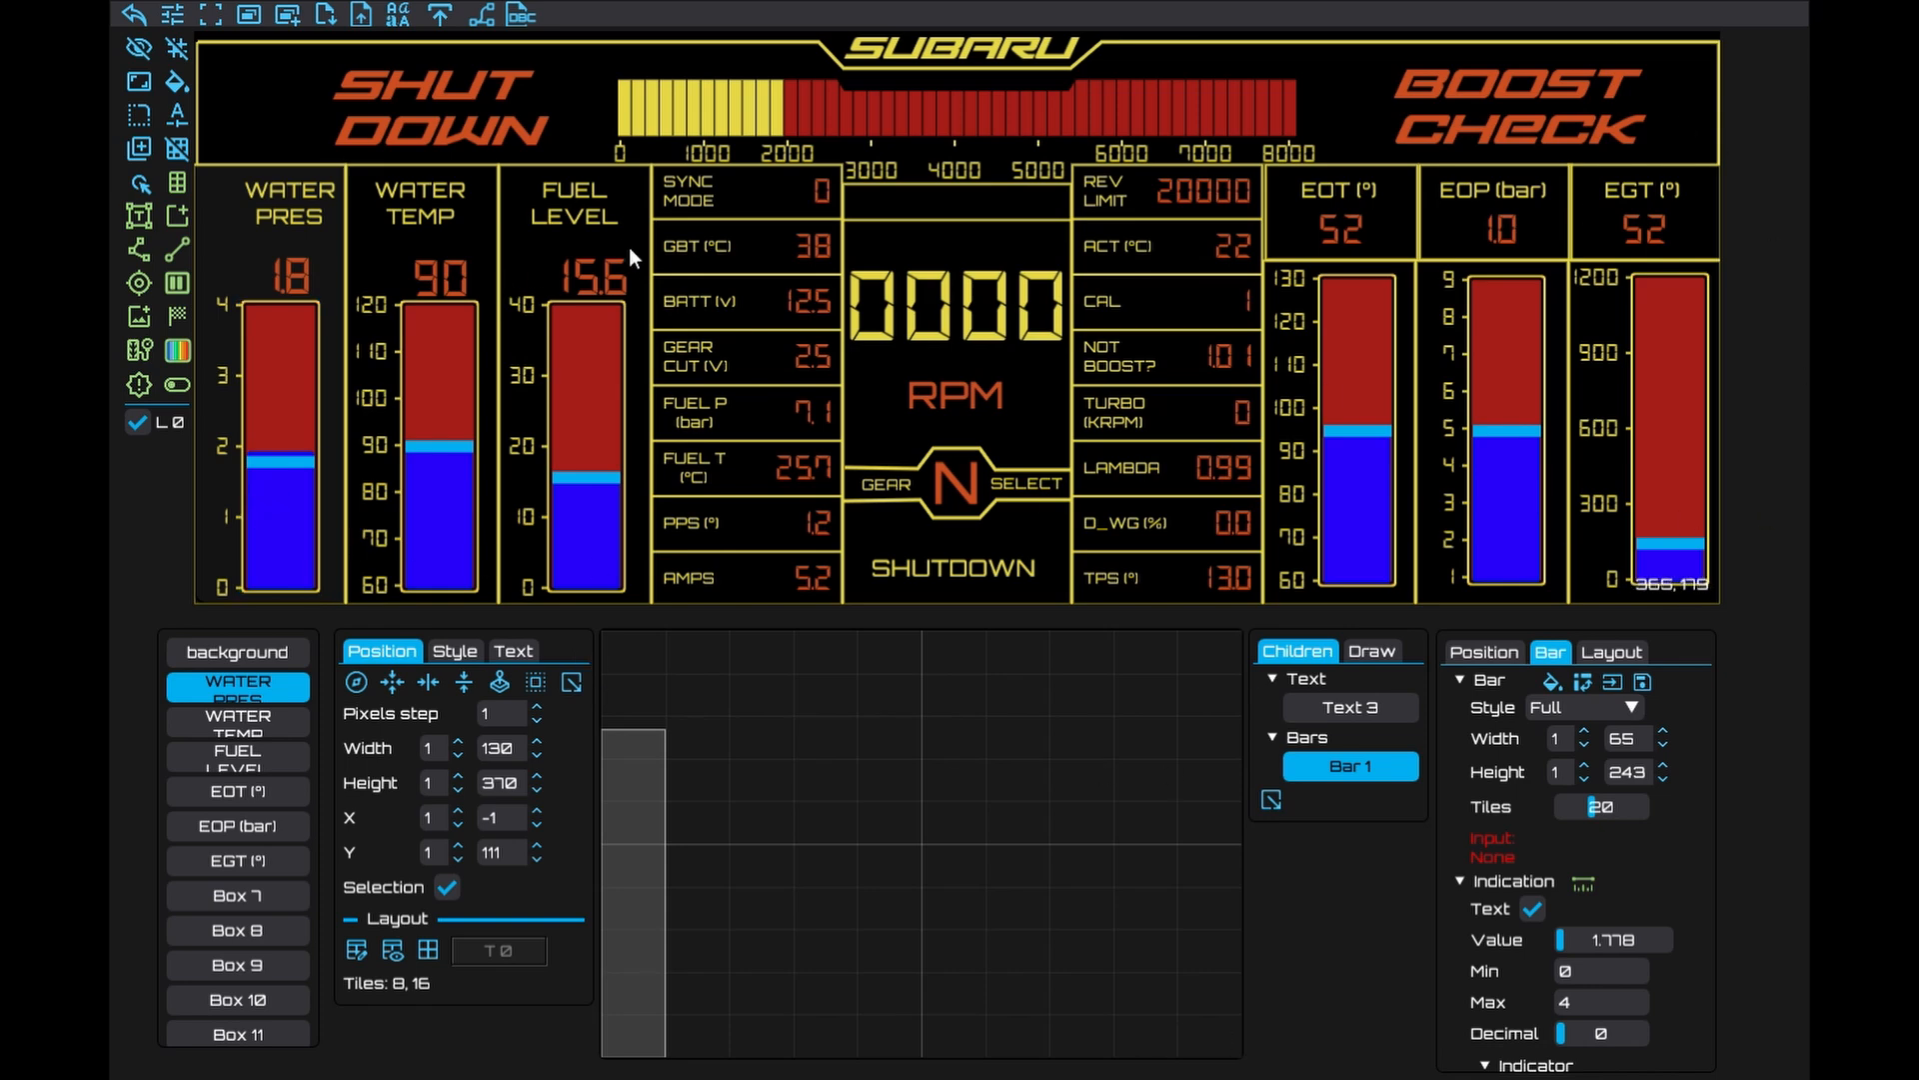
Set the horizontal shift of the WATER PRES box's title to about -17.143
left_click(512, 651)
left_click_drag(478, 820, 468, 818)
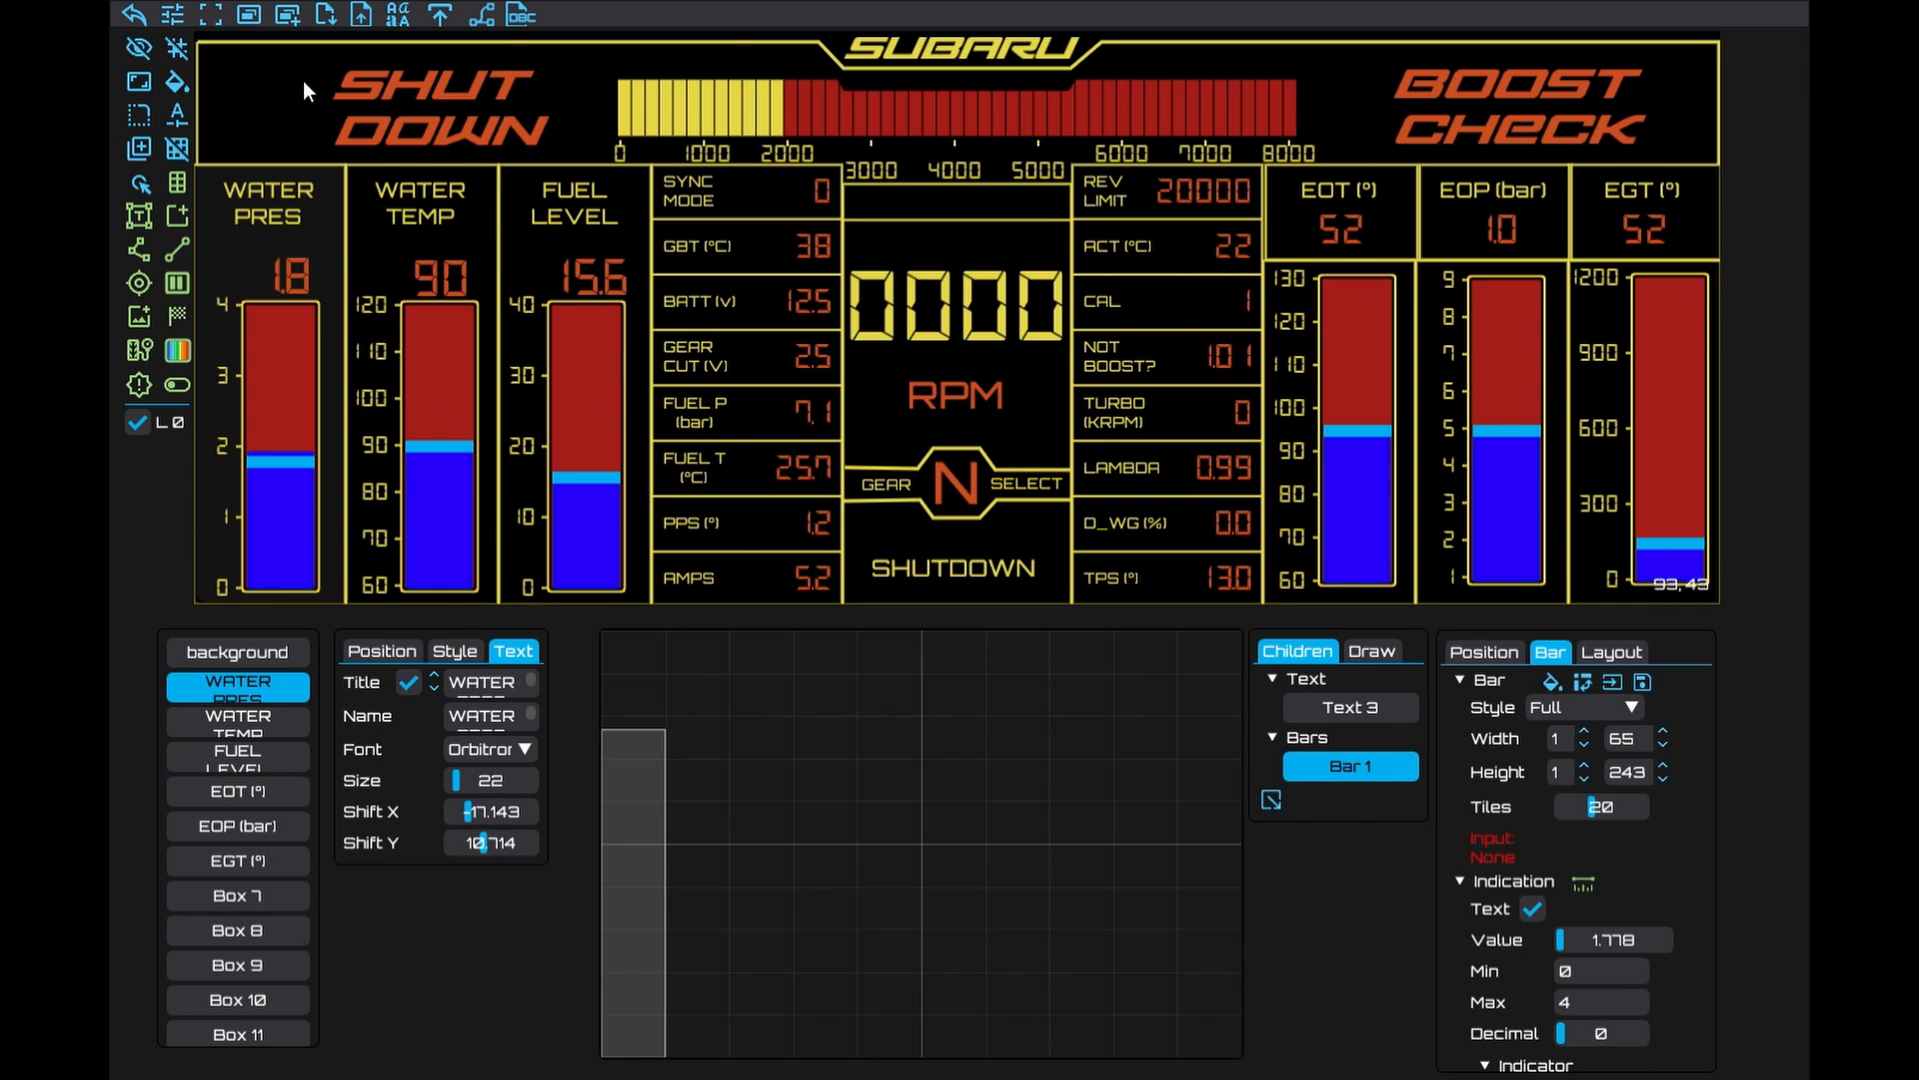
Add two empty dash windows to the project and switch back to Dash window 0
left_click(250, 14)
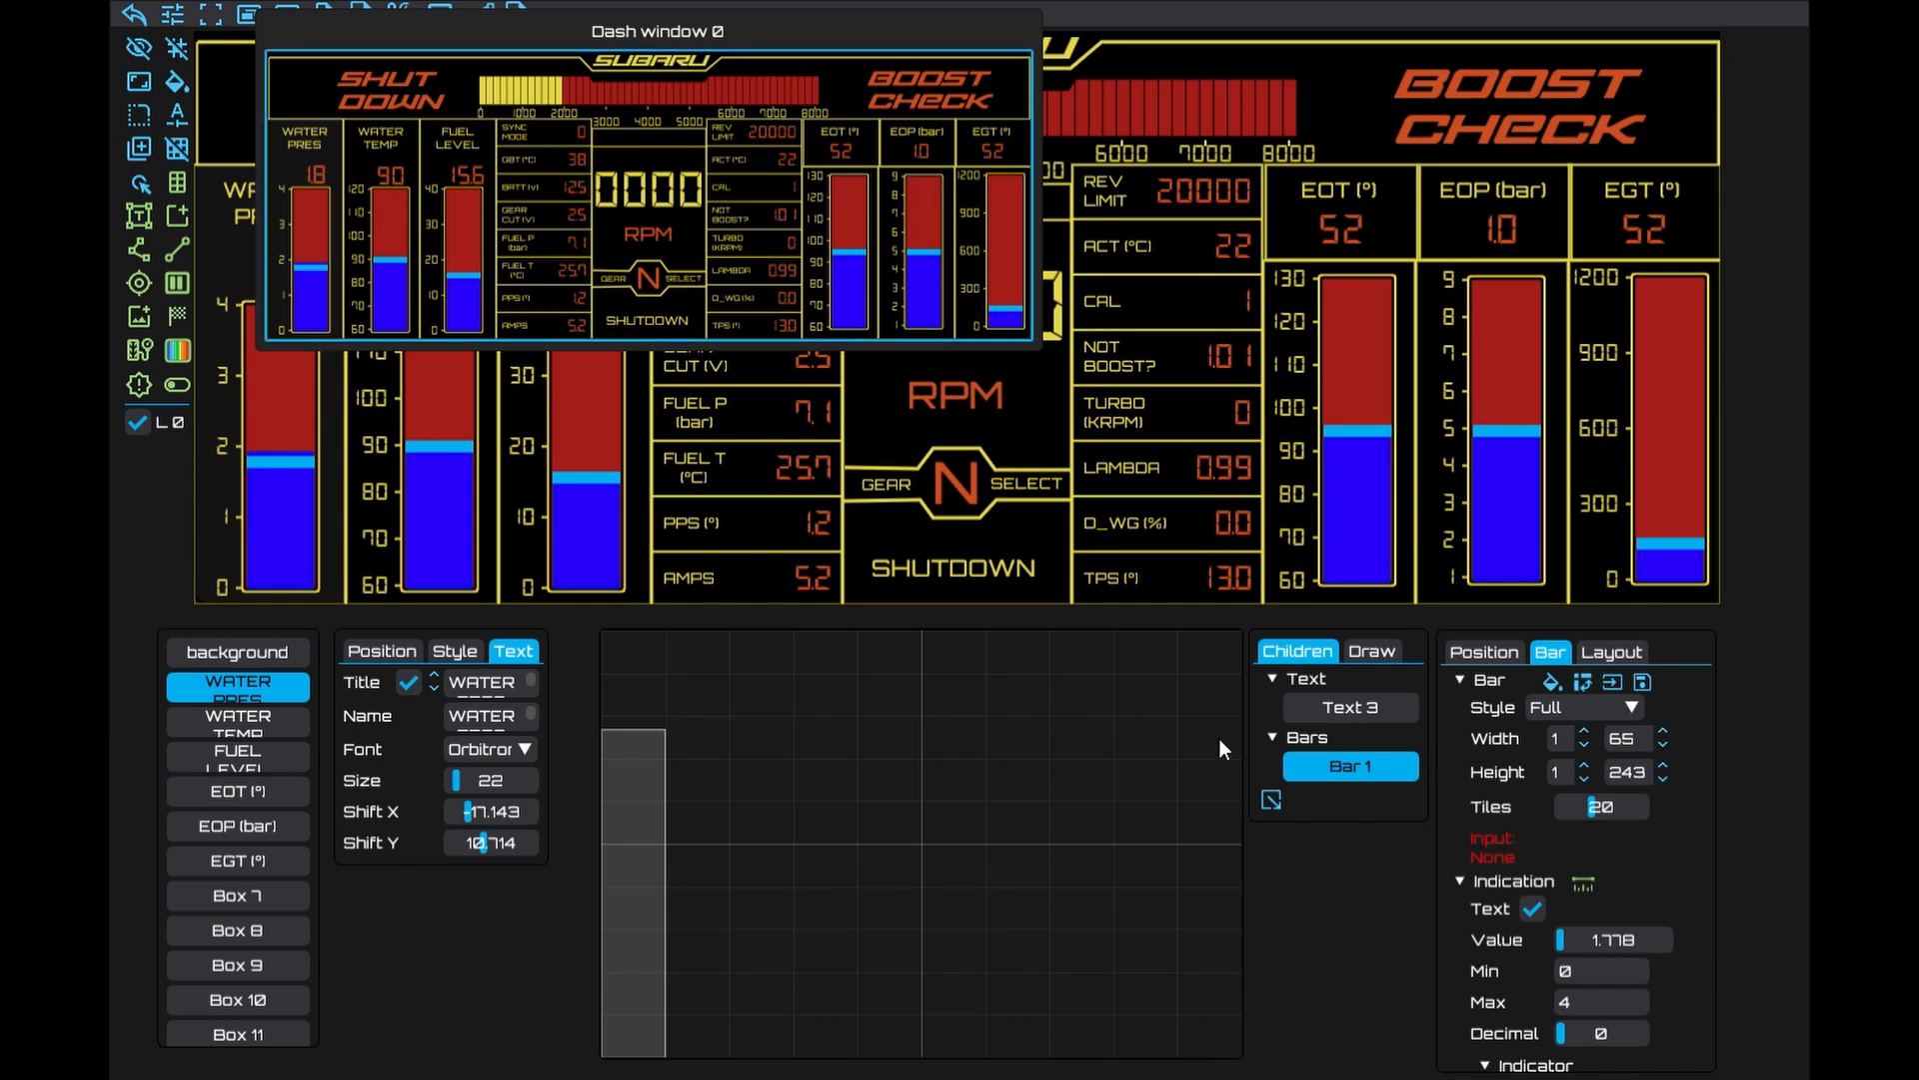
left_click(920, 570)
left_click(288, 14)
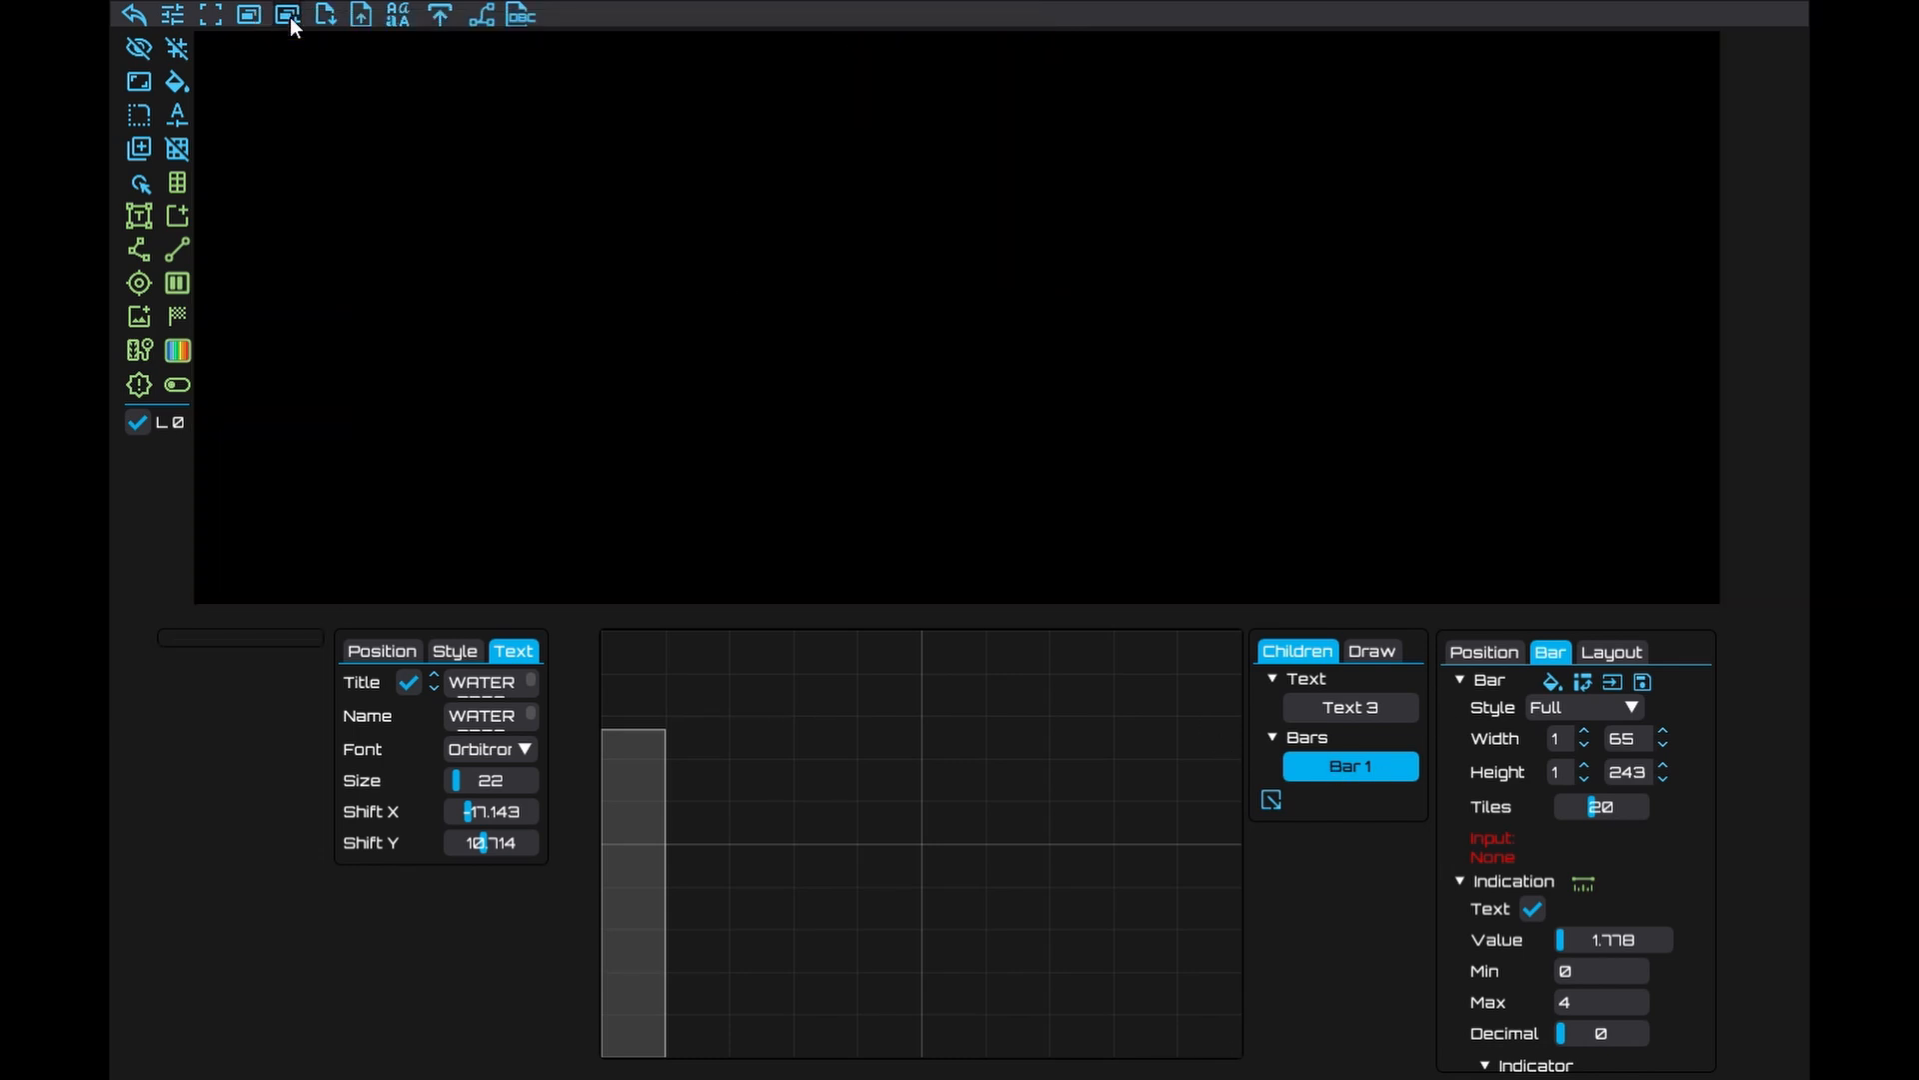
left_click(250, 15)
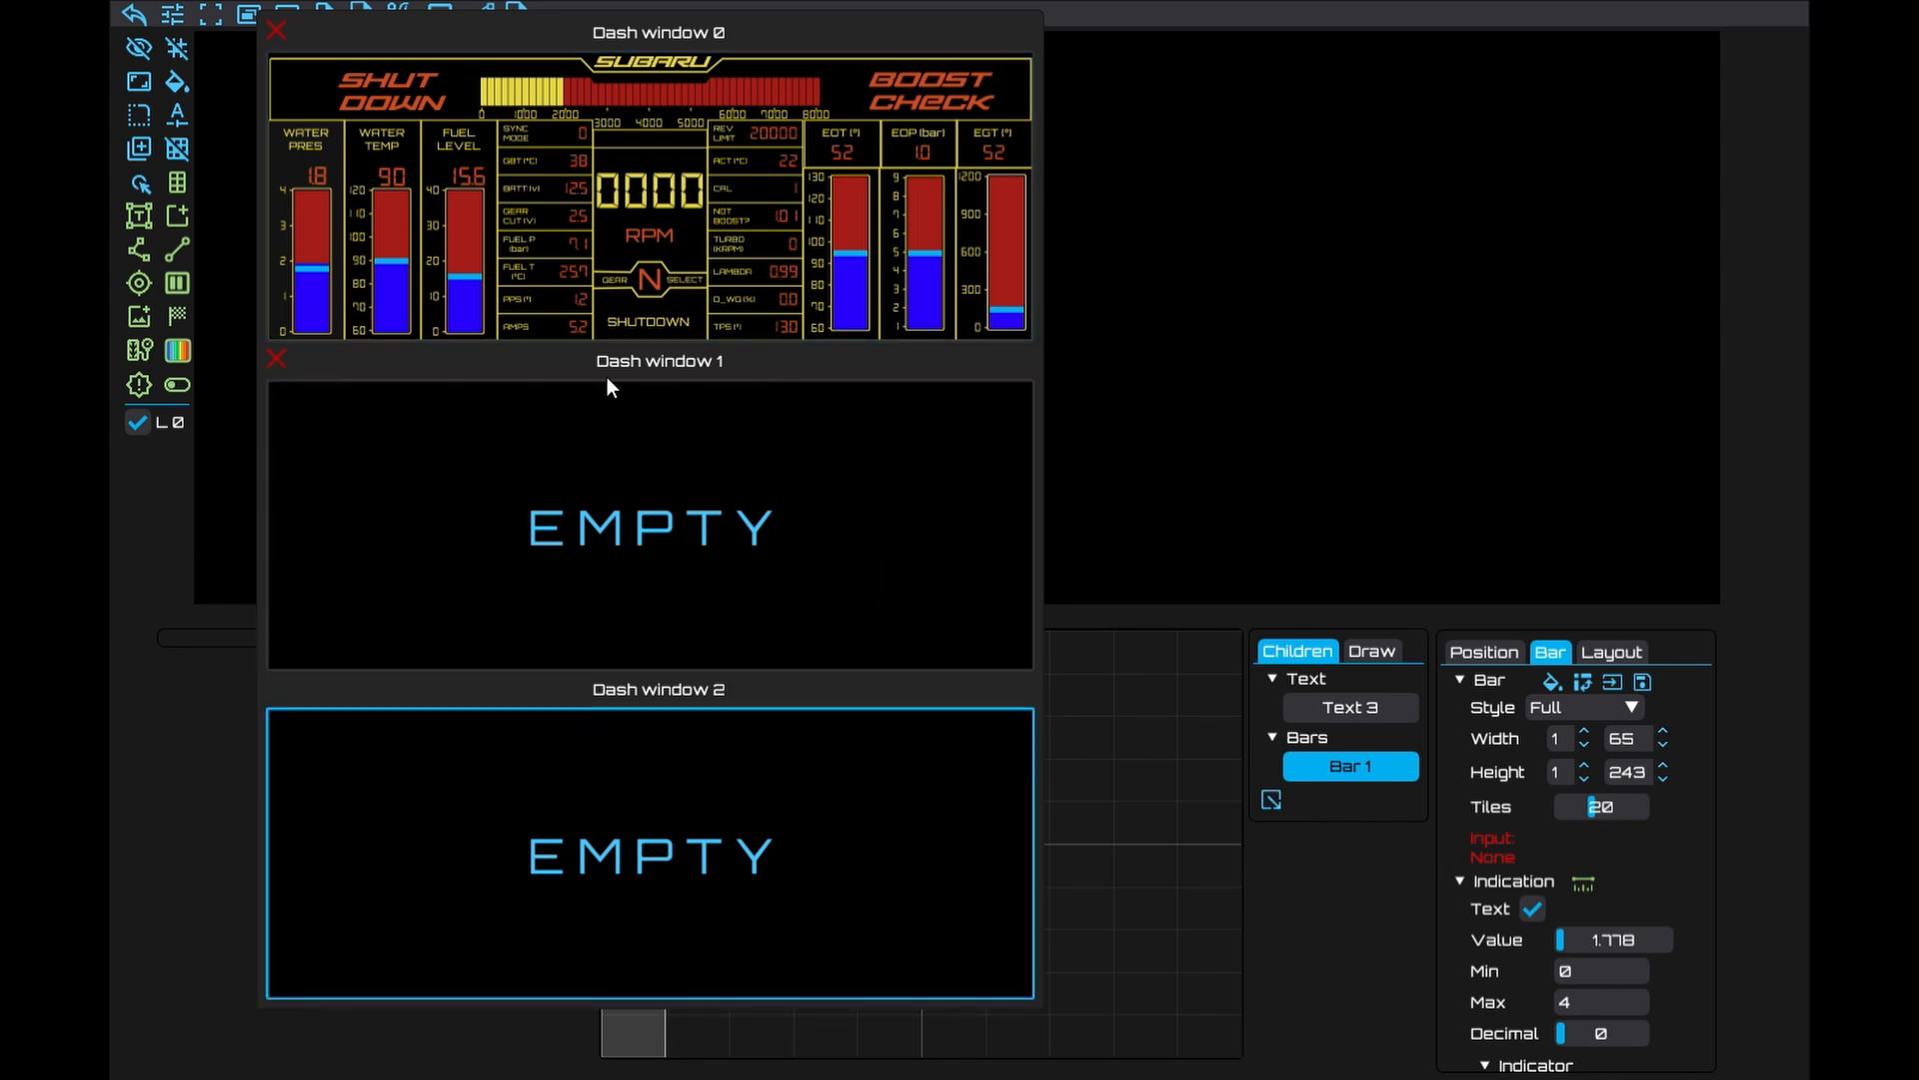
left_click(835, 218)
Turn off the selection highlight of the full-size background Image 0
left_click(1483, 652)
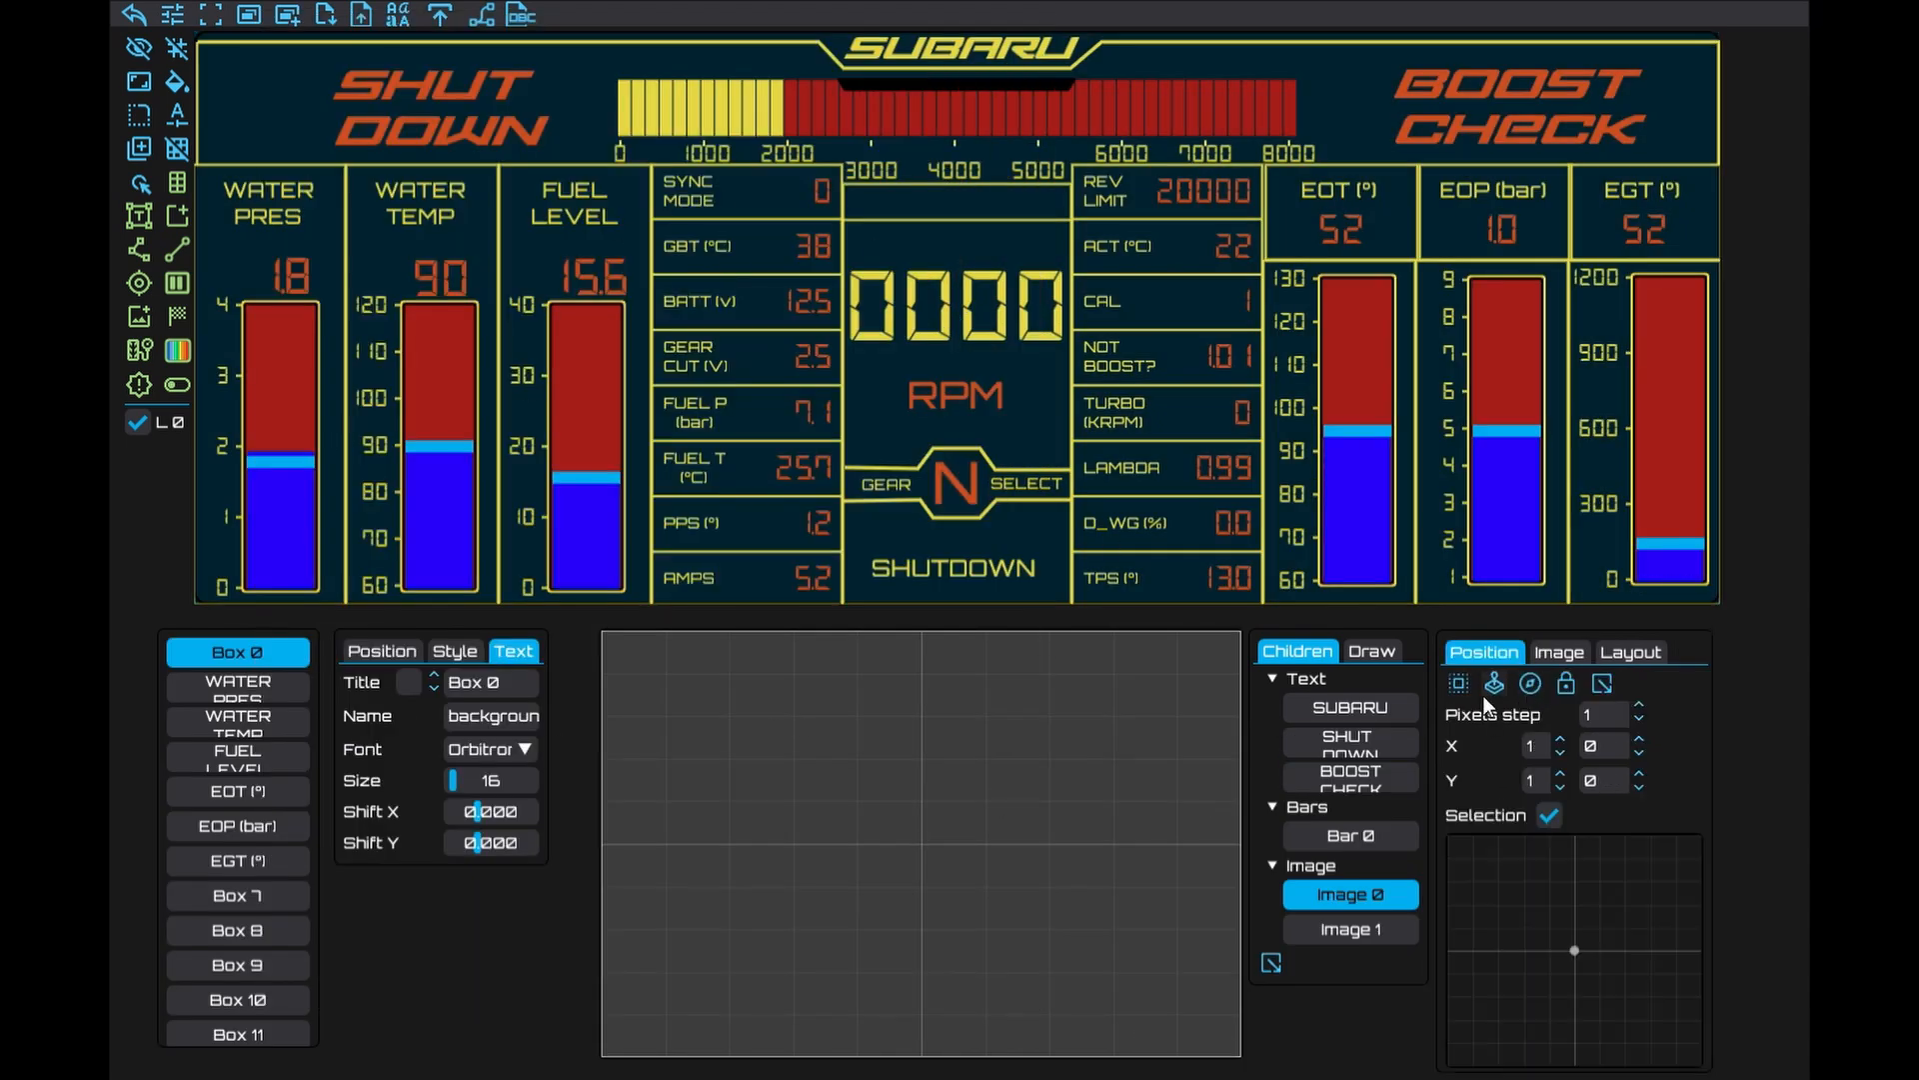
left_click(1459, 683)
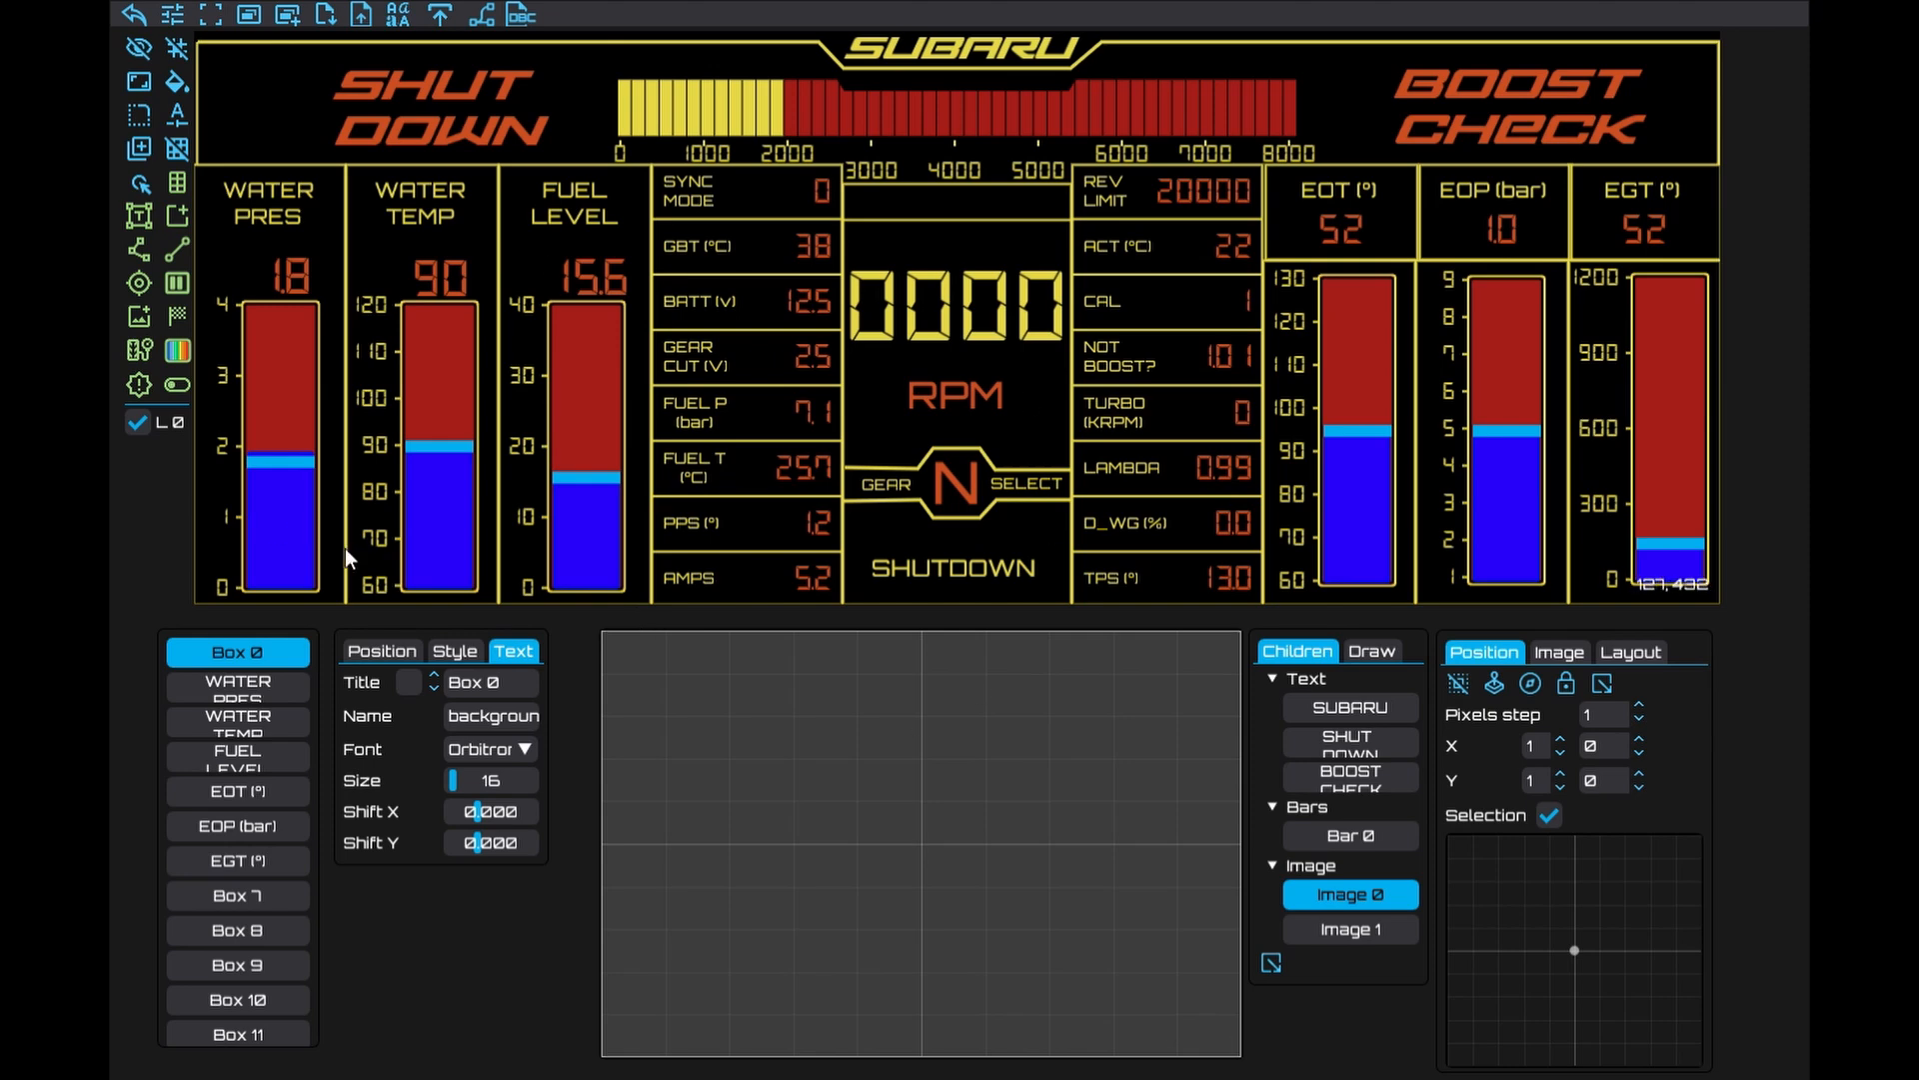
Test the FUEL LEVEL bar by lowering its value to 0 and raising it to about 21.778, with the maximum at 40
left_click(570, 417)
mouse_move(1561, 942)
left_mouse_down()
mouse_move(1581, 944)
mouse_move(1549, 942)
left_mouse_up()
double_click(1614, 1003)
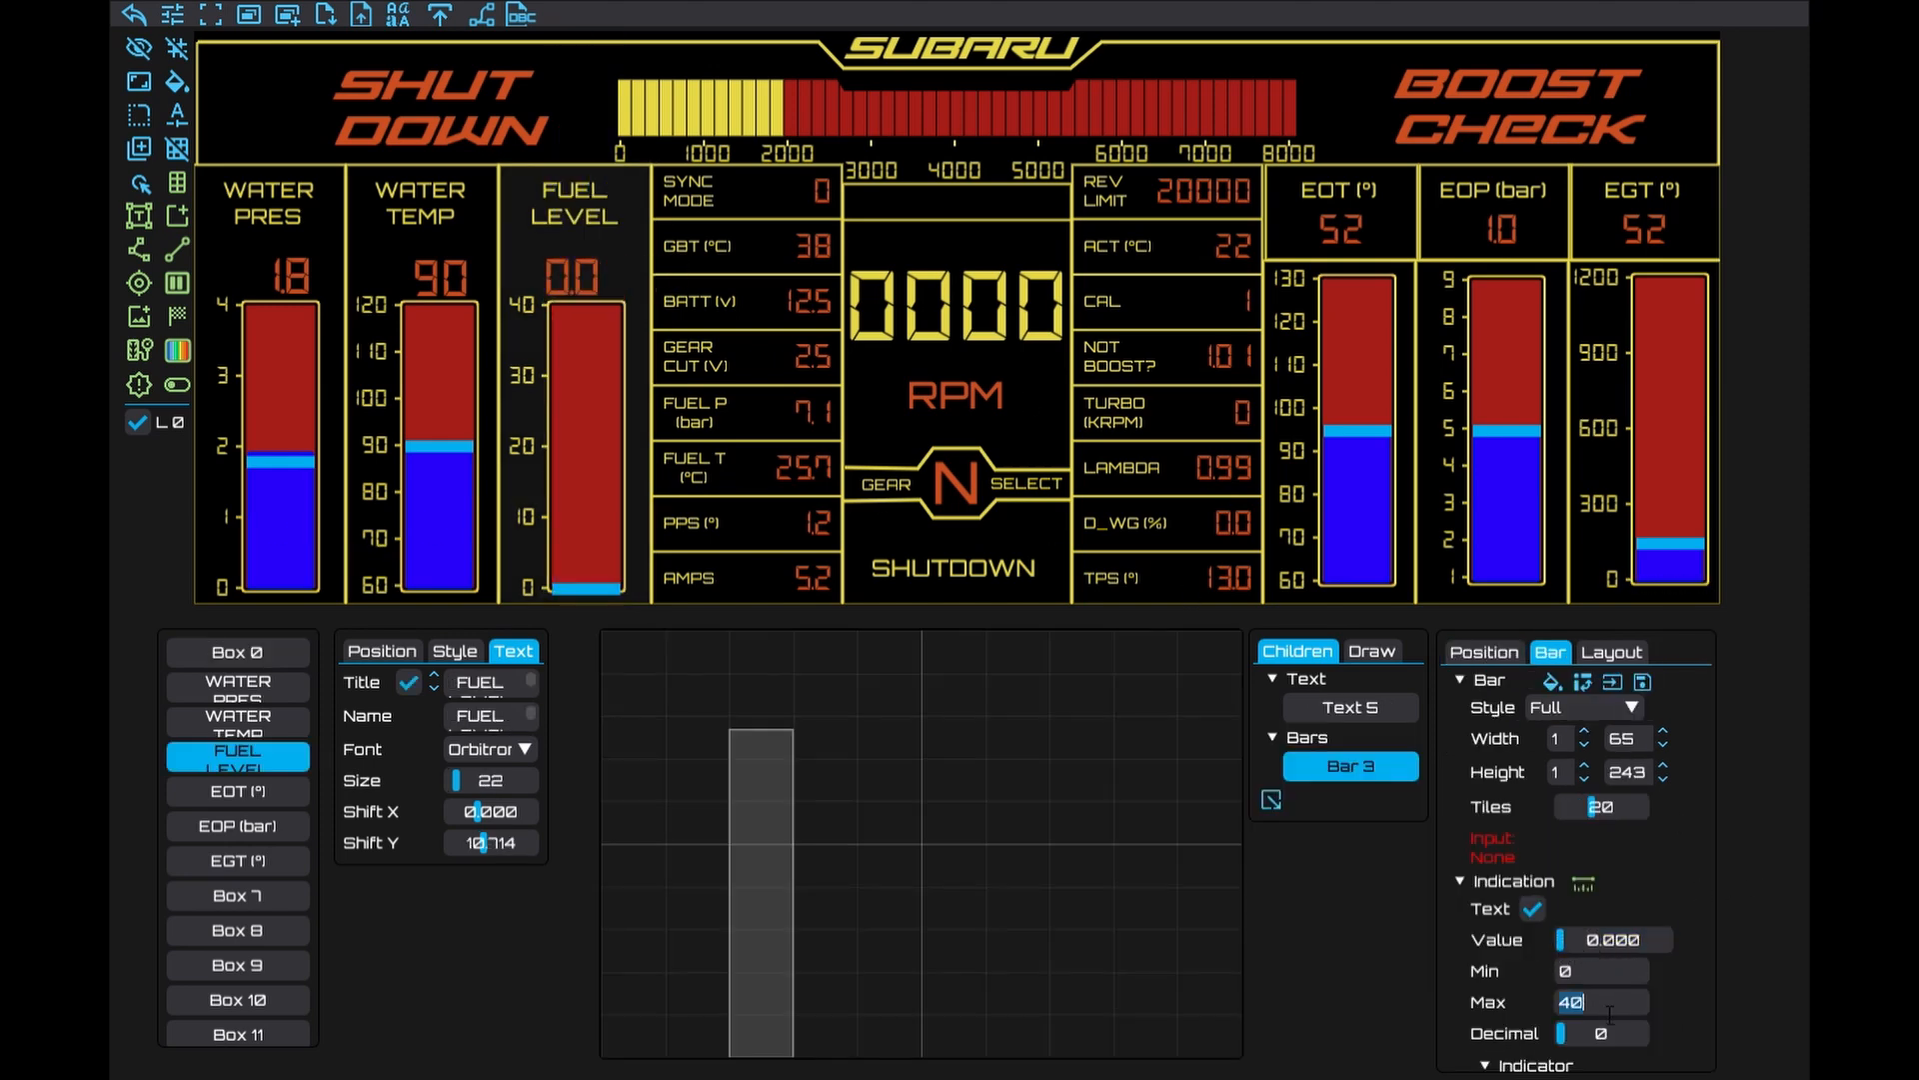
type("40")
left_click_drag(1596, 946, 1613, 940)
mouse_move(1611, 933)
left_mouse_down()
mouse_move(1646, 931)
mouse_move(1611, 929)
left_mouse_up()
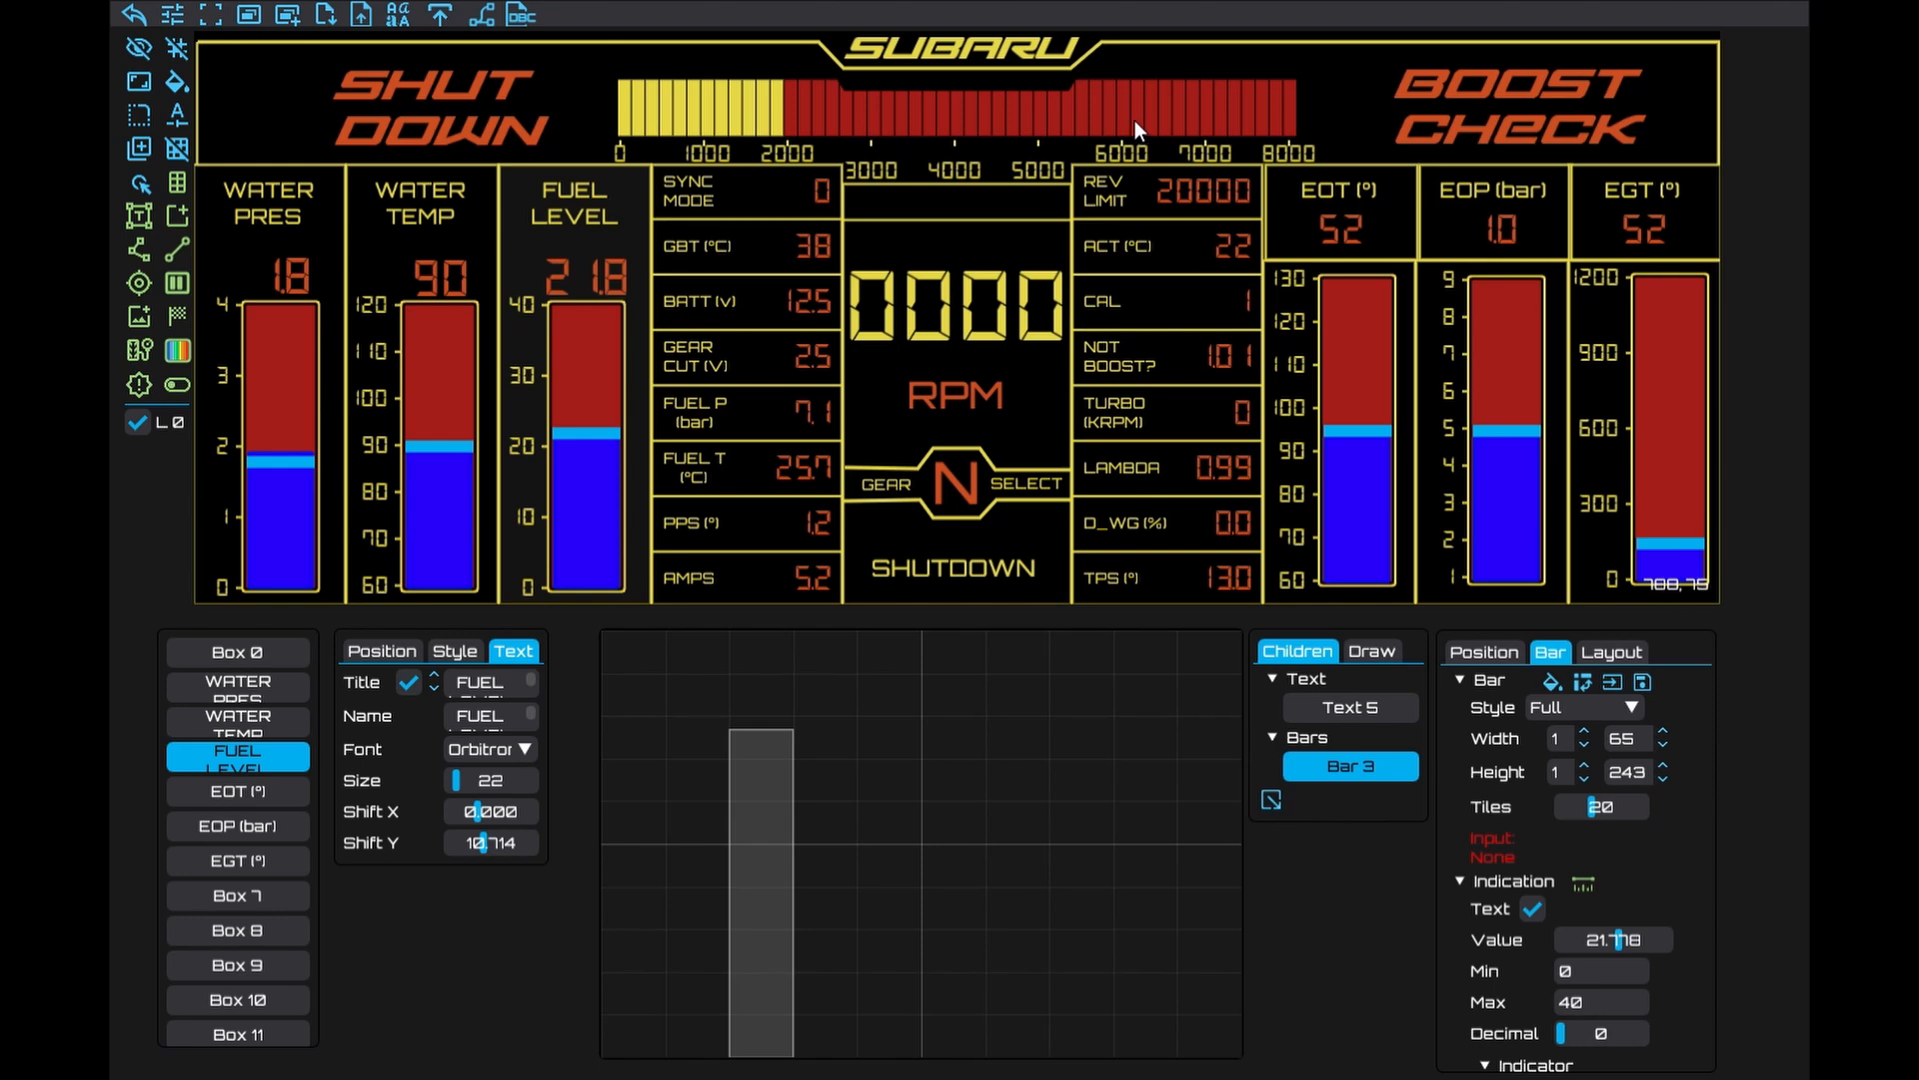
Select the background box in the header and turn Image 0's selection highlight off again
left_click(1136, 120)
scroll(277, 704, "down", 1)
scroll(251, 805, "up", 1)
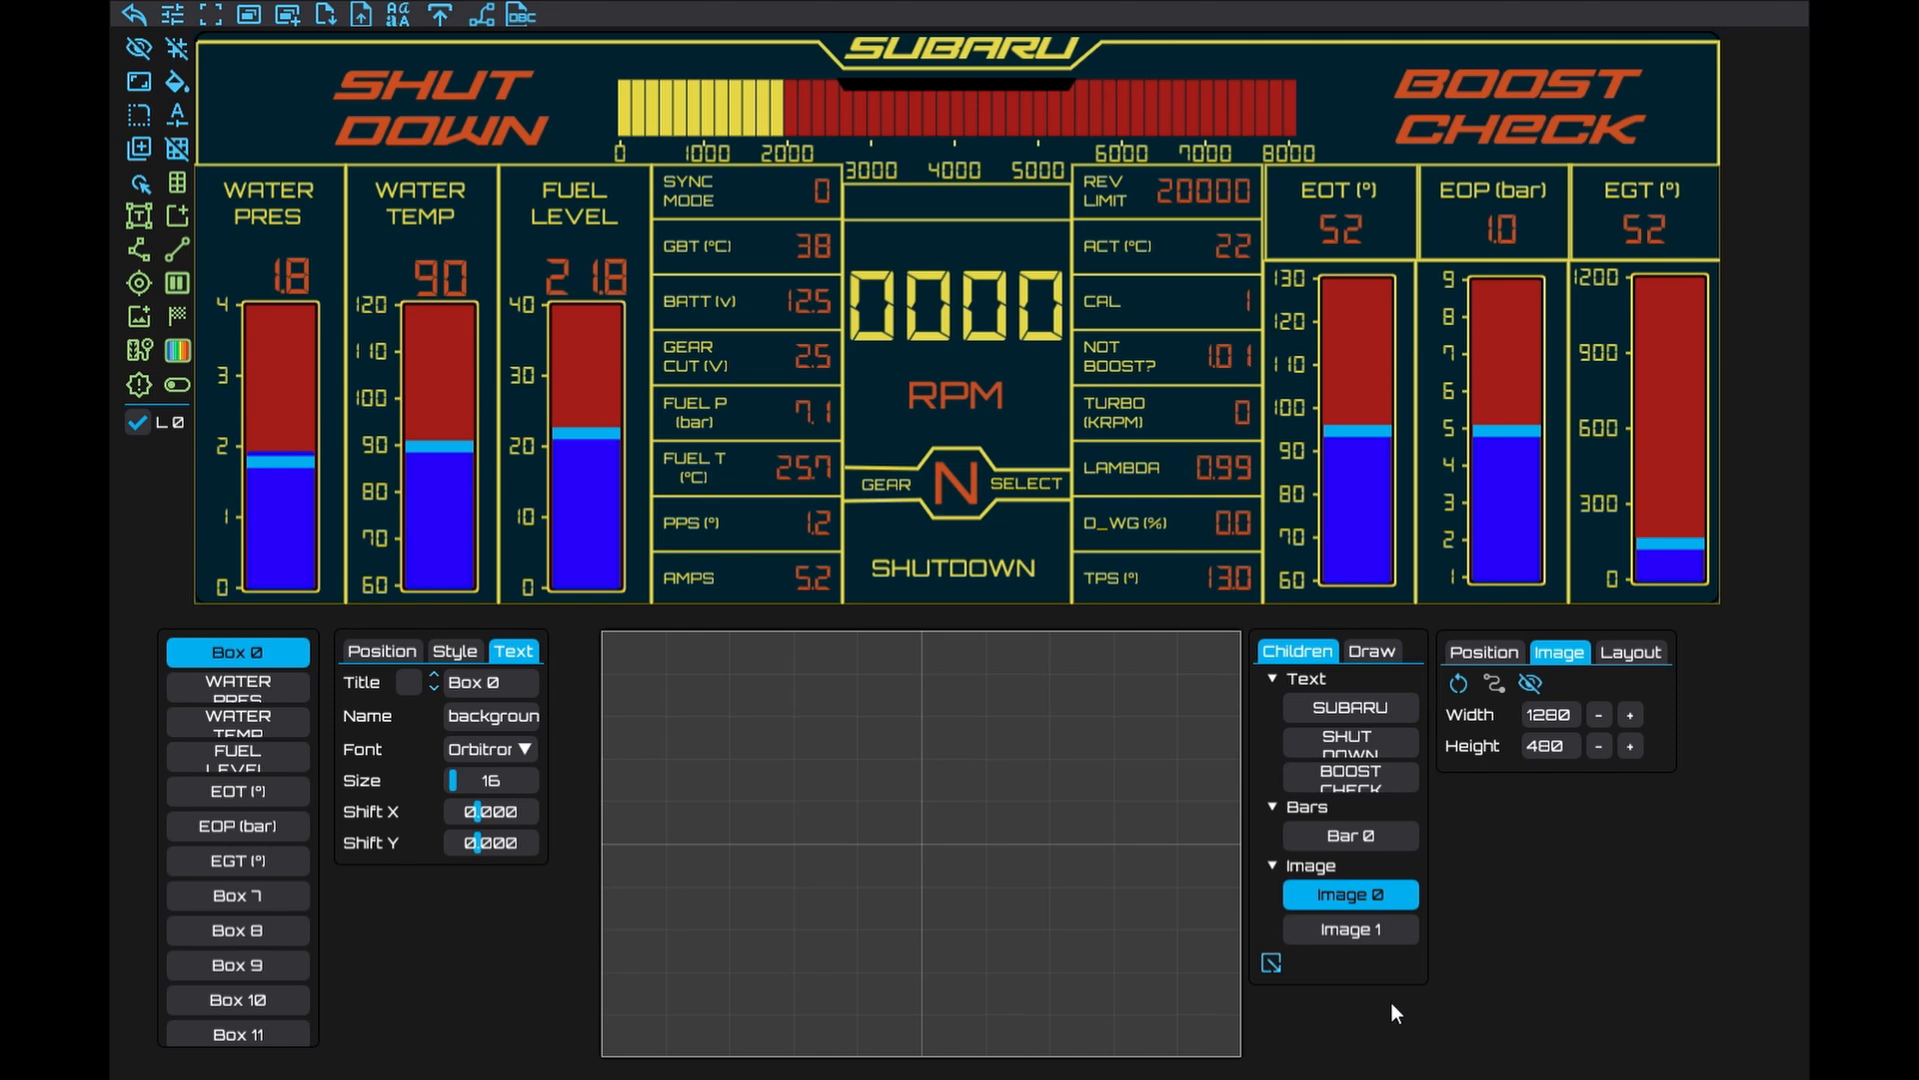
left_click(1485, 652)
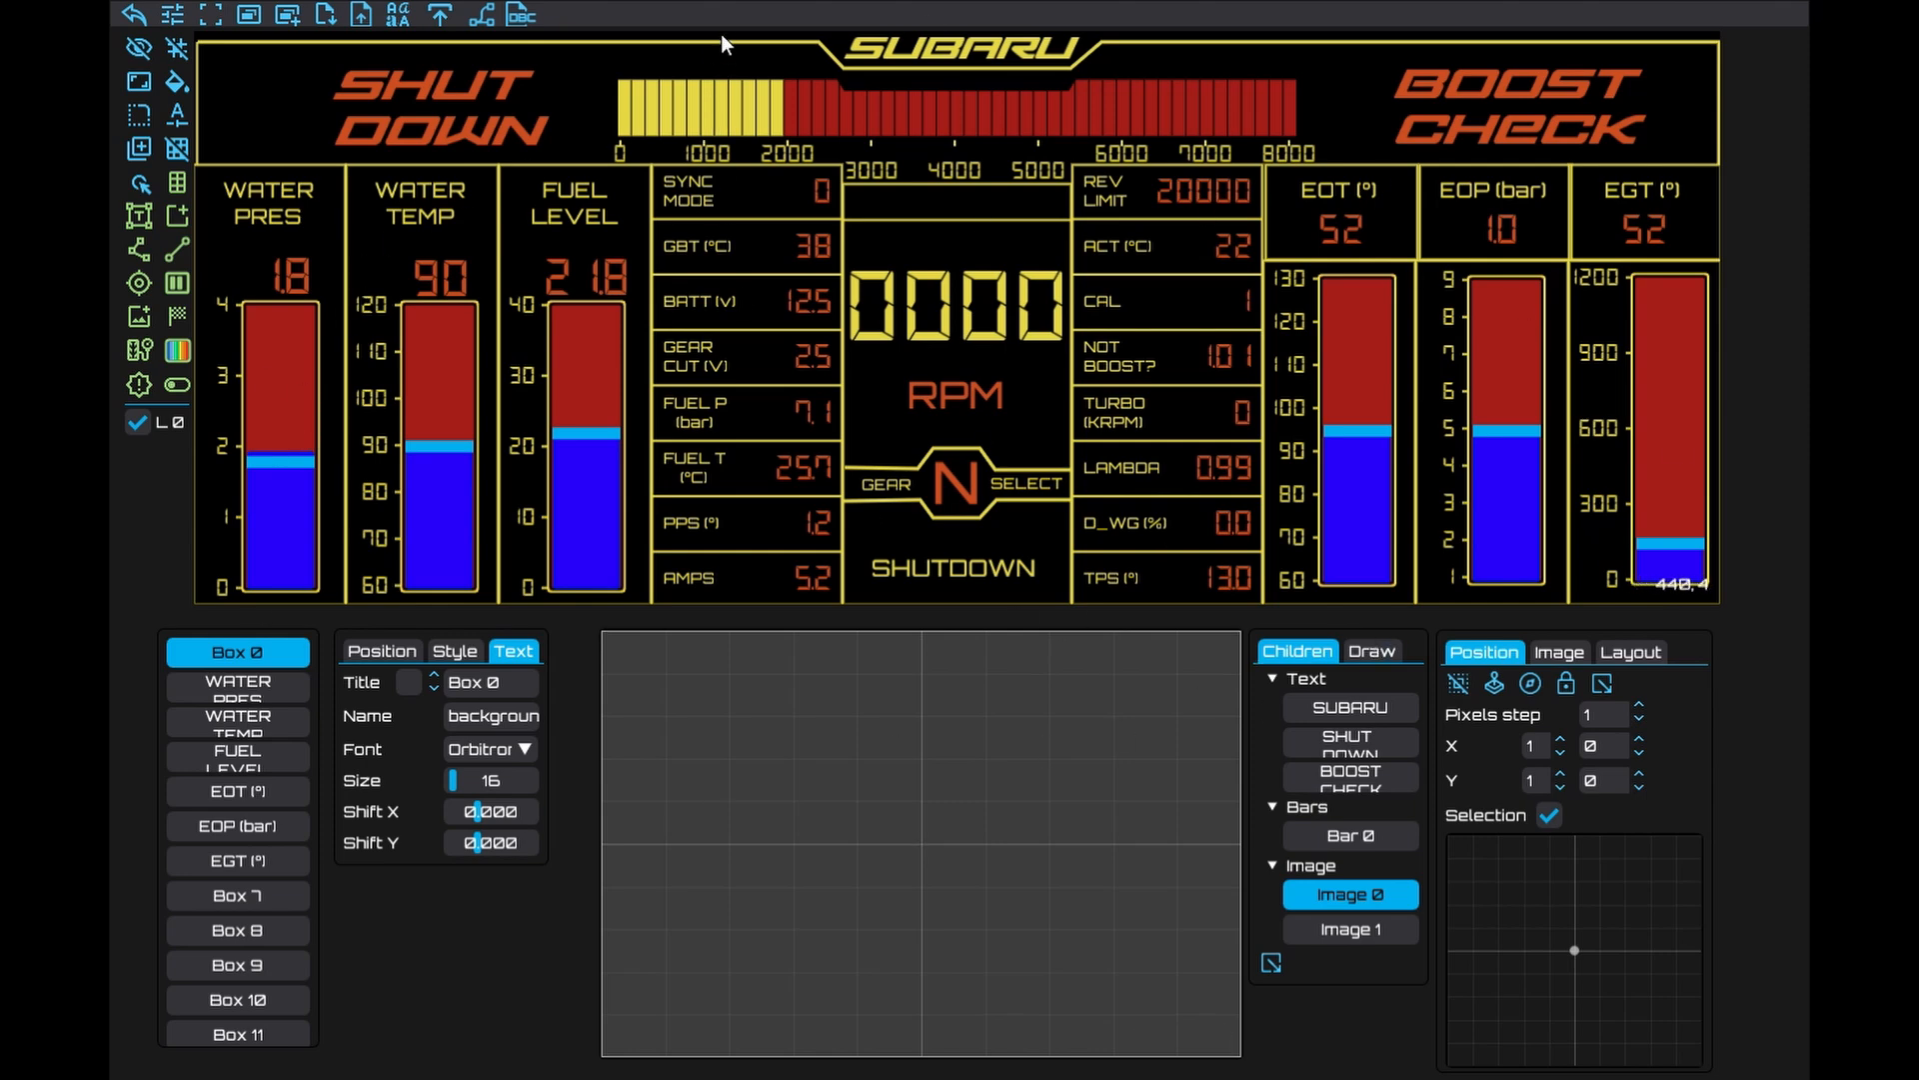
Review the dash windows overview and set the header bar's value to about 1956
left_click(255, 16)
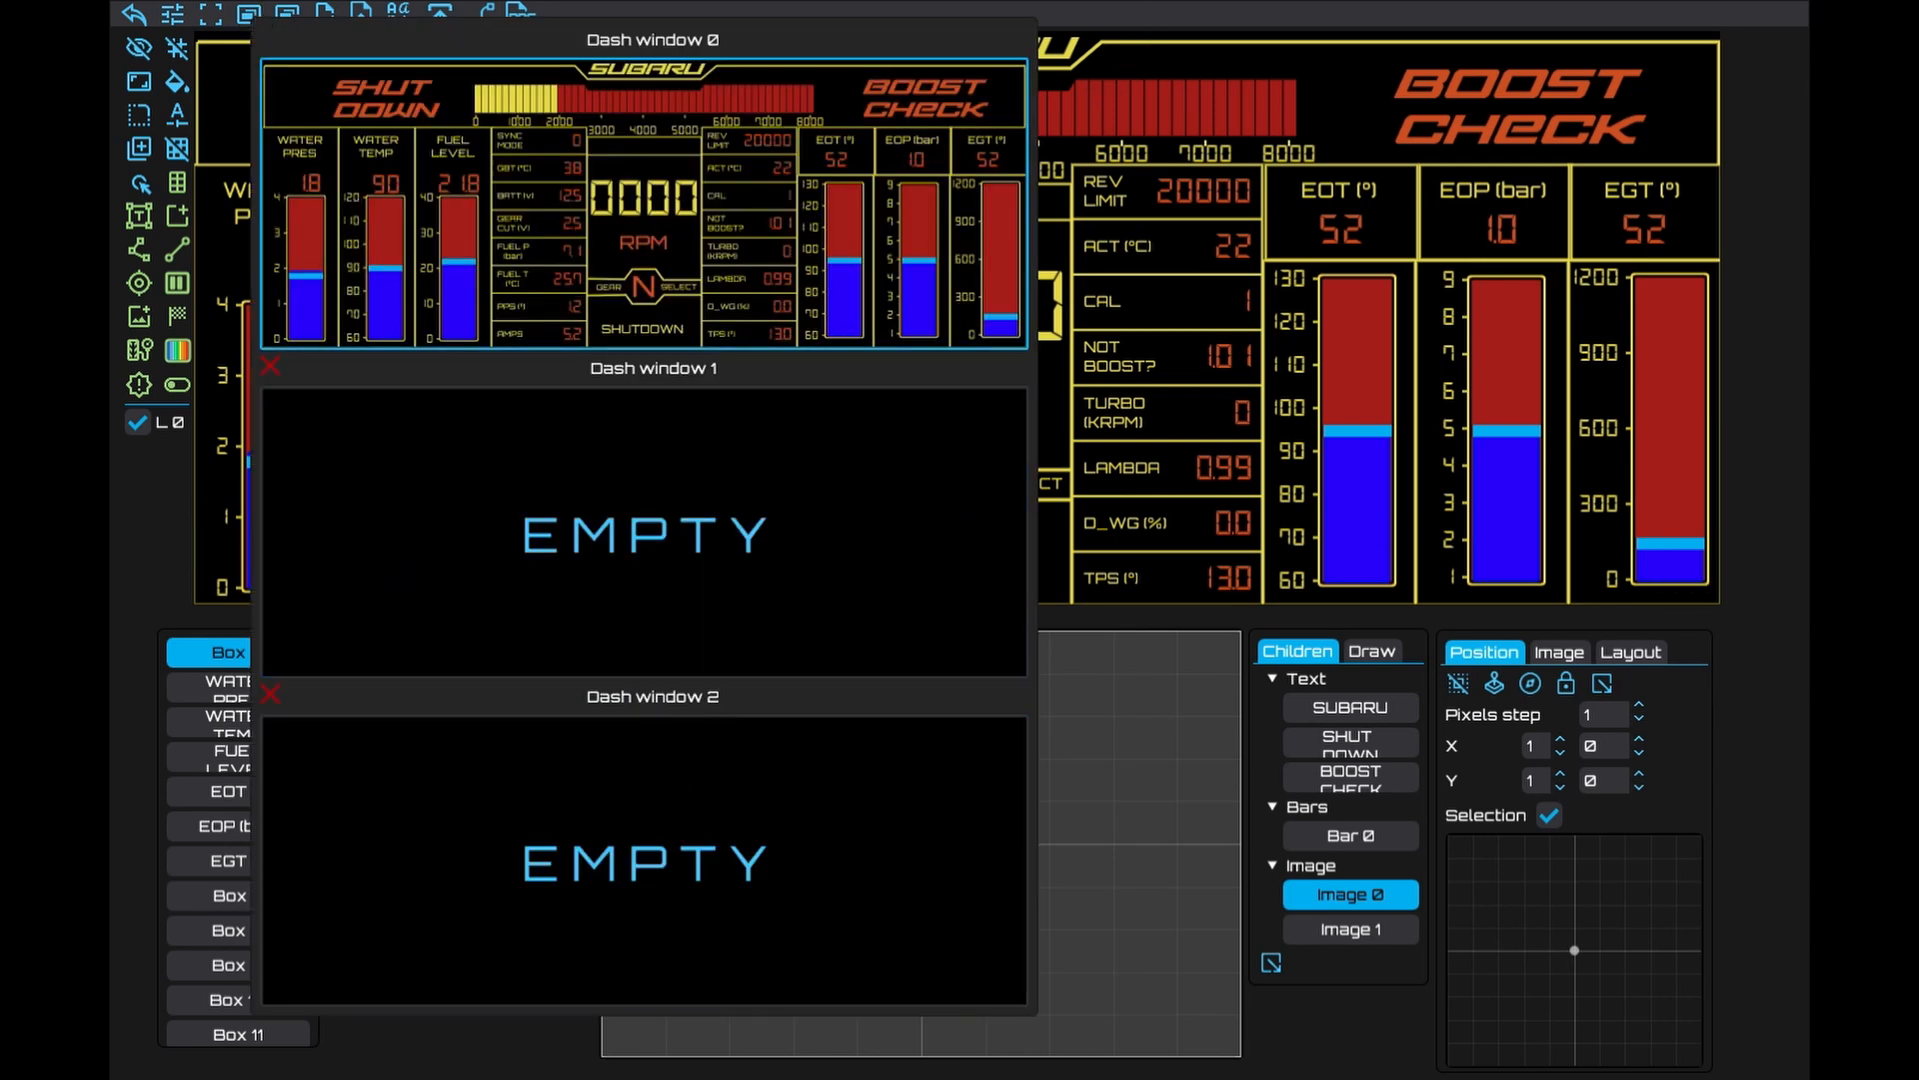
left_click(1737, 232)
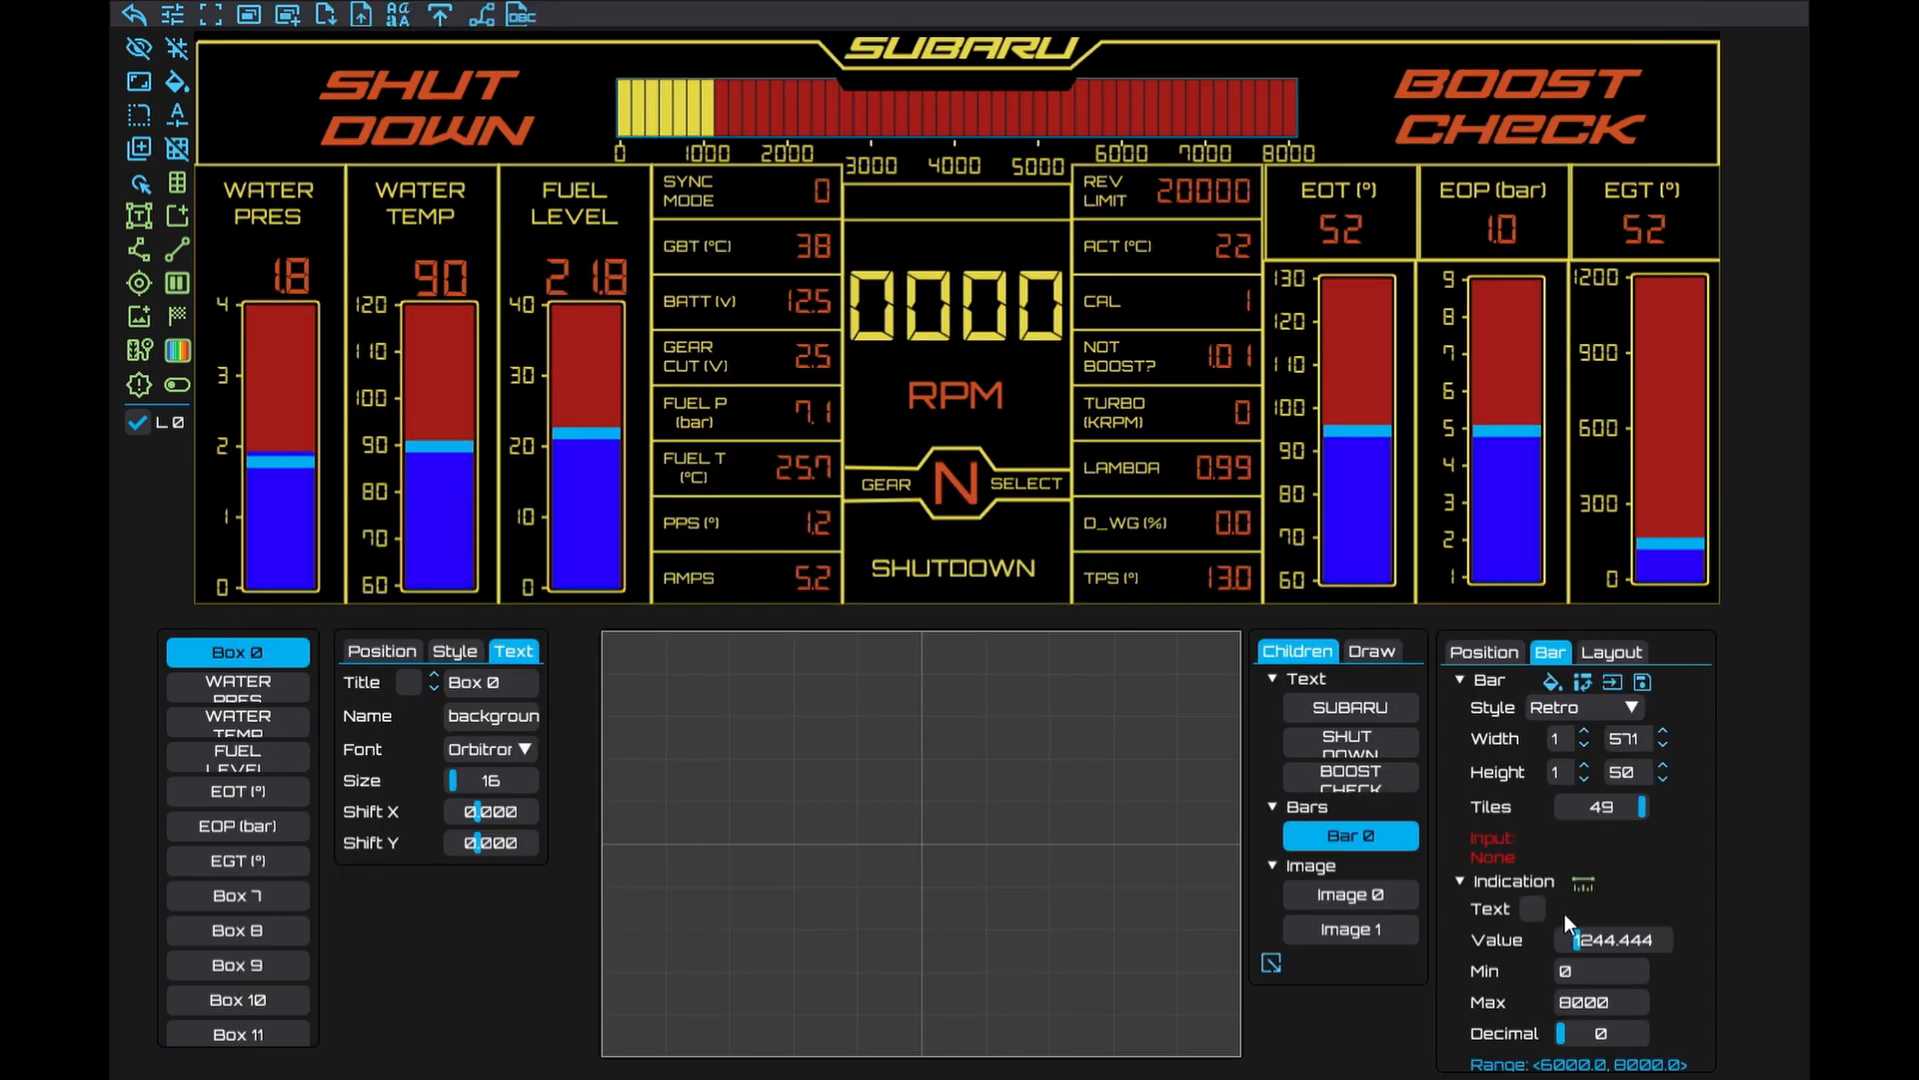
mouse_move(1622, 942)
left_mouse_down()
mouse_move(1682, 945)
mouse_move(1588, 937)
left_mouse_up()
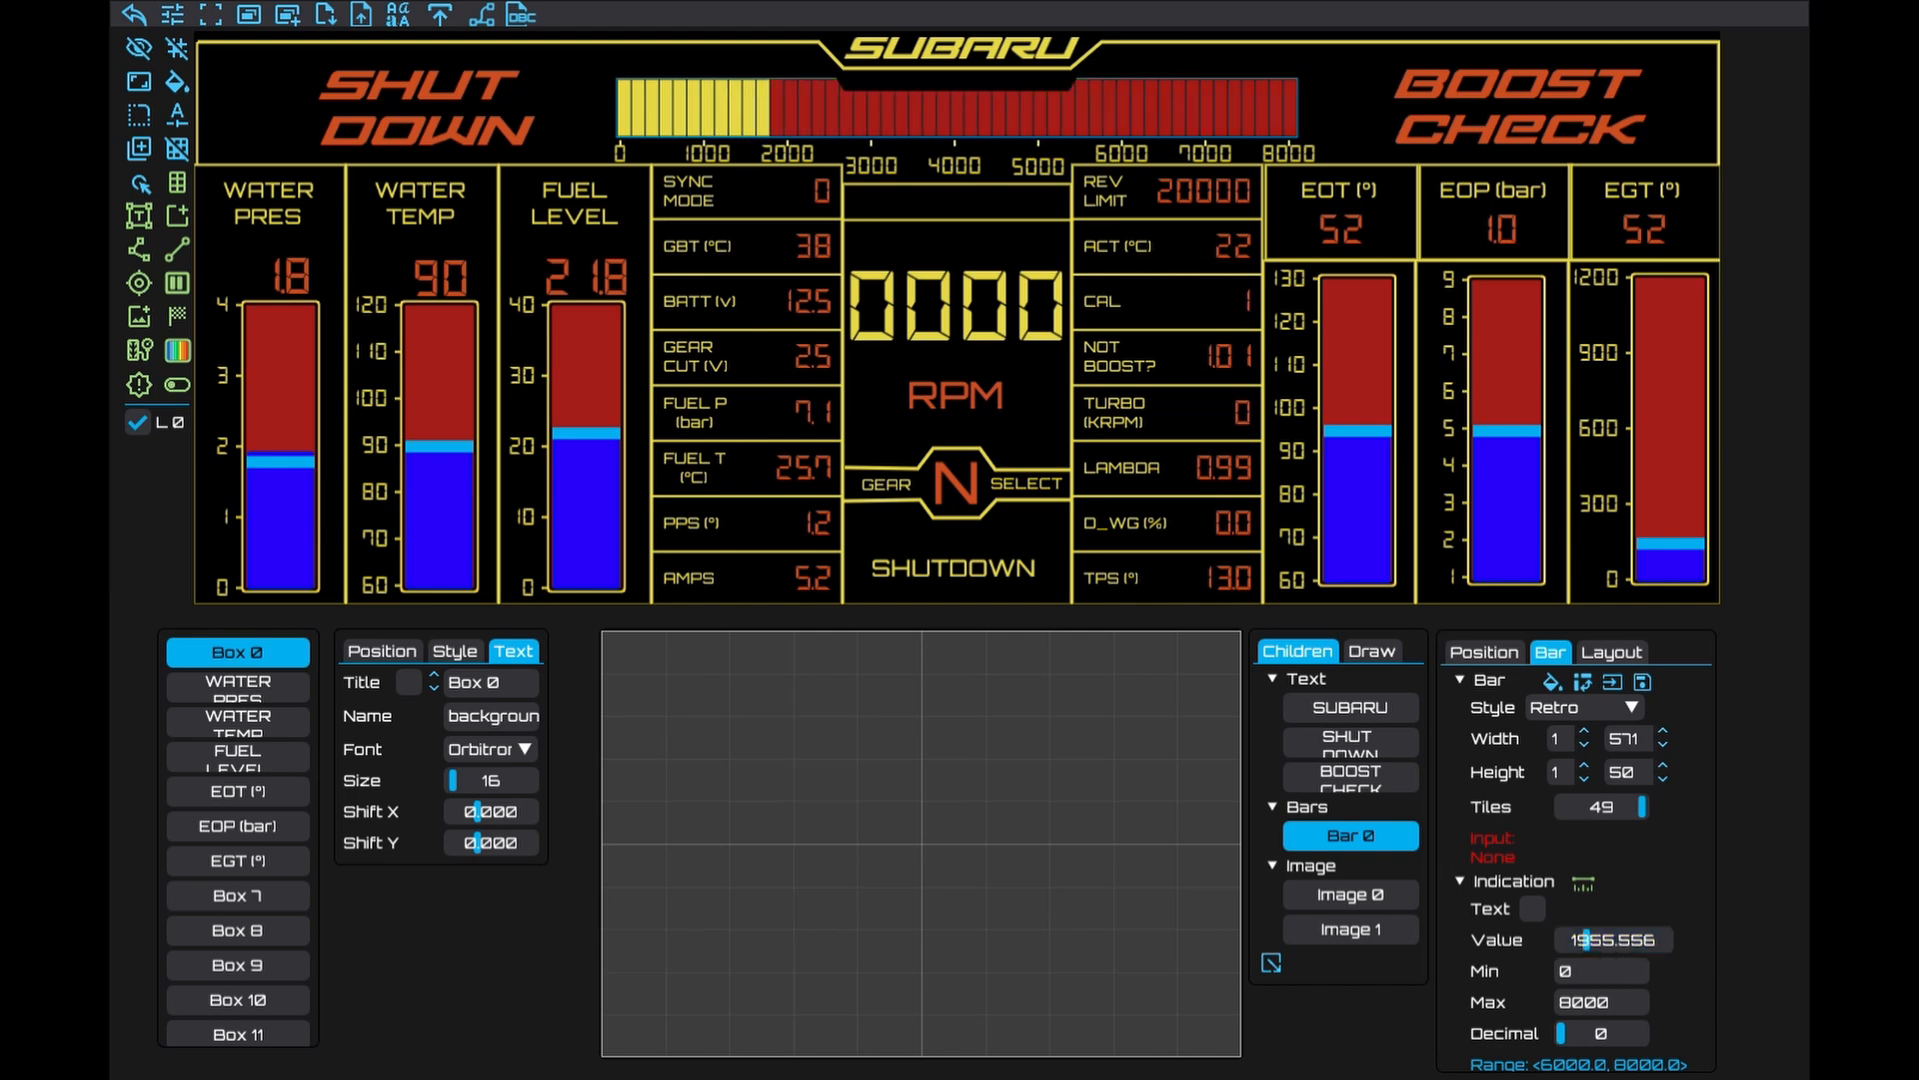